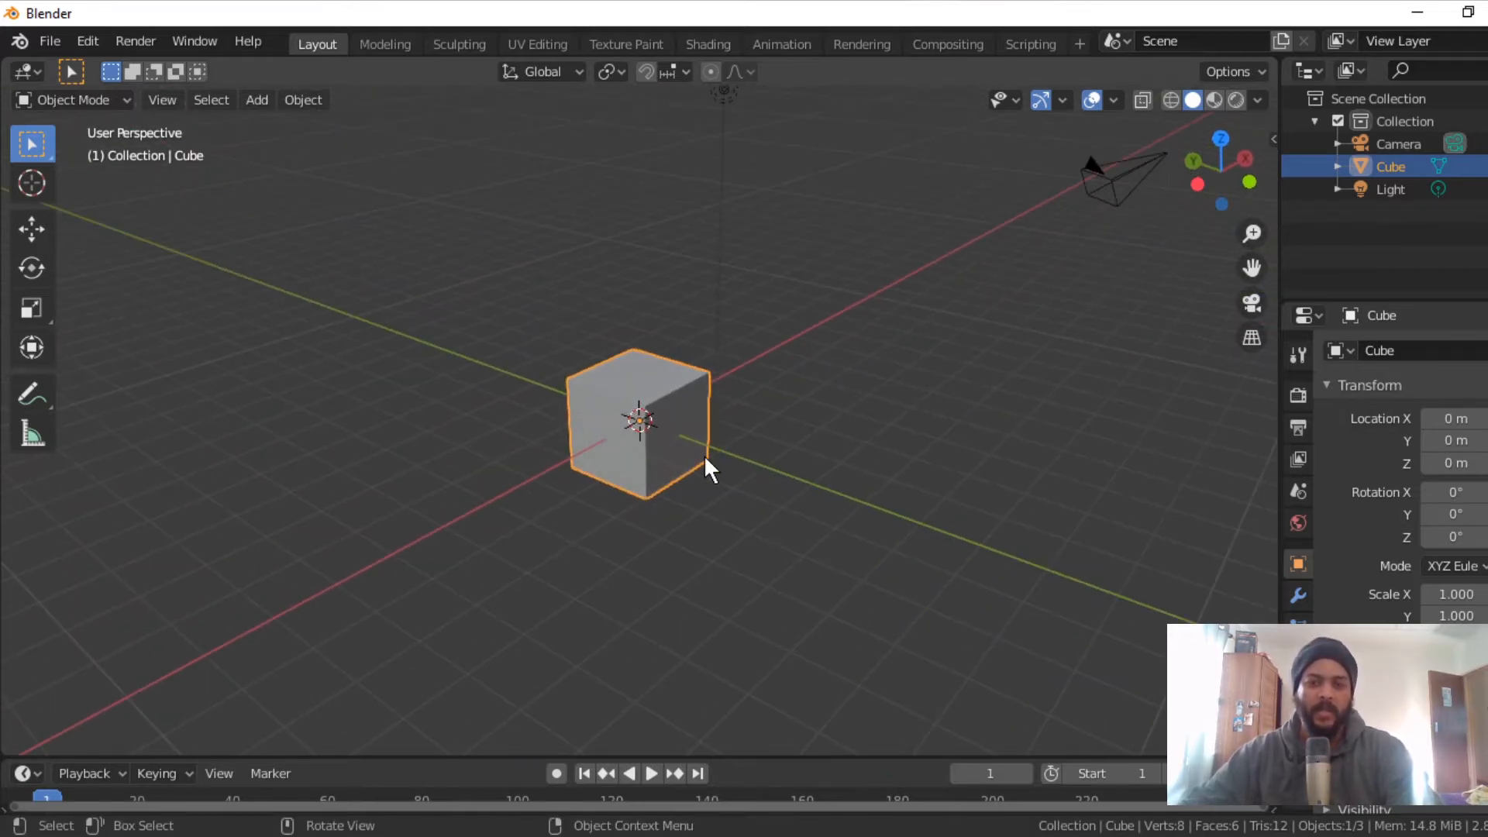
# Step: Set the cube's dimensions to 0.007 m in X, 0.067 m in Y and 140 mm in Z
pyautogui.moveTo(703, 454); pyautogui.dragTo(662, 444, button='middle')
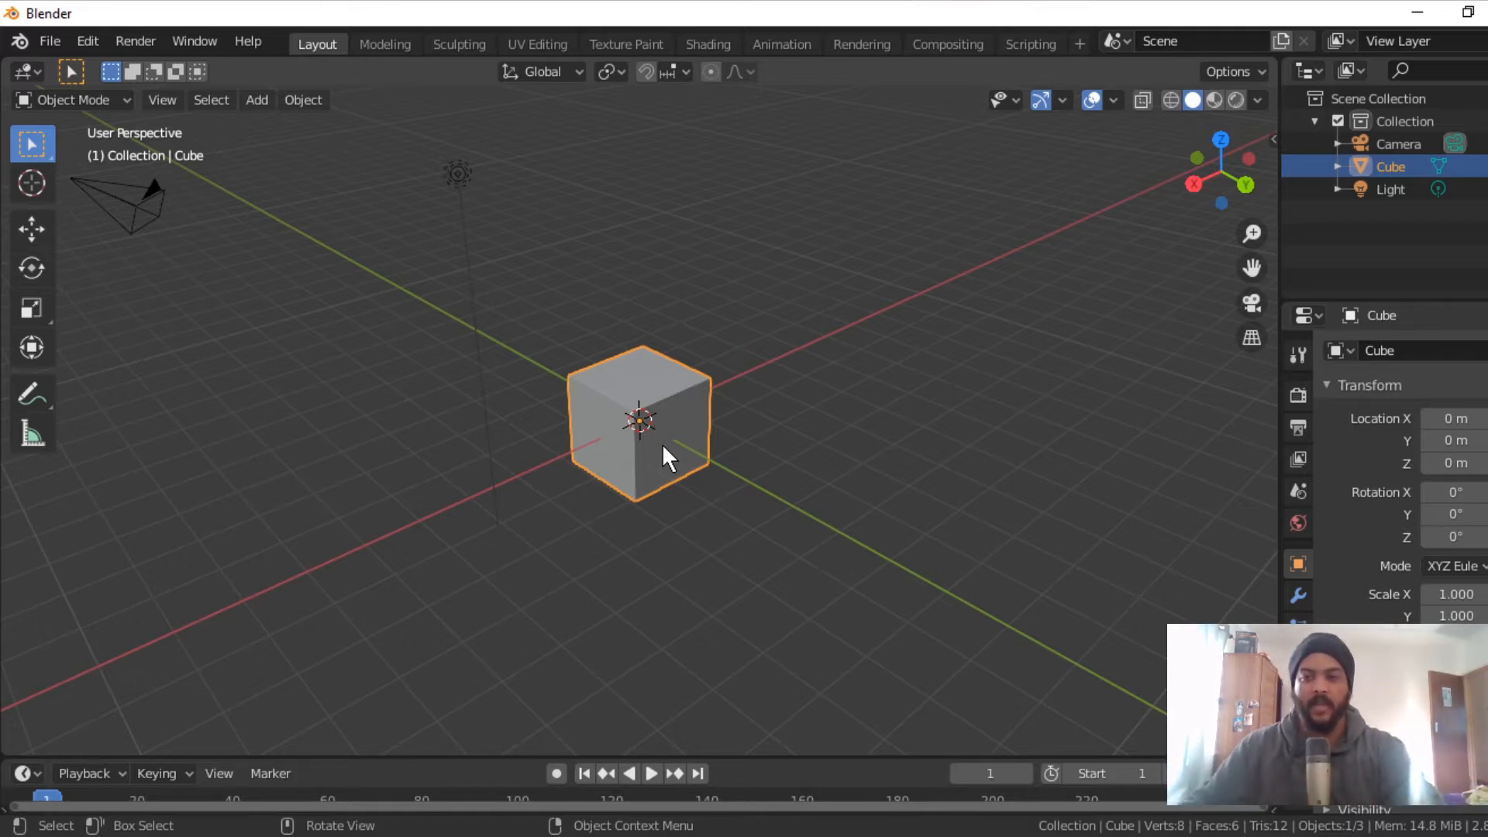
pyautogui.hotkey('alt', 'a')
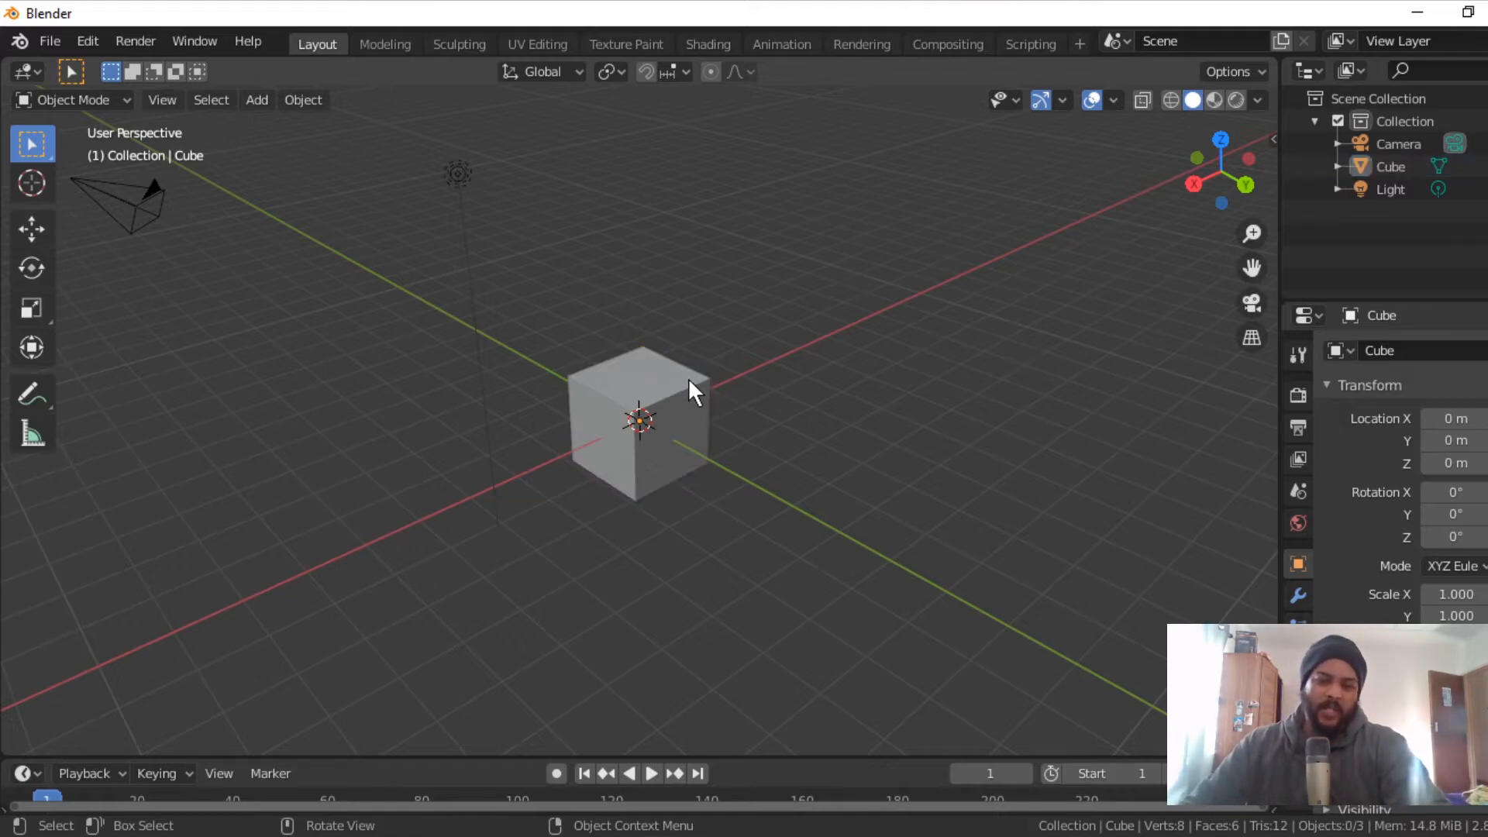
pyautogui.click(692, 392)
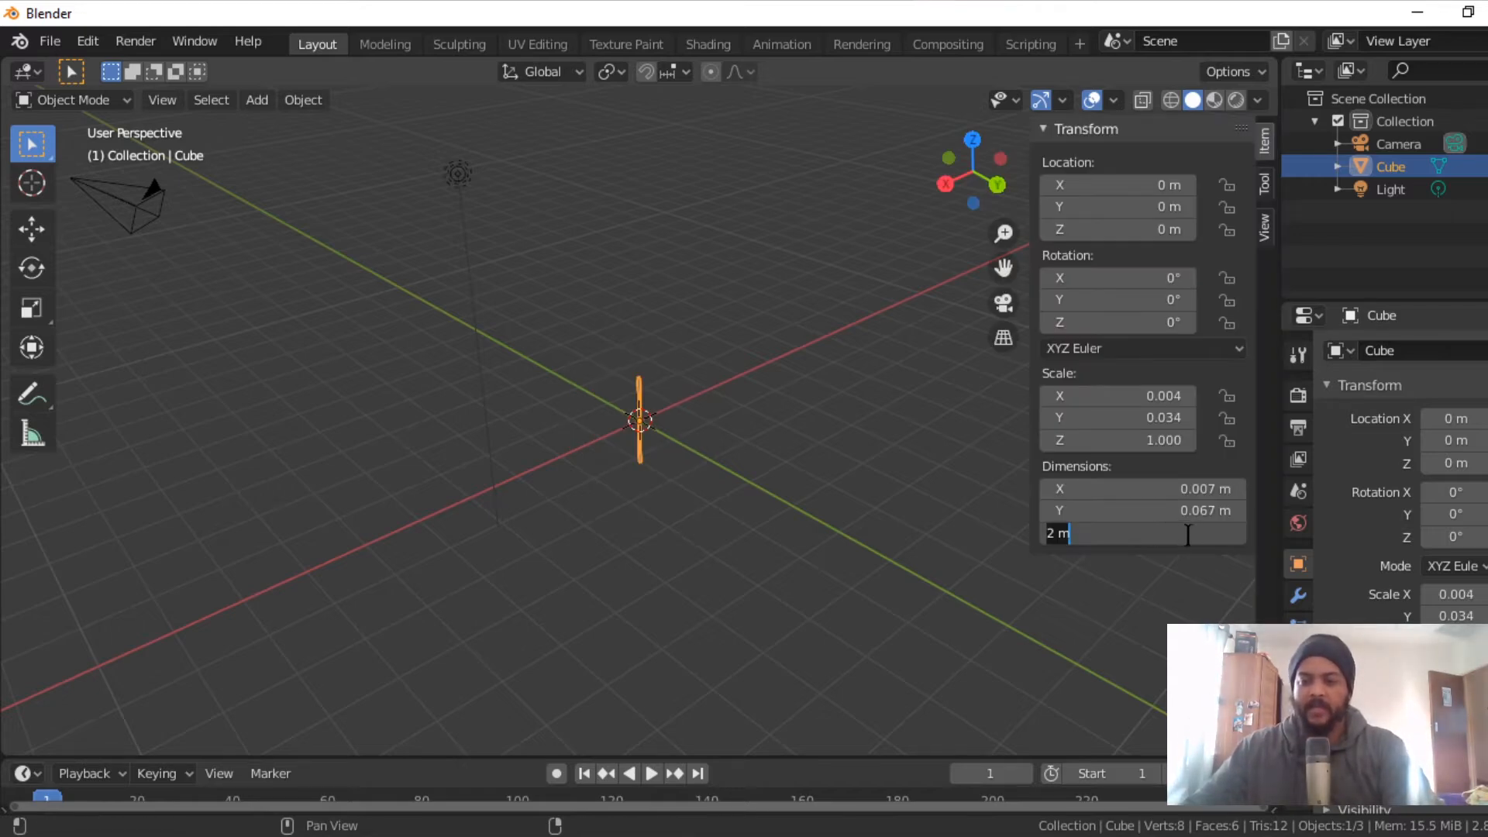
pyautogui.write('140mm')
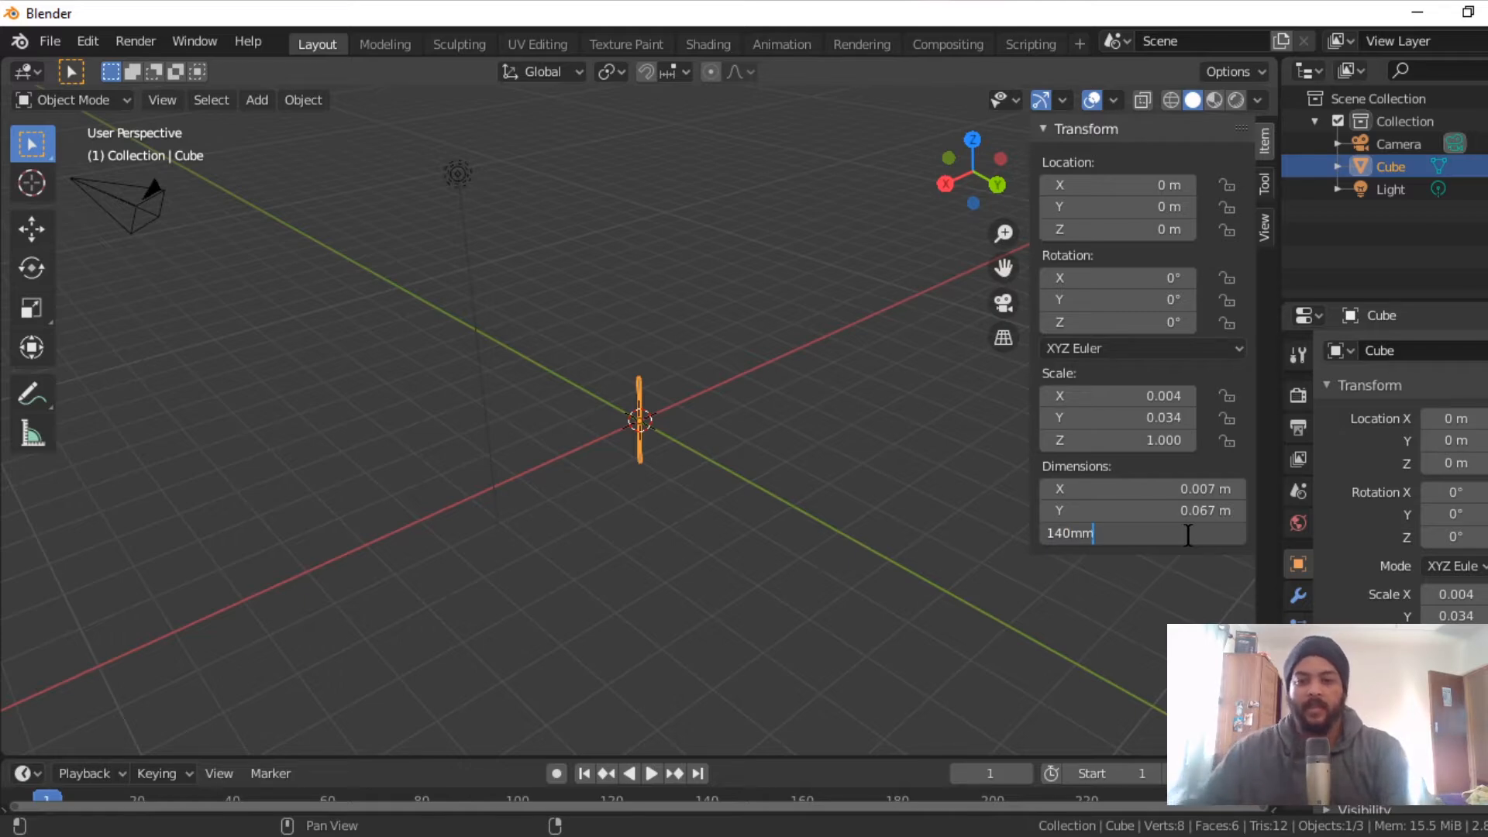
pyautogui.press('Return')
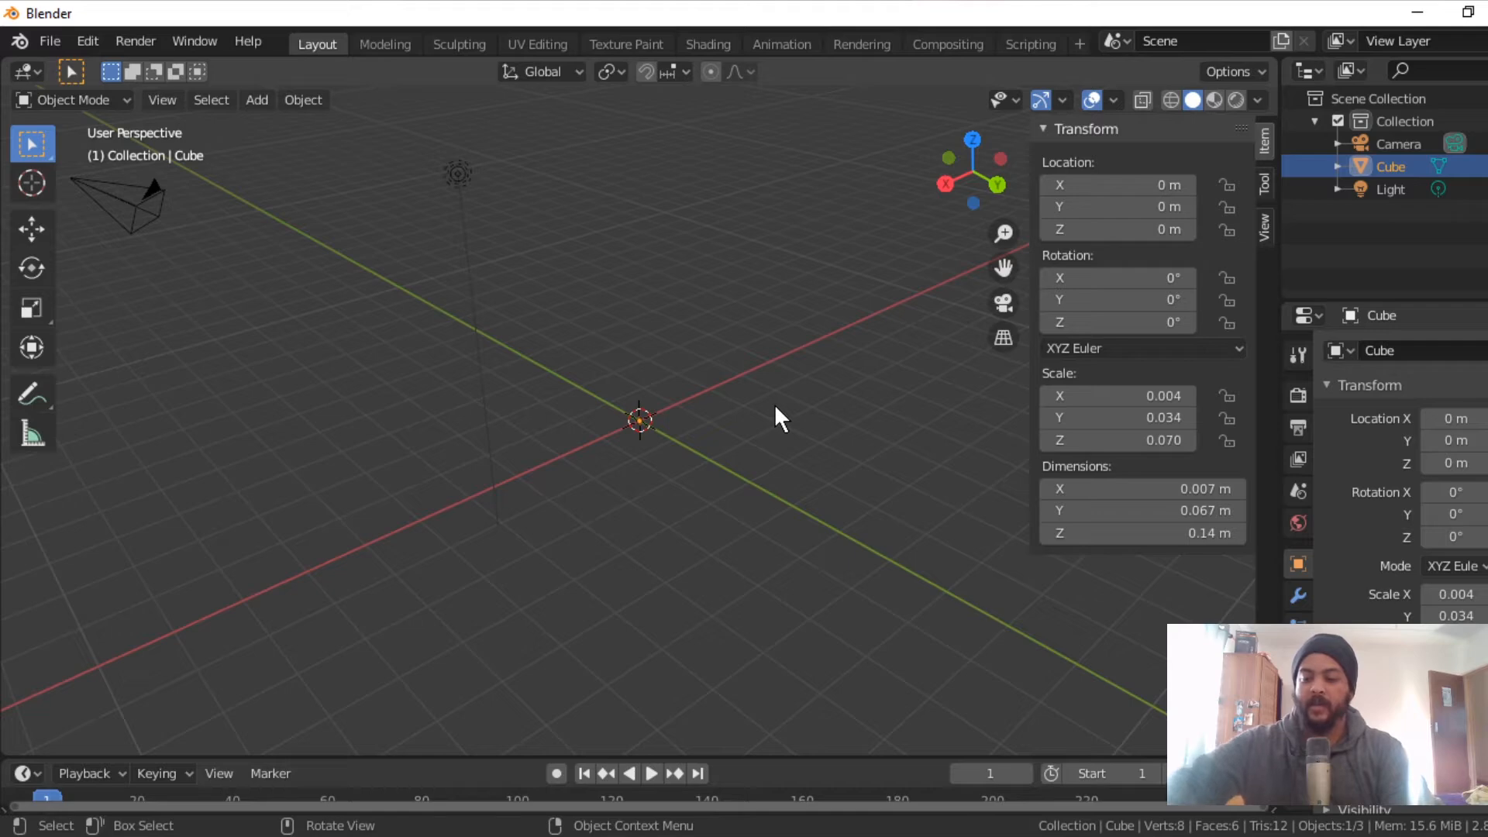
pyautogui.press('KP_Decimal')
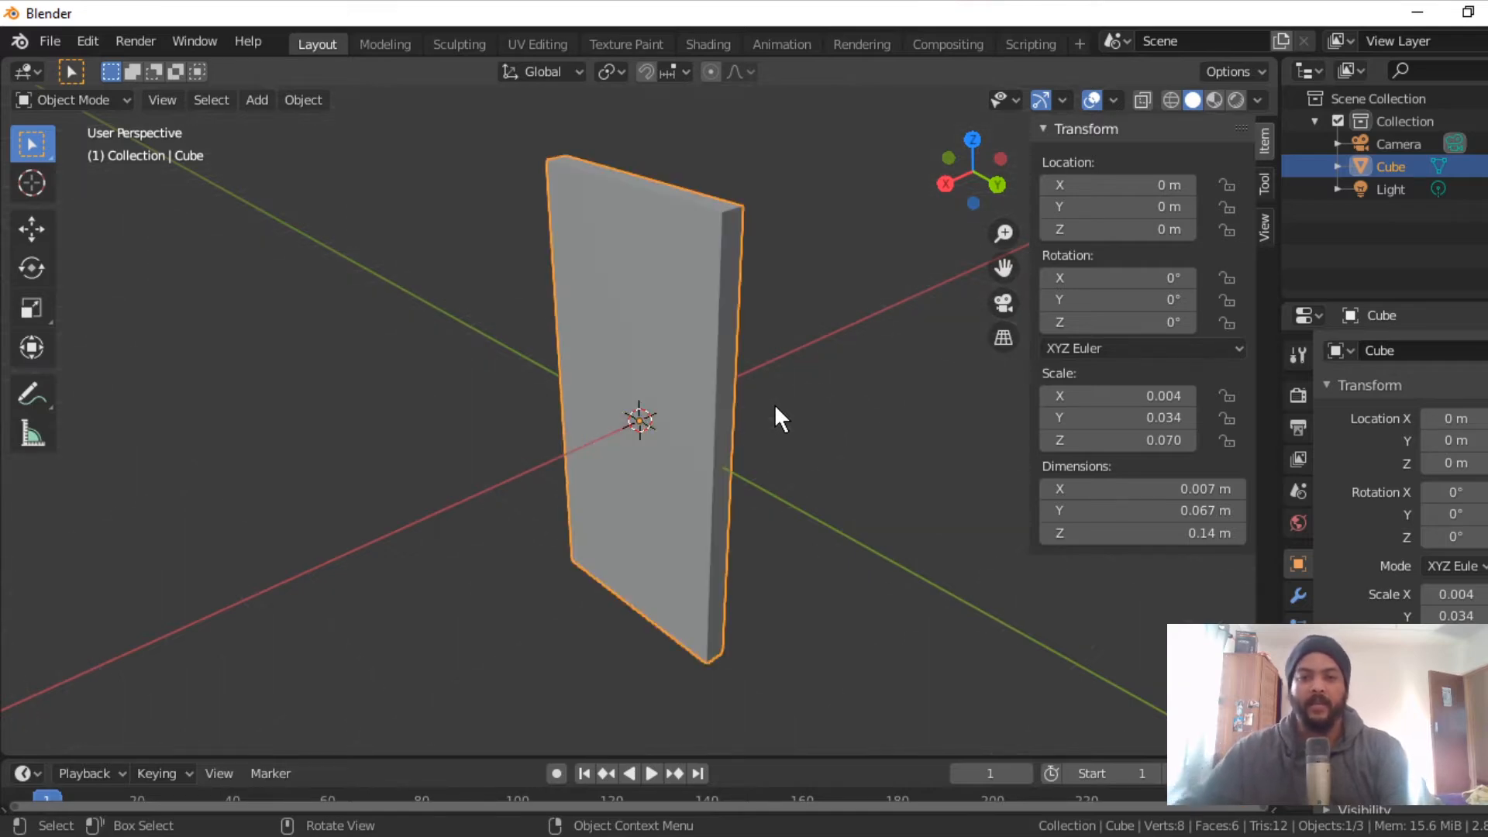
# Step: Set the viewport's Clip Start to 0.001 m and hide the sidebar
pyautogui.moveTo(774, 403); pyautogui.dragTo(691, 475, button='middle')
pyautogui.click(1264, 227)
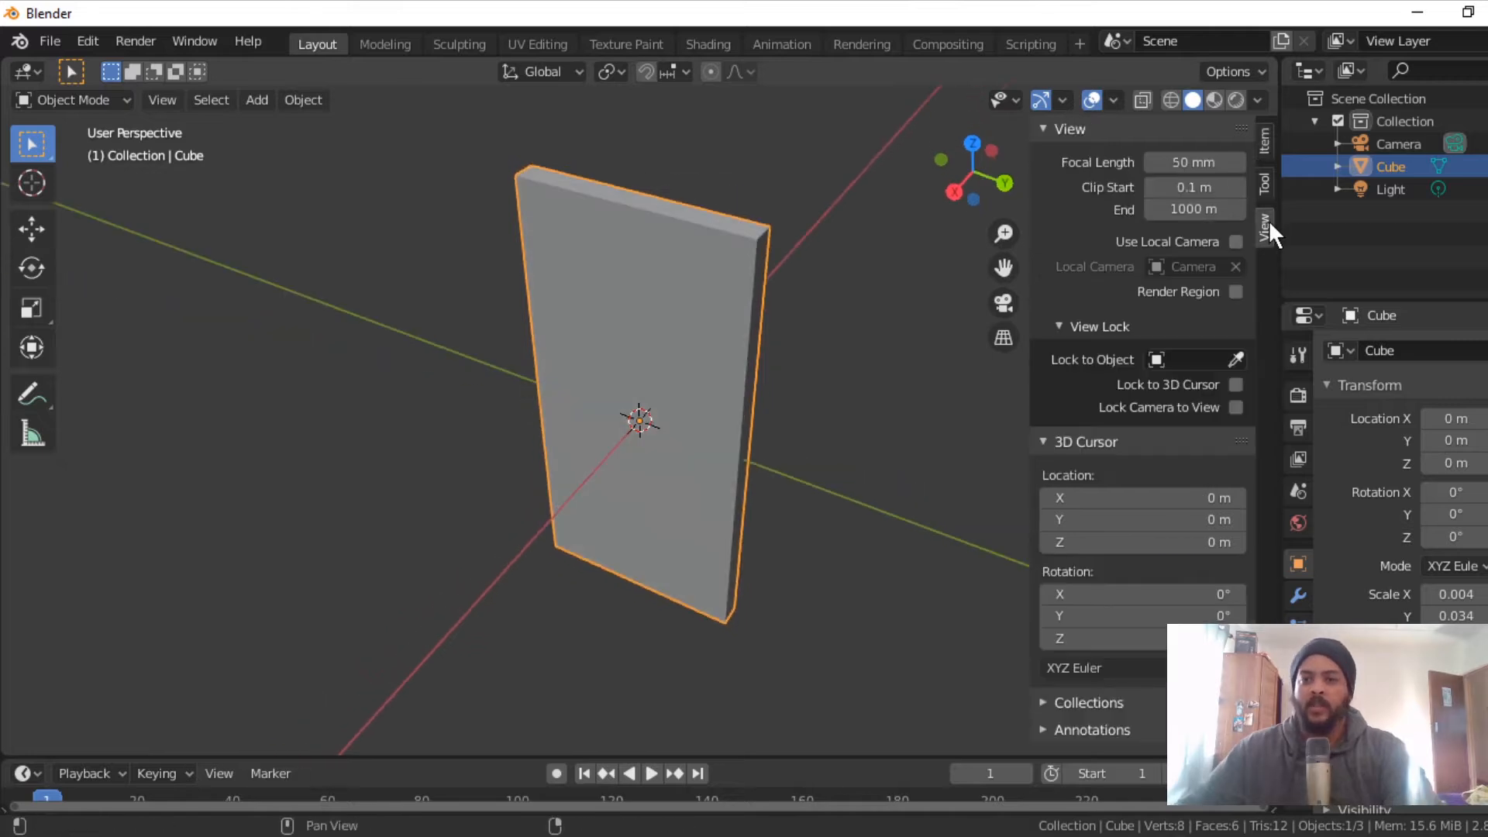
pyautogui.click(1194, 186)
pyautogui.write('0.001')
pyautogui.press('Return')
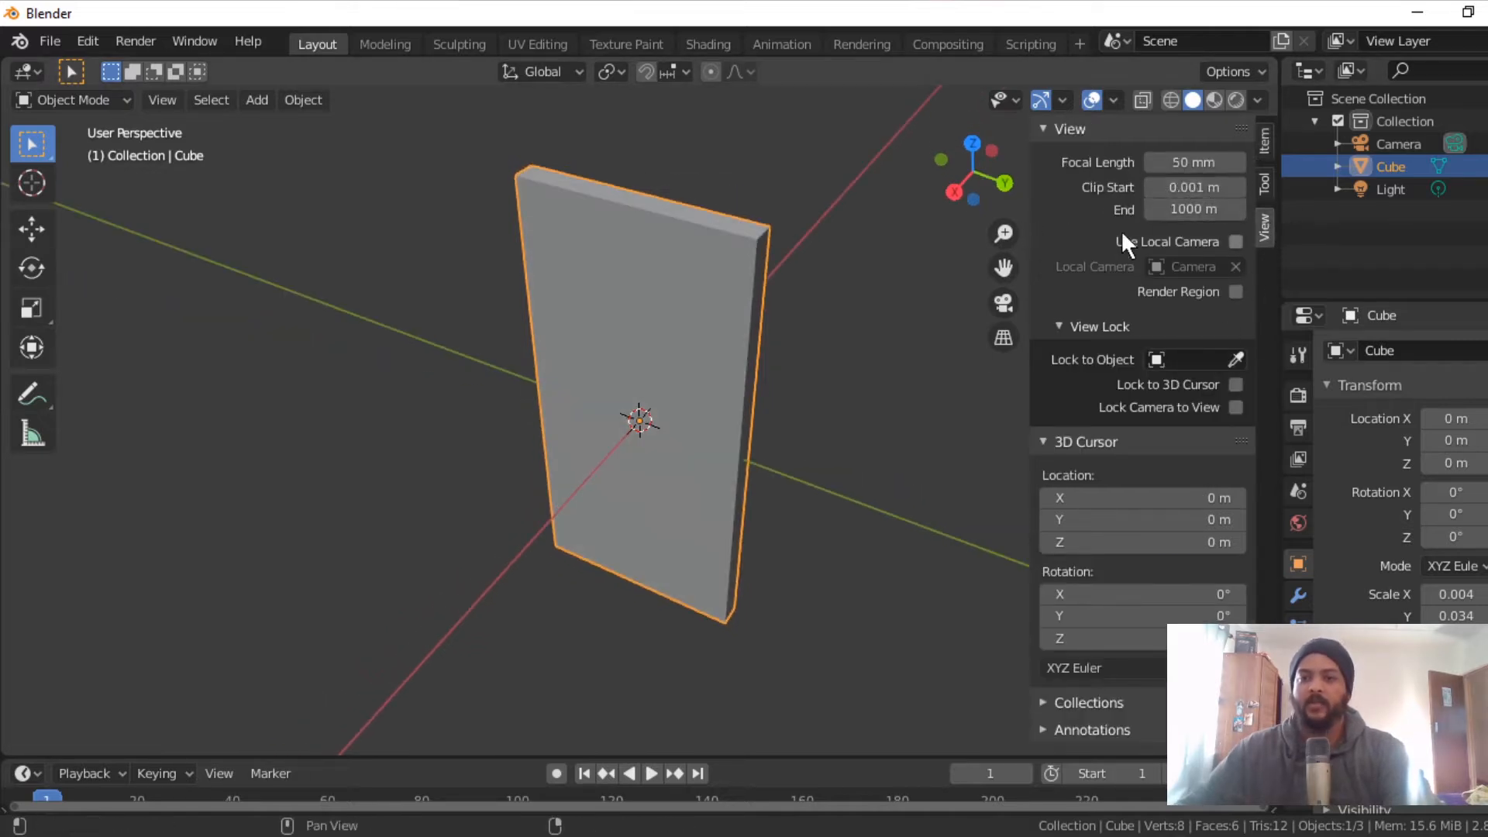
pyautogui.scroll(10, 767, 345)
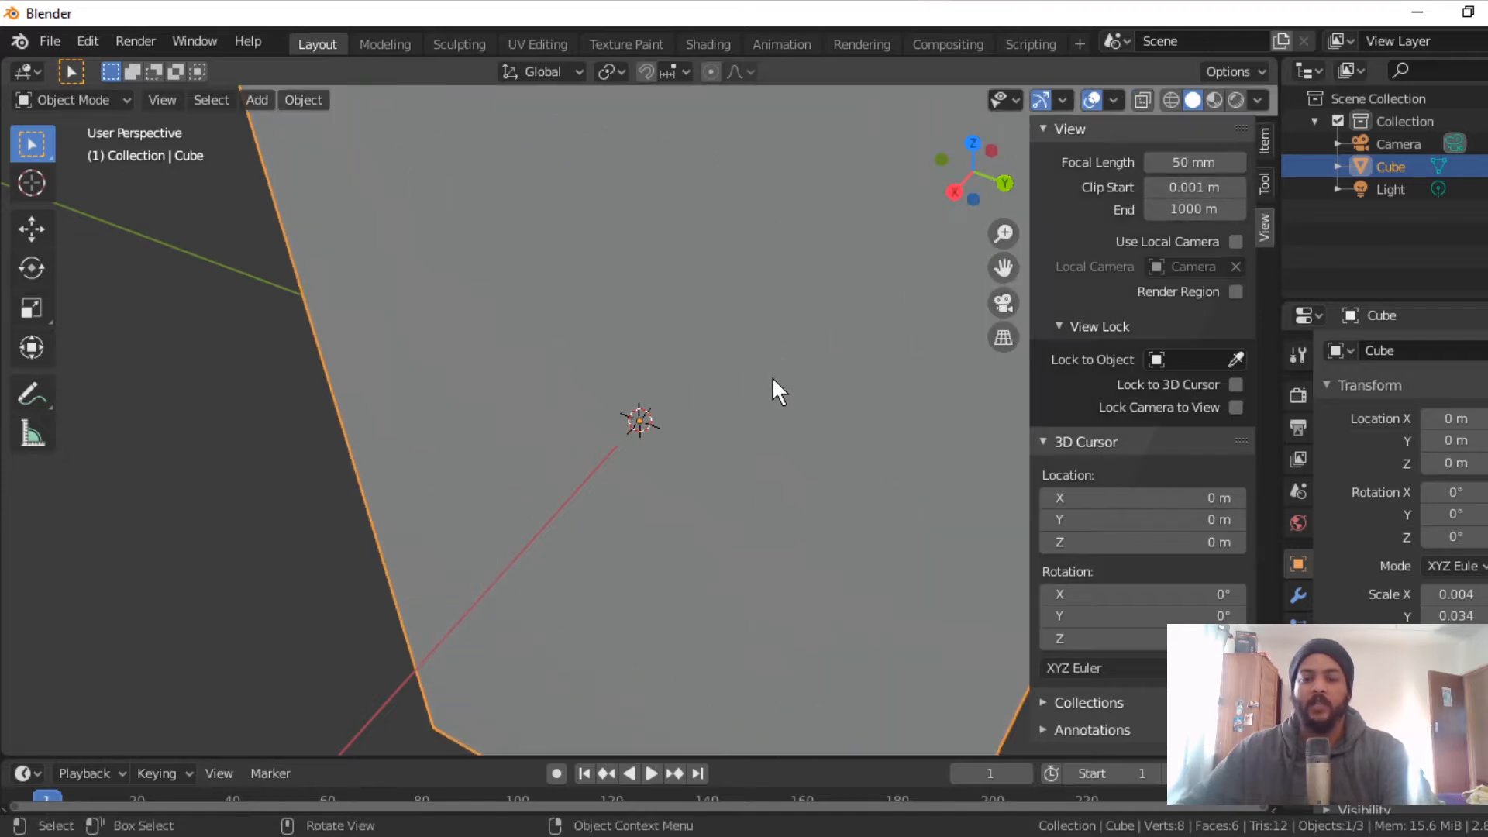
pyautogui.scroll(-8, 767, 306)
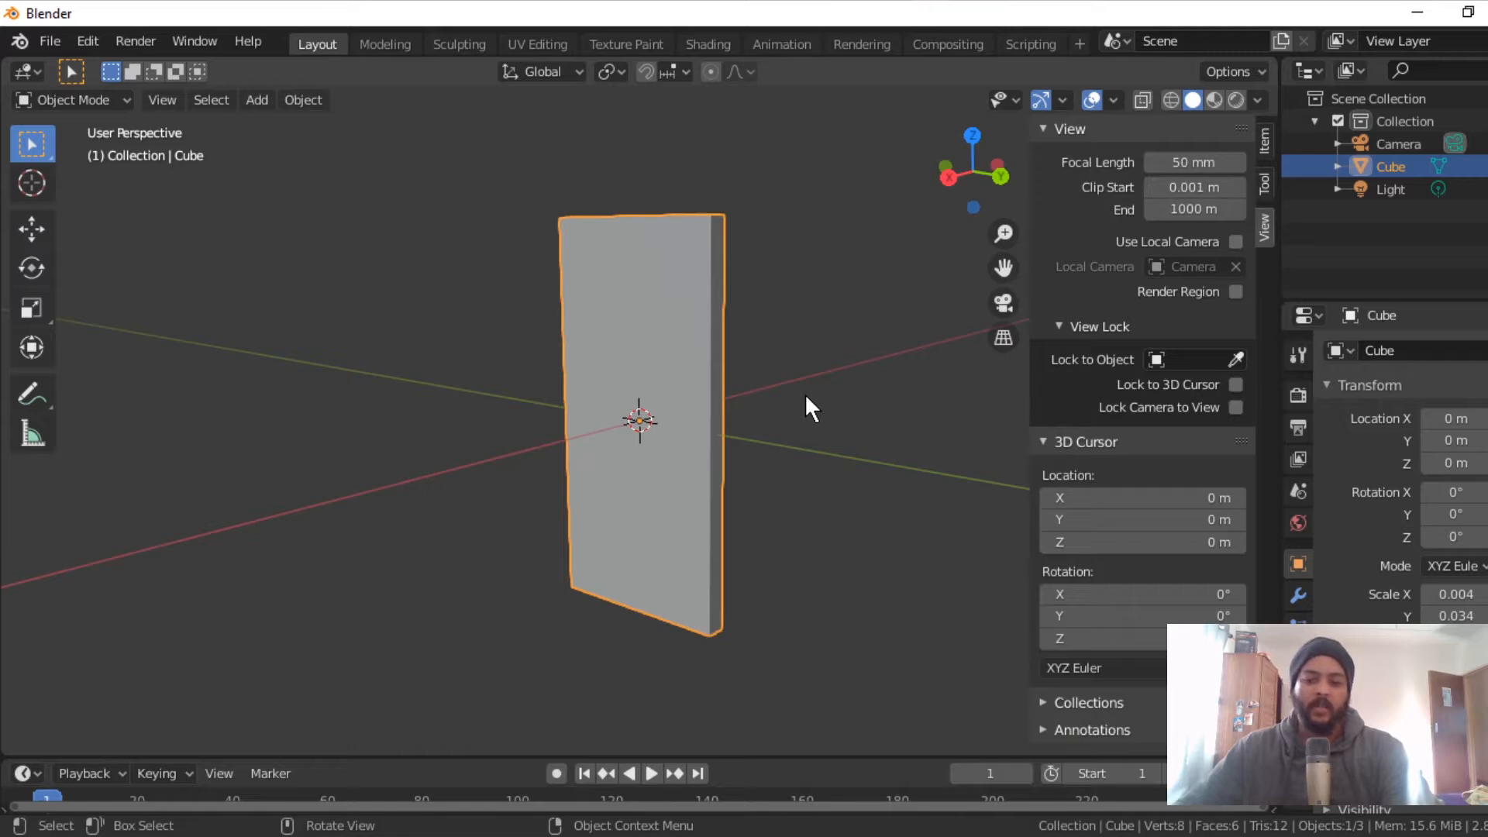
pyautogui.press('n')
pyautogui.moveTo(747, 355); pyautogui.dragTo(798, 398, button='middle')
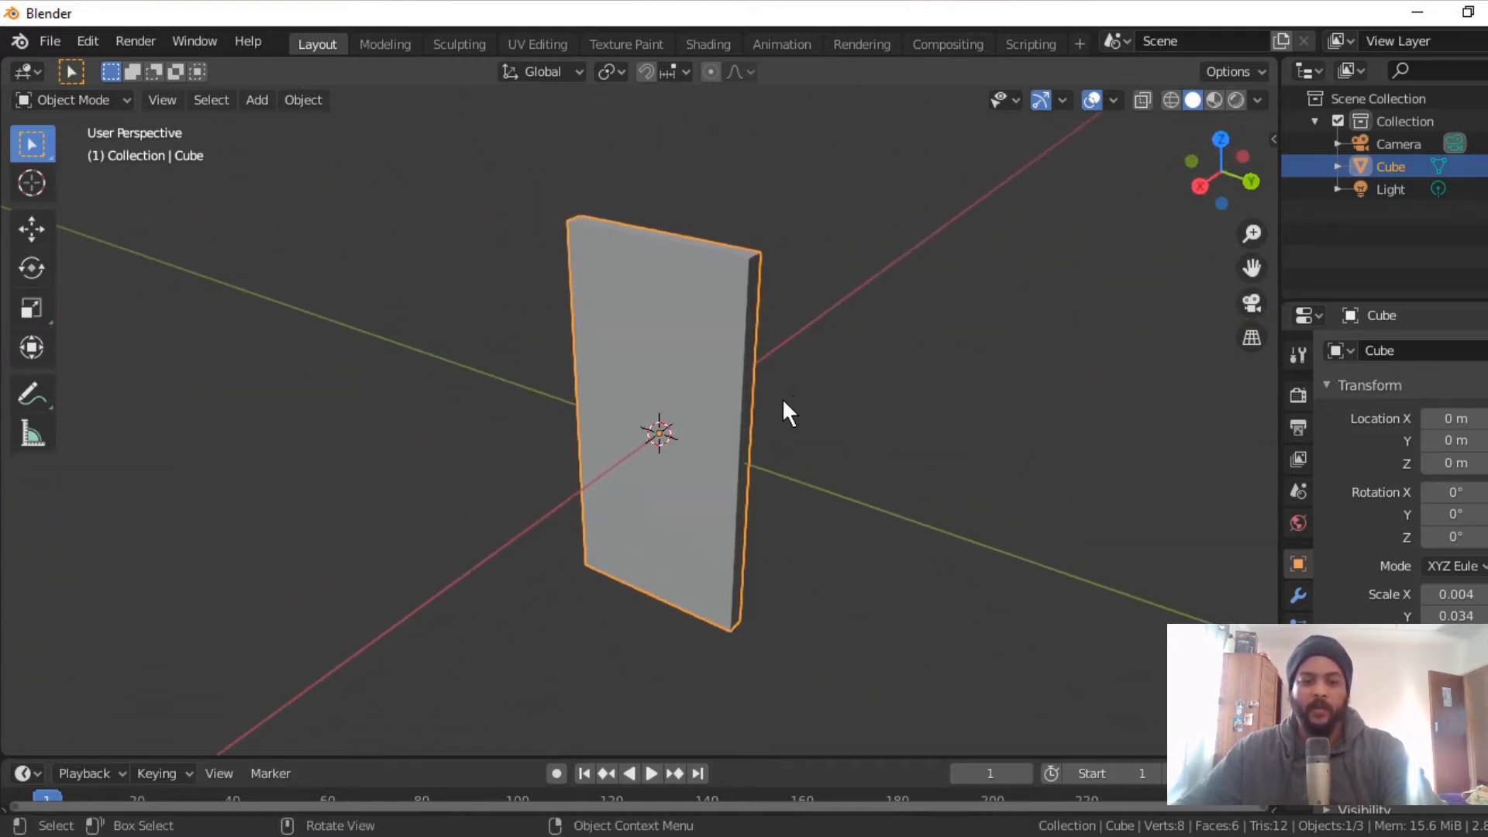
# Step: Enter Edit Mode with edge selection and select one of the slab's short corner edges
pyautogui.press('Tab')
pyautogui.moveTo(757, 292); pyautogui.dragTo(621, 242, button='middle')
pyautogui.press('2')
pyautogui.click(745, 317)
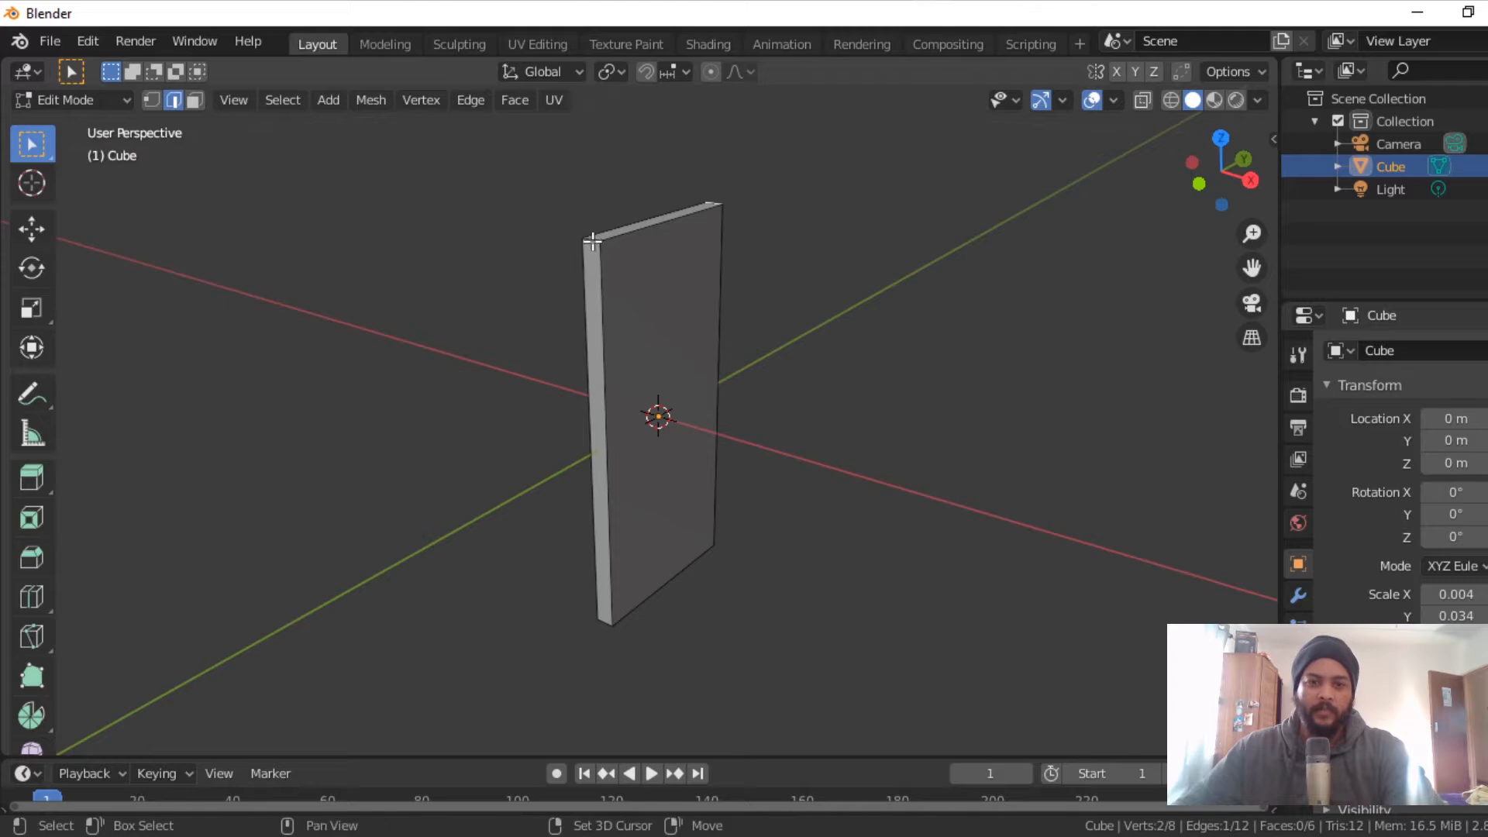
pyautogui.keyDown('shift'); pyautogui.click(592, 242); pyautogui.keyUp('shift')
pyautogui.moveTo(883, 388); pyautogui.dragTo(547, 208, button='middle')
pyautogui.keyDown('alt'); pyautogui.click(699, 509); pyautogui.keyUp('alt')
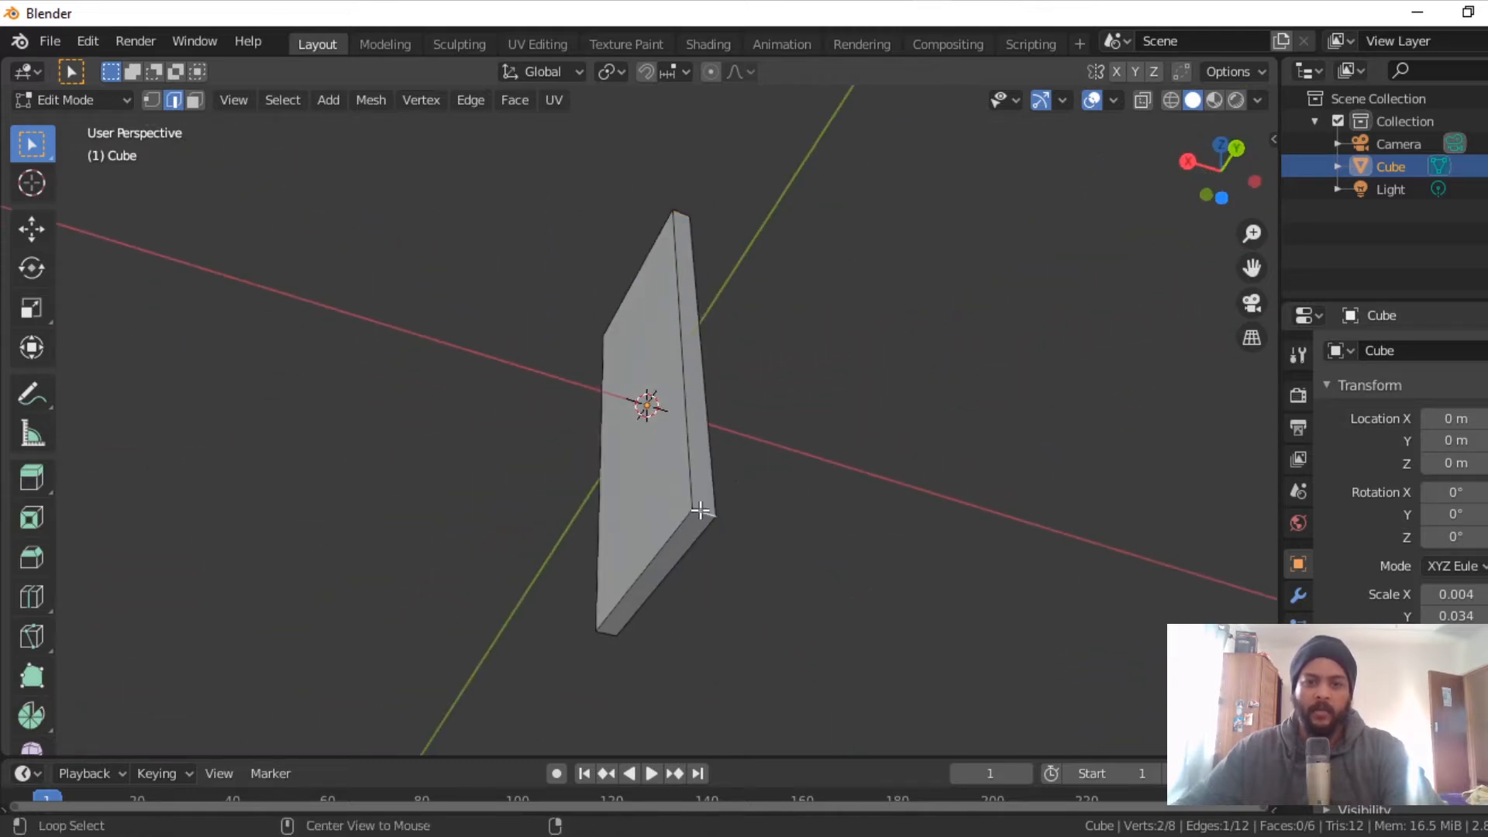
pyautogui.click(721, 509)
pyautogui.moveTo(721, 508); pyautogui.dragTo(784, 321, button='middle')
pyautogui.click(755, 345)
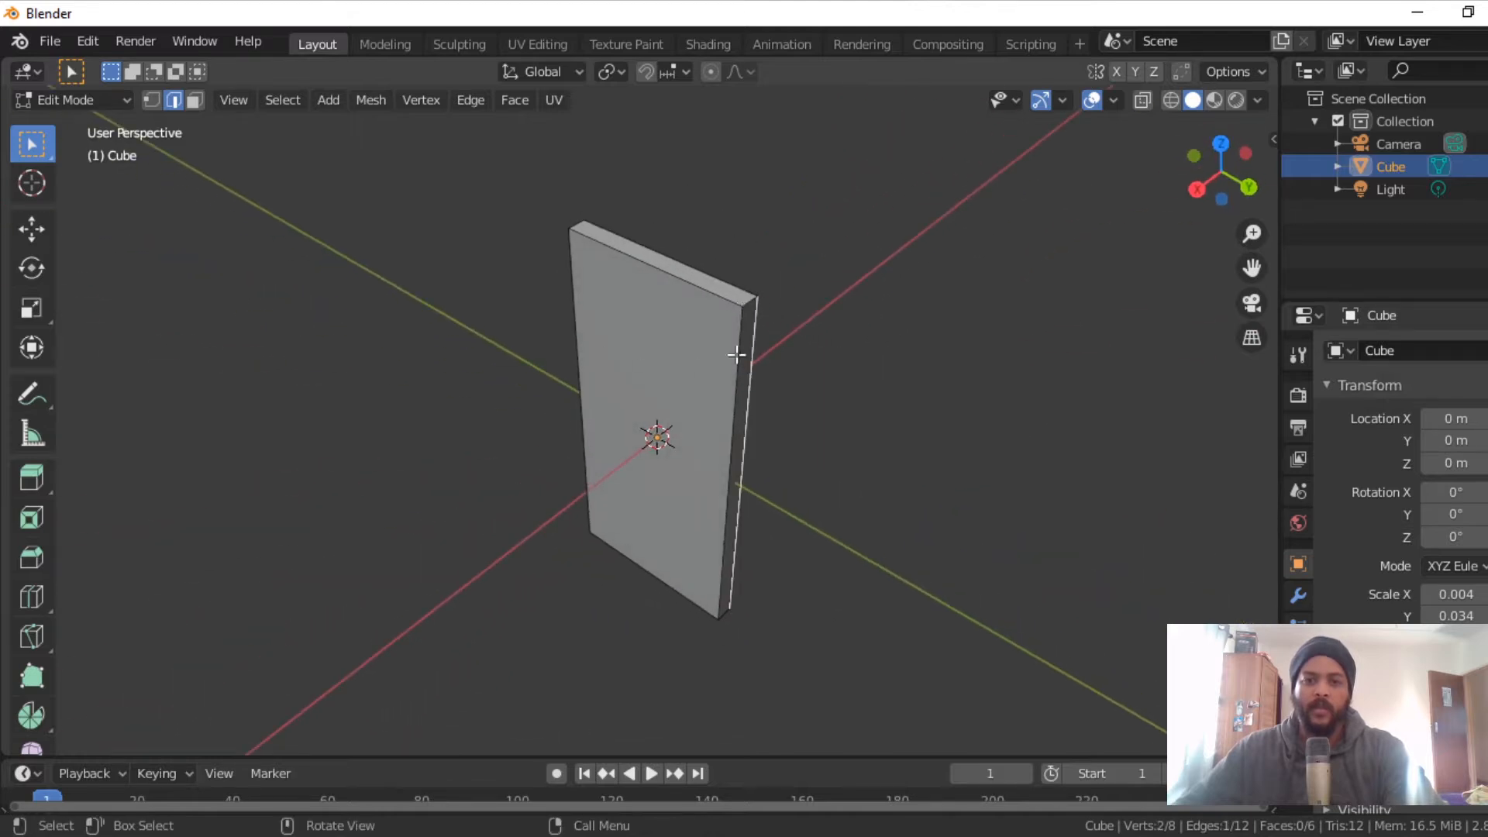
# Step: Add the other three short corner edges of the slab to the selection
pyautogui.moveTo(672, 395); pyautogui.dragTo(783, 325, button='middle')
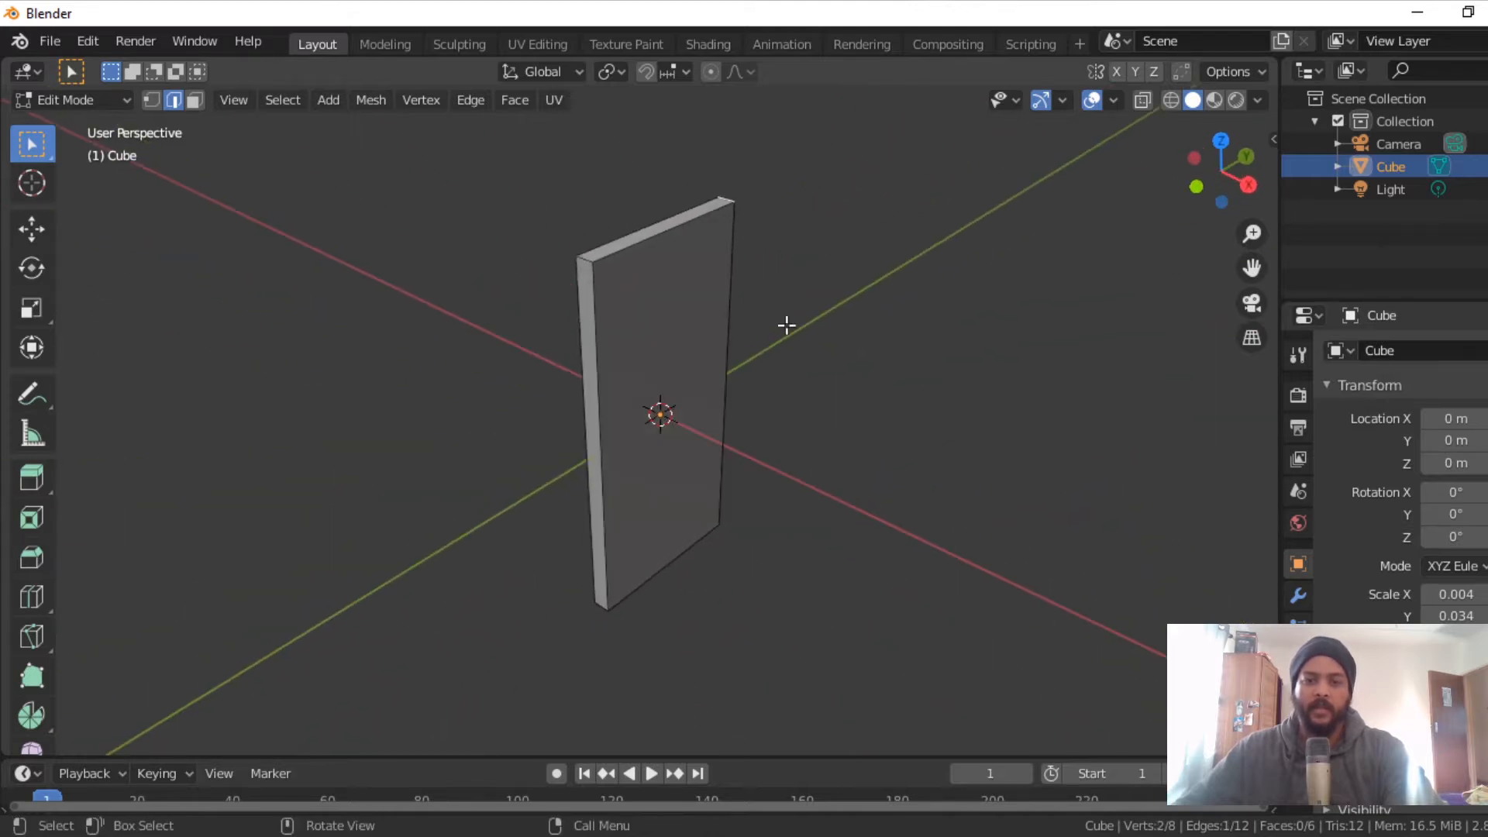
pyautogui.keyDown('shift'); pyautogui.click(593, 266); pyautogui.keyUp('shift')
pyautogui.moveTo(727, 515); pyautogui.dragTo(583, 490, button='middle')
pyautogui.keyDown('shift'); pyautogui.click(736, 631); pyautogui.keyUp('shift')
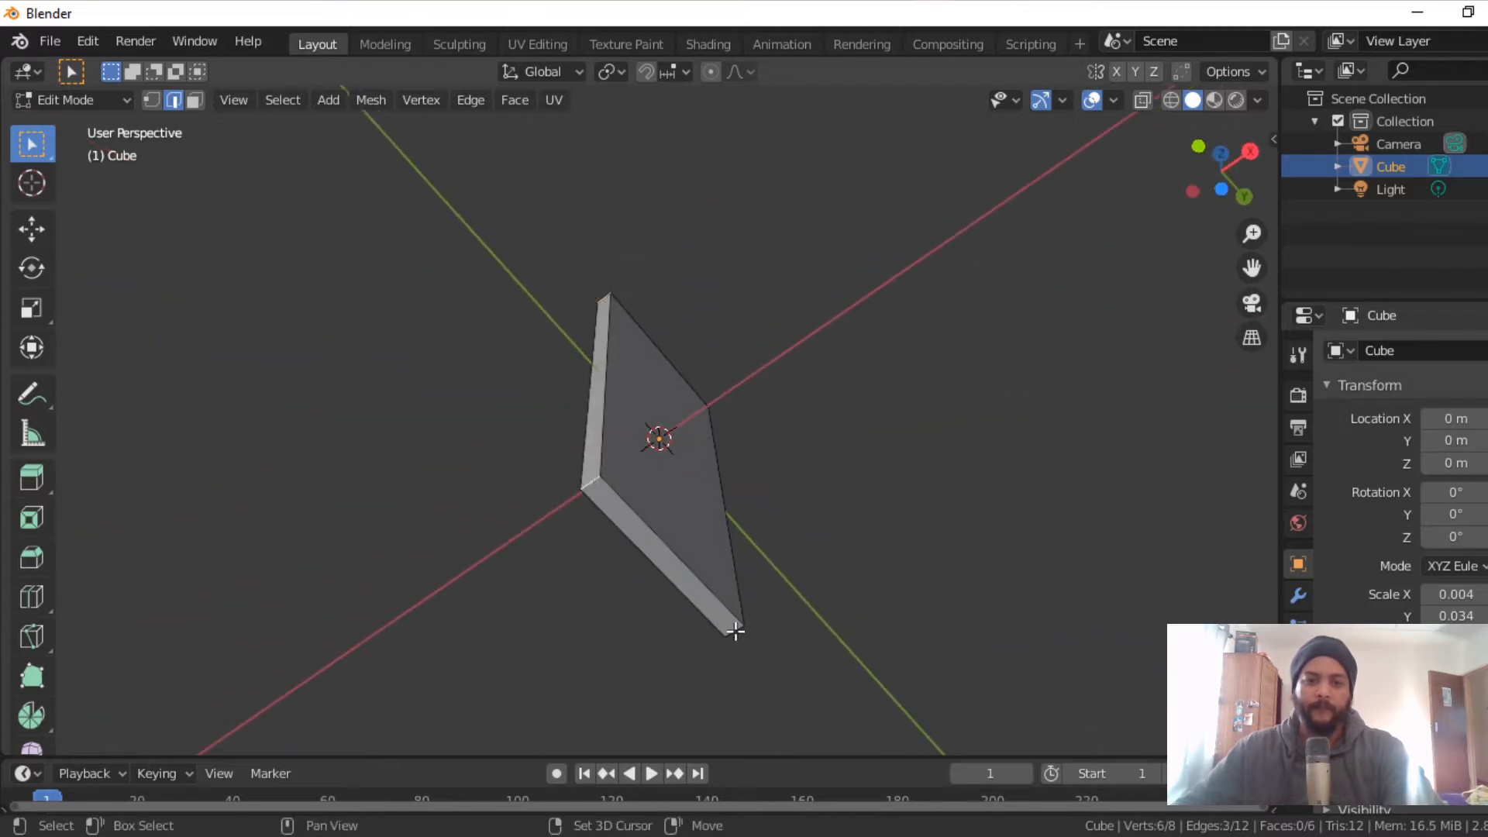
pyautogui.moveTo(853, 630); pyautogui.dragTo(867, 454, button='middle')
pyautogui.keyDown('shift'); pyautogui.click(800, 605); pyautogui.keyUp('shift')
# Step: Try to bevel the four selected corner edges
pyautogui.hotkey('ctrl', 'b')
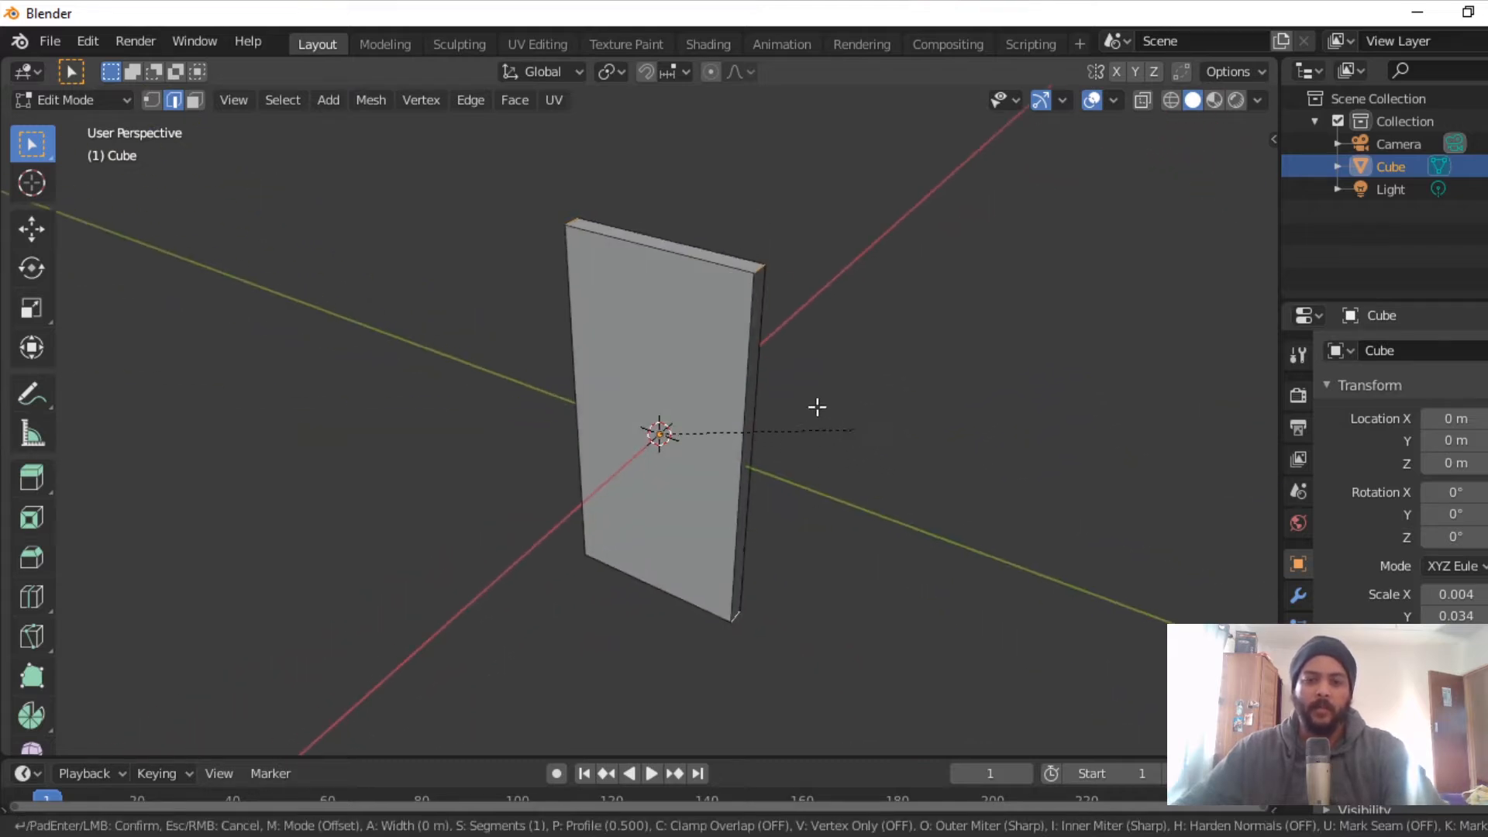
pyautogui.click(816, 263)
pyautogui.hotkey('ctrl', 'z')
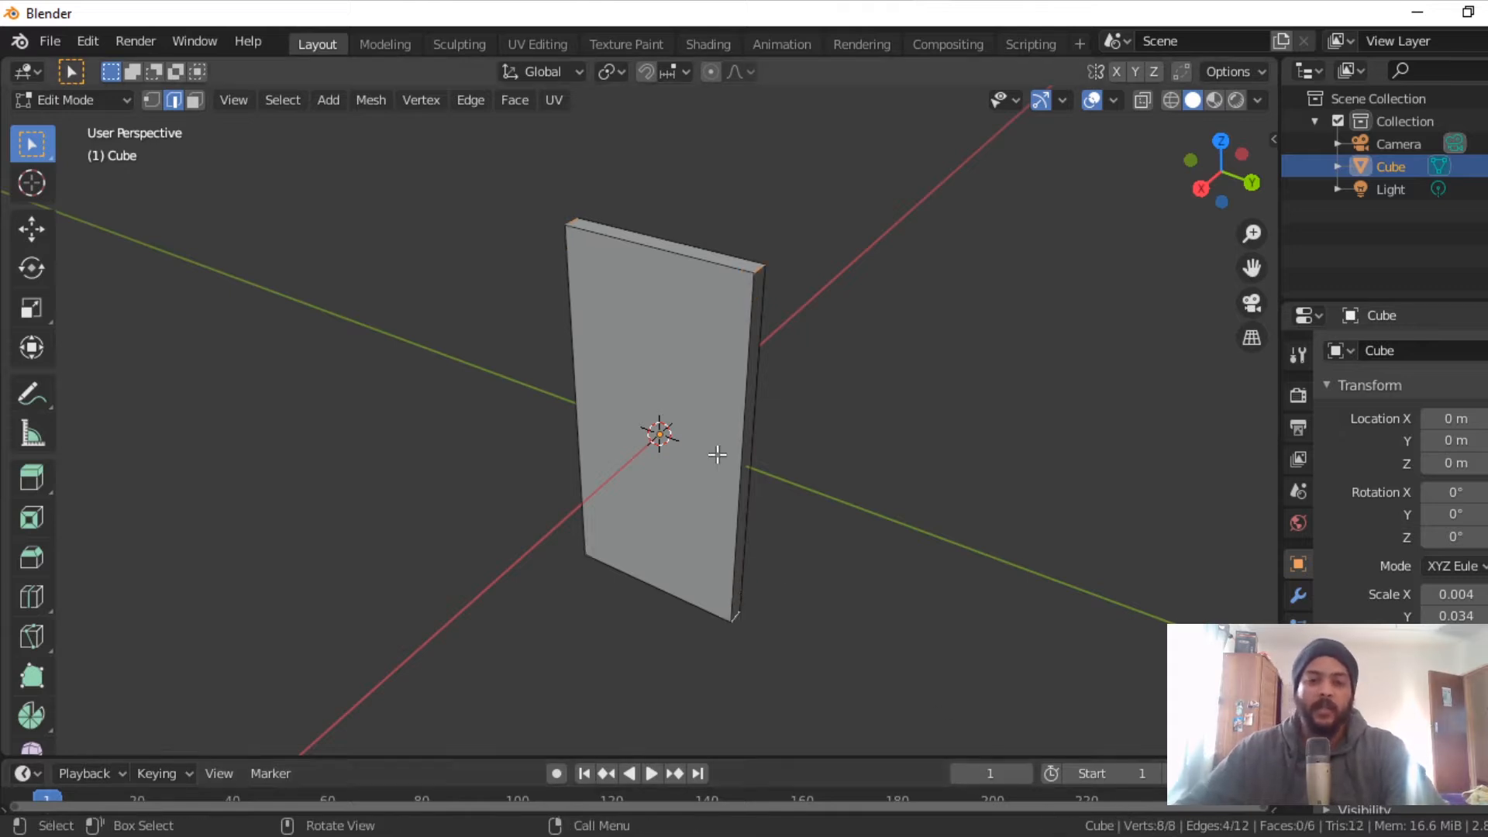
# Step: Apply the slab's scale in Object Mode and return to Edit Mode
pyautogui.moveTo(717, 454); pyautogui.dragTo(765, 404, button='middle')
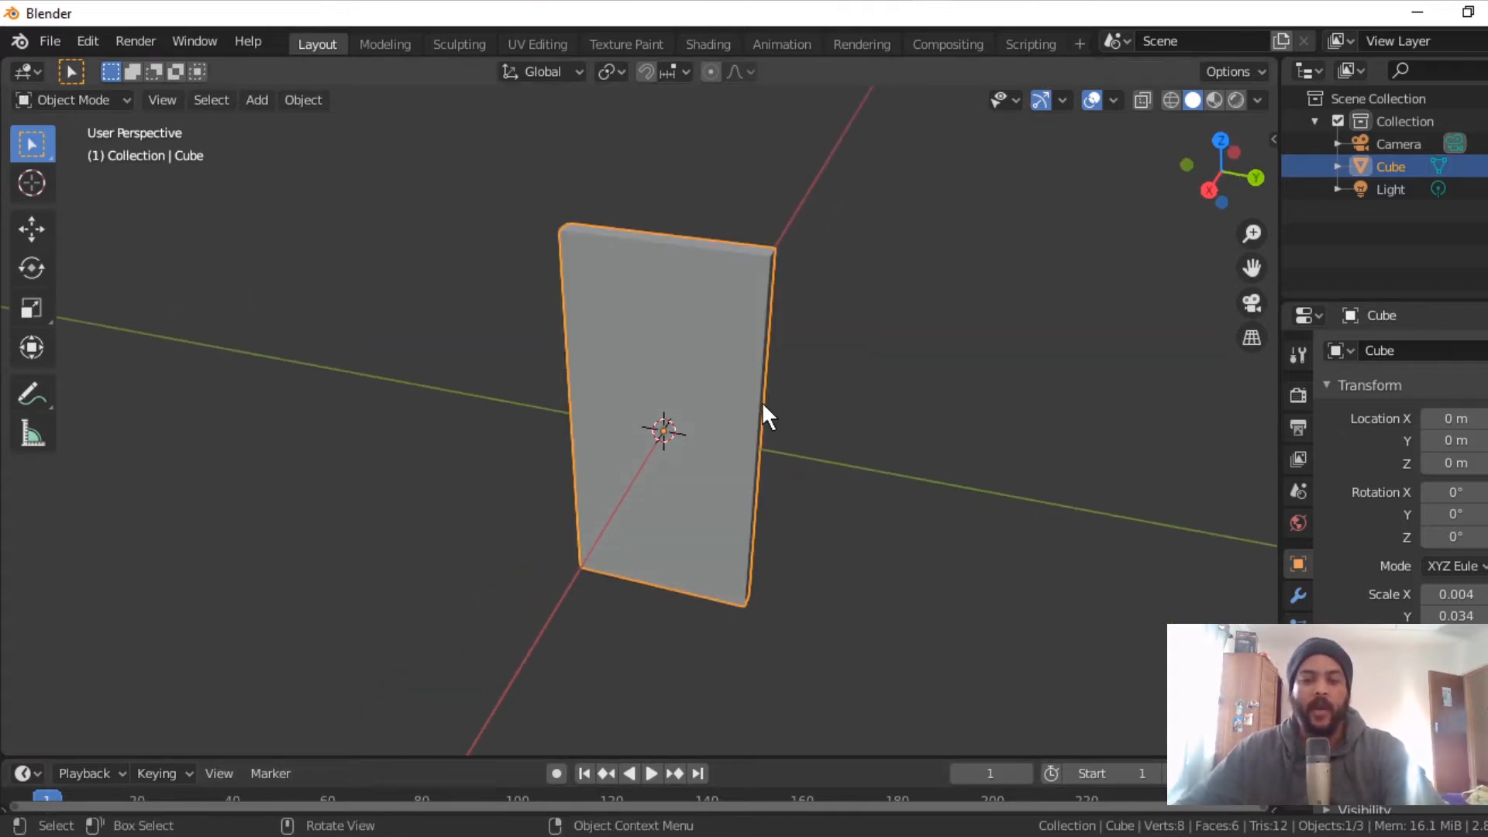
pyautogui.moveTo(723, 408)
pyautogui.mouseDown(button='middle')
pyautogui.moveTo(721, 364)
pyautogui.moveTo(724, 382)
pyautogui.mouseUp(button='middle')
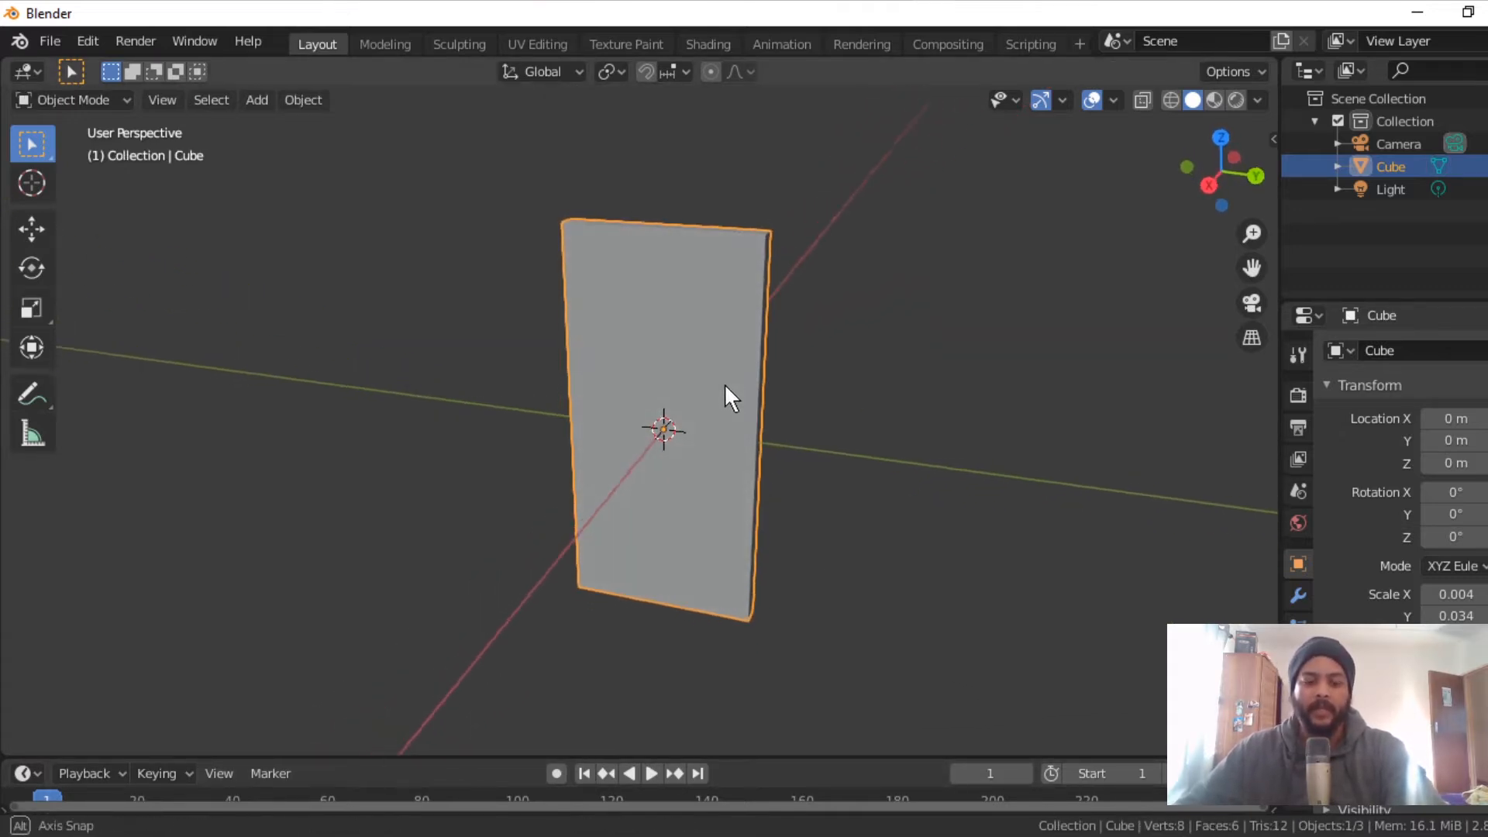
pyautogui.rightClick(694, 283)
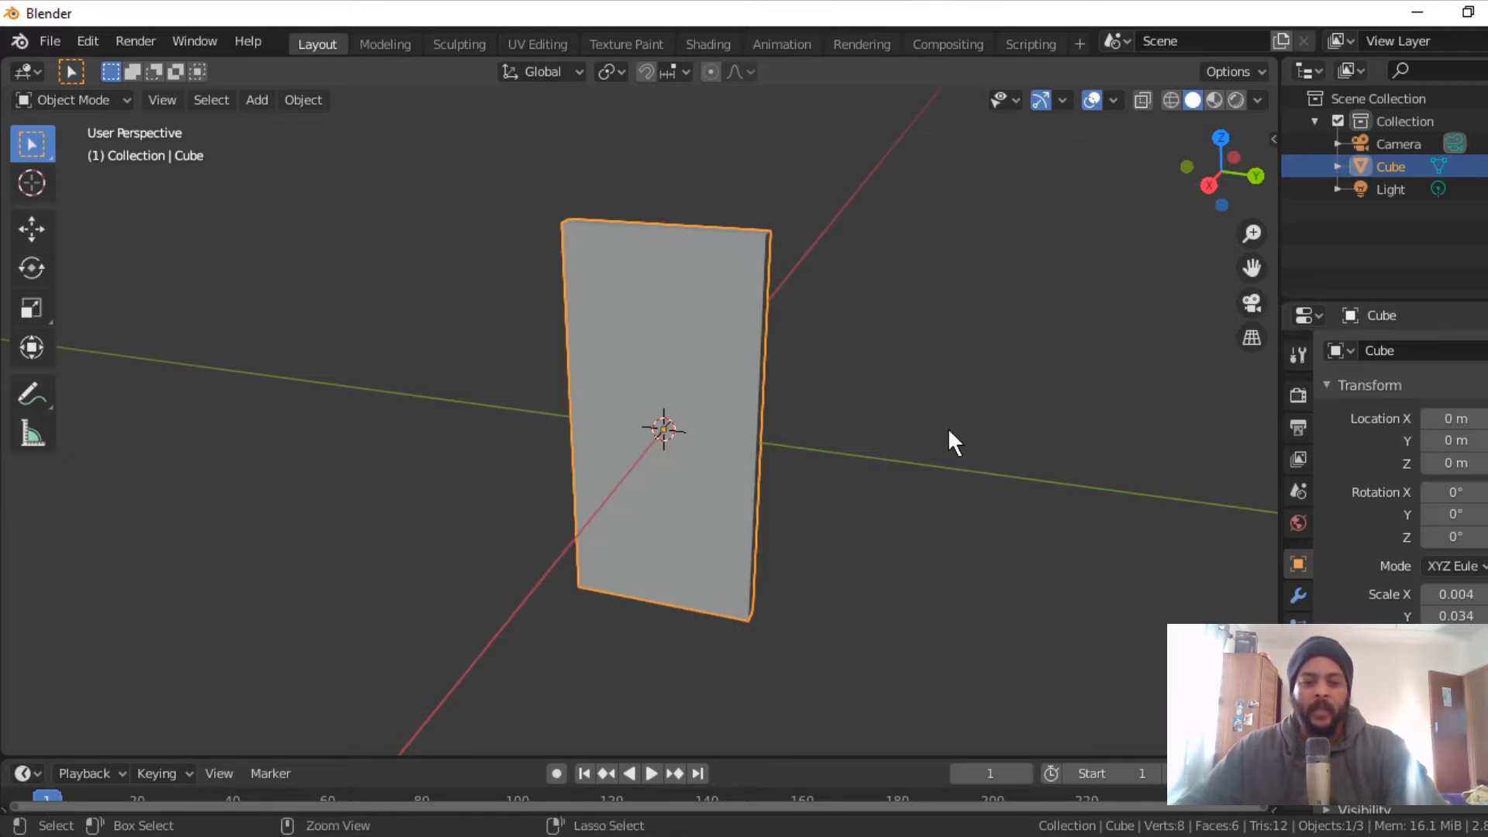
pyautogui.hotkey('ctrl', 'a')
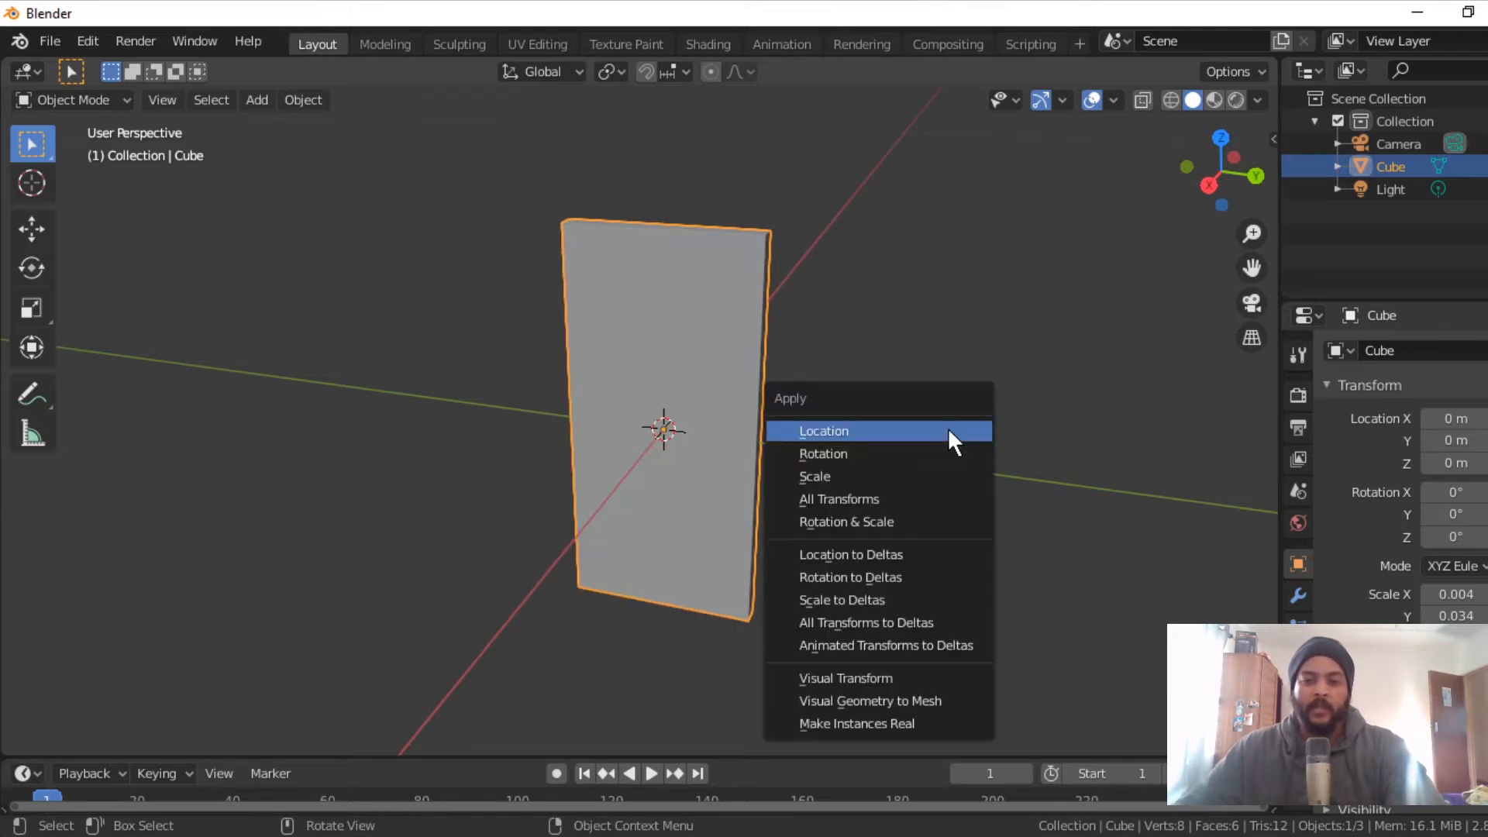
pyautogui.click(936, 475)
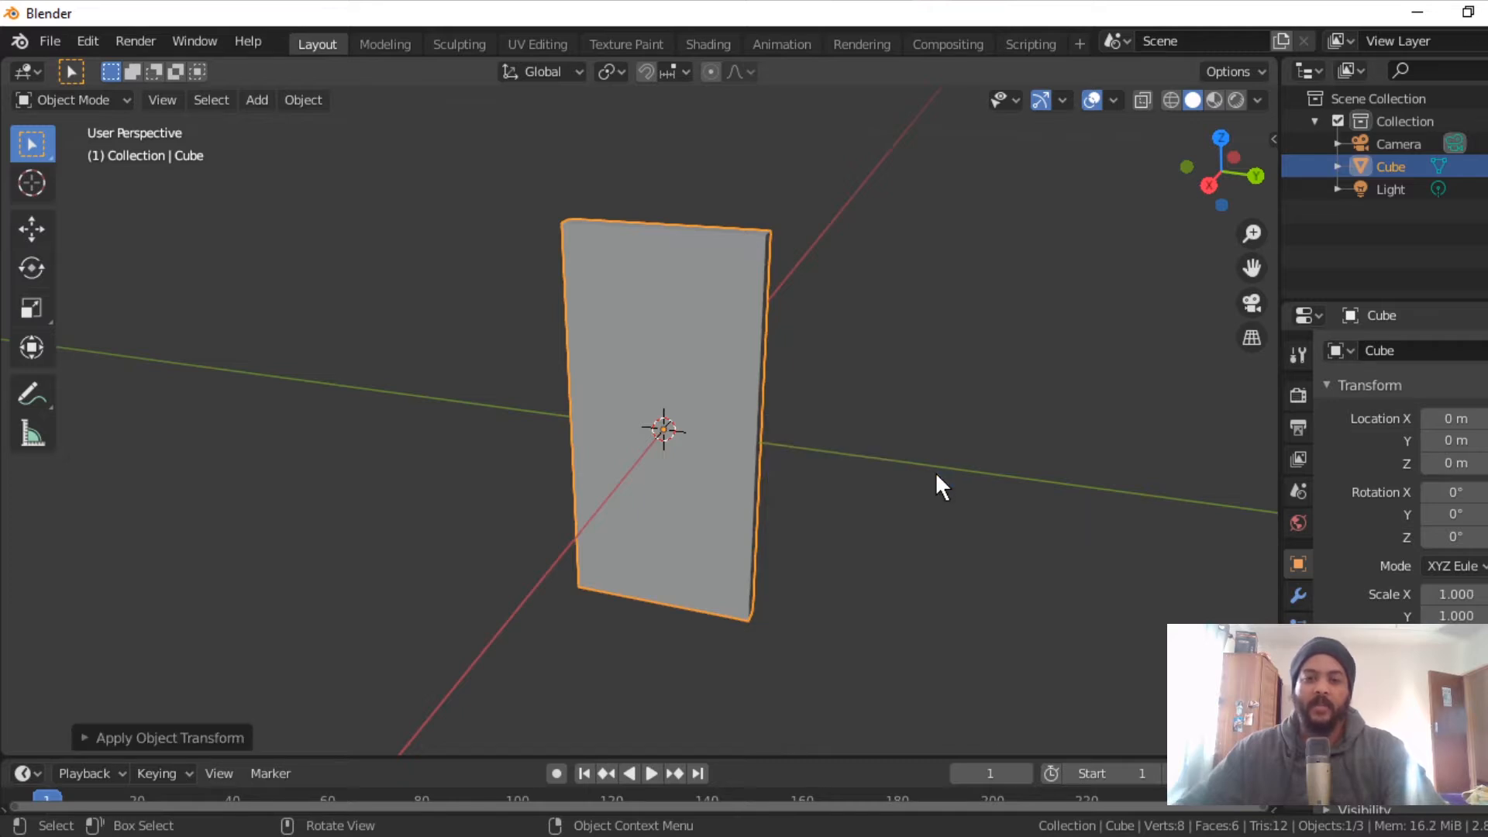
pyautogui.moveTo(903, 453); pyautogui.dragTo(858, 499, button='middle')
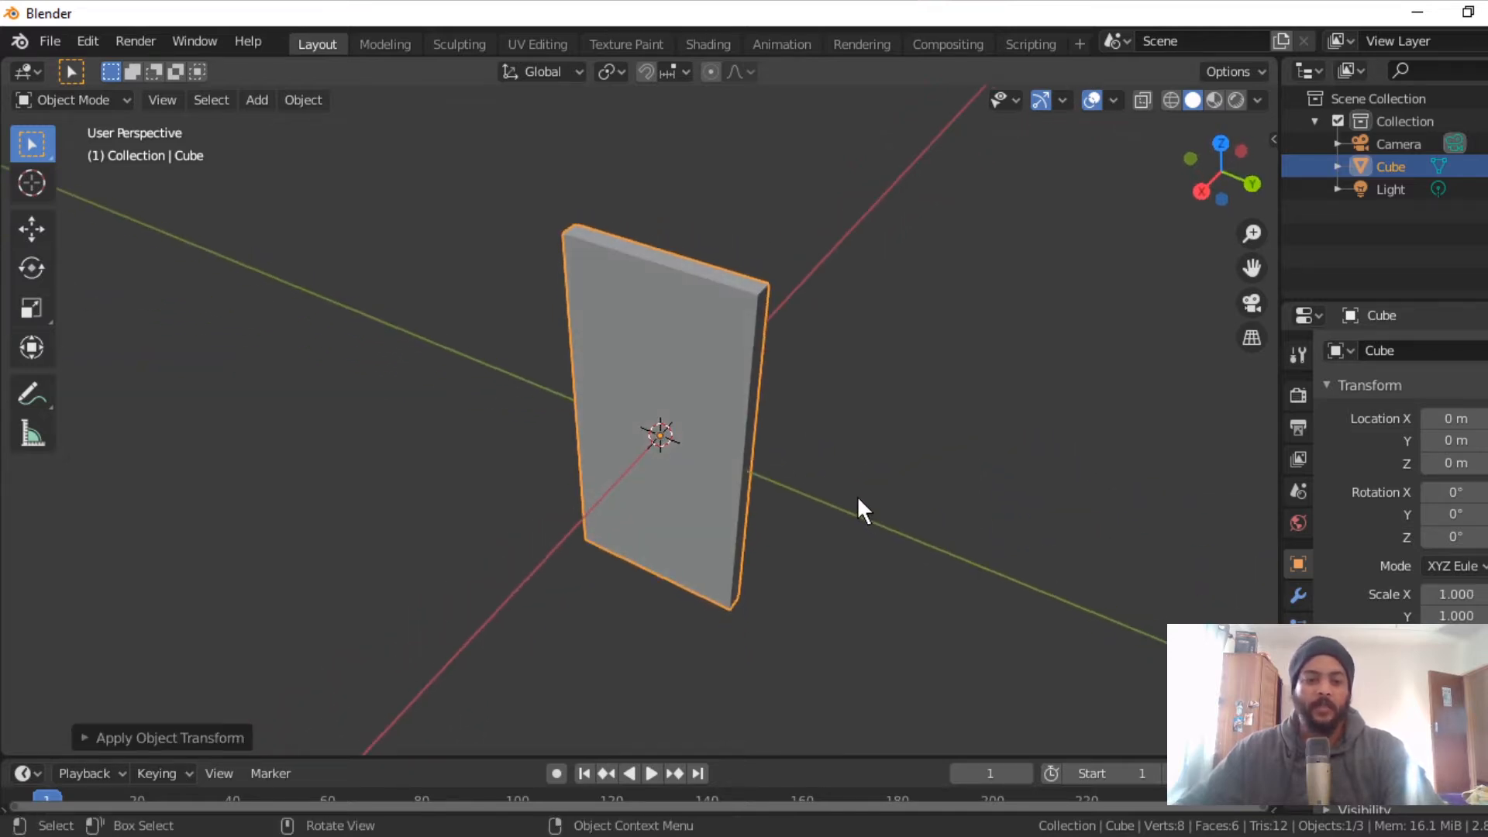
pyautogui.press('Tab')
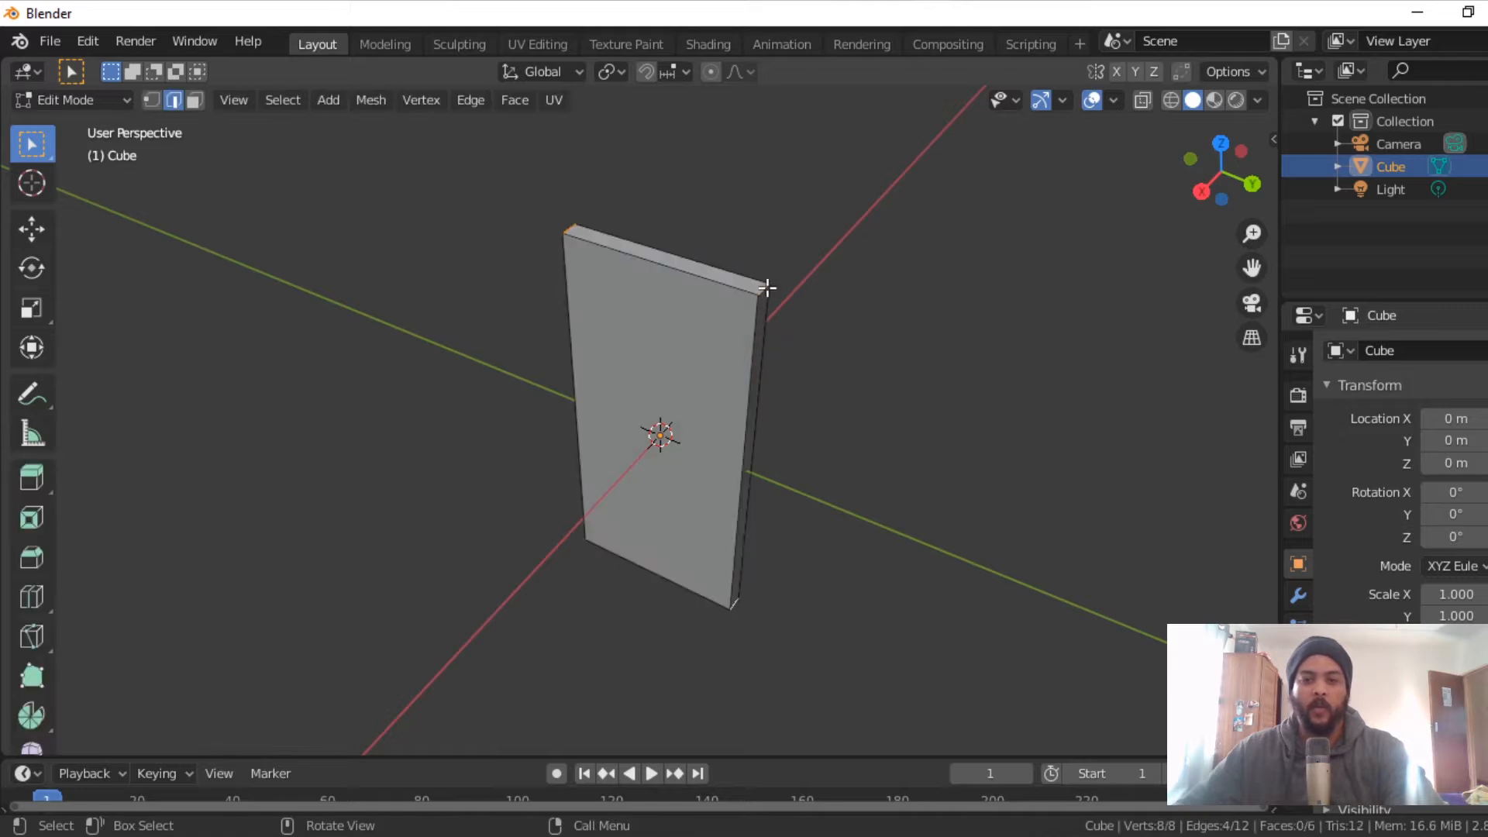
# Step: Try a single-segment bevel of about 0.00863 m on the corner edges, raising its offset to 0.0986 m, and undo it
pyautogui.hotkey('ctrl', 'b')
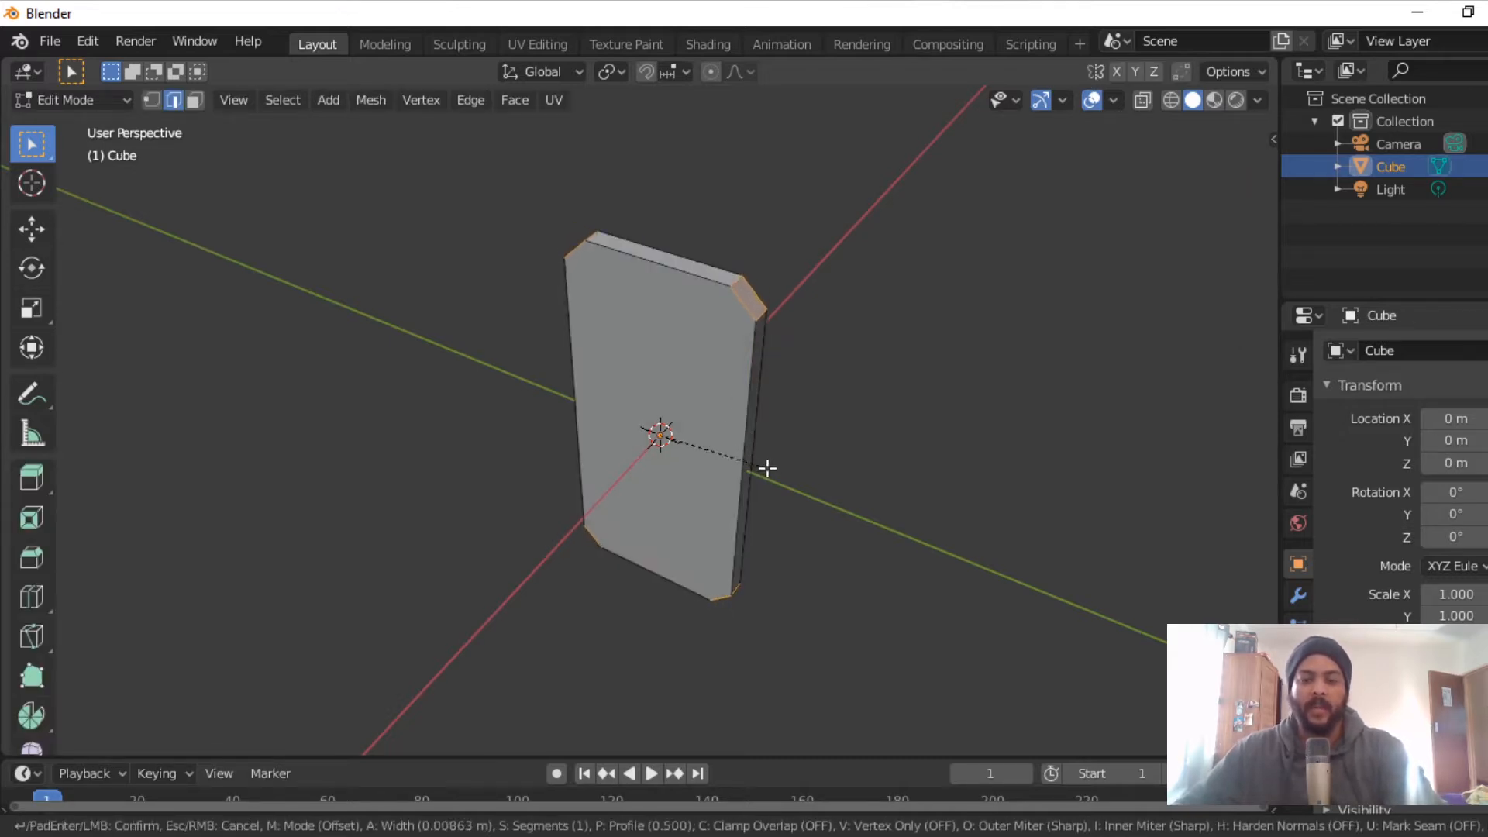
pyautogui.click(767, 468)
pyautogui.moveTo(767, 467); pyautogui.dragTo(860, 395, button='middle')
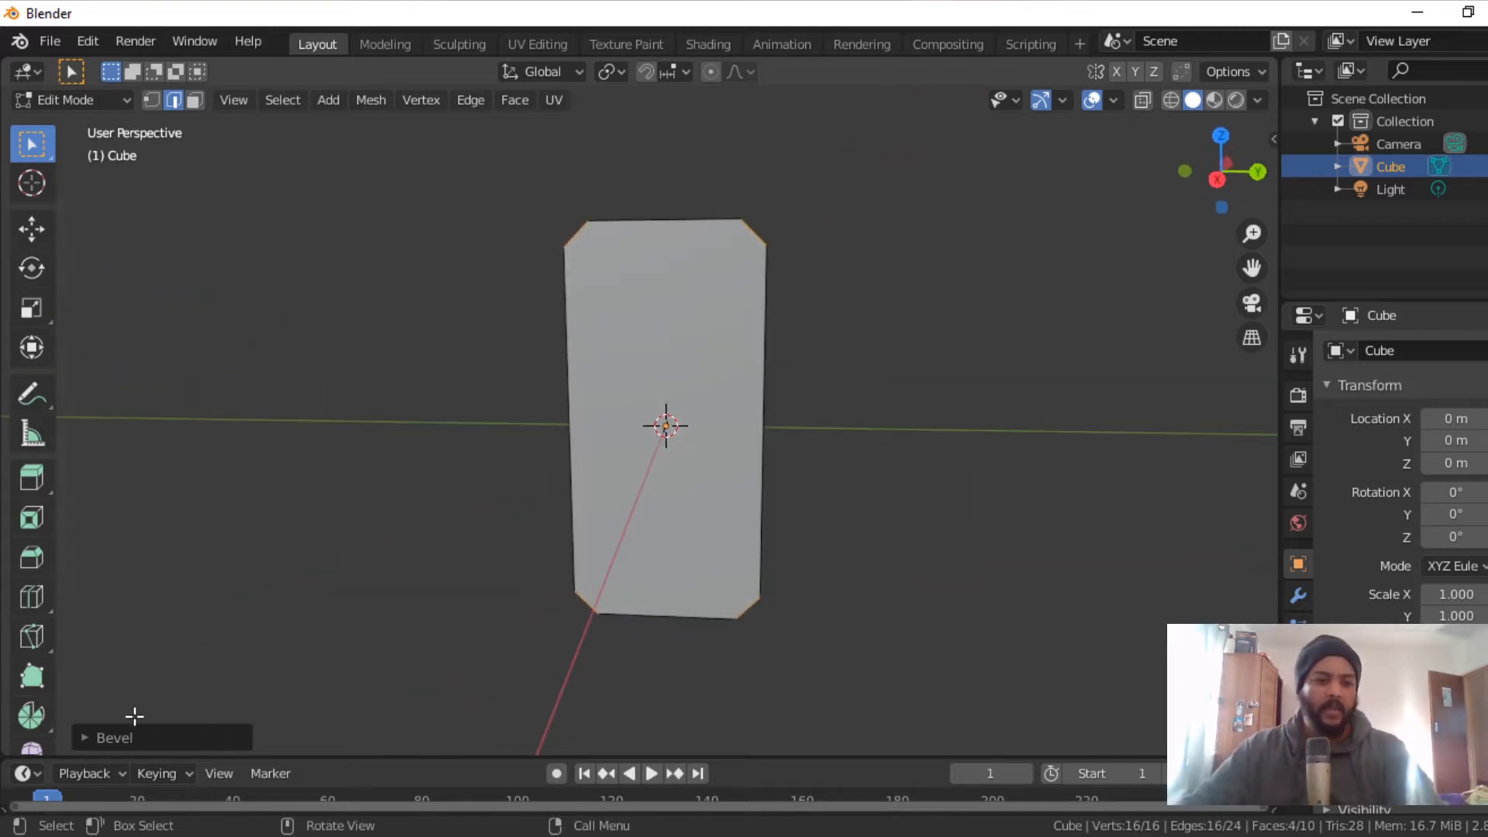
pyautogui.click(83, 736)
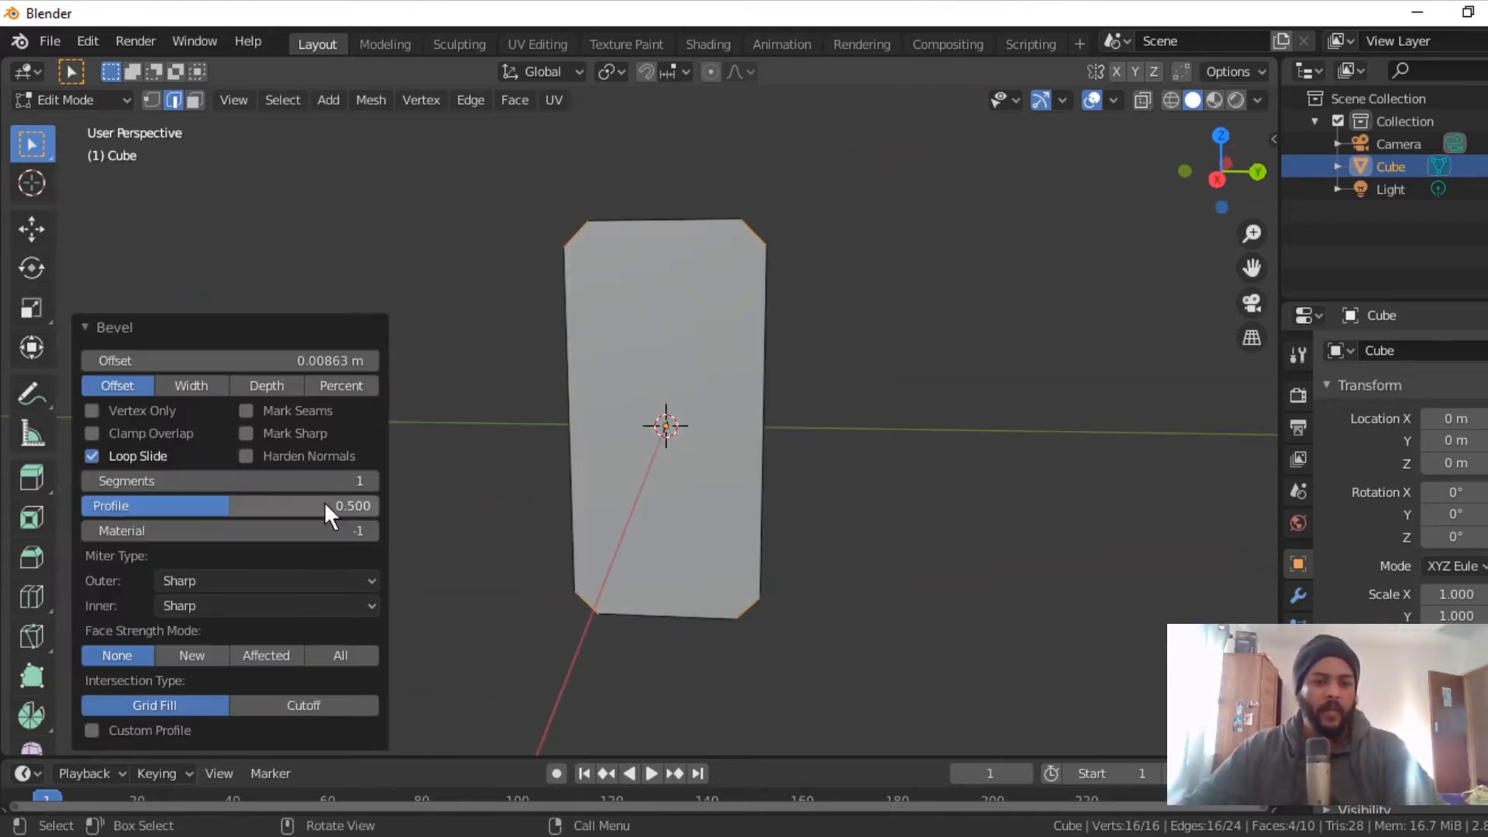
pyautogui.moveTo(350, 359); pyautogui.dragTo(384, 359)
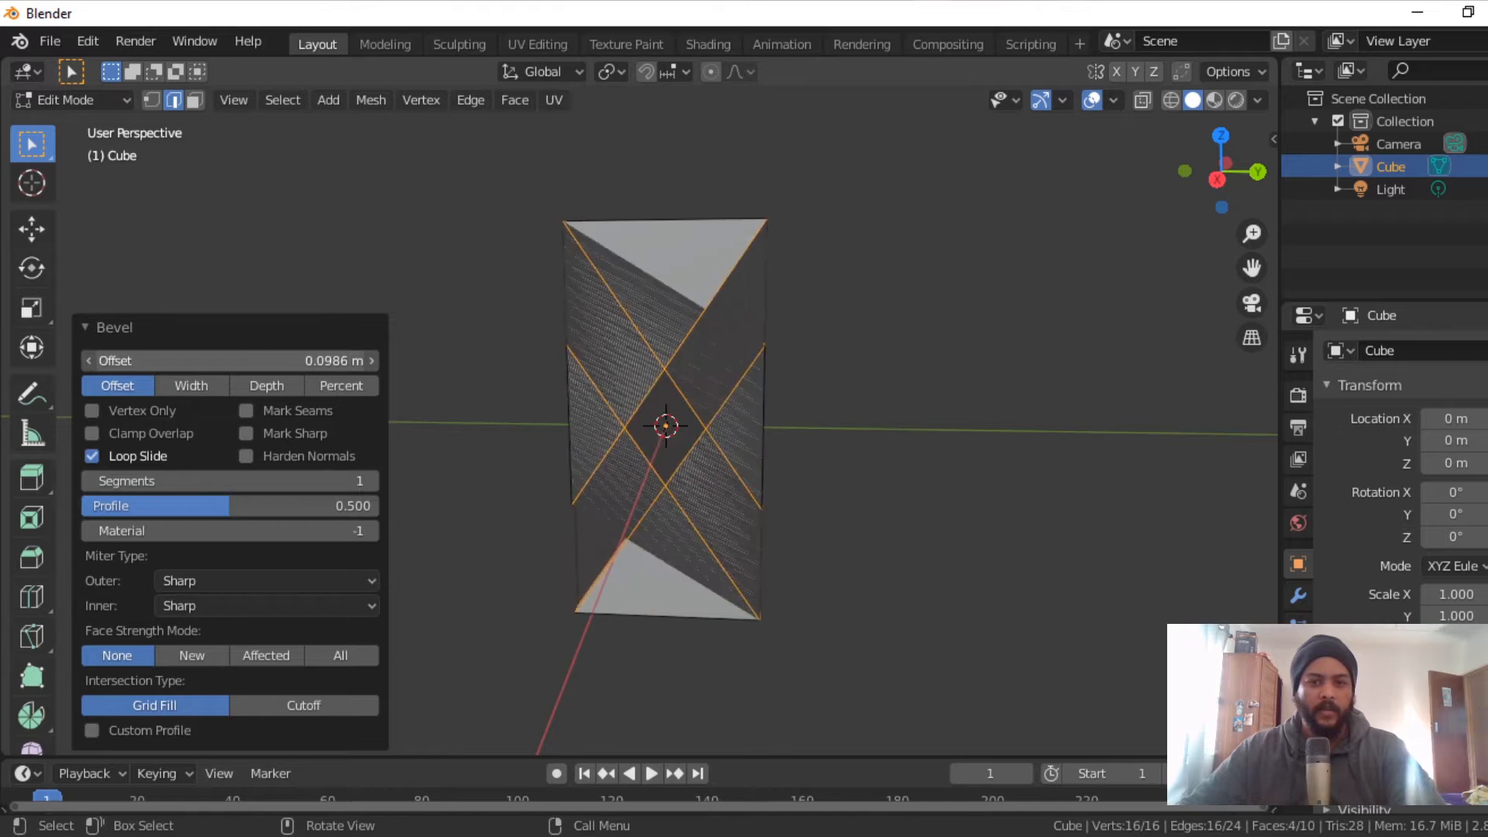
pyautogui.hotkey('ctrl', 'z')
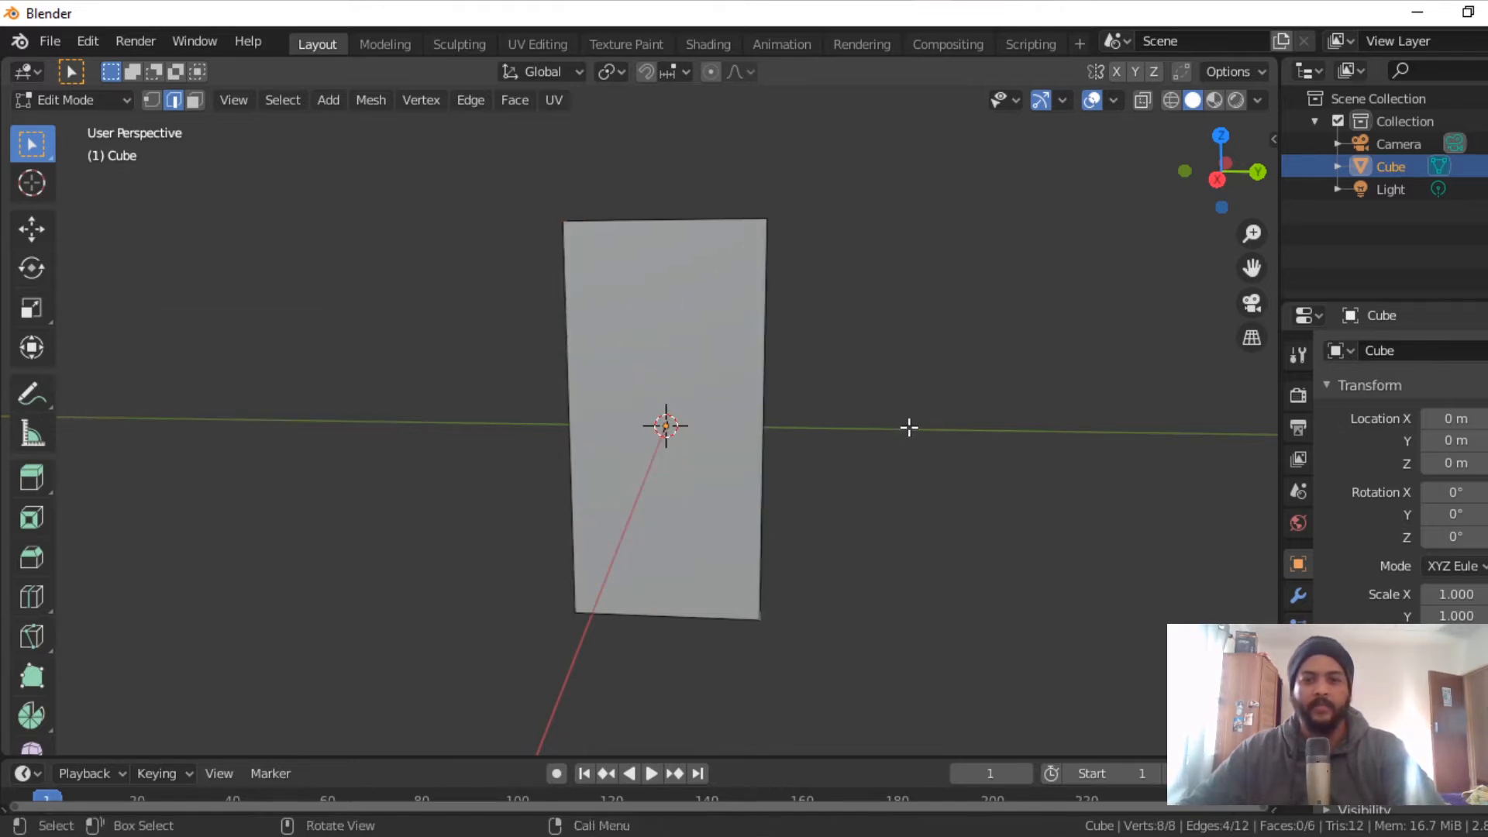
# Step: Bevel the four selected corner edges with an offset of about 0.00892 m
pyautogui.moveTo(909, 427); pyautogui.dragTo(830, 462, button='middle')
pyautogui.hotkey('ctrl', 'b')
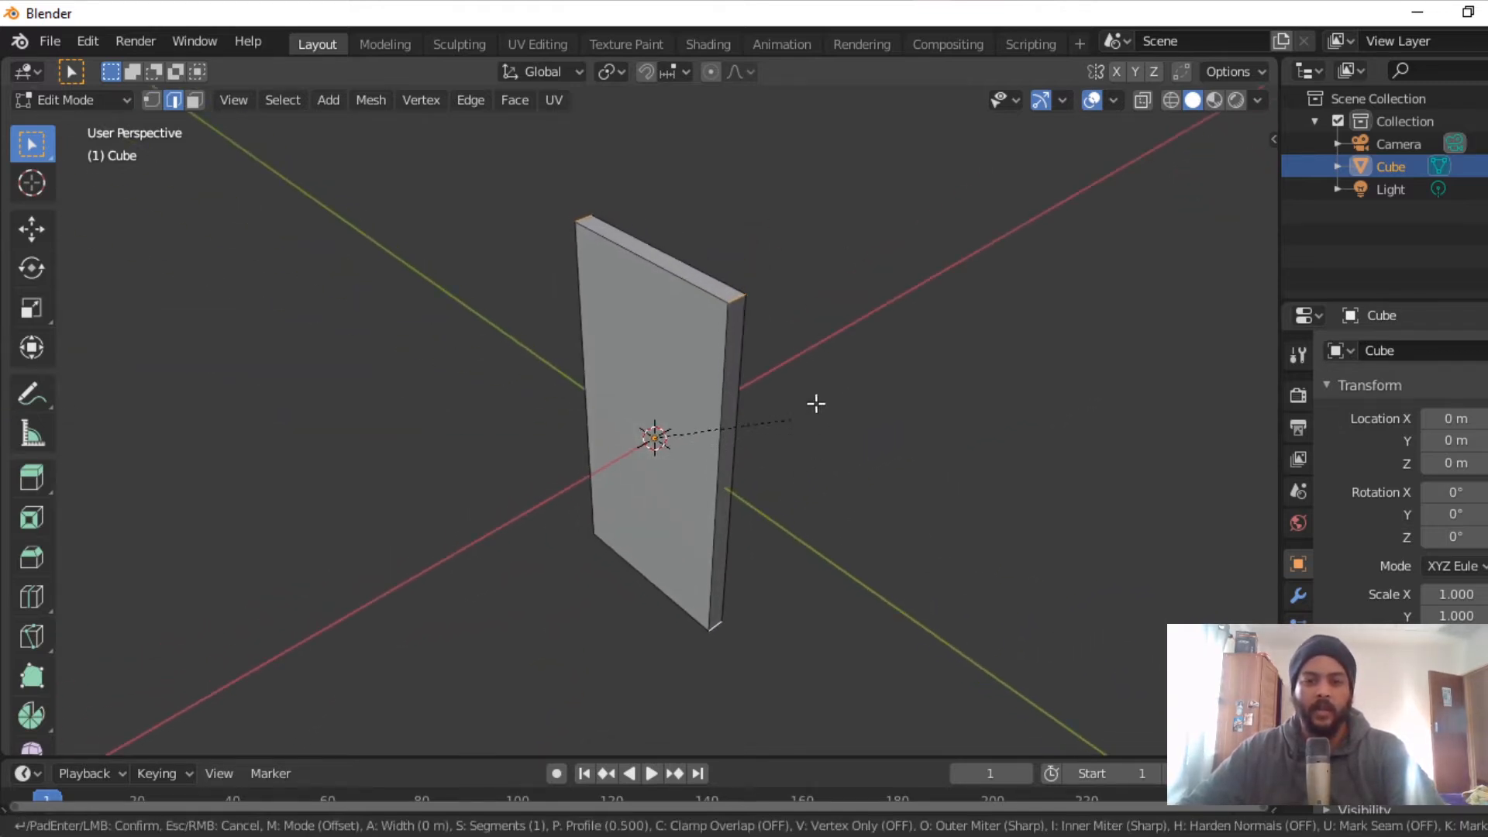
pyautogui.click(784, 275)
pyautogui.moveTo(764, 352); pyautogui.dragTo(849, 356, button='middle')
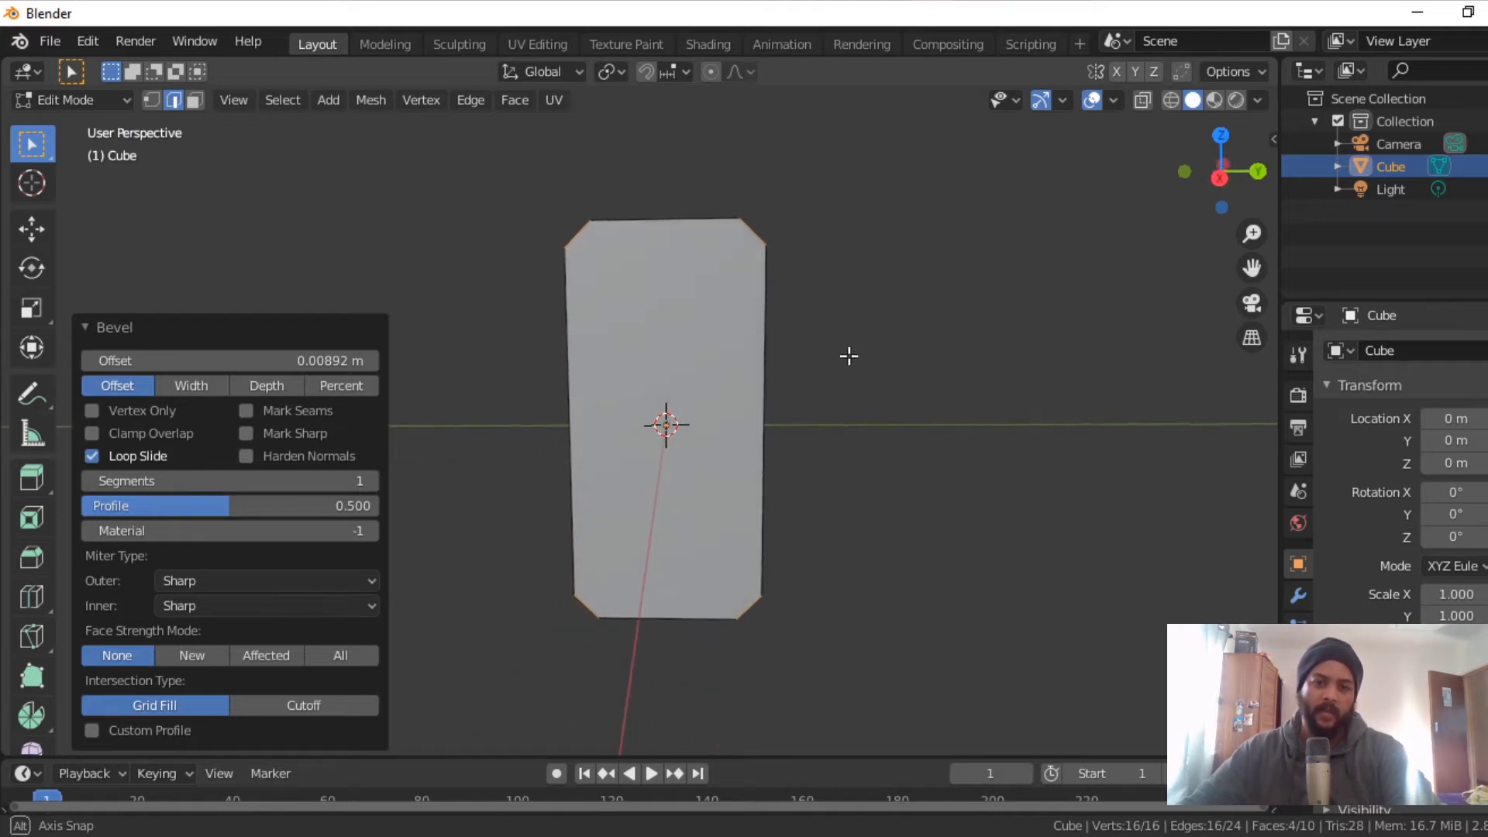
# Step: Set the corner bevel to 8 segments and return to Object Mode
pyautogui.click(370, 481)
pyautogui.click(371, 480)
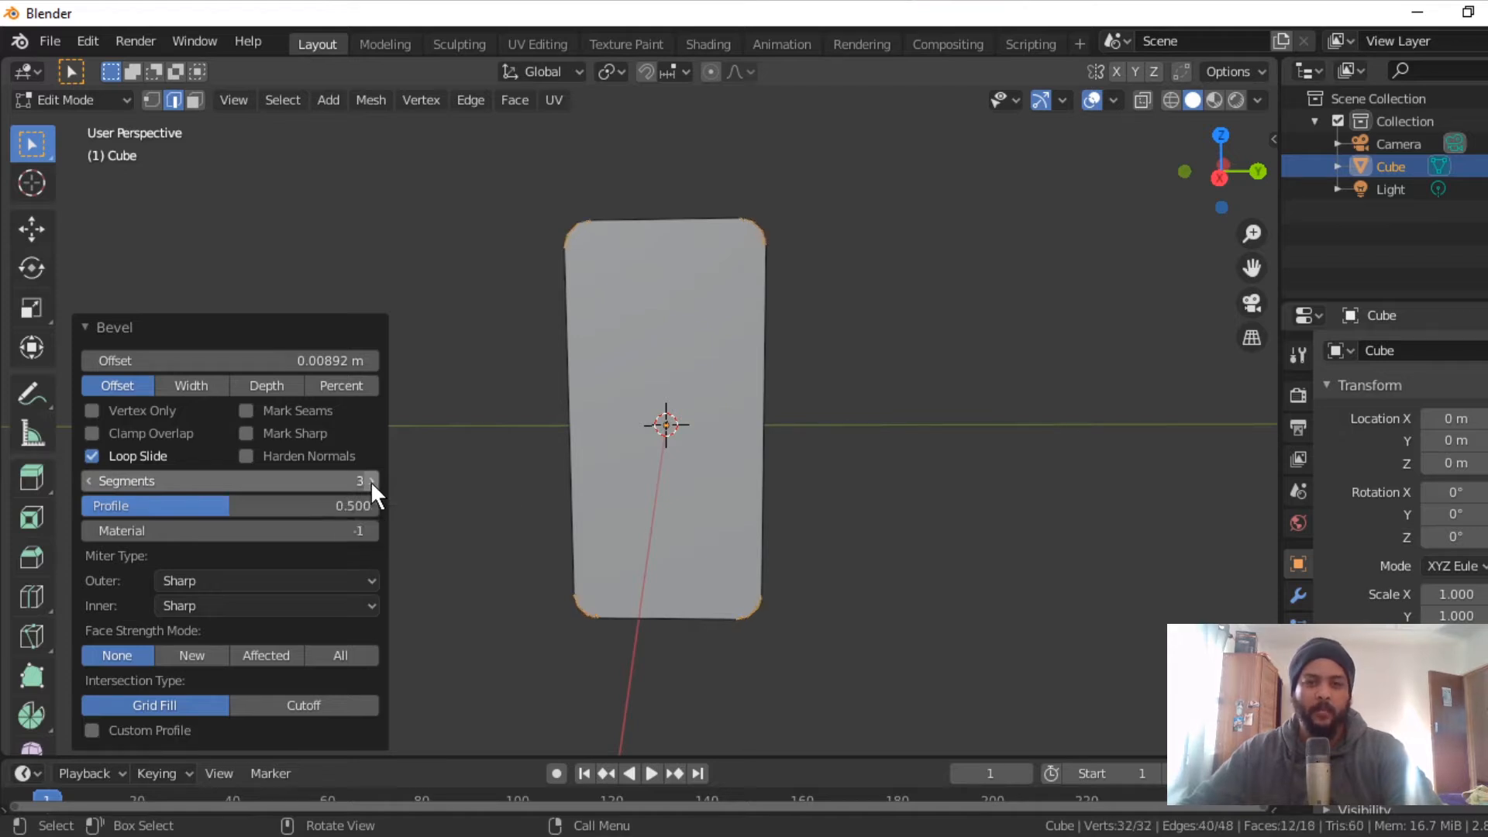
pyautogui.click(371, 481)
pyautogui.click(371, 480)
pyautogui.click(370, 481)
pyautogui.moveTo(767, 477); pyautogui.dragTo(711, 491, button='middle')
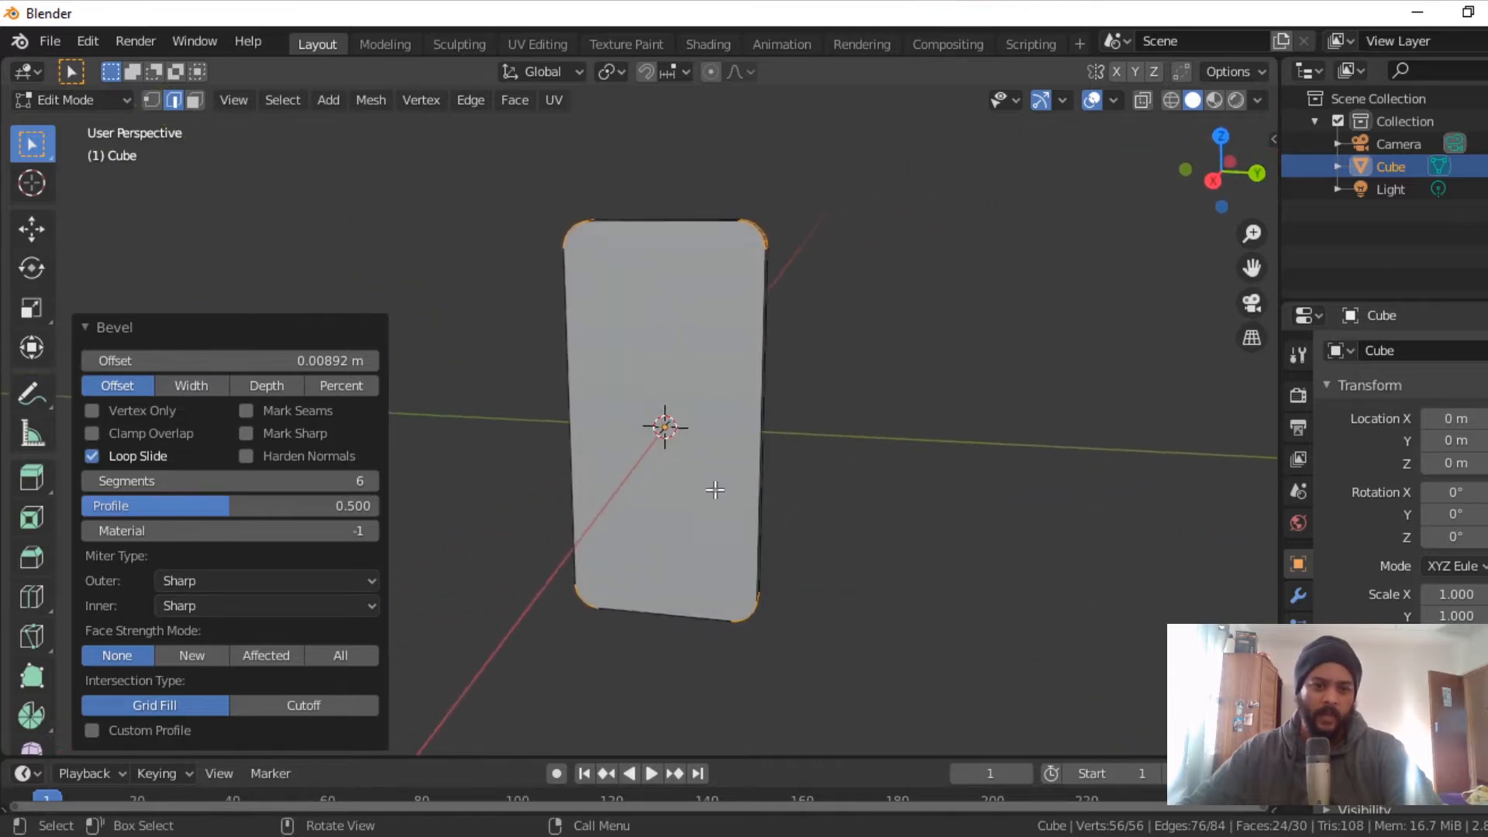
pyautogui.click(370, 481)
pyautogui.click(371, 480)
pyautogui.moveTo(570, 482); pyautogui.dragTo(623, 520, button='middle')
pyautogui.press('Tab')
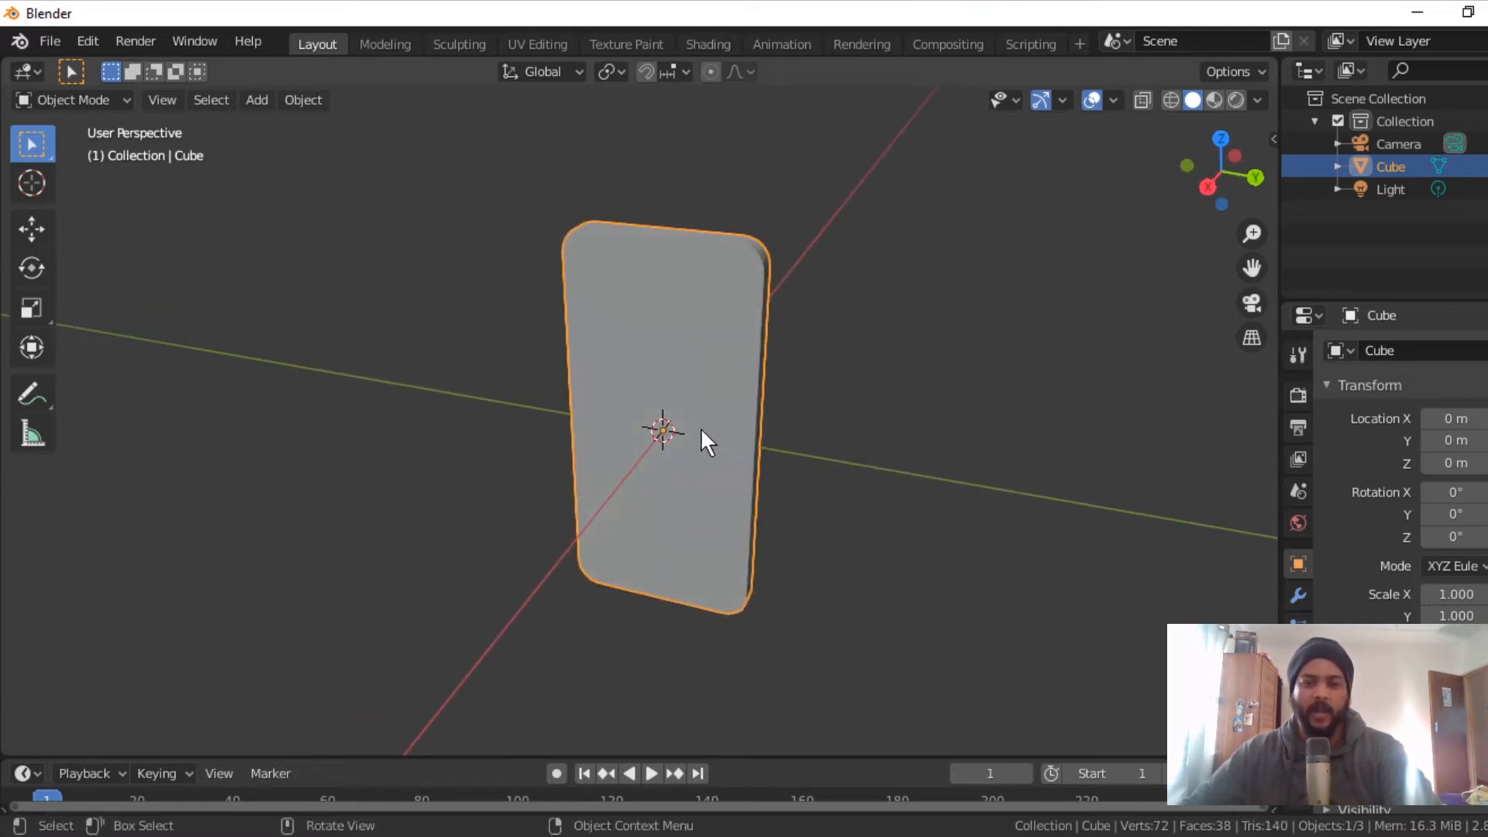
# Step: In Edit Mode, select the outline edge loops around both of the slab's large faces
pyautogui.moveTo(700, 428); pyautogui.dragTo(710, 482, button='middle')
pyautogui.scroll(2, 770, 431)
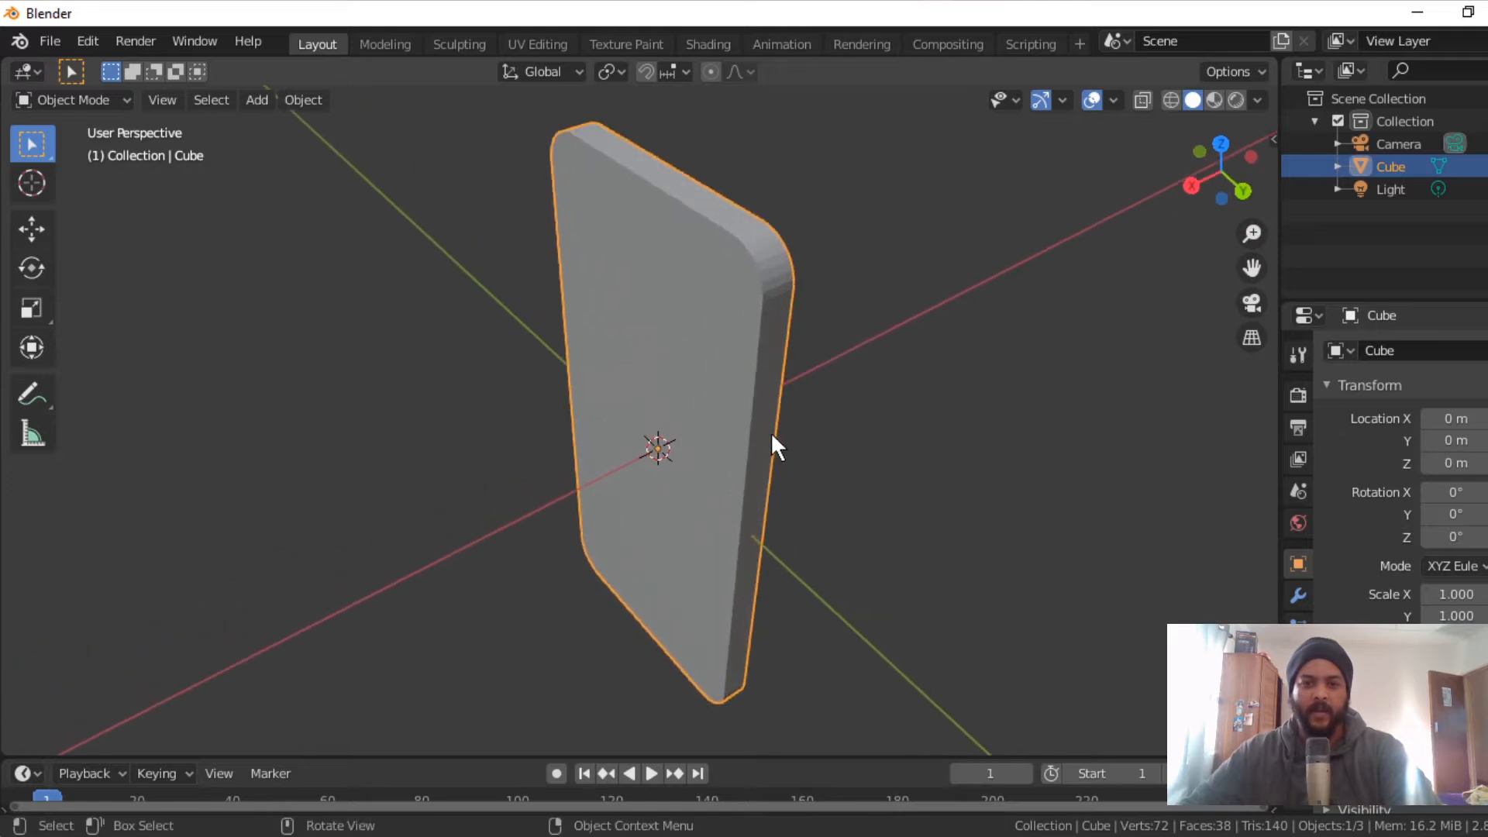
pyautogui.moveTo(622, 438); pyautogui.dragTo(837, 352, button='middle')
pyautogui.moveTo(703, 477); pyautogui.dragTo(613, 246, button='middle')
pyautogui.press('Tab')
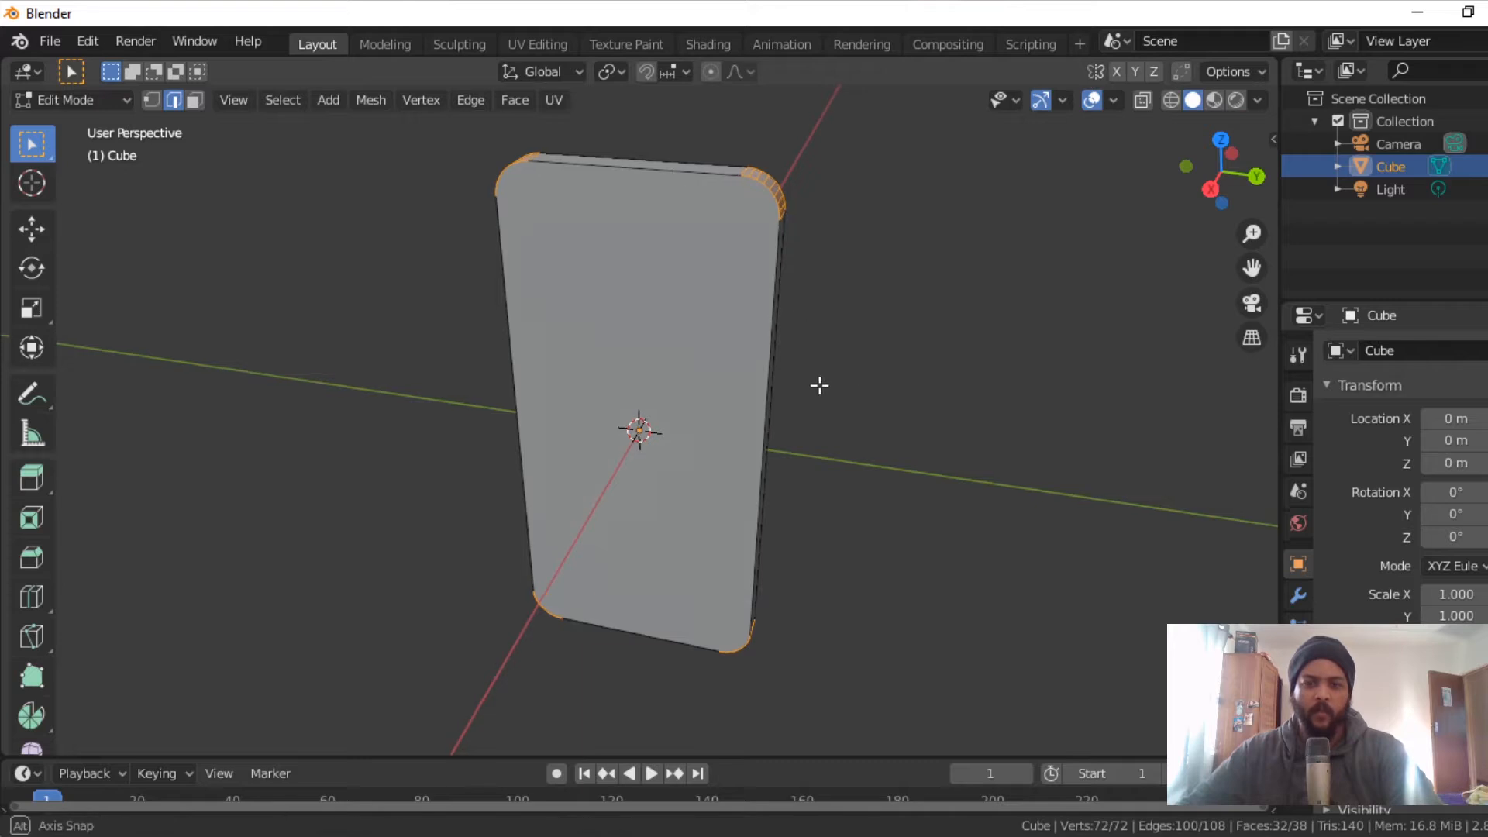
pyautogui.moveTo(816, 382); pyautogui.dragTo(1009, 360, button='middle')
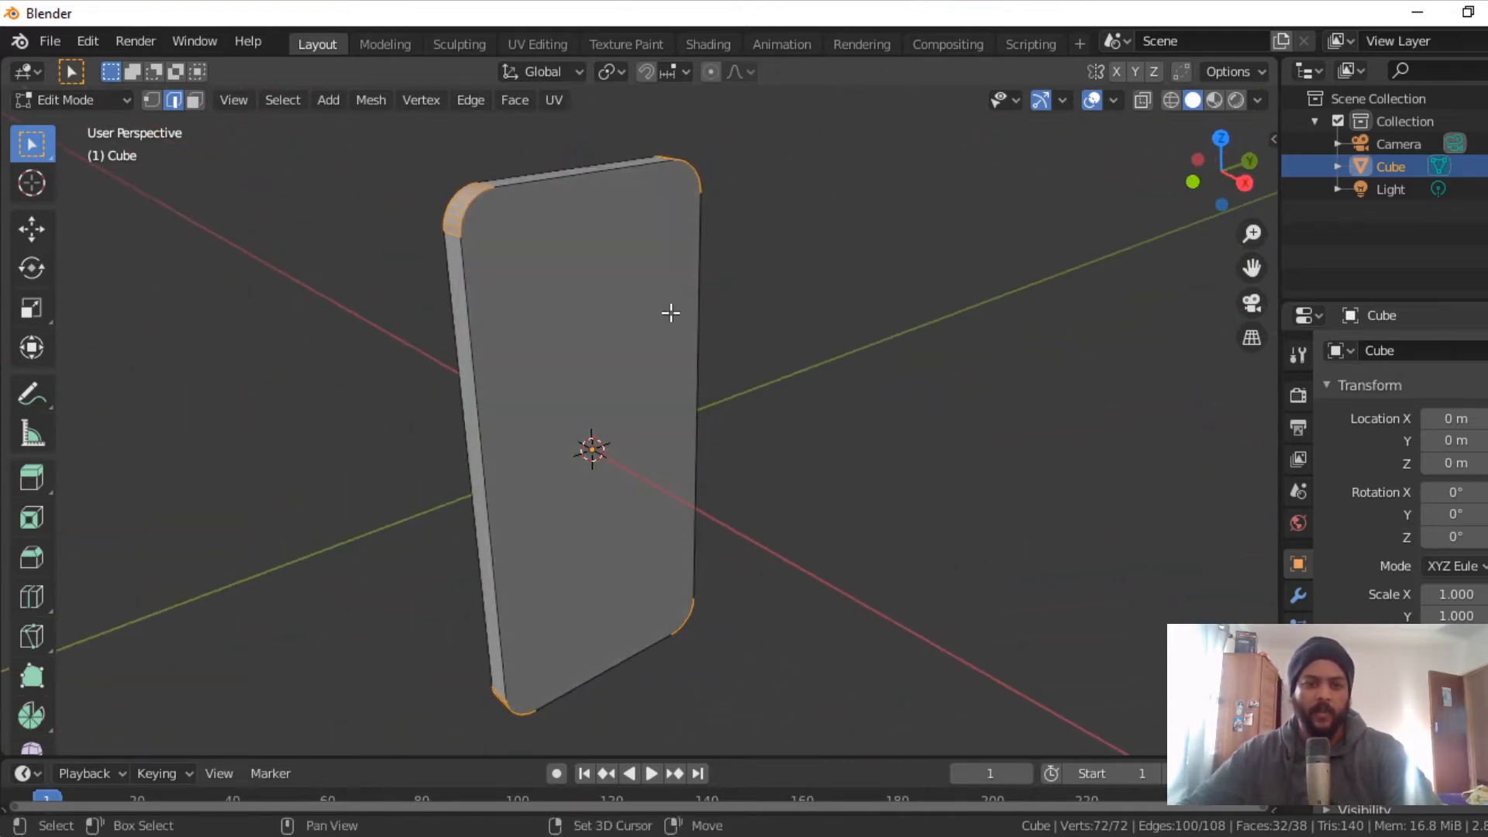
pyautogui.keyDown('shift'); pyautogui.moveTo(629, 318); pyautogui.dragTo(691, 384, button='middle'); pyautogui.keyUp('shift')
pyautogui.scroll(1, 655, 299)
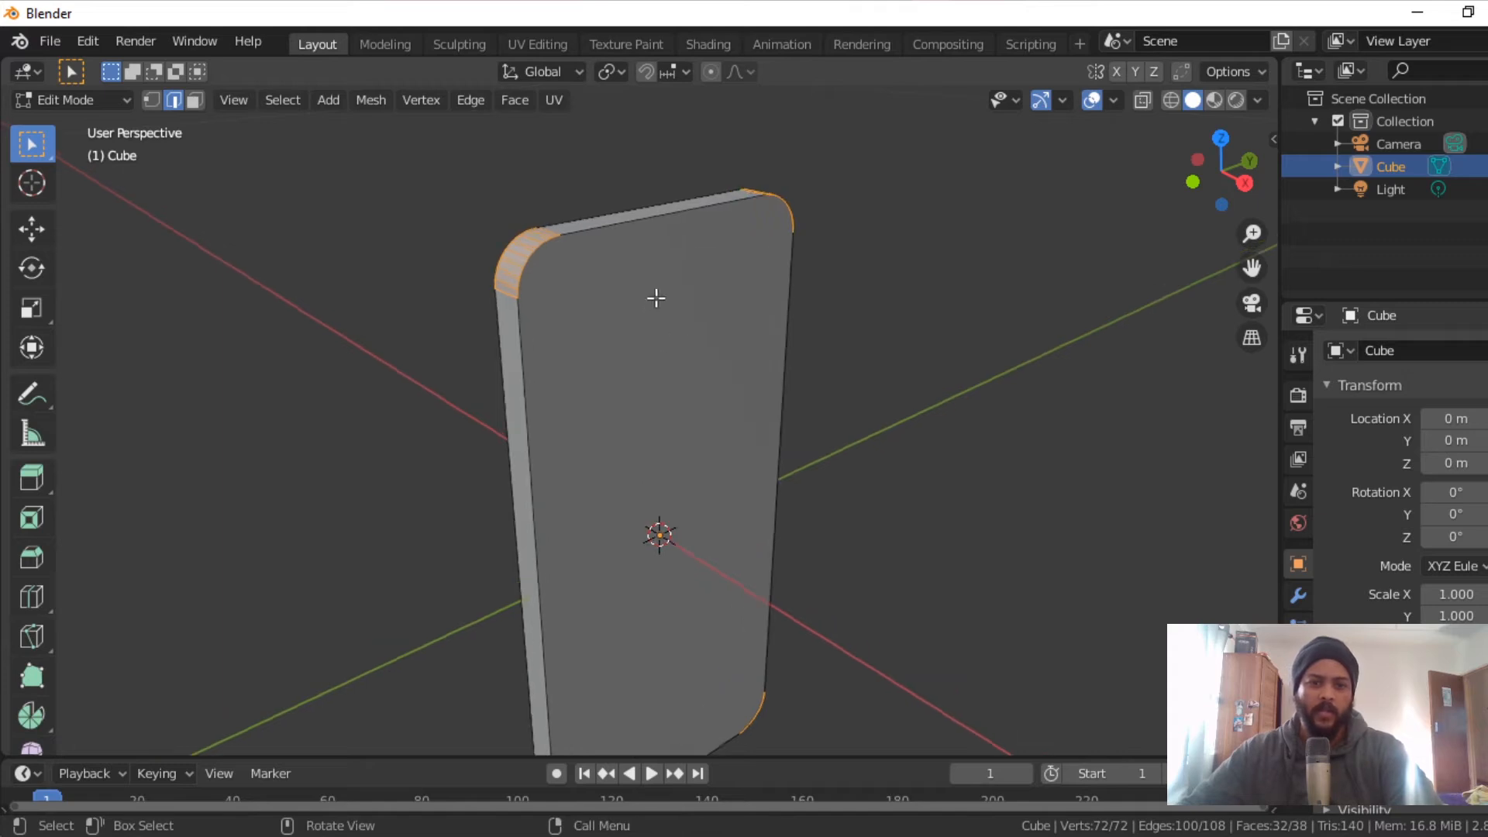
pyautogui.keyDown('alt'); pyautogui.click(607, 230); pyautogui.keyUp('alt')
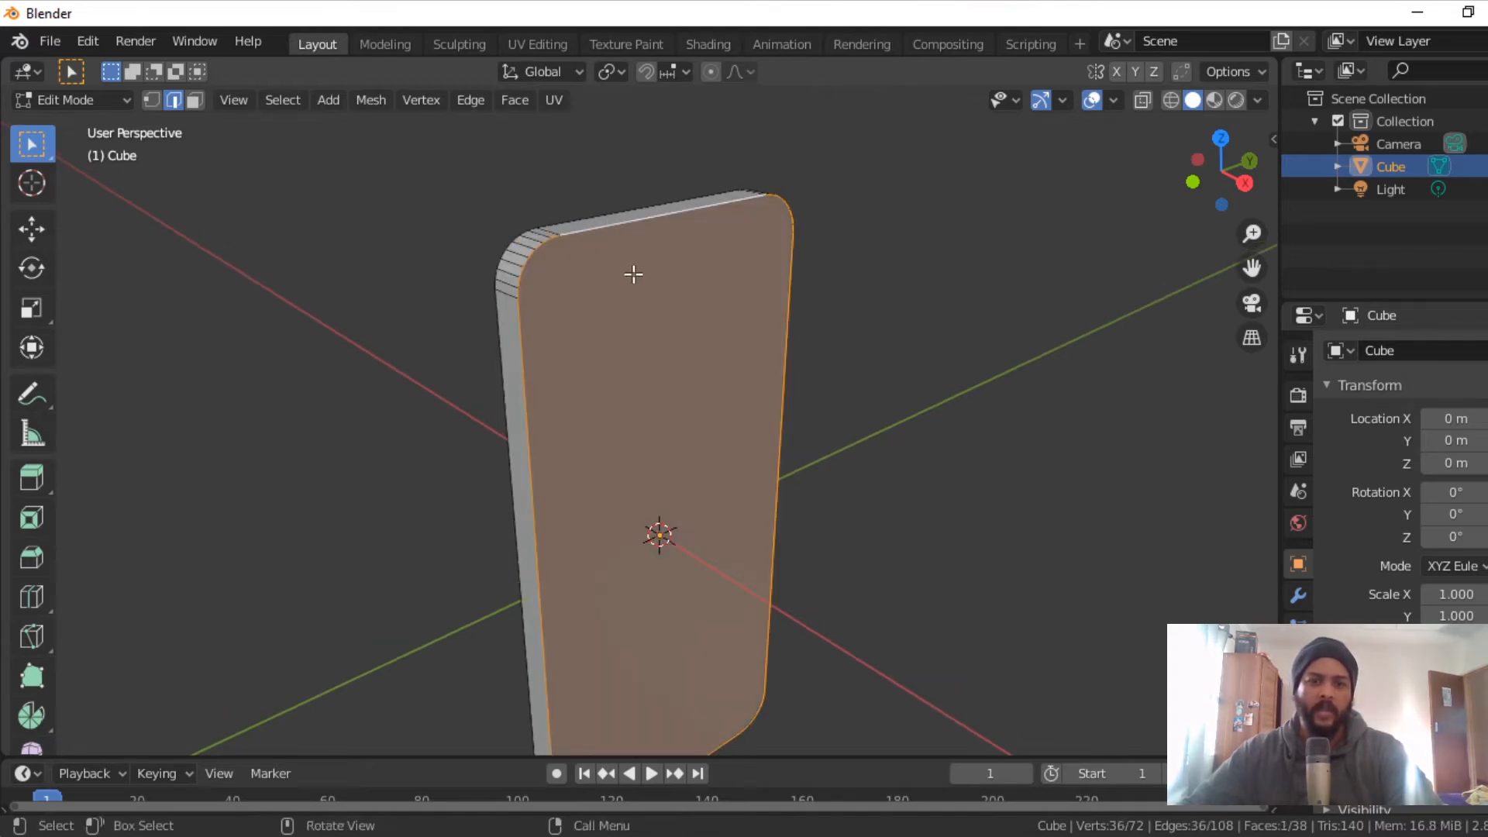
pyautogui.moveTo(641, 329); pyautogui.dragTo(597, 263, button='middle')
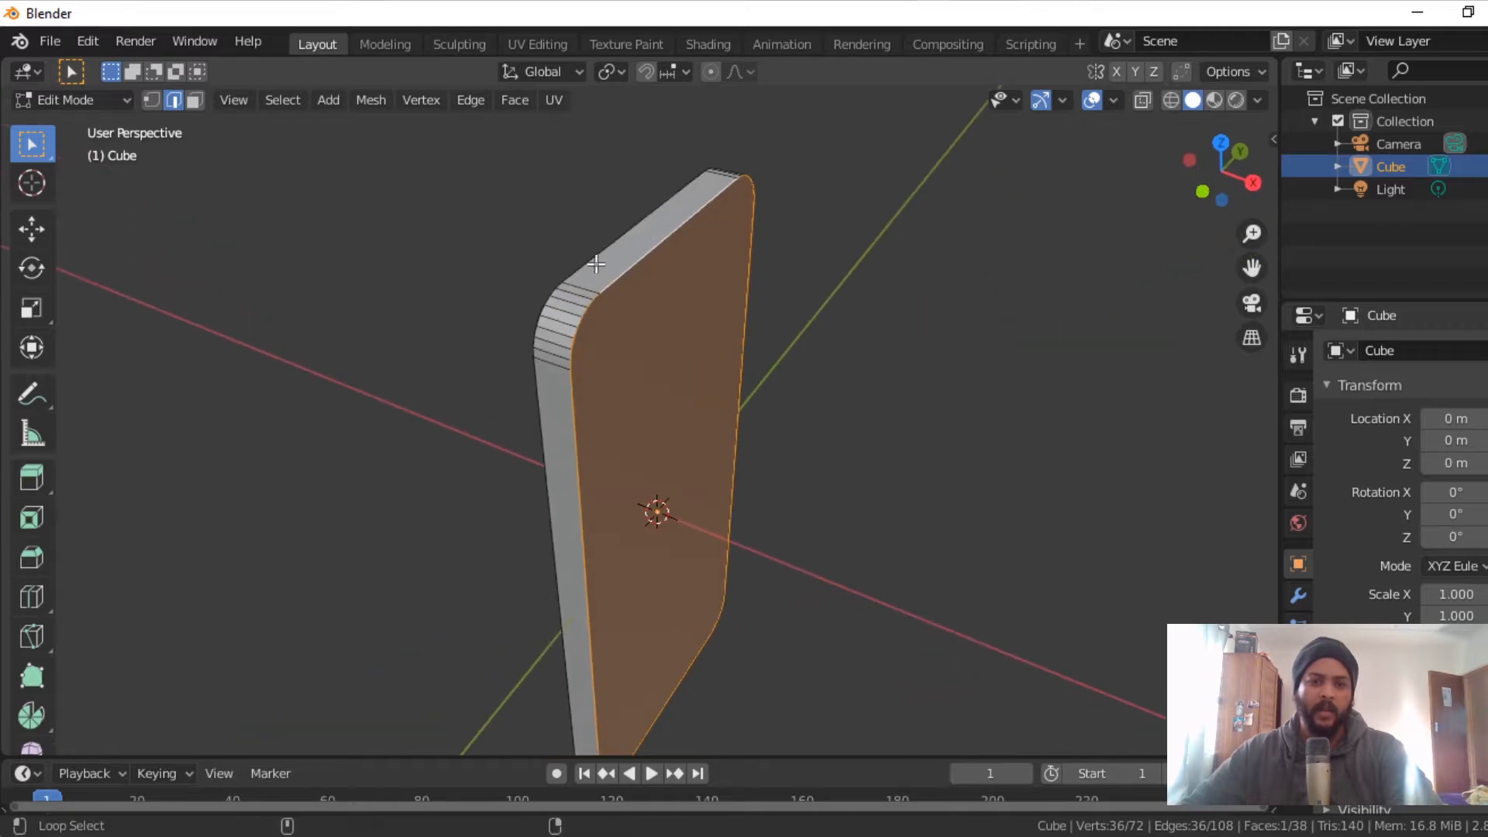
pyautogui.keyDown('alt'); pyautogui.click(592, 258); pyautogui.keyUp('alt')
# Step: Bevel the two selected outline edge loops with an offset of about 0.000575 m
pyautogui.moveTo(660, 311); pyautogui.dragTo(487, 368, button='middle')
pyautogui.keyDown('shift'); pyautogui.moveTo(598, 395); pyautogui.dragTo(598, 342, button='middle'); pyautogui.keyUp('shift')
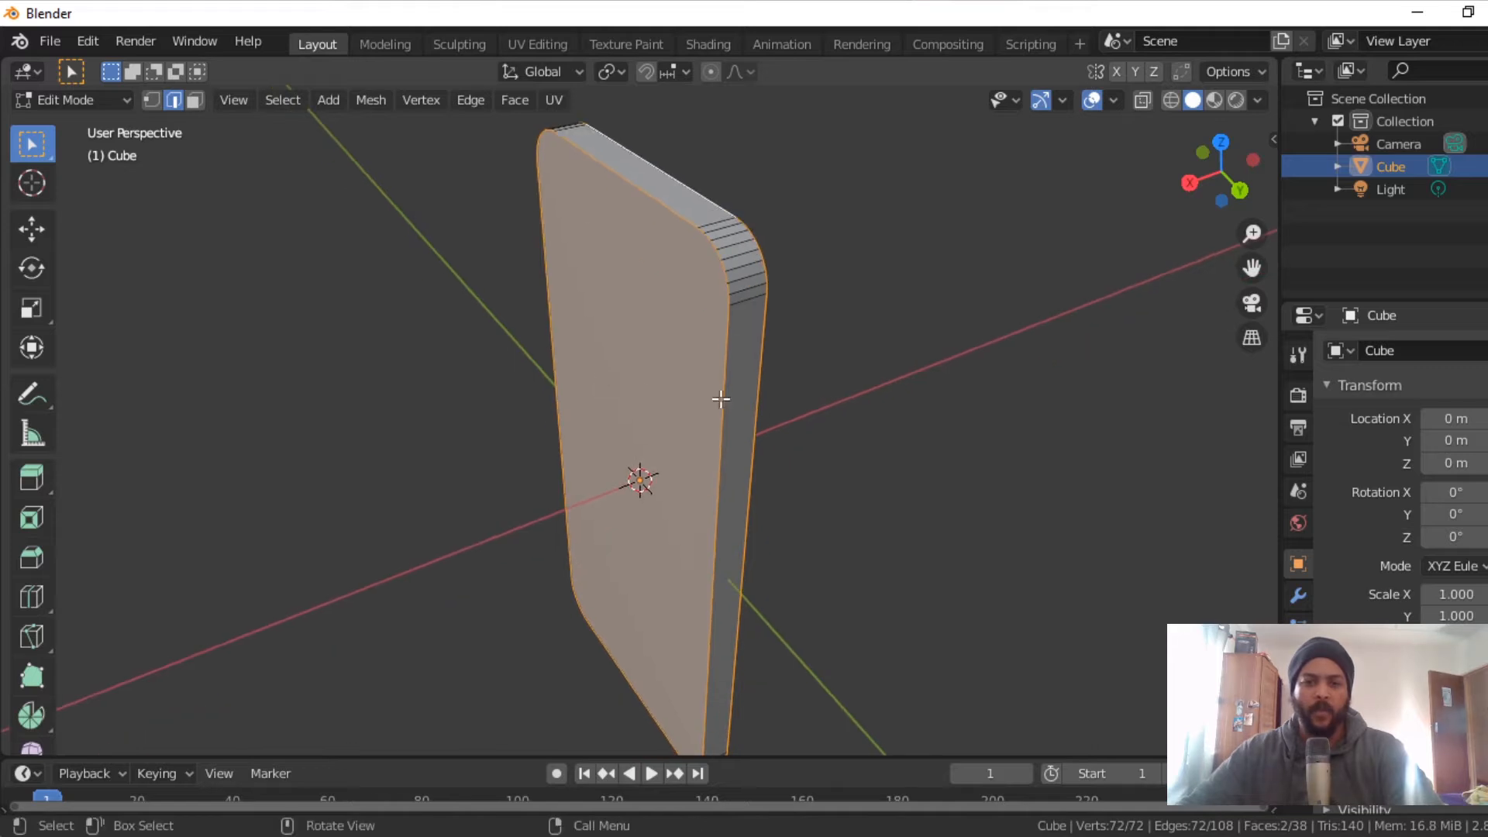
pyautogui.scroll(1, 747, 399)
pyautogui.scroll(-1, 751, 399)
pyautogui.hotkey('ctrl', 'b')
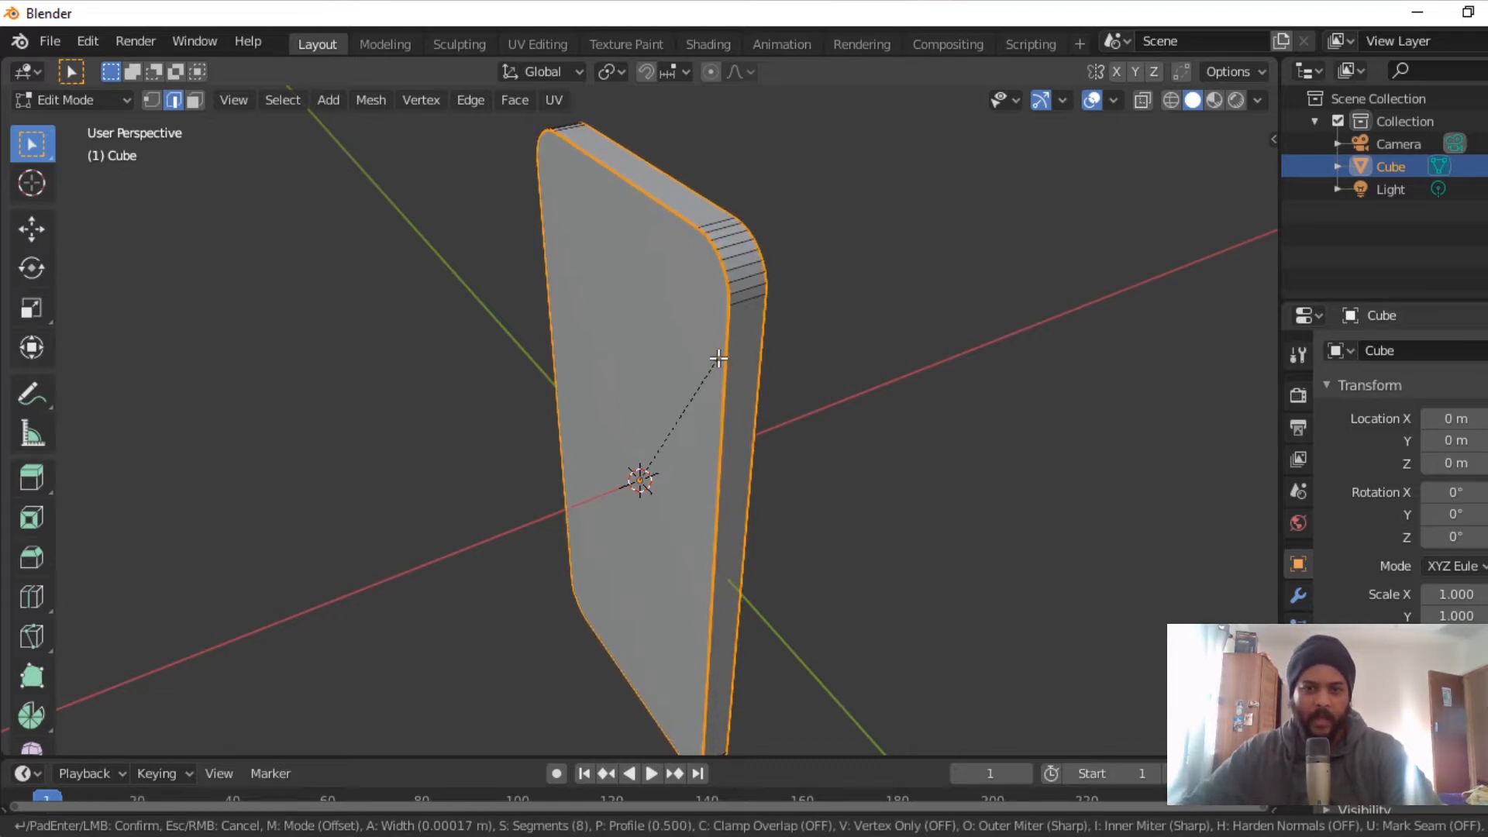
pyautogui.click(721, 358)
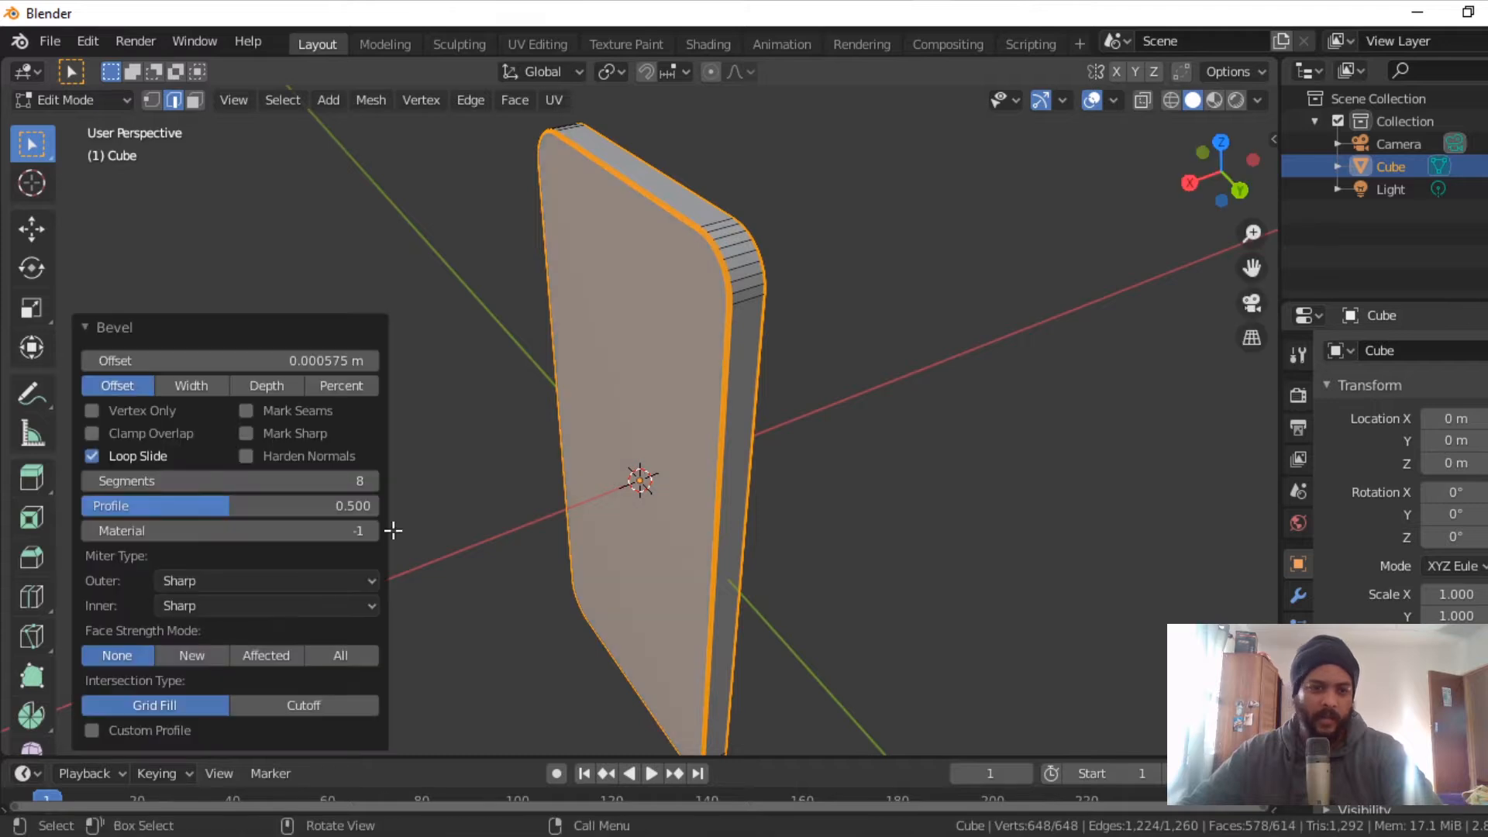
# Step: Set the outline bevel to 4 segments and deselect the geometry
pyautogui.click(89, 480)
pyautogui.doubleClick(90, 481)
pyautogui.write('5')
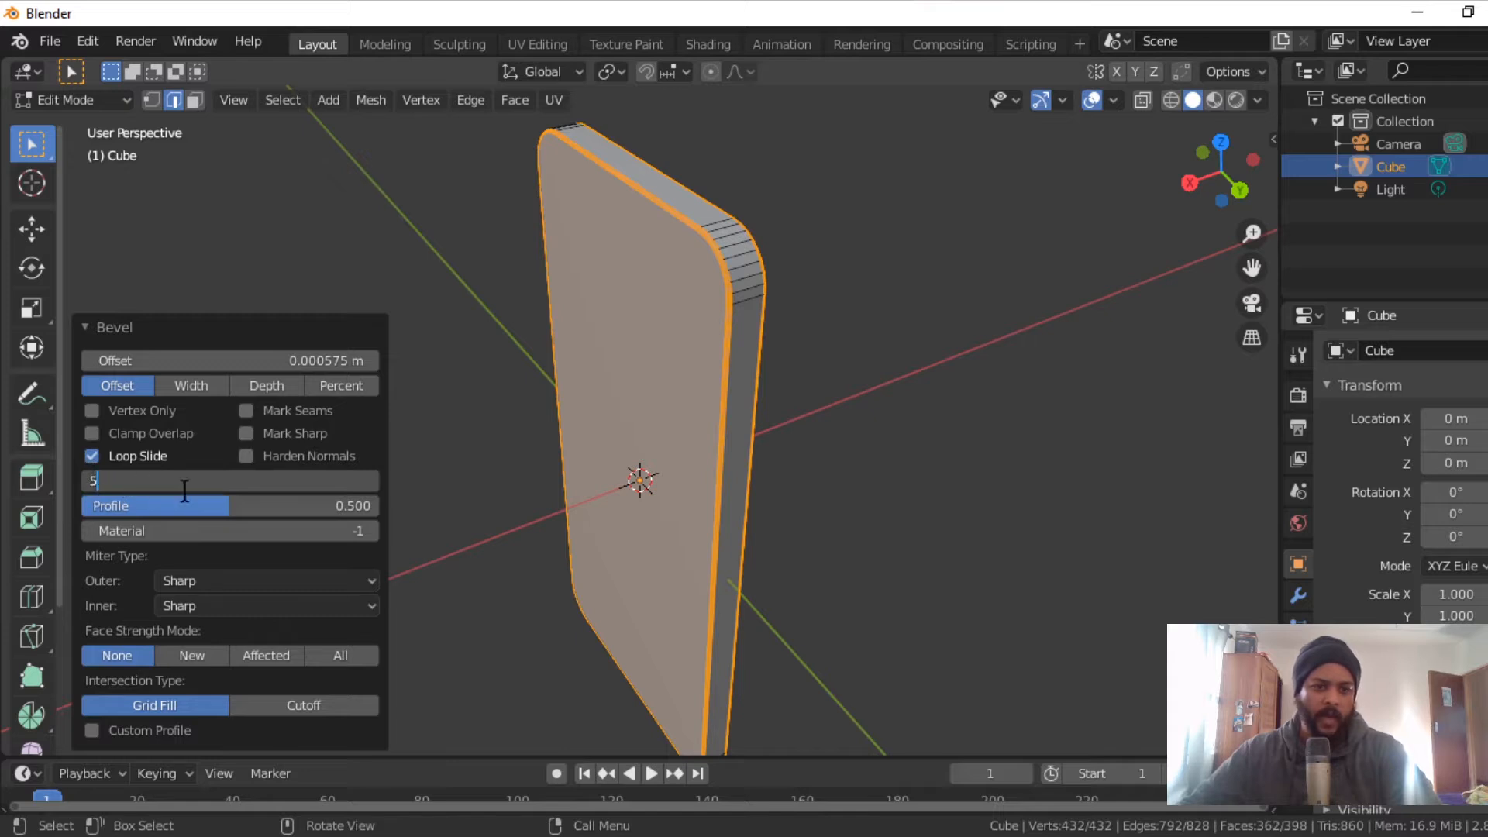
pyautogui.write('4')
pyautogui.press('Return')
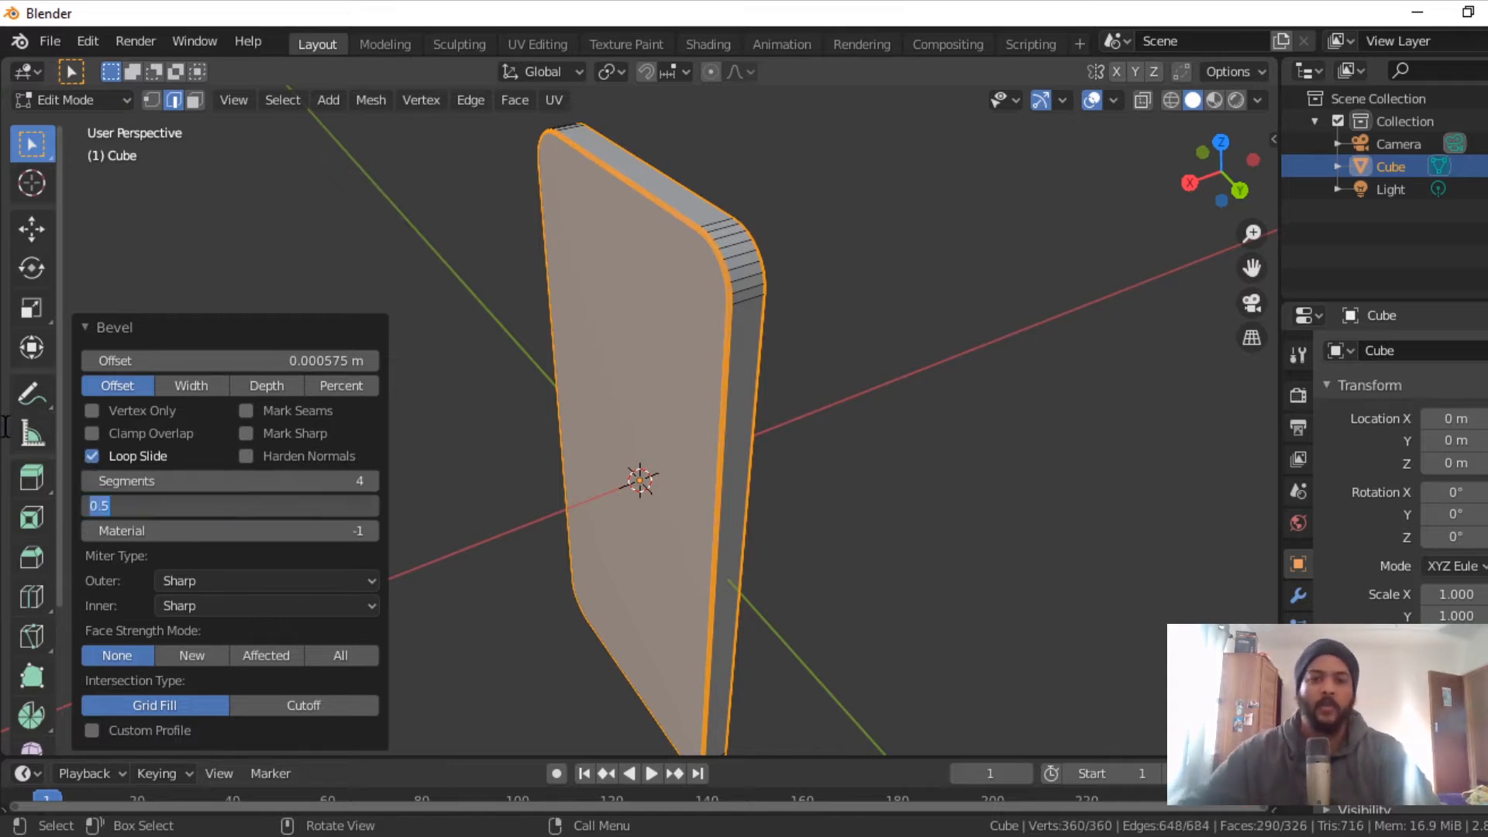
pyautogui.click(883, 316)
# Step: Switch to the right-side view in perspective and align the camera to it
pyautogui.moveTo(803, 419); pyautogui.dragTo(981, 354, button='middle')
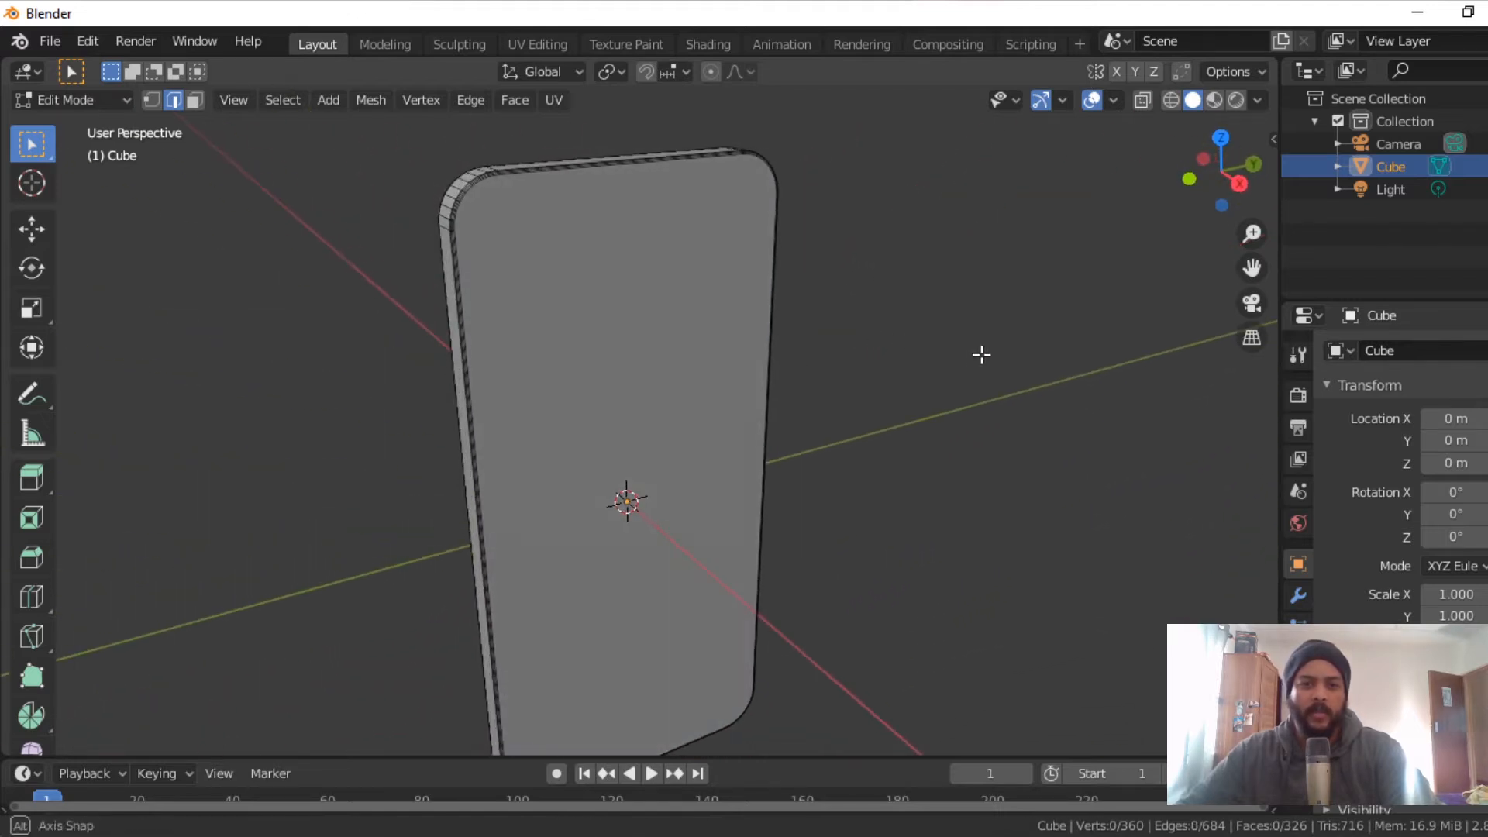
pyautogui.moveTo(804, 444); pyautogui.dragTo(802, 496, button='middle')
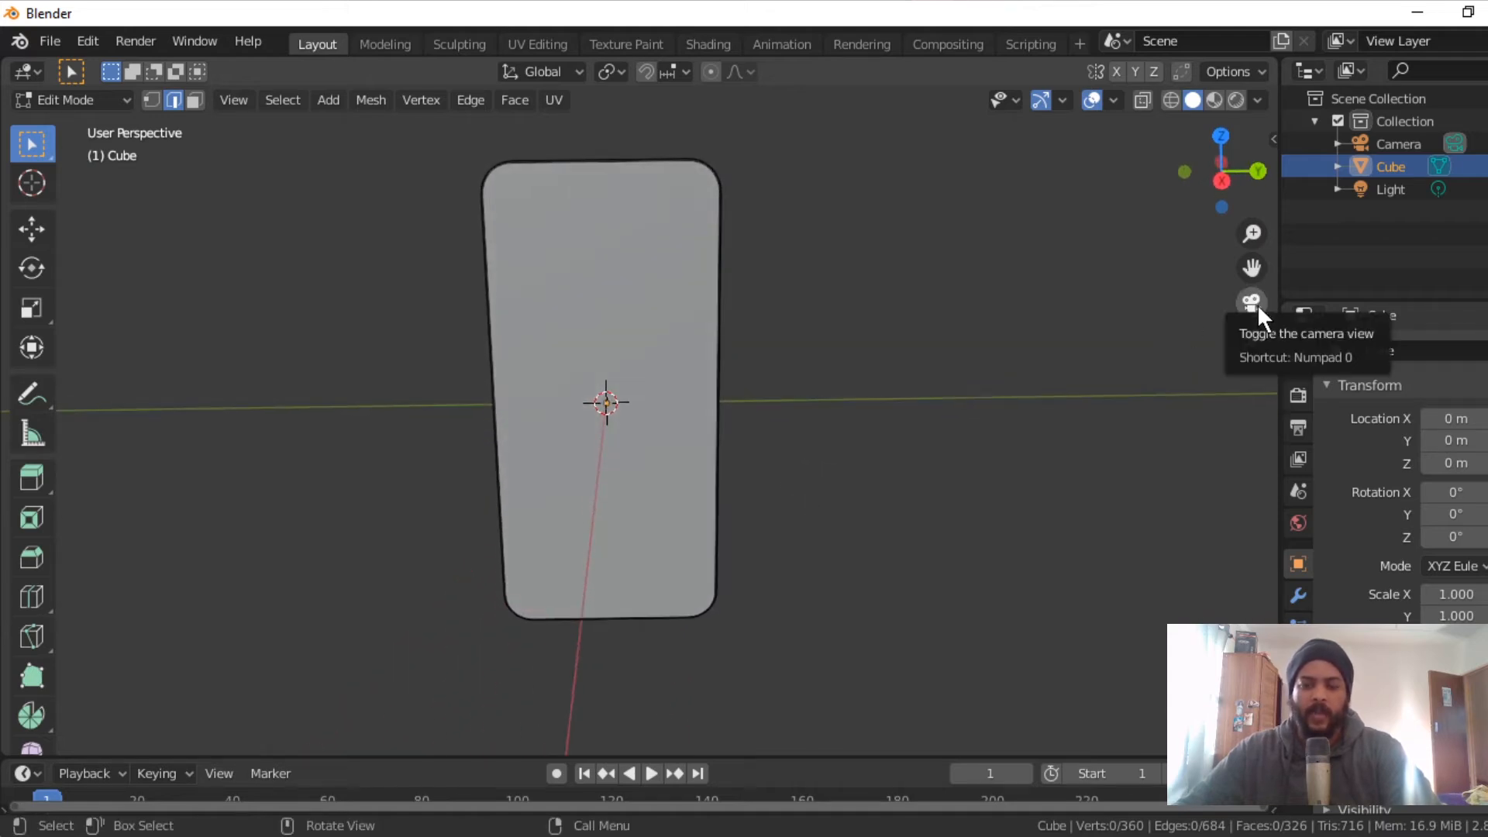
pyautogui.moveTo(896, 422); pyautogui.dragTo(903, 397, button='middle')
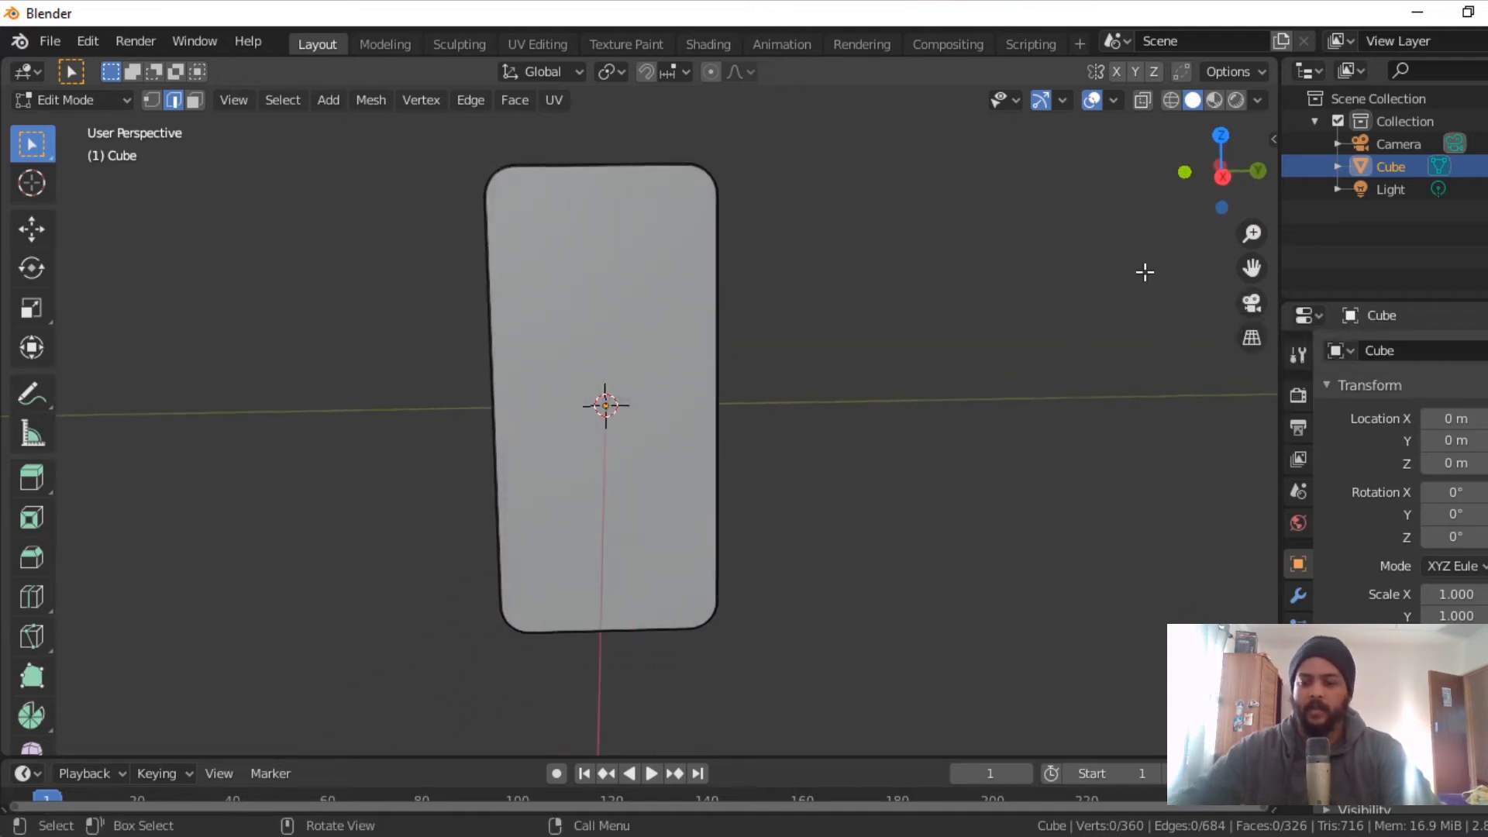
pyautogui.press('KP_1')
pyautogui.press('KP_3')
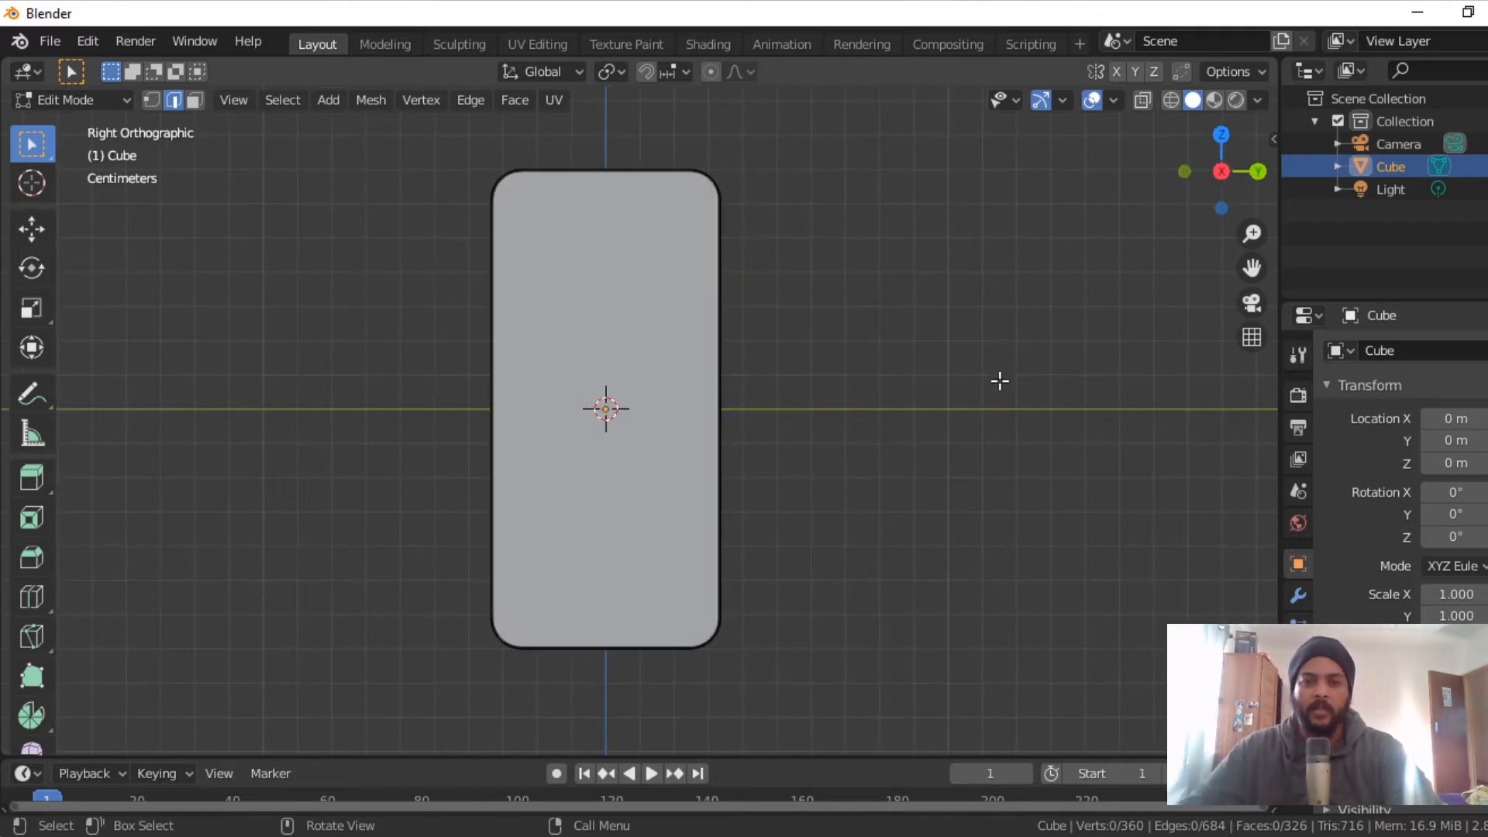
pyautogui.press('KP_5')
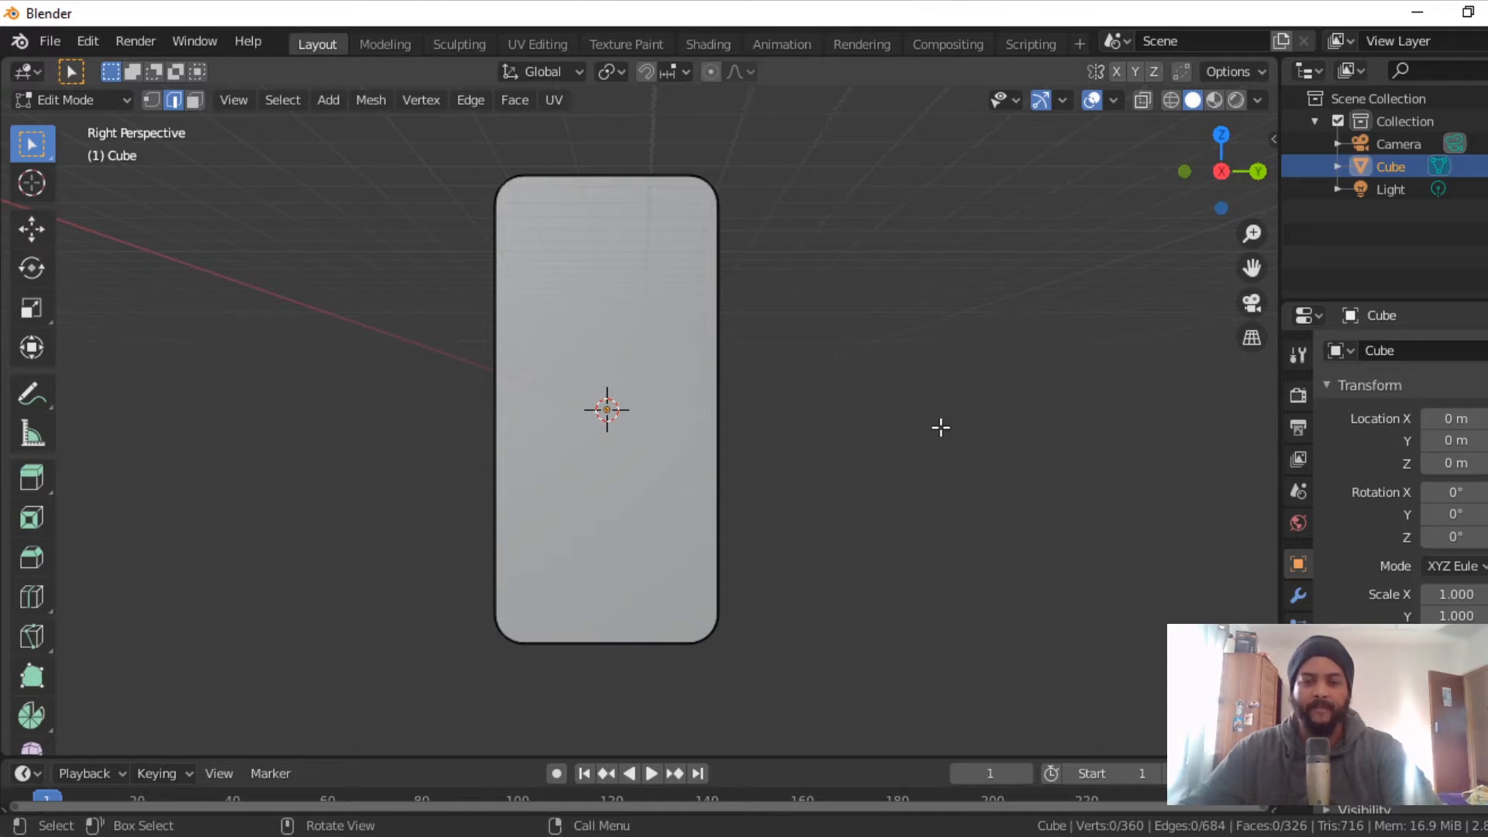
pyautogui.press('ctrl')
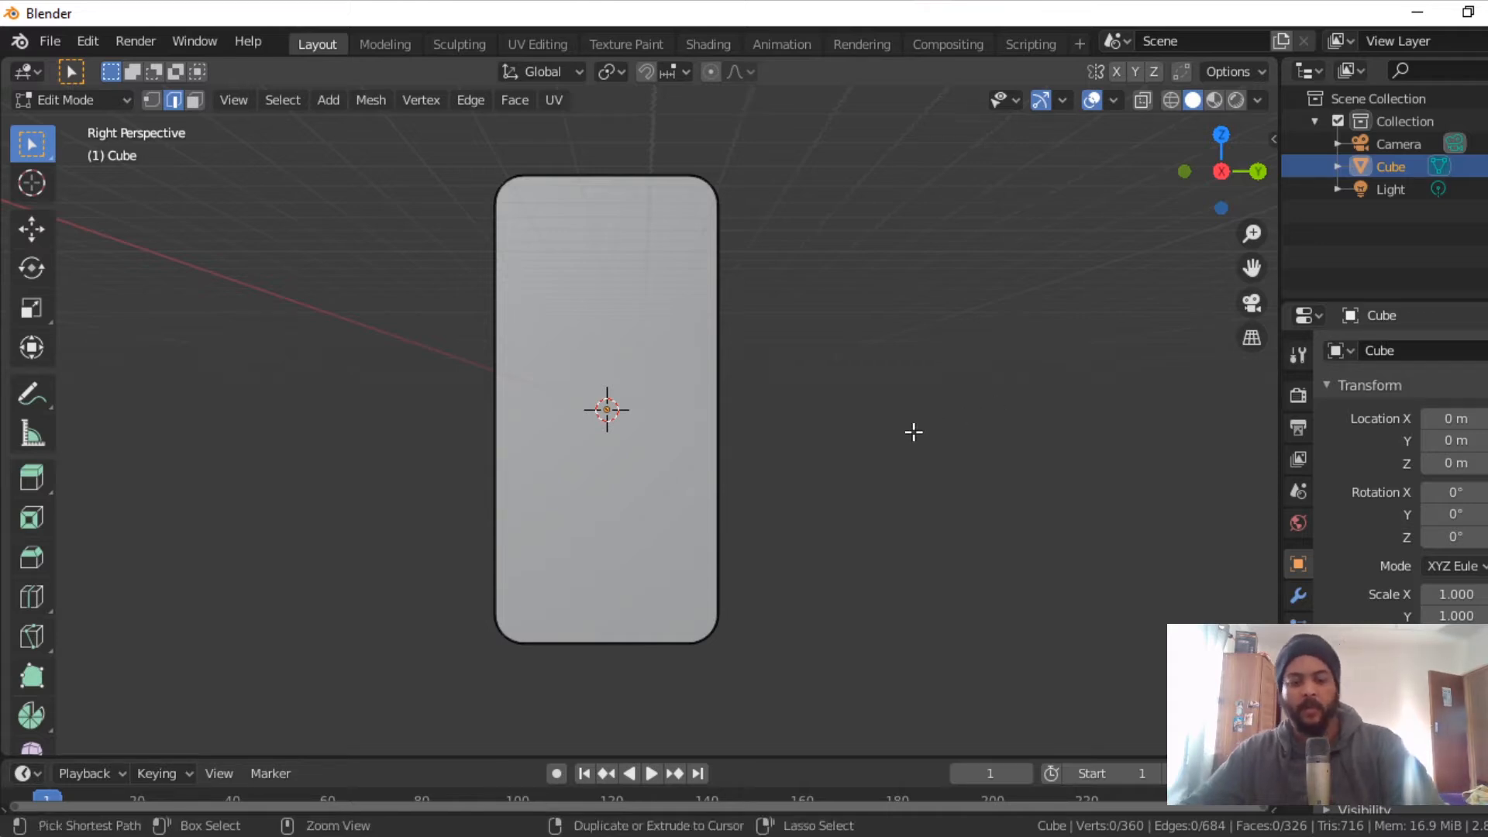
pyautogui.press('ctrl+alt+KP_0')
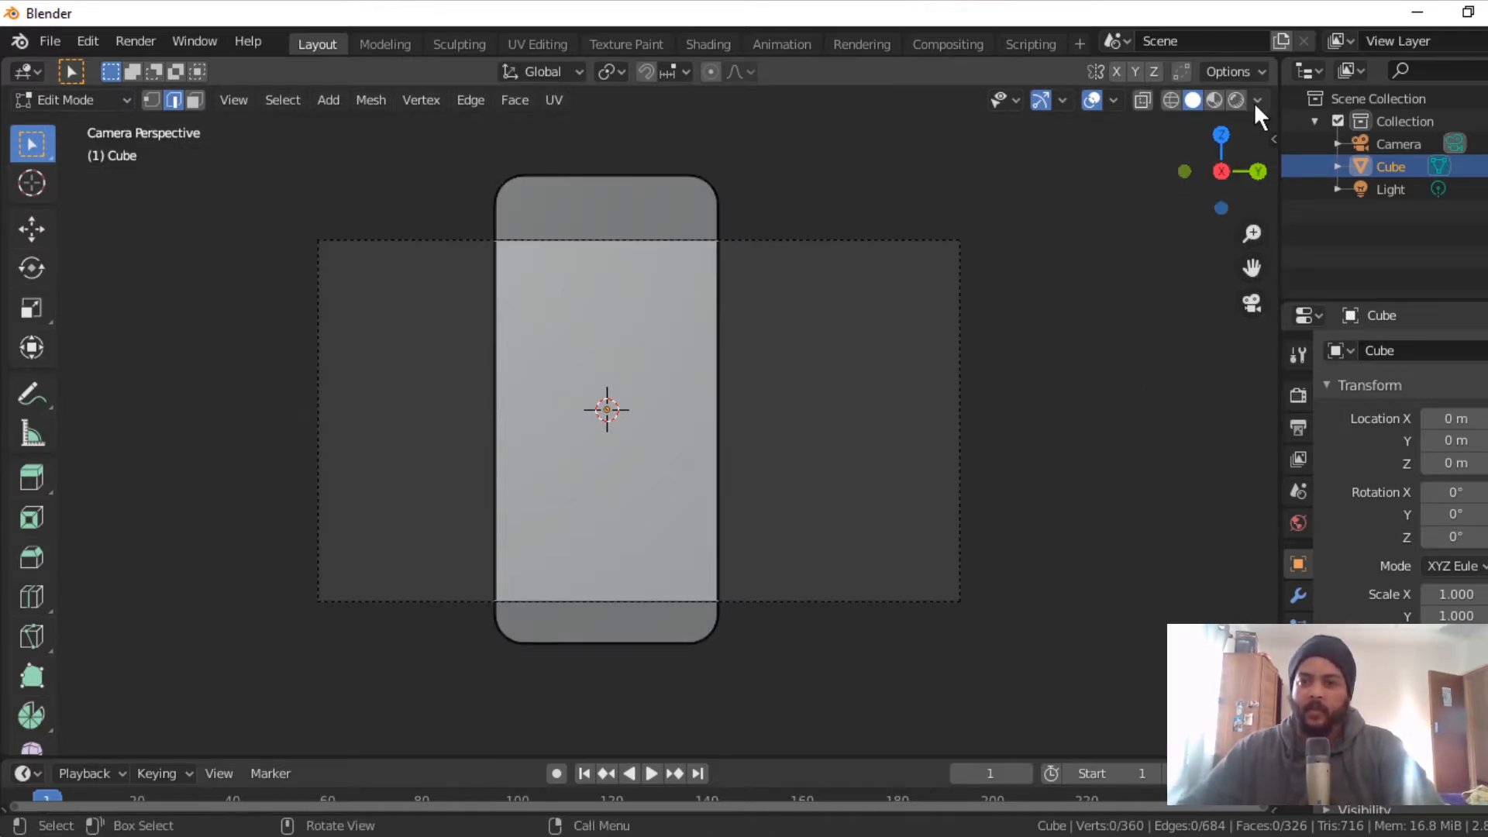
# Step: Lock the camera to the view, pull it back and centre the whole slab in the frame, and unlock it
pyautogui.press('n')
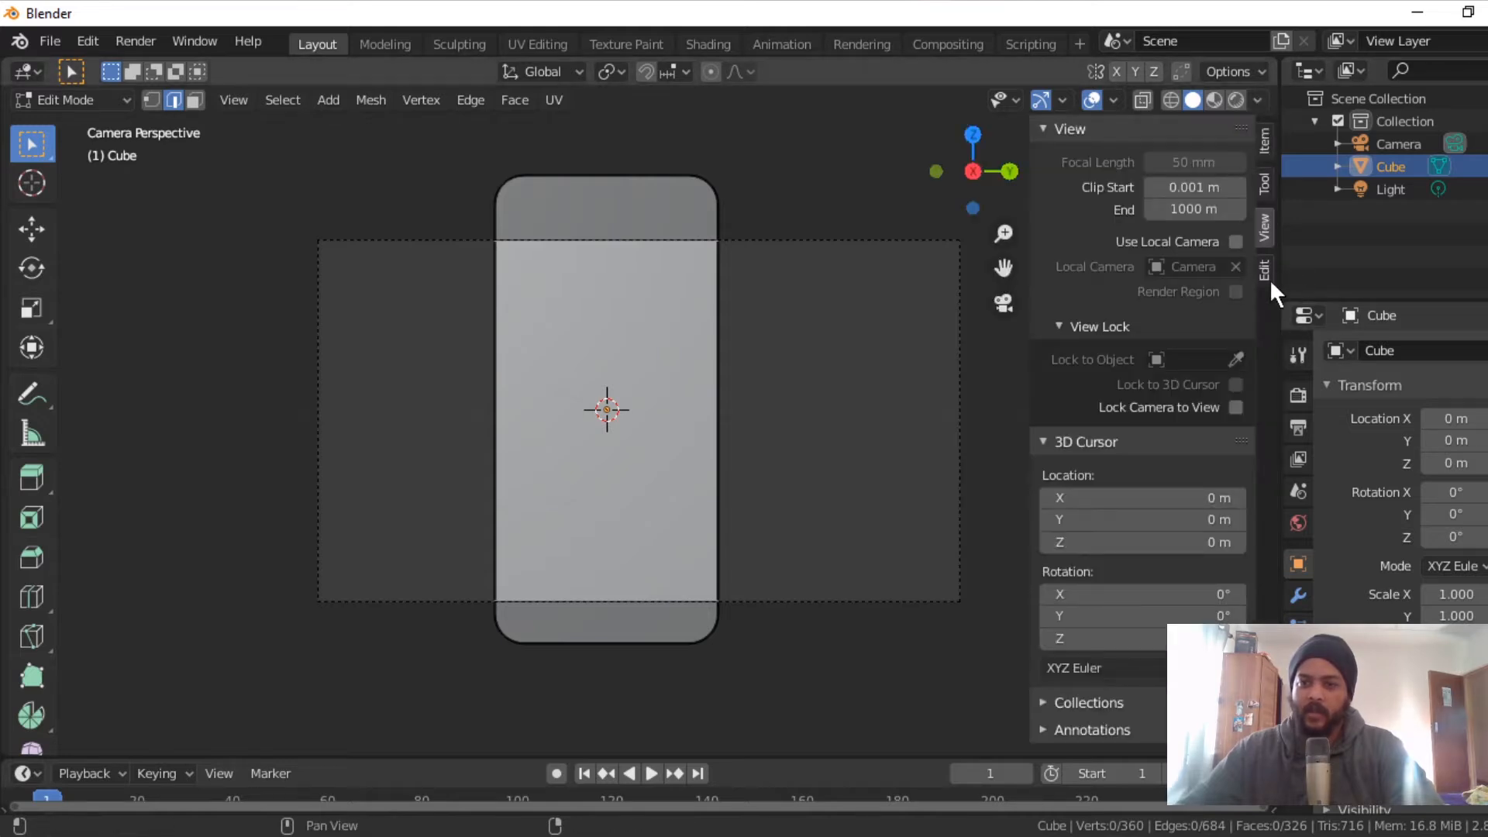
pyautogui.click(1233, 406)
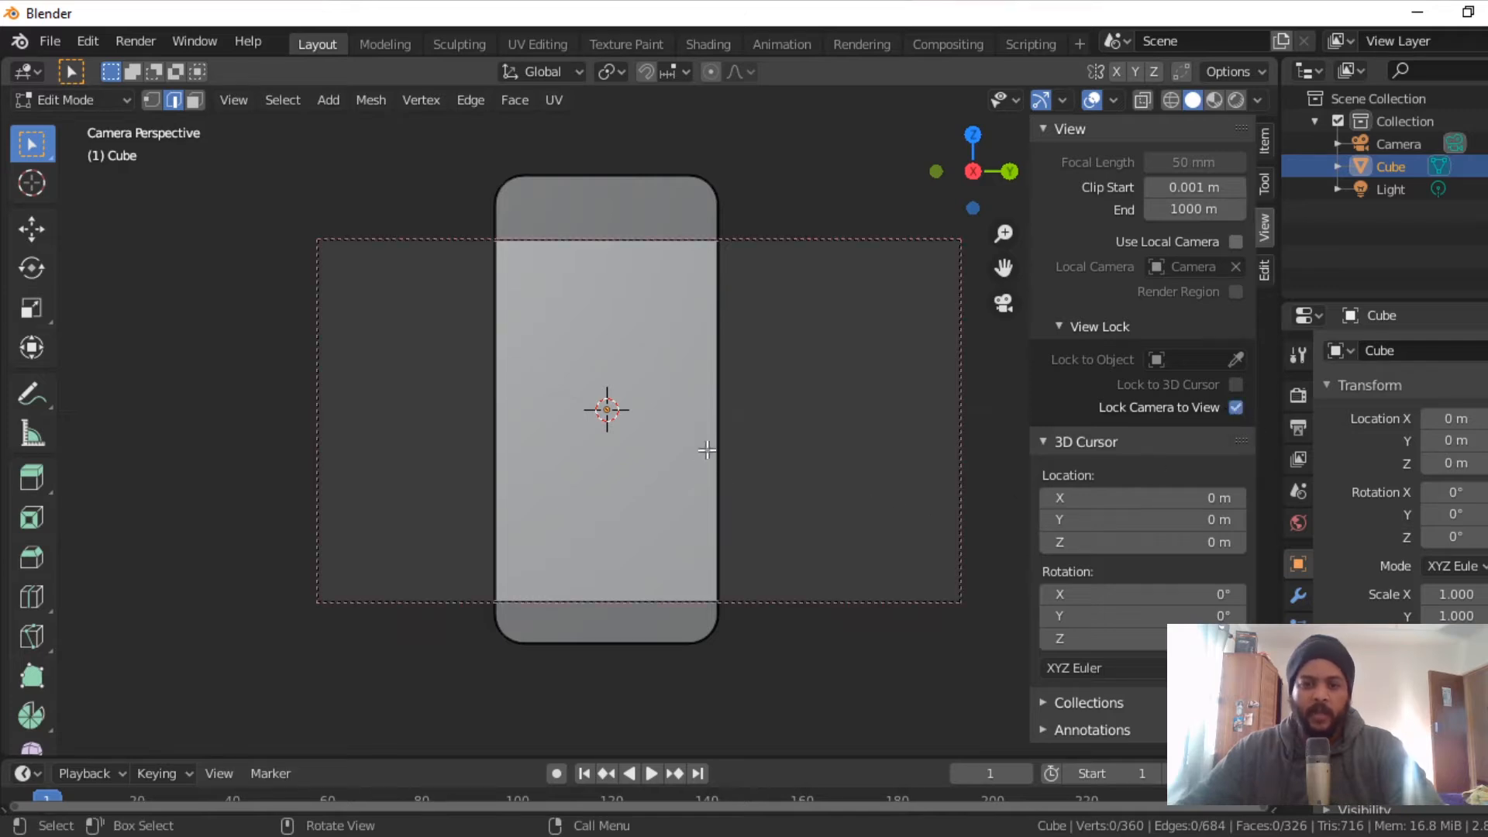
pyautogui.scroll(-4, 706, 443)
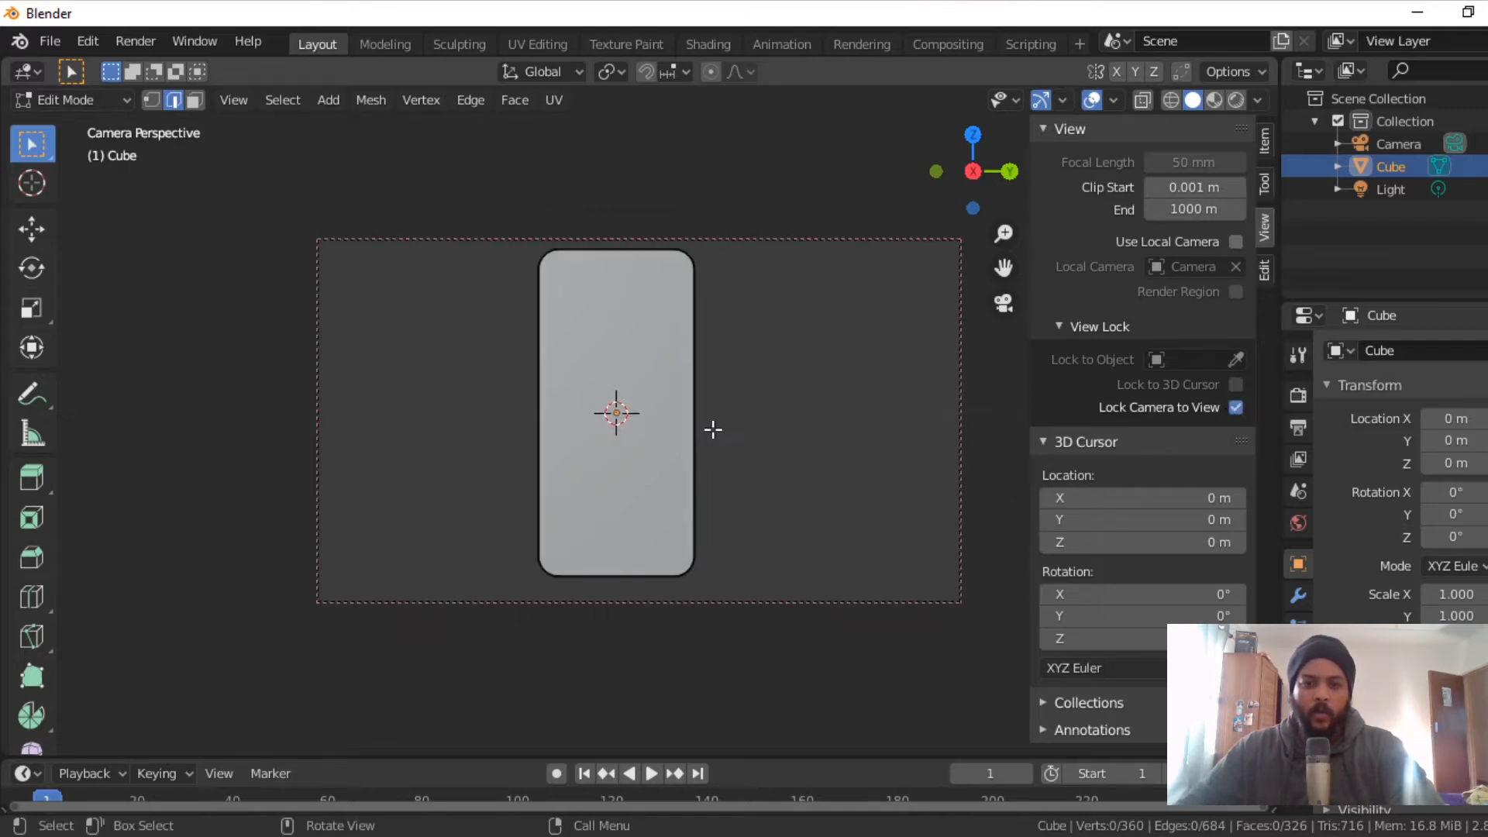
pyautogui.scroll(1, 714, 428)
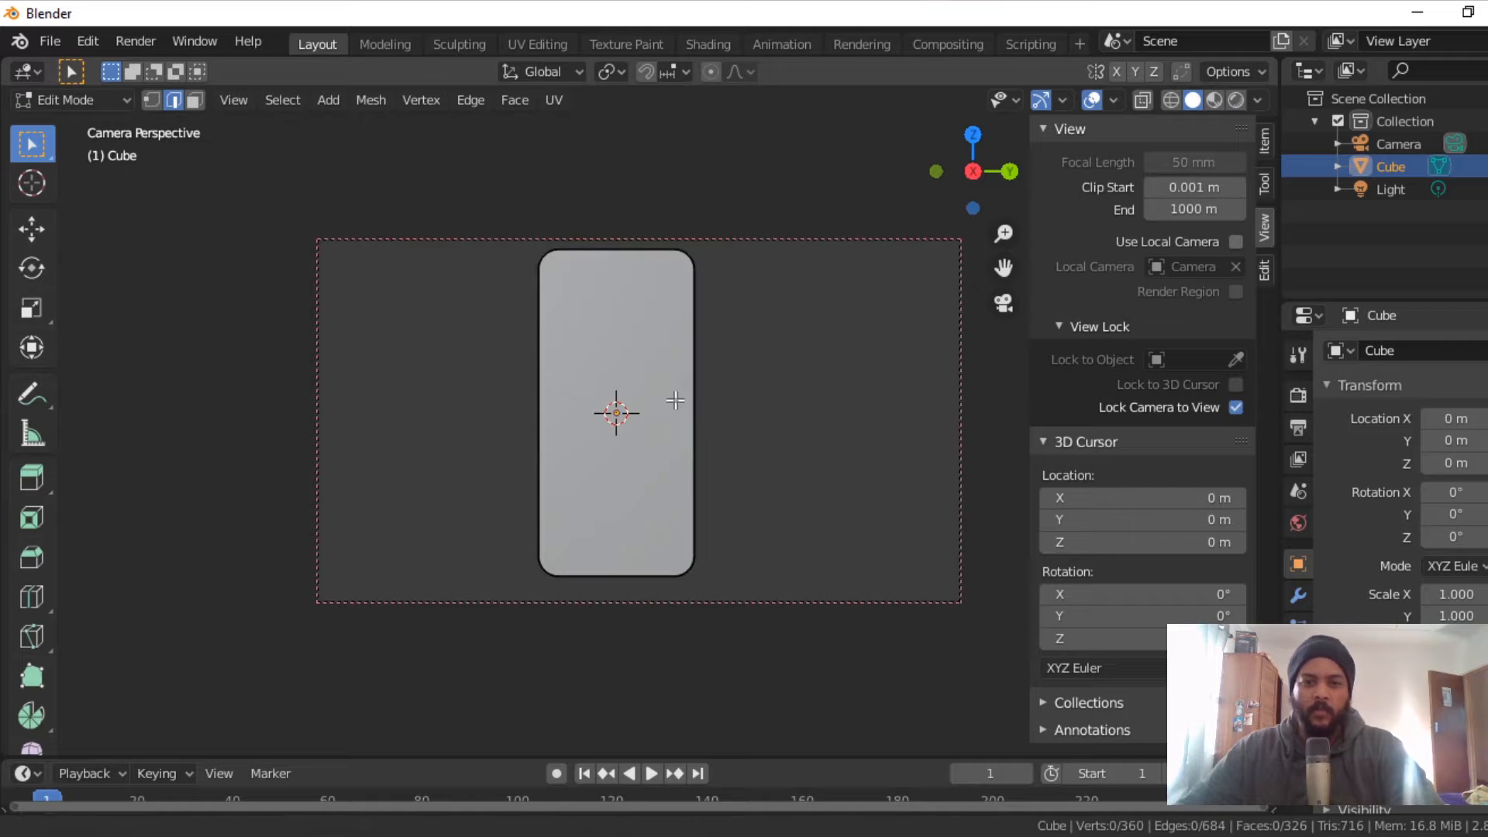
pyautogui.moveTo(673, 395)
pyautogui.keyDown('shift'); pyautogui.mouseDown(button='middle')
pyautogui.moveTo(695, 409)
pyautogui.moveTo(681, 402)
pyautogui.mouseUp(button='middle'); pyautogui.keyUp('shift')
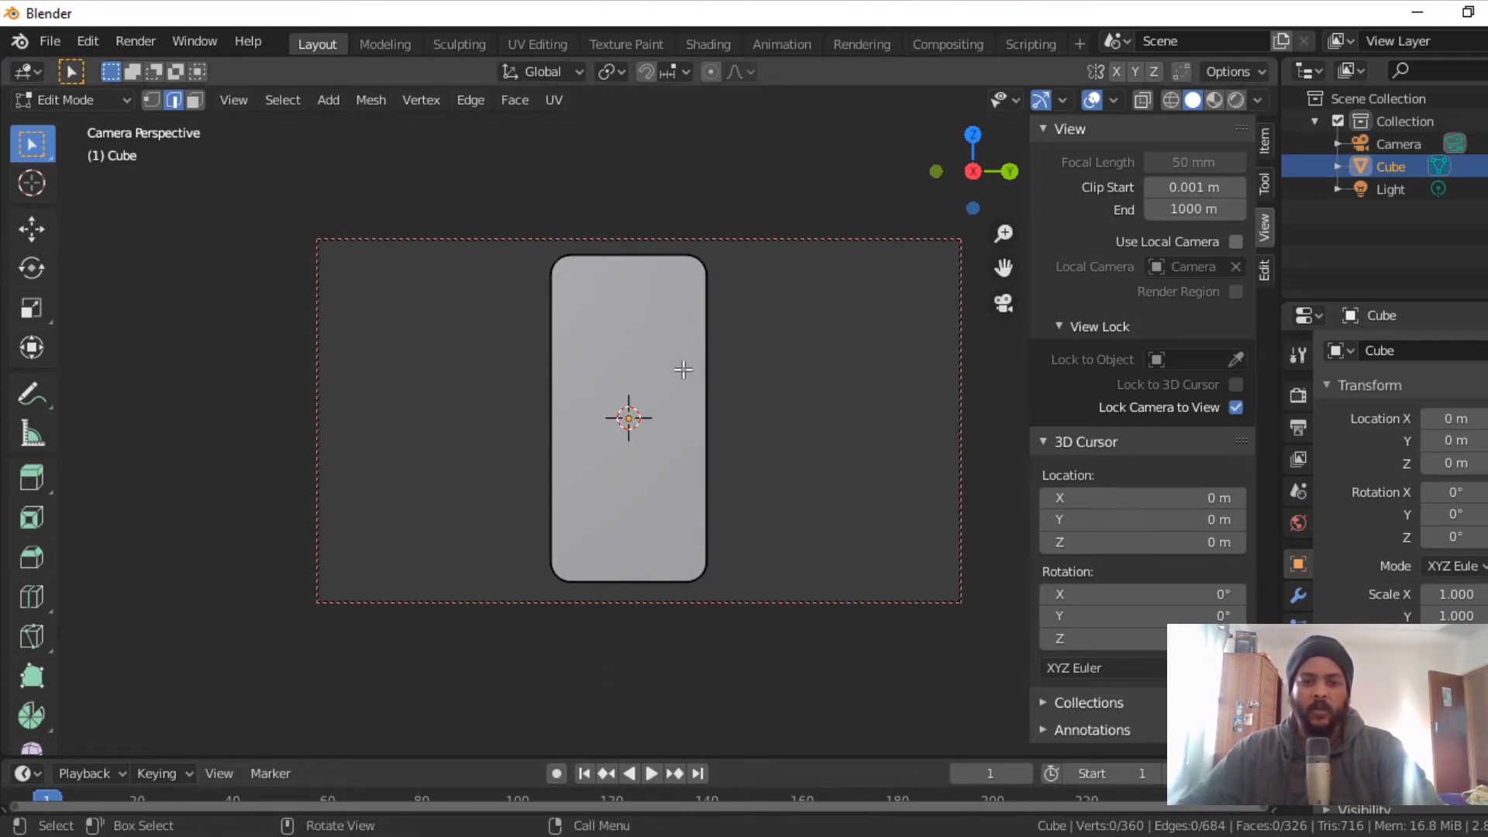
pyautogui.keyDown('shift'); pyautogui.moveTo(682, 369); pyautogui.dragTo(698, 369, button='middle'); pyautogui.keyUp('shift')
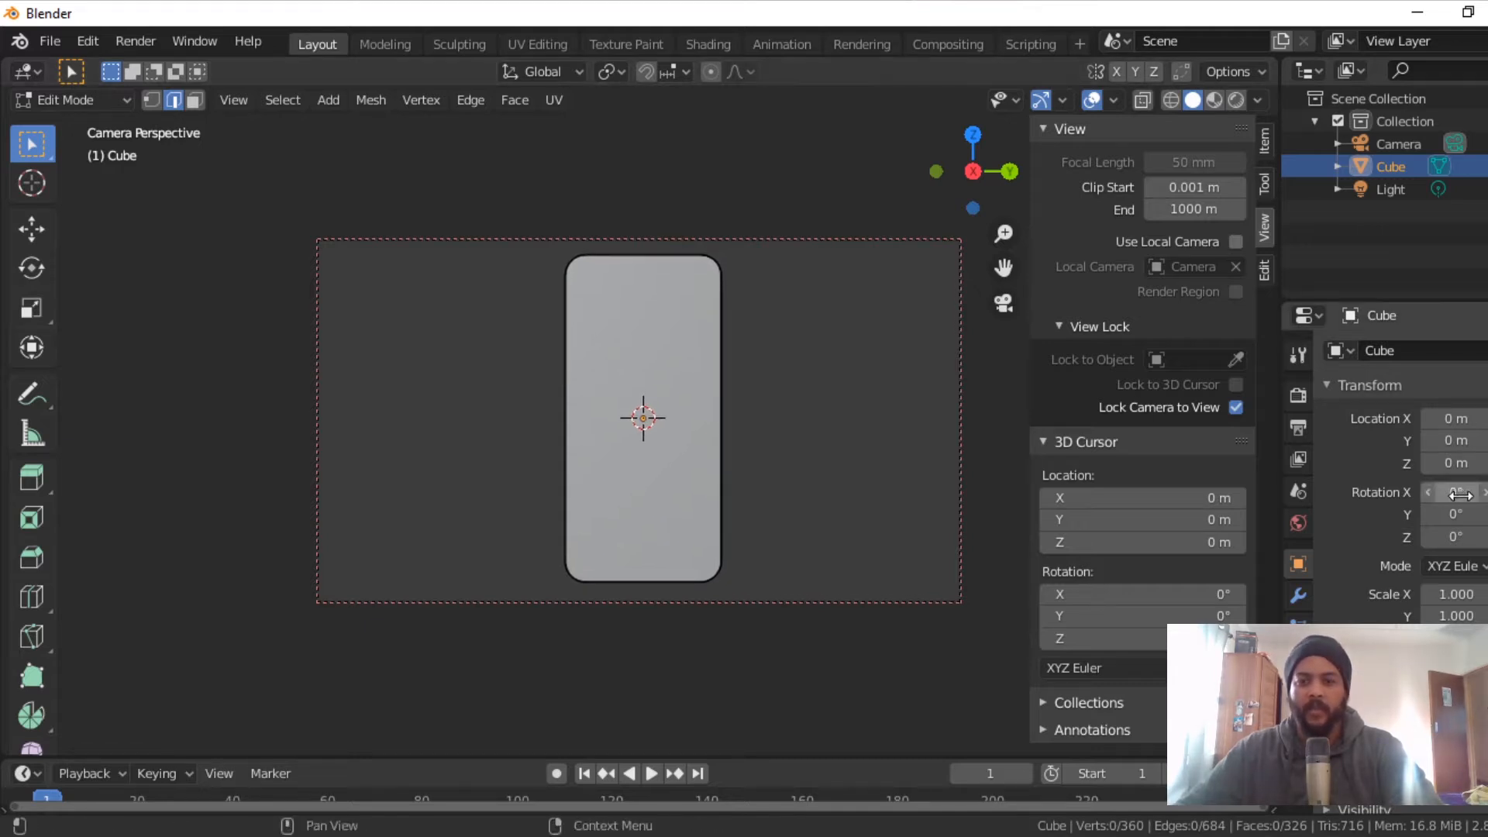
pyautogui.click(1235, 407)
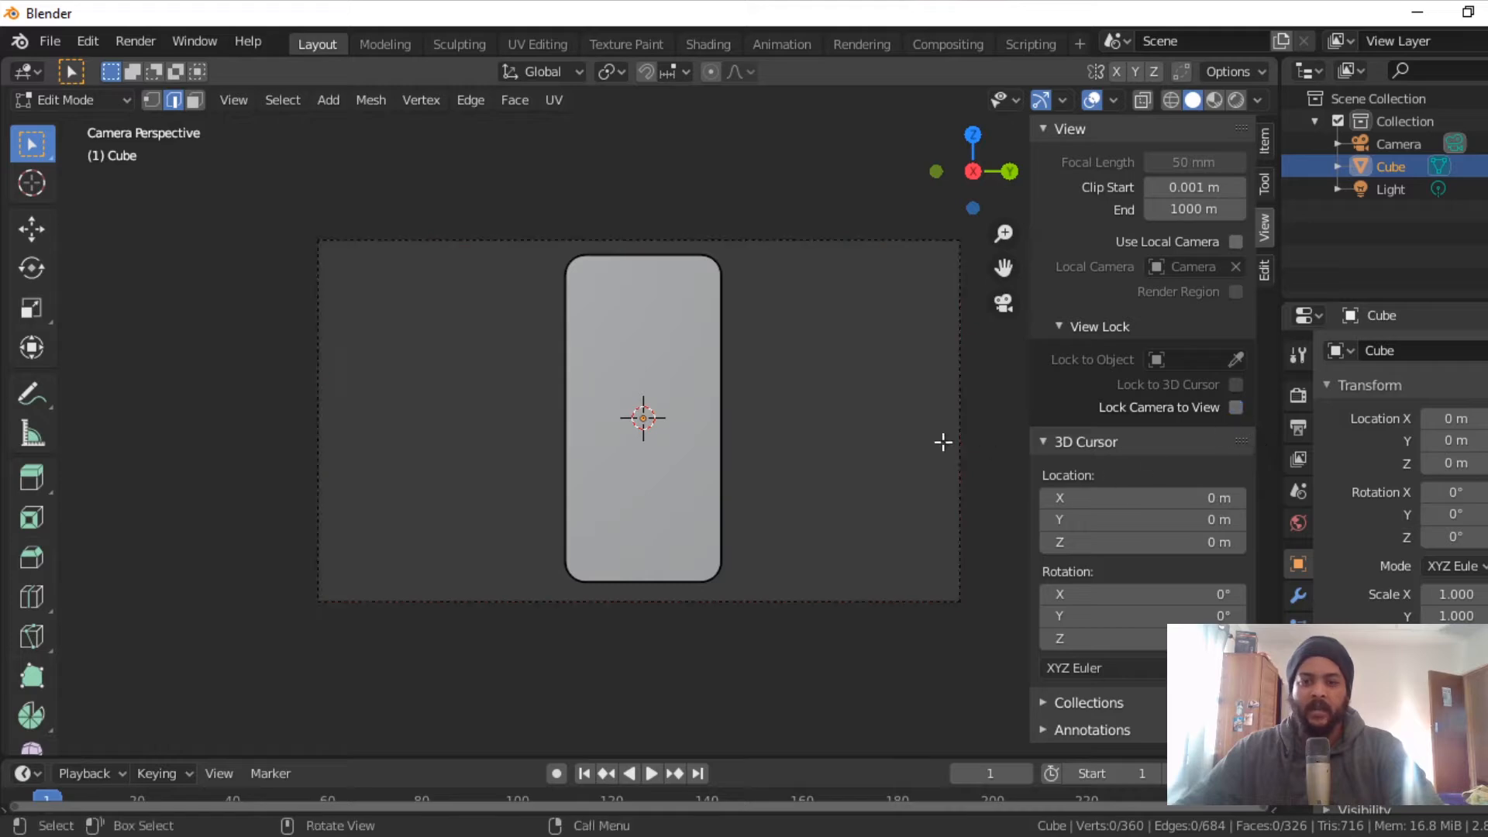
# Step: Render the slab from the camera, check the whole image, and close the render window
pyautogui.press('F12')
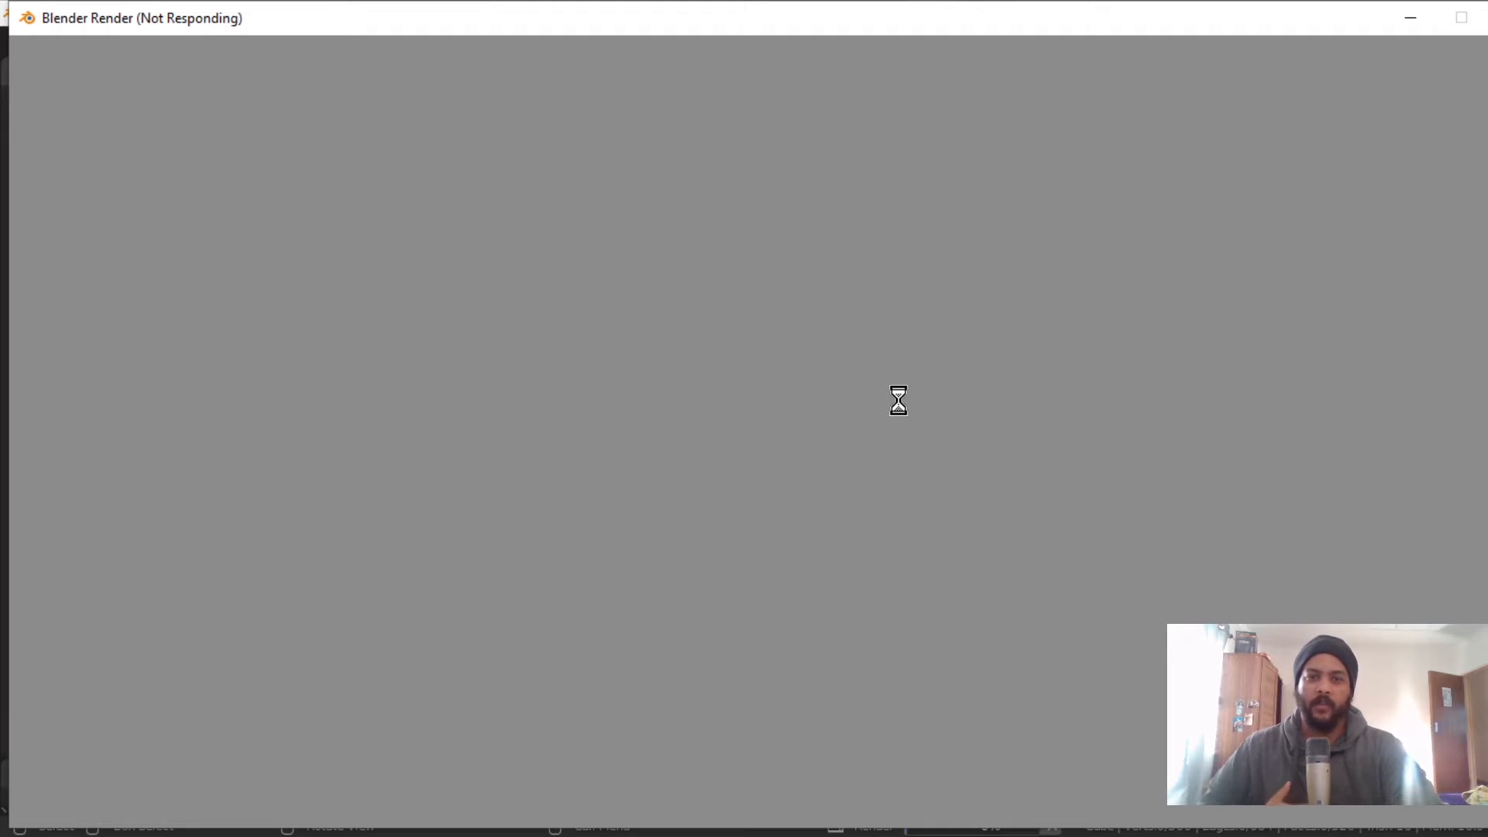
pyautogui.press('Escape')
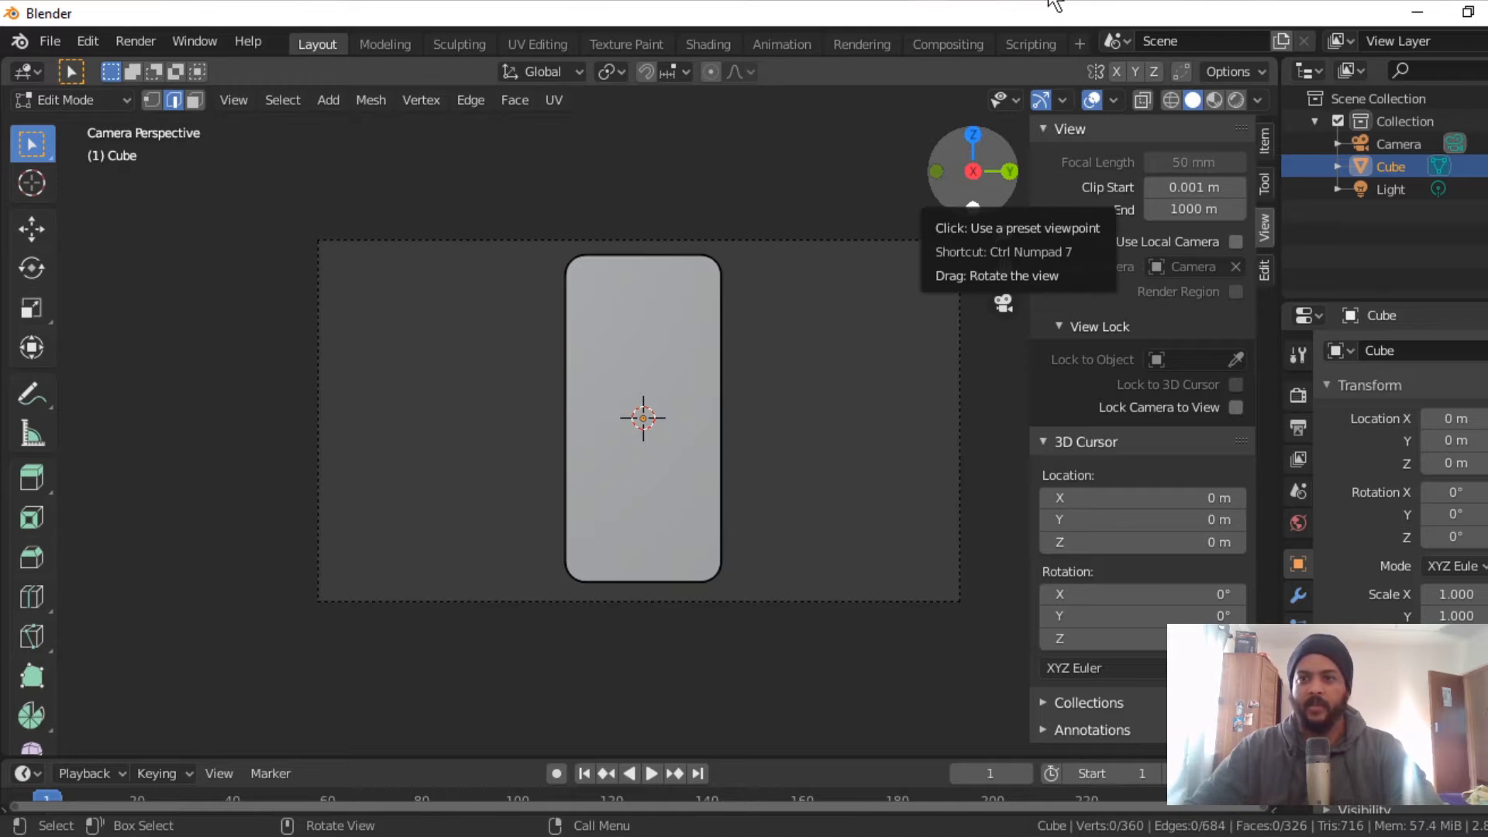
pyautogui.click(1069, 72)
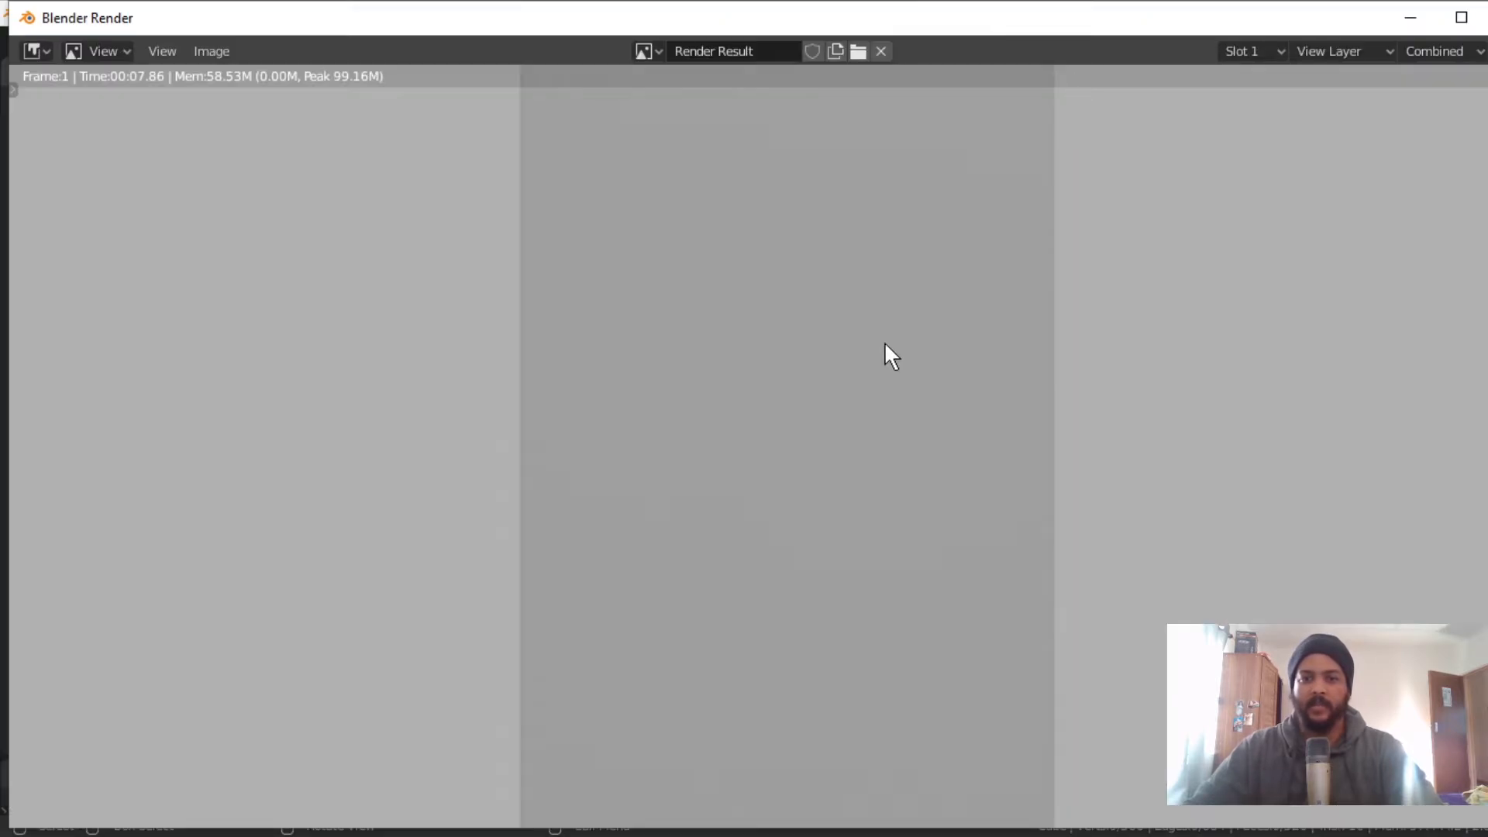
pyautogui.scroll(-1, 867, 360)
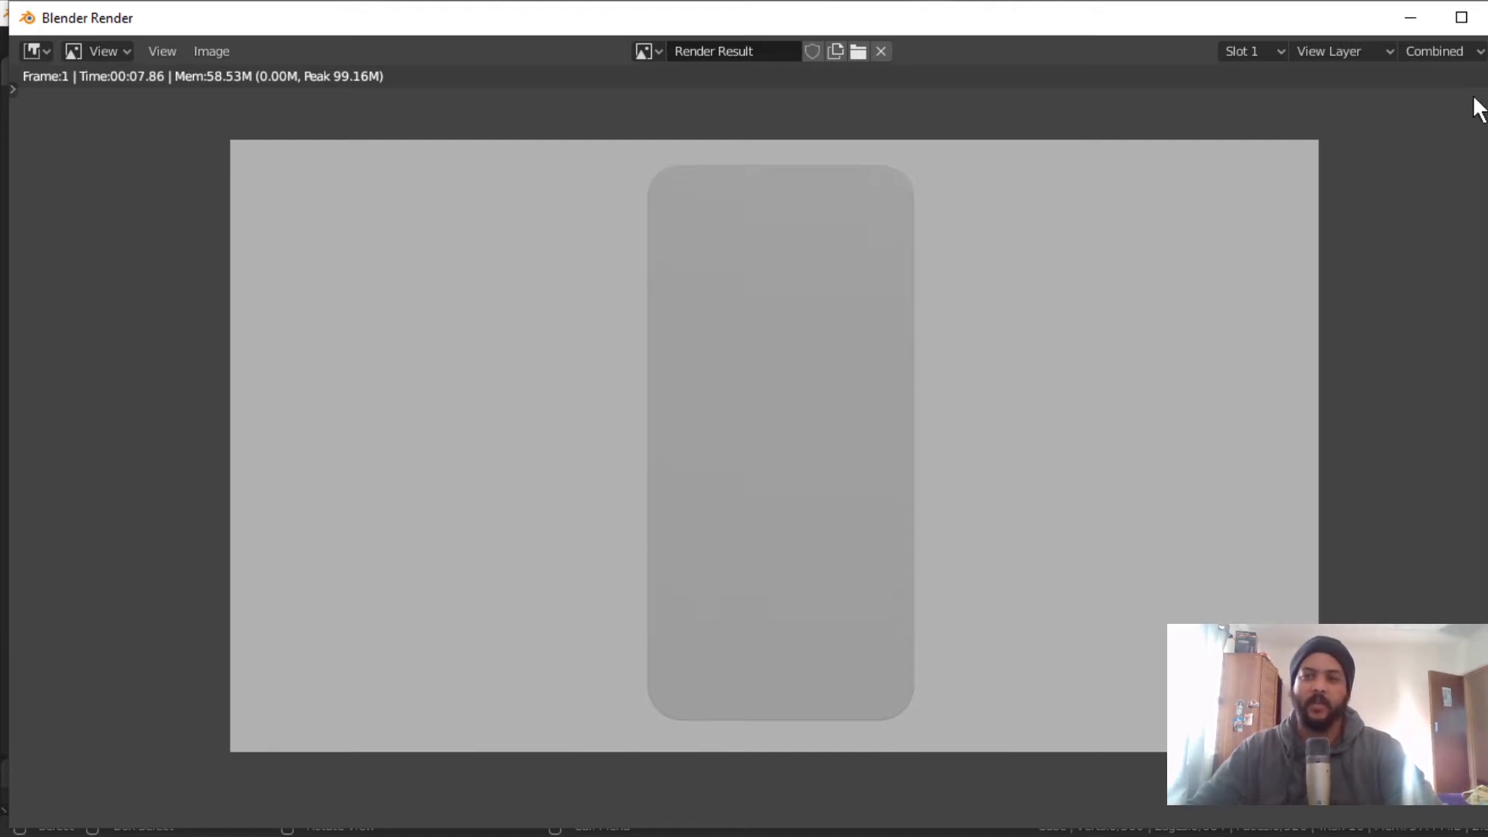
pyautogui.press('Escape')
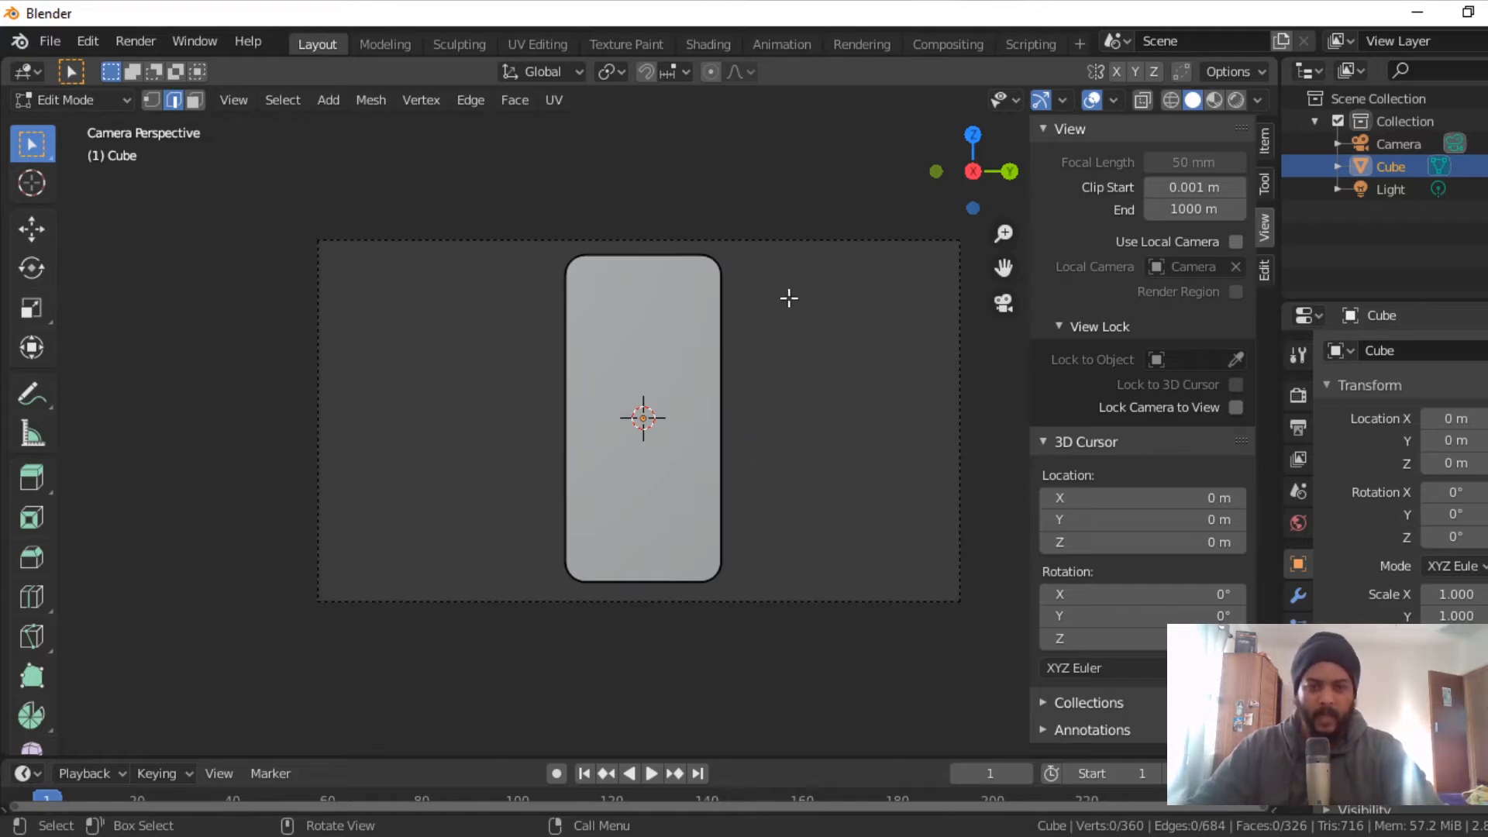
# Step: Return to the camera view, pull the locked camera slightly farther from the slab, unlock it and leave the camera view
pyautogui.moveTo(818, 189); pyautogui.dragTo(790, 385, button='middle')
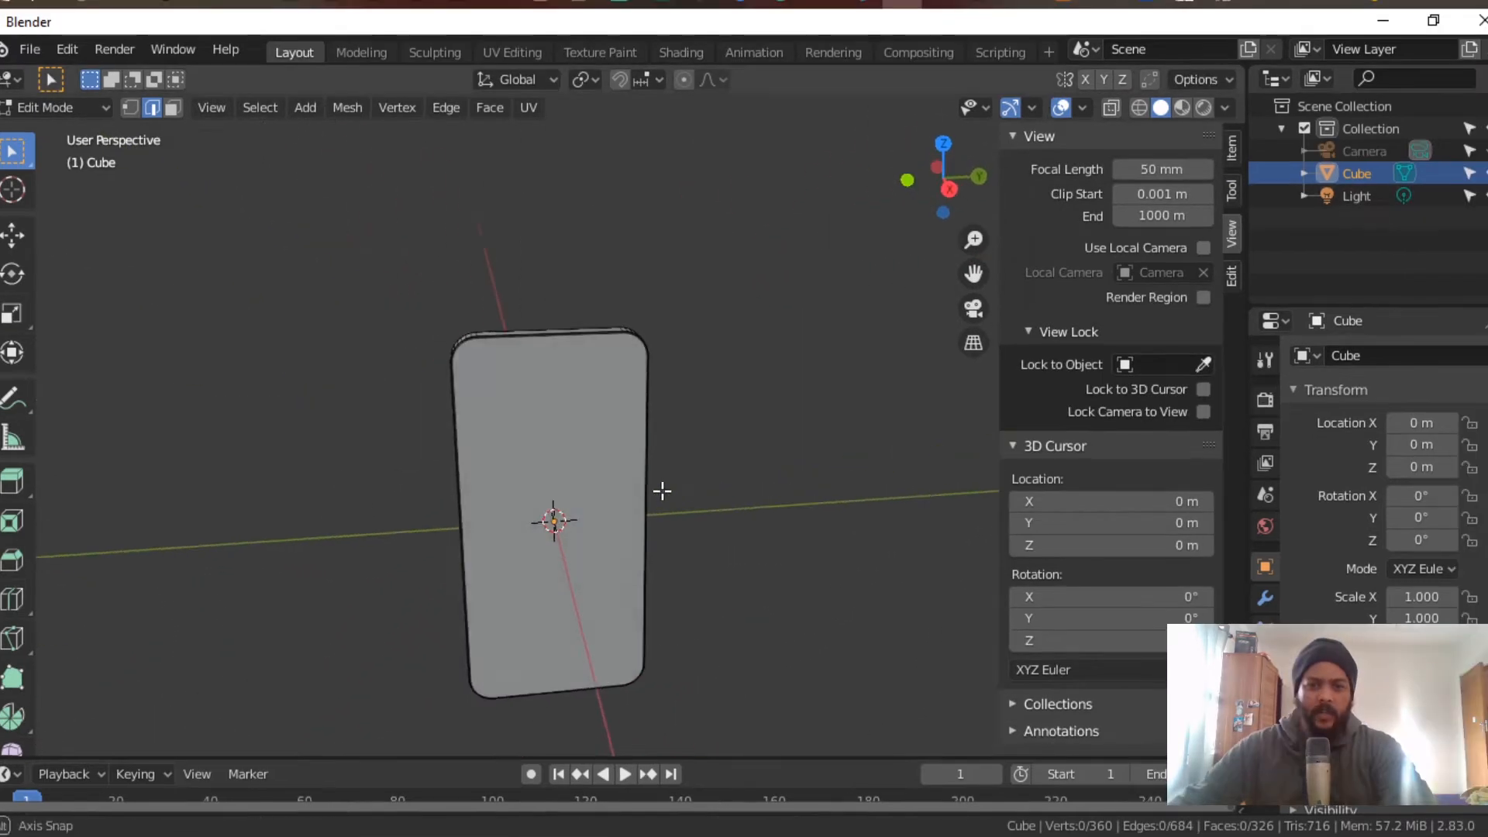
pyautogui.moveTo(662, 490); pyautogui.dragTo(731, 488, button='middle')
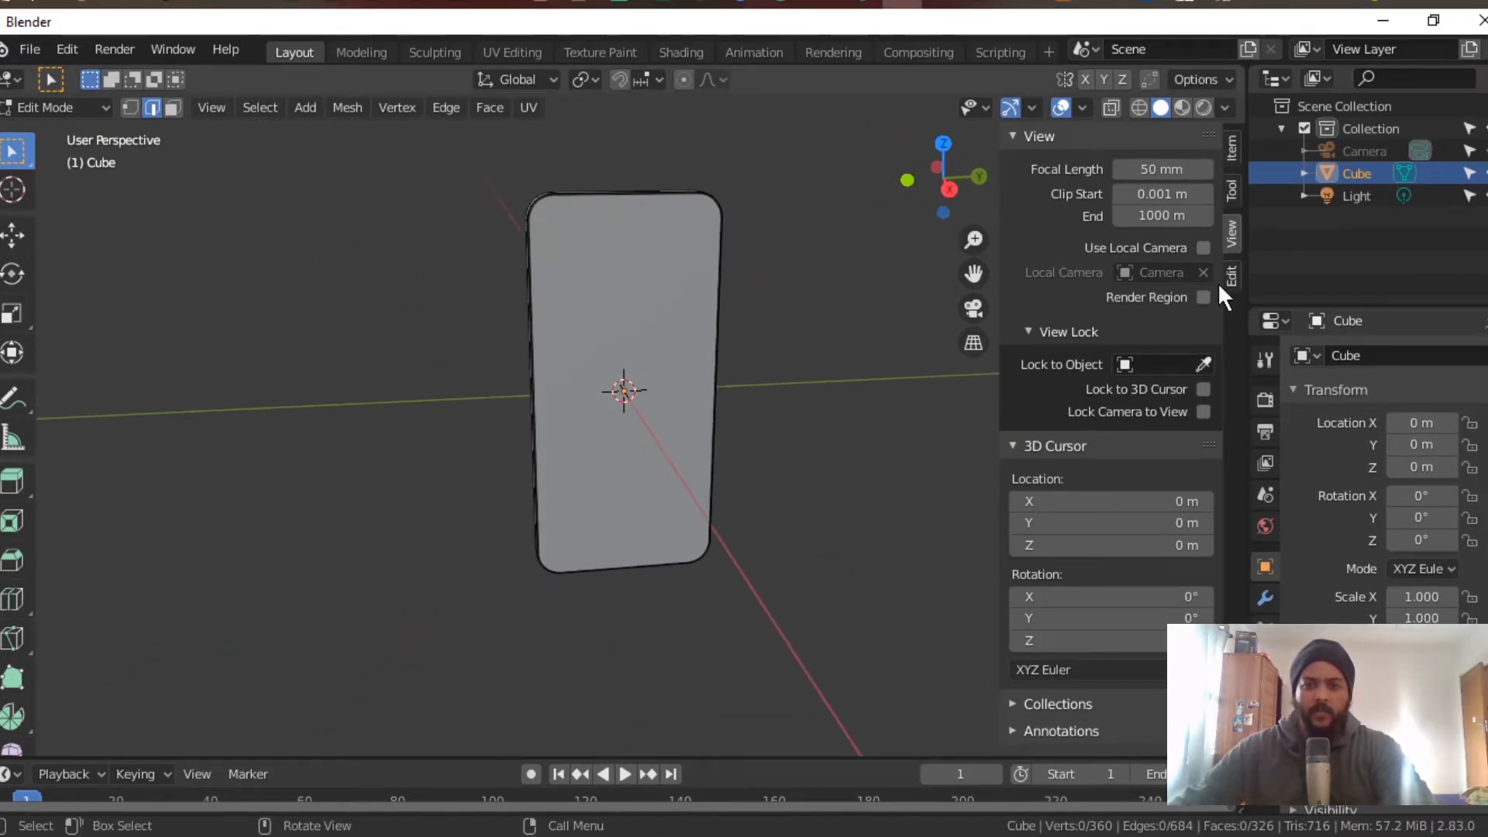
pyautogui.click(974, 307)
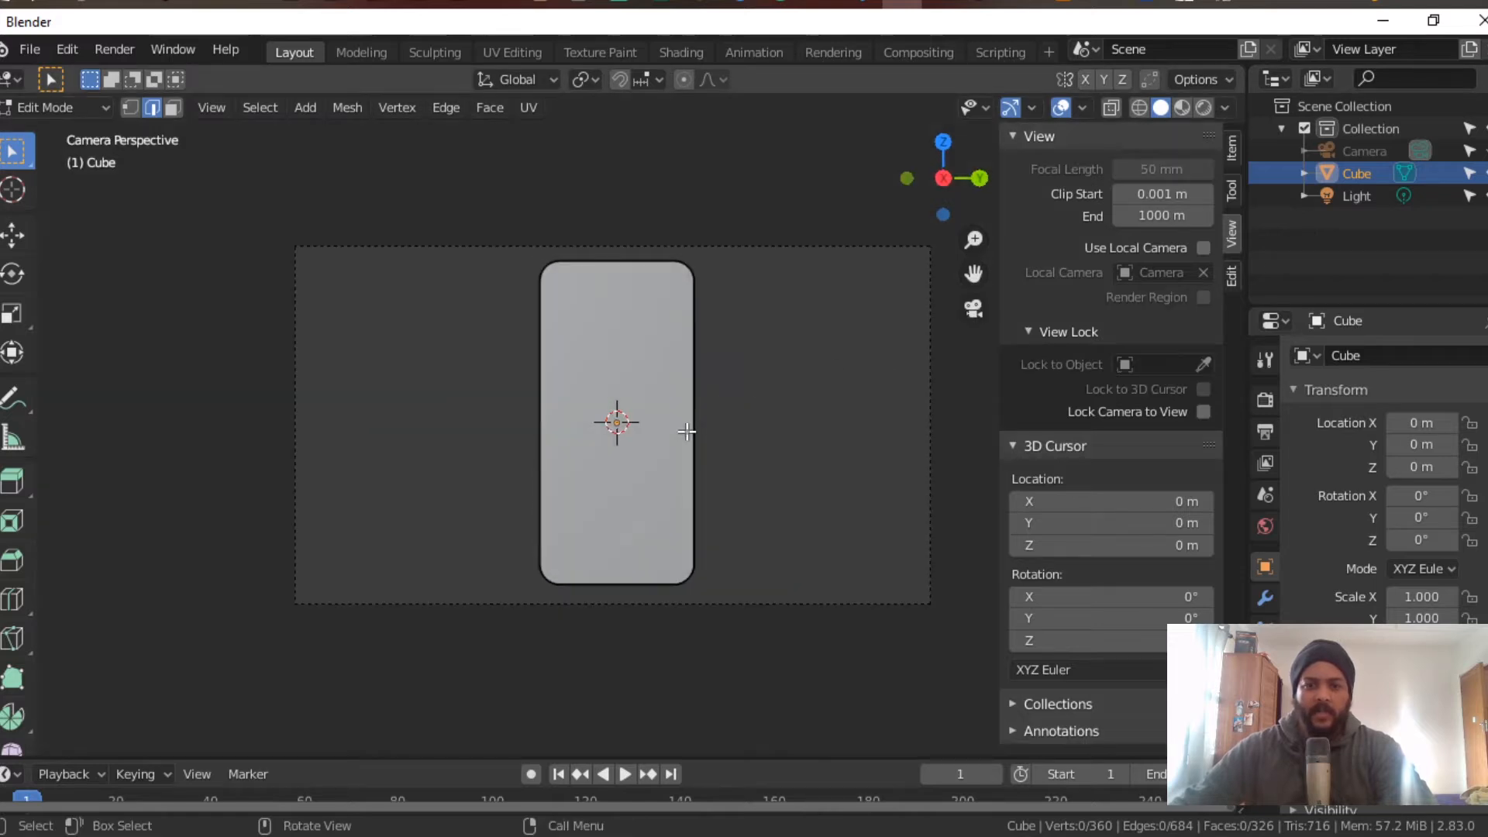
pyautogui.click(1203, 411)
pyautogui.scroll(-1, 741, 423)
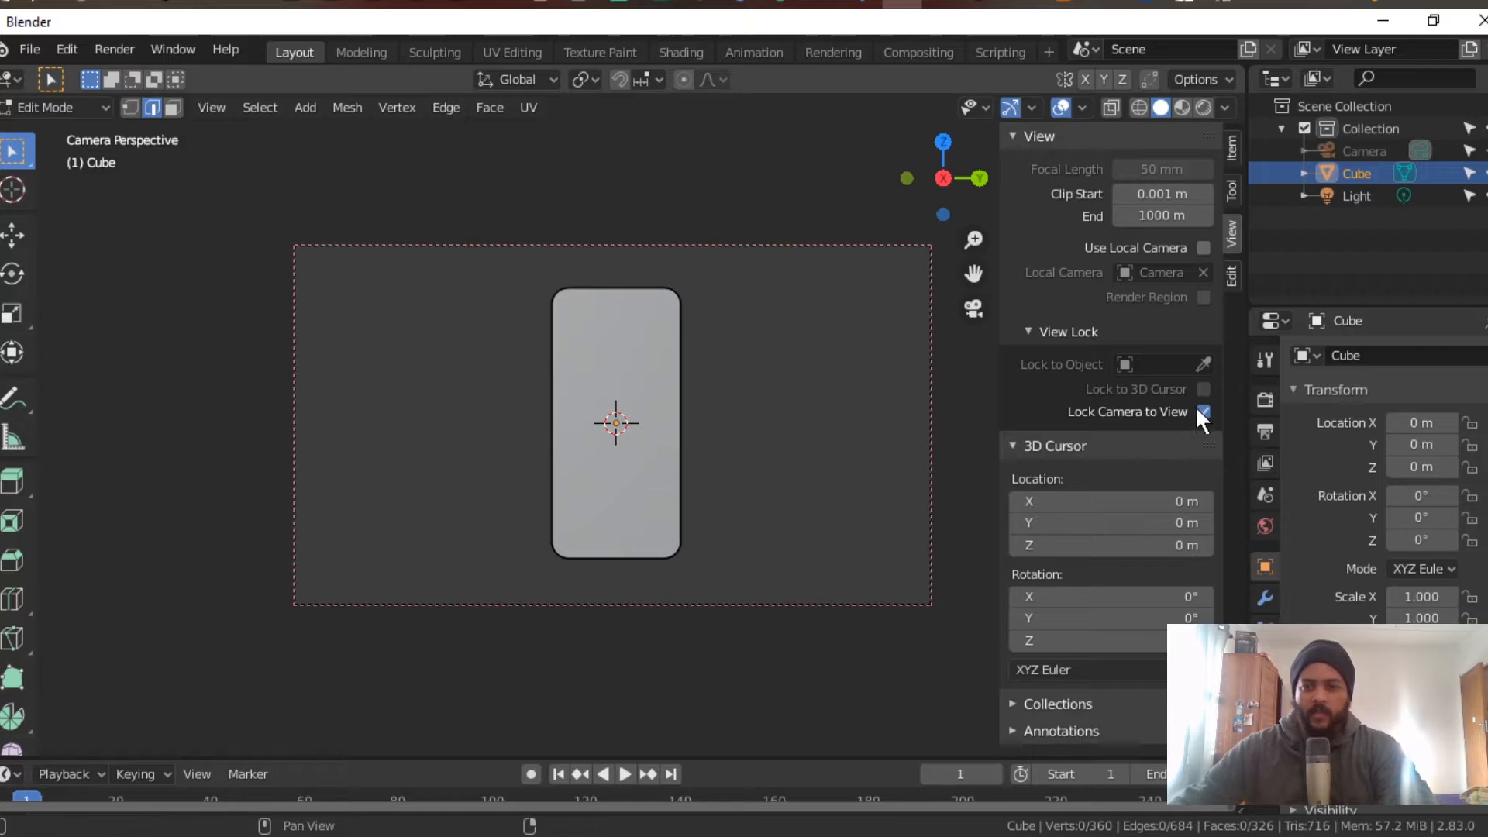
pyautogui.click(1203, 412)
pyautogui.click(974, 310)
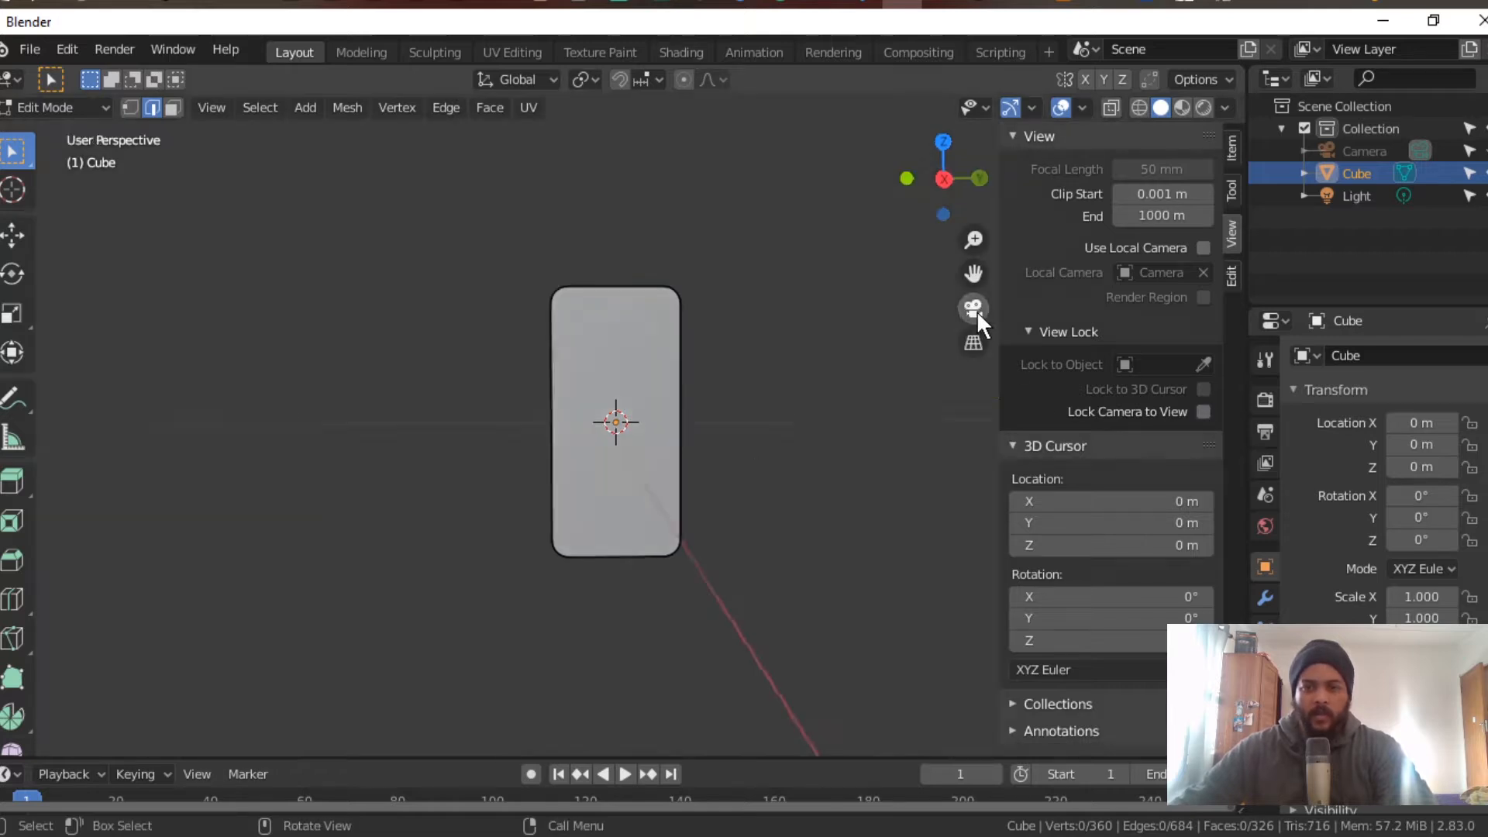
# Step: Switch to the browser and look through the iPhone image results for the shape of real phones
pyautogui.moveTo(727, 373); pyautogui.dragTo(690, 442, button='middle')
pyautogui.scroll(5, 701, 452)
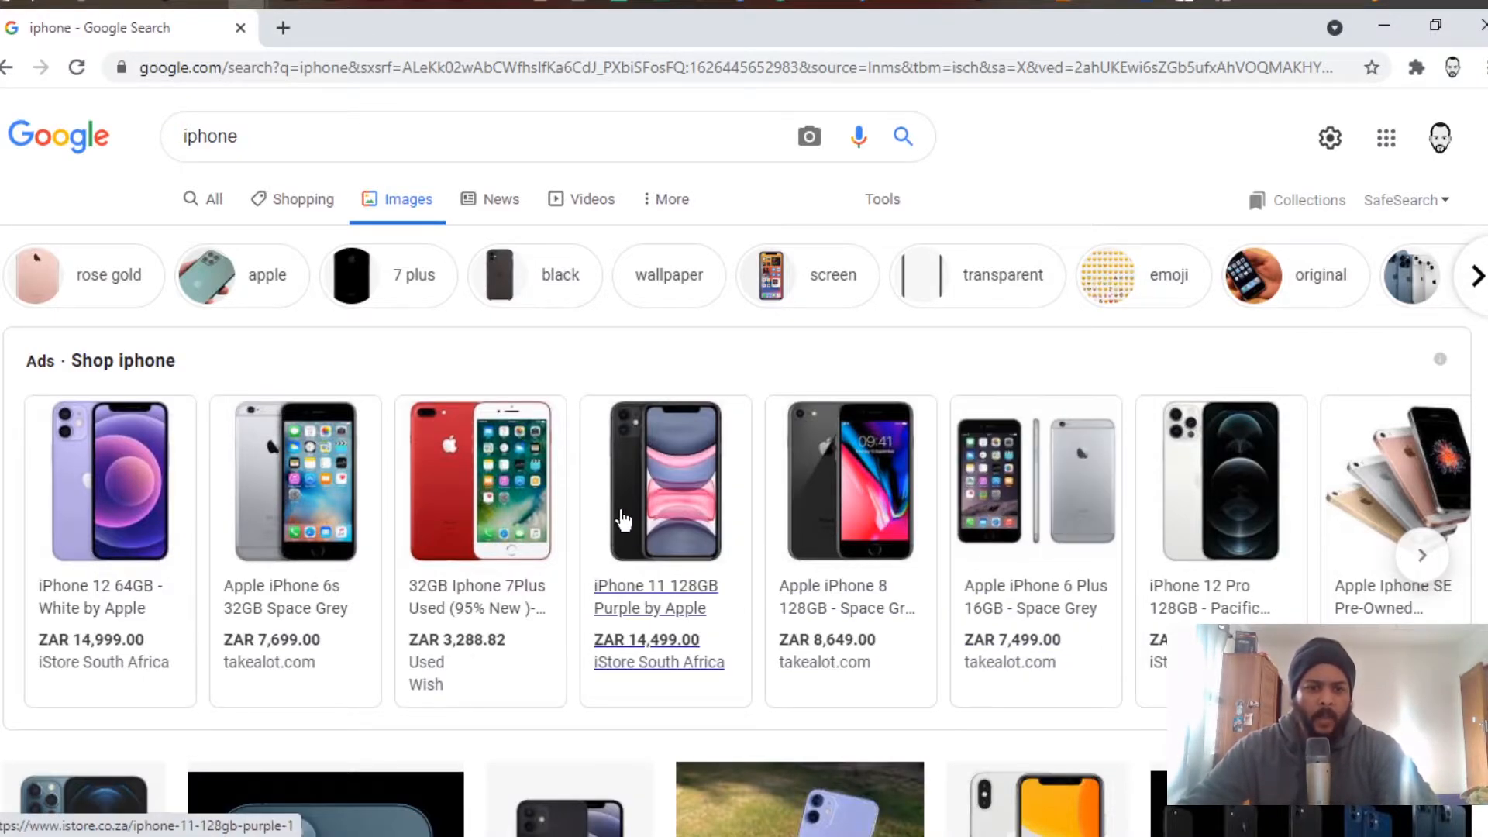
pyautogui.moveTo(518, 462)
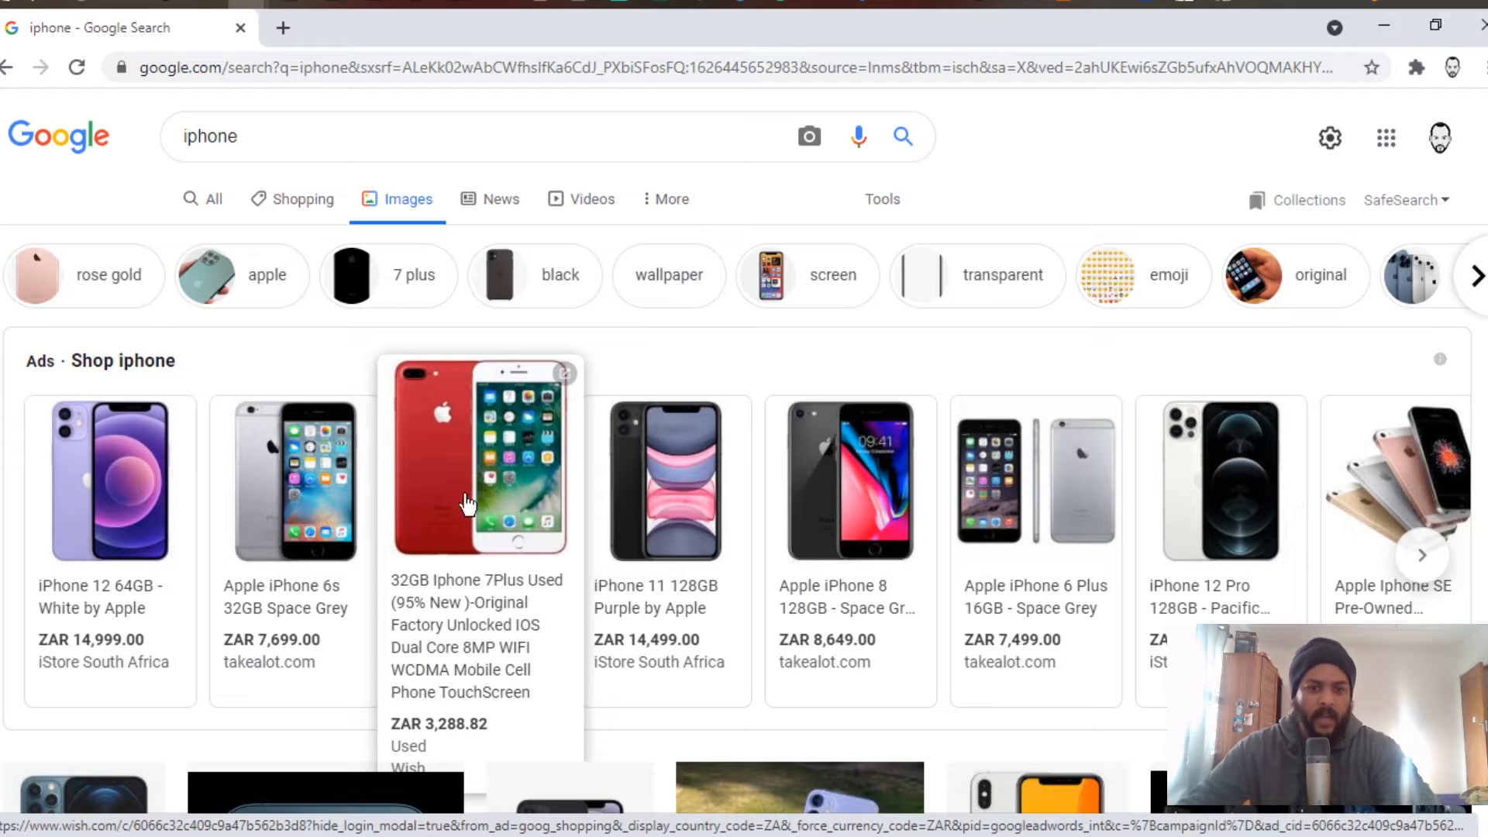
pyautogui.moveTo(702, 492)
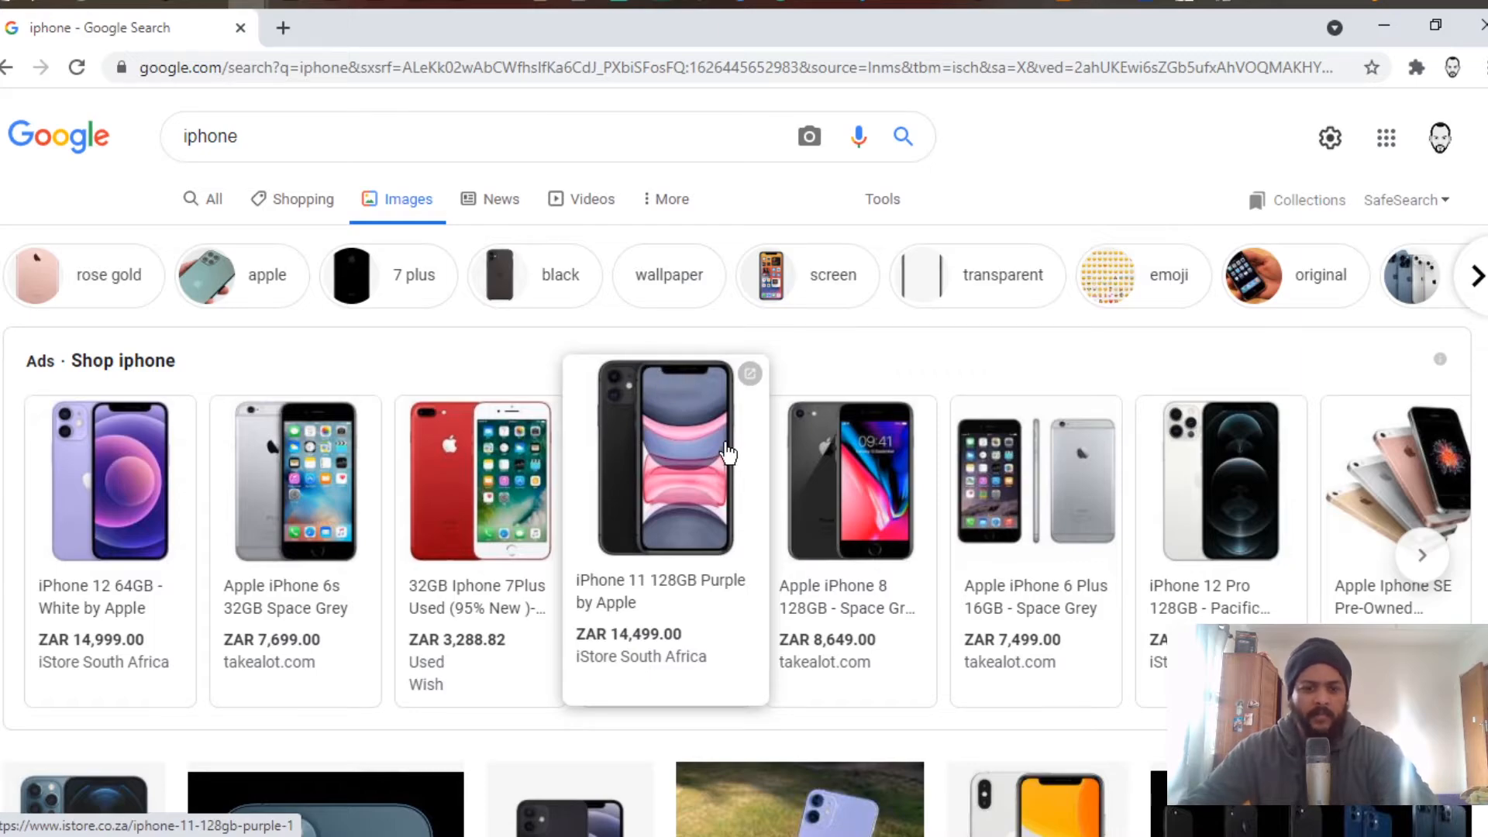
pyautogui.scroll(-5, 729, 465)
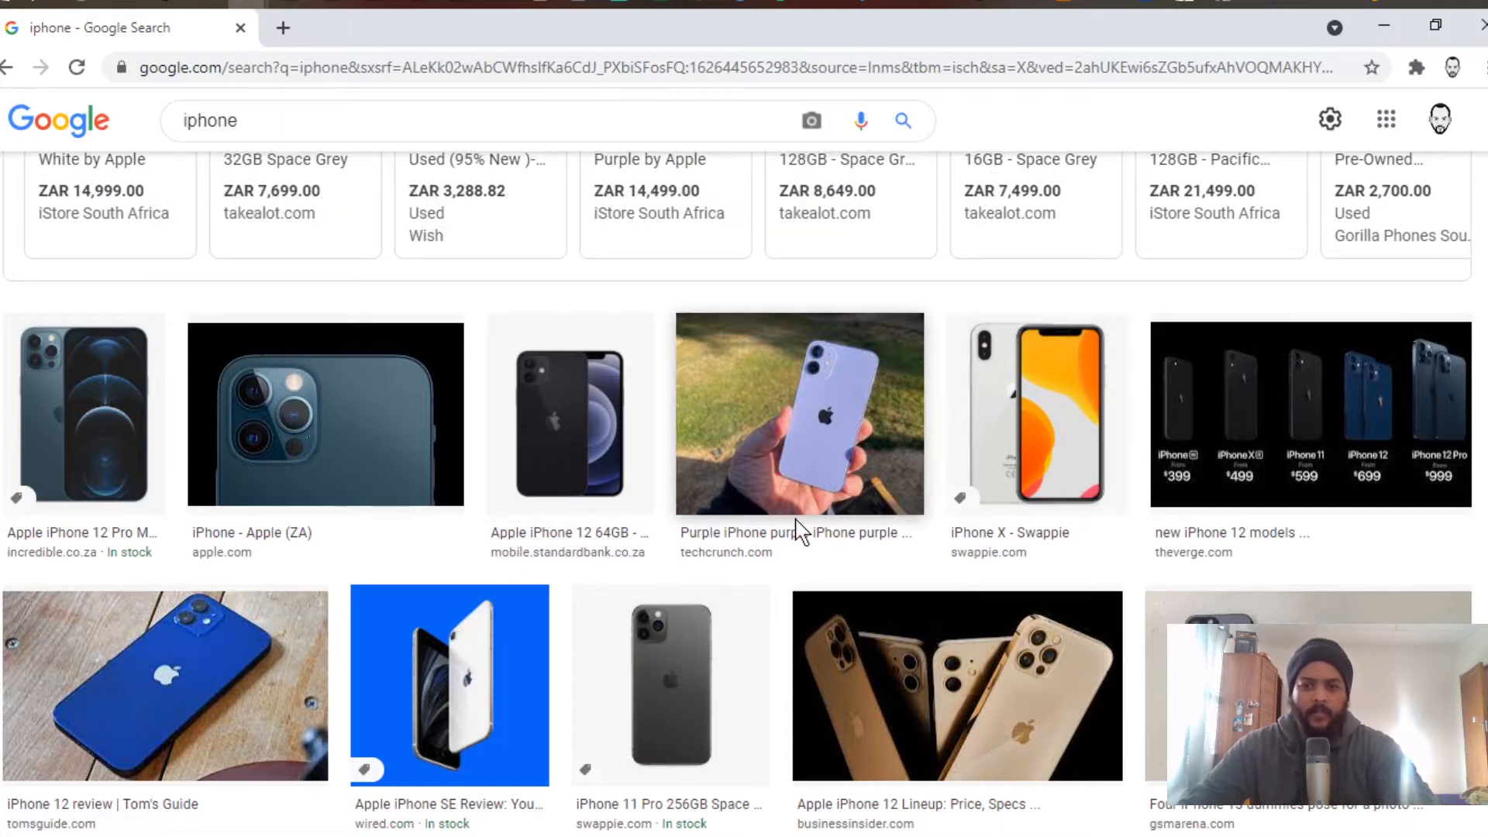
pyautogui.scroll(5, 798, 533)
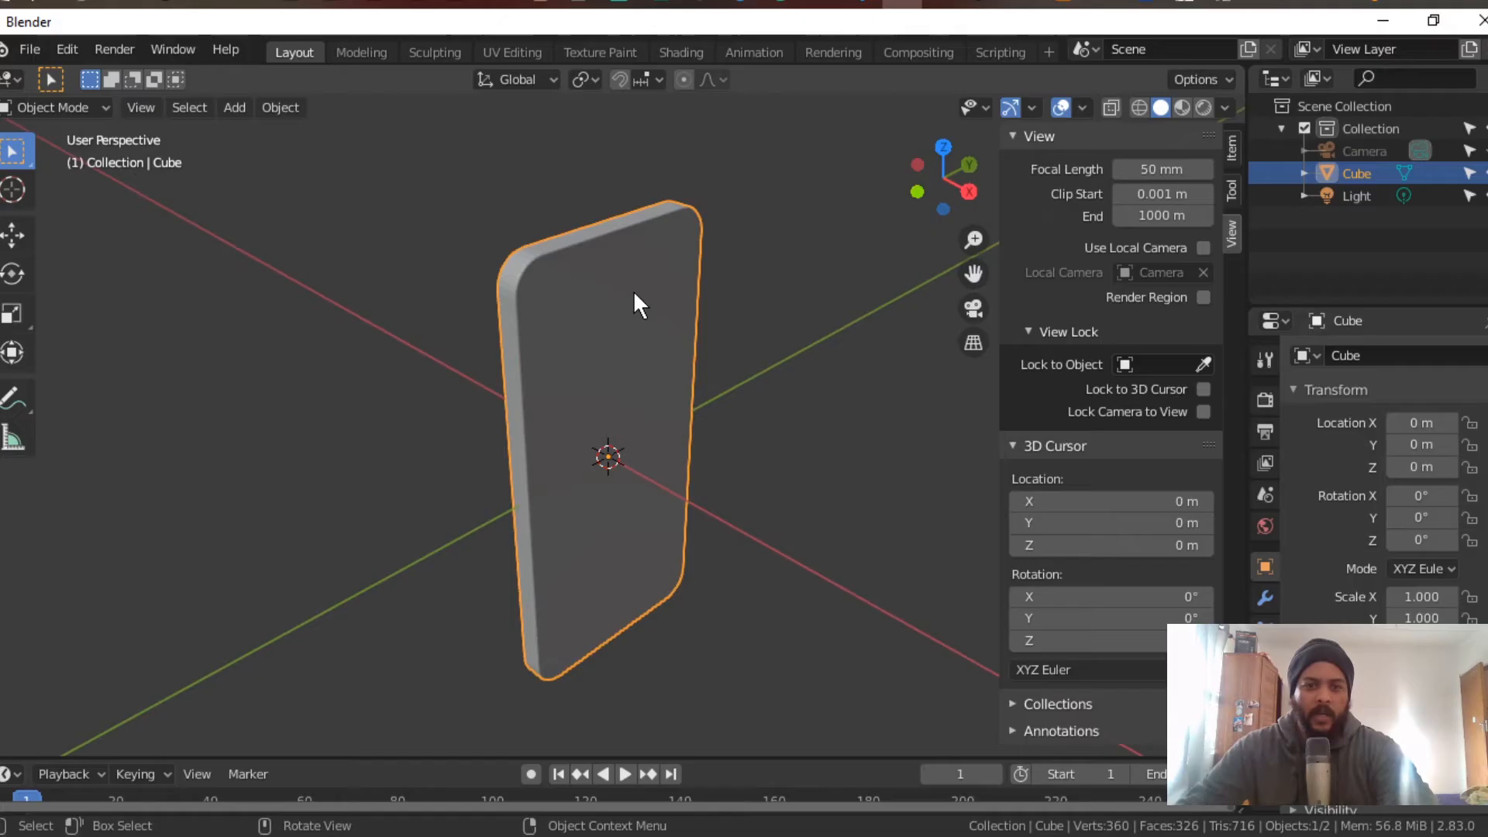
# Step: Apply Shade Smooth to the whole phone slab in Object Mode
pyautogui.scroll(3, 620, 283)
pyautogui.moveTo(610, 276); pyautogui.dragTo(639, 347, button='middle')
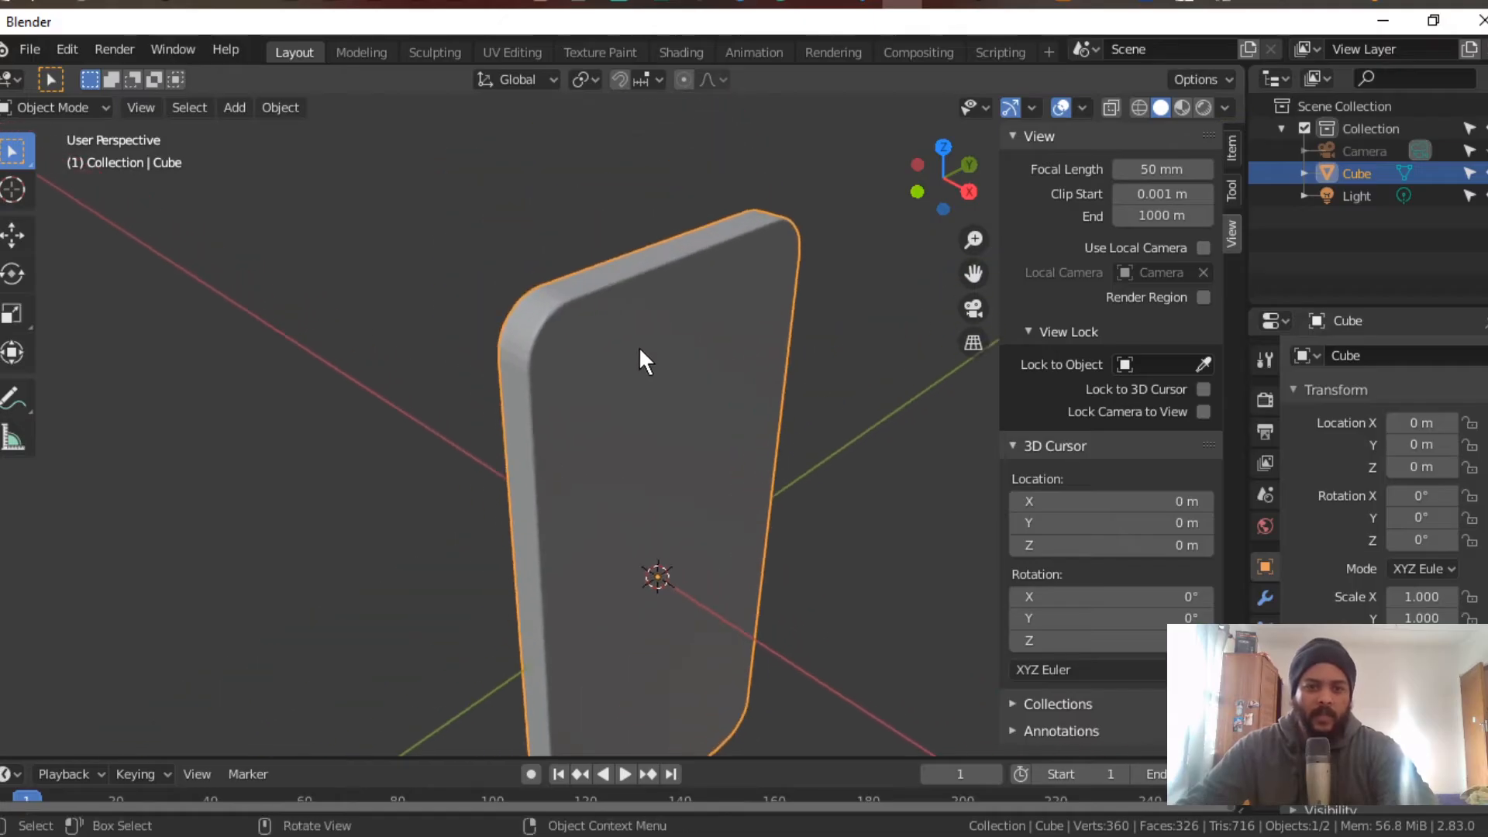
pyautogui.scroll(1, 638, 347)
pyautogui.rightClick(639, 343)
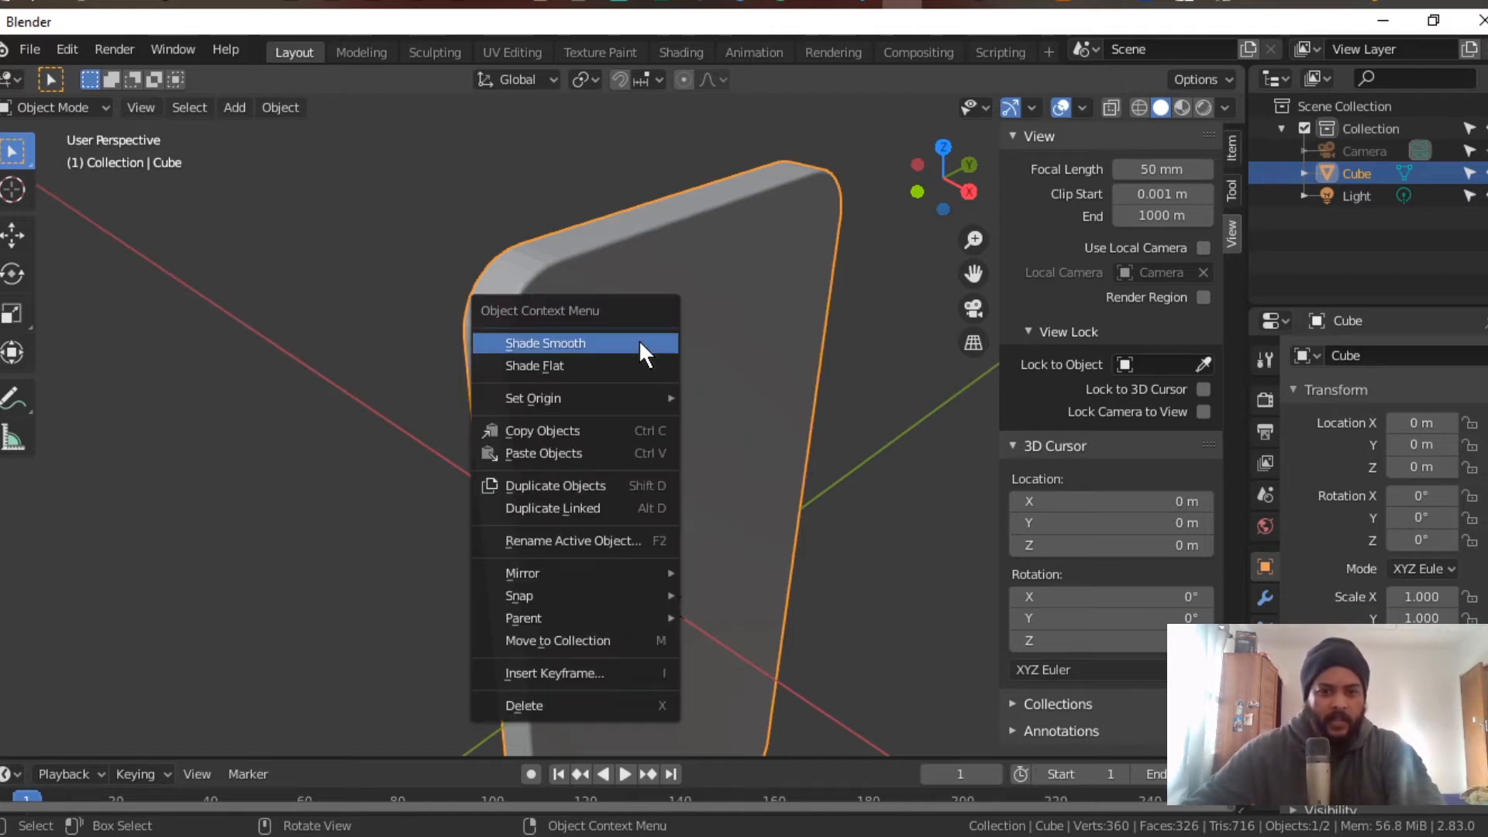
pyautogui.click(639, 342)
pyautogui.moveTo(640, 343); pyautogui.dragTo(672, 349, button='middle')
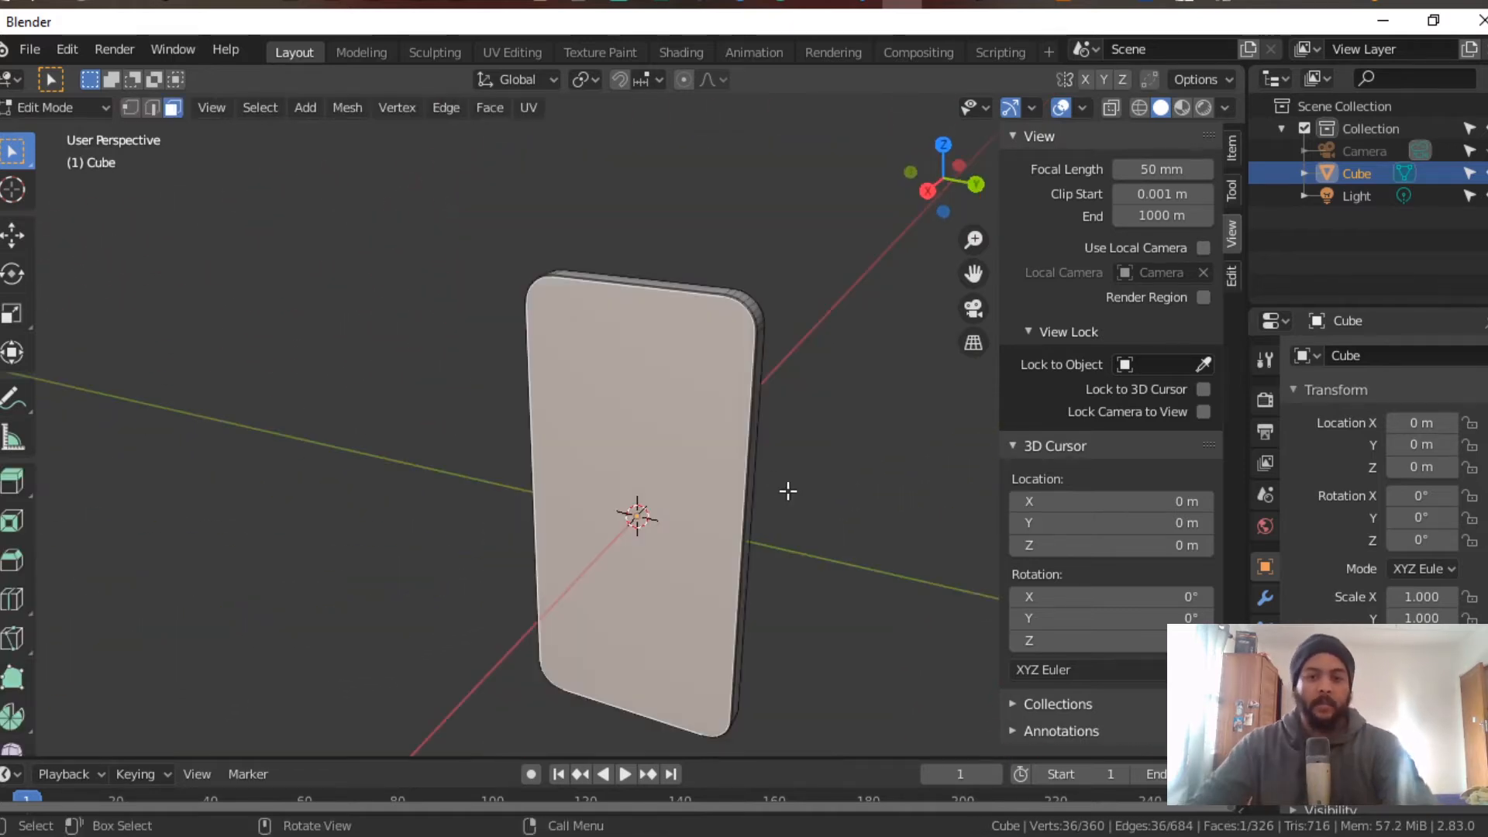
# Step: Save the project as Generic Phone.blend in the TUTORIALS\3d folder
pyautogui.keyDown('shift'); pyautogui.moveTo(736, 516); pyautogui.dragTo(688, 458, button='middle'); pyautogui.keyUp('shift')
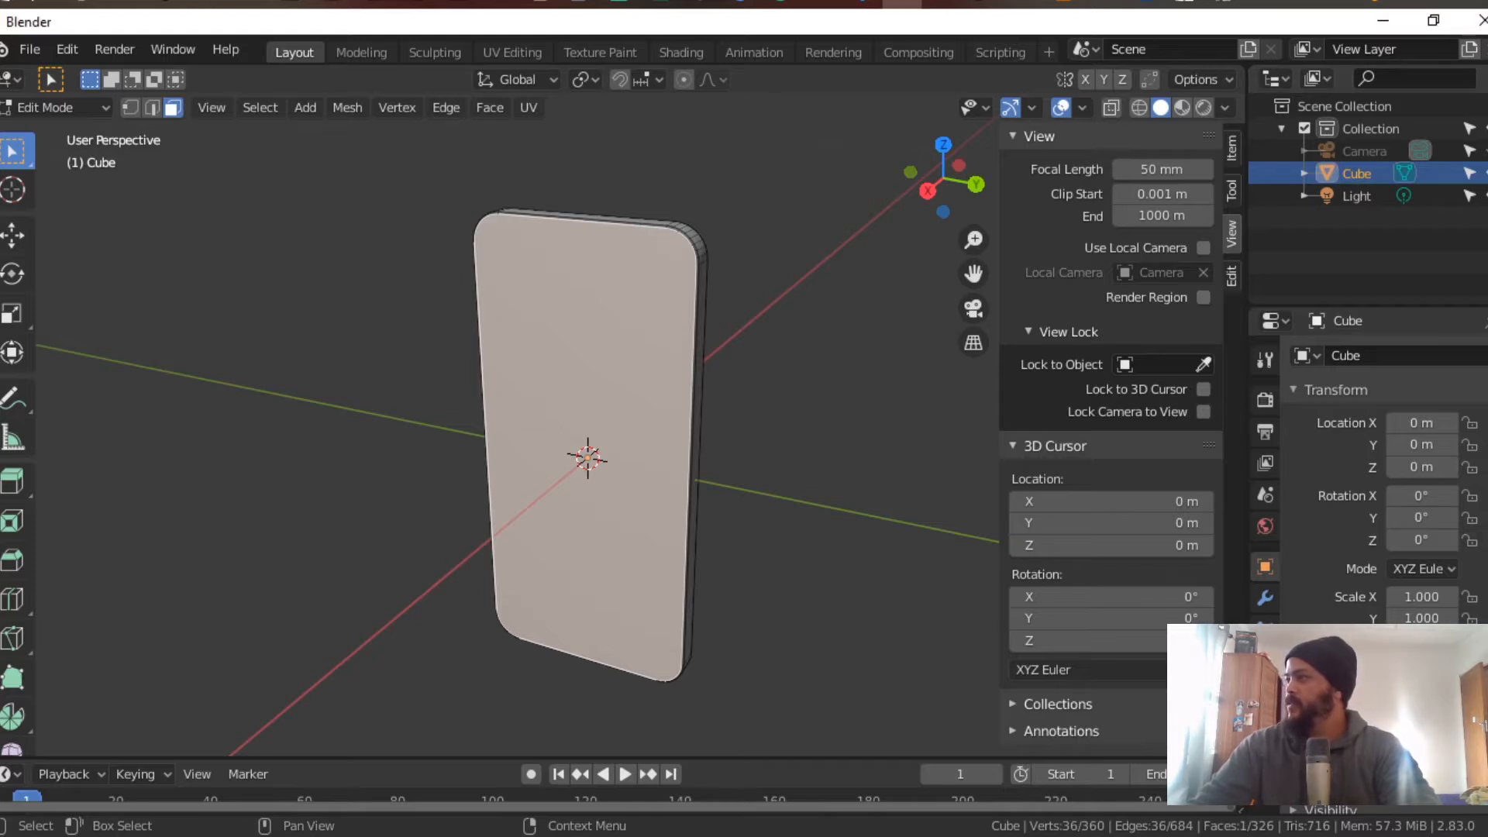
pyautogui.hotkey('ctrl', 's')
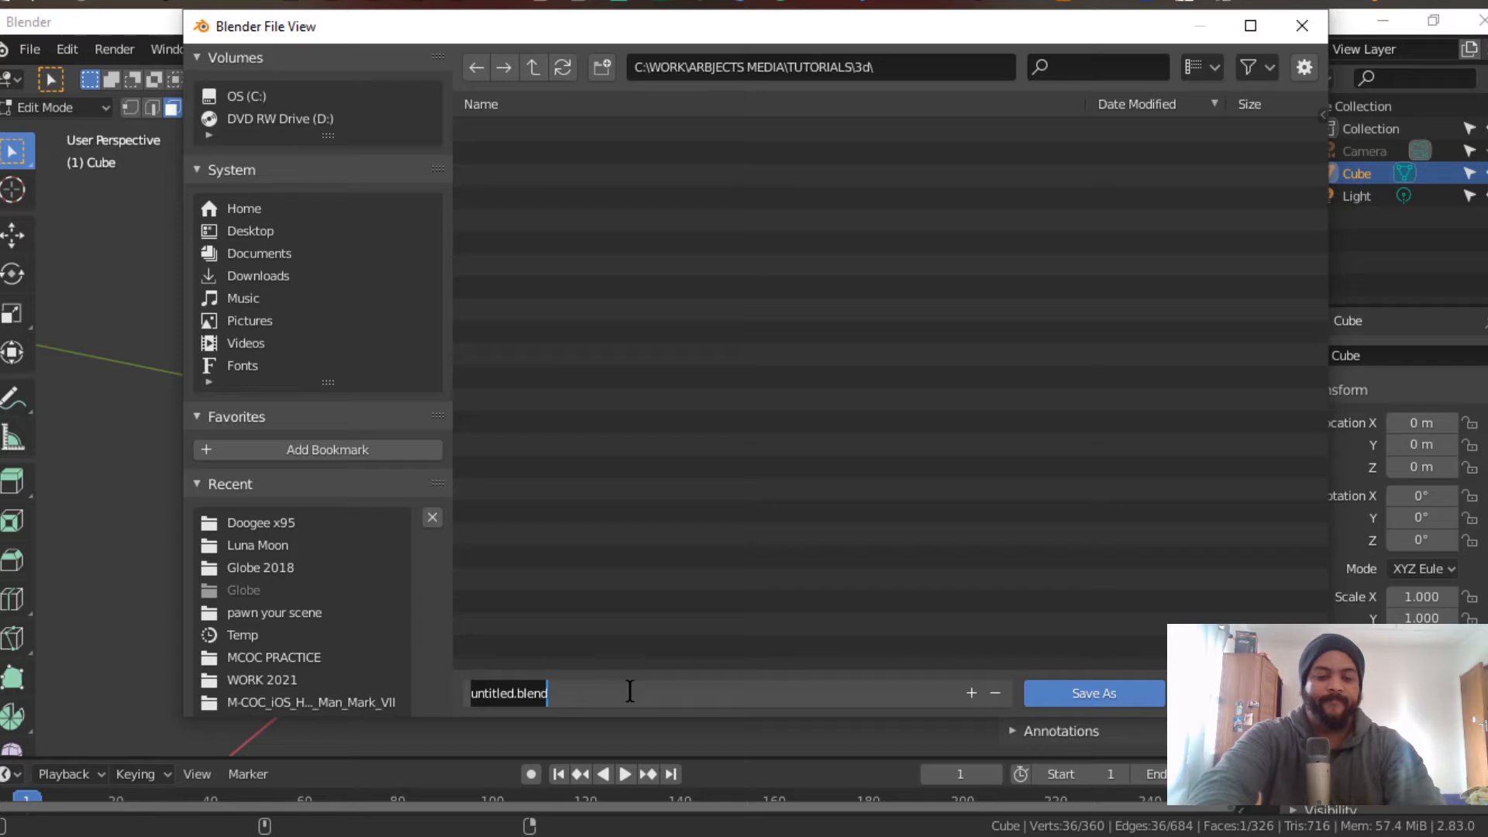
pyautogui.write('Generic P')
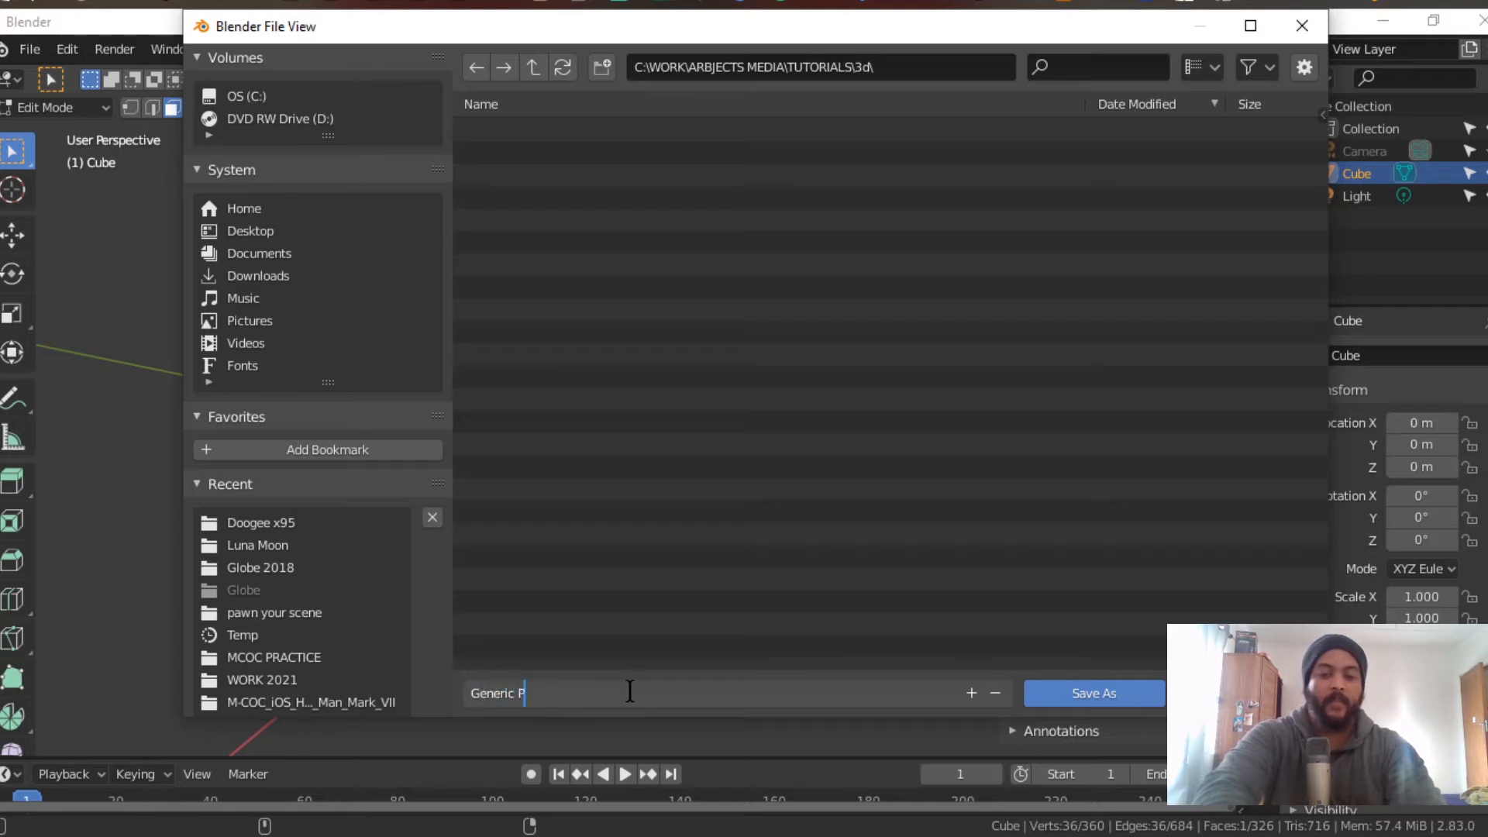
pyautogui.write('hone')
pyautogui.press('Return')
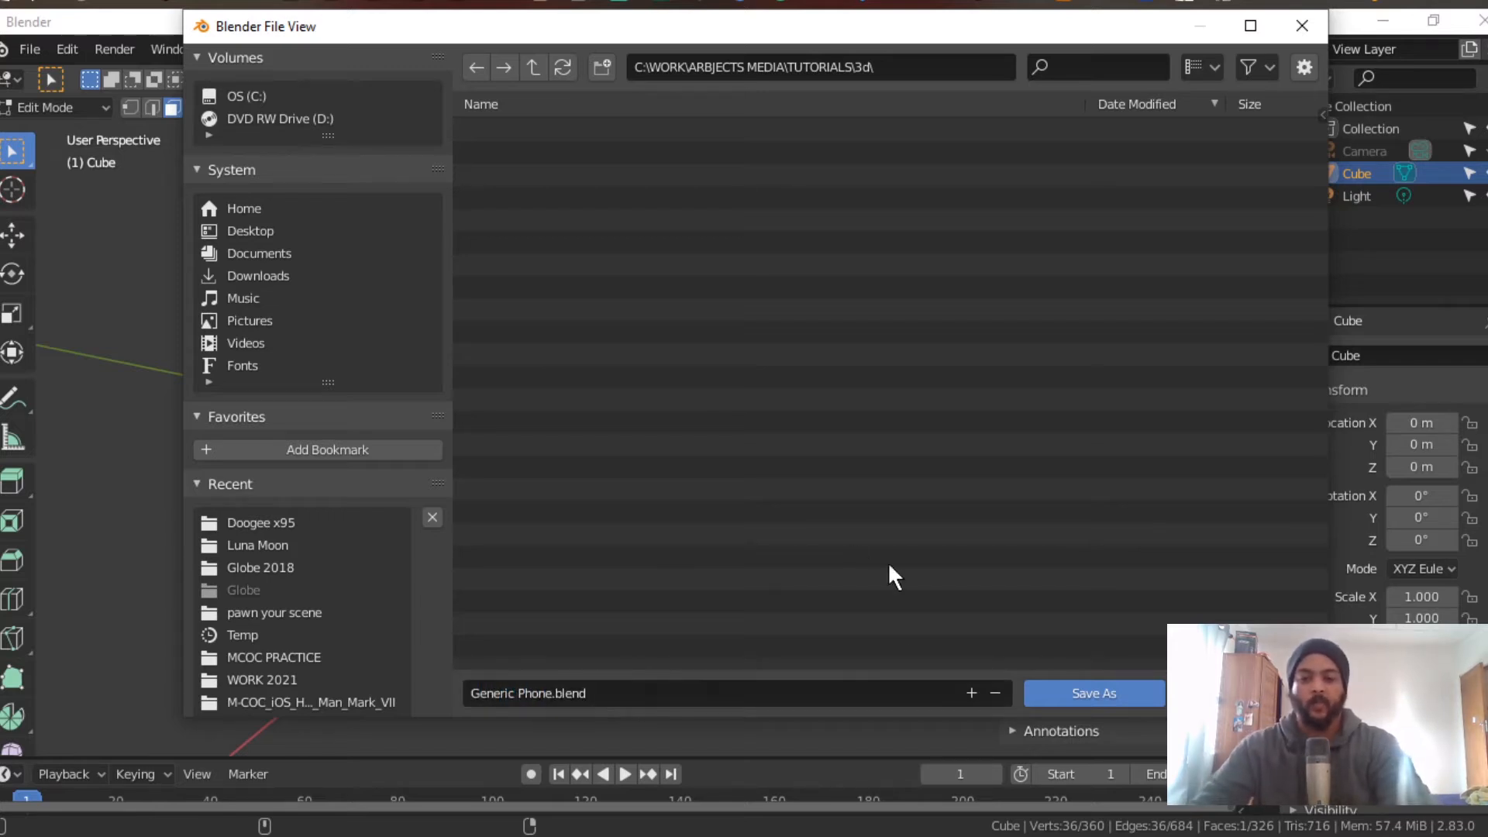
pyautogui.click(1086, 692)
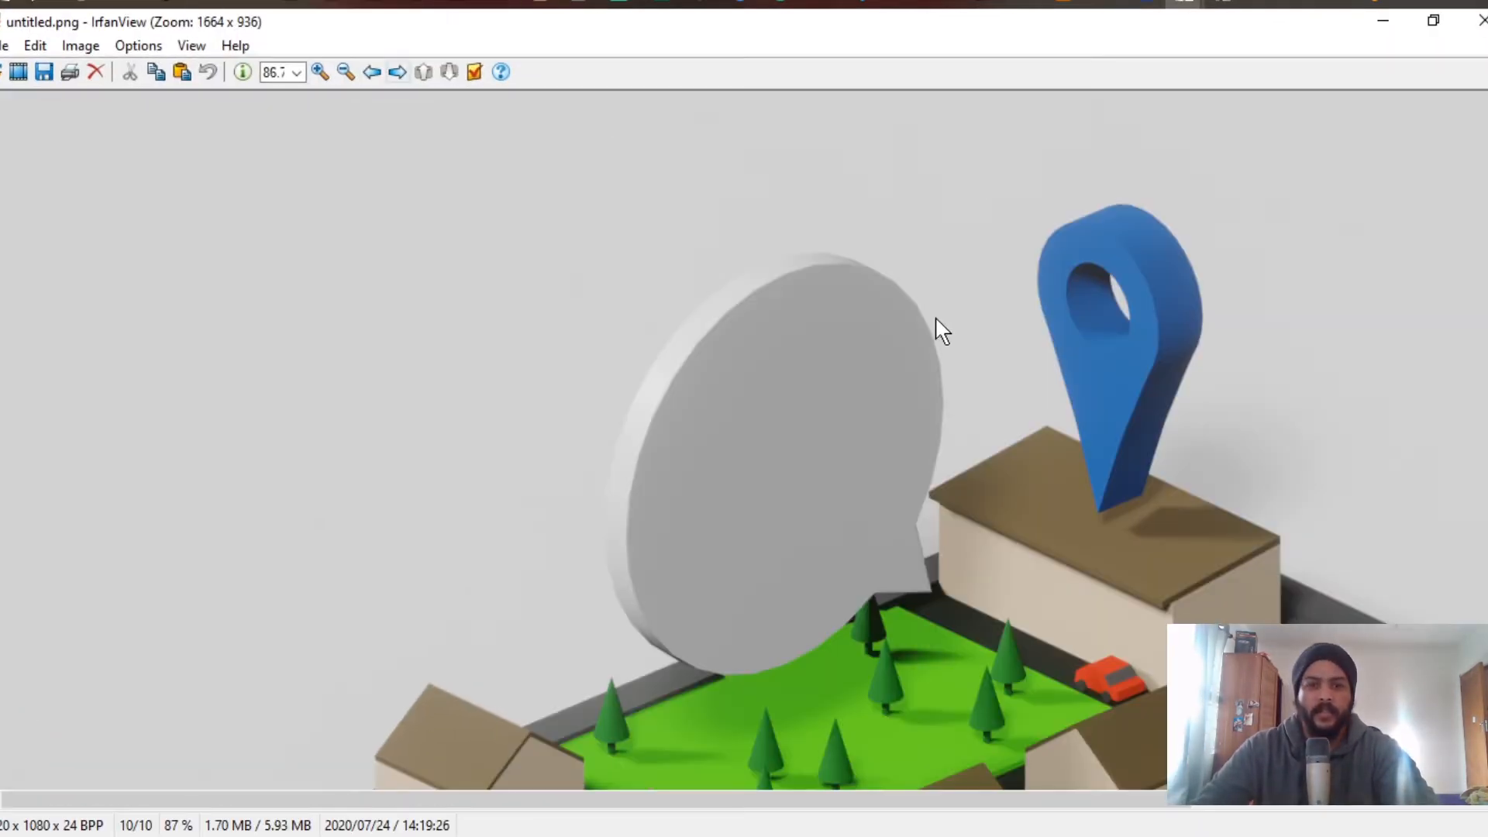
# Step: View the whole example render of the phone with houses and map pin in IrfanView, and return to Blender
pyautogui.press('Return')
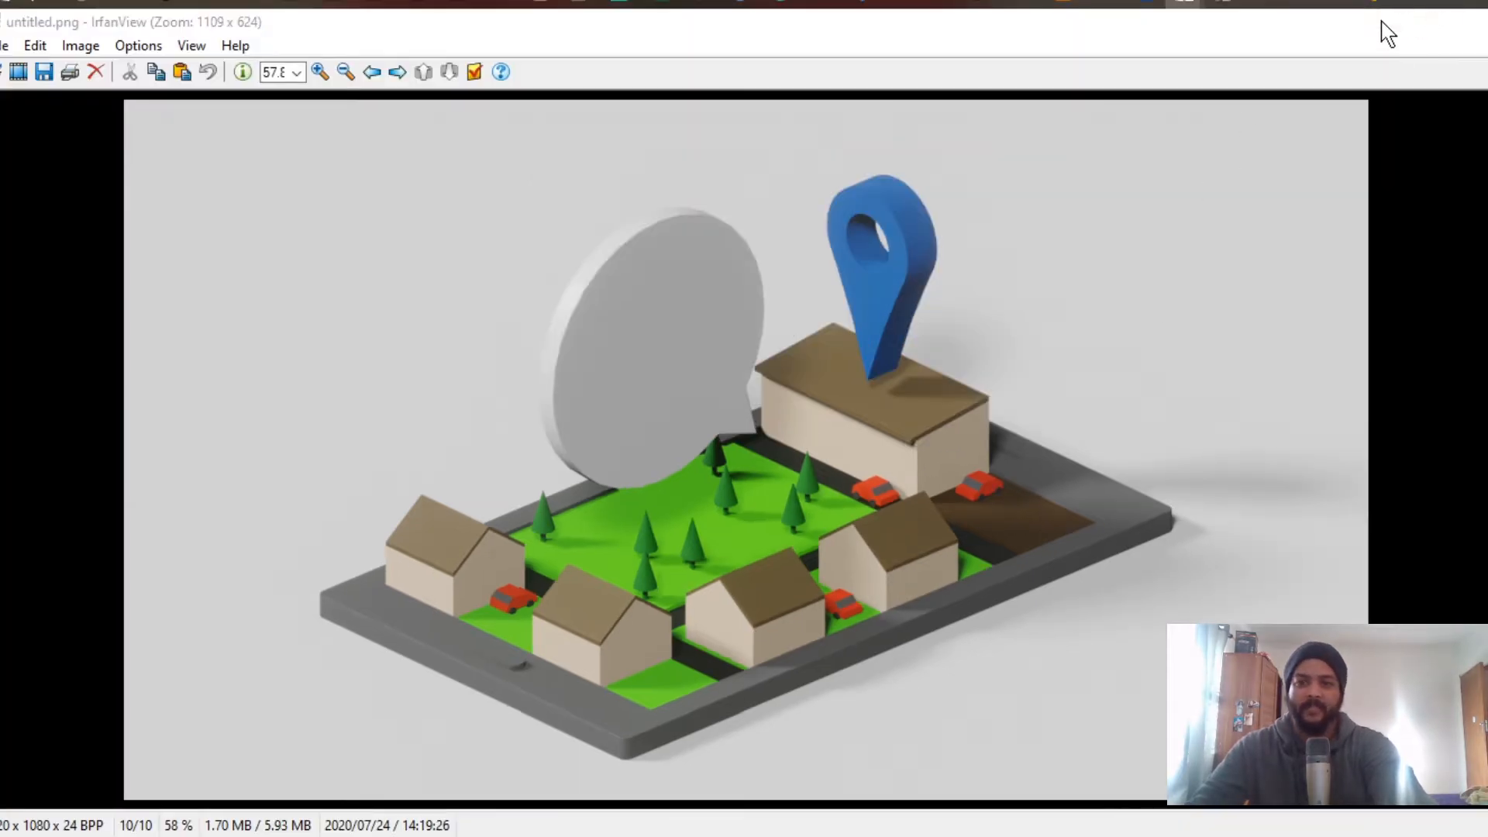
pyautogui.click(1383, 22)
# Step: Inset the slab's selected large face by about 0.0011 m to form a thin border
pyautogui.moveTo(717, 310); pyautogui.dragTo(711, 367, button='middle')
pyautogui.press('i')
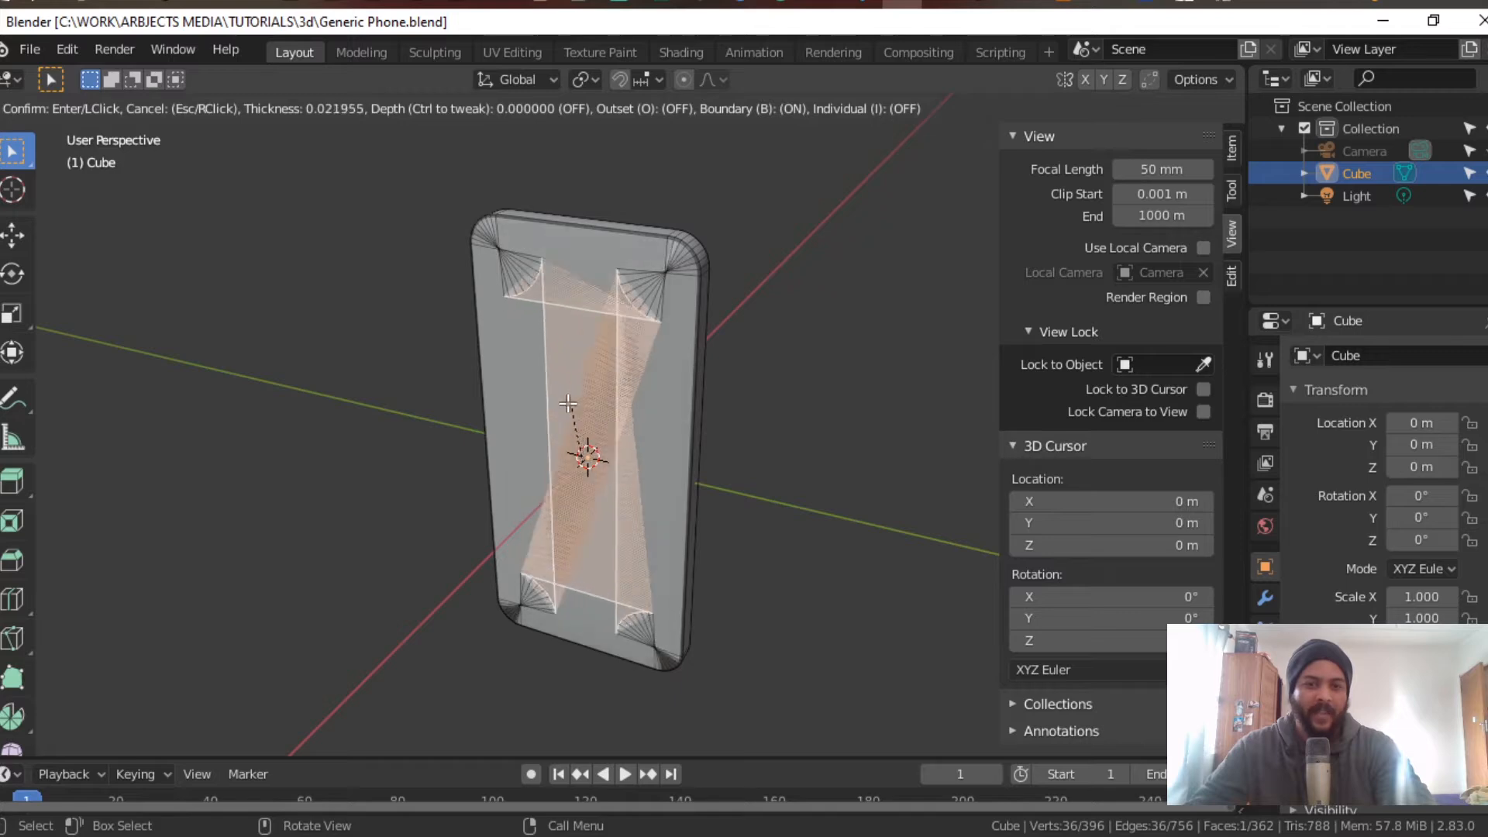
pyautogui.click(538, 344)
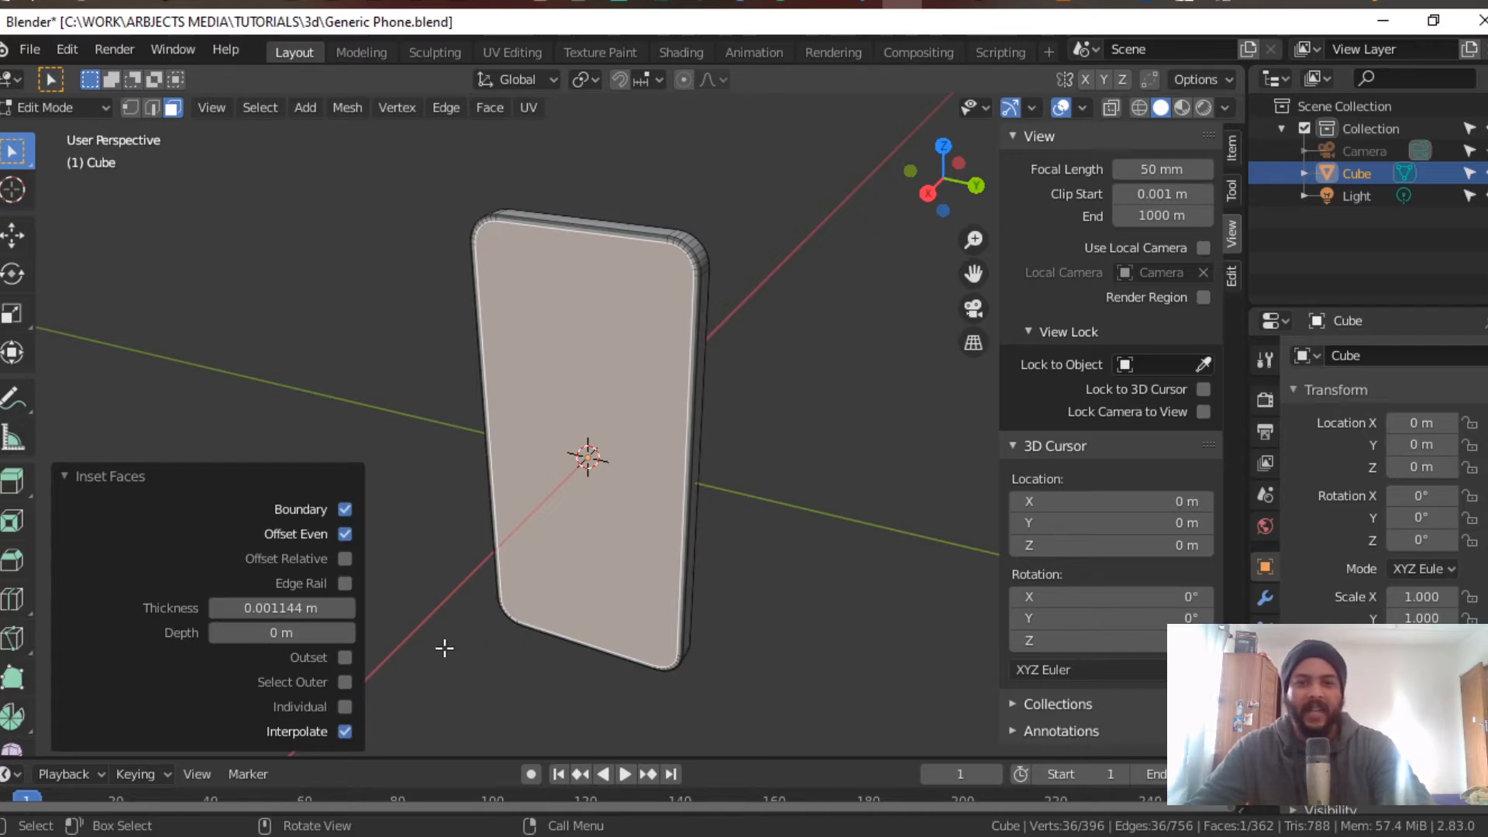
# Step: Examine the inset border and bevelled edges around the slab's rounded upper corners
pyautogui.moveTo(592, 399); pyautogui.dragTo(697, 333, button='middle')
pyautogui.scroll(4, 697, 334)
pyautogui.moveTo(700, 549); pyautogui.dragTo(661, 522, button='middle')
pyautogui.scroll(4, 661, 522)
pyautogui.keyDown('shift'); pyautogui.moveTo(853, 310); pyautogui.dragTo(818, 405, button='middle'); pyautogui.keyUp('shift')
pyautogui.scroll(-2, 849, 365)
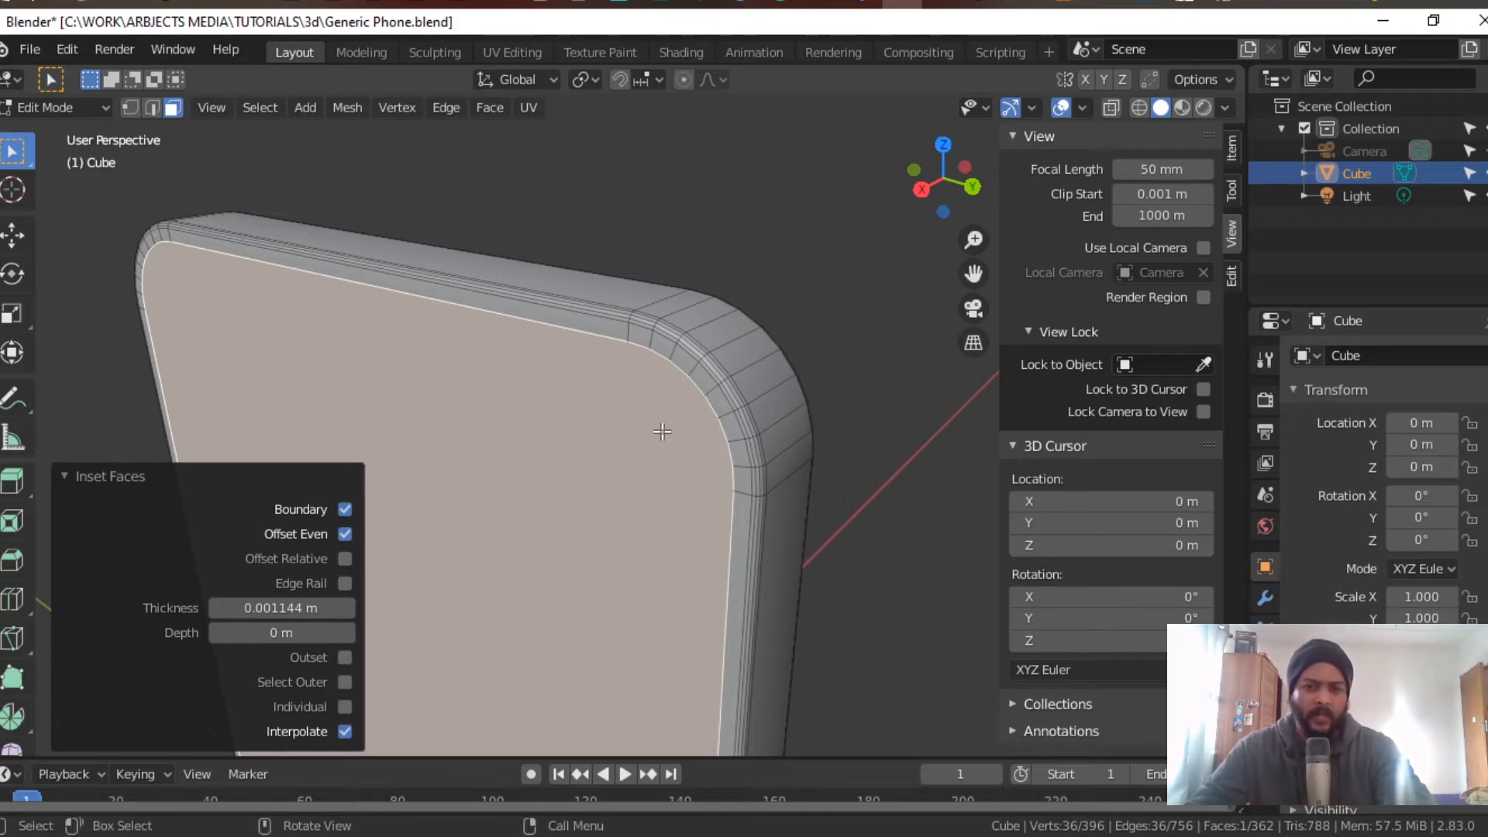
pyautogui.moveTo(662, 432); pyautogui.dragTo(623, 380, button='middle')
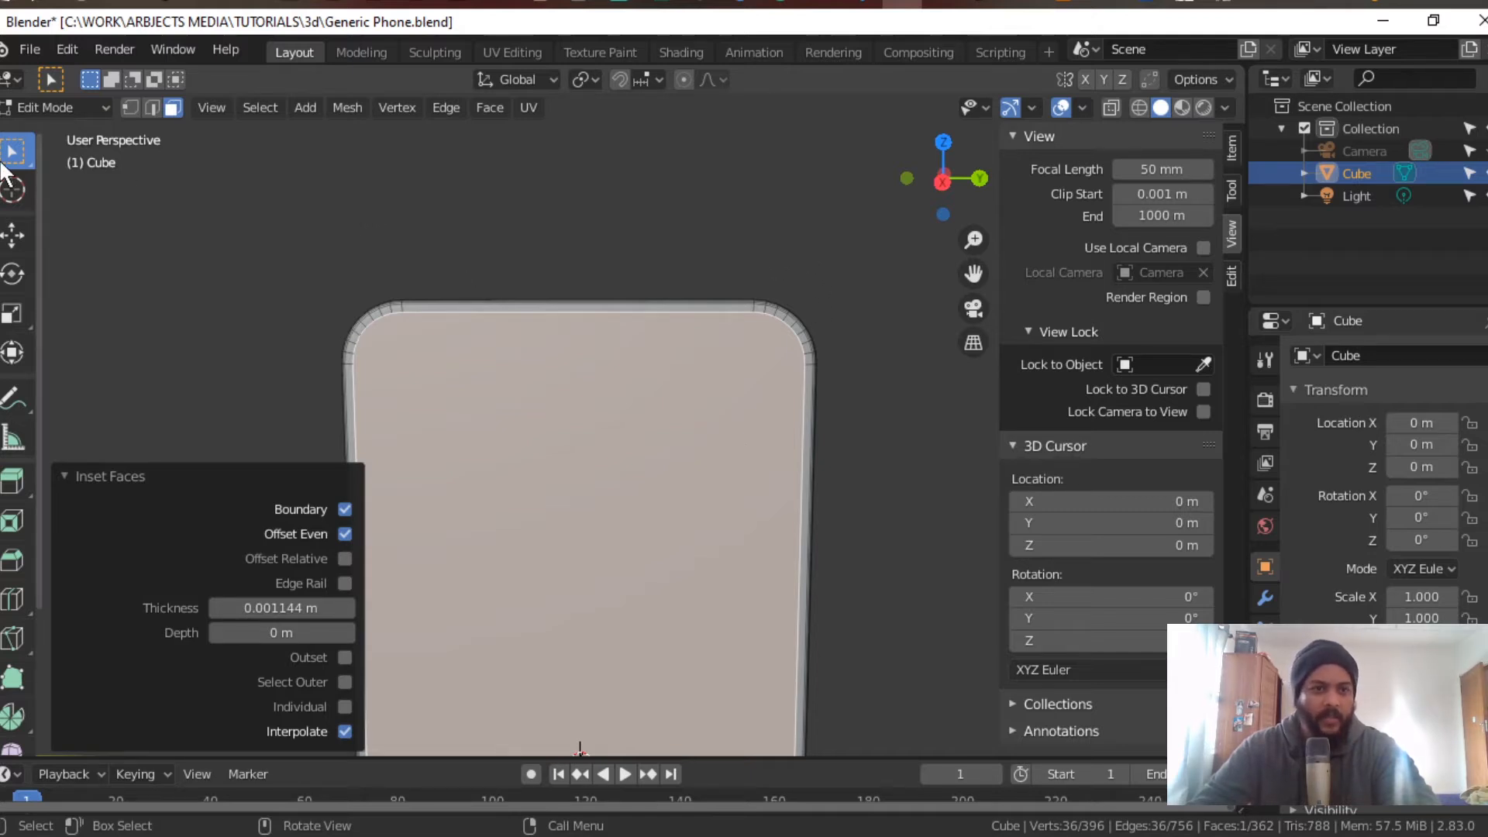
pyautogui.press('Tab')
pyautogui.press('Tab')
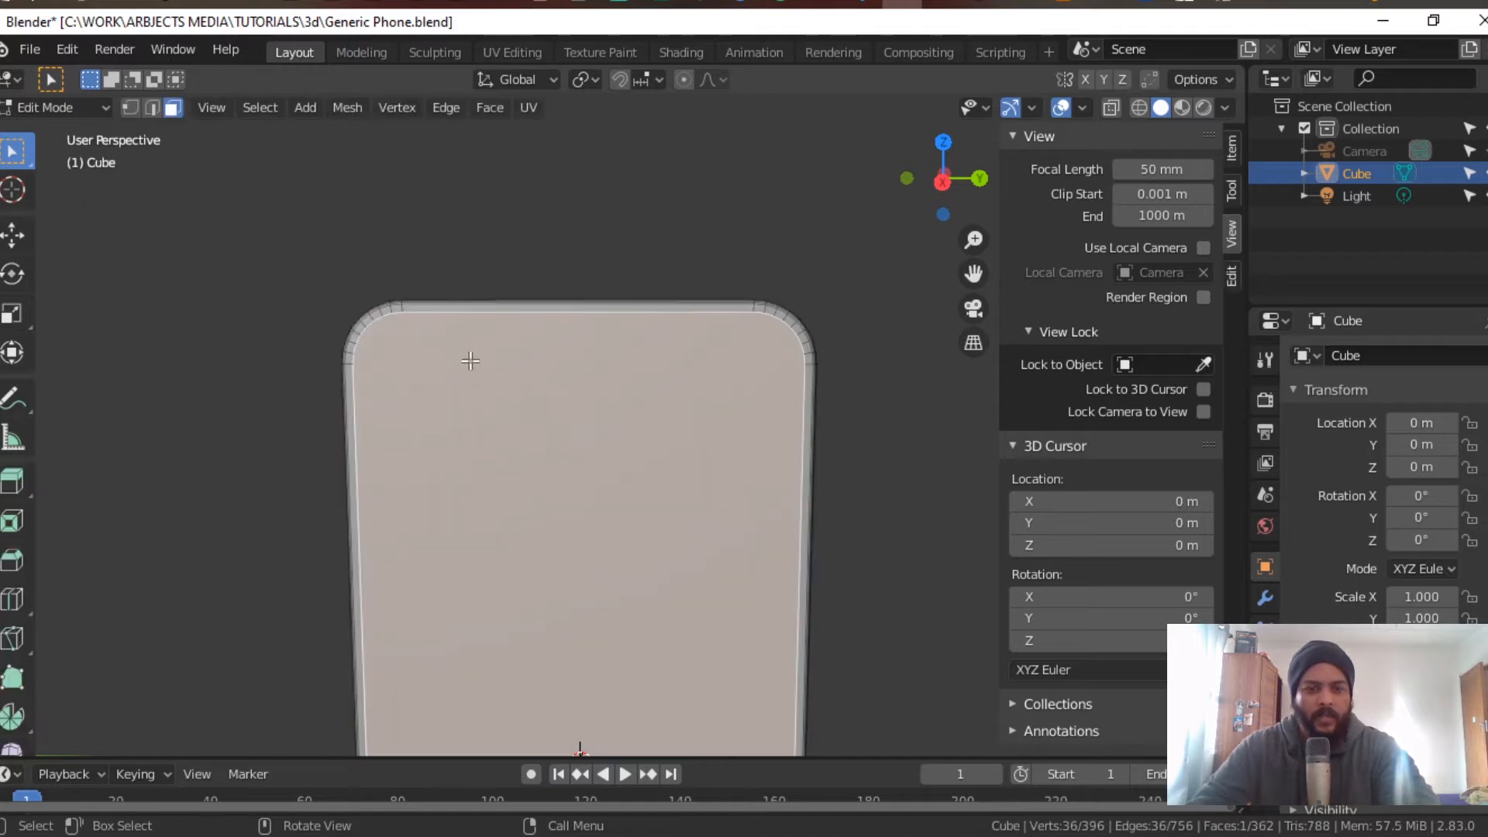
# Step: Deselect the whole mesh and switch to edge selection
pyautogui.moveTo(468, 356); pyautogui.dragTo(377, 432, button='middle')
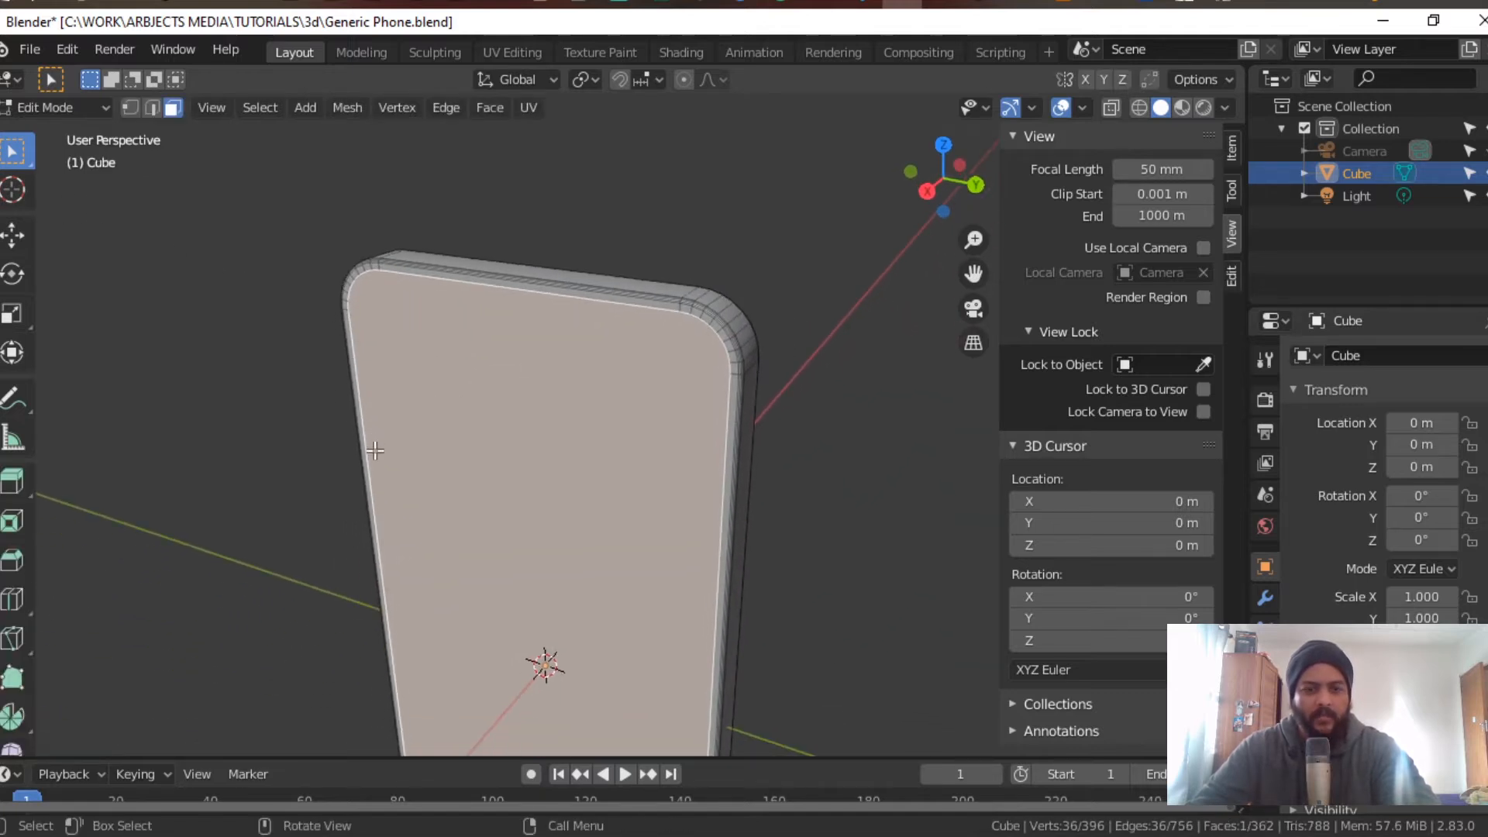
pyautogui.hotkey('alt', 'a')
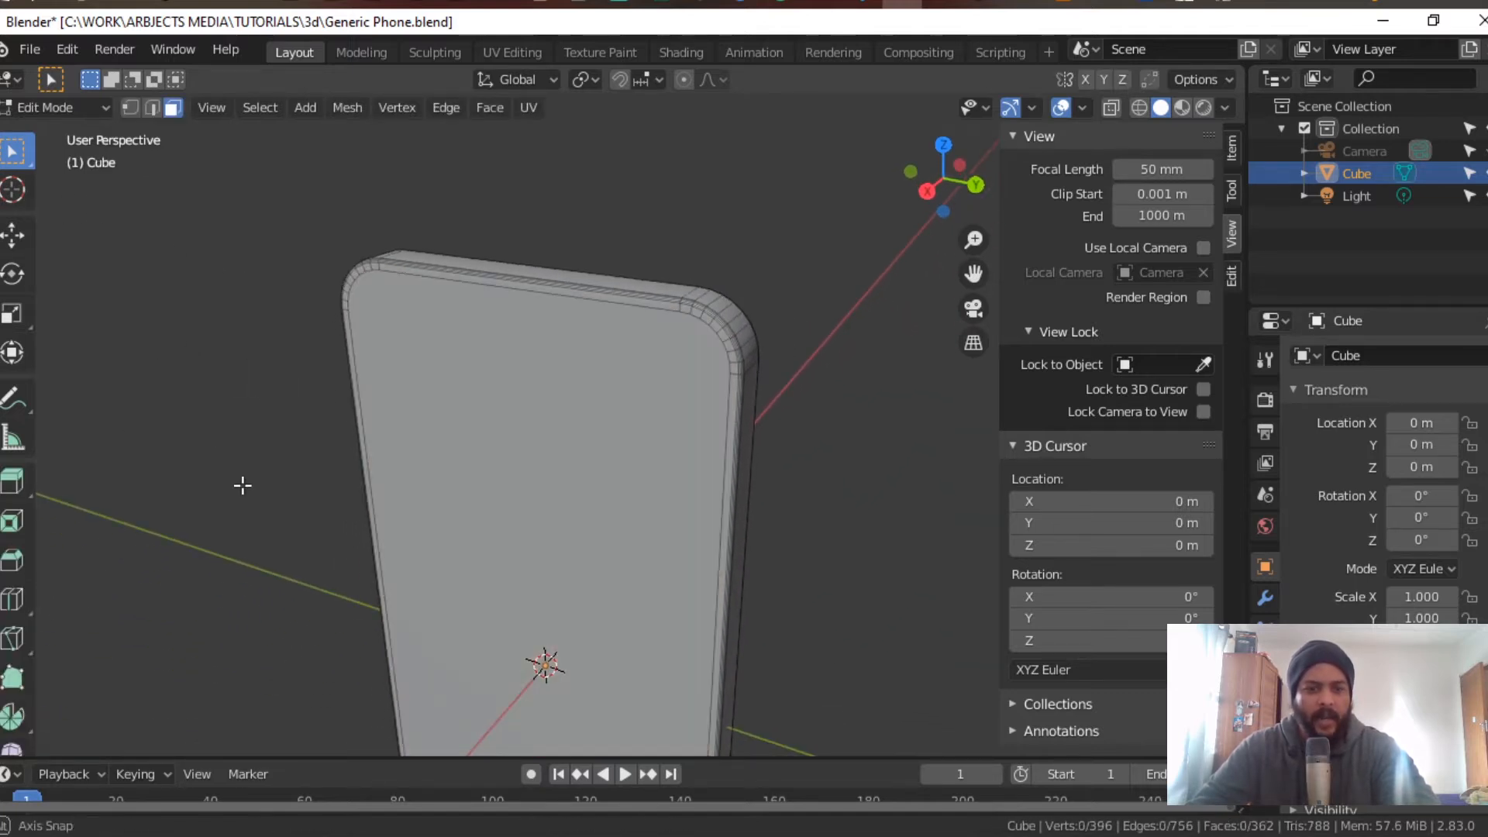
pyautogui.moveTo(243, 485); pyautogui.dragTo(279, 462, button='middle')
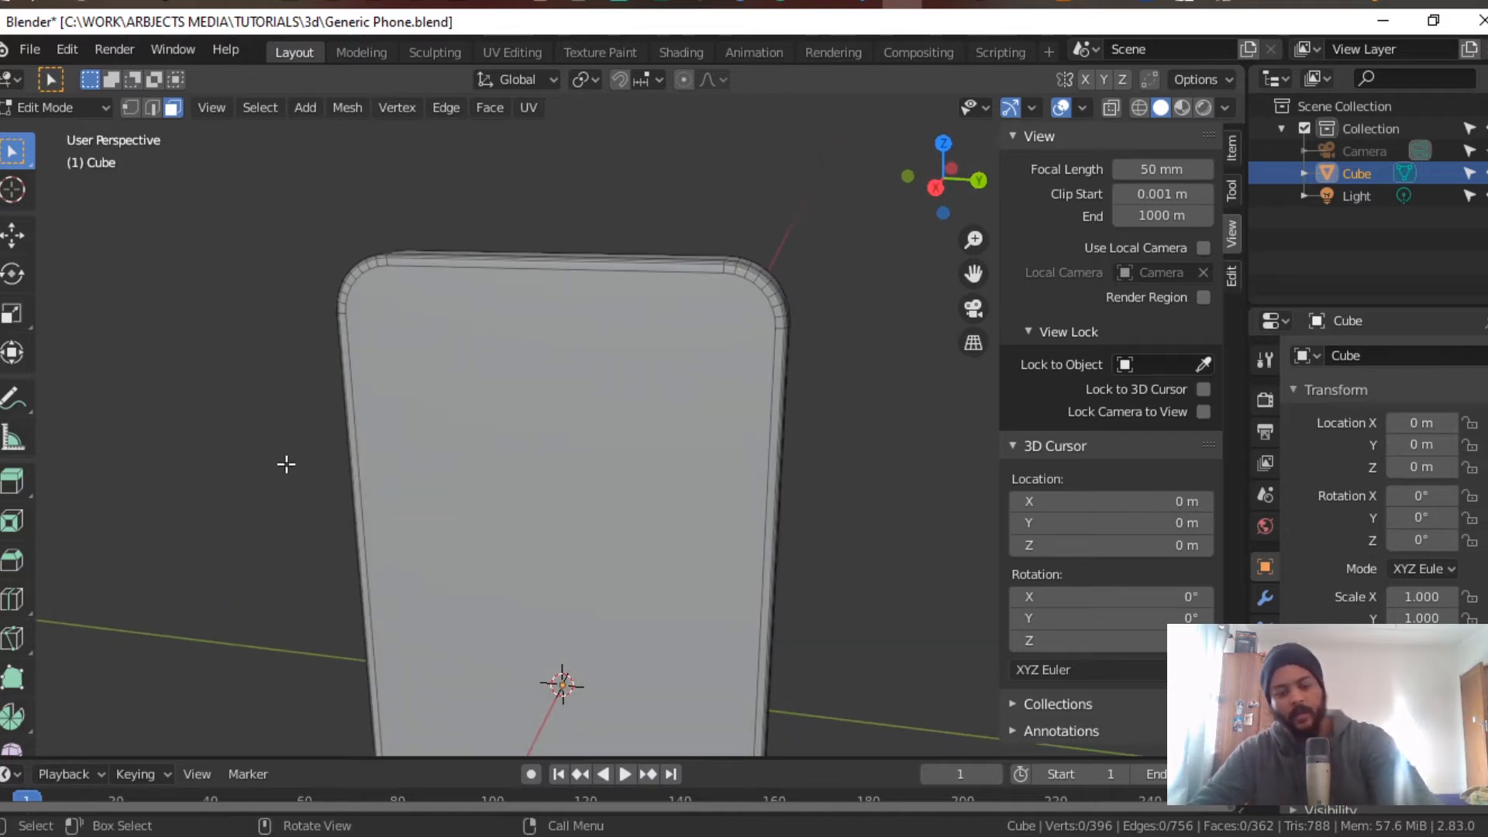
pyautogui.press('2')
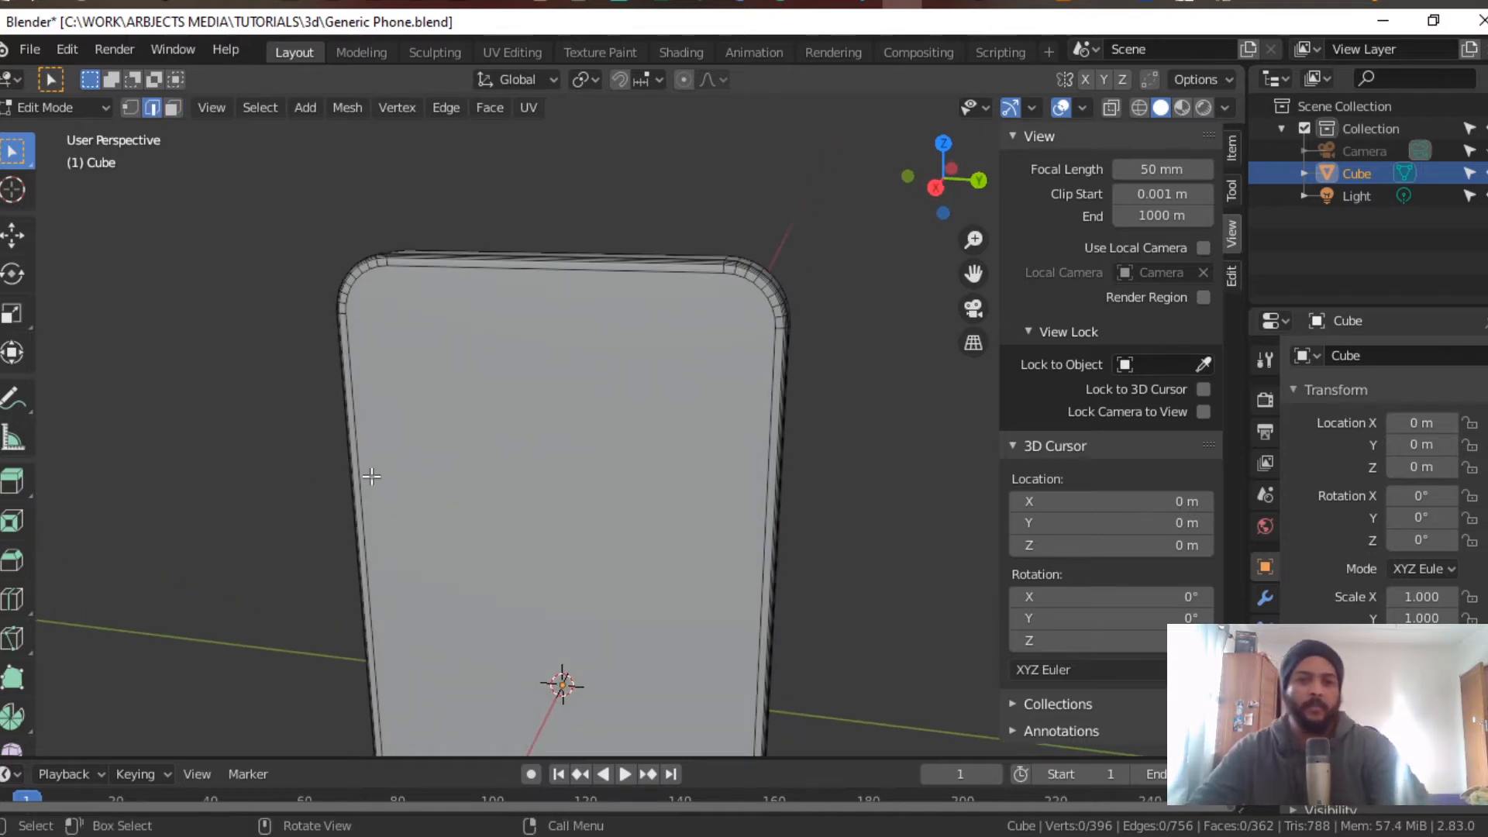
# Step: Add a Subdivision Surface modifier to the slab
pyautogui.moveTo(286, 463); pyautogui.dragTo(306, 535, button='middle')
pyautogui.scroll(-5, 695, 377)
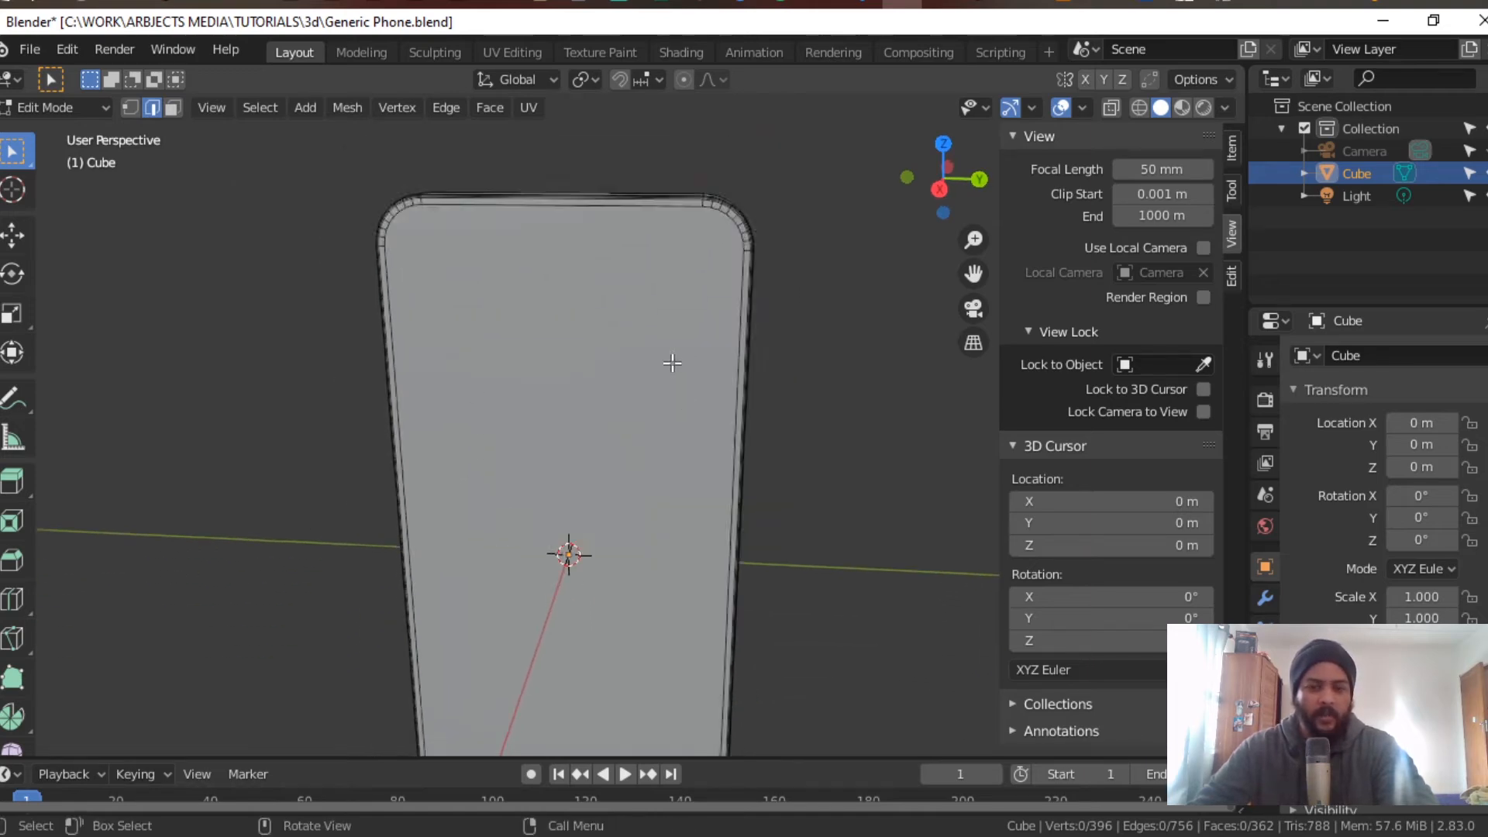
pyautogui.scroll(1, 666, 397)
pyautogui.scroll(1, 666, 397)
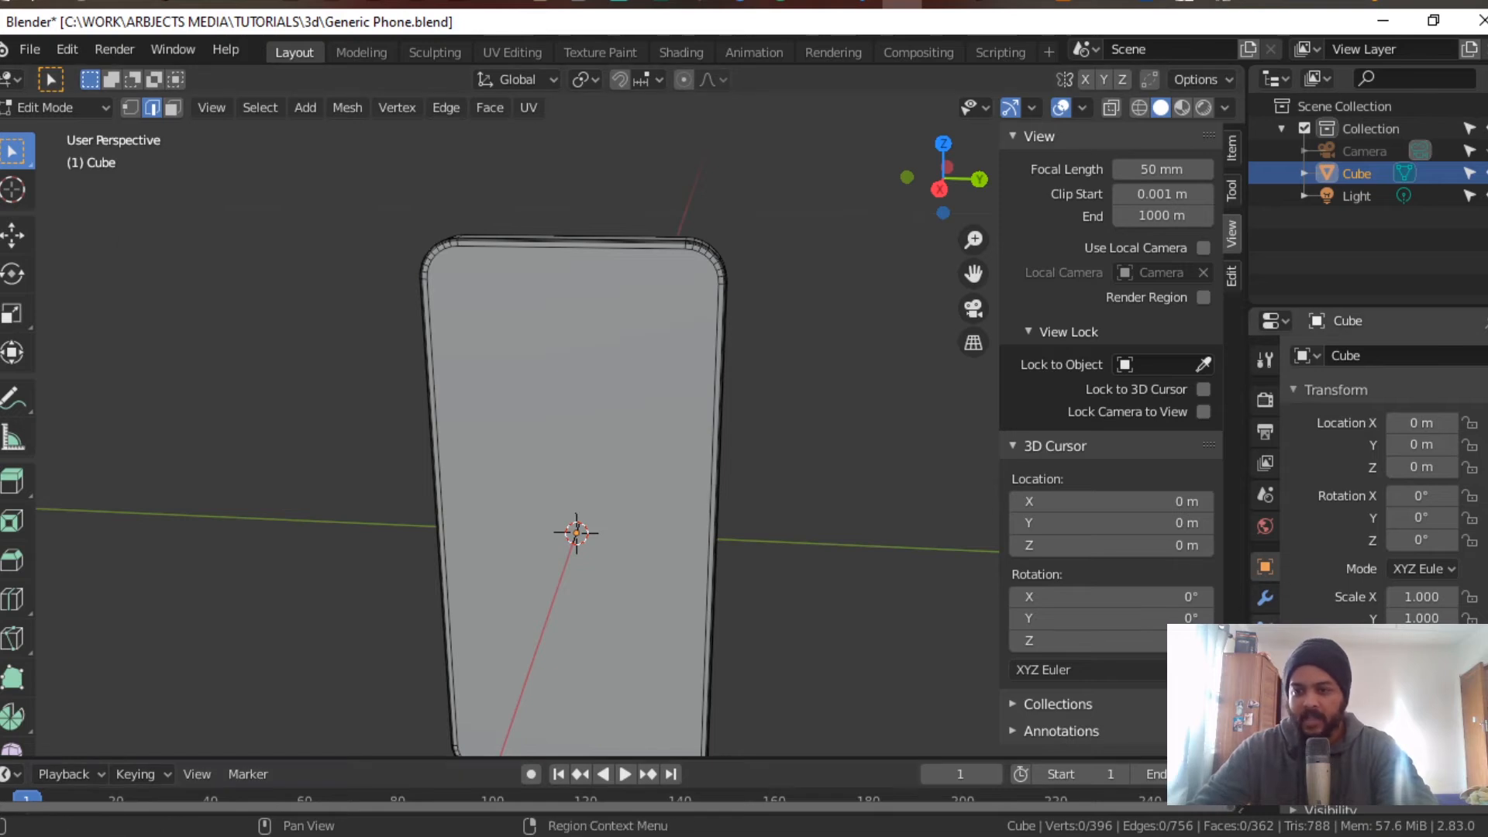
pyautogui.click(1263, 595)
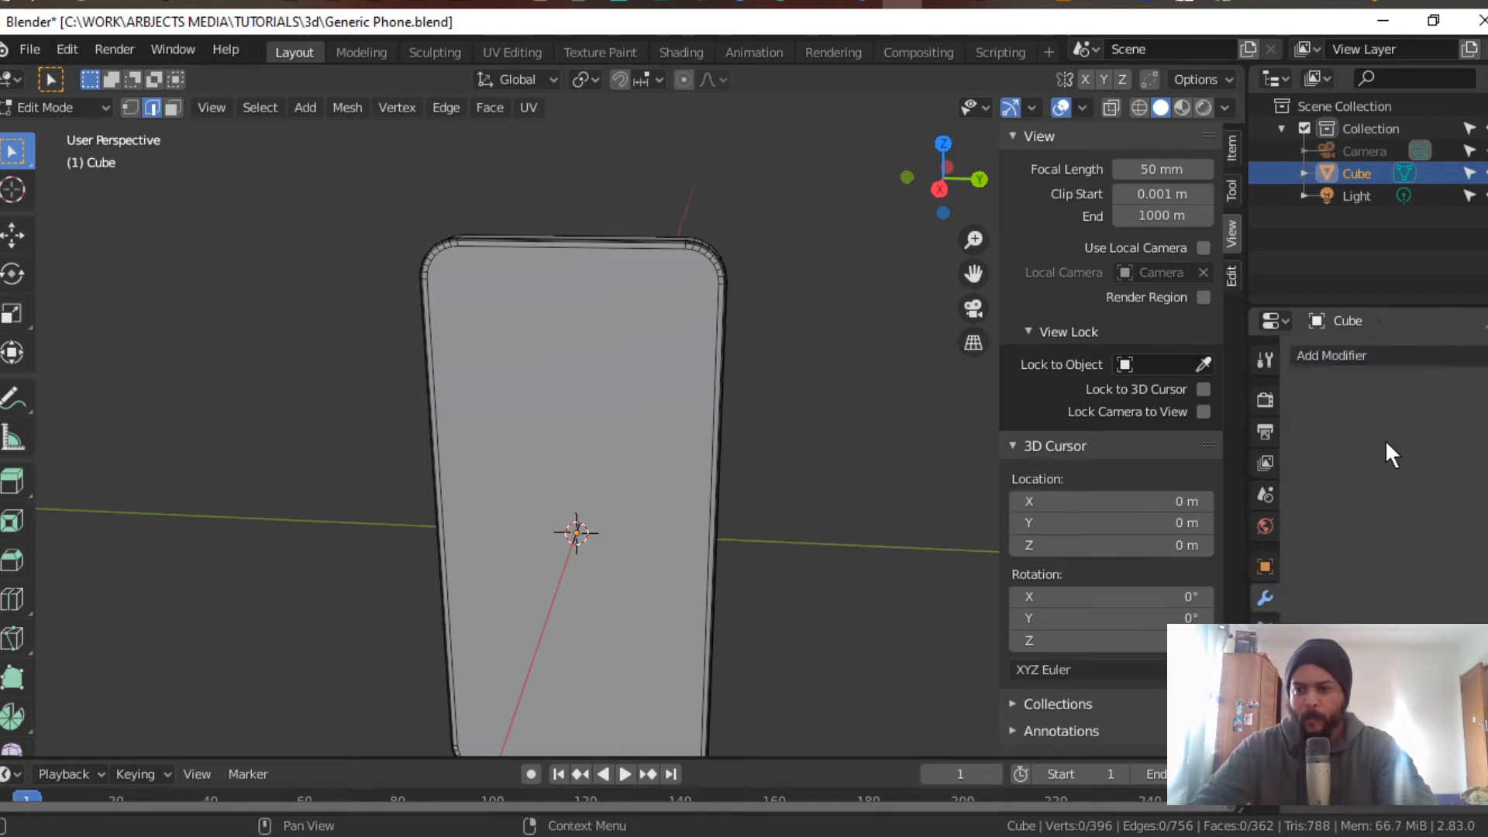
pyautogui.click(1376, 353)
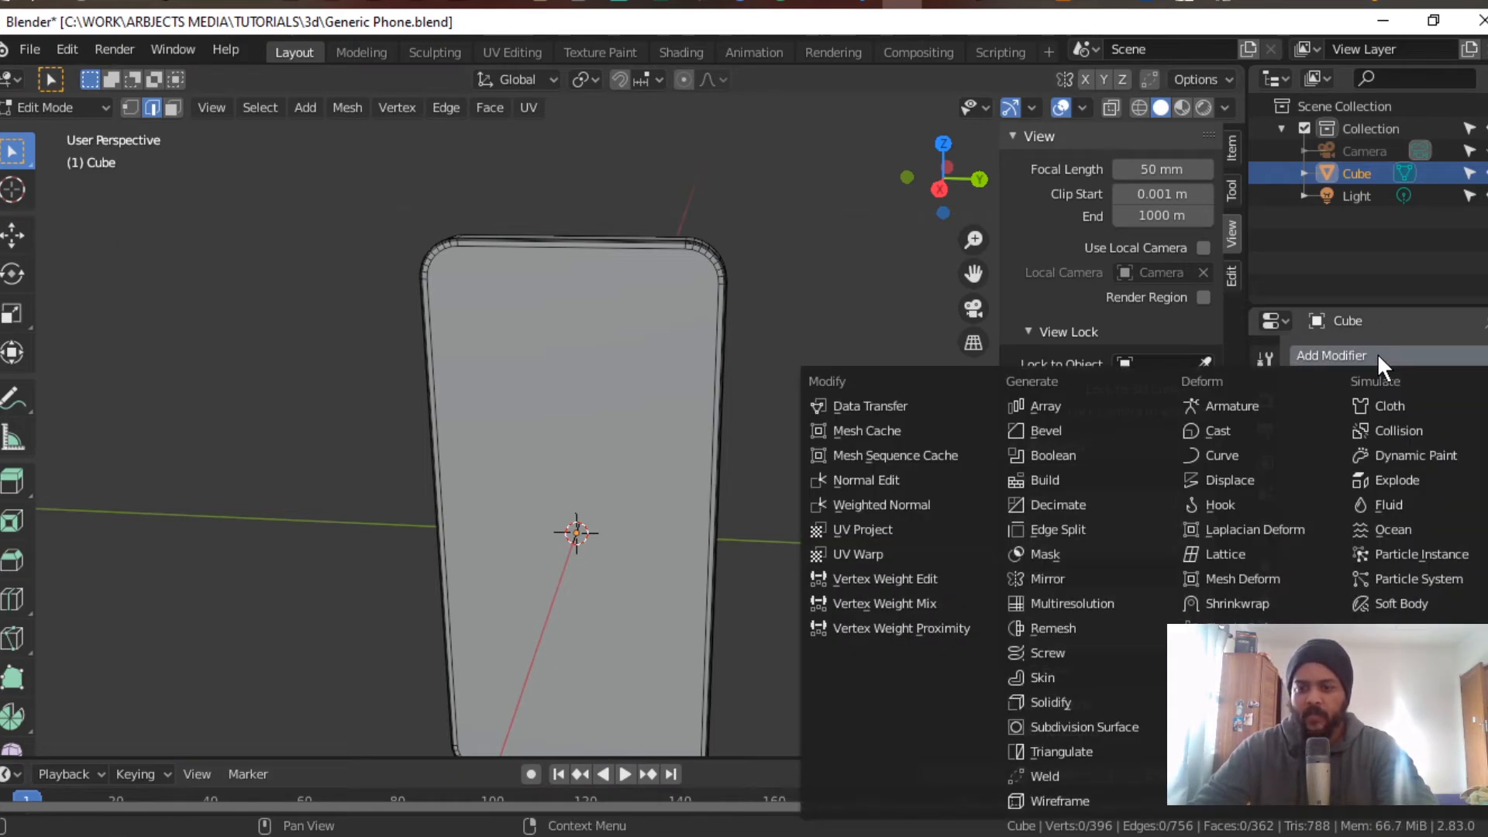
pyautogui.click(1084, 726)
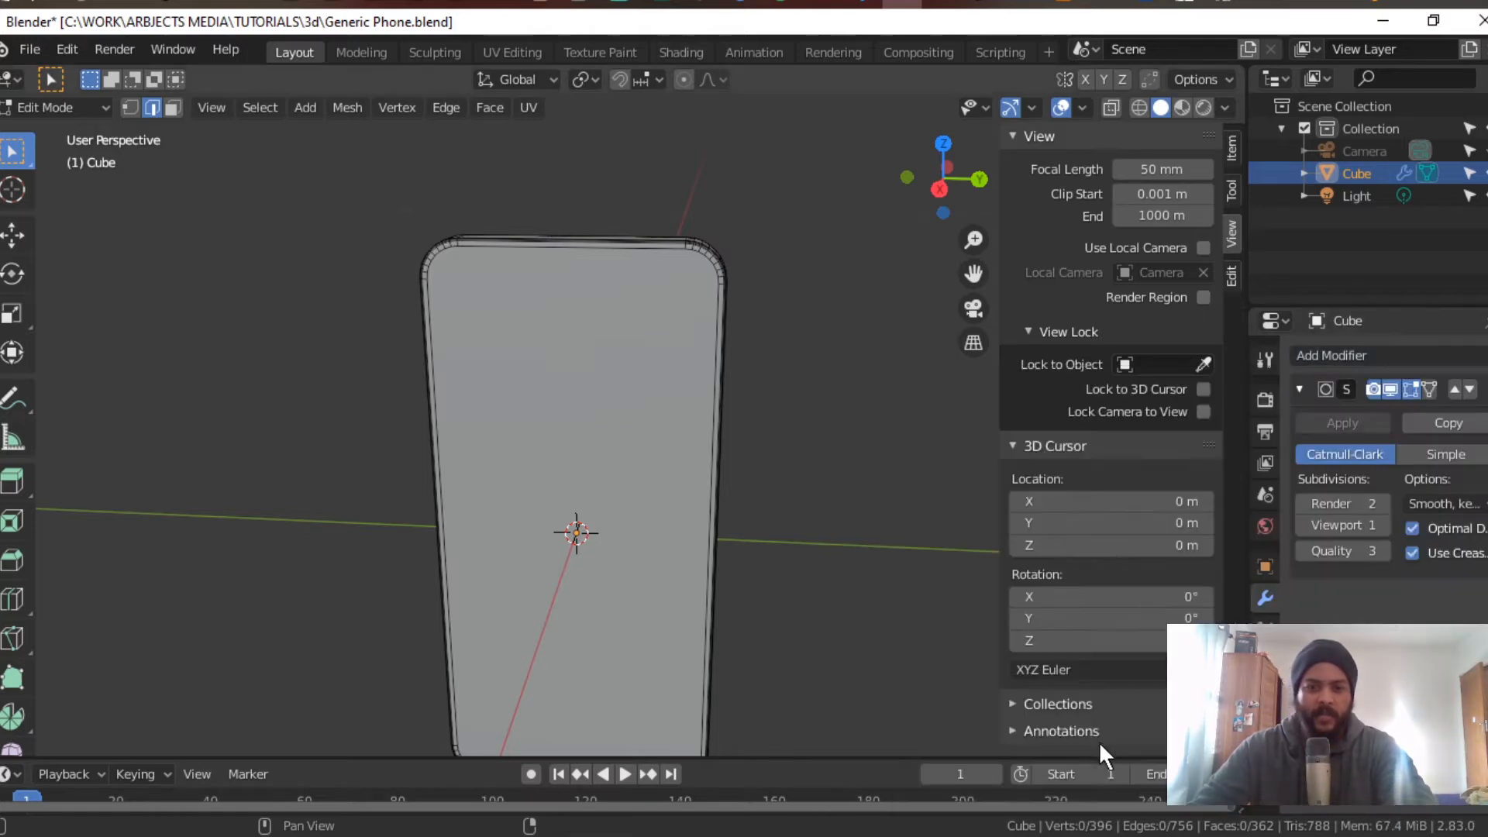
pyautogui.moveTo(906, 609)
pyautogui.mouseDown(button='middle')
pyautogui.moveTo(883, 585)
pyautogui.moveTo(667, 635)
pyautogui.moveTo(589, 627)
pyautogui.moveTo(574, 591)
pyautogui.moveTo(521, 581)
pyautogui.moveTo(585, 597)
pyautogui.moveTo(818, 593)
pyautogui.moveTo(890, 617)
pyautogui.moveTo(926, 602)
pyautogui.moveTo(897, 614)
pyautogui.mouseUp(button='middle')
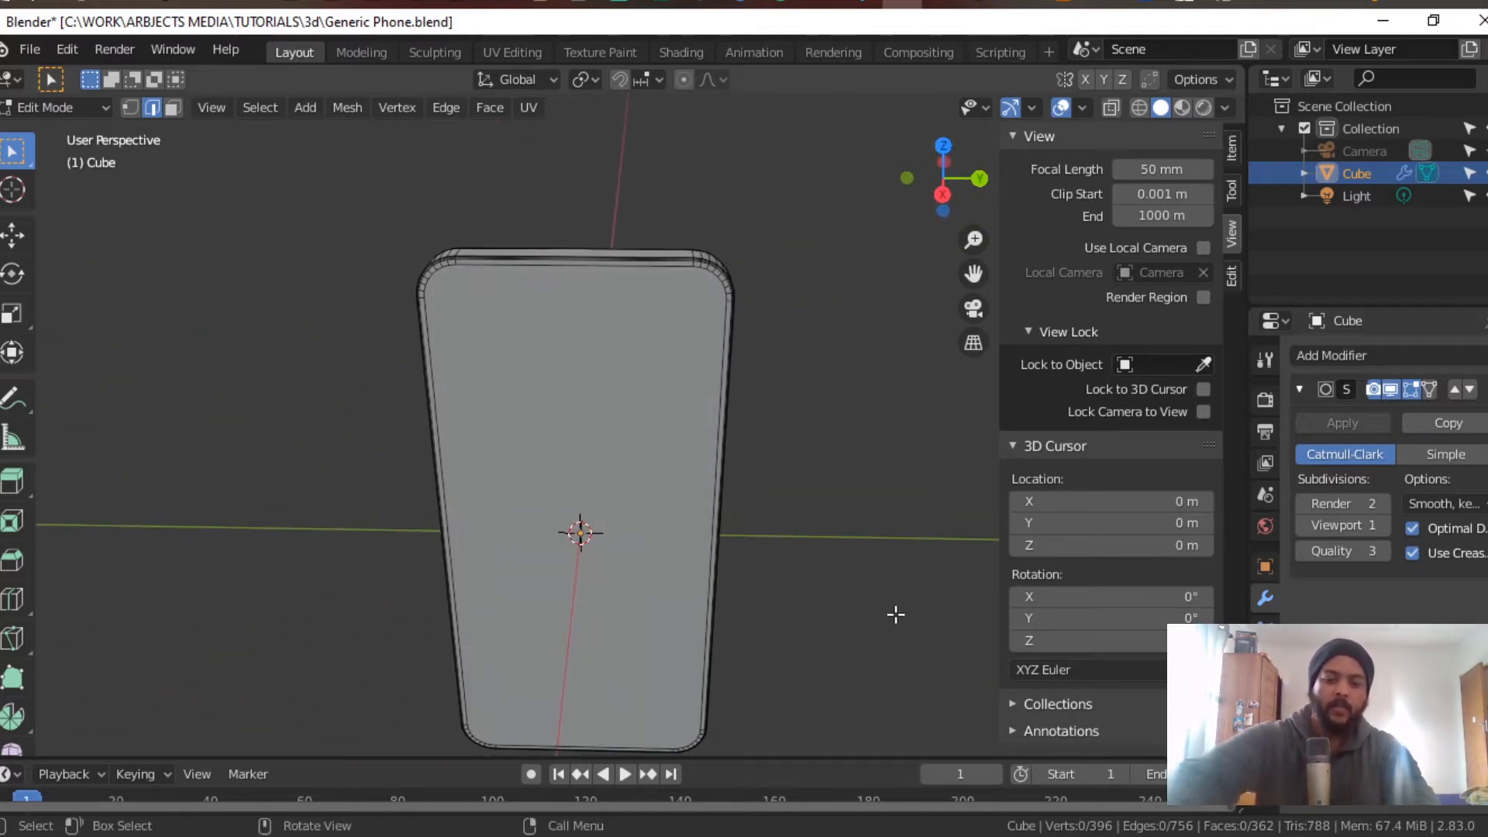
# Step: Render the slab from the camera, inspect its outline in the rendered image, and close the render window
pyautogui.press('F12')
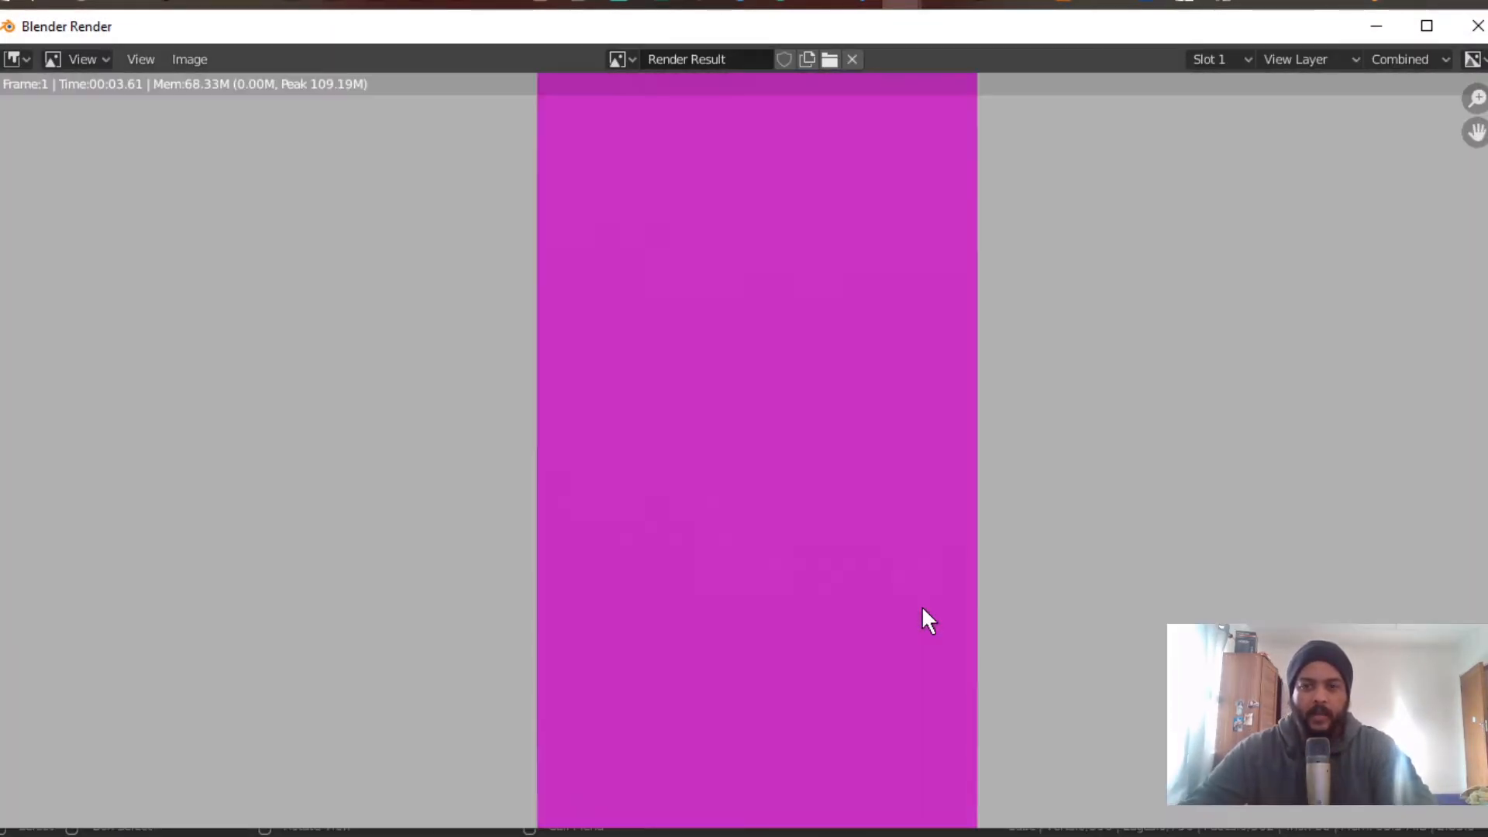
pyautogui.scroll(-2, 905, 588)
pyautogui.scroll(2, 969, 465)
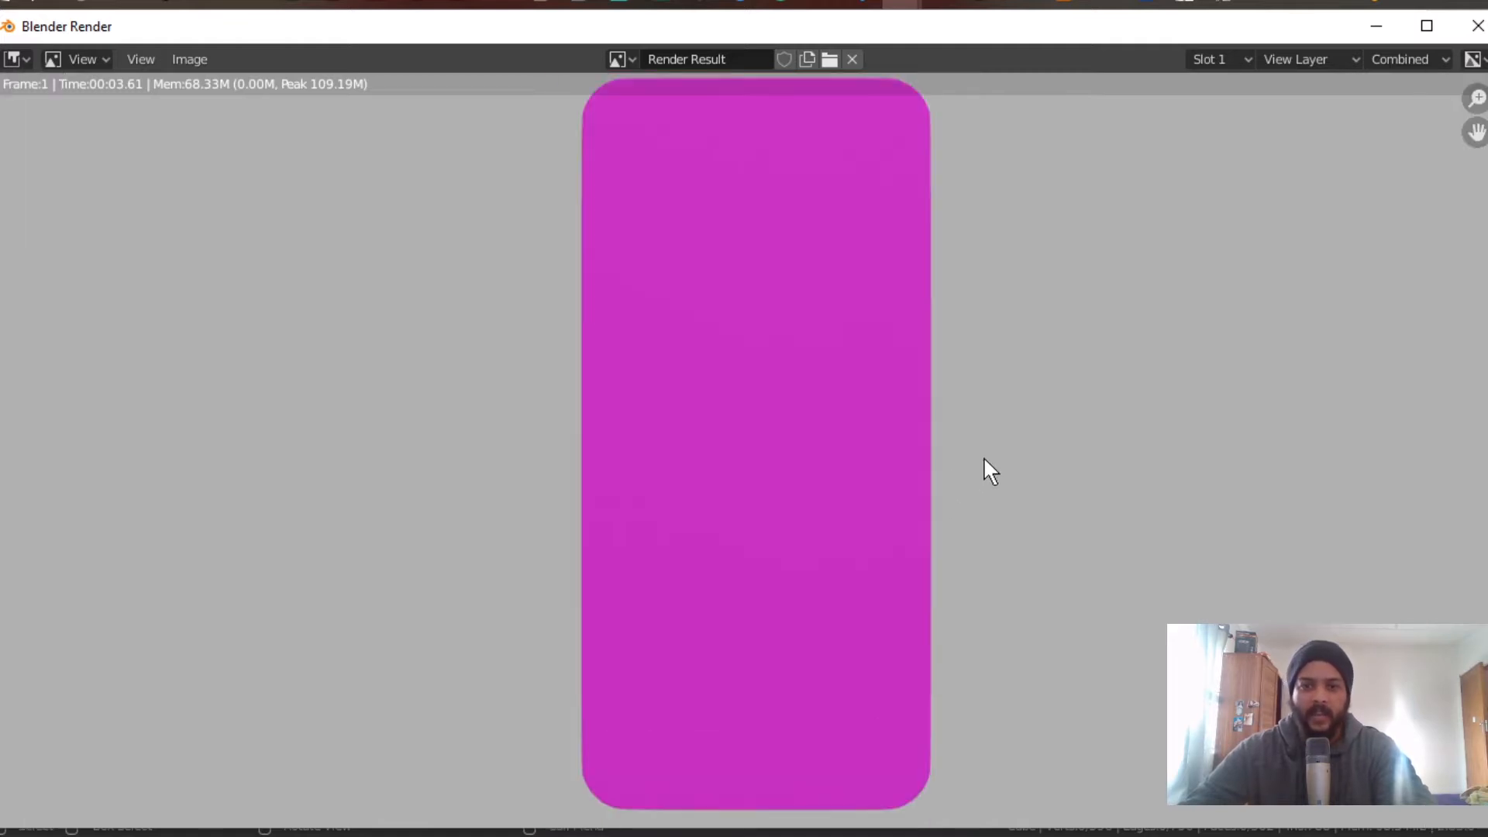
pyautogui.scroll(-2, 1007, 442)
pyautogui.moveTo(1073, 392)
pyautogui.mouseDown(button='middle')
pyautogui.moveTo(1009, 408)
pyautogui.moveTo(1070, 365)
pyautogui.mouseUp(button='middle')
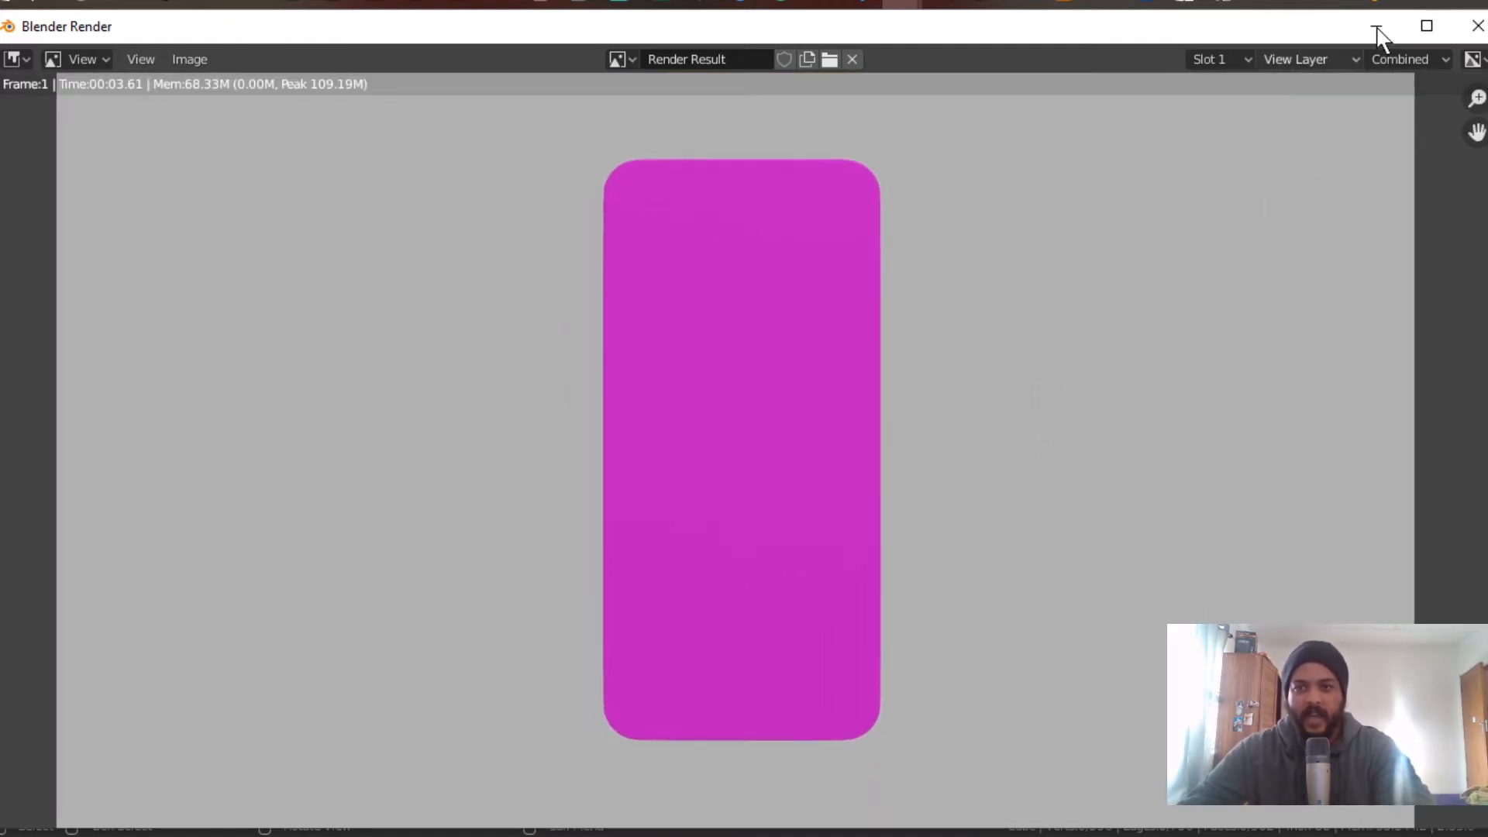
pyautogui.click(1476, 25)
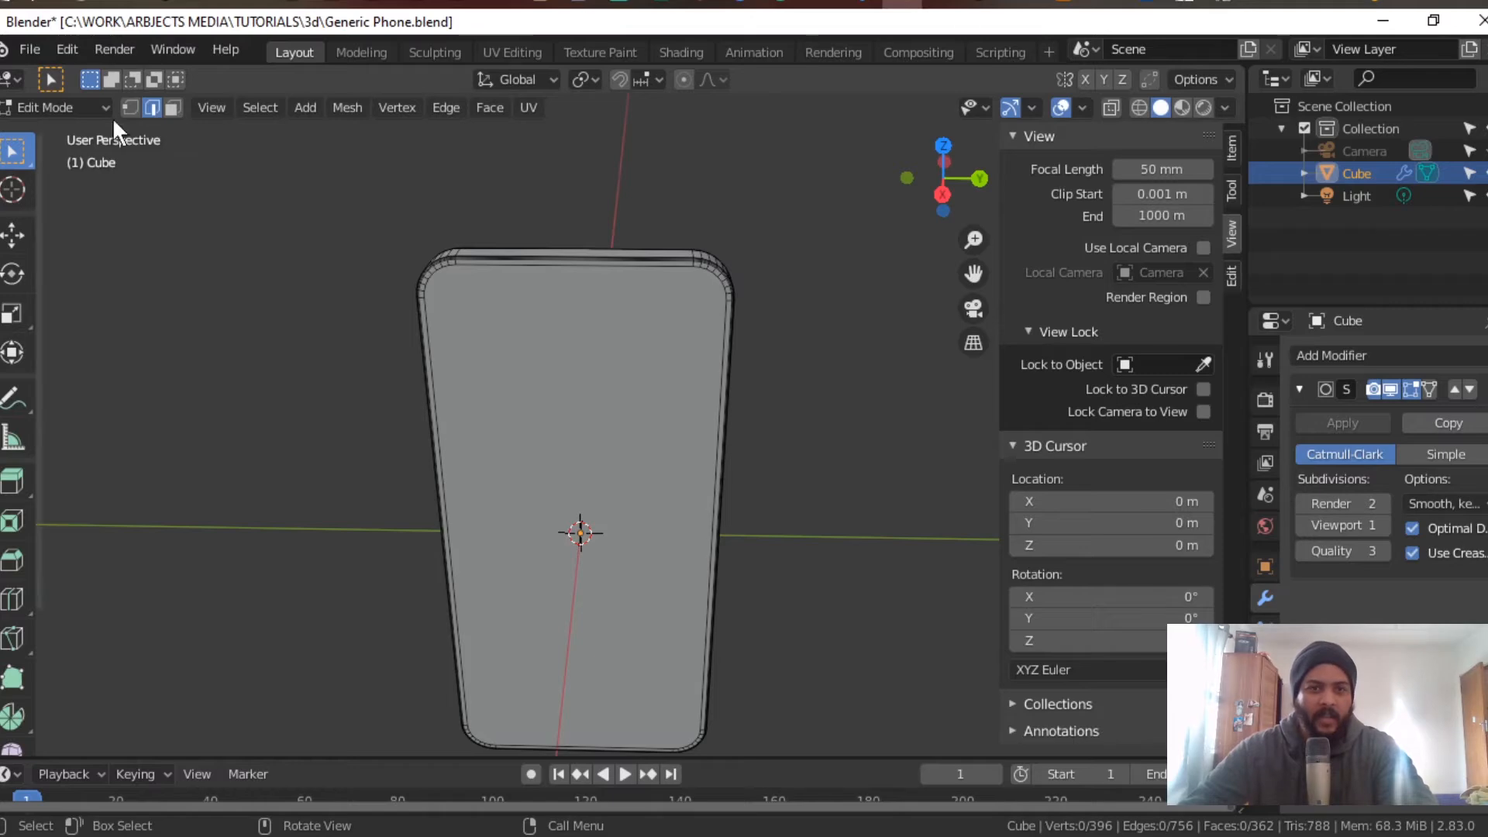
# Step: Open the Shading workspace and darken the phone material's base colour from white to a neutral grey
pyautogui.click(679, 53)
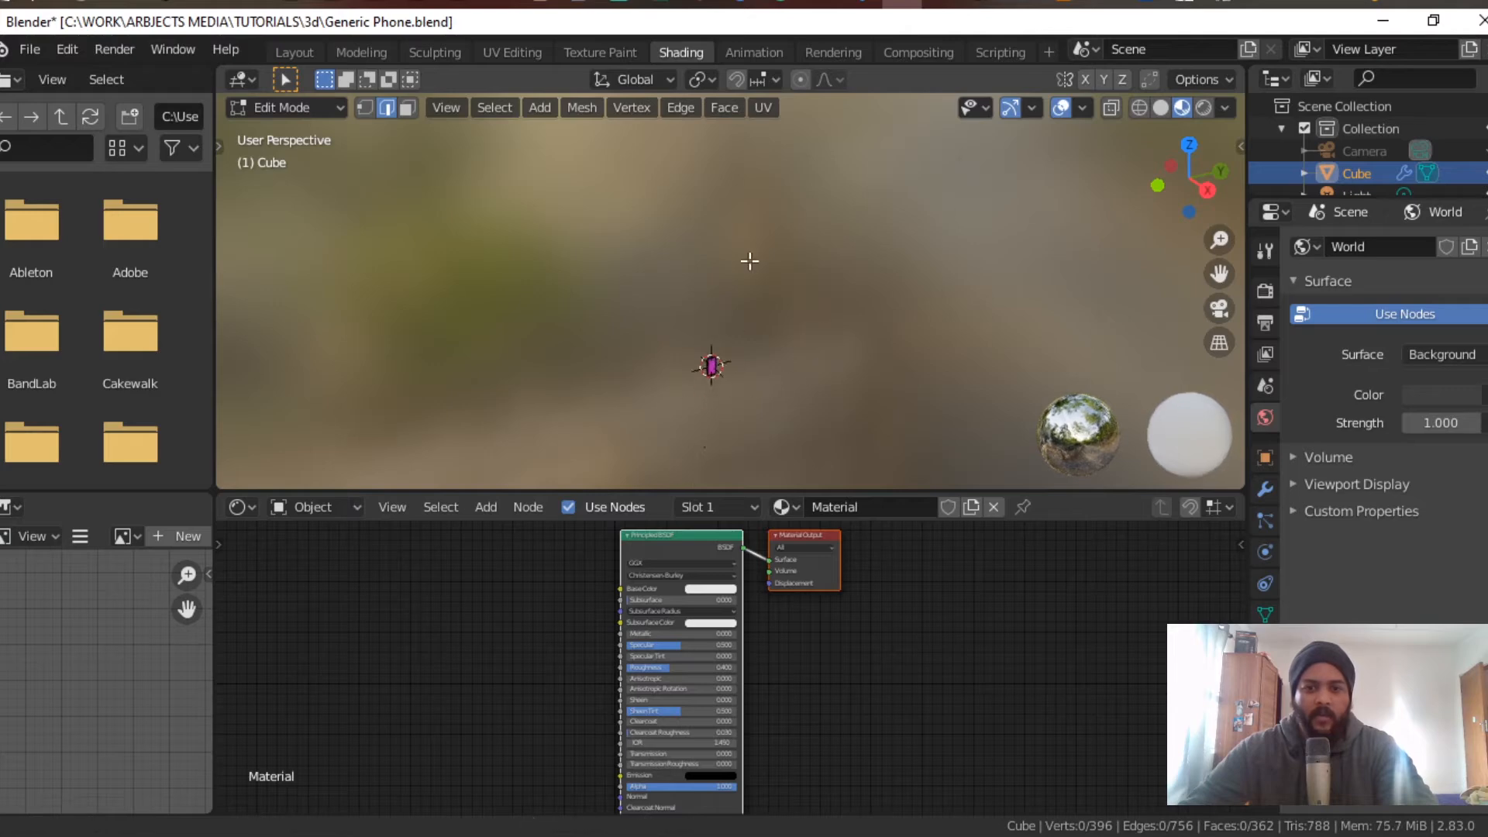
pyautogui.scroll(7, 753, 245)
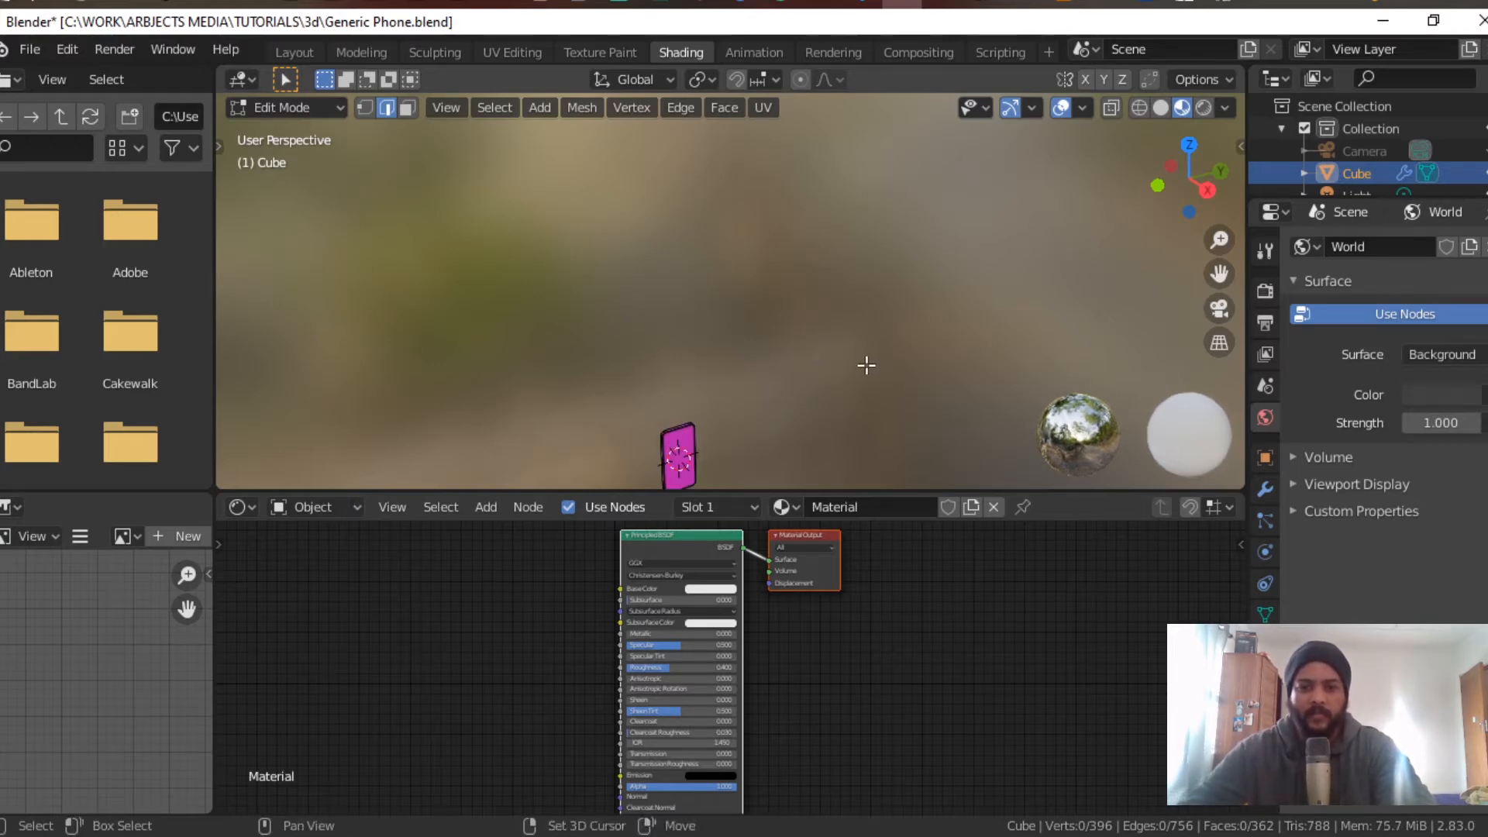
pyautogui.keyDown('shift'); pyautogui.moveTo(867, 365); pyautogui.dragTo(663, 317, button='middle'); pyautogui.keyUp('shift')
pyautogui.scroll(6, 855, 295)
pyautogui.scroll(-5, 944, 375)
pyautogui.scroll(5, 731, 368)
pyautogui.keyDown('shift'); pyautogui.moveTo(730, 369); pyautogui.dragTo(759, 360, button='middle'); pyautogui.keyUp('shift')
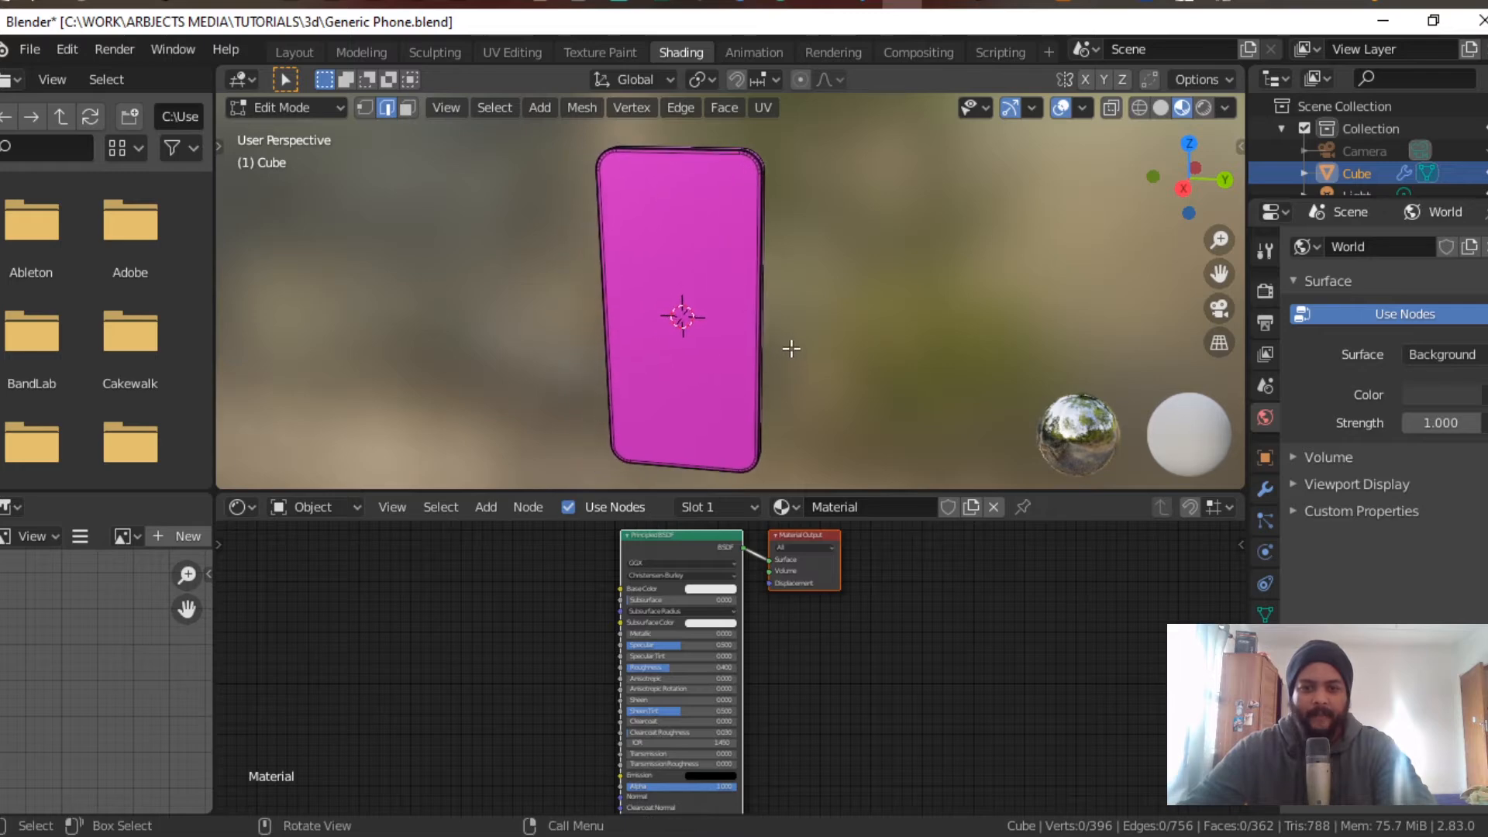
pyautogui.click(714, 587)
pyautogui.moveTo(740, 463)
pyautogui.mouseDown()
pyautogui.moveTo(713, 514)
pyautogui.moveTo(765, 484)
pyautogui.moveTo(721, 454)
pyautogui.moveTo(727, 479)
pyautogui.moveTo(773, 469)
pyautogui.moveTo(773, 511)
pyautogui.moveTo(773, 444)
pyautogui.moveTo(773, 481)
pyautogui.mouseUp()
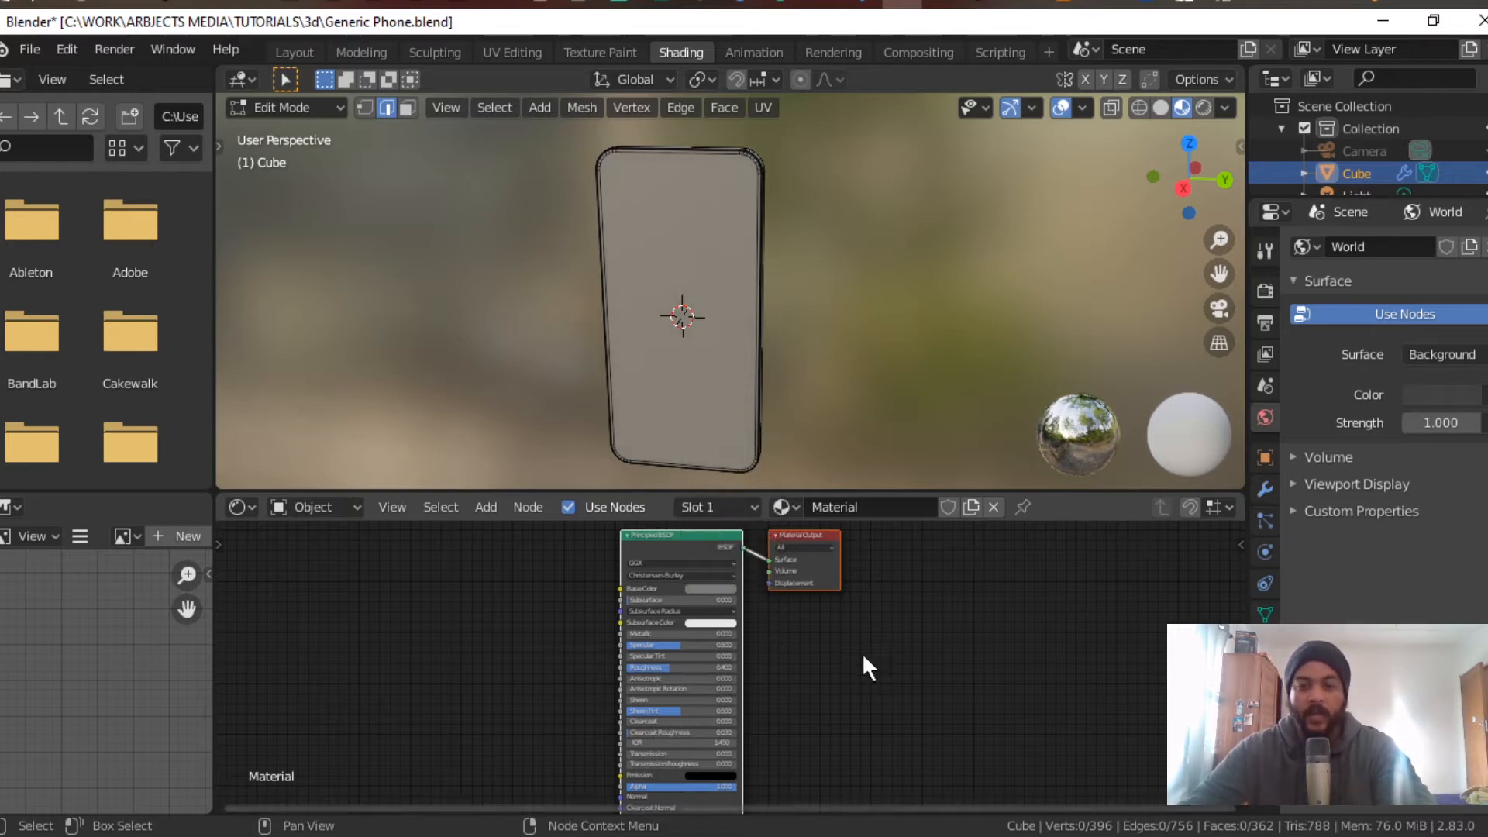
# Step: Return to the Layout workspace, render the phone to check its grey shading, and close the render window
pyautogui.click(309, 51)
pyautogui.moveTo(818, 307); pyautogui.dragTo(773, 379, button='middle')
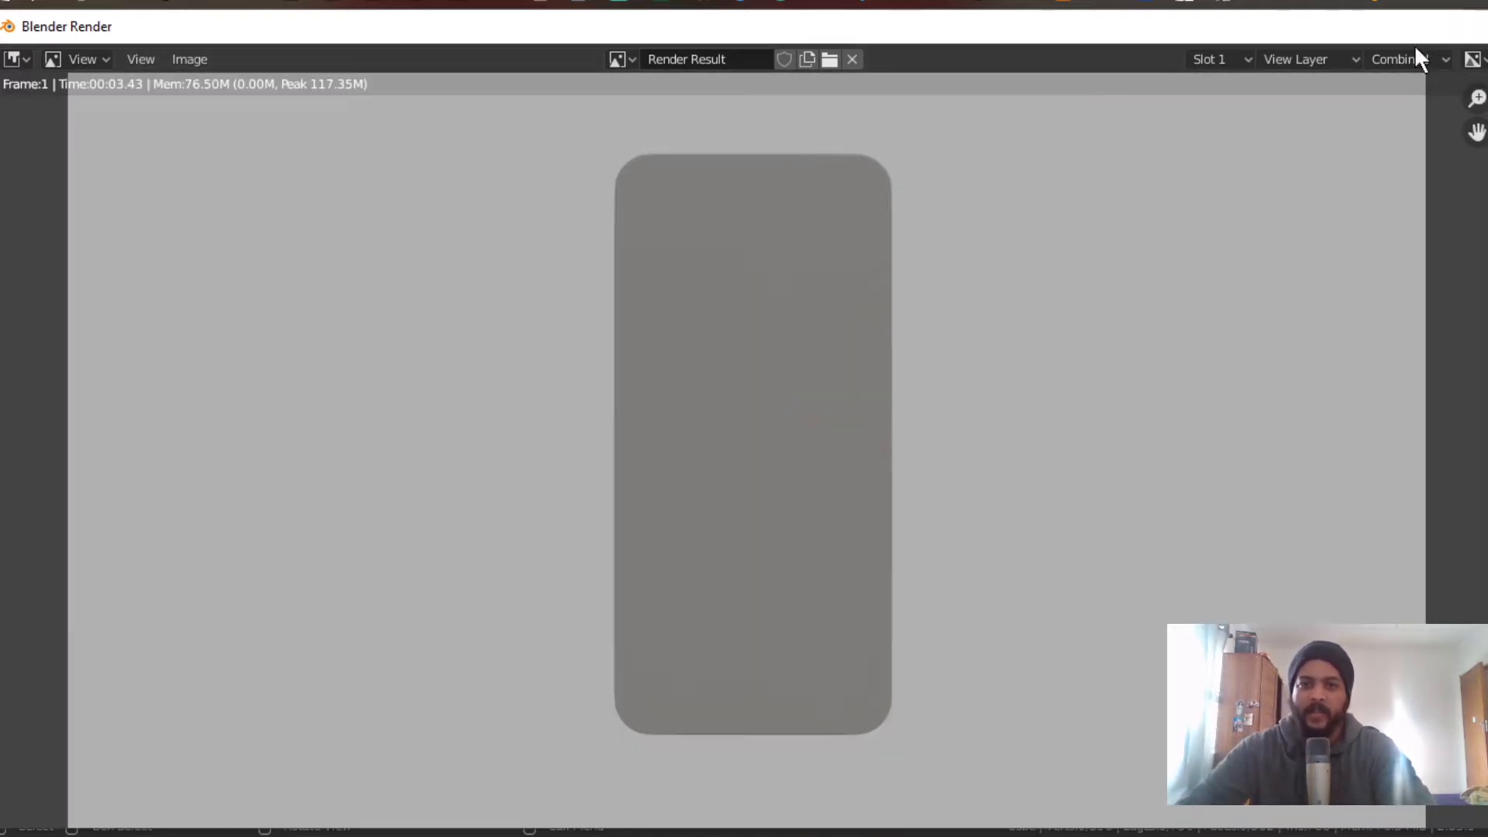
pyautogui.click(1476, 26)
pyautogui.moveTo(761, 470); pyautogui.dragTo(674, 485, button='middle')
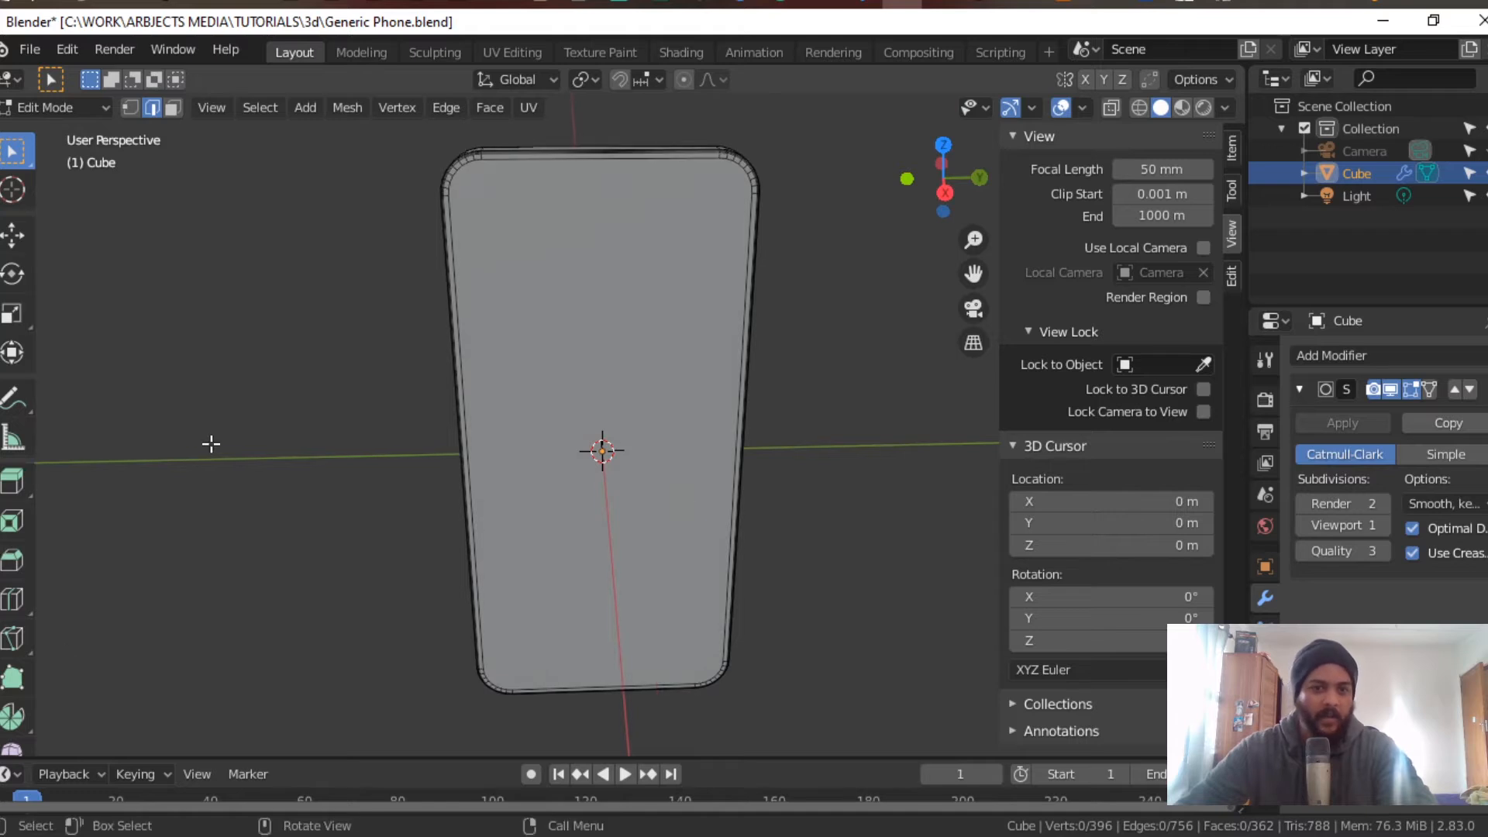
pyautogui.click(11, 523)
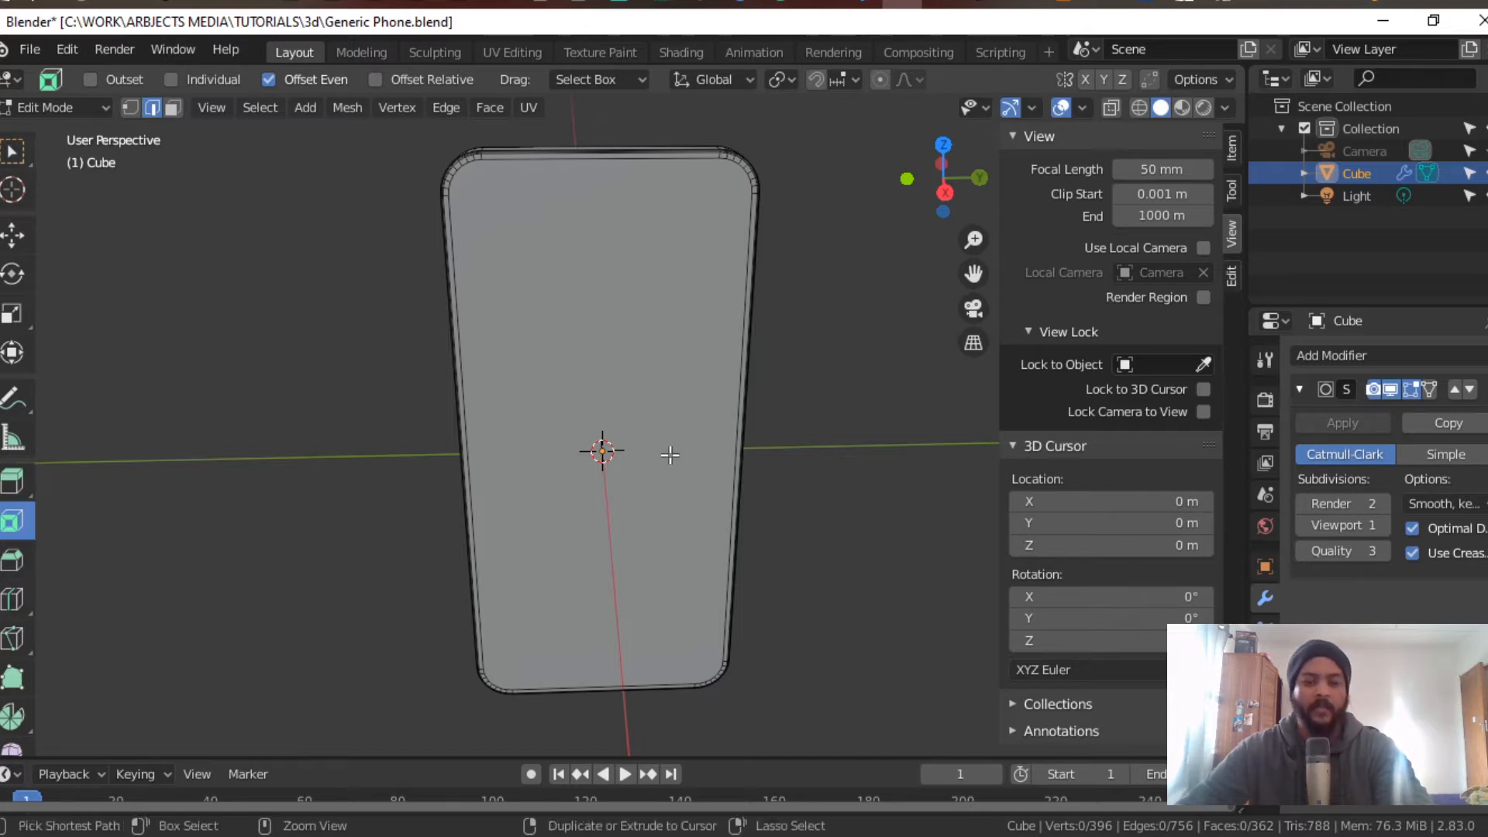
pyautogui.hotkey('ctrl', 'r')
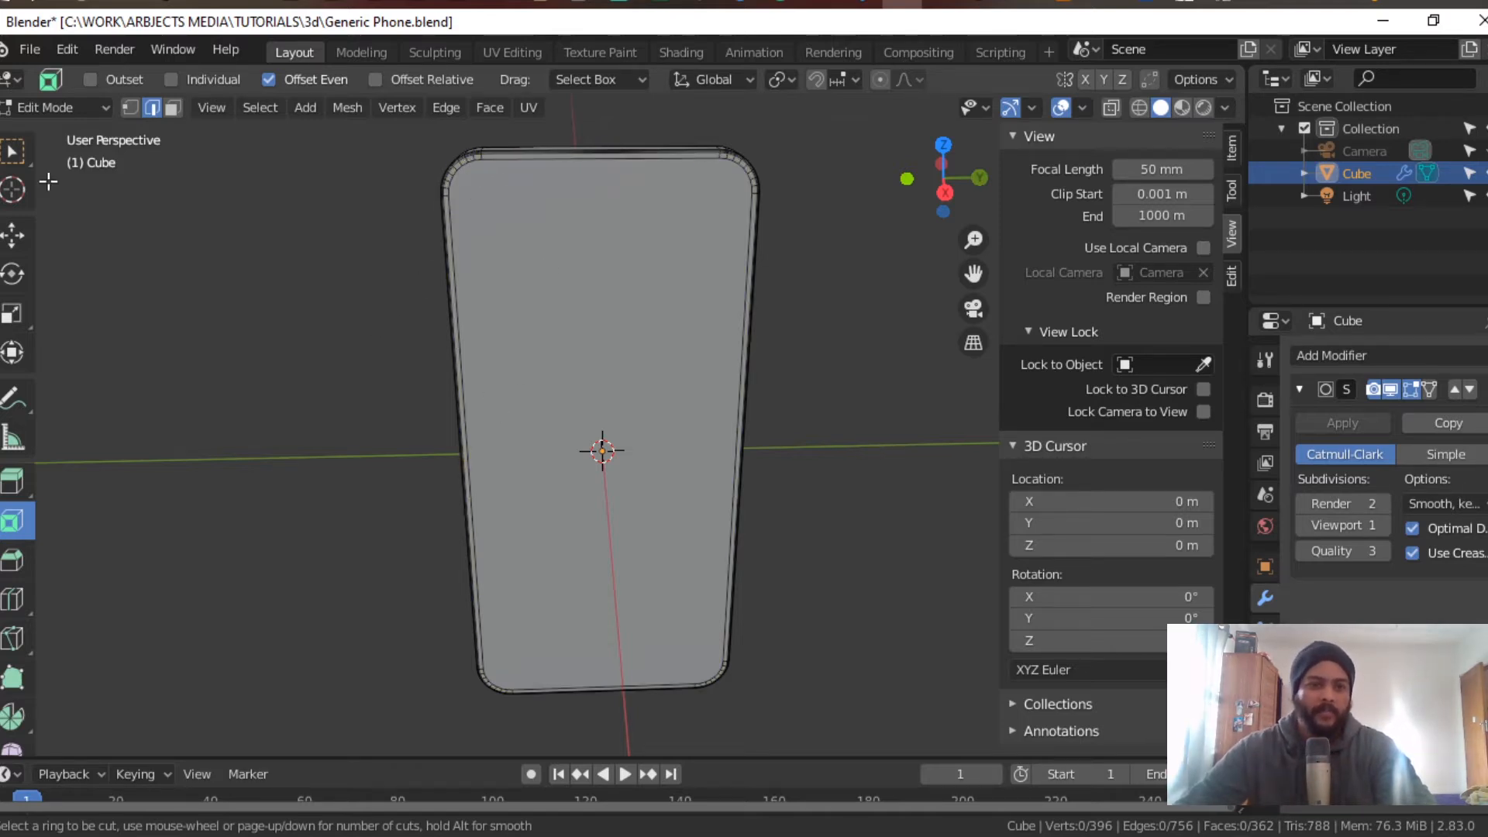
pyautogui.click(12, 151)
# Step: In vertex mode, connect the inner-border vertices beside the top-left and bottom-left corners with a lengthwise edge
pyautogui.keyDown('shift'); pyautogui.moveTo(366, 250); pyautogui.dragTo(377, 418, button='middle'); pyautogui.keyUp('shift')
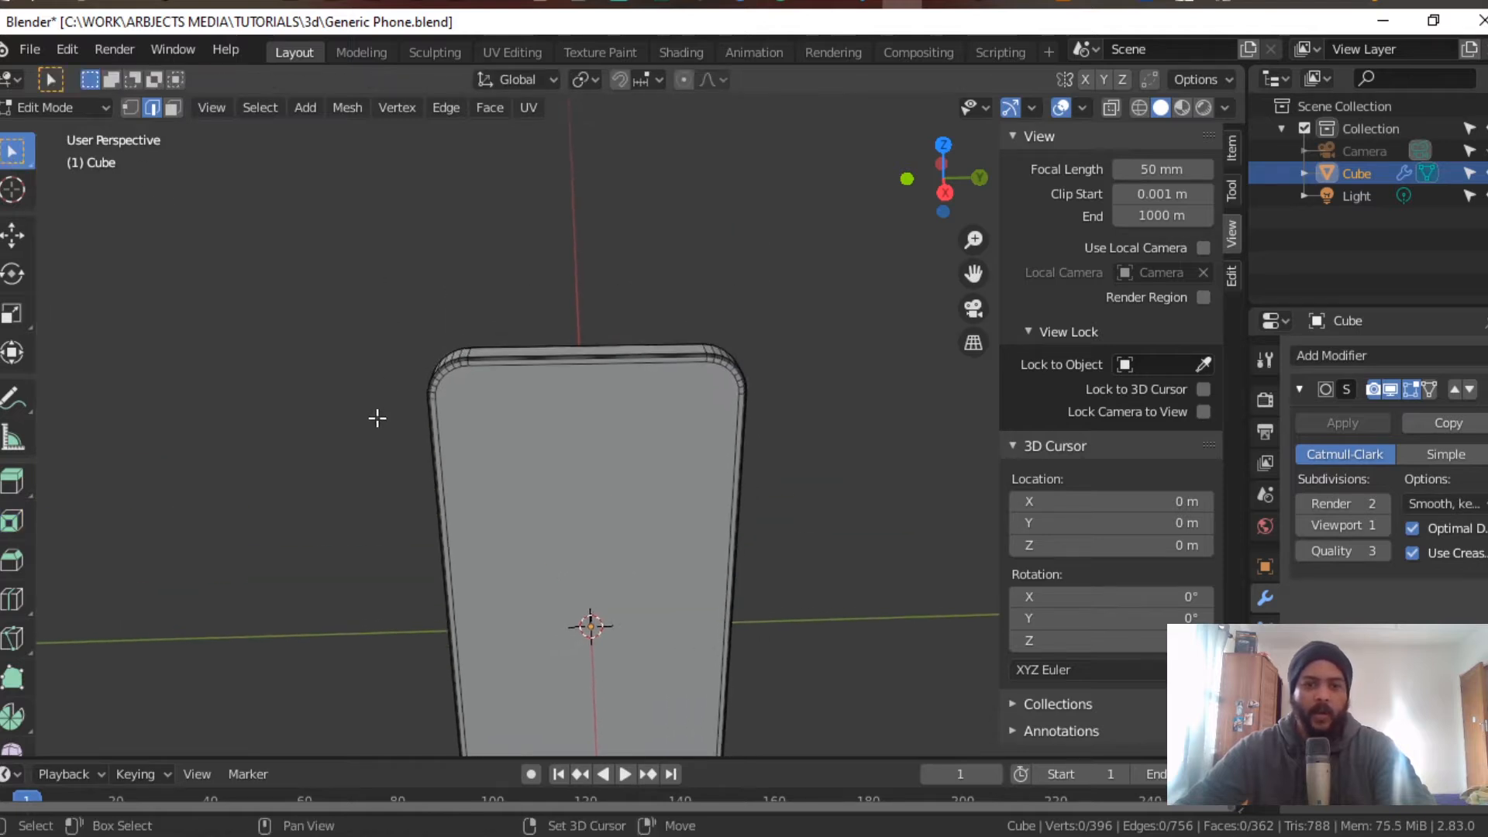
pyautogui.scroll(4, 368, 387)
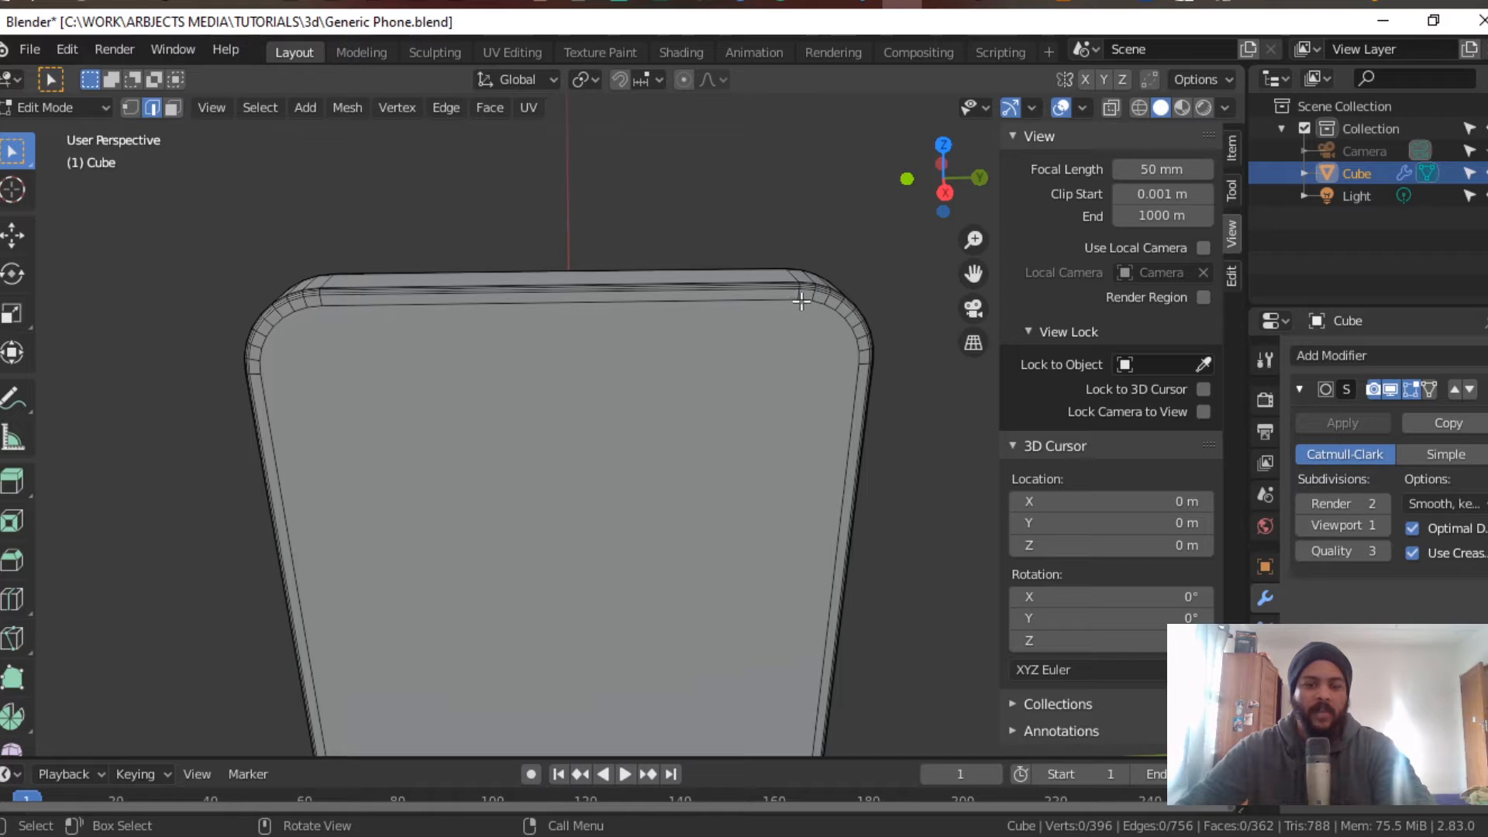
pyautogui.press('1')
pyautogui.click(323, 308)
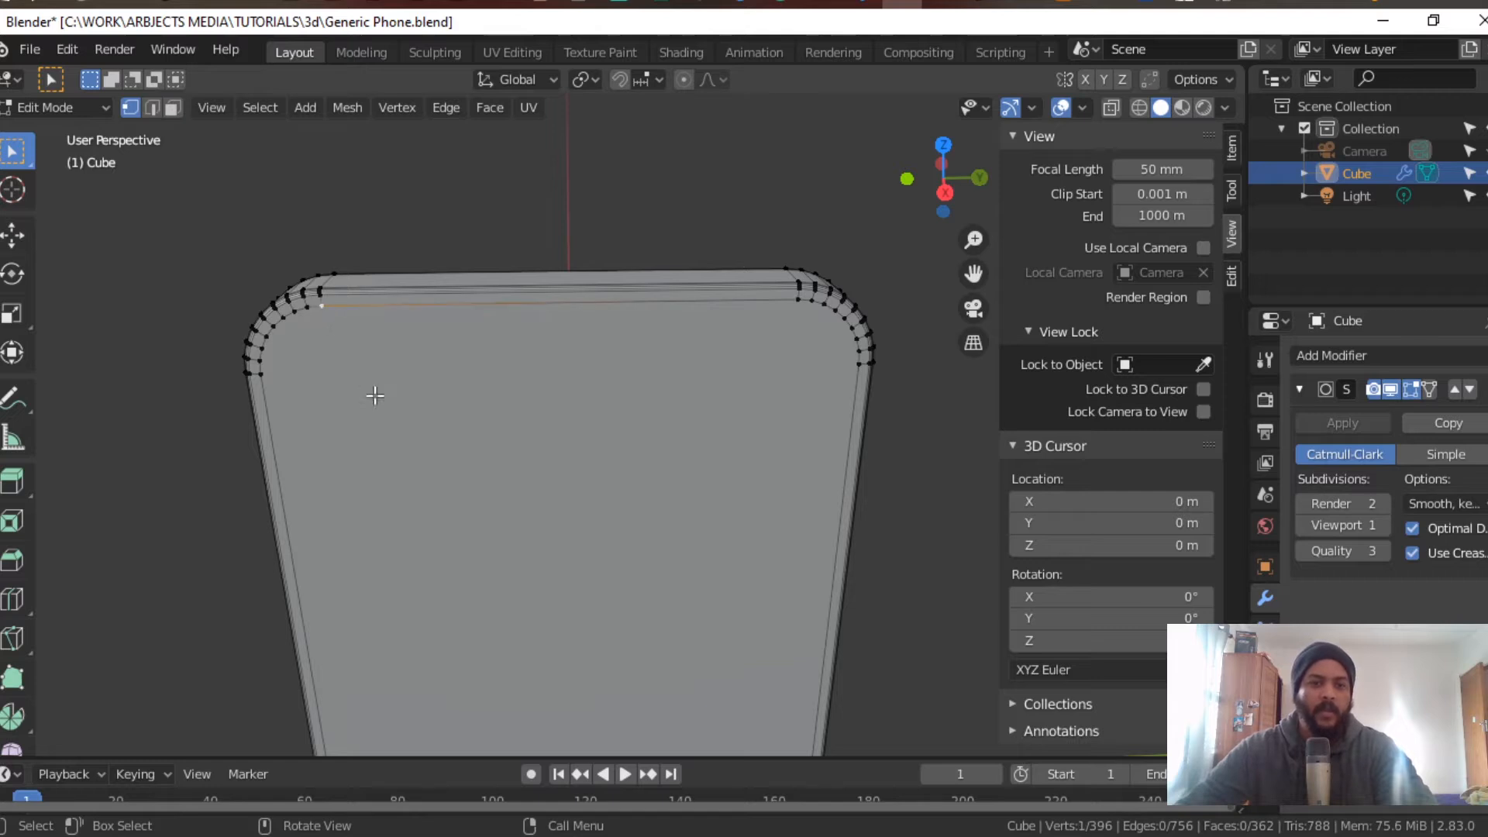
pyautogui.keyDown('shift'); pyautogui.moveTo(465, 505); pyautogui.dragTo(590, 167, button='middle'); pyautogui.keyUp('shift')
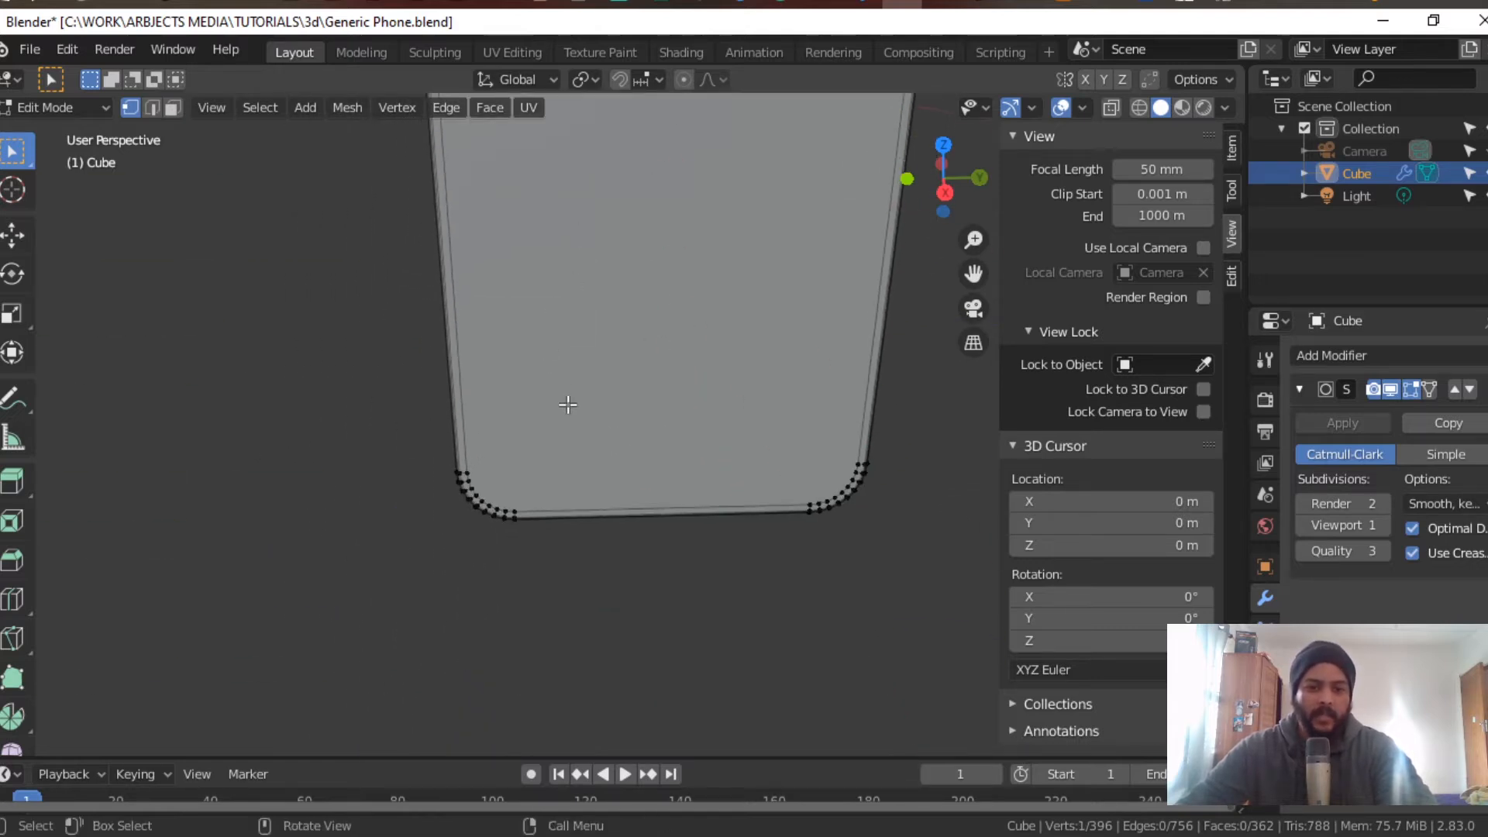
pyautogui.scroll(-1, 597, 537)
pyautogui.keyDown('shift'); pyautogui.moveTo(597, 538); pyautogui.dragTo(597, 356, button='middle'); pyautogui.keyUp('shift')
pyautogui.scroll(2, 480, 372)
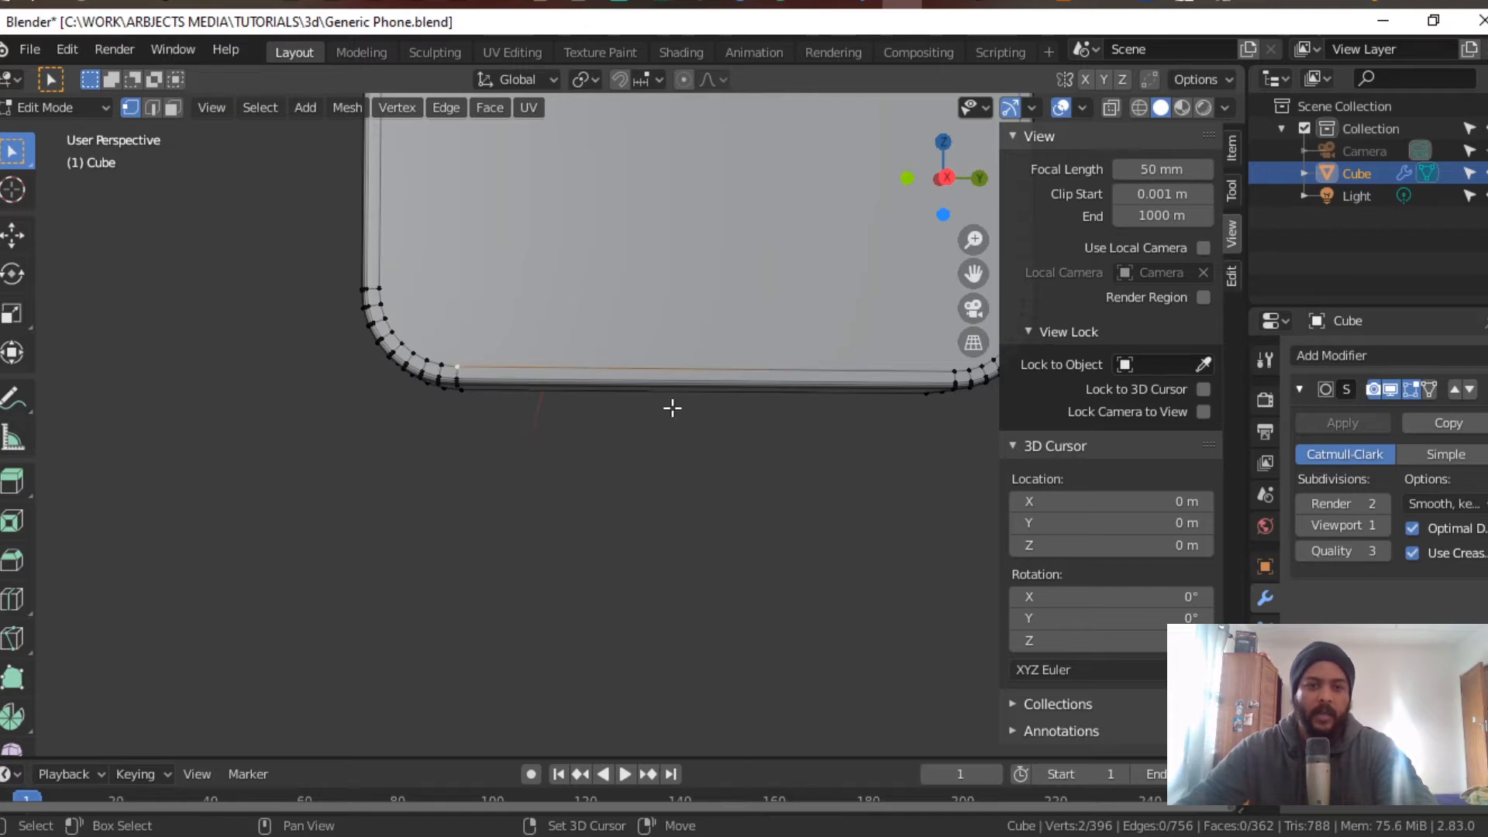
pyautogui.press('j')
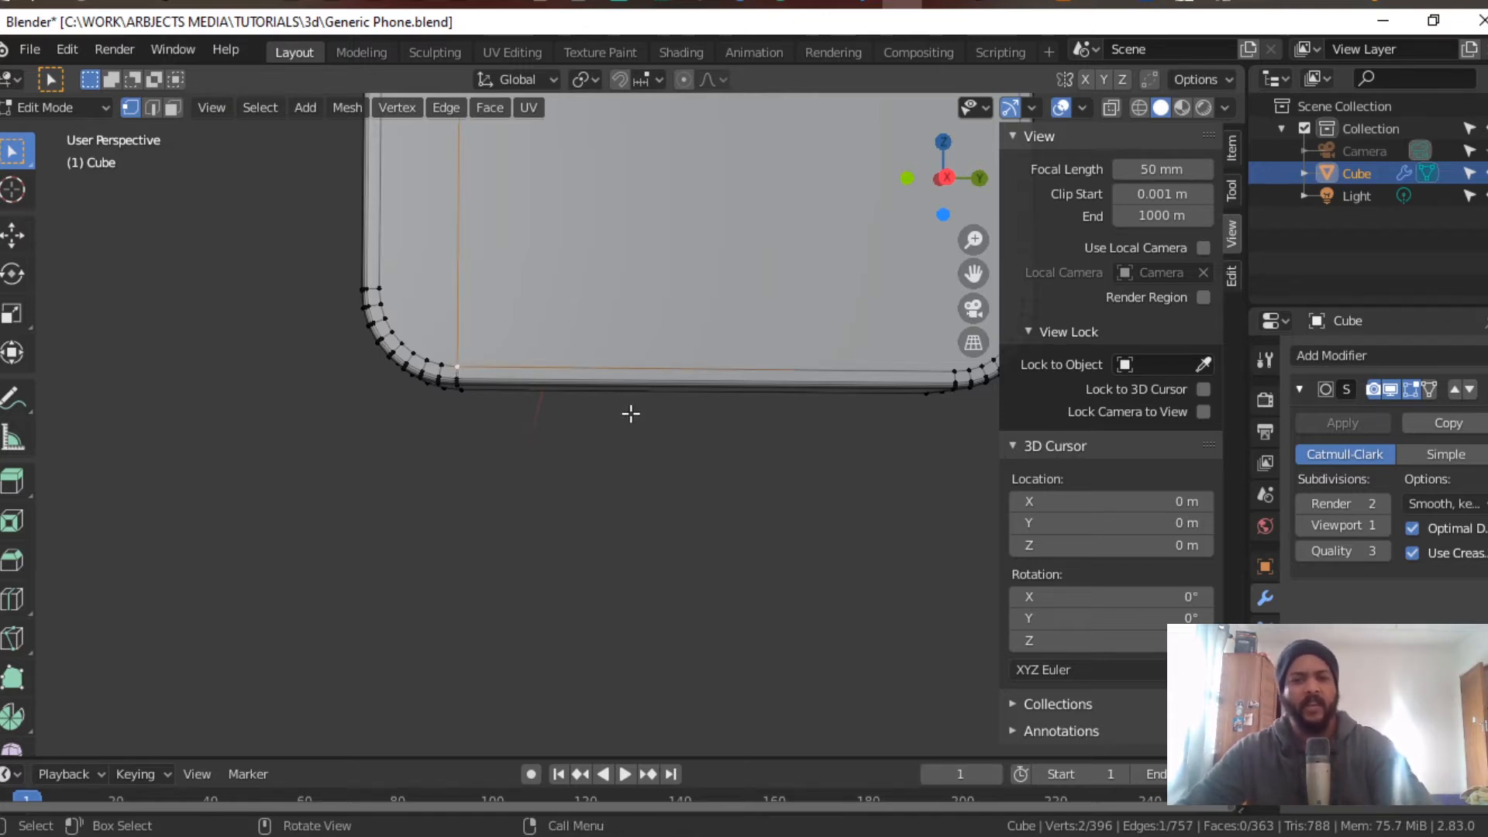
# Step: Connect the inner-border vertices beside the bottom-right and top-right corners with a second lengthwise edge
pyautogui.keyDown('shift'); pyautogui.moveTo(726, 342); pyautogui.dragTo(612, 494, button='middle'); pyautogui.keyUp('shift')
pyautogui.click(839, 523)
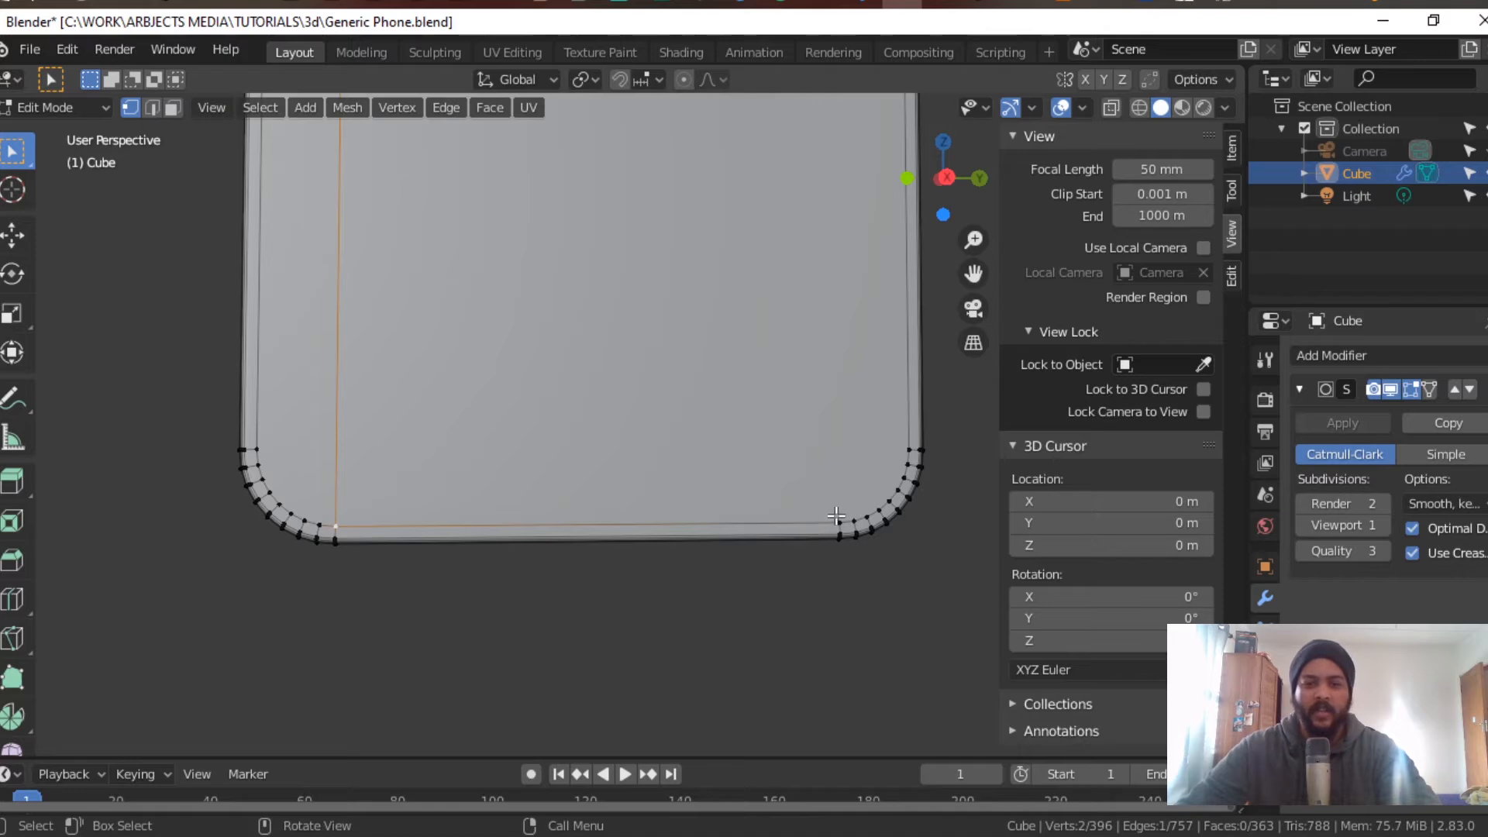
pyautogui.keyDown('shift'); pyautogui.moveTo(878, 416); pyautogui.dragTo(682, 628, button='middle'); pyautogui.keyUp('shift')
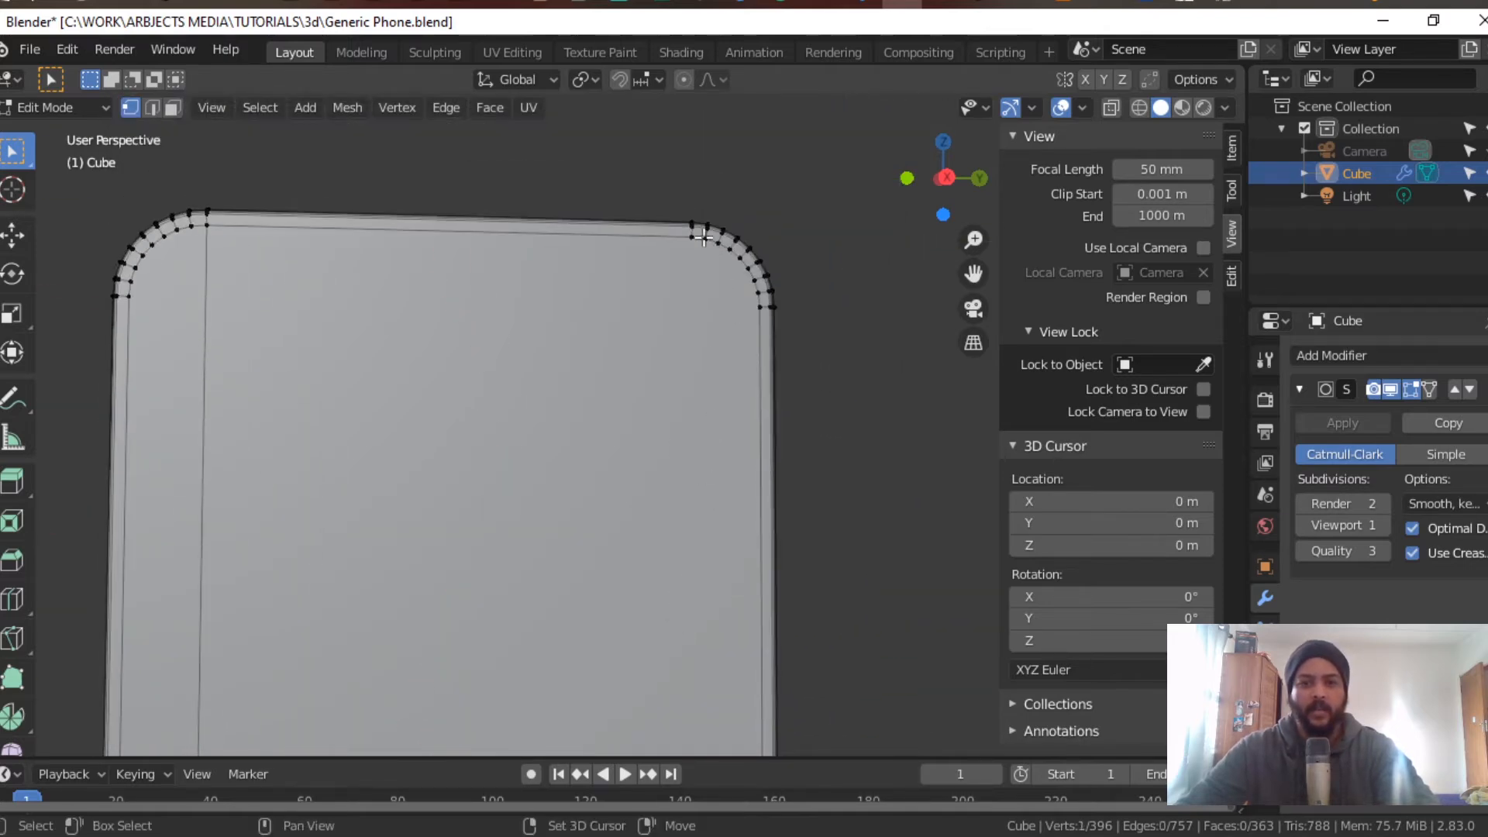
pyautogui.hotkey('ctrl', 'r')
# Step: Connect the opposite side vertices with crosswise edges just below the top corners and just above the bottom corners
pyautogui.click(764, 349)
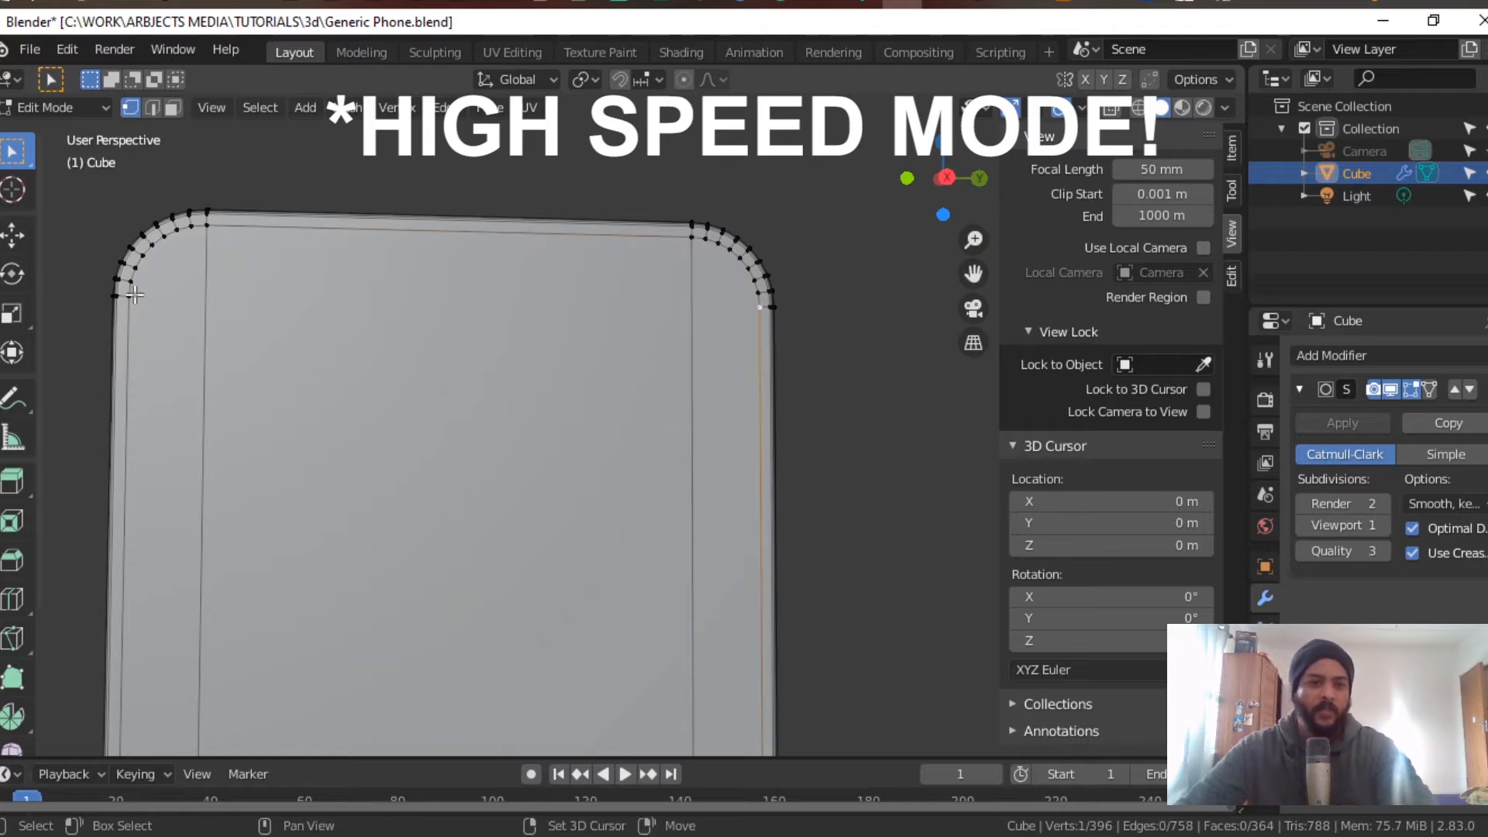
pyautogui.click(393, 411)
pyautogui.scroll(-3, 394, 412)
pyautogui.keyDown('shift'); pyautogui.moveTo(393, 412); pyautogui.dragTo(704, 357, button='middle'); pyautogui.keyUp('shift')
pyautogui.click(735, 421)
pyautogui.scroll(2, 359, 451)
pyautogui.keyDown('shift'); pyautogui.click(324, 435); pyautogui.keyUp('shift')
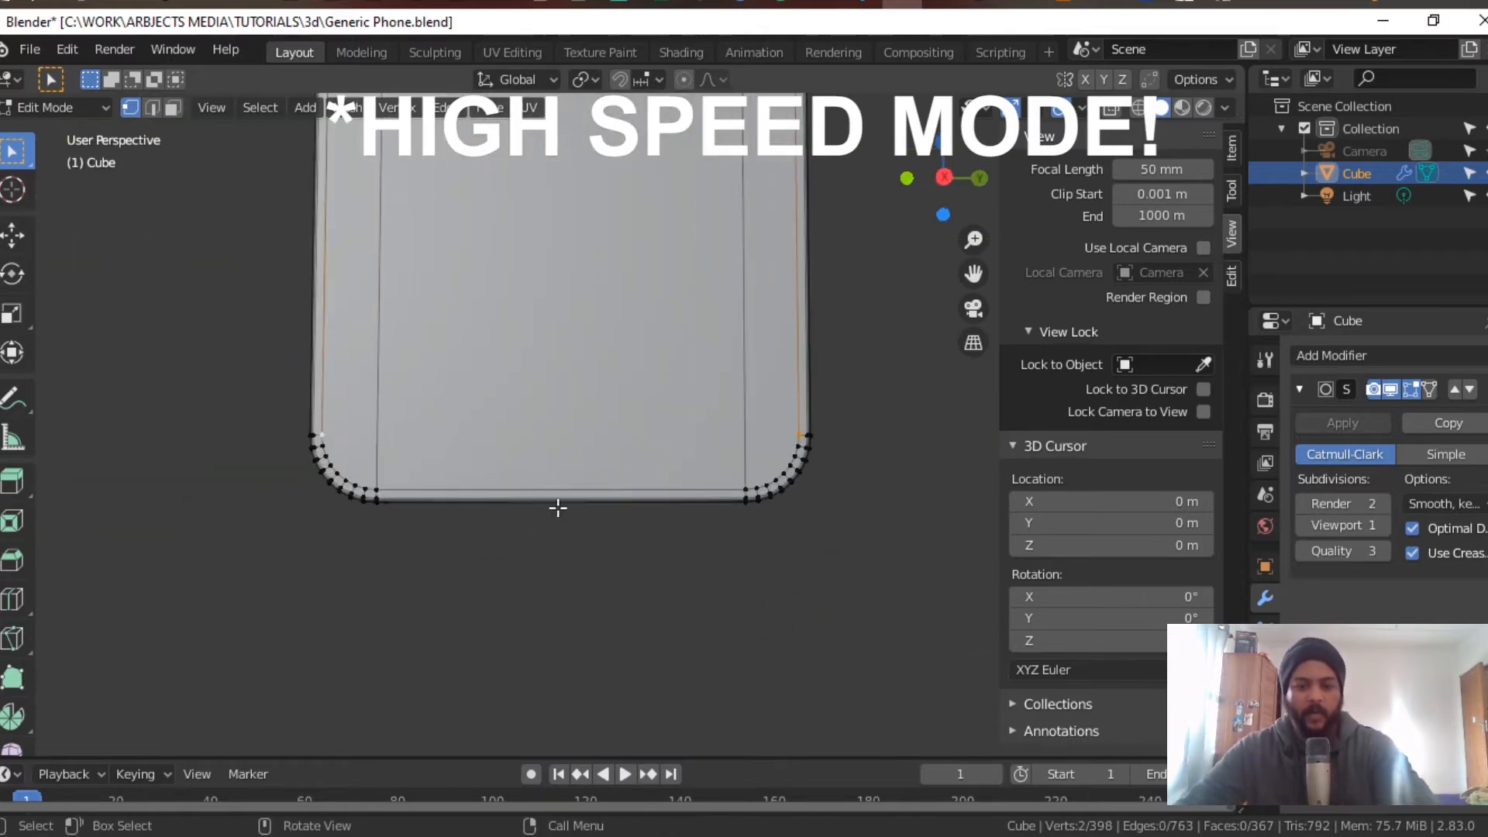
pyautogui.press('j')
# Step: On the phone's opposite large face, connect the side vertices just above the bottom corners with a crosswise edge
pyautogui.moveTo(334, 401); pyautogui.dragTo(648, 424, button='middle')
pyautogui.scroll(-4, 399, 375)
pyautogui.scroll(6, 612, 462)
pyautogui.scroll(5, 648, 425)
pyautogui.click(725, 424)
pyautogui.scroll(-9, 724, 423)
pyautogui.keyDown('shift'); pyautogui.moveTo(480, 435); pyautogui.dragTo(674, 435, button='middle'); pyautogui.keyUp('shift')
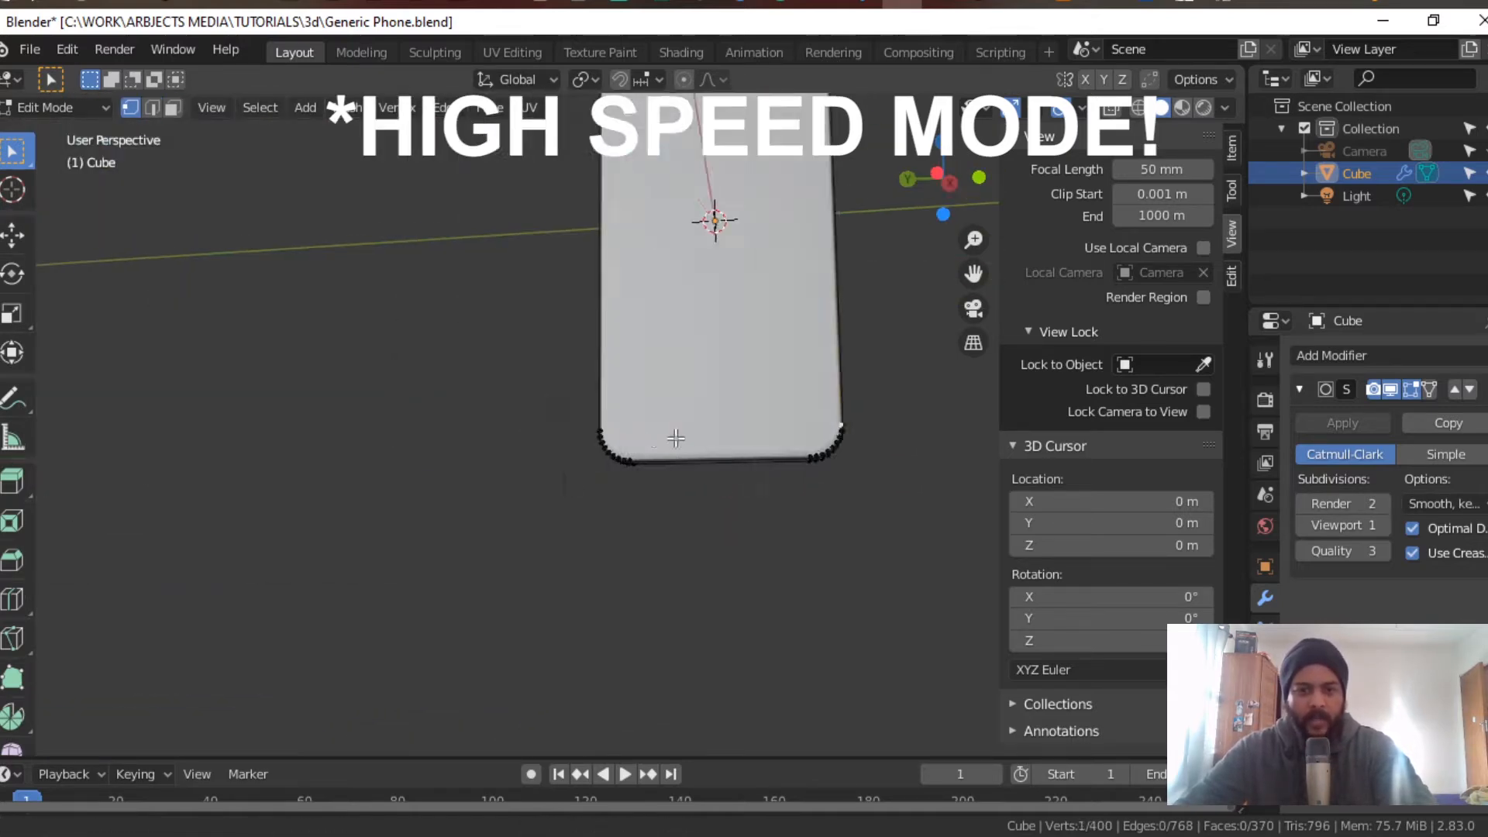
pyautogui.scroll(7, 674, 435)
pyautogui.keyDown('shift'); pyautogui.moveTo(506, 388); pyautogui.dragTo(351, 386, button='middle'); pyautogui.keyUp('shift')
pyautogui.scroll(4, 351, 385)
pyautogui.moveTo(392, 491); pyautogui.dragTo(306, 595, button='middle')
pyautogui.keyDown('shift'); pyautogui.click(305, 595); pyautogui.keyUp('shift')
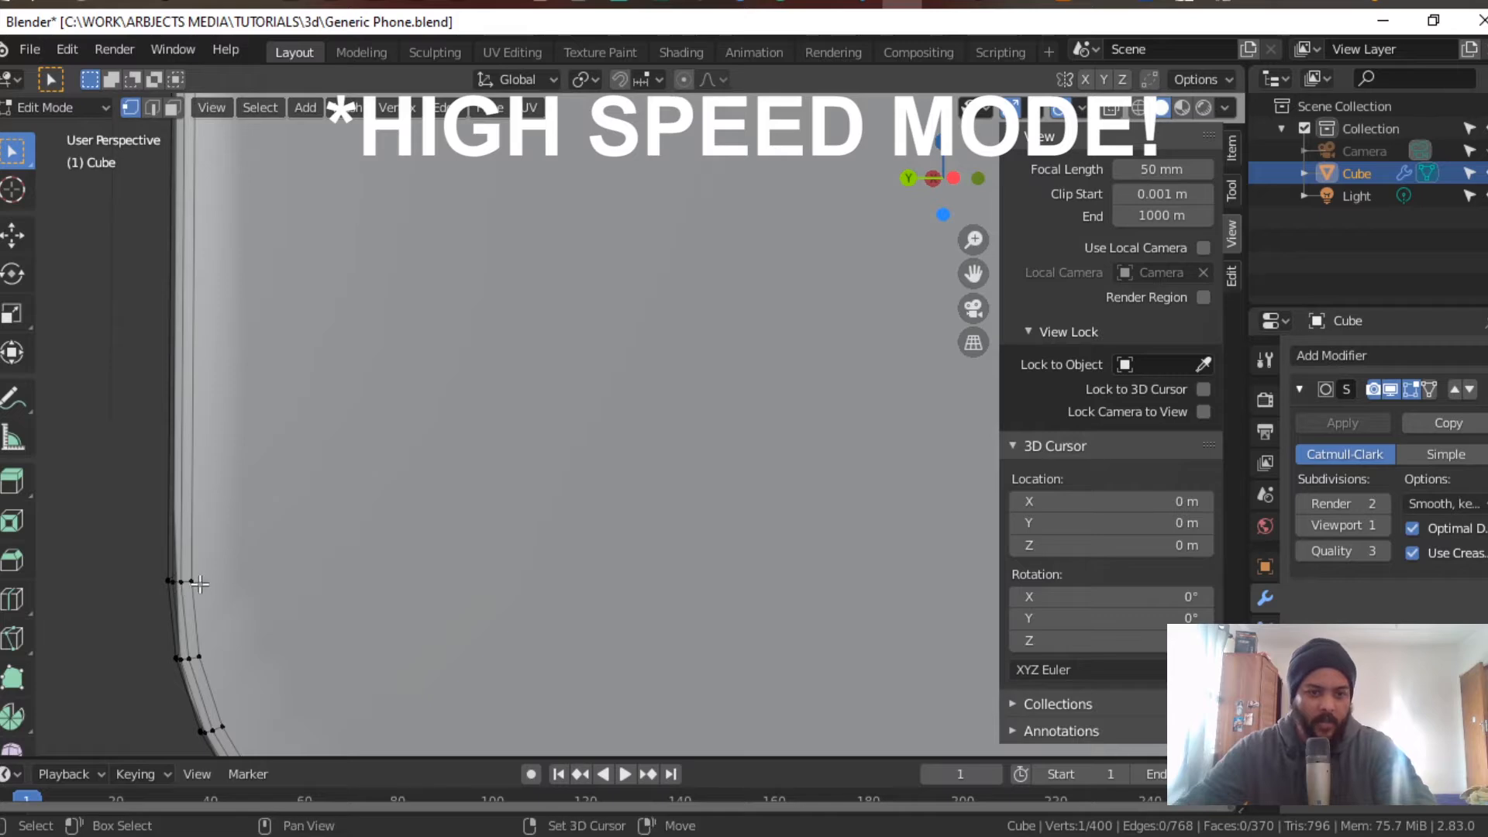
pyautogui.press('j')
# Step: Connect the bottom and top border vertices along one long side of this face with a lengthwise edge
pyautogui.scroll(-7, 461, 521)
pyautogui.moveTo(619, 565); pyautogui.dragTo(667, 434, button='middle')
pyautogui.scroll(7, 603, 532)
pyautogui.click(476, 723)
pyautogui.scroll(-7, 607, 488)
pyautogui.scroll(4, 655, 424)
pyautogui.scroll(6, 600, 598)
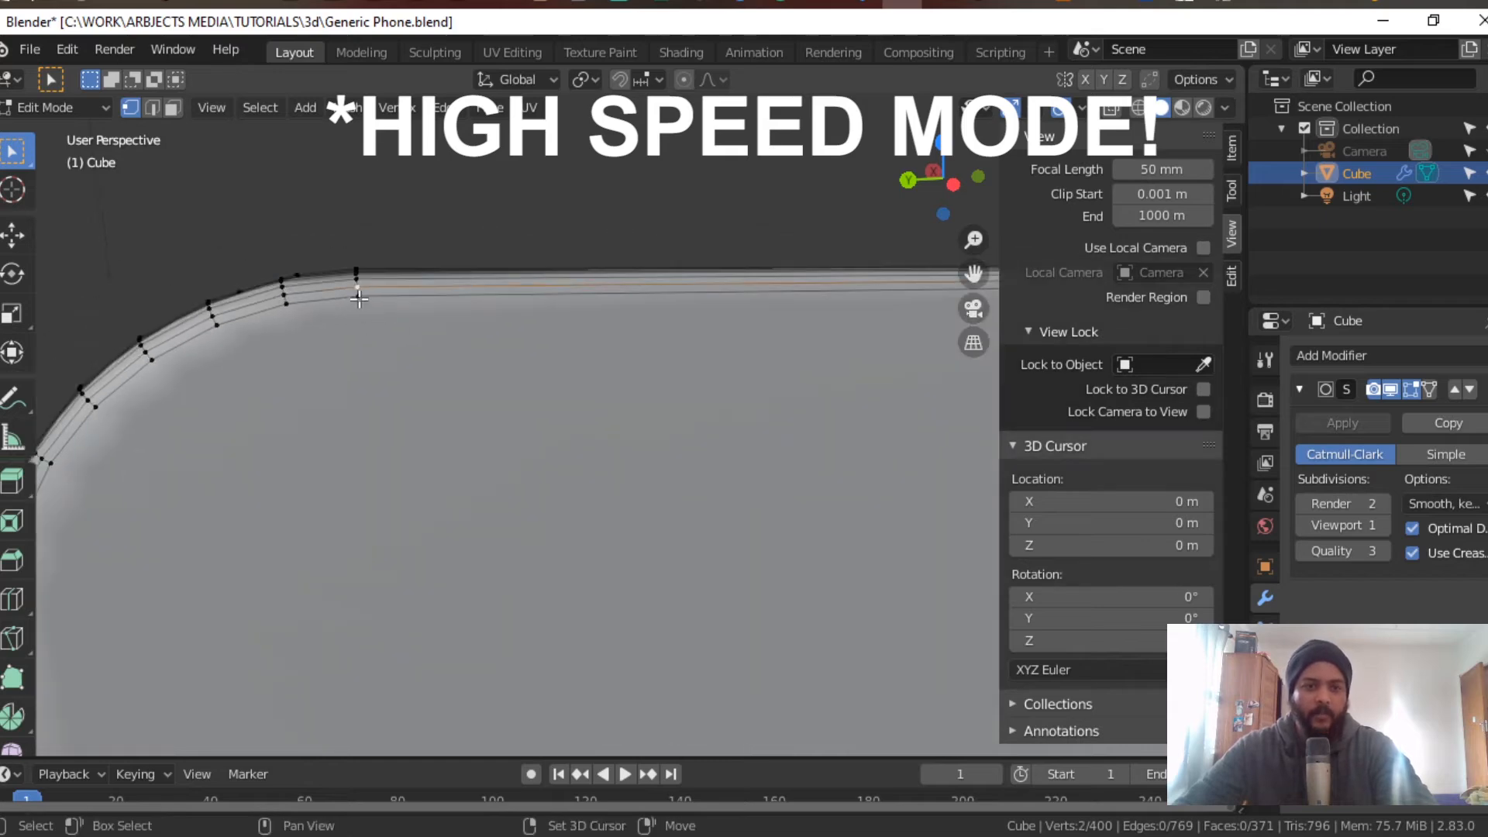
pyautogui.keyDown('shift'); pyautogui.click(359, 299); pyautogui.keyUp('shift')
pyautogui.press('j')
# Step: Connect the bottom and top border vertices along the other long side of this face with a matching lengthwise edge
pyautogui.scroll(-10, 527, 464)
pyautogui.scroll(5, 700, 608)
pyautogui.moveTo(775, 600); pyautogui.dragTo(716, 159, button='middle')
pyautogui.scroll(3, 620, 698)
pyautogui.keyDown('shift'); pyautogui.moveTo(612, 721); pyautogui.dragTo(697, 410, button='middle'); pyautogui.keyUp('shift')
pyautogui.keyDown('shift'); pyautogui.moveTo(698, 411); pyautogui.dragTo(614, 488, button='middle'); pyautogui.keyUp('shift')
pyautogui.scroll(7, 620, 512)
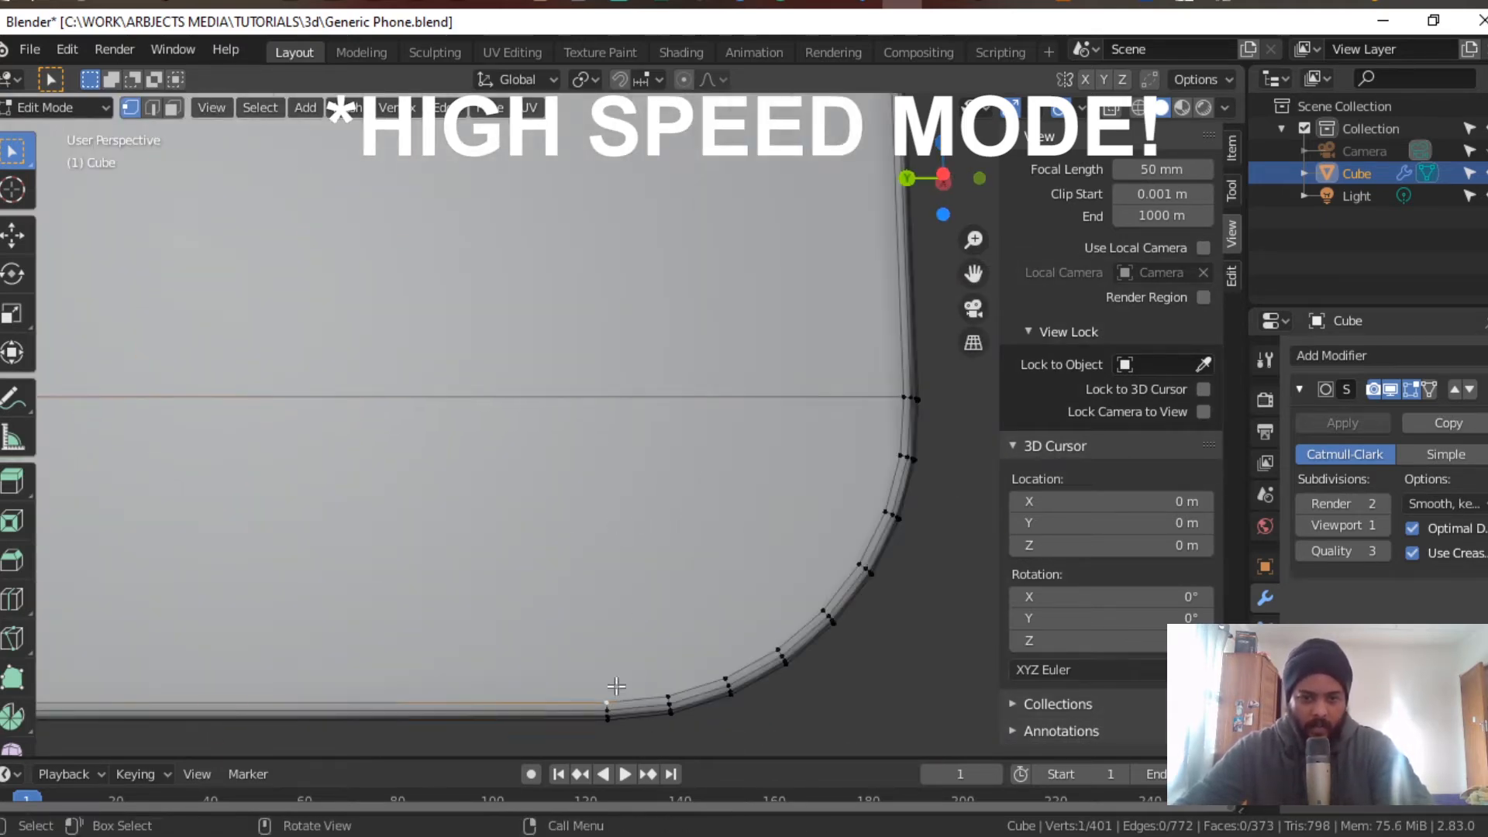
pyautogui.scroll(-12, 616, 686)
pyautogui.keyDown('shift'); pyautogui.moveTo(605, 267); pyautogui.dragTo(658, 658, button='middle'); pyautogui.keyUp('shift')
pyautogui.scroll(10, 662, 663)
pyautogui.keyDown('shift'); pyautogui.moveTo(574, 434); pyautogui.dragTo(714, 518, button='middle'); pyautogui.keyUp('shift')
pyautogui.scroll(3, 714, 517)
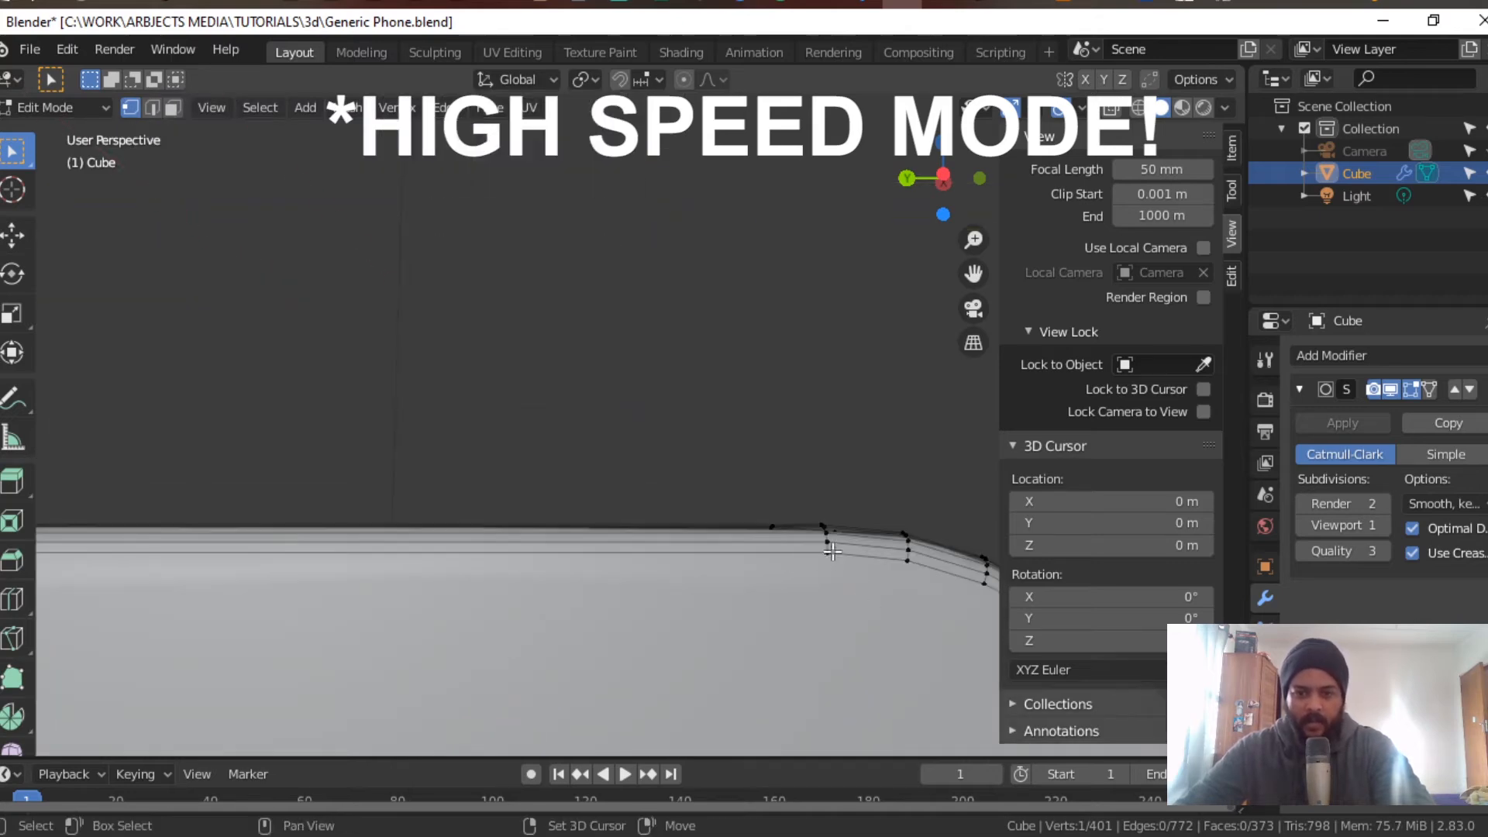
pyautogui.scroll(-8, 826, 556)
pyautogui.scroll(5, 816, 631)
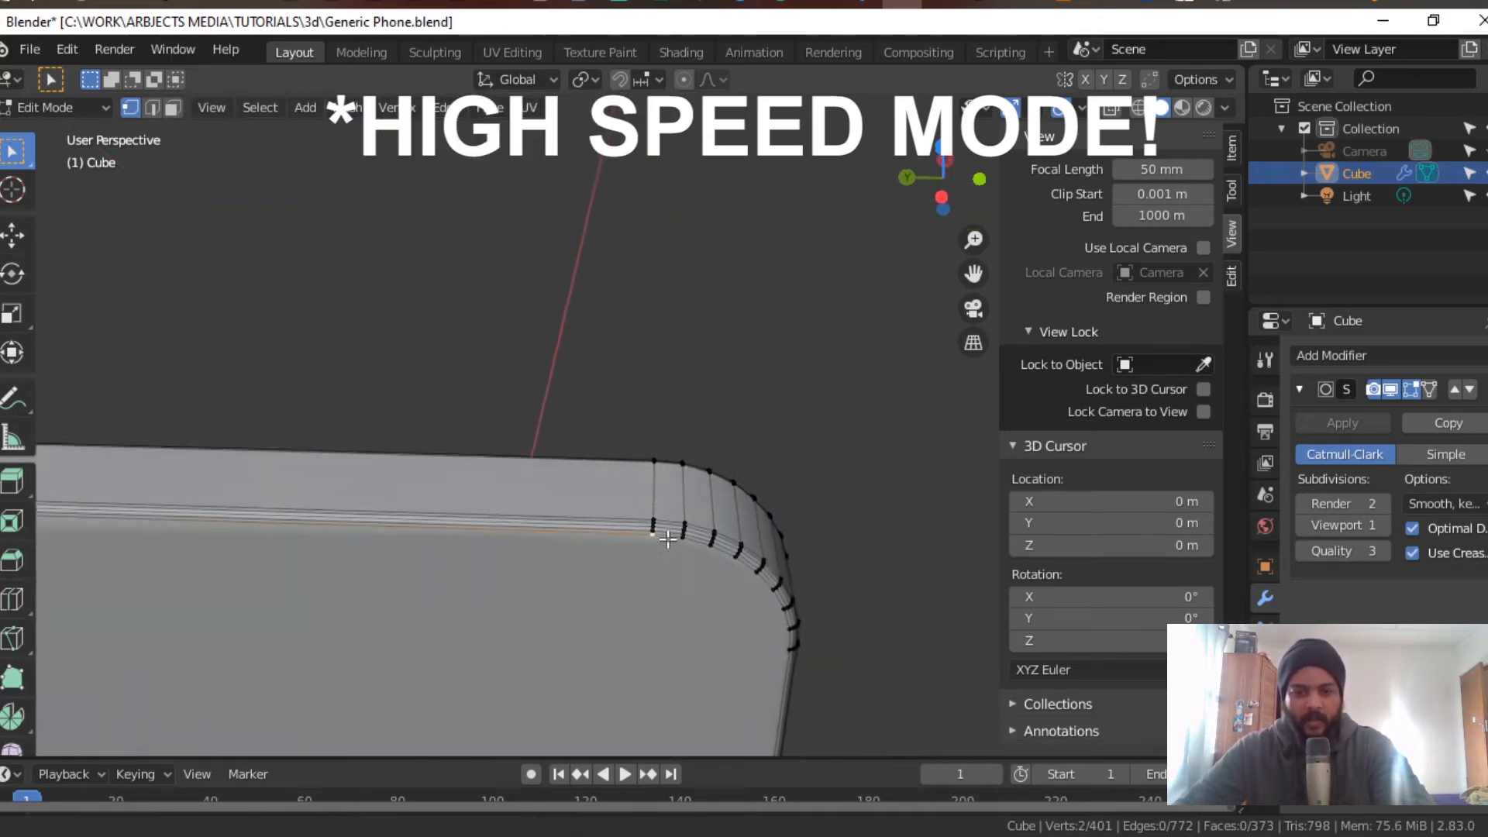
pyautogui.keyDown('shift'); pyautogui.click(651, 530); pyautogui.keyUp('shift')
pyautogui.press('j')
# Step: Connect the side vertices just below the top corners of this face with a crosswise edge
pyautogui.scroll(-4, 721, 541)
pyautogui.keyDown('shift'); pyautogui.moveTo(721, 541); pyautogui.dragTo(544, 460, button='middle'); pyautogui.keyUp('shift')
pyautogui.click(439, 488)
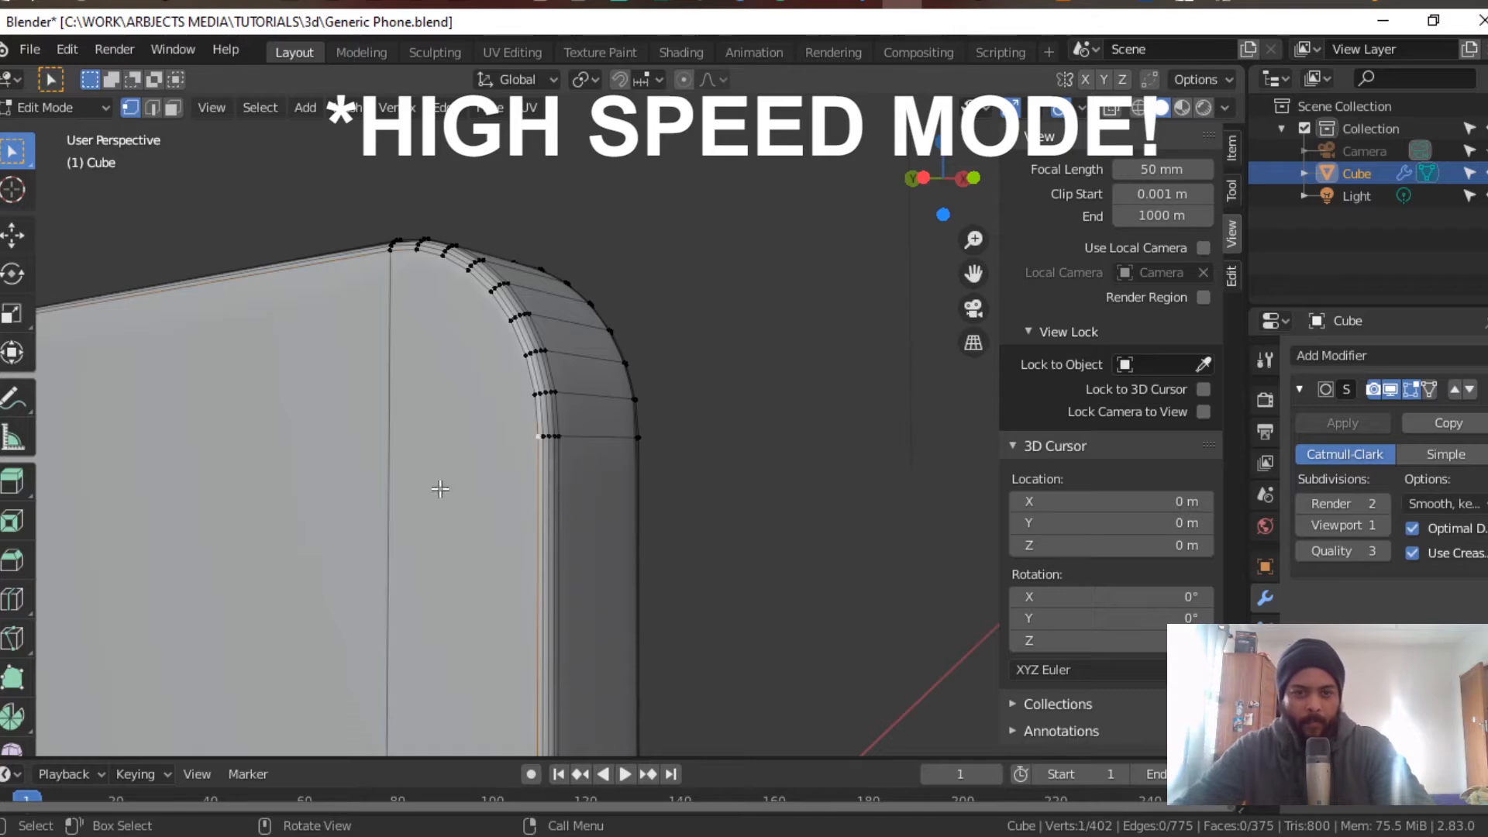
pyautogui.moveTo(438, 488); pyautogui.dragTo(546, 546, button='middle')
pyautogui.scroll(6, 546, 546)
pyautogui.keyDown('shift'); pyautogui.click(187, 551); pyautogui.keyUp('shift')
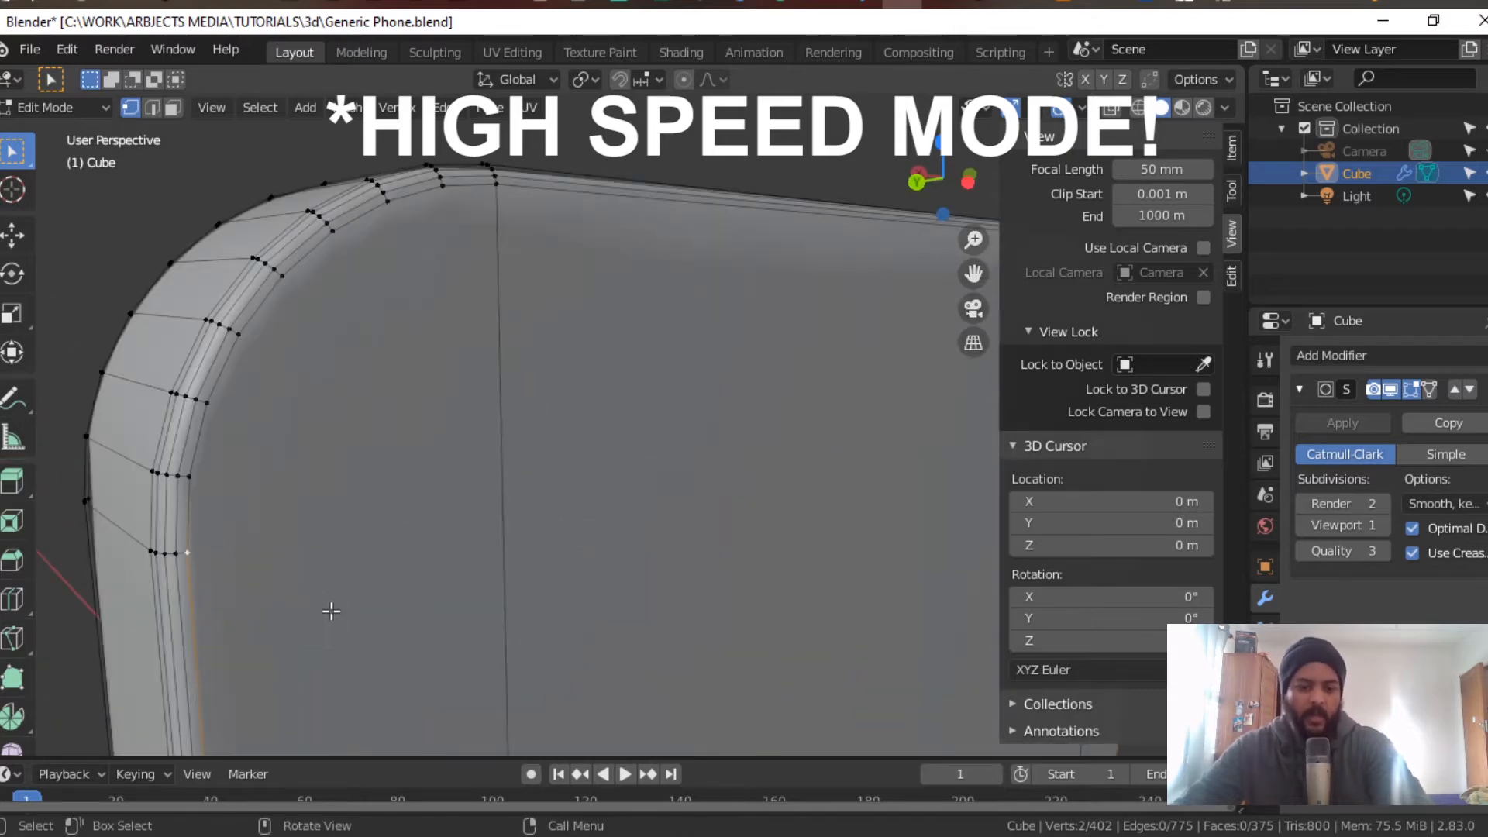
pyautogui.press('j')
# Step: Add three evenly spaced lengthwise loop cuts across the middle section of the phone, without sliding them, checking the iPhone reference for spacing
pyautogui.scroll(-6, 619, 605)
pyautogui.moveTo(551, 571); pyautogui.dragTo(764, 558, button='middle')
pyautogui.scroll(4, 764, 558)
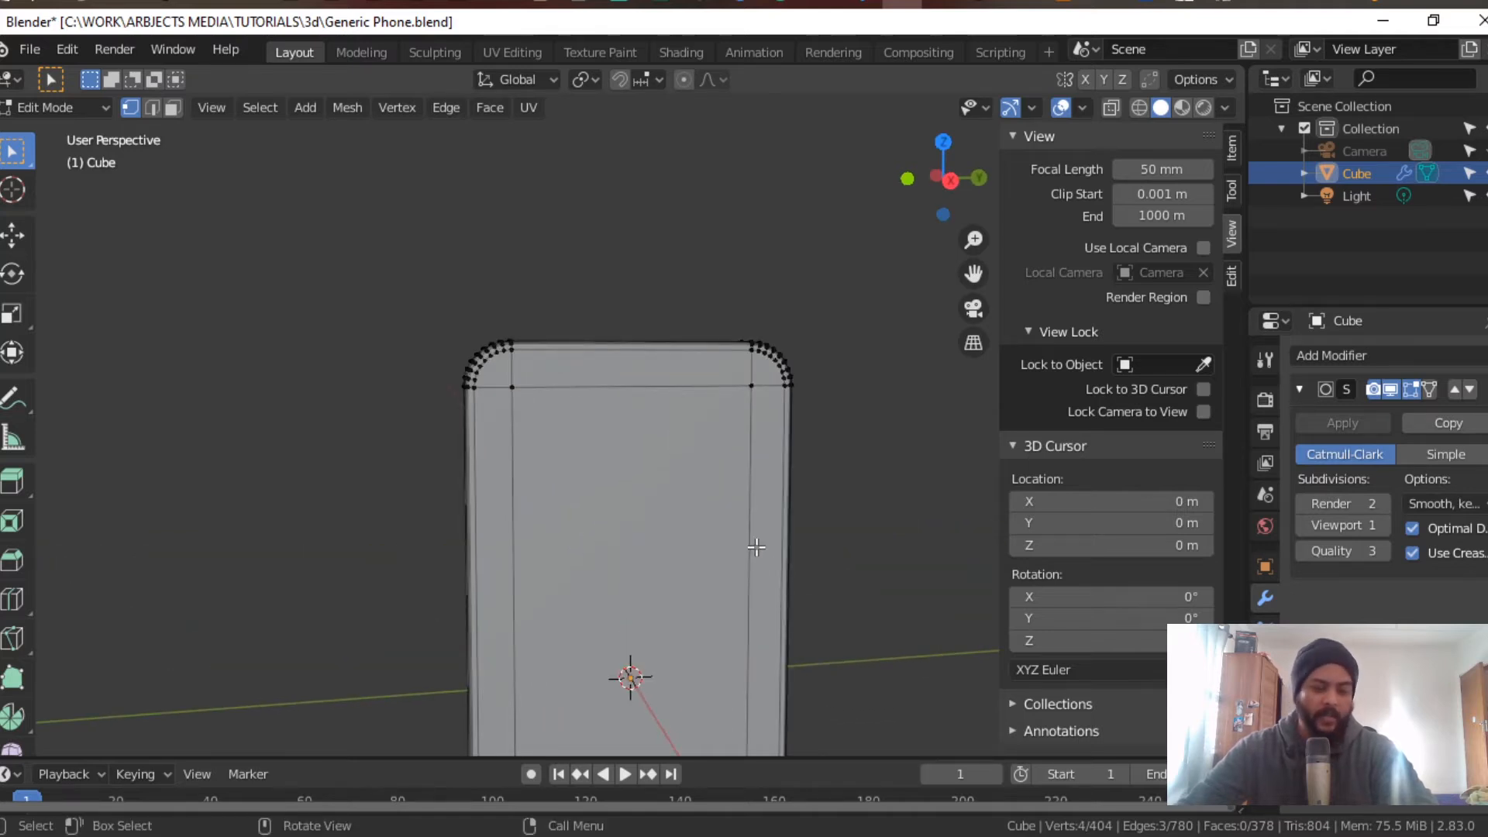
pyautogui.moveTo(756, 547); pyautogui.dragTo(648, 497, button='middle')
pyautogui.scroll(-1, 704, 558)
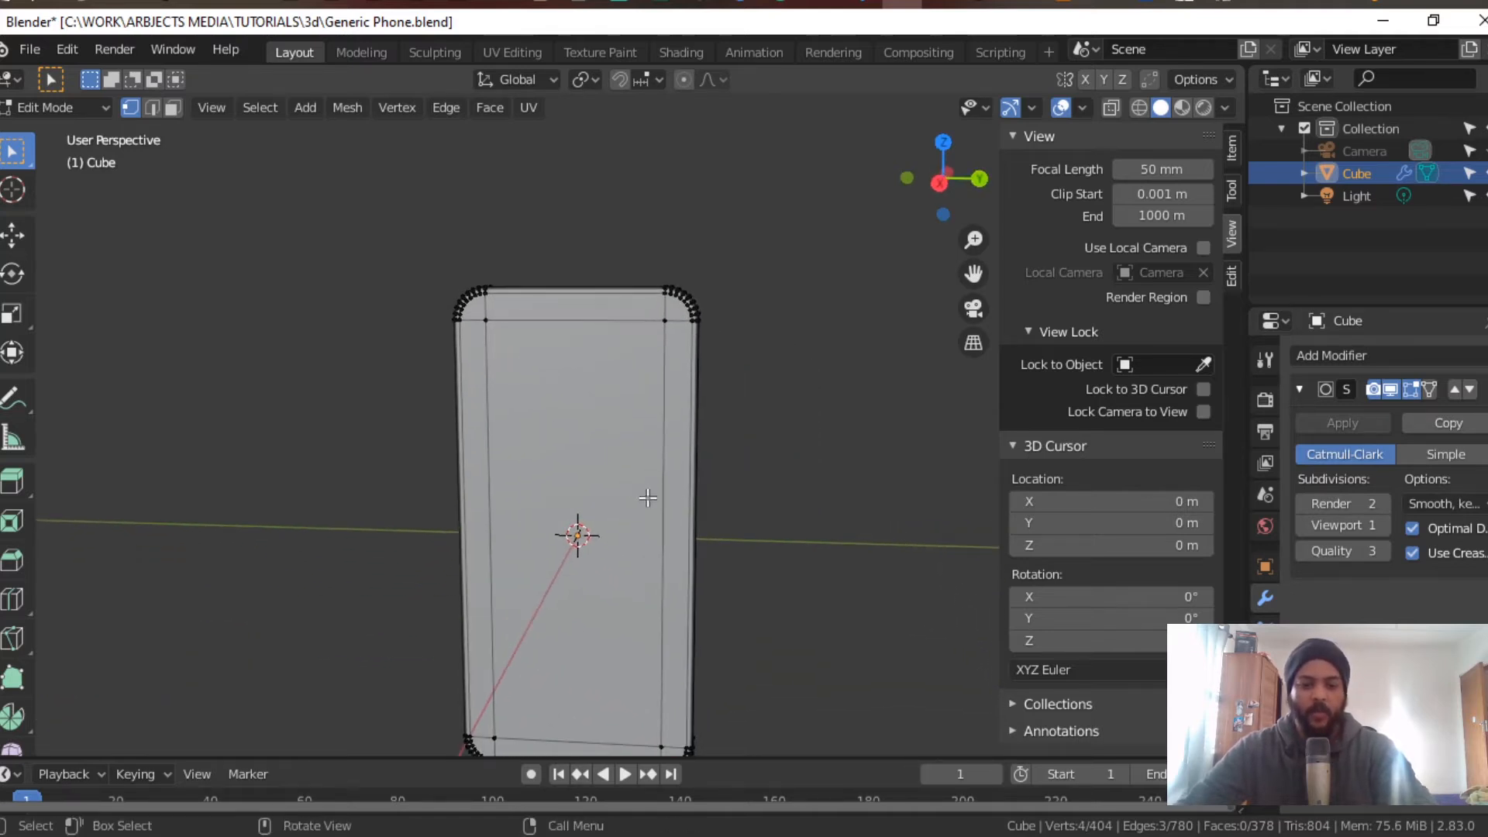
pyautogui.click(9, 604)
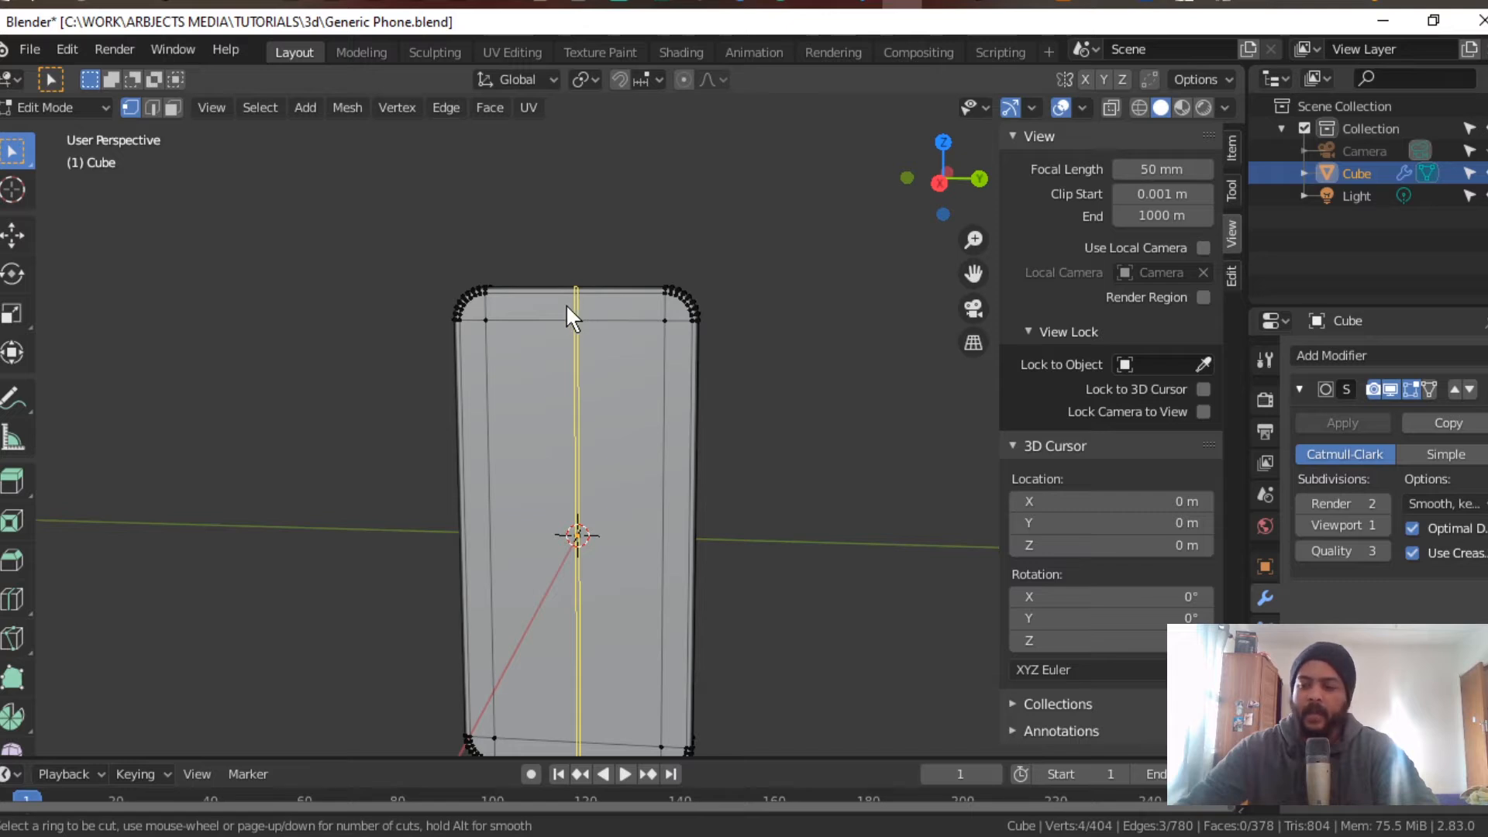
pyautogui.scroll(1, 550, 305)
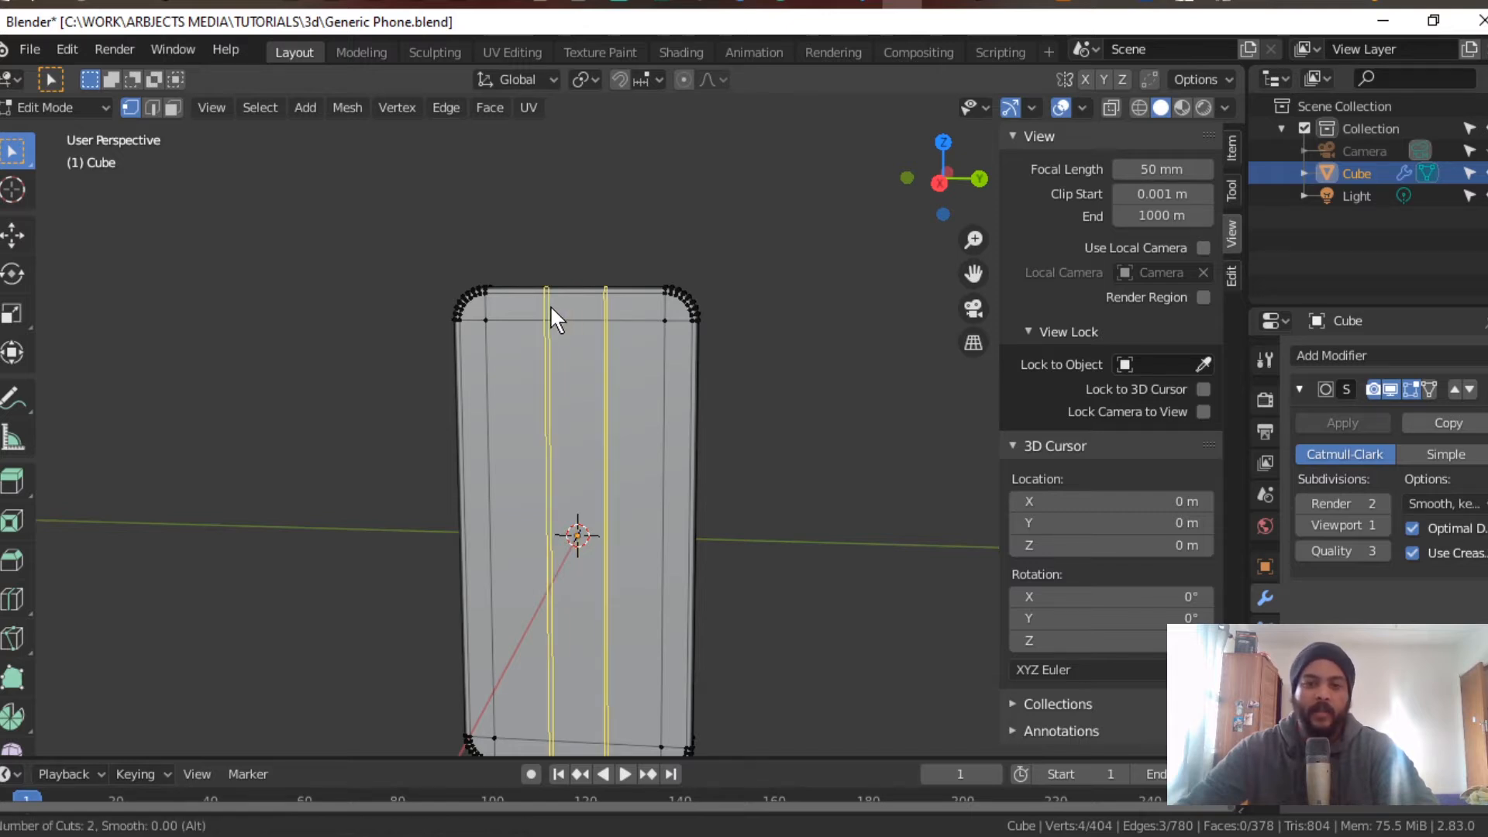
pyautogui.scroll(5, 550, 305)
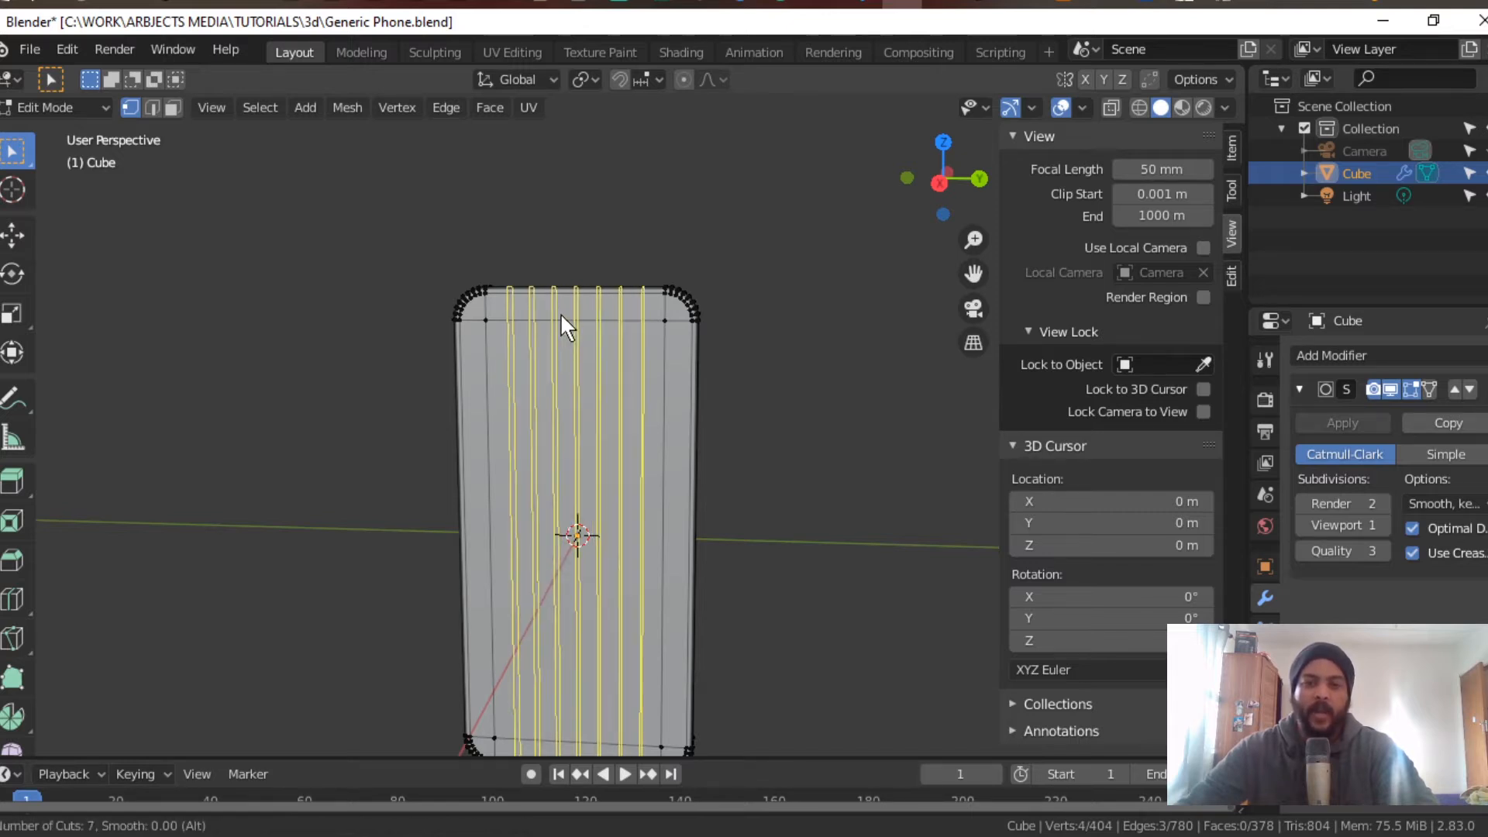
pyautogui.scroll(-3, 566, 325)
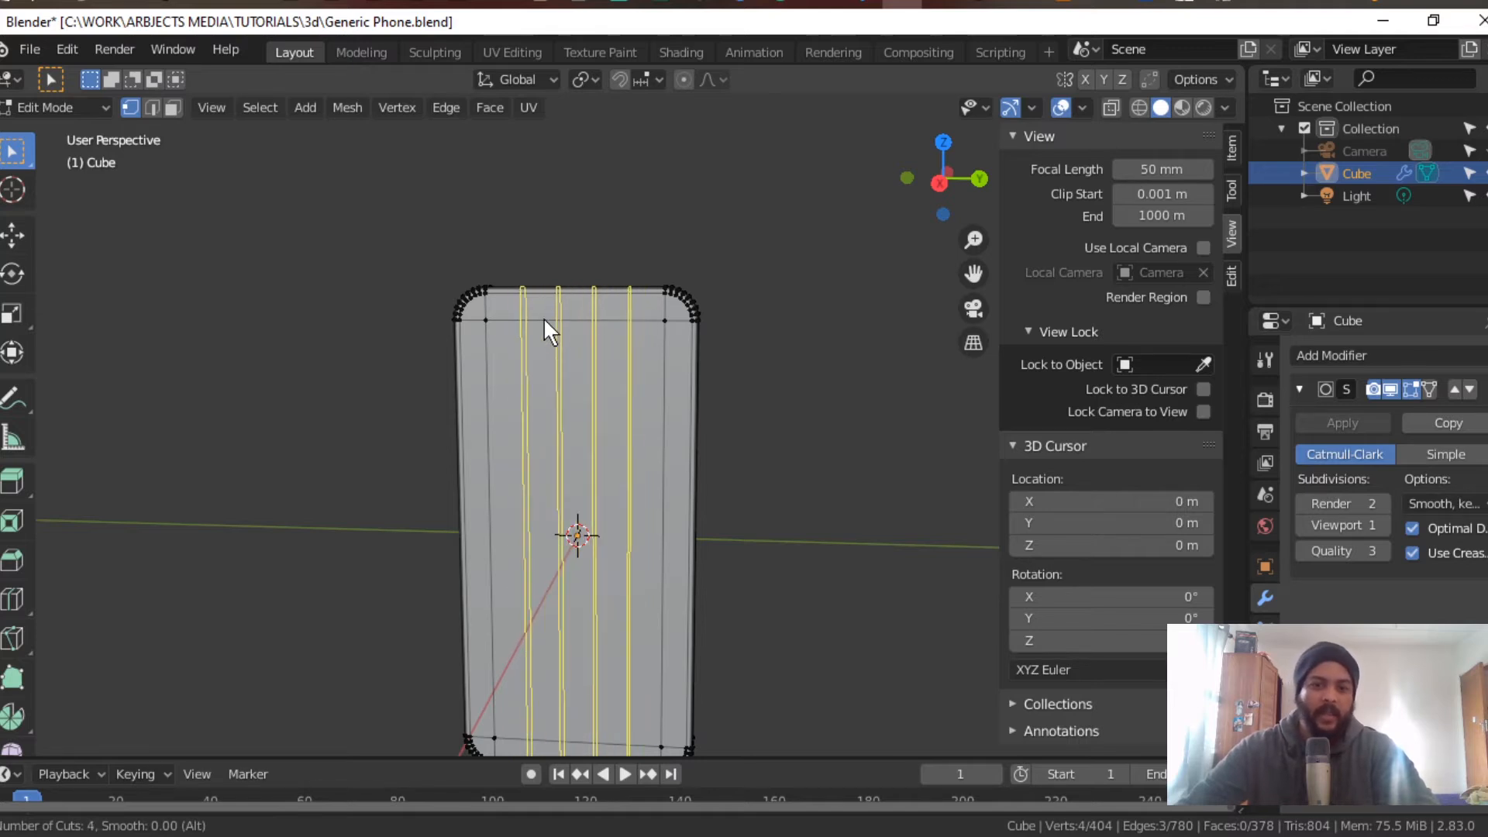
pyautogui.hotkey('alt', 'Tab')
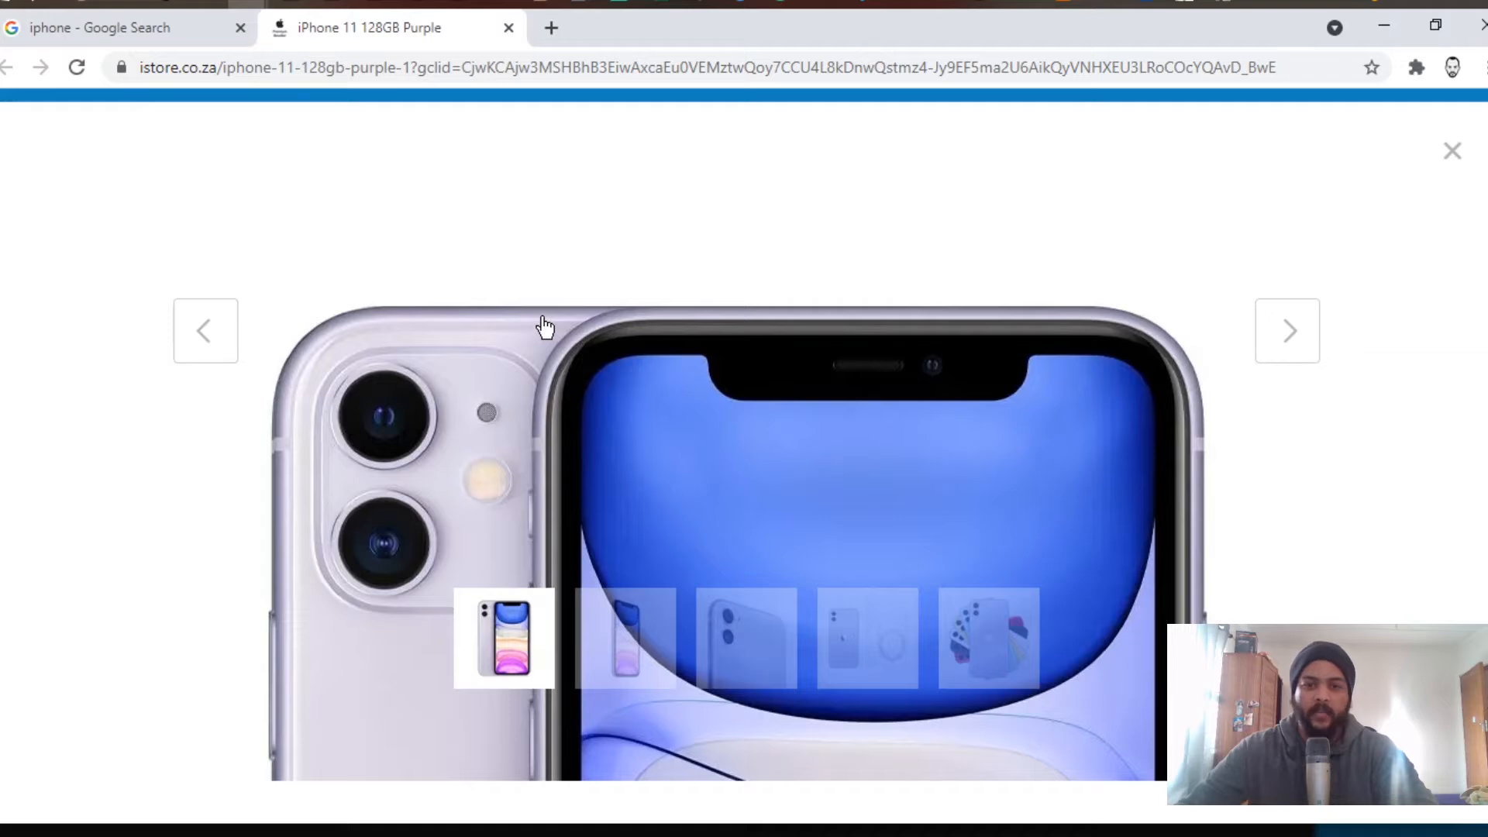
pyautogui.hotkey('alt', 'Tab')
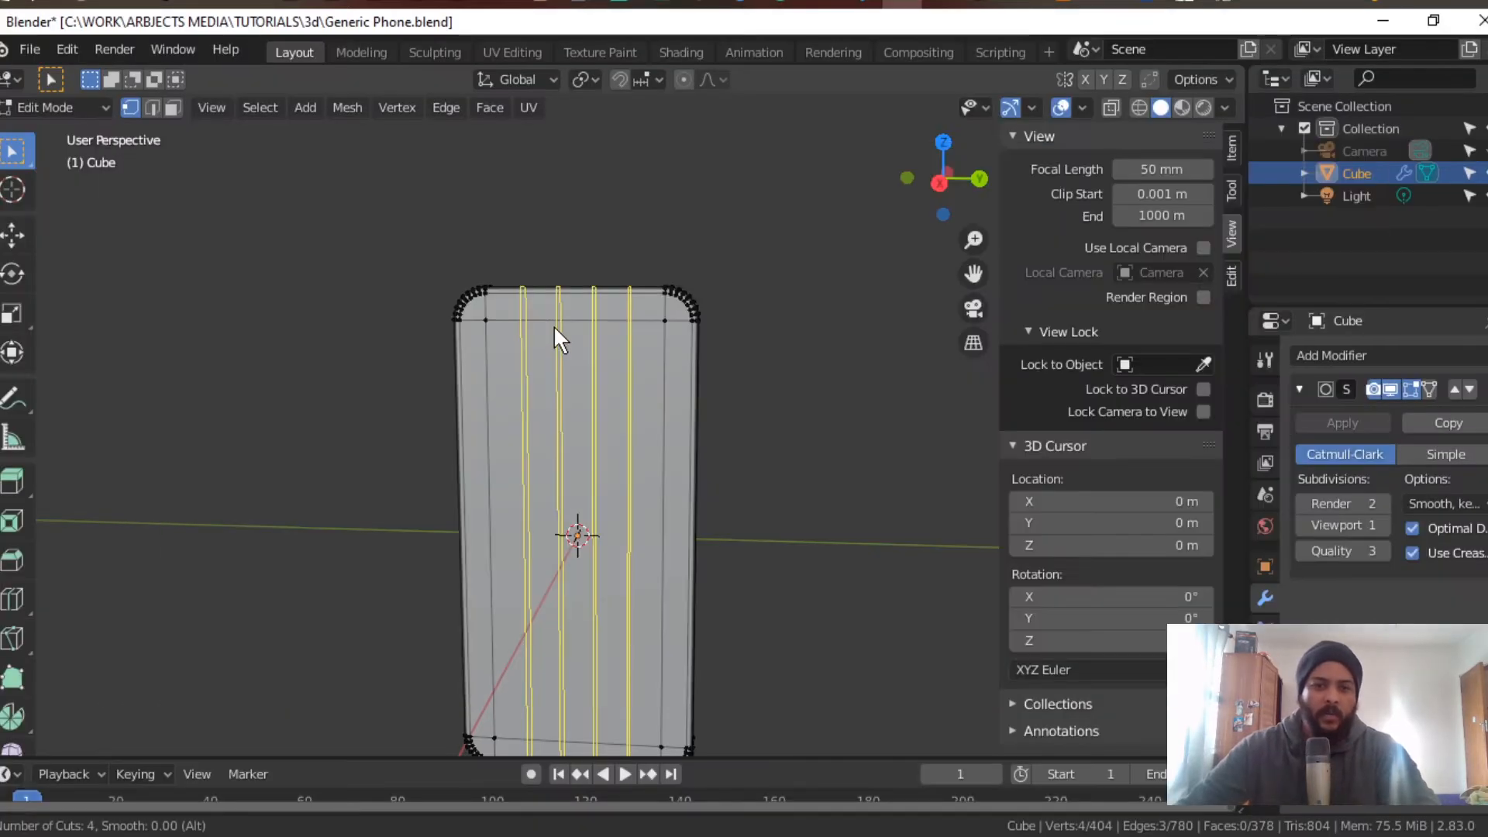
pyautogui.scroll(-1, 555, 328)
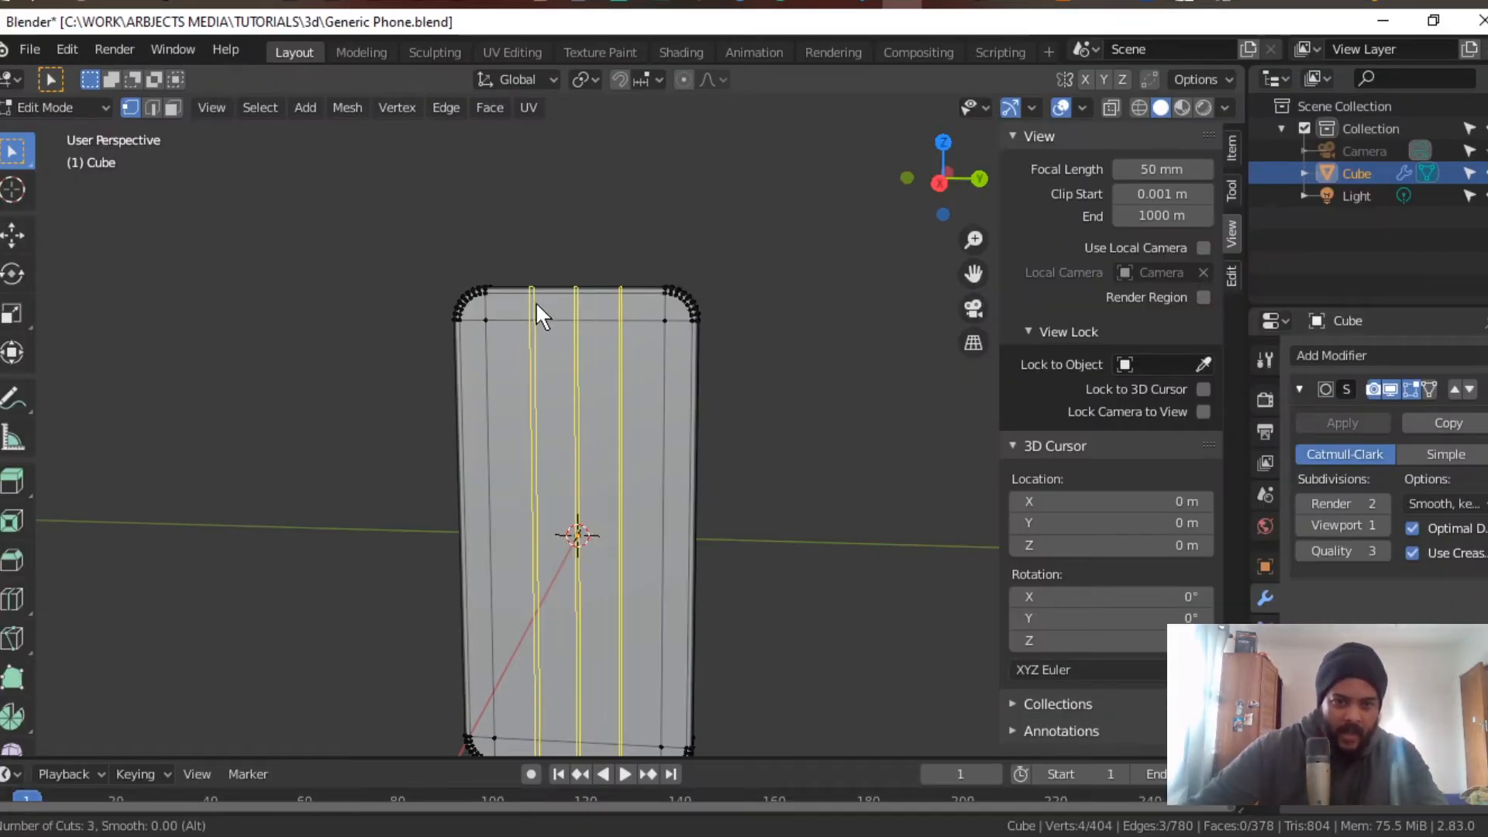
pyautogui.scroll(1, 537, 302)
pyautogui.scroll(-1, 540, 314)
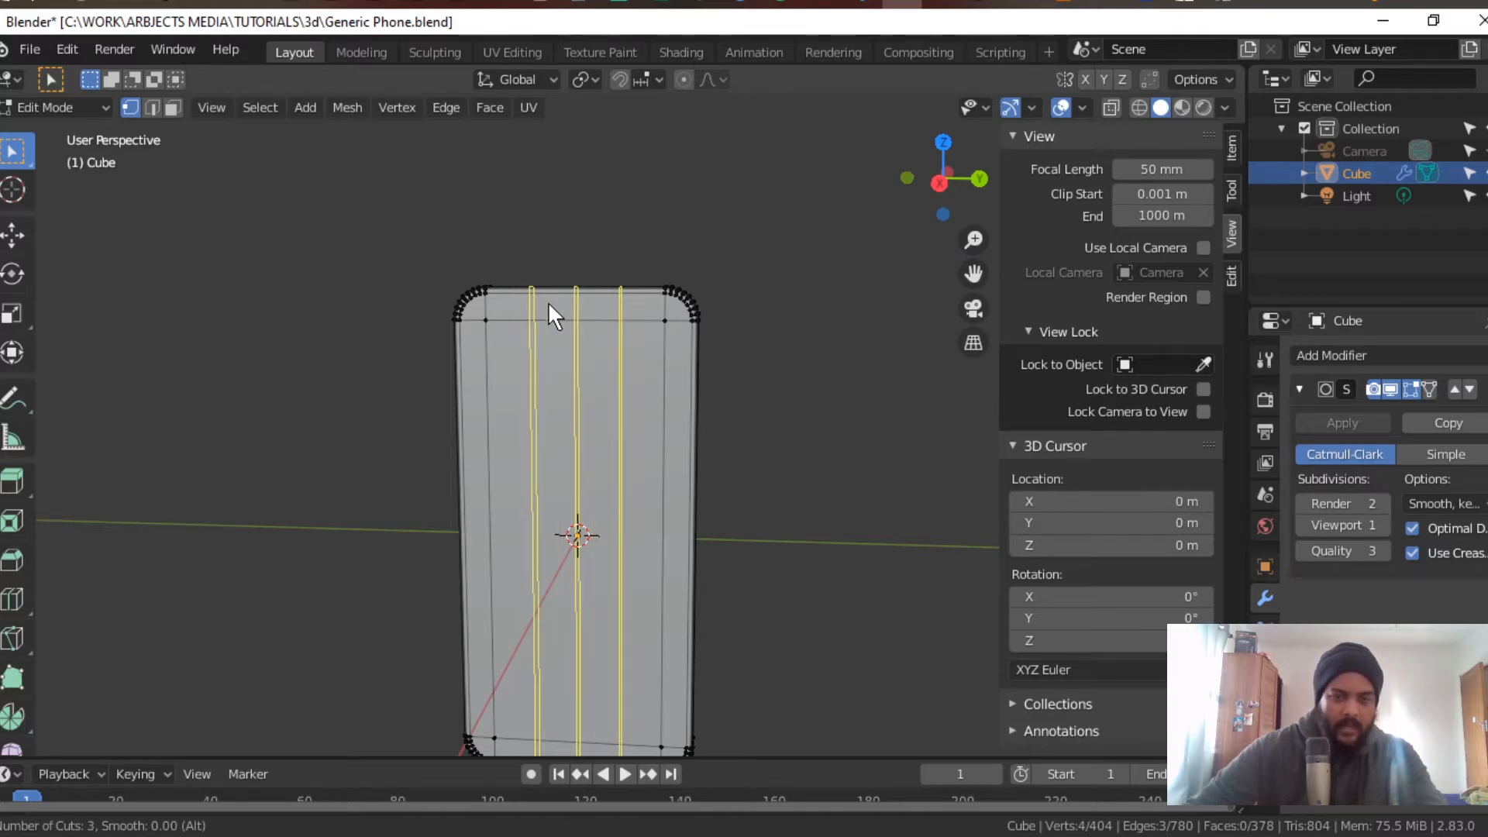
pyautogui.click(547, 300)
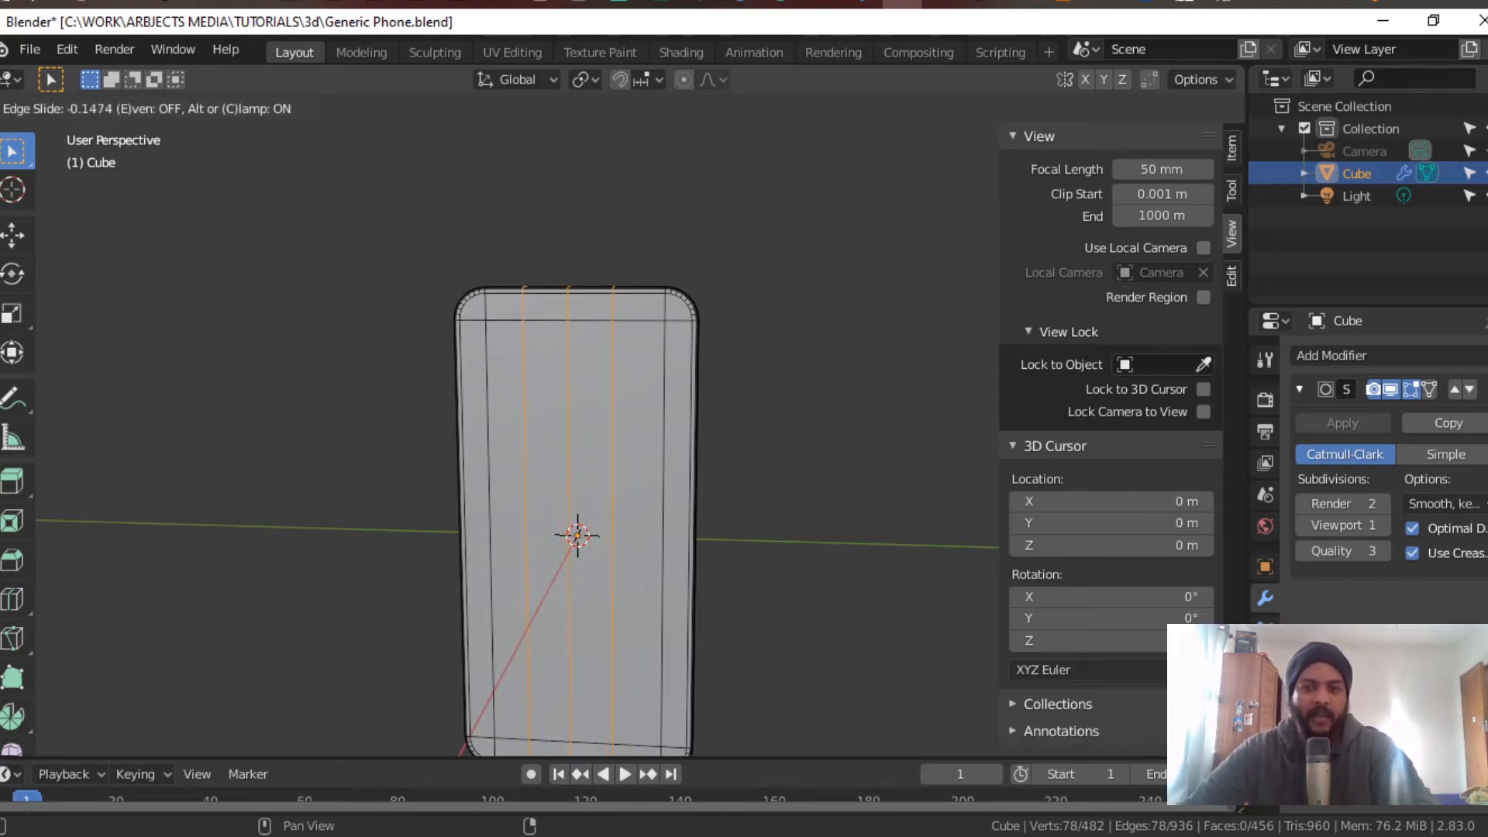
pyautogui.rightClick(541, 299)
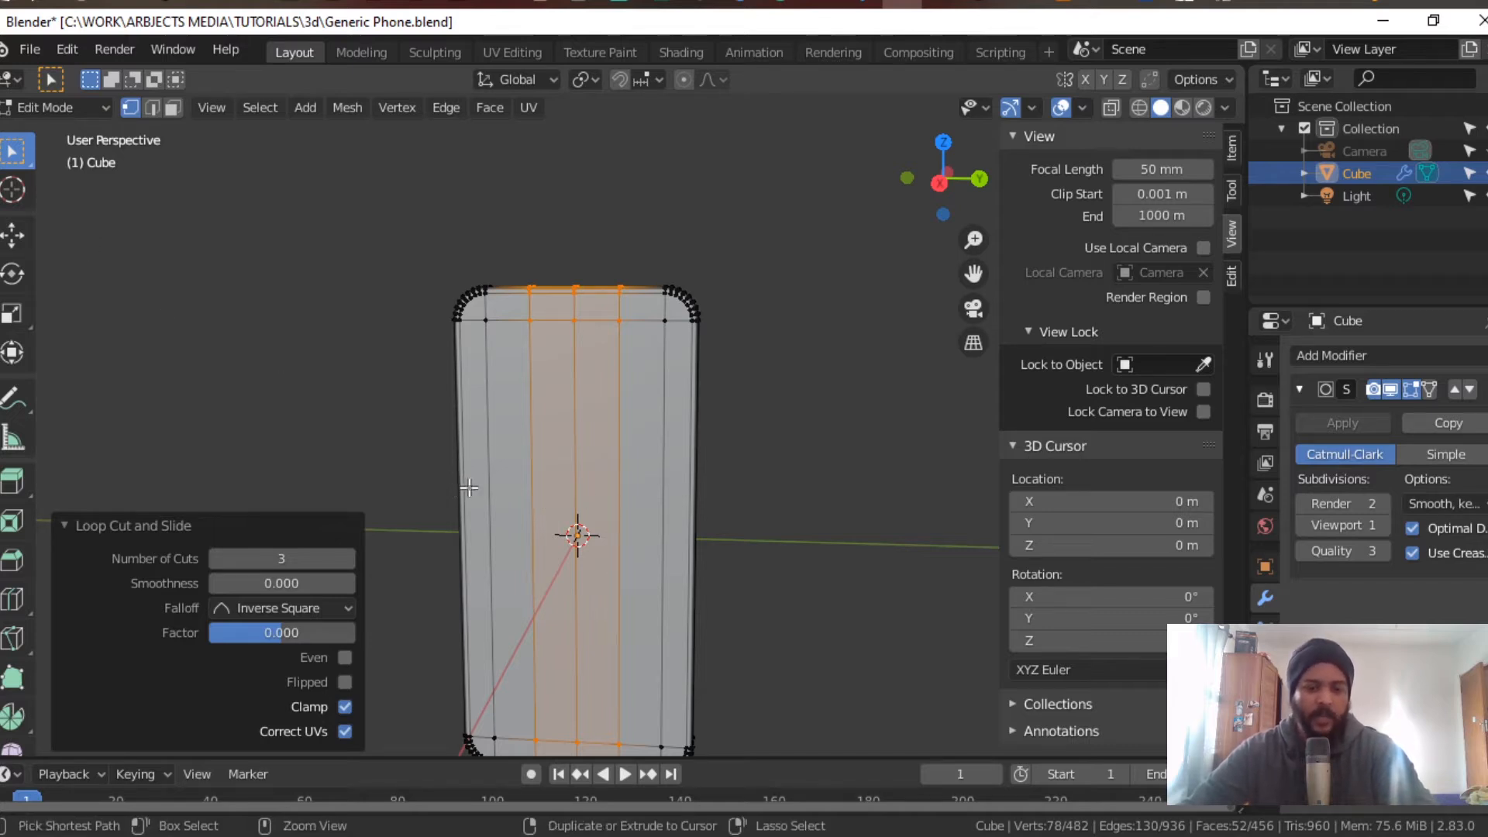
# Step: Add five evenly spaced crosswise loop cuts around the phone body between the corner edges, without sliding them
pyautogui.hotkey('ctrl', 'r')
pyautogui.scroll(1, 549, 544)
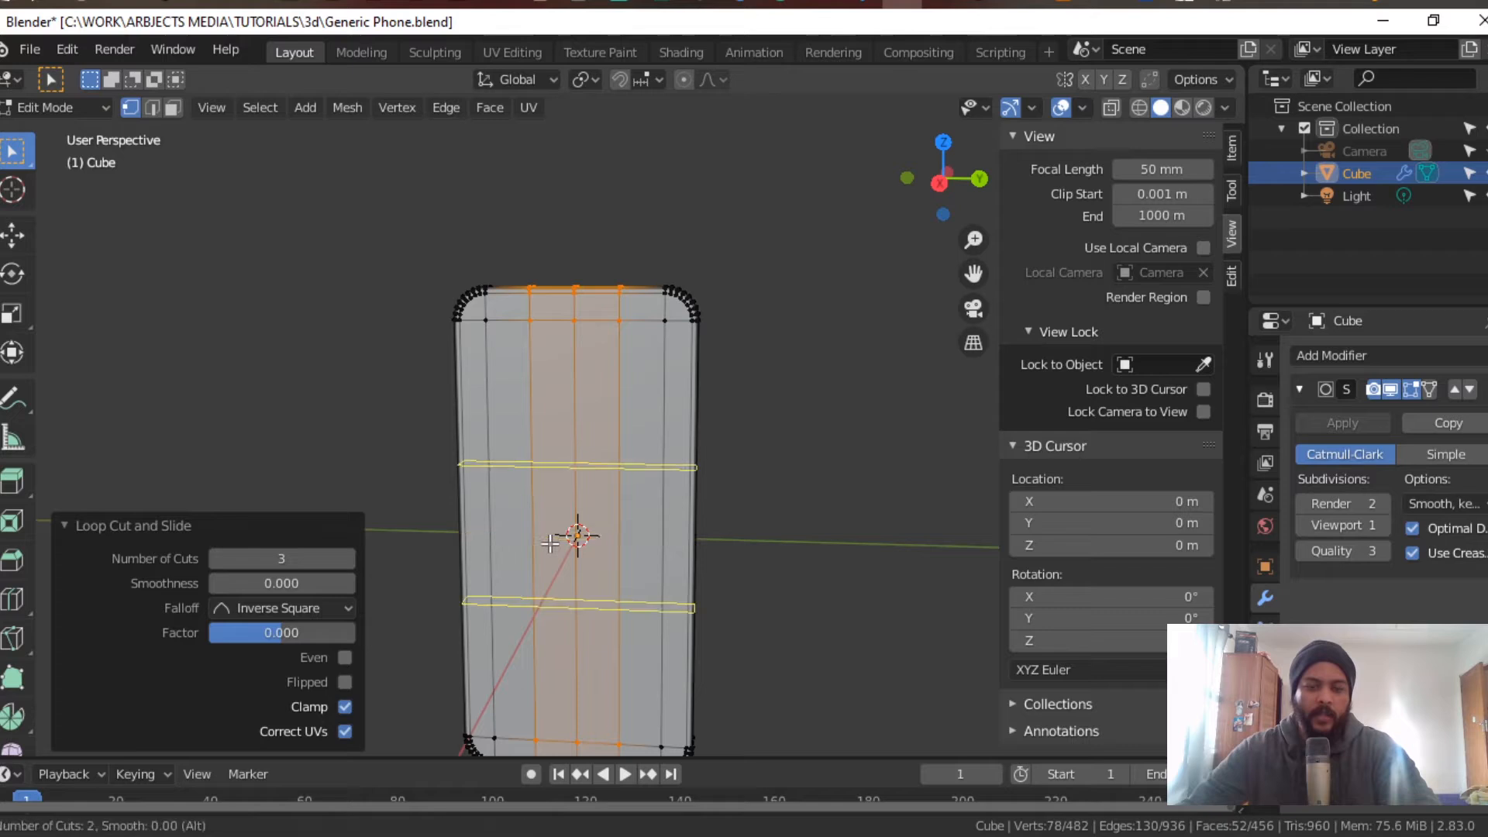
pyautogui.scroll(1, 549, 544)
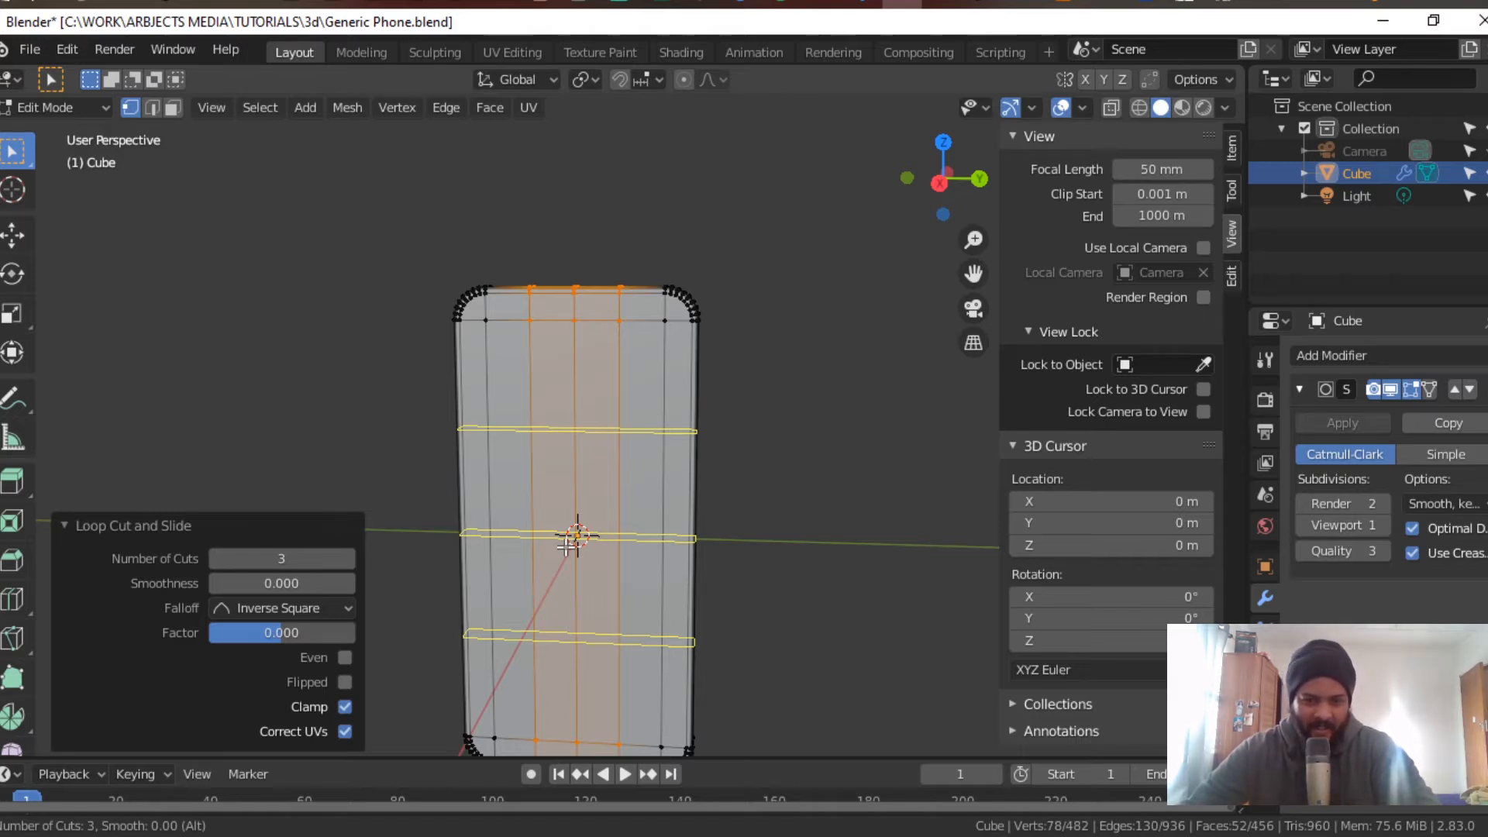
pyautogui.scroll(1, 567, 545)
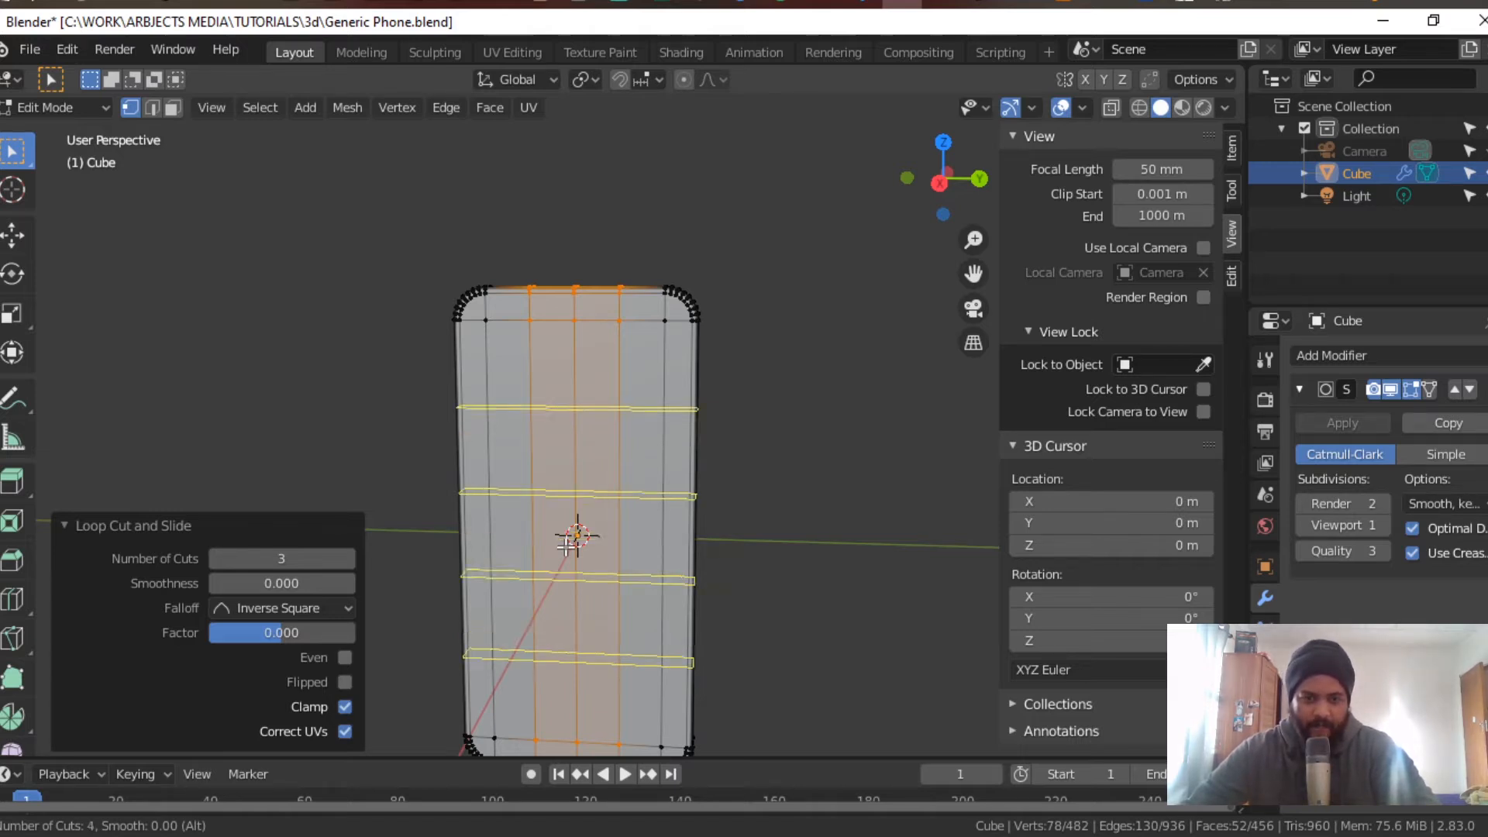
pyautogui.scroll(1, 567, 544)
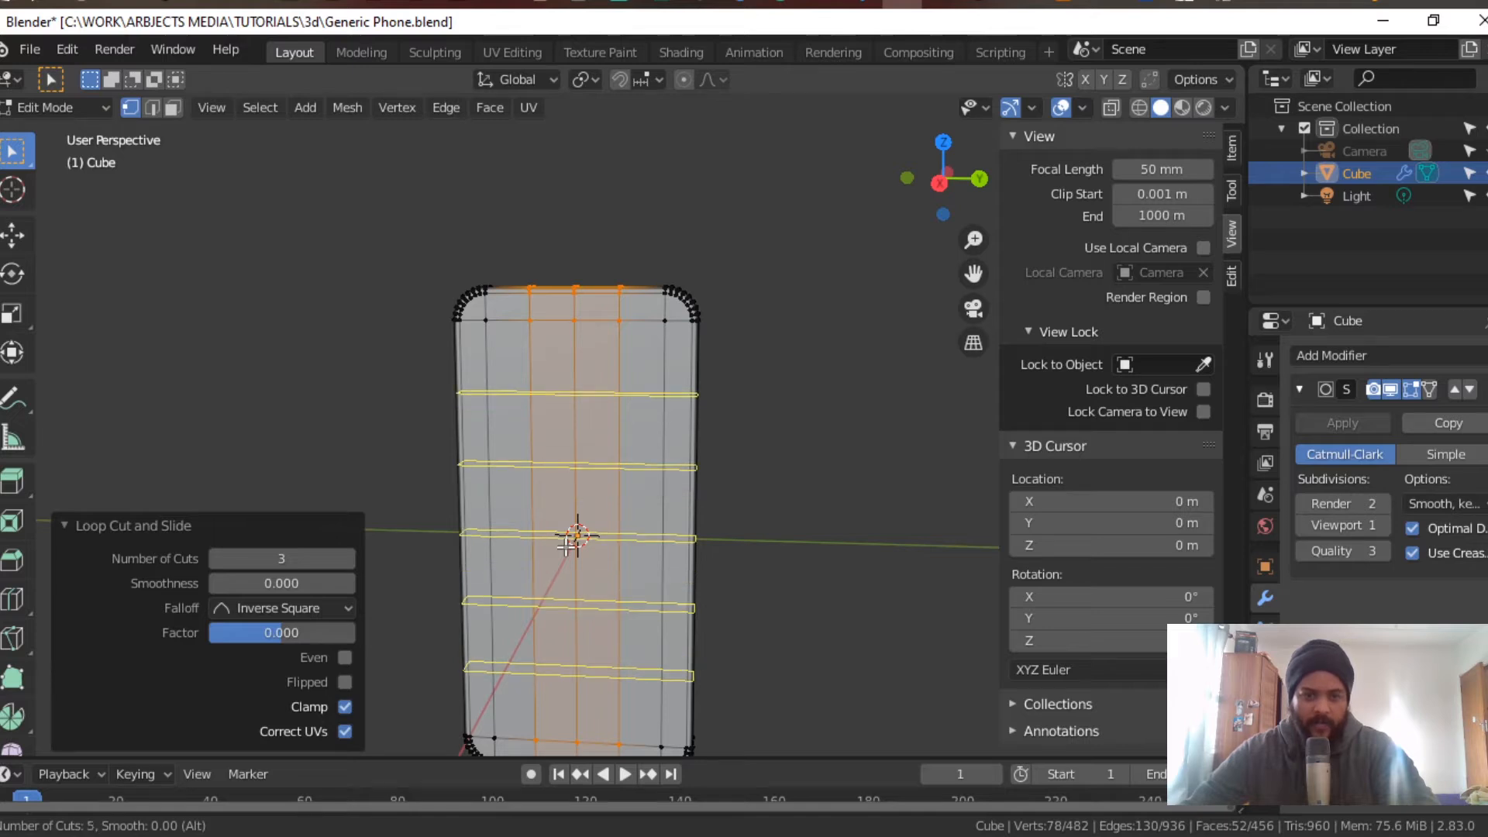
pyautogui.click(567, 545)
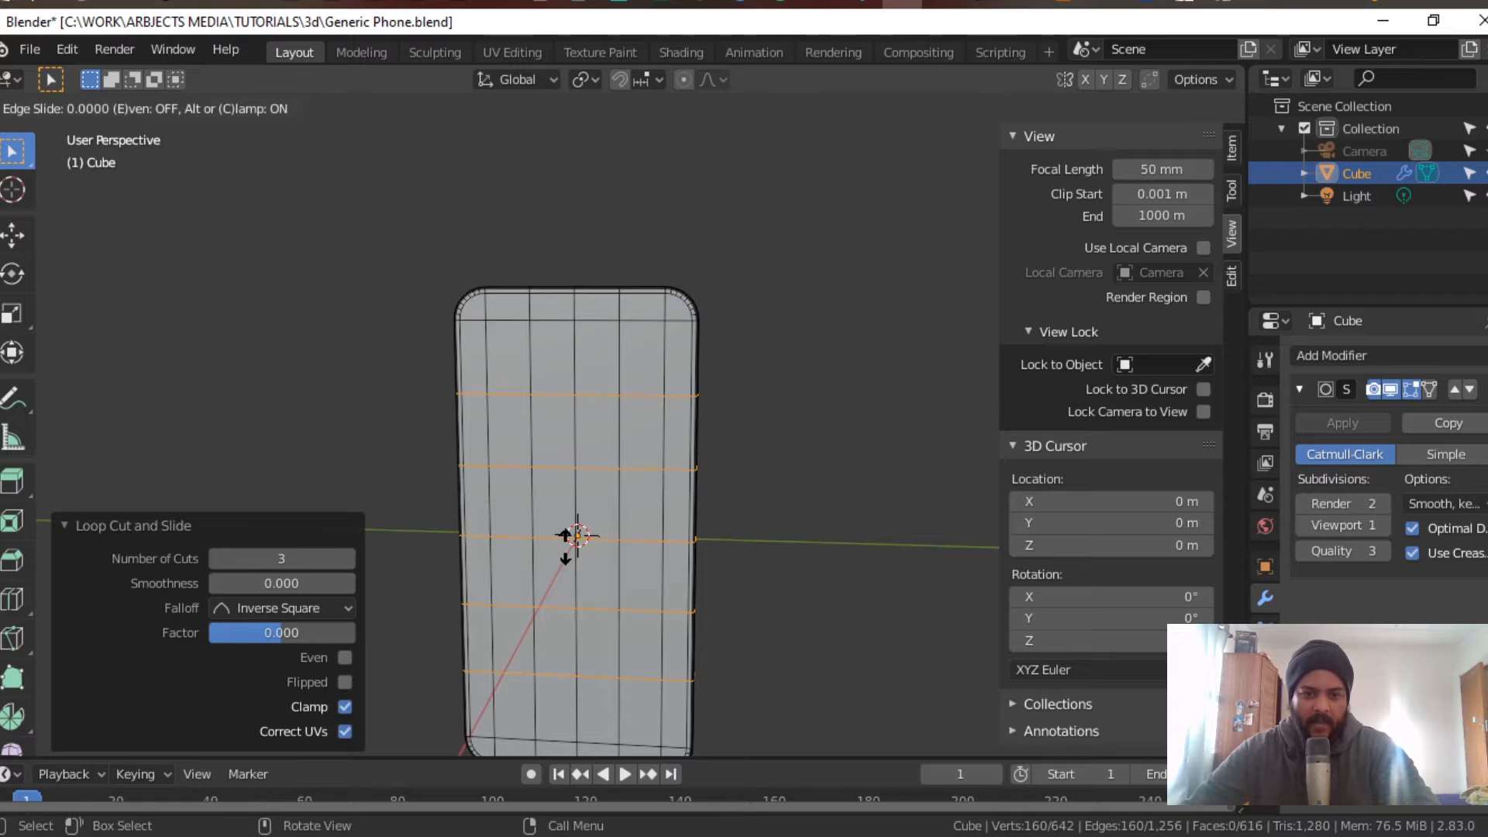
pyautogui.rightClick(566, 542)
pyautogui.moveTo(742, 494)
pyautogui.mouseDown(button='middle')
pyautogui.moveTo(305, 499)
pyautogui.moveTo(336, 498)
pyautogui.moveTo(275, 479)
pyautogui.moveTo(416, 501)
pyautogui.moveTo(724, 494)
pyautogui.moveTo(720, 509)
pyautogui.moveTo(621, 452)
pyautogui.moveTo(700, 481)
pyautogui.moveTo(687, 452)
pyautogui.moveTo(741, 408)
pyautogui.mouseUp(button='middle')
pyautogui.press('Tab')
pyautogui.press('Tab')
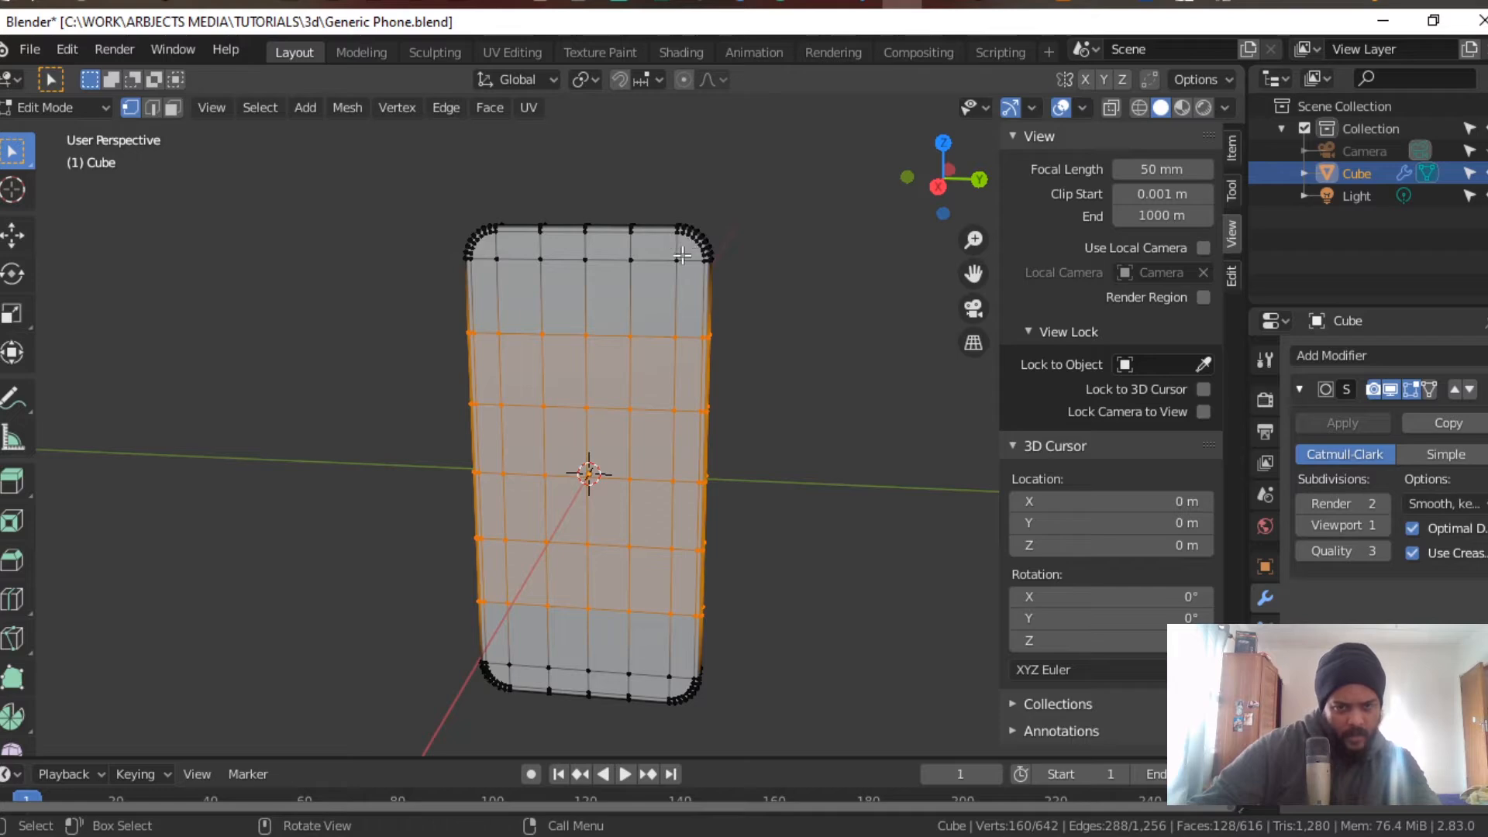
# Step: In face selection mode, select the front face's narrow top row except the two middle notch faces, plus the full row beneath it
pyautogui.hotkey('alt', 'a')
pyautogui.press('3')
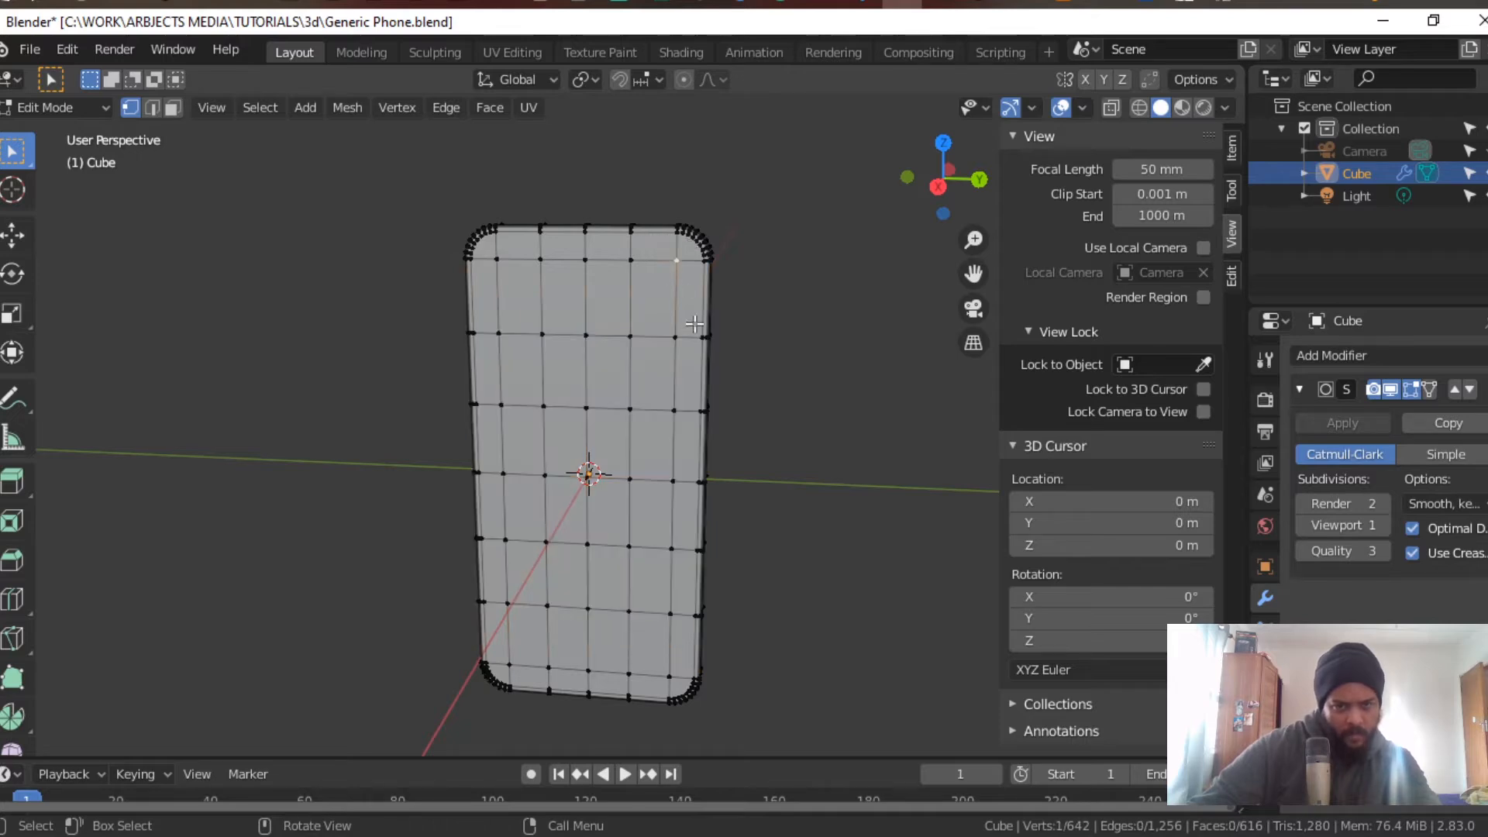
pyautogui.click(652, 247)
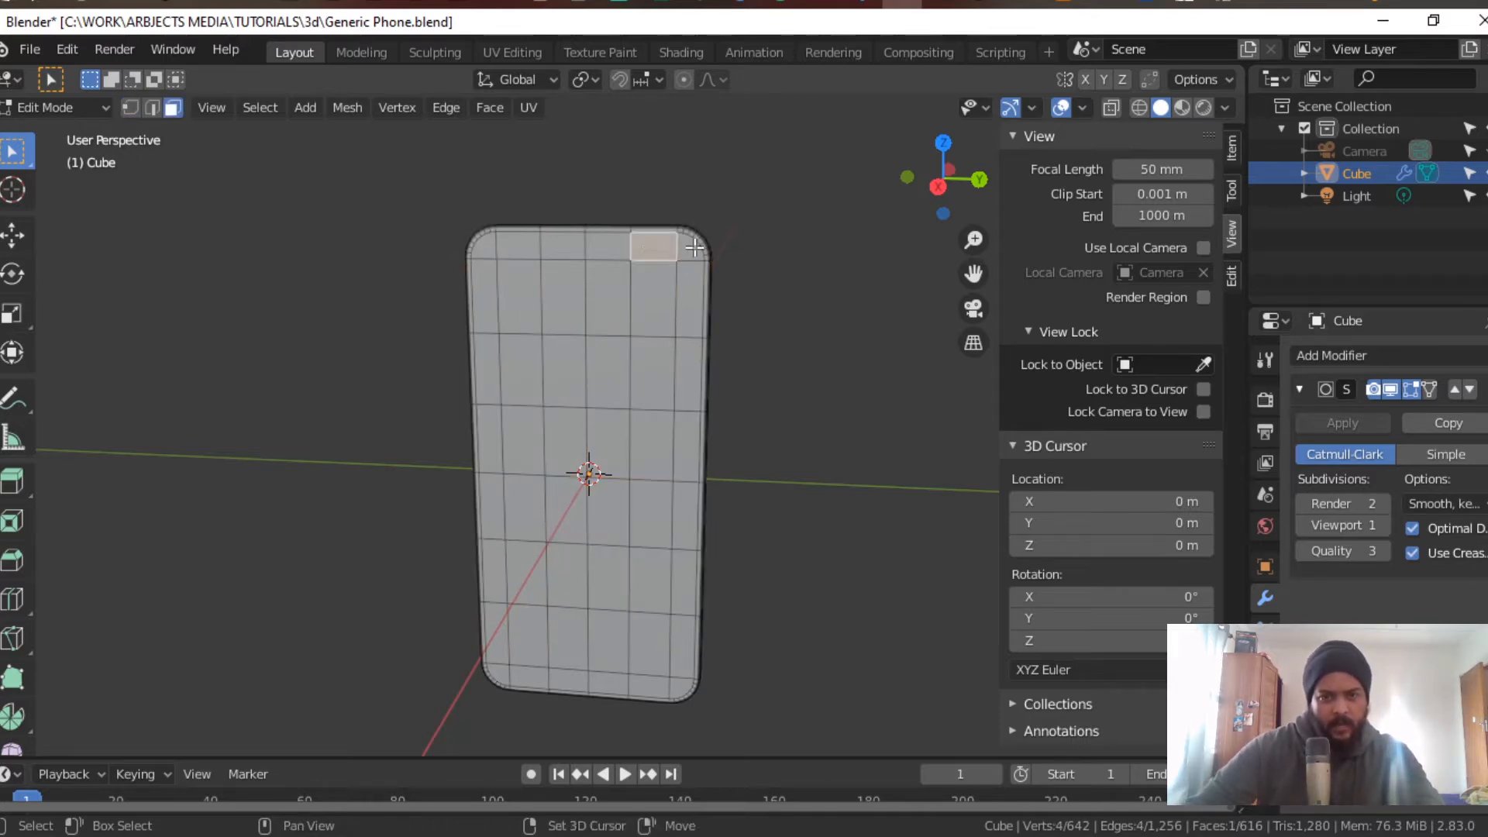
pyautogui.keyDown('shift'); pyautogui.click(693, 247); pyautogui.keyUp('shift')
pyautogui.keyDown('shift'); pyautogui.click(692, 301); pyautogui.keyUp('shift')
pyautogui.keyDown('shift'); pyautogui.click(647, 307); pyautogui.keyUp('shift')
pyautogui.keyDown('shift'); pyautogui.click(604, 302); pyautogui.keyUp('shift')
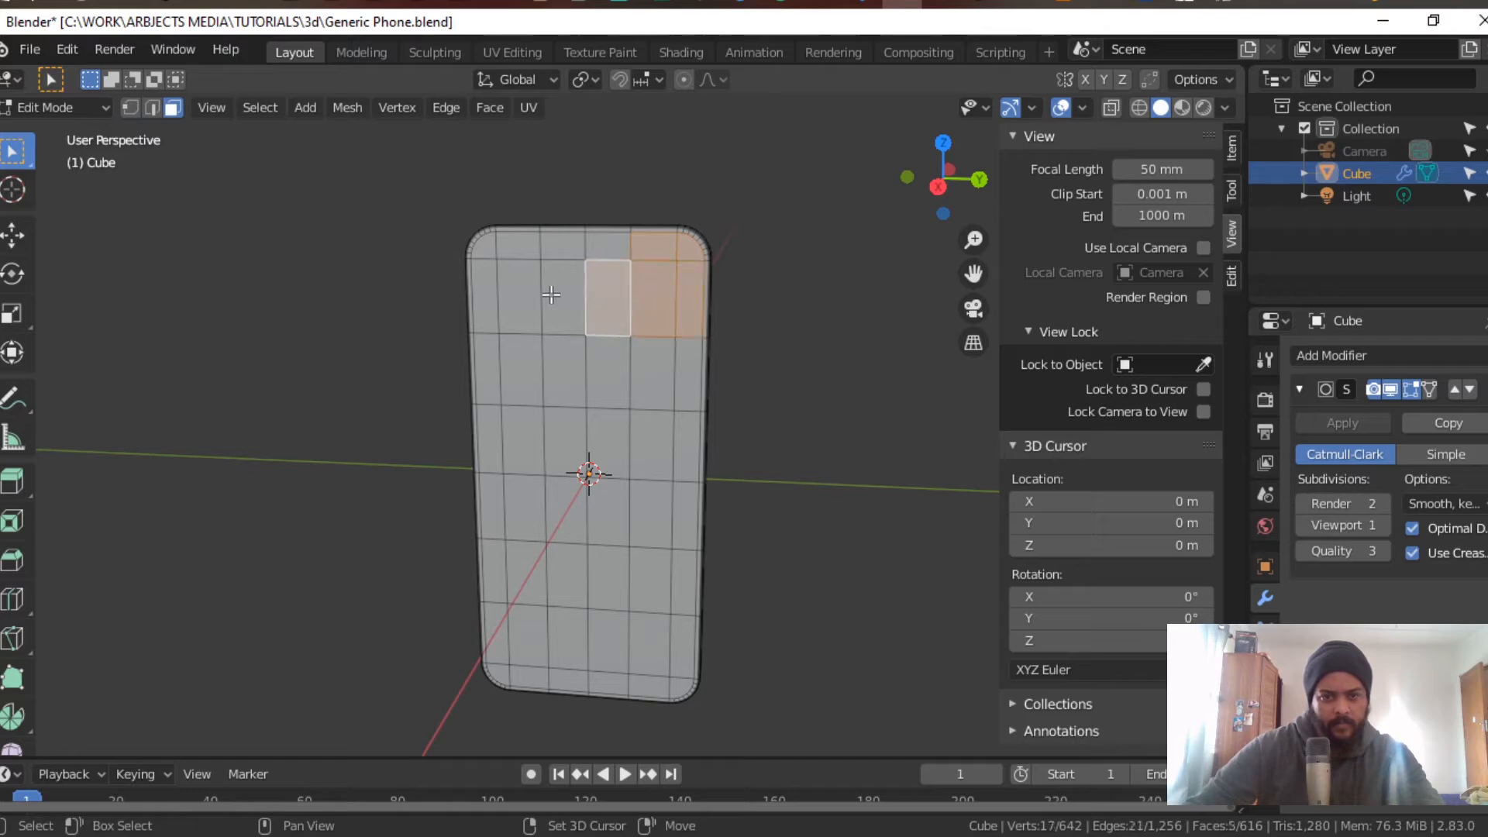
pyautogui.keyDown('shift'); pyautogui.click(552, 295); pyautogui.keyUp('shift')
pyautogui.keyDown('shift'); pyautogui.click(514, 289); pyautogui.keyUp('shift')
pyautogui.keyDown('shift'); pyautogui.click(508, 244); pyautogui.keyUp('shift')
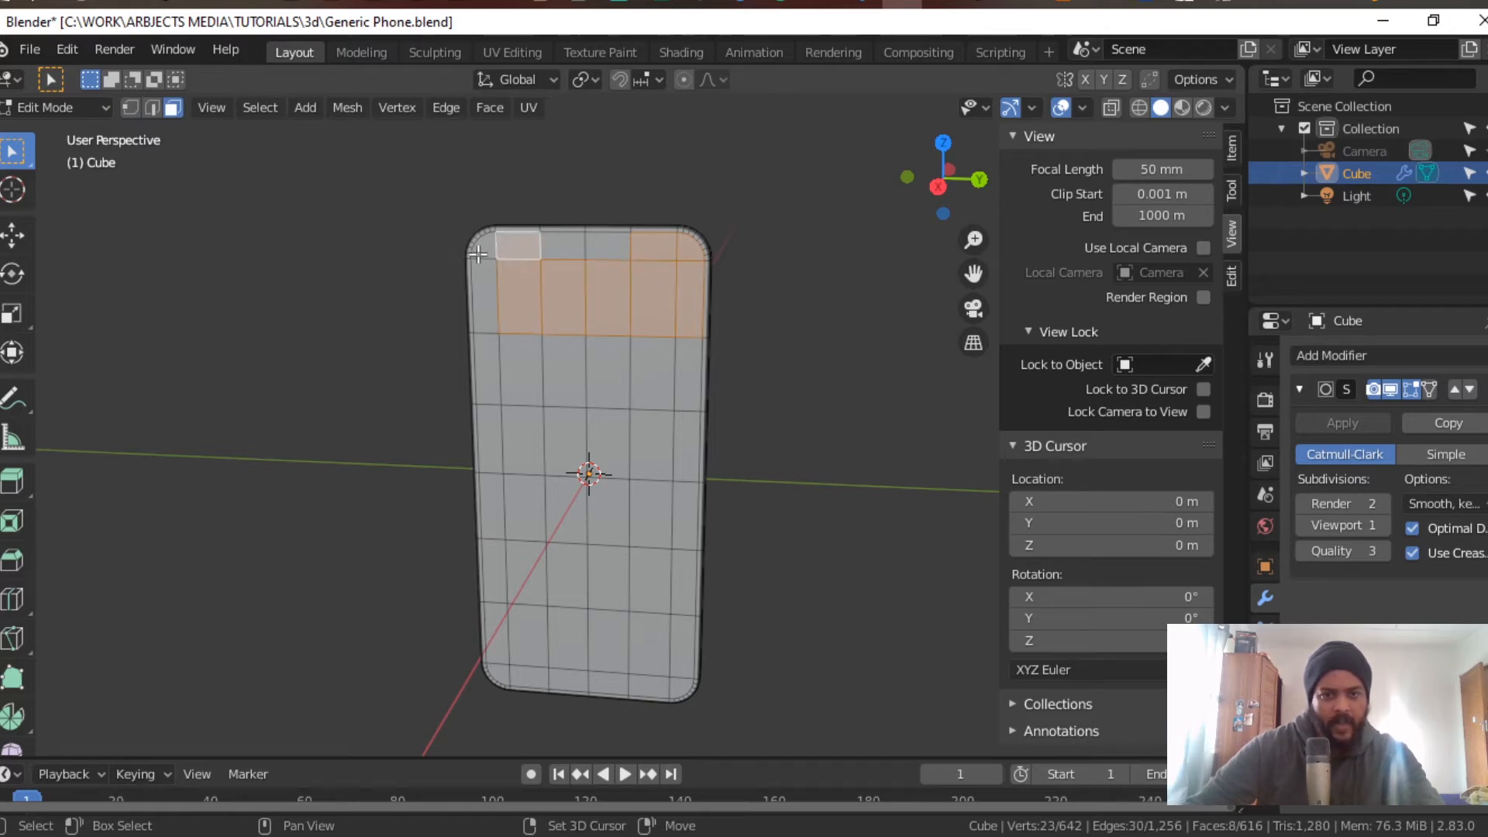
pyautogui.keyDown('shift'); pyautogui.click(482, 247); pyautogui.keyUp('shift')
pyautogui.keyDown('shift'); pyautogui.click(487, 292); pyautogui.keyUp('shift')
# Step: Extend the screen selection with all faces of the third and fourth rows from the top, using the iPhone image as reference
pyautogui.keyDown('shift'); pyautogui.click(481, 380); pyautogui.keyUp('shift')
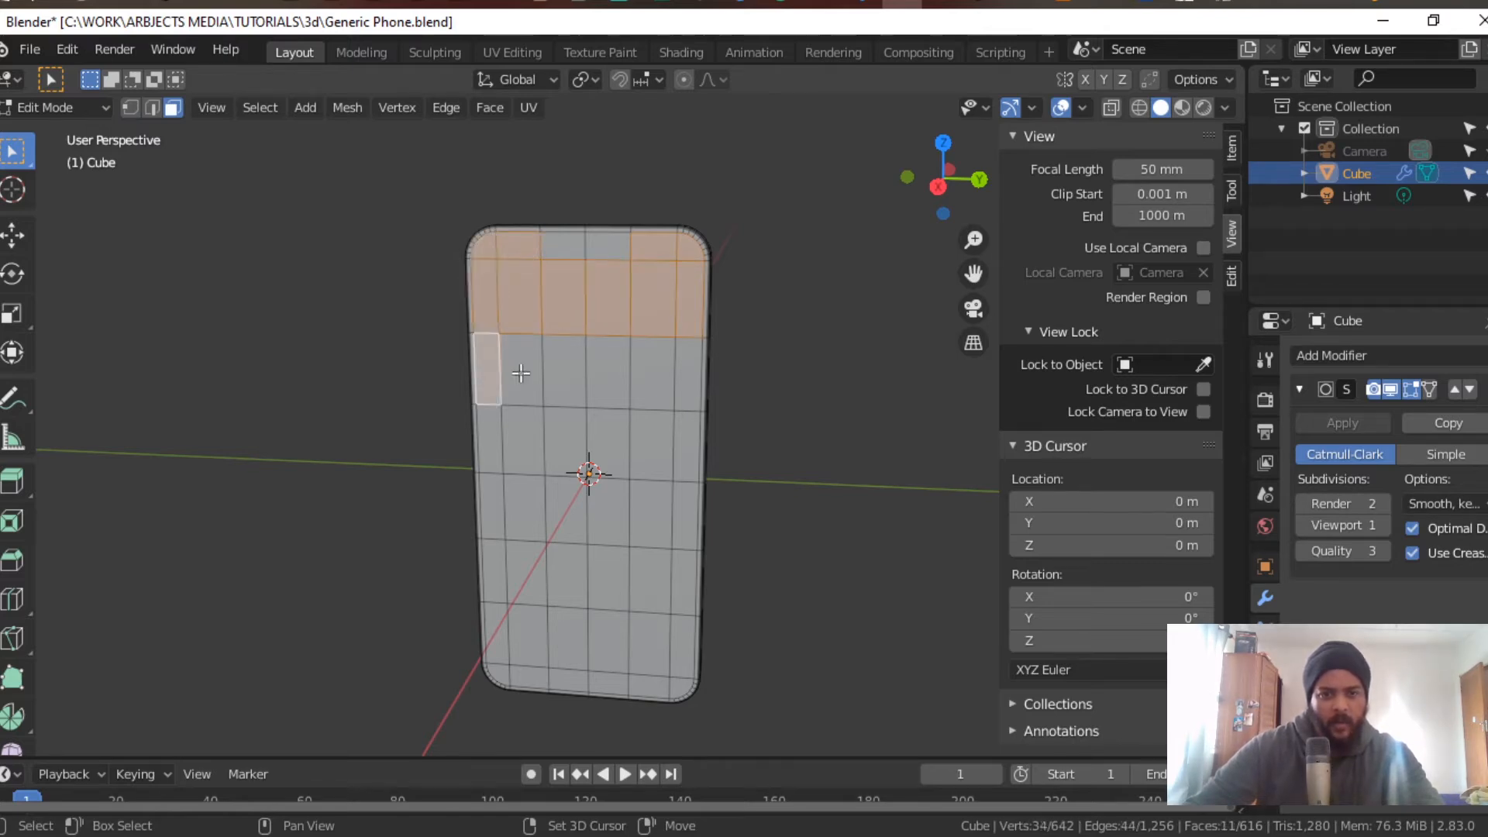
pyautogui.keyDown('shift'); pyautogui.click(531, 374); pyautogui.keyUp('shift')
pyautogui.keyDown('shift'); pyautogui.click(578, 371); pyautogui.keyUp('shift')
pyautogui.keyDown('shift'); pyautogui.click(624, 366); pyautogui.keyUp('shift')
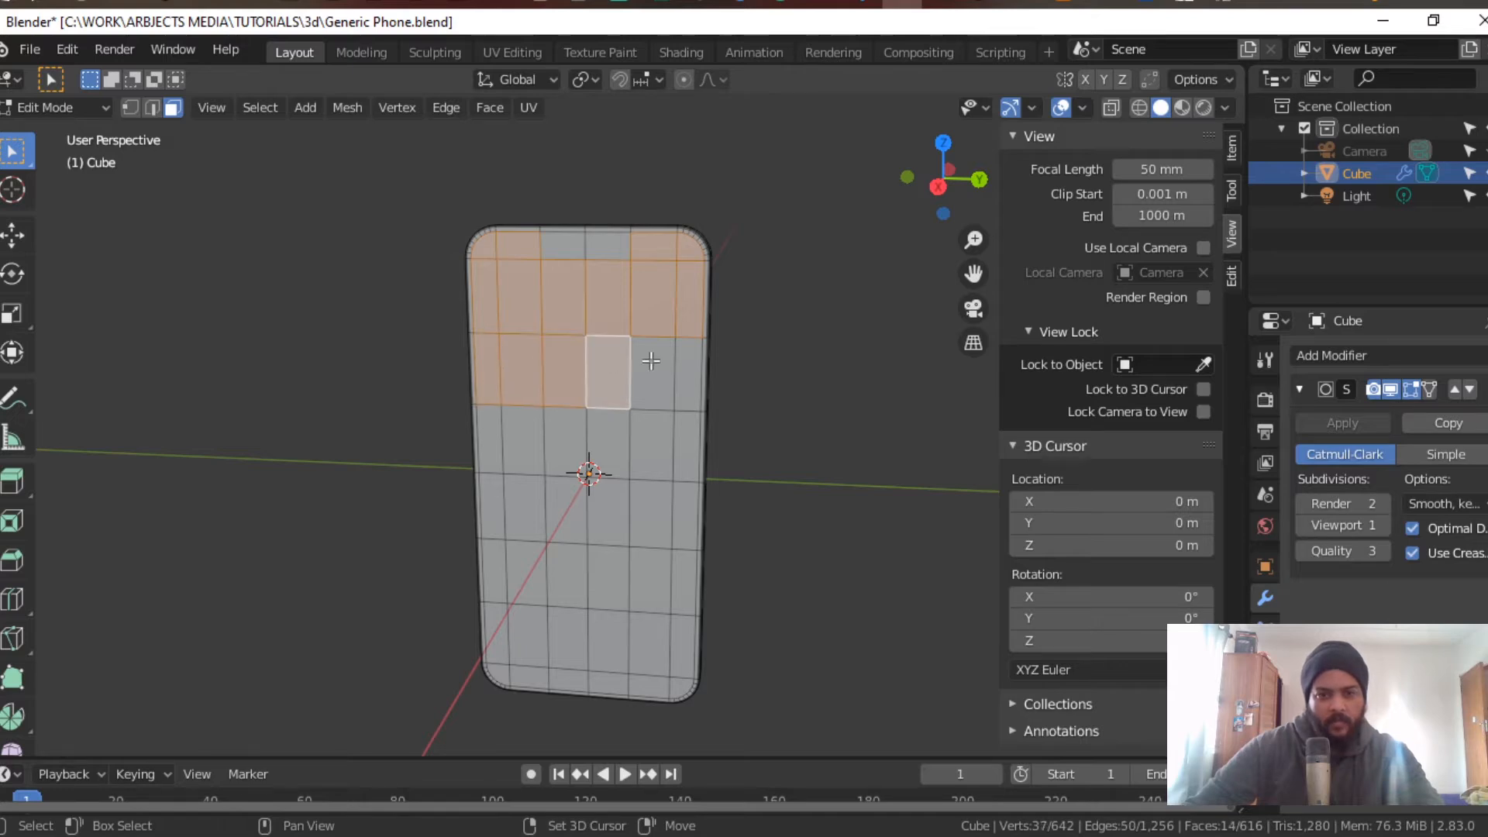
pyautogui.keyDown('shift'); pyautogui.click(671, 361); pyautogui.keyUp('shift')
pyautogui.keyDown('shift'); pyautogui.click(687, 361); pyautogui.keyUp('shift')
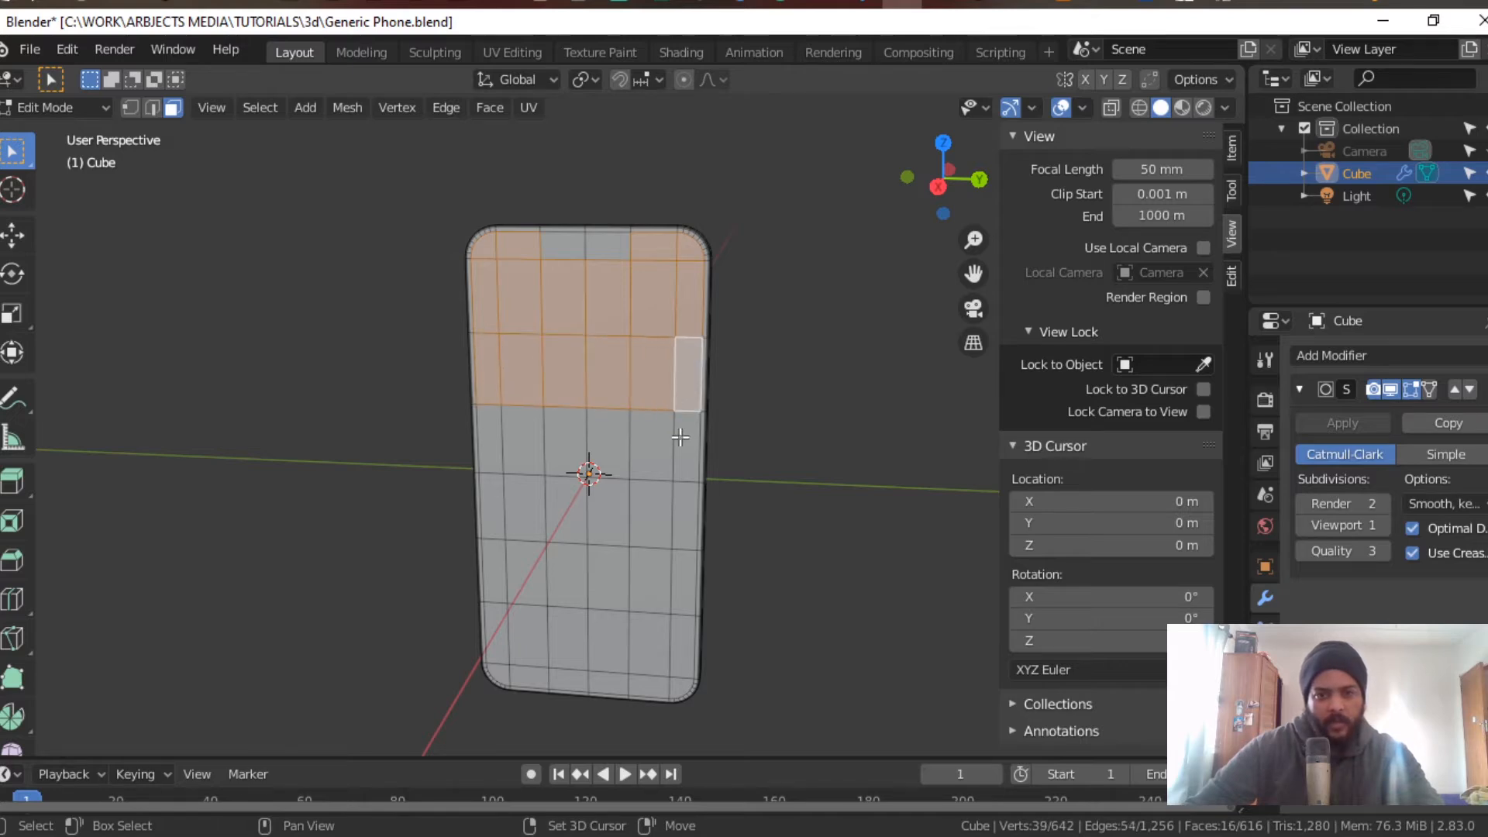
pyautogui.keyDown('shift'); pyautogui.click(679, 438); pyautogui.keyUp('shift')
pyautogui.hotkey('alt', 'Tab')
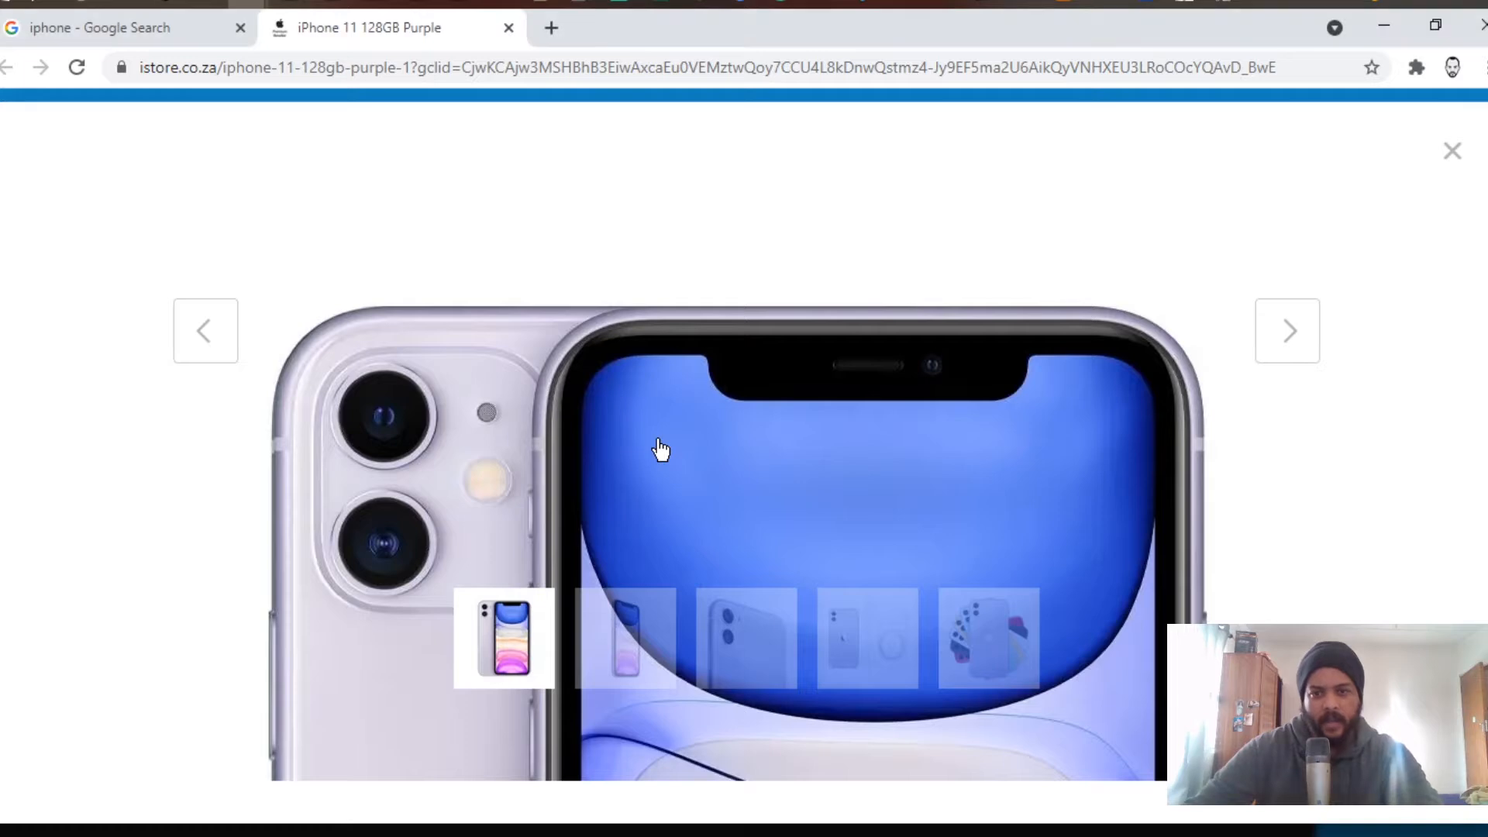
pyautogui.hotkey('alt', 'Tab')
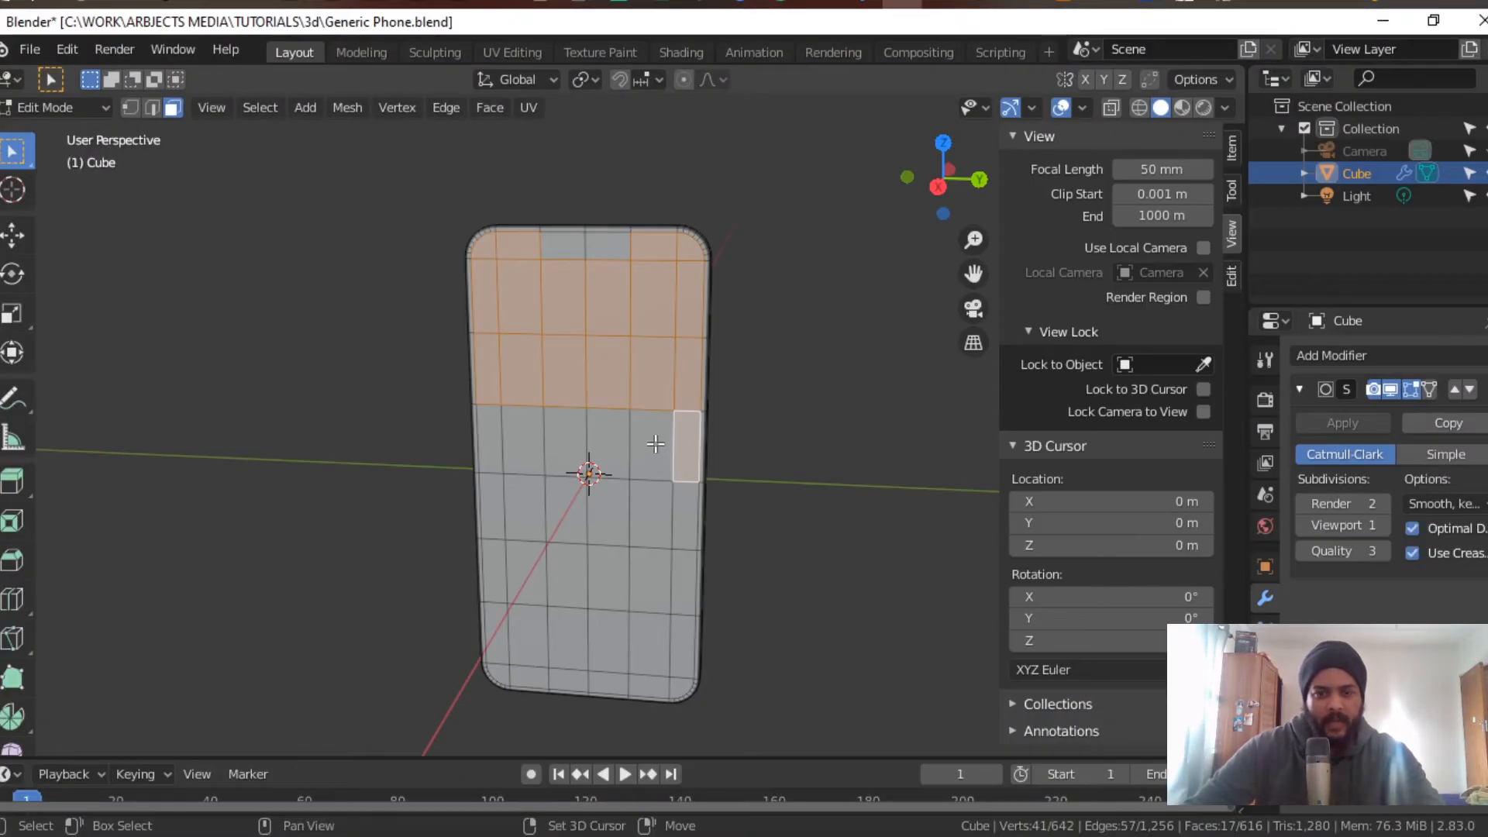
pyautogui.keyDown('shift'); pyautogui.click(656, 443); pyautogui.keyUp('shift')
pyautogui.keyDown('shift'); pyautogui.click(609, 439); pyautogui.keyUp('shift')
pyautogui.keyDown('shift'); pyautogui.click(564, 437); pyautogui.keyUp('shift')
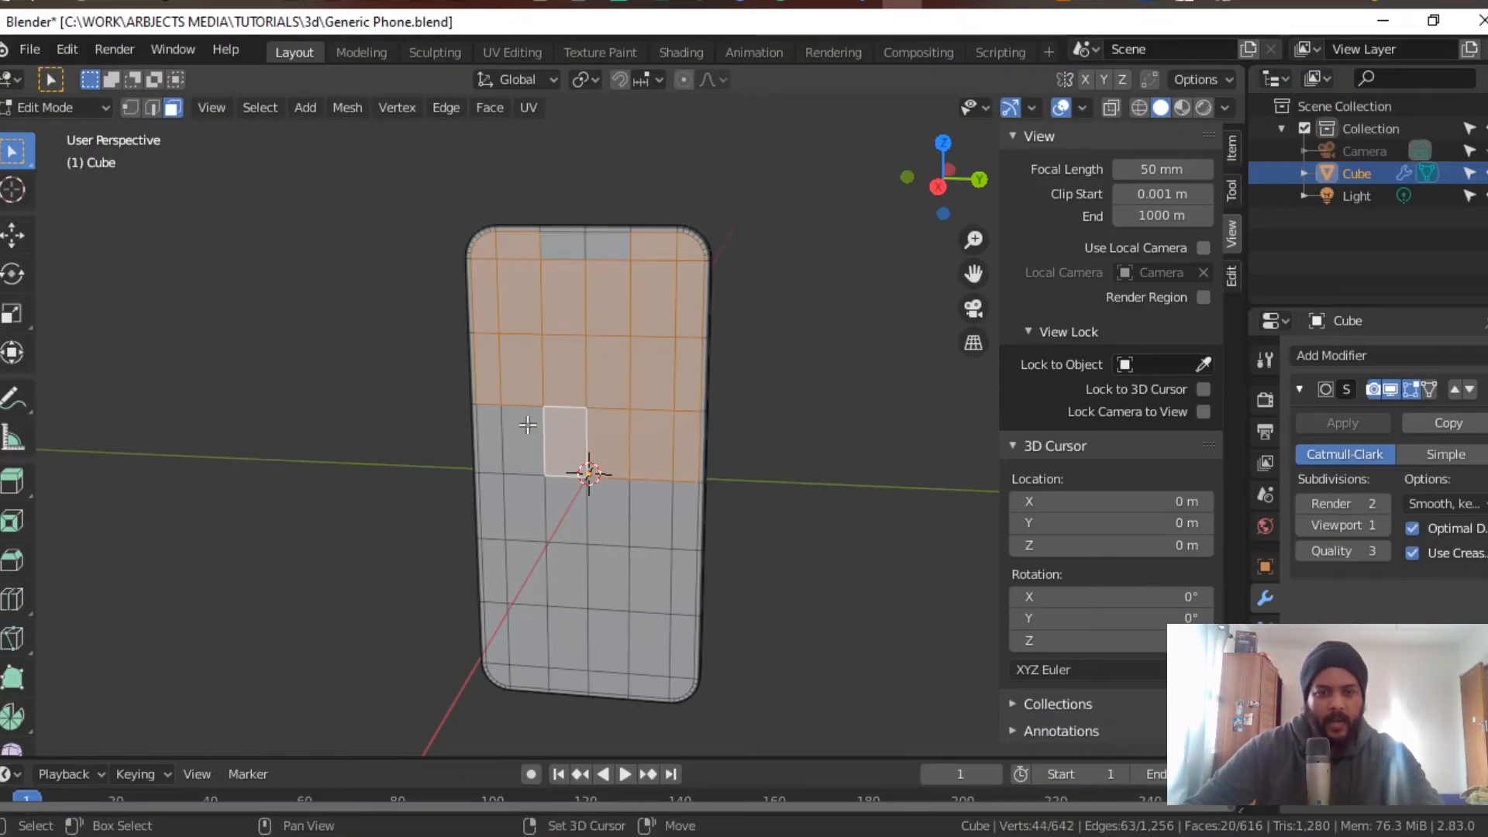
pyautogui.keyDown('shift'); pyautogui.click(527, 426); pyautogui.keyUp('shift')
pyautogui.keyDown('shift'); pyautogui.click(492, 456); pyautogui.keyUp('shift')
# Step: Extend the screen selection with all faces of the fifth, sixth and seventh rows, down to the narrow bottom row
pyautogui.keyDown('shift'); pyautogui.click(496, 497); pyautogui.keyUp('shift')
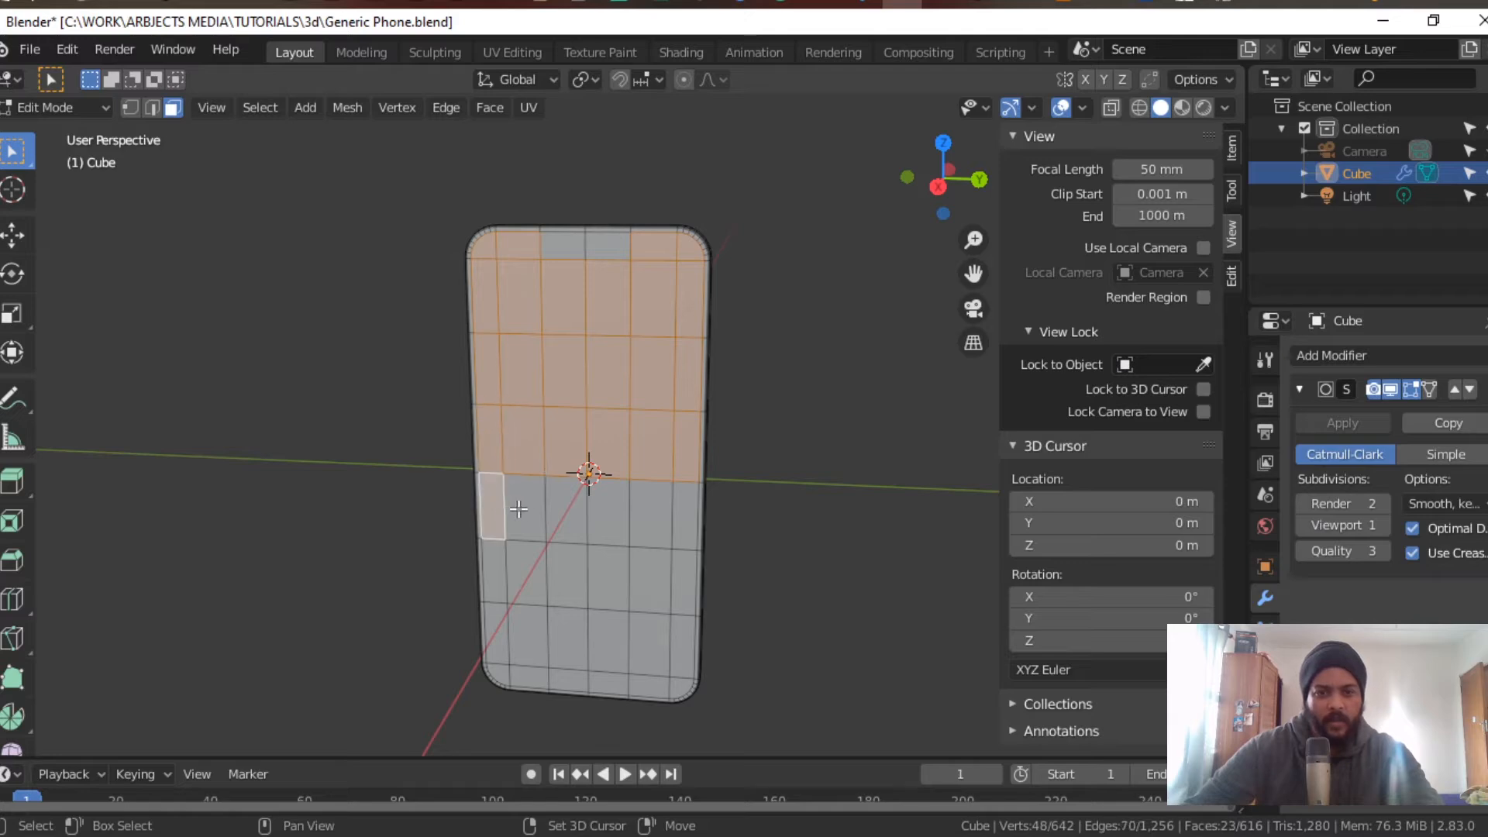
pyautogui.keyDown('shift'); pyautogui.click(525, 508); pyautogui.keyUp('shift')
pyautogui.keyDown('shift'); pyautogui.click(568, 505); pyautogui.keyUp('shift')
pyautogui.keyDown('shift'); pyautogui.click(626, 514); pyautogui.keyUp('shift')
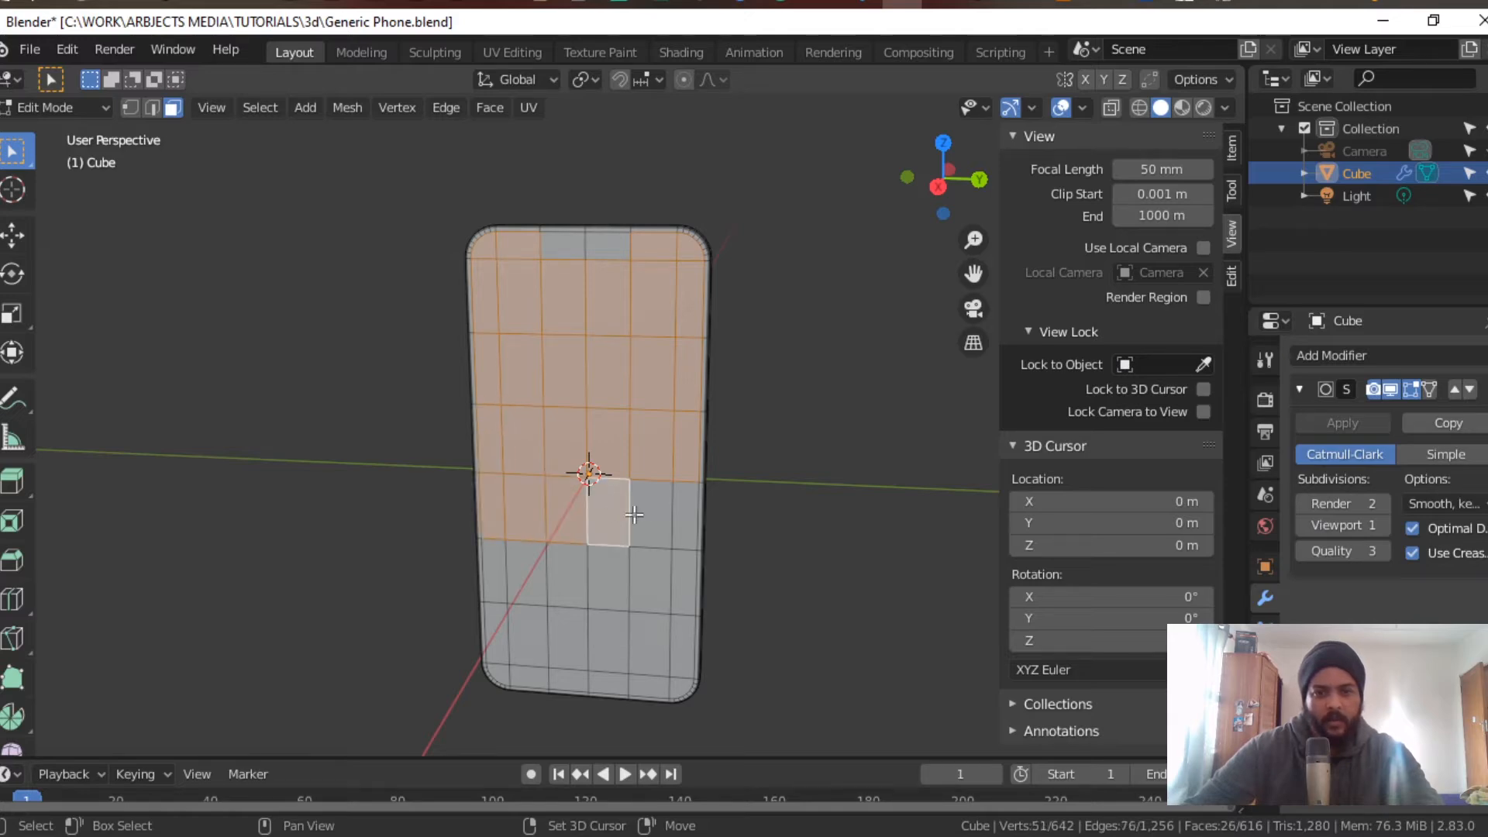
pyautogui.keyDown('shift'); pyautogui.click(655, 510); pyautogui.keyUp('shift')
pyautogui.keyDown('shift'); pyautogui.click(691, 513); pyautogui.keyUp('shift')
pyautogui.keyDown('shift'); pyautogui.click(685, 583); pyautogui.keyUp('shift')
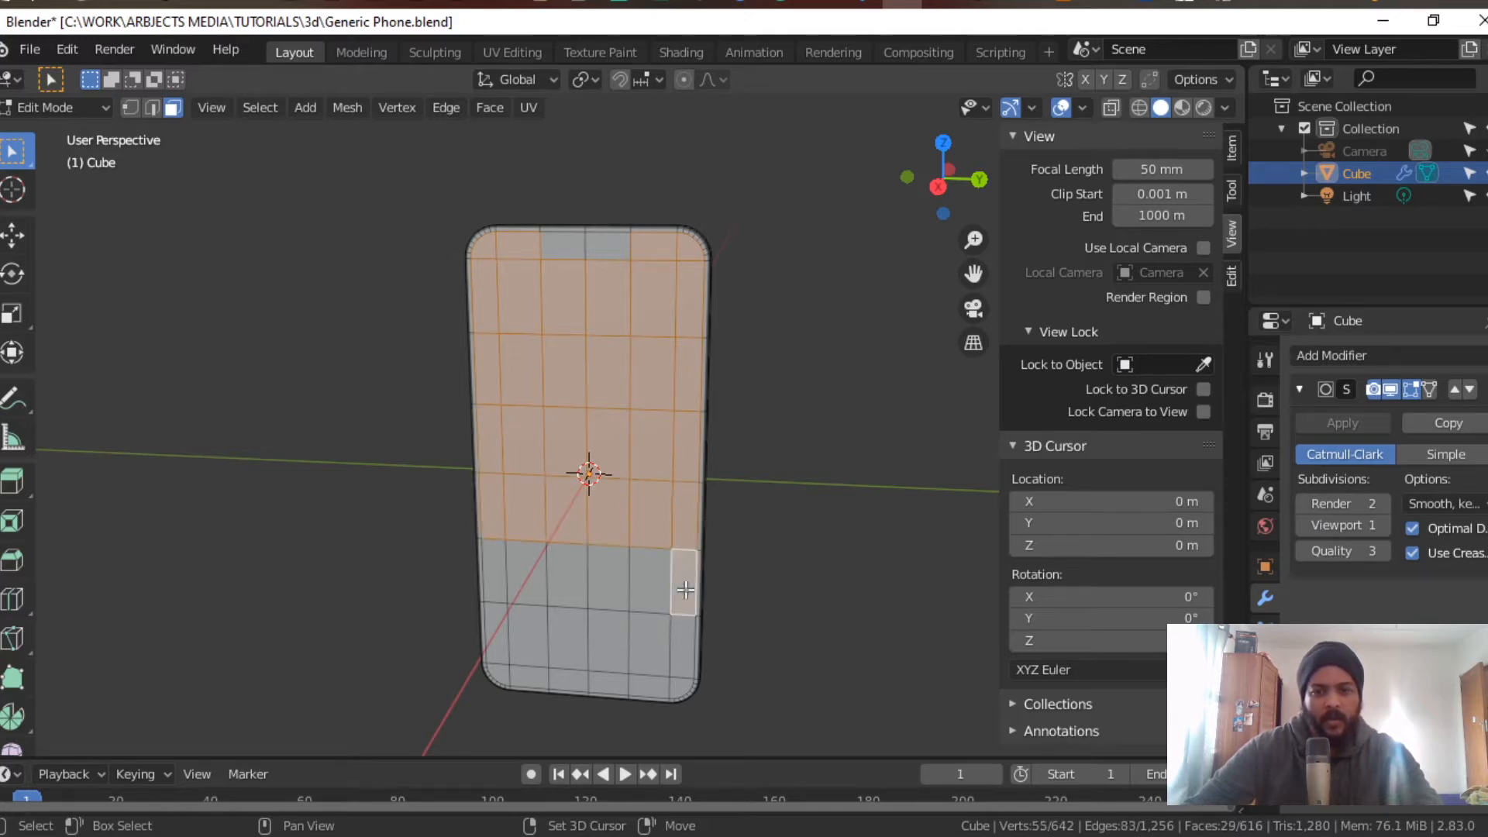
pyautogui.keyDown('shift'); pyautogui.click(630, 572); pyautogui.keyUp('shift')
pyautogui.keyDown('shift'); pyautogui.click(593, 574); pyautogui.keyUp('shift')
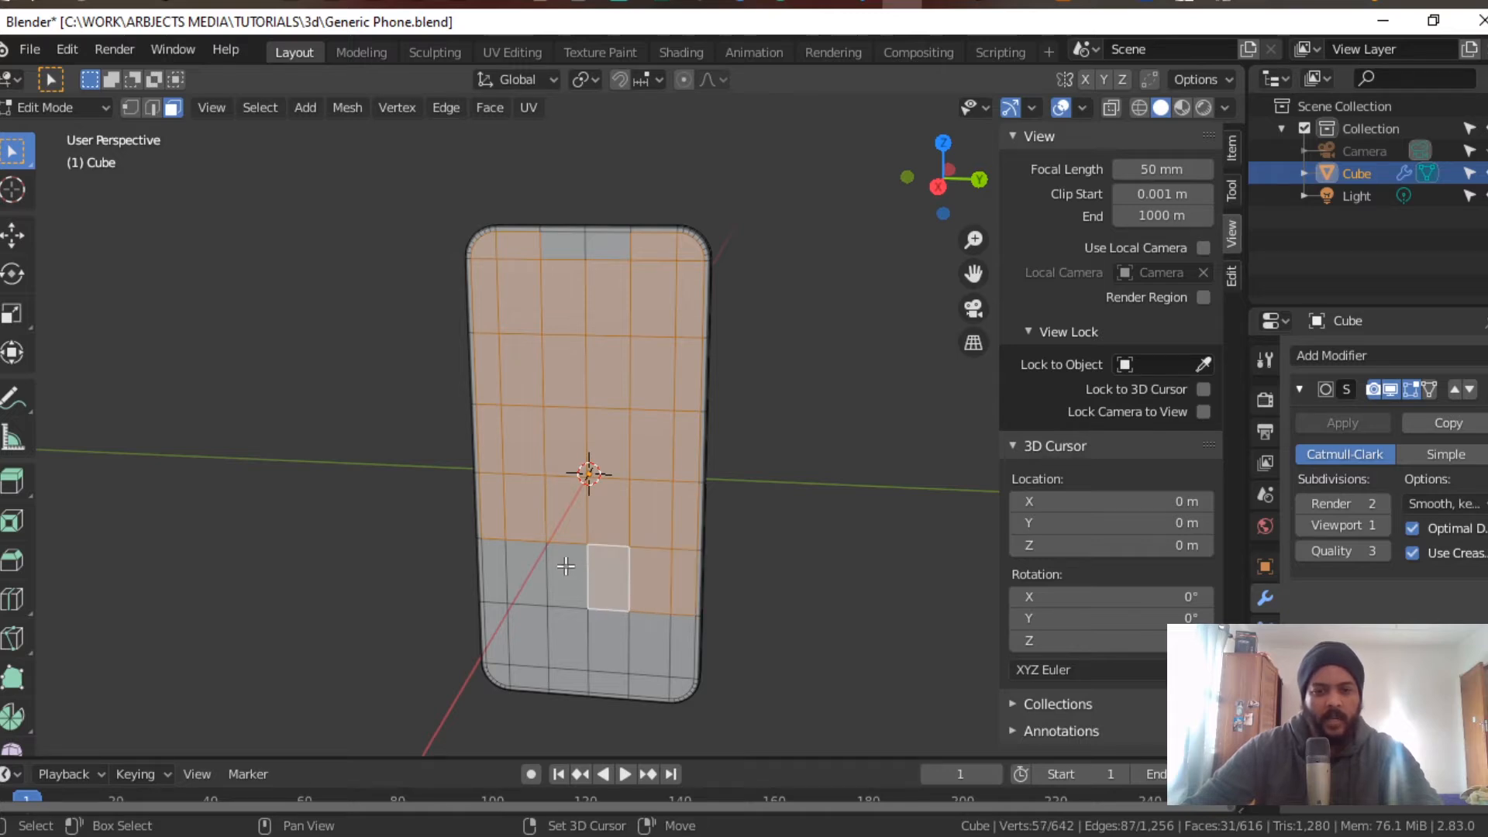
pyautogui.keyDown('shift'); pyautogui.click(561, 574); pyautogui.keyUp('shift')
pyautogui.keyDown('shift'); pyautogui.click(529, 572); pyautogui.keyUp('shift')
pyautogui.keyDown('shift'); pyautogui.click(500, 585); pyautogui.keyUp('shift')
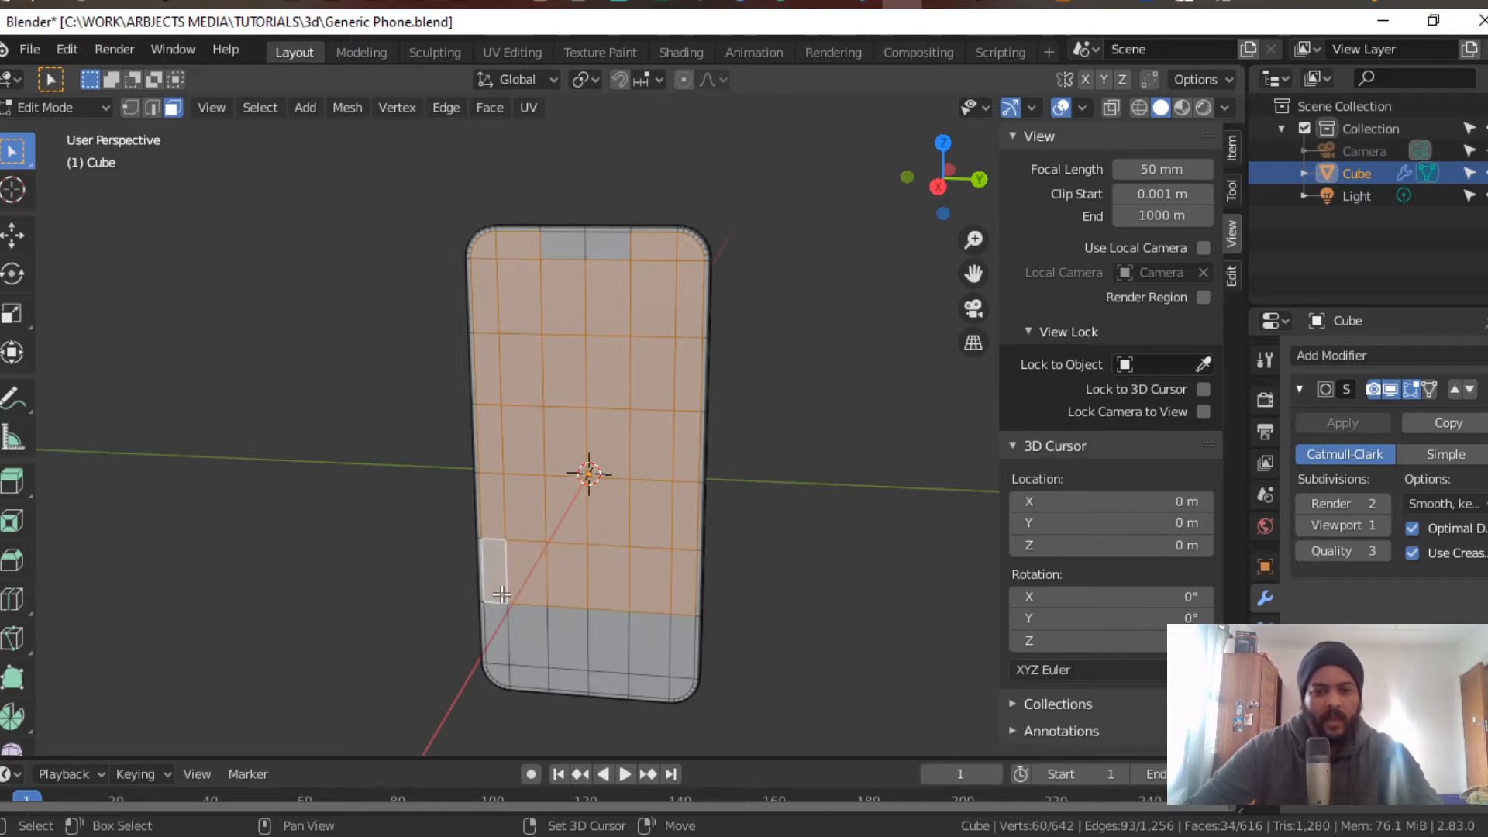
pyautogui.keyDown('shift'); pyautogui.click(500, 634); pyautogui.keyUp('shift')
pyautogui.keyDown('shift'); pyautogui.click(533, 633); pyautogui.keyUp('shift')
pyautogui.keyDown('shift'); pyautogui.click(570, 634); pyautogui.keyUp('shift')
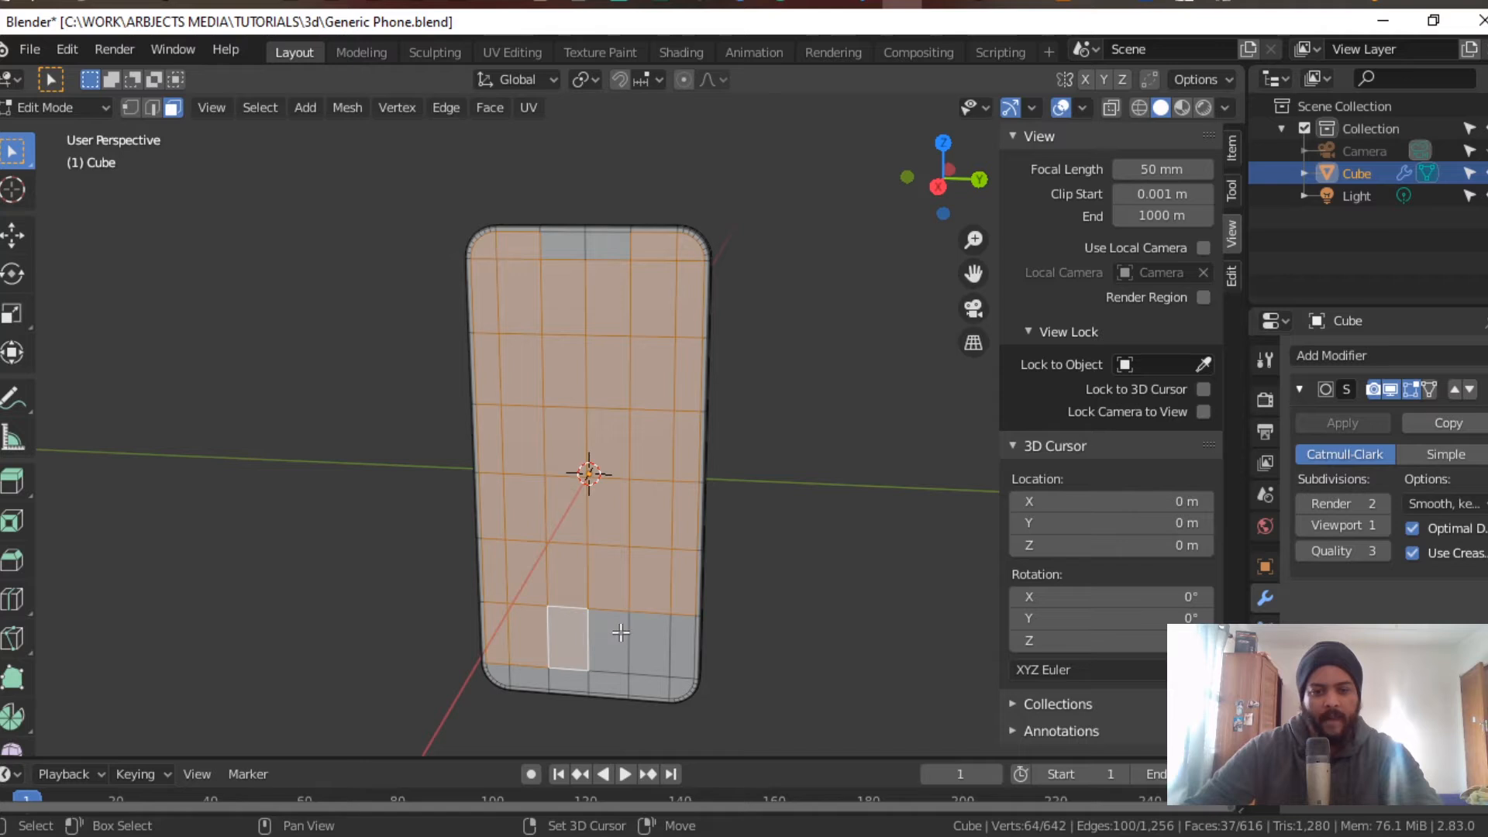
pyautogui.keyDown('shift'); pyautogui.click(620, 632); pyautogui.keyUp('shift')
pyautogui.keyDown('shift'); pyautogui.click(682, 643); pyautogui.keyUp('shift')
pyautogui.keyDown('shift'); pyautogui.click(649, 643); pyautogui.keyUp('shift')
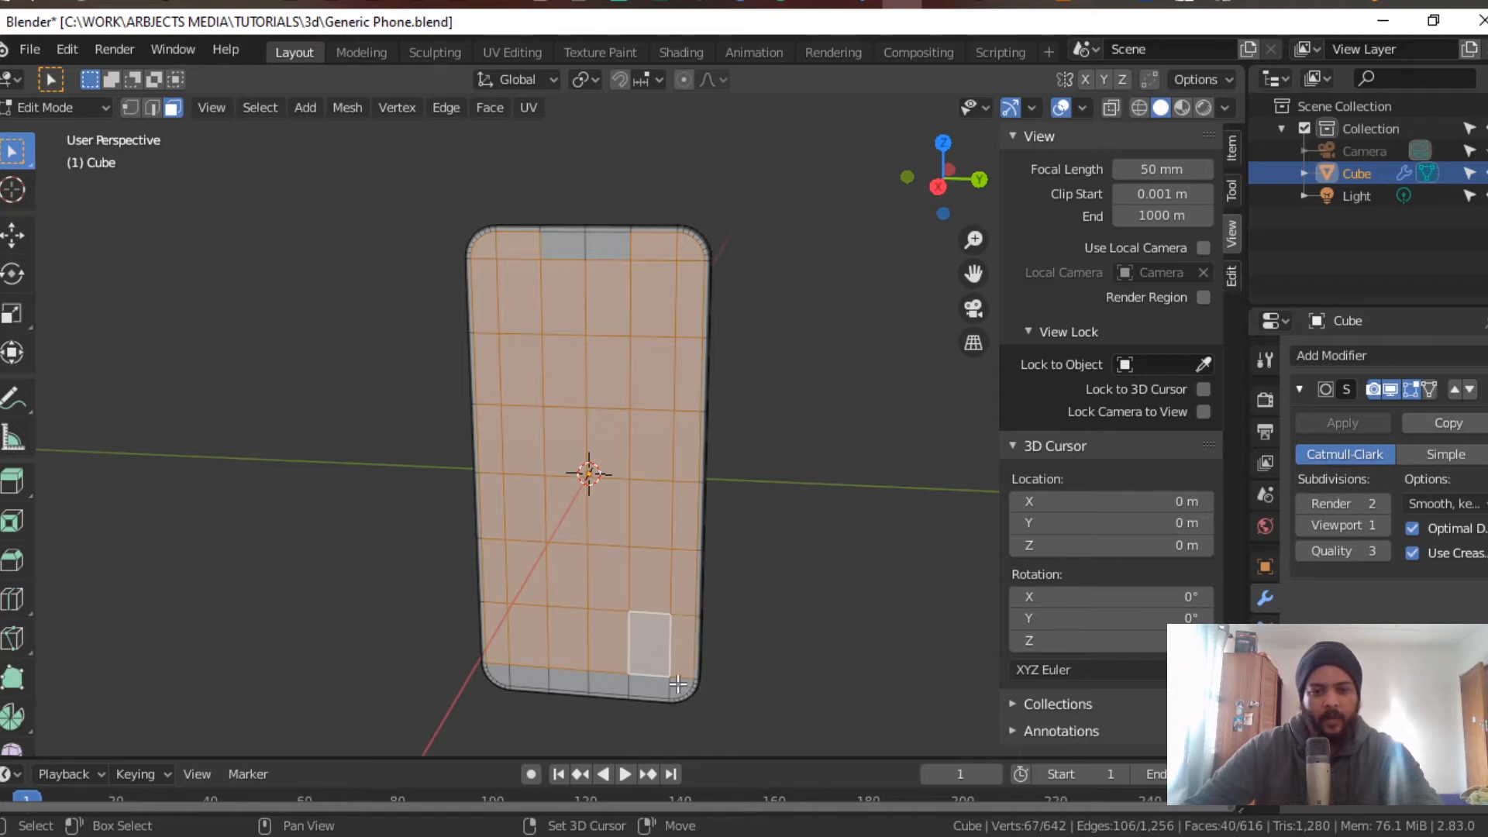
# Step: Extend the screen selection with all faces of the narrow bottom row, including both rounded bottom corners
pyautogui.keyDown('shift'); pyautogui.click(677, 684); pyautogui.keyUp('shift')
pyautogui.keyDown('shift'); pyautogui.click(649, 684); pyautogui.keyUp('shift')
pyautogui.keyDown('shift'); pyautogui.click(609, 681); pyautogui.keyUp('shift')
pyautogui.keyDown('shift'); pyautogui.click(557, 677); pyautogui.keyUp('shift')
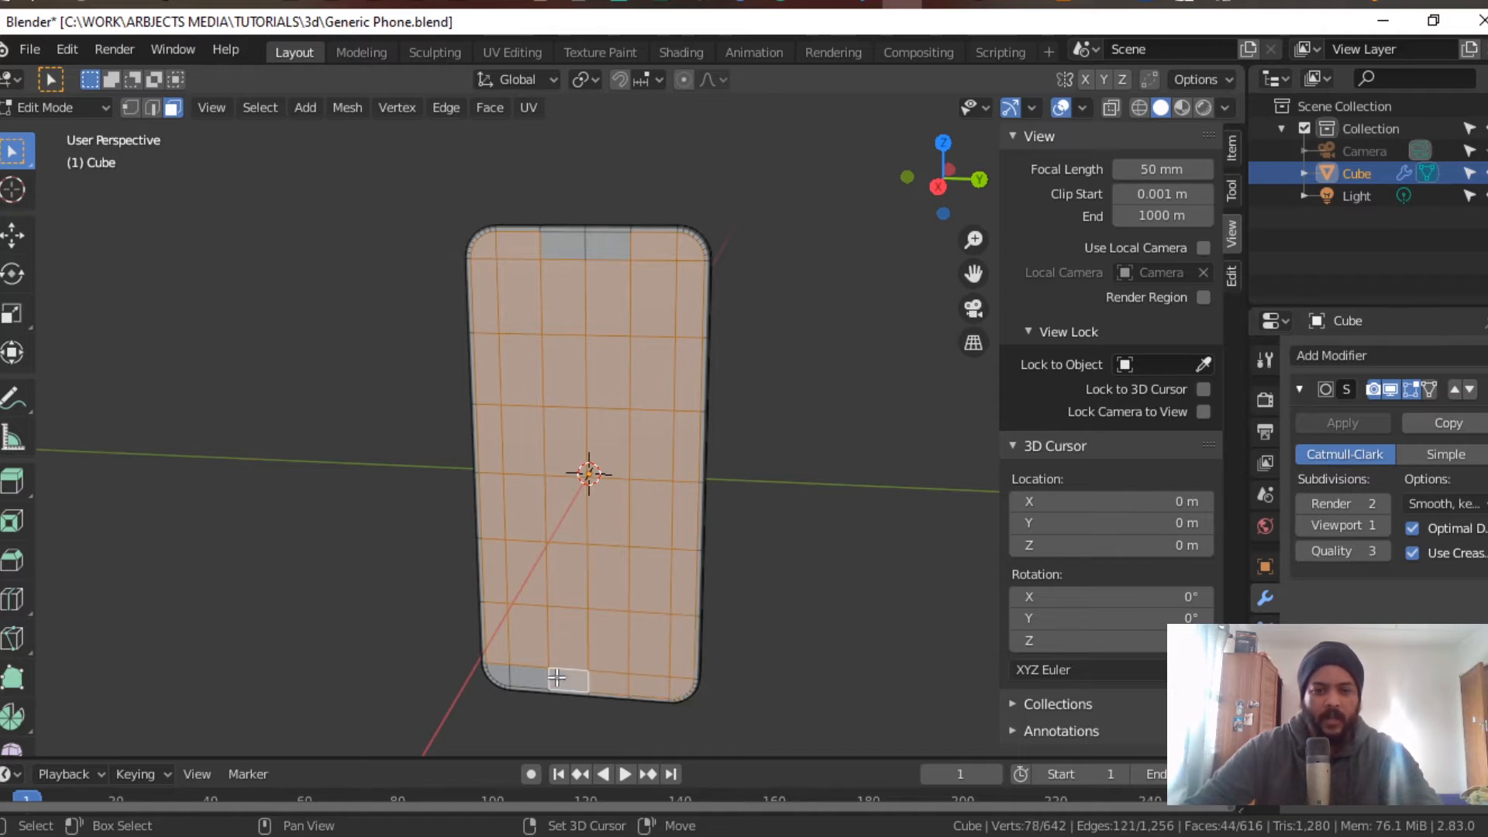
pyautogui.keyDown('shift'); pyautogui.click(523, 678); pyautogui.keyUp('shift')
pyautogui.keyDown('shift'); pyautogui.click(502, 672); pyautogui.keyUp('shift')
pyautogui.keyDown('shift'); pyautogui.moveTo(608, 500); pyautogui.dragTo(616, 548, button='middle'); pyautogui.keyUp('shift')
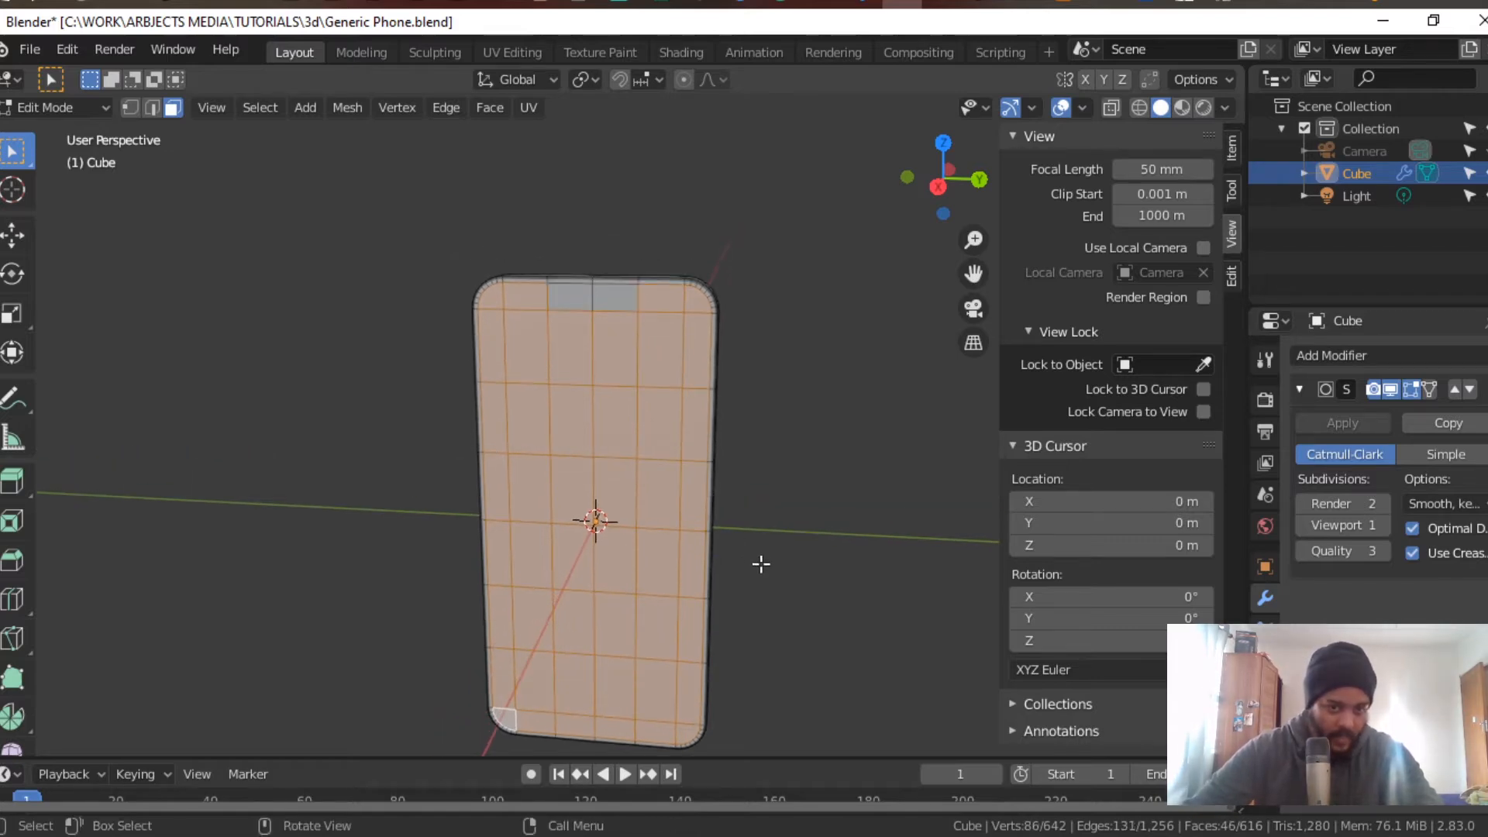
pyautogui.scroll(1, 761, 565)
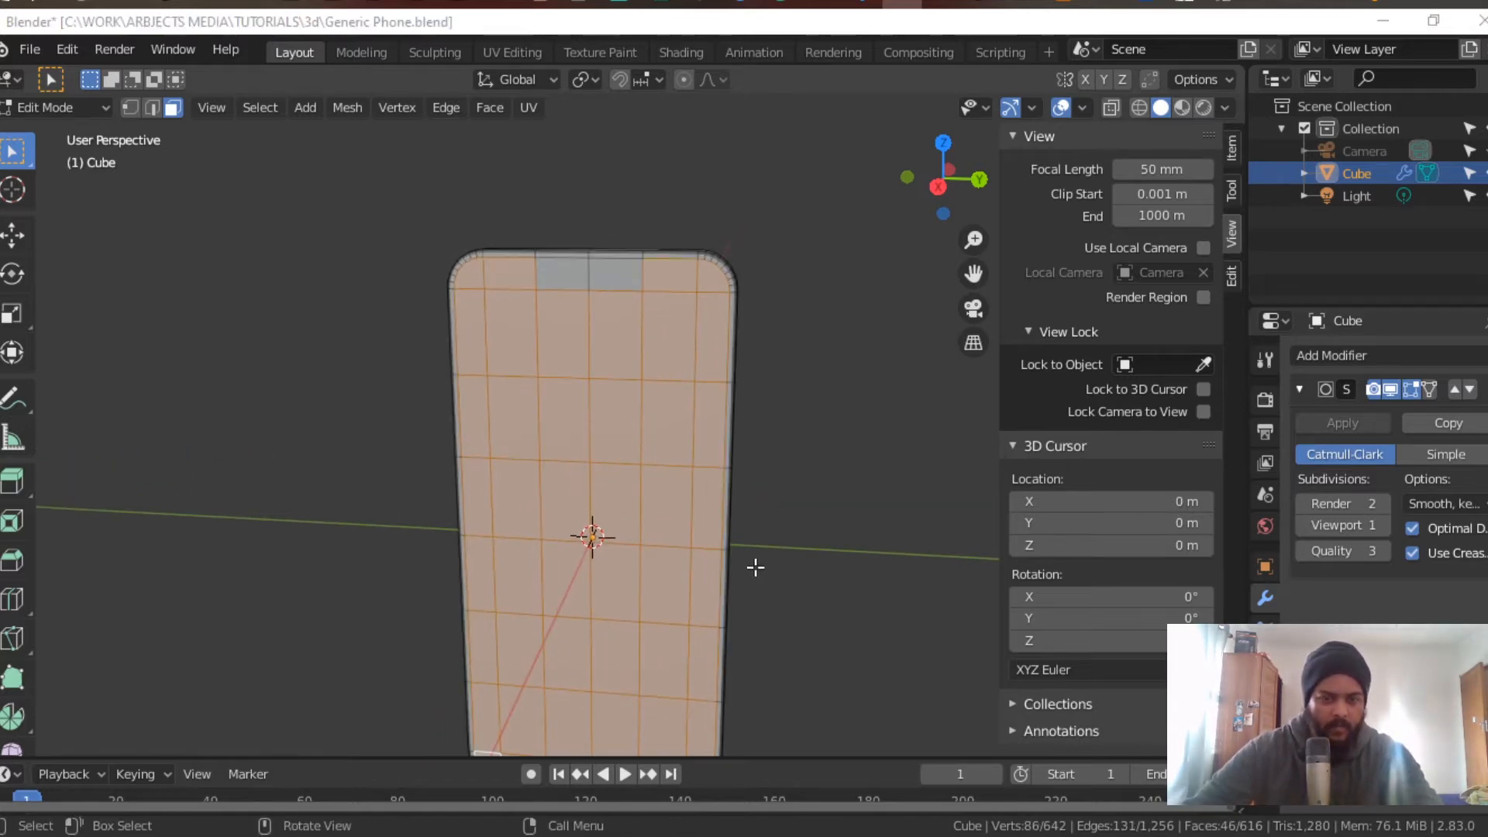
# Step: Check the iPhone reference and add the two middle notch faces of the top row to the screen selection
pyautogui.hotkey('alt', 'Tab')
pyautogui.hotkey('alt', 'Tab')
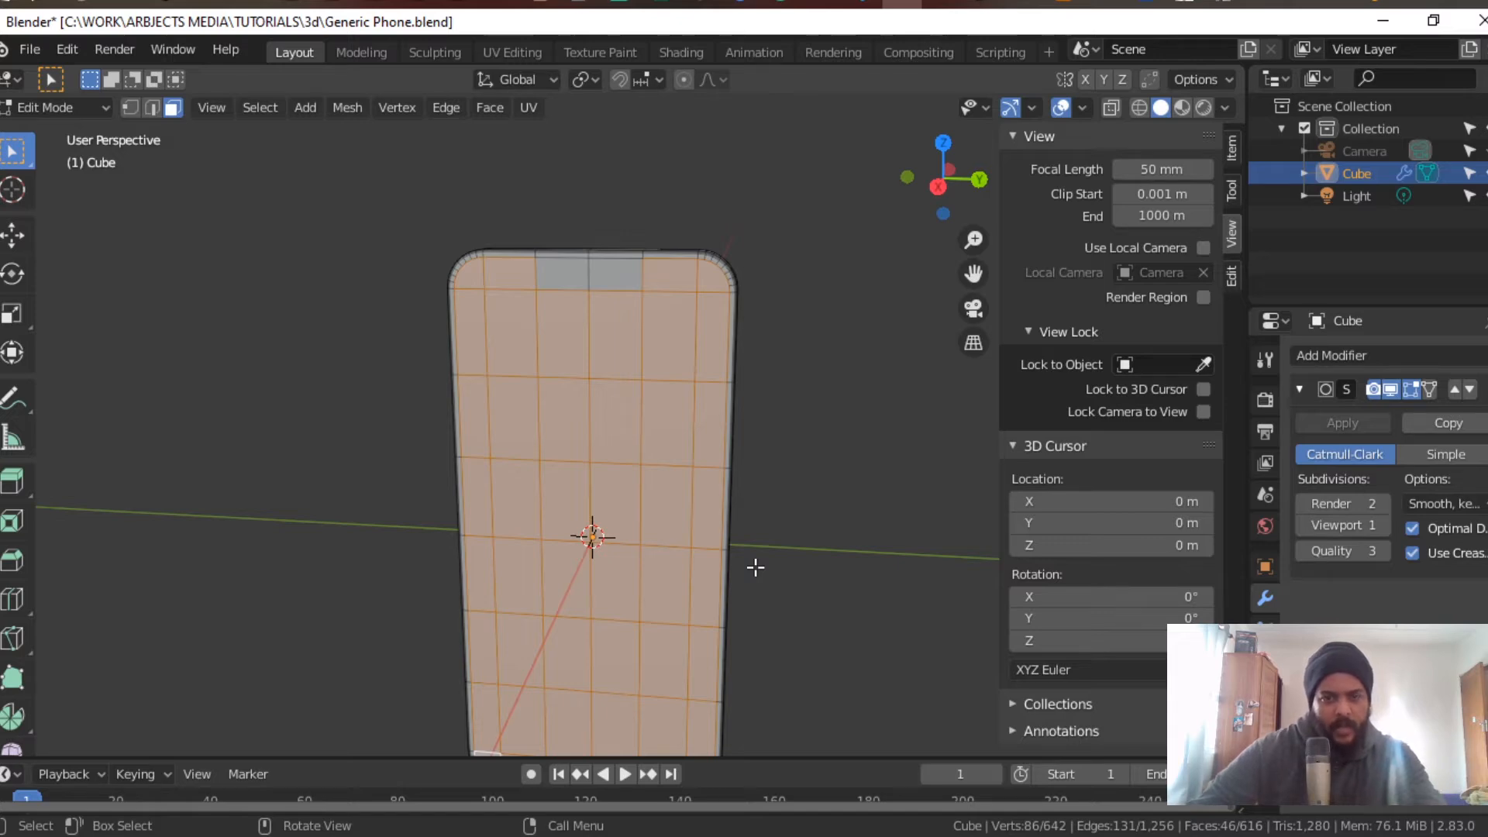
pyautogui.keyDown('shift'); pyautogui.click(623, 281); pyautogui.keyUp('shift')
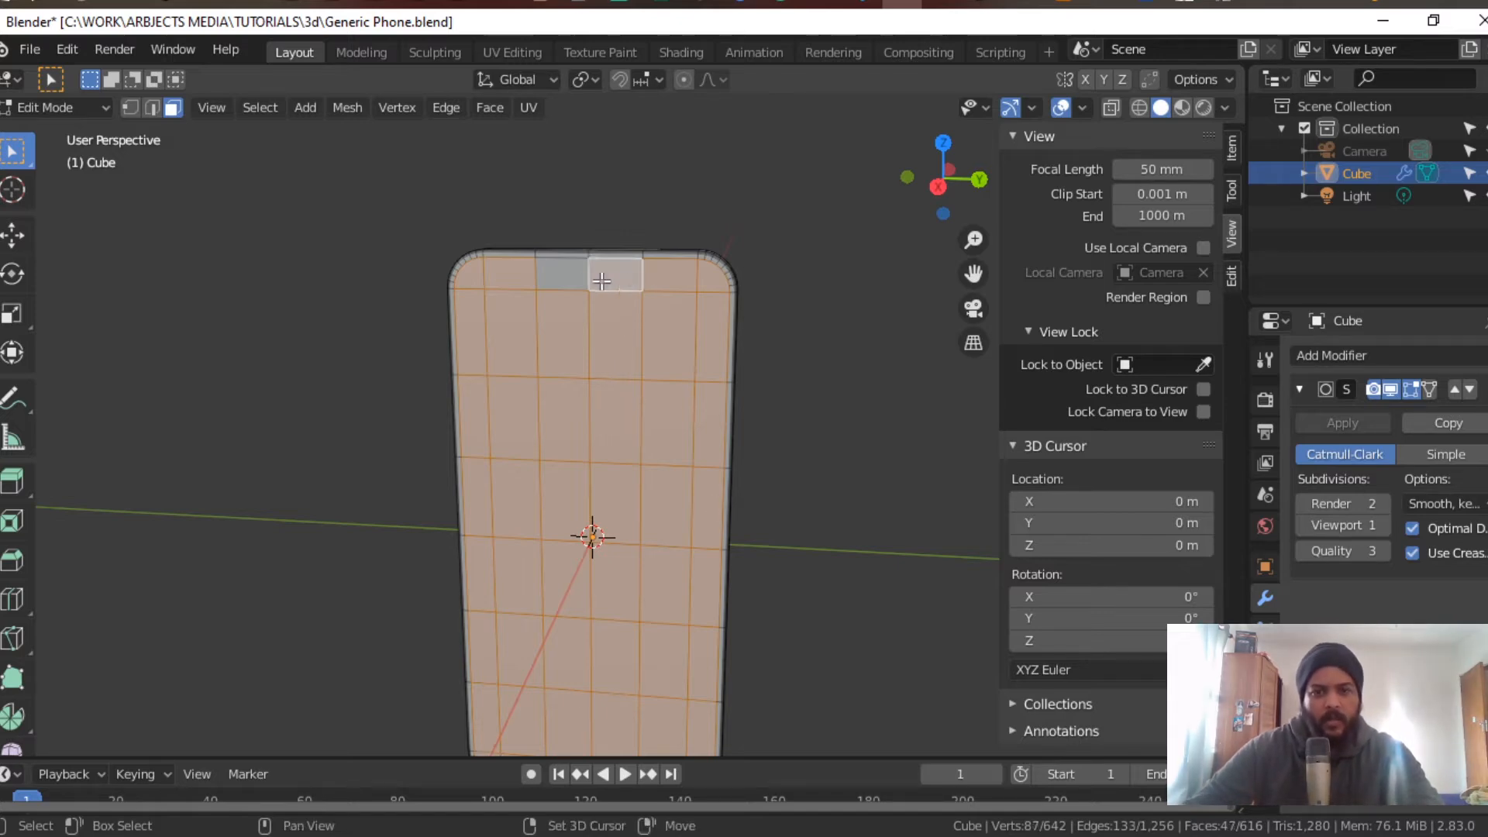
pyautogui.keyDown('shift'); pyautogui.click(581, 281); pyautogui.keyUp('shift')
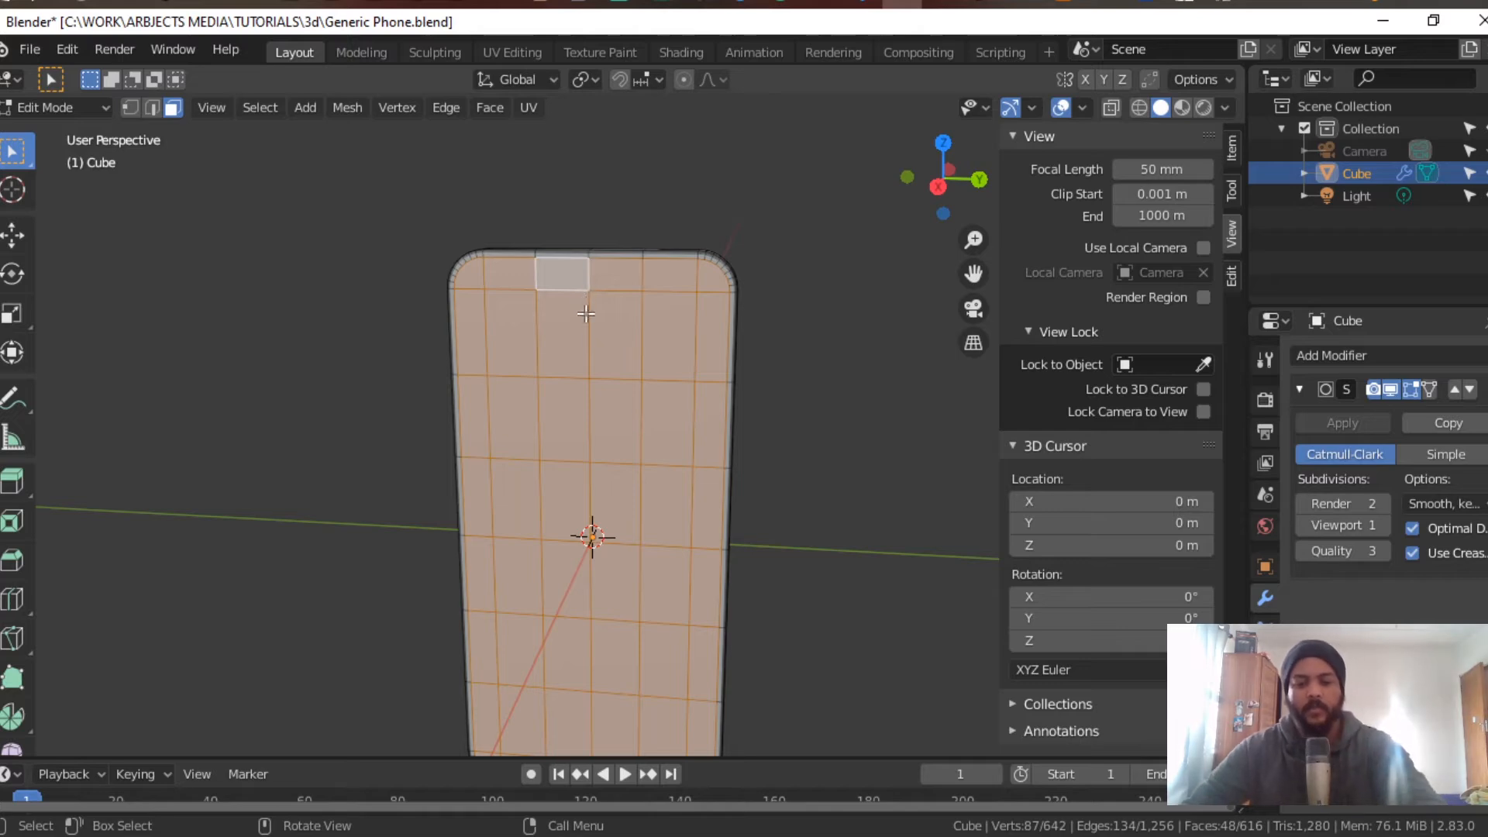
pyautogui.press('i')
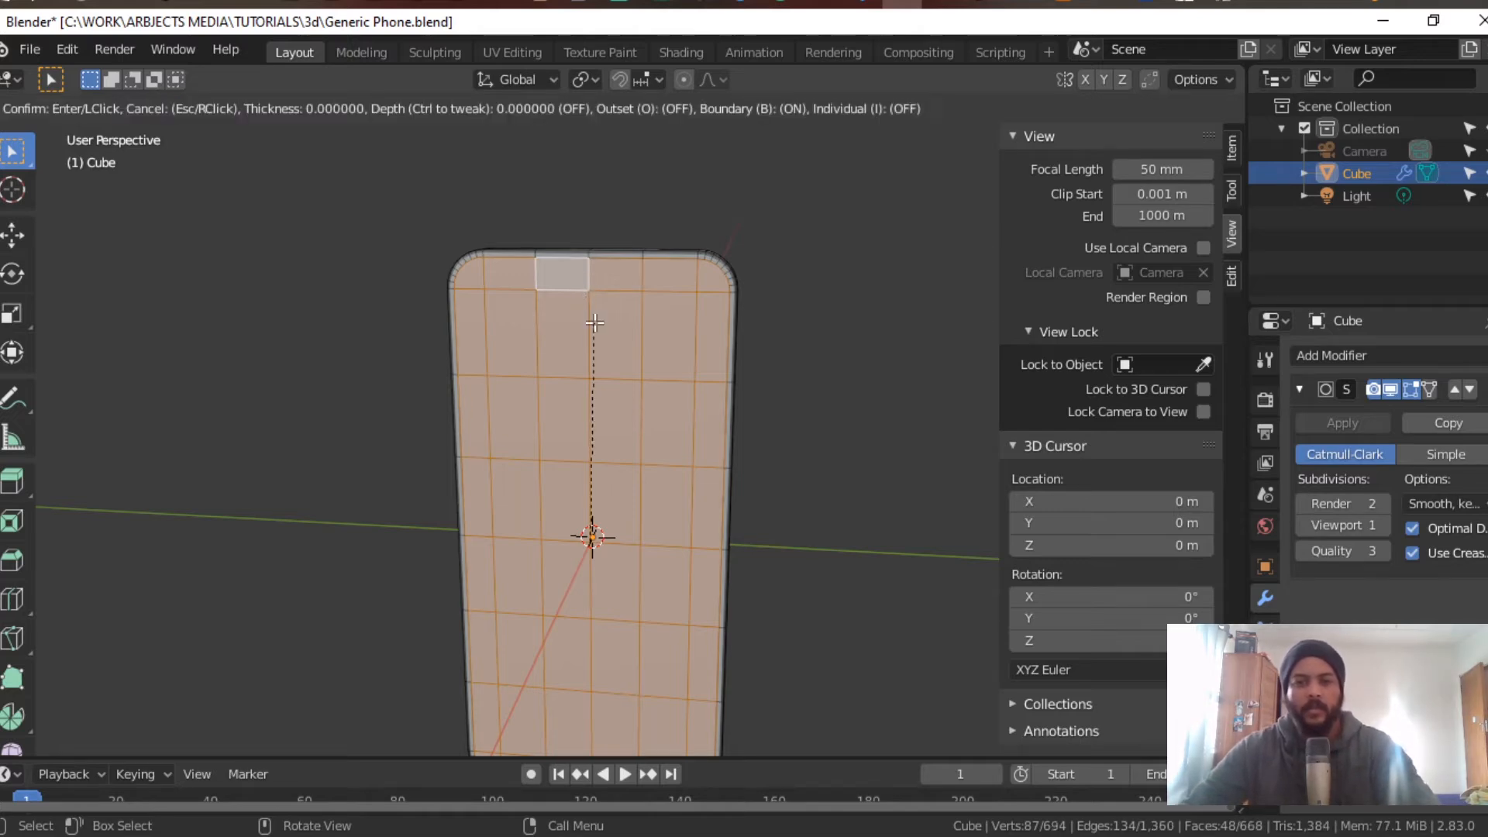
pyautogui.click(622, 369)
pyautogui.hotkey('ctrl', 'z')
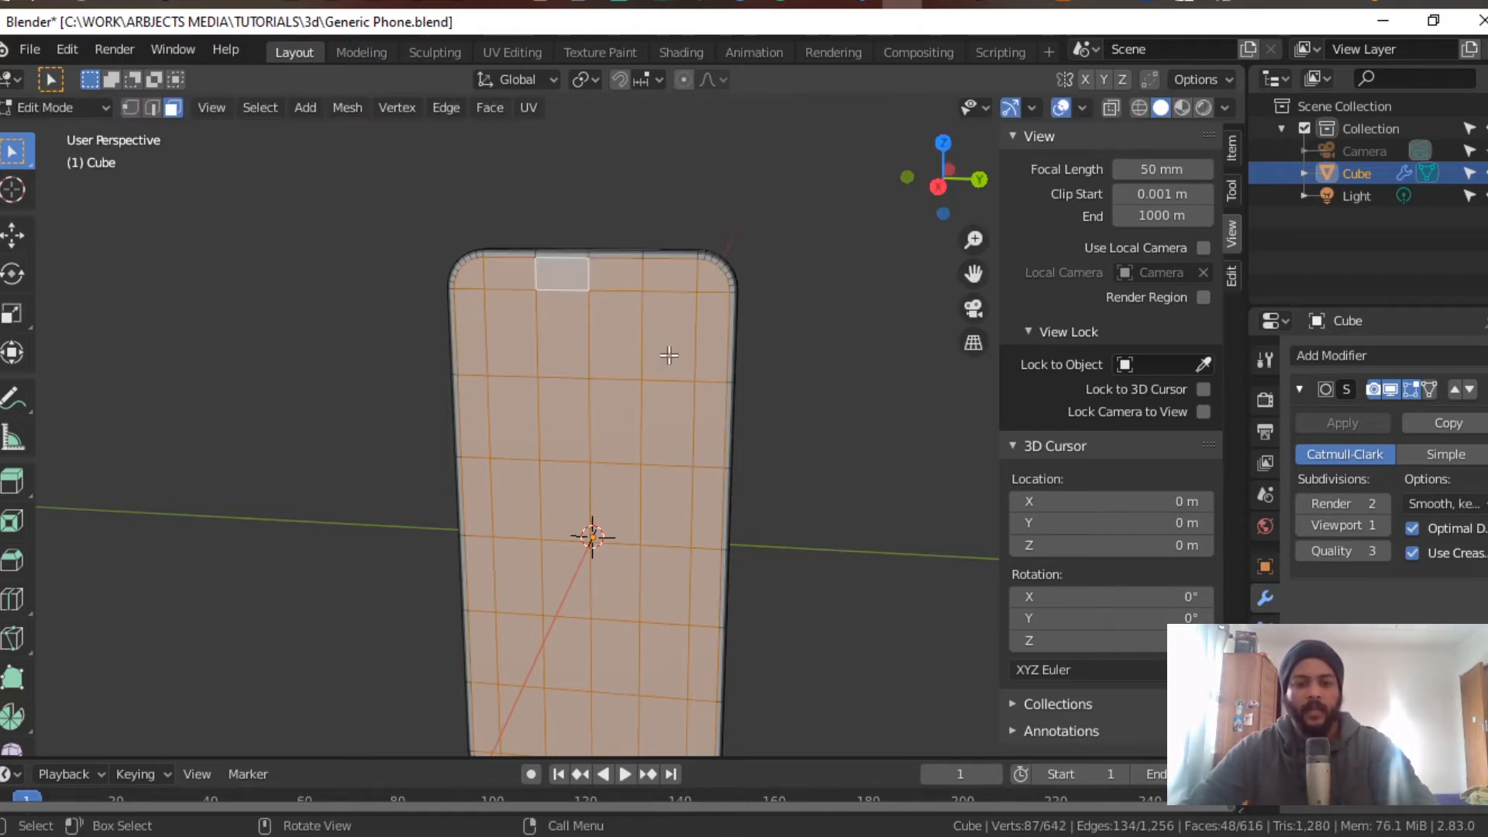
pyautogui.press('s')
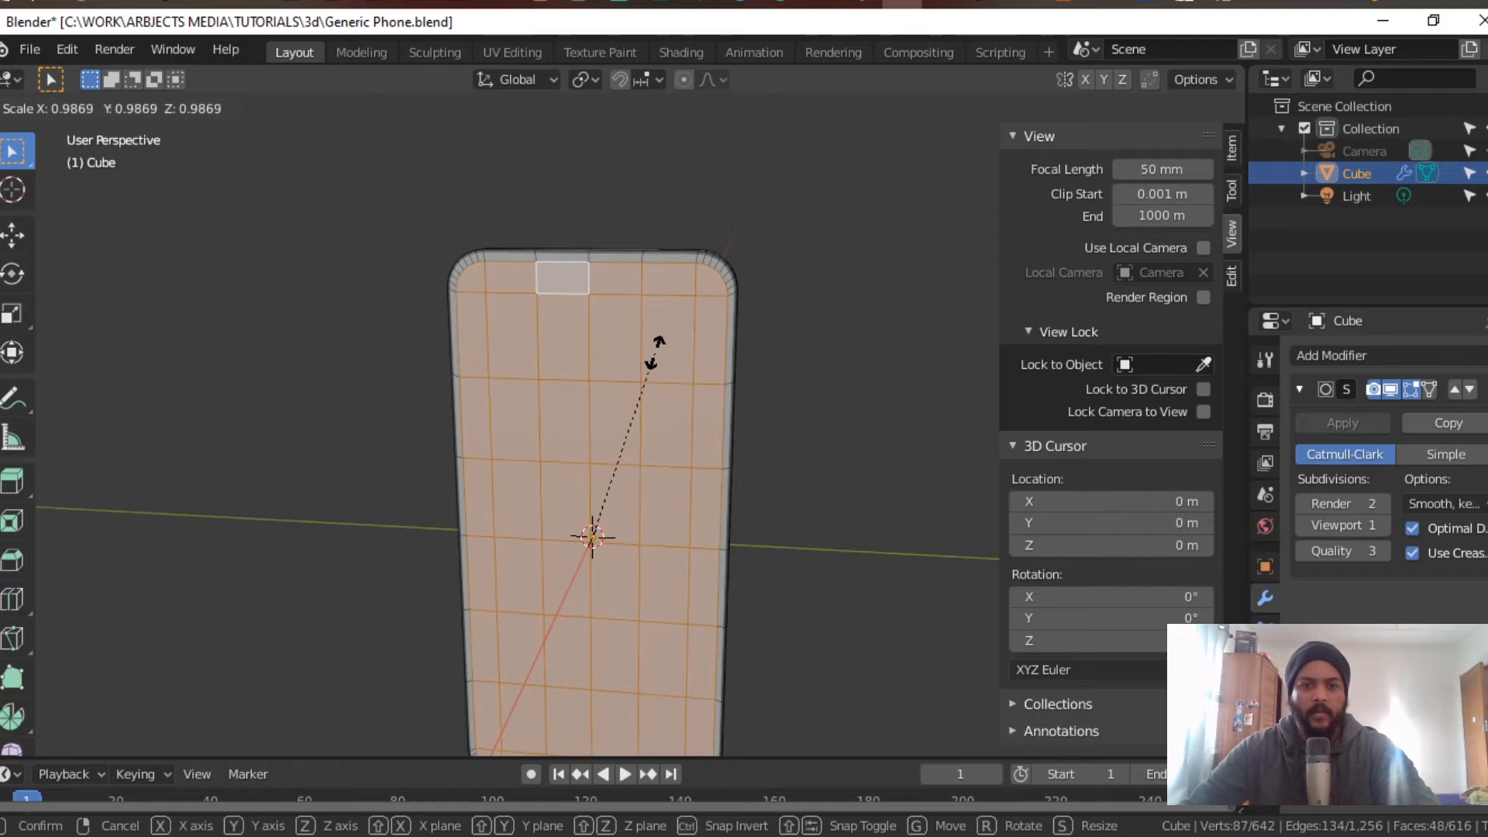
pyautogui.click(655, 353)
pyautogui.hotkey('ctrl', 'z')
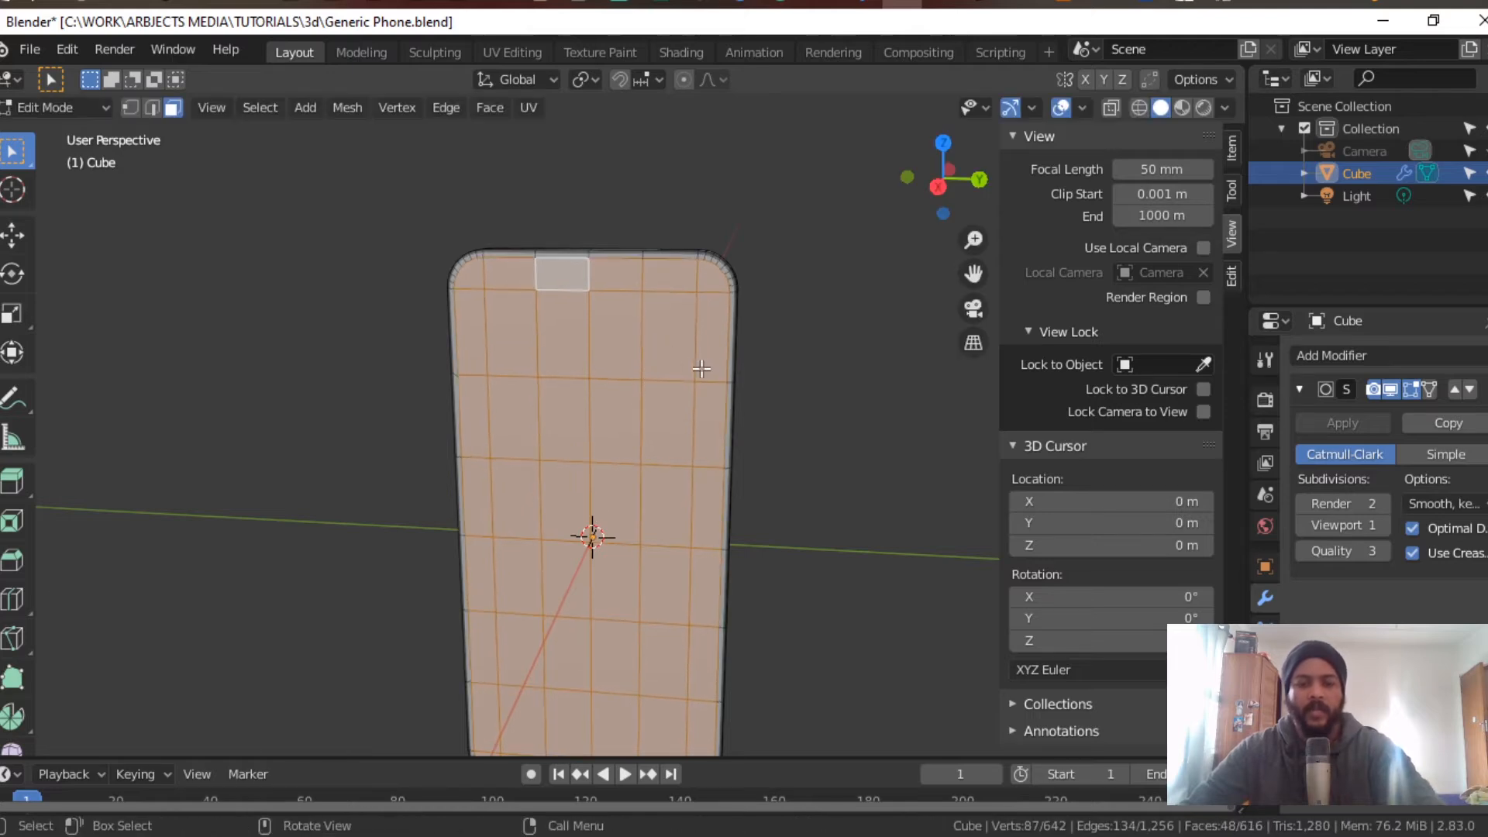
# Step: Inset the selected front faces as one region with a thickness of about 0.002072 m
pyautogui.press('i')
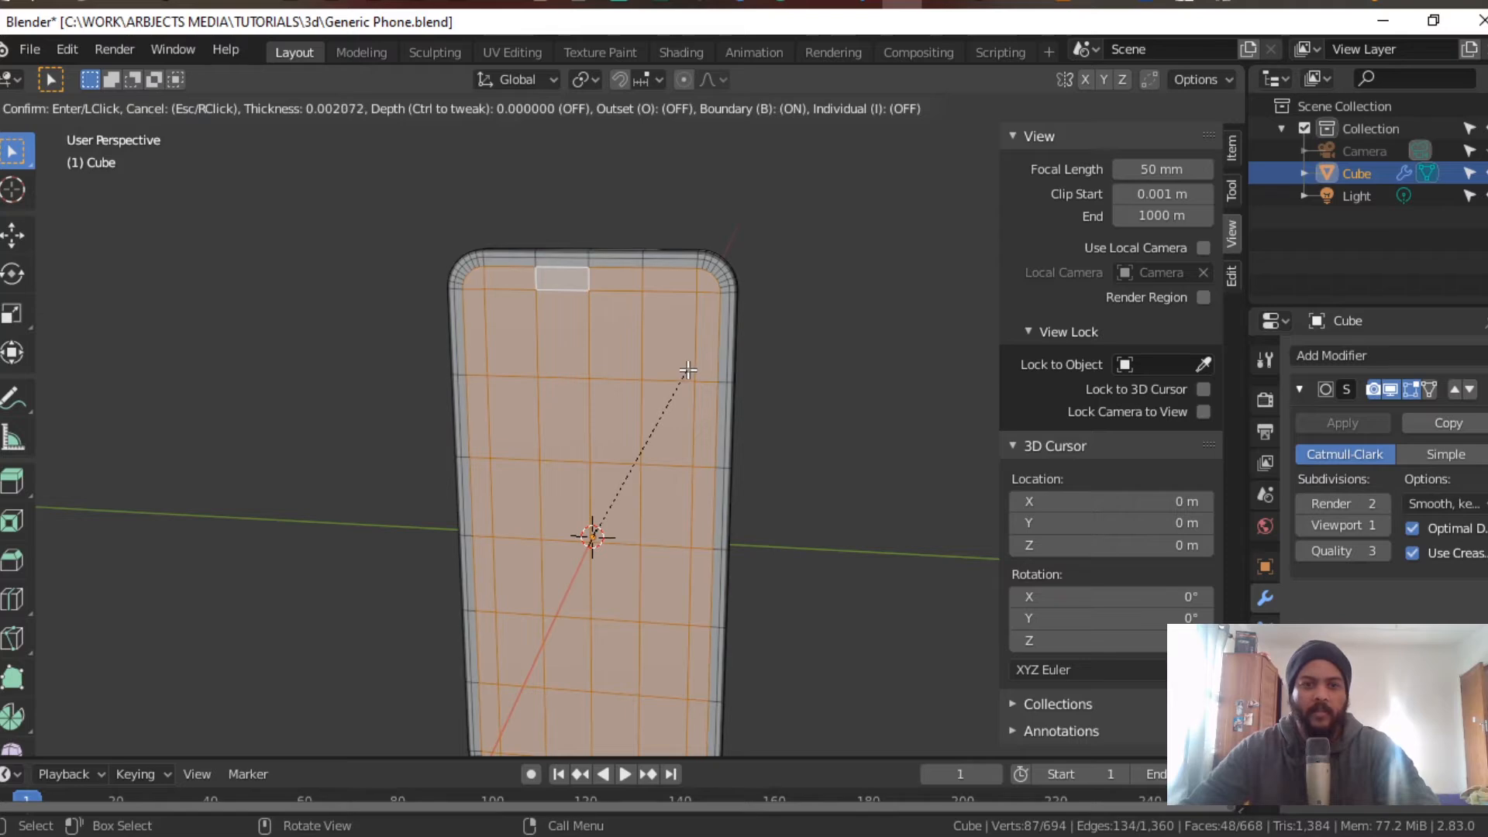
pyautogui.click(688, 370)
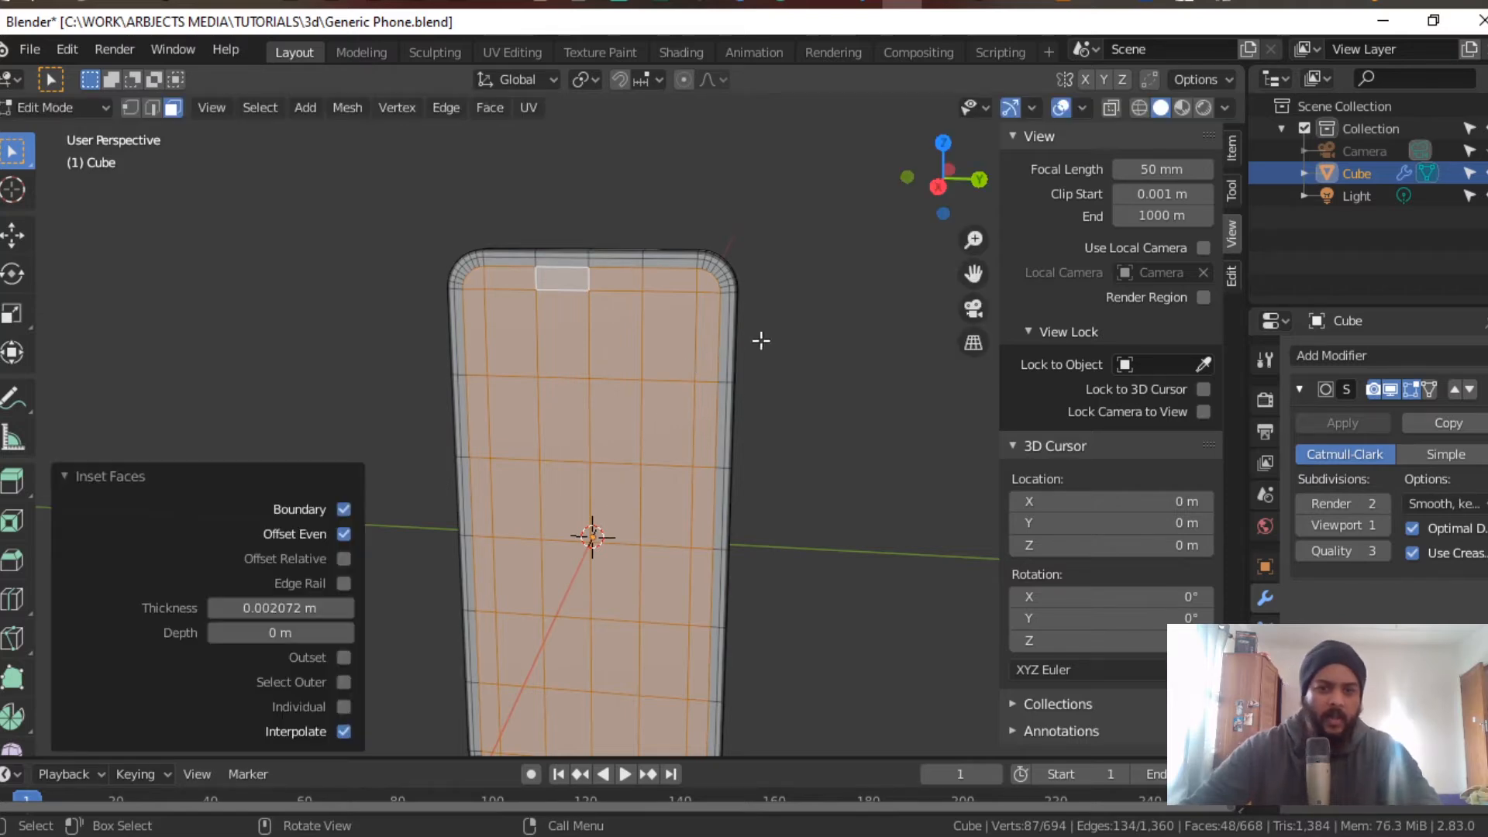
# Step: In vertex selection mode, select the notch's upper-right corner vertex on the phone's inset screen border
pyautogui.scroll(5, 760, 338)
pyautogui.keyDown('shift'); pyautogui.moveTo(789, 357); pyautogui.dragTo(775, 492, button='middle'); pyautogui.keyUp('shift')
pyautogui.scroll(4, 775, 494)
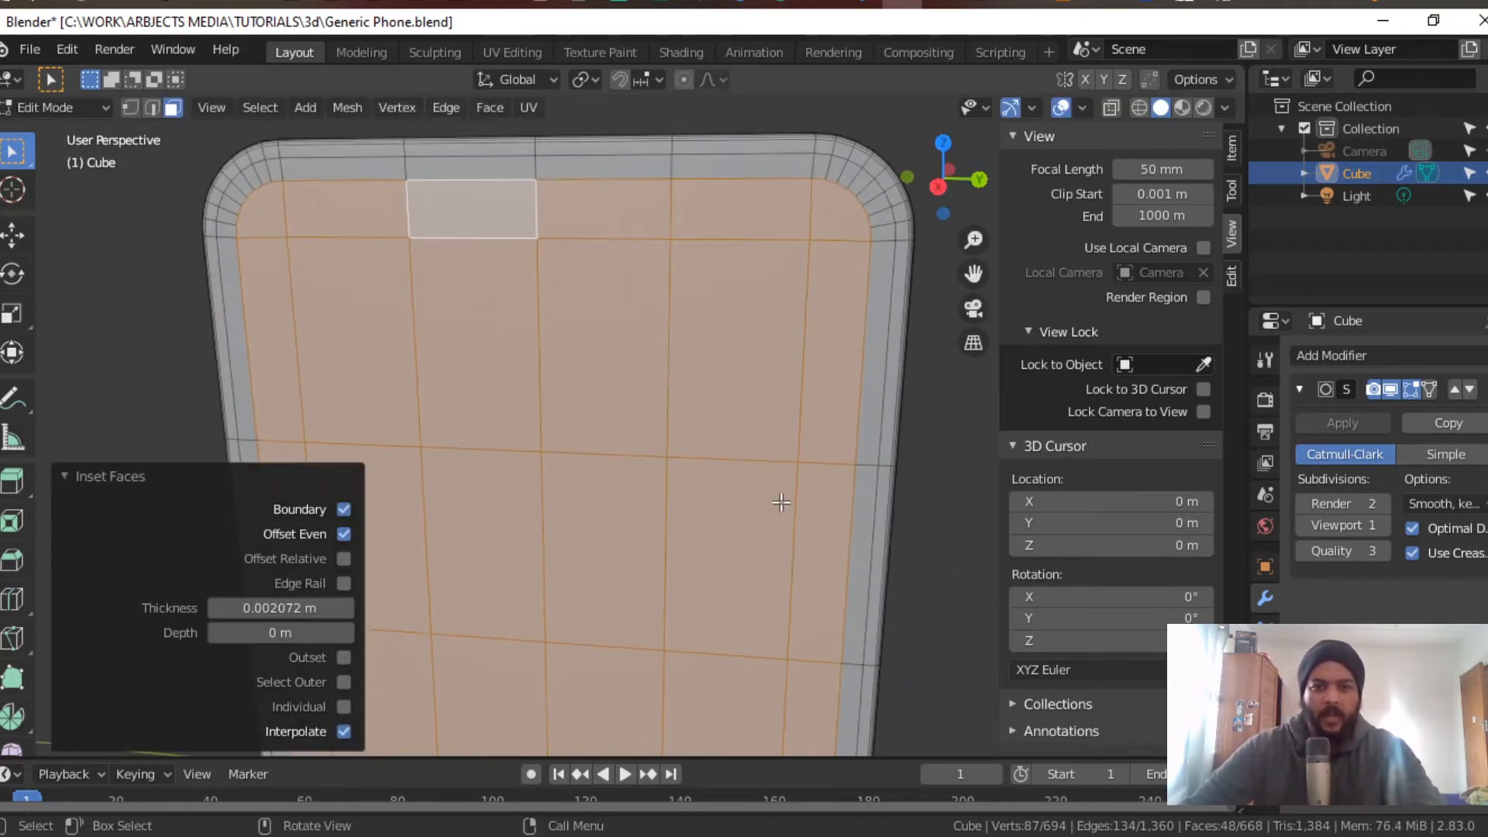
pyautogui.scroll(1, 752, 481)
pyautogui.keyDown('shift'); pyautogui.moveTo(731, 355); pyautogui.dragTo(682, 442, button='middle'); pyautogui.keyUp('shift')
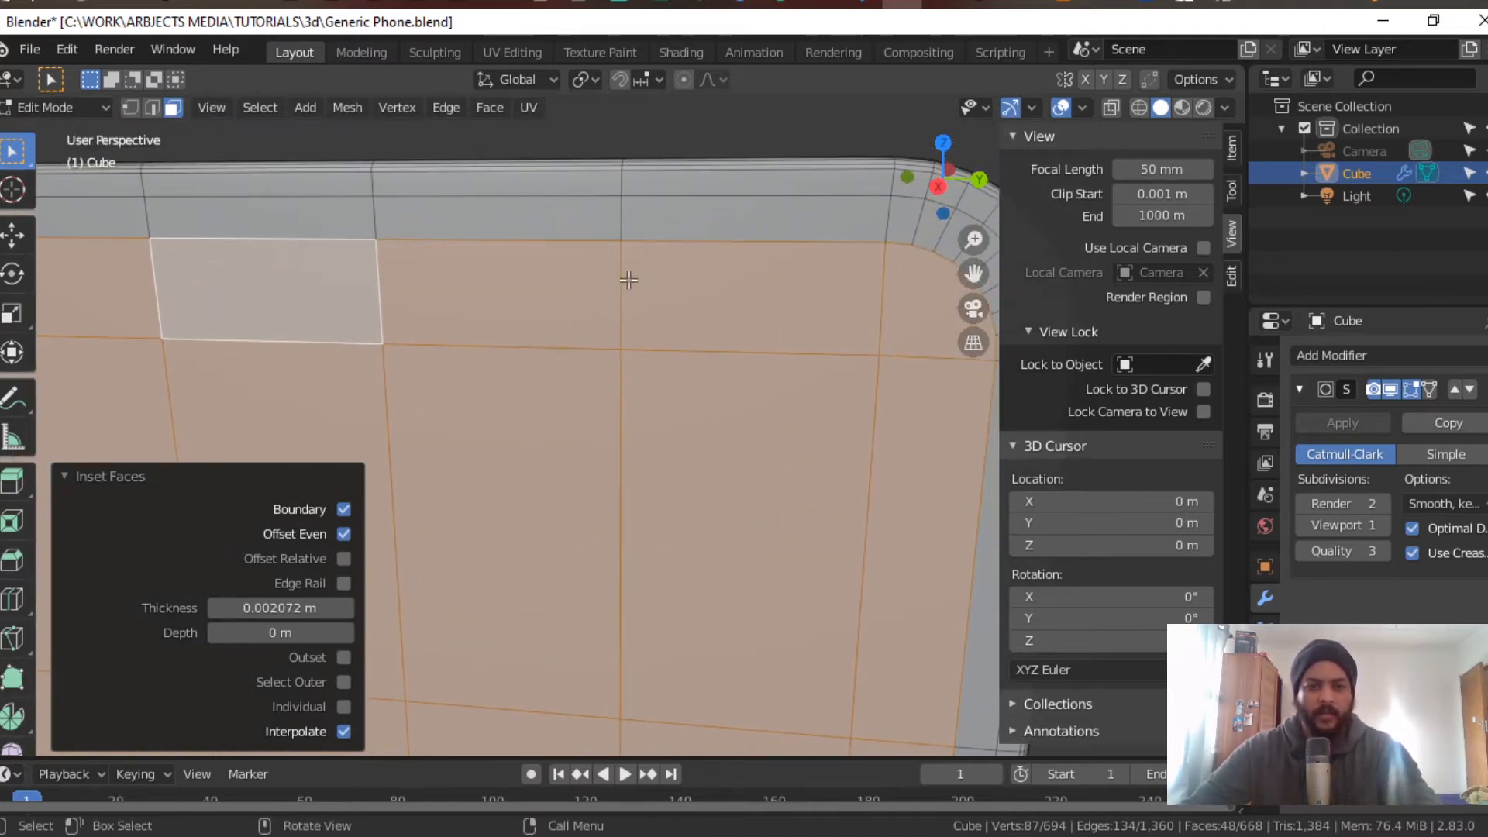
pyautogui.press('1')
pyautogui.click(621, 241)
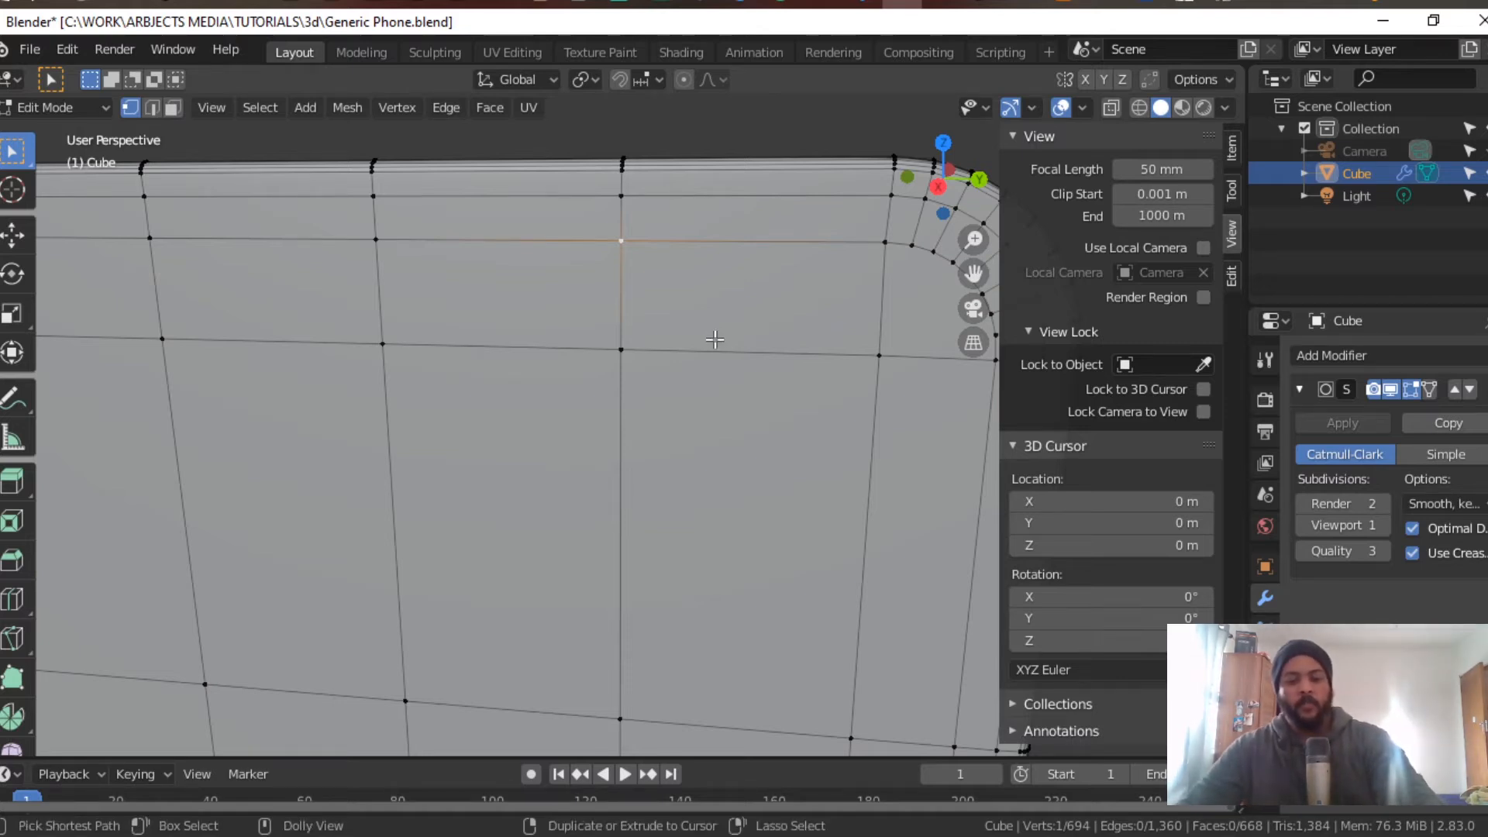
# Step: Try a vertex-only bevel on the selected notch corner with an offset of about 0.00147 m and 3 segments, and undo it
pyautogui.hotkey('ctrl', 'shift', 'b')
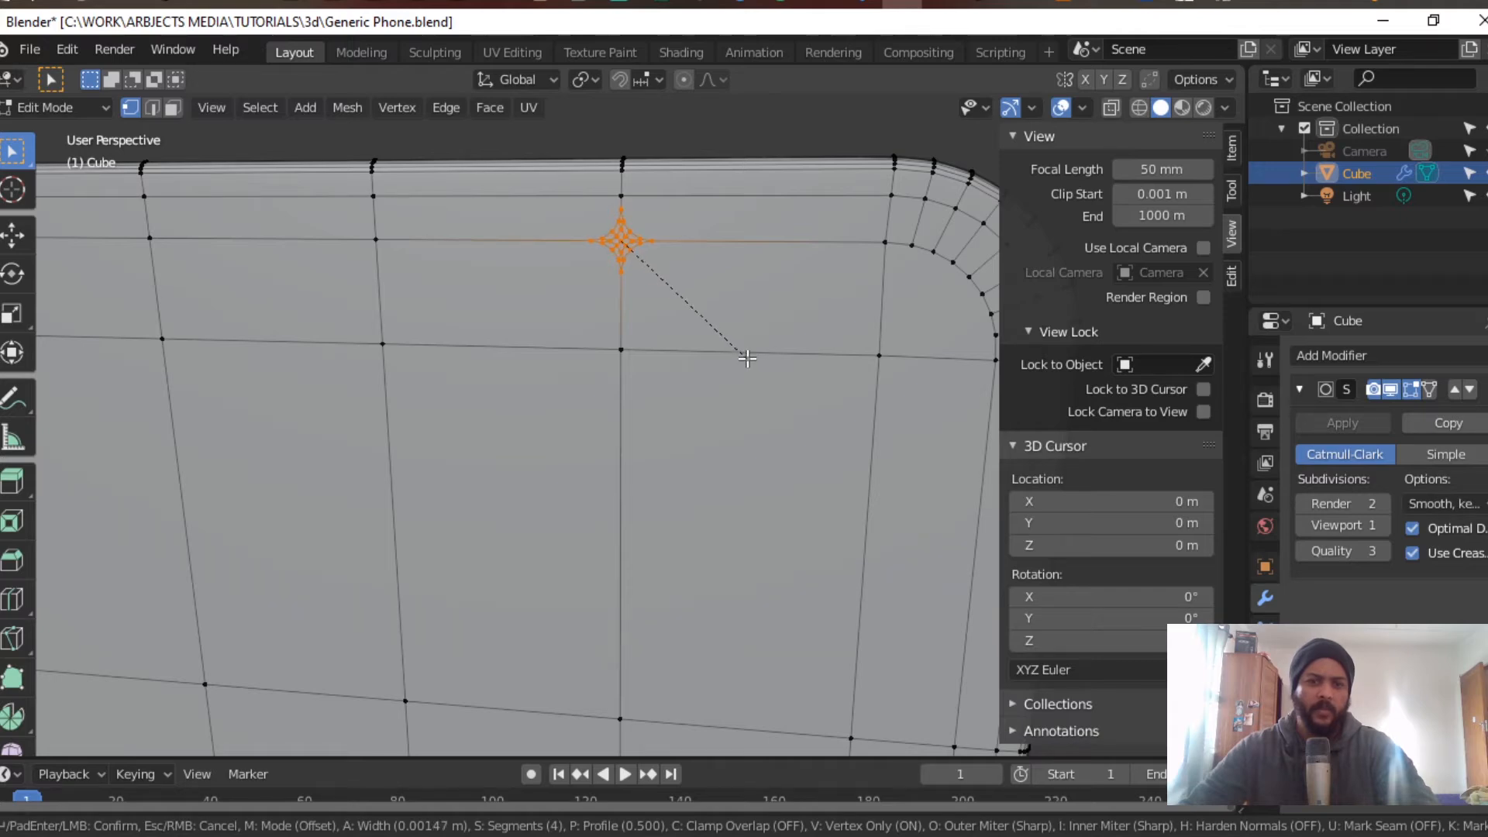
pyautogui.click(747, 358)
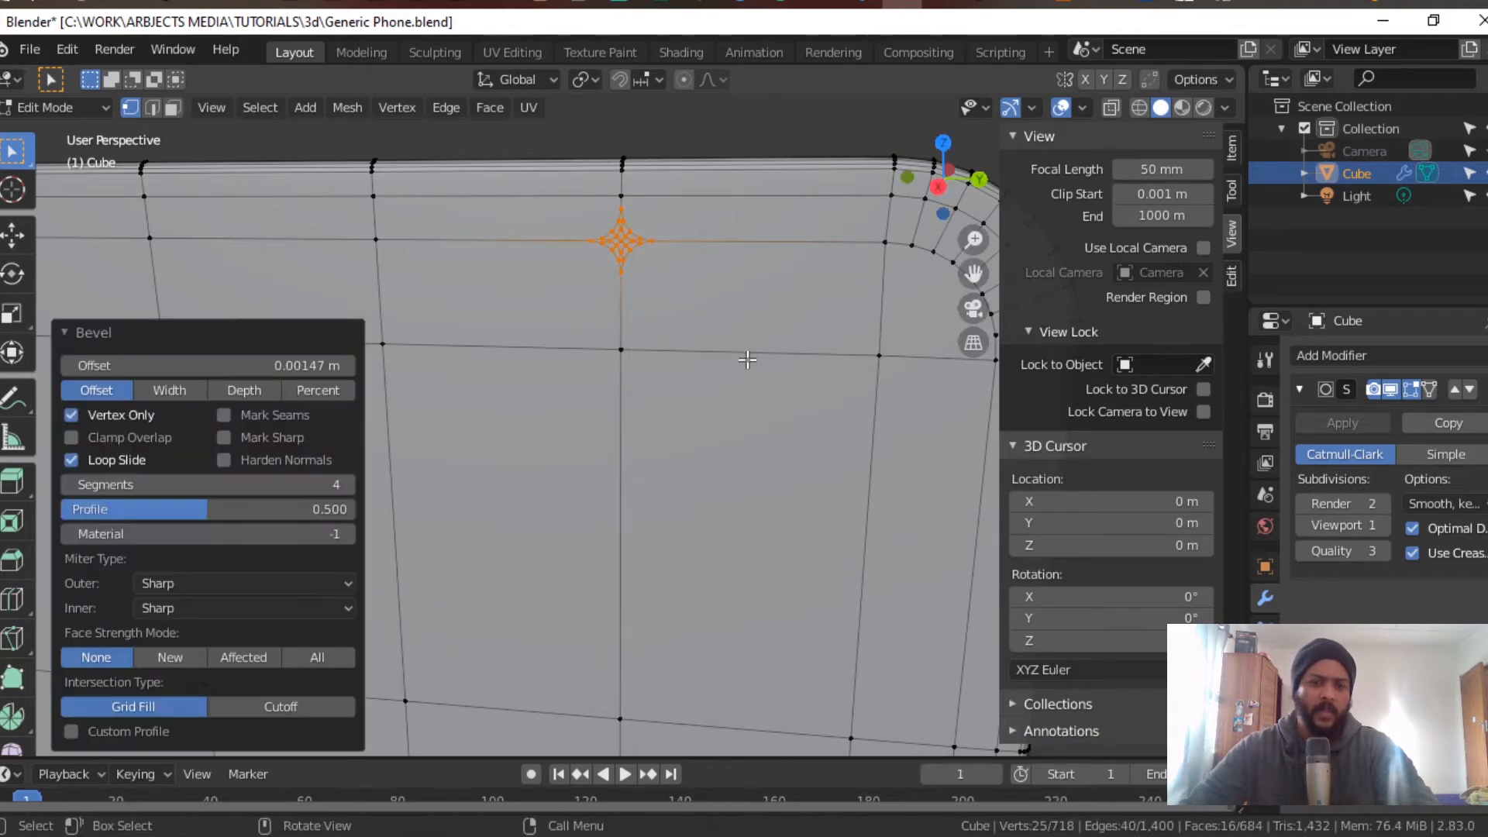
pyautogui.click(68, 484)
pyautogui.click(68, 484)
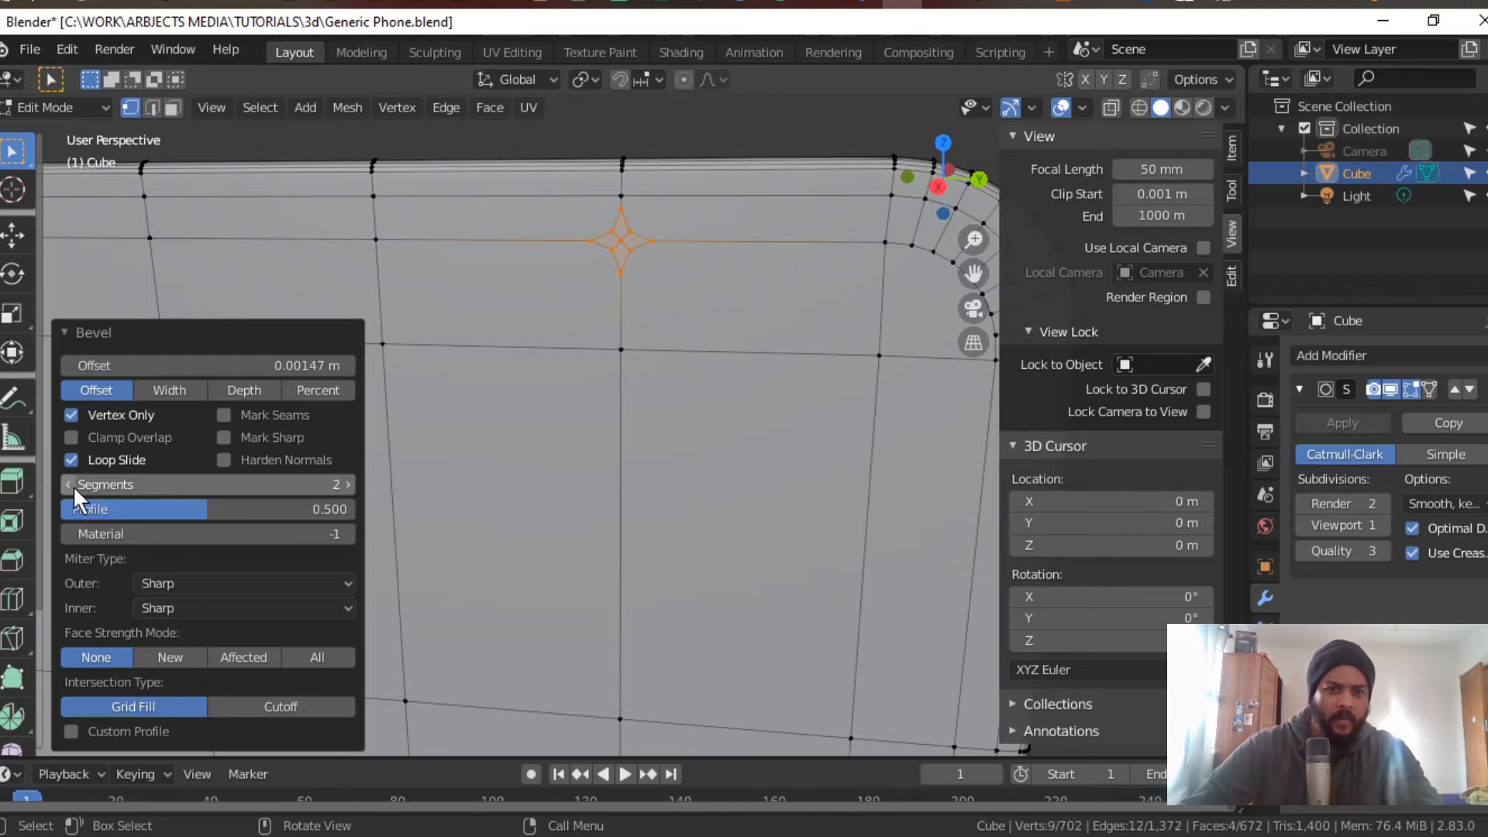
pyautogui.click(350, 484)
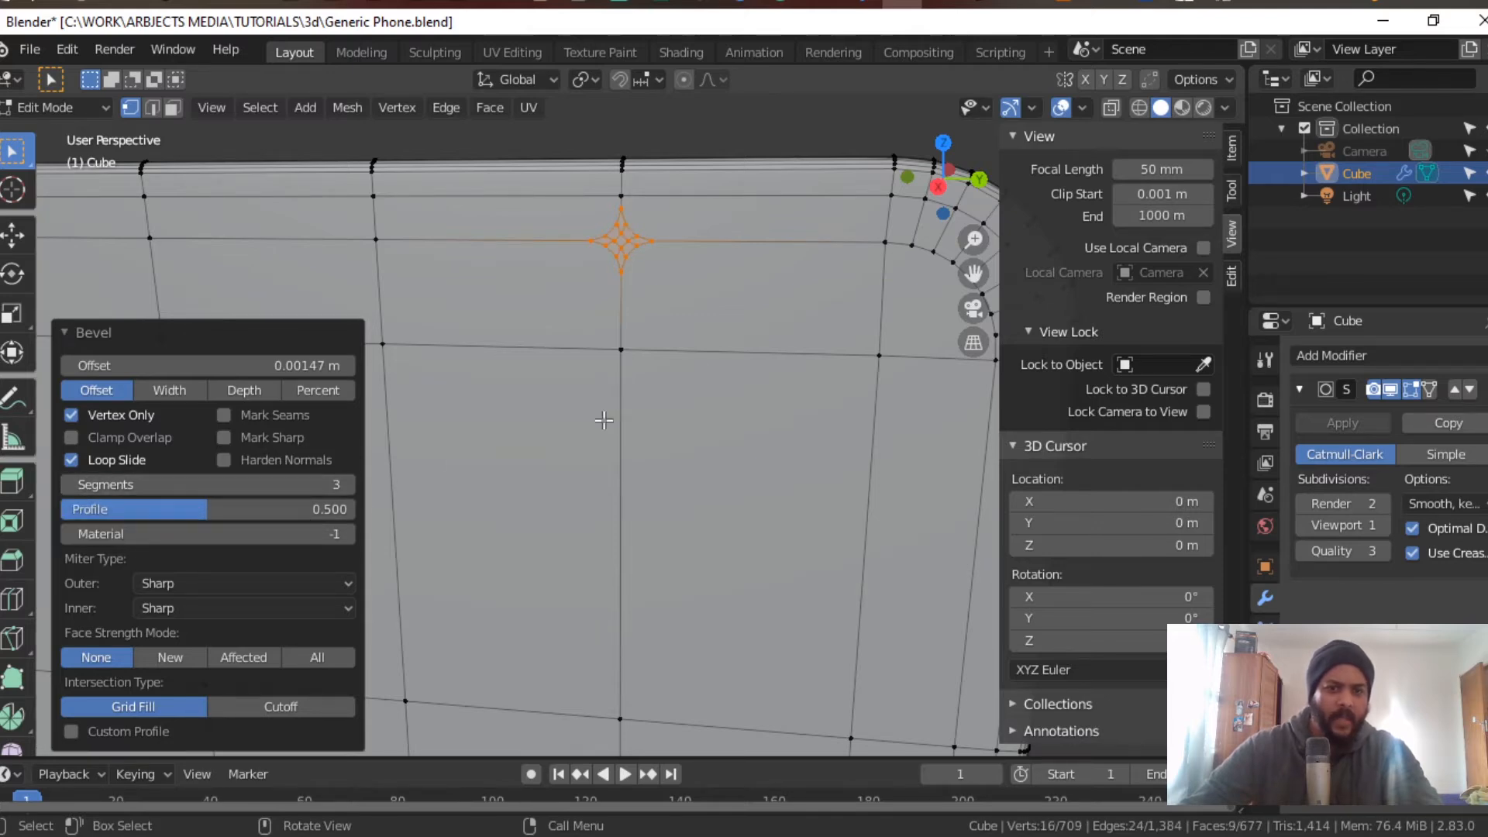
pyautogui.keyDown('shift'); pyautogui.click(621, 349); pyautogui.keyUp('shift')
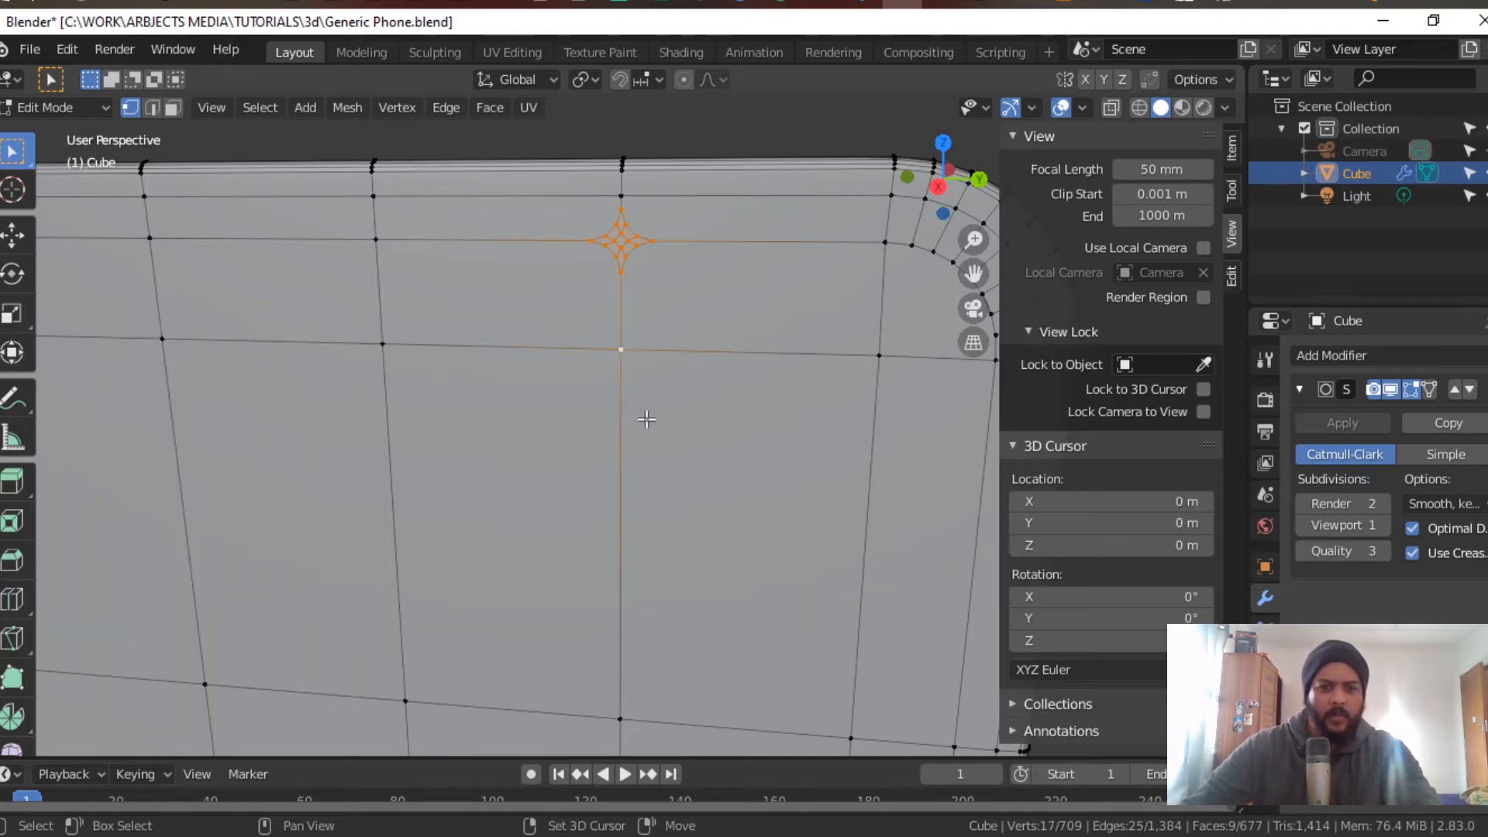
pyautogui.hotkey('ctrl', 'z')
pyautogui.hotkey('ctrl', 'z')
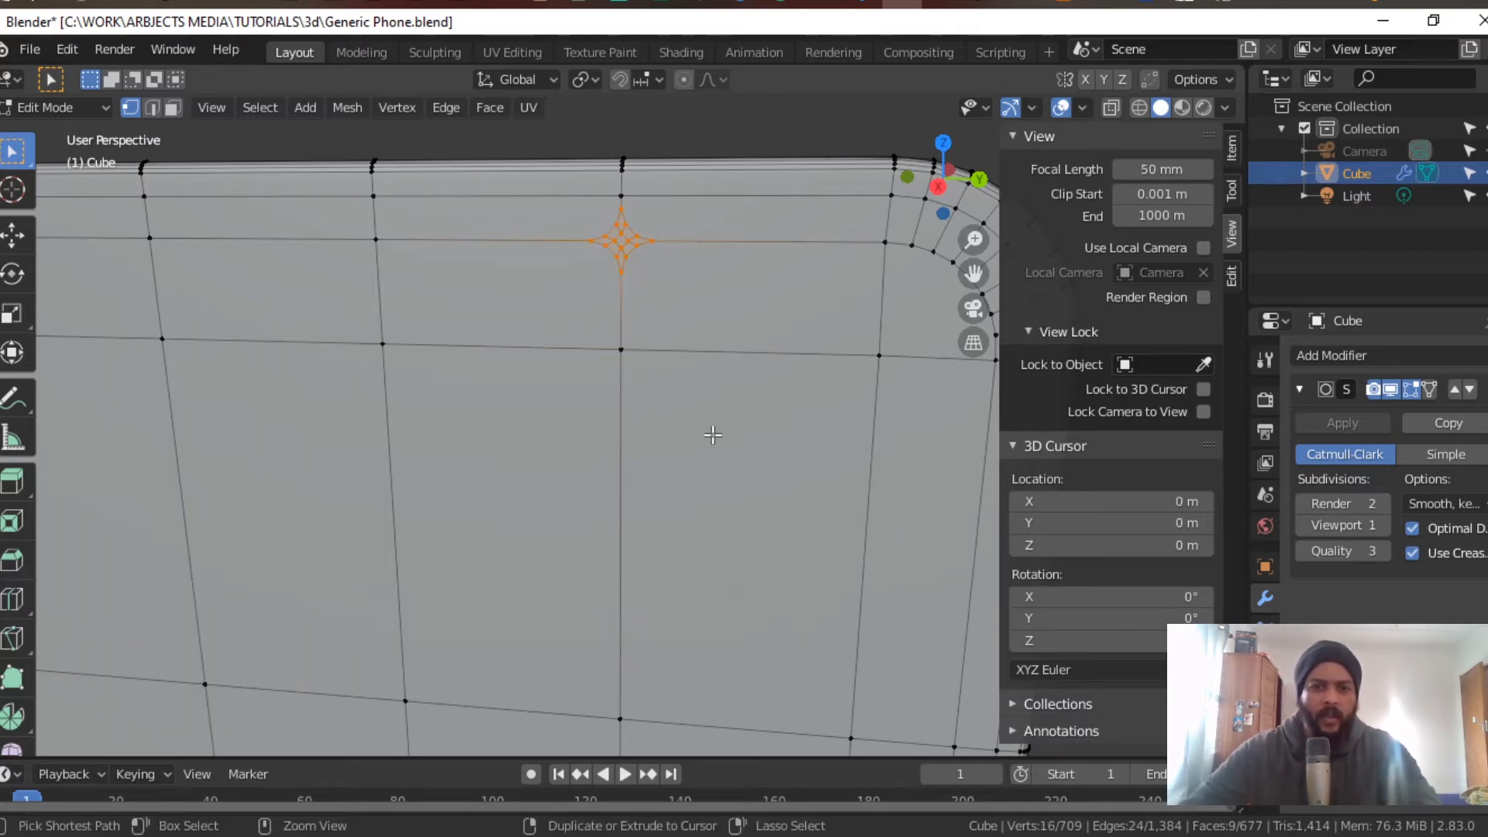
# Step: Add the other three notch corner vertices to the selection and bevel them vertex-only, offset about 0.00186 m with 3 segments
pyautogui.scroll(-5, 625, 346)
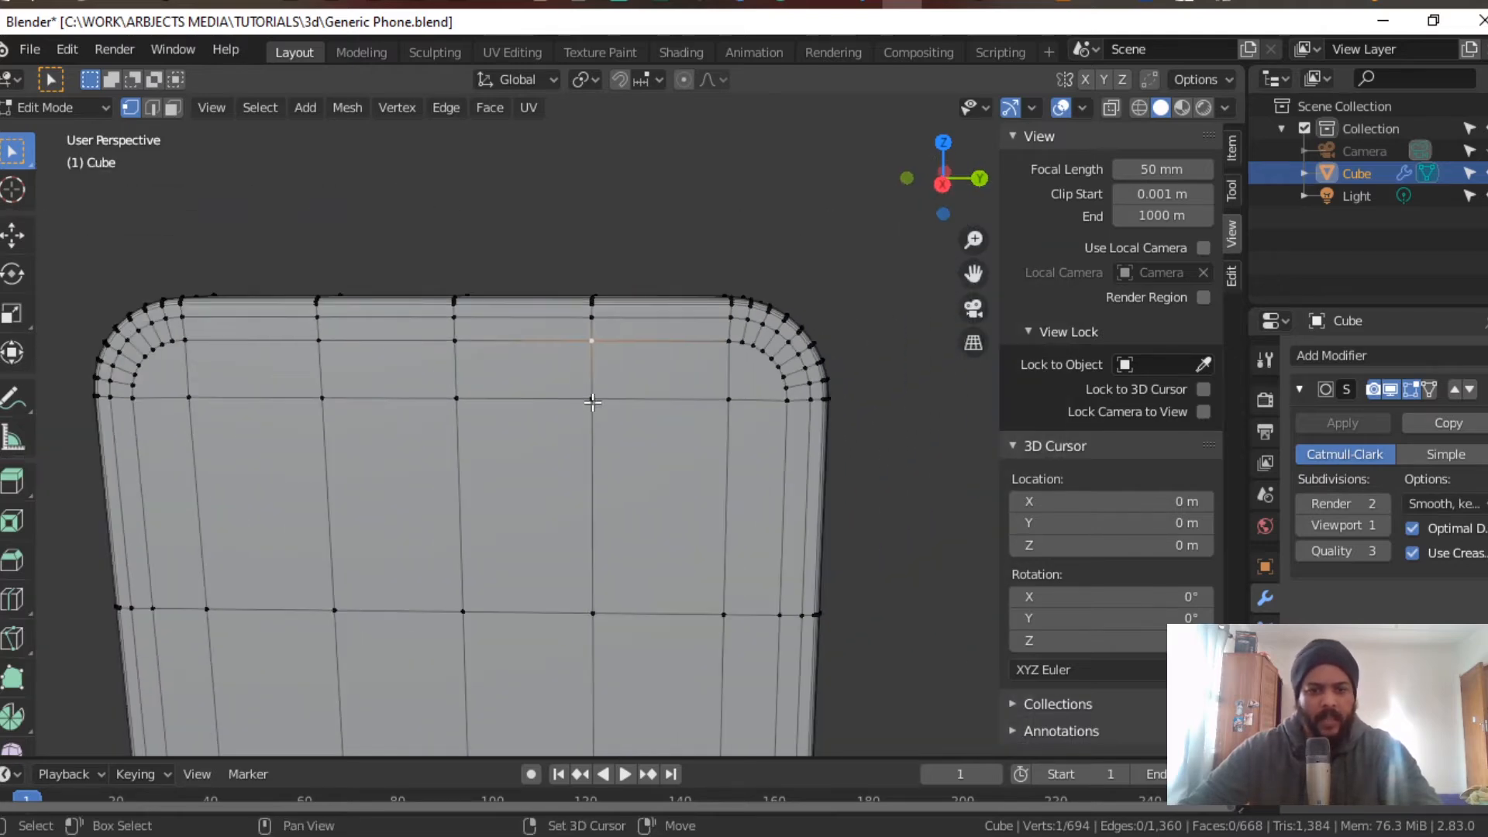
pyautogui.keyDown('shift'); pyautogui.click(593, 402); pyautogui.keyUp('shift')
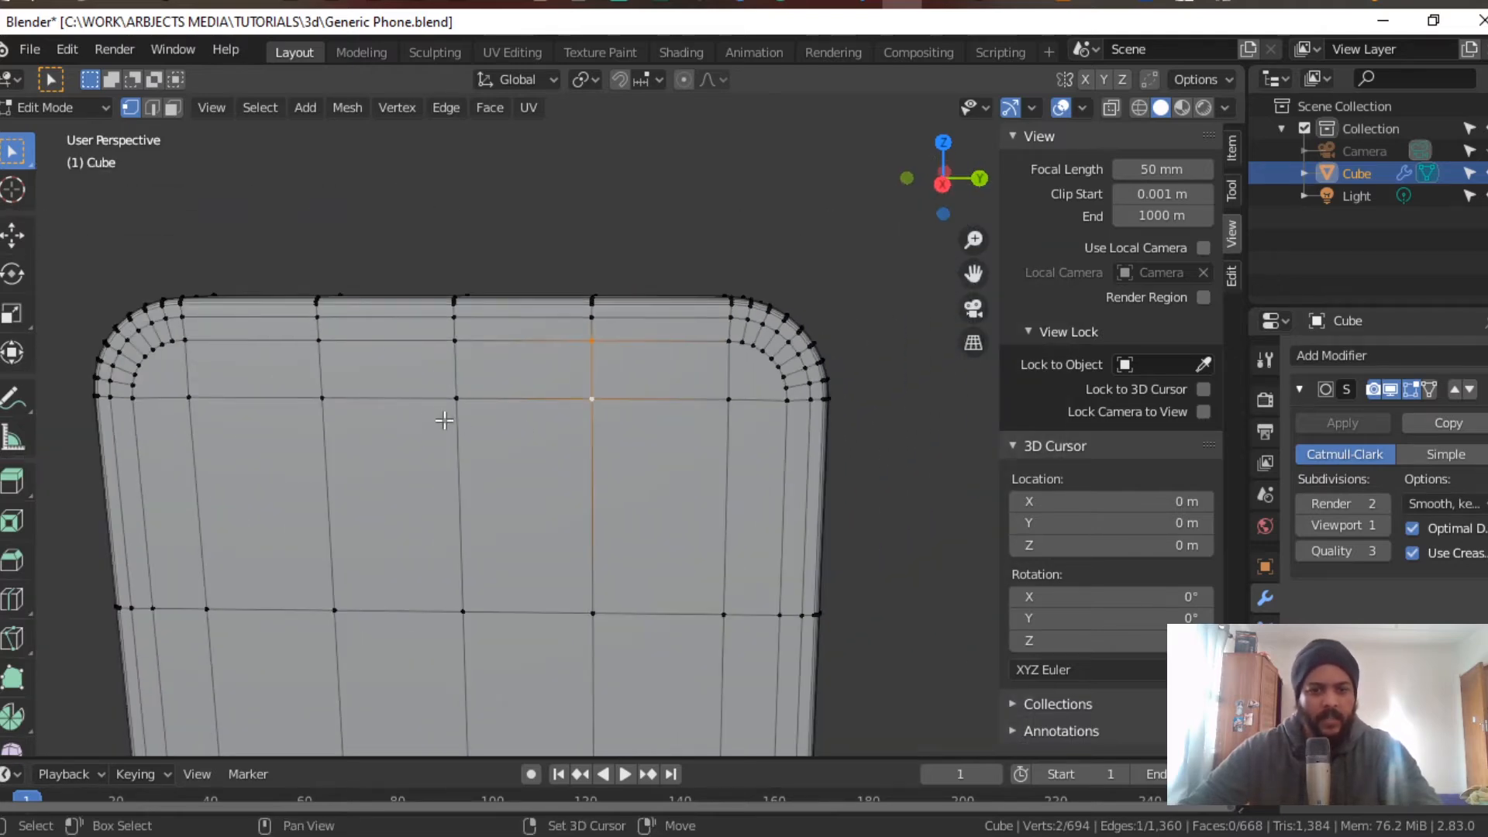
pyautogui.keyDown('shift'); pyautogui.click(322, 399); pyautogui.keyUp('shift')
pyautogui.keyDown('shift'); pyautogui.click(318, 339); pyautogui.keyUp('shift')
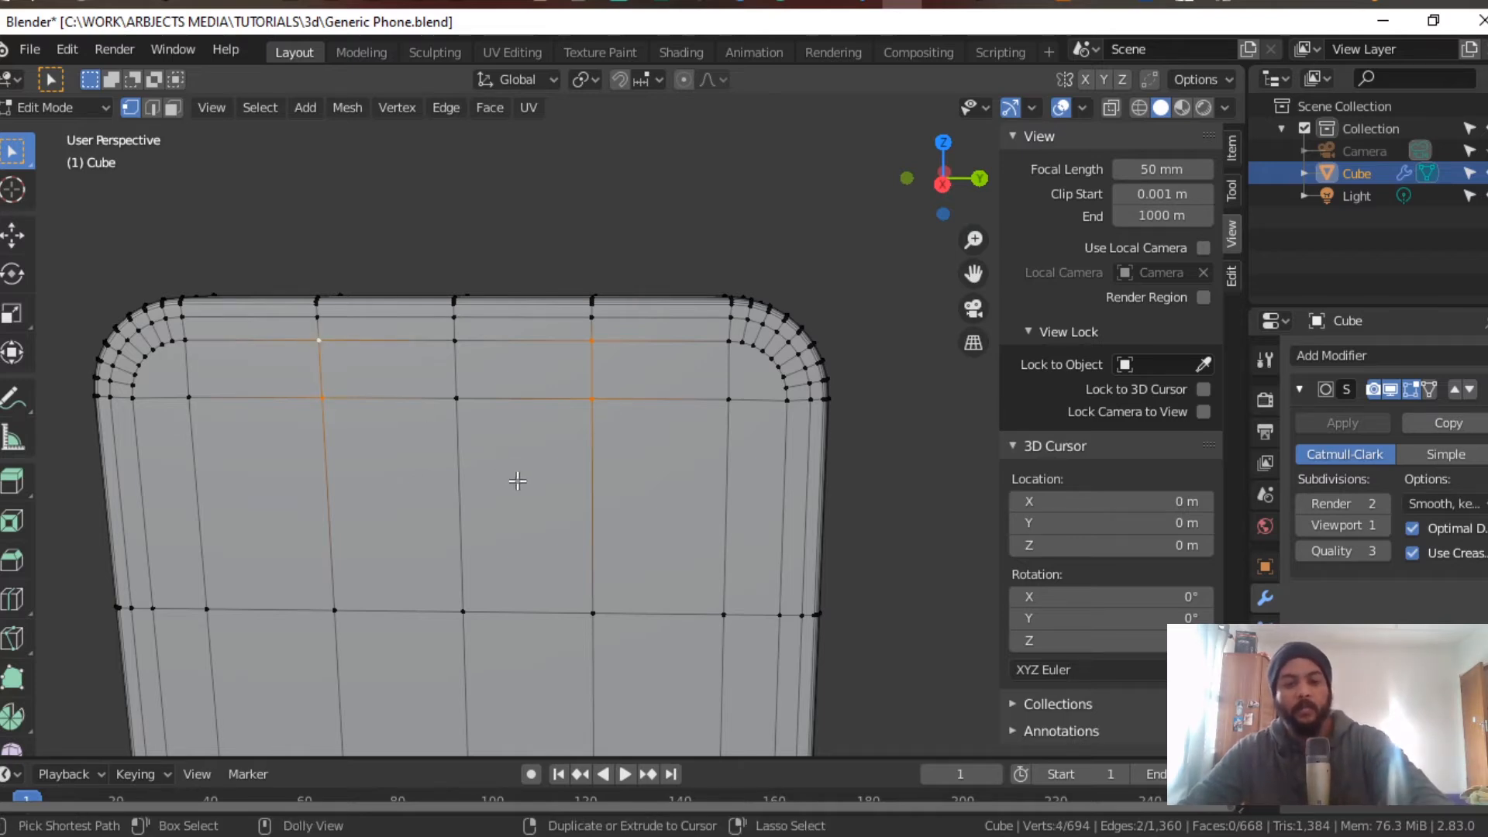
pyautogui.hotkey('ctrl', 'shift', 'b')
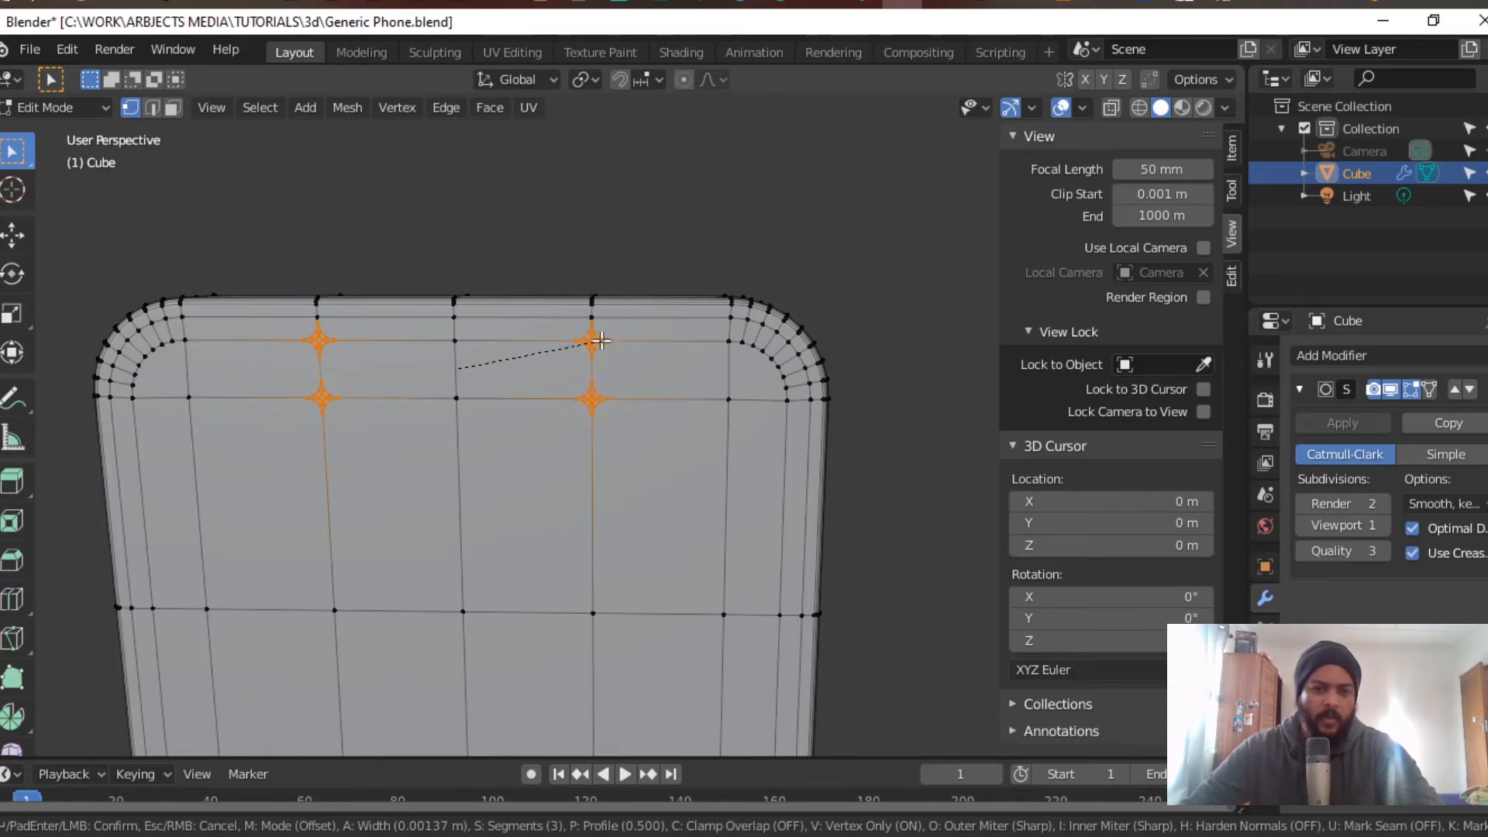
pyautogui.click(606, 340)
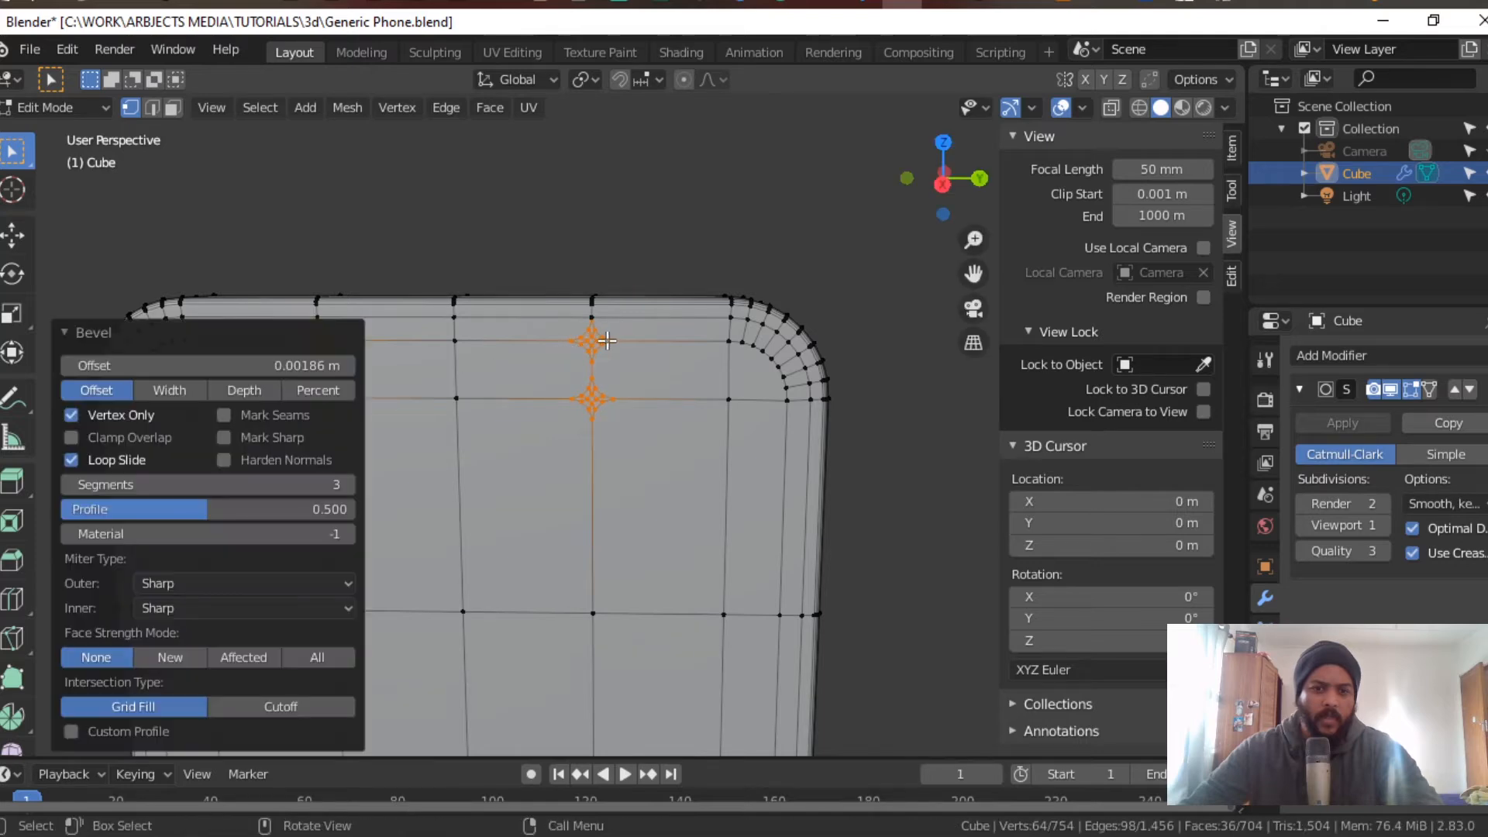
pyautogui.moveTo(702, 420); pyautogui.dragTo(716, 537, button='middle')
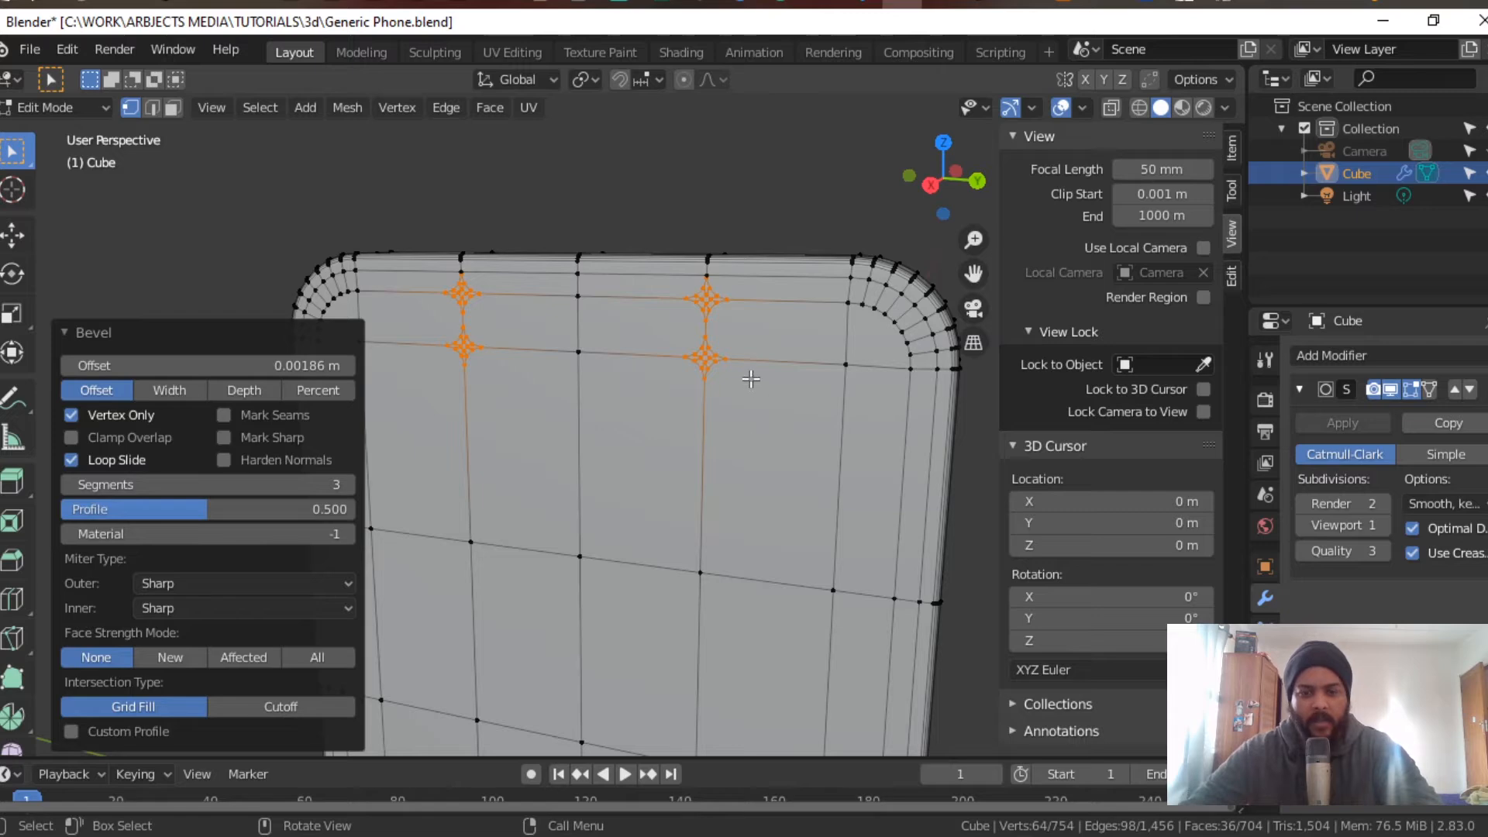
pyautogui.moveTo(747, 365); pyautogui.dragTo(718, 338, button='middle')
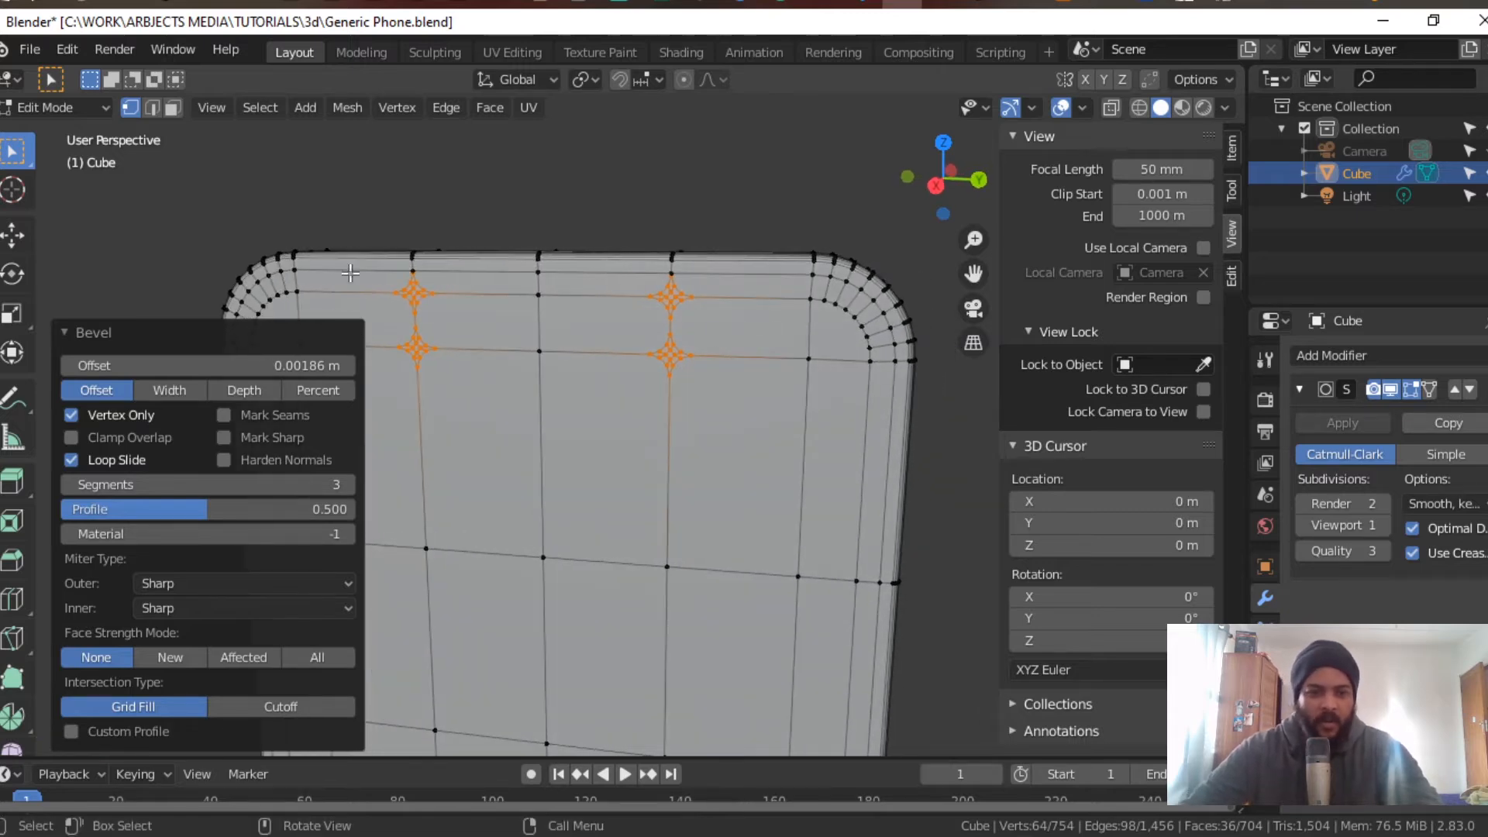
pyautogui.press('Tab')
pyautogui.press('Tab')
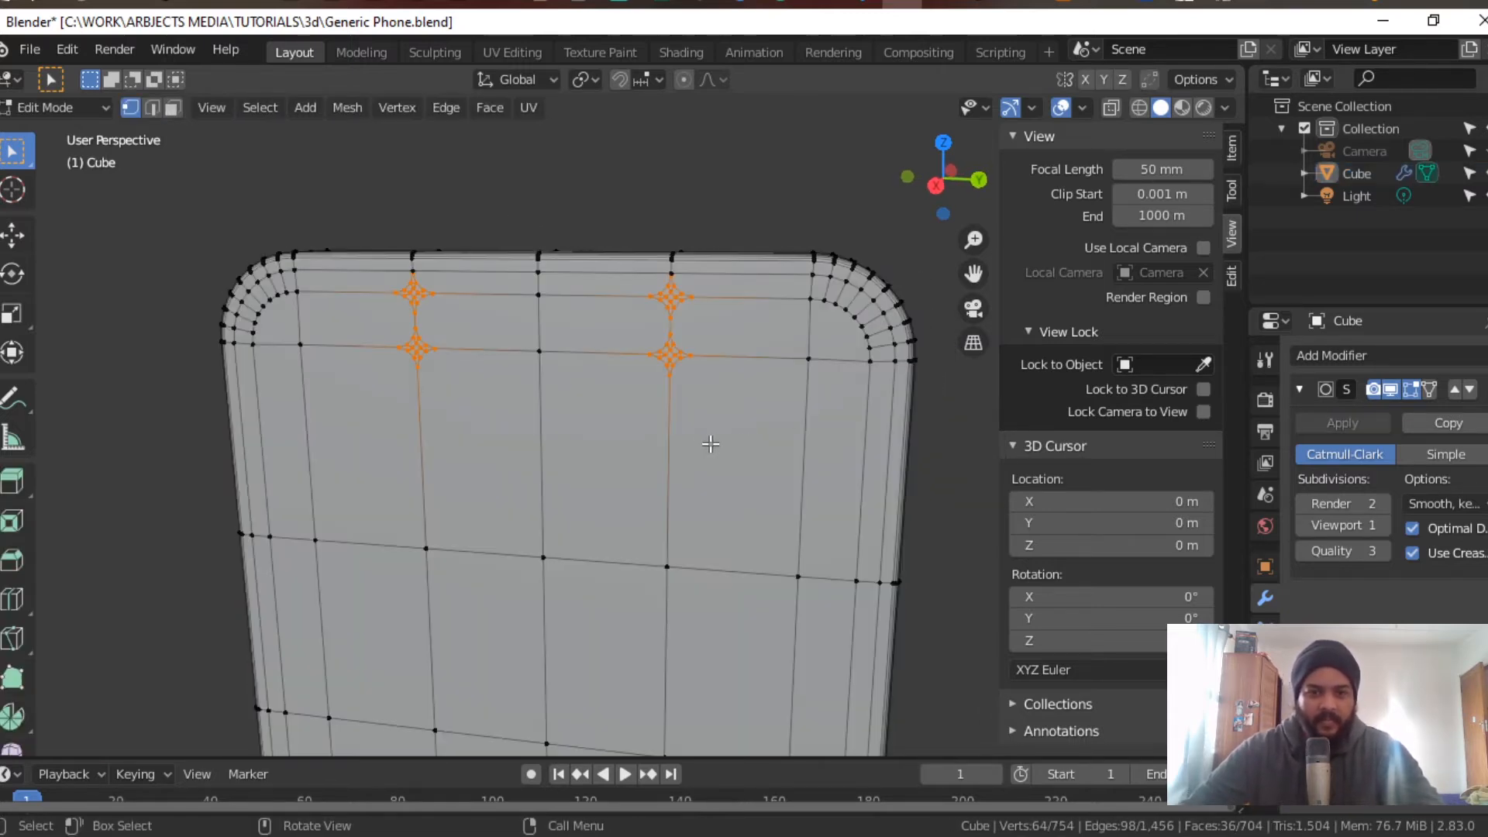
# Step: In the beveled star at the notch's lower-right corner, merge the top inner vertex into its upper-left outline neighbour with At Last
pyautogui.scroll(1, 697, 410)
pyautogui.scroll(3, 697, 410)
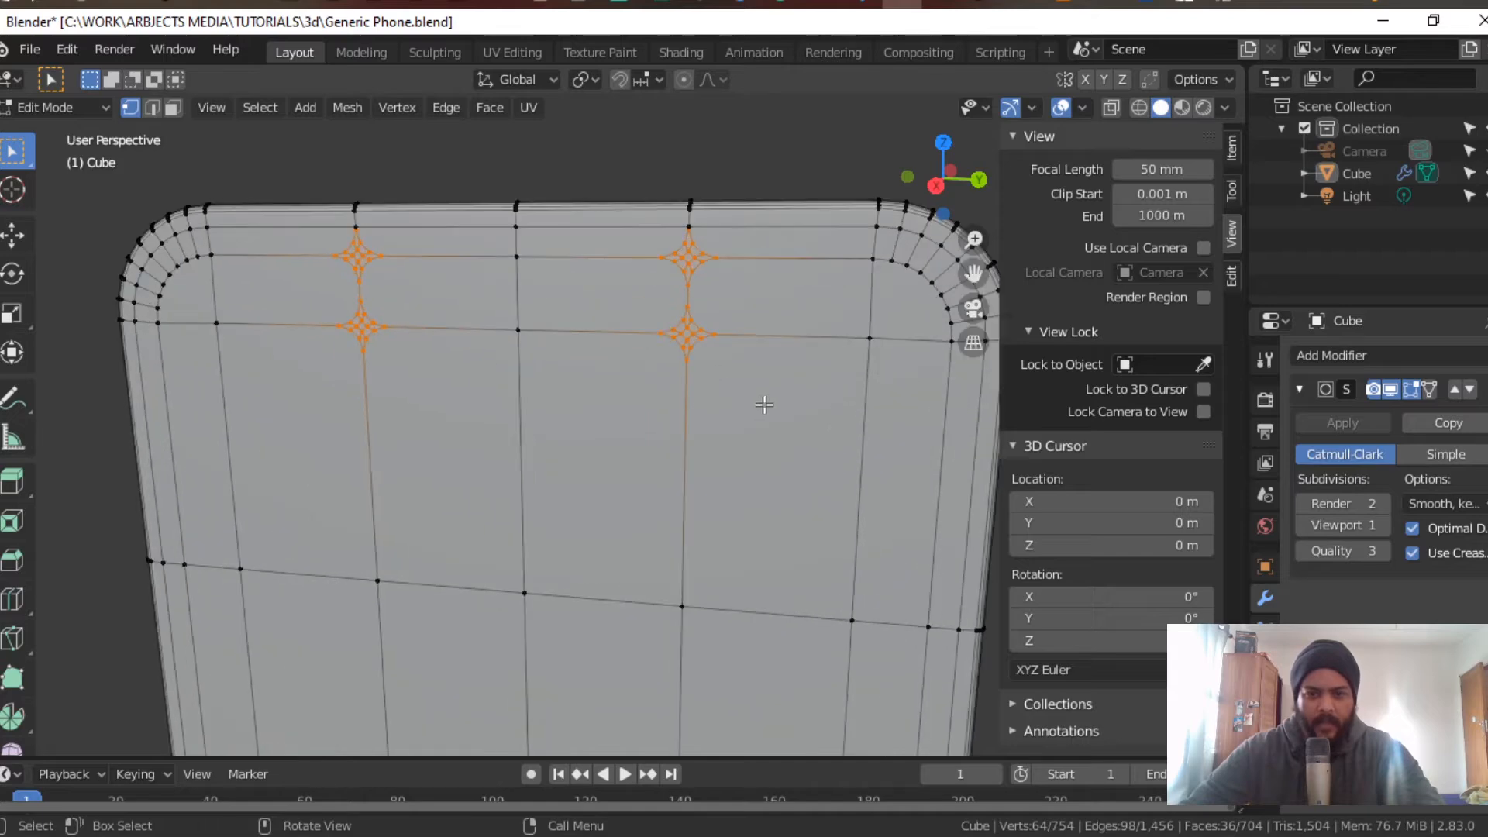
pyautogui.keyDown('shift'); pyautogui.moveTo(771, 333); pyautogui.dragTo(652, 468, button='middle'); pyautogui.keyUp('shift')
pyautogui.scroll(2, 793, 375)
pyautogui.scroll(1, 692, 462)
pyautogui.hotkey('alt', 'a')
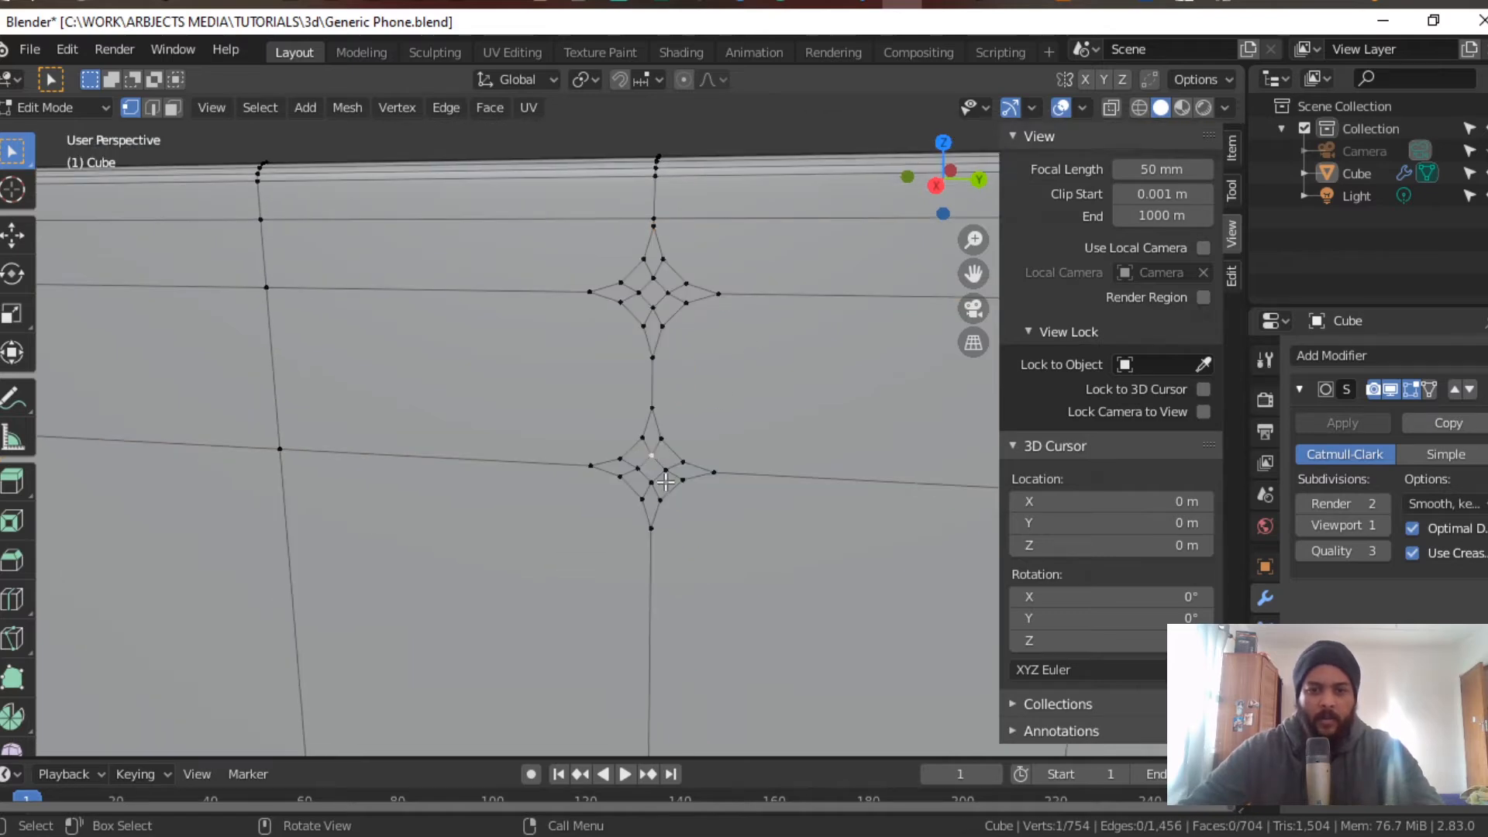
pyautogui.keyDown('shift'); pyautogui.click(640, 436); pyautogui.keyUp('shift')
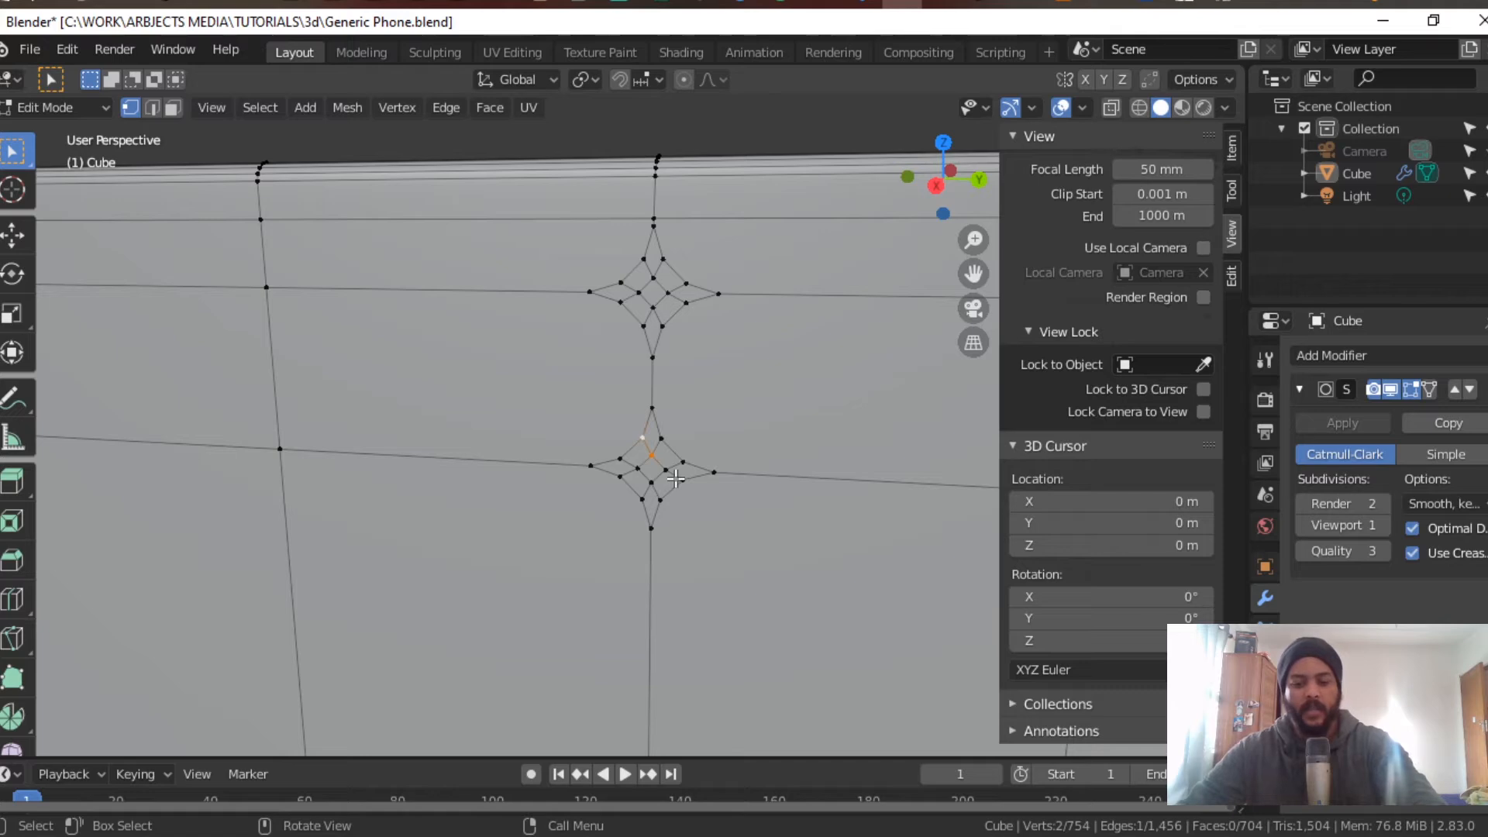
pyautogui.press('m')
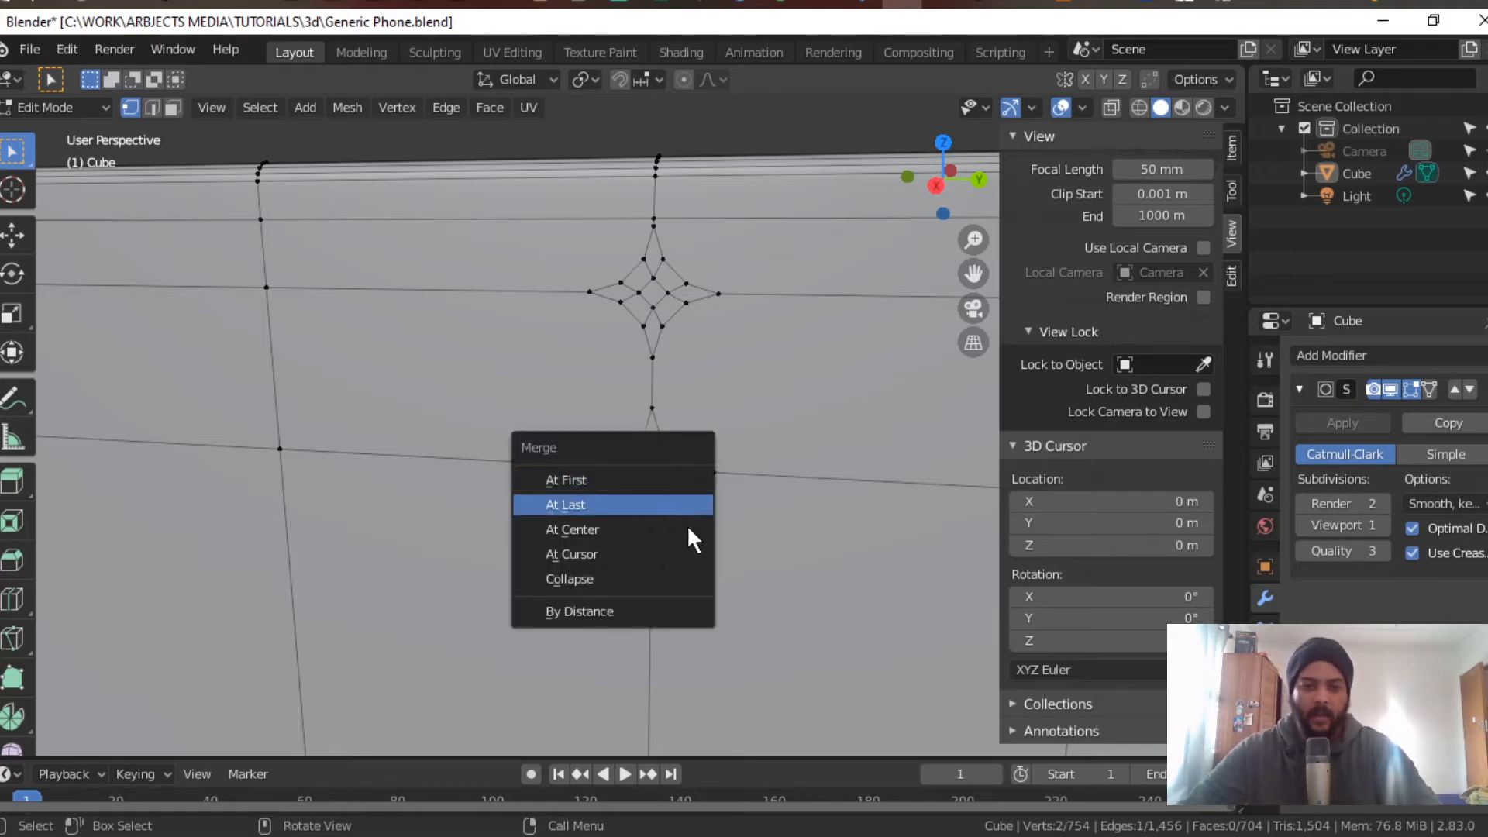
pyautogui.click(678, 505)
# Step: Merge the same star's left inner vertex into the adjacent outline vertex on its upper-left side with At Last
pyautogui.keyDown('shift'); pyautogui.click(637, 470); pyautogui.keyUp('shift')
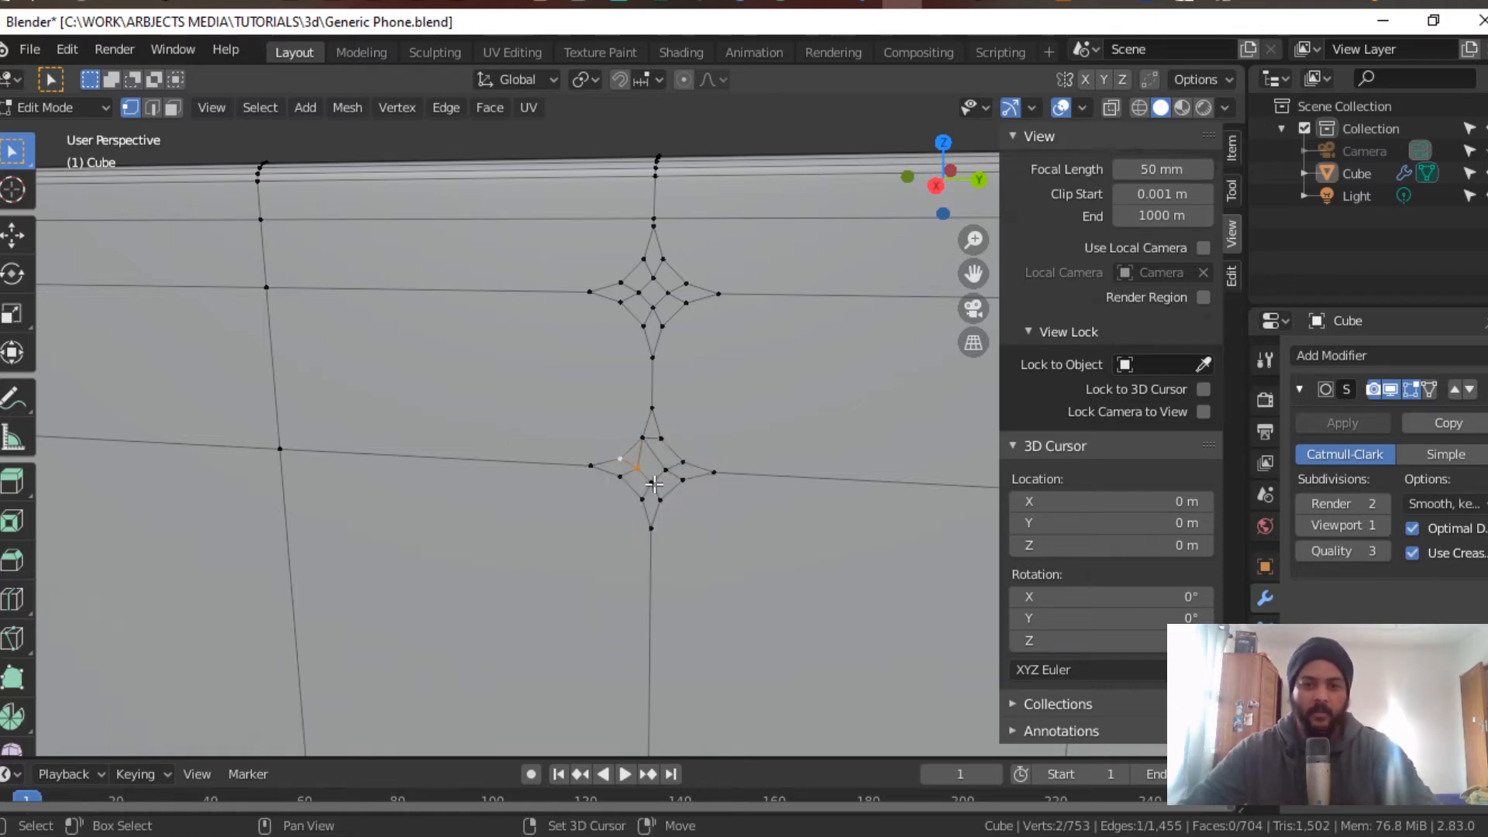
pyautogui.press('m')
pyautogui.click(668, 515)
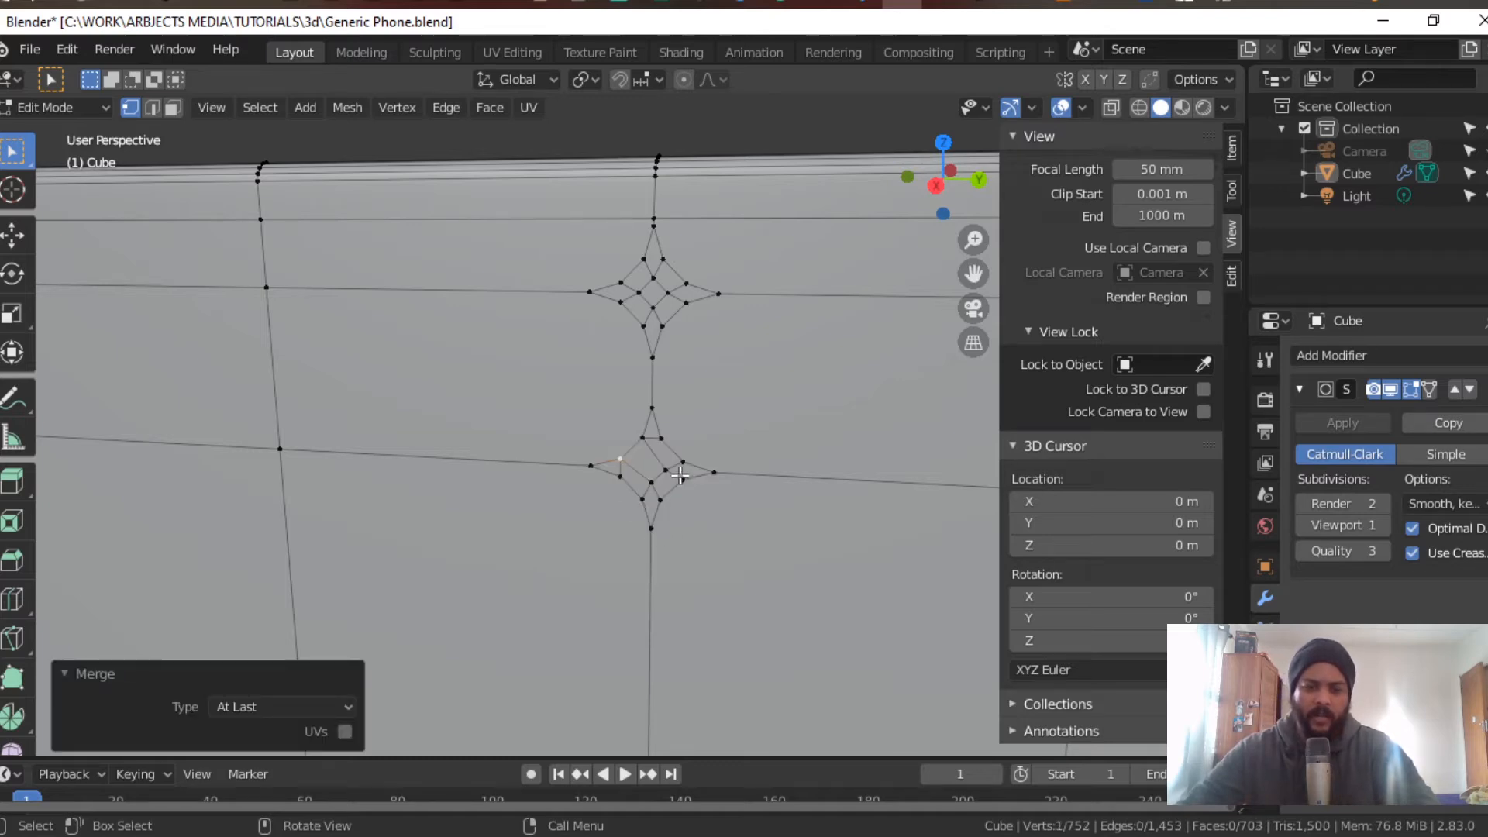
# Step: In the notch's lower-right star, merge the lower-left outline vertex into the left tip and the upper-right outline vertex into the top tip, At Last
pyautogui.click(618, 484)
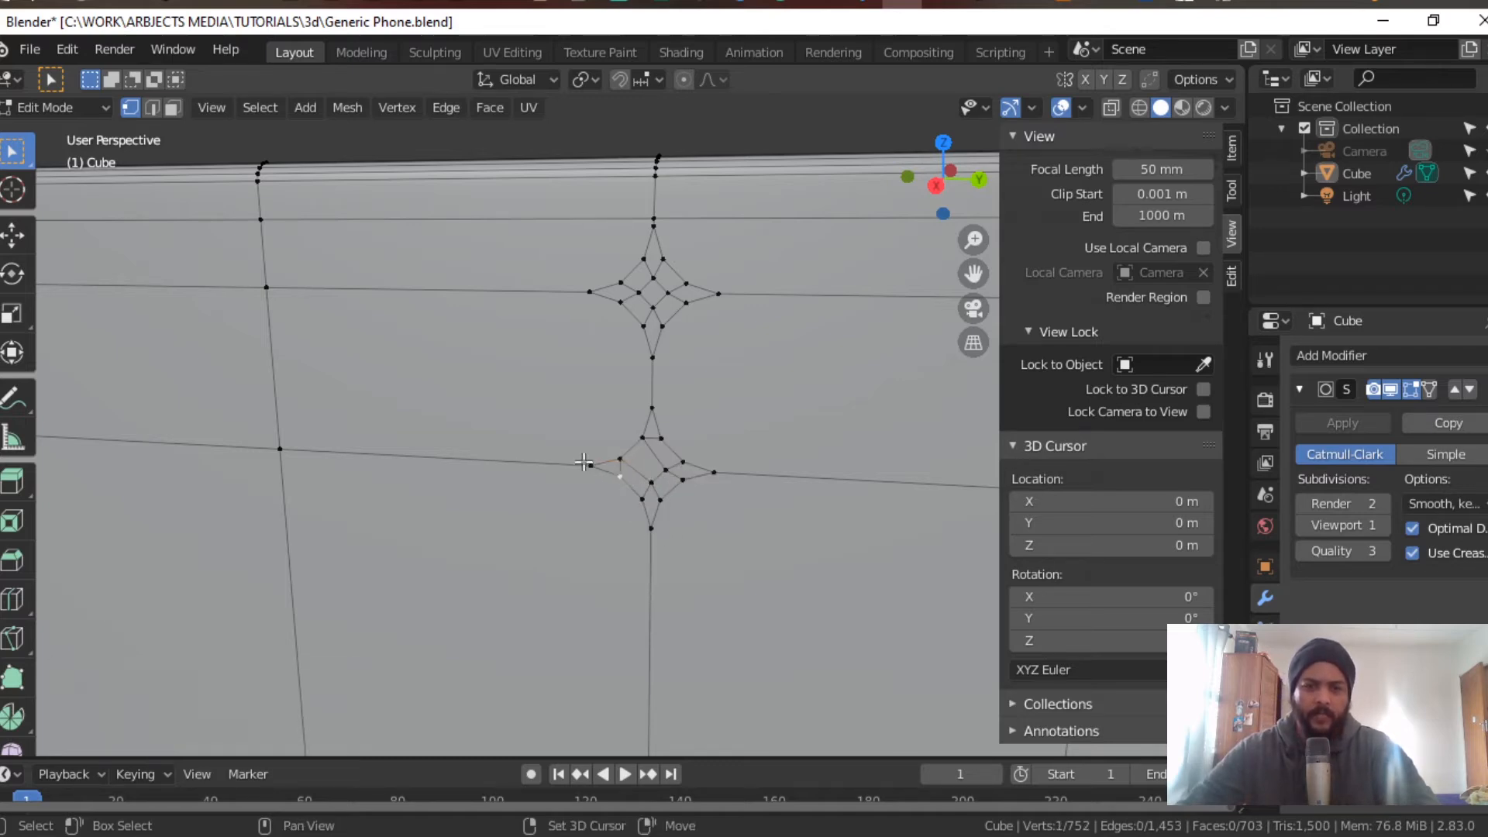
pyautogui.press('m')
pyautogui.click(667, 508)
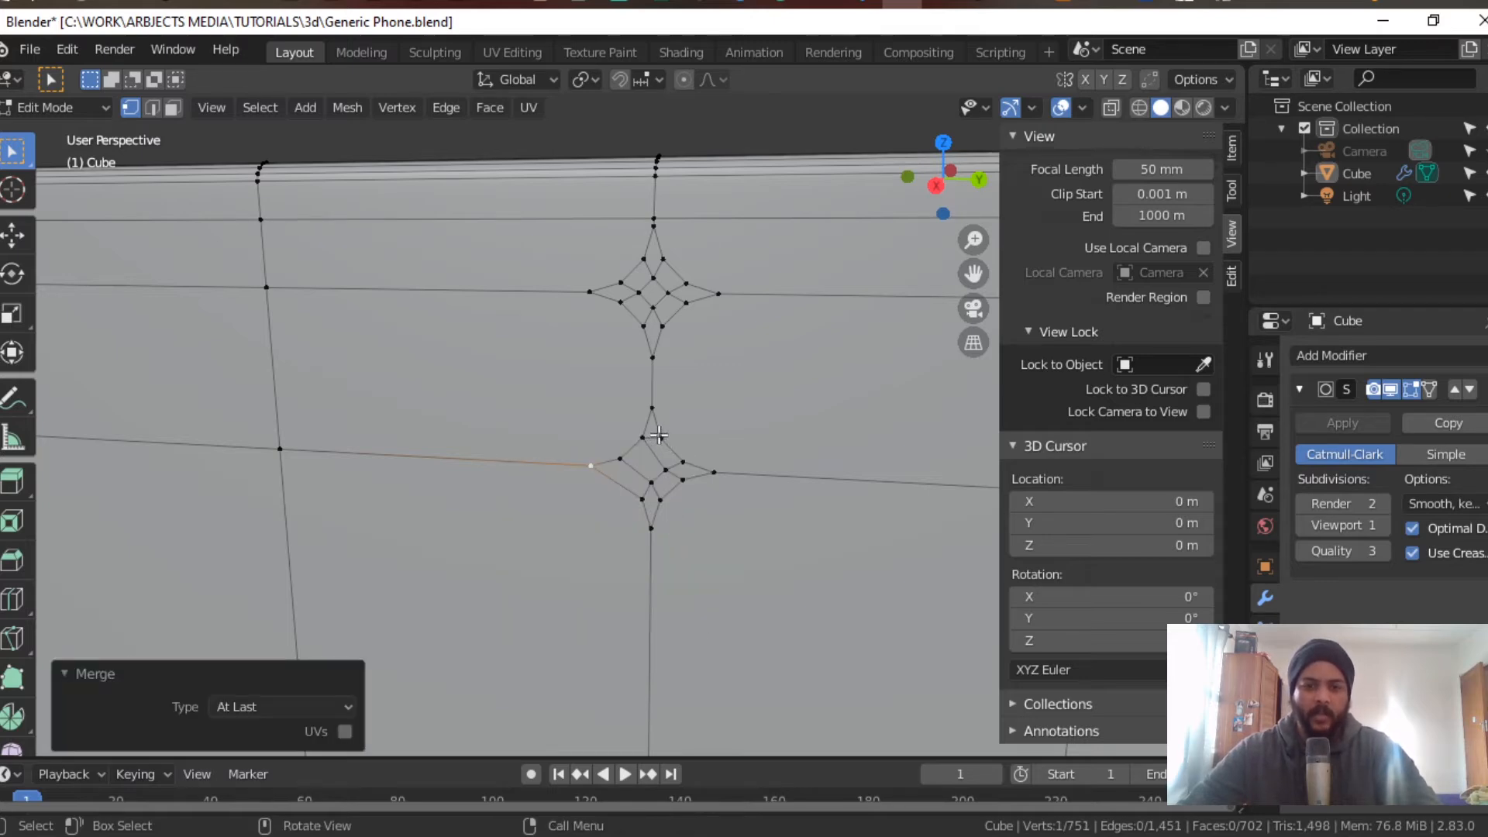
pyautogui.keyDown('shift'); pyautogui.click(652, 407); pyautogui.keyUp('shift')
pyautogui.press('m')
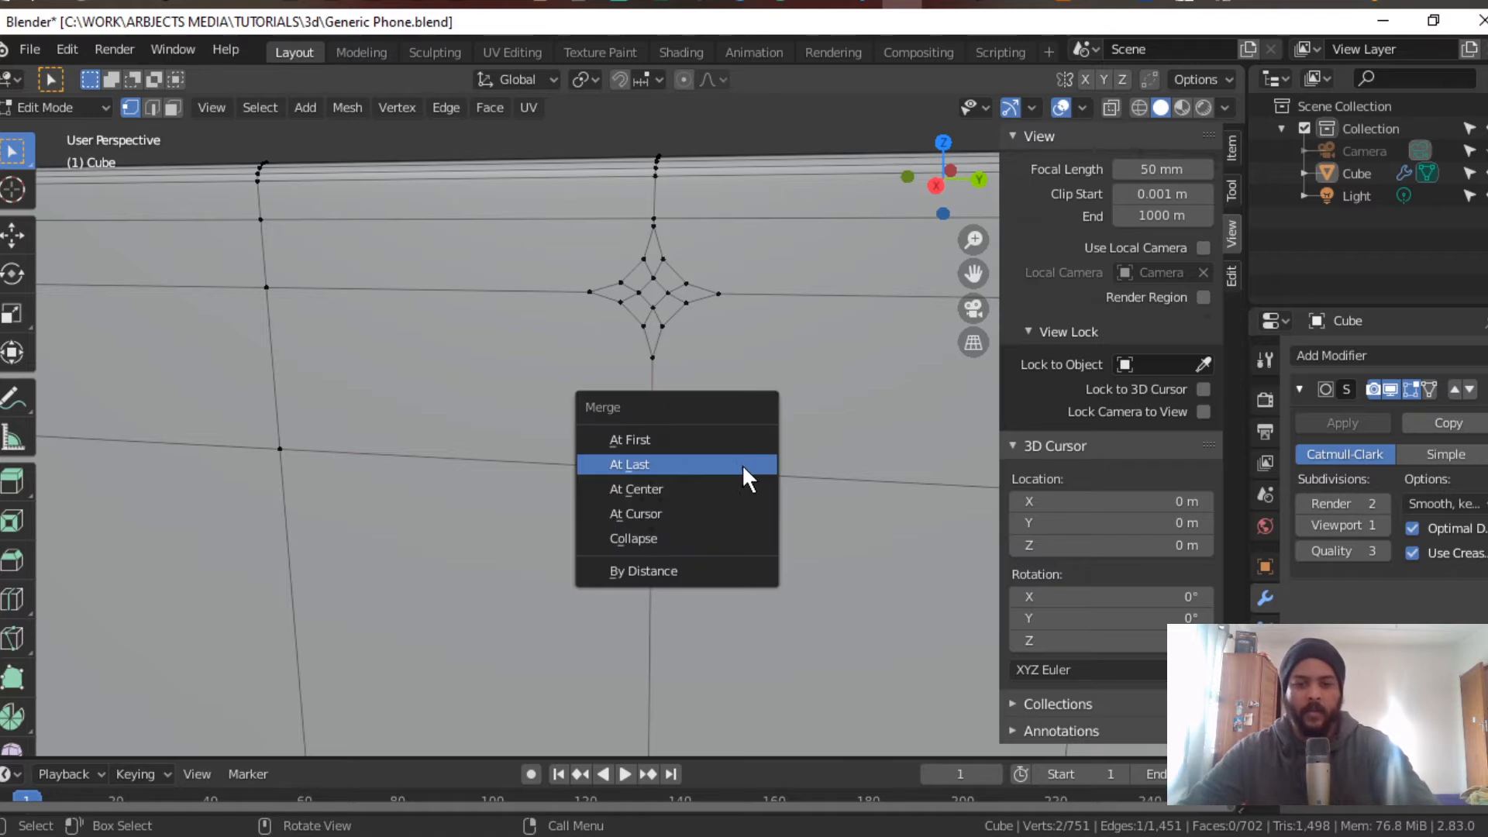
pyautogui.click(742, 466)
# Step: Merge the same star's two remaining inner vertices into their facing upper-left outline vertices with At Last
pyautogui.keyDown('shift'); pyautogui.click(674, 463); pyautogui.keyUp('shift')
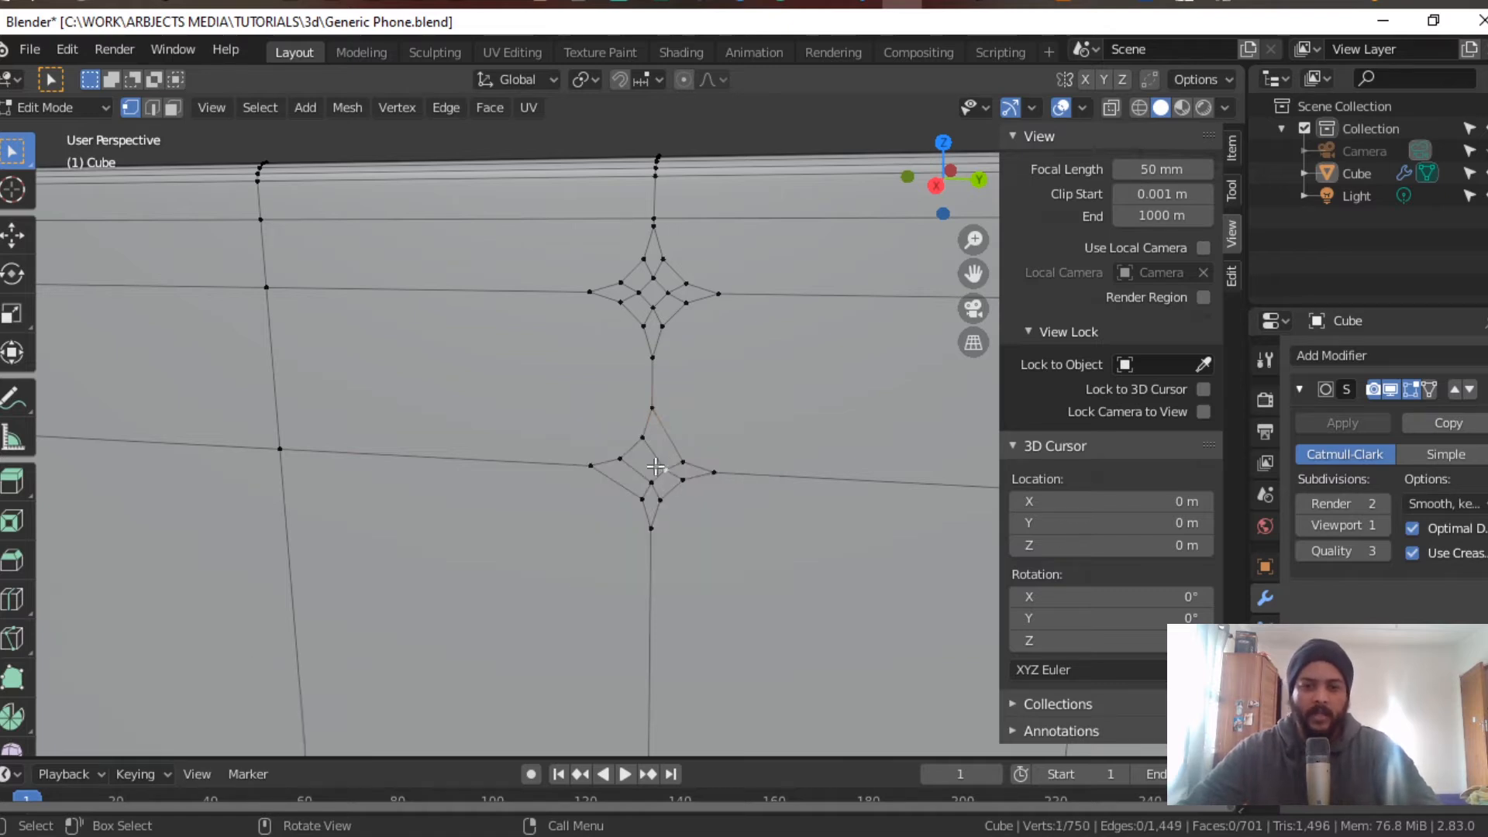
pyautogui.press('m')
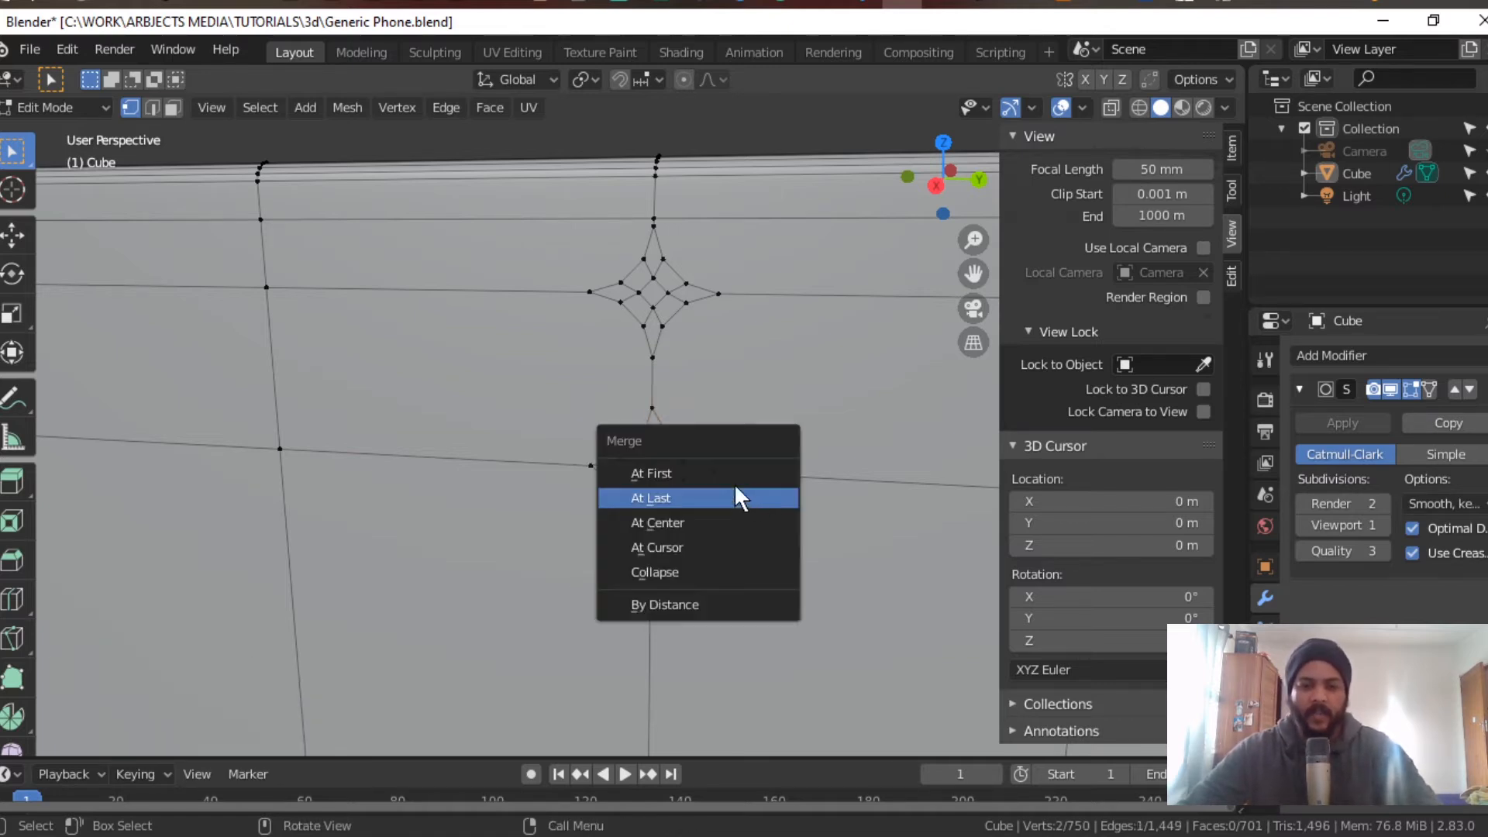
pyautogui.click(736, 497)
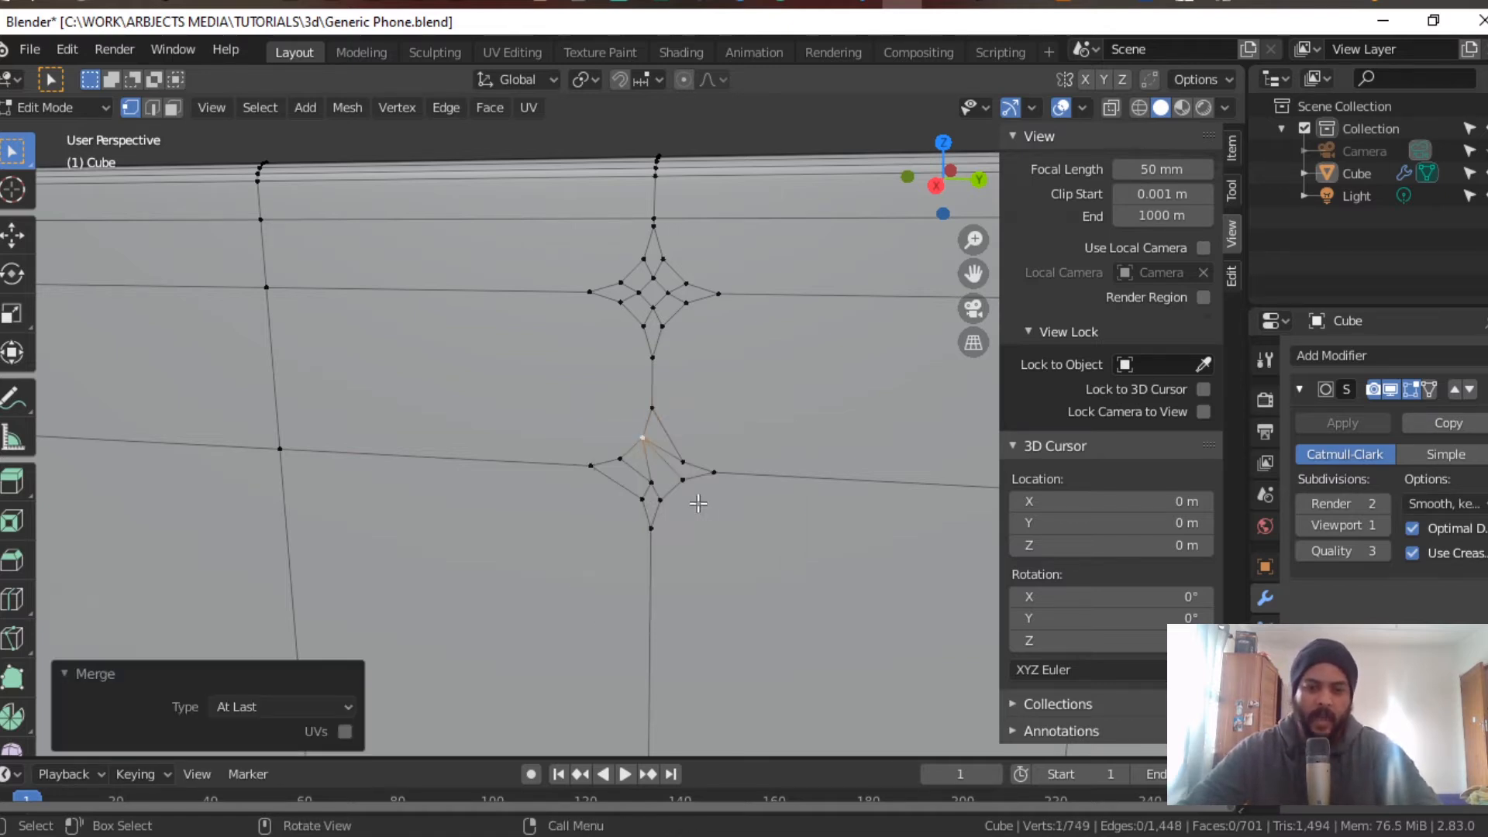
pyautogui.keyDown('shift'); pyautogui.click(624, 453); pyautogui.keyUp('shift')
pyautogui.press('m')
pyautogui.click(668, 517)
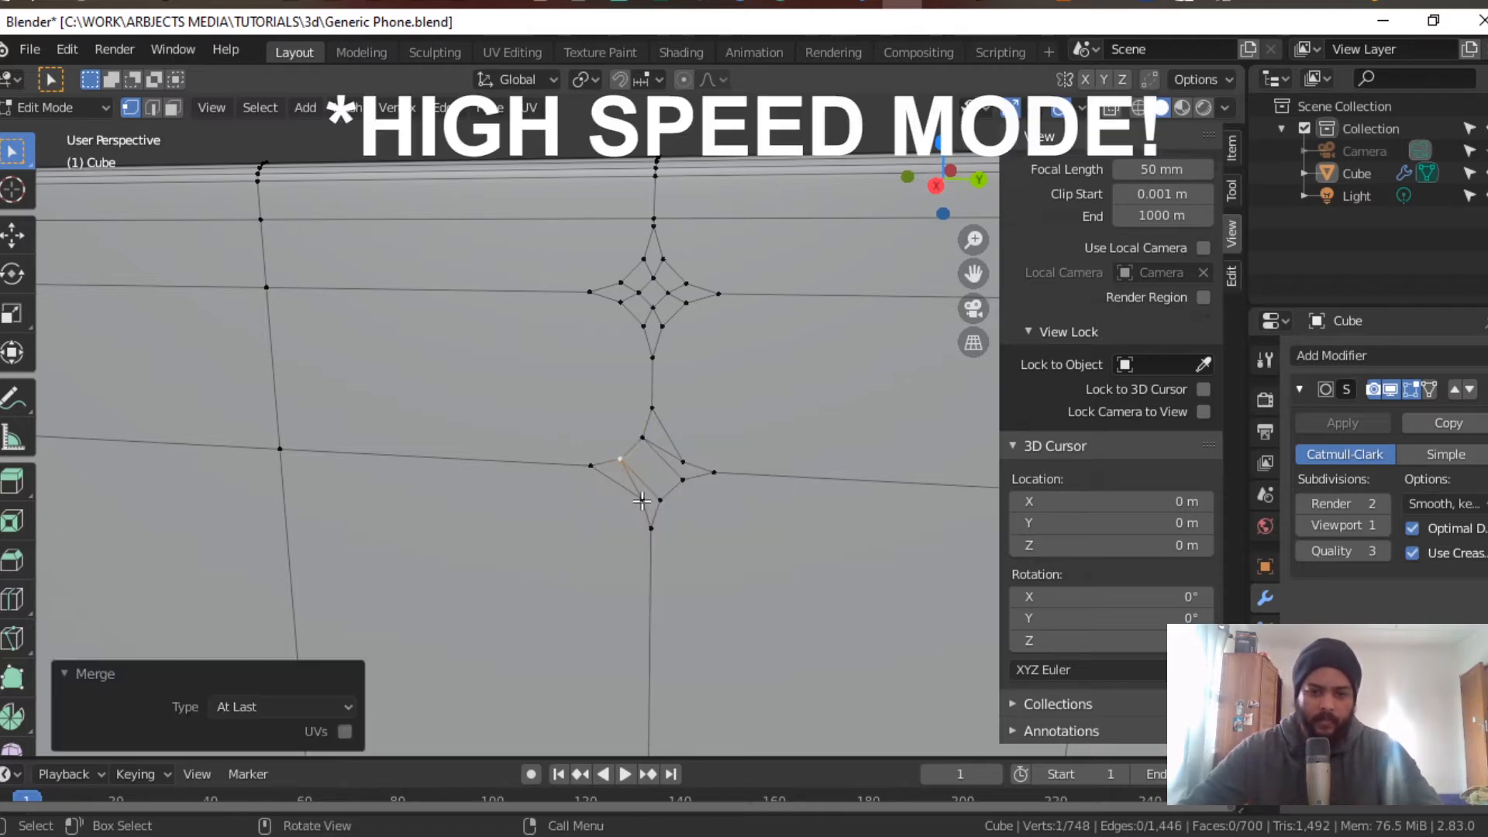
# Step: Merge the same star's bottom-left outline vertex into the bottom tip and its right upper outline vertex into the top tip, At Last
pyautogui.click(619, 487)
pyautogui.keyDown('shift'); pyautogui.click(588, 467); pyautogui.keyUp('shift')
pyautogui.press('m')
pyautogui.click(534, 473)
pyautogui.keyDown('shift'); pyautogui.click(682, 462); pyautogui.keyUp('shift')
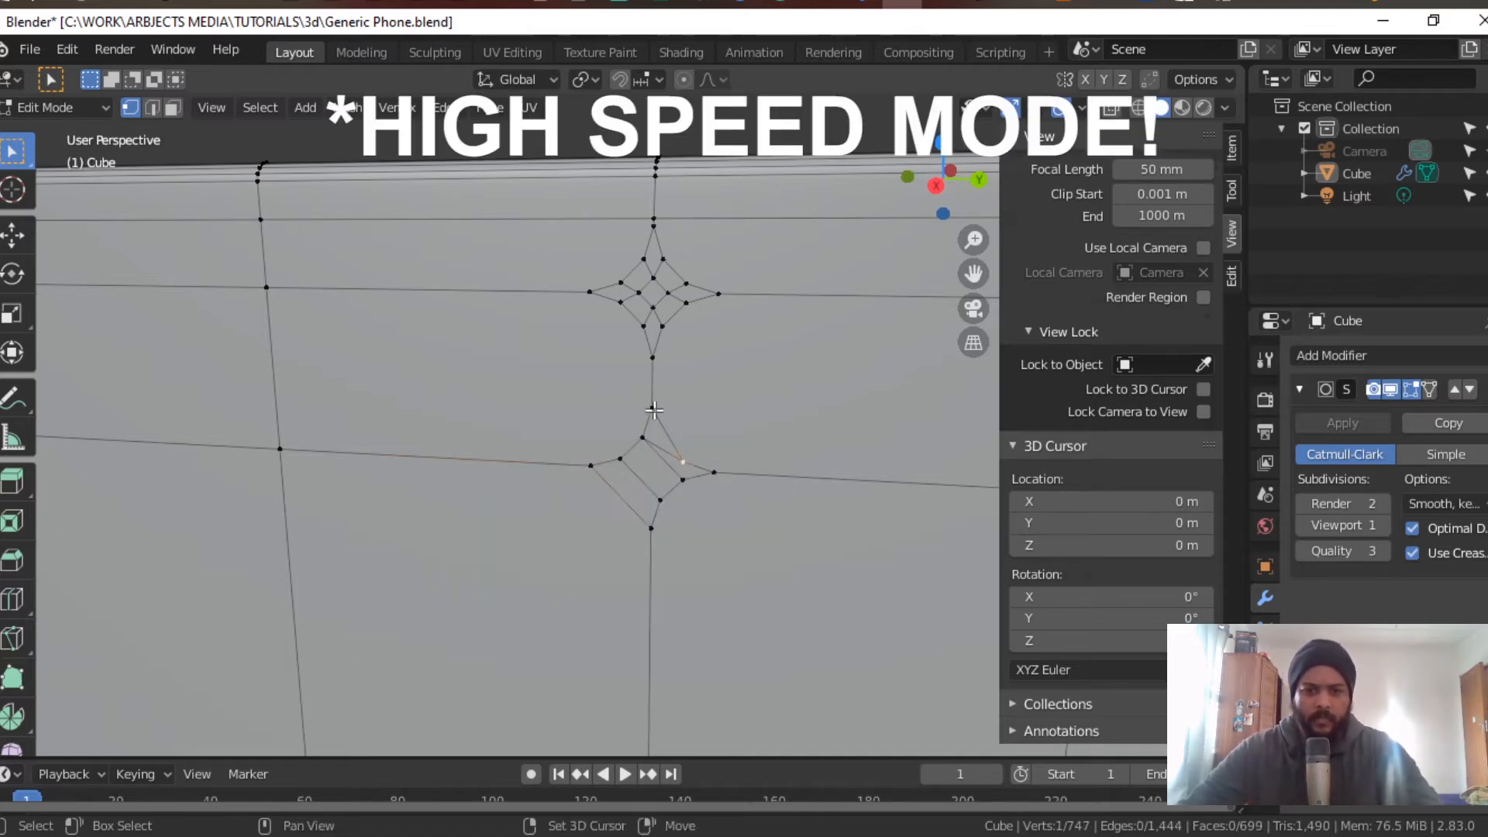
pyautogui.press('m')
pyautogui.click(720, 483)
# Step: In the notch's upper-right star, merge the lower-left outline vertex into the bottom tip and the bottom inner vertex into its lower-right outline neighbour, At Last
pyautogui.scroll(-4, 833, 581)
pyautogui.scroll(-3, 834, 581)
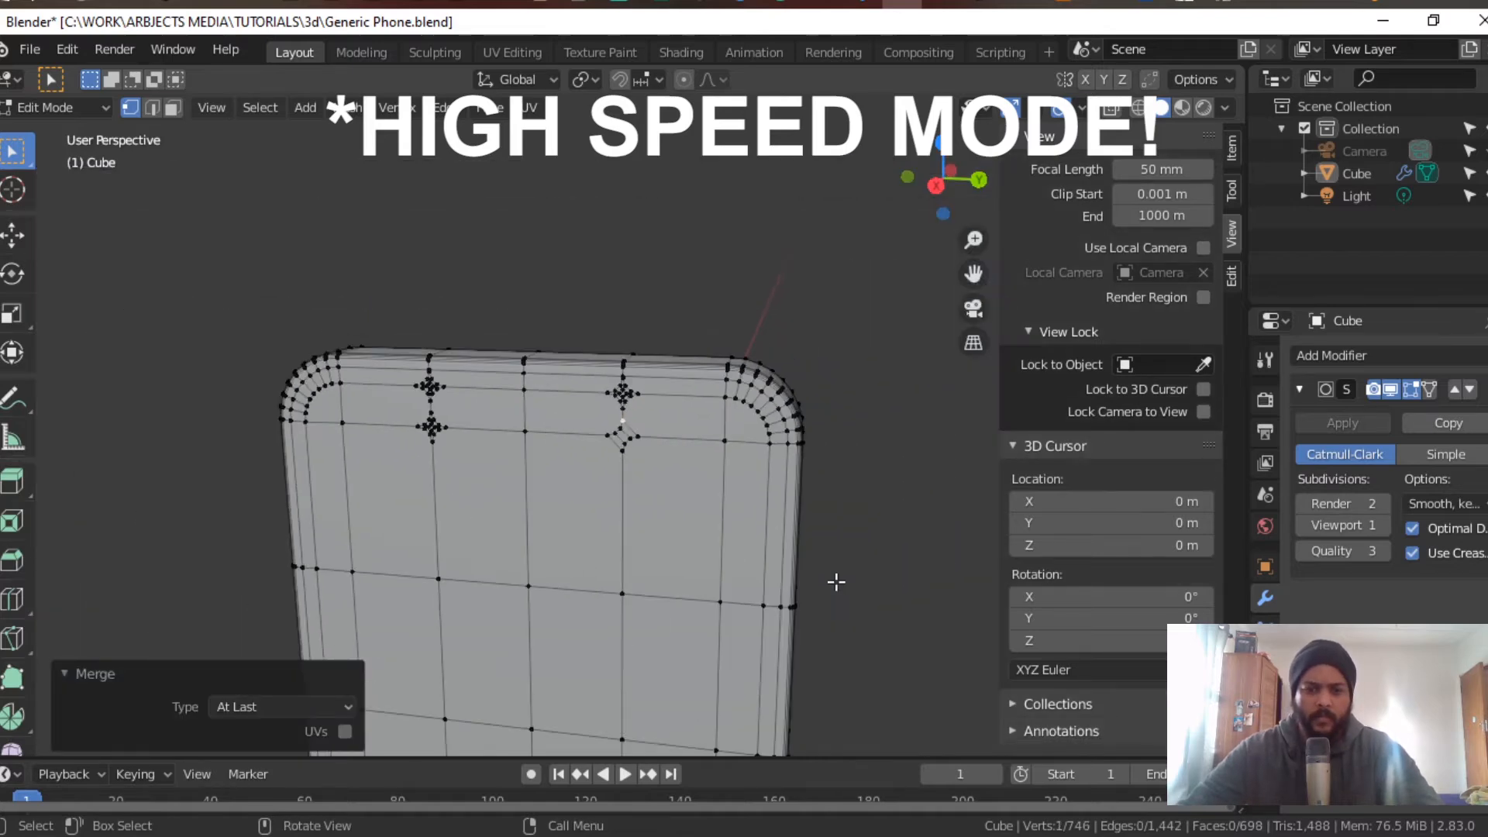
pyautogui.scroll(5, 835, 583)
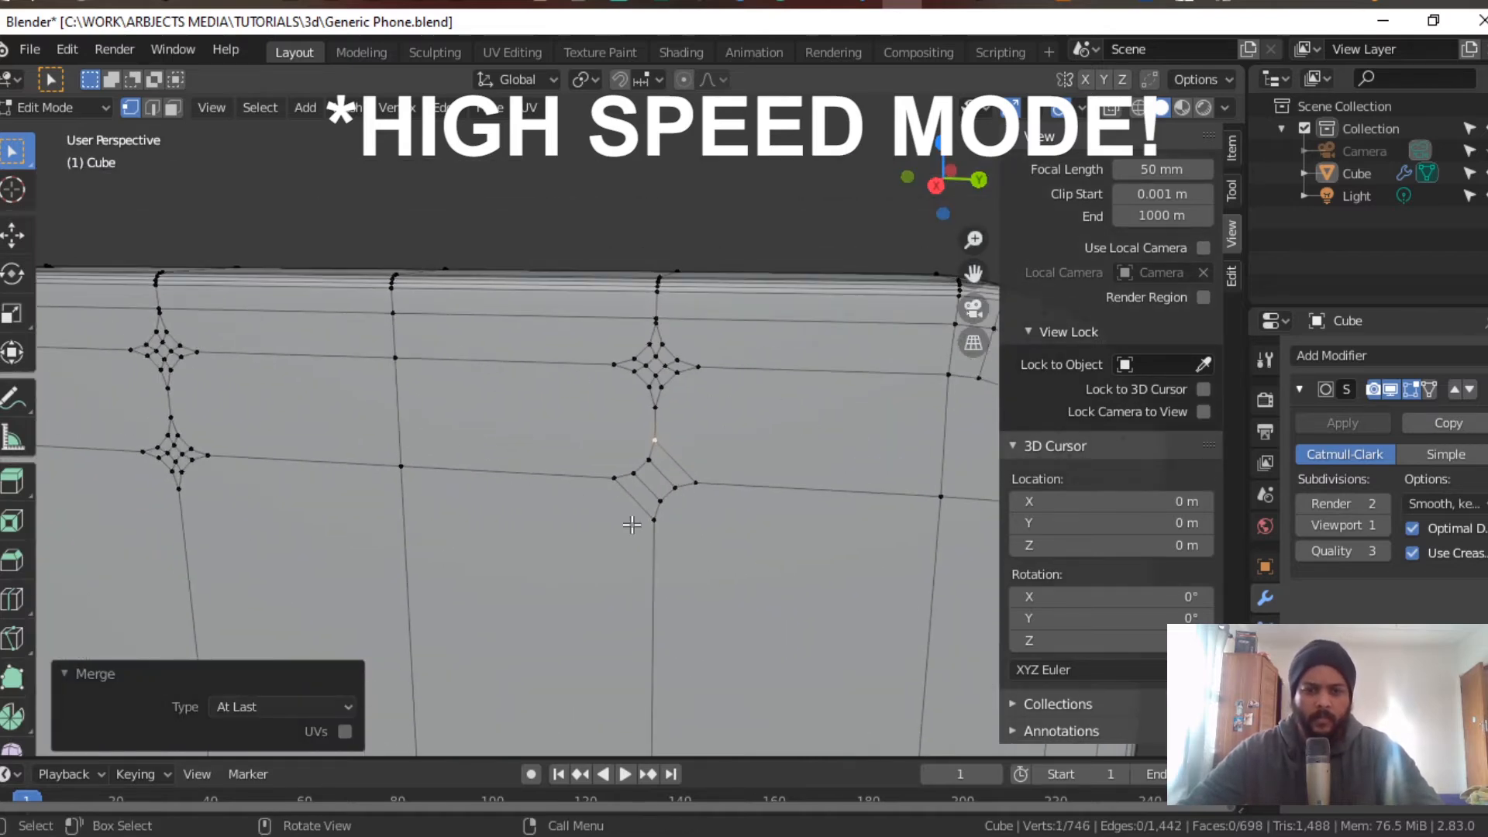
pyautogui.scroll(2, 729, 529)
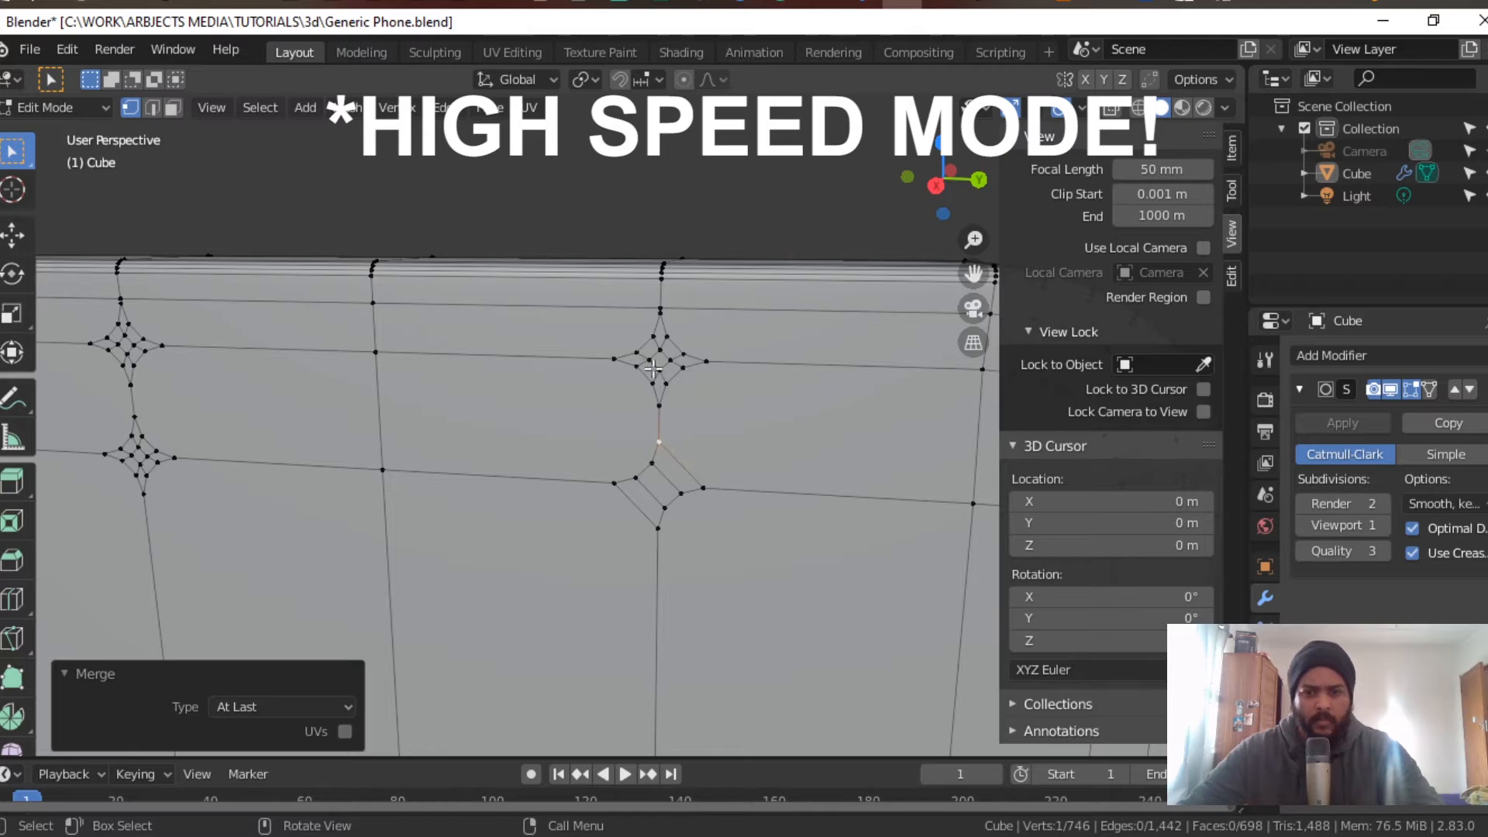
pyautogui.click(679, 361)
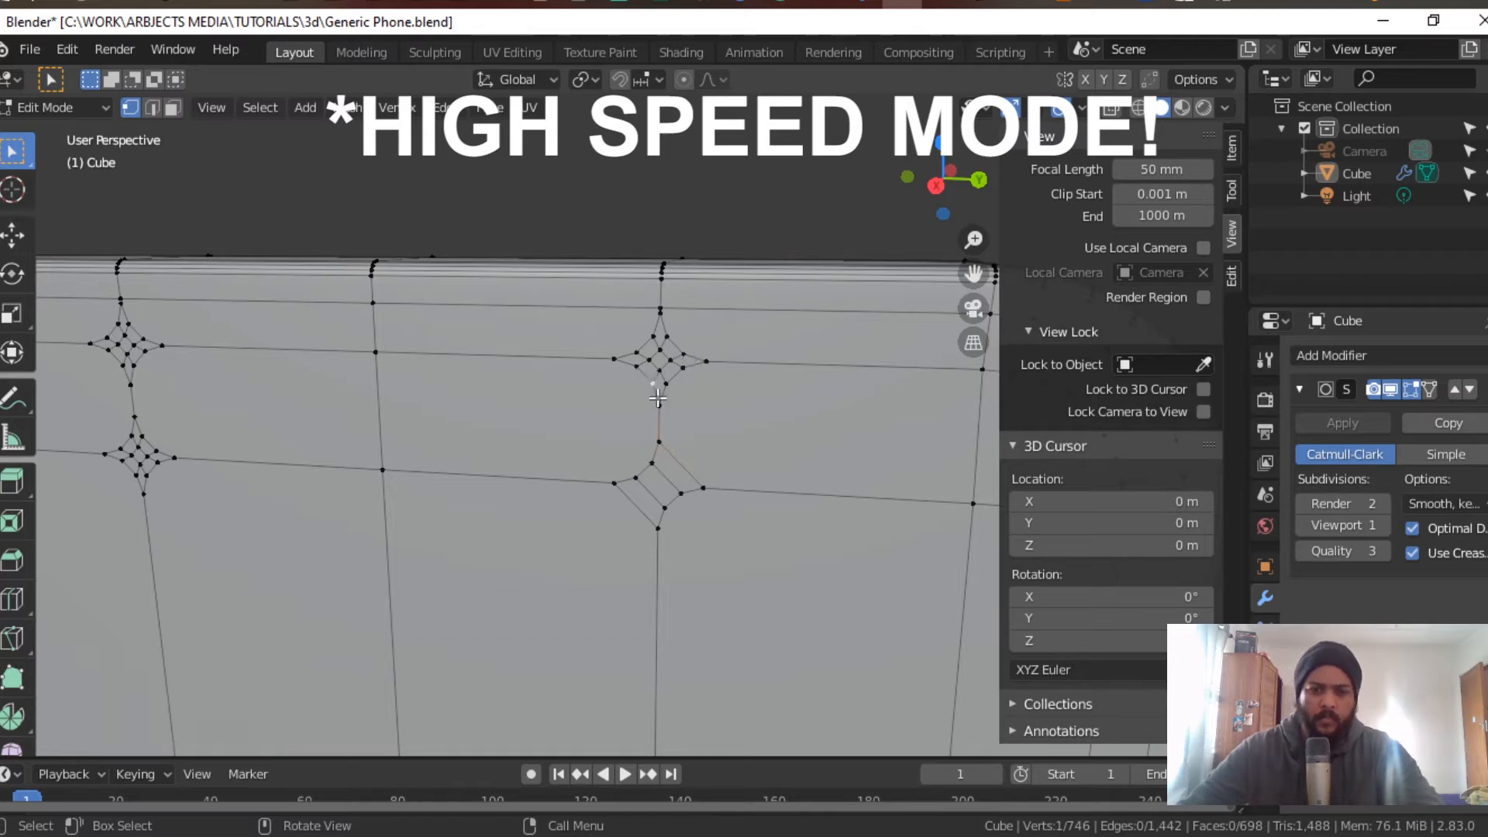
pyautogui.keyDown('shift'); pyautogui.click(659, 403); pyautogui.keyUp('shift')
pyautogui.press('m')
pyautogui.click(735, 437)
pyautogui.click(660, 372)
pyautogui.keyDown('shift'); pyautogui.click(667, 383); pyautogui.keyUp('shift')
pyautogui.press('m')
pyautogui.click(672, 384)
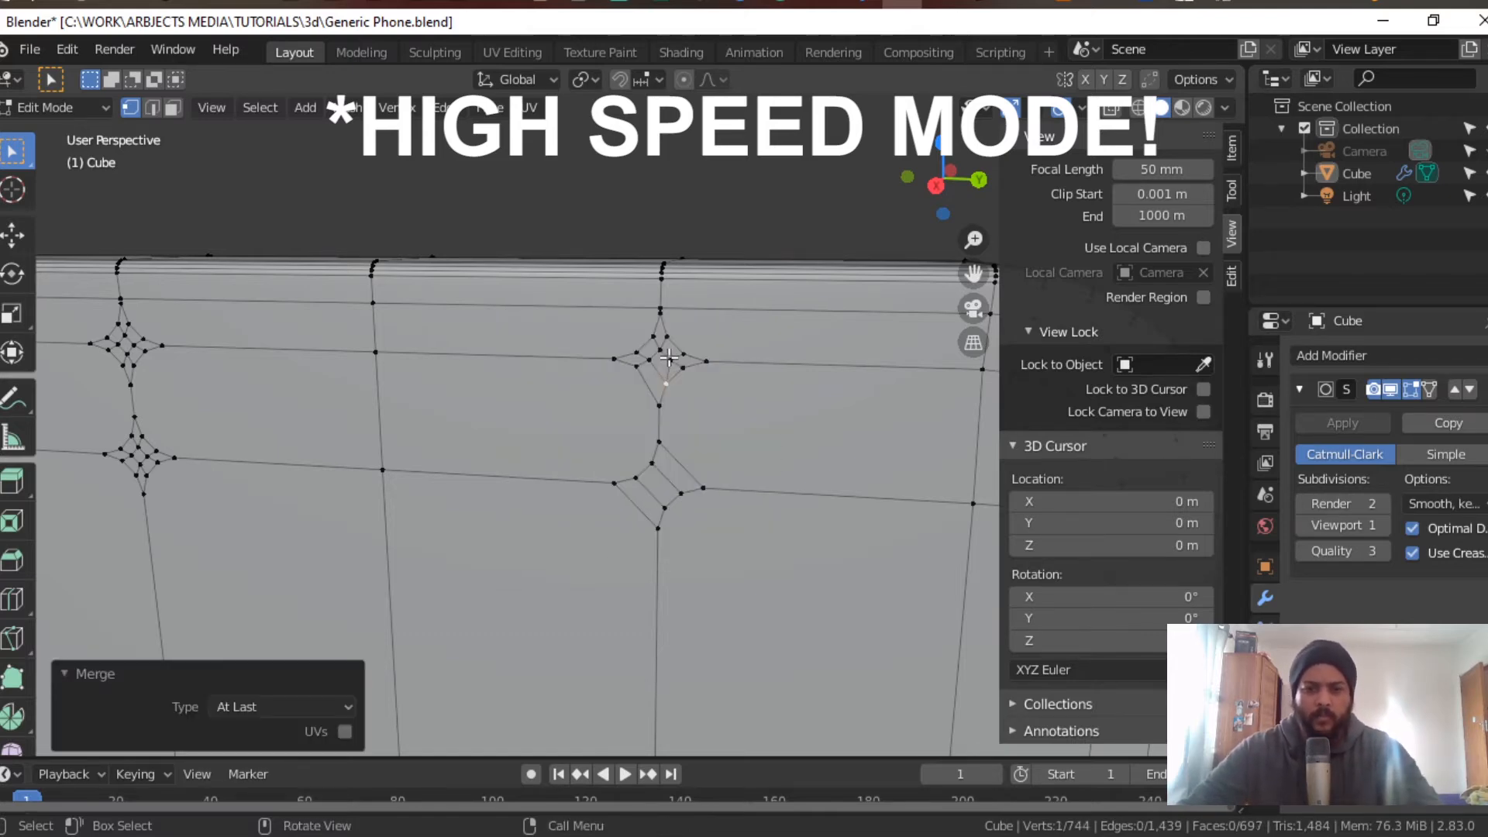
# Step: Merge the upper-right star's right inner vertex into its lower-right outline neighbour and the outline vertex above that neighbour into the right tip, At Last
pyautogui.click(670, 360)
pyautogui.keyDown('shift'); pyautogui.click(682, 368); pyautogui.keyUp('shift')
pyautogui.press('m')
pyautogui.click(685, 370)
pyautogui.click(684, 355)
pyautogui.keyDown('shift'); pyautogui.click(706, 362); pyautogui.keyUp('shift')
pyautogui.press('m')
pyautogui.click(705, 362)
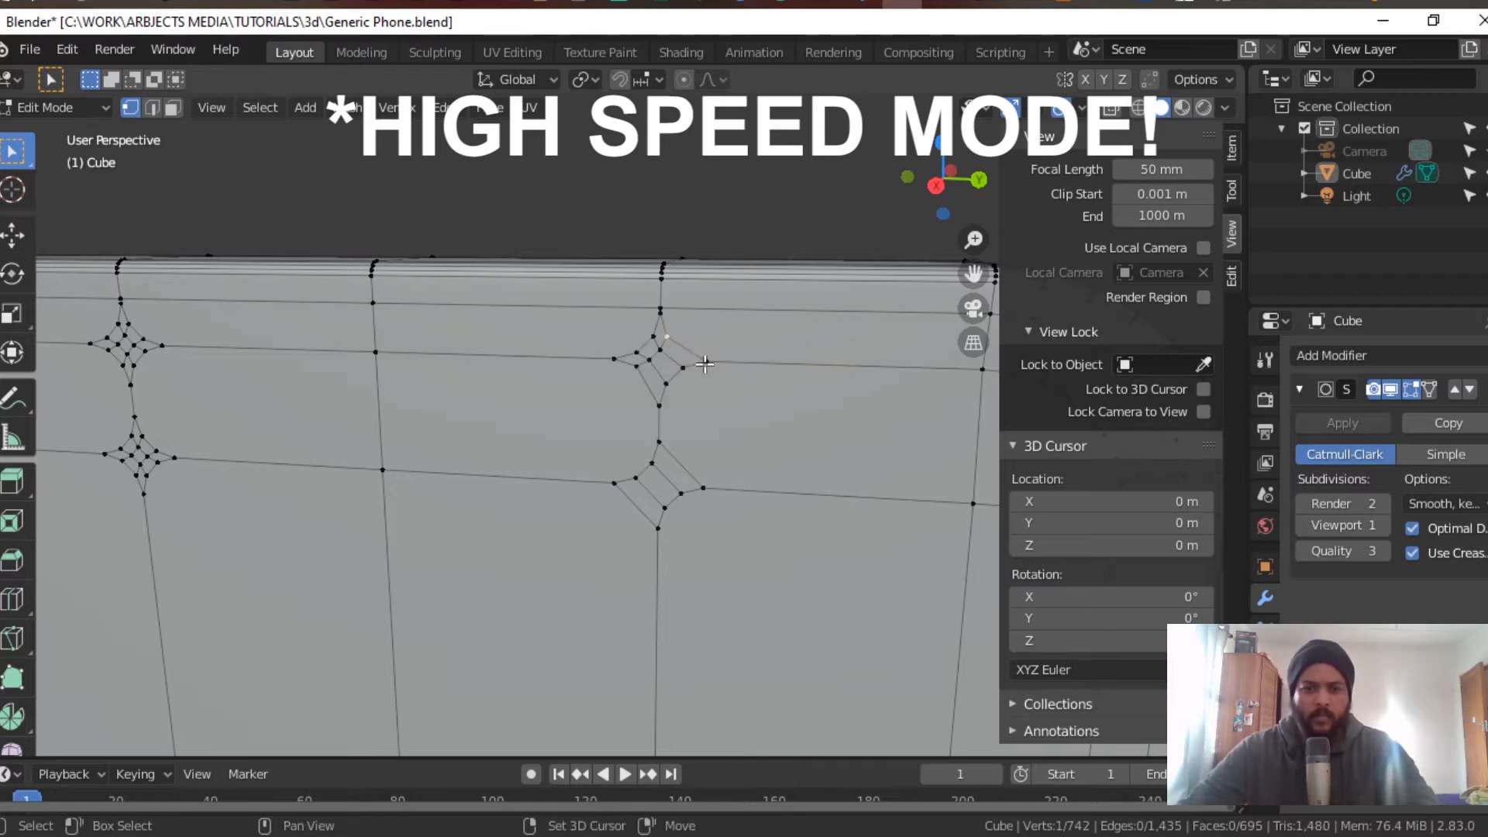
# Step: Merge the star's remaining upper-right outline vertex into the right tip and its top inner vertex into the right-hand lower outline vertex, At Last
pyautogui.keyDown('shift'); pyautogui.click(704, 363); pyautogui.keyUp('shift')
pyautogui.press('m')
pyautogui.click(705, 364)
pyautogui.click(664, 353)
pyautogui.keyDown('shift'); pyautogui.click(680, 368); pyautogui.keyUp('shift')
pyautogui.press('m')
pyautogui.click(679, 369)
# Step: Merge the star's left inner vertex into the lower-right outline vertex and its left lower outline vertex into the bottom tip, At Last
pyautogui.click(657, 370)
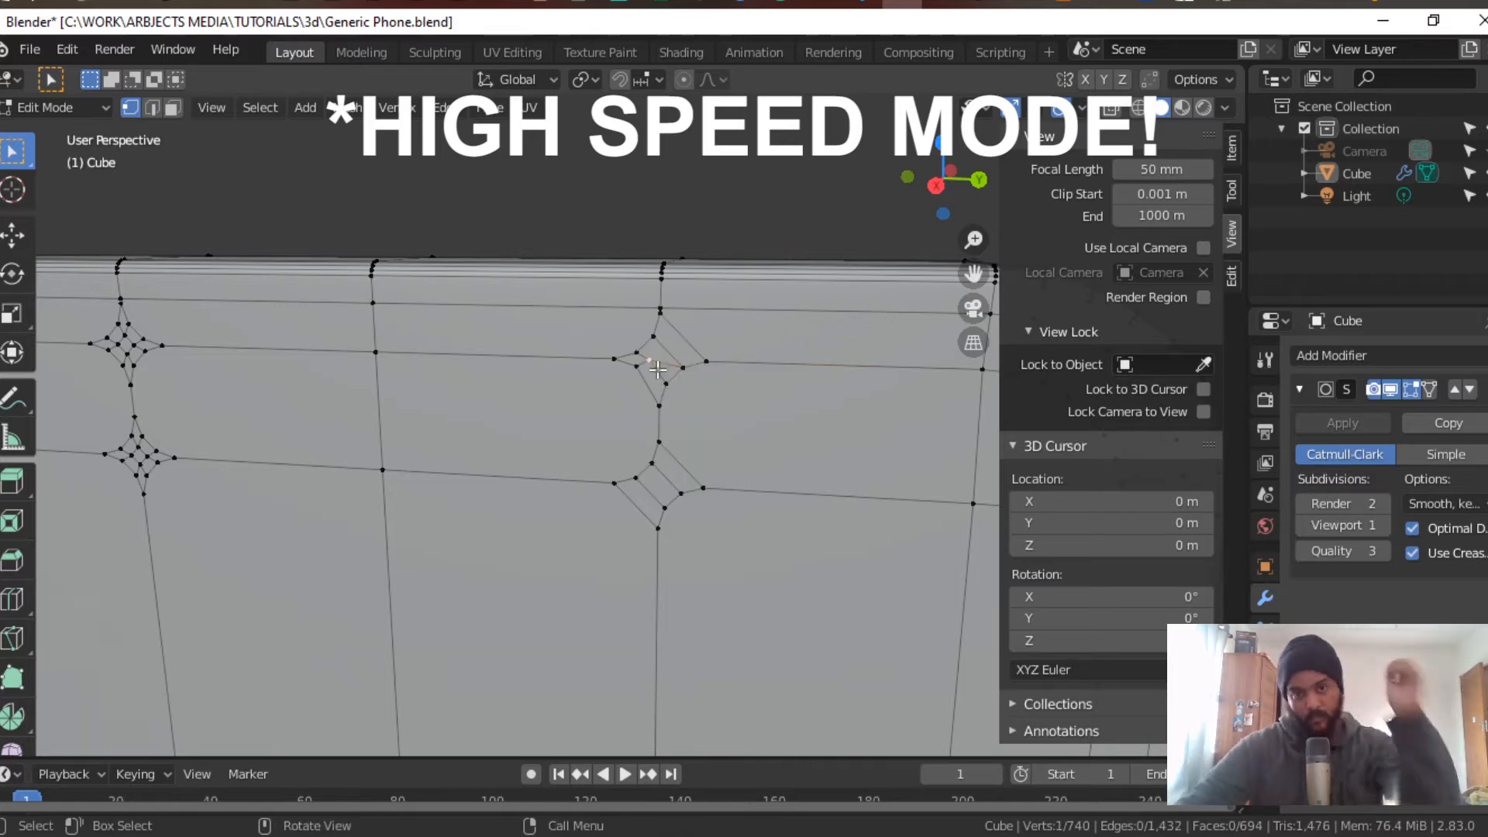
pyautogui.keyDown('shift'); pyautogui.click(666, 382); pyautogui.keyUp('shift')
pyautogui.press('m')
pyautogui.click(667, 386)
pyautogui.click(638, 368)
pyautogui.keyDown('shift'); pyautogui.click(658, 404); pyautogui.keyUp('shift')
pyautogui.press('m')
pyautogui.click(663, 405)
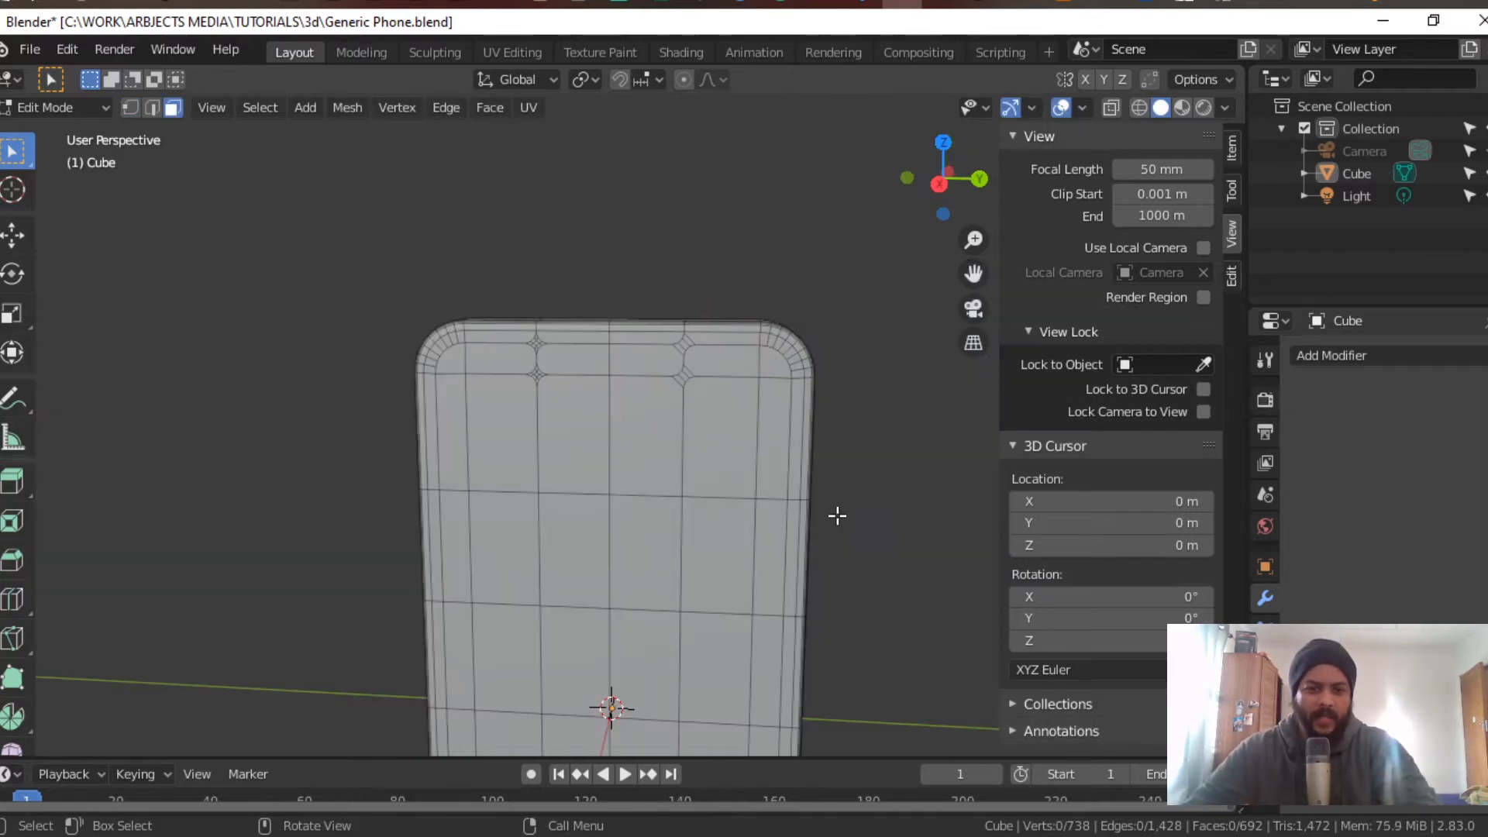
# Step: Symmetrize the whole phone mesh in the +Y to -Y direction and clear the selection
pyautogui.press('a')
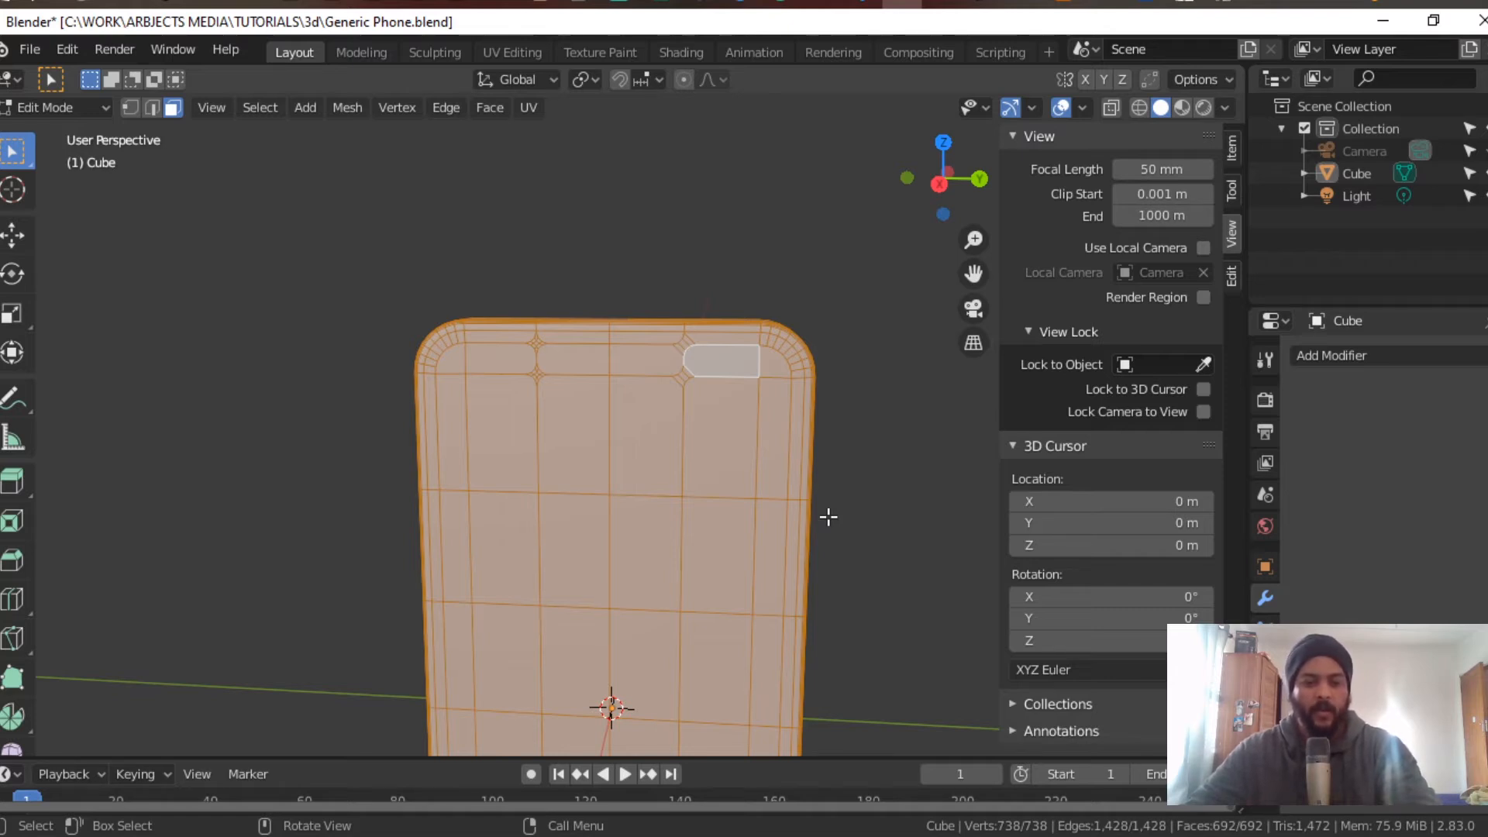
pyautogui.press('F3')
pyautogui.write('Symmetrize')
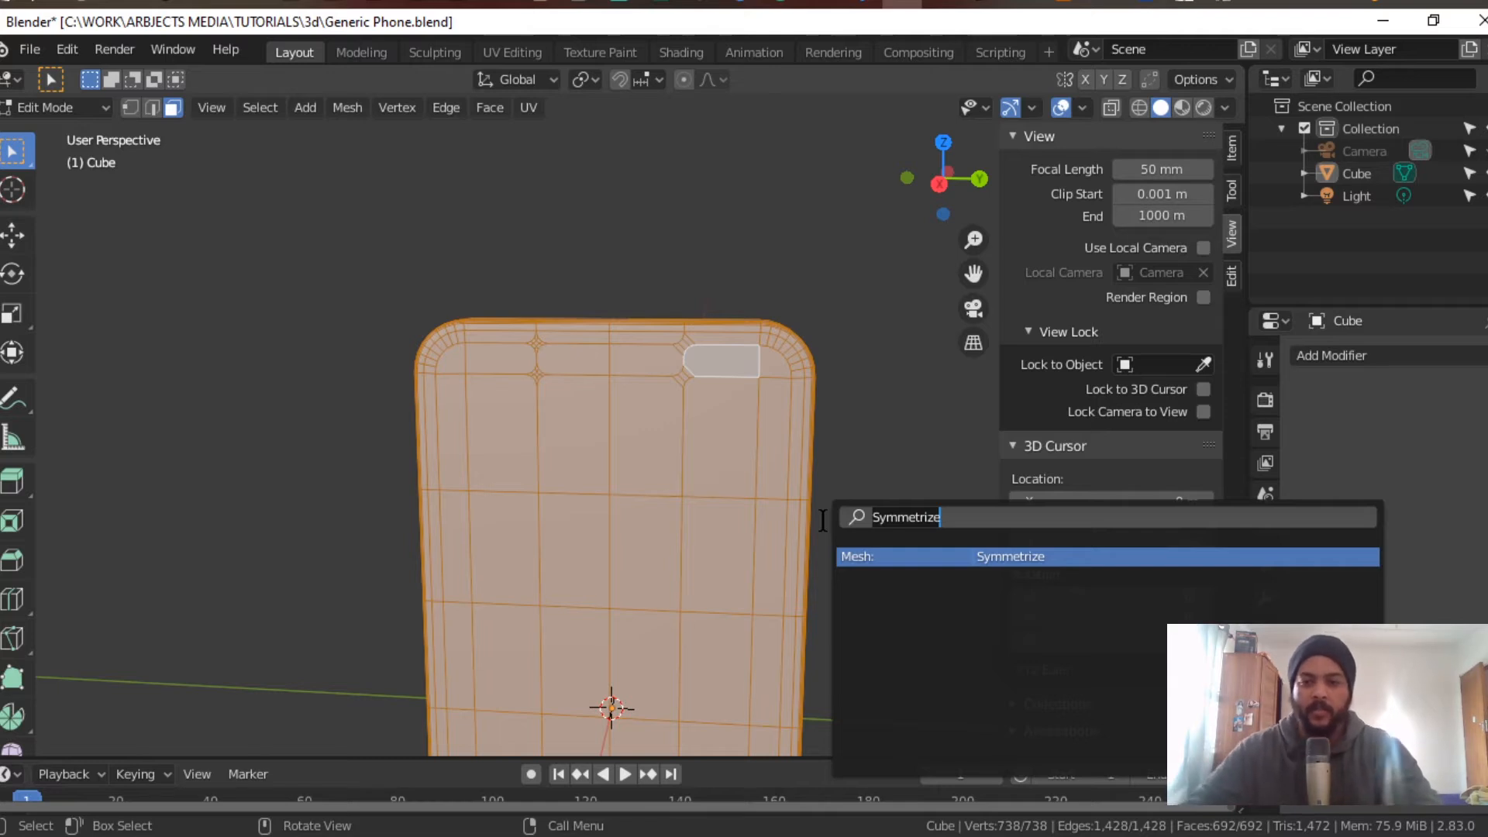
pyautogui.press('Return')
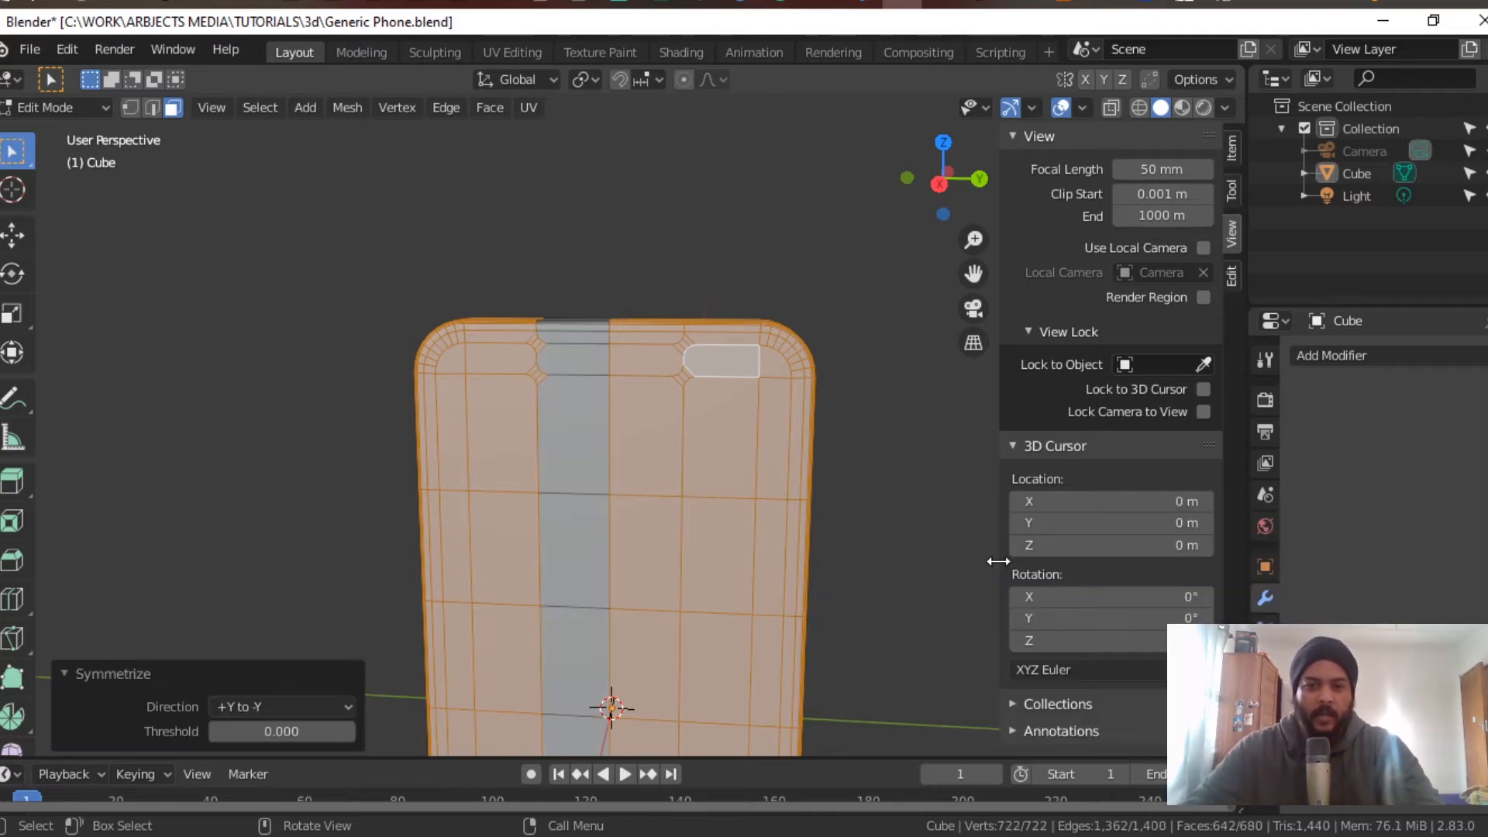
pyautogui.scroll(4, 796, 475)
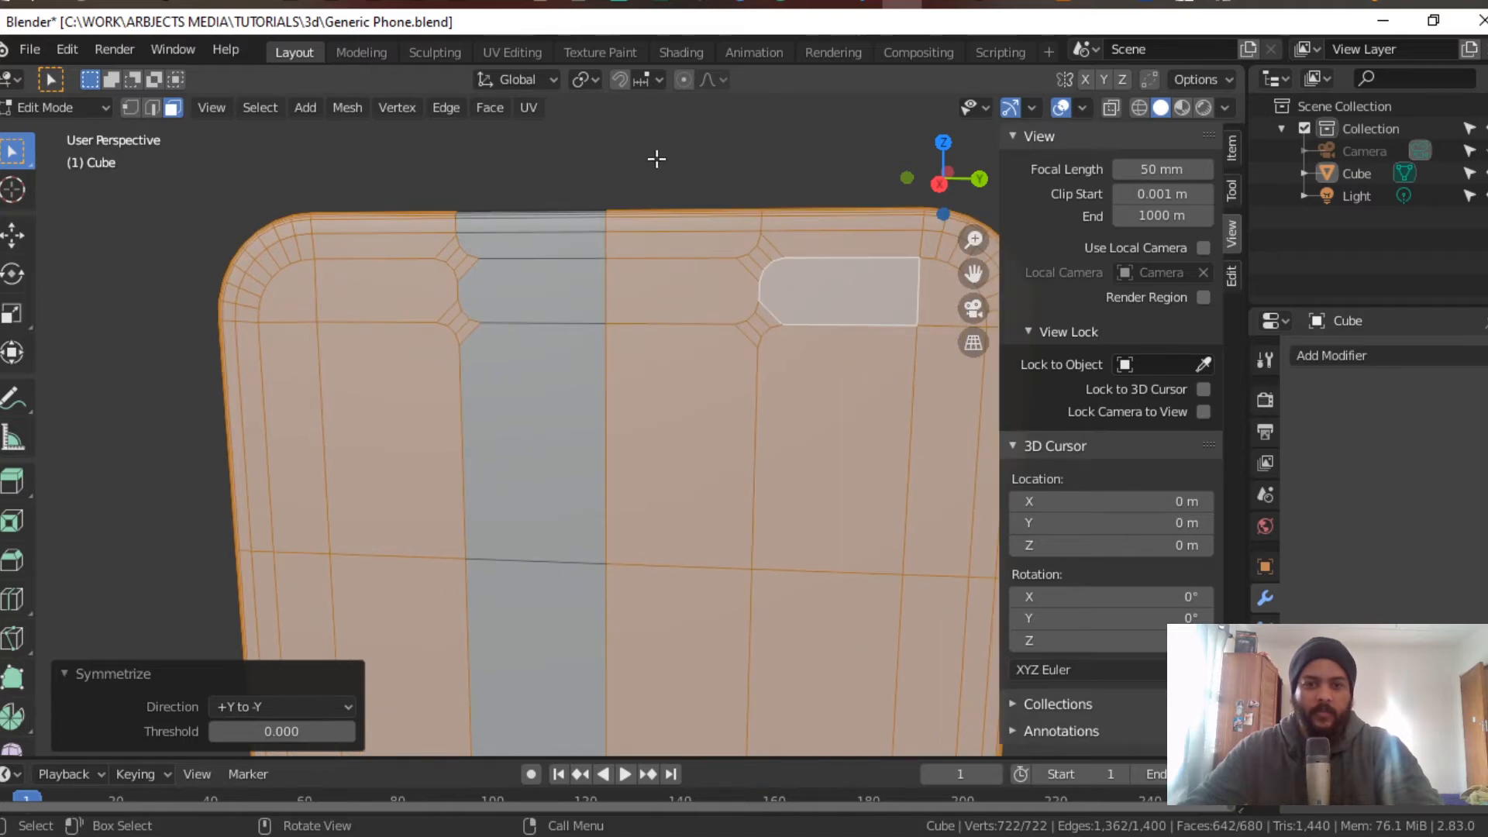
pyautogui.click(656, 159)
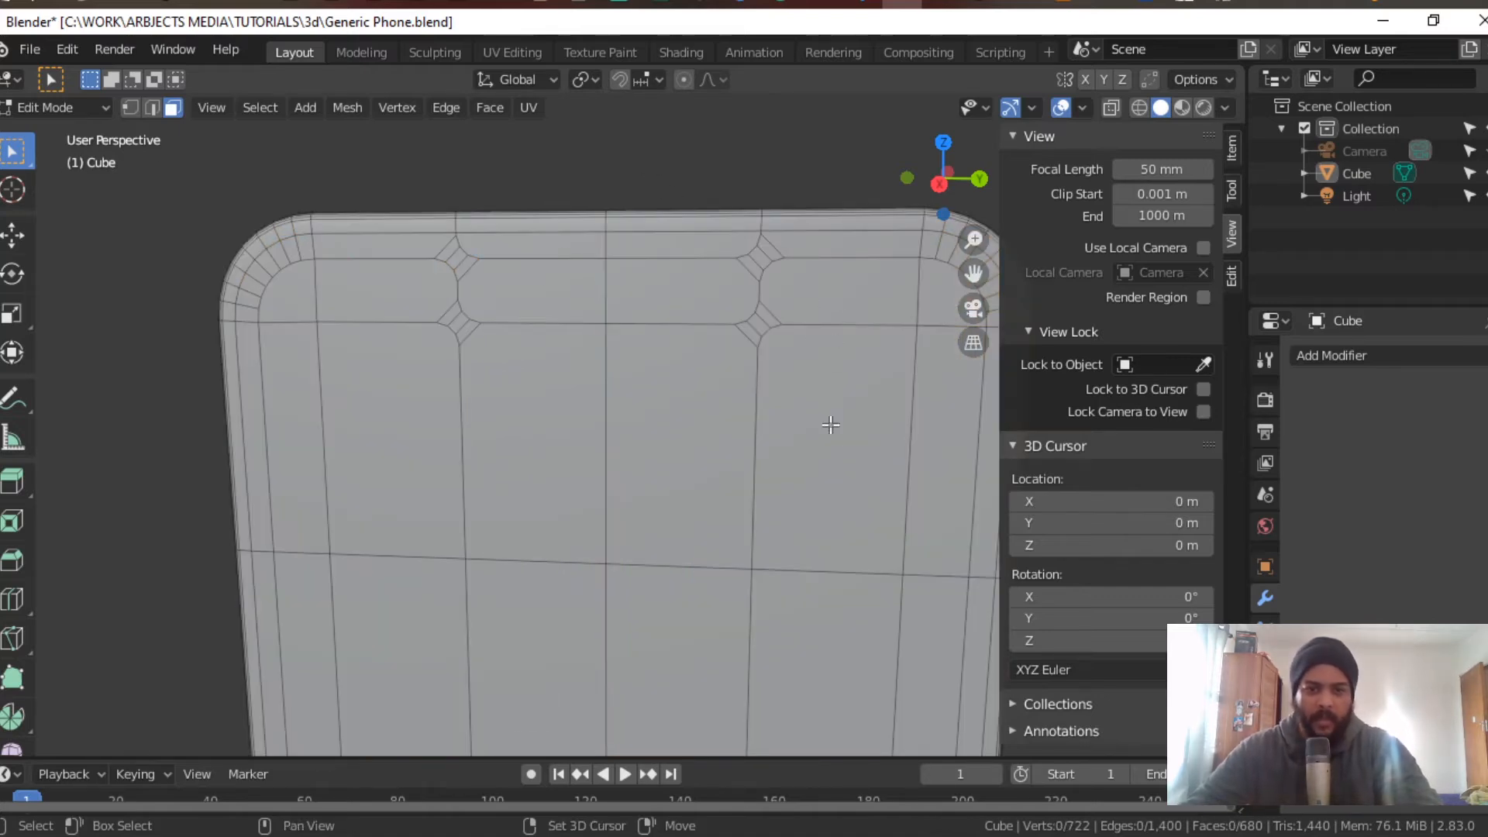
# Step: Select the screen face right of the notch and the three small faces at the notch's lower-right corner
pyautogui.scroll(-2, 818, 452)
pyautogui.keyDown('shift'); pyautogui.moveTo(720, 518); pyautogui.dragTo(671, 473, button='middle'); pyautogui.keyUp('shift')
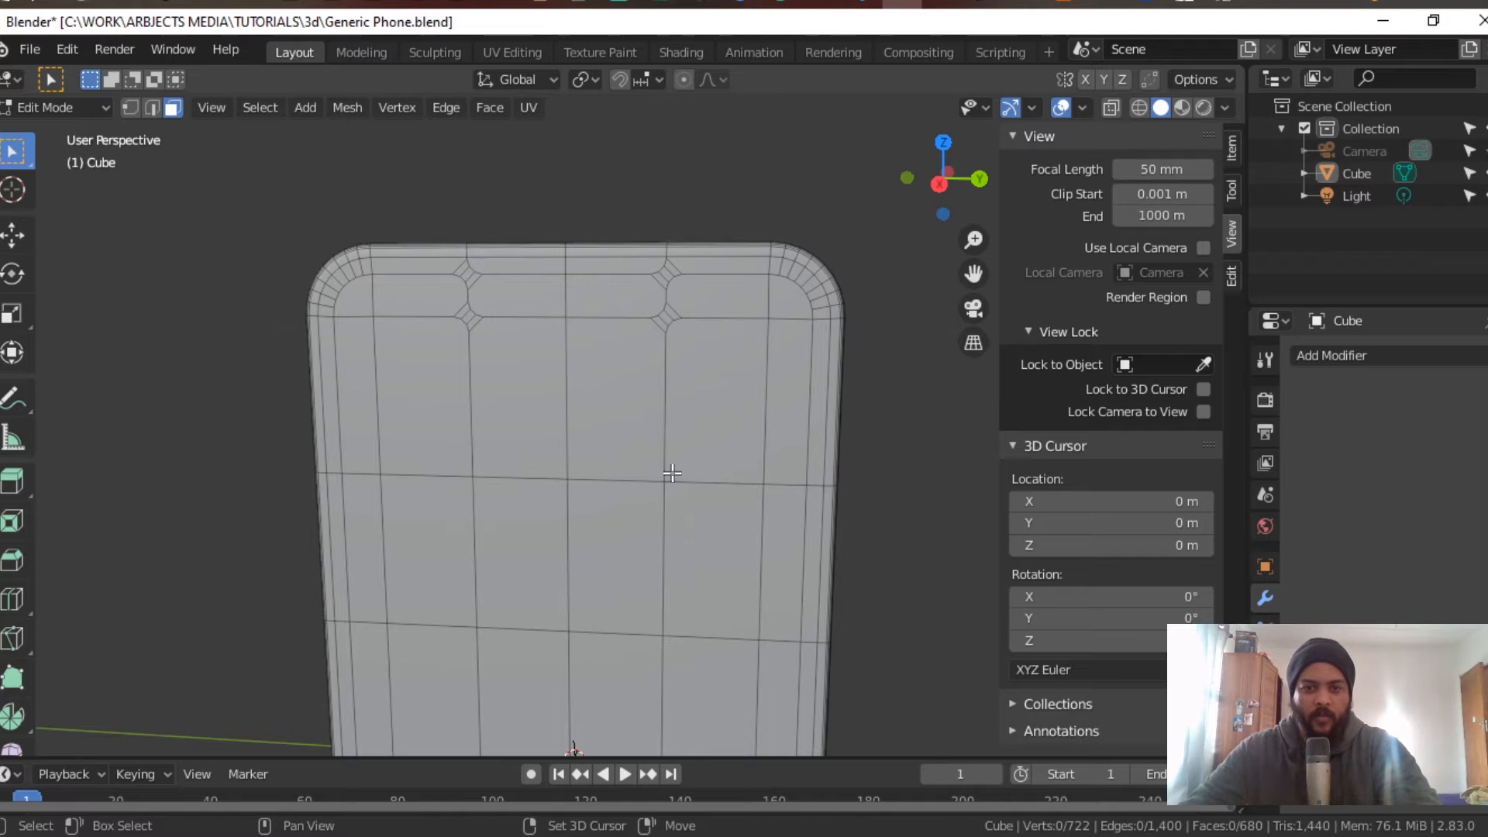
pyautogui.click(725, 298)
pyautogui.scroll(2, 667, 384)
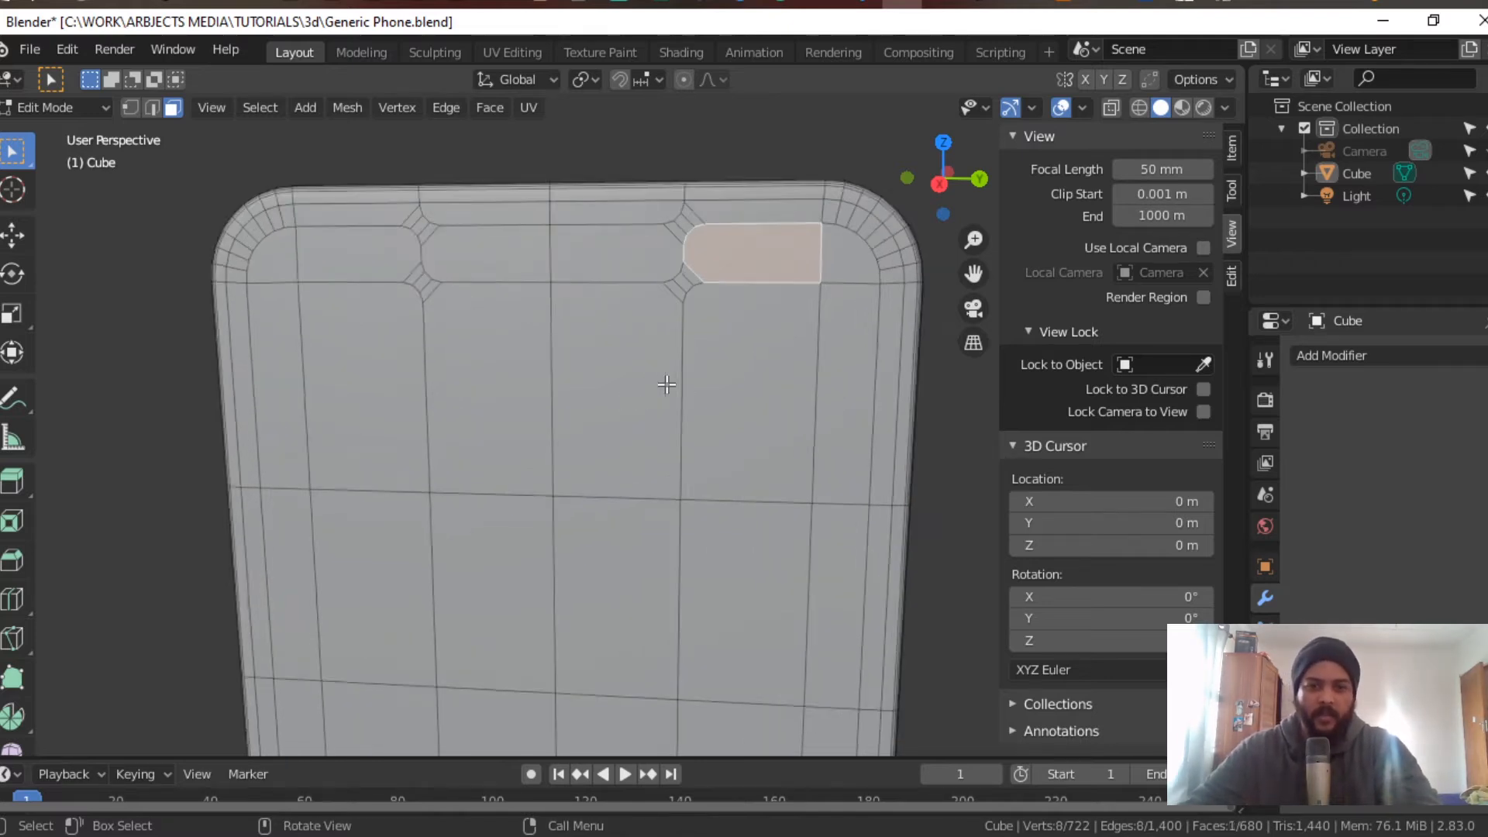
pyautogui.scroll(2, 667, 384)
pyautogui.keyDown('shift'); pyautogui.click(723, 210); pyautogui.keyUp('shift')
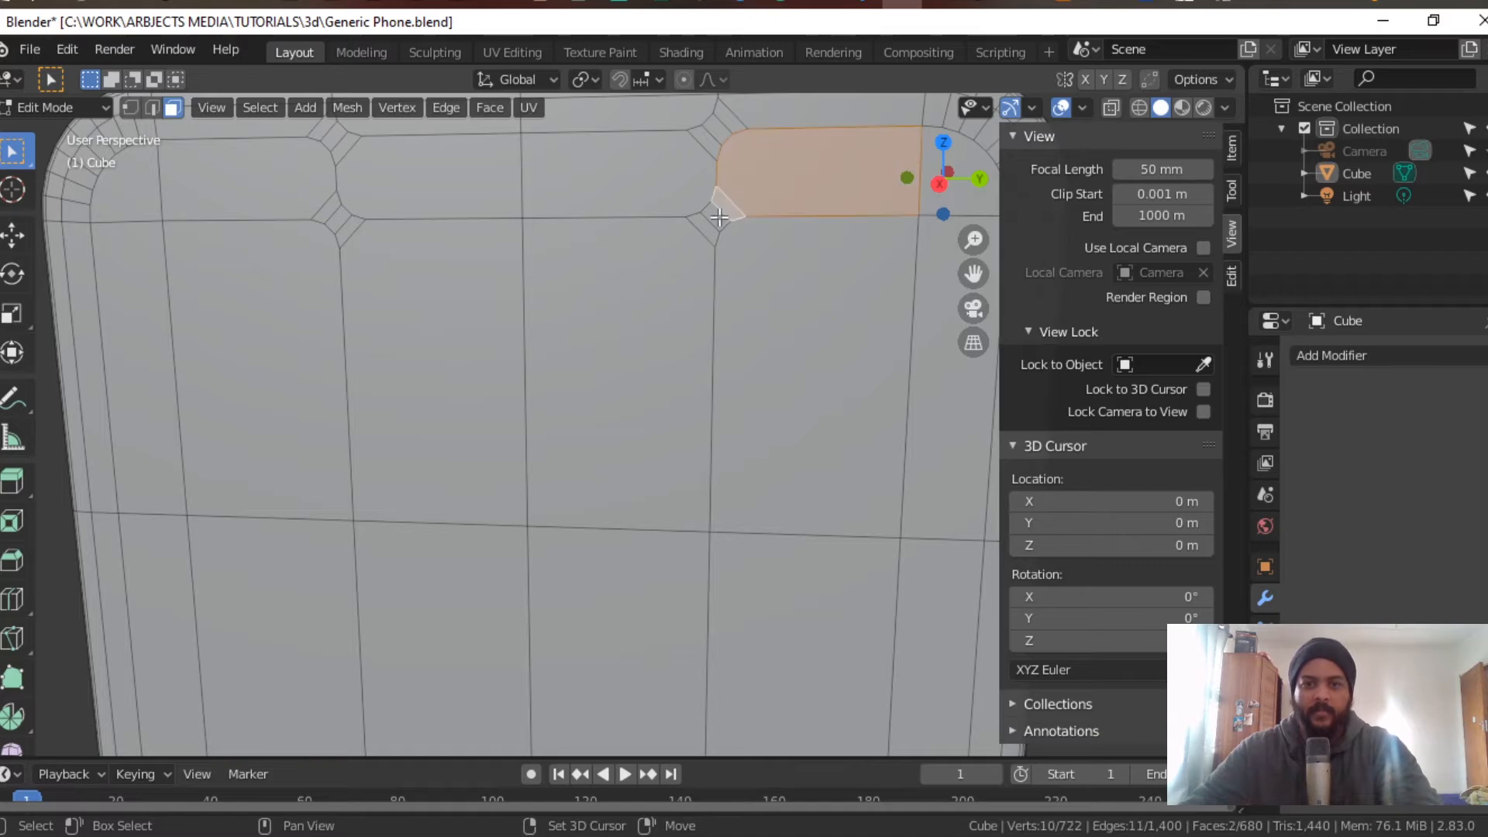
pyautogui.keyDown('shift'); pyautogui.click(705, 224); pyautogui.keyUp('shift')
pyautogui.keyDown('shift'); pyautogui.click(702, 226); pyautogui.keyUp('shift')
# Step: Add the two faces directly below the notch and the three small faces at its lower-left corner to the selection
pyautogui.keyDown('shift'); pyautogui.click(665, 264); pyautogui.keyUp('shift')
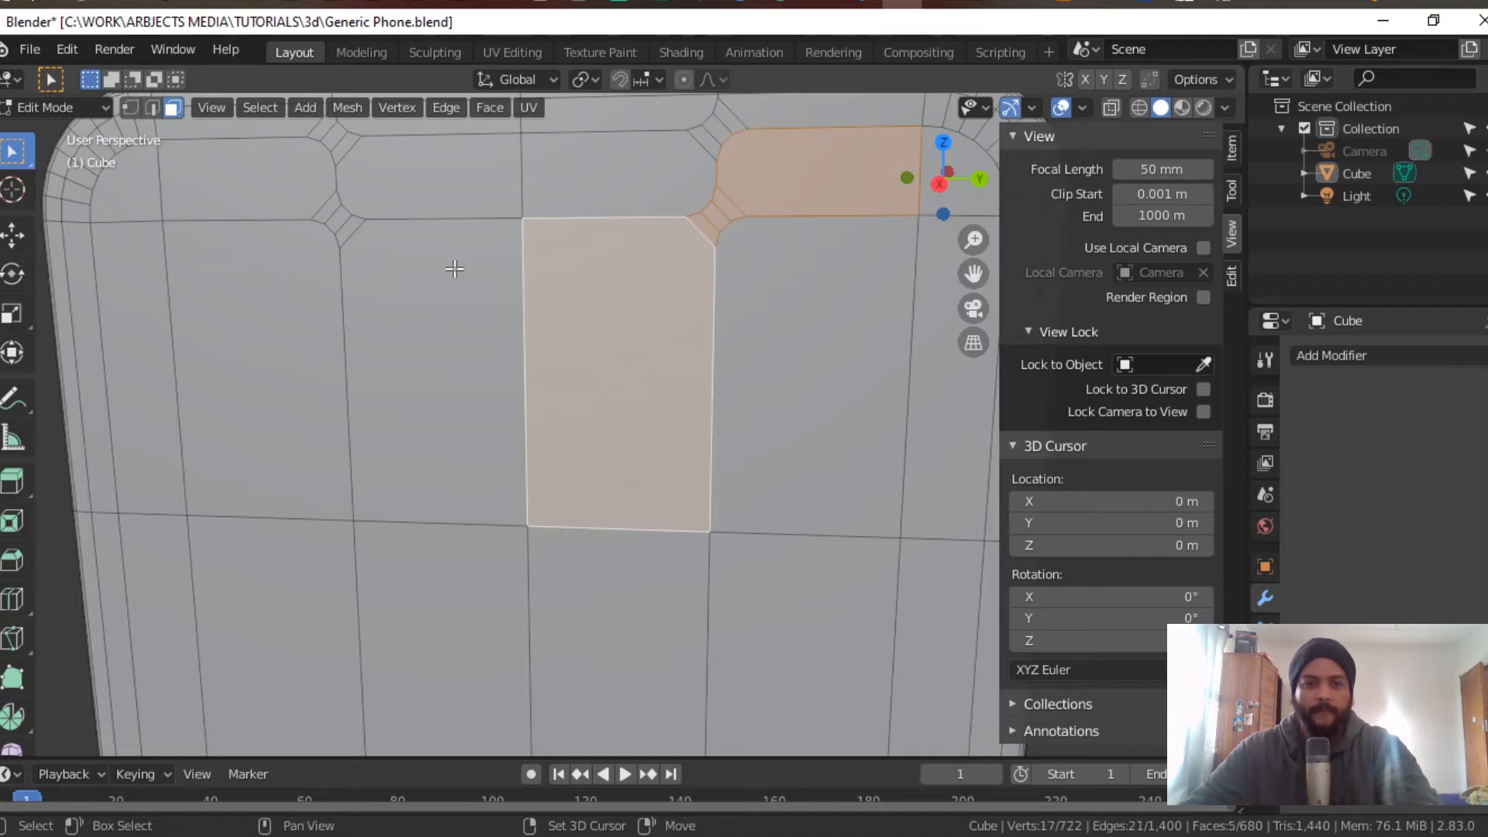
pyautogui.keyDown('shift'); pyautogui.click(448, 271); pyautogui.keyUp('shift')
pyautogui.keyDown('shift'); pyautogui.click(352, 224); pyautogui.keyUp('shift')
pyautogui.keyDown('shift'); pyautogui.click(342, 218); pyautogui.keyUp('shift')
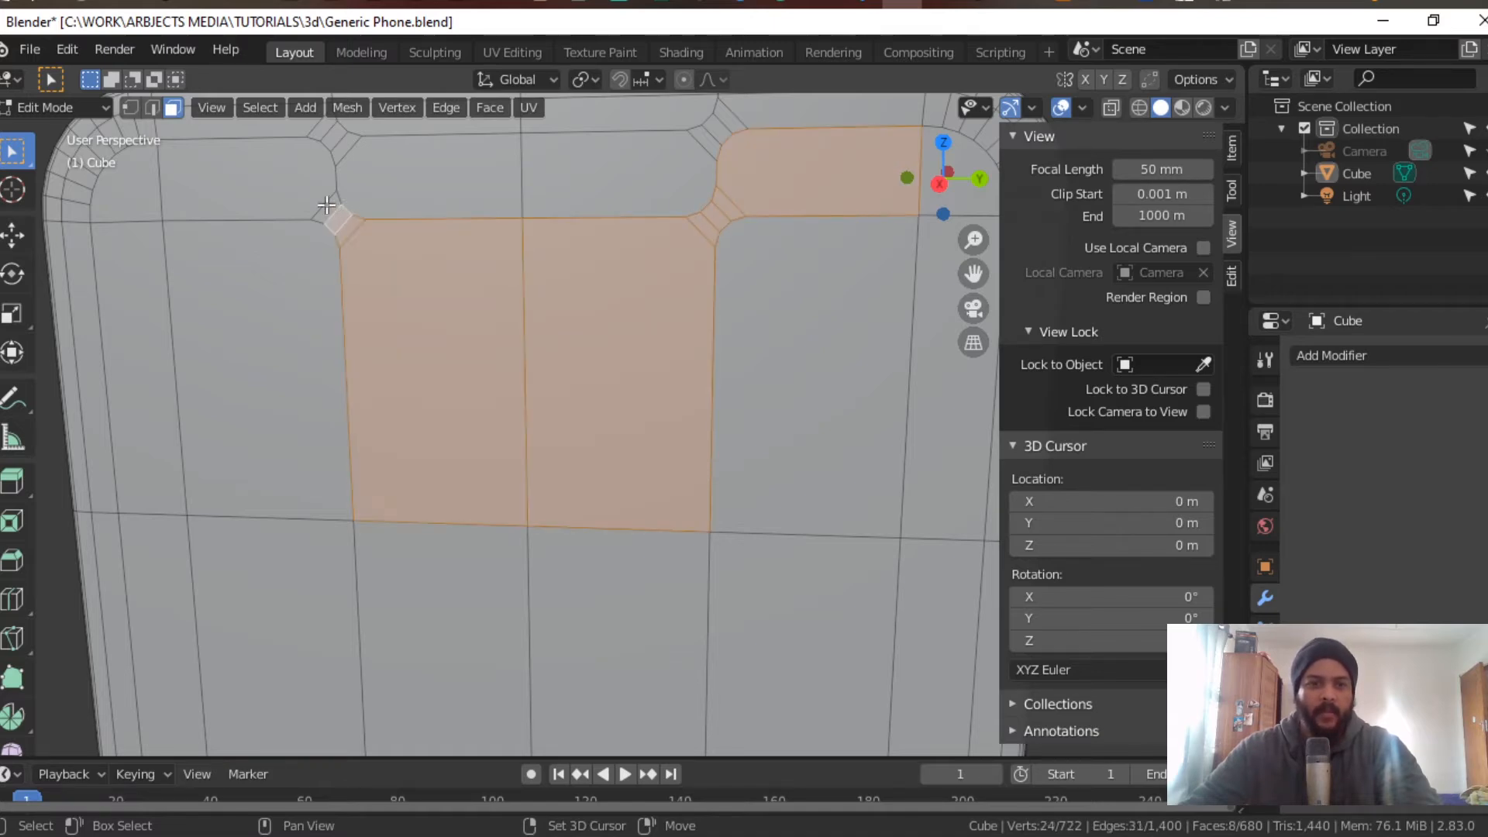
pyautogui.keyDown('shift'); pyautogui.click(332, 208); pyautogui.keyUp('shift')
# Step: Add the faces left of the notch, the rest of the row below it, and the screen's upper-right corner face to the selection
pyautogui.keyDown('shift'); pyautogui.click(177, 190); pyautogui.keyUp('shift')
pyautogui.keyDown('shift'); pyautogui.click(102, 190); pyautogui.keyUp('shift')
pyautogui.keyDown('shift'); pyautogui.click(163, 312); pyautogui.keyUp('shift')
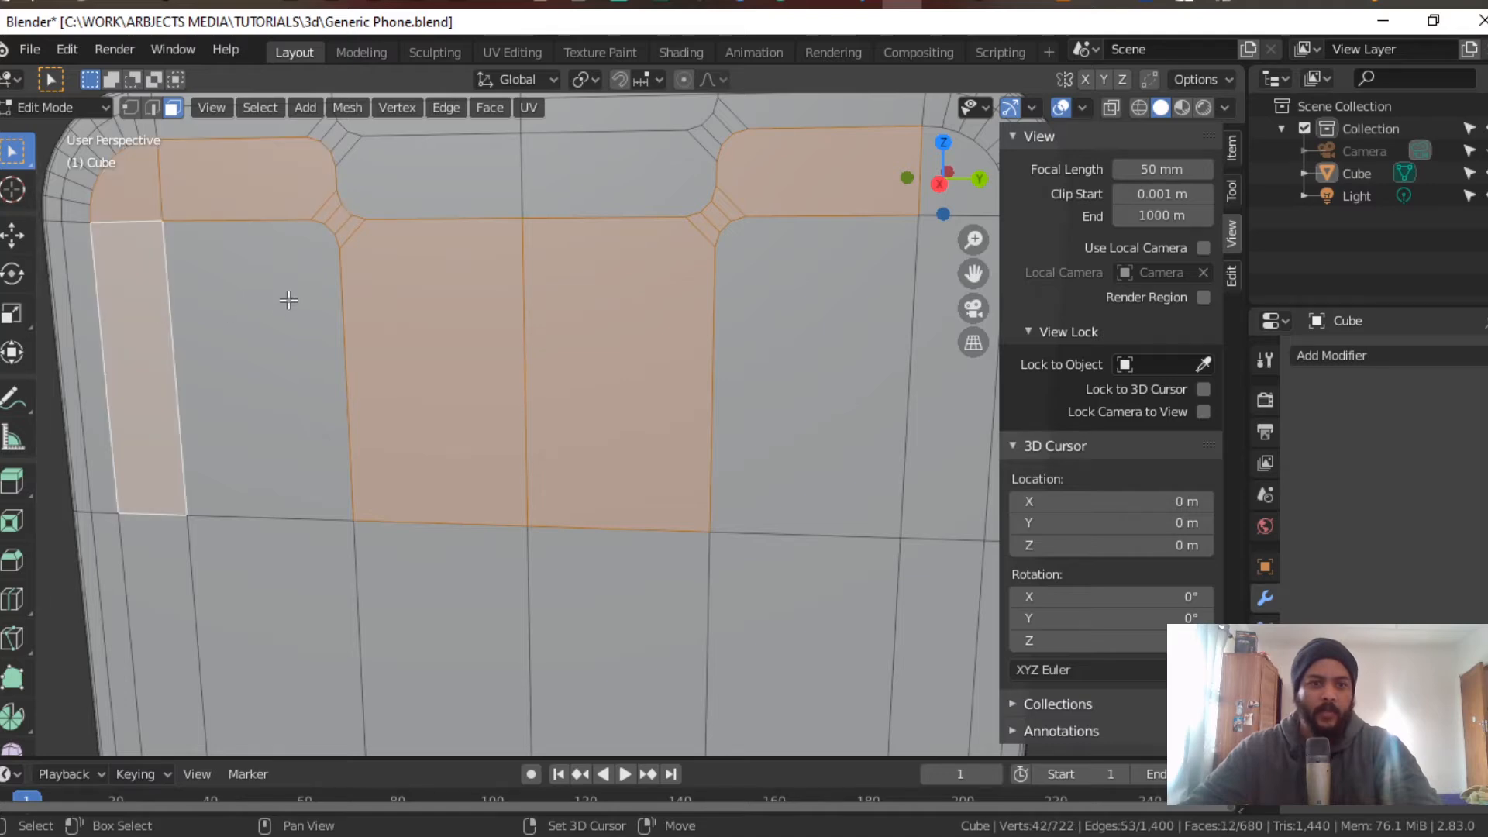
pyautogui.keyDown('shift'); pyautogui.click(288, 300); pyautogui.keyUp('shift')
pyautogui.keyDown('shift'); pyautogui.click(810, 317); pyautogui.keyUp('shift')
pyautogui.keyDown('shift'); pyautogui.click(931, 369); pyautogui.keyUp('shift')
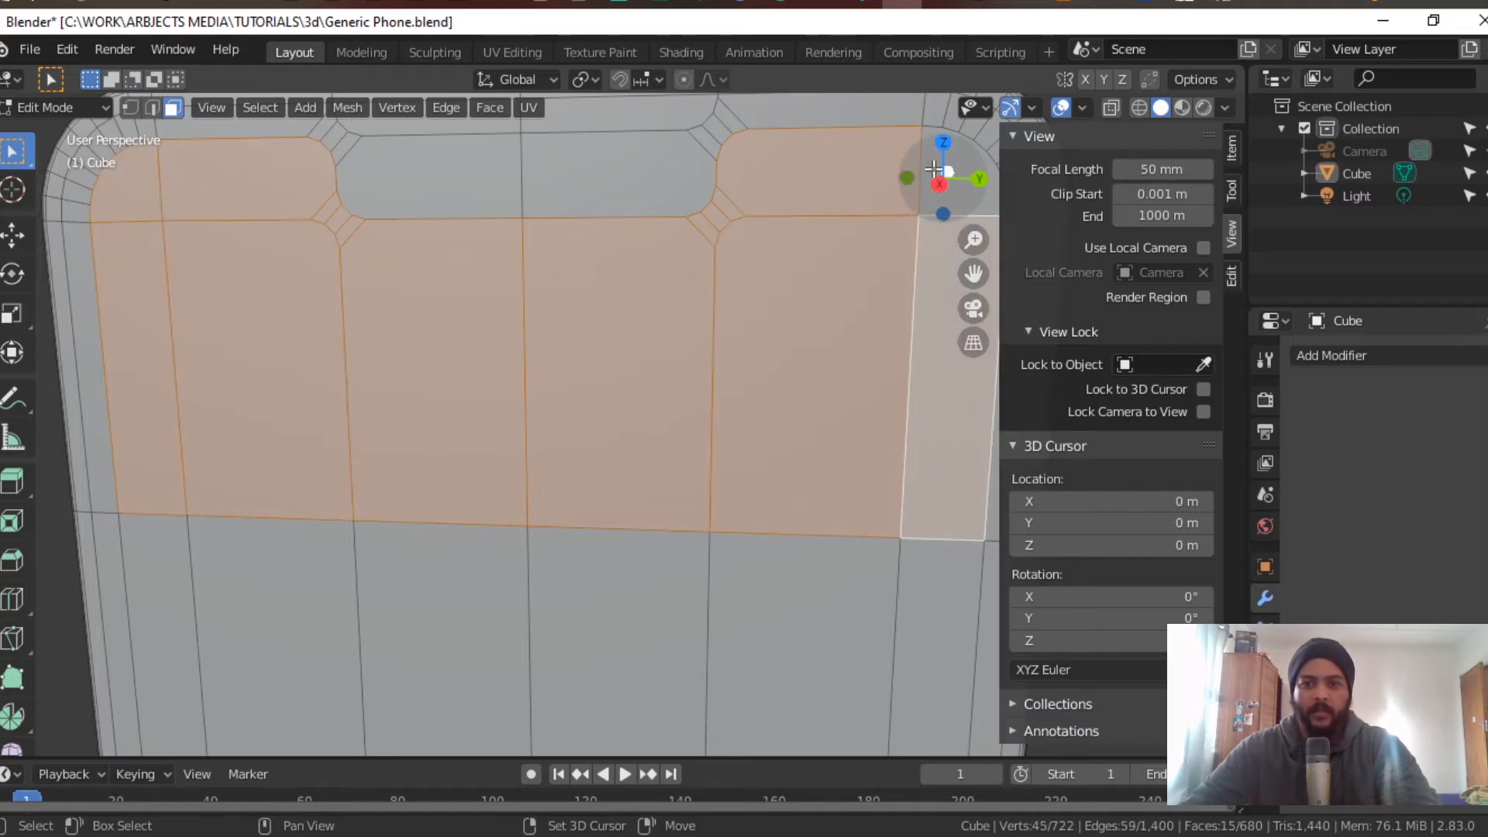
pyautogui.keyDown('shift'); pyautogui.click(987, 206); pyautogui.keyUp('shift')
# Step: Add all six faces of the second full screen row below the notch to the selection
pyautogui.scroll(-5, 663, 423)
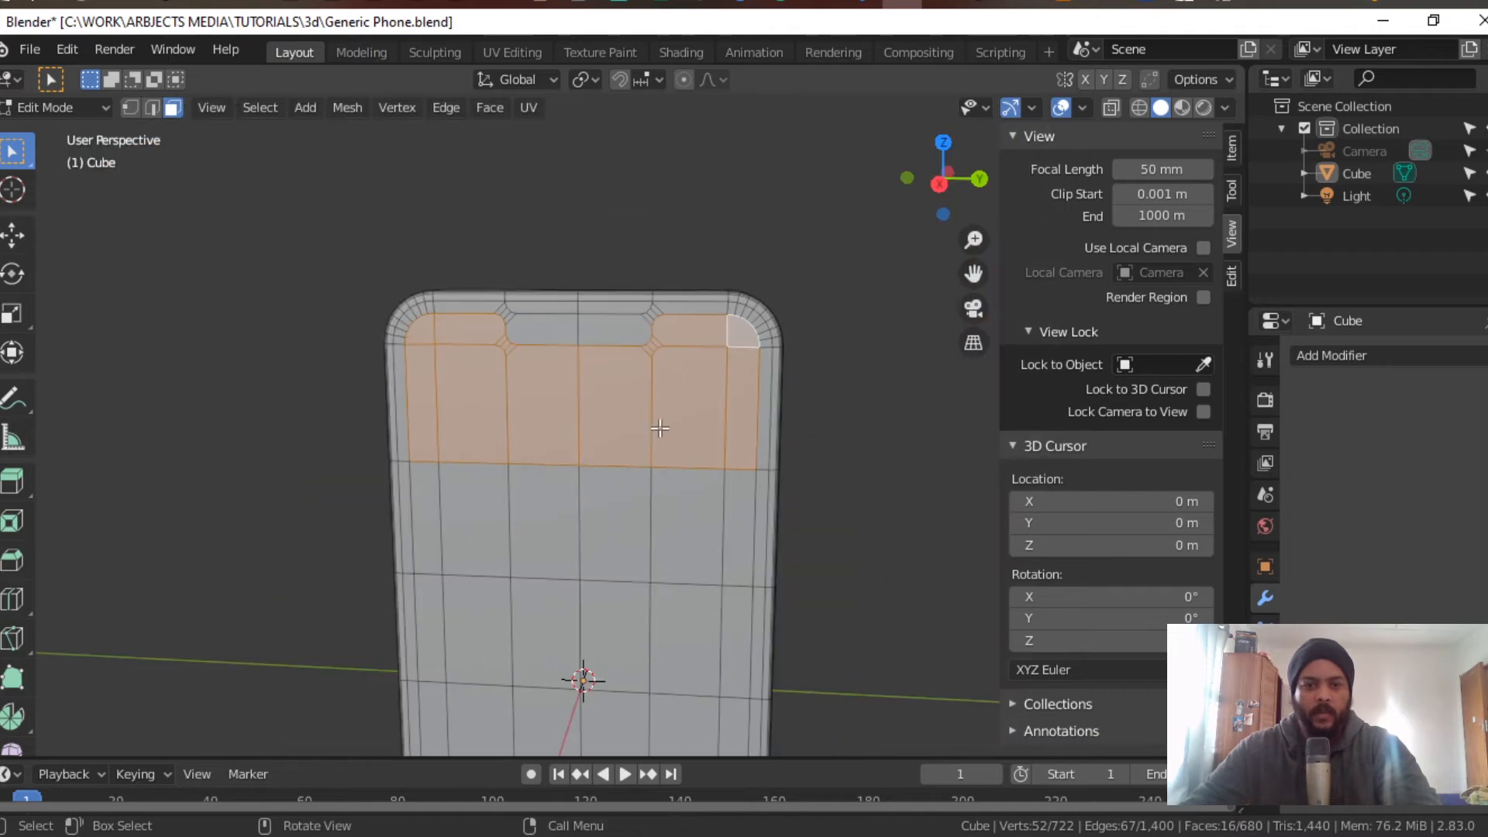
pyautogui.keyDown('shift'); pyautogui.moveTo(641, 590); pyautogui.dragTo(635, 423, button='middle'); pyautogui.keyUp('shift')
pyautogui.keyDown('shift'); pyautogui.click(720, 316); pyautogui.keyUp('shift')
pyautogui.keyDown('shift'); pyautogui.click(669, 330); pyautogui.keyUp('shift')
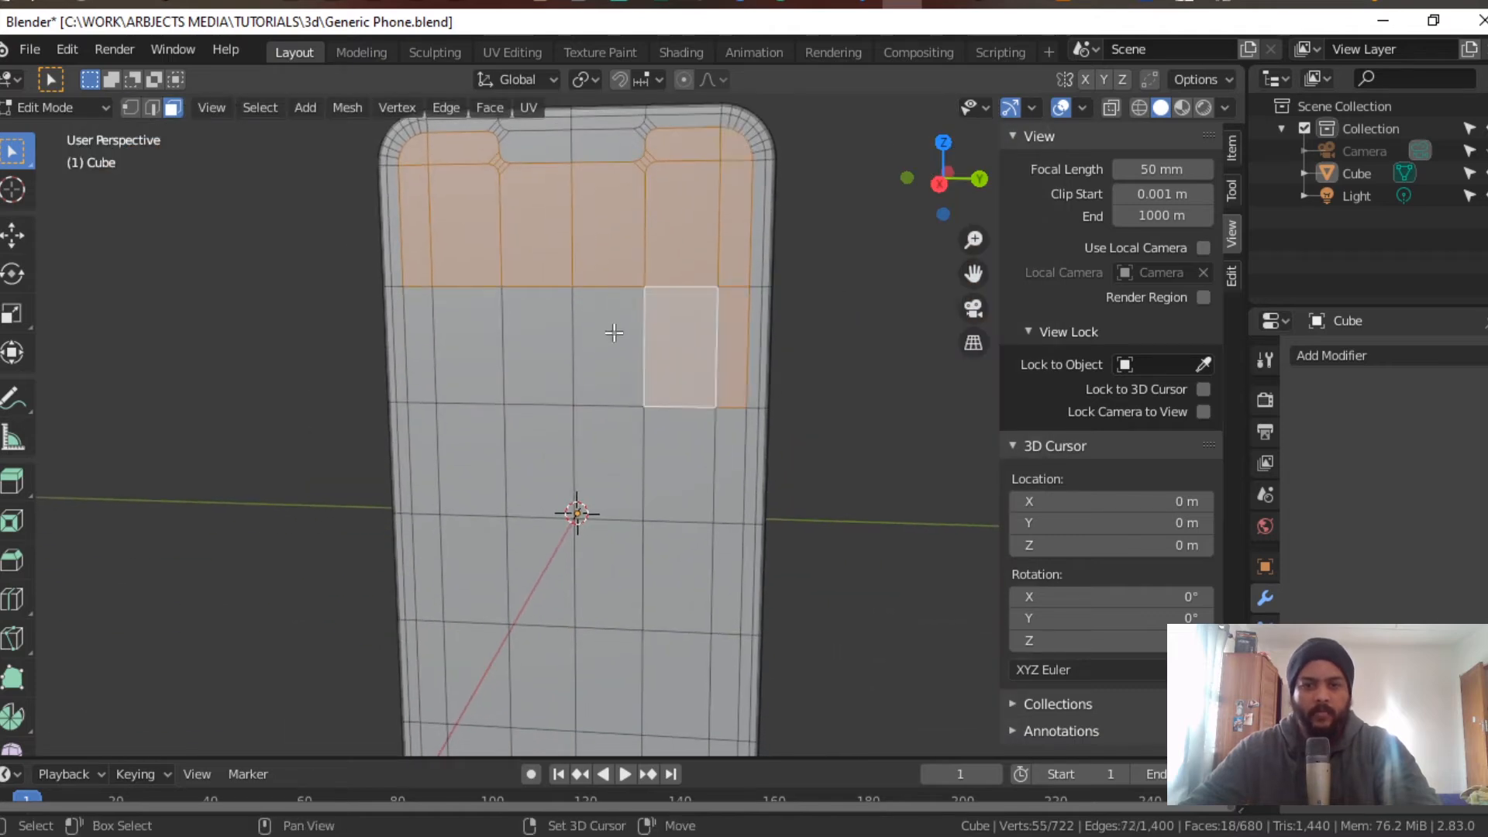
pyautogui.keyDown('shift'); pyautogui.click(615, 333); pyautogui.keyUp('shift')
pyautogui.keyDown('shift'); pyautogui.click(534, 328); pyautogui.keyUp('shift')
pyautogui.keyDown('shift'); pyautogui.click(453, 334); pyautogui.keyUp('shift')
pyautogui.keyDown('shift'); pyautogui.click(418, 340); pyautogui.keyUp('shift')
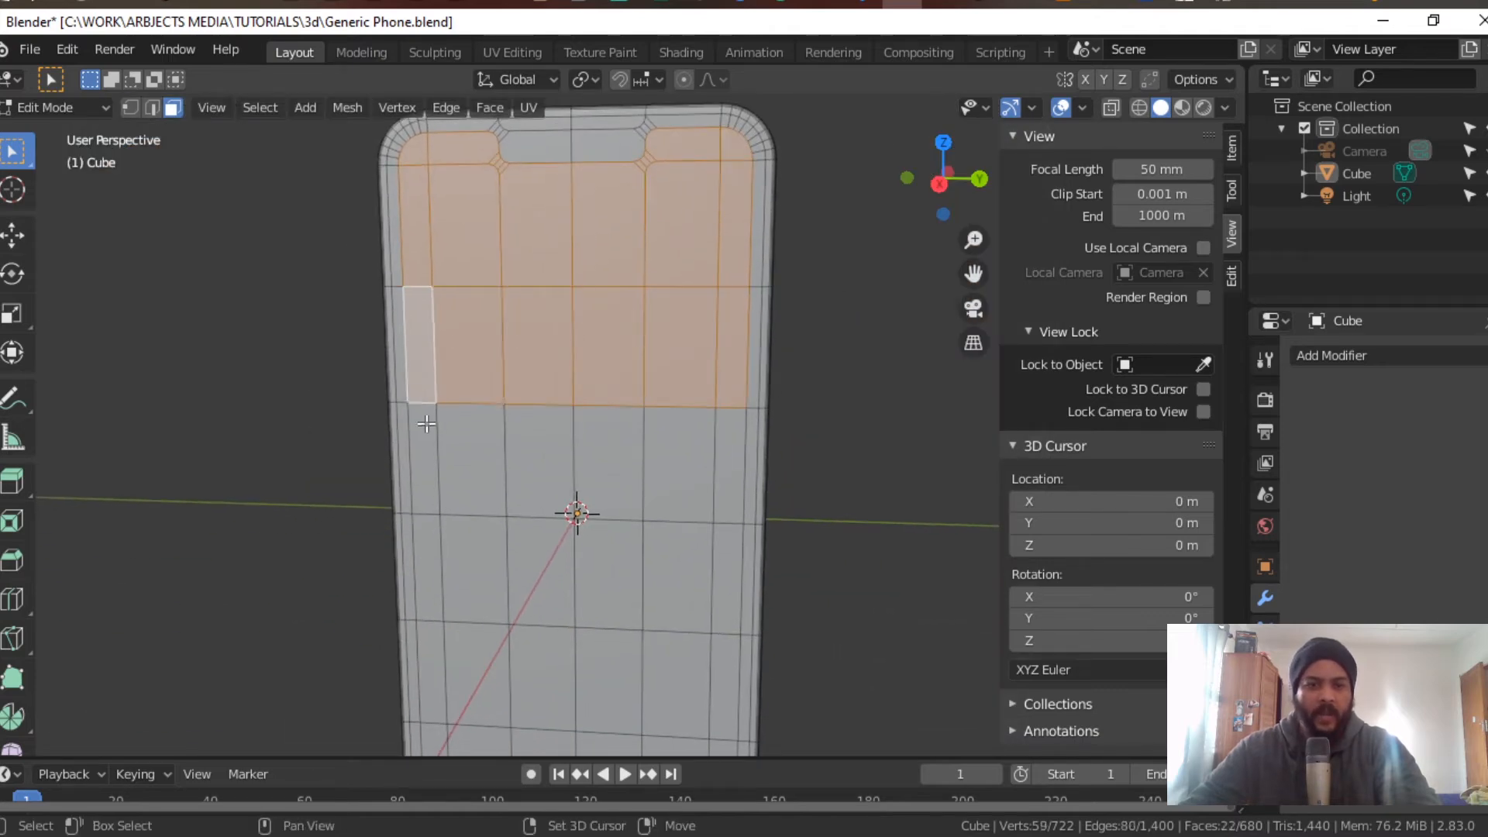
# Step: Add all six faces of the third full screen row, just above the phone's middle, to the selection
pyautogui.keyDown('shift'); pyautogui.click(424, 442); pyautogui.keyUp('shift')
pyautogui.keyDown('shift'); pyautogui.click(474, 437); pyautogui.keyUp('shift')
pyautogui.keyDown('shift'); pyautogui.click(545, 441); pyautogui.keyUp('shift')
pyautogui.keyDown('shift'); pyautogui.click(618, 439); pyautogui.keyUp('shift')
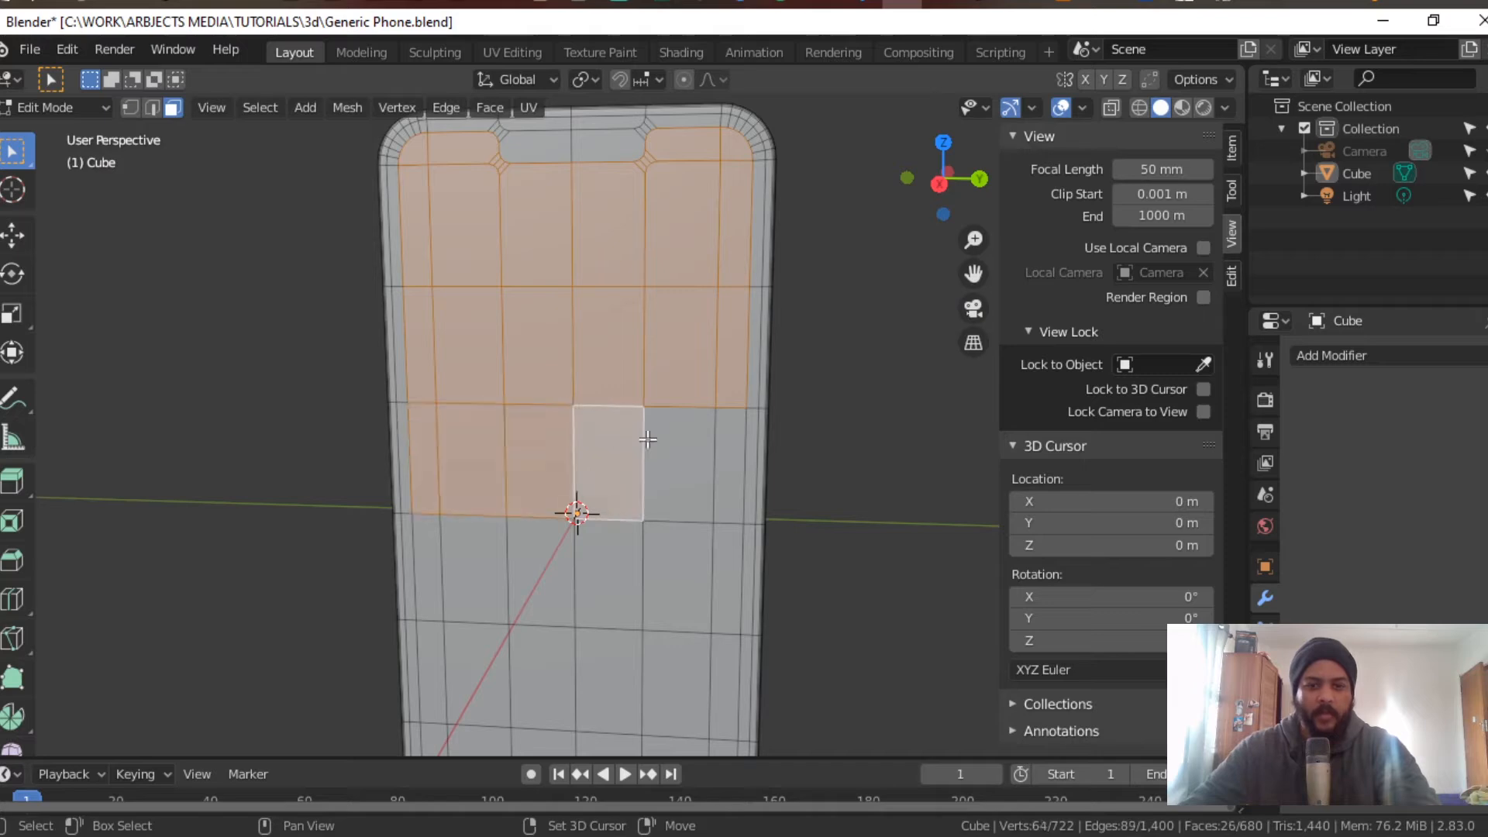
pyautogui.keyDown('shift'); pyautogui.click(703, 437); pyautogui.keyUp('shift')
pyautogui.keyDown('shift'); pyautogui.click(731, 434); pyautogui.keyUp('shift')
# Step: Add all six faces of the fourth full screen row, just below the phone's middle, to the selection
pyautogui.scroll(-3, 728, 438)
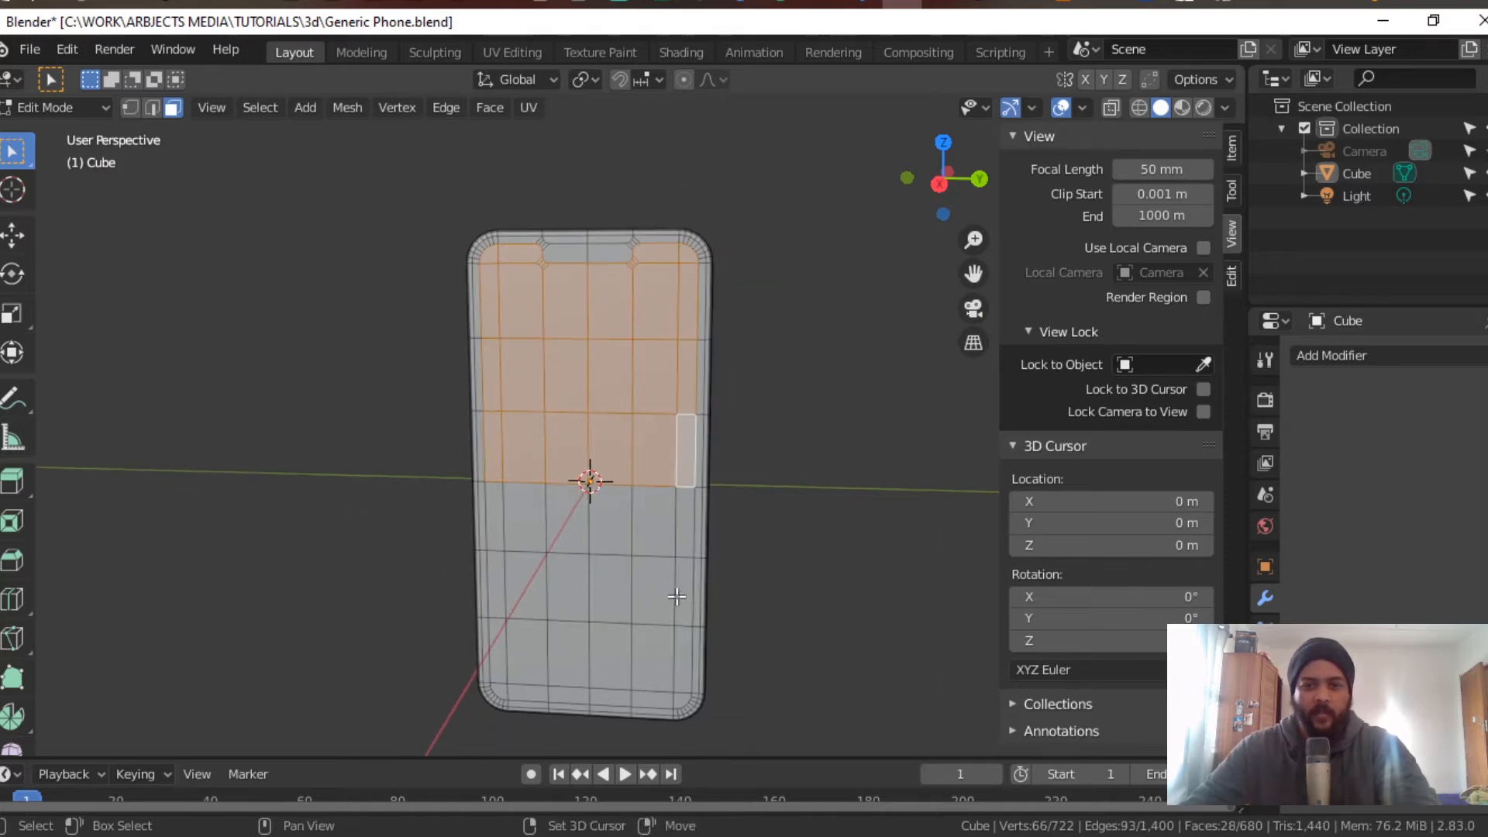
pyautogui.scroll(3, 690, 439)
pyautogui.keyDown('shift'); pyautogui.click(693, 412); pyautogui.keyUp('shift')
pyautogui.keyDown('shift'); pyautogui.click(643, 409); pyautogui.keyUp('shift')
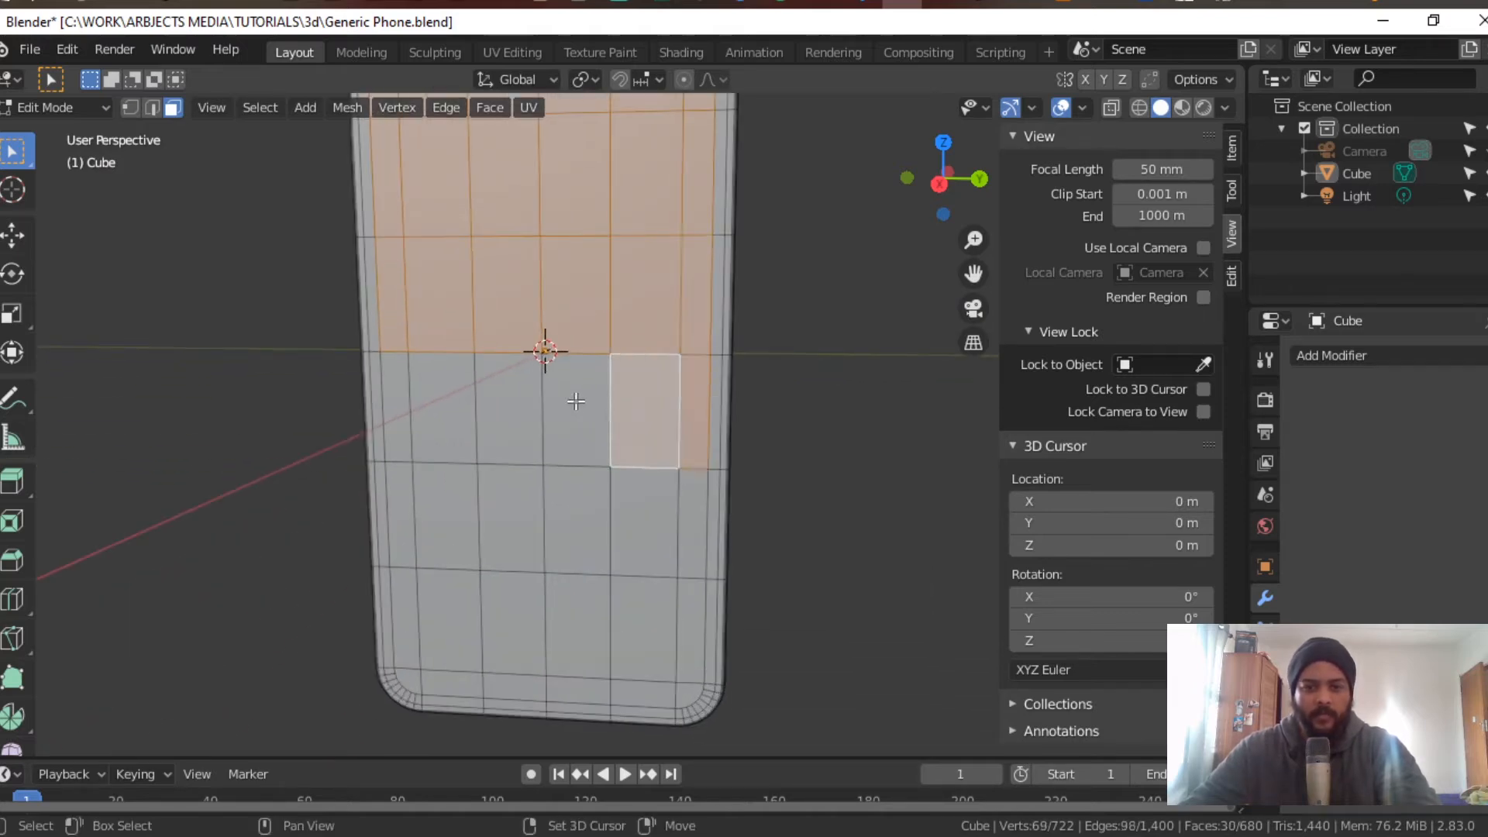
pyautogui.keyDown('shift'); pyautogui.click(551, 402); pyautogui.keyUp('shift')
pyautogui.keyDown('shift'); pyautogui.click(461, 400); pyautogui.keyUp('shift')
pyautogui.keyDown('shift'); pyautogui.click(436, 400); pyautogui.keyUp('shift')
pyautogui.keyDown('shift'); pyautogui.click(395, 403); pyautogui.keyUp('shift')
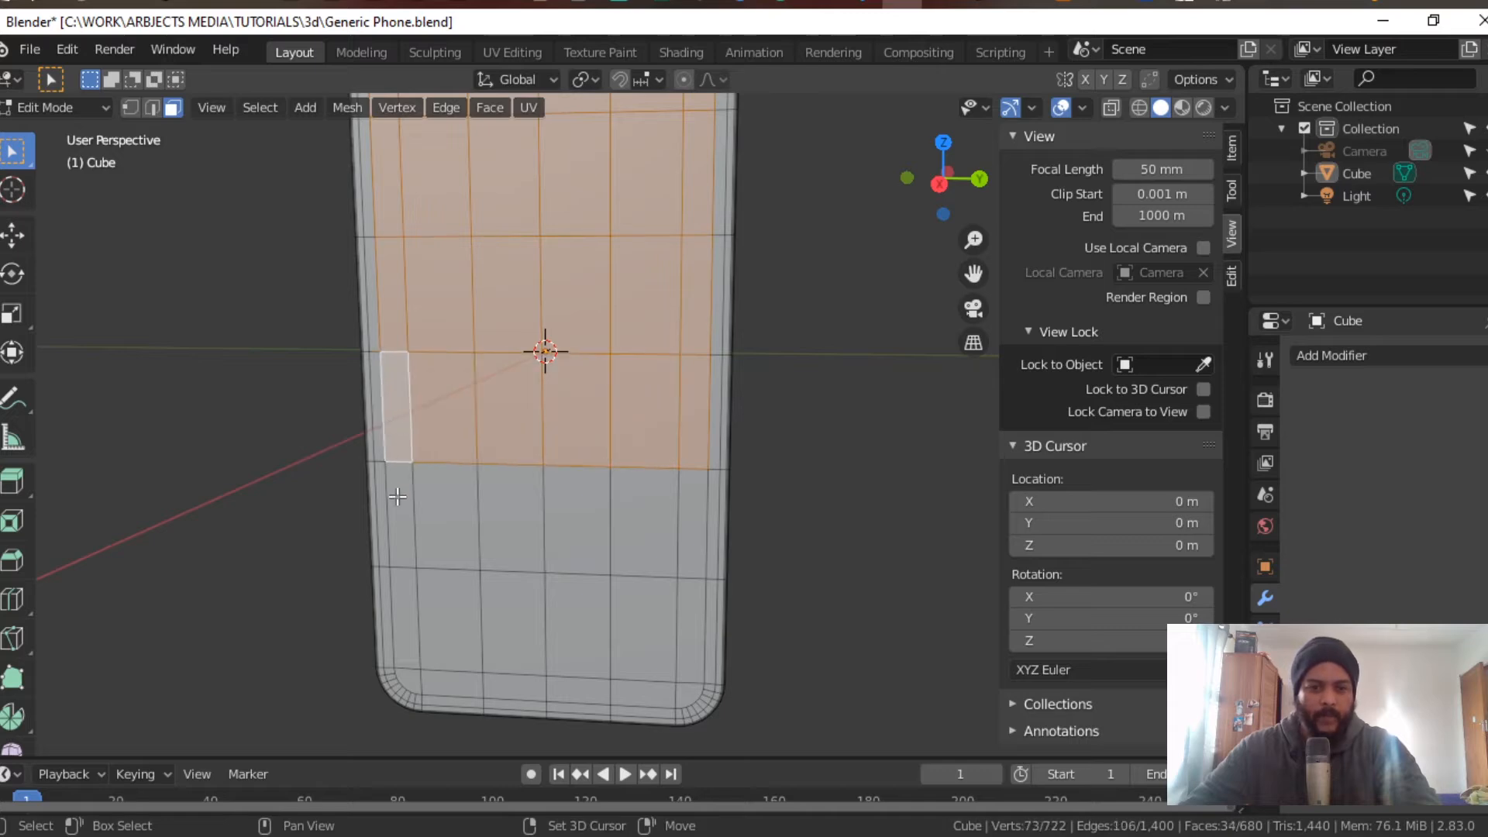
# Step: Add all six faces of the fifth full screen row below the notch to the selection
pyautogui.keyDown('shift'); pyautogui.click(395, 497); pyautogui.keyUp('shift')
pyautogui.keyDown('shift'); pyautogui.click(453, 500); pyautogui.keyUp('shift')
pyautogui.keyDown('shift'); pyautogui.click(524, 500); pyautogui.keyUp('shift')
pyautogui.keyDown('shift'); pyautogui.click(619, 502); pyautogui.keyUp('shift')
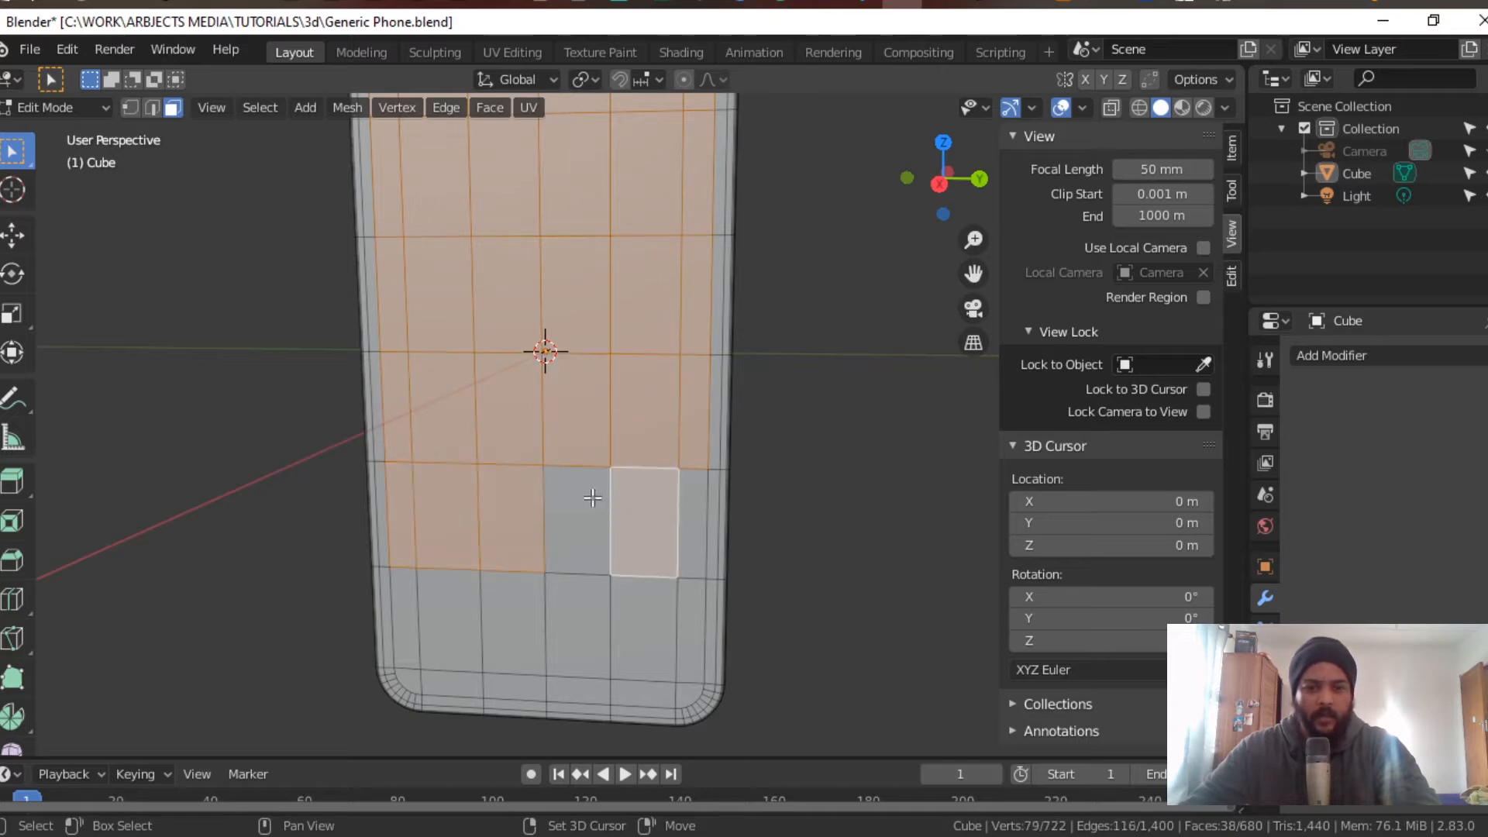
pyautogui.keyDown('shift'); pyautogui.click(593, 497); pyautogui.keyUp('shift')
pyautogui.keyDown('shift'); pyautogui.click(691, 508); pyautogui.keyUp('shift')
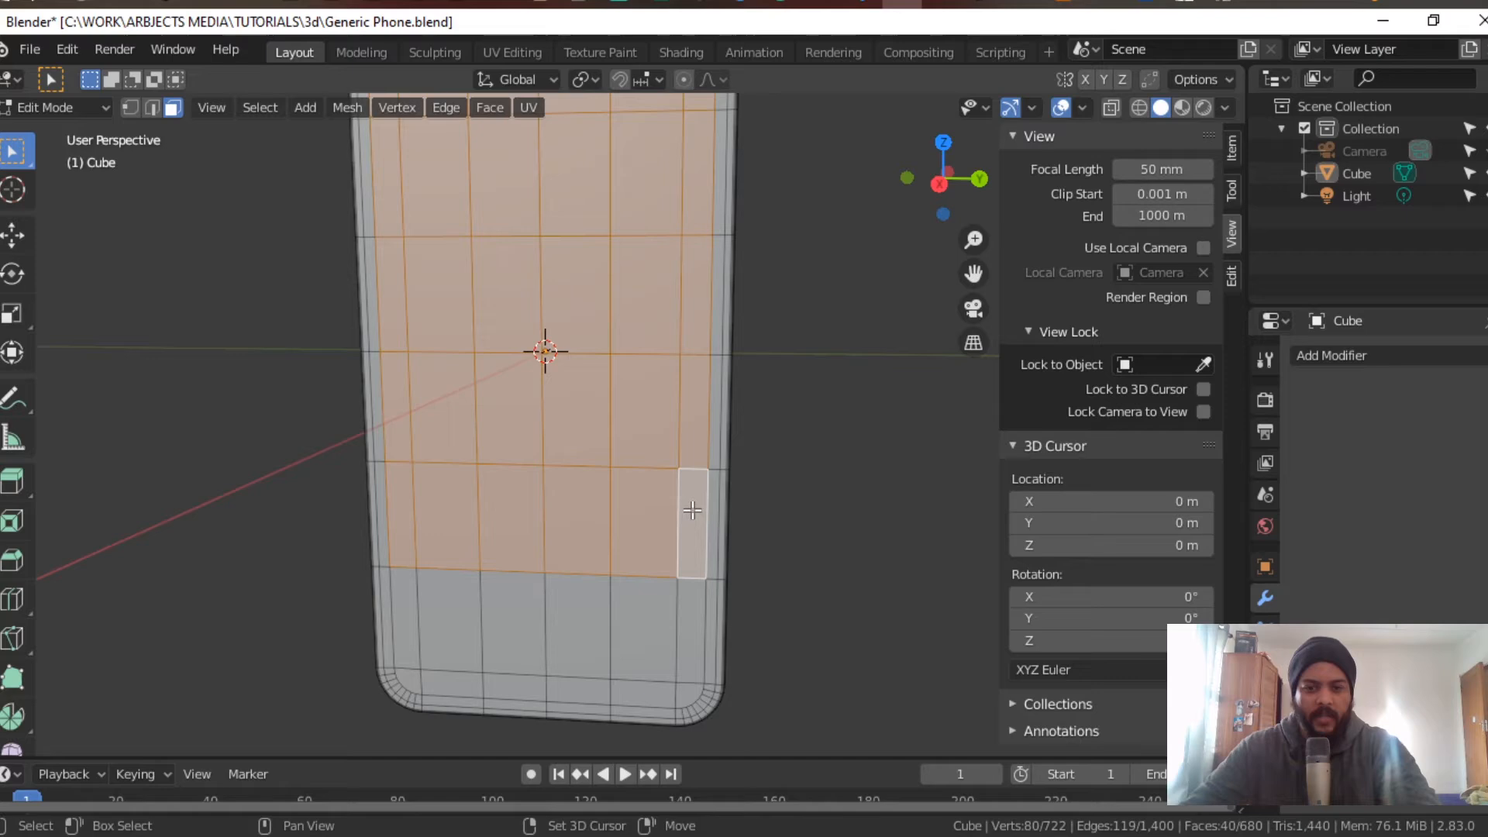
# Step: Add all six faces of the sixth full screen row, just above the thin bottom row, to the selection
pyautogui.keyDown('shift'); pyautogui.click(691, 609); pyautogui.keyUp('shift')
pyautogui.keyDown('shift'); pyautogui.click(620, 617); pyautogui.keyUp('shift')
pyautogui.keyDown('shift'); pyautogui.click(556, 617); pyautogui.keyUp('shift')
pyautogui.keyDown('shift'); pyautogui.click(522, 611); pyautogui.keyUp('shift')
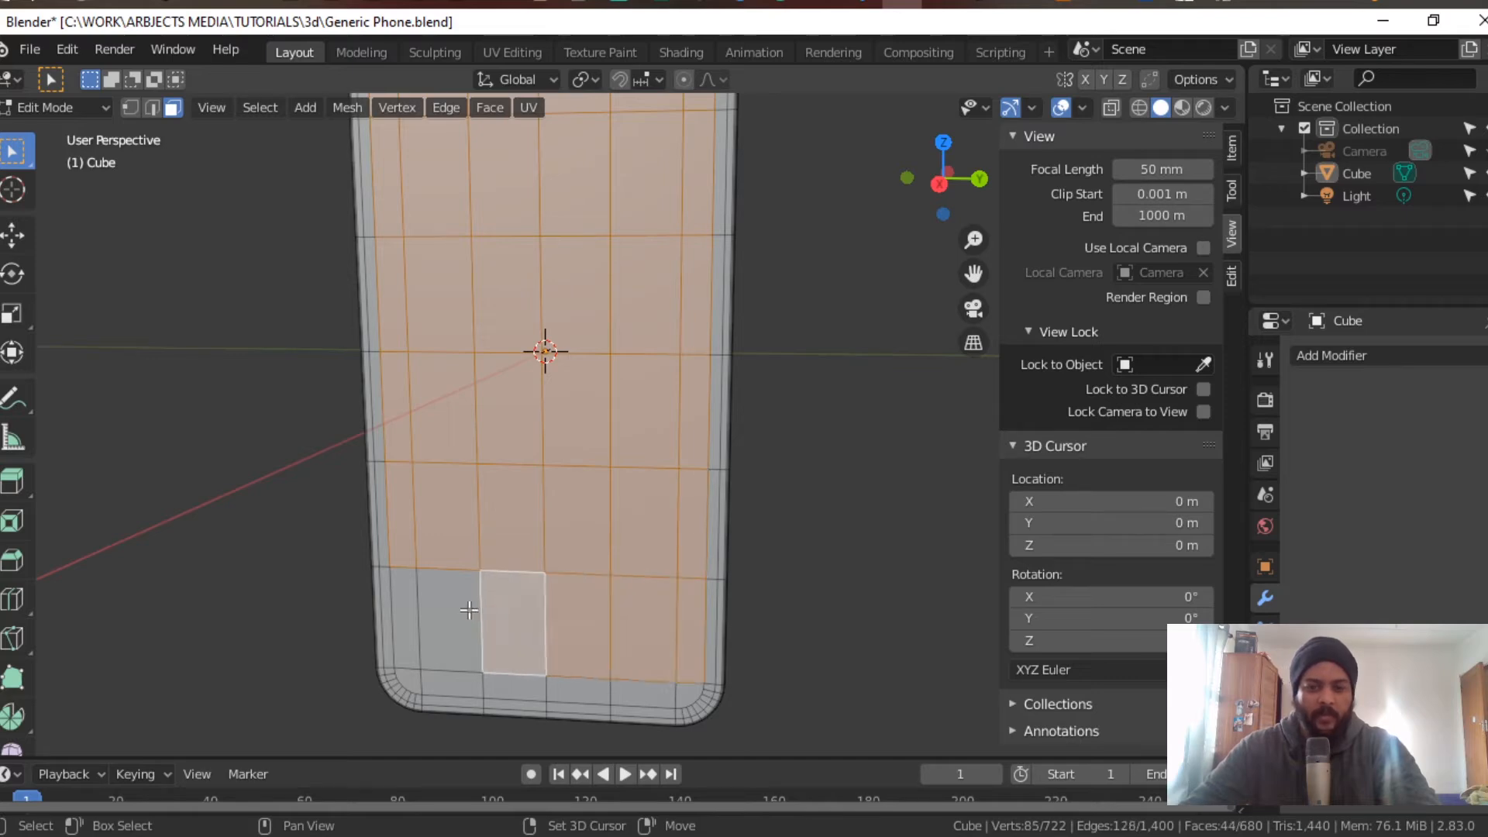
pyautogui.keyDown('shift'); pyautogui.click(442, 617); pyautogui.keyUp('shift')
pyautogui.keyDown('shift'); pyautogui.click(403, 620); pyautogui.keyUp('shift')
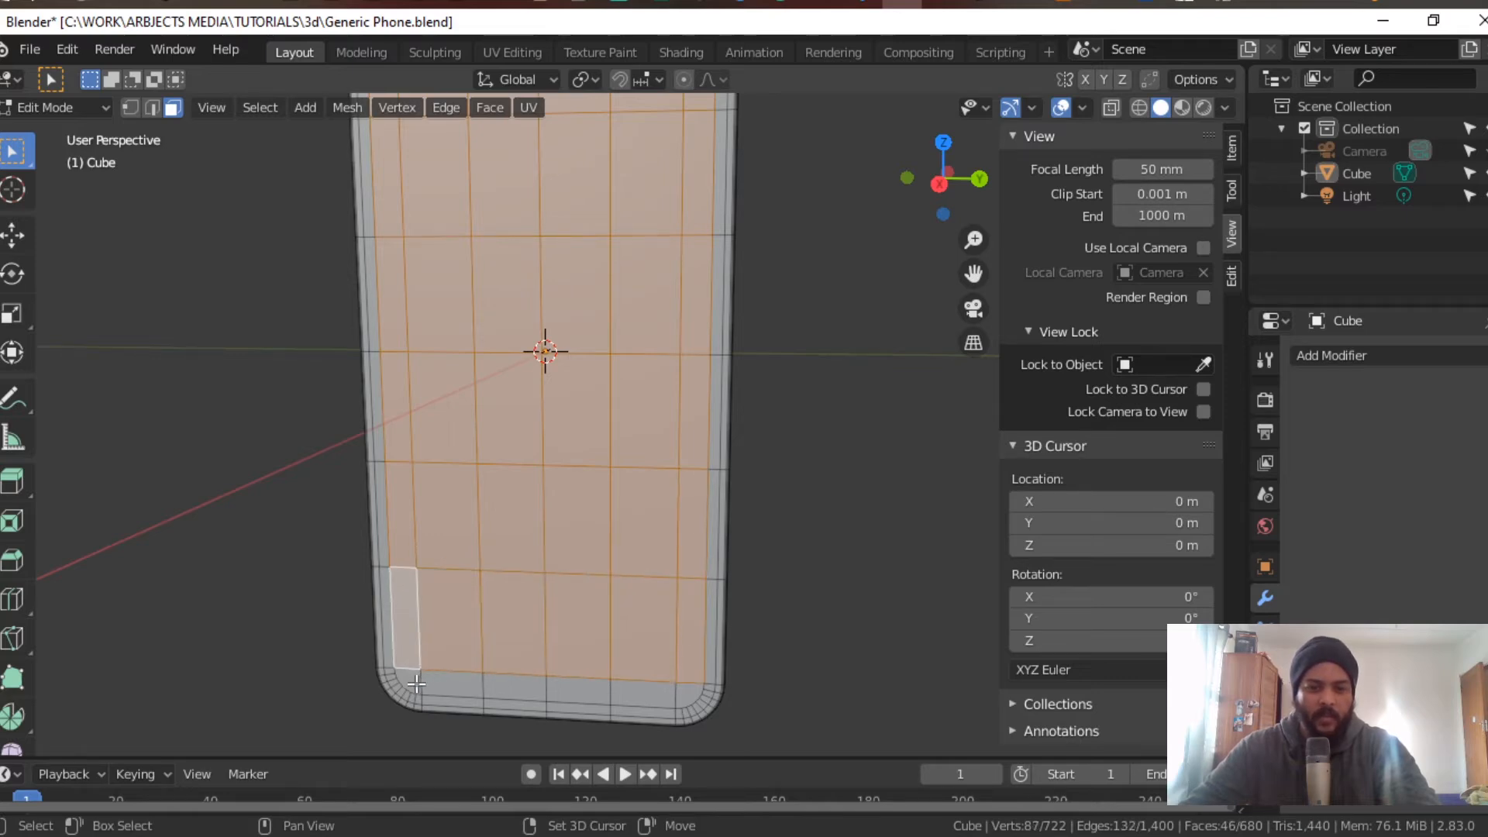
# Step: Add all six faces of the thin bottom screen row, including both rounded corner faces, to the selection
pyautogui.keyDown('shift'); pyautogui.click(416, 684); pyautogui.keyUp('shift')
pyautogui.keyDown('shift'); pyautogui.click(453, 682); pyautogui.keyUp('shift')
pyautogui.keyDown('shift'); pyautogui.click(533, 682); pyautogui.keyUp('shift')
pyautogui.keyDown('shift'); pyautogui.click(593, 688); pyautogui.keyUp('shift')
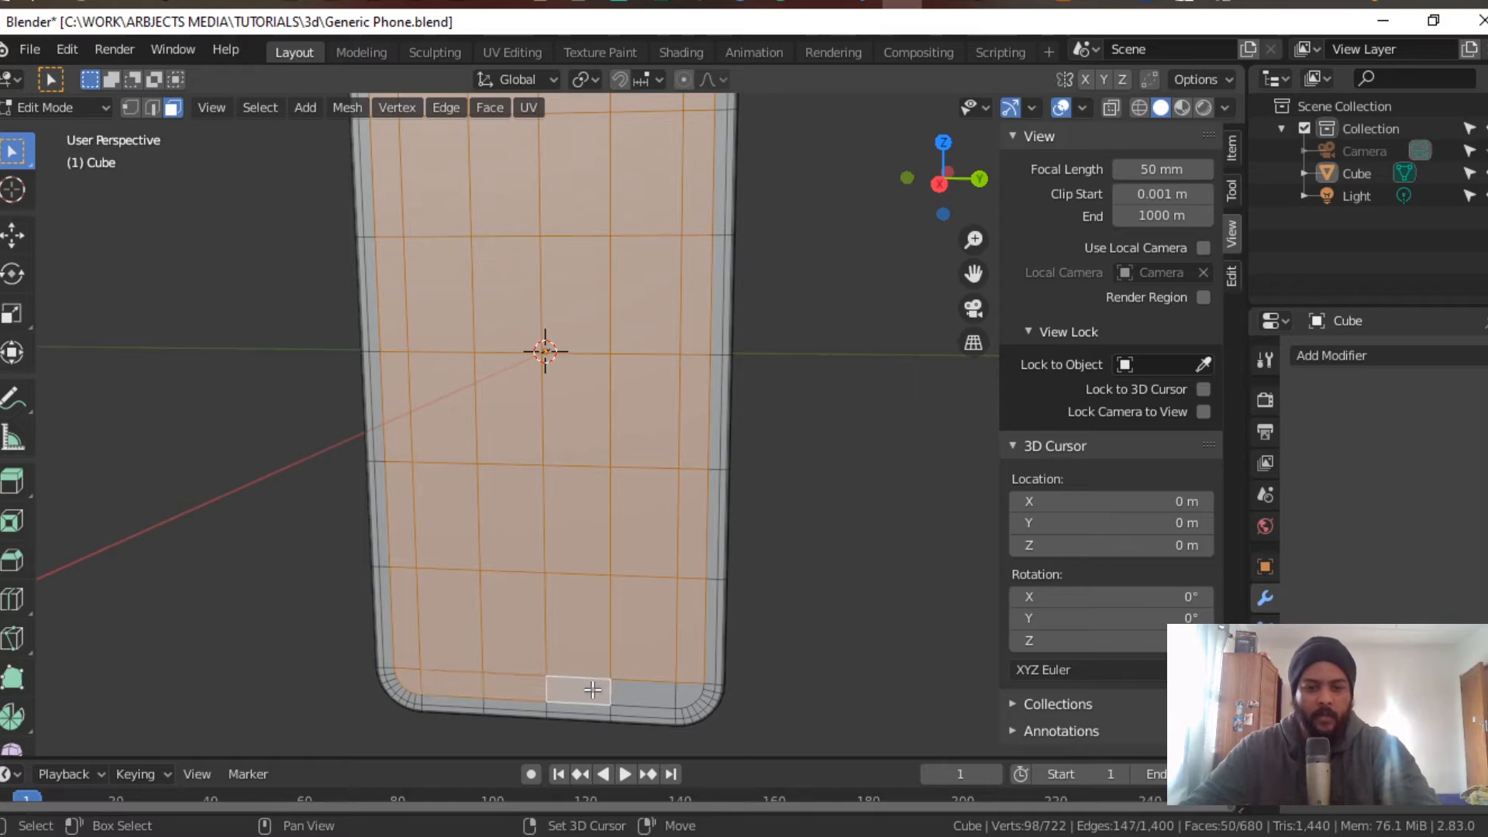
pyautogui.keyDown('shift'); pyautogui.click(647, 692); pyautogui.keyUp('shift')
pyautogui.keyDown('shift'); pyautogui.click(684, 689); pyautogui.keyUp('shift')
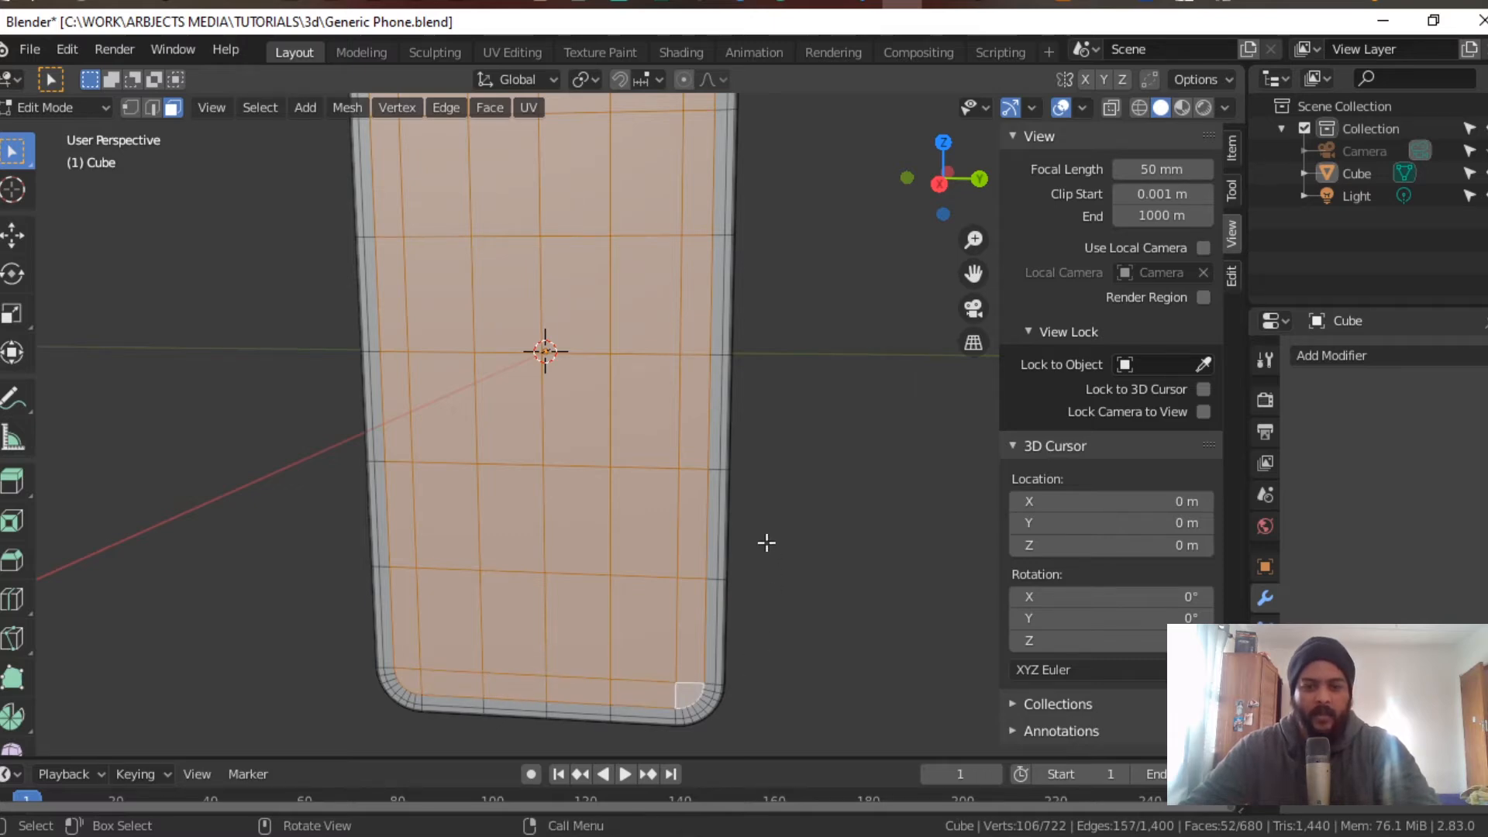
# Step: Rename the phone's existing material as WHITE
pyautogui.scroll(-4, 764, 542)
pyautogui.keyDown('shift'); pyautogui.scroll(2, 714, 408); pyautogui.keyUp('shift')
pyautogui.scroll(2, 681, 481)
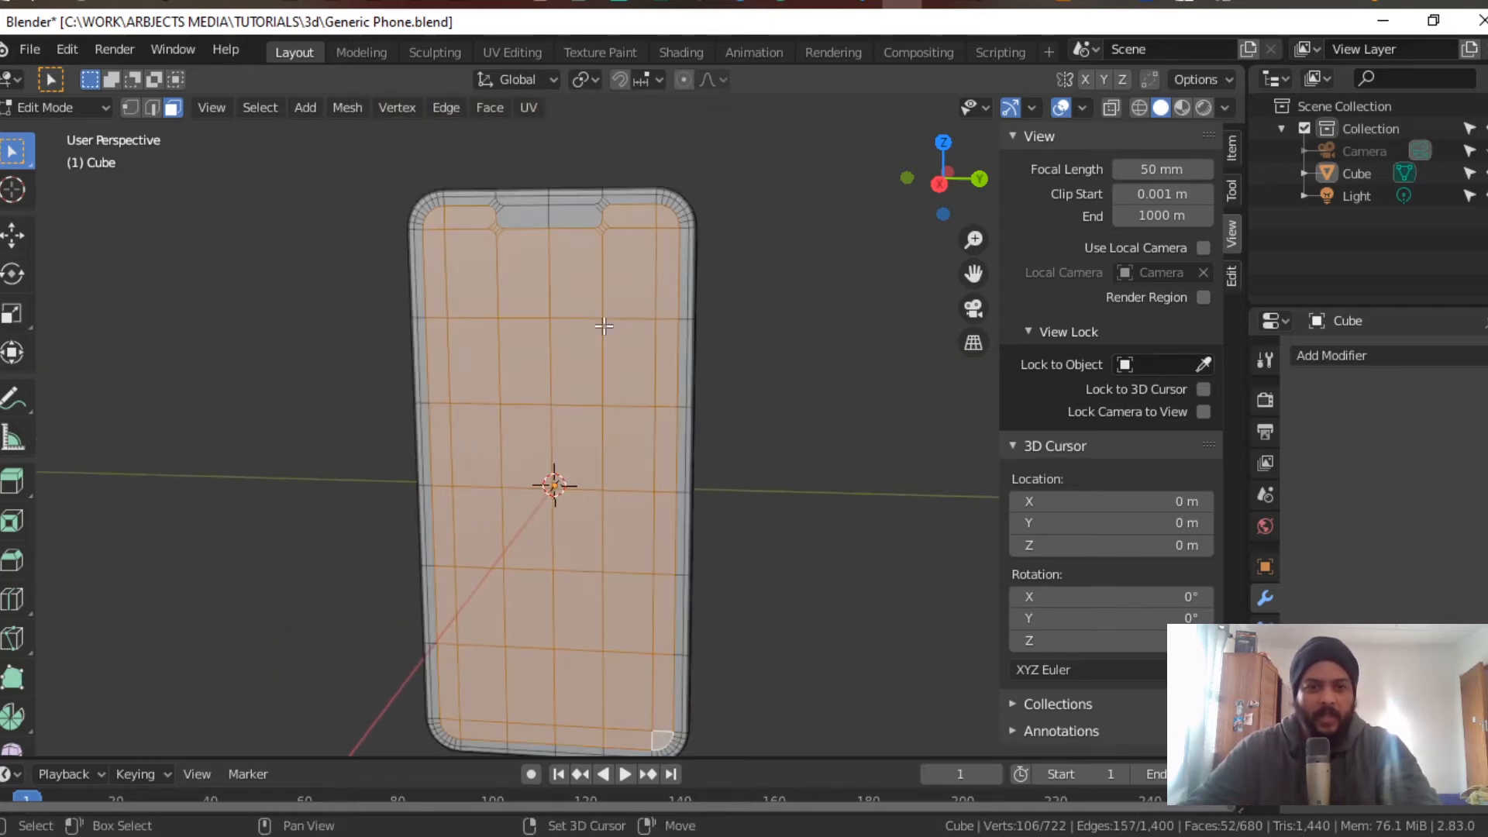
pyautogui.keyDown('shift'); pyautogui.scroll(3, 701, 499); pyautogui.keyUp('shift')
pyautogui.scroll(4, 671, 484)
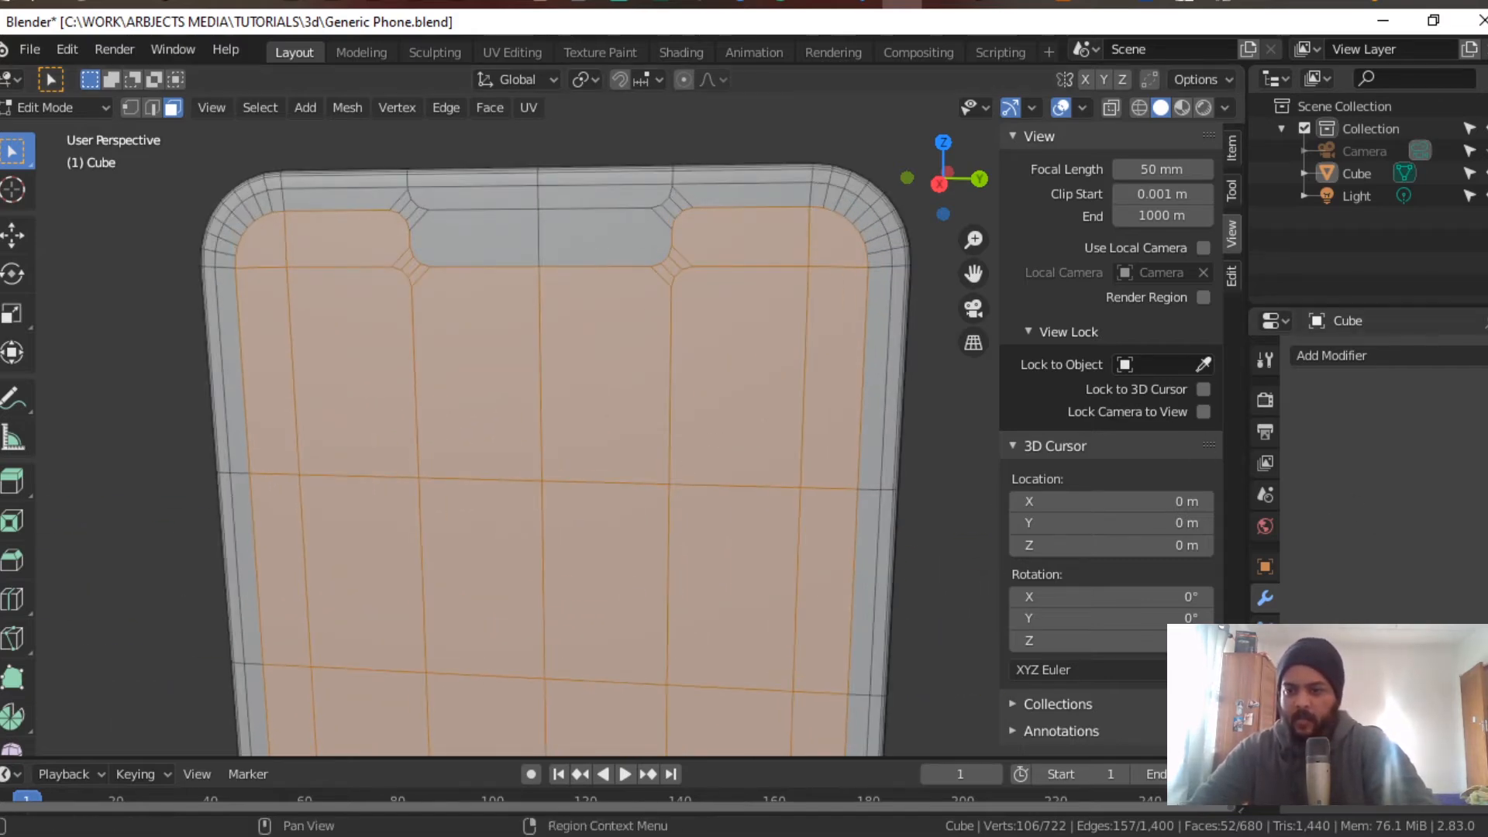
pyautogui.click(1265, 755)
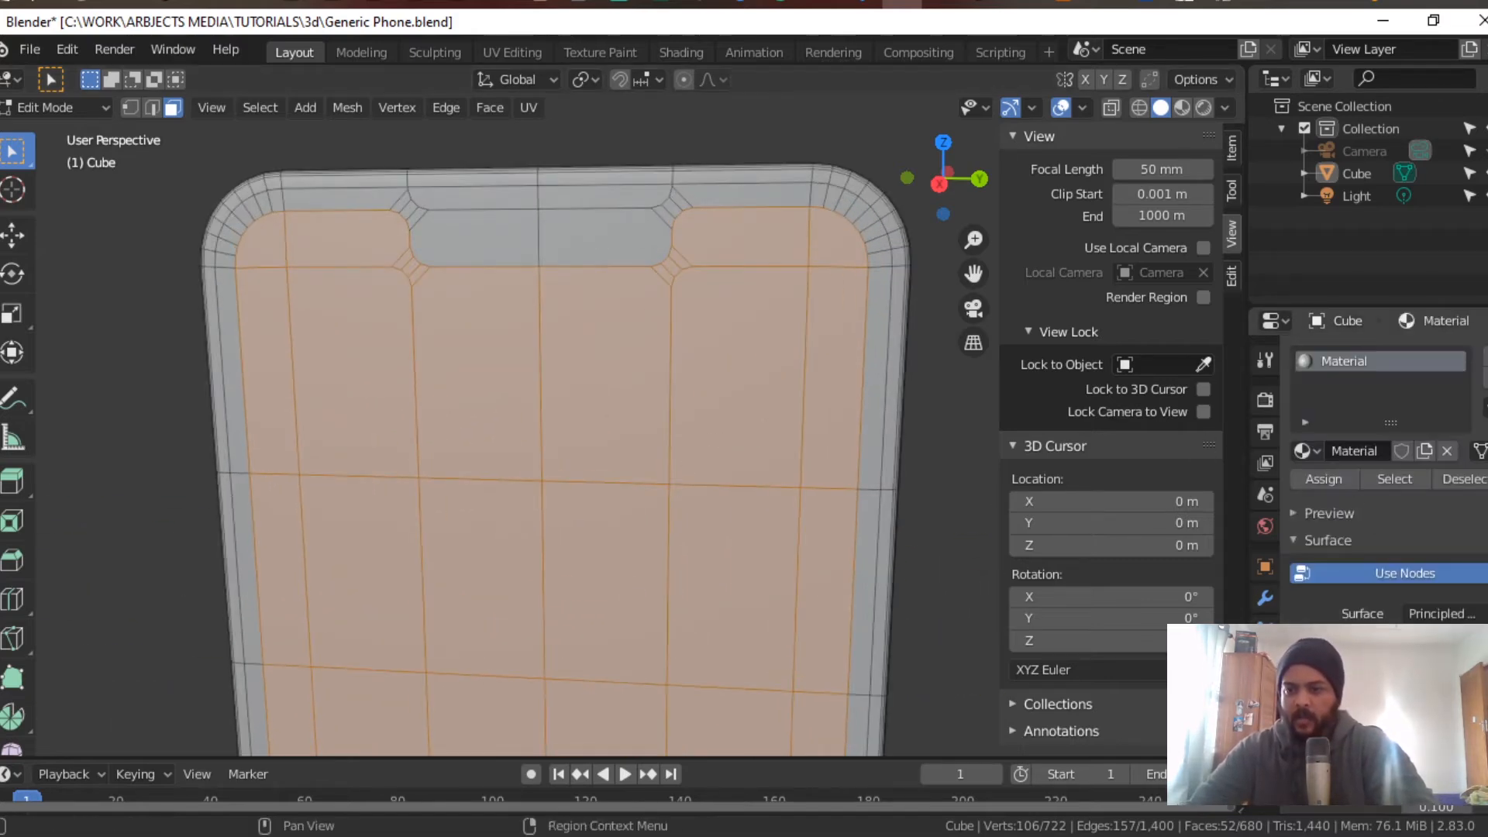
pyautogui.doubleClick(1377, 450)
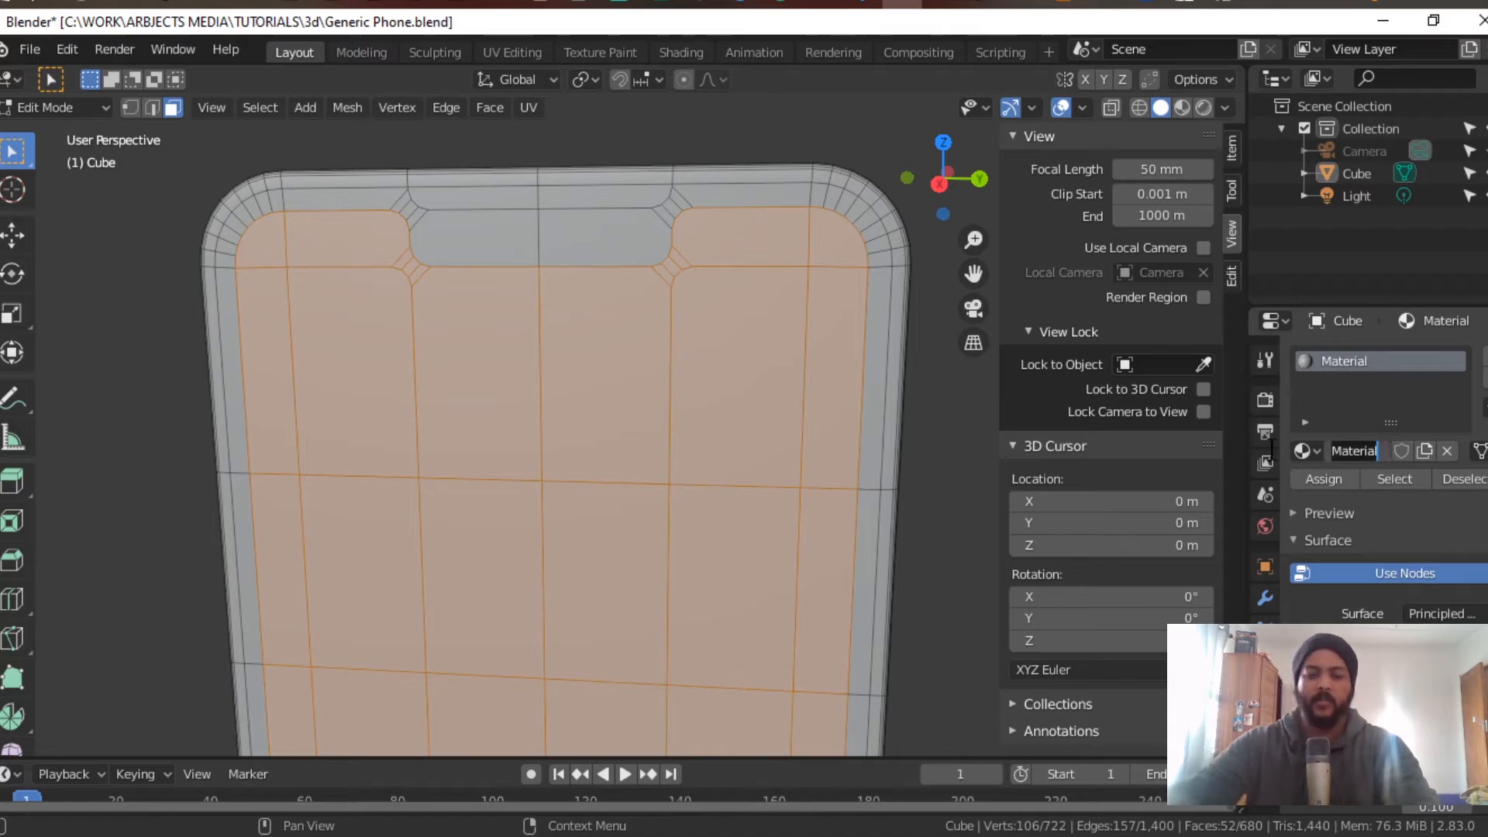
pyautogui.write('OUT')
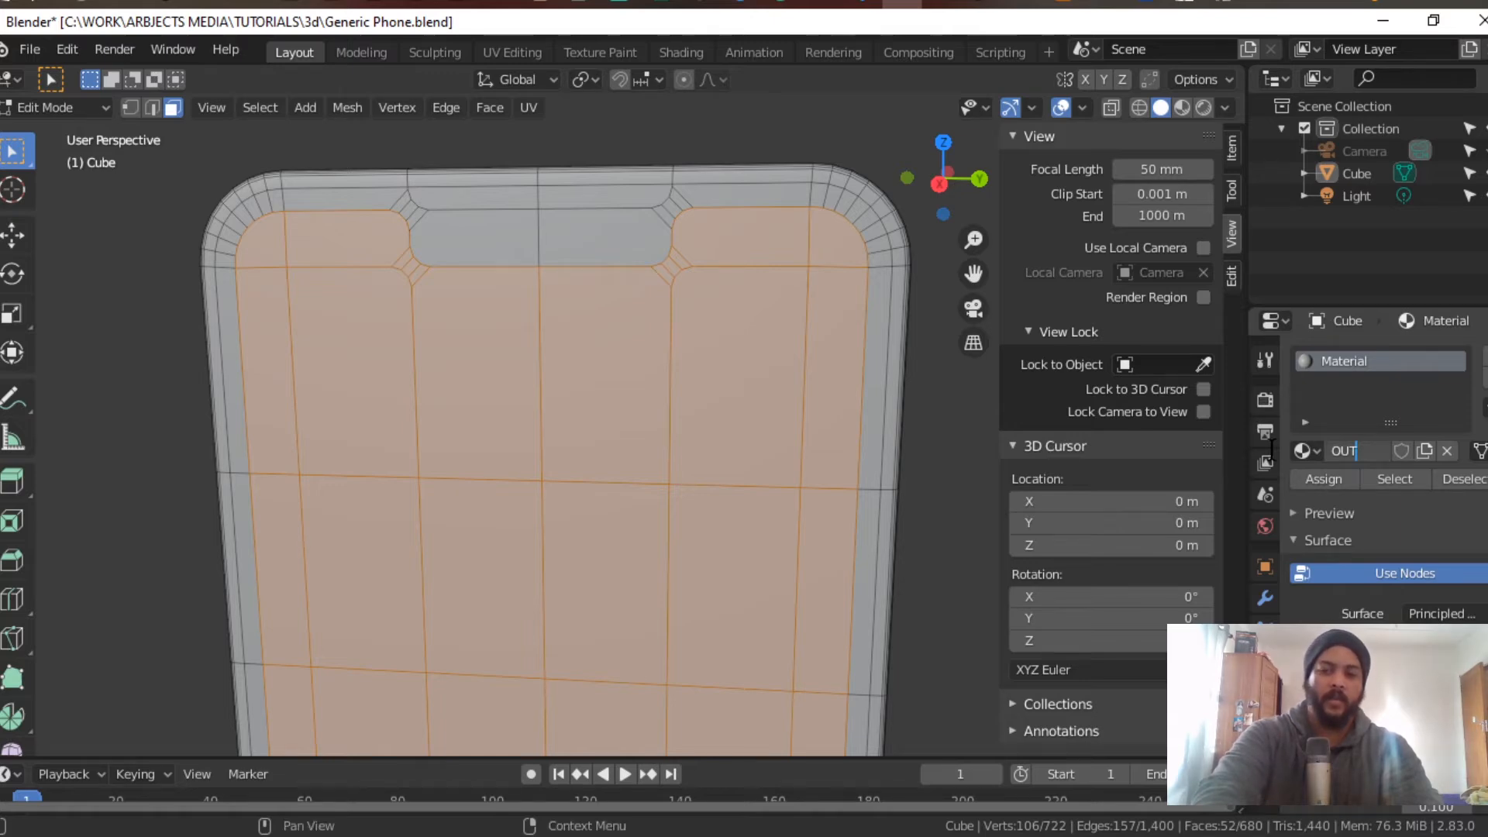
pyautogui.press('BackSpace')
pyautogui.press('BackSpace')
pyautogui.press('BackSpace')
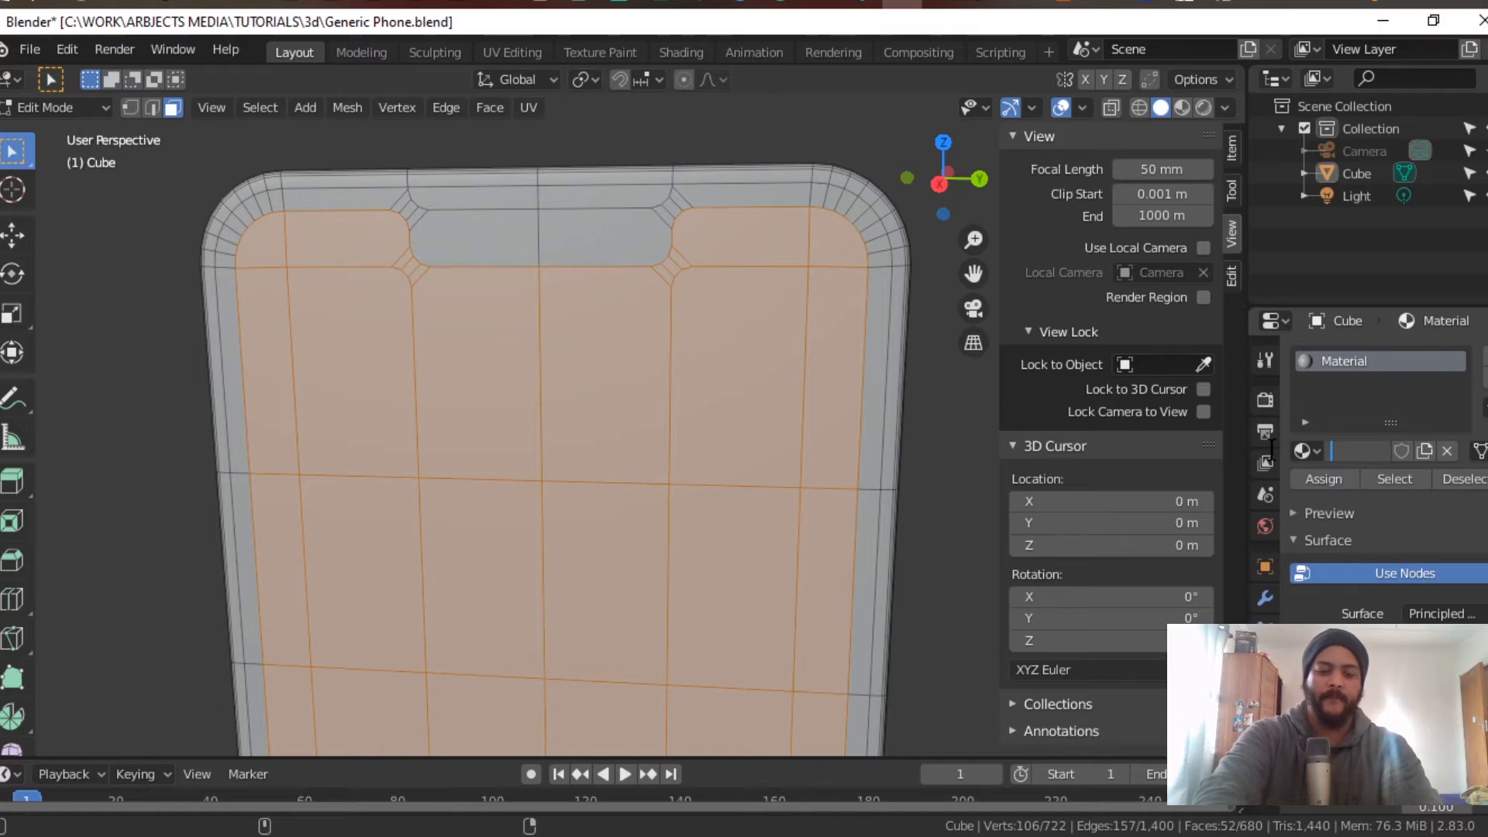
pyautogui.write('WHITE')
pyautogui.press('Return')
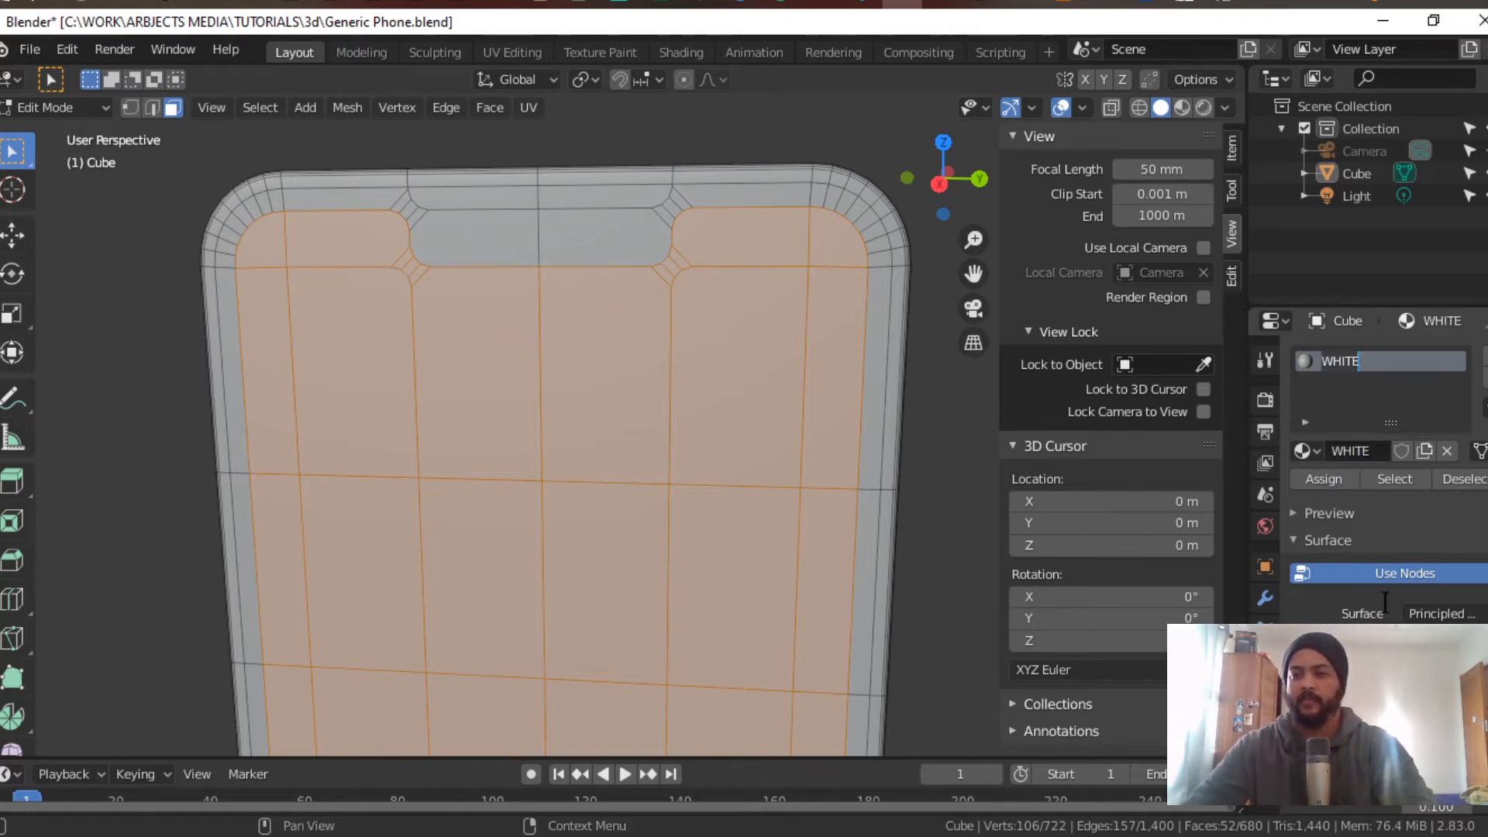
# Step: Set the WHITE material's base colour to hex FFFFFF
pyautogui.click(1441, 693)
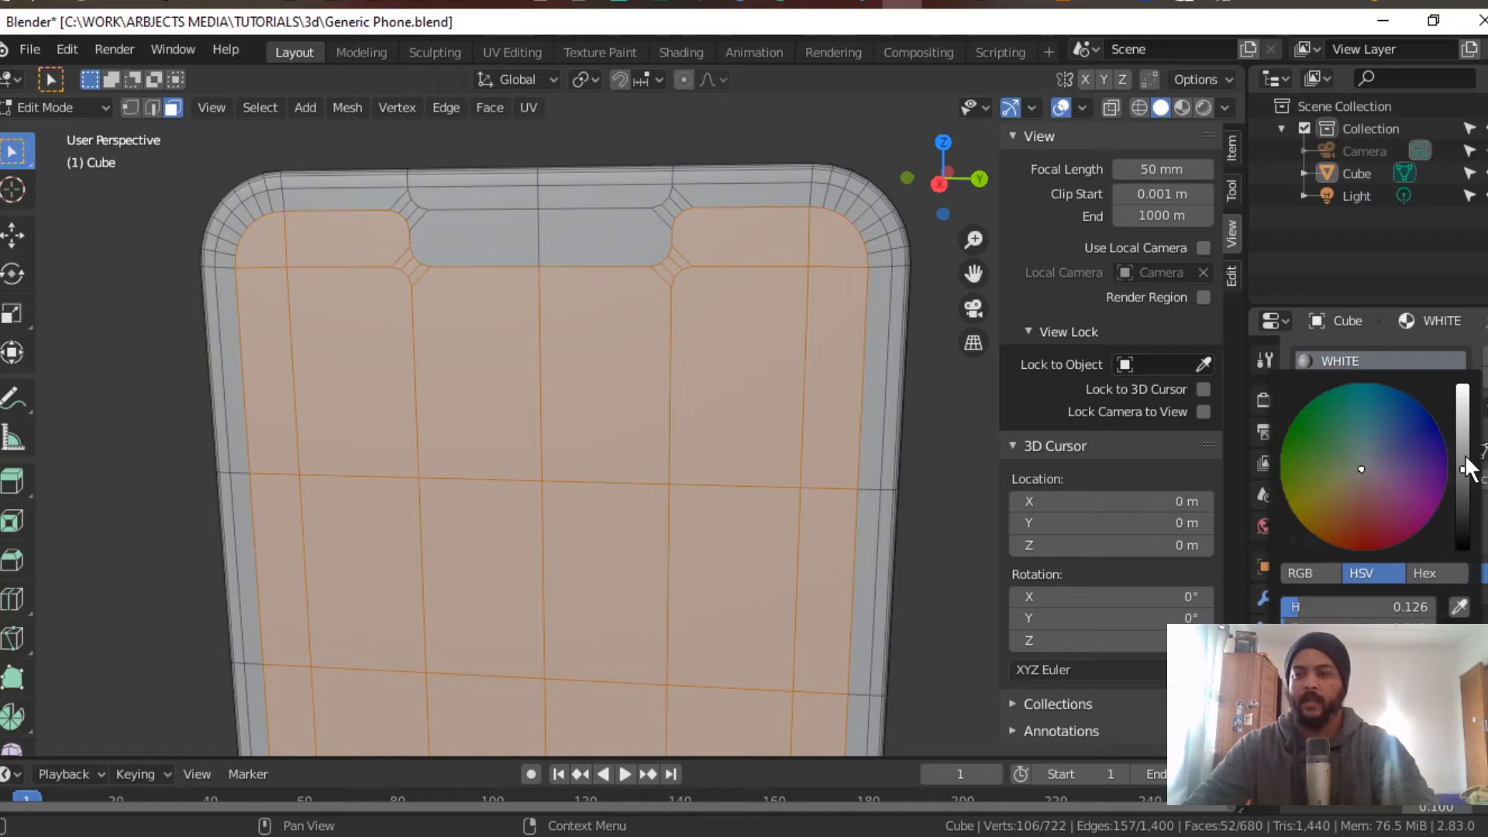
pyautogui.moveTo(1464, 458); pyautogui.dragTo(1463, 385)
pyautogui.click(1422, 573)
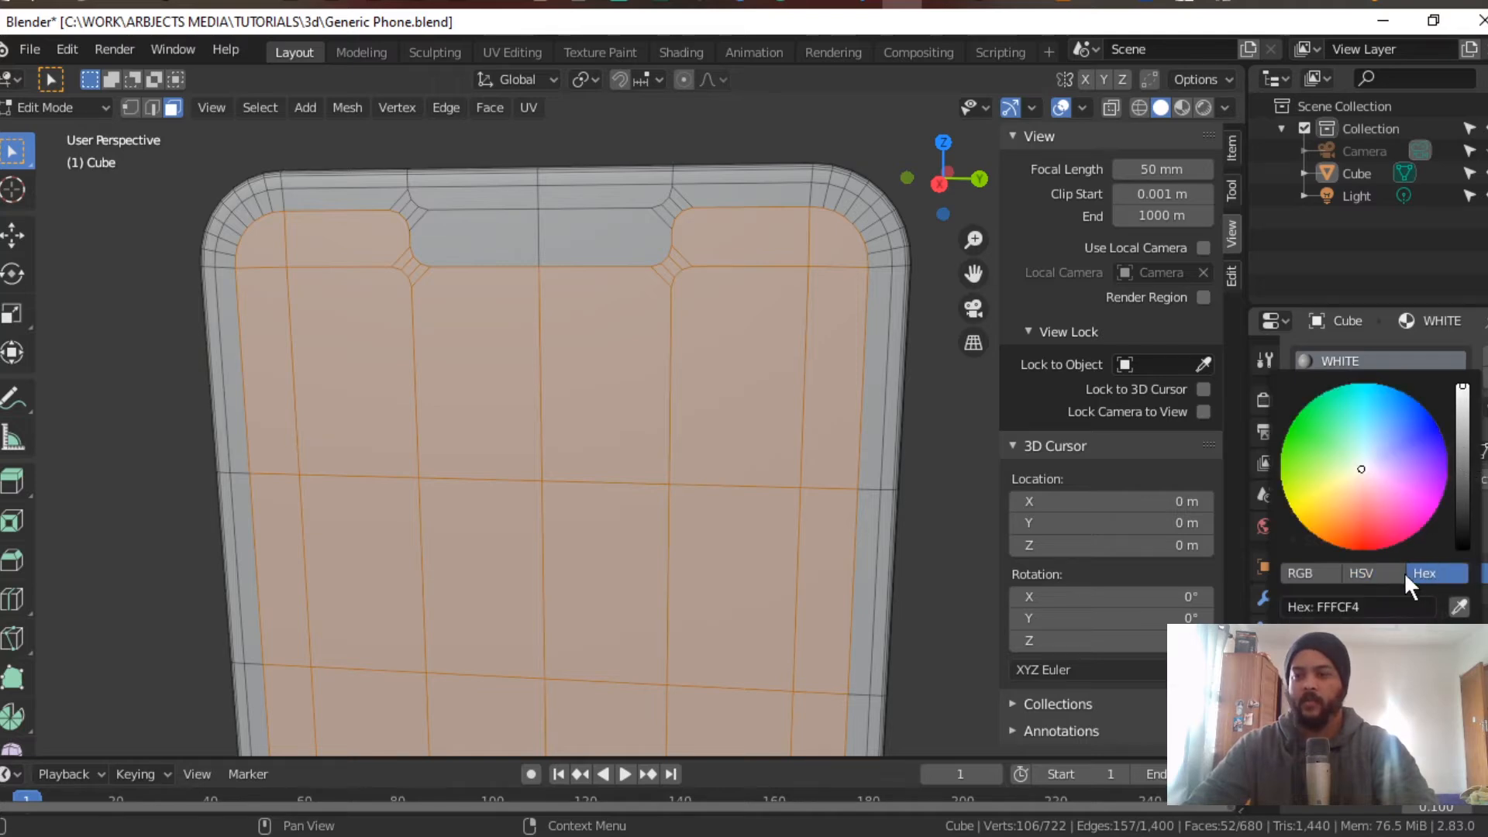
pyautogui.click(1319, 606)
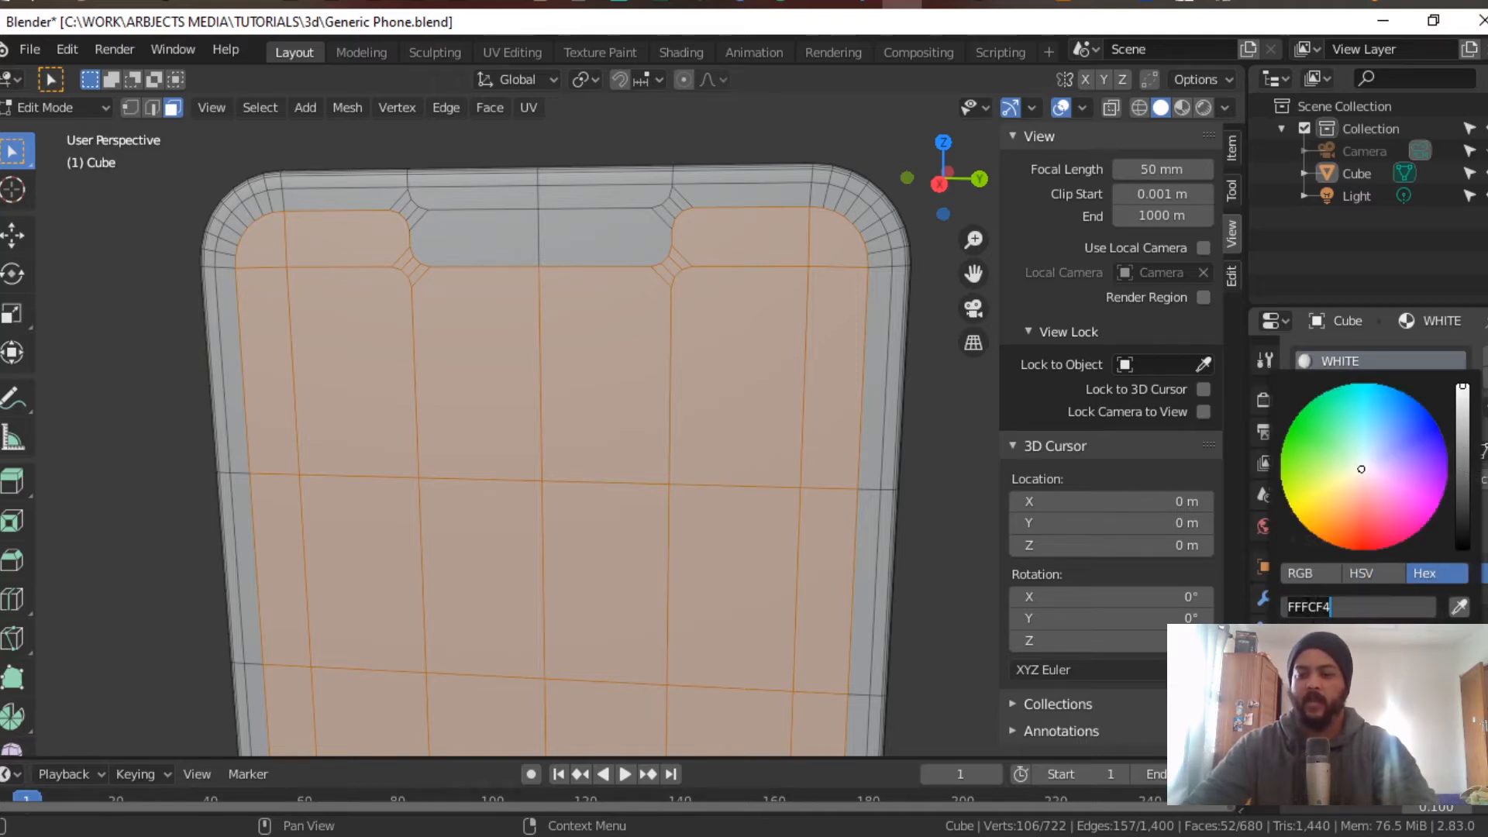
pyautogui.press('BackSpace')
pyautogui.press('BackSpace')
pyautogui.press('BackSpace')
pyautogui.press('BackSpace')
pyautogui.press('BackSpace')
pyautogui.press('BackSpace')
pyautogui.write('ffffff')
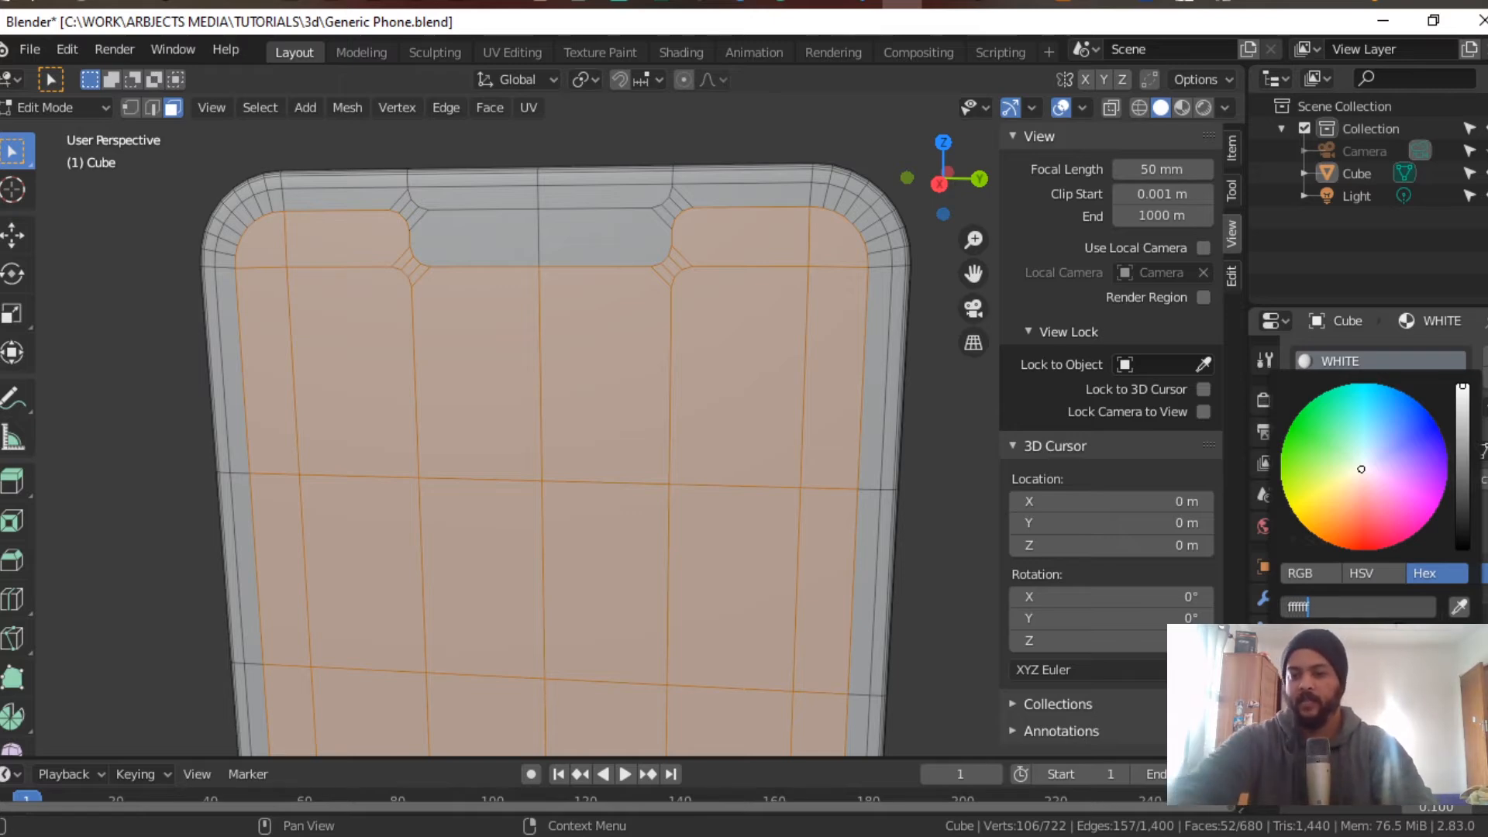
pyautogui.press('Return')
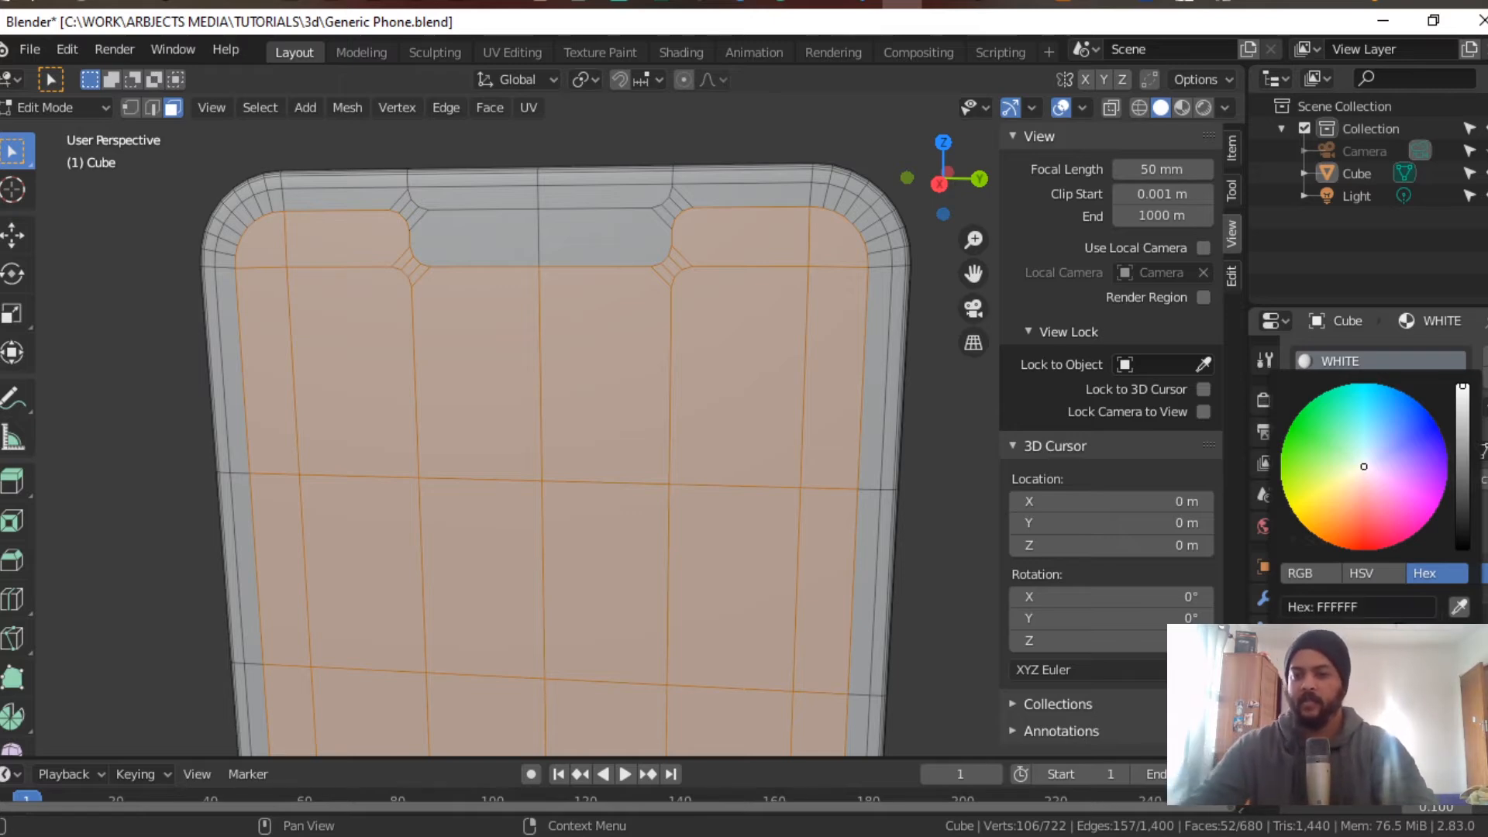
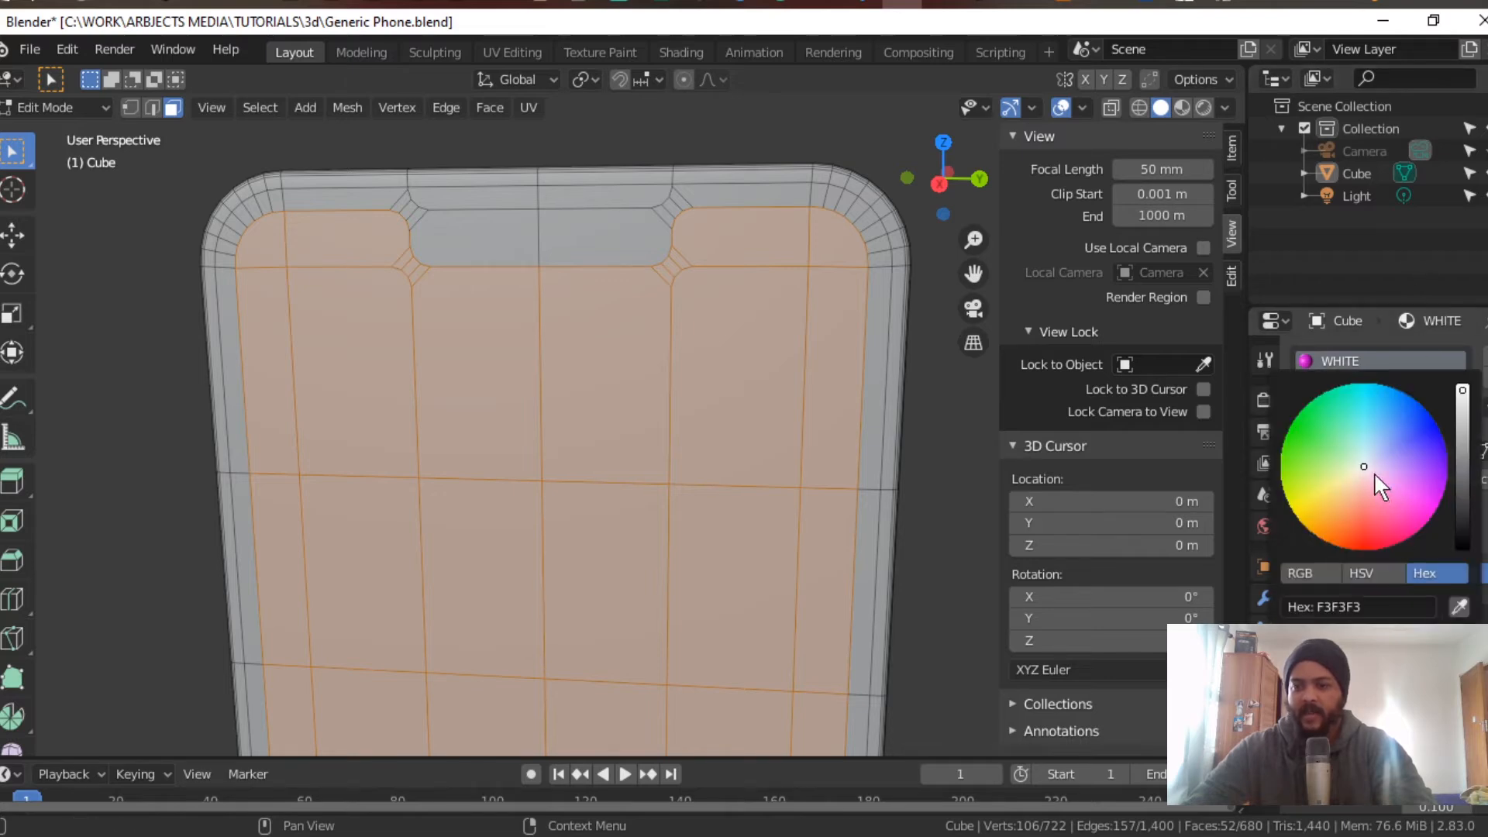
pyautogui.moveTo(1374, 476); pyautogui.dragTo(1356, 461)
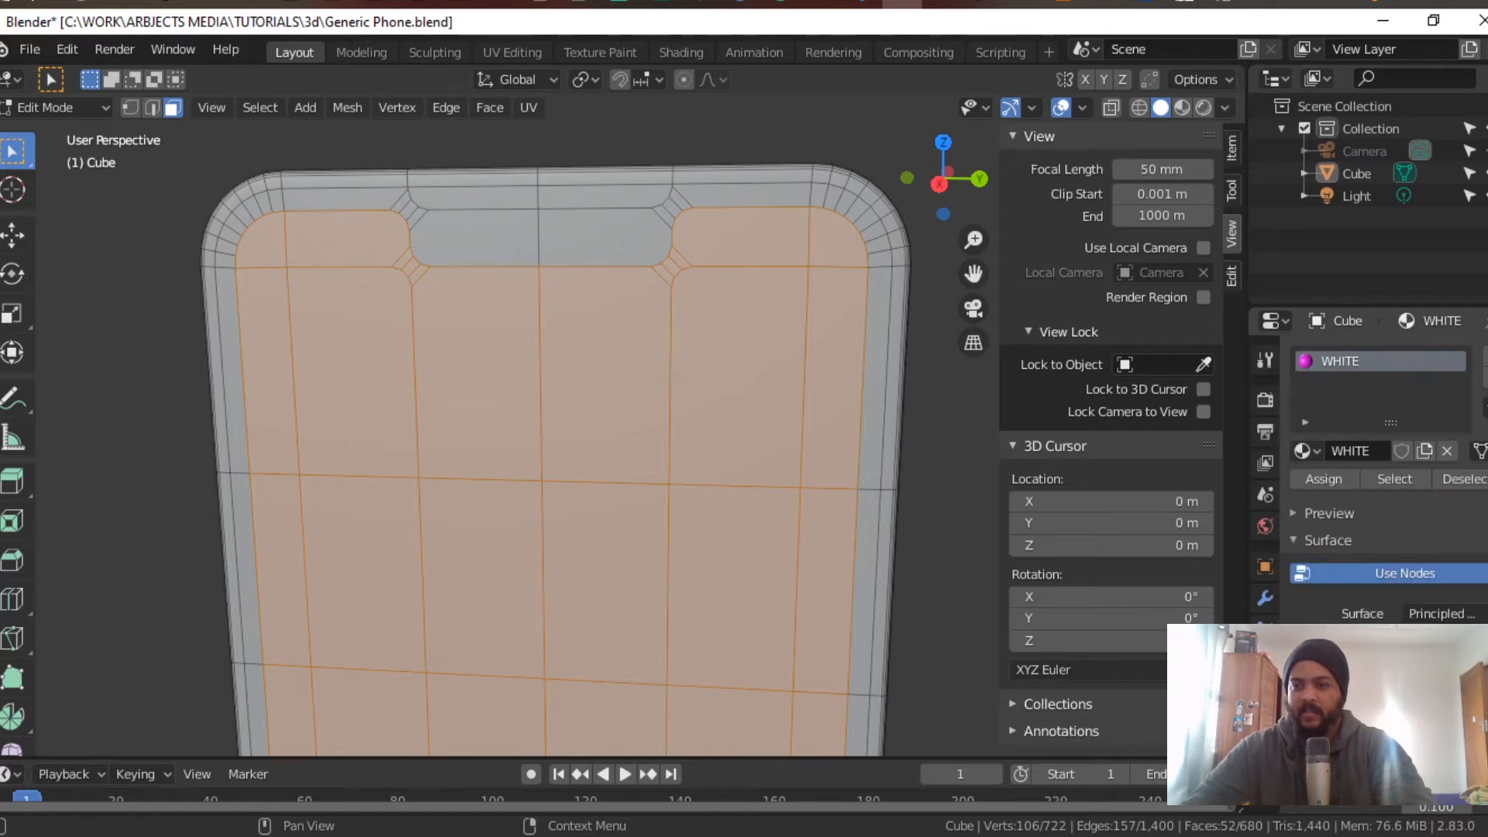
# Step: Add a second material named SCREEN to the phone and darken its base colour to near black
pyautogui.click(1478, 361)
pyautogui.click(1336, 492)
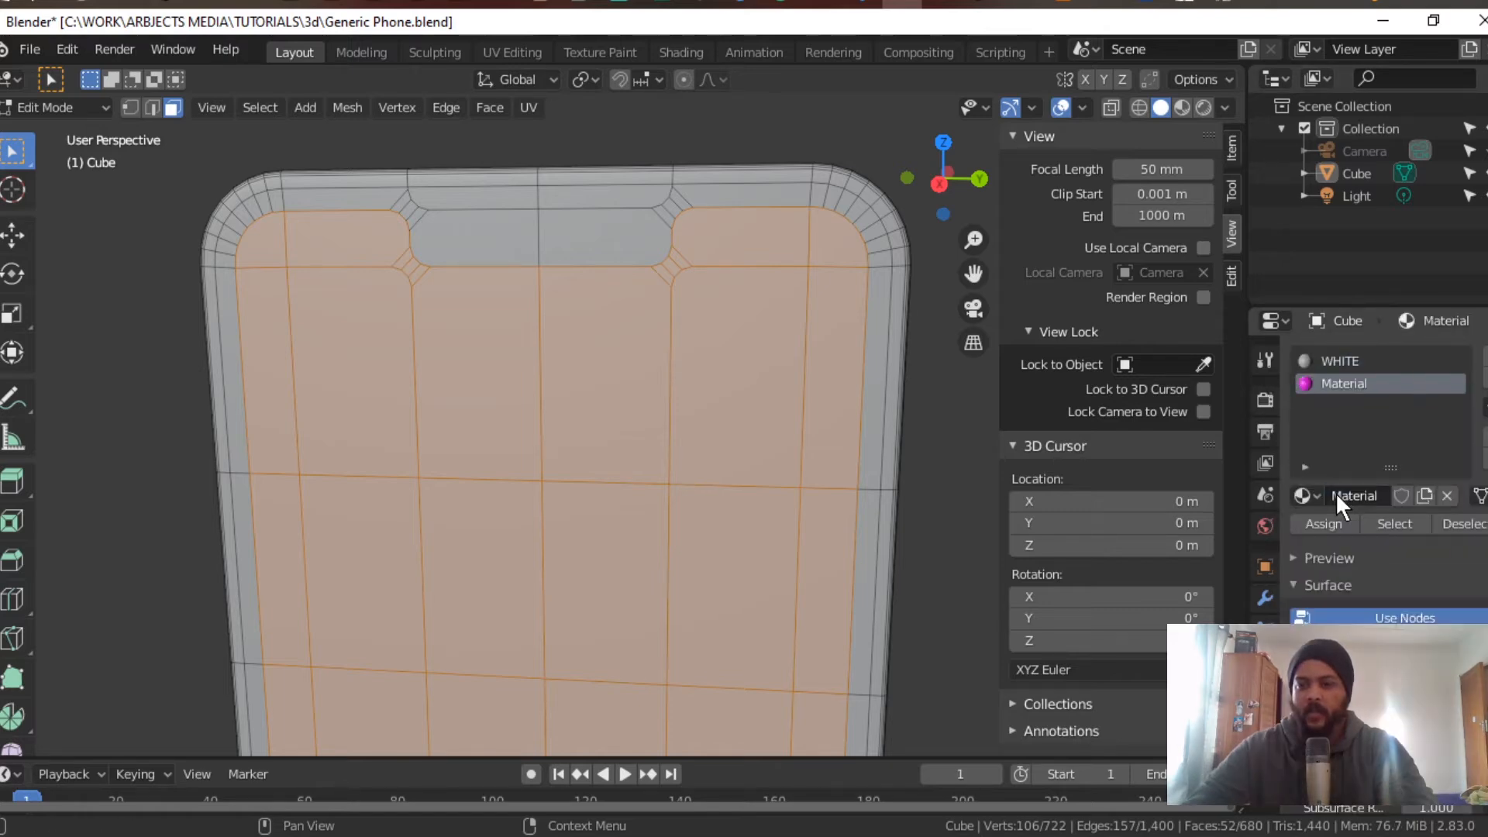
pyautogui.doubleClick(1378, 494)
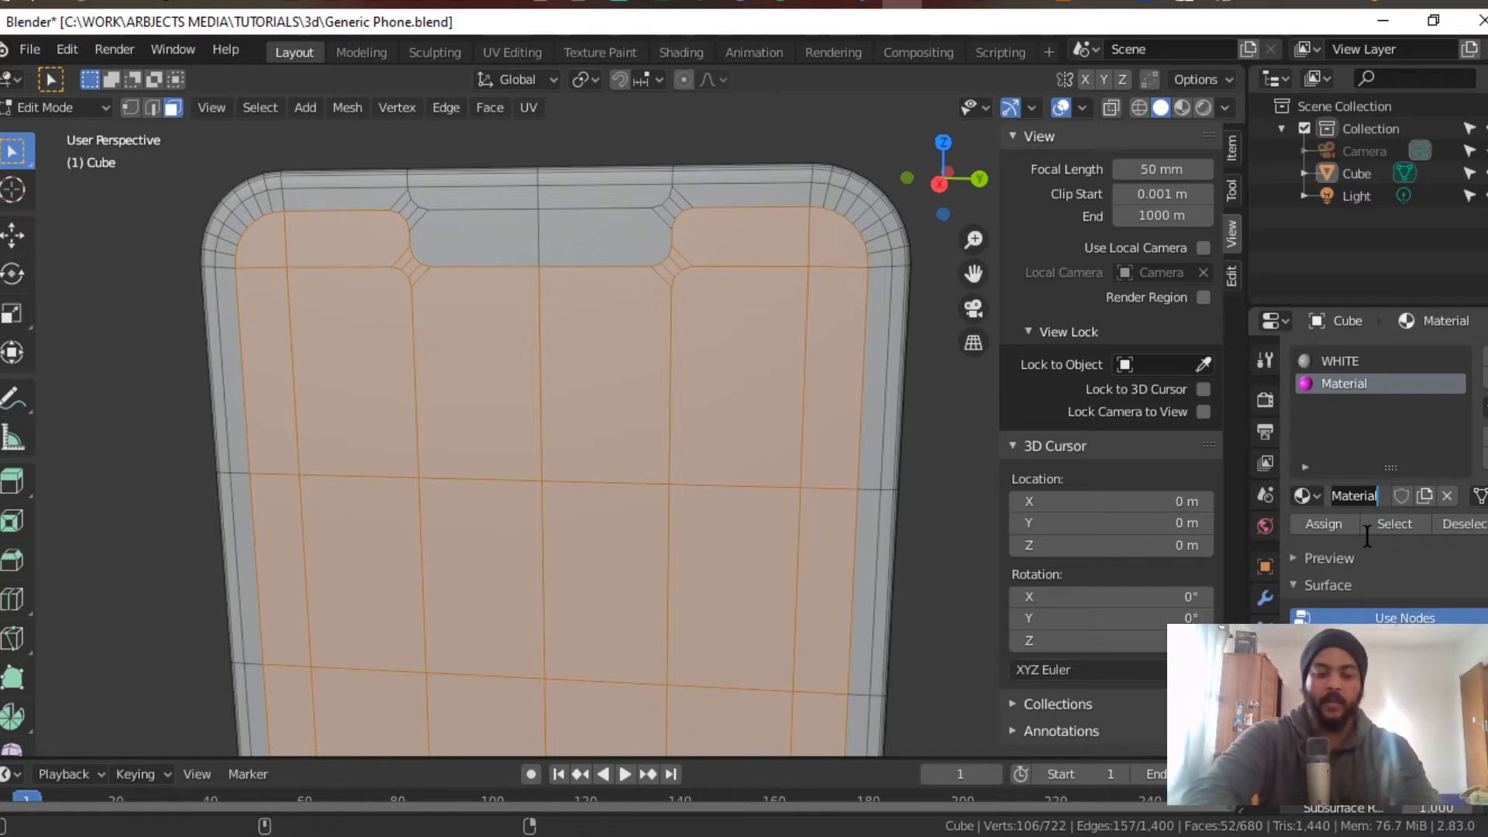
pyautogui.write('SCREEN')
pyautogui.press('Return')
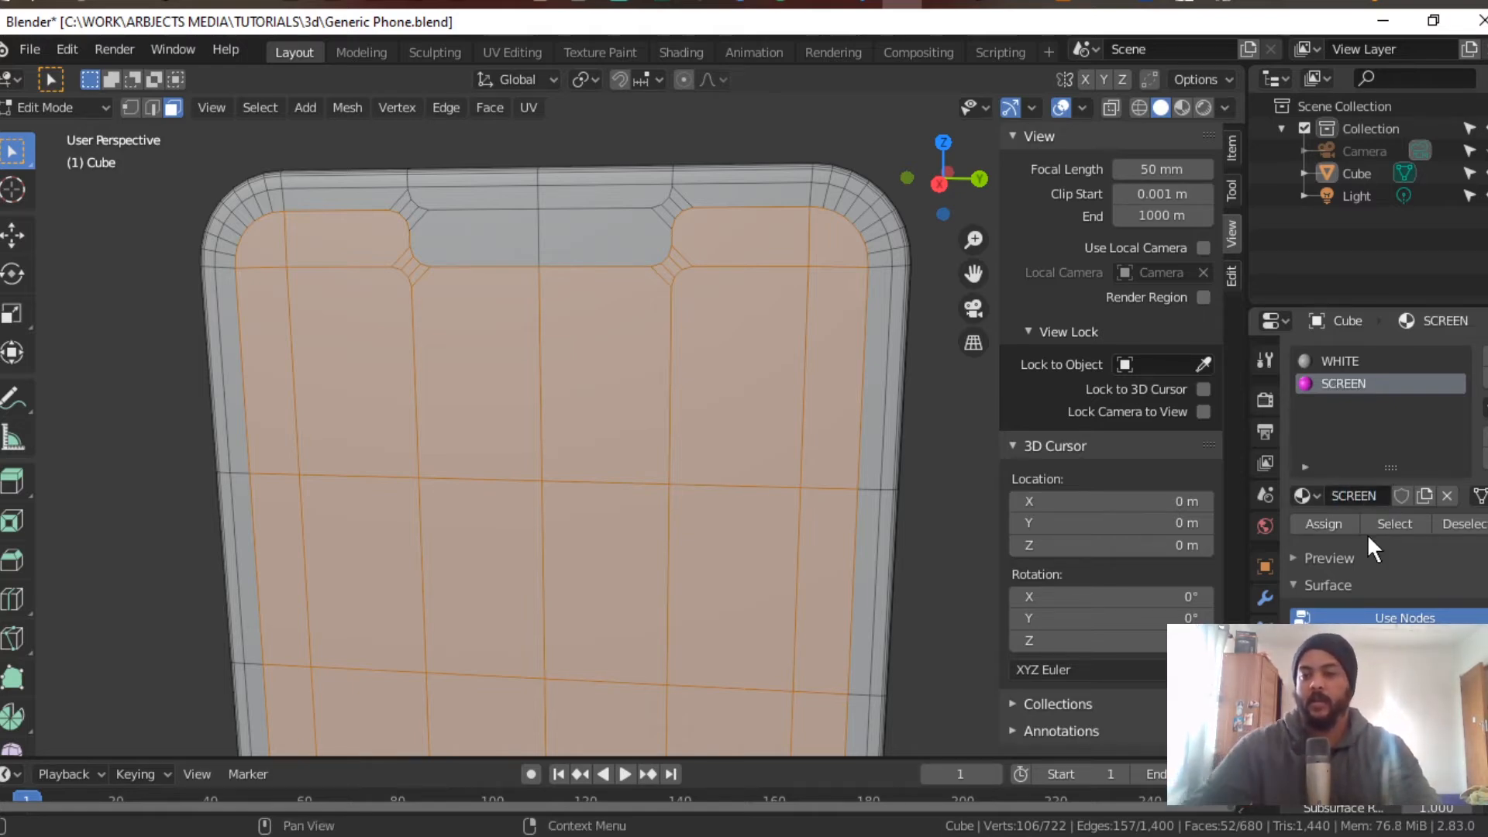
pyautogui.click(1395, 651)
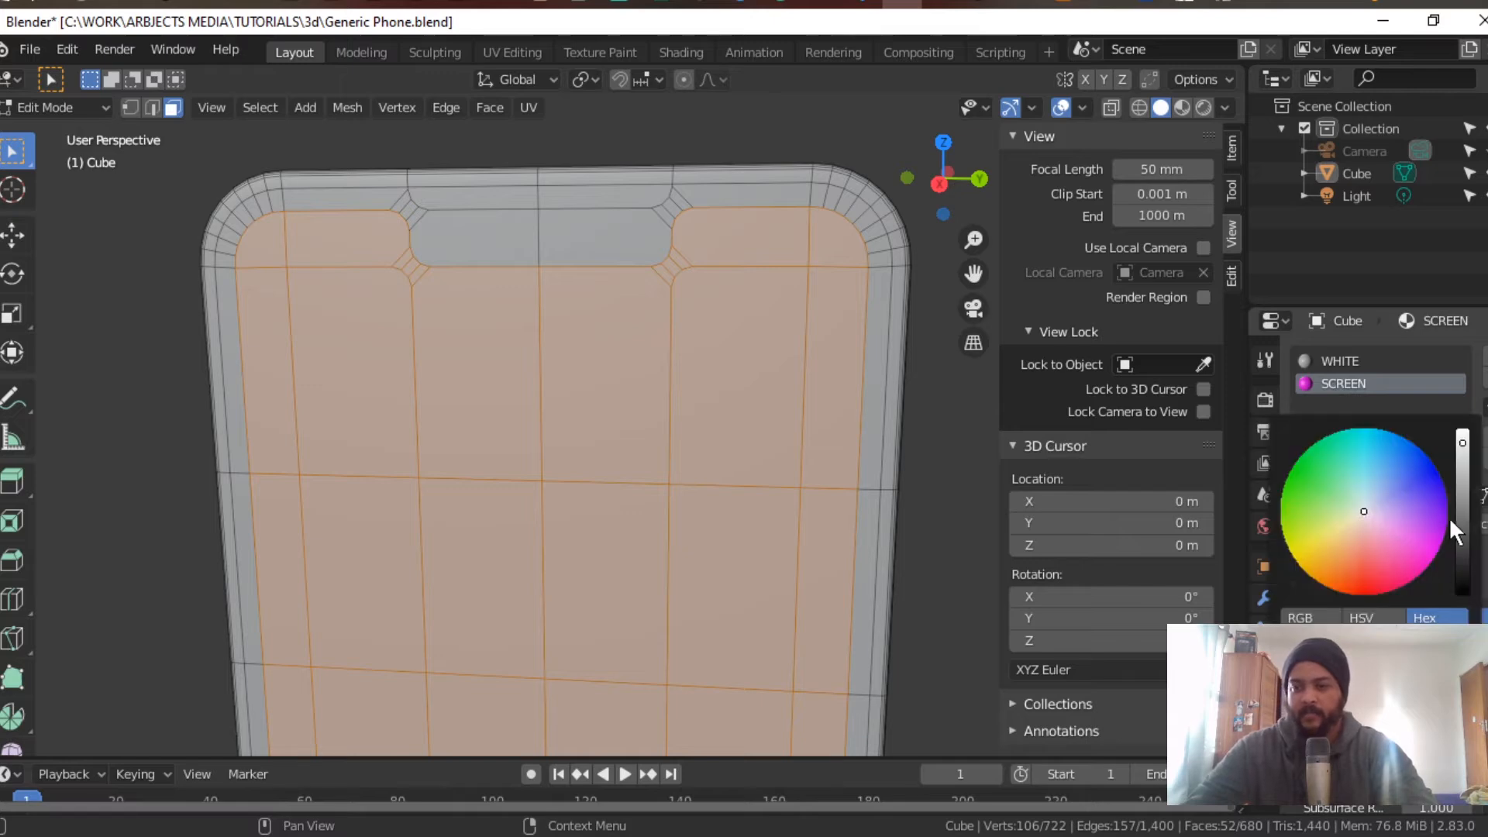
pyautogui.click(1464, 572)
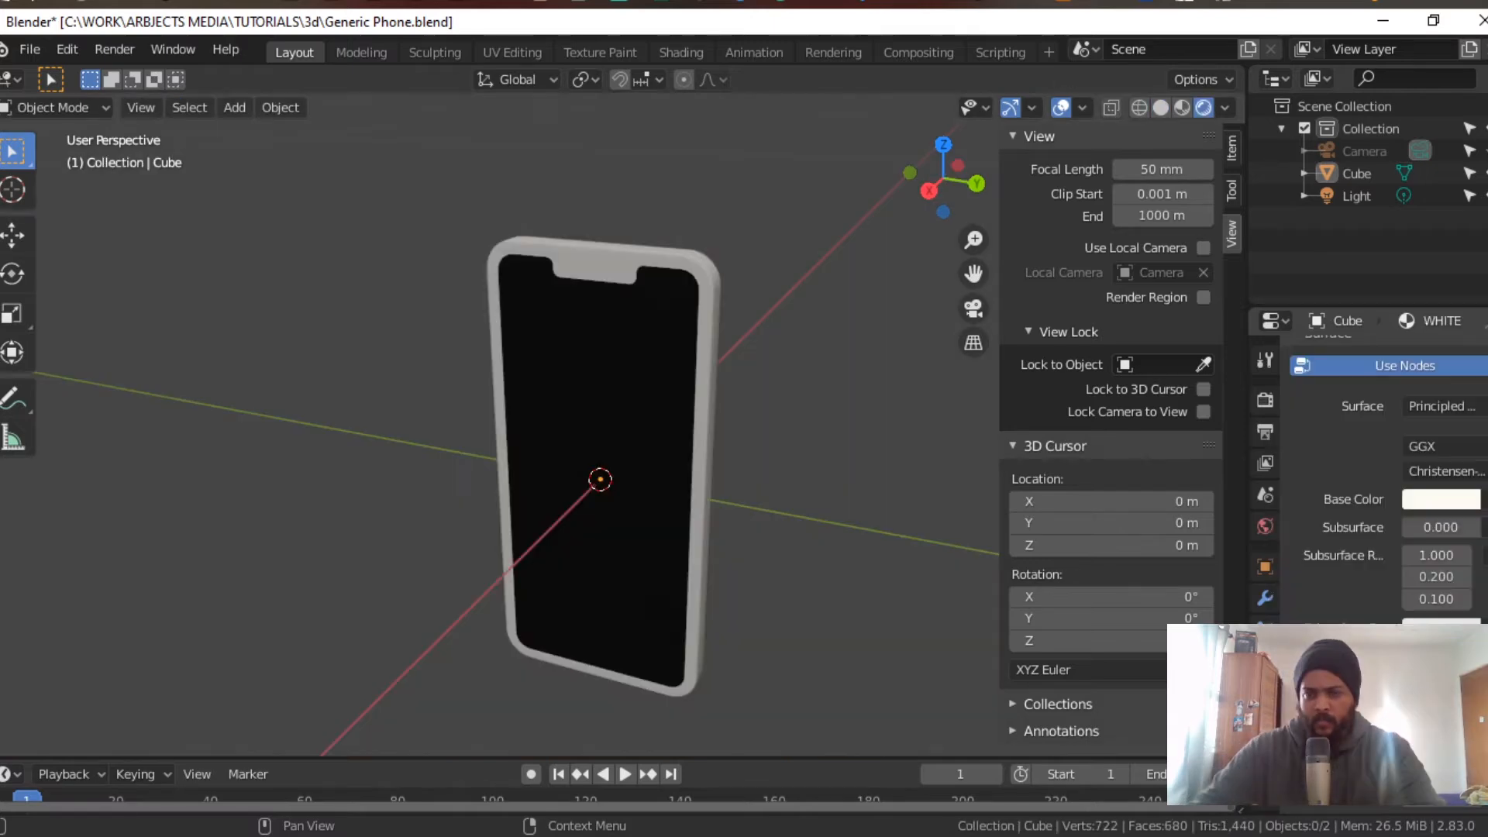
# Step: Raise the WHITE material's specular value to 0.833
pyautogui.moveTo(648, 541); pyautogui.dragTo(681, 591, button='middle')
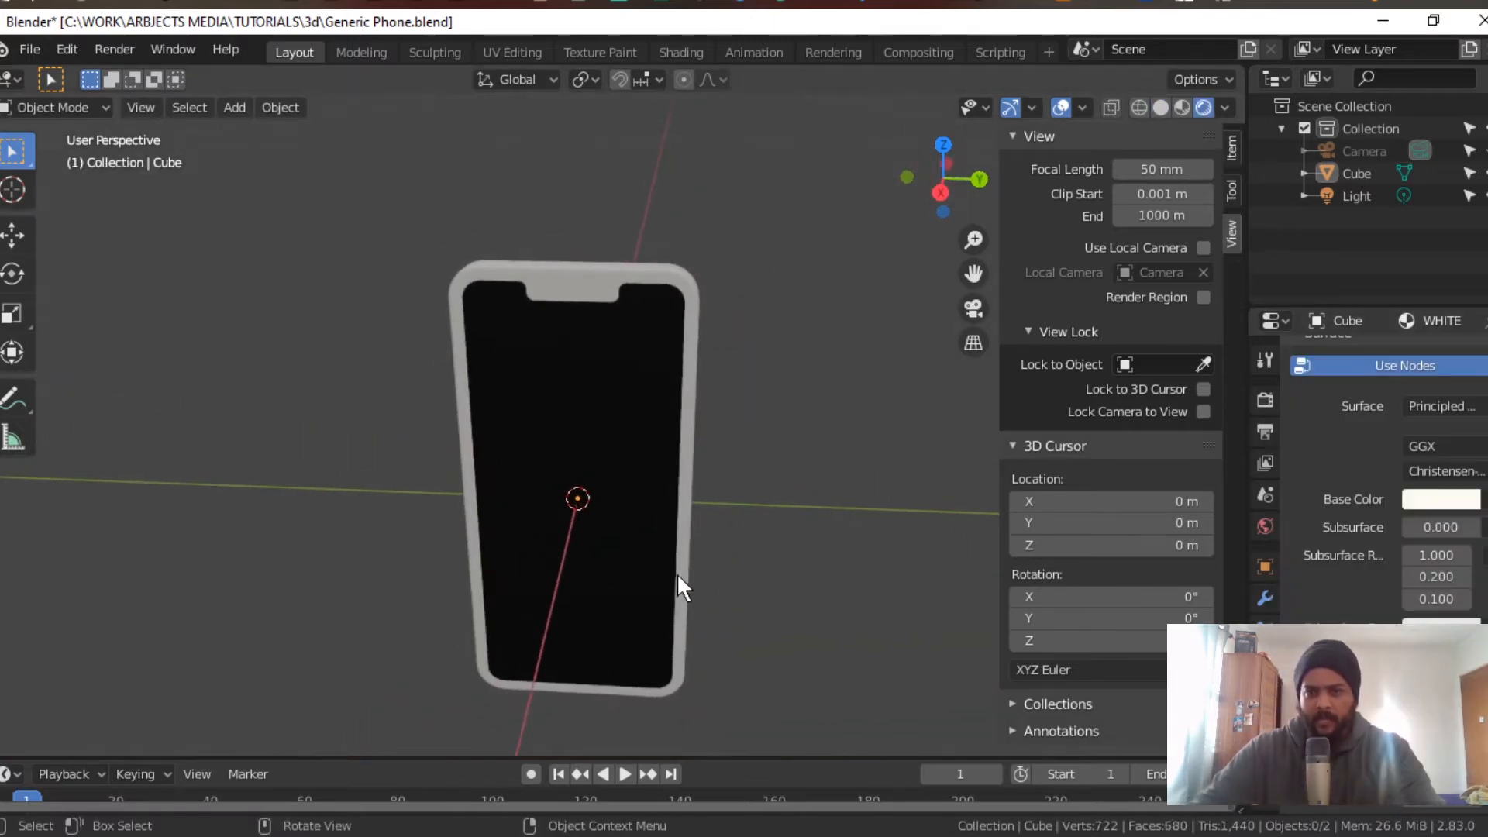
pyautogui.scroll(-3, 1432, 590)
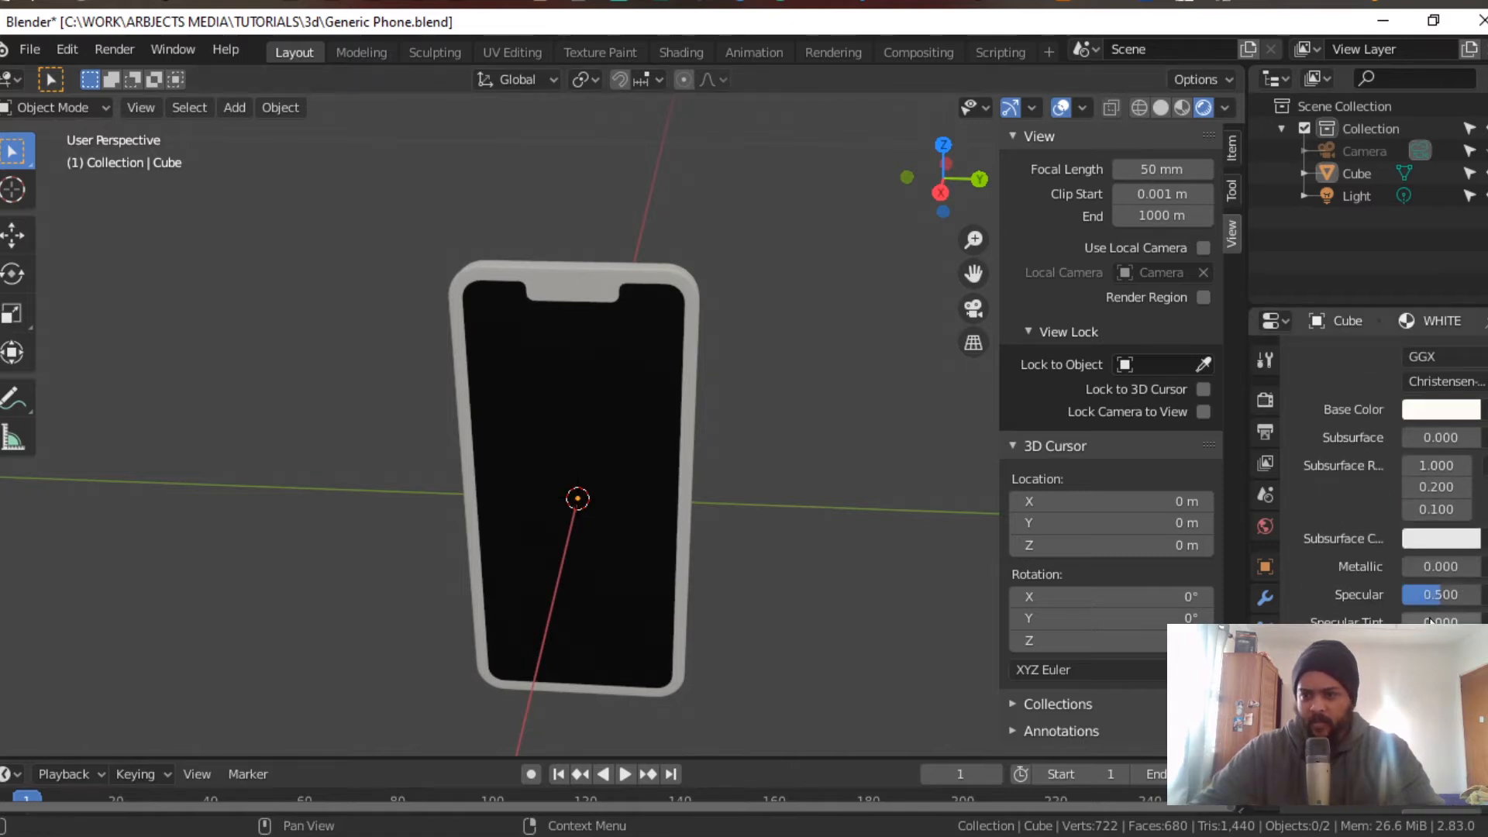
pyautogui.moveTo(1432, 594); pyautogui.dragTo(1443, 595)
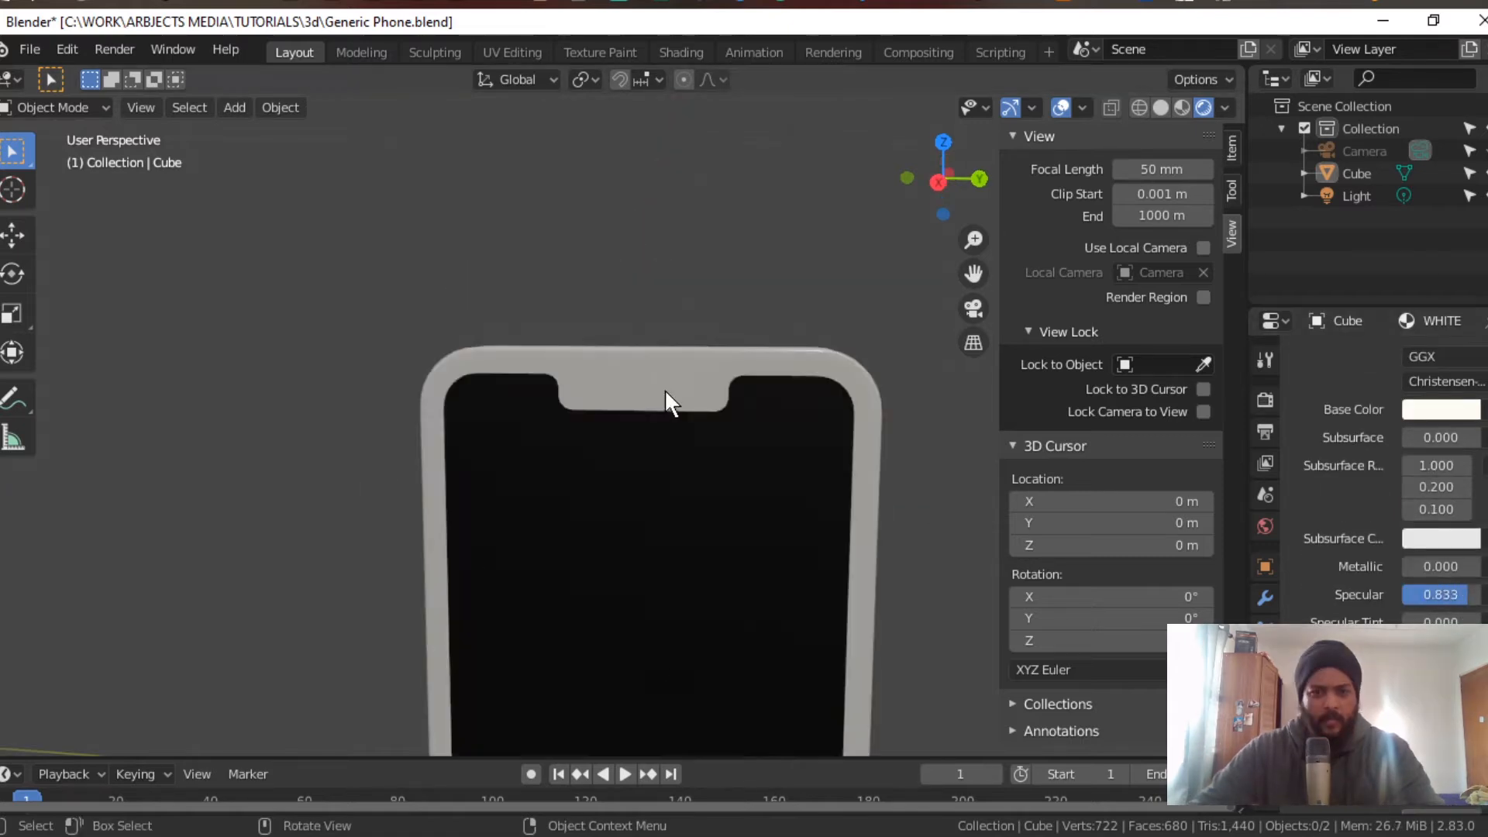
# Step: Select the two notch faces in Edit Mode and inset them together by a thin margin
pyautogui.press('Tab')
pyautogui.scroll(5, 652, 482)
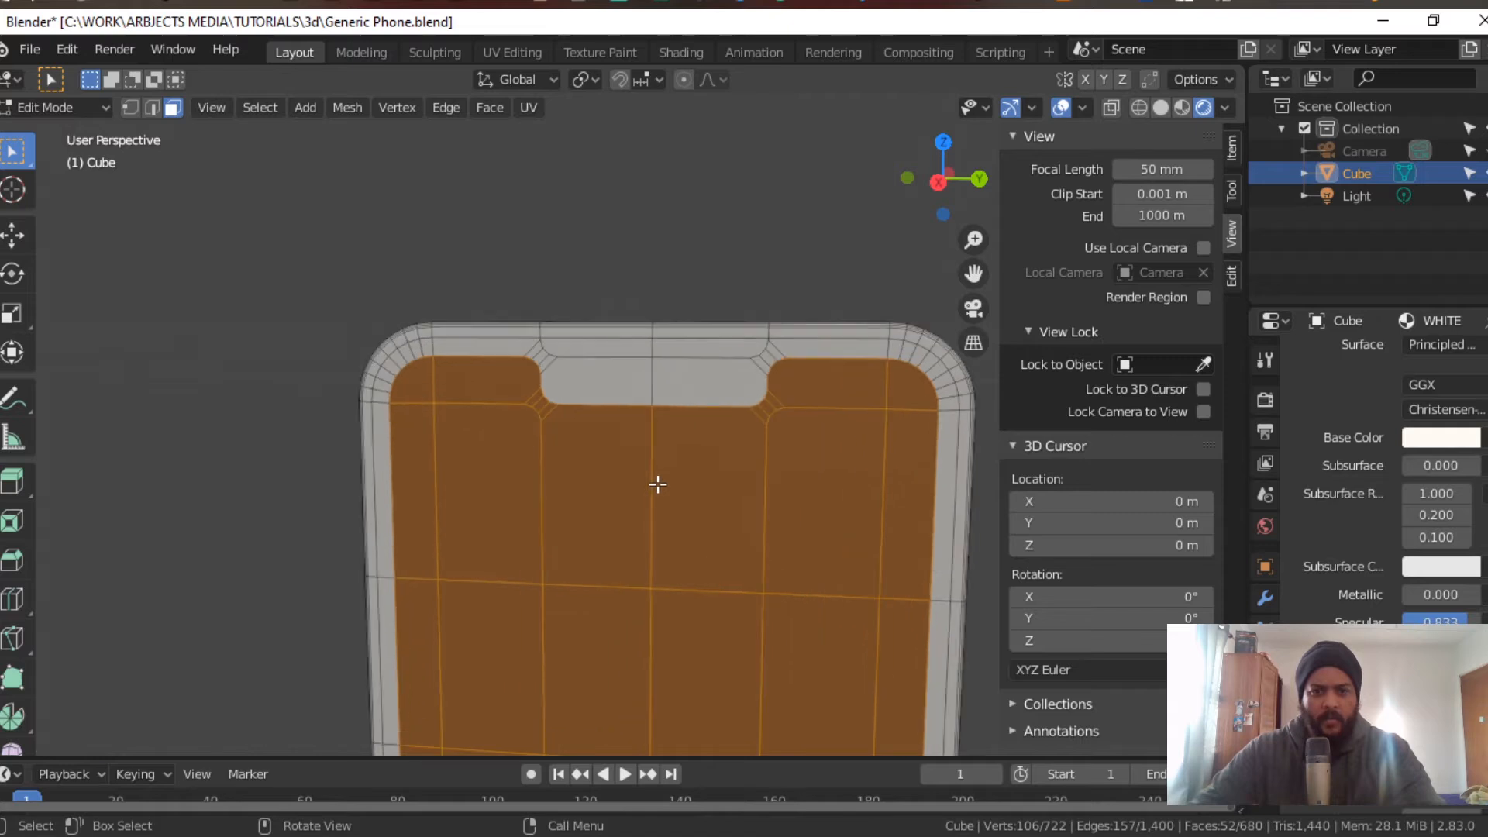
pyautogui.click(571, 361)
pyautogui.keyDown('shift'); pyautogui.click(708, 381); pyautogui.keyUp('shift')
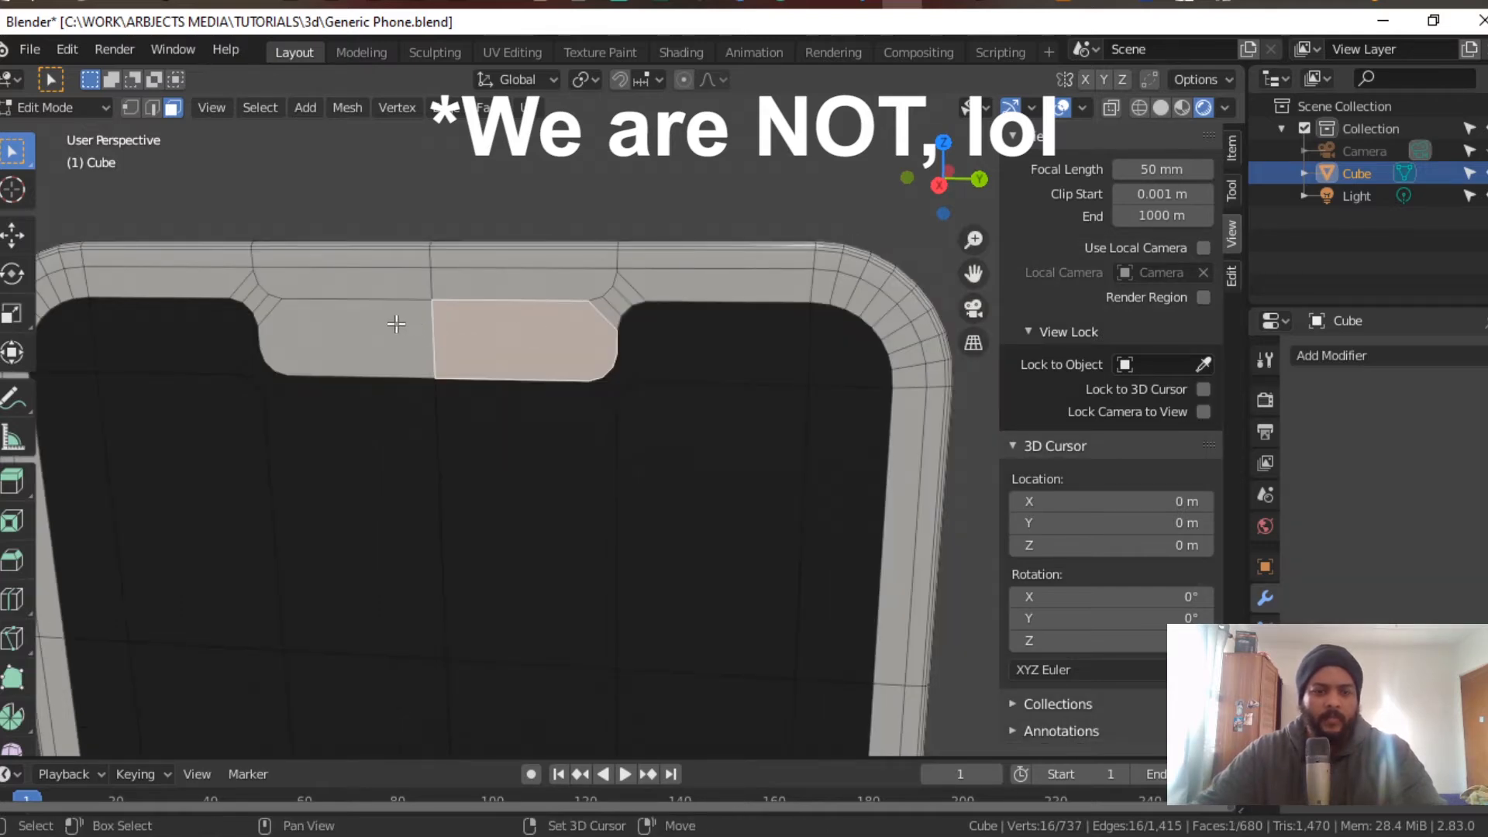
pyautogui.keyDown('shift'); pyautogui.click(392, 326); pyautogui.keyUp('shift')
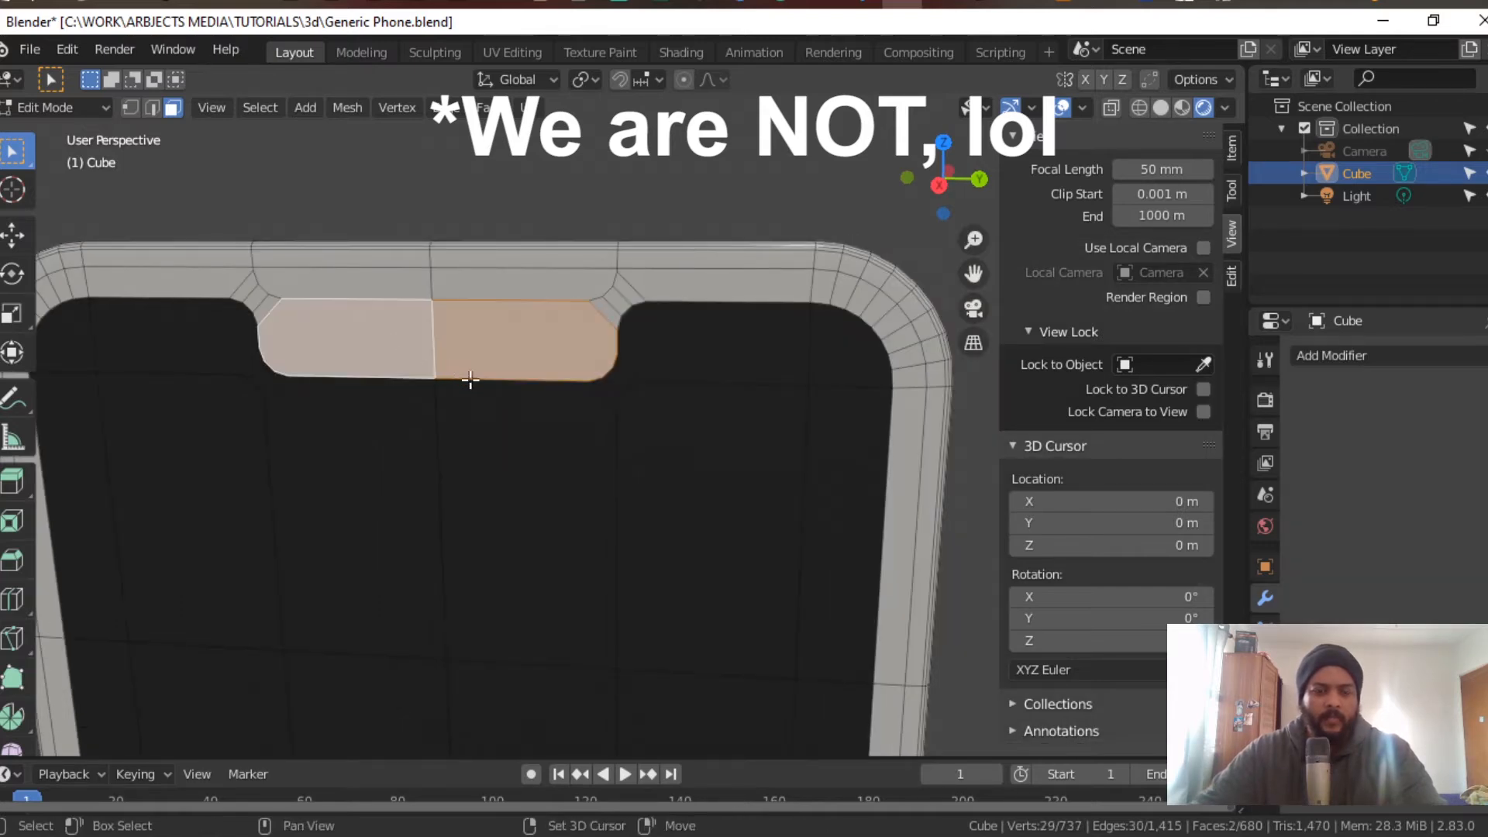
pyautogui.keyDown('shift'); pyautogui.moveTo(468, 379); pyautogui.dragTo(604, 331, button='middle'); pyautogui.keyUp('shift')
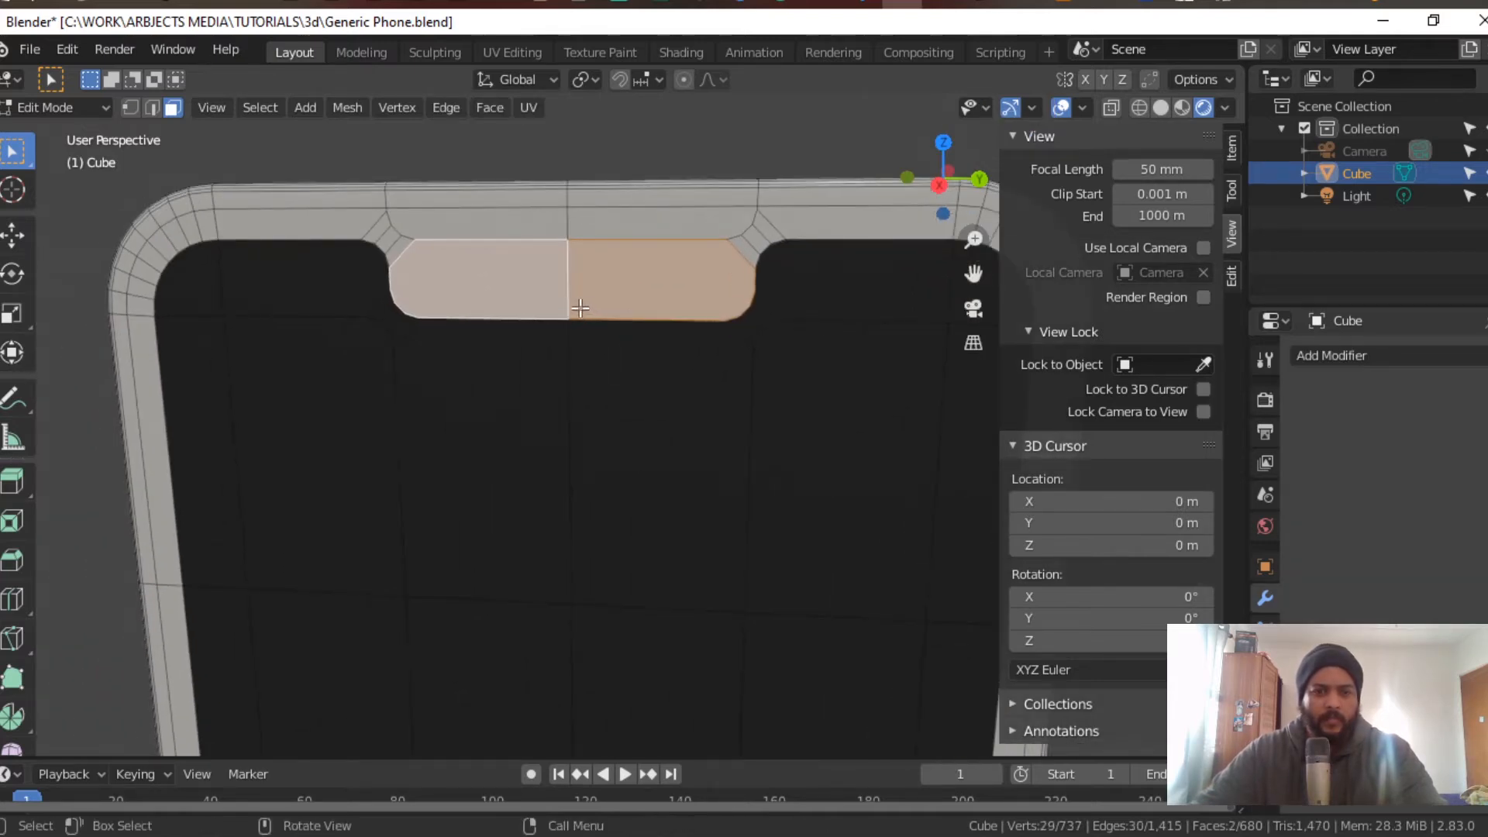
pyautogui.press('i')
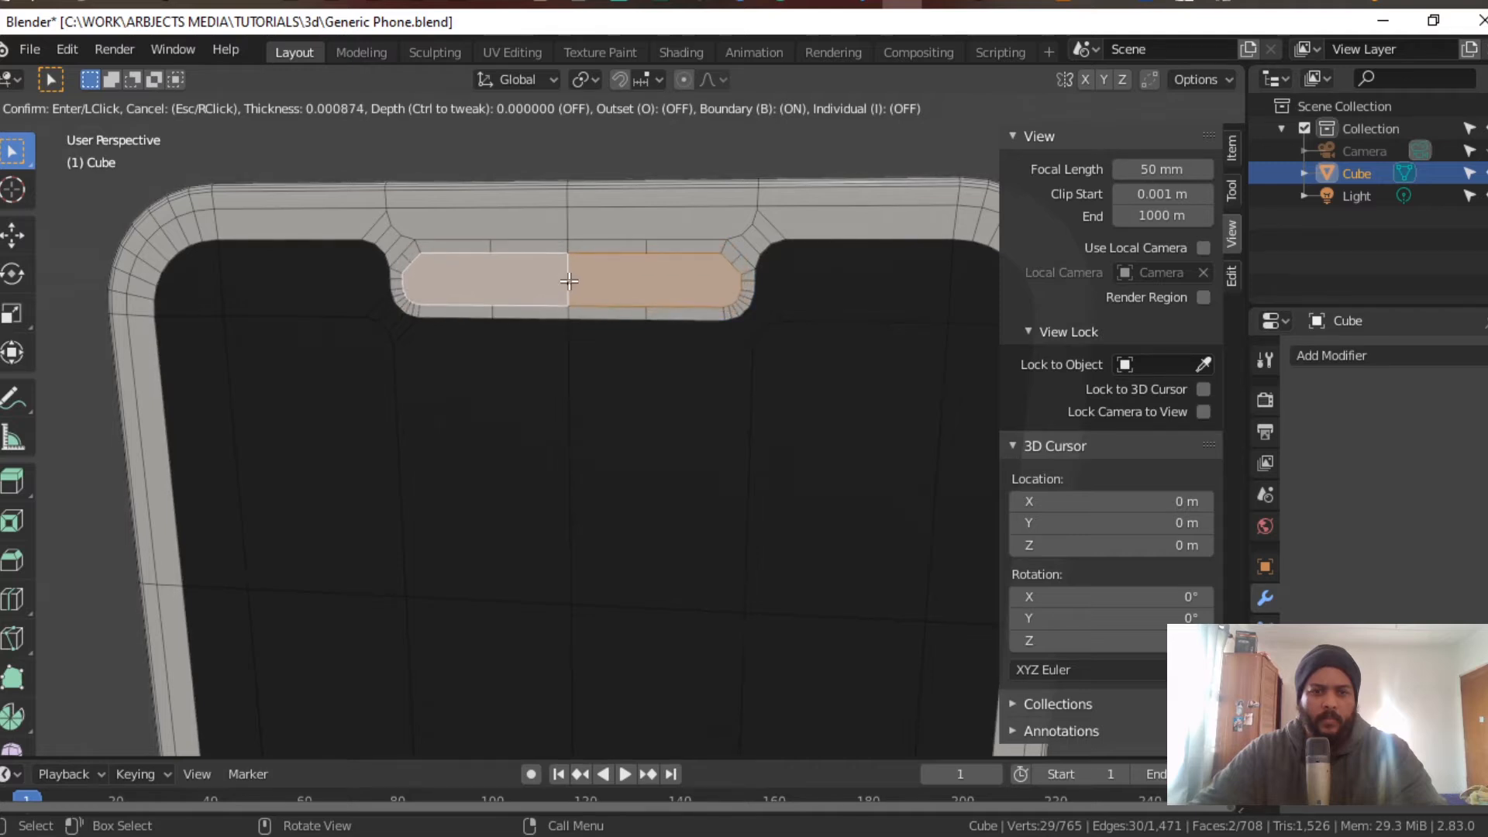
pyautogui.click(567, 279)
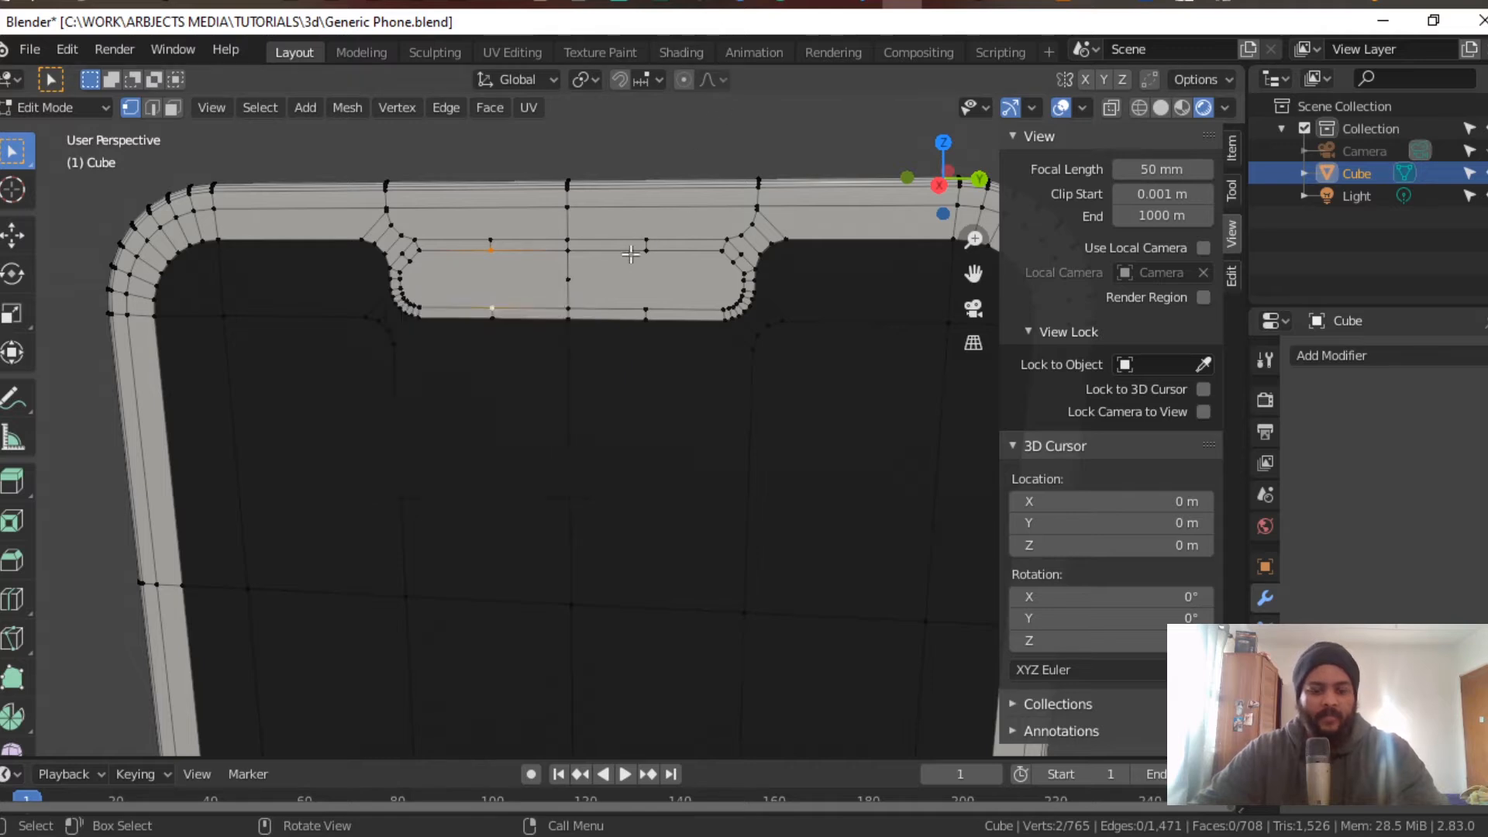
# Step: Join the facing inset vertices on both sides of the notch's centre and add a centred horizontal loop cut across the notch
pyautogui.press('j')
pyautogui.click(646, 250)
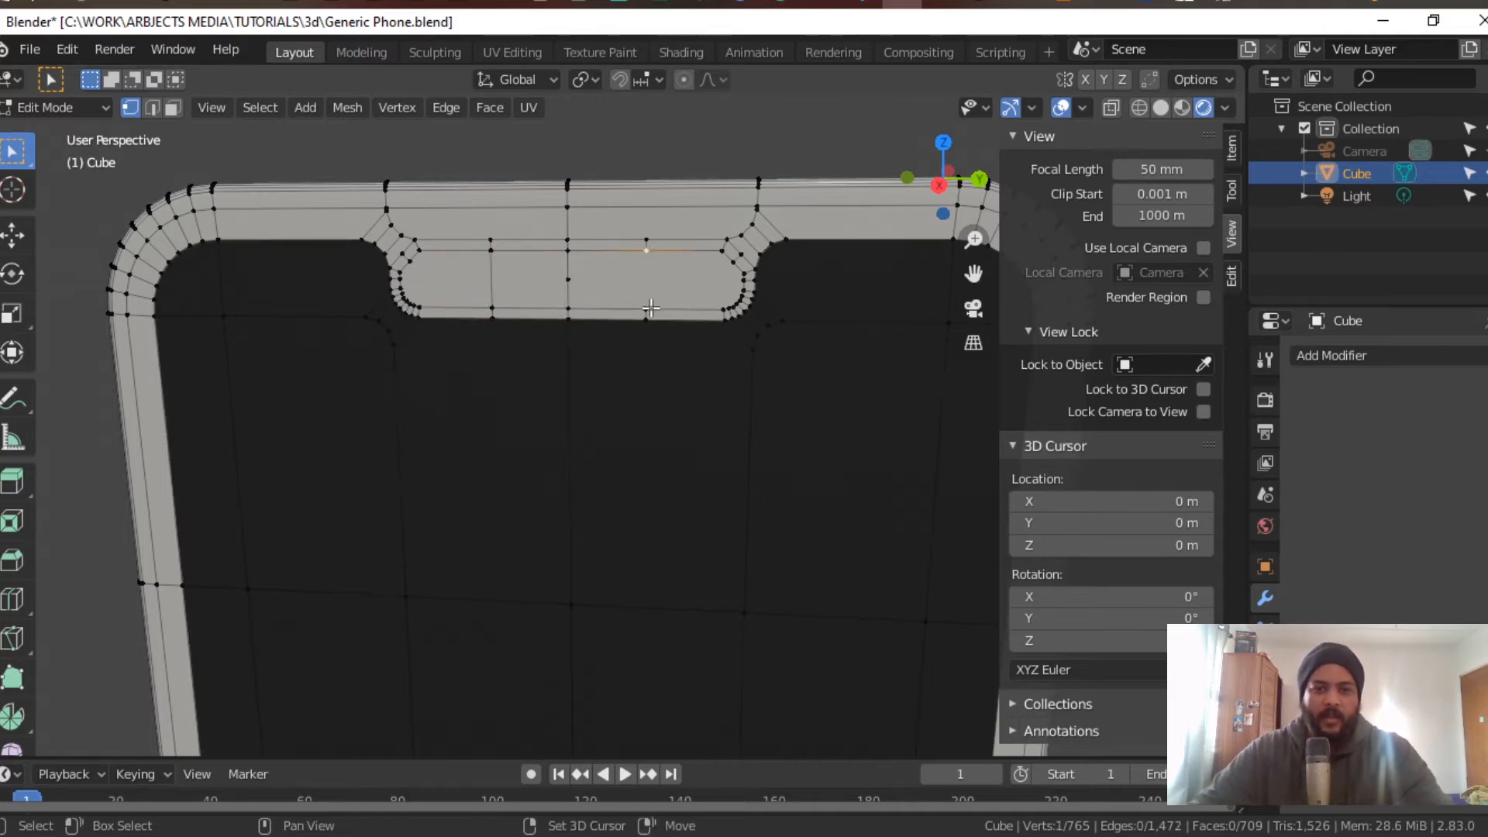
pyautogui.keyDown('shift'); pyautogui.click(646, 309); pyautogui.keyUp('shift')
pyautogui.hotkey('ctrl', 'r')
pyautogui.click(565, 336)
pyautogui.rightClick(565, 336)
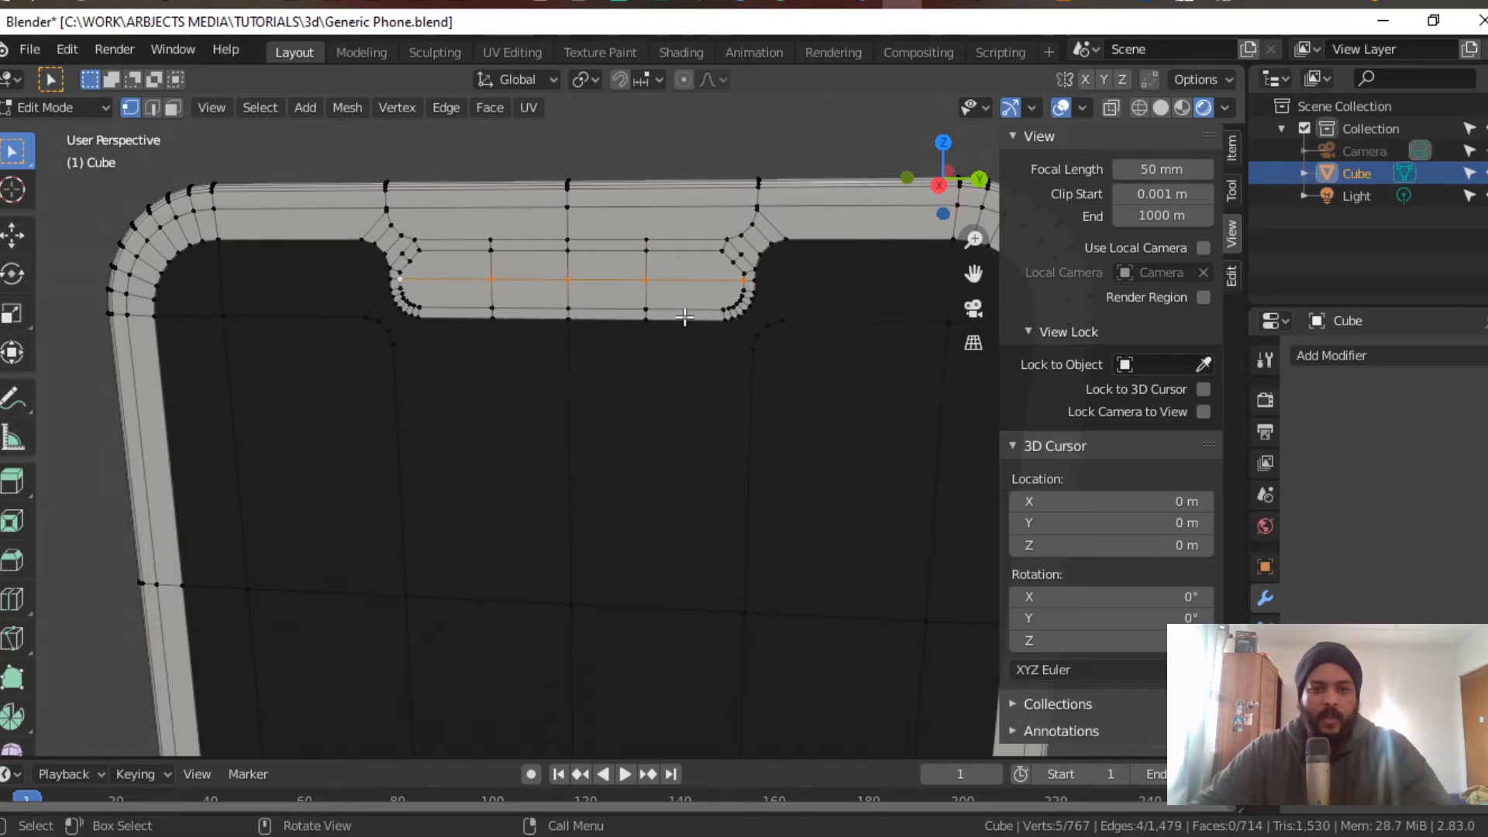
# Step: Bevel the two central edges of the notch's middle line with a 0.00082 m offset and 3 segments
pyautogui.press('2')
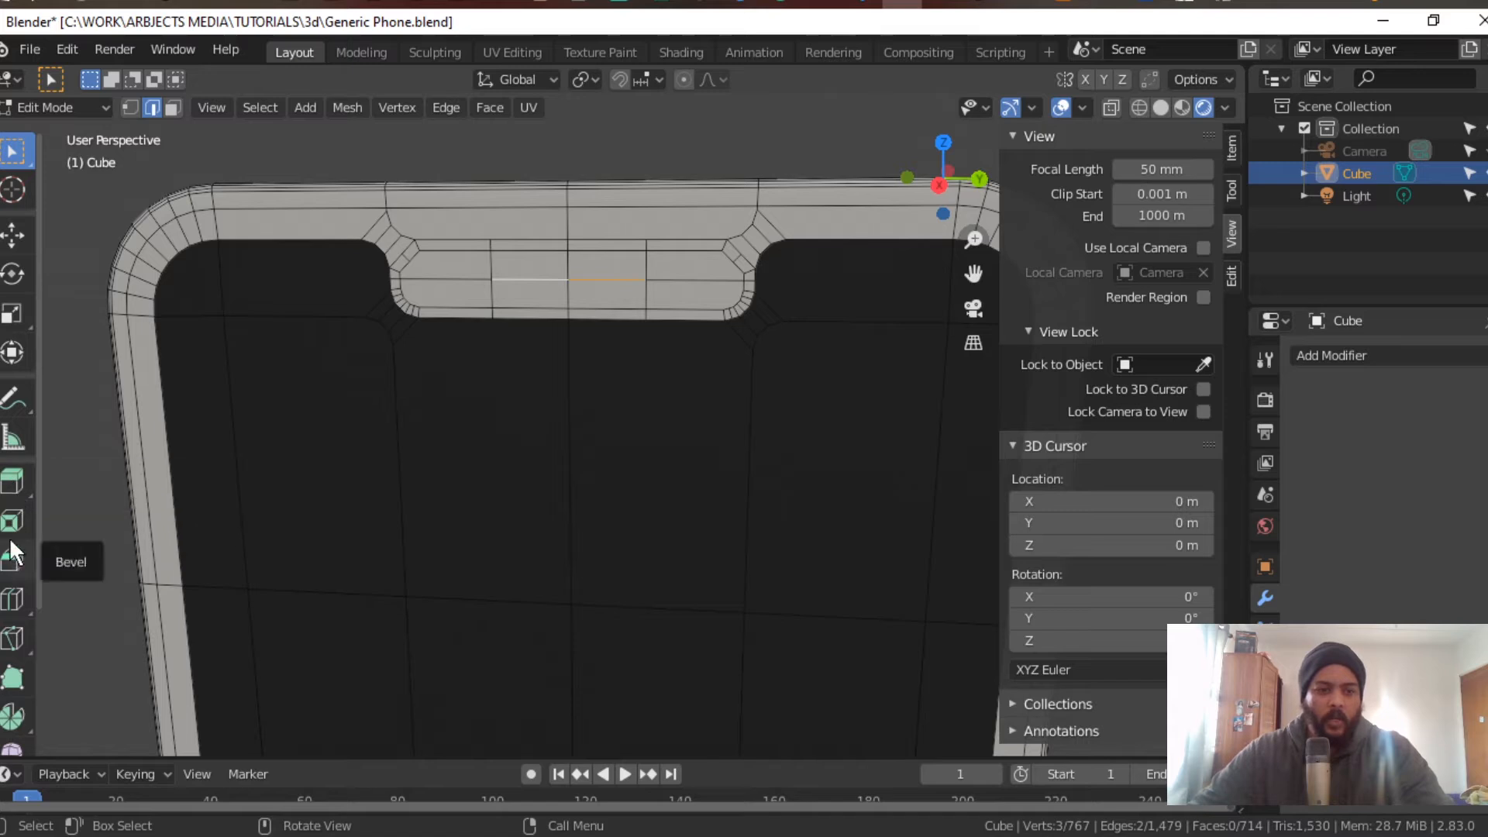
pyautogui.click(12, 558)
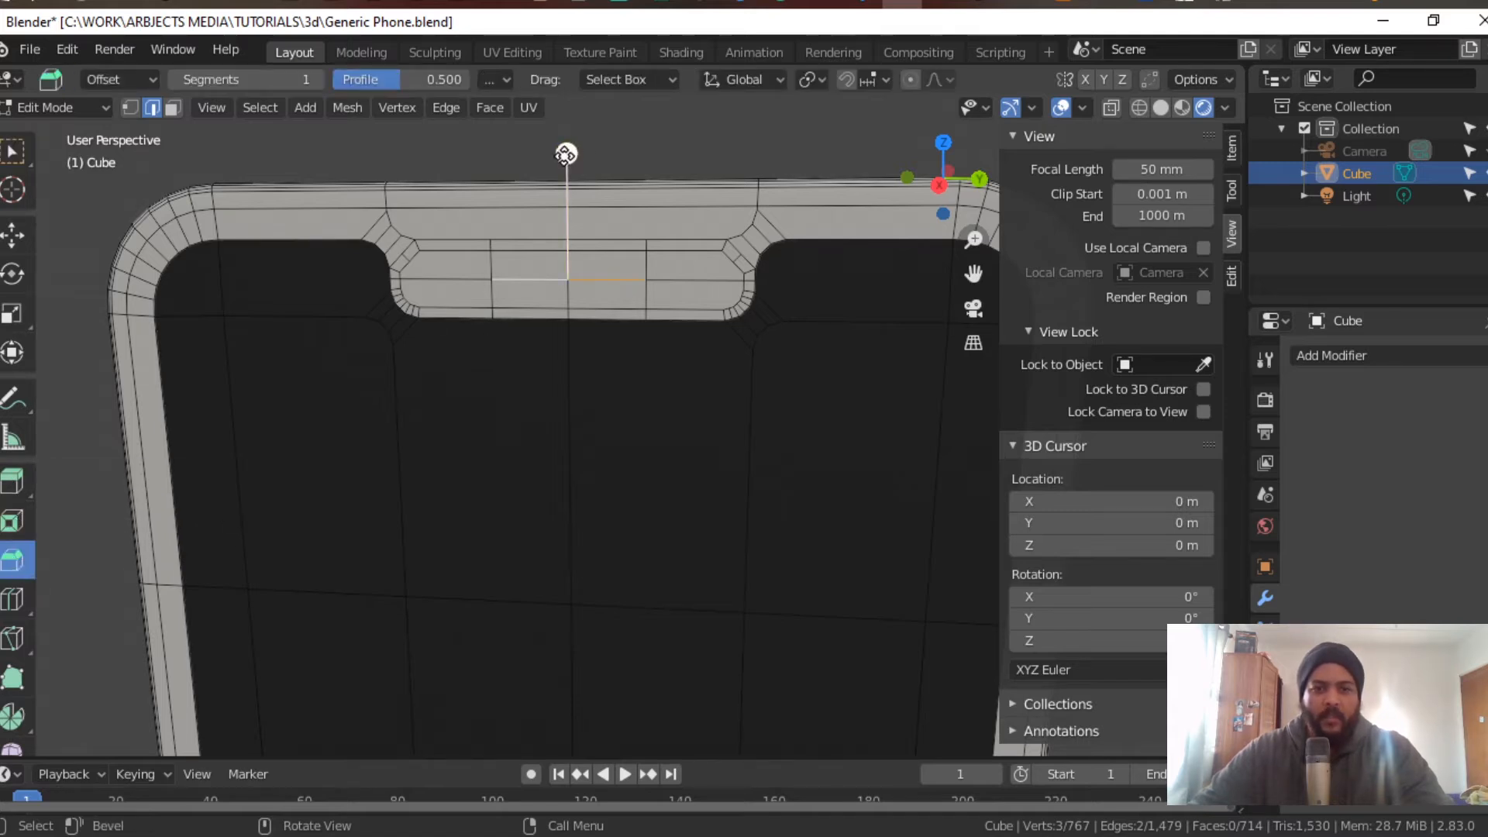
pyautogui.moveTo(566, 154); pyautogui.dragTo(564, 141)
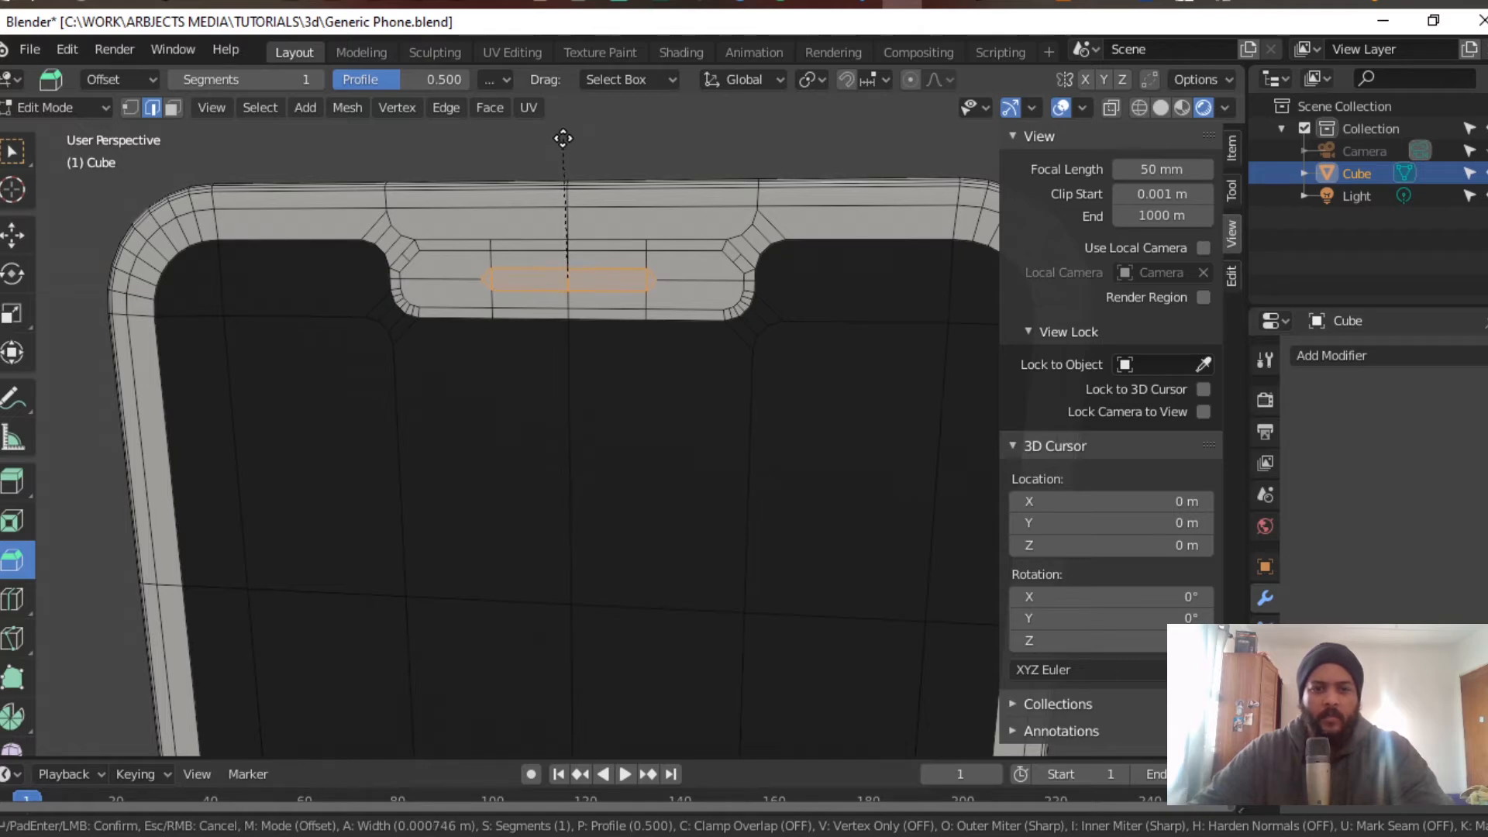
pyautogui.moveTo(563, 137); pyautogui.dragTo(565, 137)
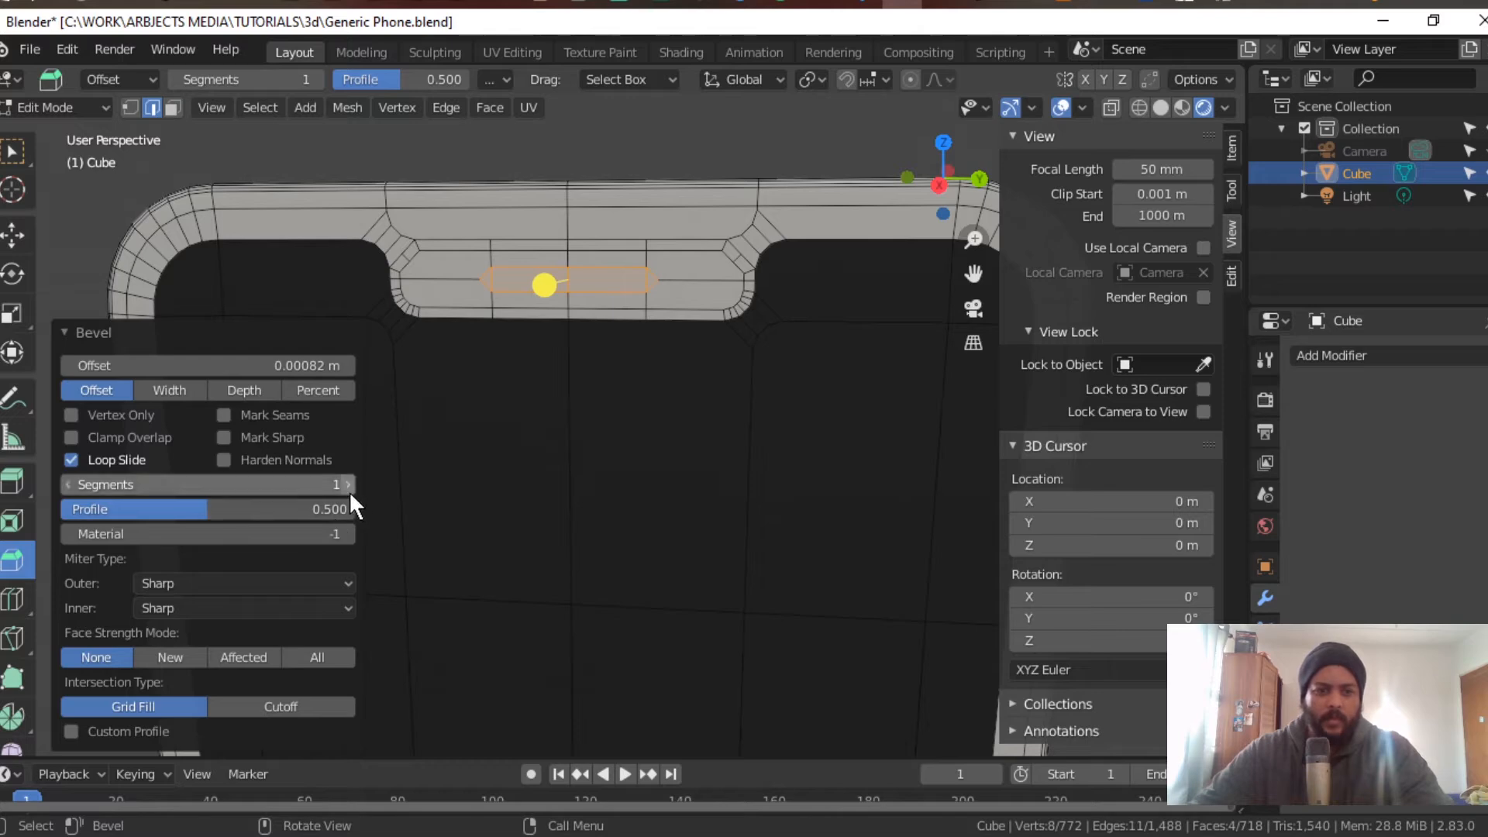
pyautogui.click(348, 486)
pyautogui.click(348, 485)
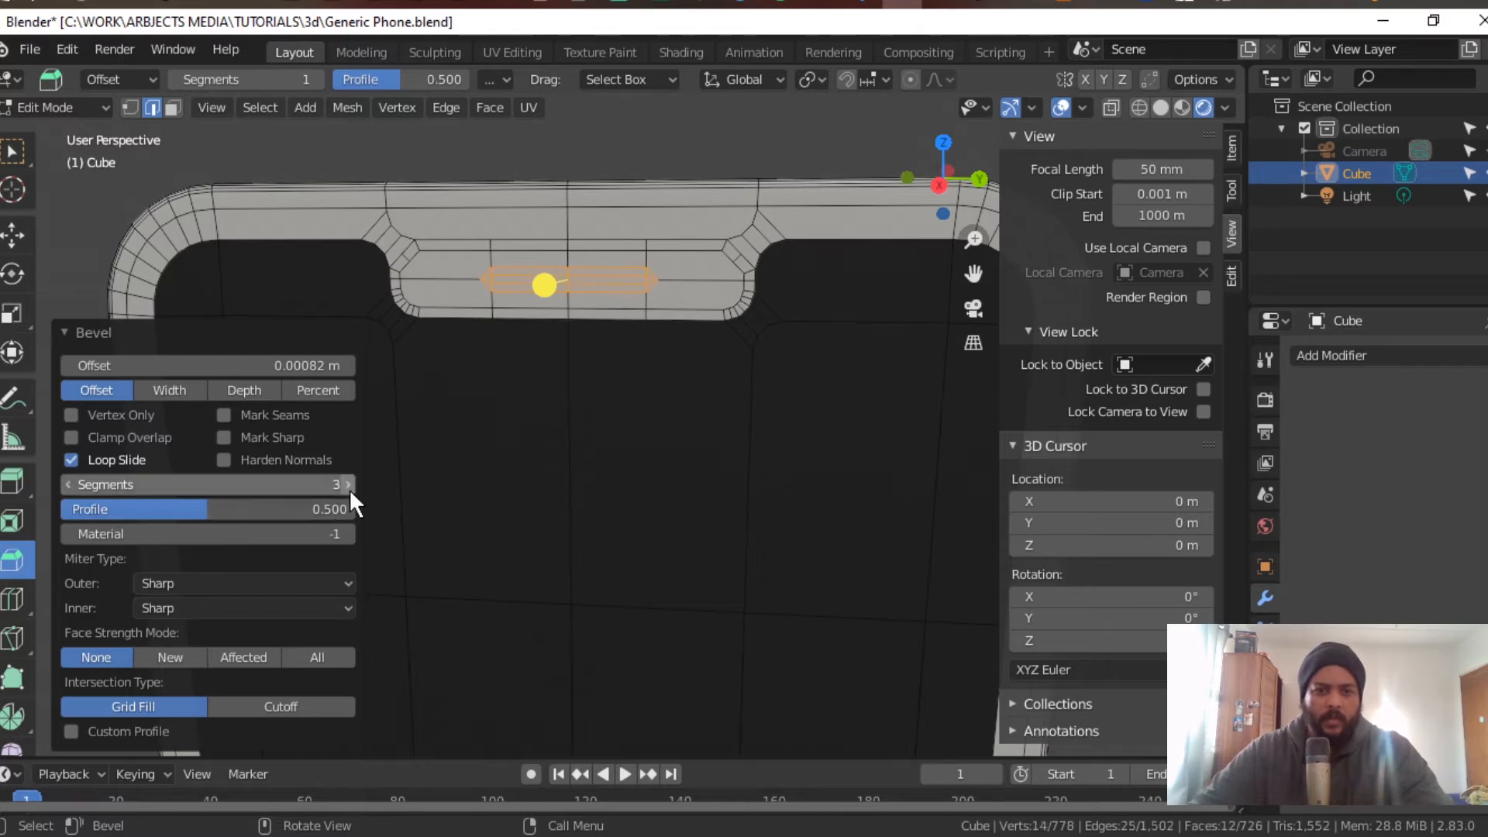
pyautogui.click(348, 485)
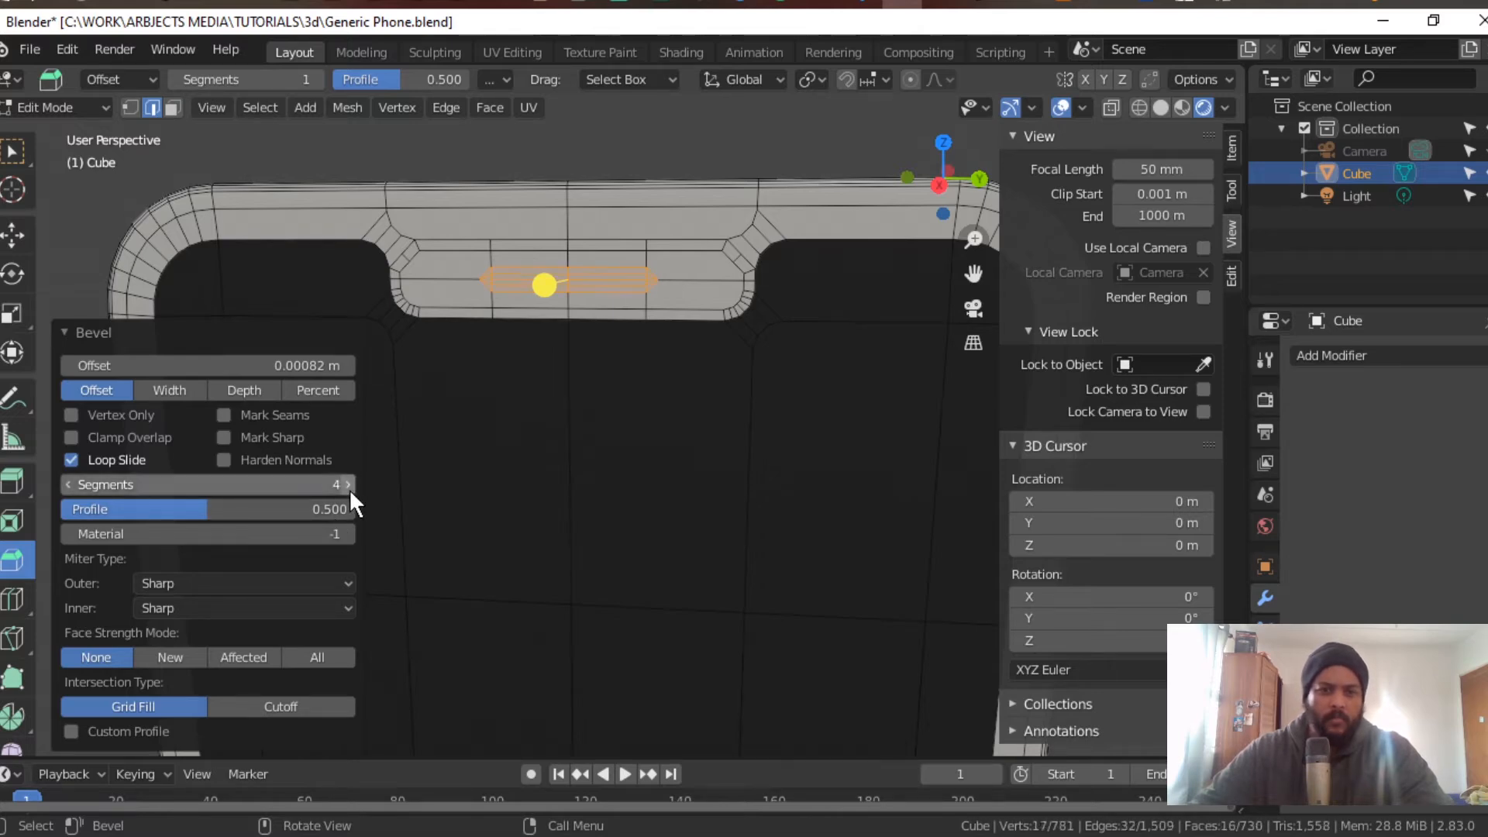
pyautogui.click(69, 485)
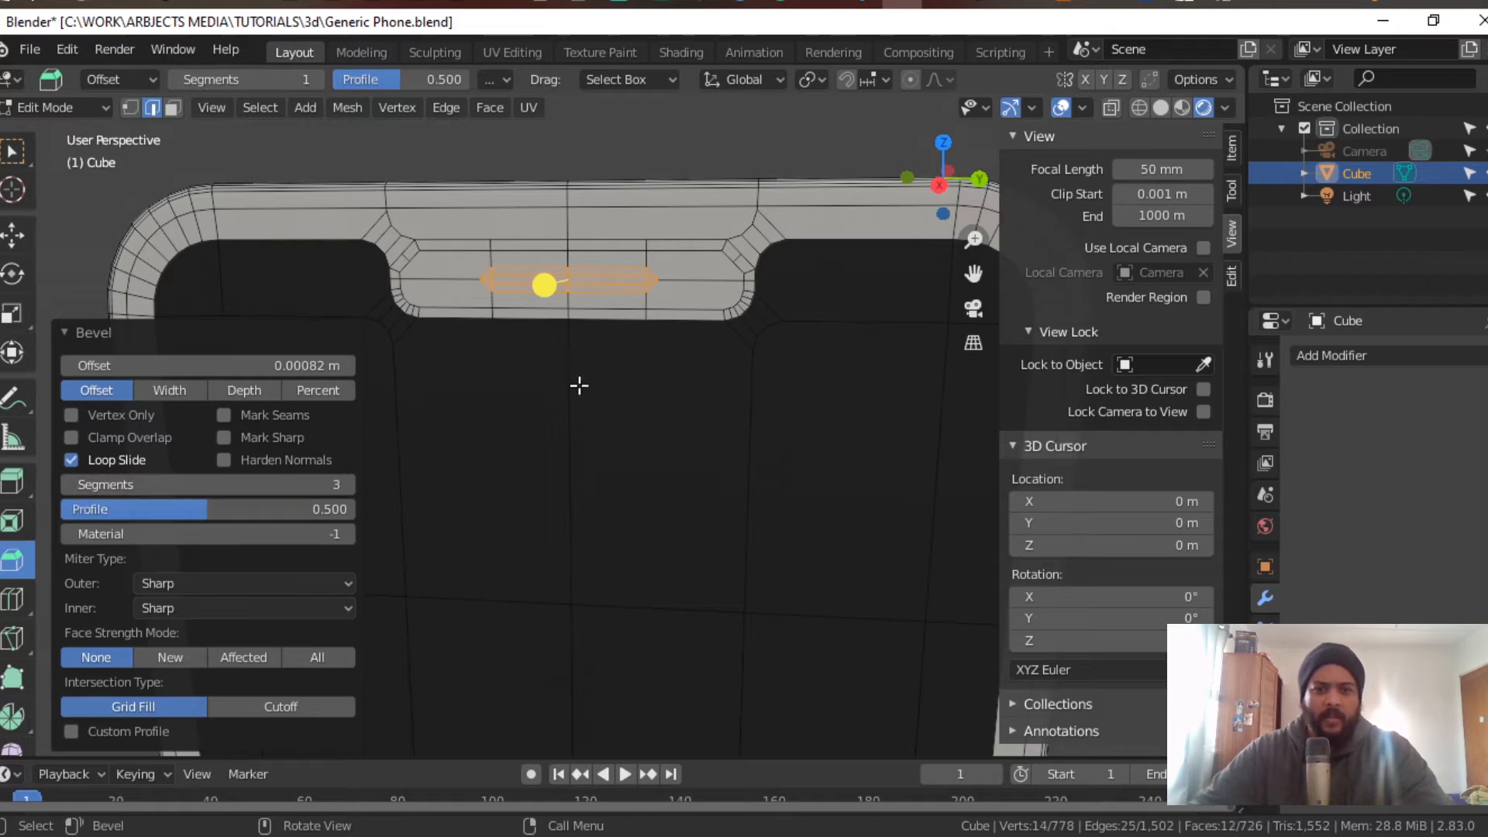
# Step: Add a centred loop cut to the narrow strips above and below the notch's right-hand section
pyautogui.click(711, 281)
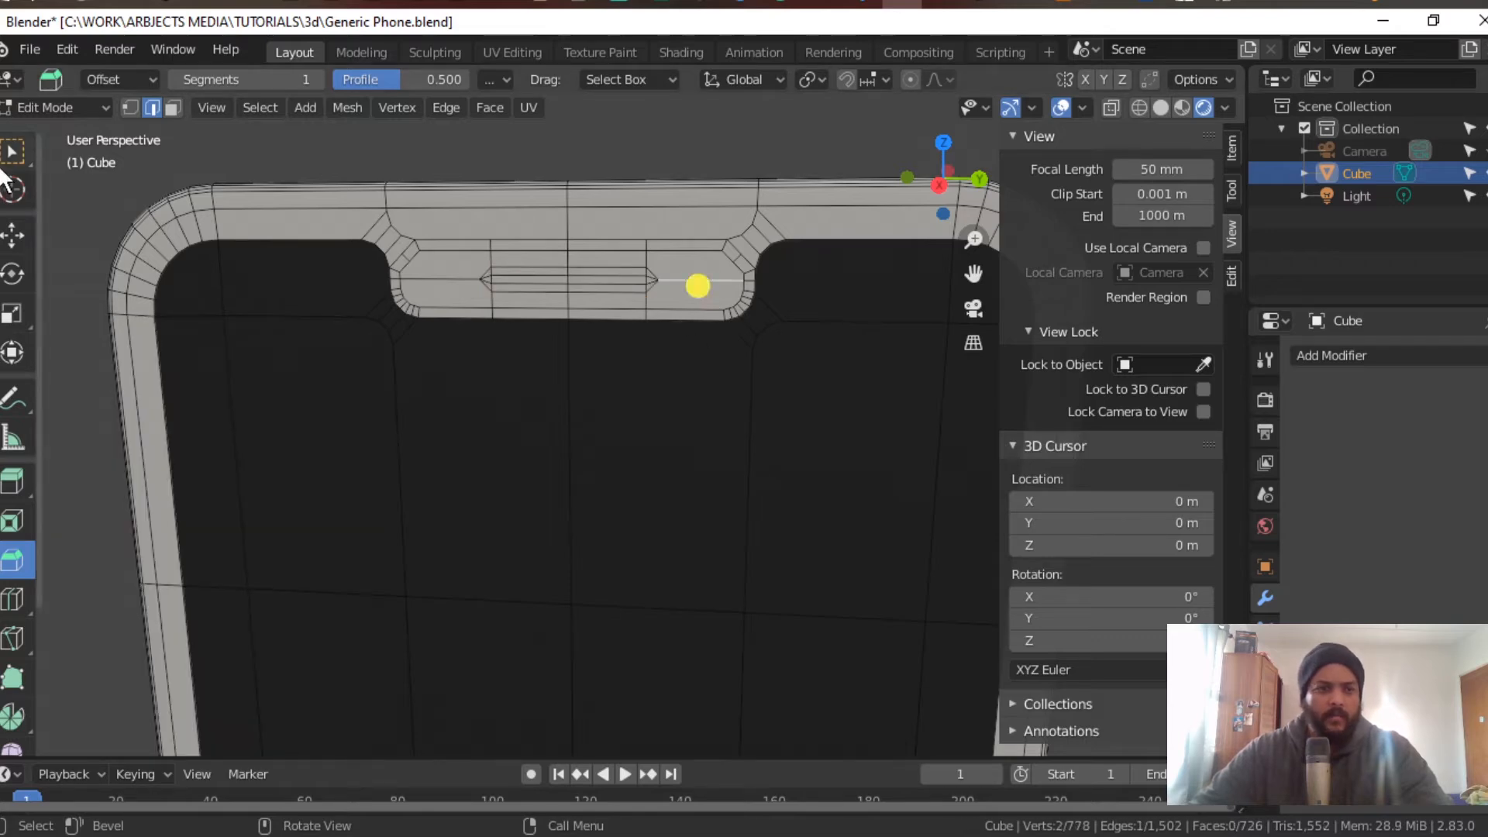
pyautogui.click(11, 155)
pyautogui.scroll(-5, 9, 170)
pyautogui.click(12, 415)
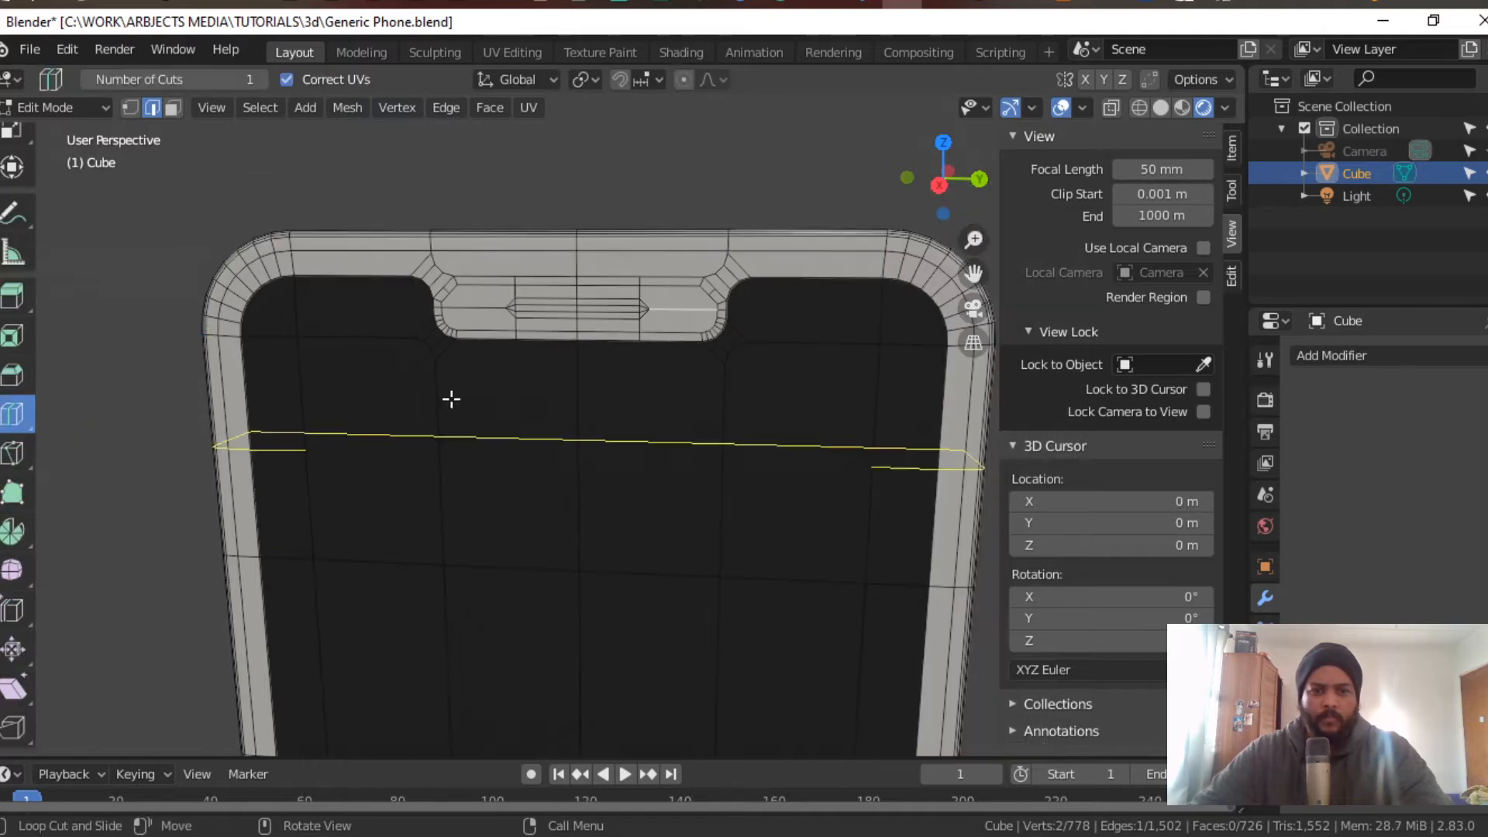
pyautogui.click(681, 294)
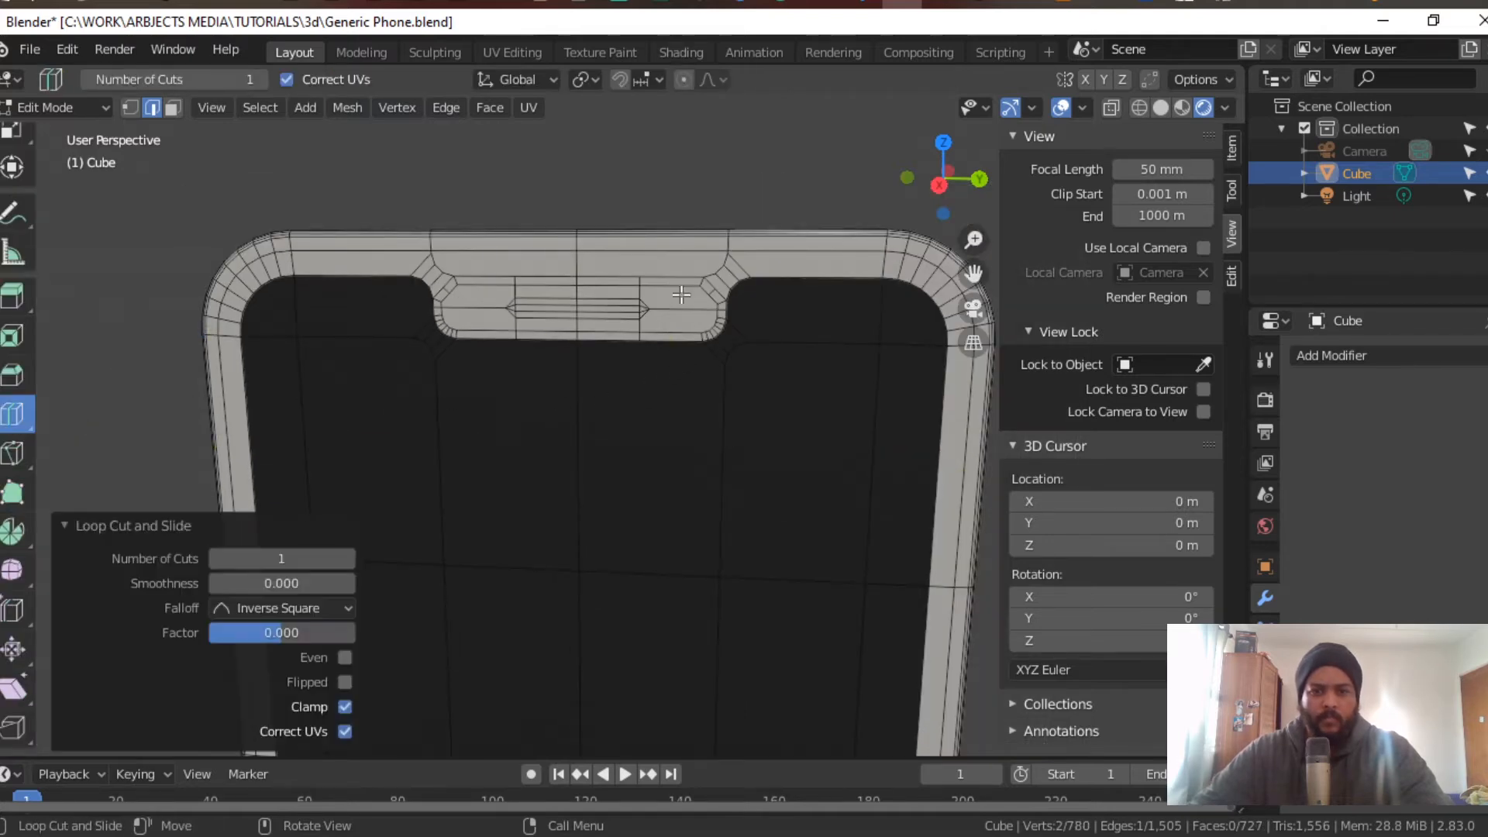
pyautogui.scroll(3, 775, 493)
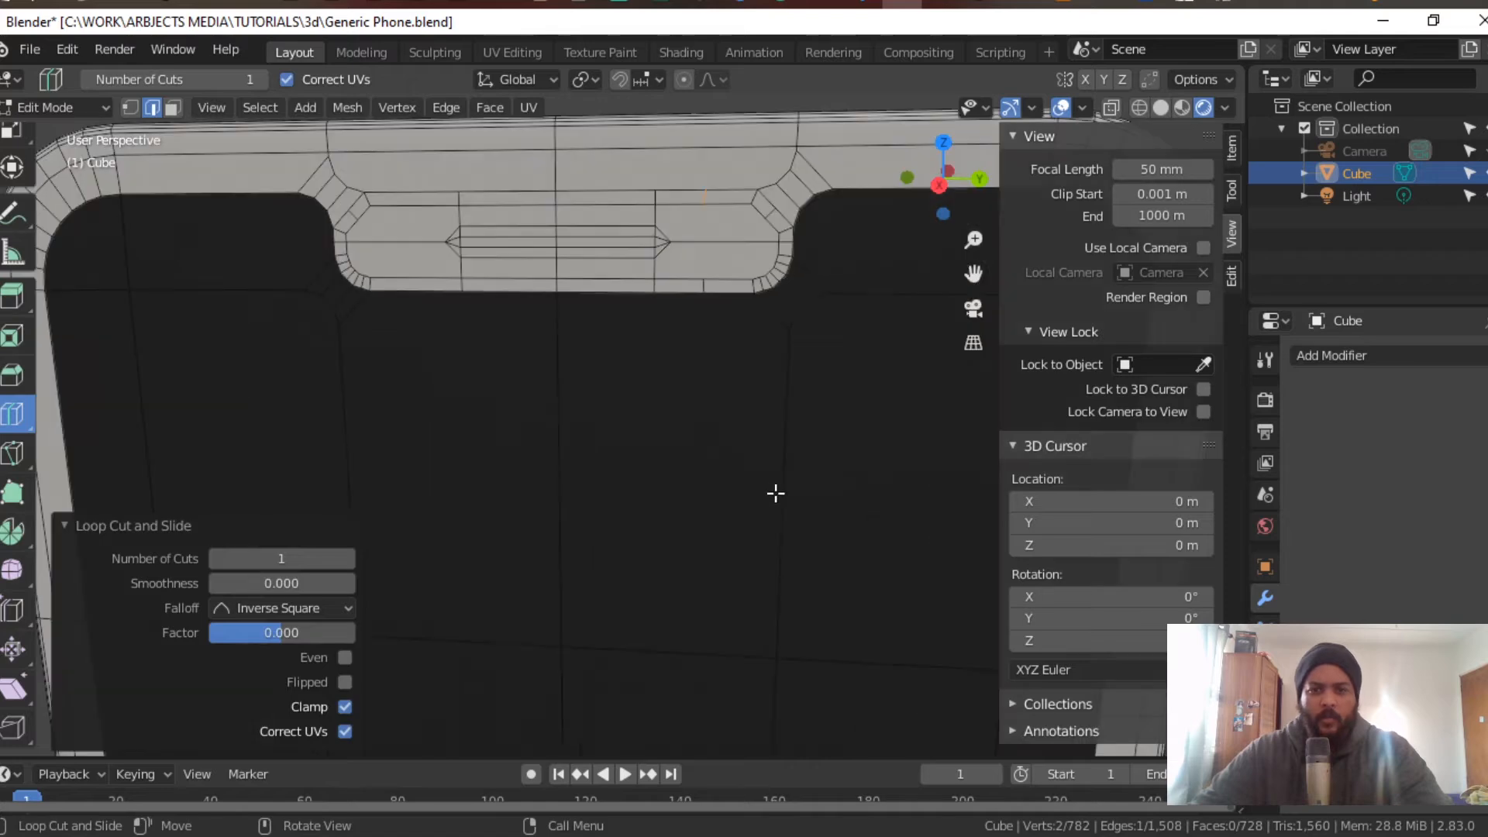
pyautogui.scroll(4, 714, 551)
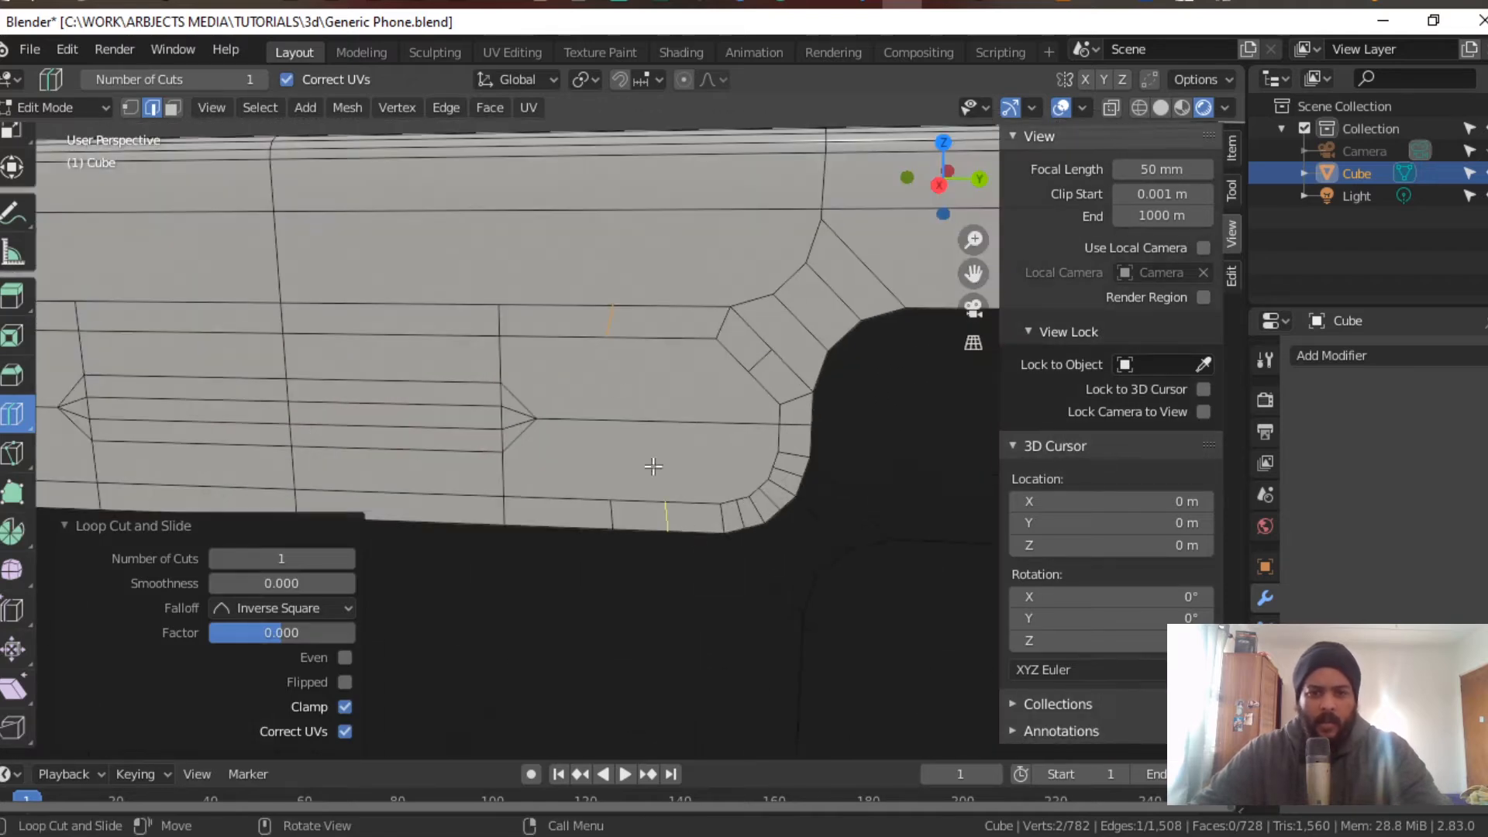
# Step: Join the inner vertices of the two new strip cuts with an edge crossing the notch's middle line
pyautogui.press('1')
pyautogui.moveTo(608, 347); pyautogui.dragTo(611, 378)
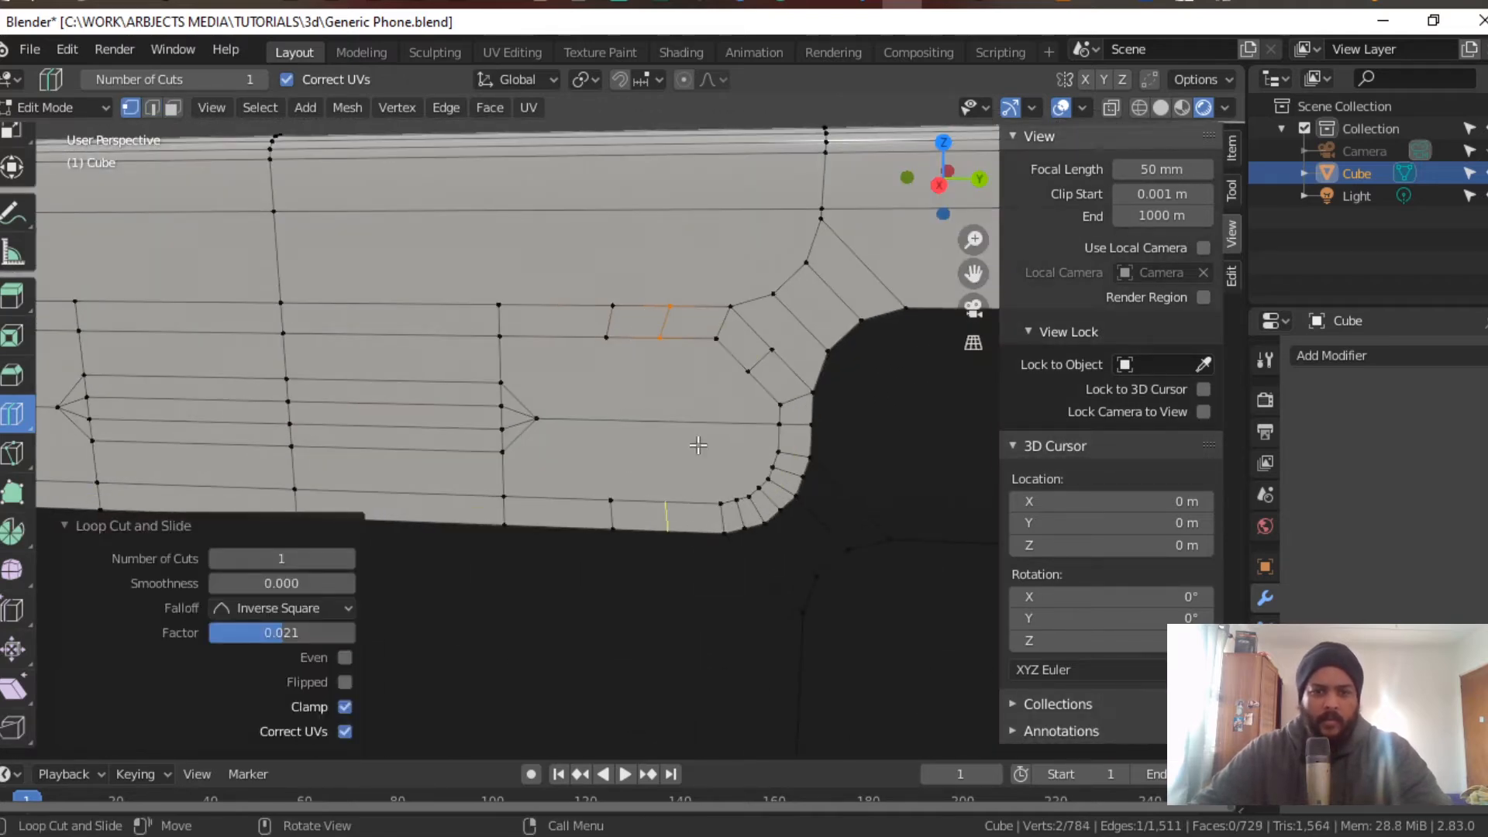
pyautogui.hotkey('ctrl', 'z')
pyautogui.scroll(3, 17, 267)
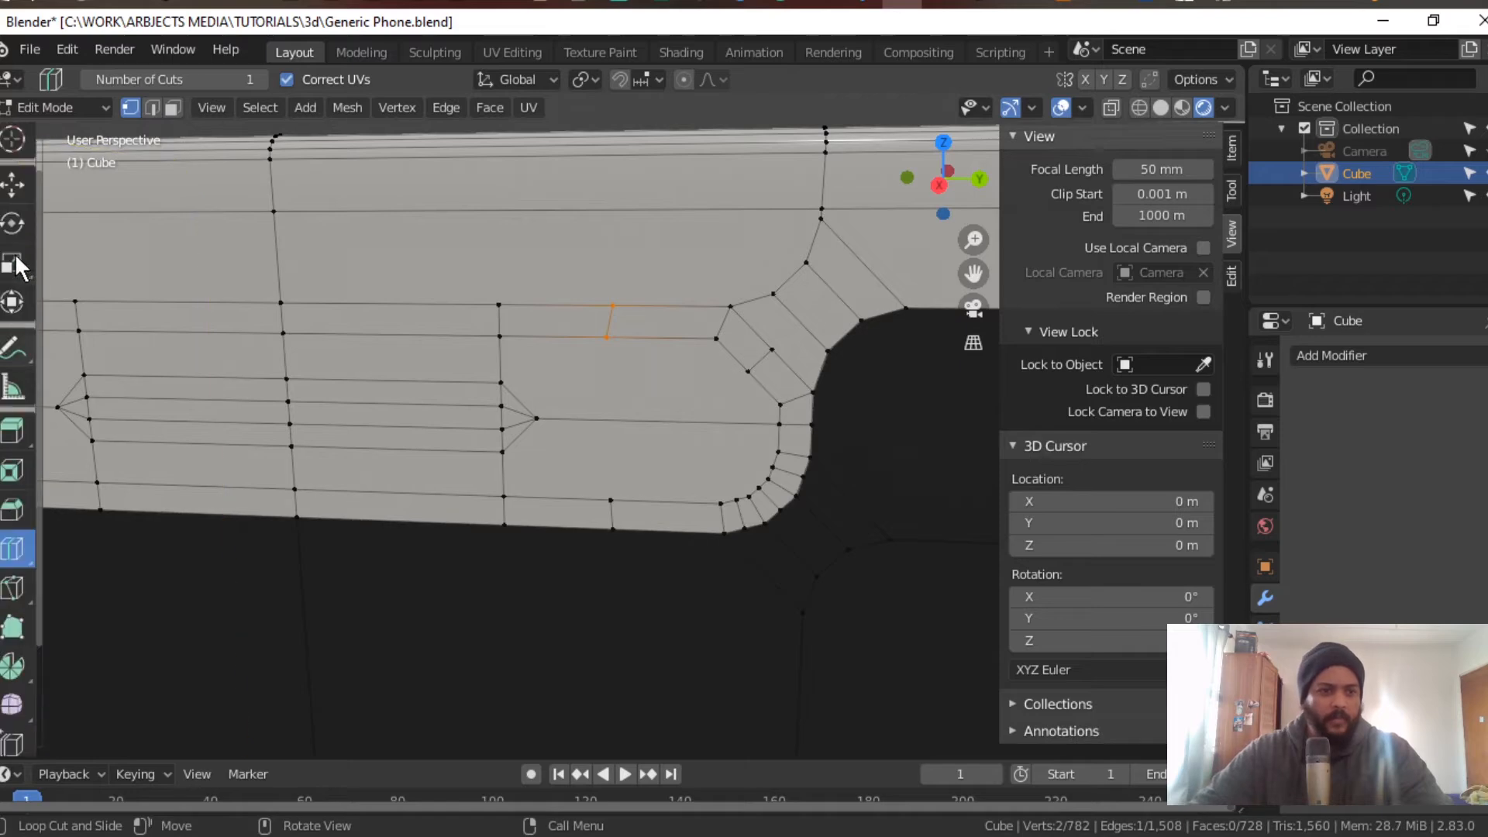
pyautogui.scroll(2, 18, 233)
pyautogui.click(13, 151)
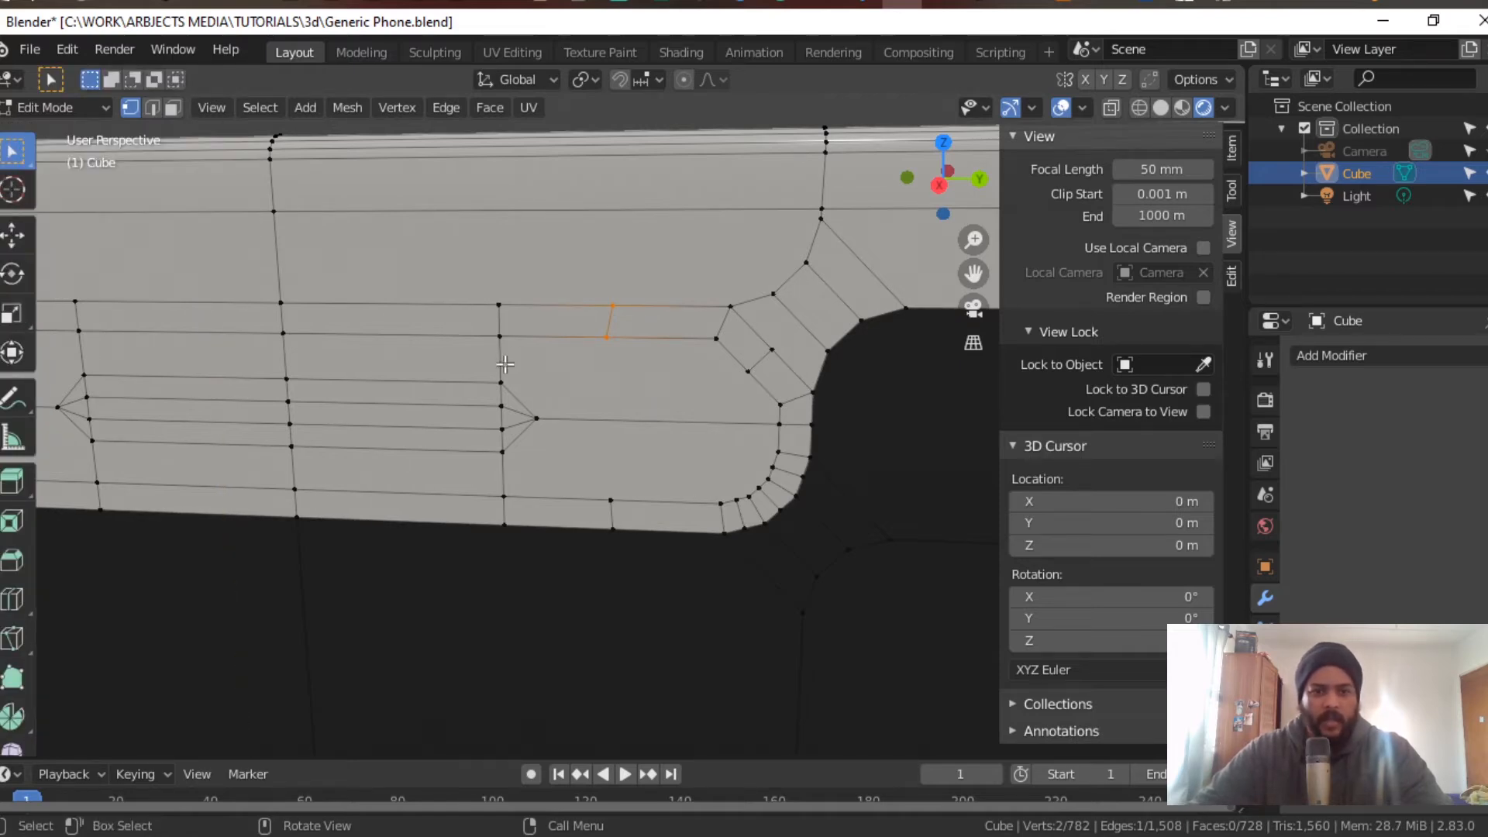
pyautogui.click(611, 339)
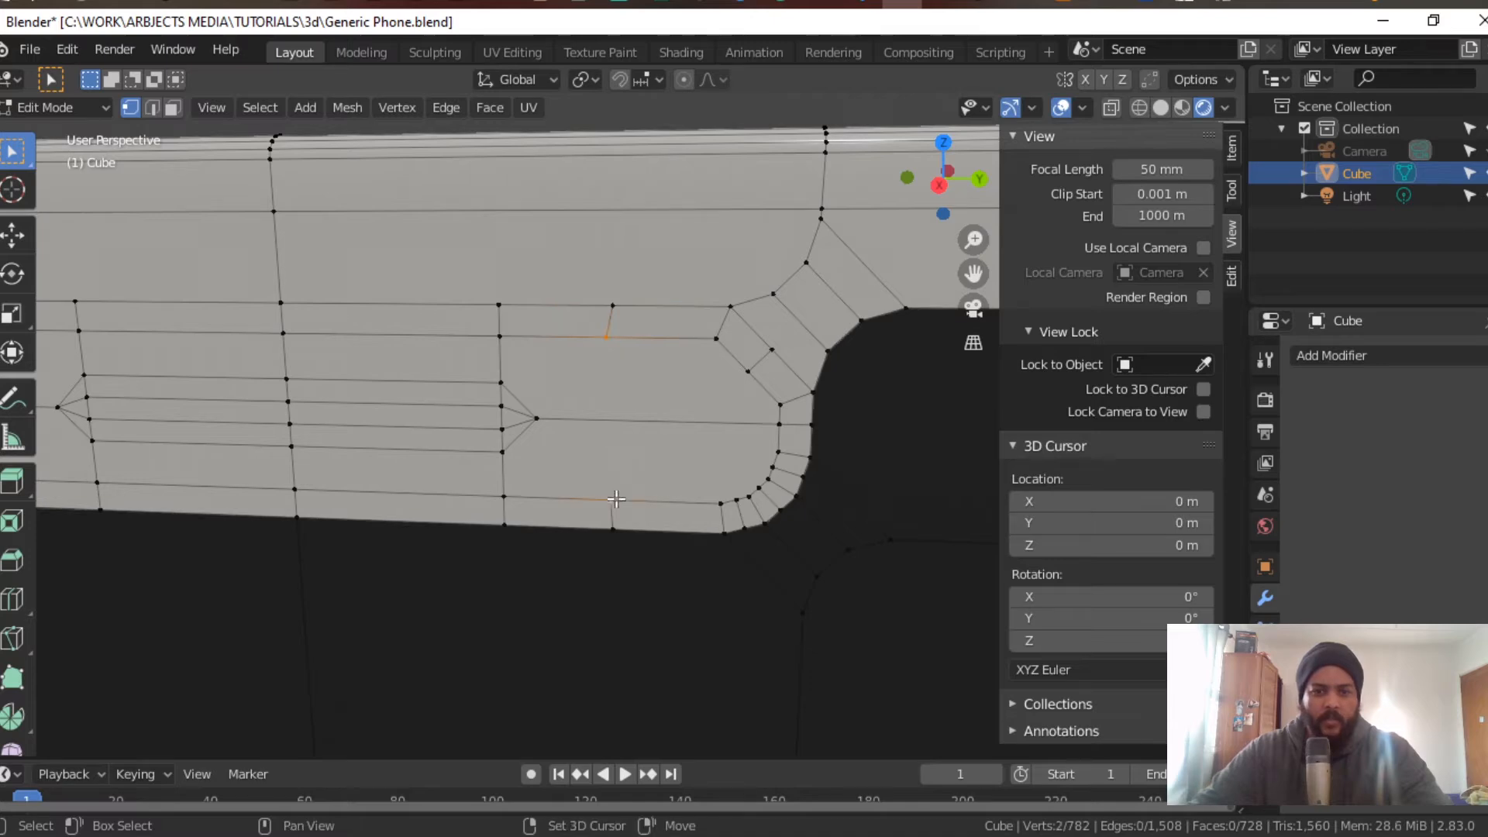
pyautogui.press('j')
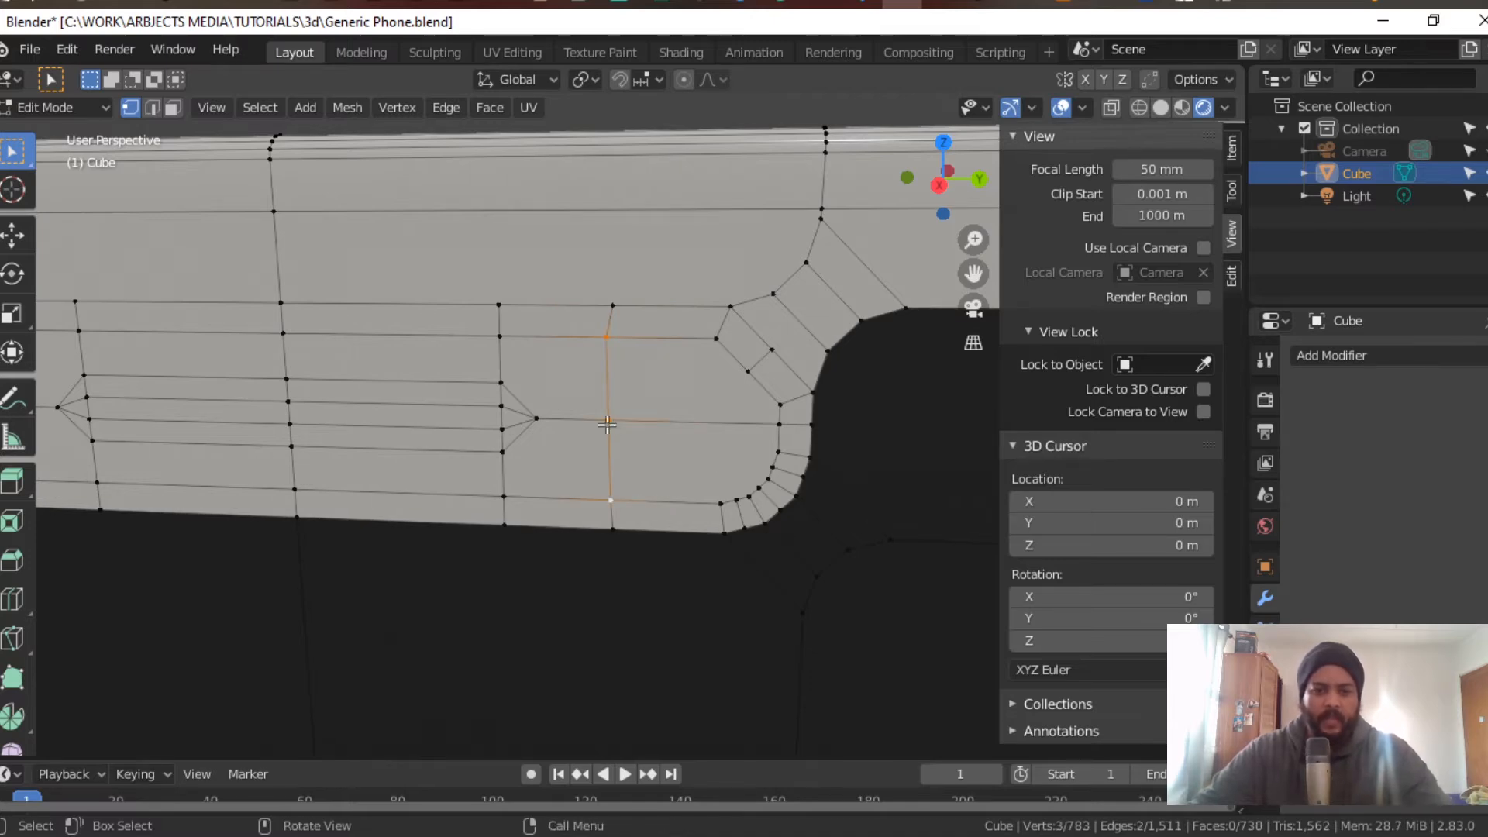
# Step: Move the vertex where the new edge crosses the middle line 0.00106 m along global Y
pyautogui.press('g')
pyautogui.press('x')
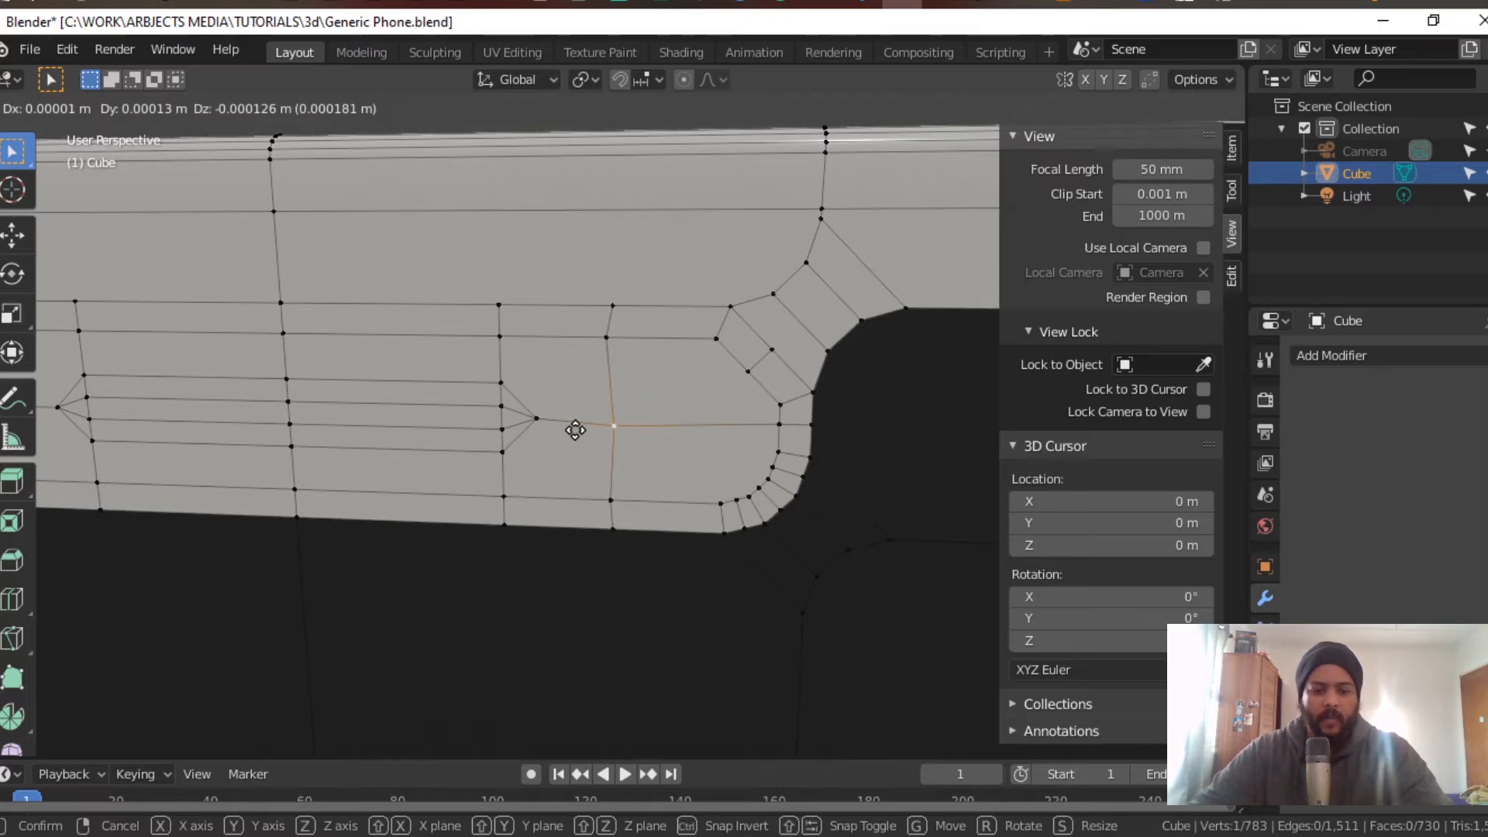
pyautogui.press('y')
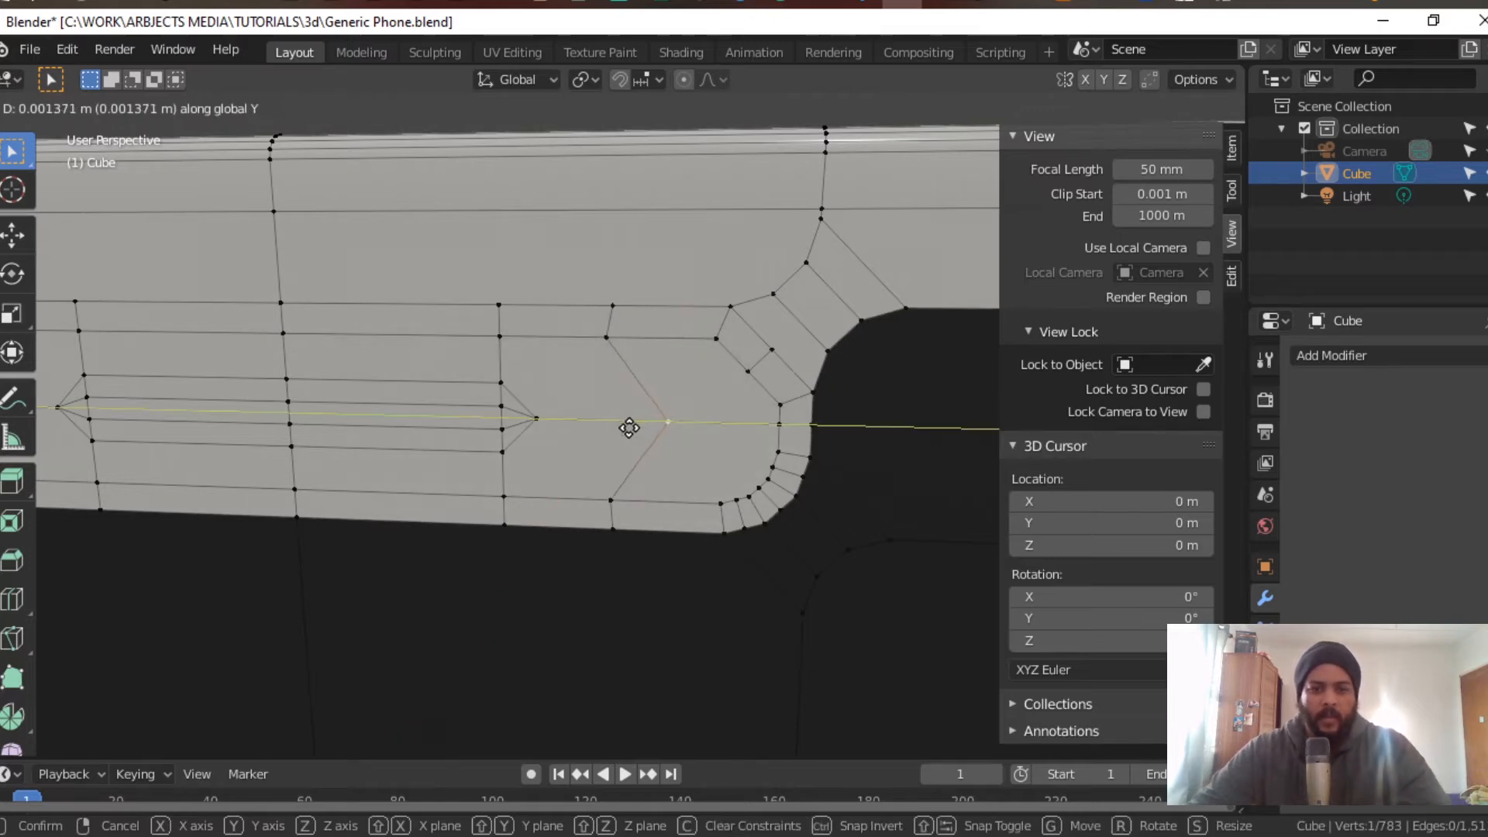
pyautogui.click(614, 425)
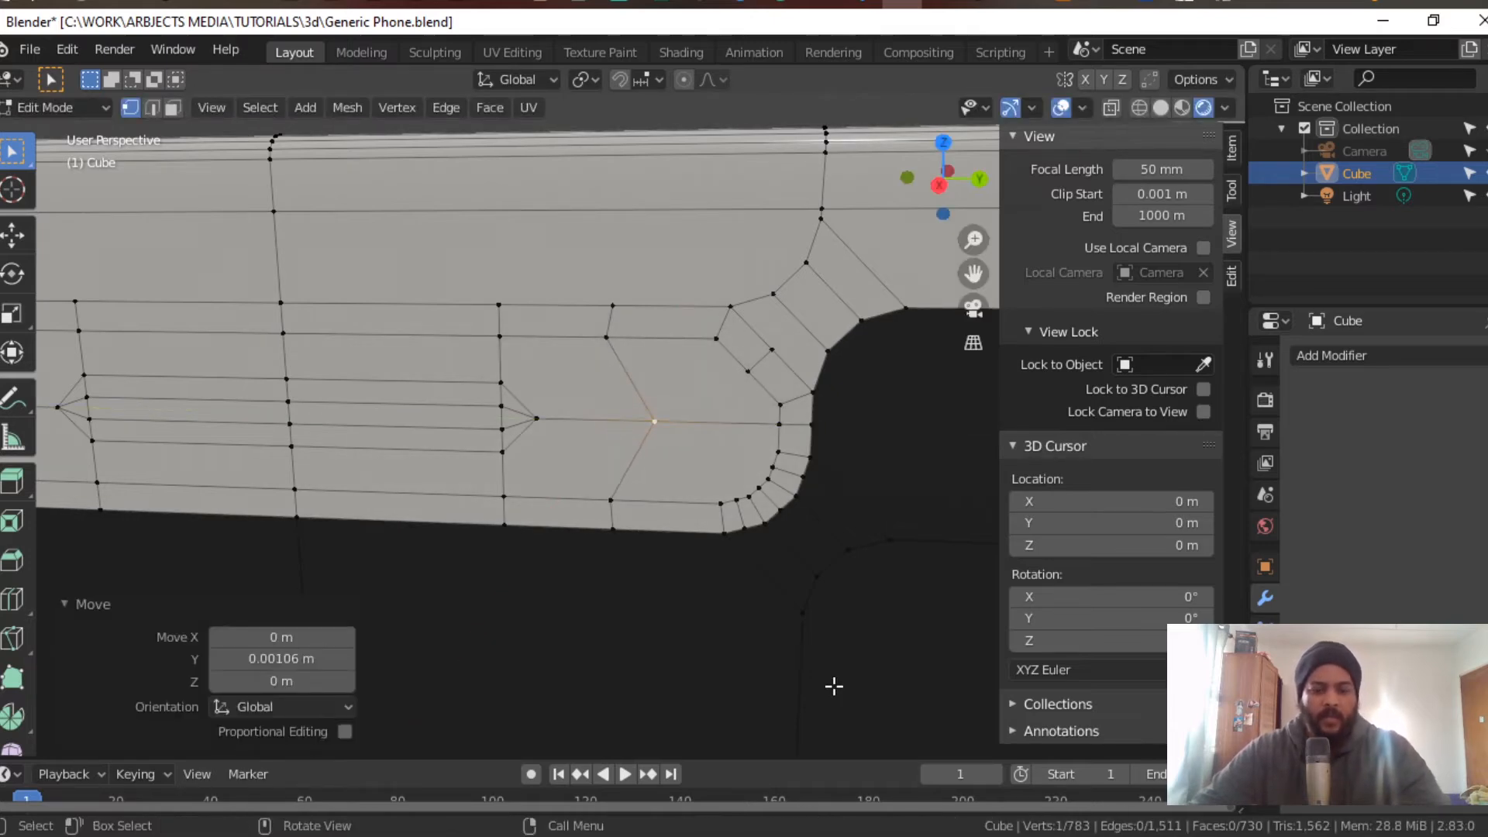
# Step: Vertex-bevel the moved vertex with a 0.00108 m offset and 3 segments, and select all faces of the resulting star shape
pyautogui.hotkey('ctrl', 'shift', 'b')
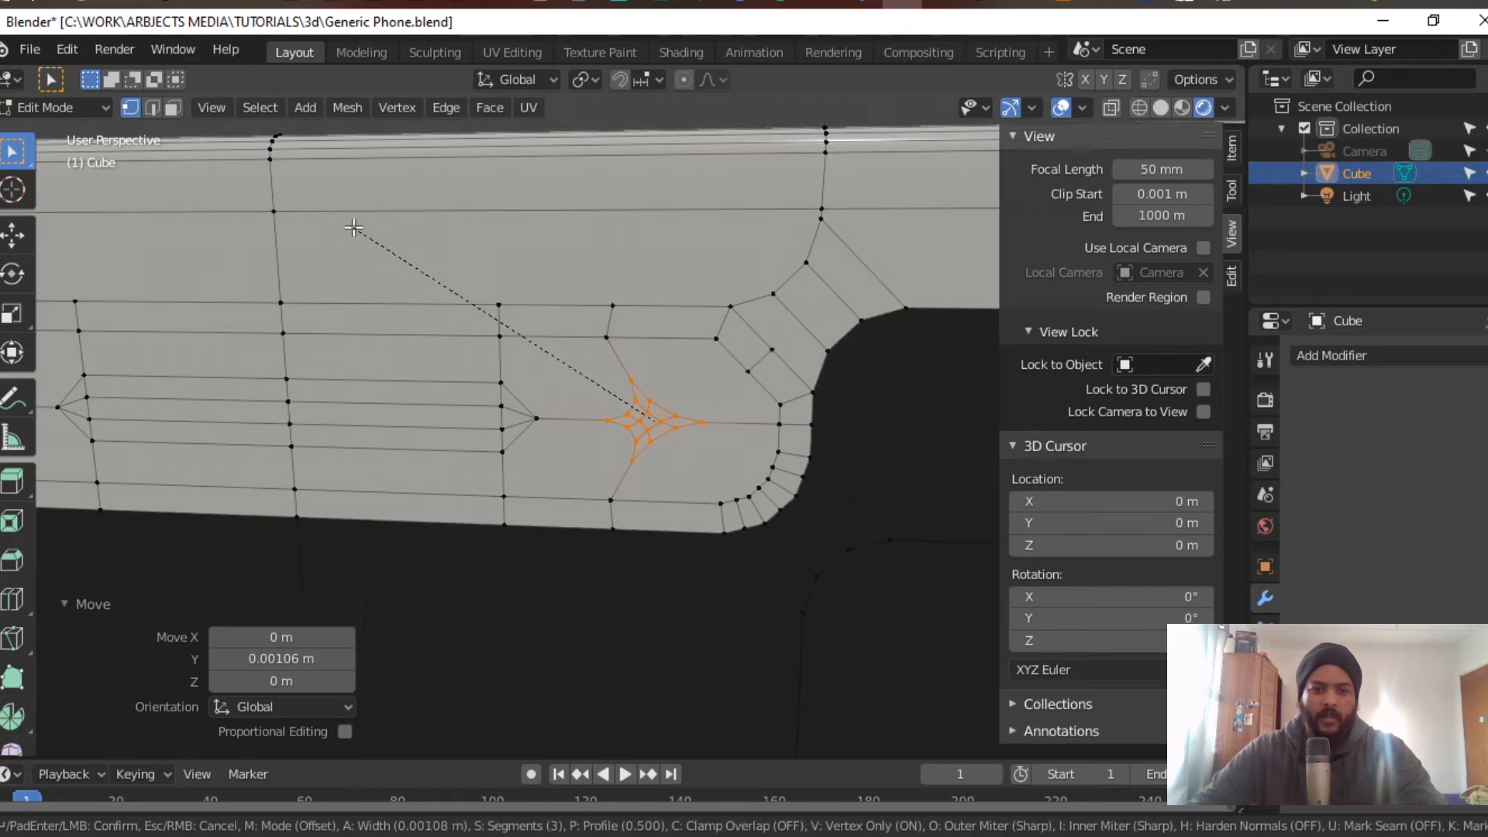
pyautogui.click(353, 227)
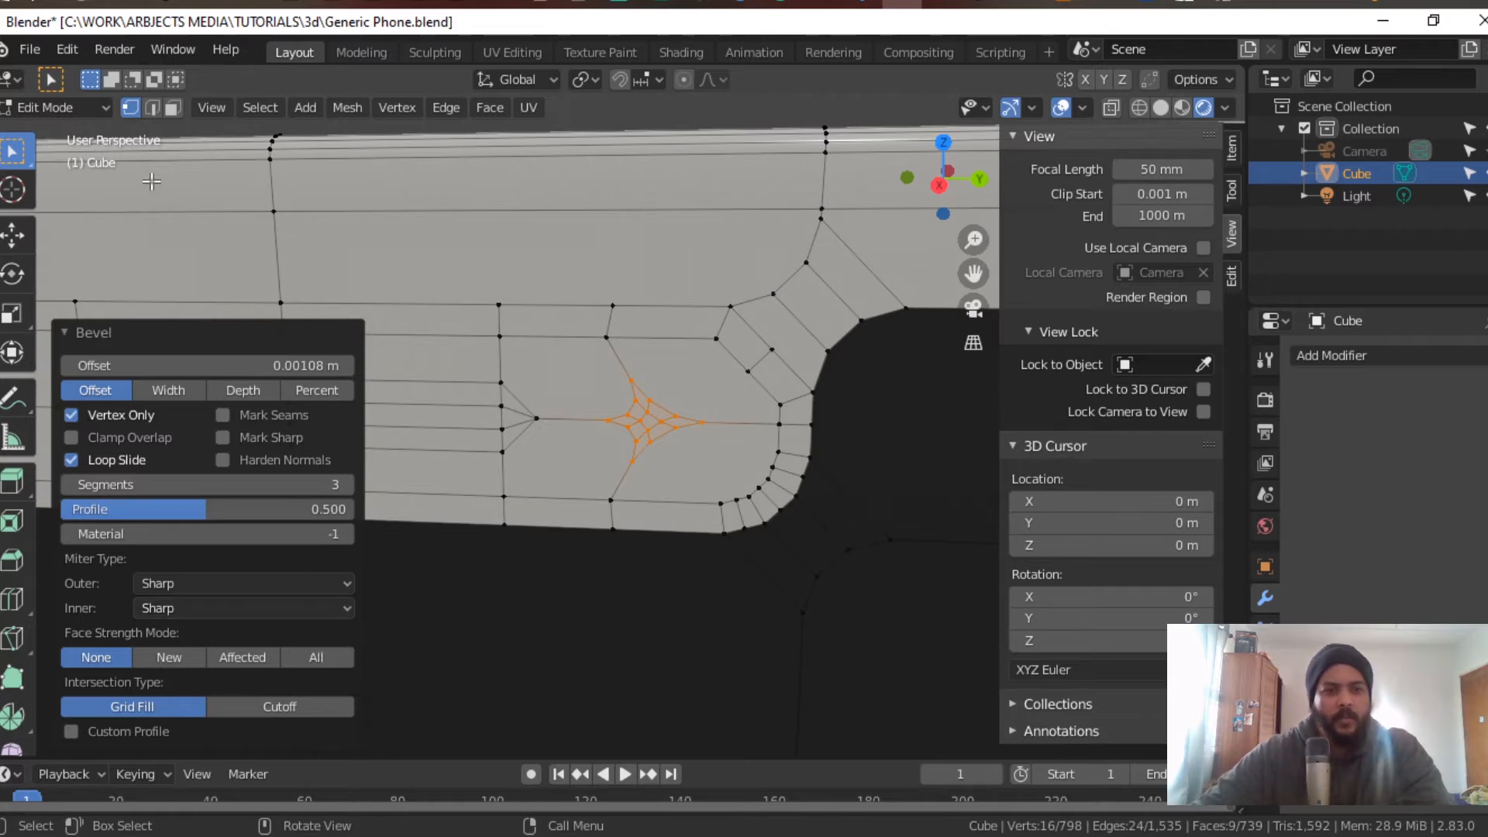
pyautogui.click(659, 423)
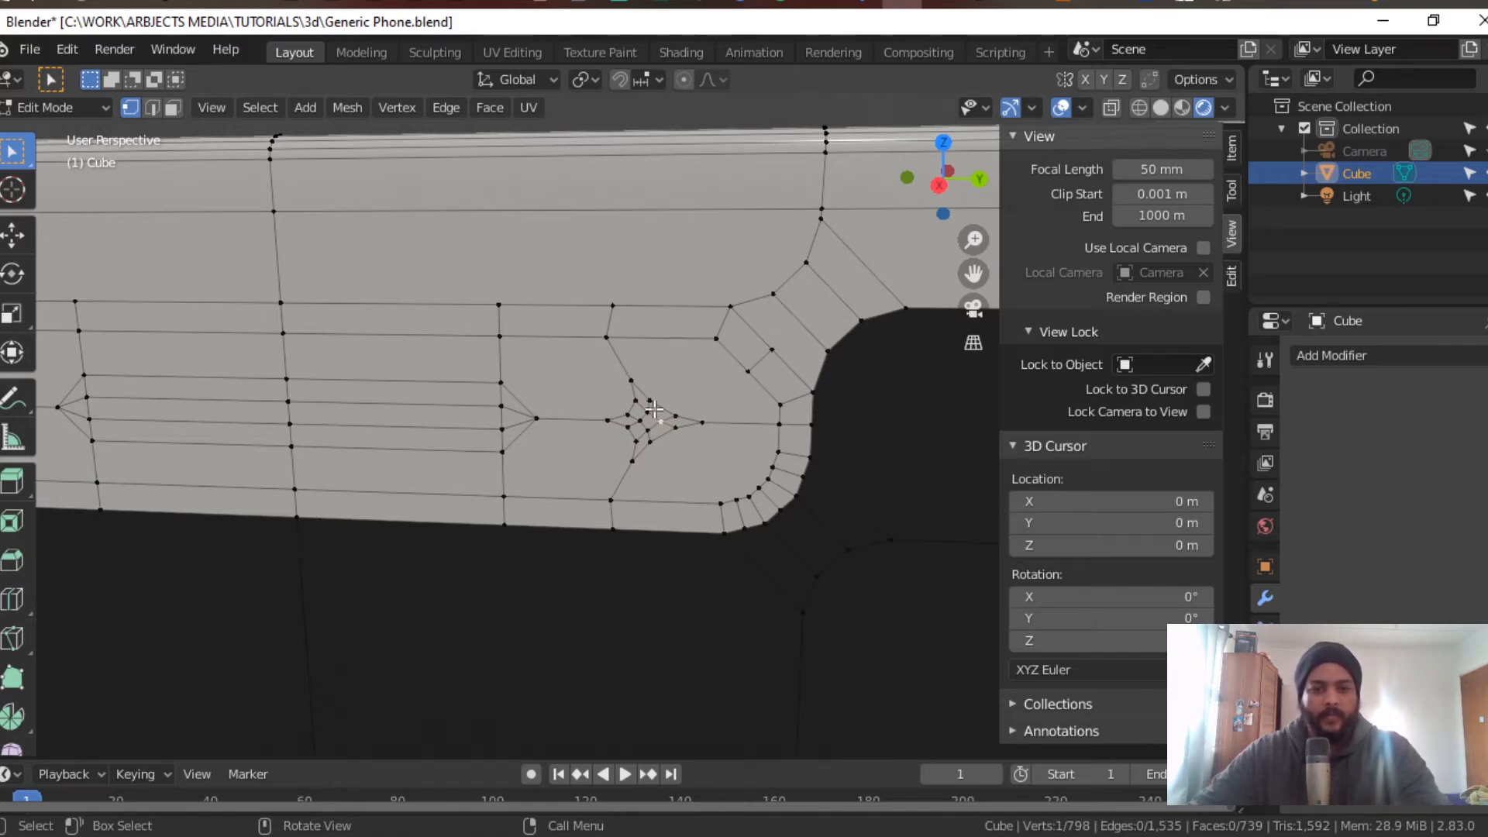
pyautogui.press('3')
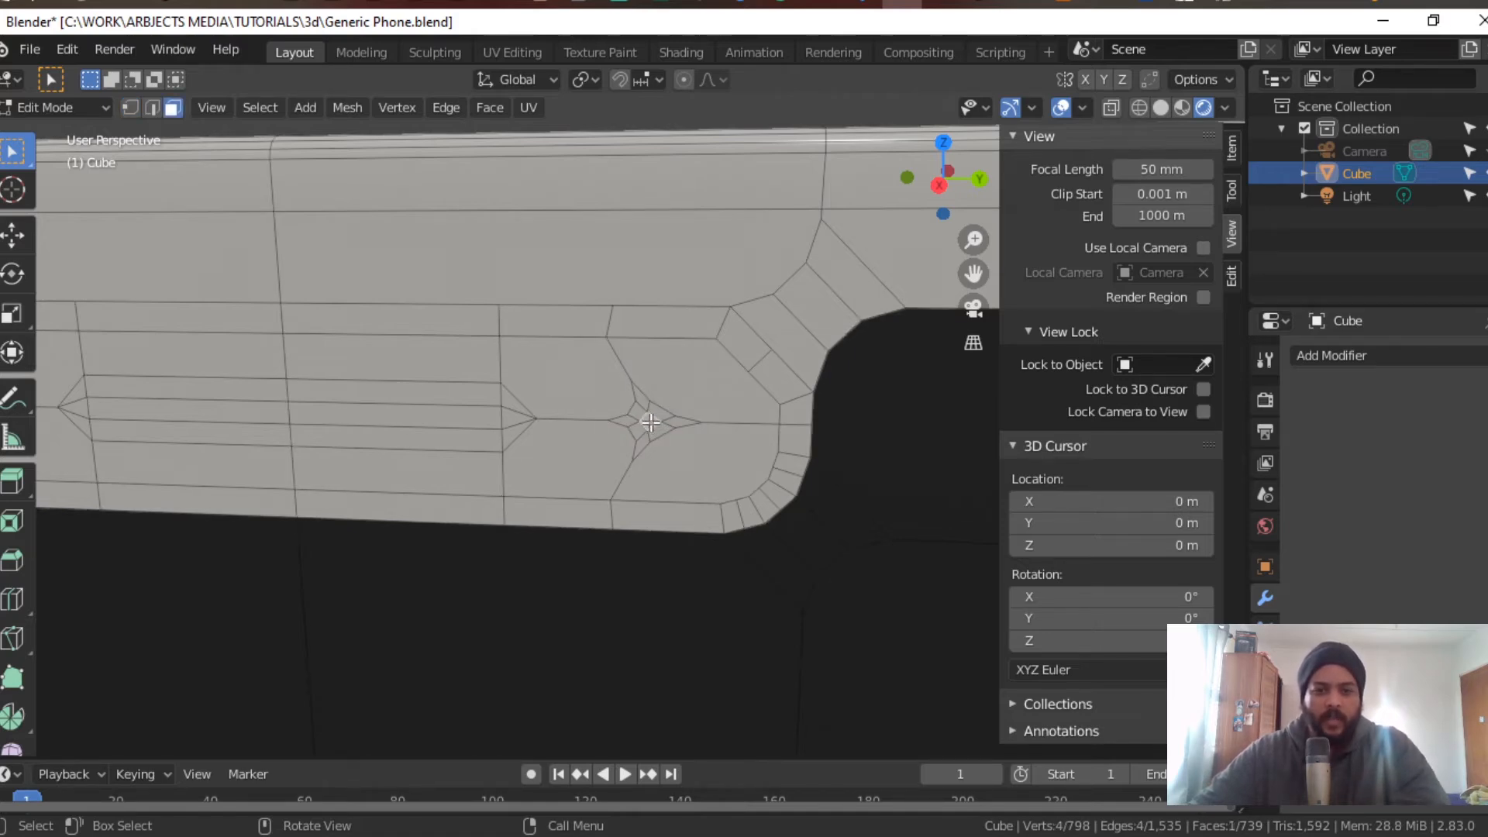
pyautogui.press('ctrl+KP_Add')
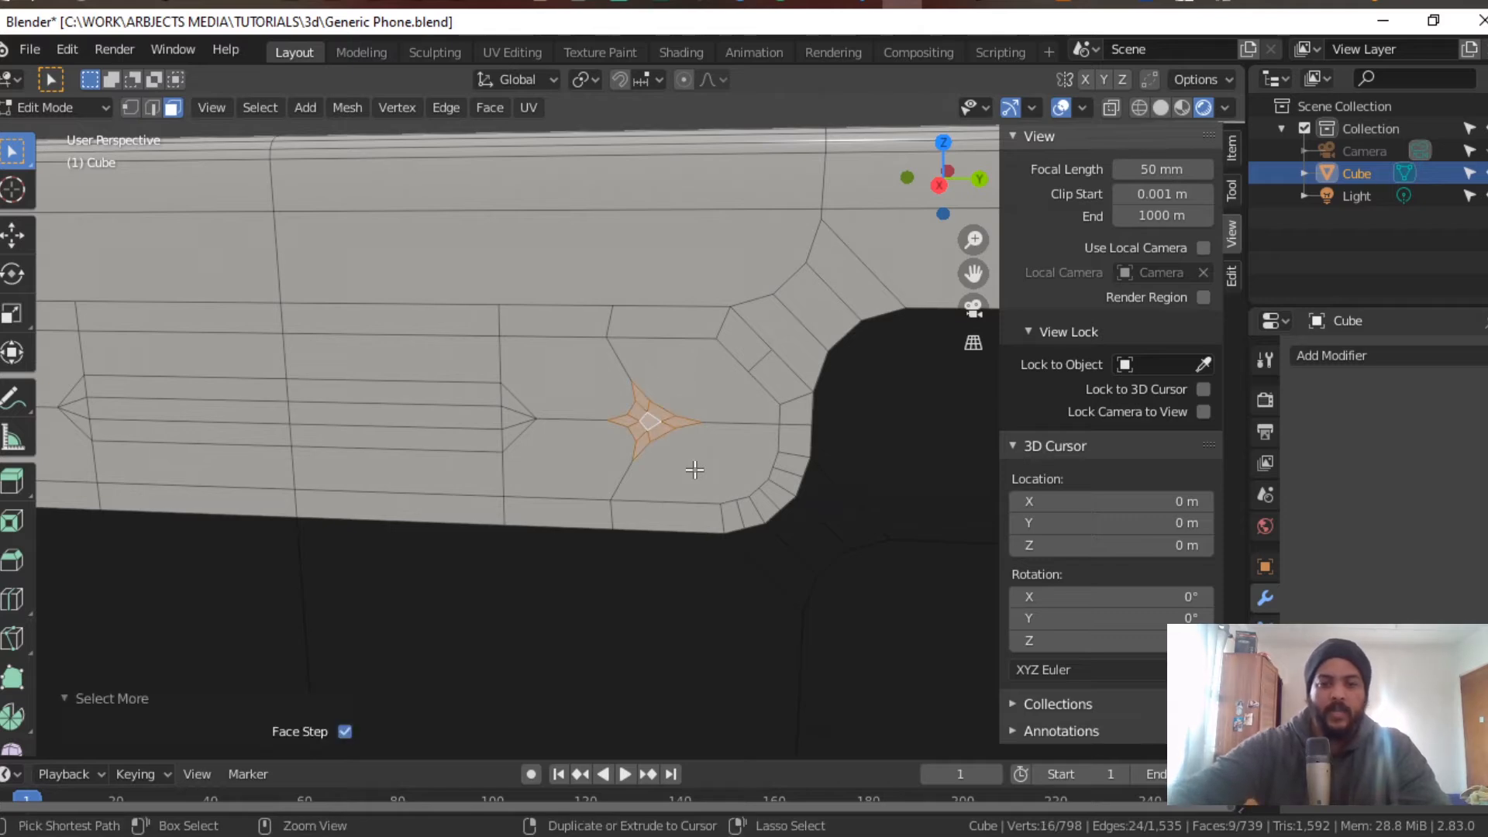
# Step: Check in the add-on preferences whether LoopTools is enabled, searching for "loop", and close the preferences
pyautogui.rightClick(666, 415)
pyautogui.moveTo(661, 283)
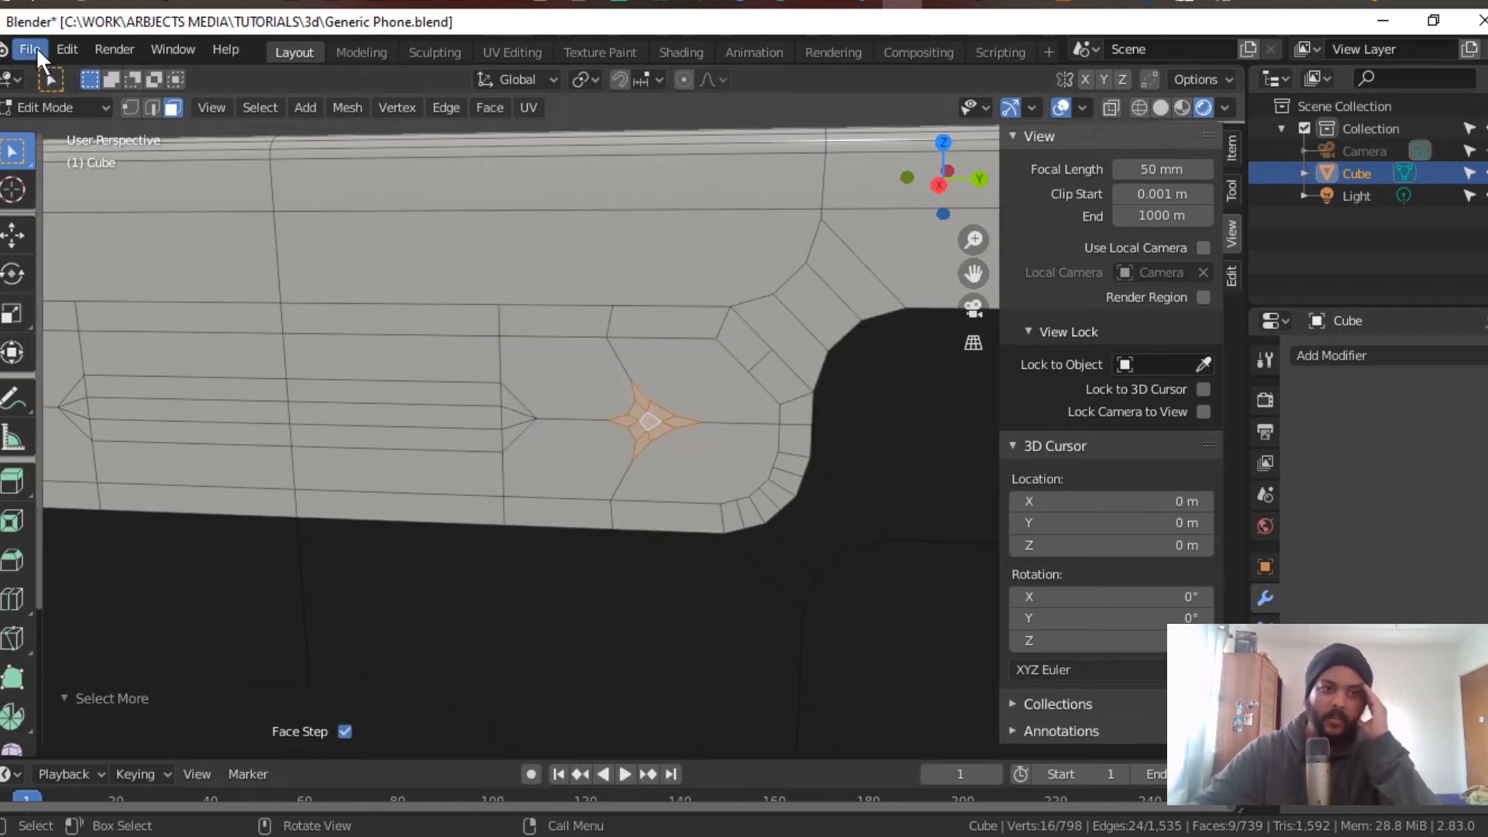
pyautogui.click(29, 49)
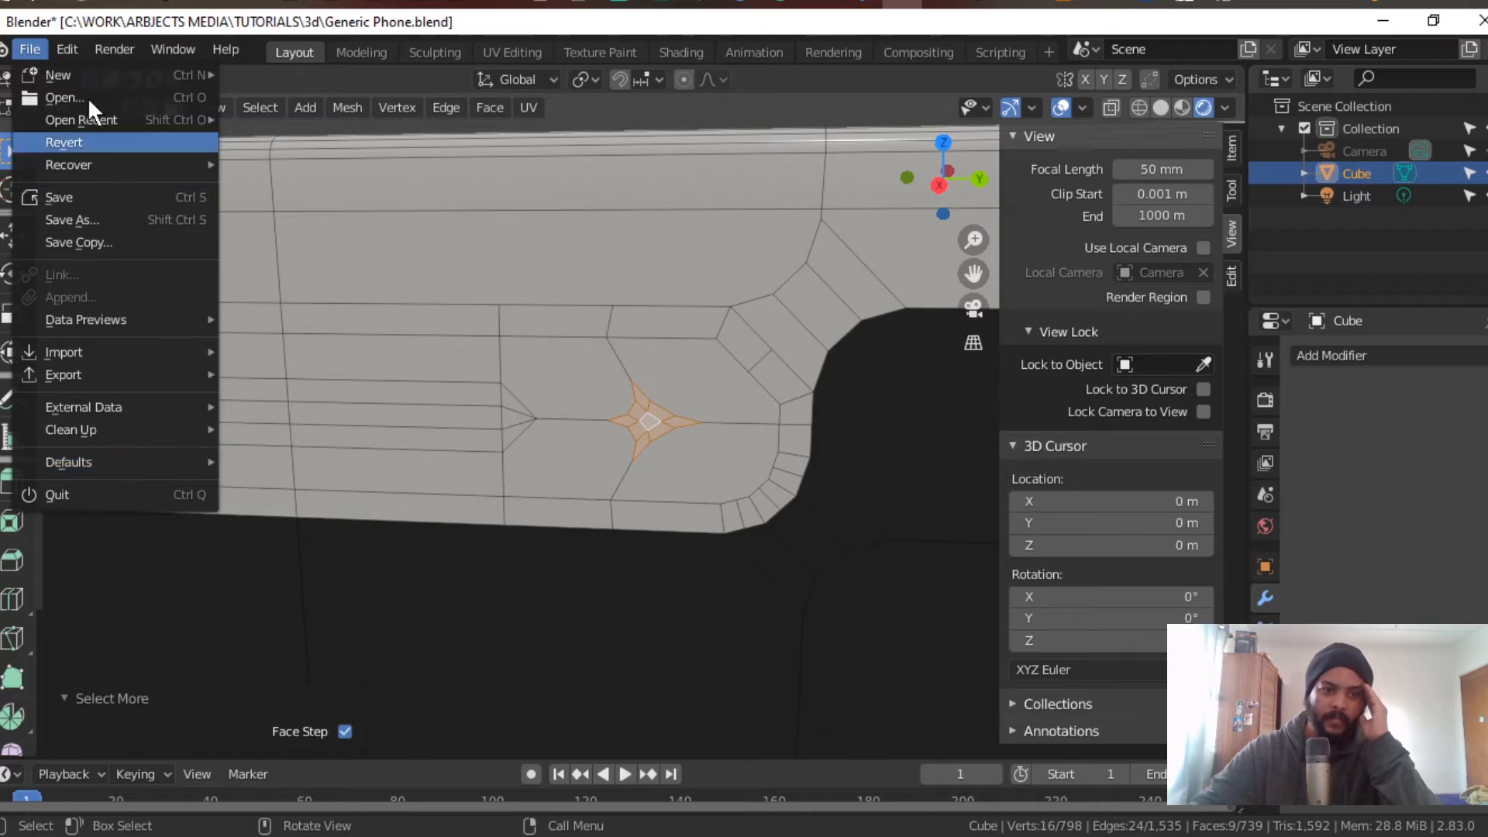
pyautogui.moveTo(67, 49)
pyautogui.click(141, 360)
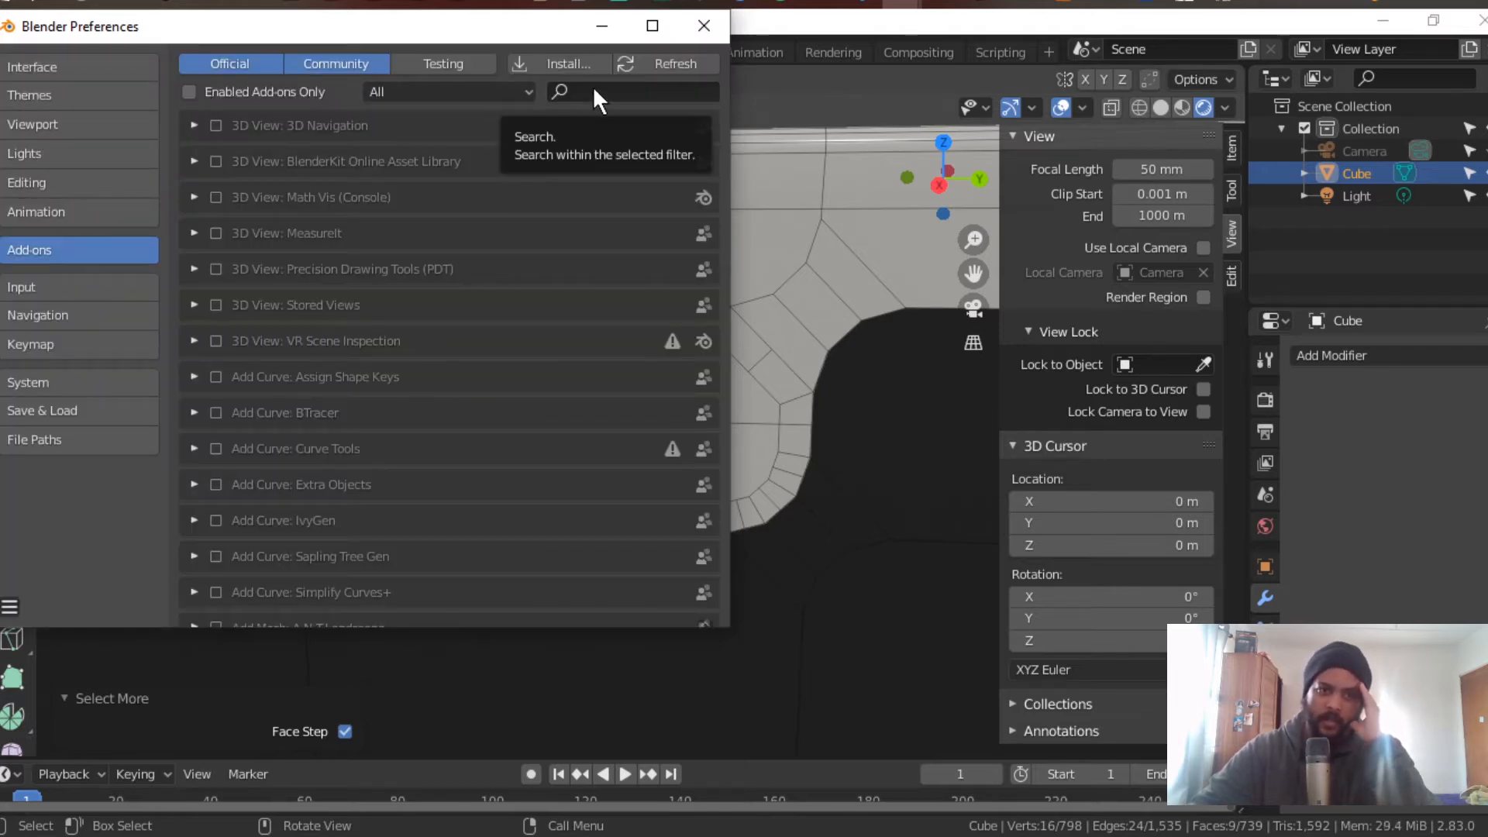
pyautogui.click(660, 91)
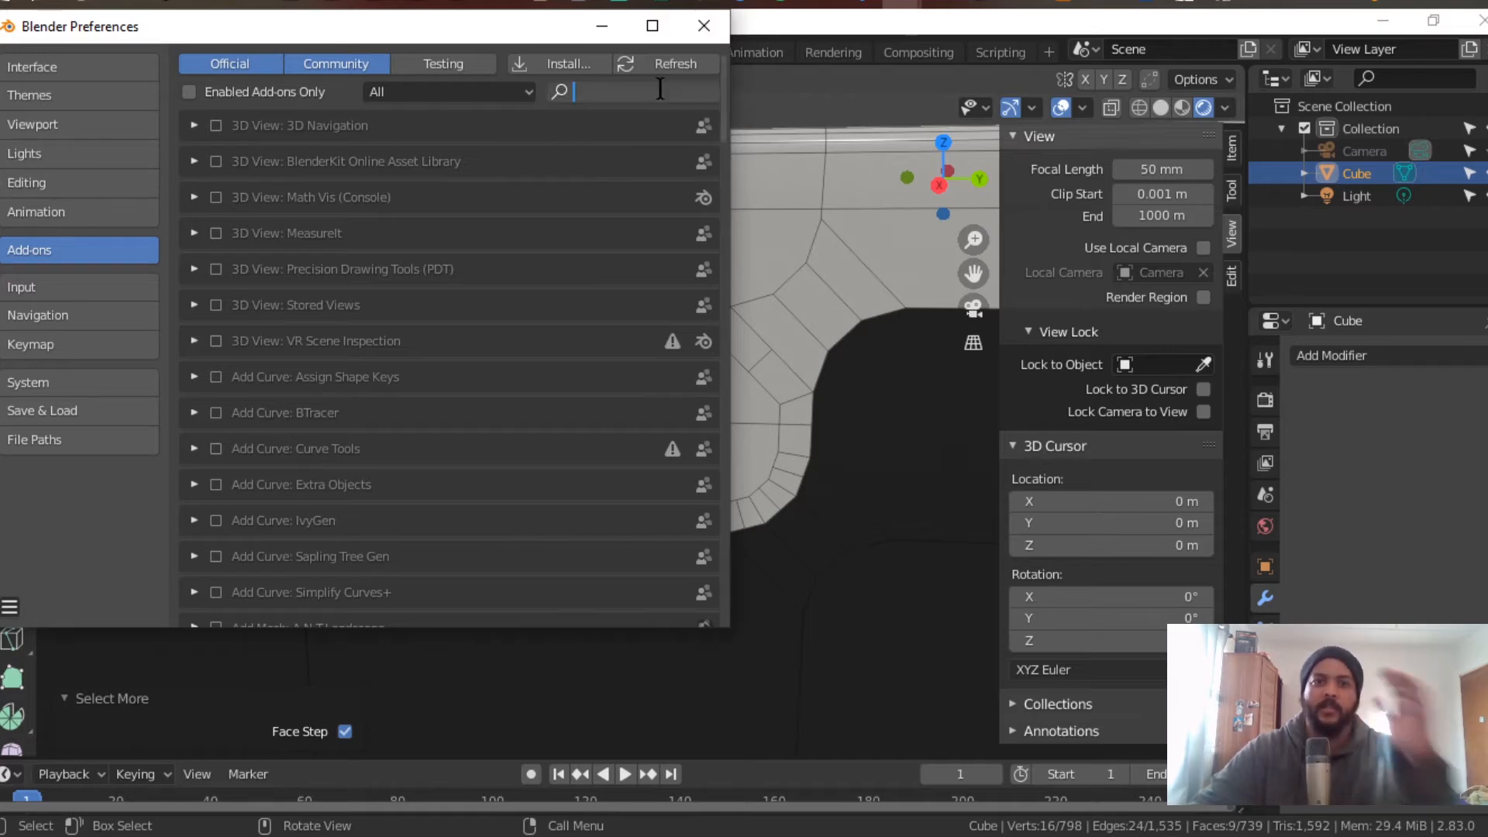
pyautogui.write('loop')
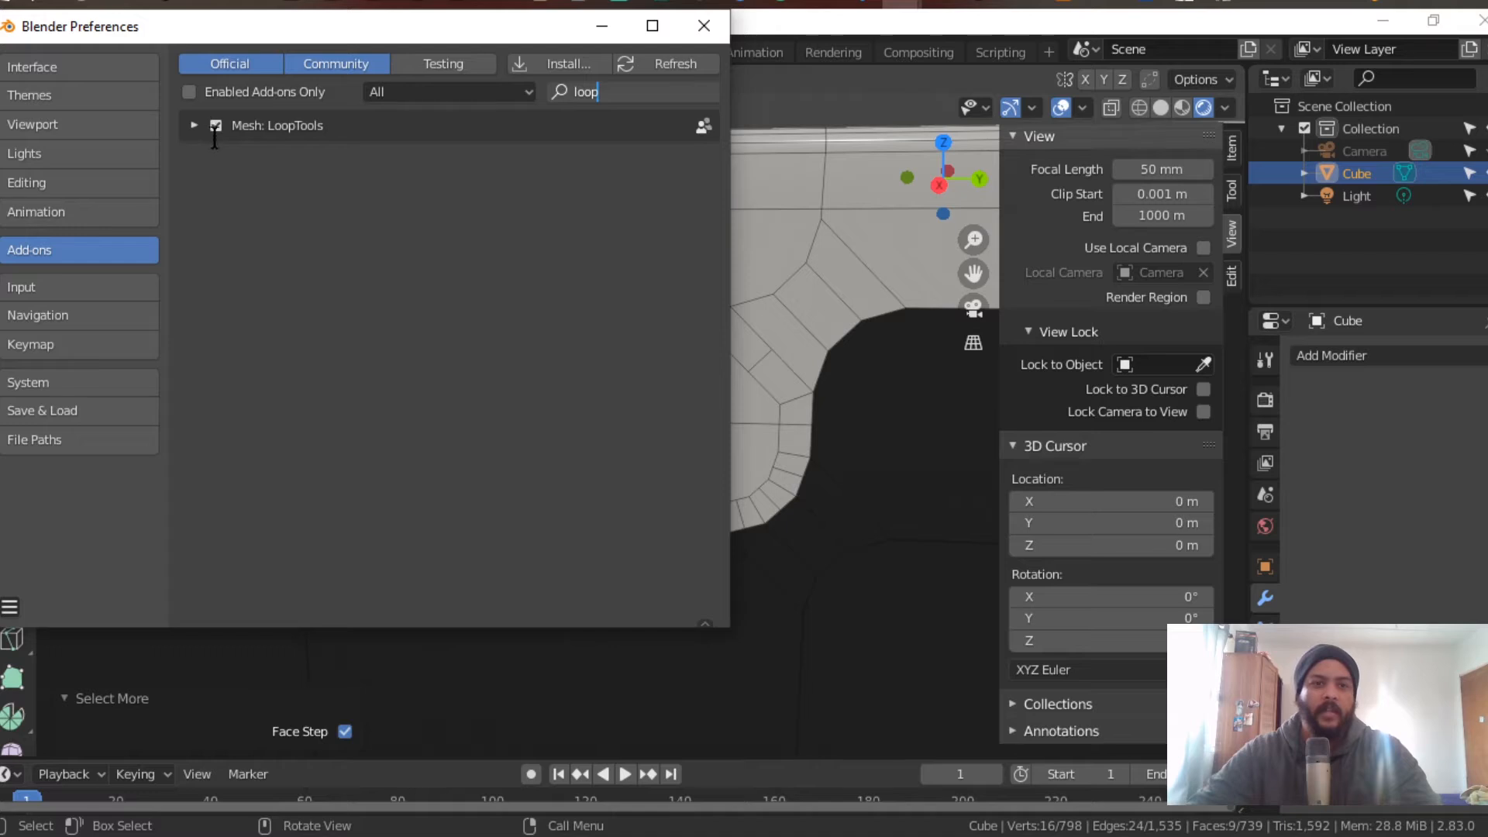
pyautogui.click(702, 26)
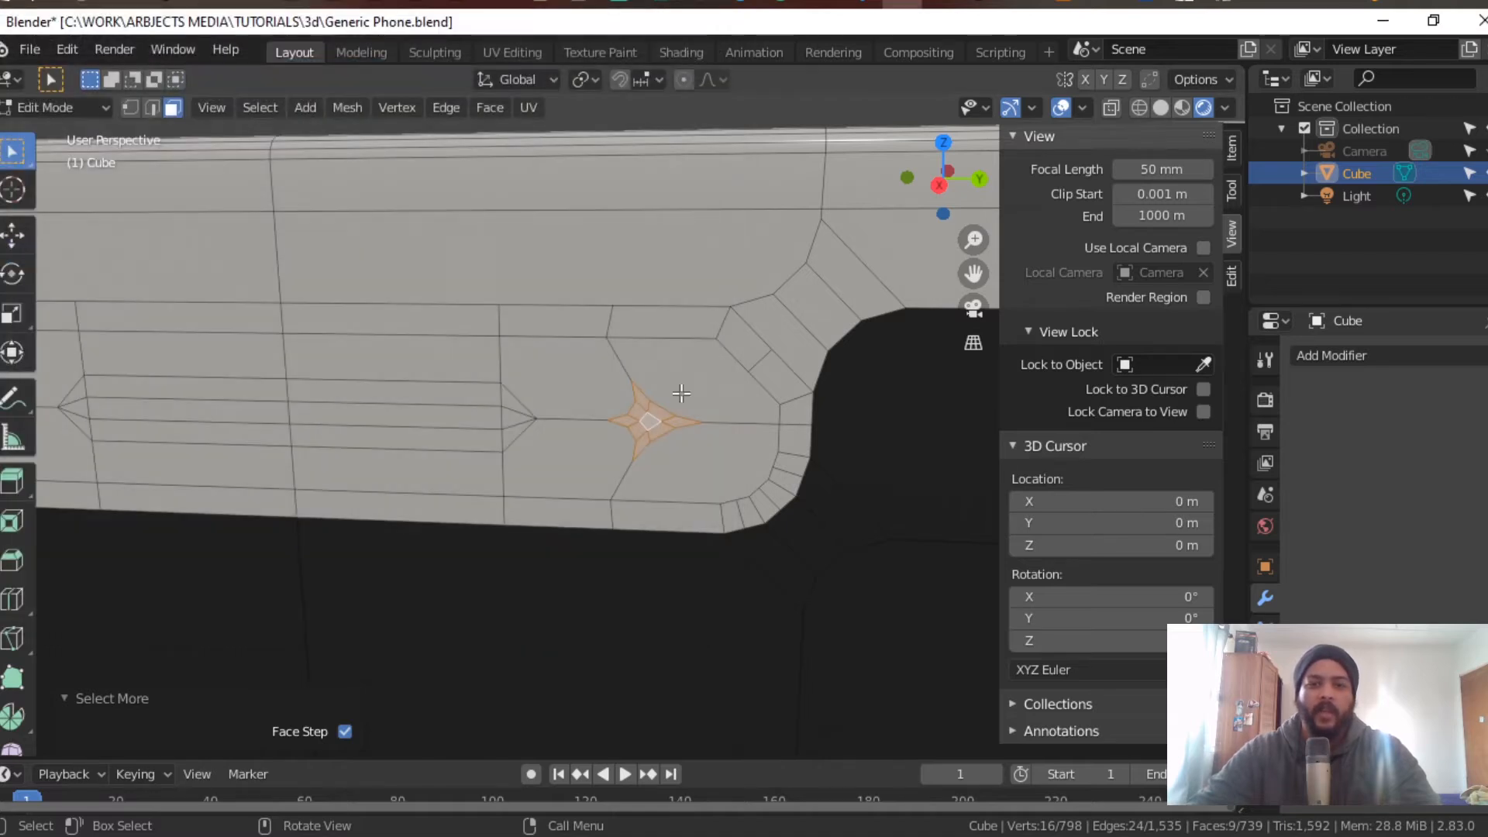
# Step: Reshape the selected face patch beside the speaker slot in the notch into a circle with LoopTools
pyautogui.rightClick(648, 427)
pyautogui.moveTo(639, 288)
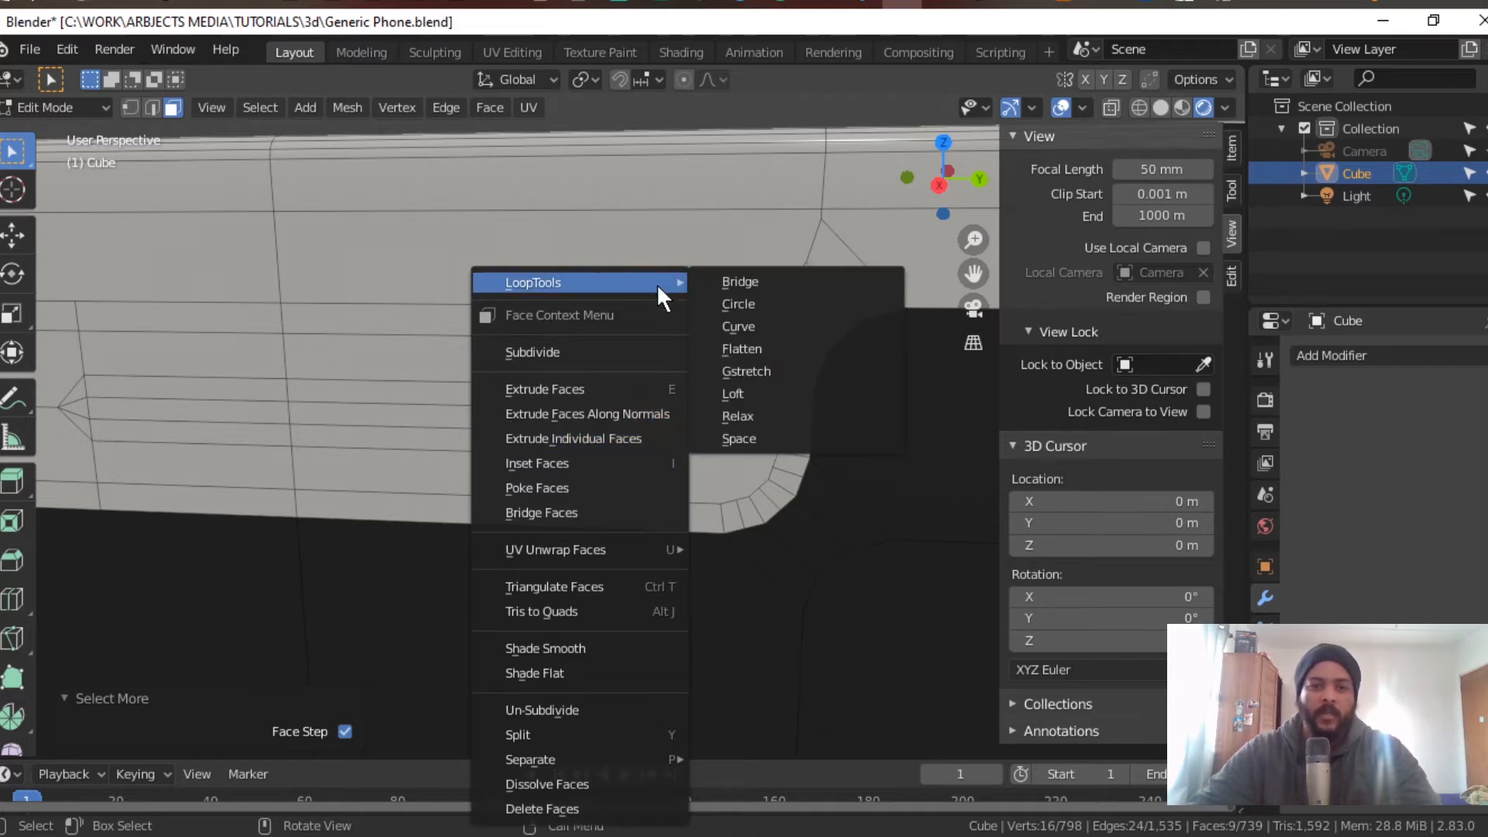
pyautogui.click(765, 302)
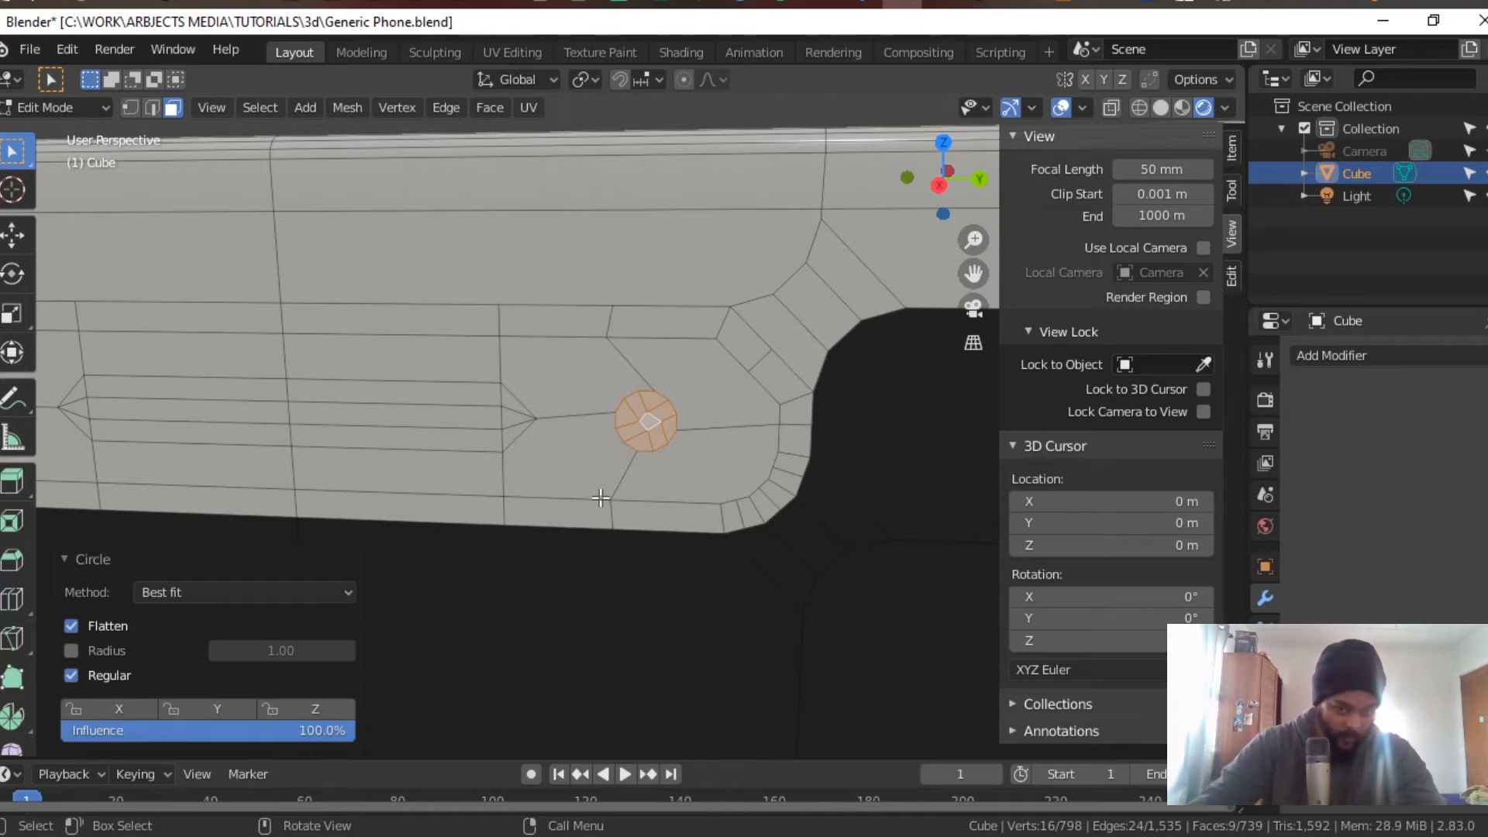
pyautogui.moveTo(684, 441)
pyautogui.keyDown('shift'); pyautogui.mouseDown(button='middle')
pyautogui.moveTo(634, 445)
pyautogui.moveTo(671, 435)
pyautogui.mouseUp(button='middle'); pyautogui.keyUp('shift')
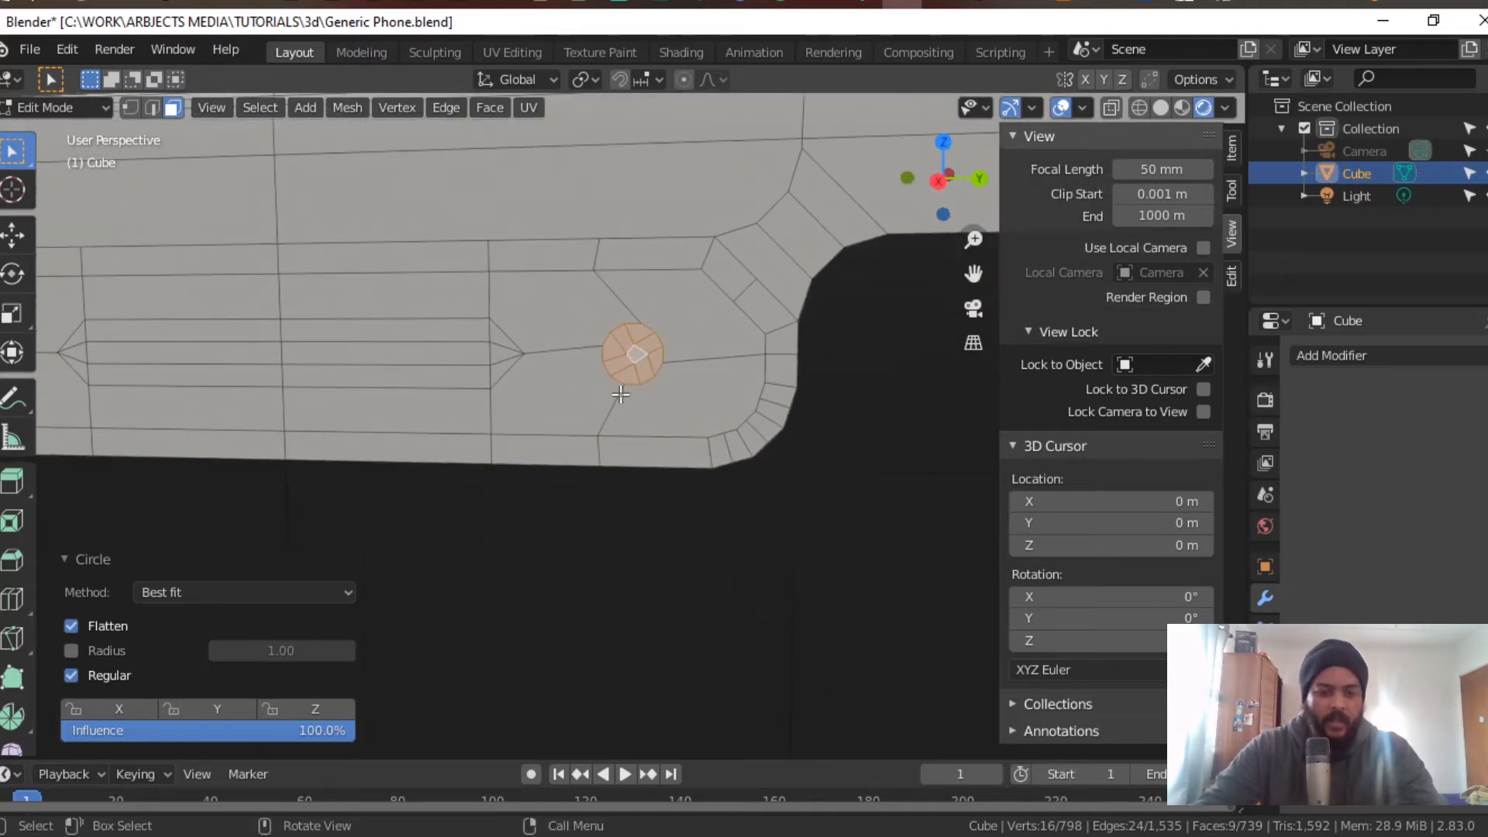
# Step: Rotate the circular patch about -19.1° to align its connecting edges and scale it up by about 1.277
pyautogui.press('r')
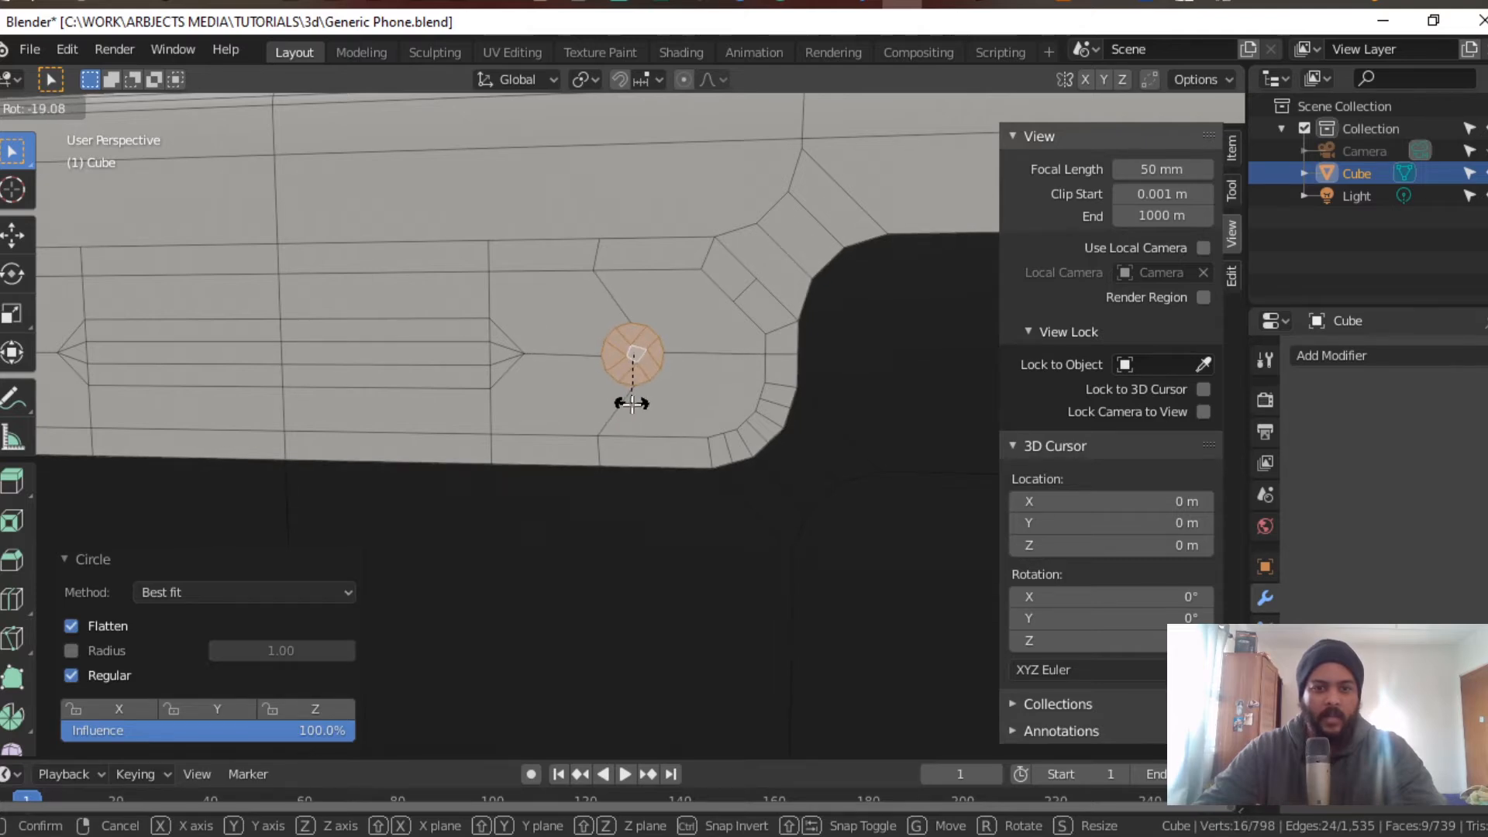
pyautogui.click(632, 403)
pyautogui.press('s')
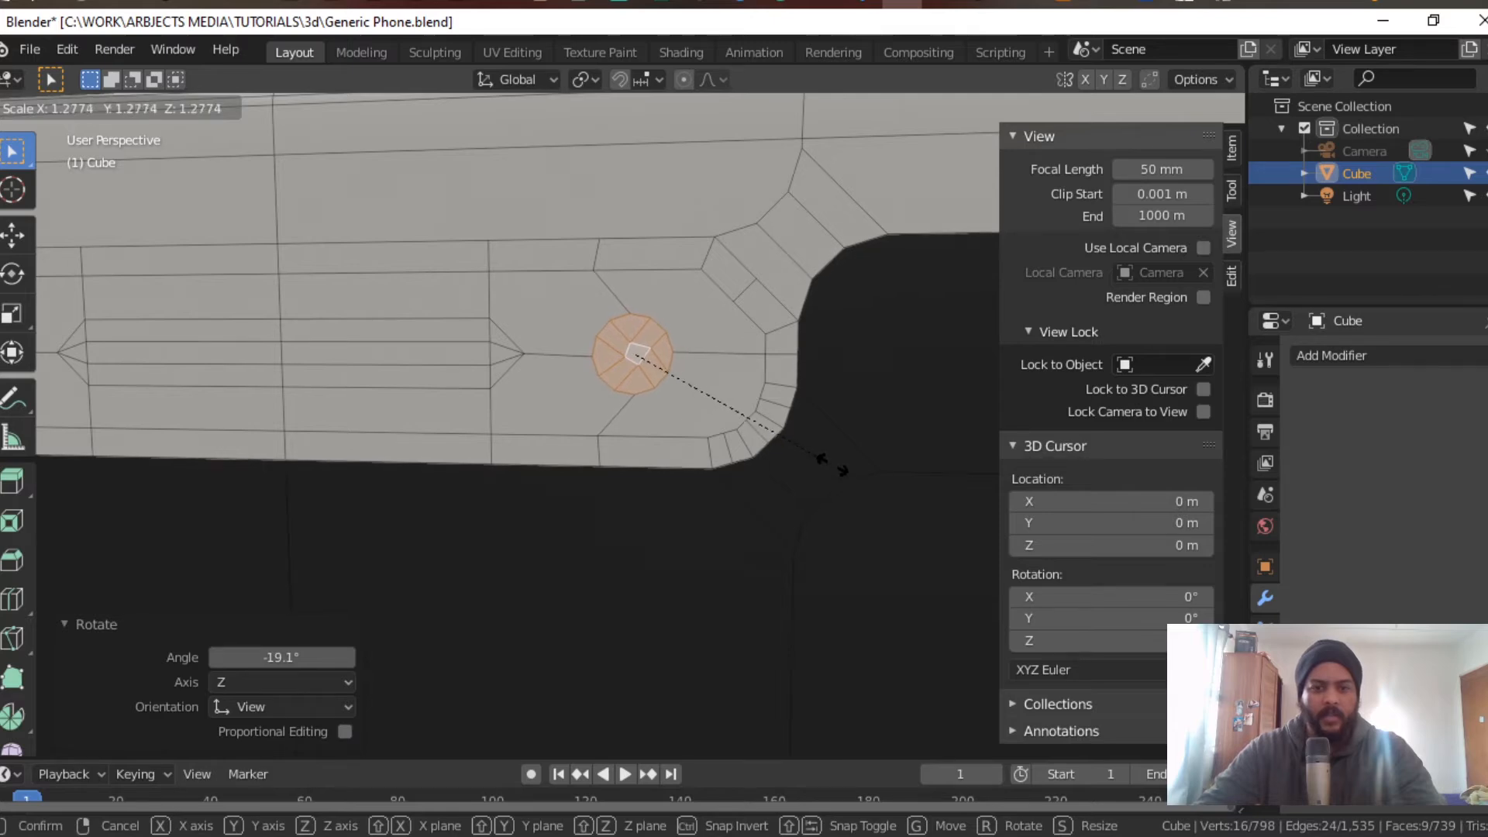
pyautogui.click(832, 465)
pyautogui.moveTo(825, 468); pyautogui.dragTo(571, 374, button='middle')
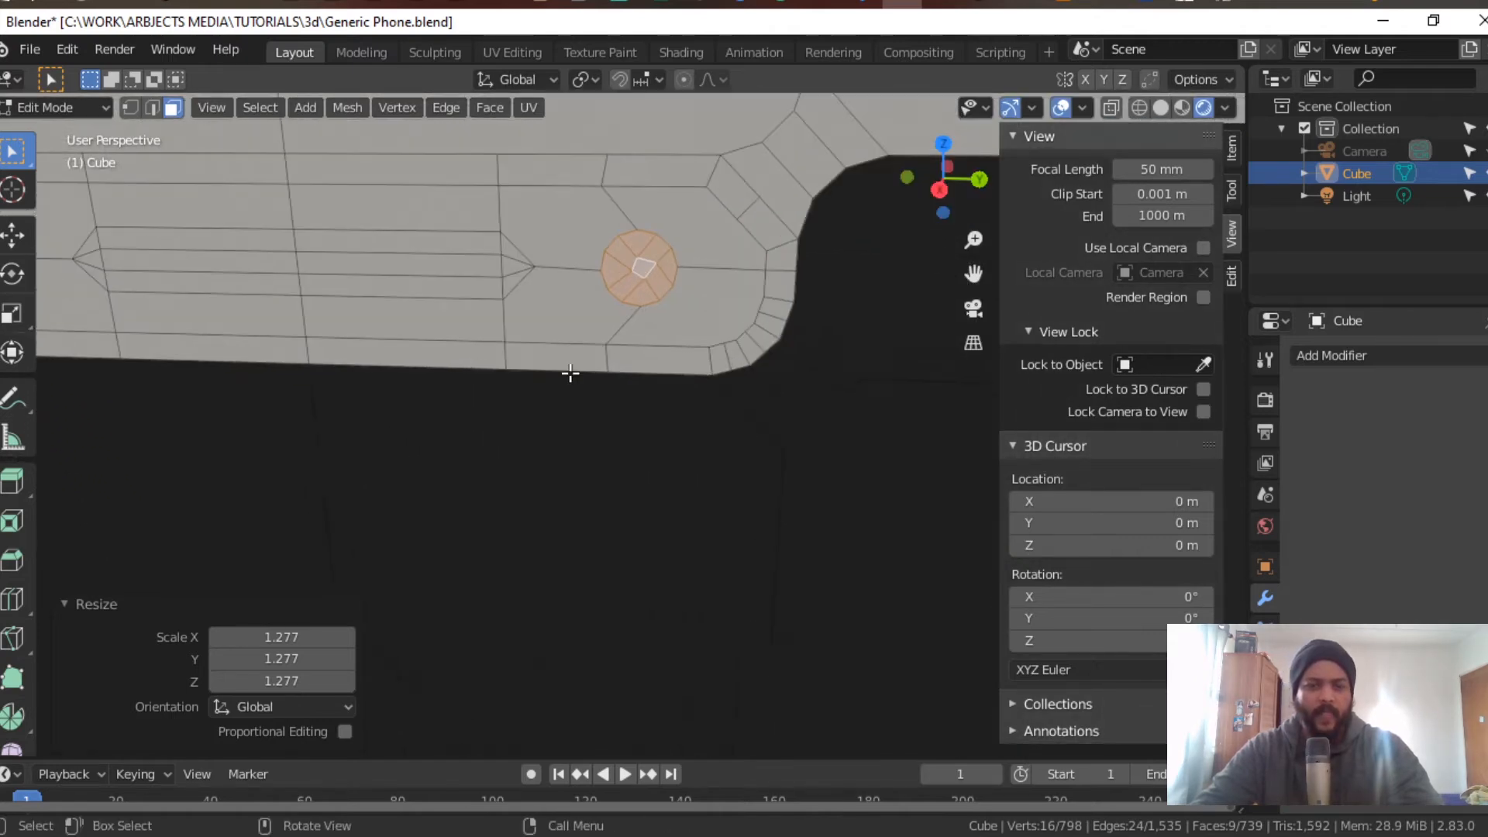
# Step: Return to Object Mode and add a Subdivision Surface modifier to the phone body
pyautogui.press('Tab')
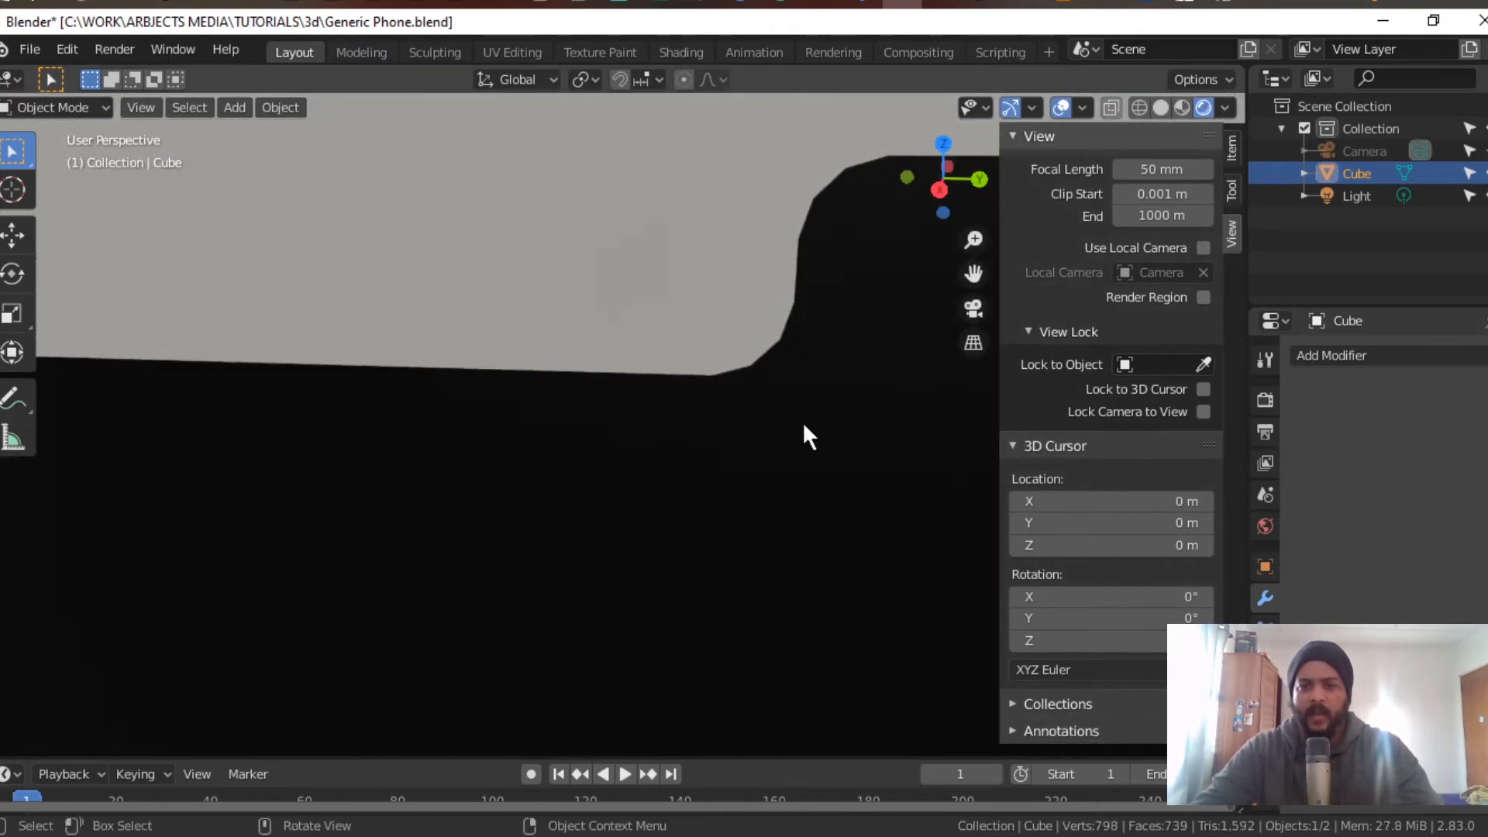
pyautogui.click(1429, 356)
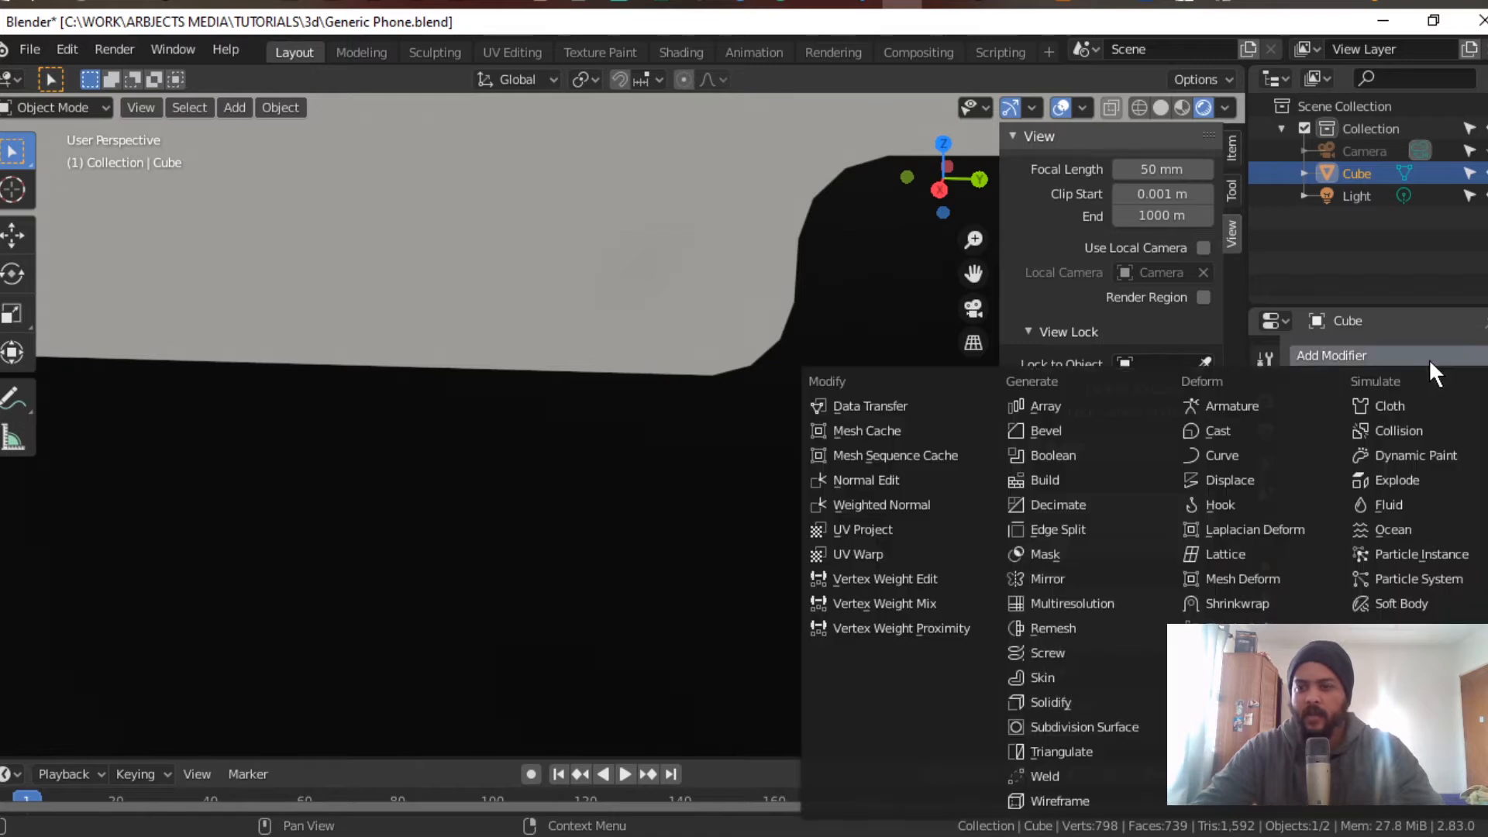
pyautogui.click(1071, 723)
pyautogui.scroll(-4, 620, 572)
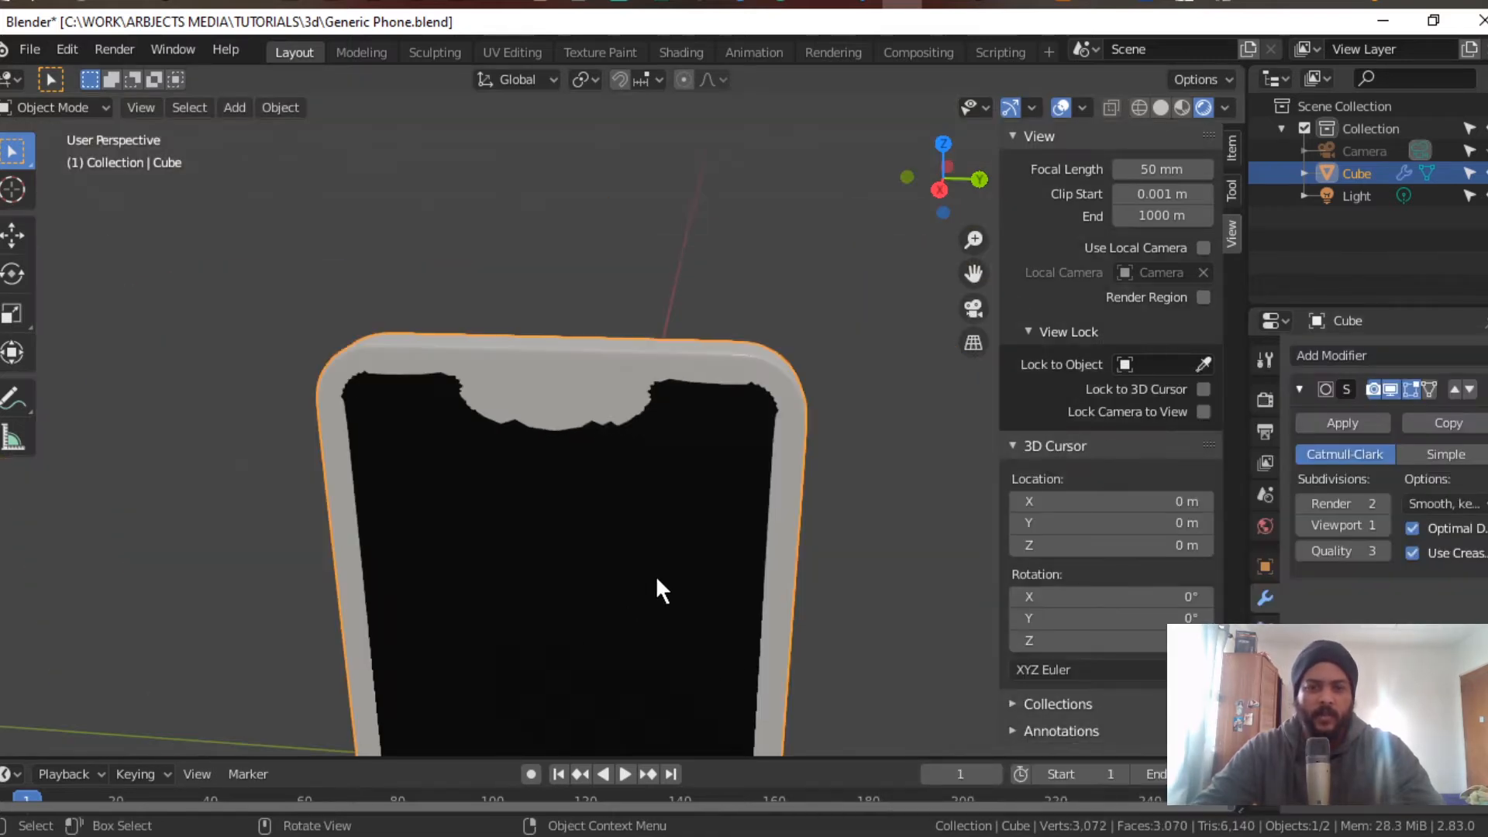
pyautogui.moveTo(656, 575); pyautogui.dragTo(694, 560, button='middle')
pyautogui.scroll(5, 716, 576)
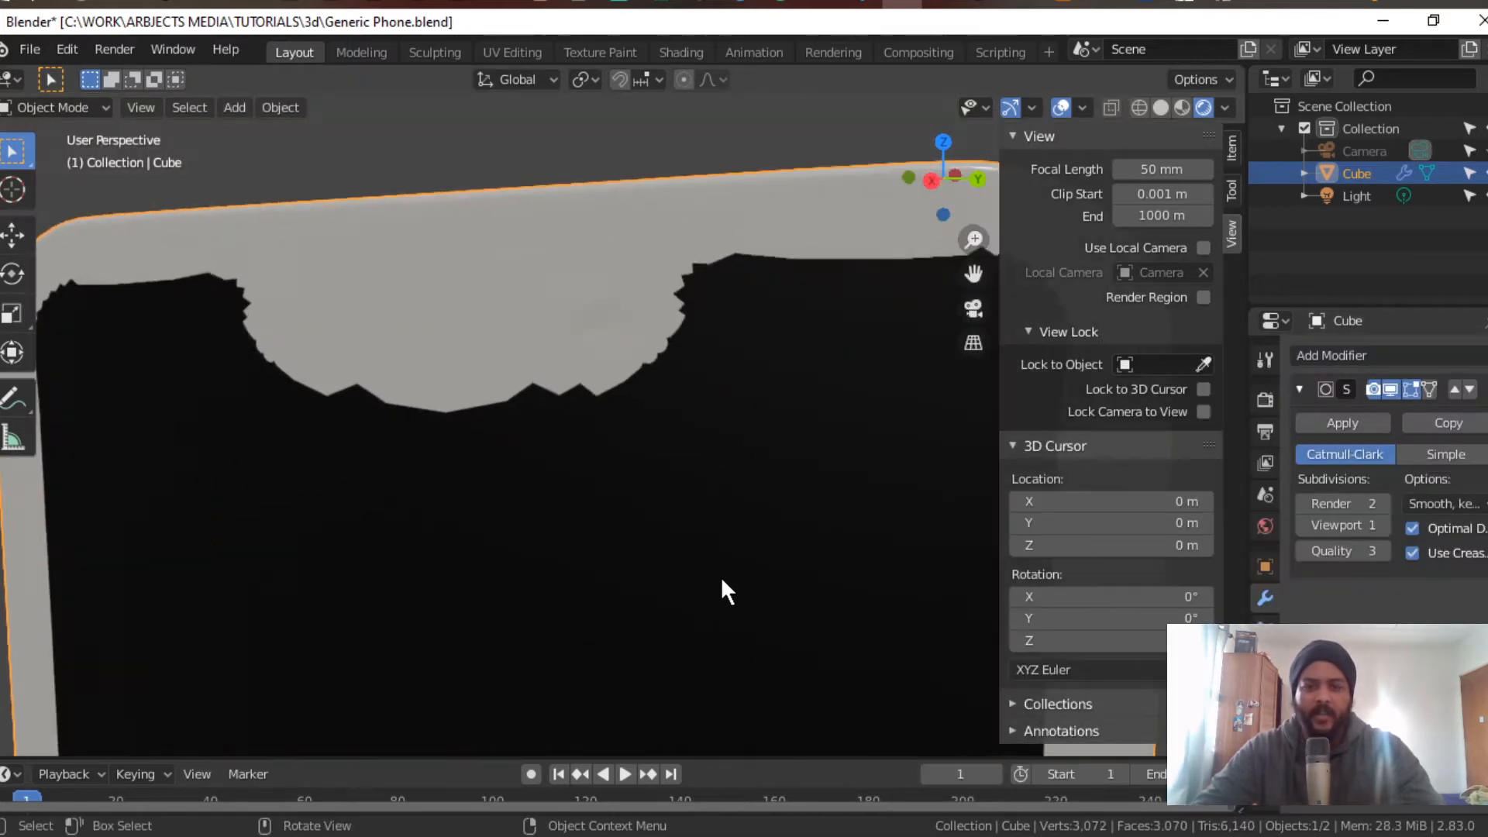
# Step: Set the subdivision modifier's UV smoothing option to Sharp and turn off its viewport display
pyautogui.click(1478, 508)
pyautogui.click(1440, 530)
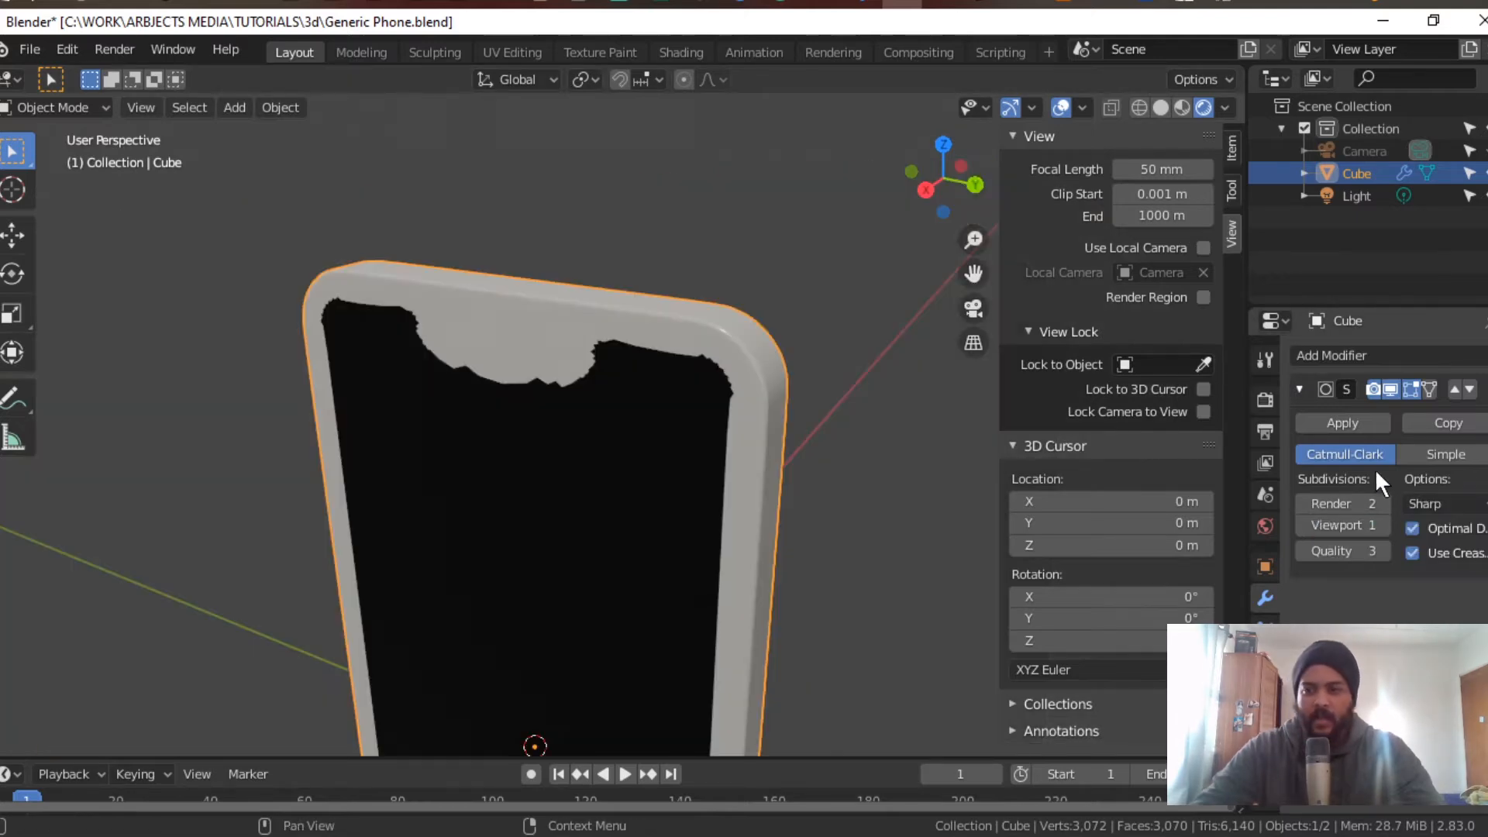
pyautogui.click(1391, 387)
# Step: In edge selection of Edit Mode, select the screen border right of the notch, around its right corner and along its lower edge
pyautogui.press('Tab')
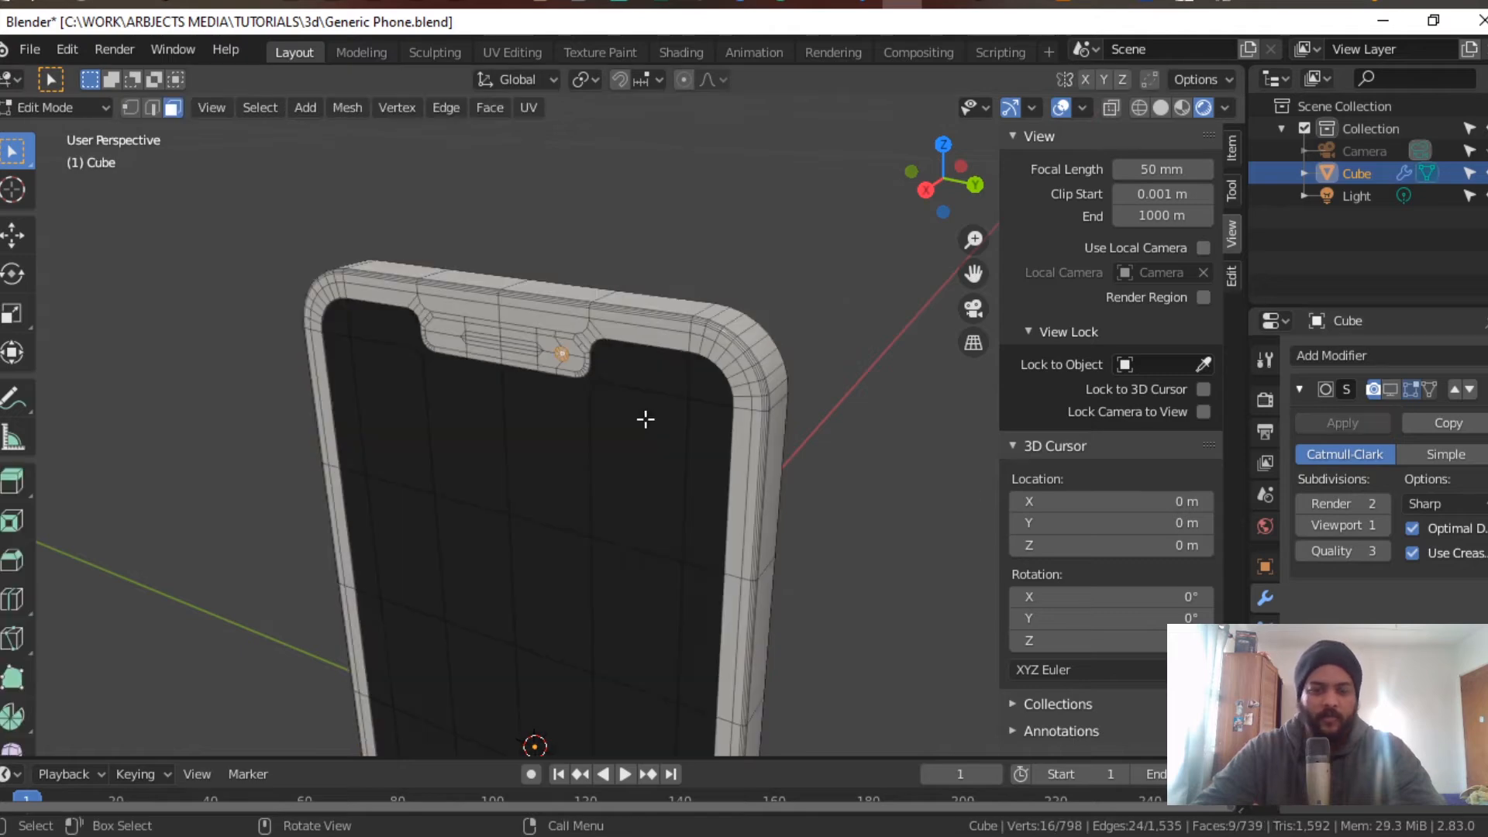
pyautogui.scroll(2, 657, 414)
pyautogui.keyDown('shift'); pyautogui.moveTo(657, 414); pyautogui.dragTo(585, 411, button='middle'); pyautogui.keyUp('shift')
pyautogui.scroll(3, 641, 302)
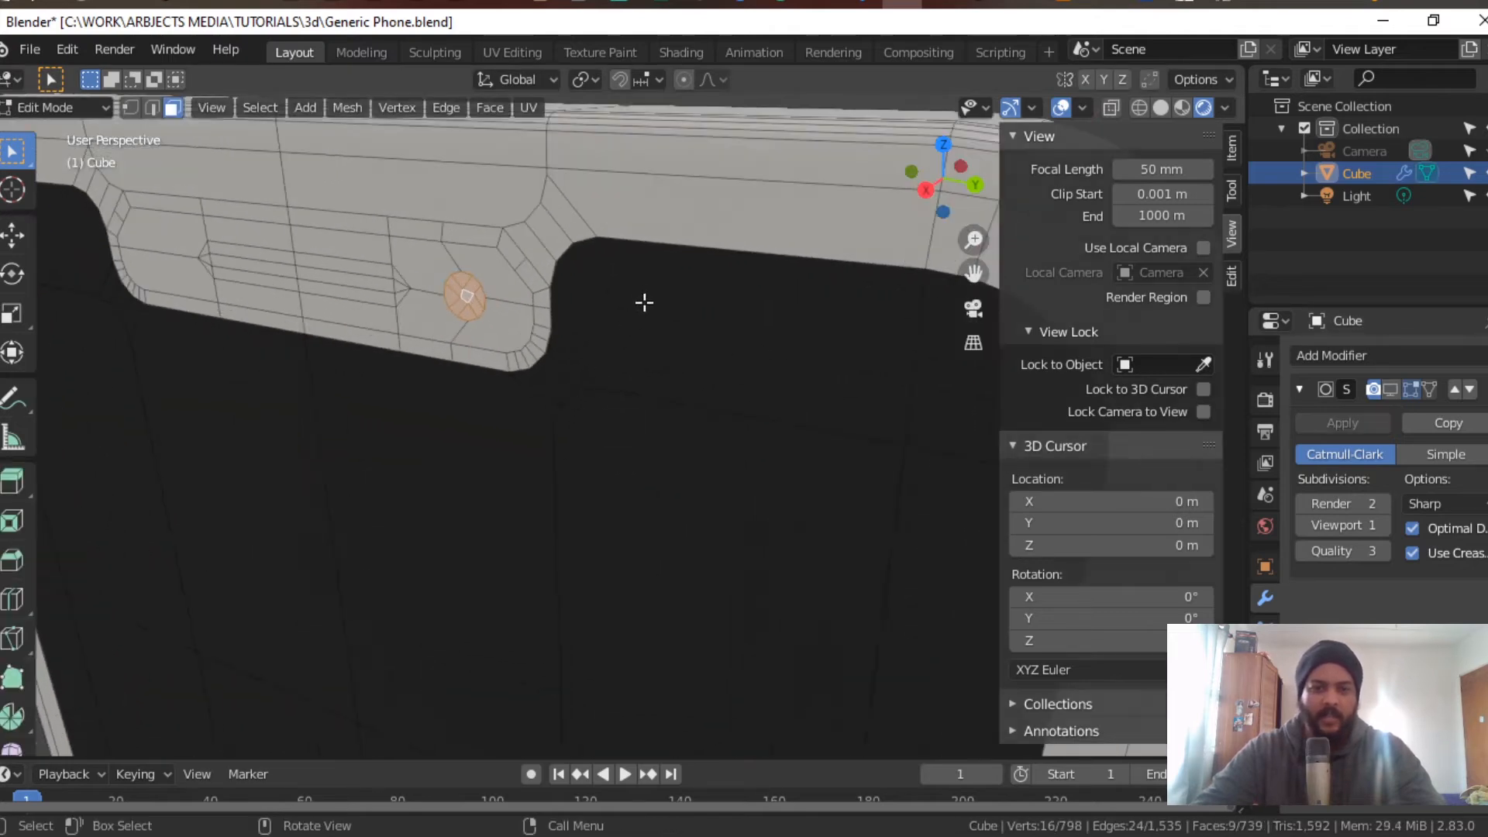
pyautogui.press('2')
pyautogui.keyDown('alt'); pyautogui.click(671, 245); pyautogui.keyUp('alt')
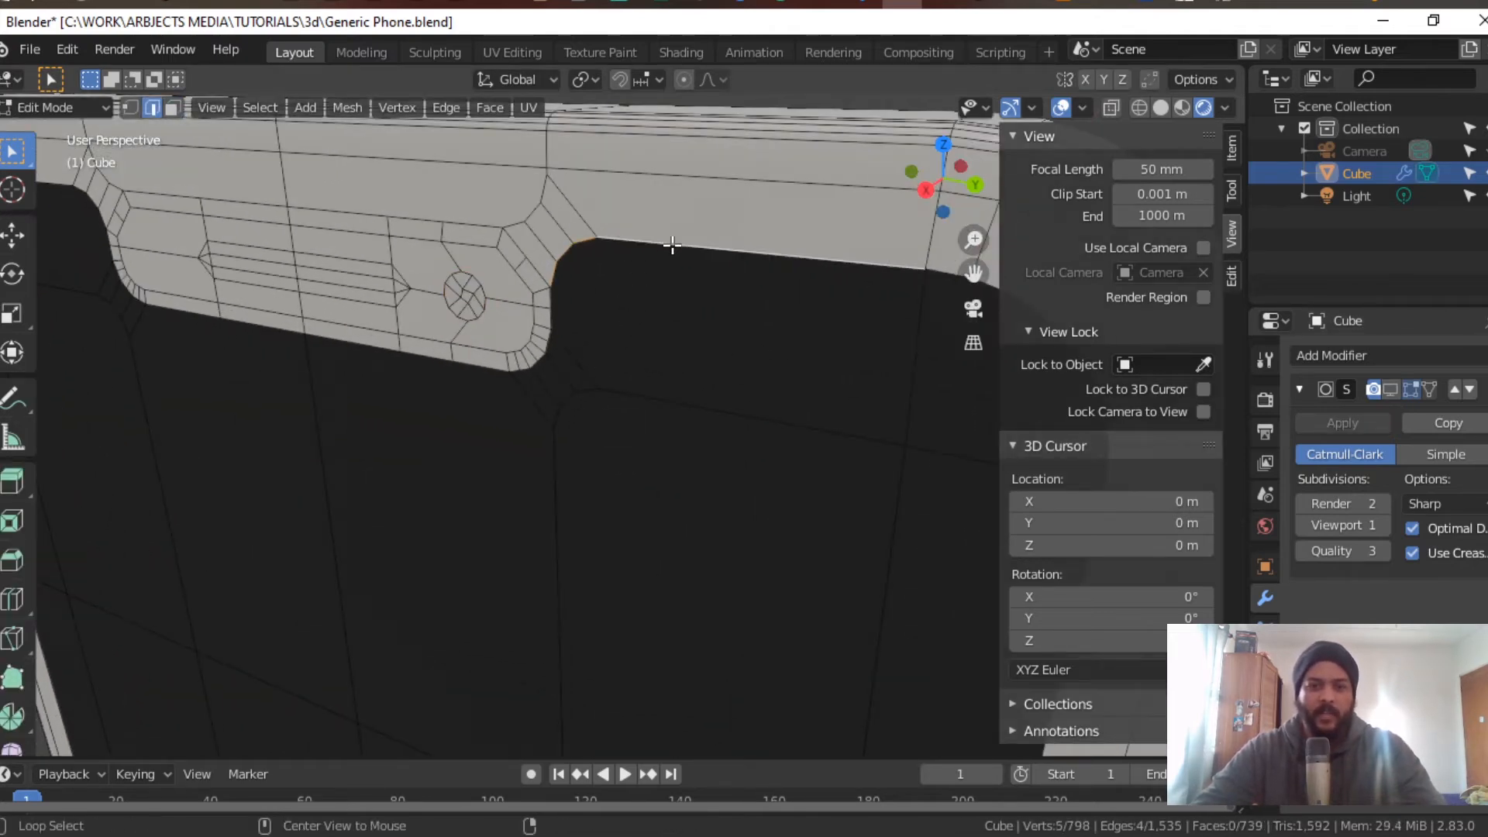
pyautogui.keyDown('alt'); pyautogui.keyDown('shift'); pyautogui.click(550, 306); pyautogui.keyUp('shift'); pyautogui.keyUp('alt')
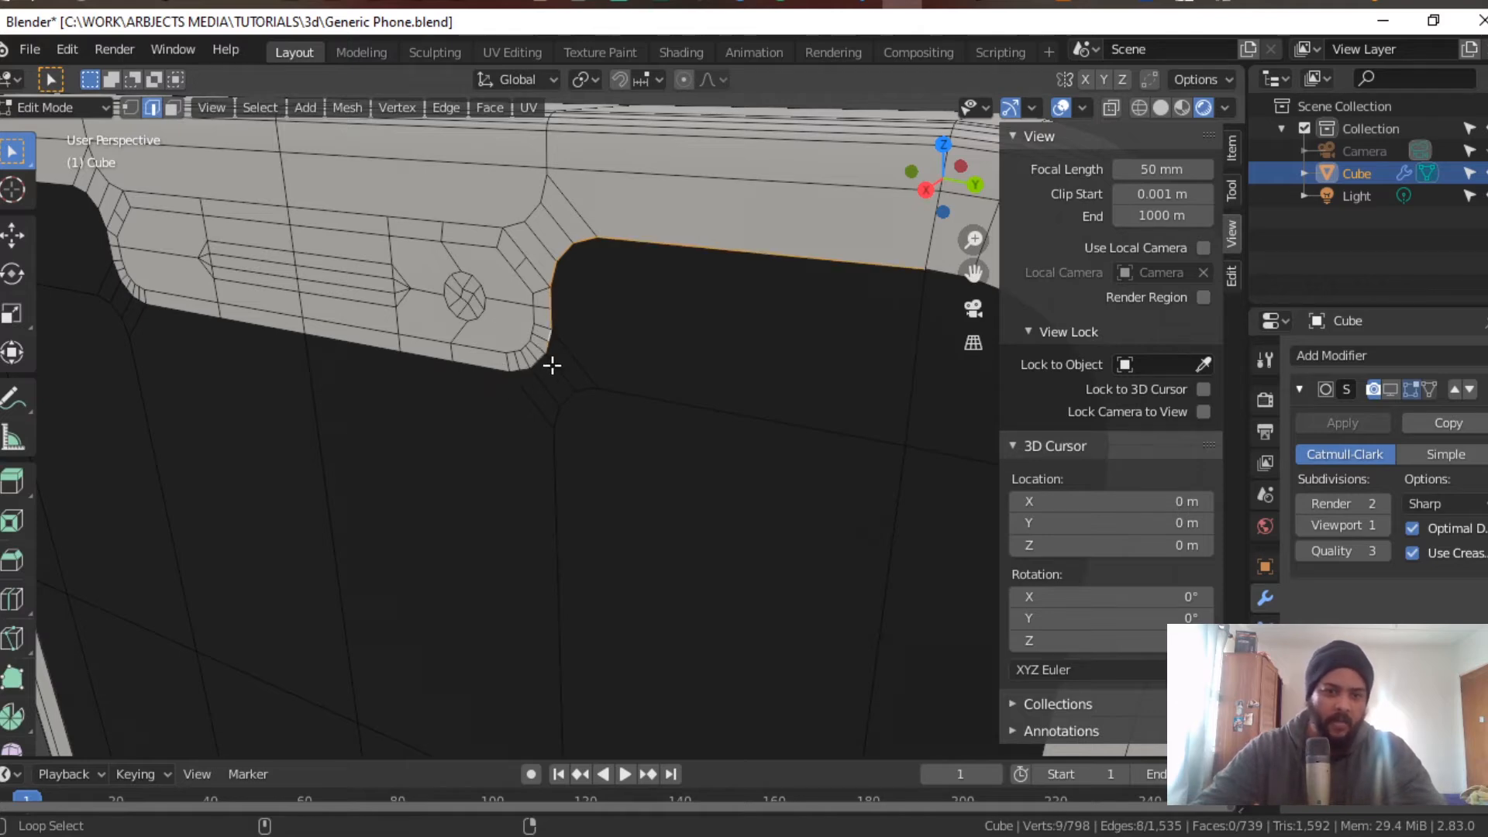
pyautogui.keyDown('alt'); pyautogui.keyDown('shift'); pyautogui.click(540, 364); pyautogui.keyUp('shift'); pyautogui.keyUp('alt')
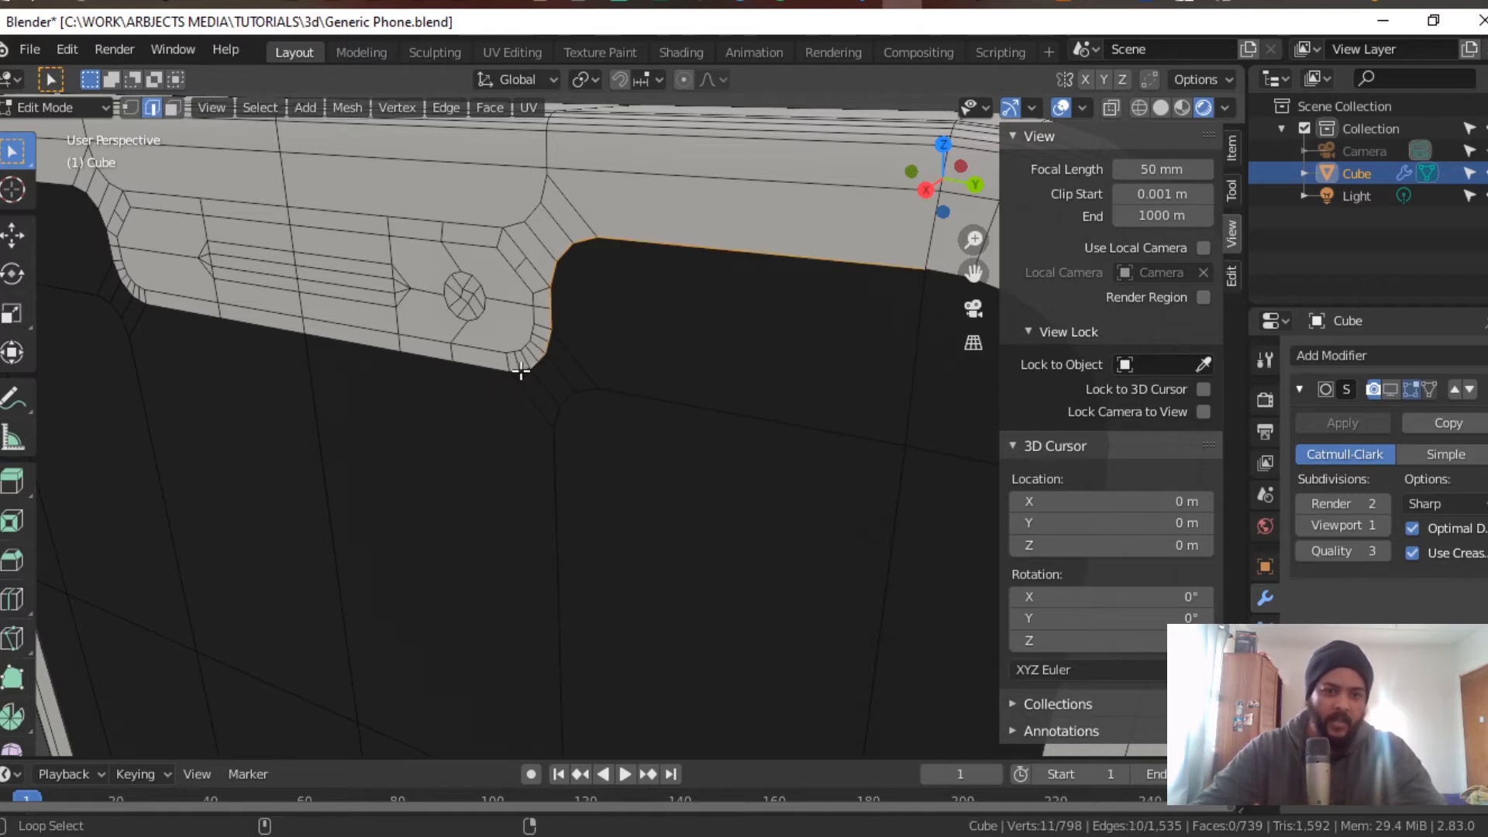
pyautogui.keyDown('alt'); pyautogui.keyDown('shift'); pyautogui.click(482, 368); pyautogui.keyUp('shift'); pyautogui.keyUp('alt')
# Step: Extend the edge selection around the screen's upper-right rounded corner and down its long right side
pyautogui.moveTo(253, 425); pyautogui.dragTo(578, 352, button='middle')
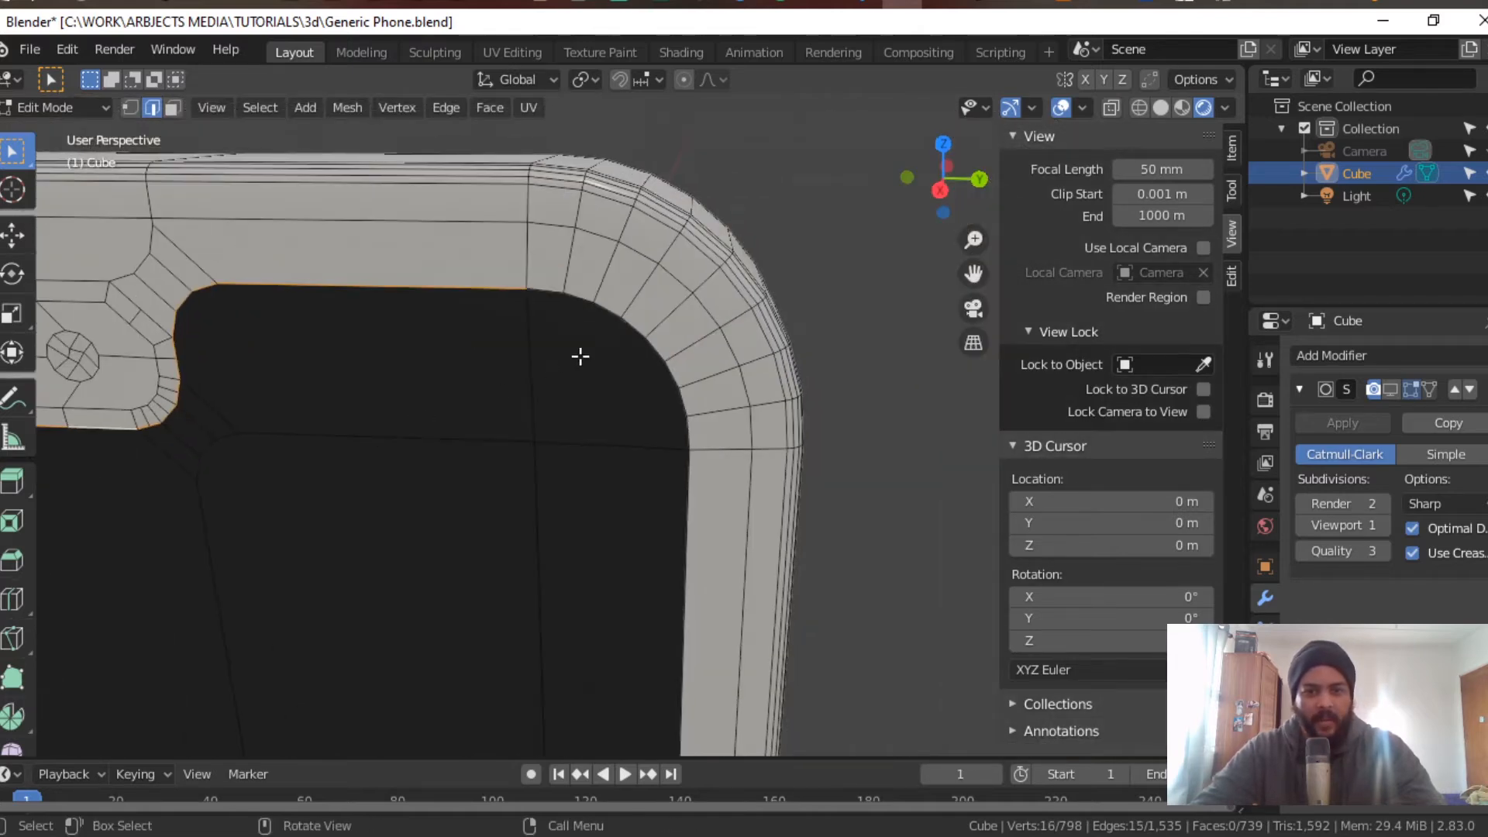
pyautogui.keyDown('alt'); pyautogui.keyDown('shift'); pyautogui.click(544, 292); pyautogui.keyUp('shift'); pyautogui.keyUp('alt')
pyautogui.keyDown('alt'); pyautogui.keyDown('shift'); pyautogui.click(690, 483); pyautogui.keyUp('shift'); pyautogui.keyUp('alt')
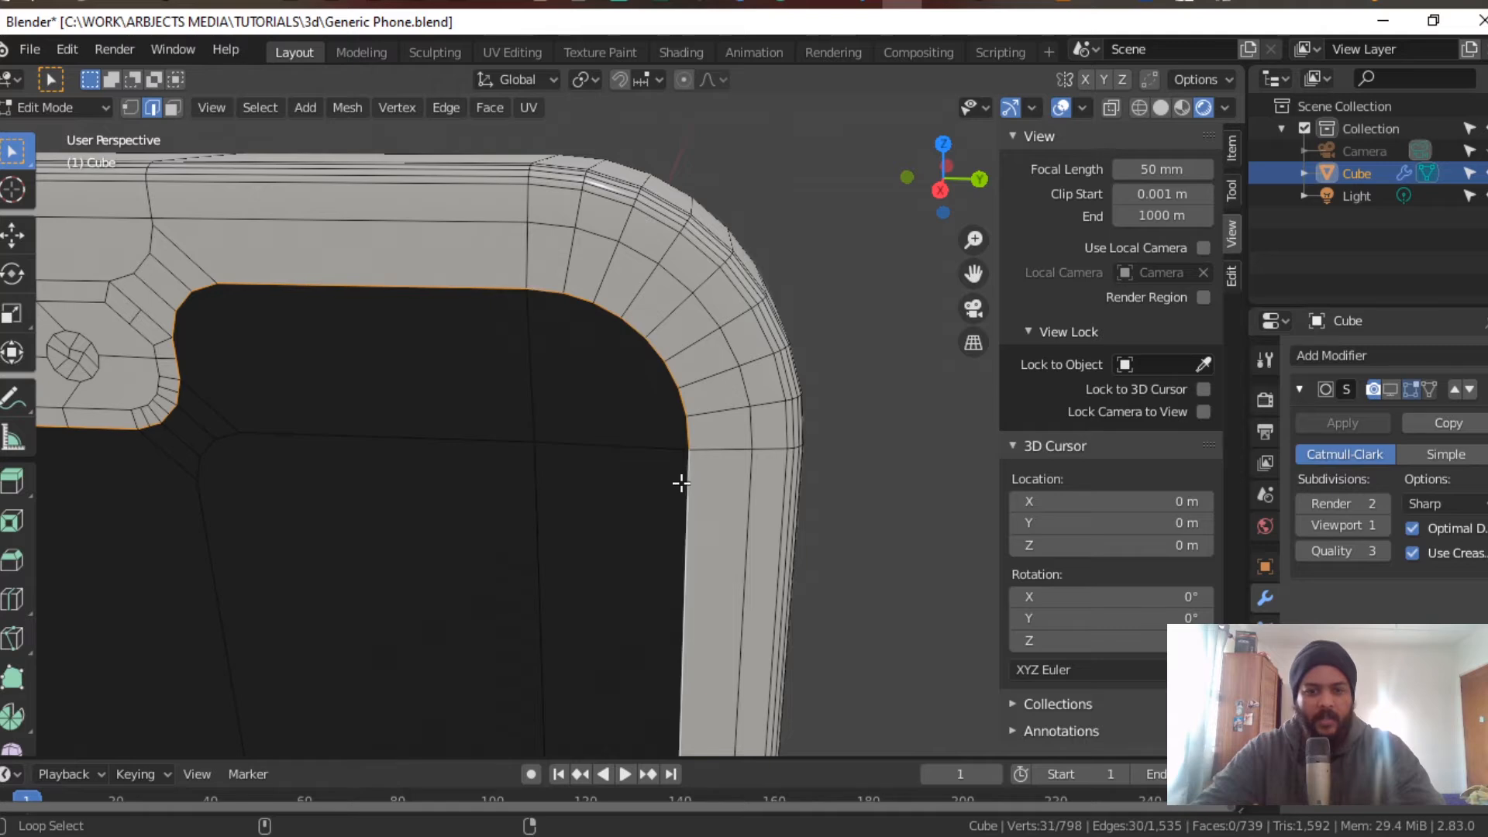
pyautogui.scroll(-4, 697, 375)
pyautogui.keyDown('shift'); pyautogui.scroll(-6, 629, 681); pyautogui.keyUp('shift')
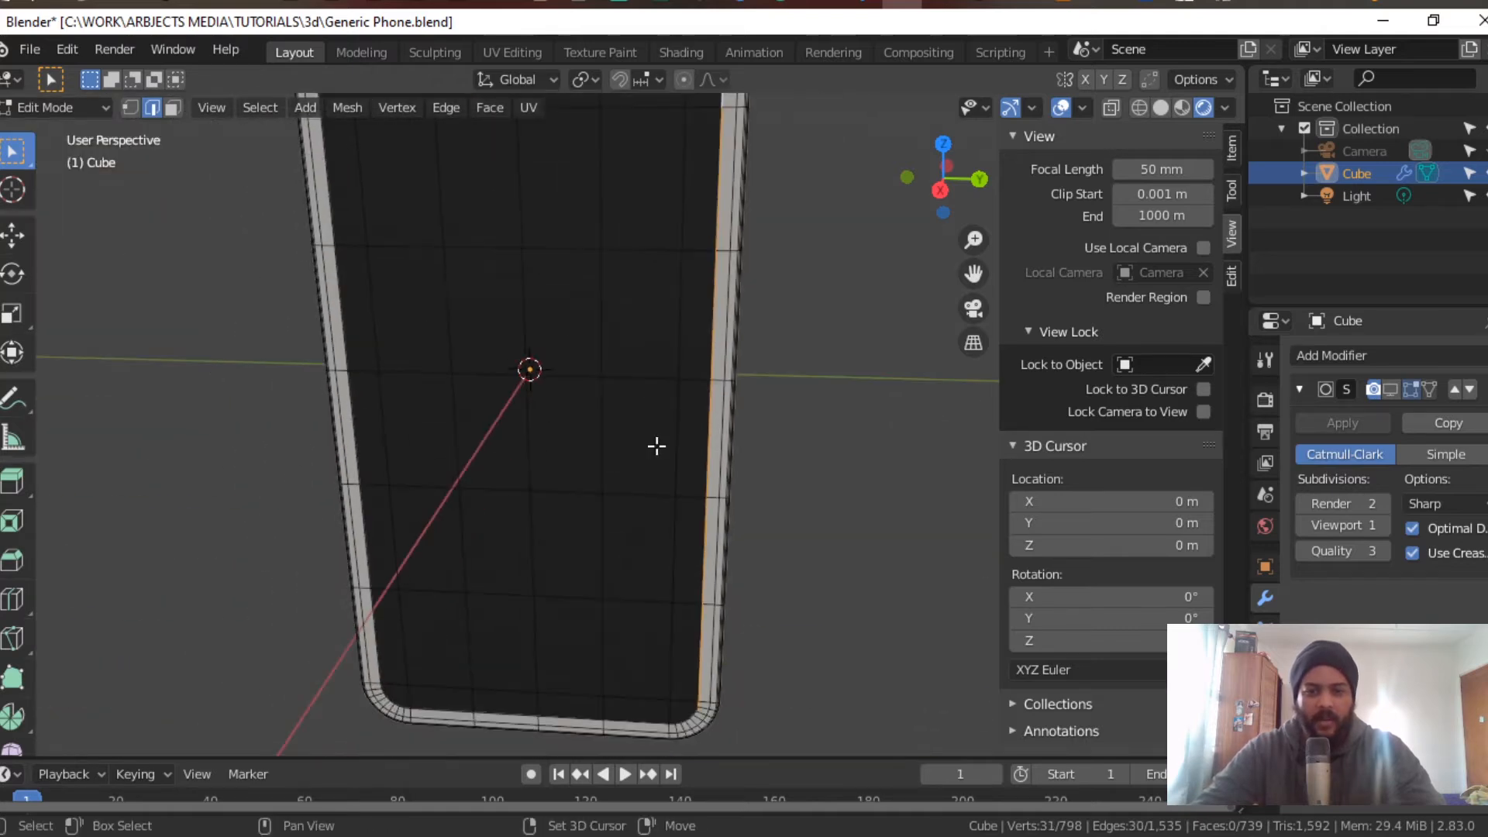
# Step: Add the screen's lower-right corner, bottom edge, lower-left corner and left side to the edge selection
pyautogui.scroll(4, 621, 518)
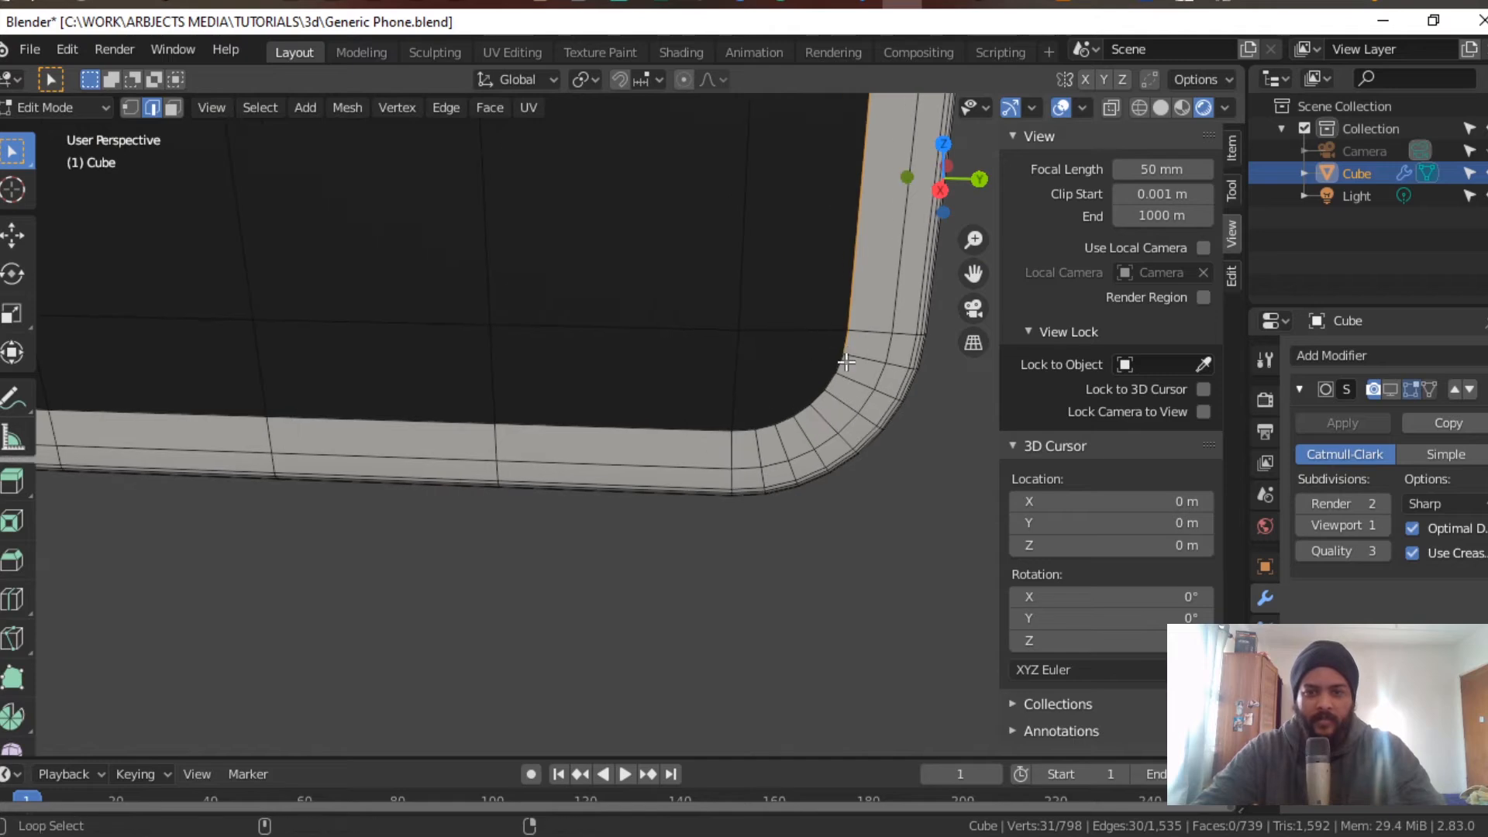
pyautogui.keyDown('alt'); pyautogui.keyDown('shift'); pyautogui.click(721, 432); pyautogui.keyUp('shift'); pyautogui.keyUp('alt')
pyautogui.scroll(-5, 205, 432)
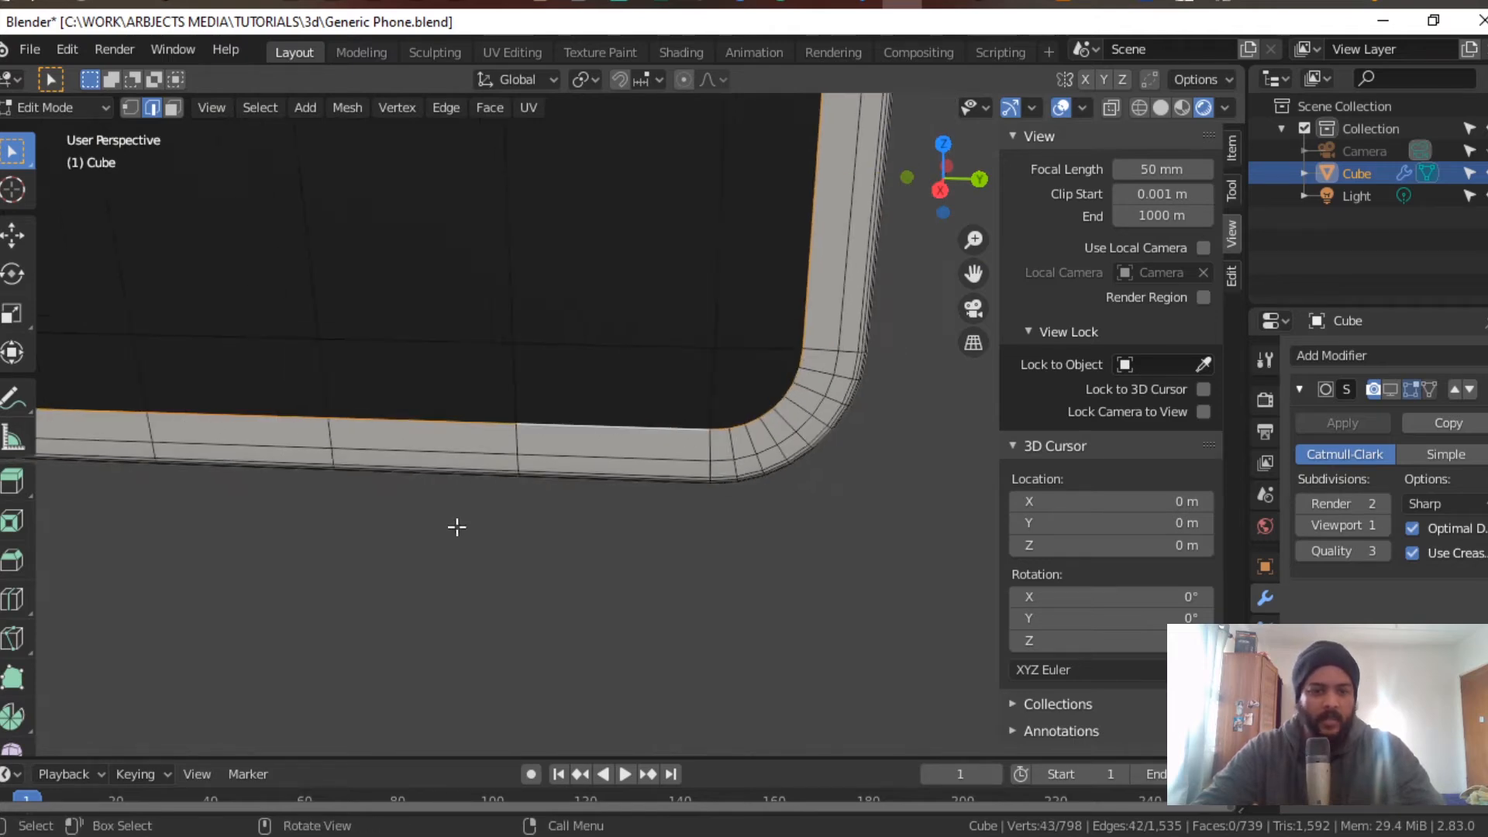
pyautogui.scroll(3, 598, 468)
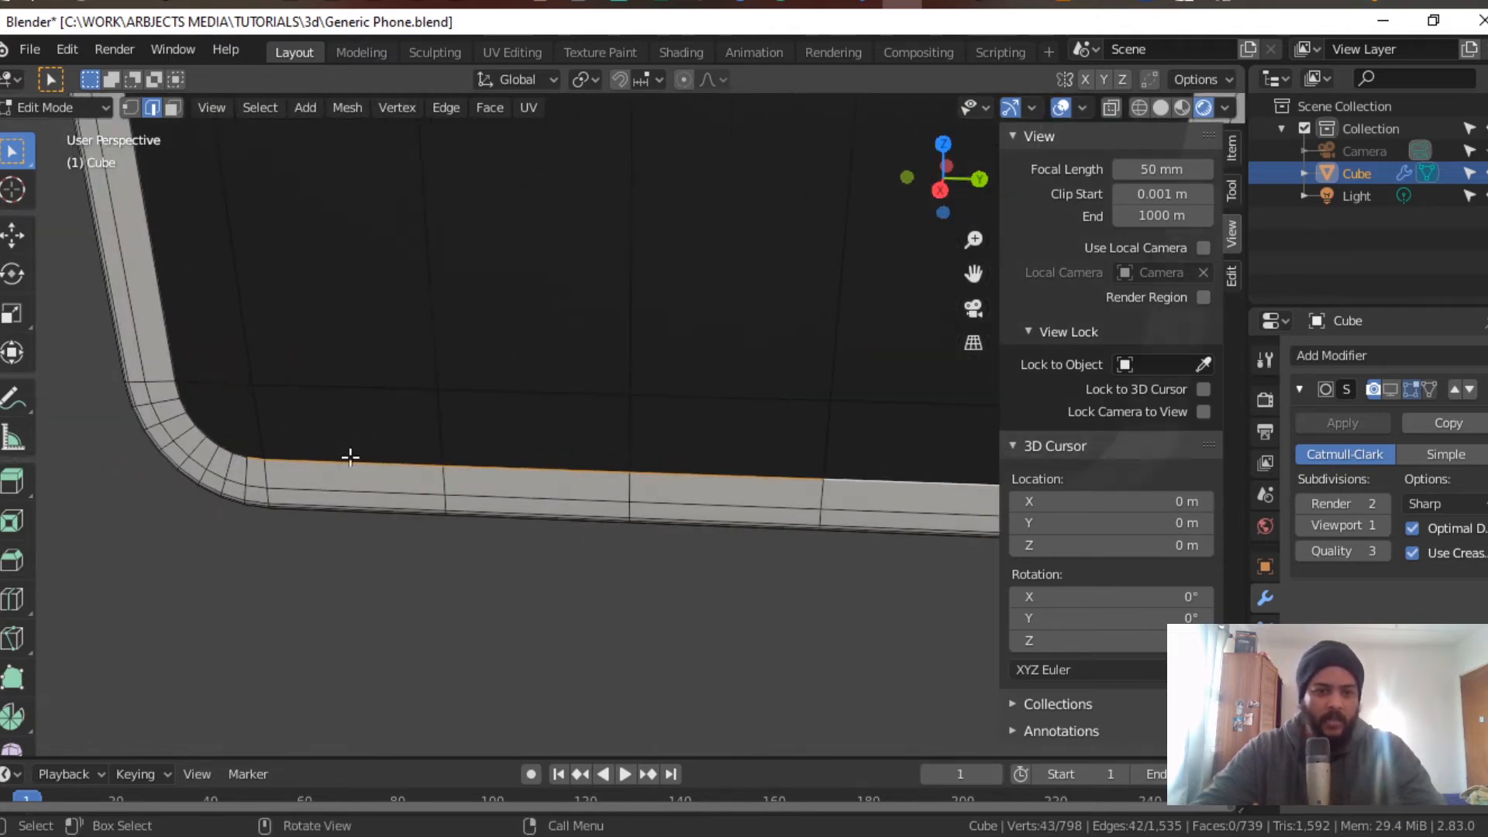
pyautogui.keyDown('shift'); pyautogui.moveTo(429, 429); pyautogui.dragTo(587, 430, button='middle'); pyautogui.keyUp('shift')
pyautogui.scroll(1, 364, 465)
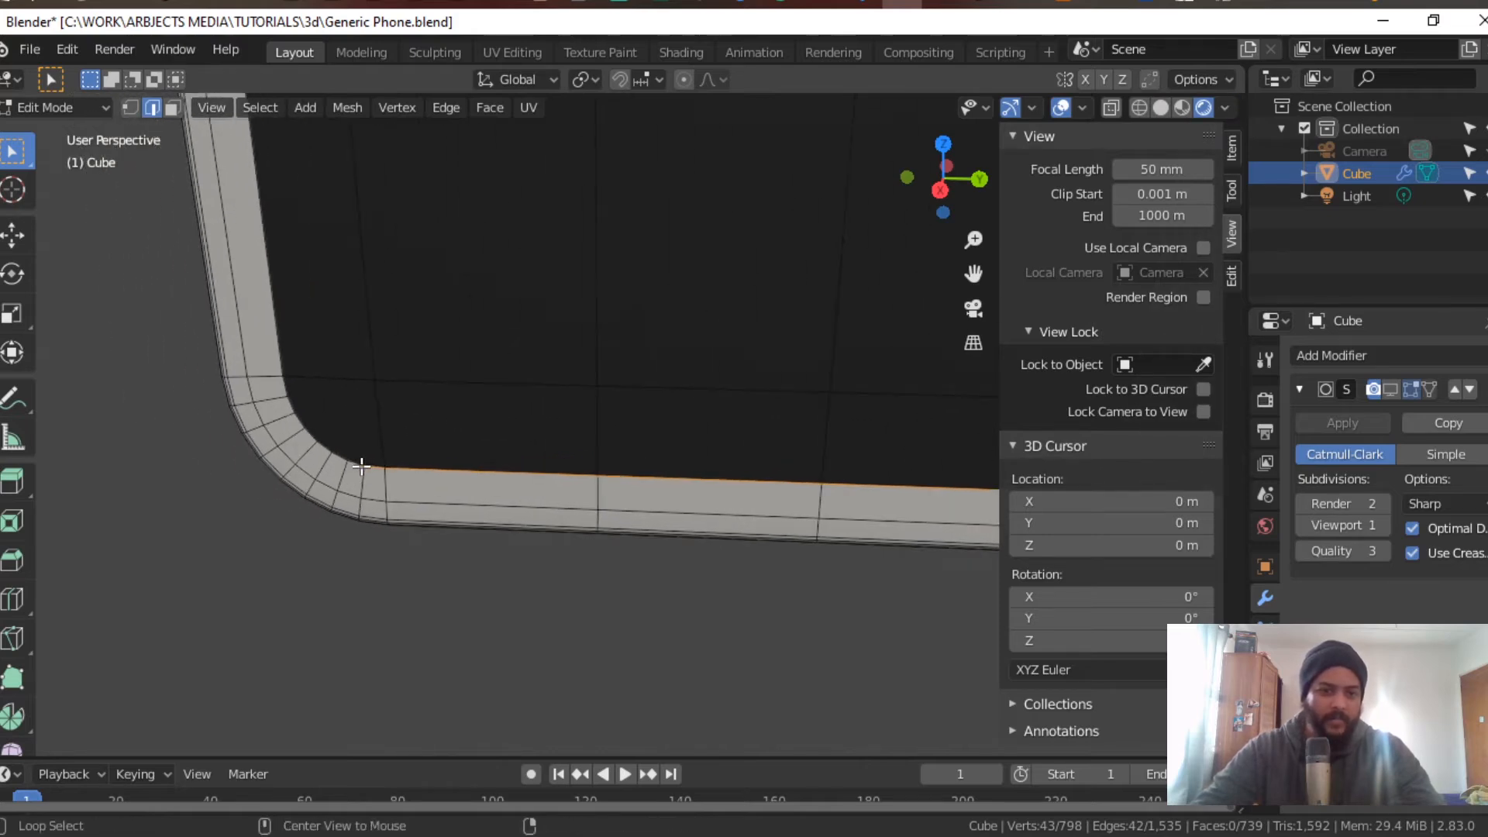
pyautogui.keyDown('alt'); pyautogui.click(272, 299); pyautogui.keyUp('alt')
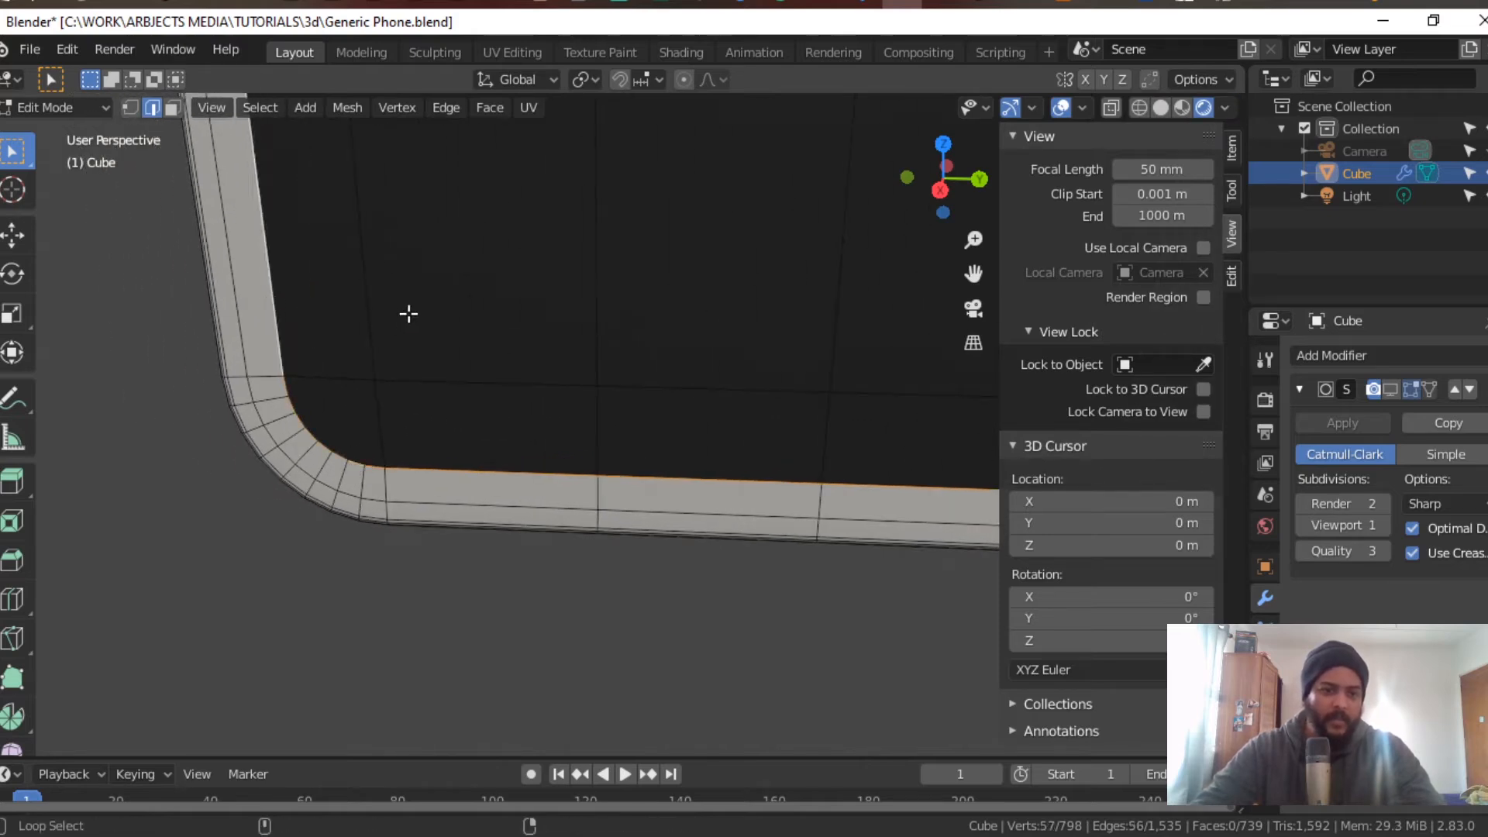
# Step: Complete the border selection with the screen's upper-left corner, the top edge and the left side of the notch
pyautogui.scroll(-5, 449, 492)
pyautogui.scroll(-3, 631, 488)
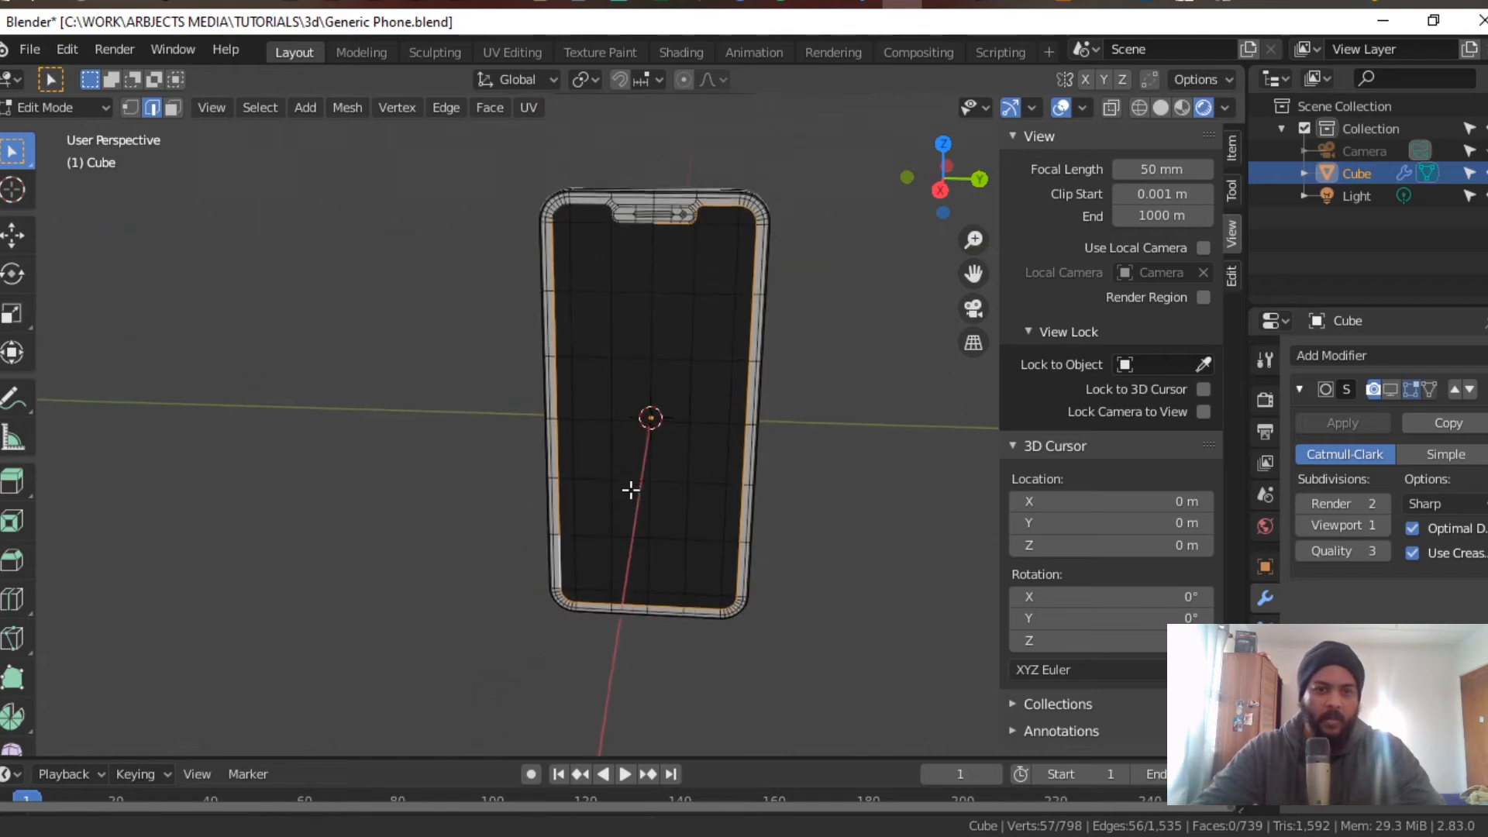
pyautogui.keyDown('shift'); pyautogui.moveTo(630, 488); pyautogui.dragTo(738, 702, button='middle'); pyautogui.keyUp('shift')
pyautogui.scroll(6, 581, 518)
pyautogui.scroll(6, 565, 558)
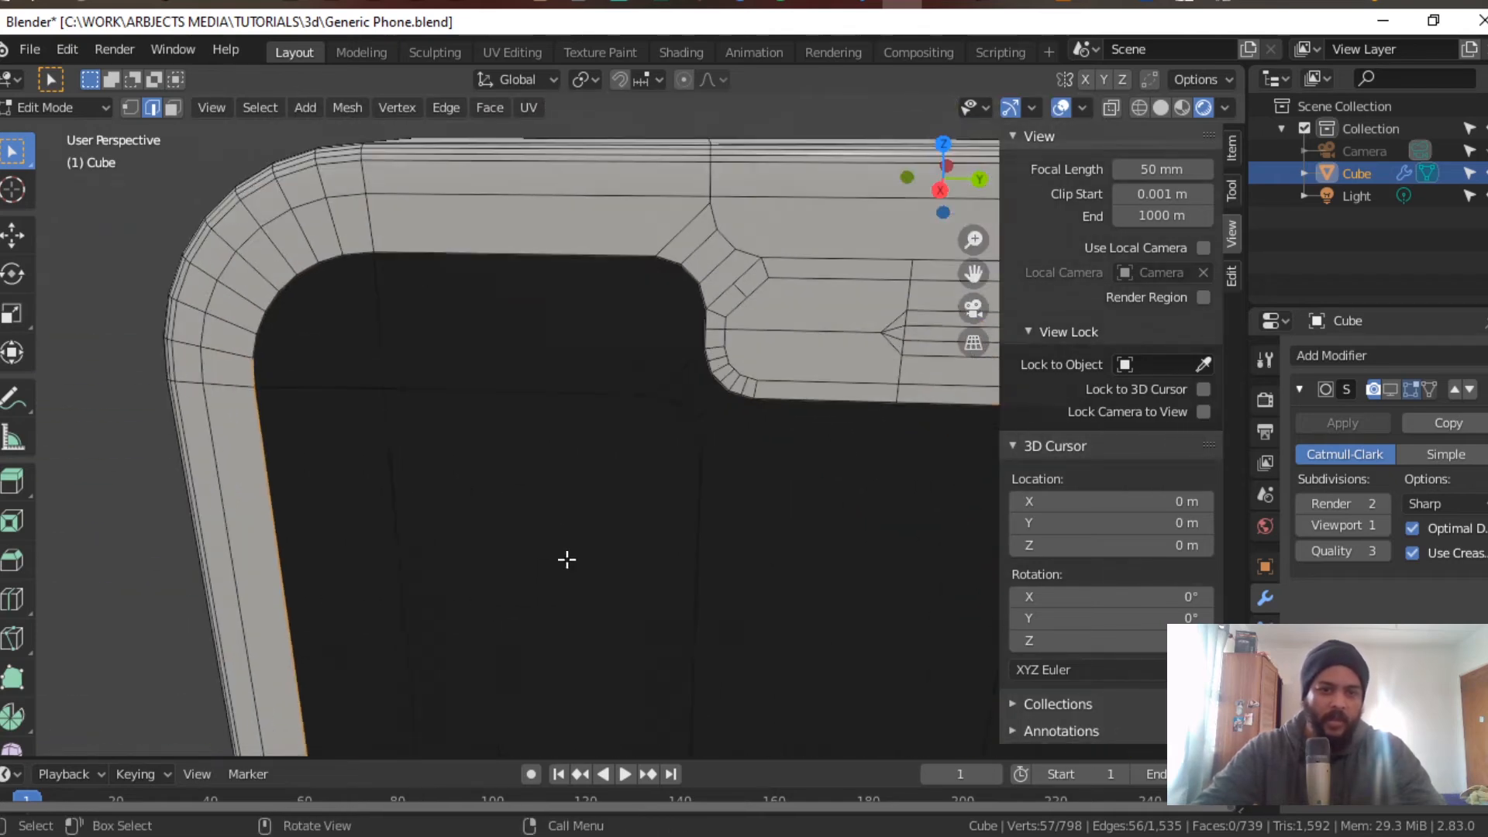
pyautogui.scroll(-2, 200, 392)
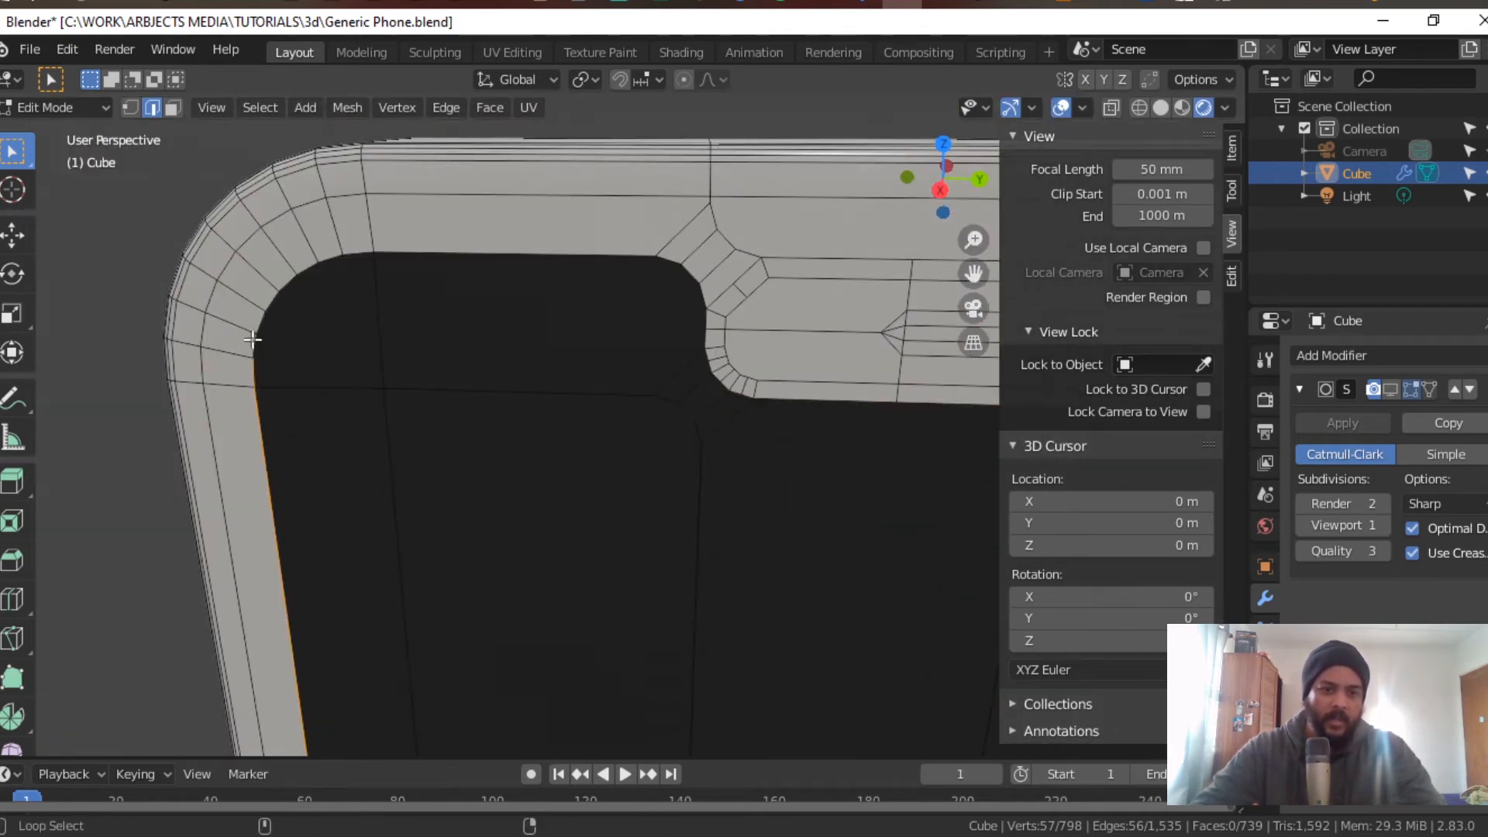
pyautogui.keyDown('alt'); pyautogui.keyDown('shift'); pyautogui.click(411, 252); pyautogui.keyUp('shift'); pyautogui.keyUp('alt')
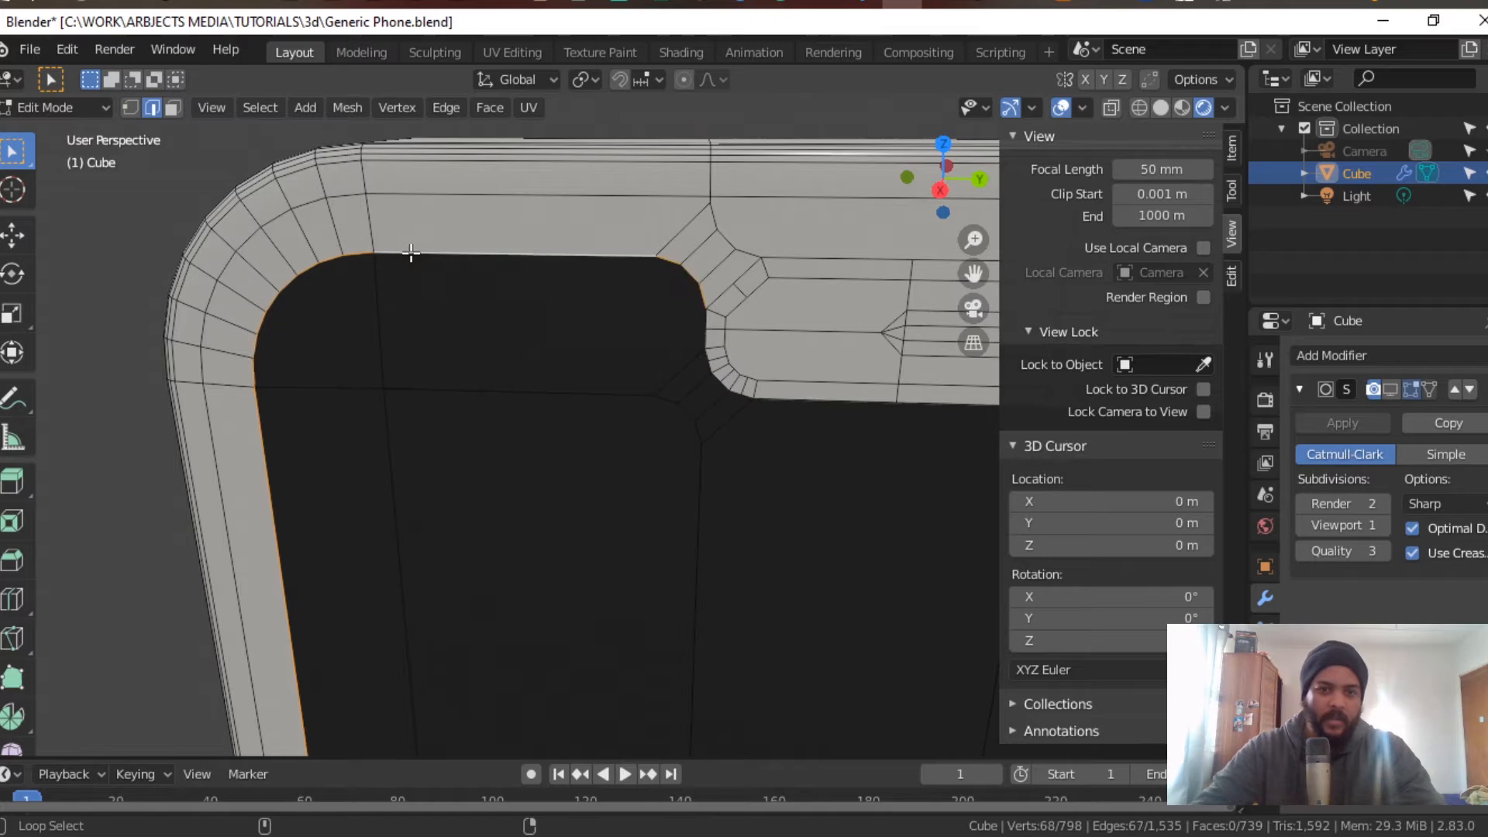
pyautogui.keyDown('alt'); pyautogui.keyDown('shift'); pyautogui.click(702, 320); pyautogui.keyUp('shift'); pyautogui.keyUp('alt')
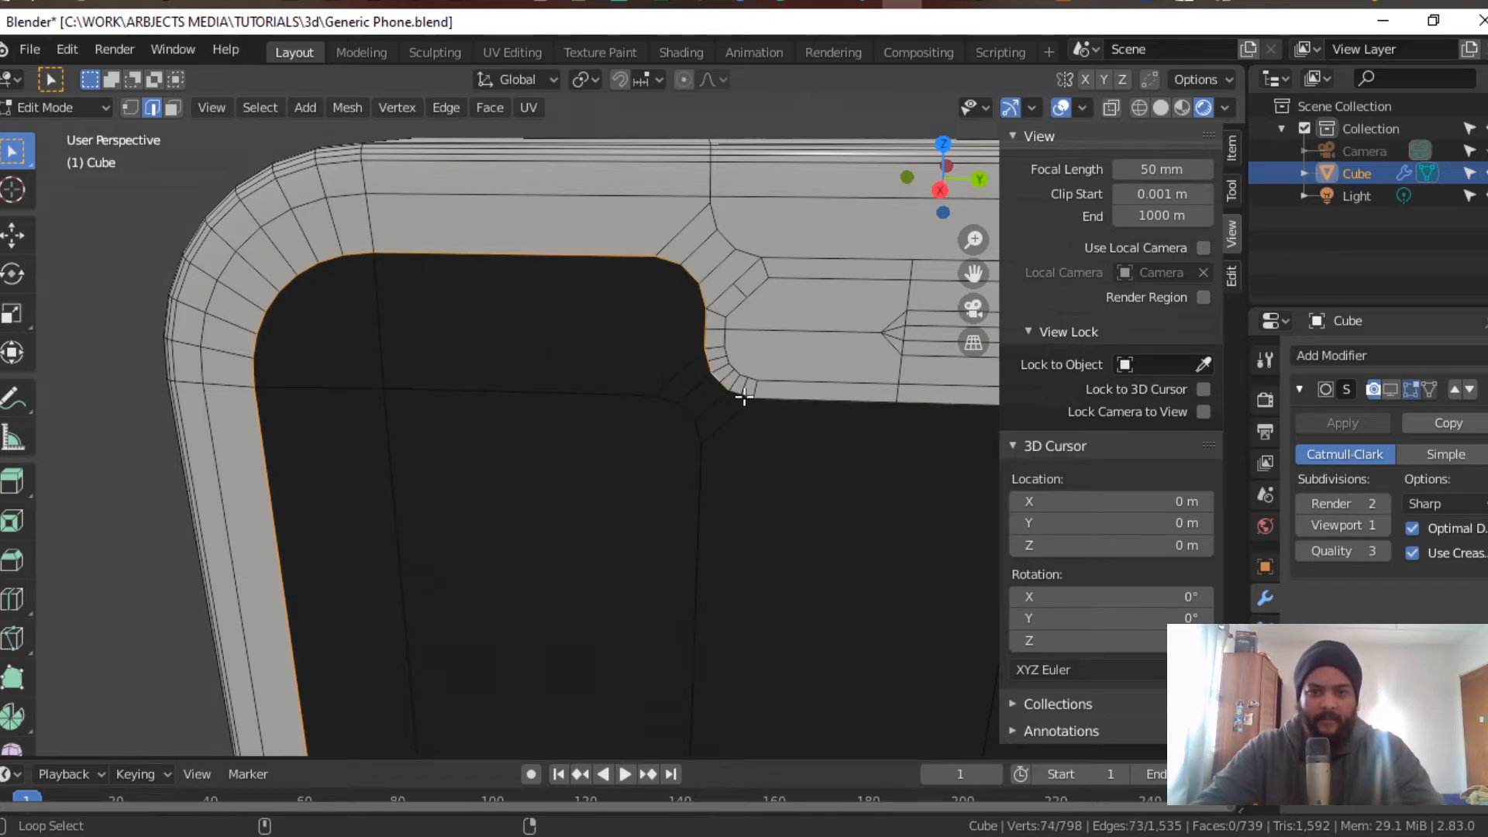
pyautogui.keyDown('alt'); pyautogui.keyDown('shift'); pyautogui.click(784, 403); pyautogui.keyUp('shift'); pyautogui.keyUp('alt')
# Step: Inspect the selected screen border along both notch corners and the notch's lower edge for missed edges
pyautogui.scroll(5, 874, 548)
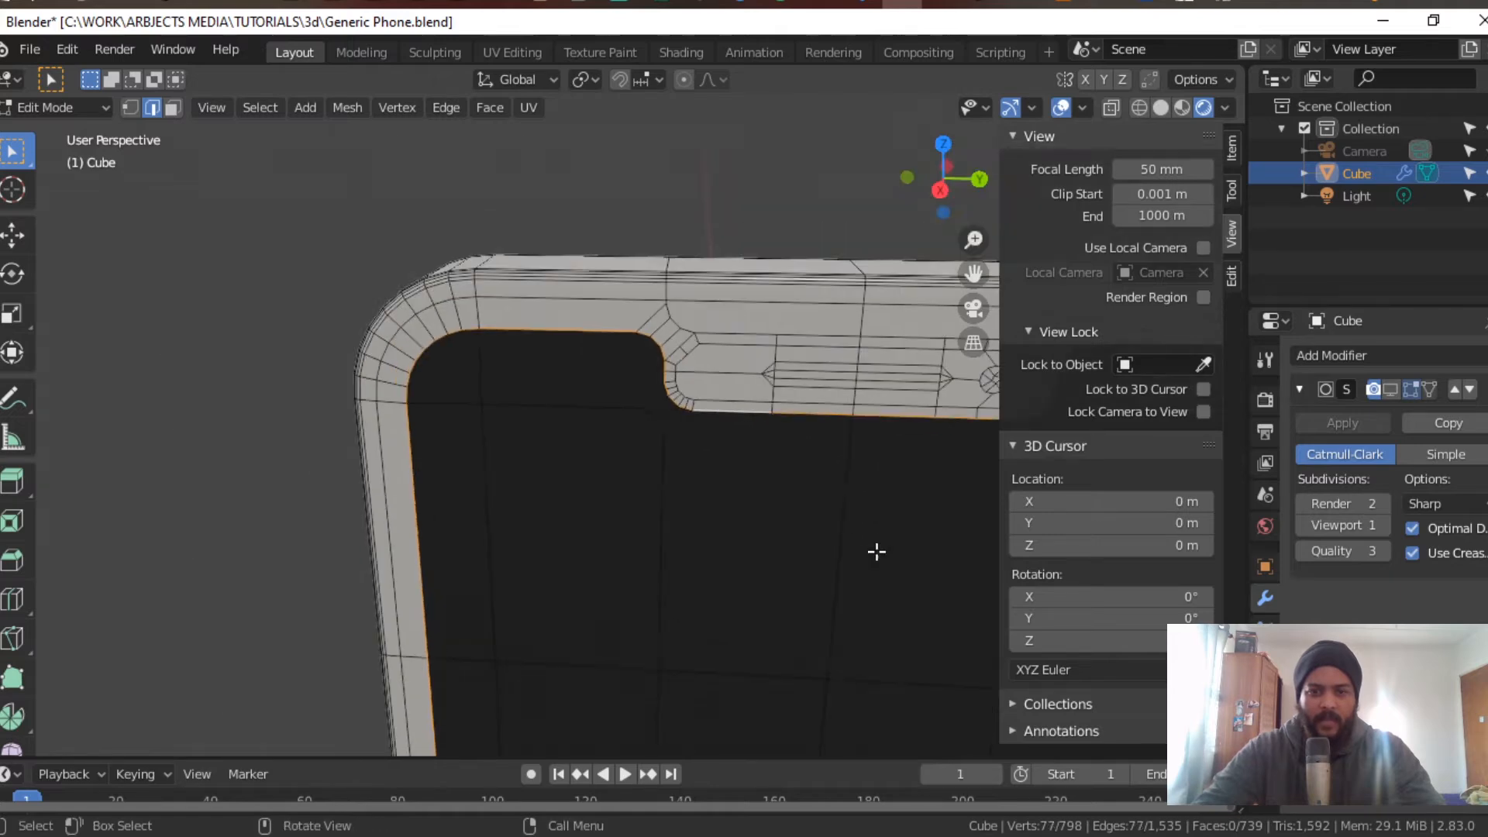
pyautogui.keyDown('shift'); pyautogui.moveTo(836, 457); pyautogui.dragTo(487, 602, button='middle'); pyautogui.keyUp('shift')
pyautogui.scroll(3, 585, 602)
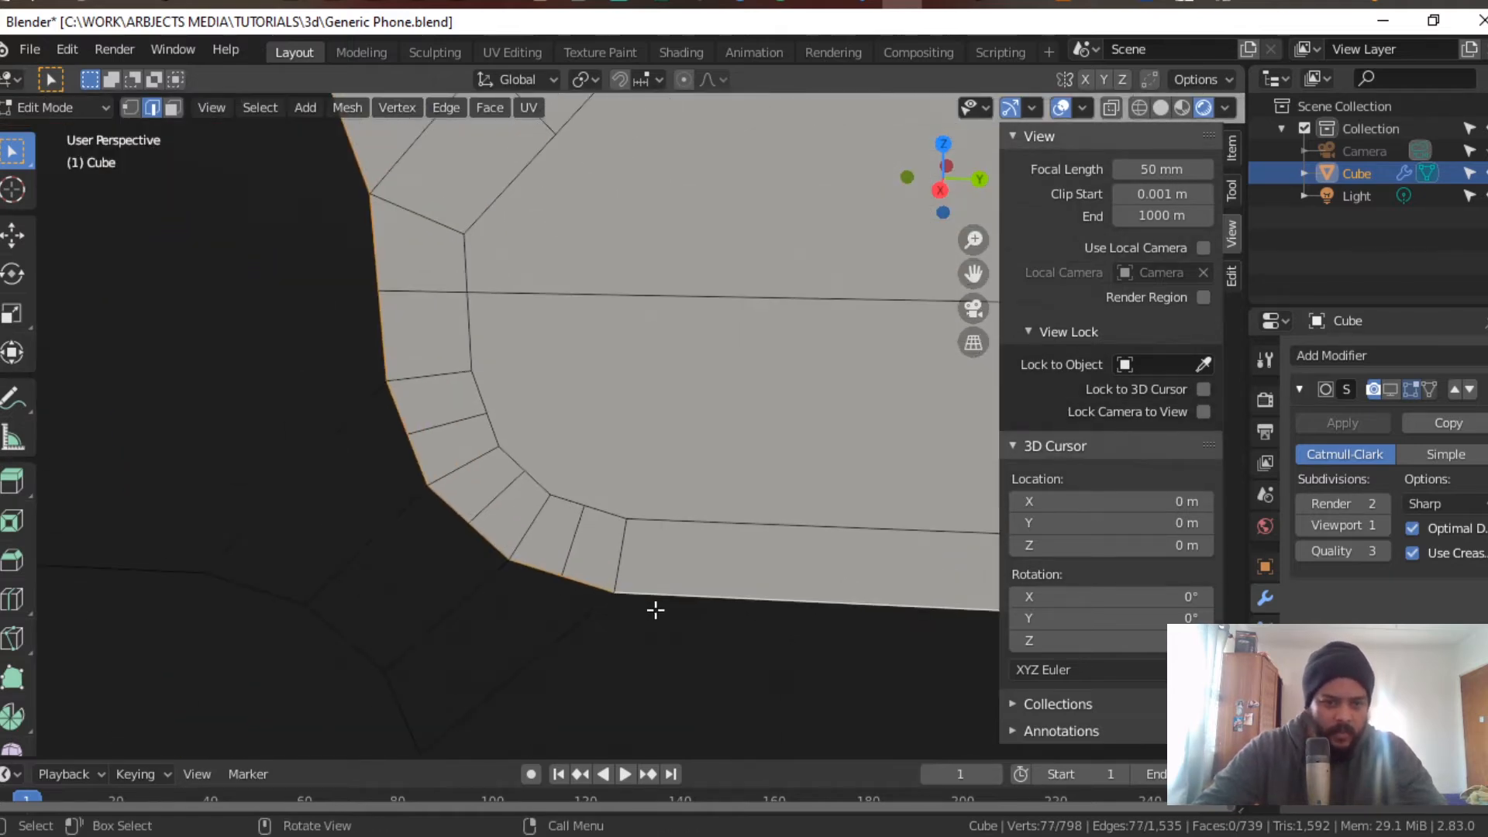
pyautogui.scroll(-3, 656, 610)
pyautogui.keyDown('shift'); pyautogui.moveTo(775, 612); pyautogui.dragTo(439, 555, button='middle'); pyautogui.keyUp('shift')
pyautogui.keyDown('shift'); pyautogui.moveTo(907, 543); pyautogui.dragTo(85, 529, button='middle'); pyautogui.keyUp('shift')
pyautogui.keyDown('shift'); pyautogui.moveTo(961, 515); pyautogui.dragTo(584, 558, button='middle'); pyautogui.keyUp('shift')
pyautogui.keyDown('shift'); pyautogui.moveTo(625, 443); pyautogui.dragTo(572, 520, button='middle'); pyautogui.keyUp('shift')
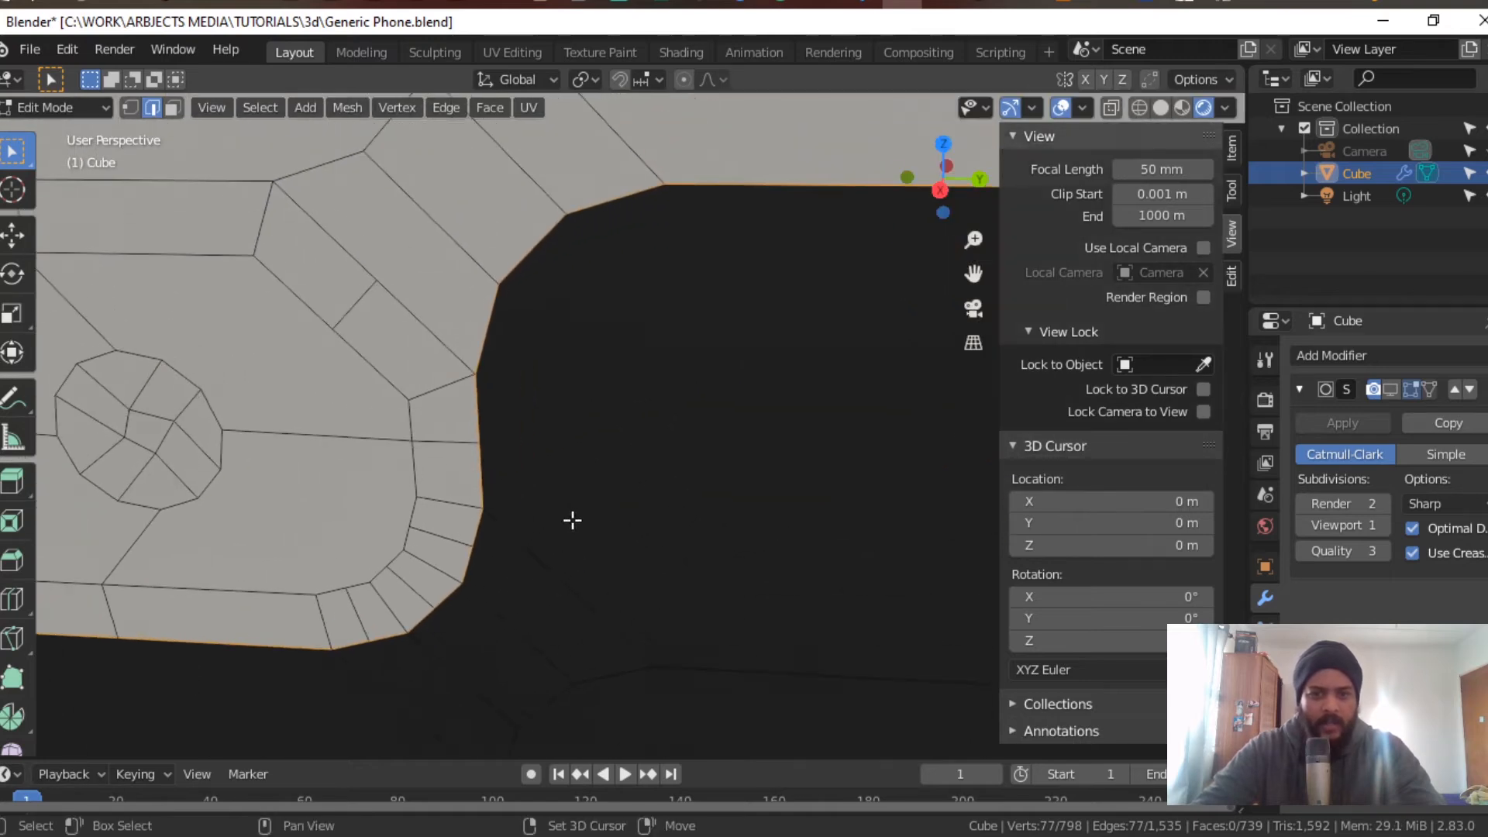
# Step: Apply an edge crease with a factor of 1.000 to the selected screen border
pyautogui.rightClick(538, 248)
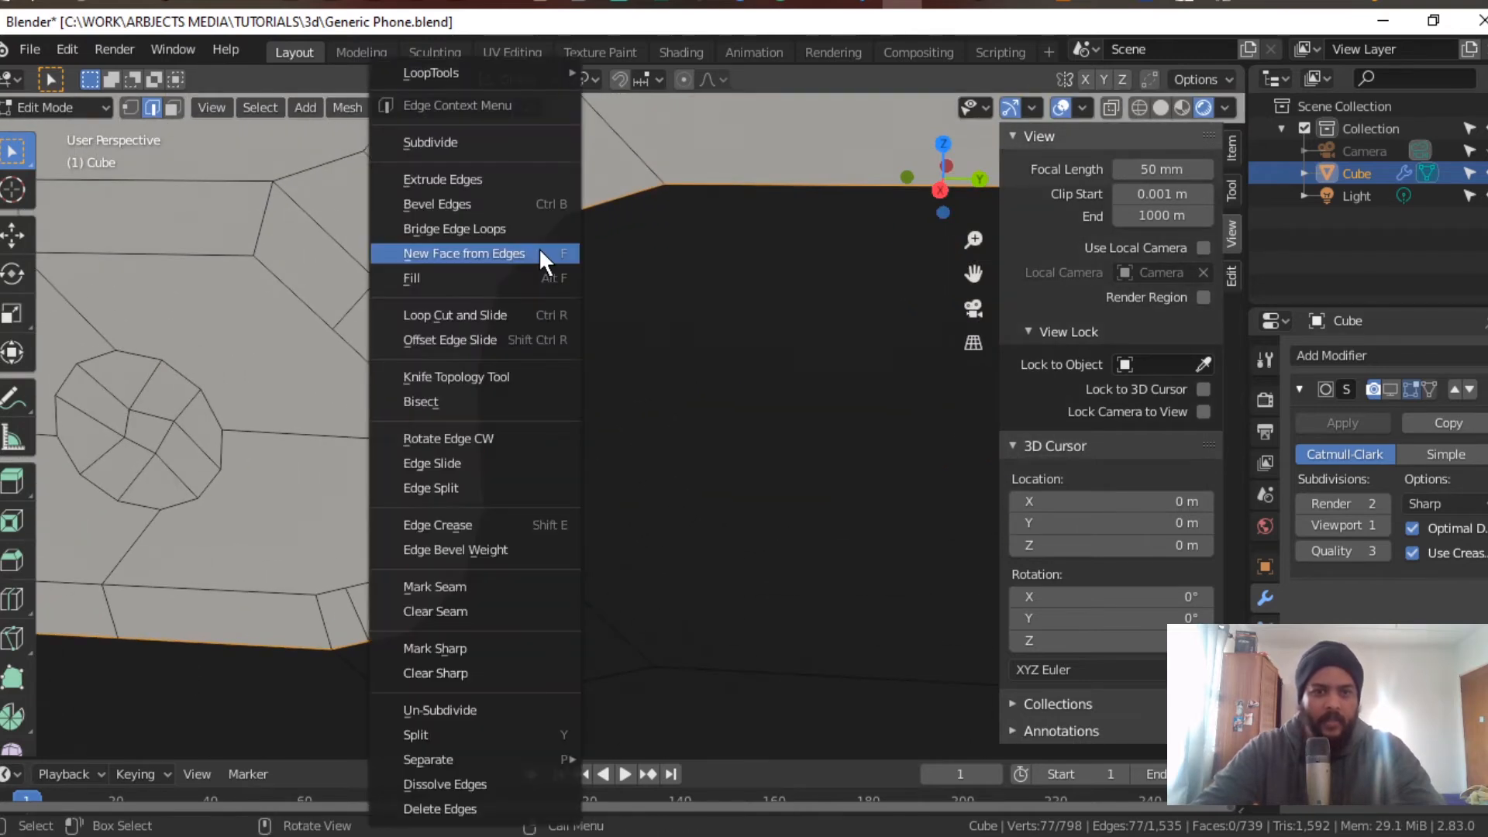
pyautogui.click(512, 527)
pyautogui.click(703, 128)
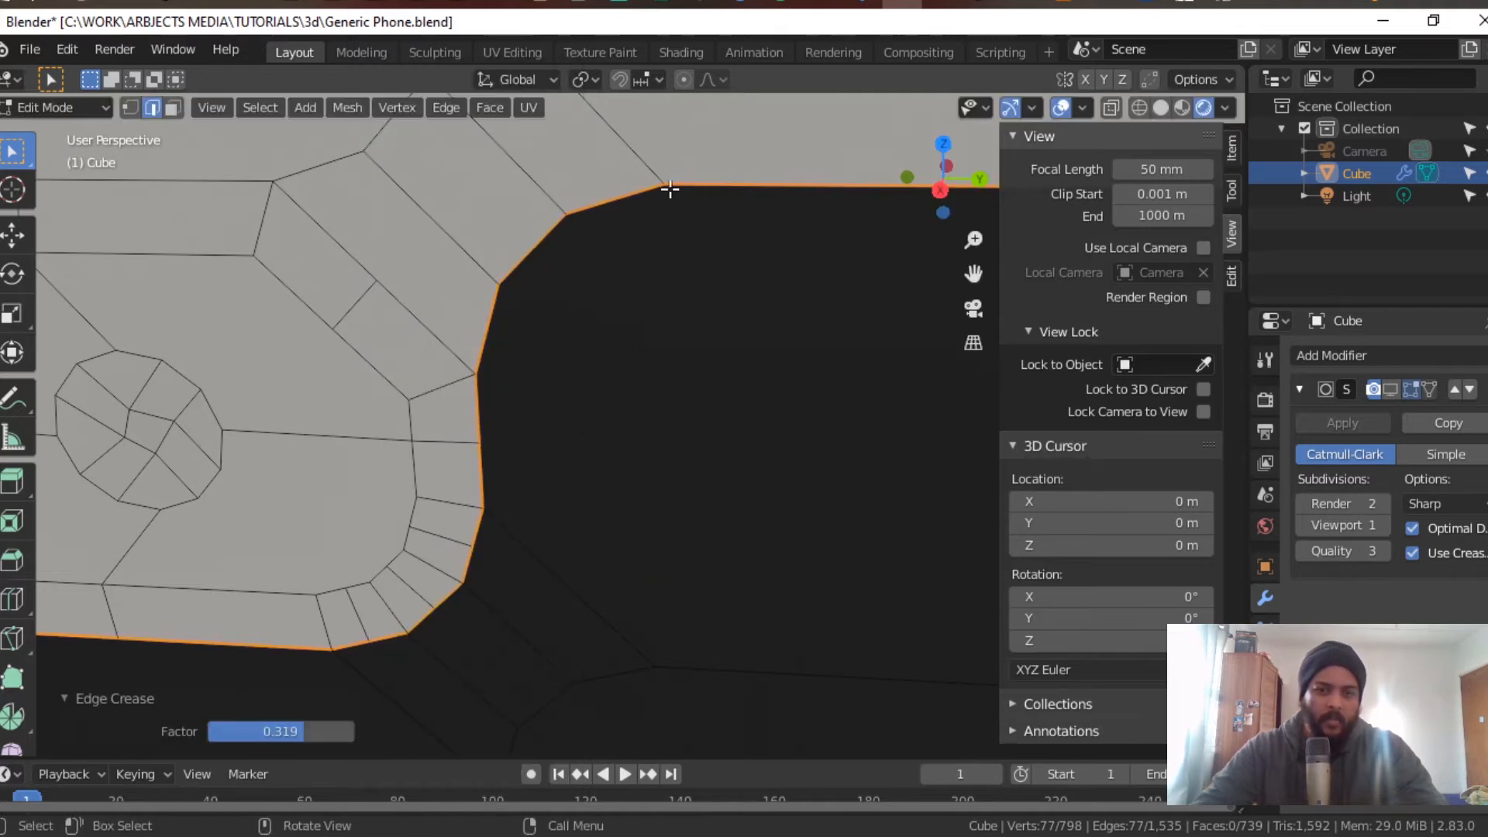
pyautogui.moveTo(305, 734); pyautogui.dragTo(356, 732)
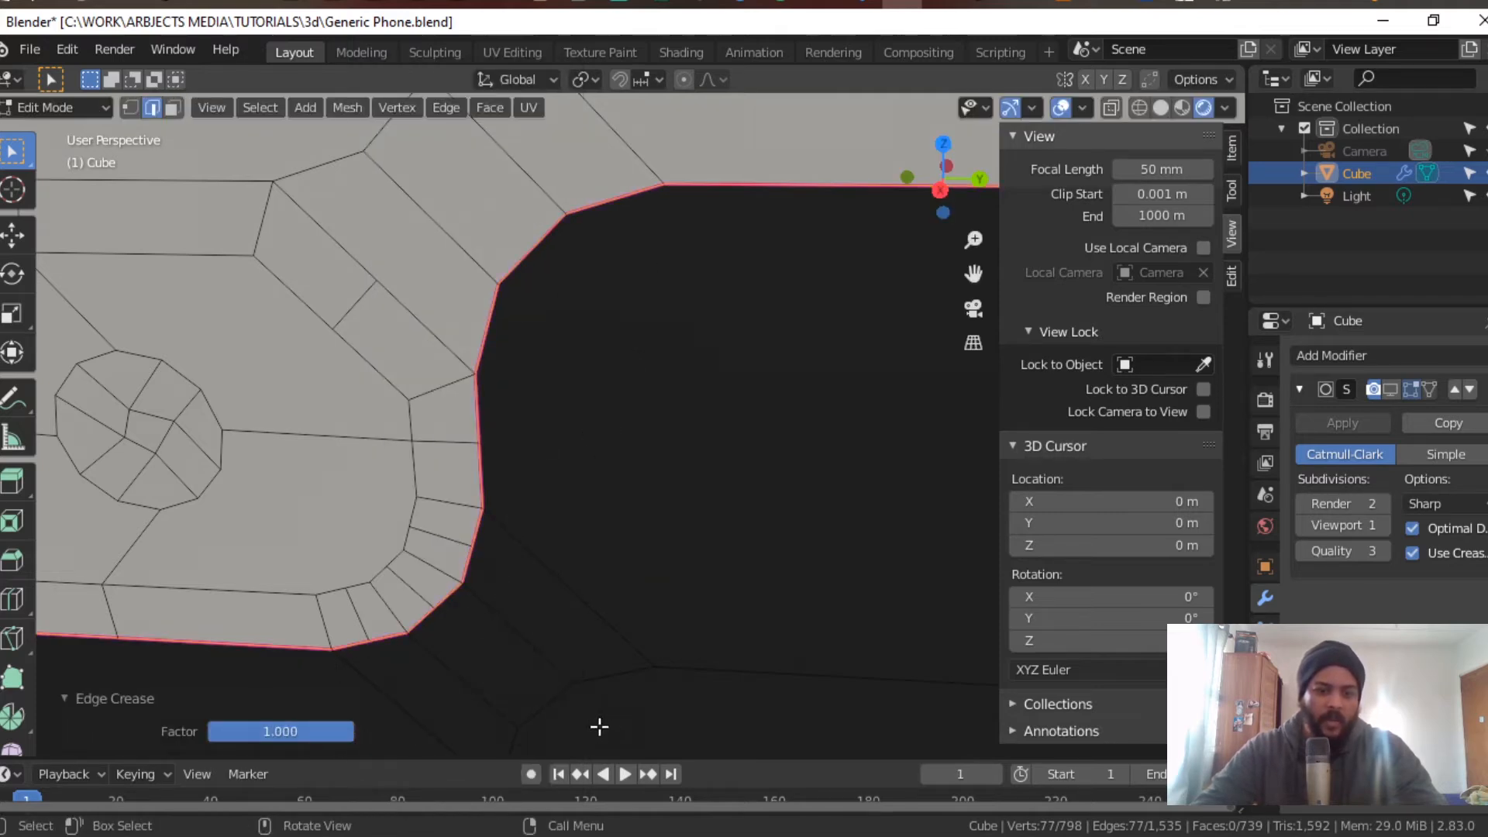
# Step: Return to Object Mode and show the phone's Subdivision Surface modifier in the viewport
pyautogui.press('Tab')
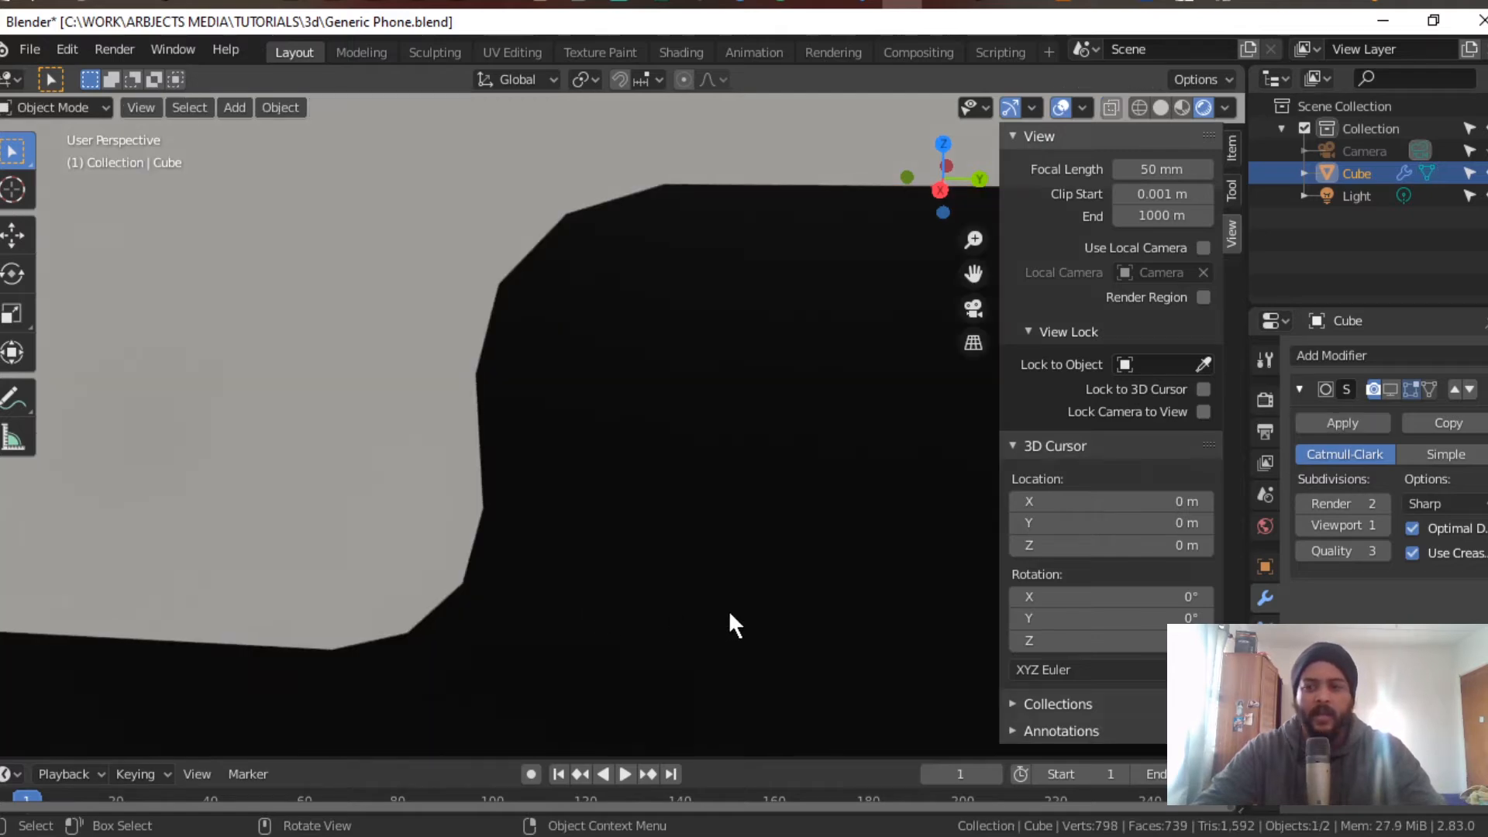
pyautogui.scroll(-6, 793, 522)
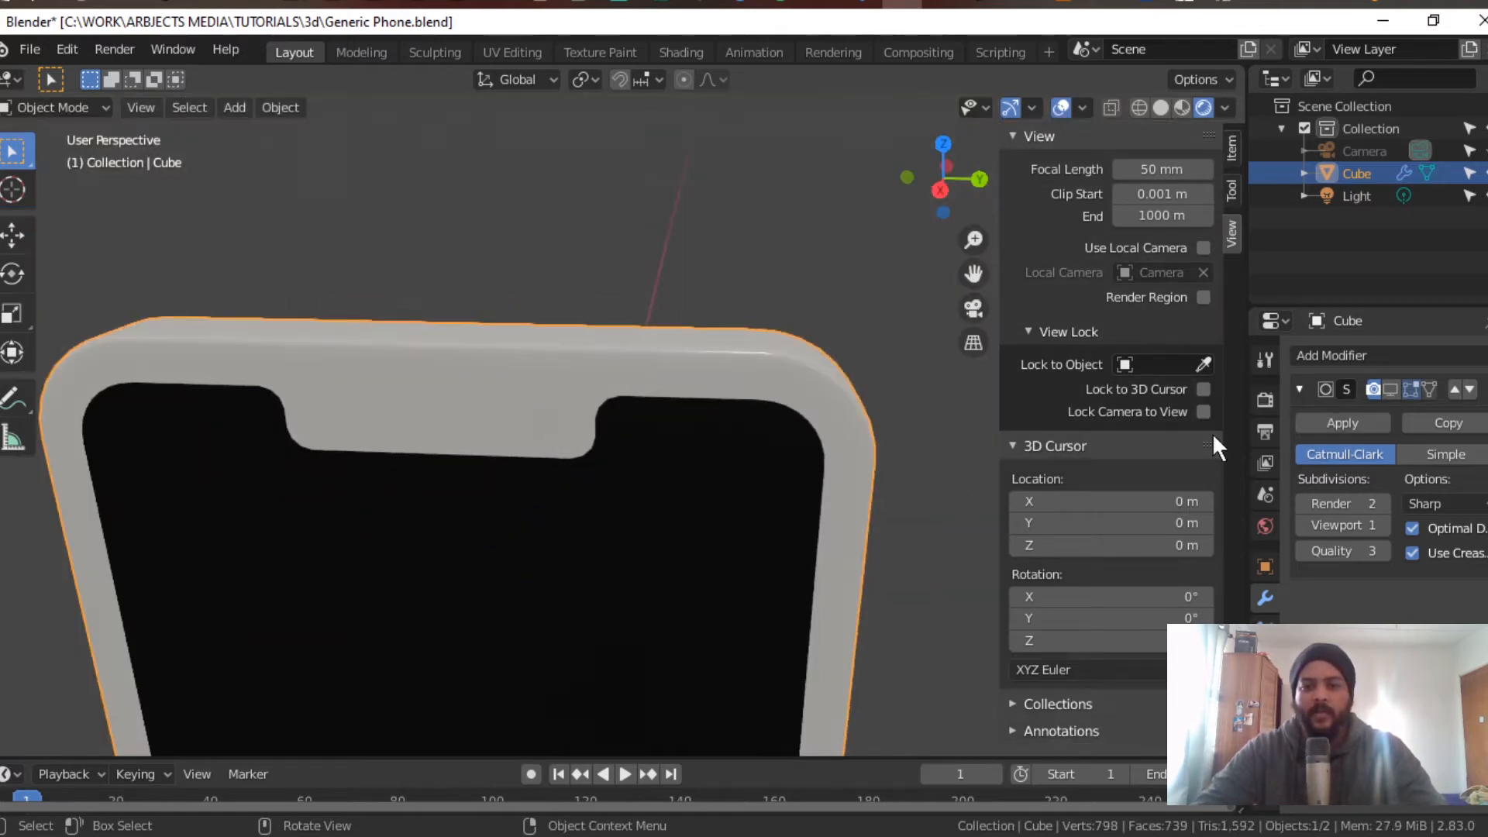
pyautogui.click(1392, 389)
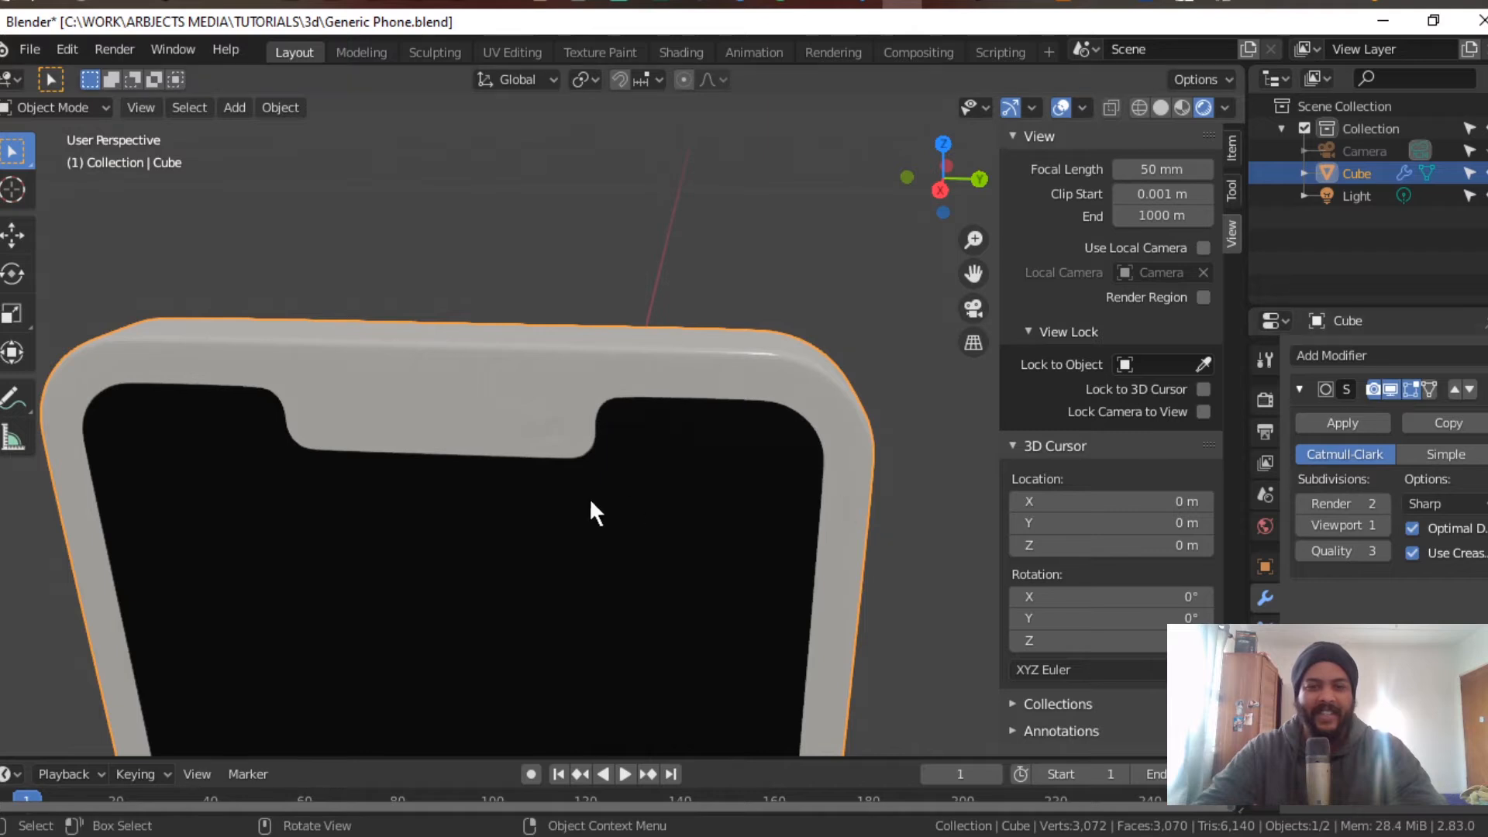
# Step: Examine the subdivided phone as a whole and its top edge around the notch corner
pyautogui.moveTo(747, 486); pyautogui.dragTo(635, 375, button='middle')
pyautogui.scroll(-3, 647, 509)
pyautogui.scroll(-3, 634, 370)
pyautogui.moveTo(591, 422); pyautogui.dragTo(647, 509, button='middle')
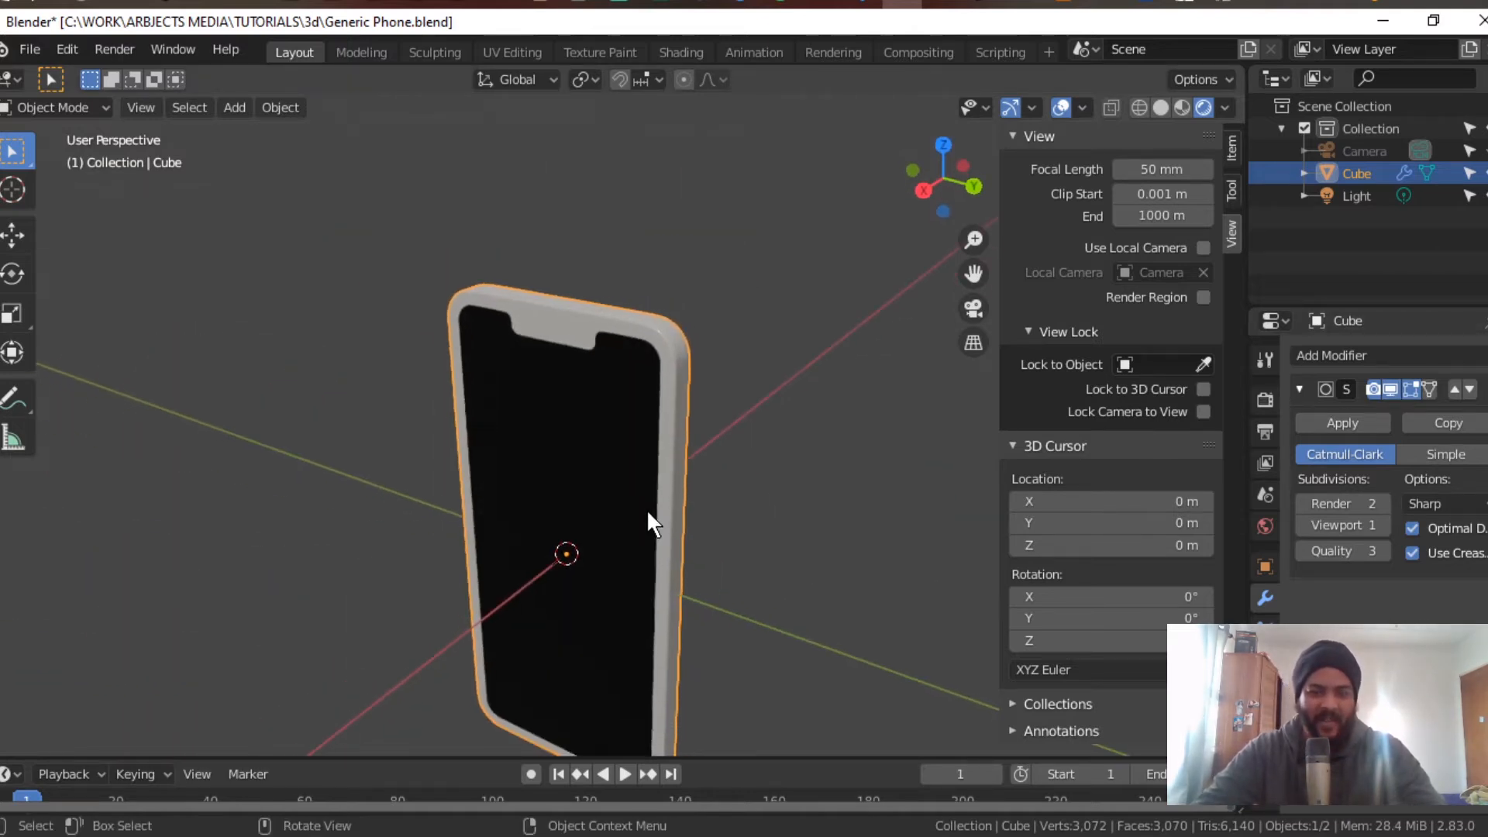
pyautogui.scroll(4, 646, 509)
pyautogui.keyDown('shift'); pyautogui.moveTo(656, 355); pyautogui.dragTo(619, 547, button='middle'); pyautogui.keyUp('shift')
pyautogui.scroll(5, 584, 567)
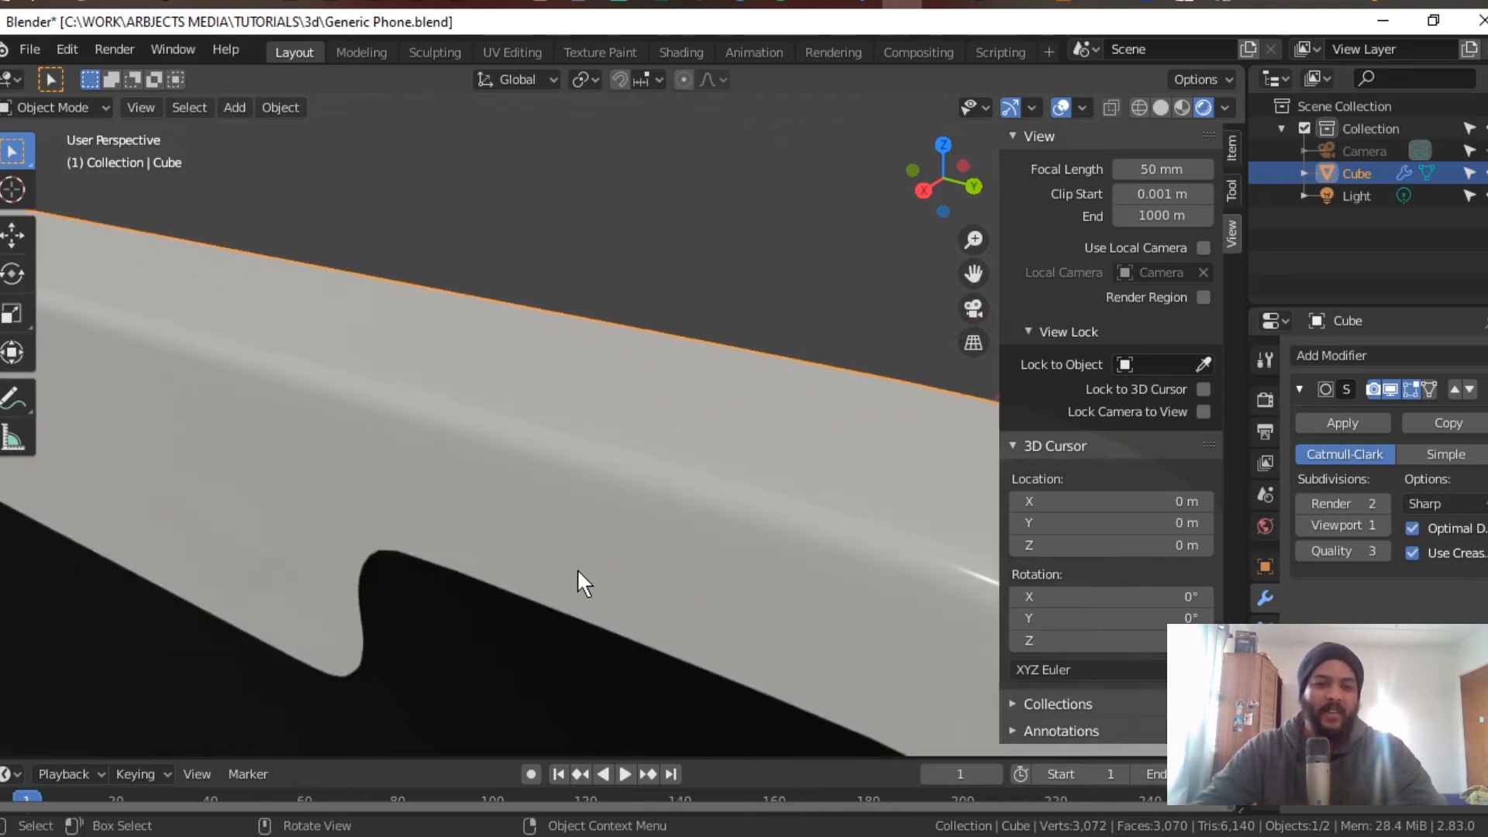
pyautogui.scroll(-3, 576, 569)
pyautogui.scroll(3, 578, 565)
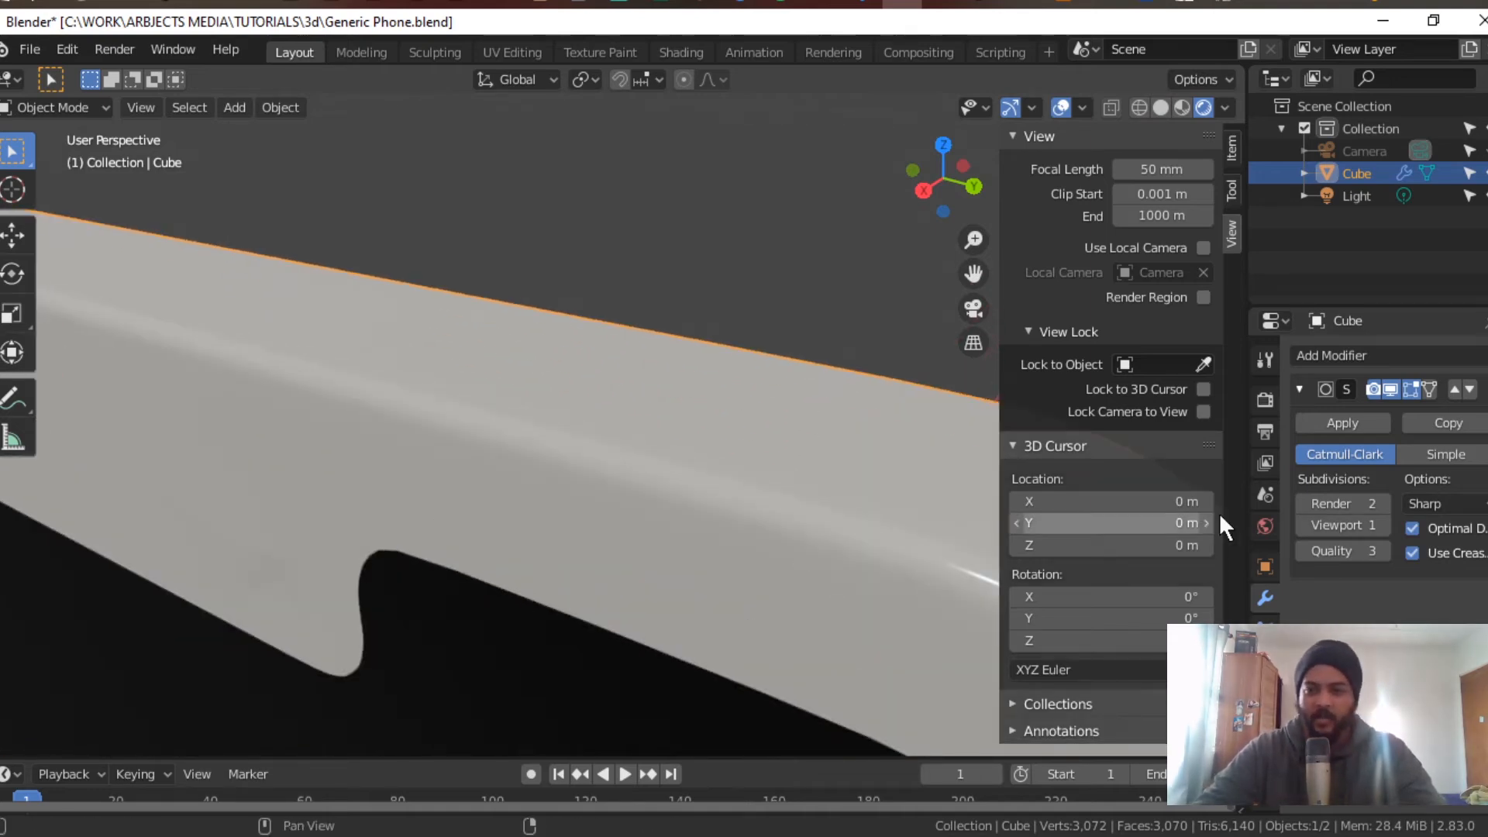
# Step: Try viewport subdivision levels 2 and 3 on the phone and set the level back to 1
pyautogui.click(1381, 518)
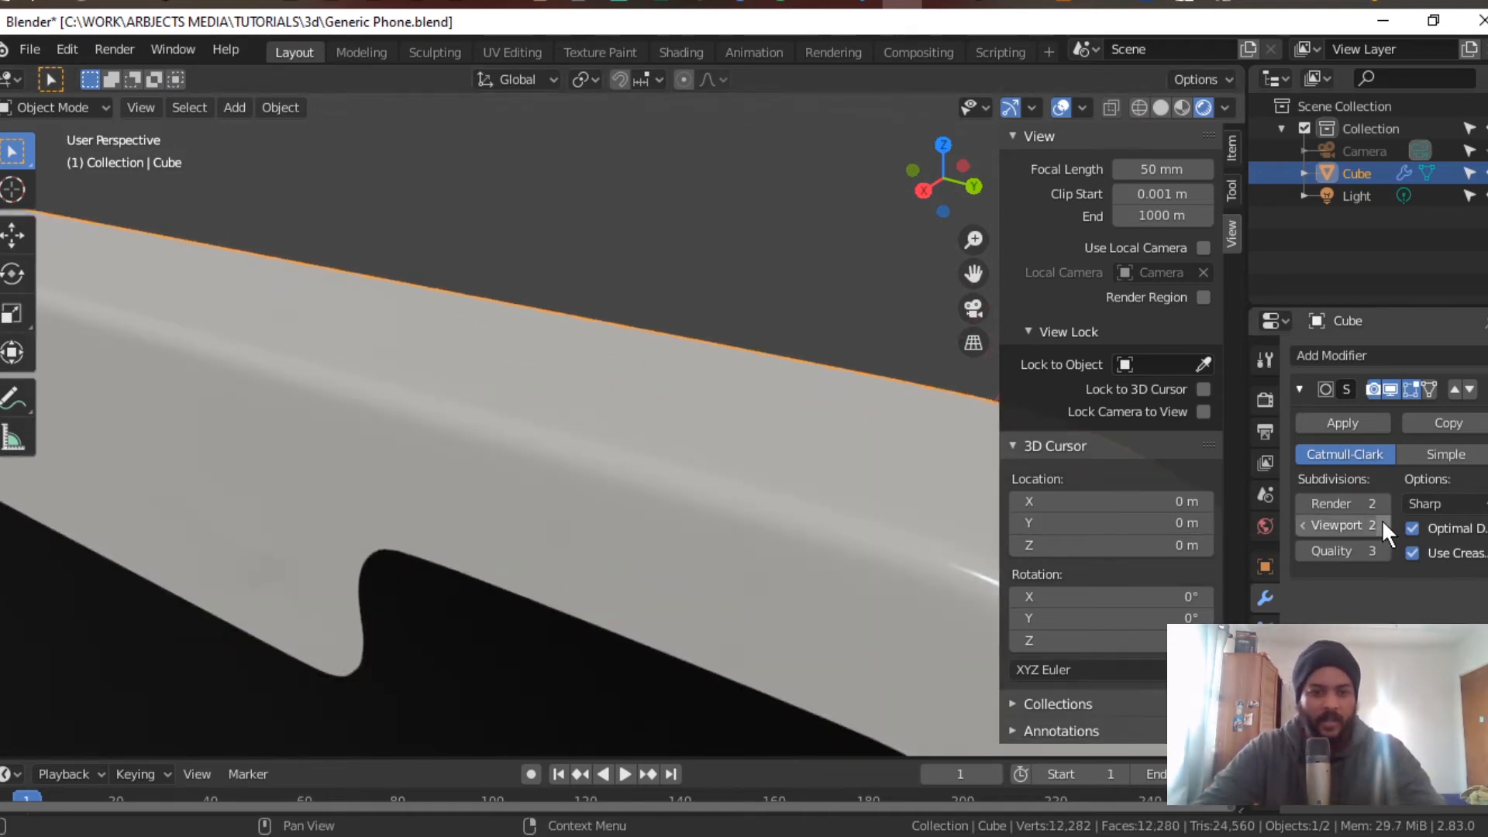
pyautogui.click(1382, 519)
pyautogui.click(1301, 525)
pyautogui.click(1302, 525)
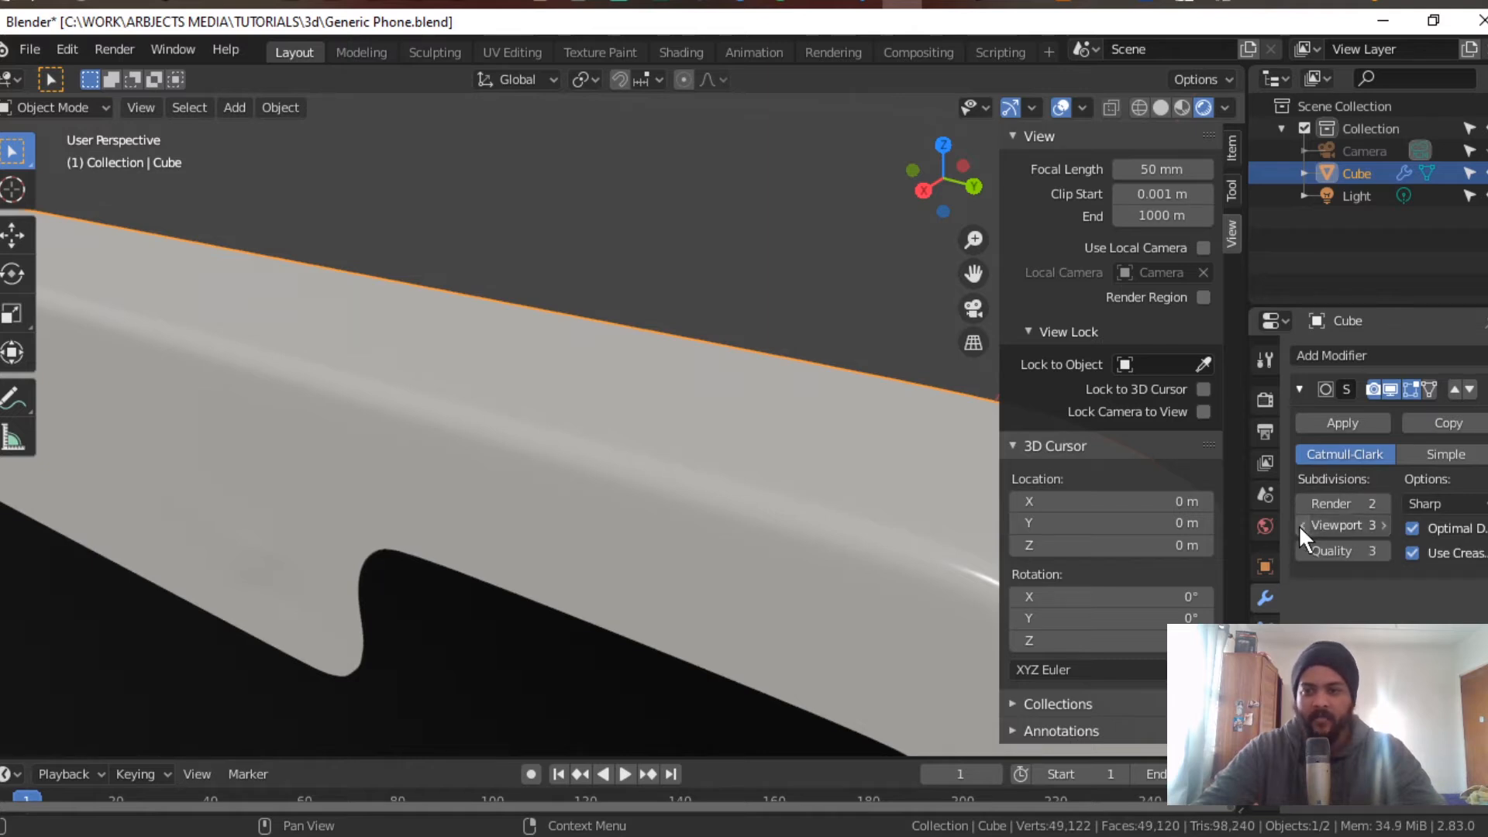
# Step: Enter Edit Mode and add one centred loop cut around the middle of the phone's outer side band
pyautogui.scroll(-8, 639, 607)
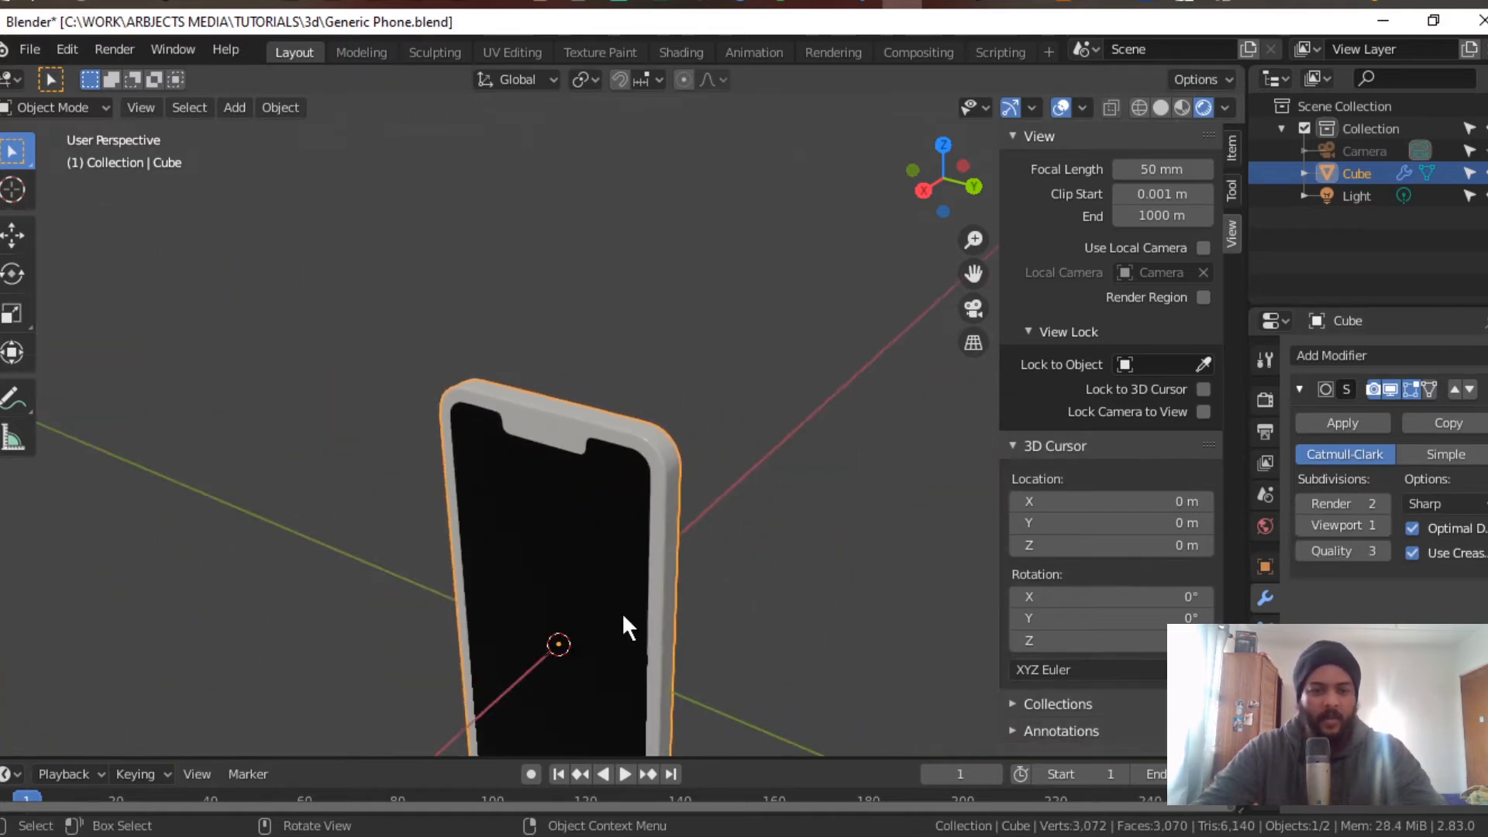
pyautogui.moveTo(527, 585); pyautogui.dragTo(612, 528, button='middle')
pyautogui.keyDown('shift'); pyautogui.moveTo(612, 541); pyautogui.dragTo(572, 607, button='middle'); pyautogui.keyUp('shift')
pyautogui.scroll(-3, 591, 518)
pyautogui.scroll(6, 677, 396)
pyautogui.press('Tab')
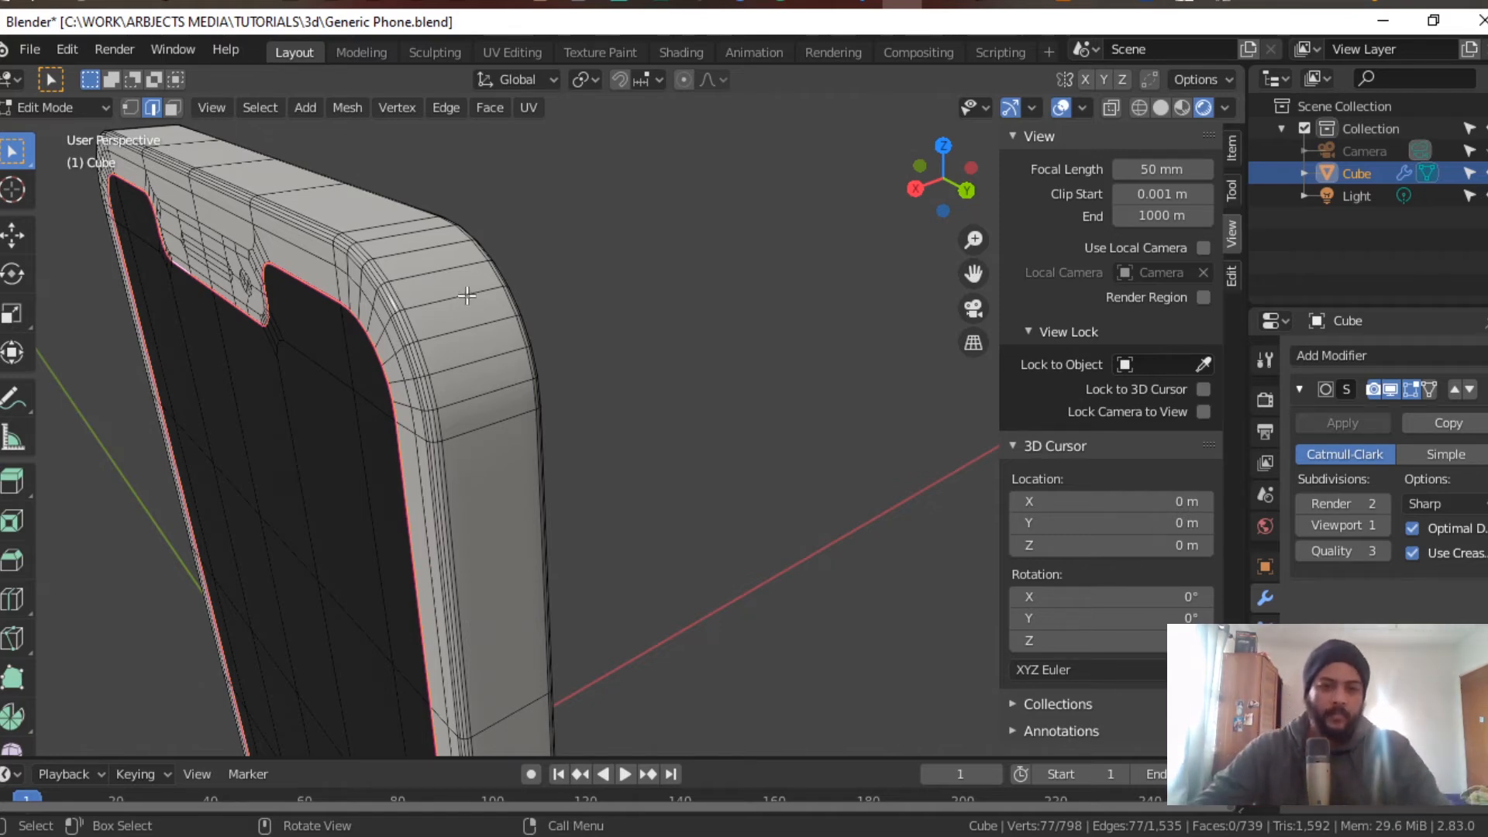
pyautogui.moveTo(467, 295); pyautogui.dragTo(445, 290, button='middle')
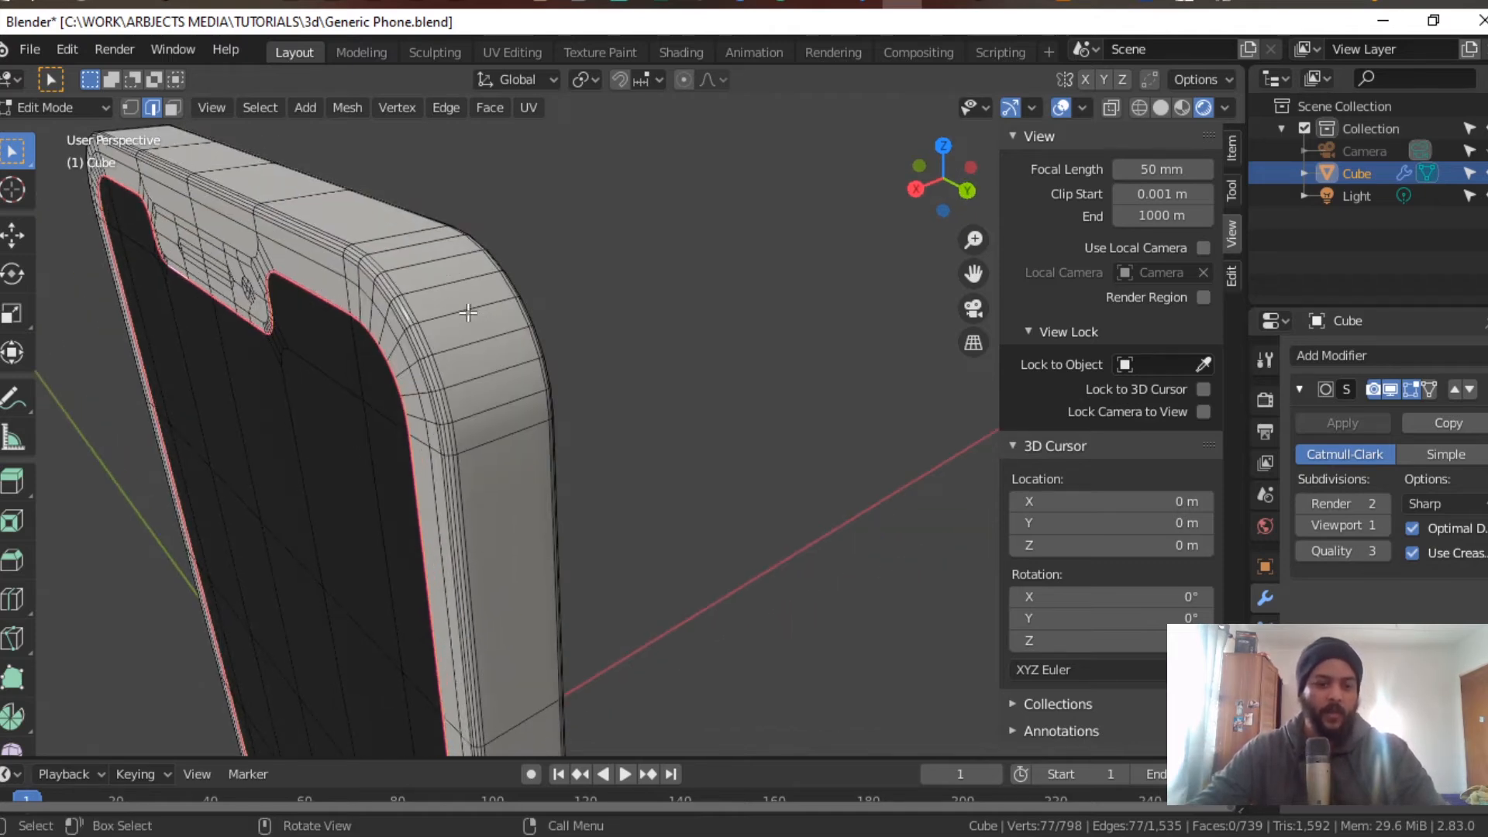
pyautogui.hotkey('ctrl', 'r')
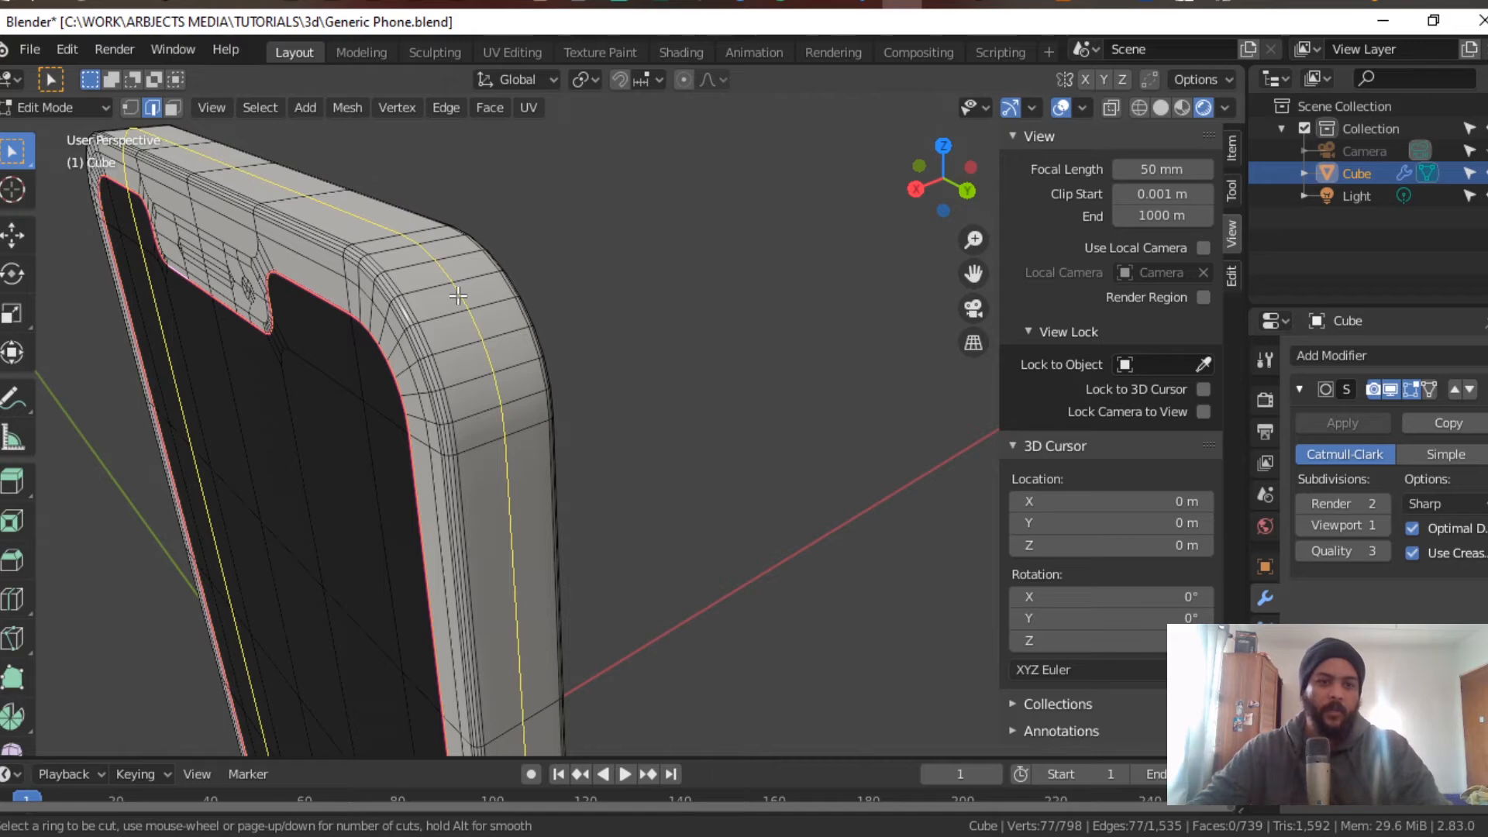
pyautogui.click(458, 295)
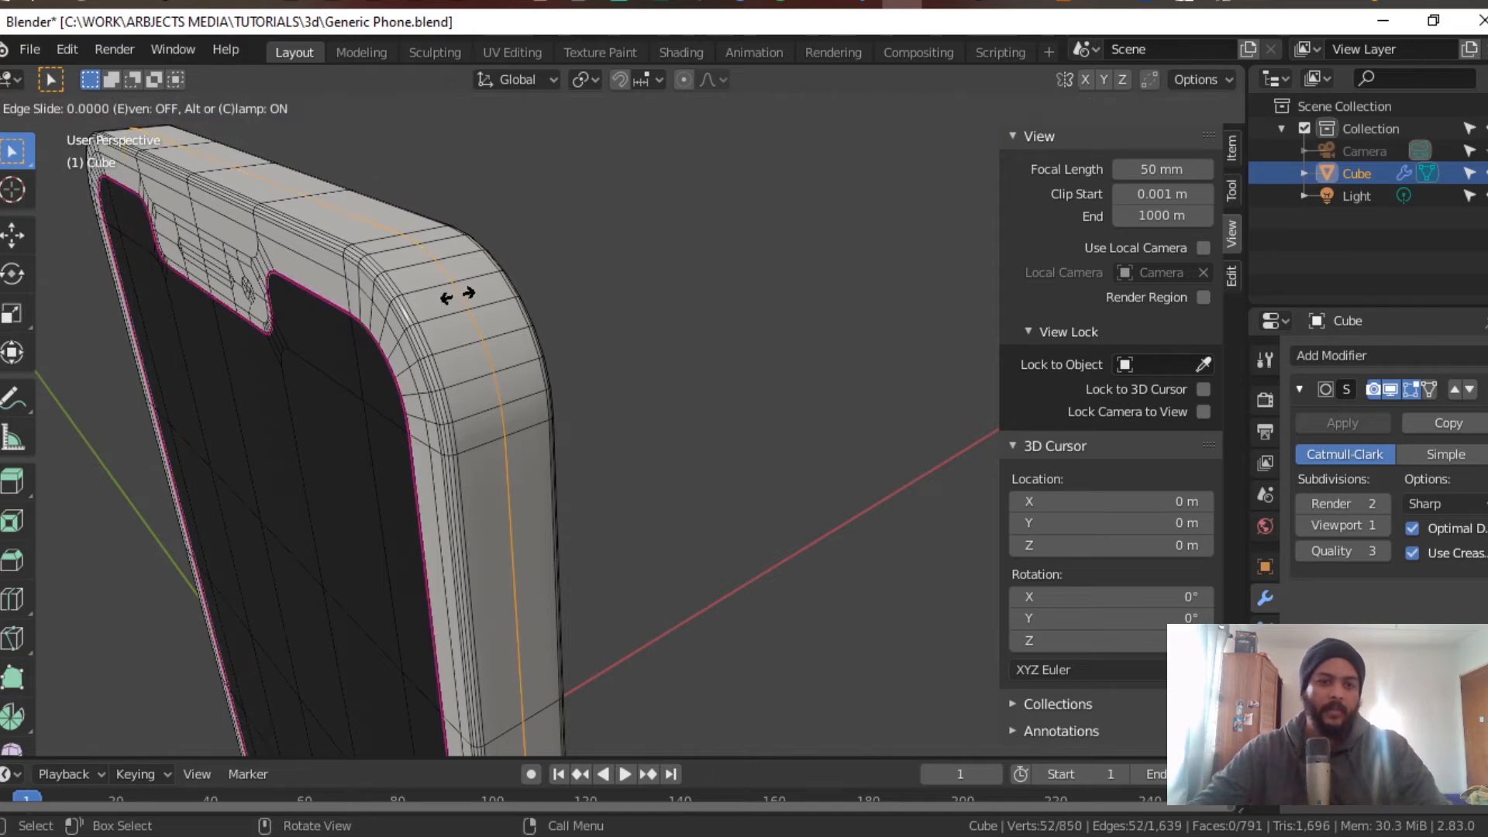
pyautogui.rightClick(458, 295)
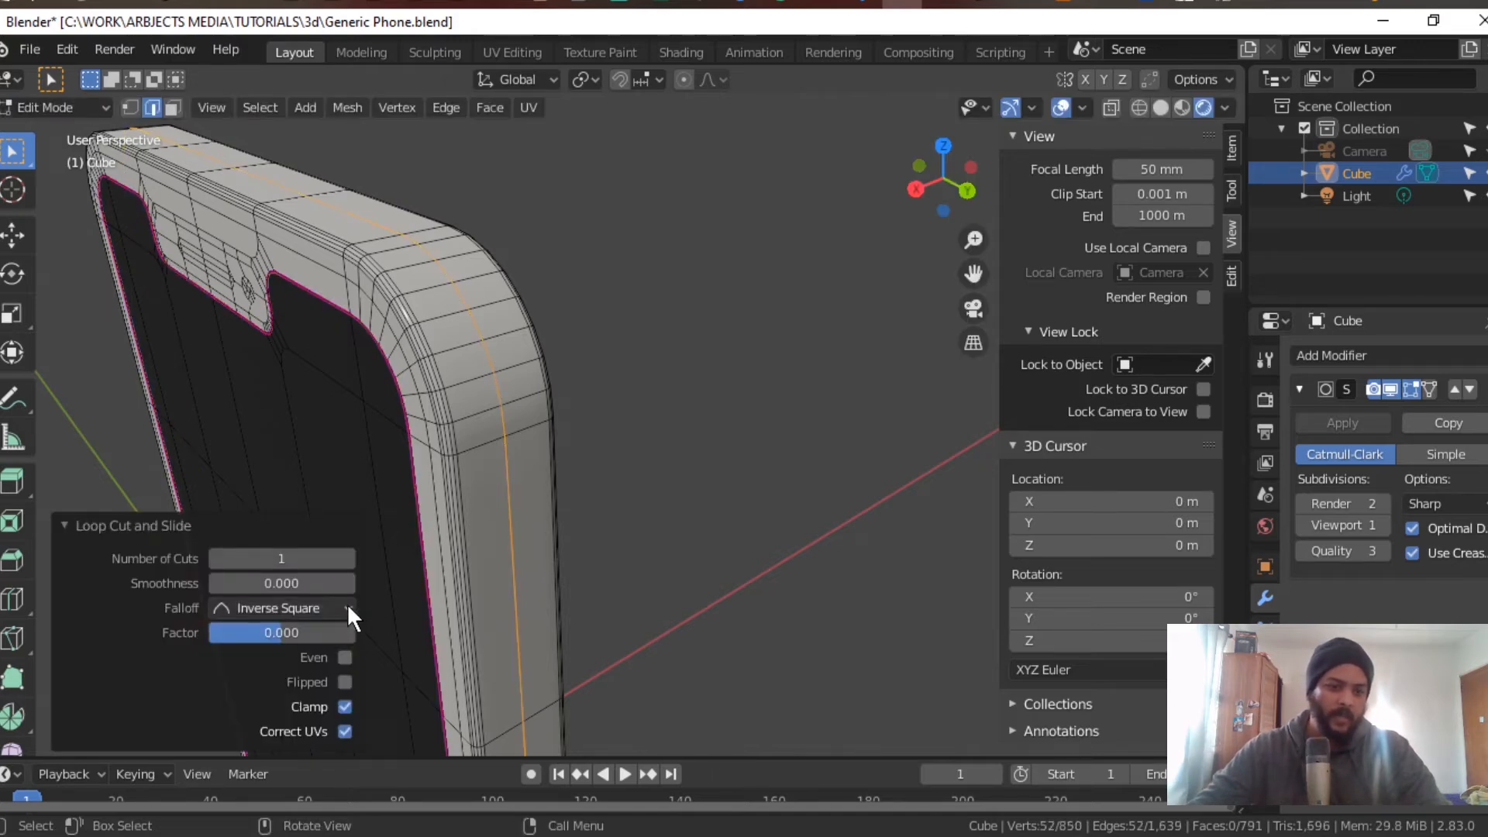
# Step: Try sliding the new side loop with a factor of 1 and other values, and reset the factor to 0
pyautogui.click(341, 633)
pyautogui.write('1')
pyautogui.press('Return')
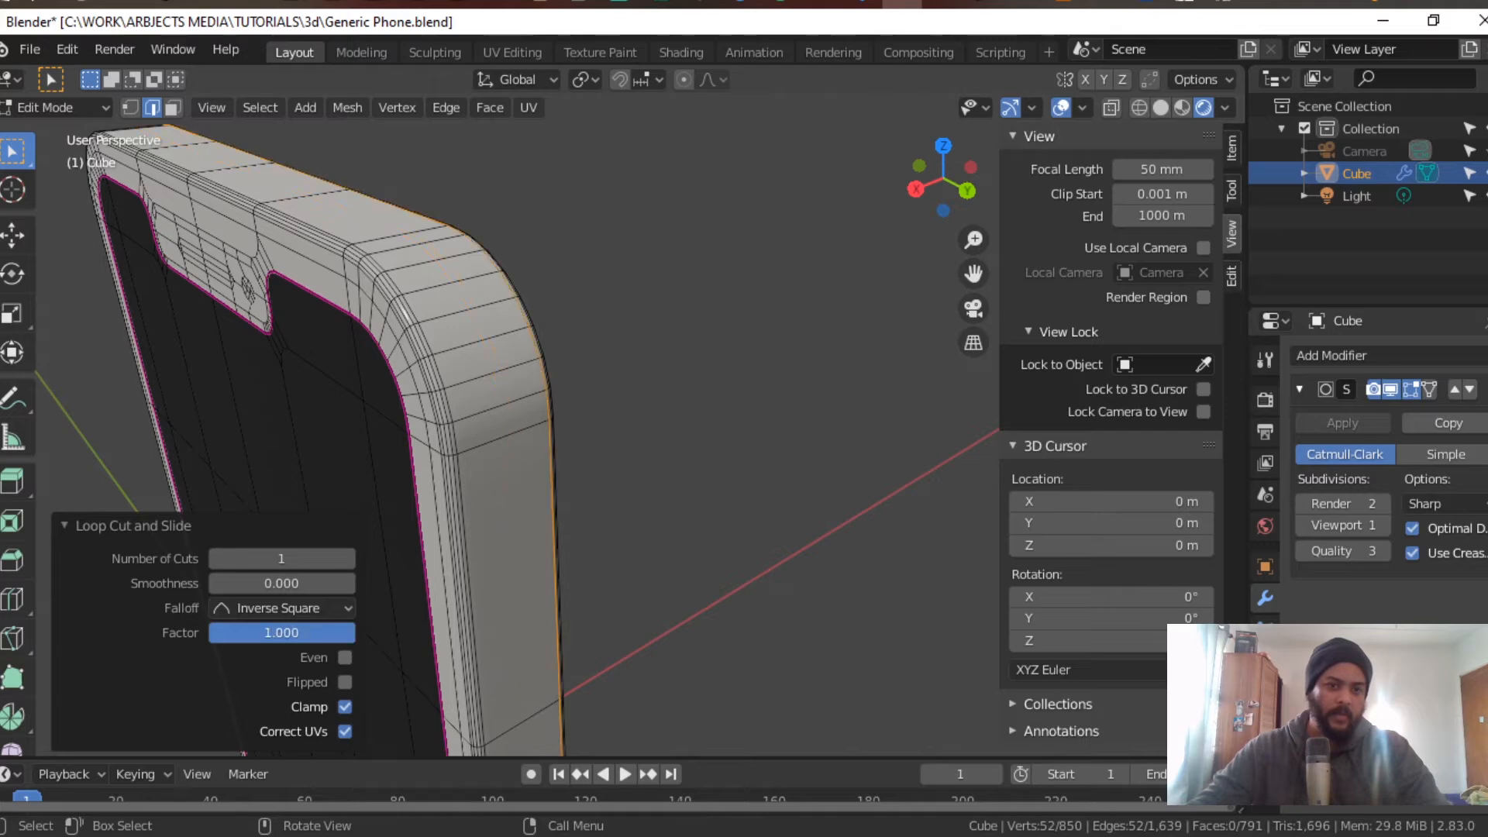
pyautogui.moveTo(353, 633); pyautogui.dragTo(293, 632)
pyautogui.click(266, 628)
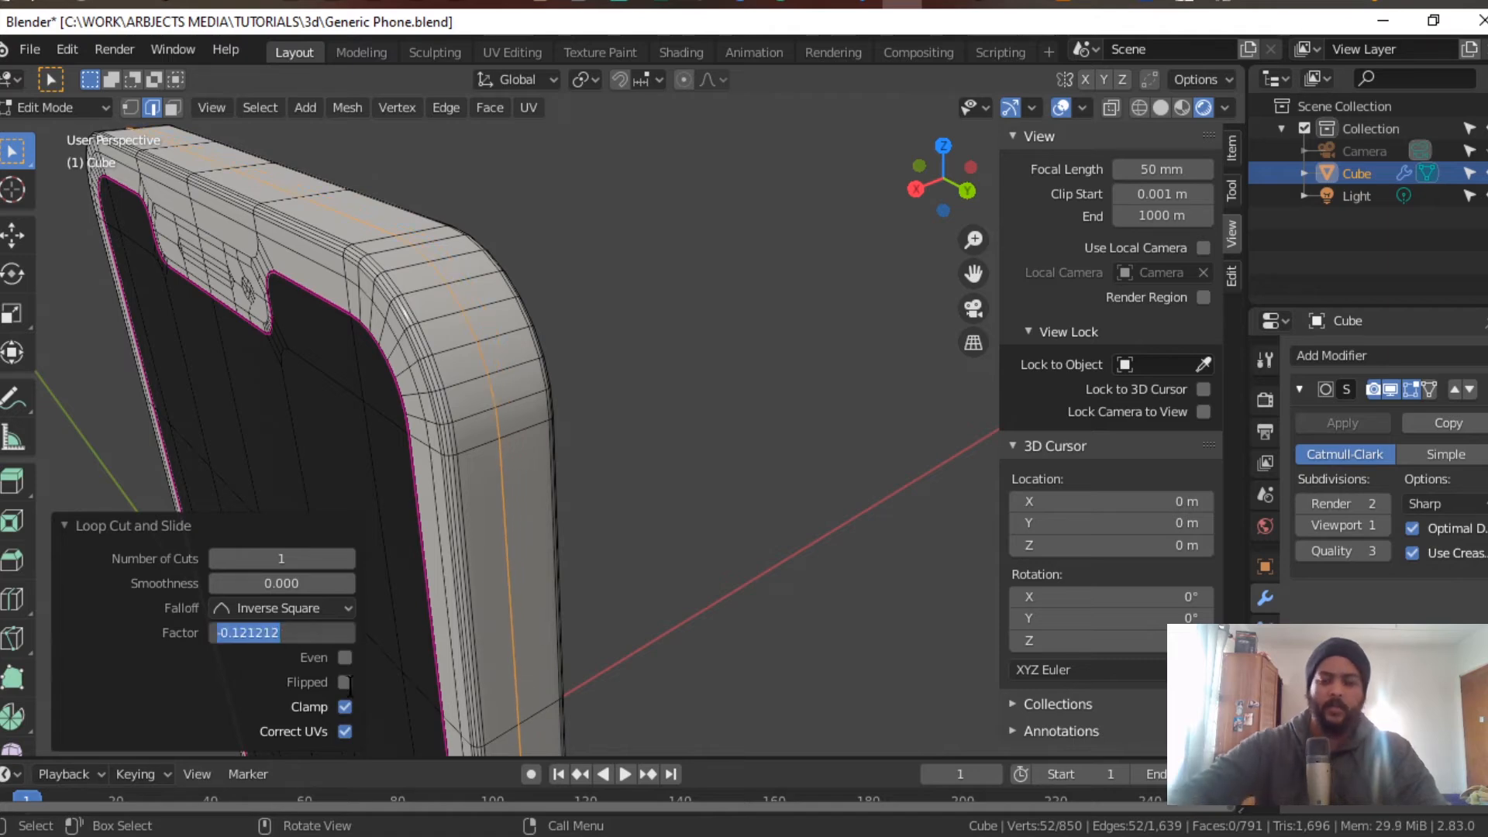
pyautogui.write('0')
pyautogui.press('Tab')
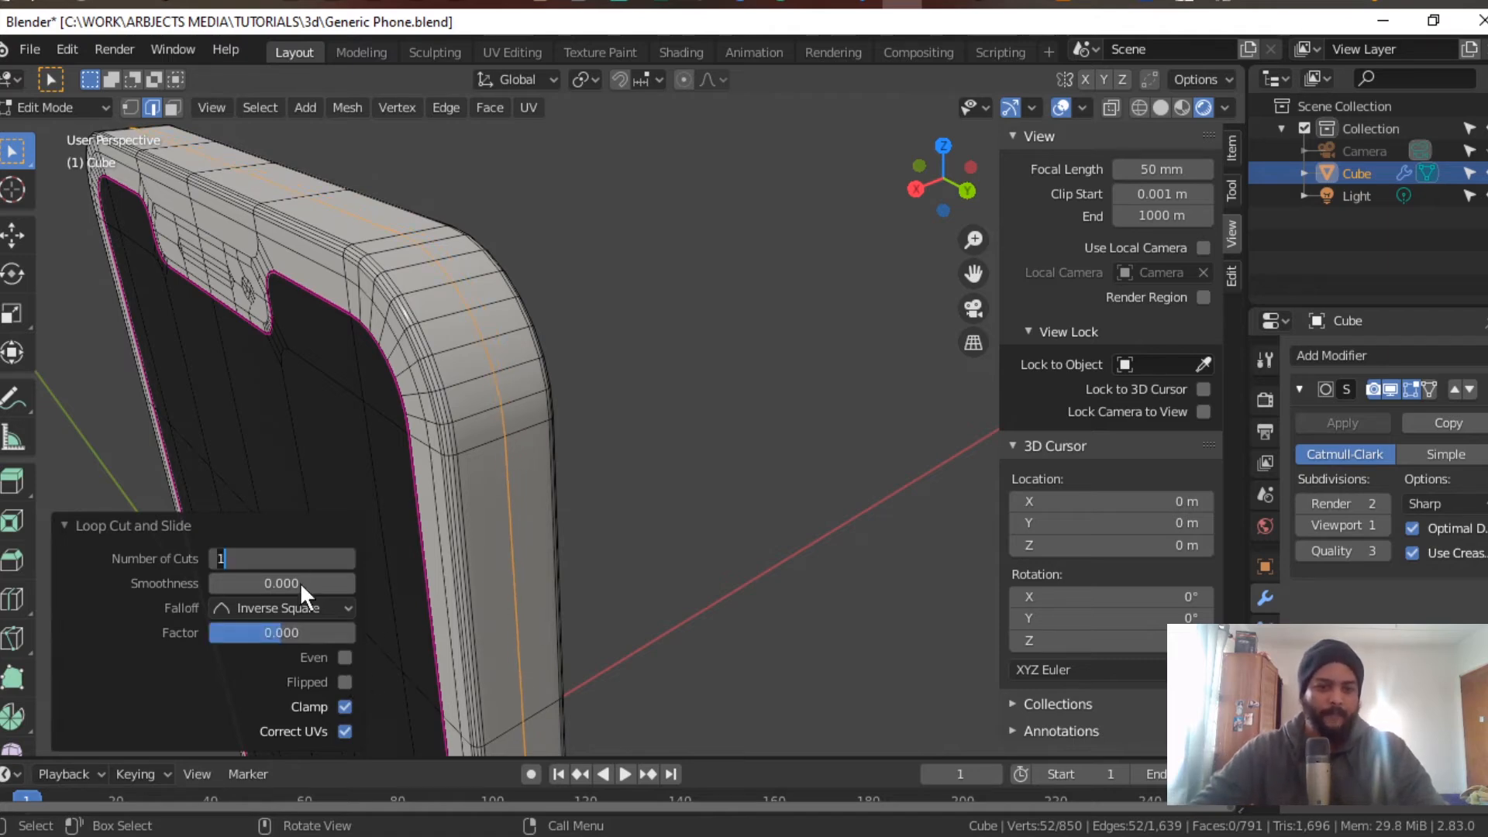
pyautogui.press('Return')
# Step: Raise the loop cut's smoothness to 1.210 and check the phone's outline from the camera view
pyautogui.moveTo(270, 582); pyautogui.dragTo(337, 582)
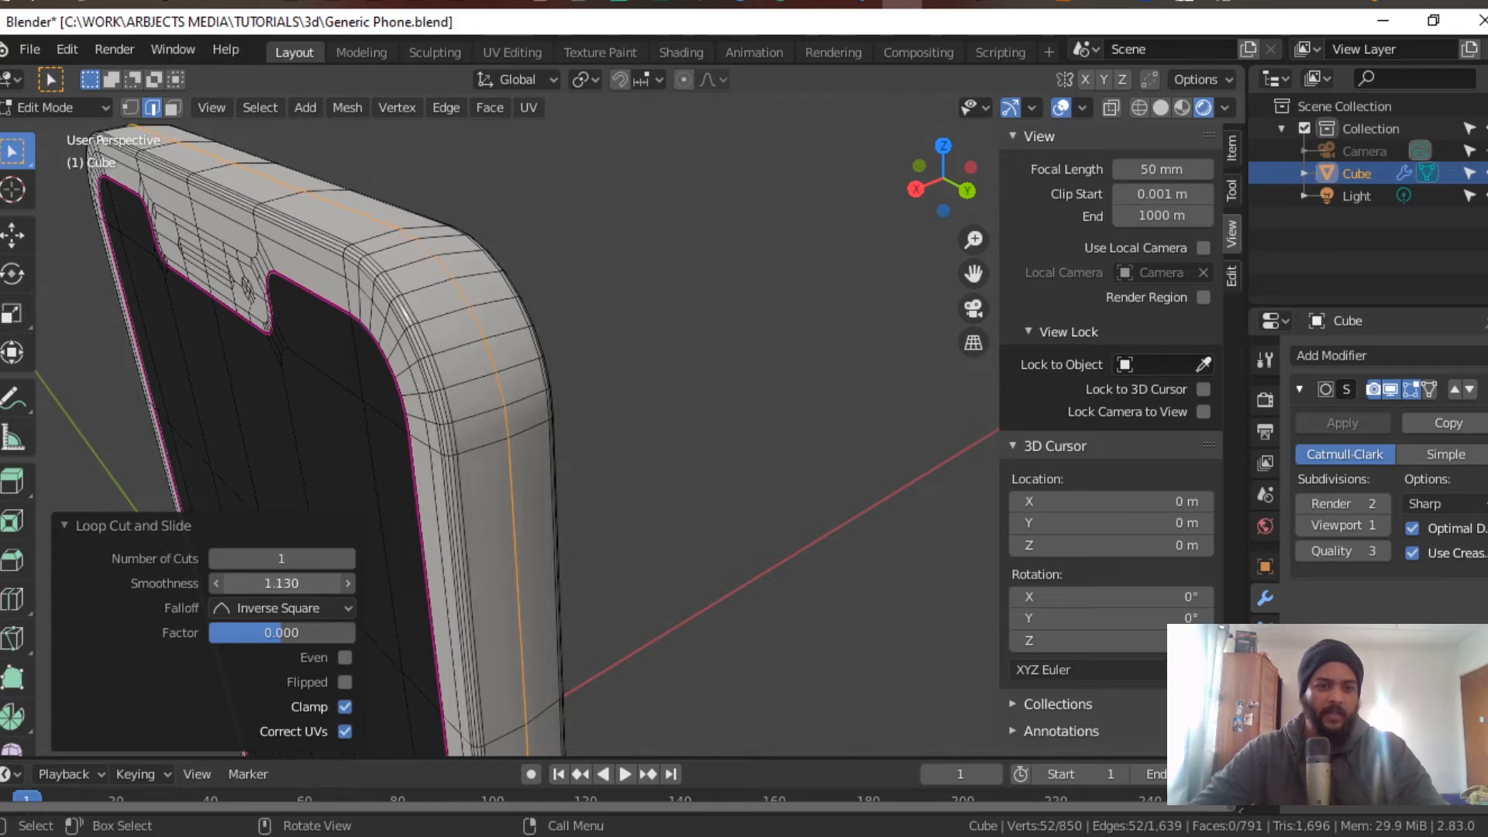
pyautogui.moveTo(550, 646); pyautogui.dragTo(659, 465, button='middle')
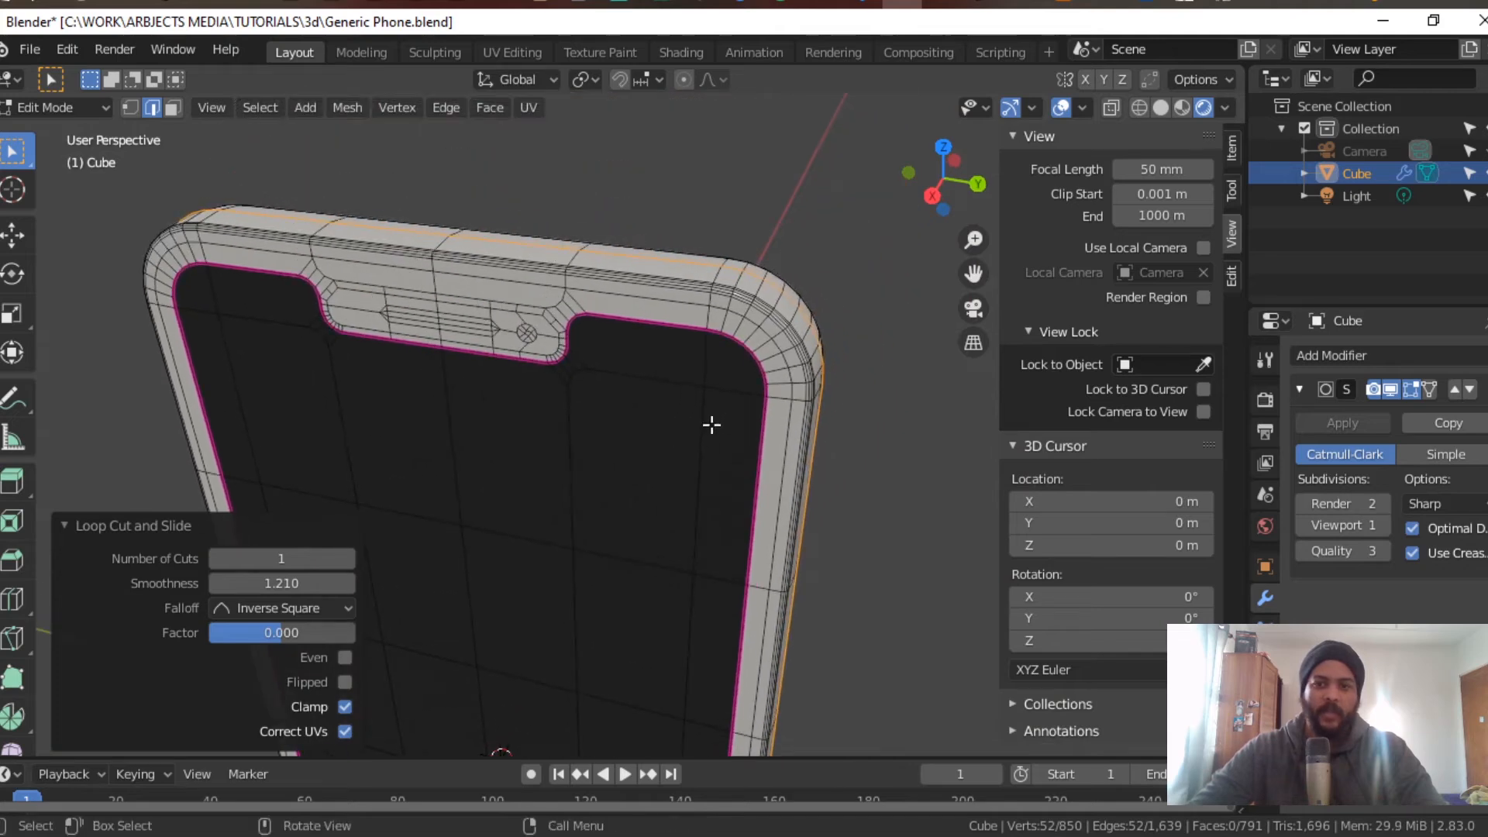
pyautogui.click(973, 308)
pyautogui.scroll(4, 755, 434)
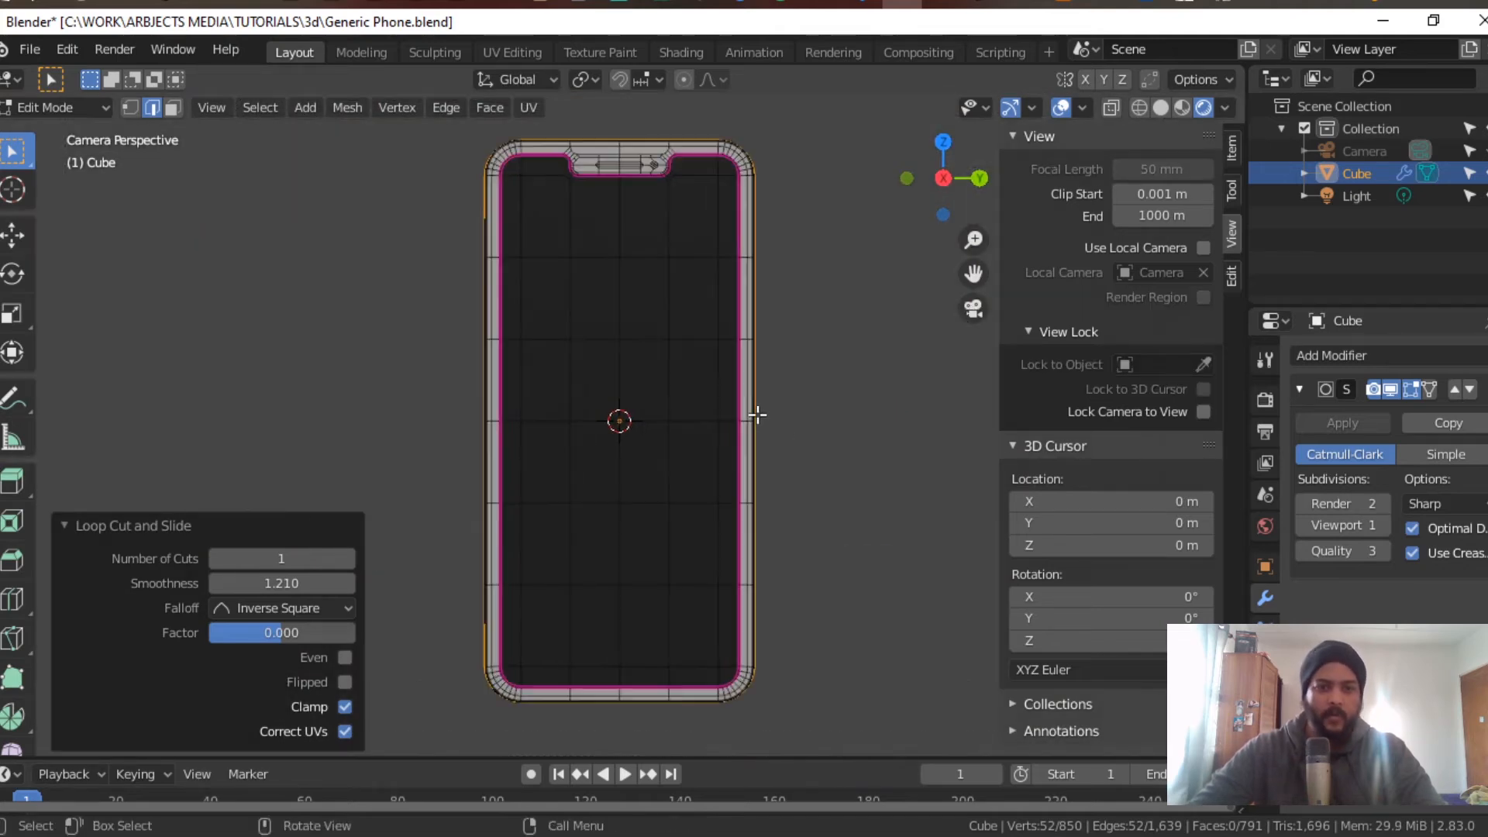
pyautogui.scroll(1, 757, 416)
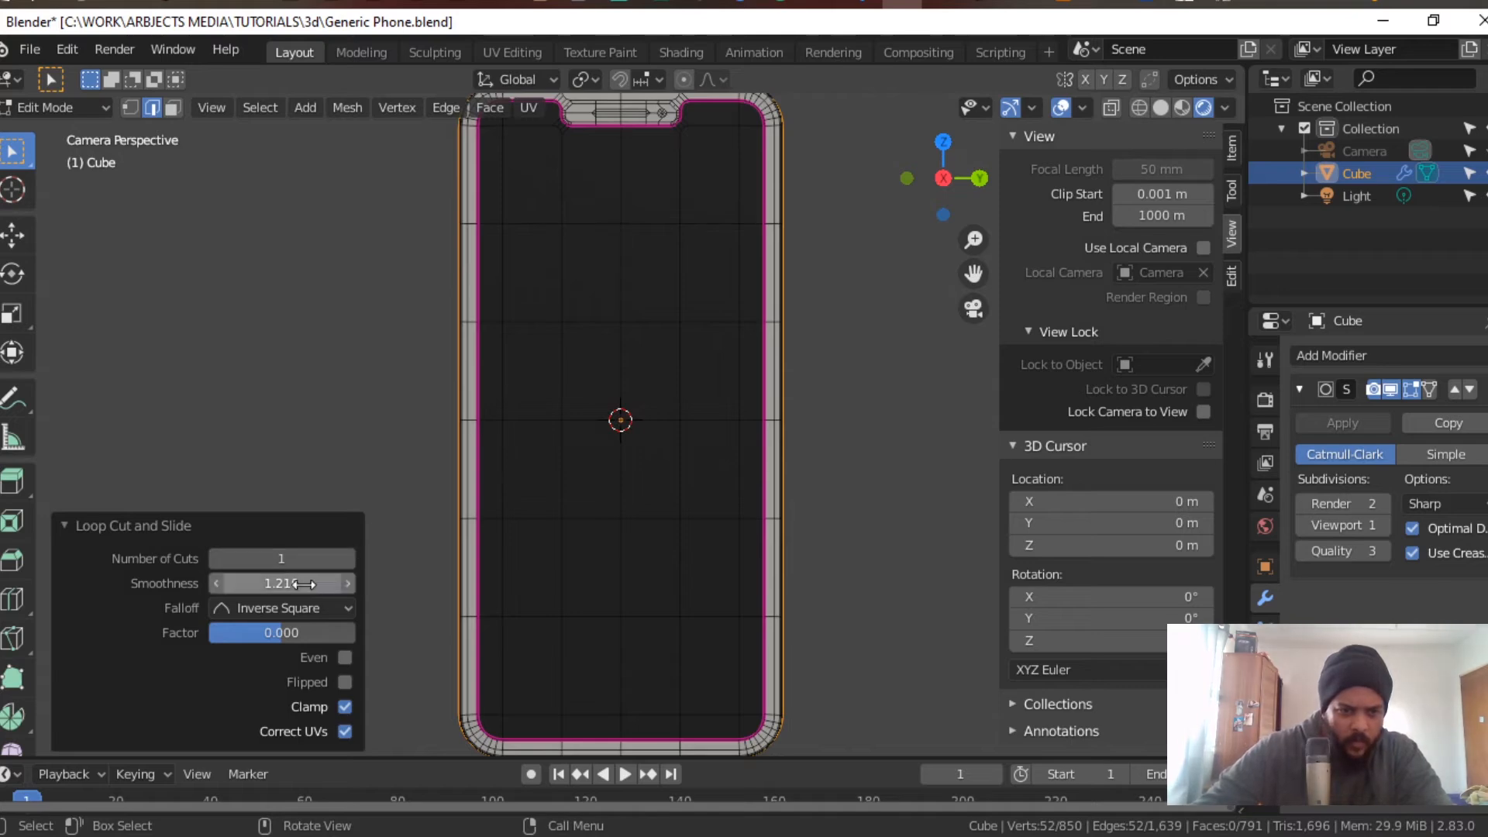
# Step: Raise the loop cut's smoothness to 2.280 and check the bulge along the phone's side and upper corner
pyautogui.moveTo(282, 583); pyautogui.dragTo(326, 583)
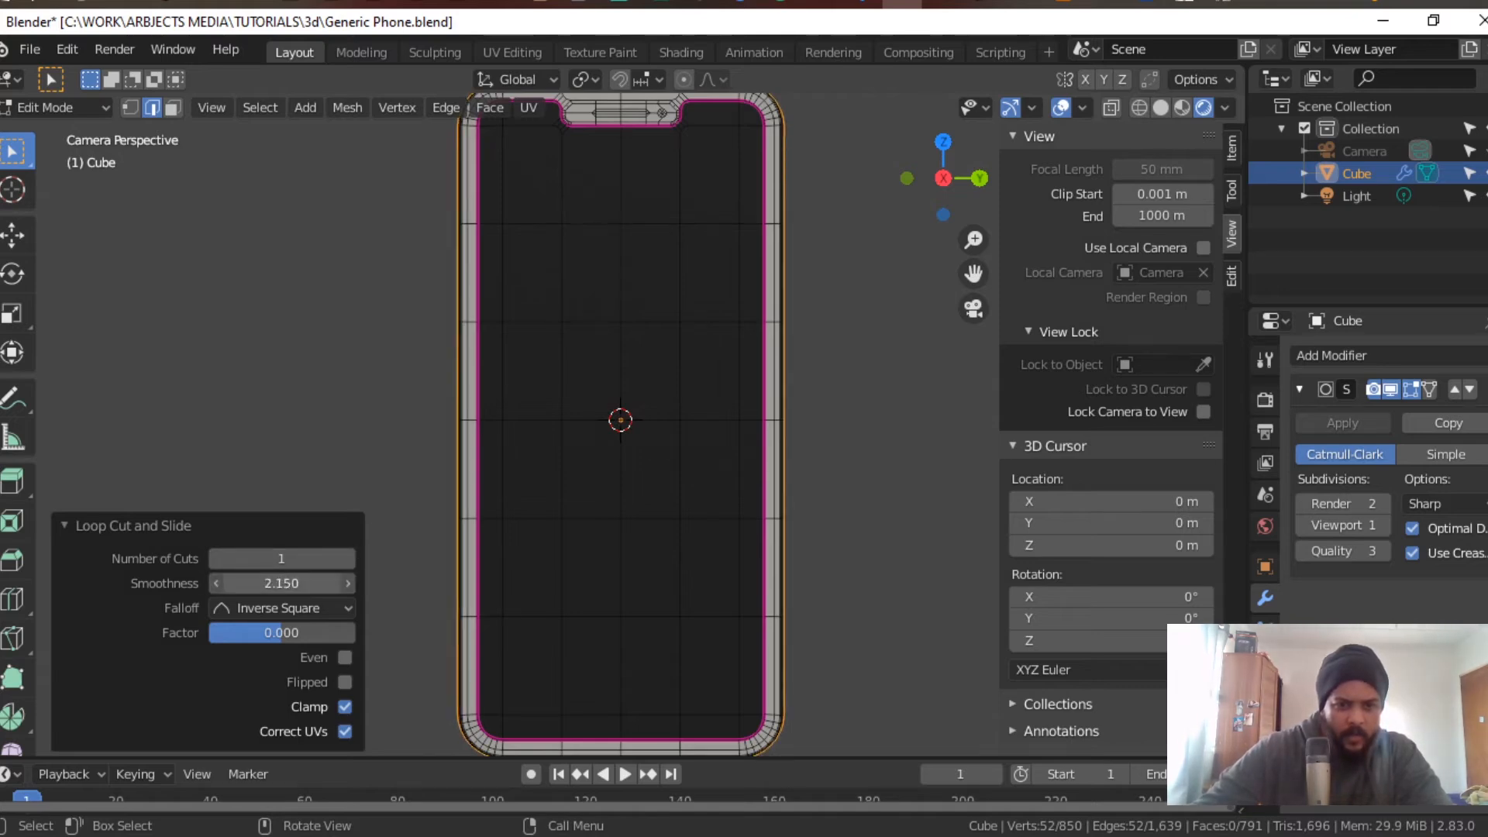
pyautogui.scroll(-1, 434, 519)
pyautogui.keyDown('shift'); pyautogui.moveTo(457, 438); pyautogui.dragTo(717, 458, button='middle'); pyautogui.keyUp('shift')
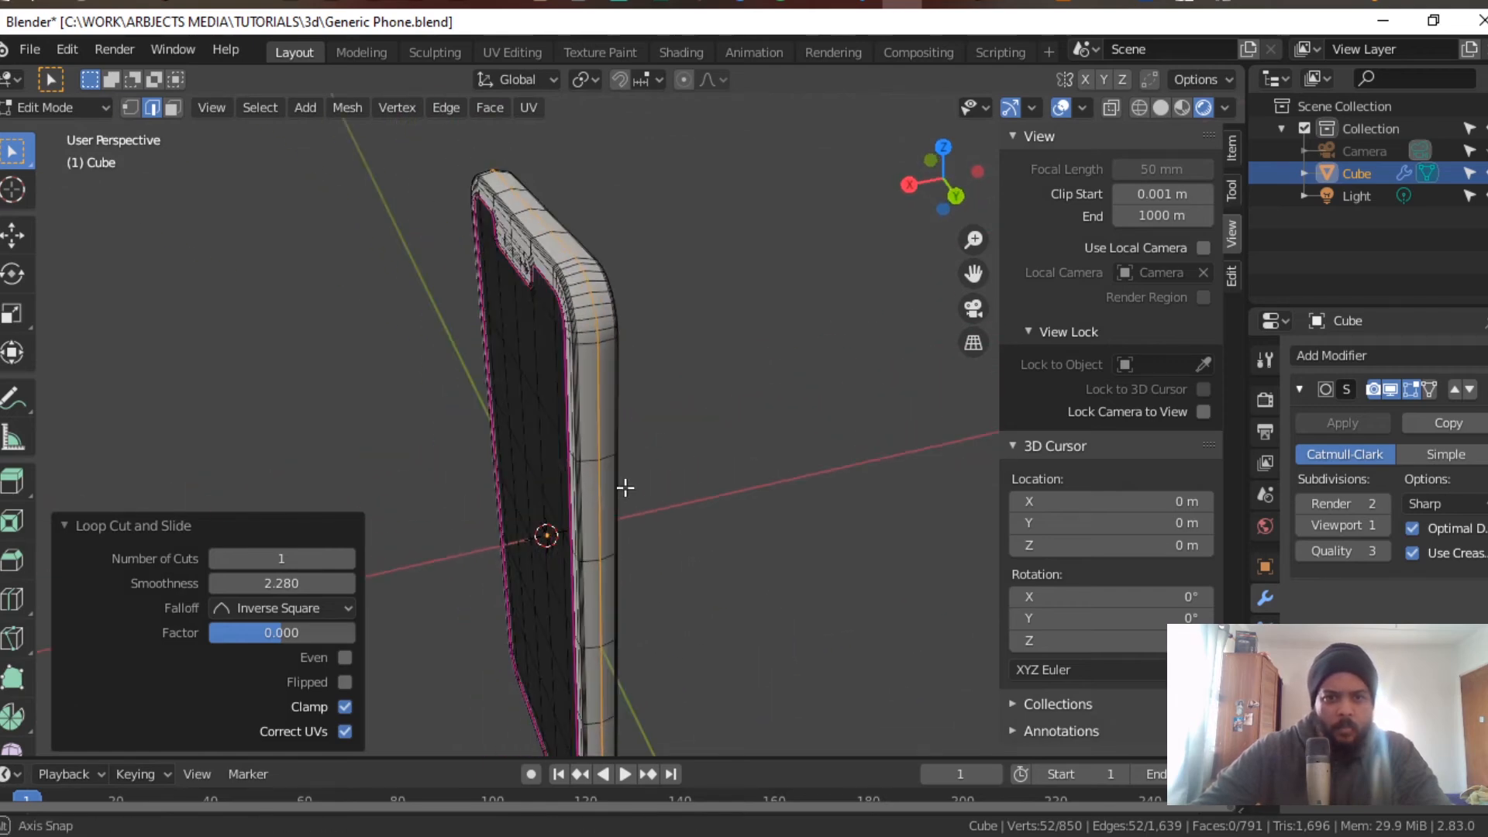
pyautogui.scroll(6, 614, 495)
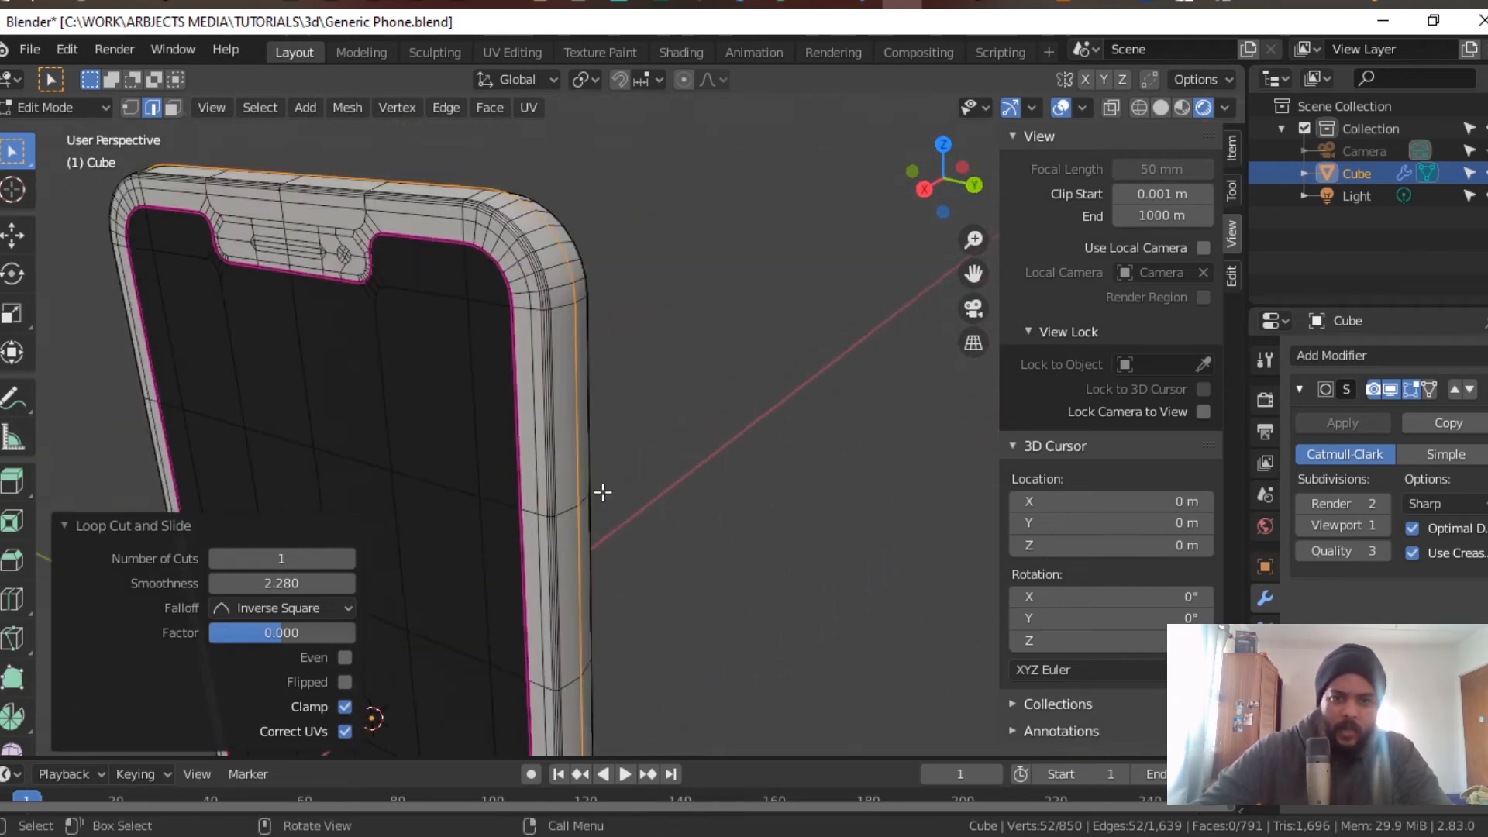
pyautogui.scroll(-4, 538, 464)
pyautogui.moveTo(568, 488); pyautogui.dragTo(525, 475, button='middle')
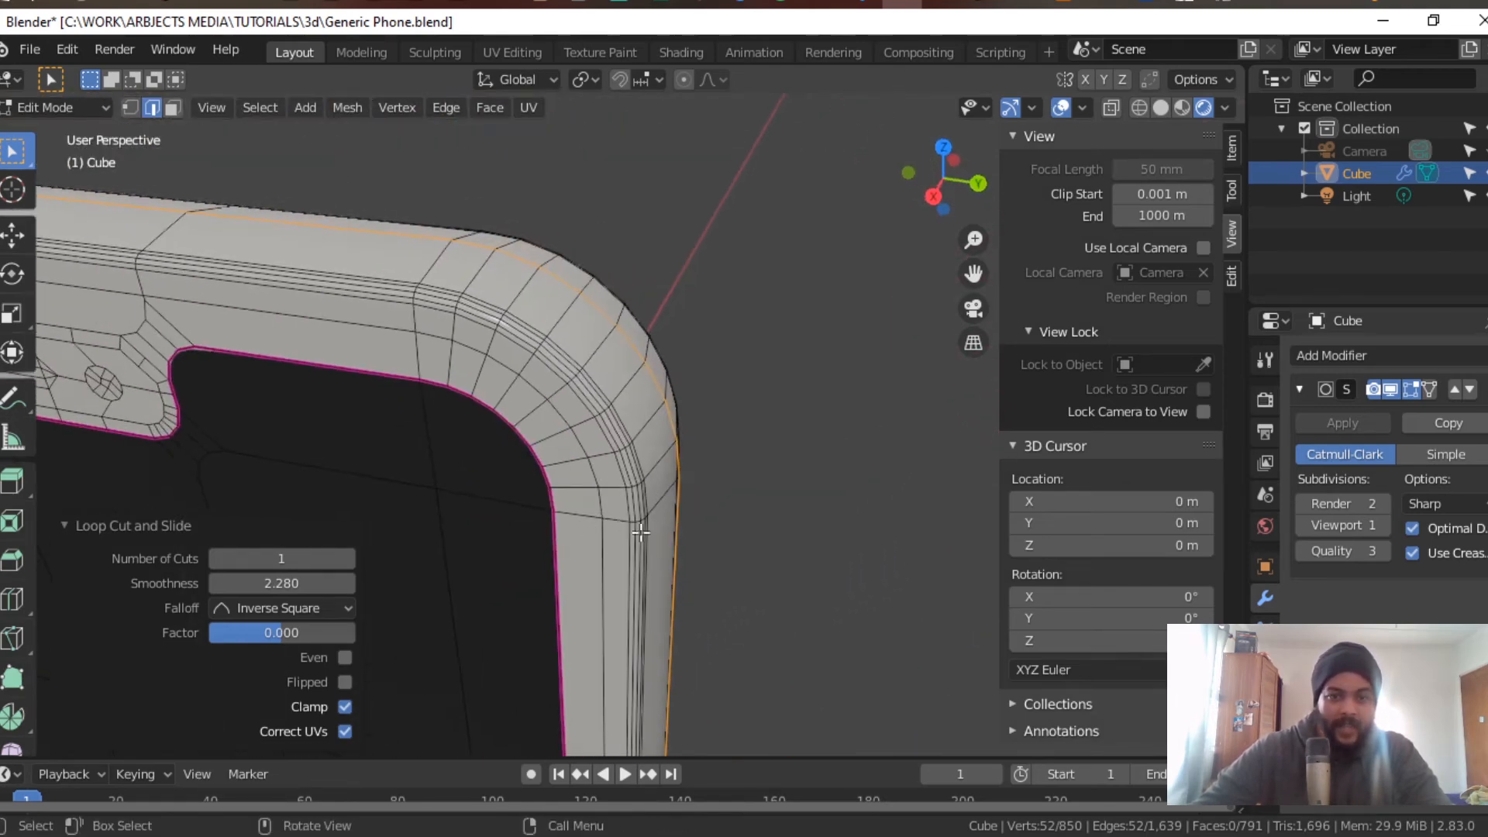
pyautogui.moveTo(641, 521); pyautogui.dragTo(574, 524, button='middle')
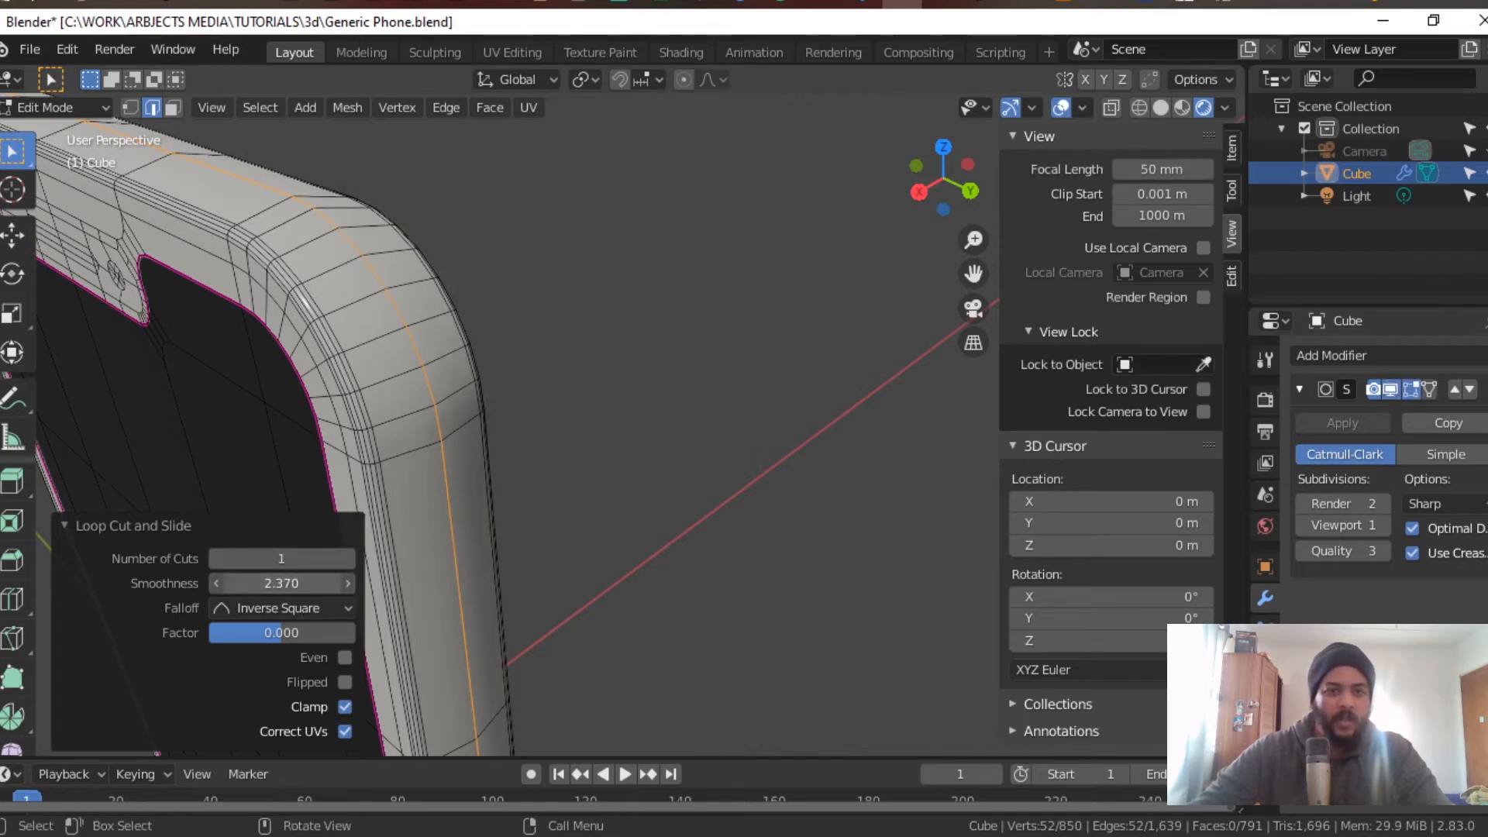
# Step: Set the loop cut's smoothness to 4.000 and check the rounded upper corner
pyautogui.moveTo(281, 583); pyautogui.dragTo(344, 582)
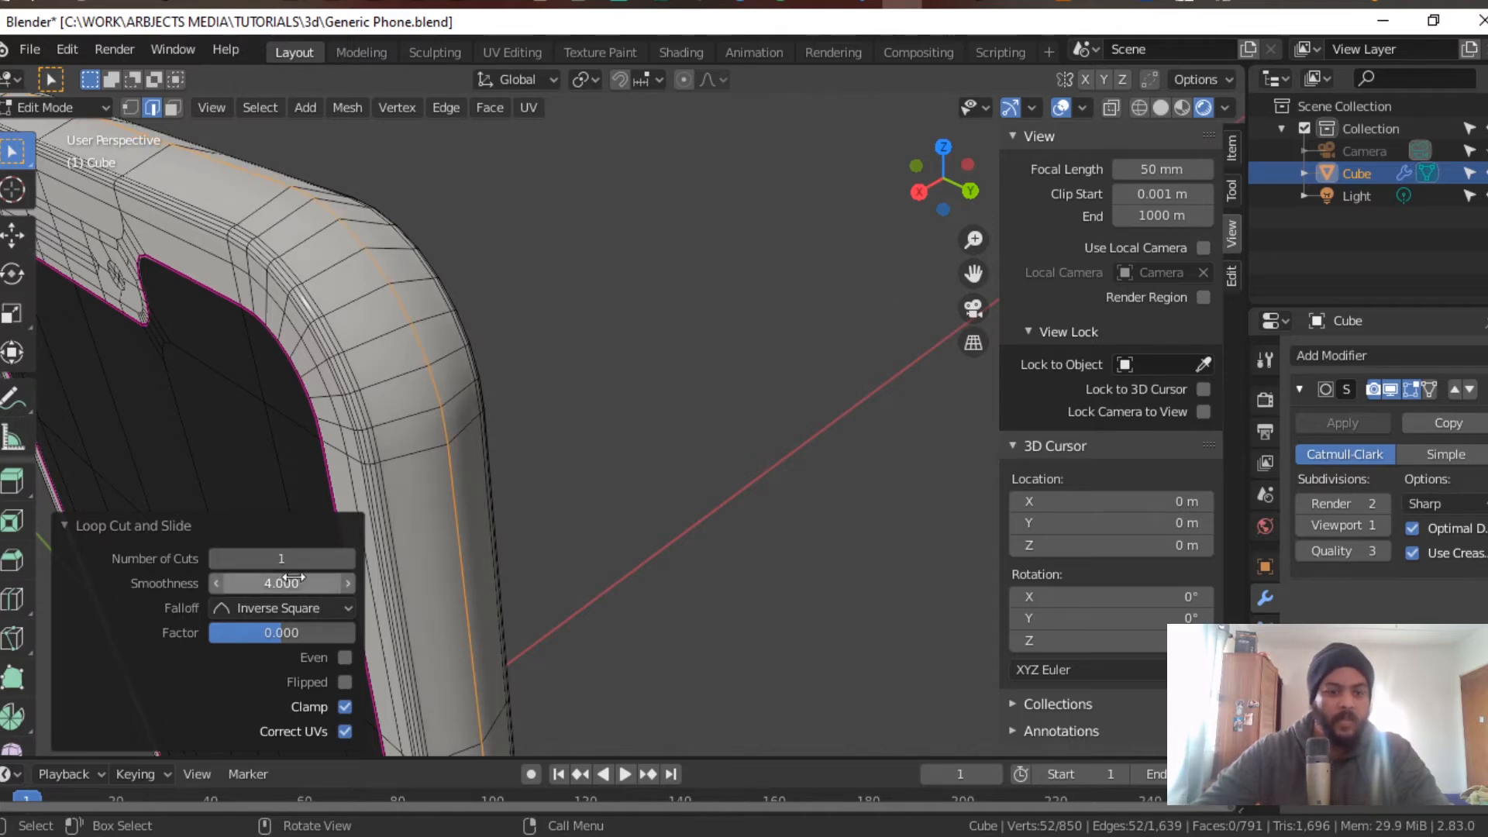
pyautogui.moveTo(707, 455); pyautogui.dragTo(680, 519, button='middle')
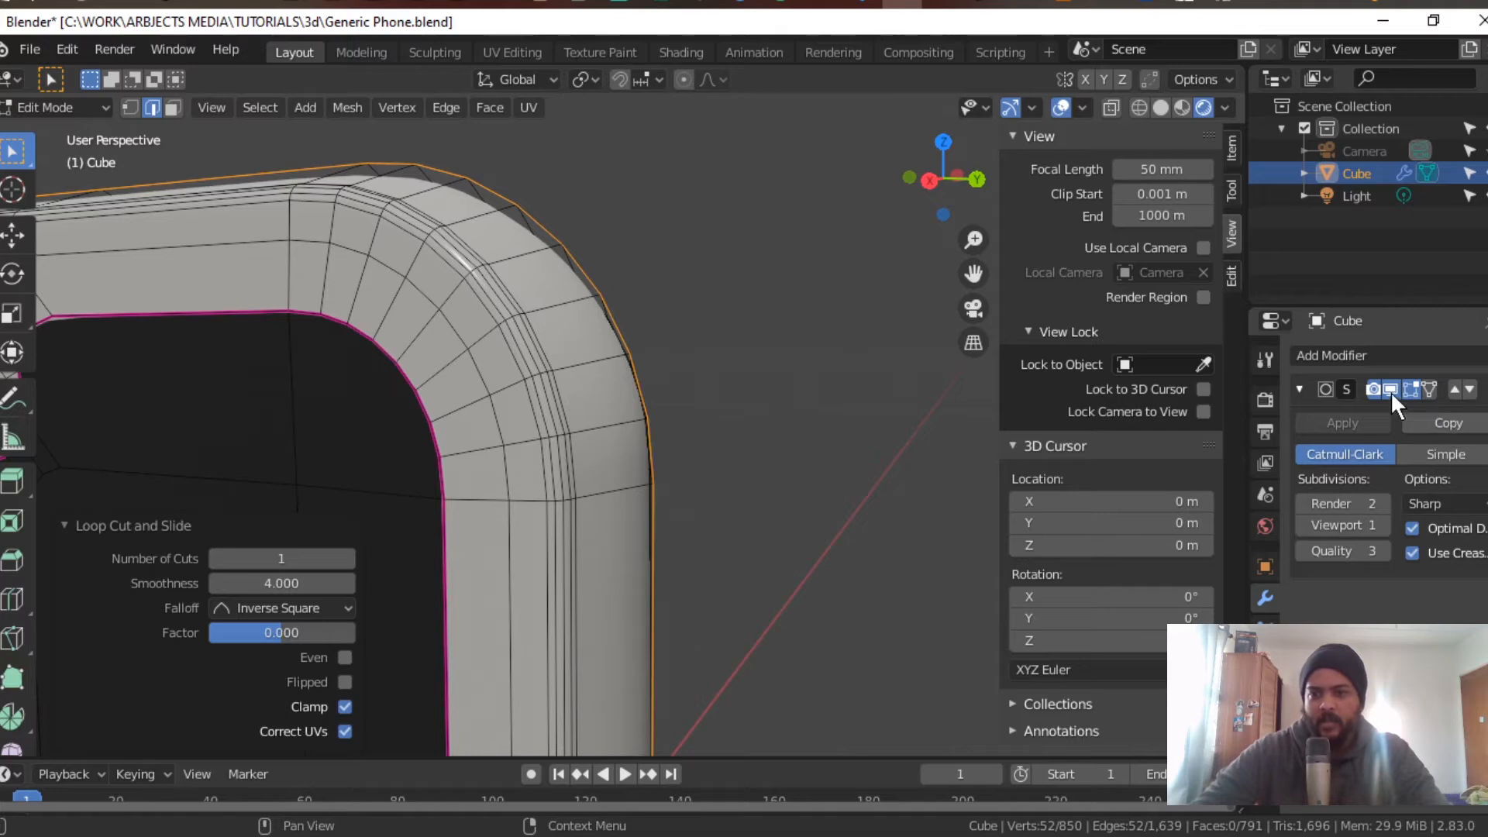
pyautogui.moveTo(774, 465); pyautogui.dragTo(542, 438, button='middle')
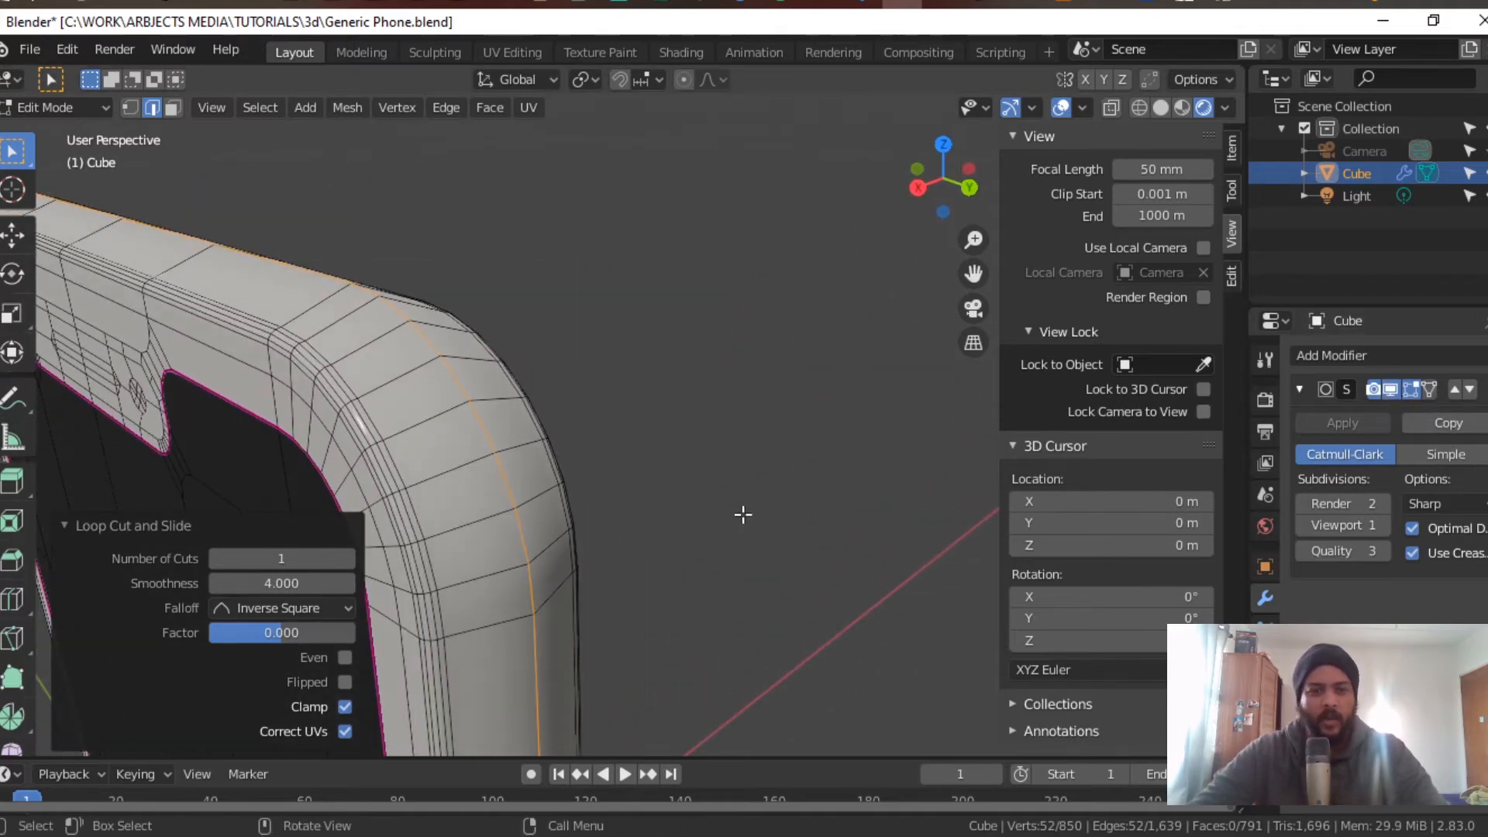
# Step: Increase the number of cuts around the phone's side band to 2
pyautogui.moveTo(716, 497); pyautogui.dragTo(588, 502, button='middle')
pyautogui.scroll(3, 588, 501)
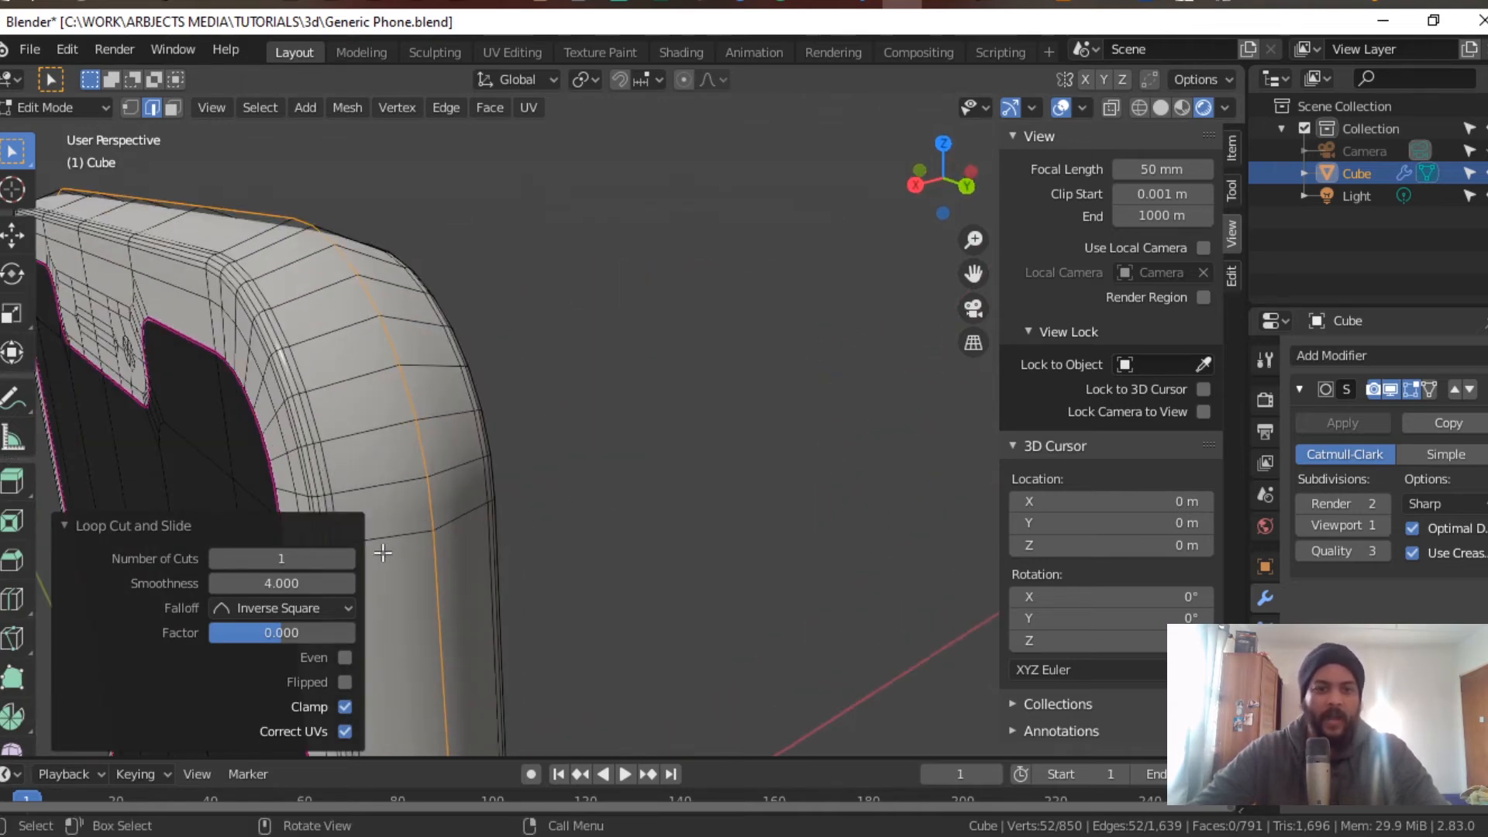
pyautogui.click(347, 559)
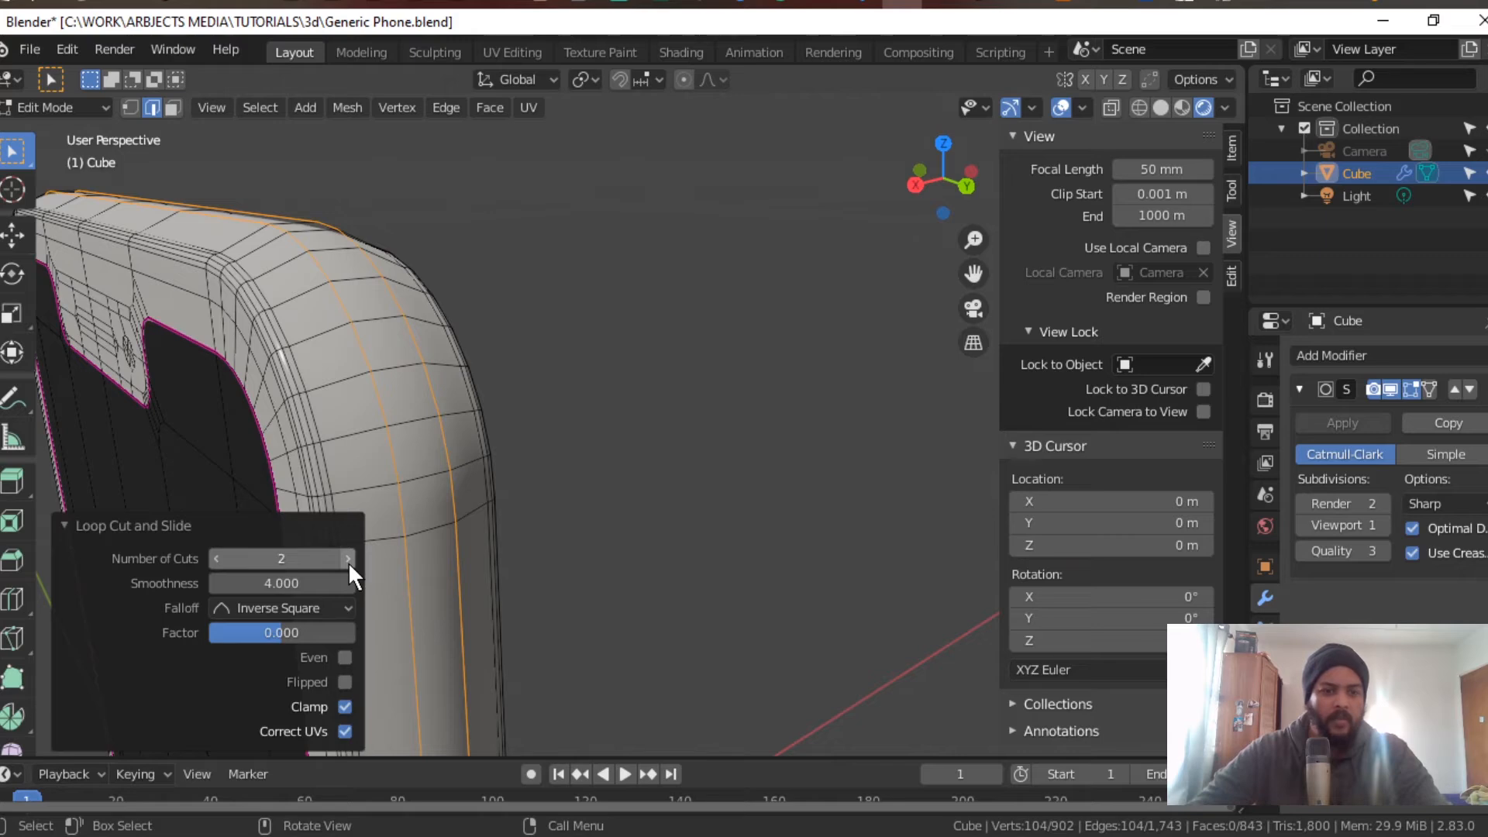
# Step: Try sliding the two side loops with a factor of about 0.864 and reset the factor to 0
pyautogui.moveTo(302, 631); pyautogui.dragTo(347, 632)
pyautogui.click(298, 632)
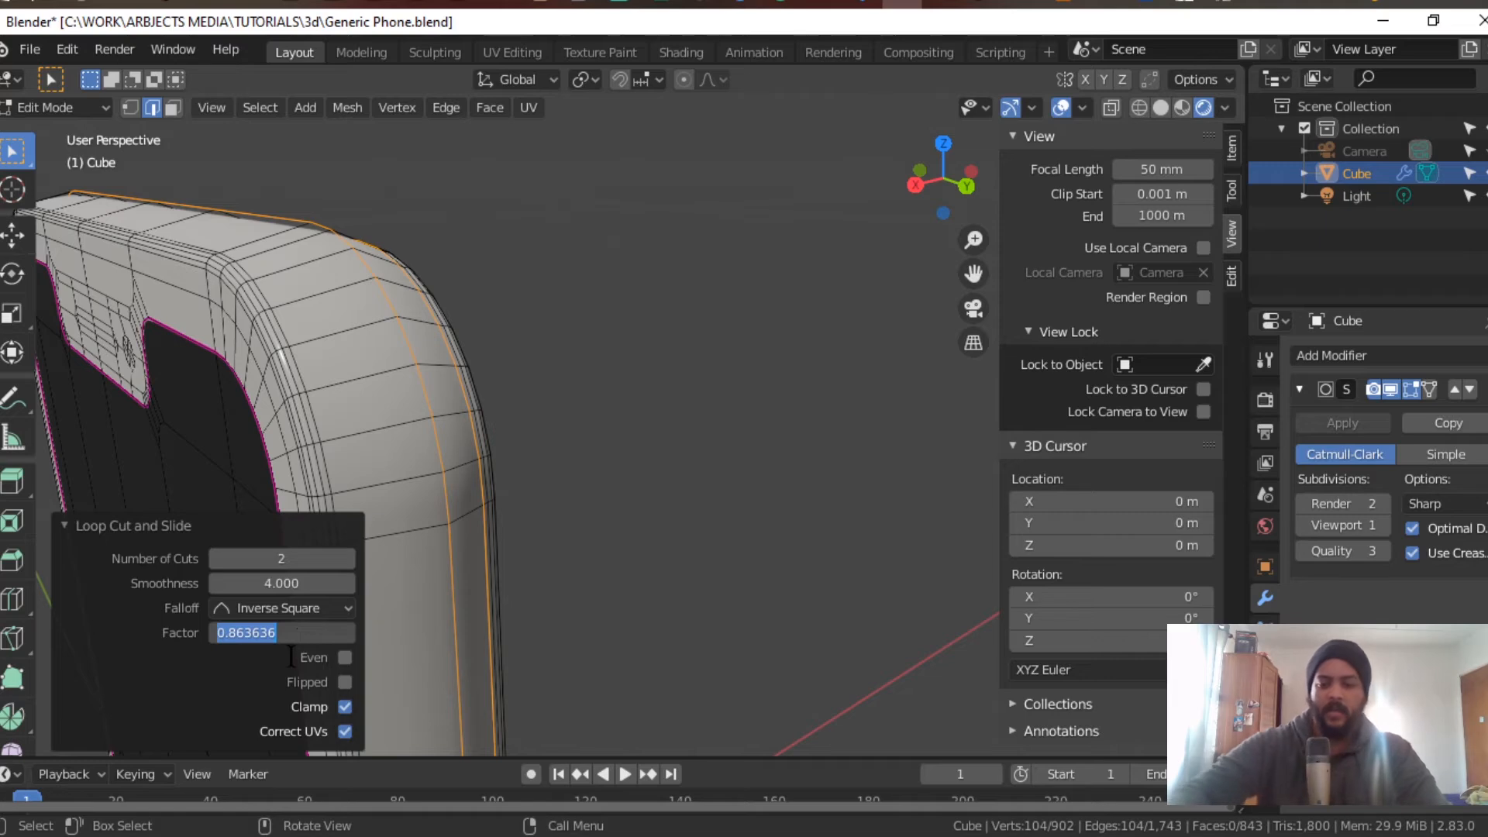
pyautogui.write('0')
pyautogui.press('Tab')
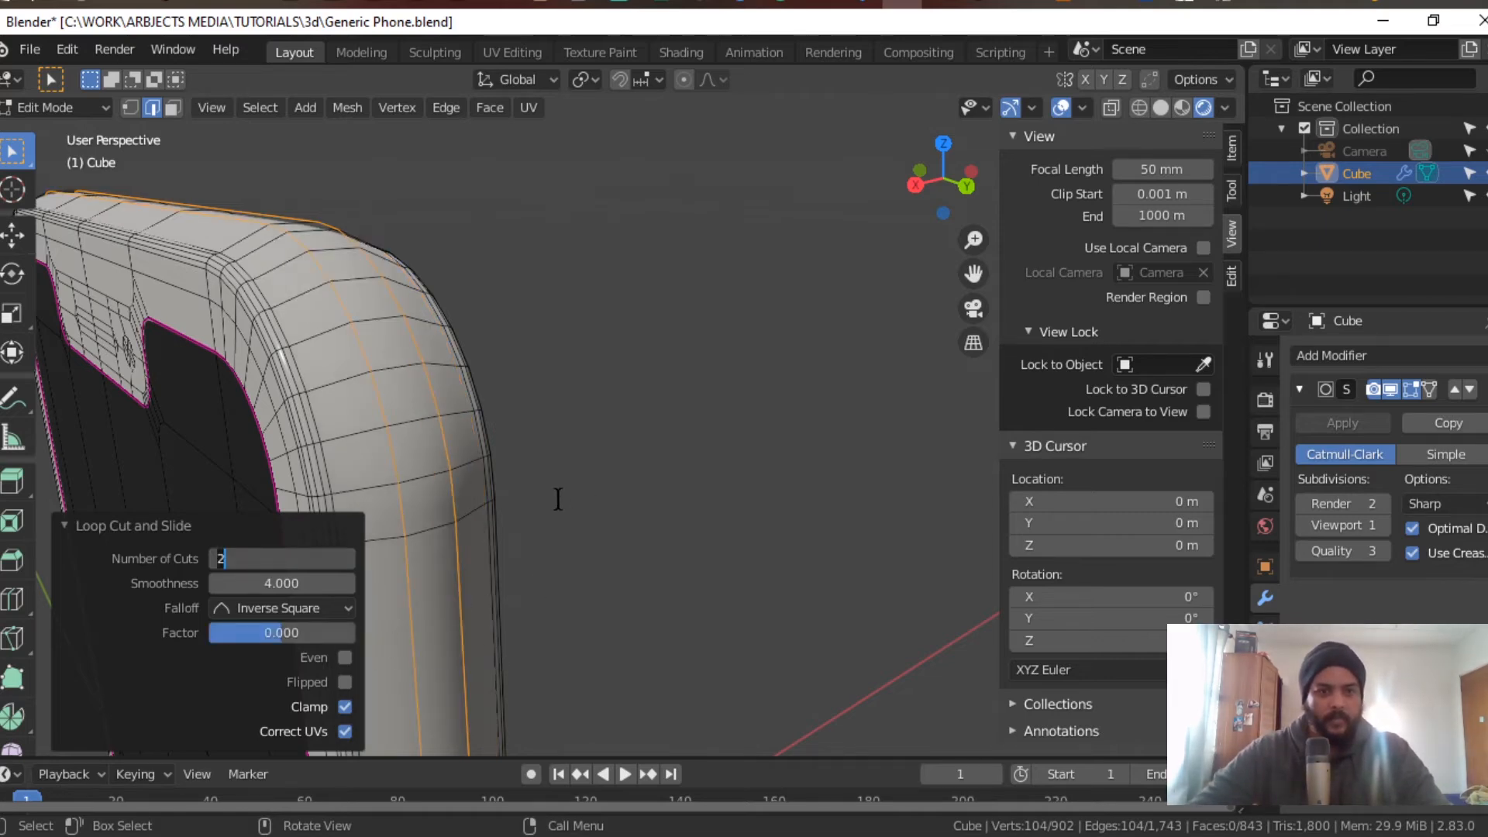
pyautogui.press('Return')
pyautogui.scroll(-4, 717, 542)
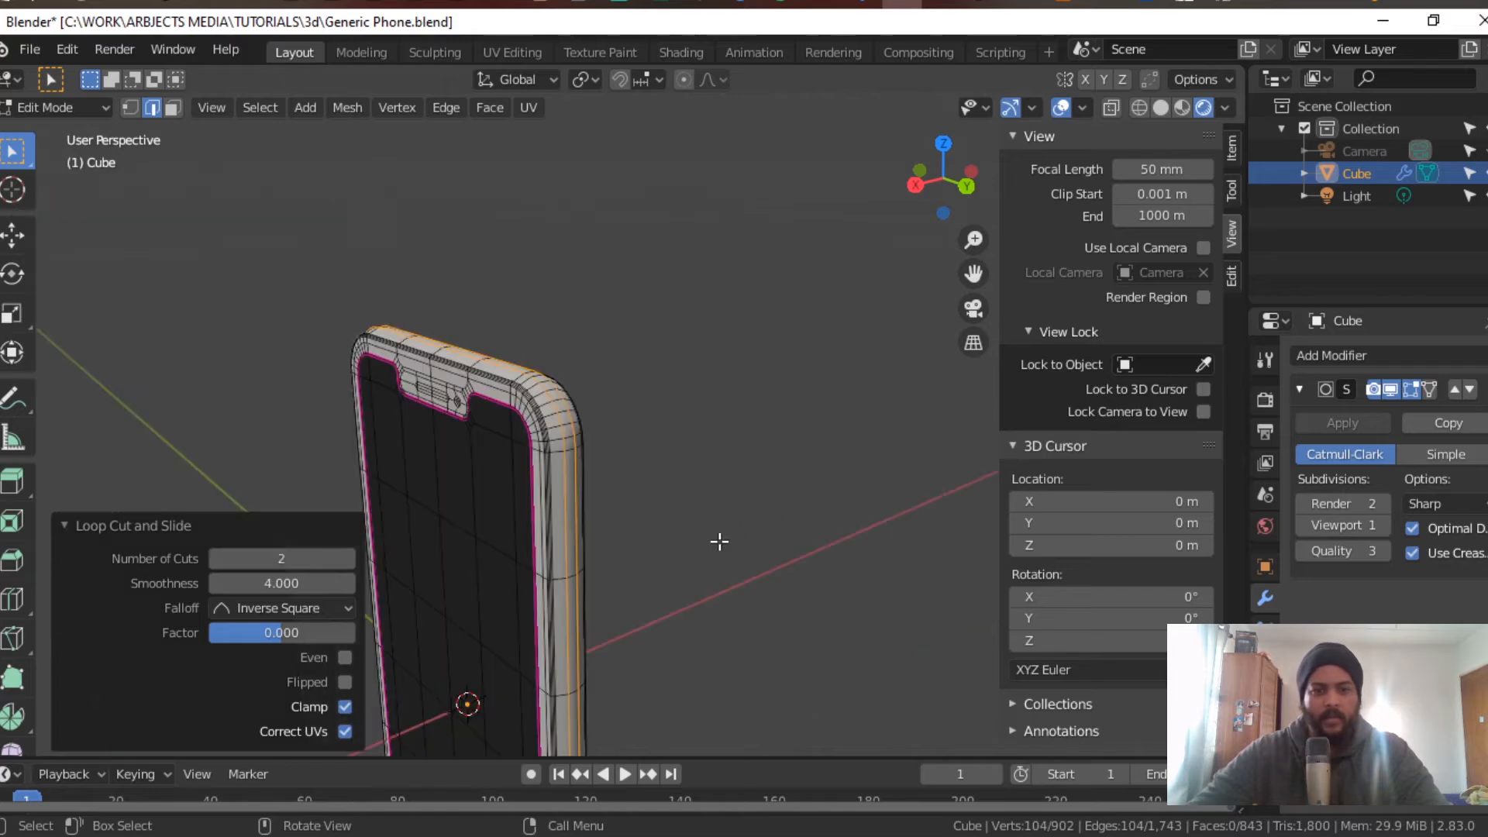
pyautogui.moveTo(718, 542); pyautogui.dragTo(697, 508, button='middle')
pyautogui.scroll(6, 728, 545)
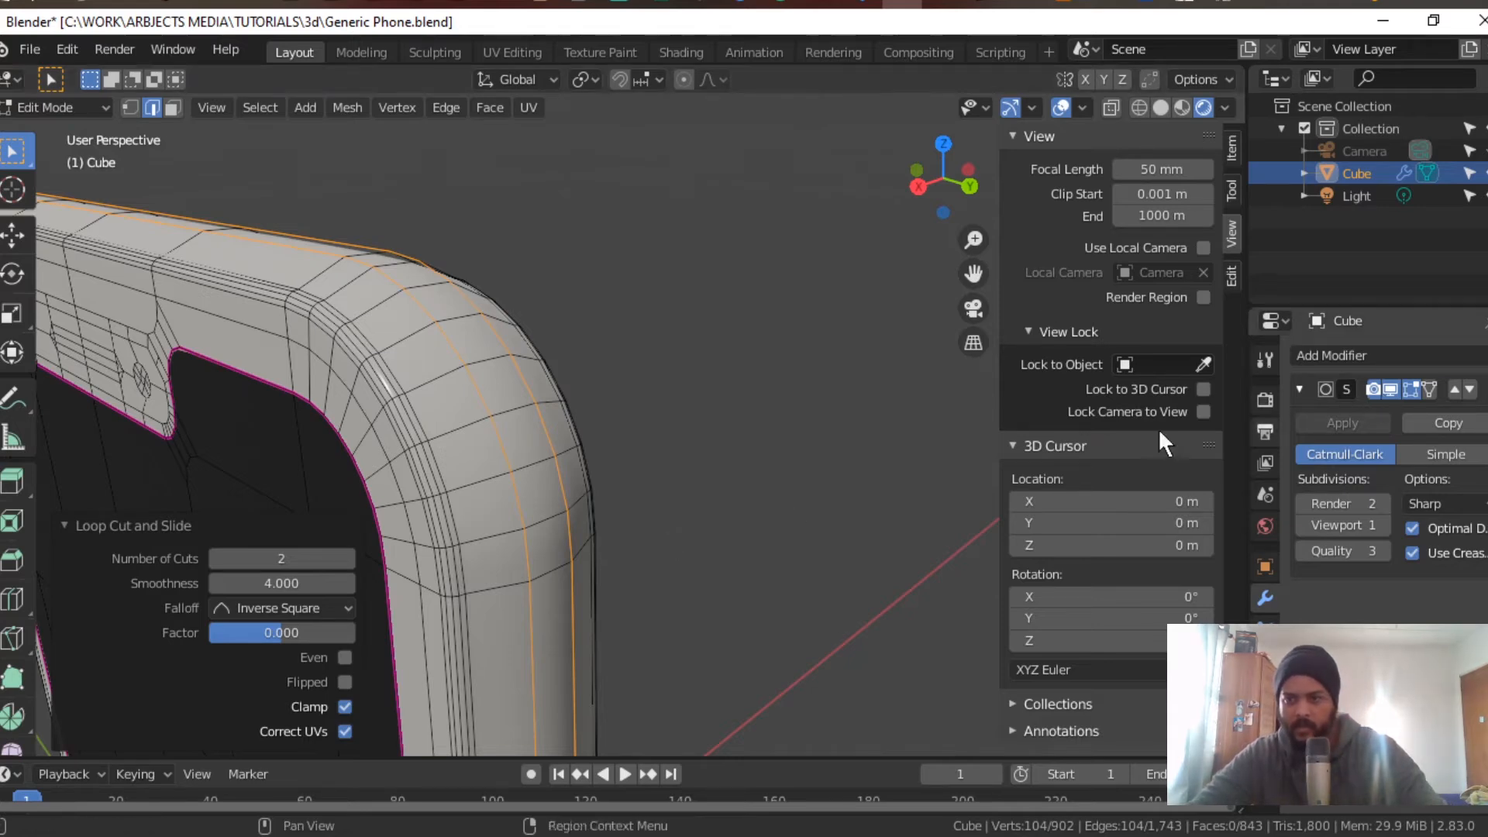
# Step: Return to Object Mode, add a second camera to the scene and make it the active camera
pyautogui.press('Tab')
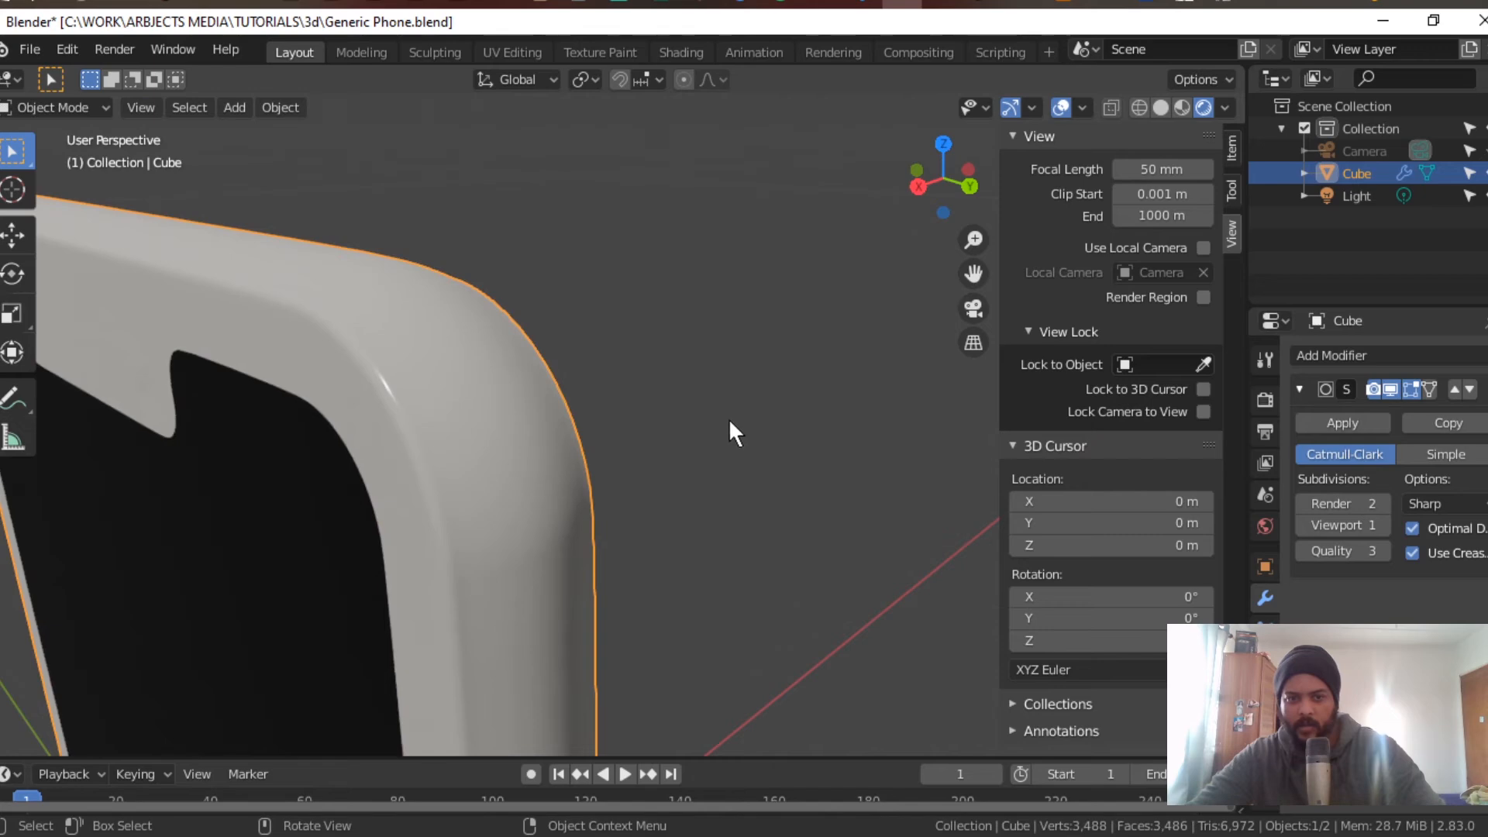
pyautogui.moveTo(731, 429); pyautogui.dragTo(646, 499, button='middle')
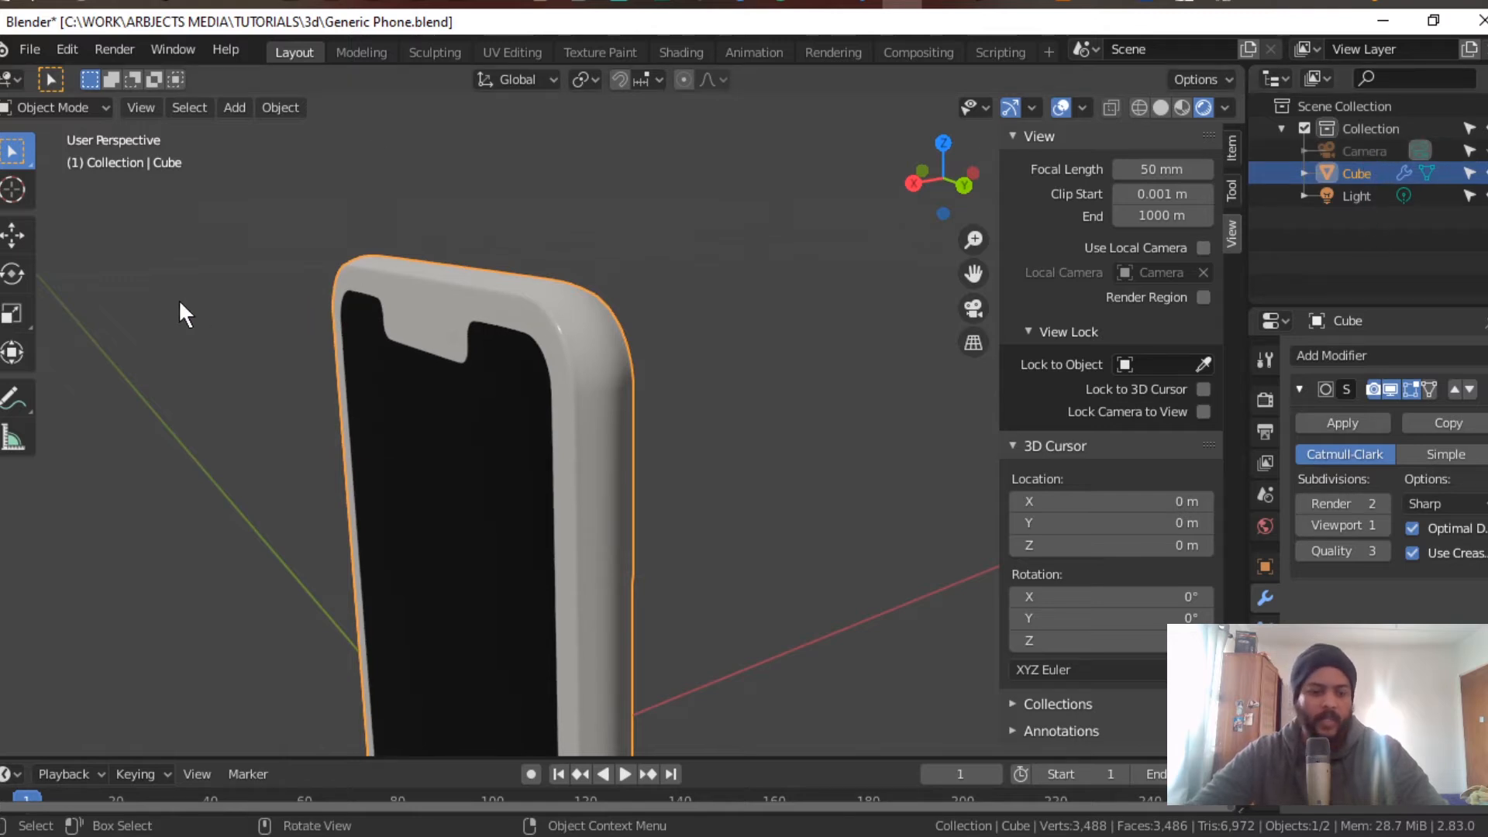
pyautogui.hotkey('shift', 'a')
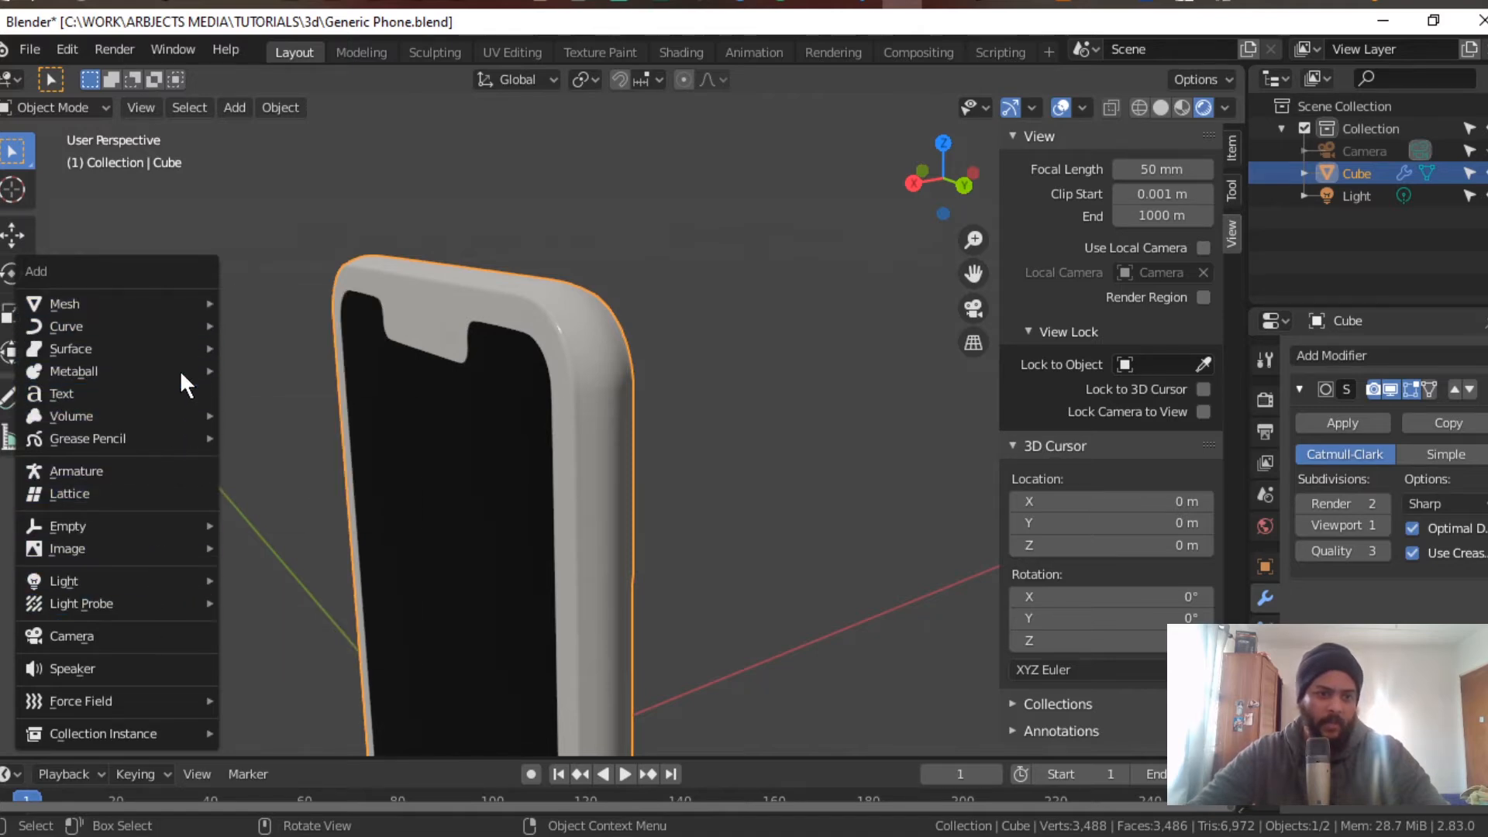
pyautogui.click(138, 637)
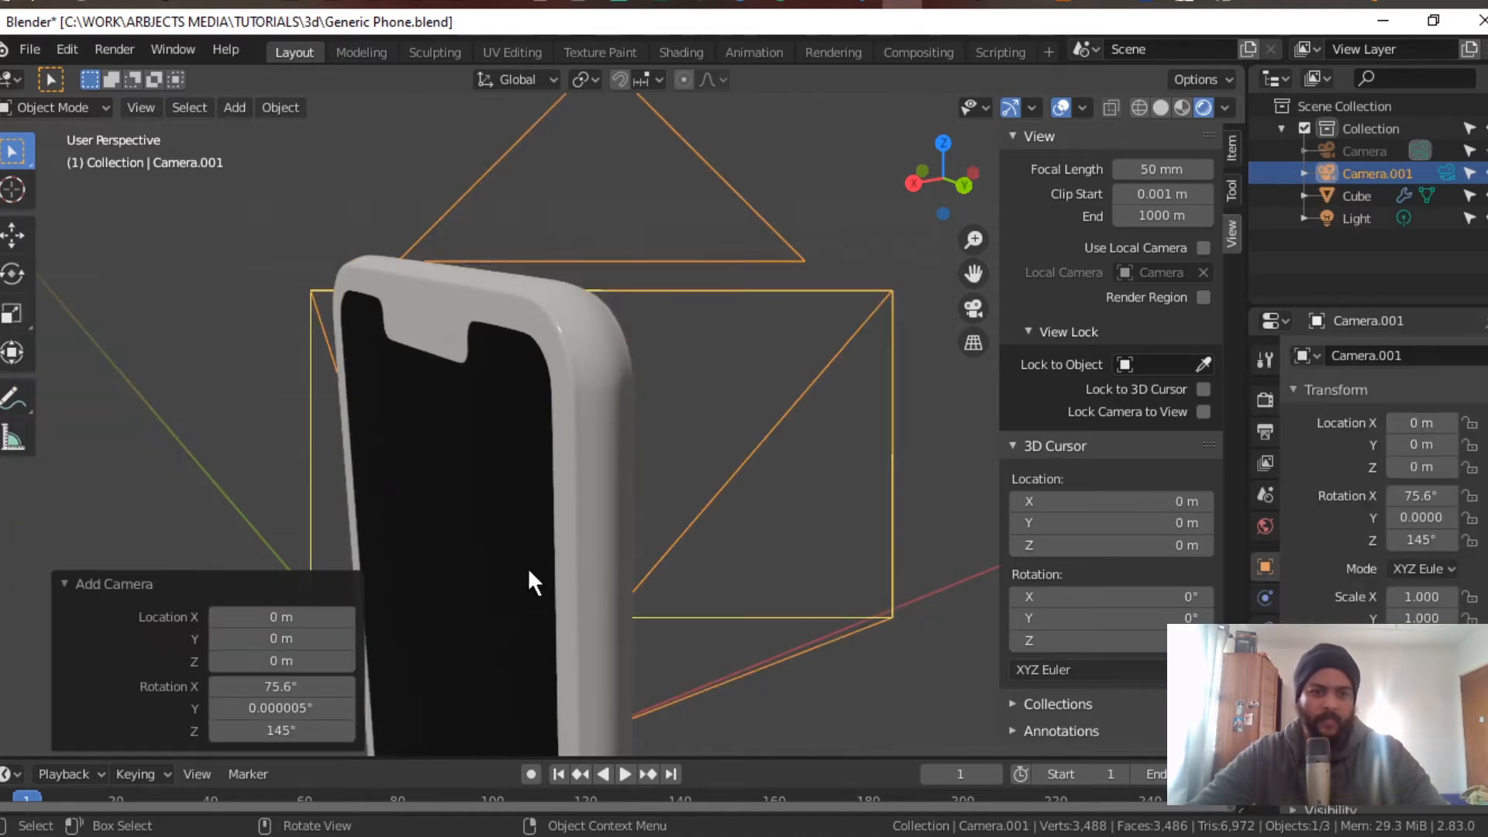
pyautogui.click(1445, 174)
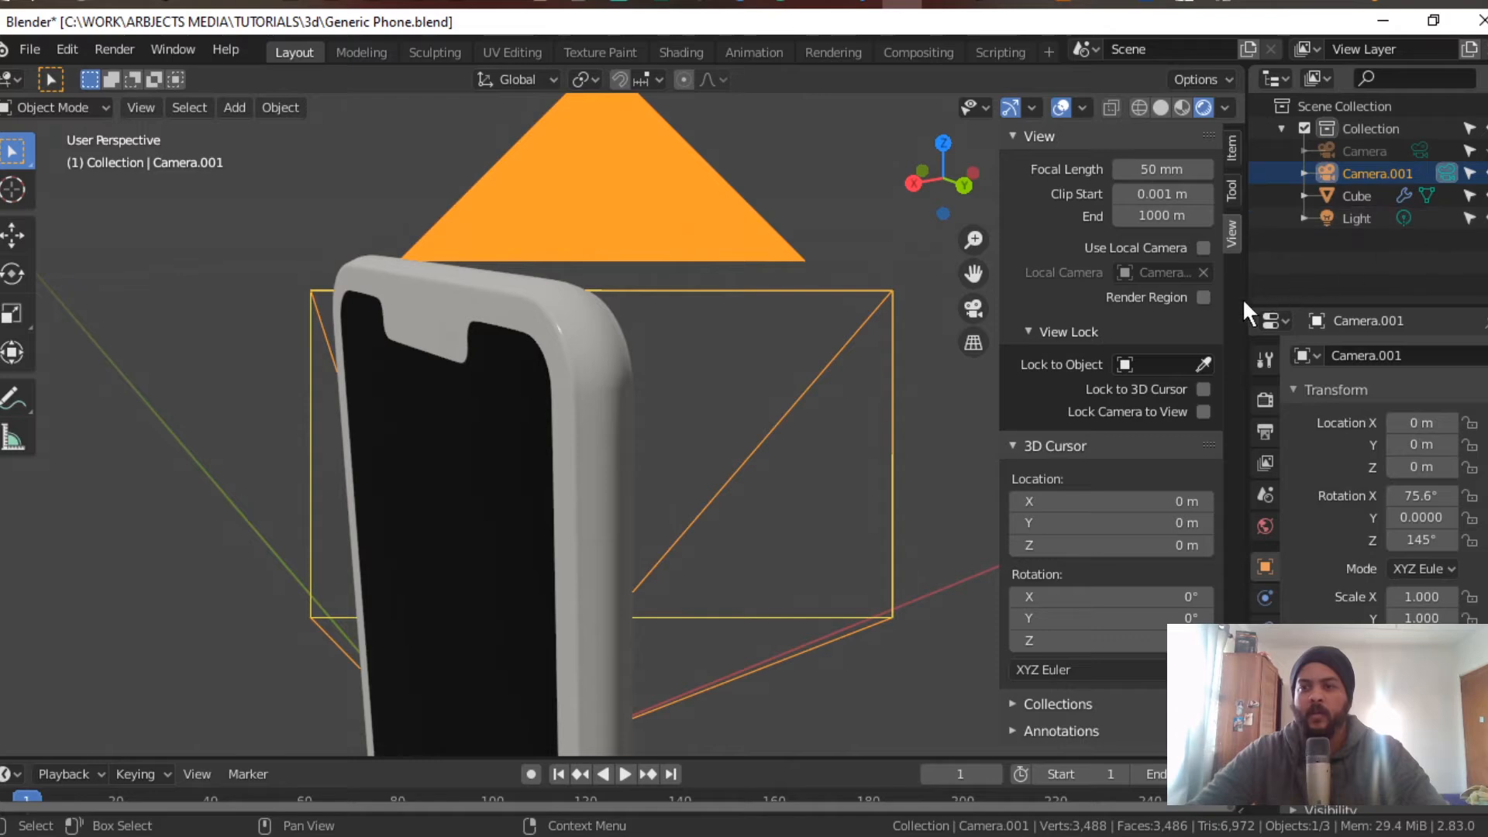
# Step: Align the new camera to the current view of the phone's upper corner and set its clip start to 0.001 m
pyautogui.moveTo(774, 448); pyautogui.dragTo(770, 435, button='middle')
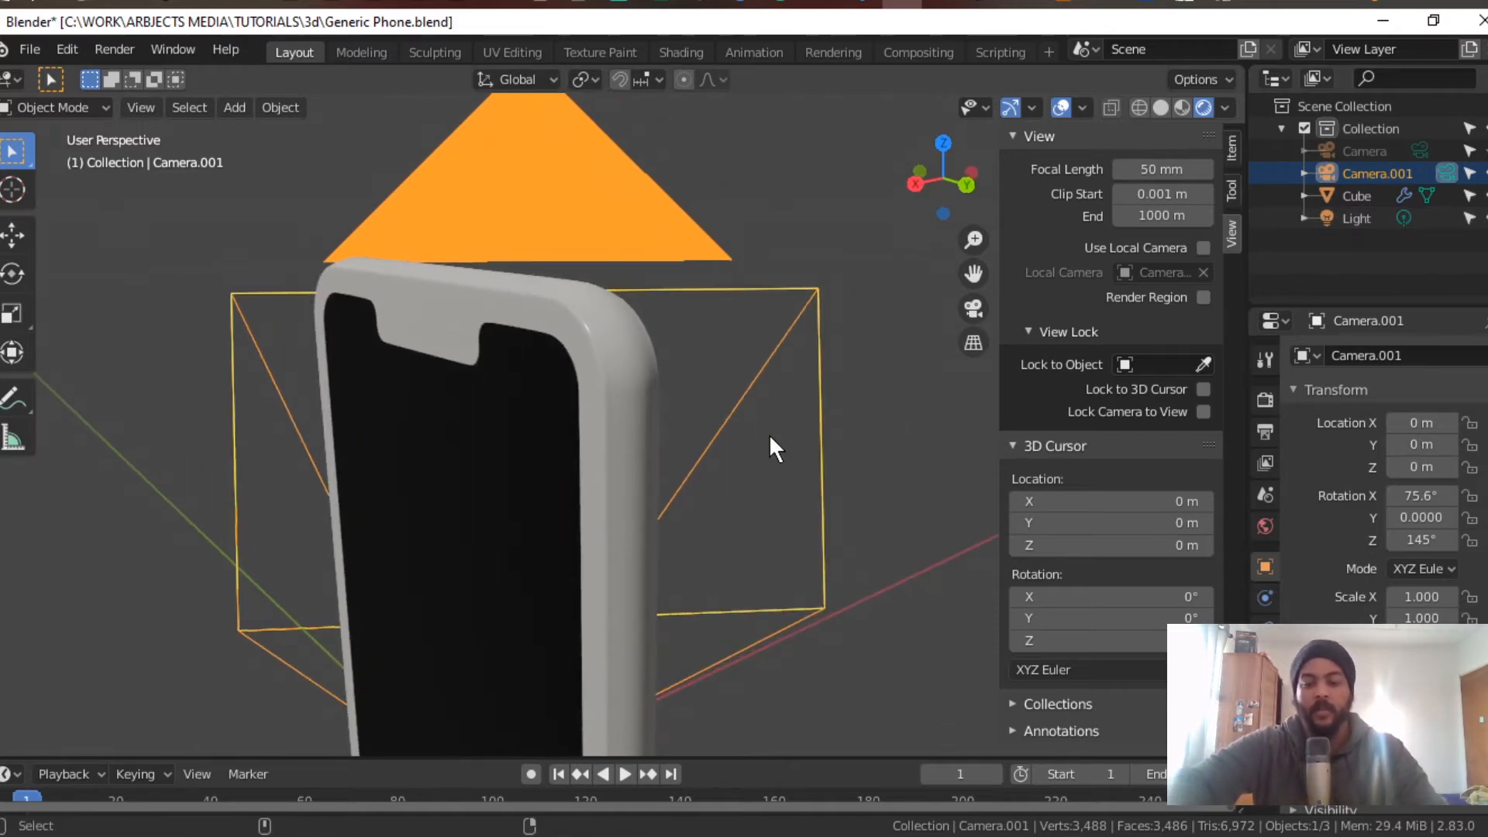
pyautogui.press('ctrl+alt+KP_0')
pyautogui.scroll(-4, 768, 434)
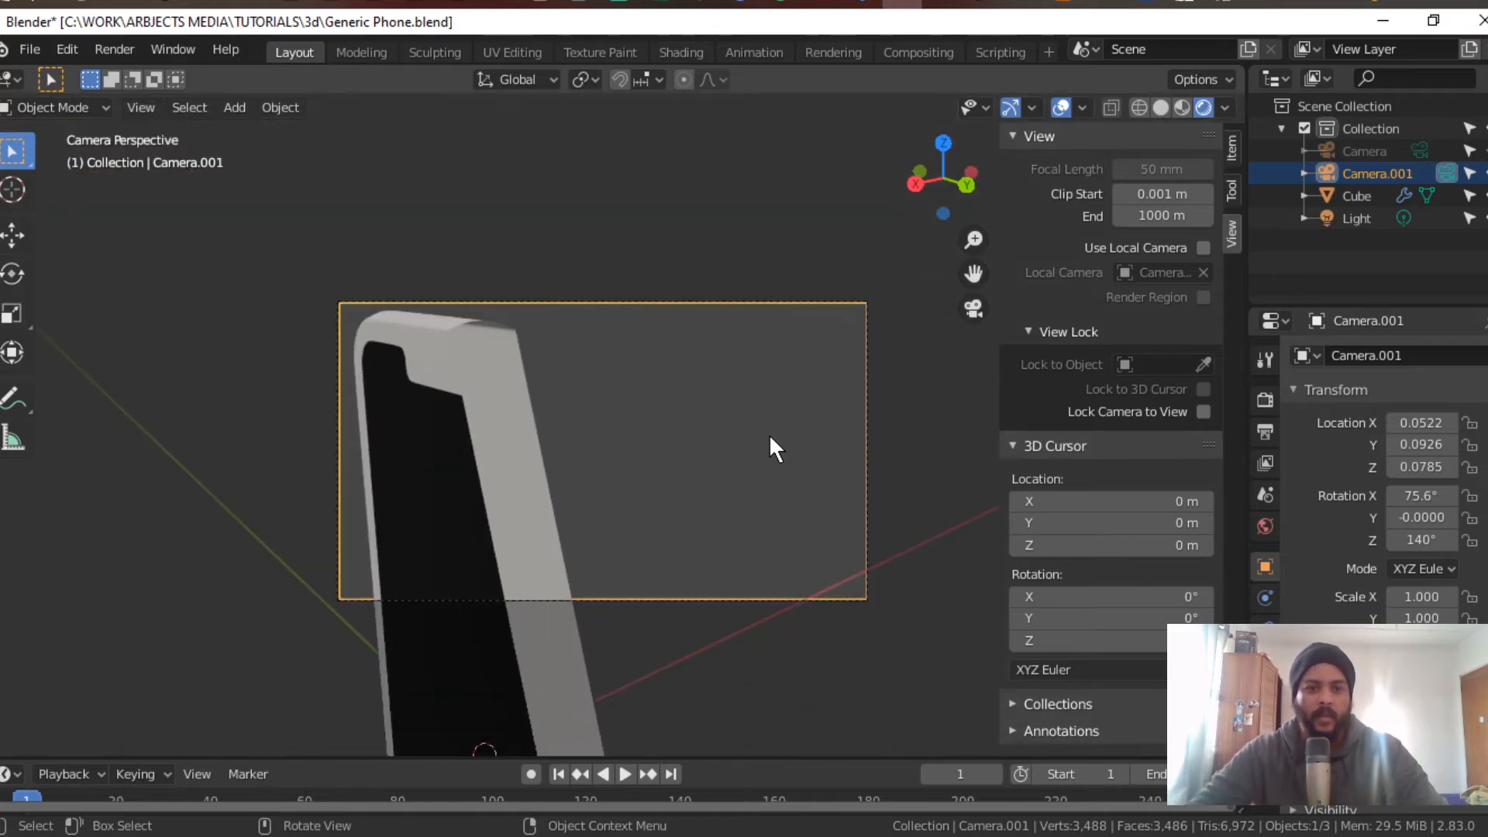
pyautogui.scroll(3, 769, 433)
pyautogui.scroll(1, 769, 434)
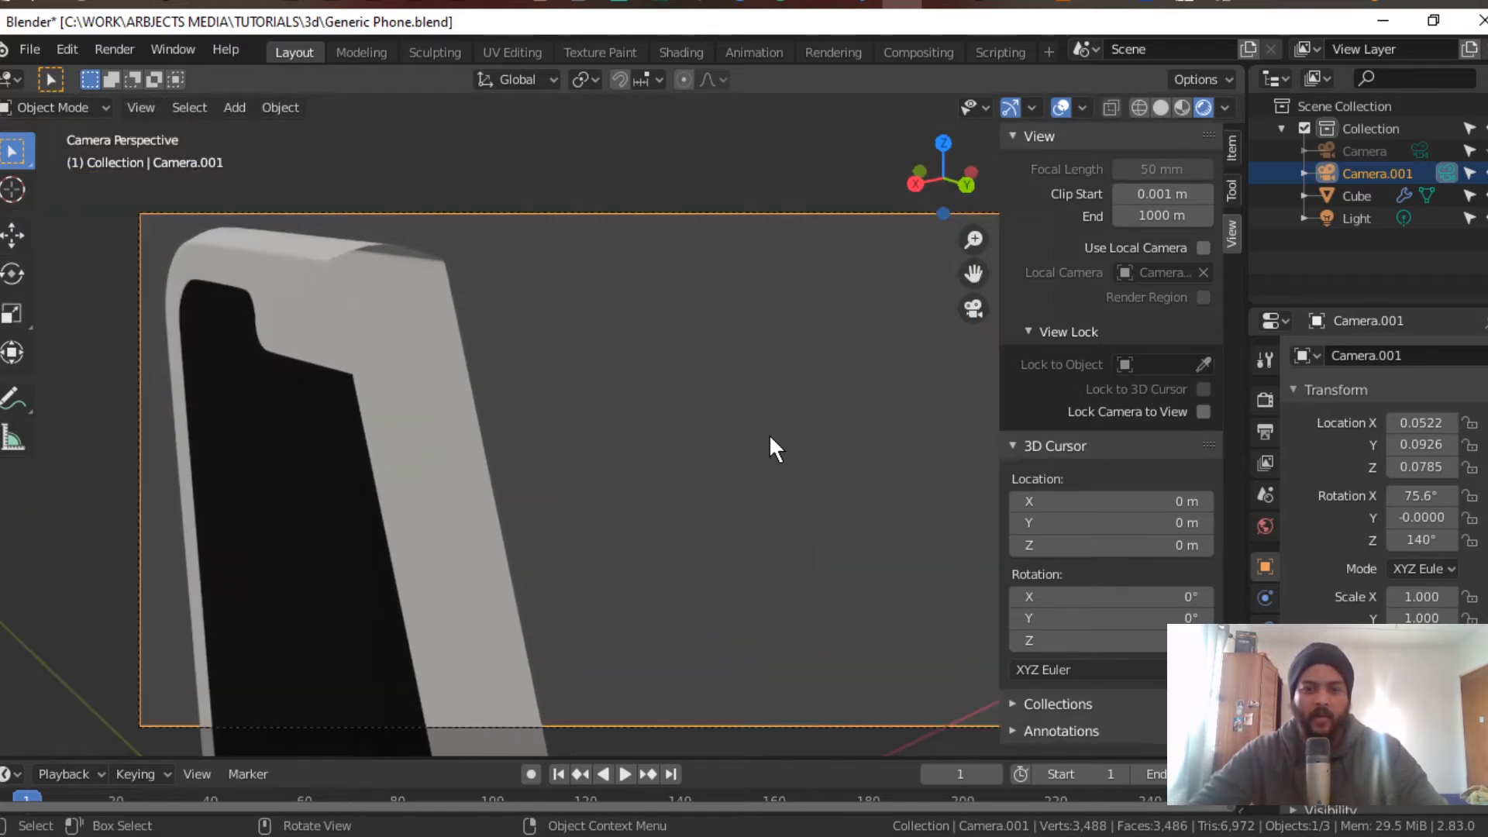
pyautogui.scroll(1, 775, 450)
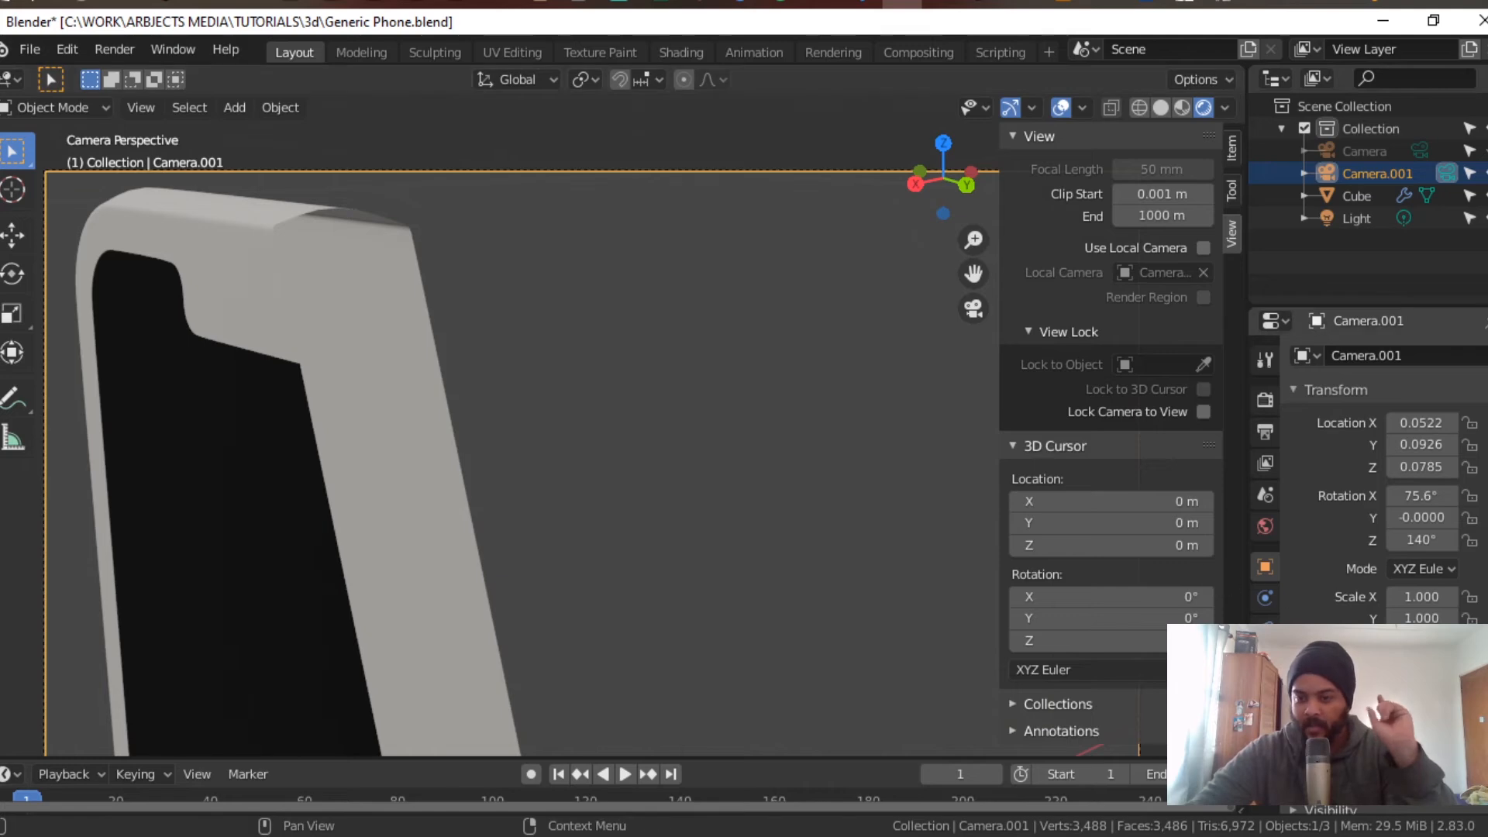
pyautogui.click(1265, 660)
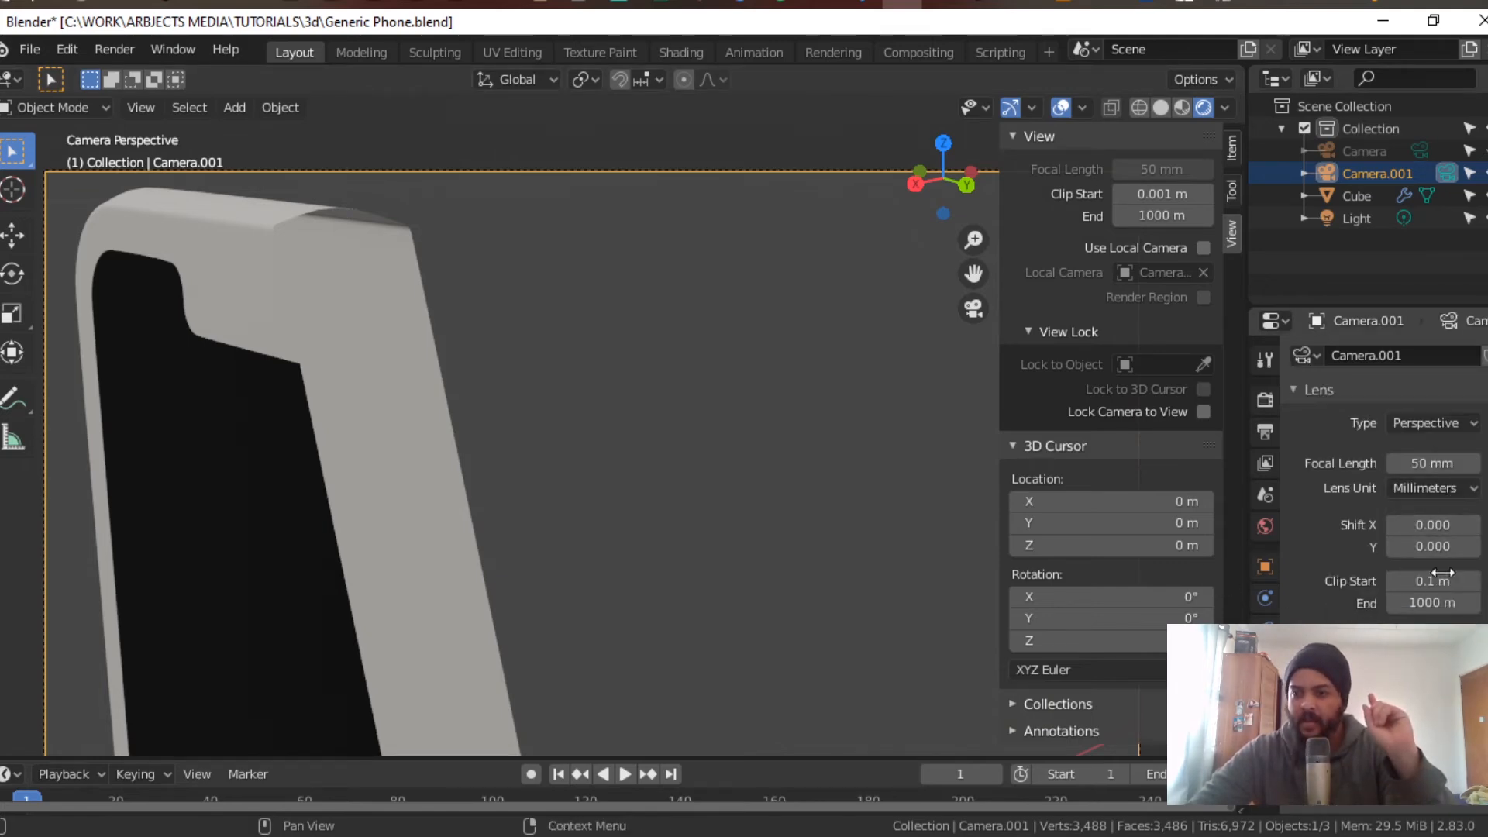
pyautogui.moveTo(1433, 584); pyautogui.dragTo(1390, 584)
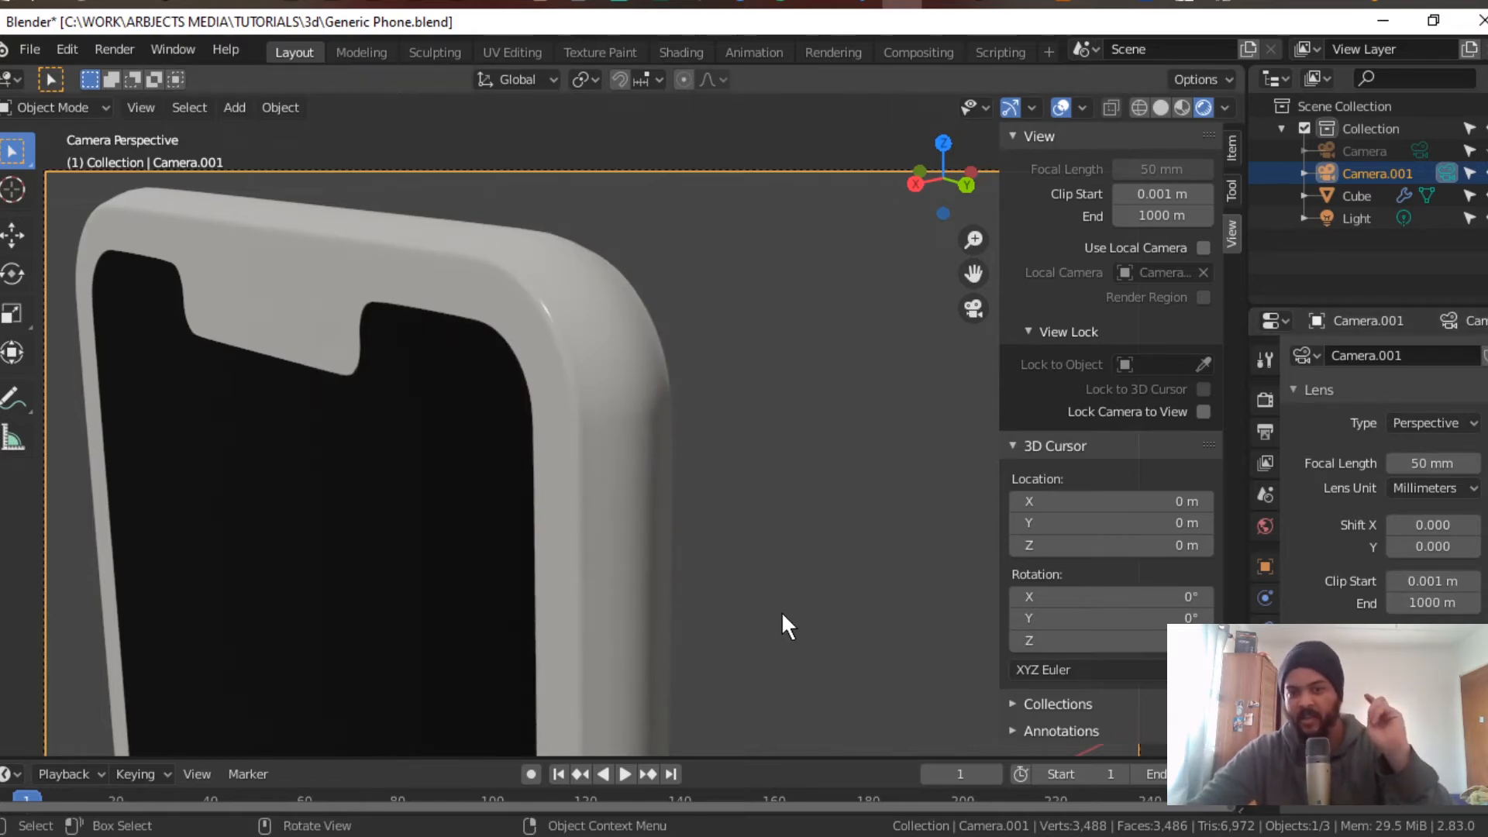
# Step: Render the phone through the new camera, inspect the shading of the rounded corner and side, and leave the camera view
pyautogui.press('F12')
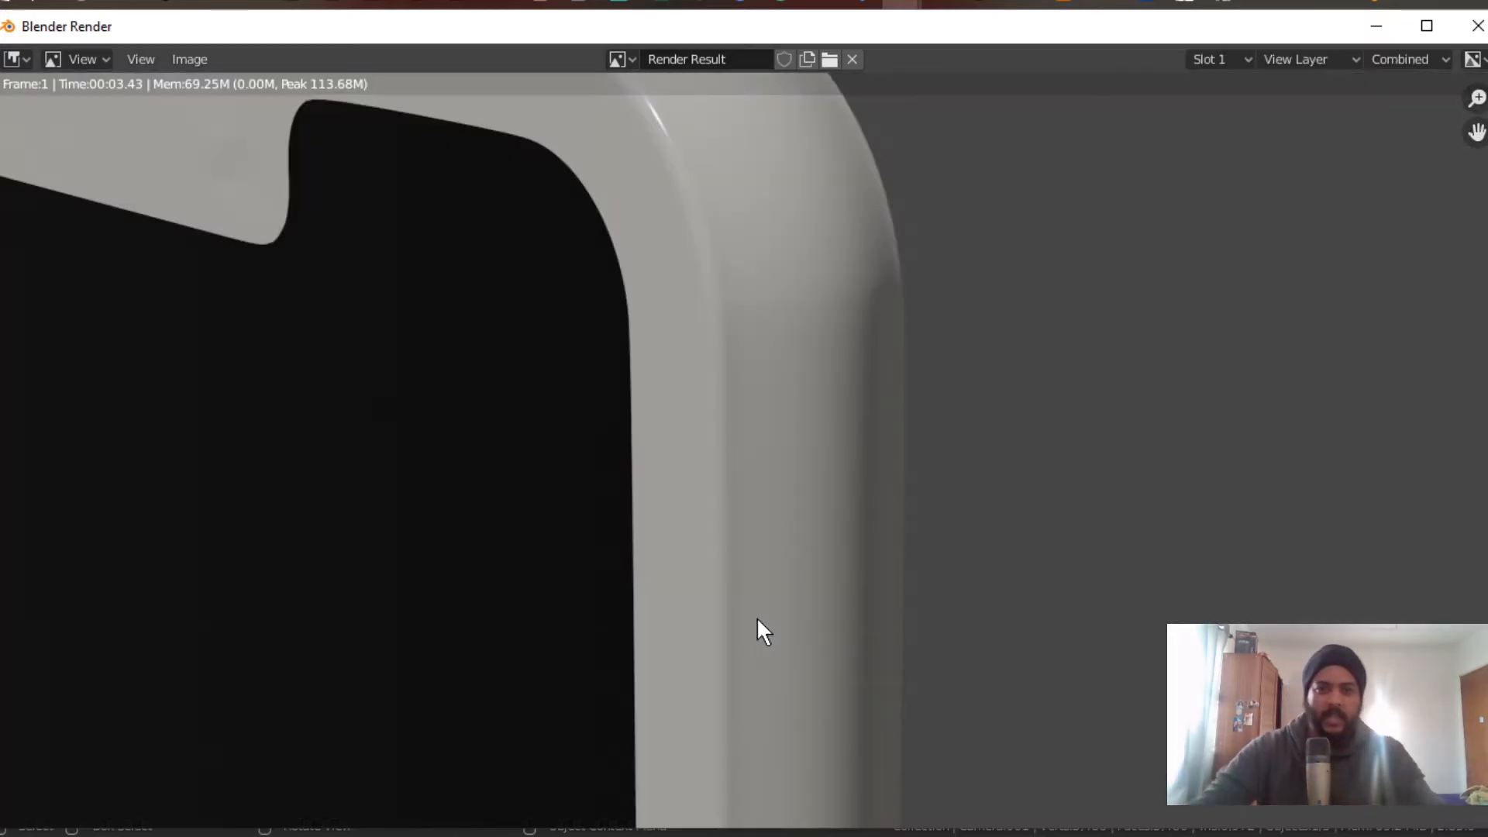
pyautogui.scroll(-3, 798, 583)
pyautogui.scroll(1, 799, 574)
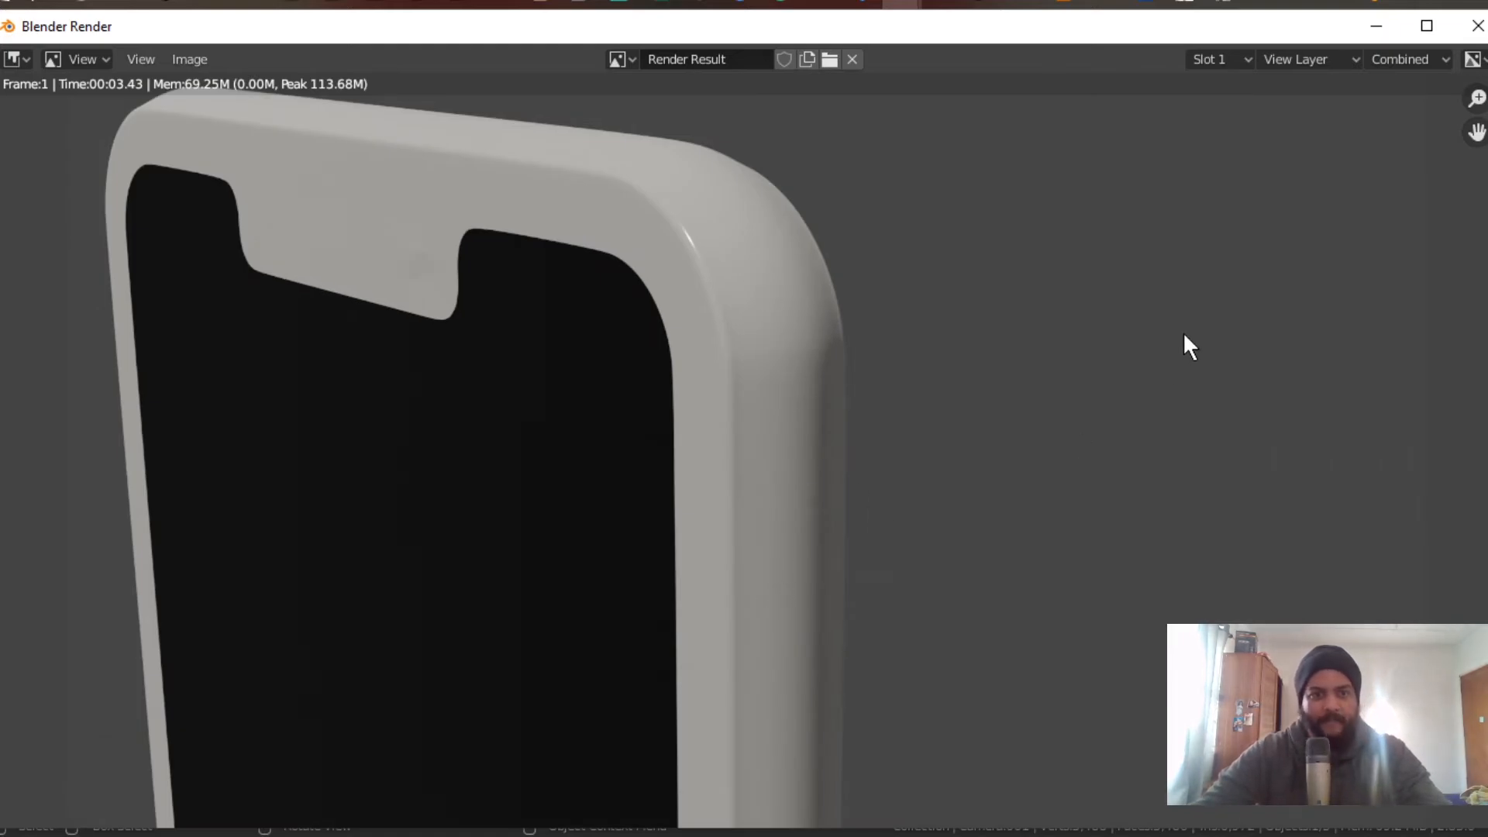
pyautogui.click(1476, 26)
pyautogui.press('KP_0')
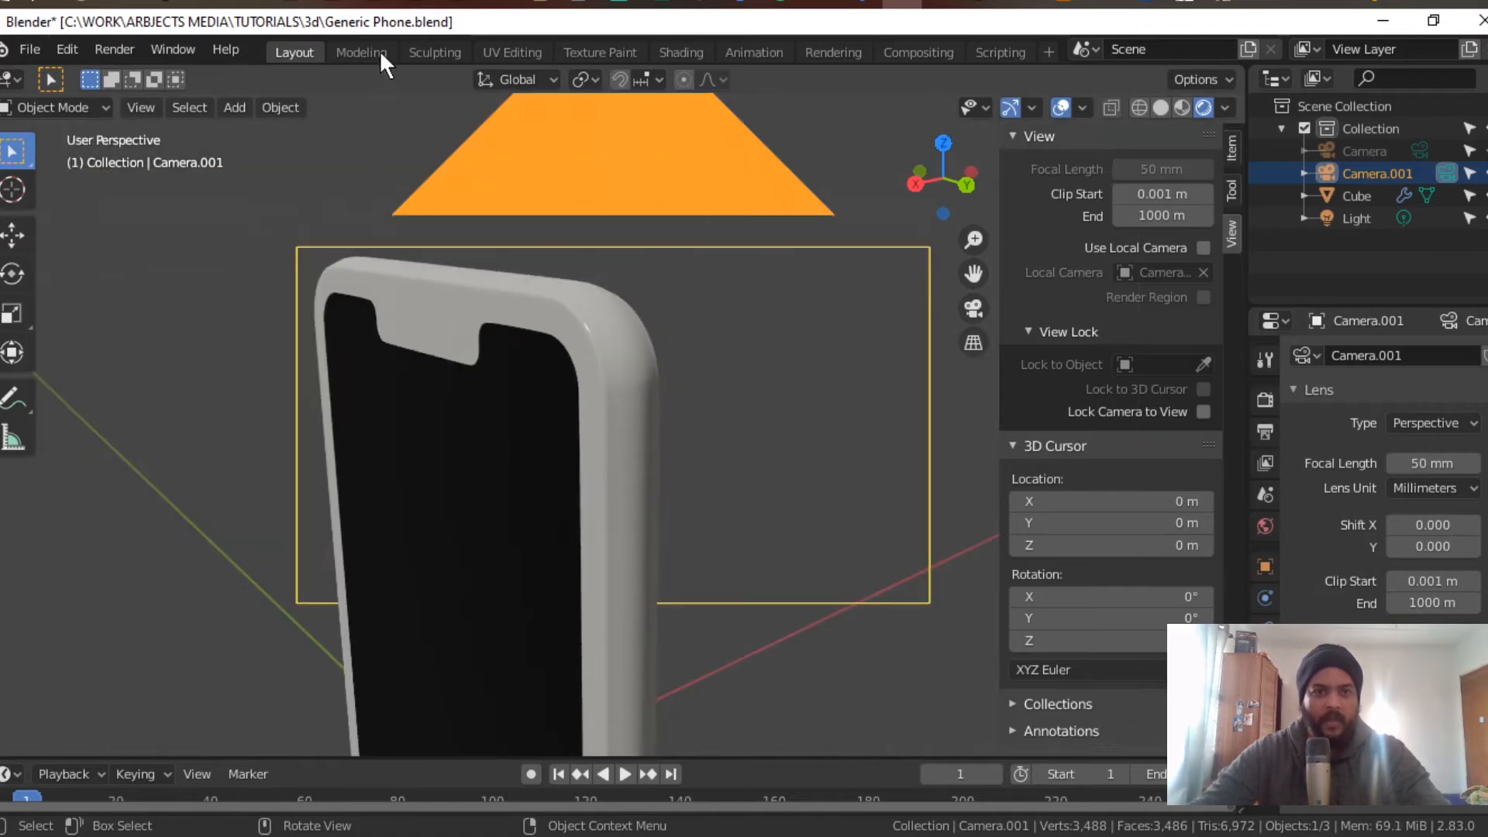
# Step: Make the original camera active again and render the phone's full front view to inspect it
pyautogui.click(1416, 144)
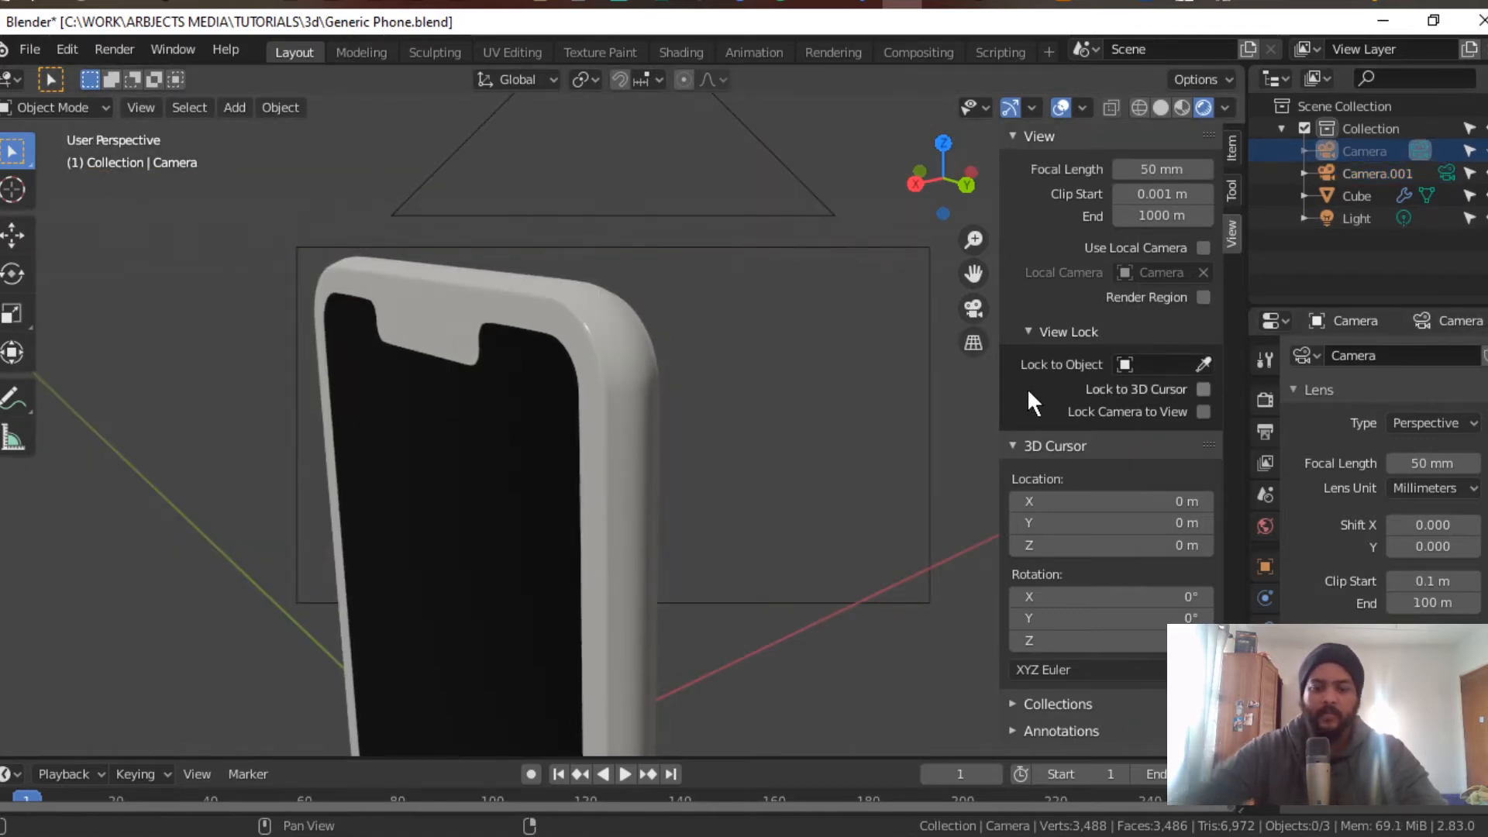
pyautogui.press('F12')
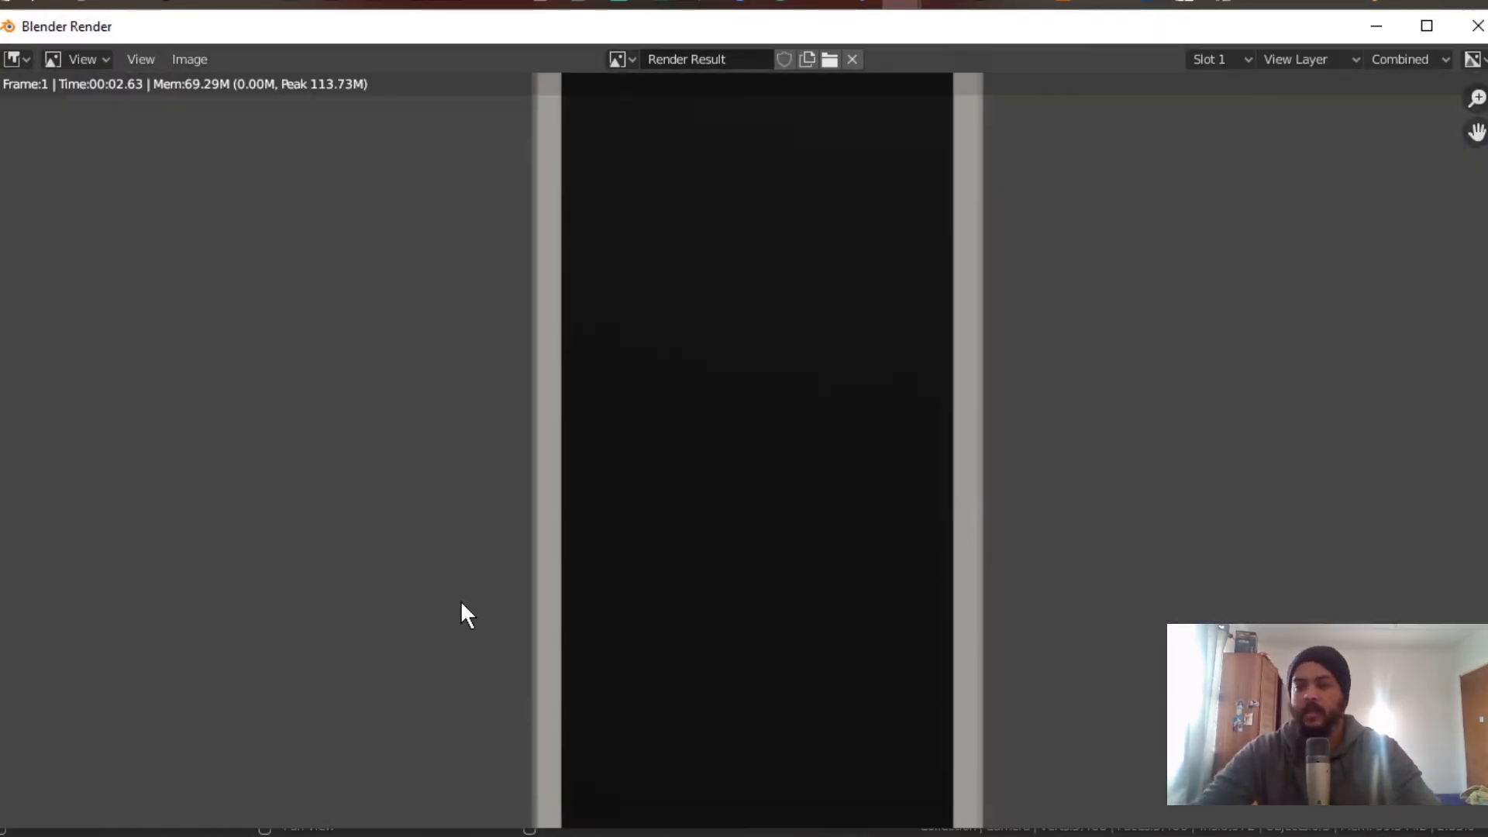
pyautogui.scroll(-3, 890, 470)
pyautogui.scroll(2, 893, 471)
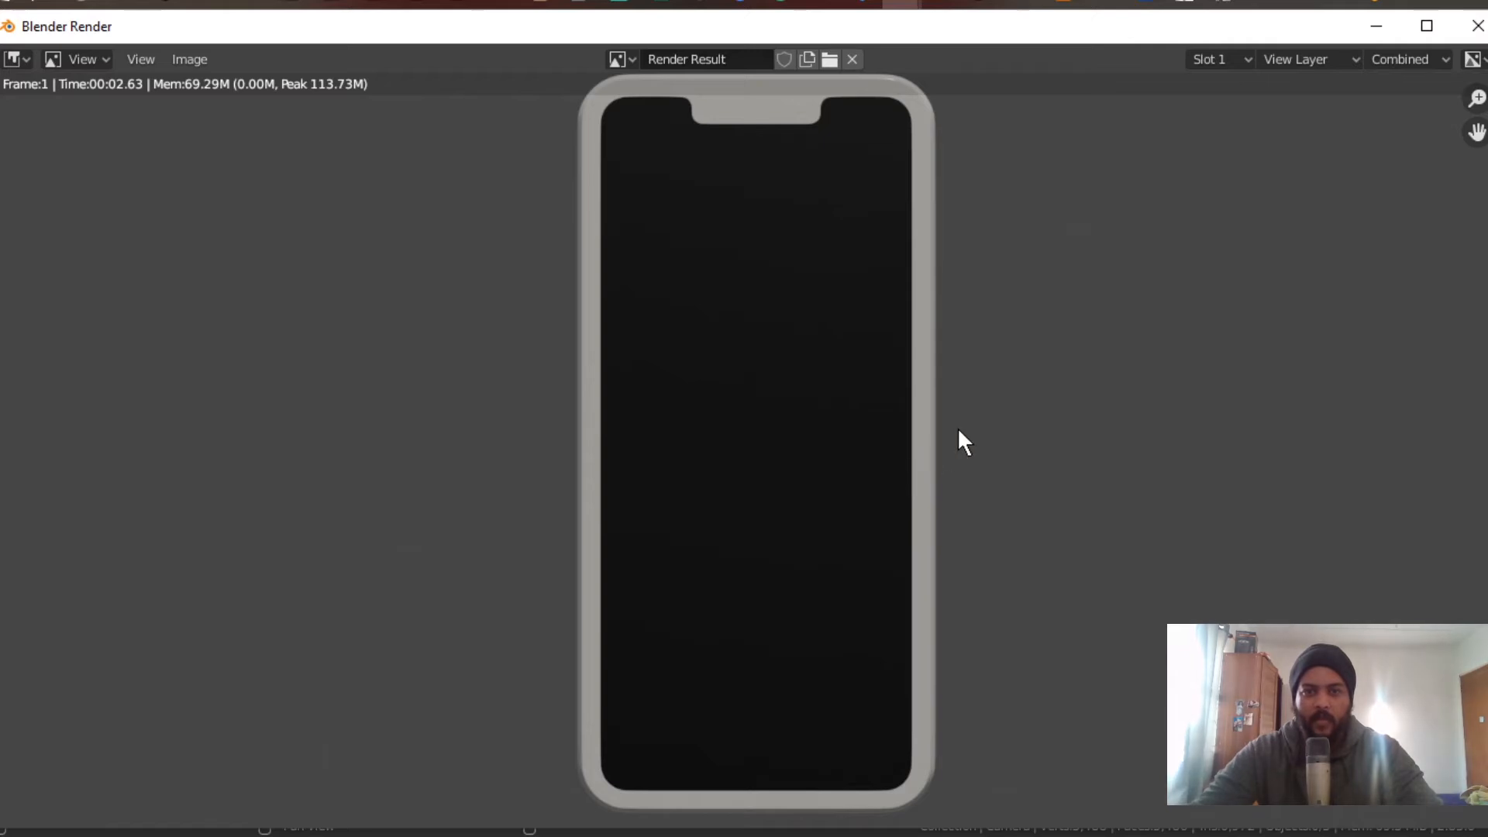
pyautogui.scroll(-1, 961, 426)
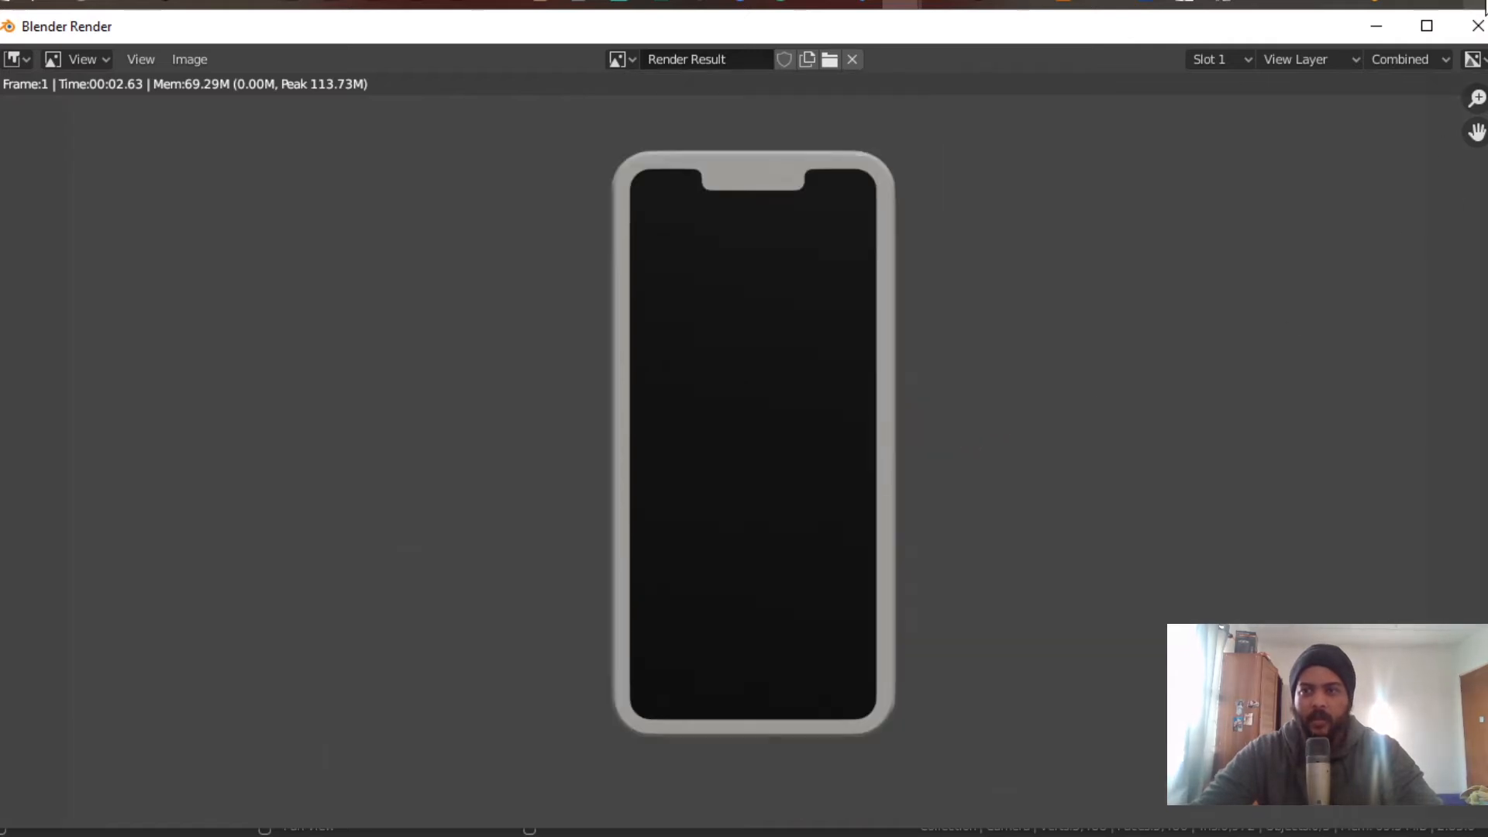
pyautogui.click(1478, 25)
# Step: Merge at center the four stacked vertices at the end of the notch's speaker slot nearest the circular camera hole
pyautogui.scroll(3, 668, 552)
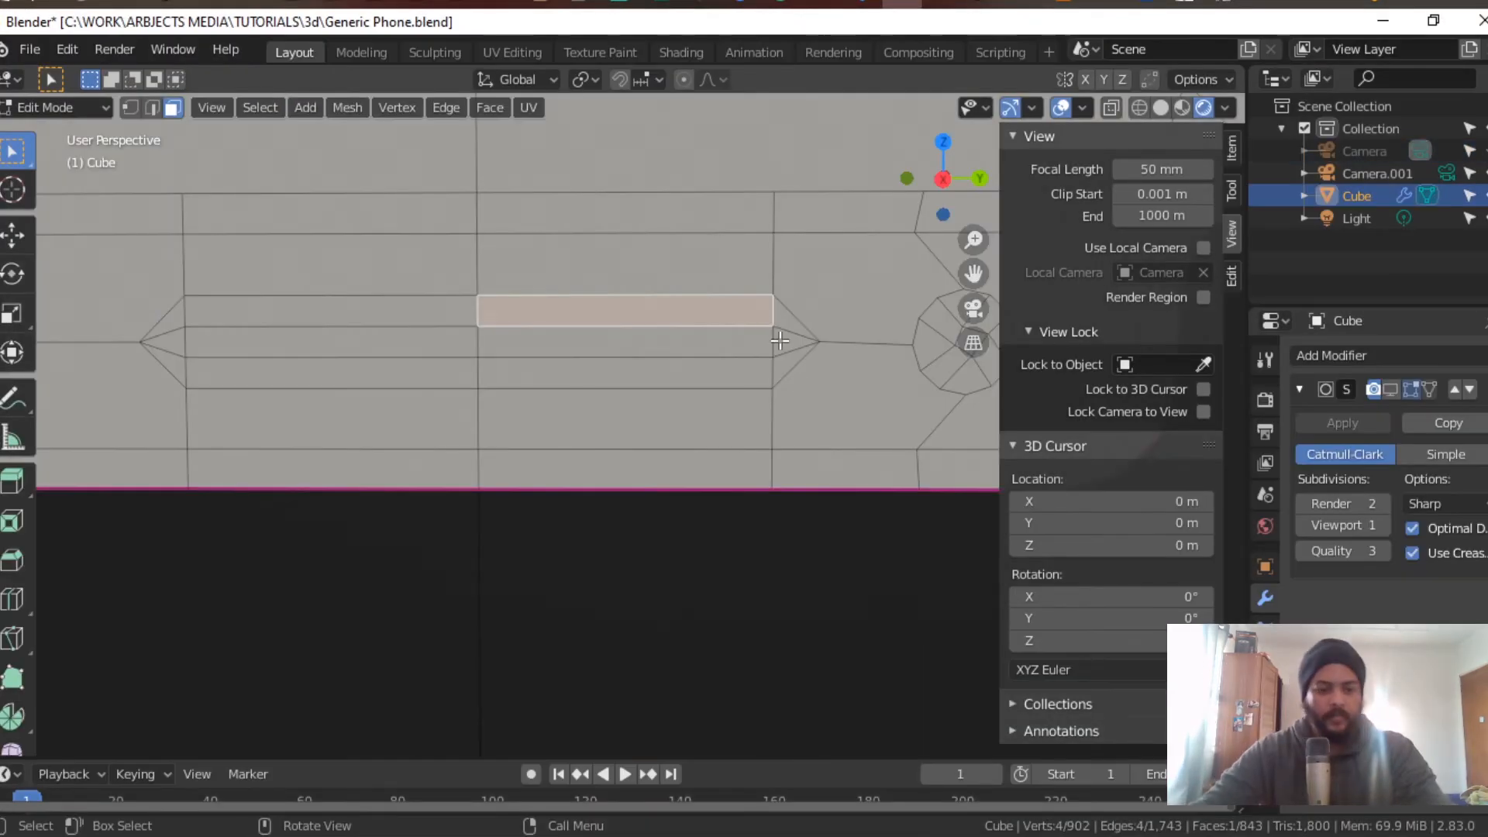
pyautogui.press('1')
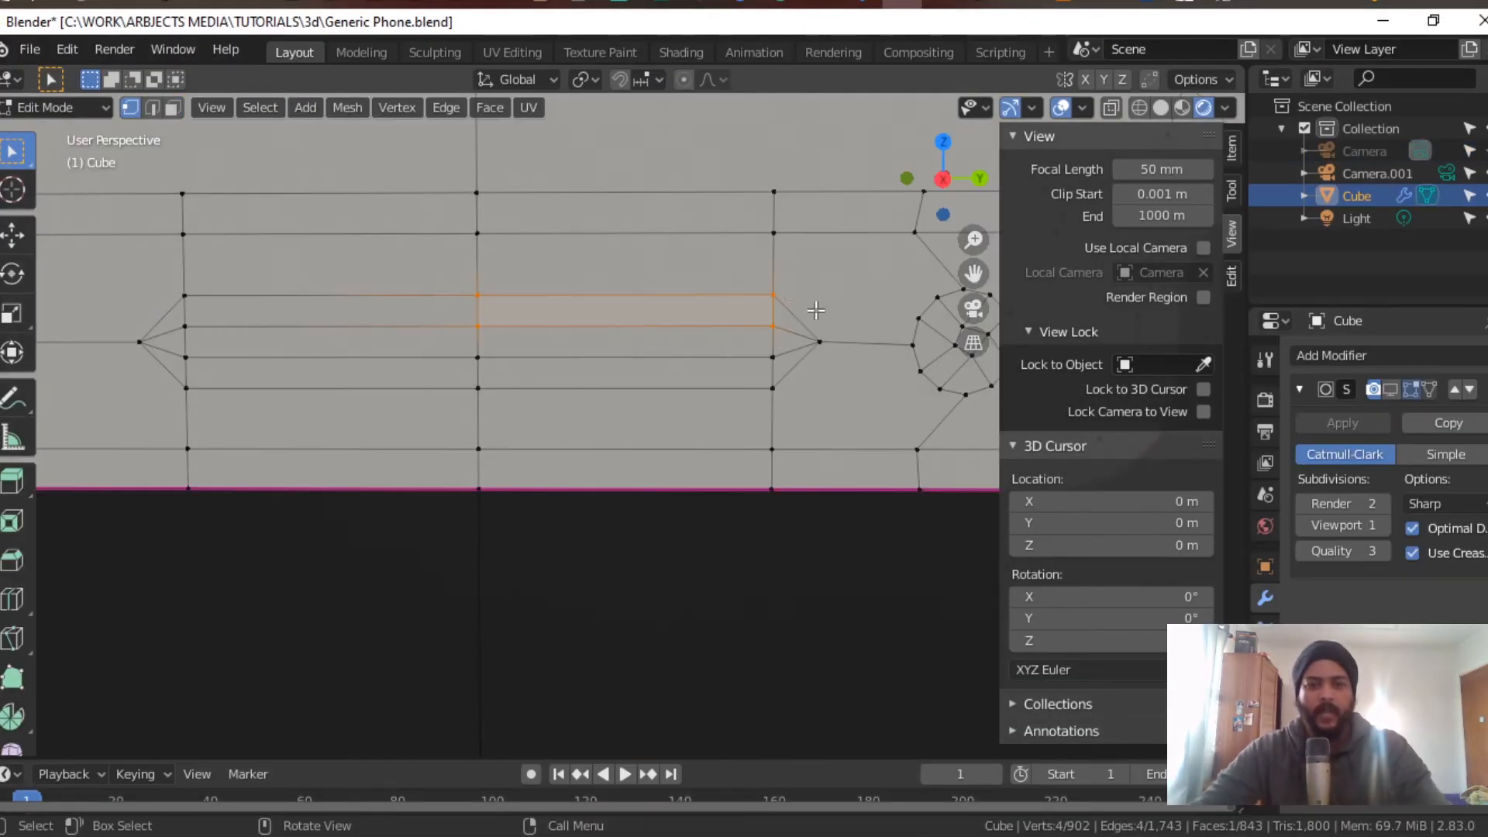
pyautogui.click(774, 296)
pyautogui.keyDown('shift'); pyautogui.click(773, 325); pyautogui.keyUp('shift')
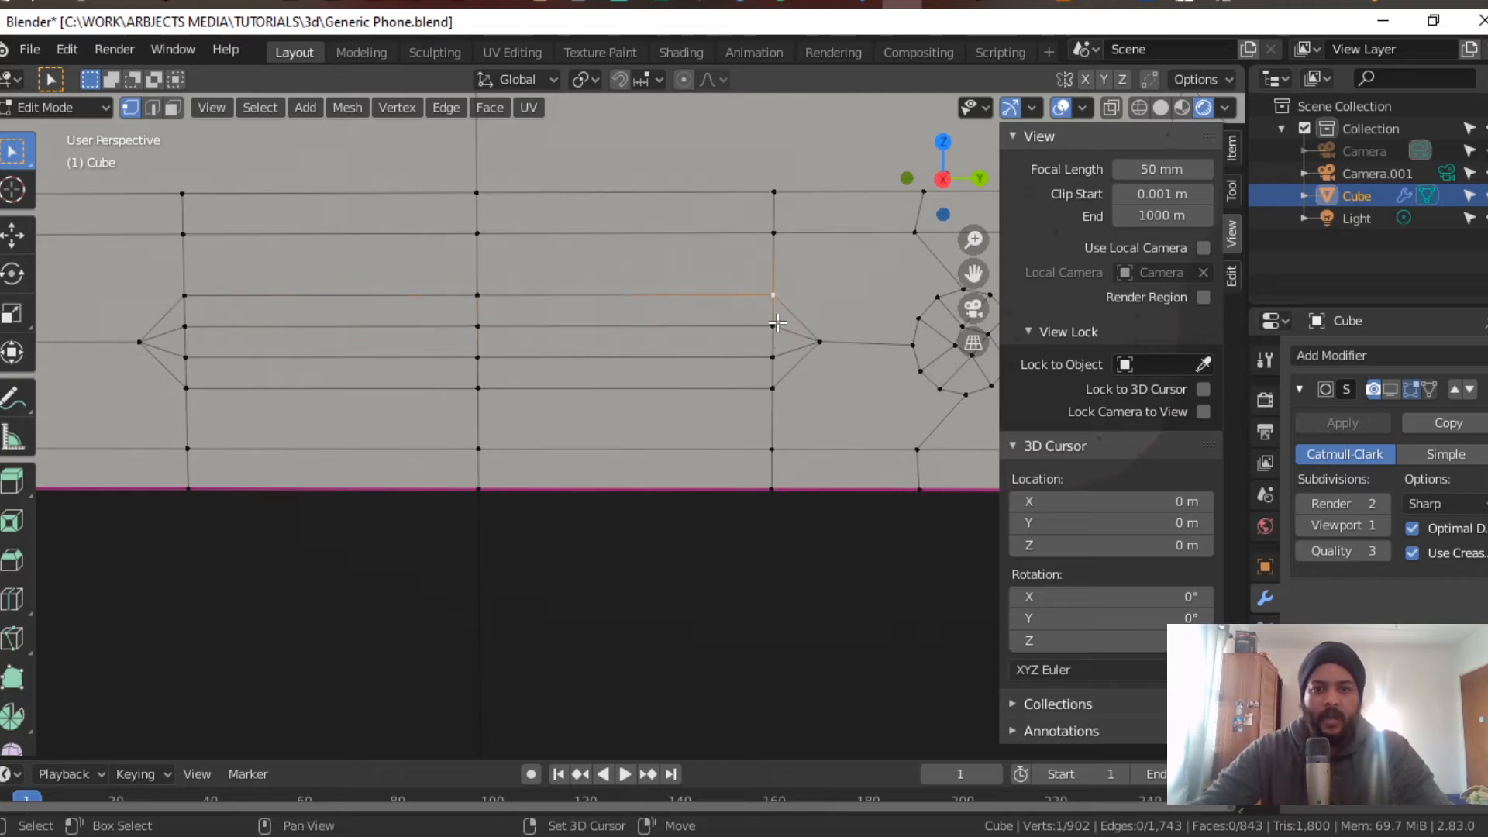
pyautogui.keyDown('shift'); pyautogui.click(773, 357); pyautogui.keyUp('shift')
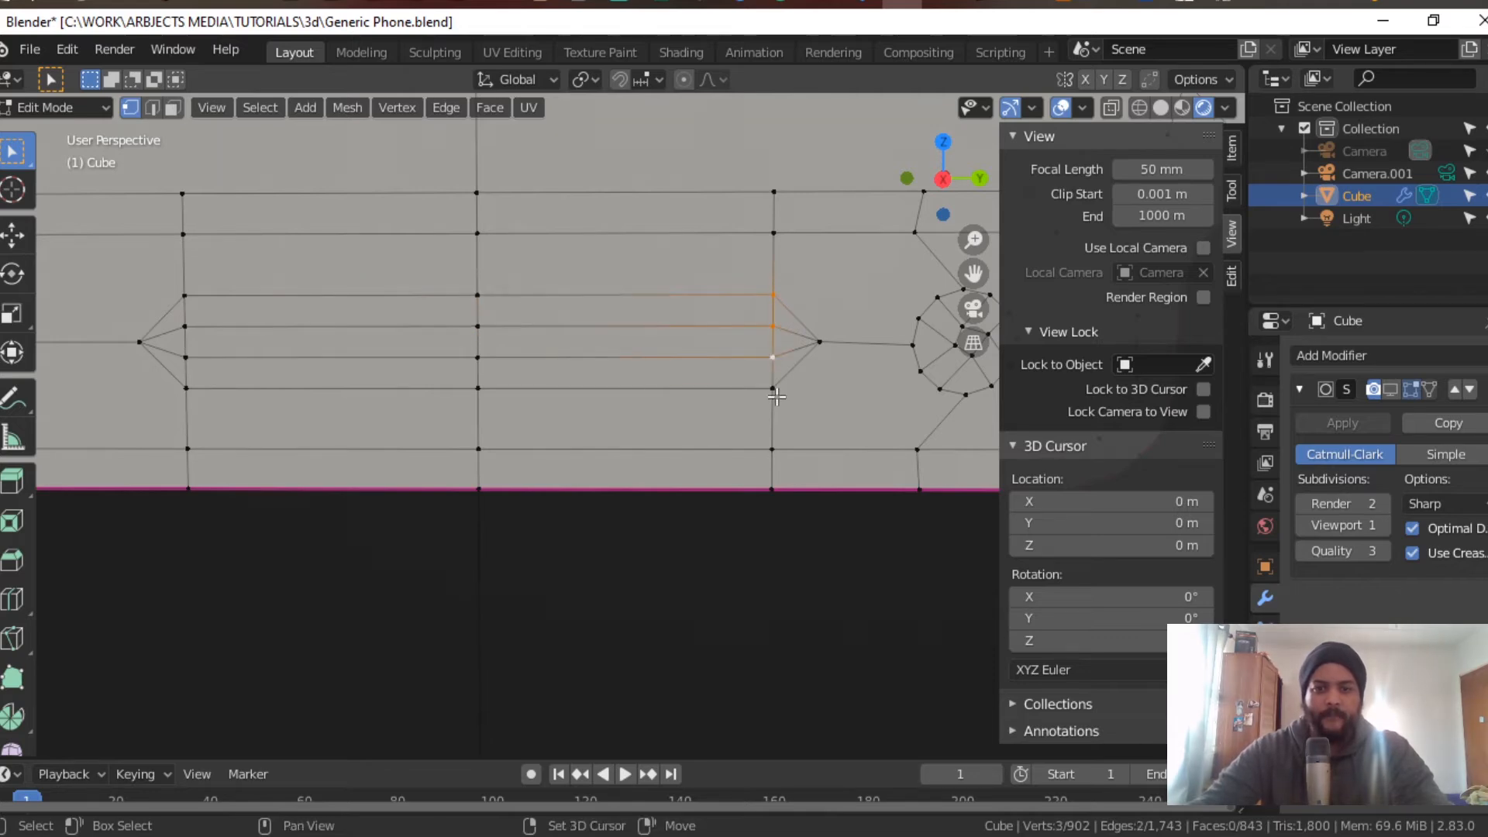
pyautogui.keyDown('shift'); pyautogui.click(773, 390); pyautogui.keyUp('shift')
pyautogui.press('m')
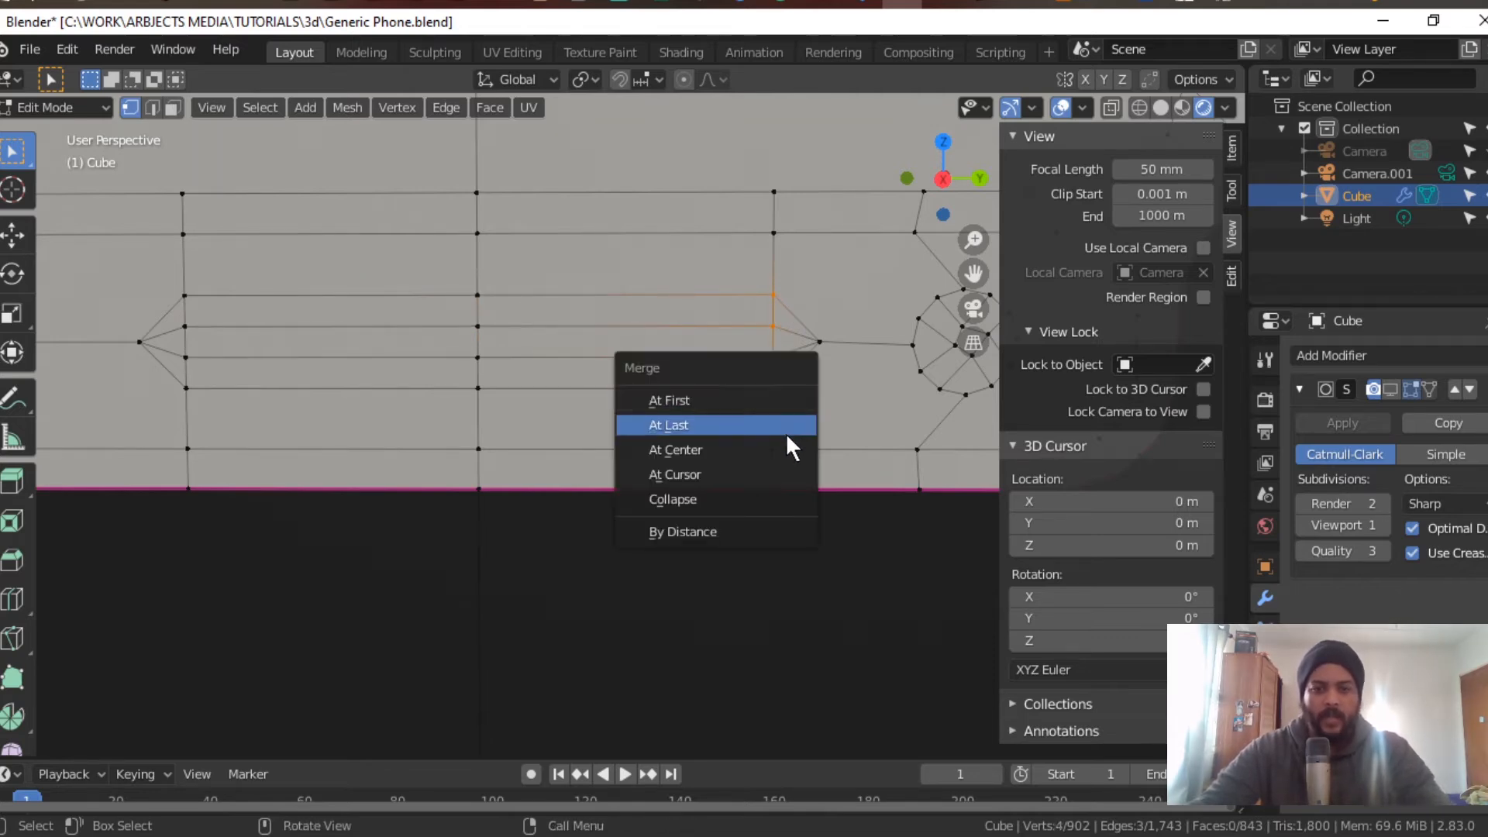
pyautogui.click(763, 449)
# Step: Merge the four stacked vertices in the middle of the speaker slot at their center
pyautogui.click(478, 294)
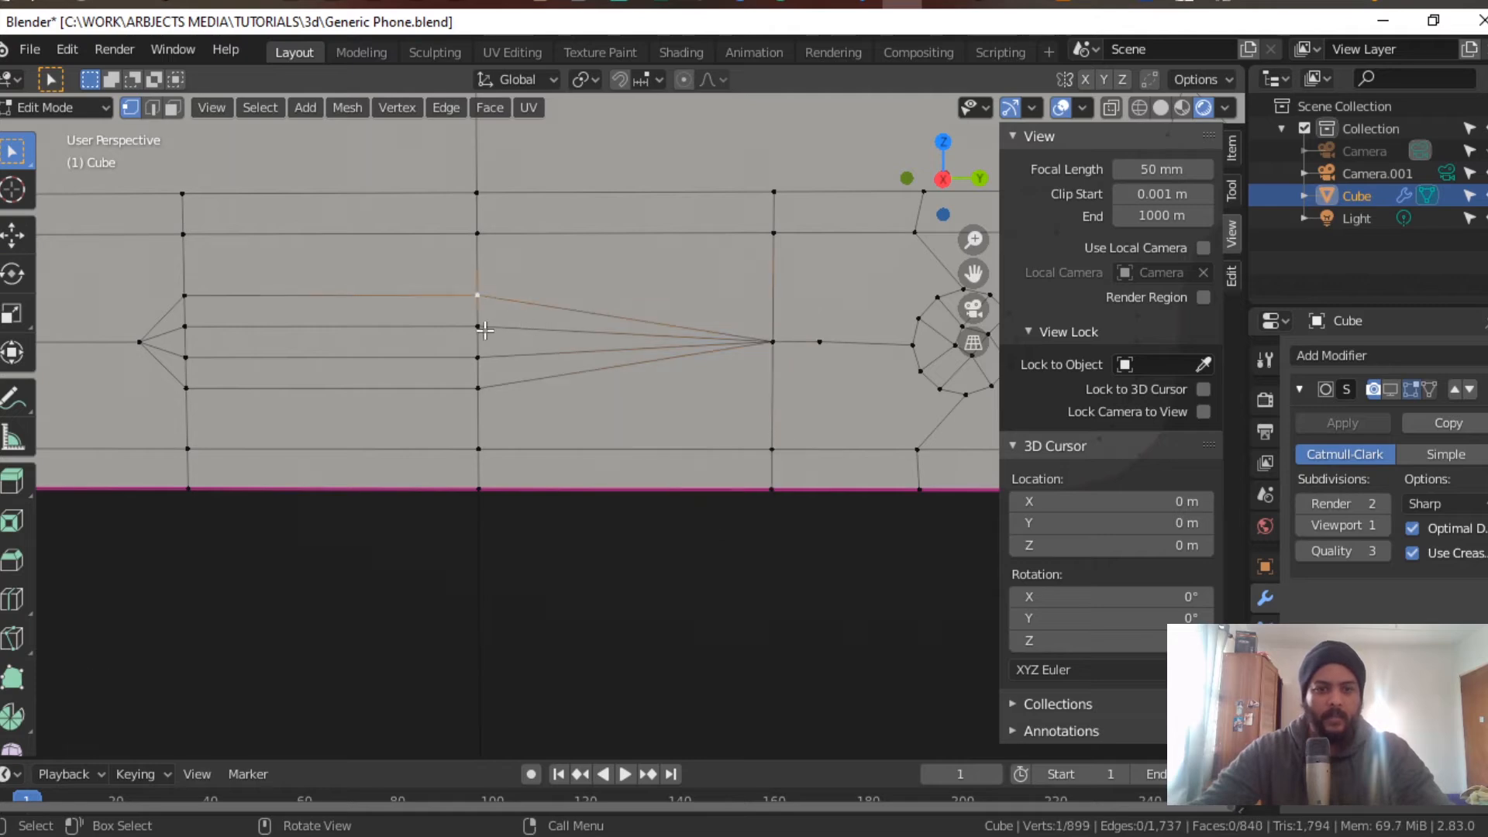
pyautogui.keyDown('shift'); pyautogui.click(478, 326); pyautogui.keyUp('shift')
pyautogui.keyDown('shift'); pyautogui.click(478, 357); pyautogui.keyUp('shift')
pyautogui.keyDown('shift'); pyautogui.click(478, 387); pyautogui.keyUp('shift')
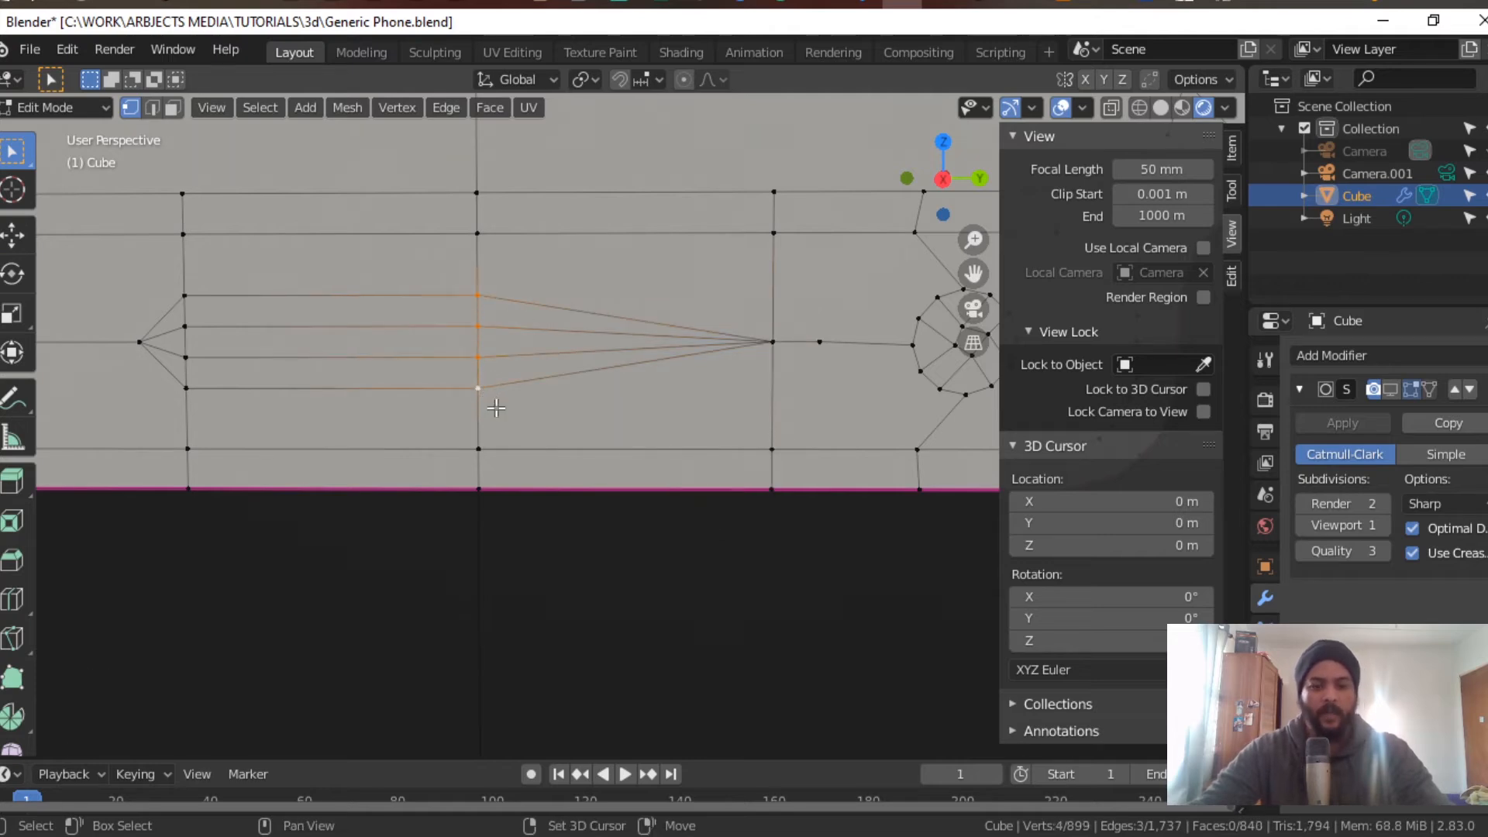
pyautogui.press('m')
pyautogui.click(498, 421)
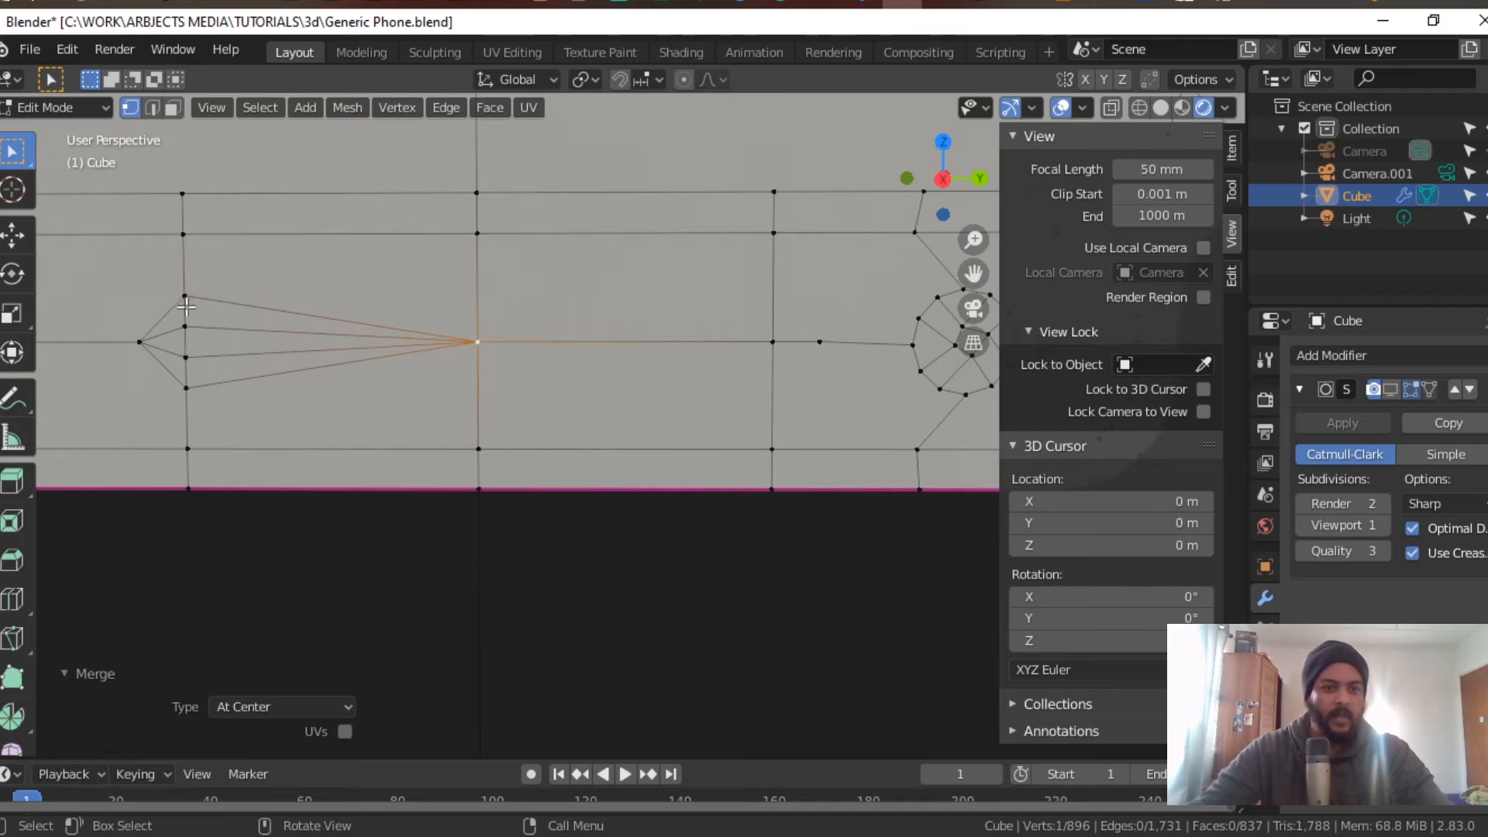
# Step: Merge at center the four stacked vertices at the speaker slot's far end, away from the camera hole
pyautogui.click(185, 299)
pyautogui.keyDown('shift'); pyautogui.click(189, 356); pyautogui.keyUp('shift')
pyautogui.keyDown('shift'); pyautogui.click(187, 388); pyautogui.keyUp('shift')
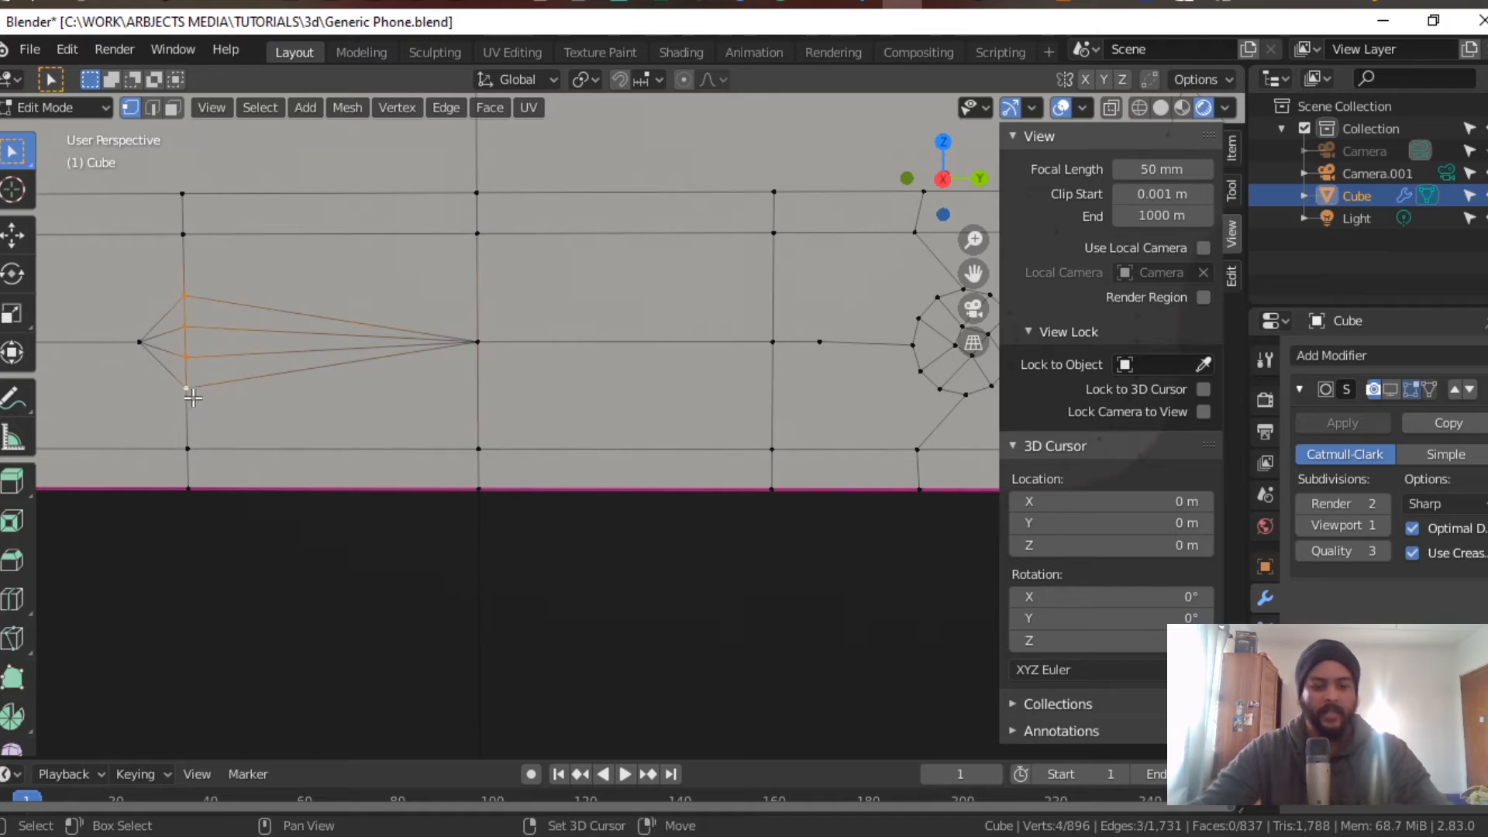
pyautogui.press('m')
pyautogui.click(196, 398)
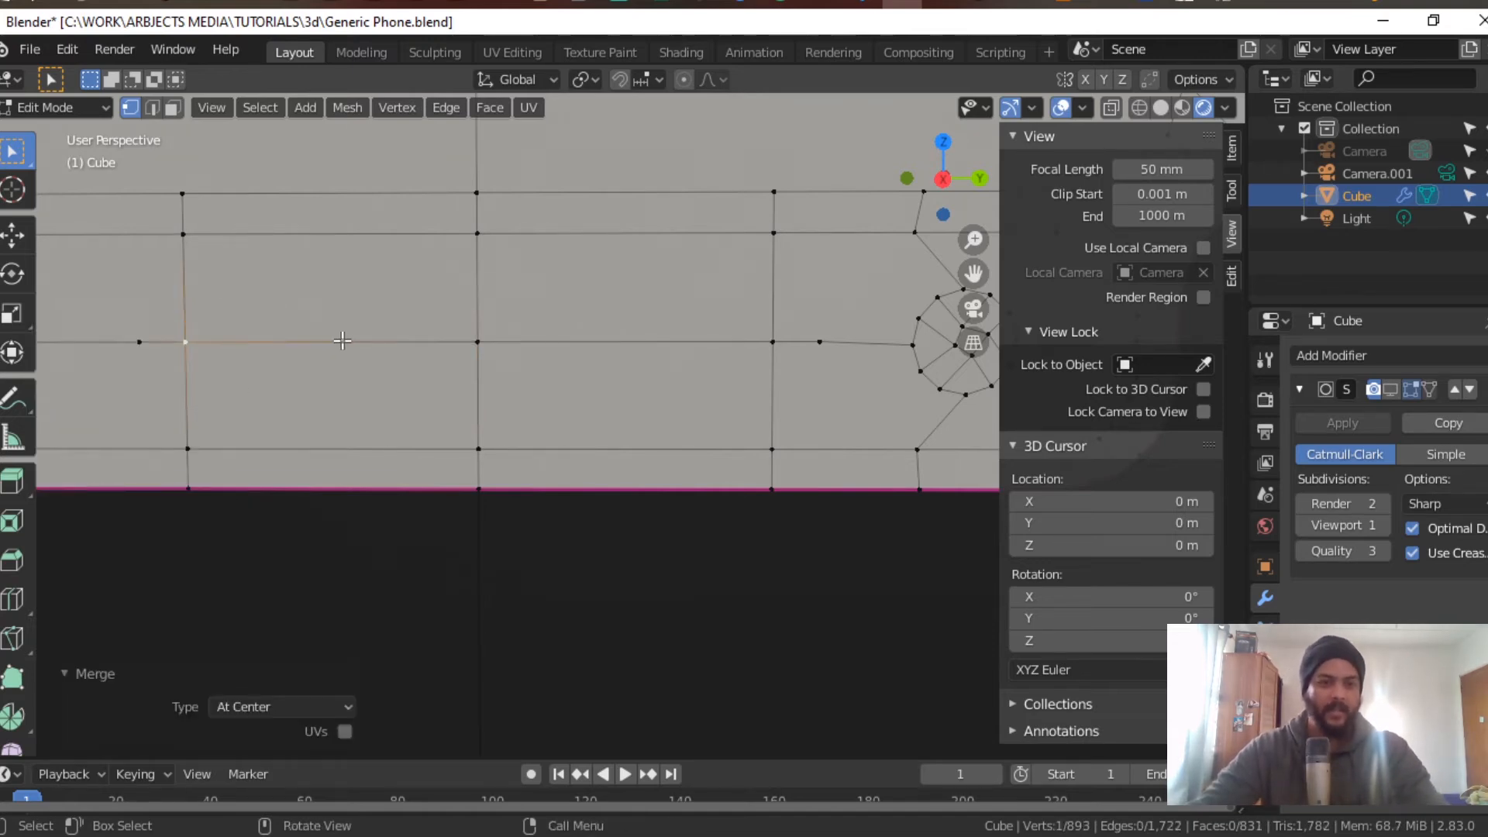
# Step: Merge the stray vertex beside the camera hole into the neighbouring grid vertex with At Last
pyautogui.scroll(-3, 843, 385)
pyautogui.scroll(4, 843, 386)
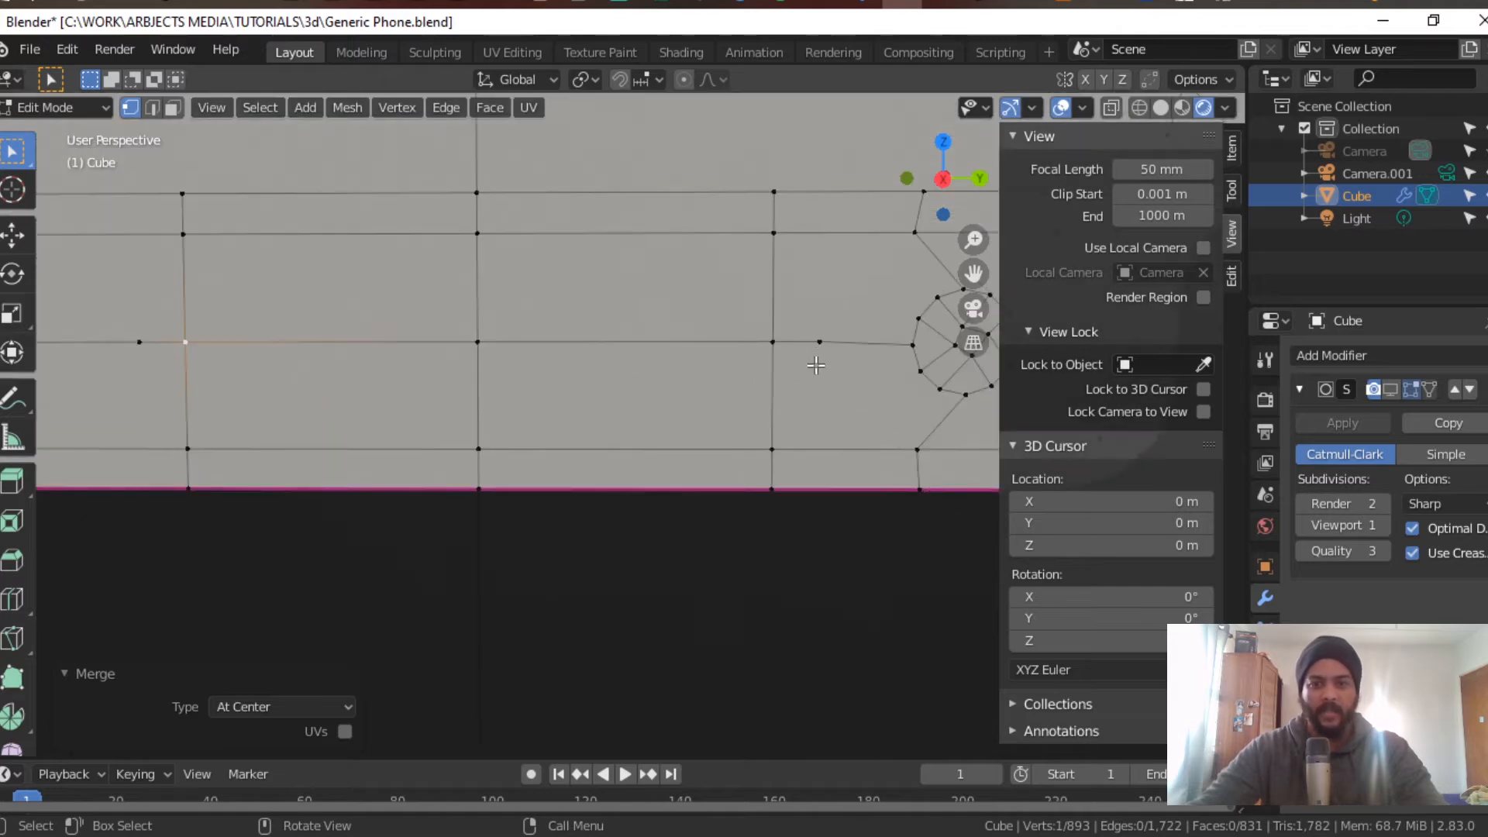
pyautogui.click(819, 341)
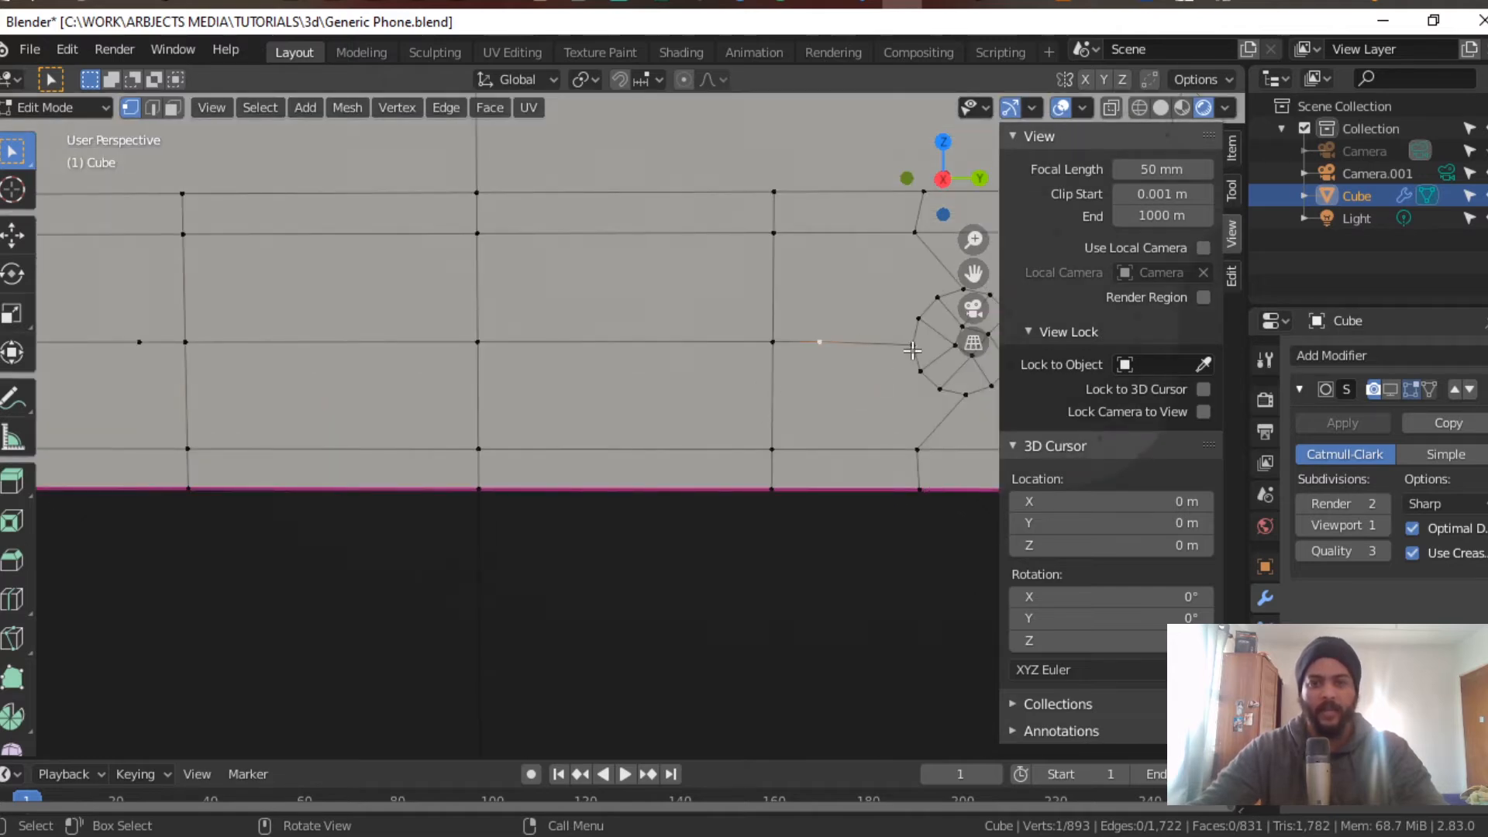
pyautogui.keyDown('shift'); pyautogui.click(774, 342); pyautogui.keyUp('shift')
pyautogui.press('m')
pyautogui.click(777, 346)
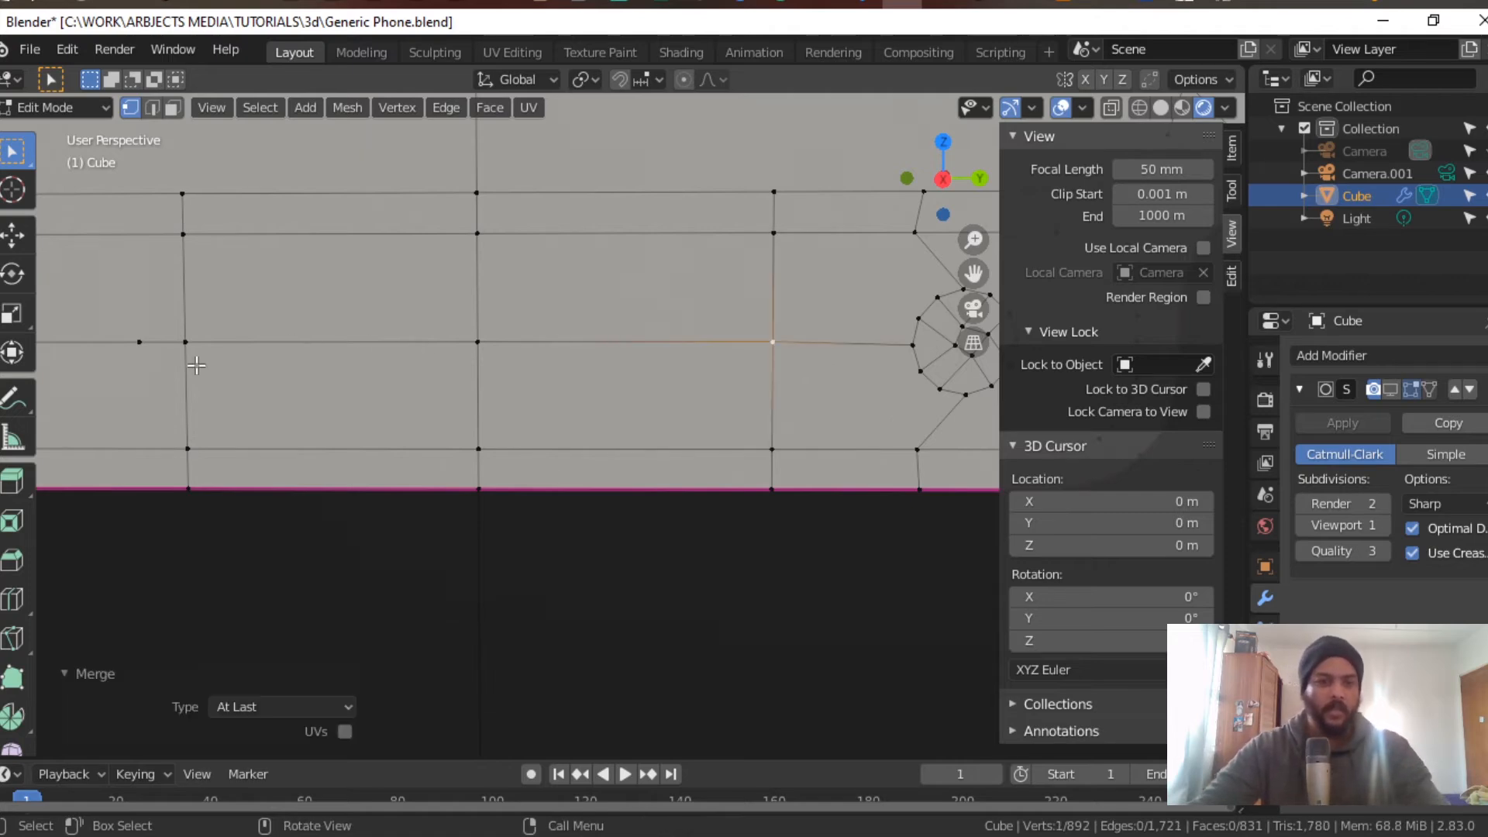
# Step: Merge the stray vertex at the opposite end of the notch's center line into its neighbouring grid vertex with At Last
pyautogui.click(141, 342)
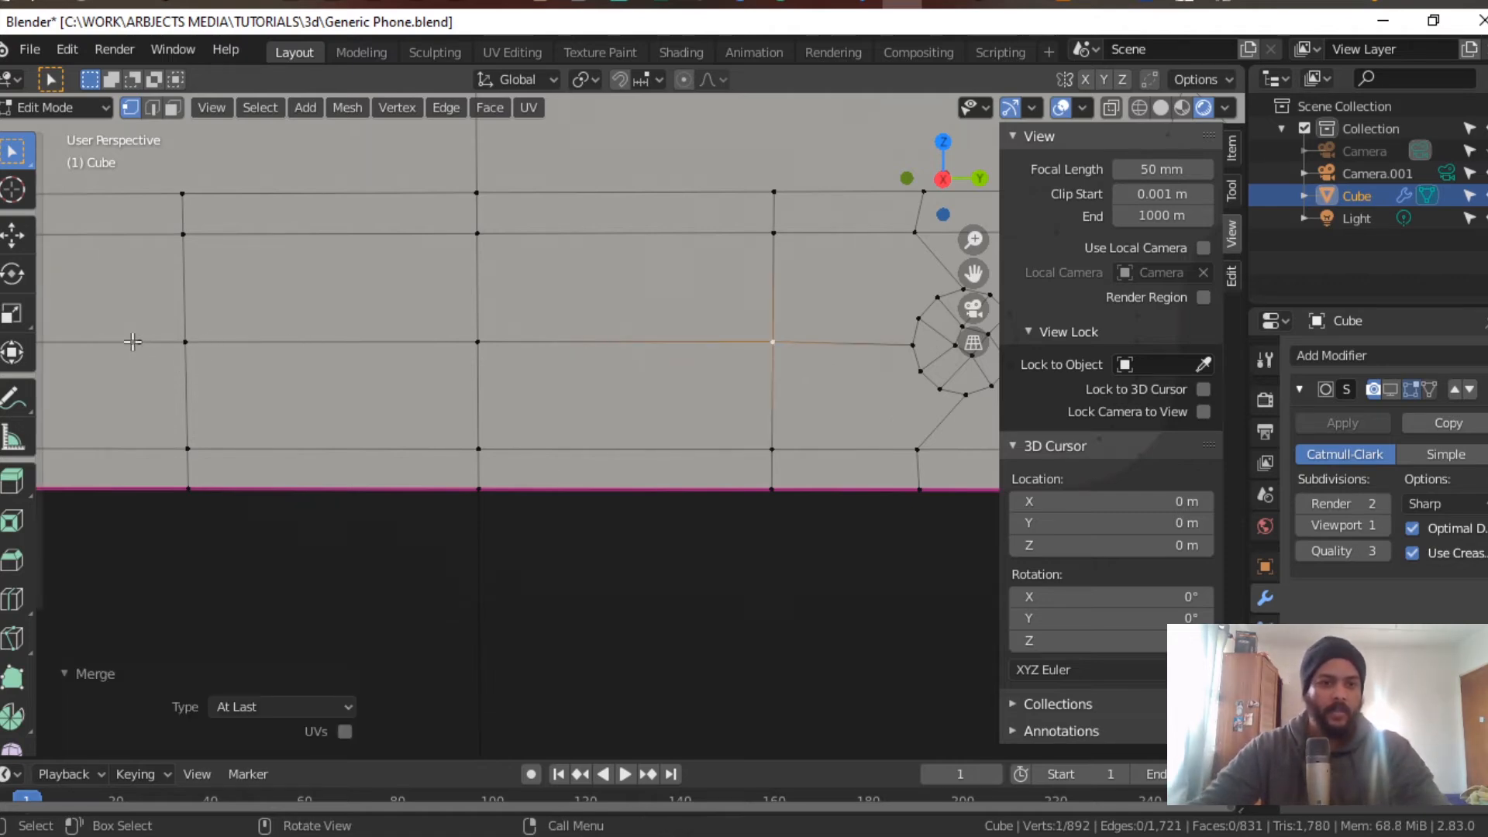
pyautogui.keyDown('shift'); pyautogui.click(188, 342); pyautogui.keyUp('shift')
pyautogui.press('m')
pyautogui.click(190, 342)
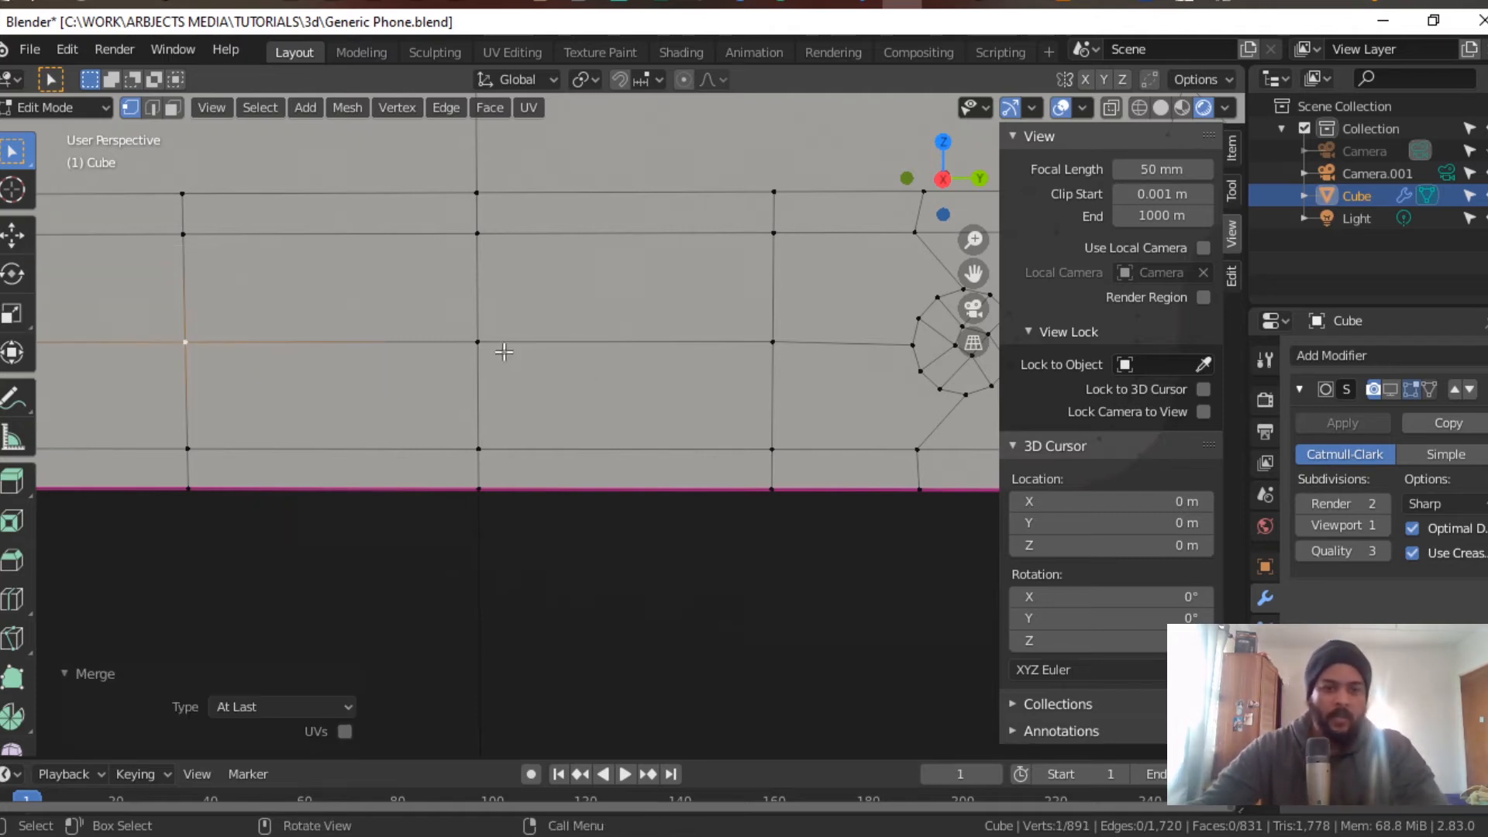
# Step: Vertex-bevel the middle vertex of the notch's center line with 3 segments and an offset of about 0.00117 m
pyautogui.click(477, 342)
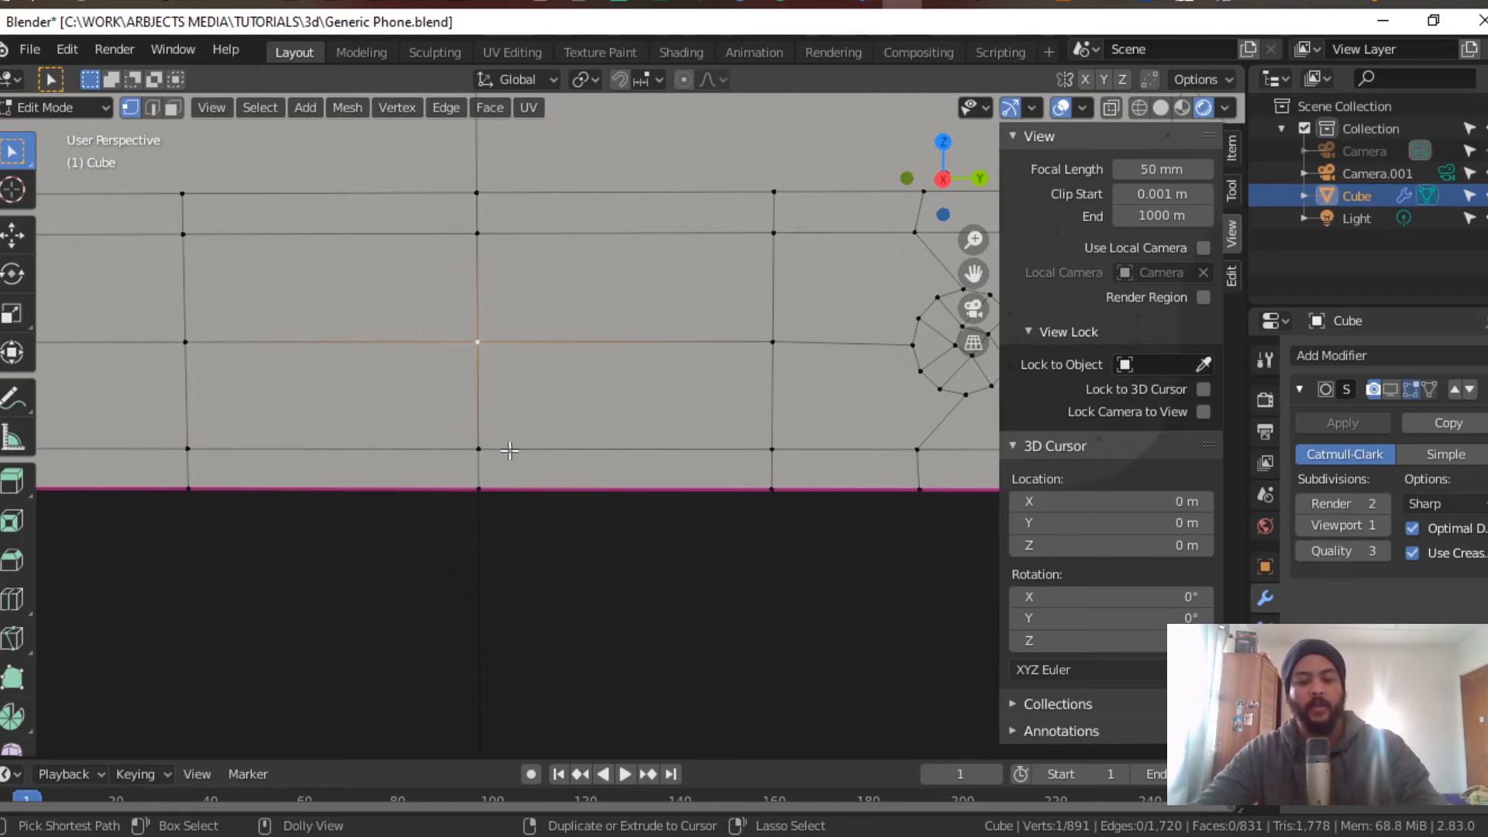
pyautogui.hotkey('ctrl', 'shift', 'b')
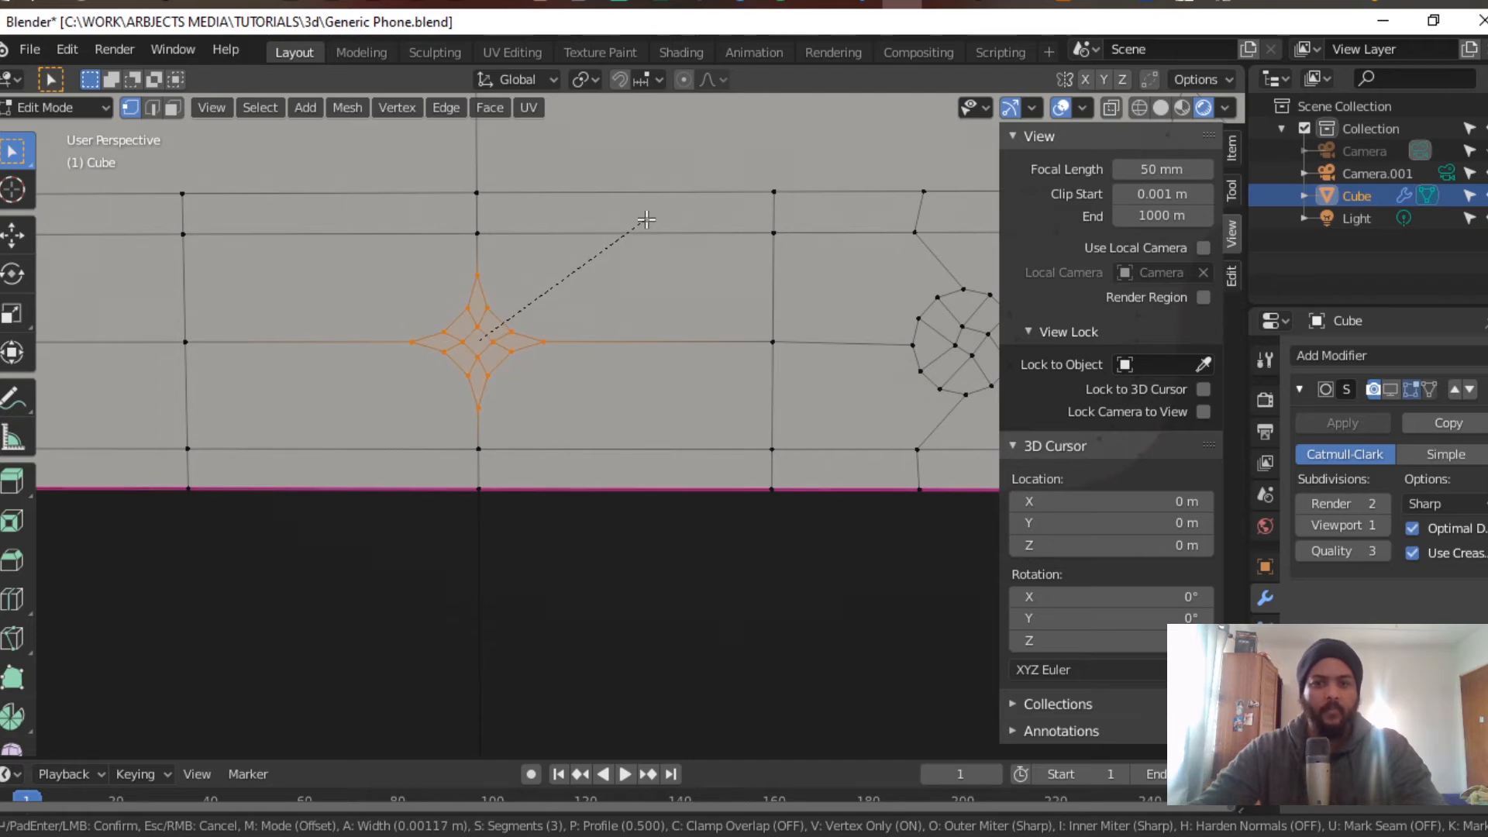
pyautogui.click(646, 220)
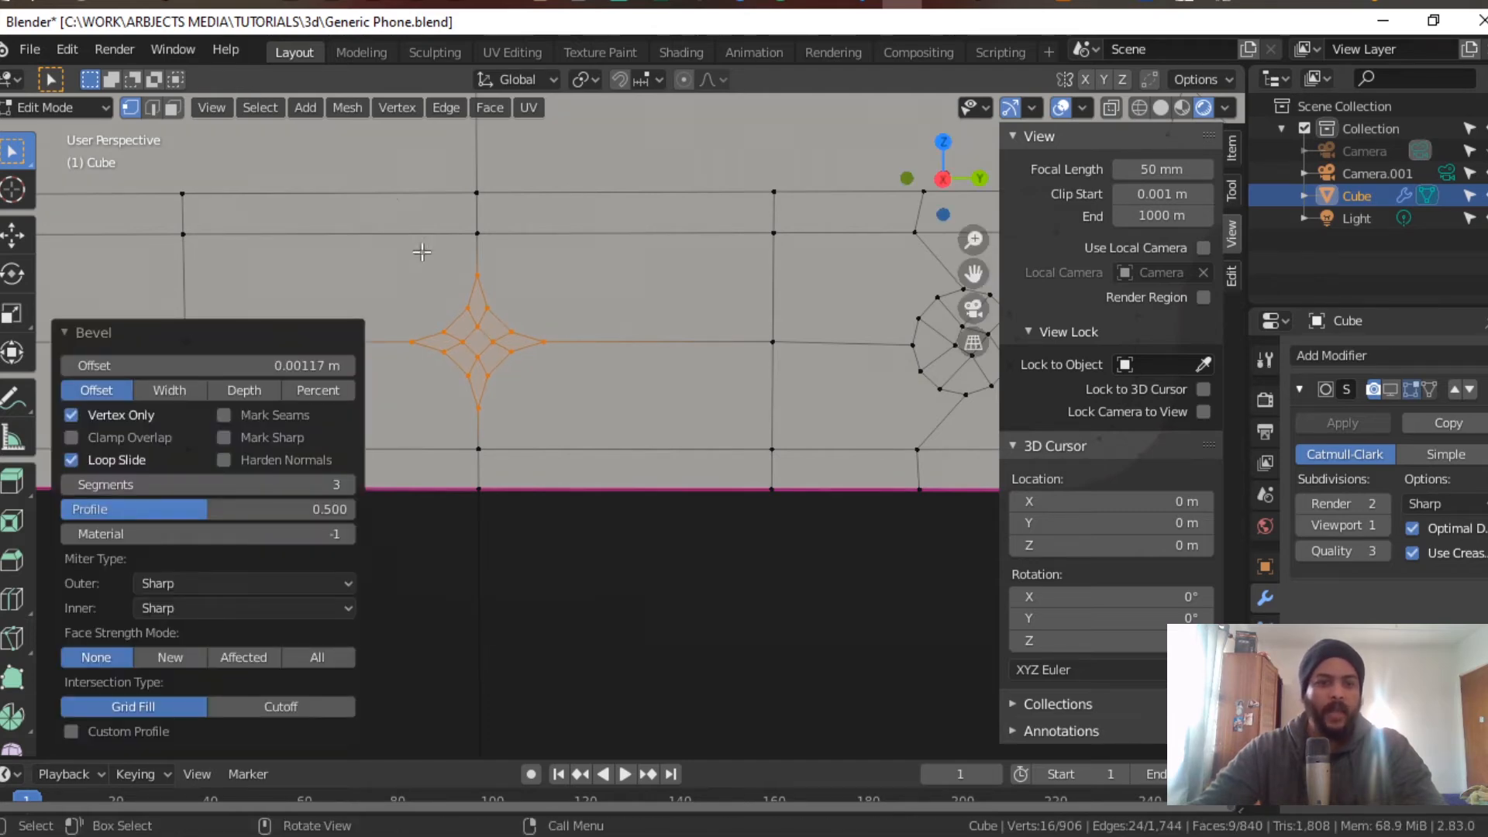
# Step: Shape the beveled vertices in the middle of the notch into a circle with LoopTools Circle
pyautogui.rightClick(468, 327)
pyautogui.moveTo(454, 210)
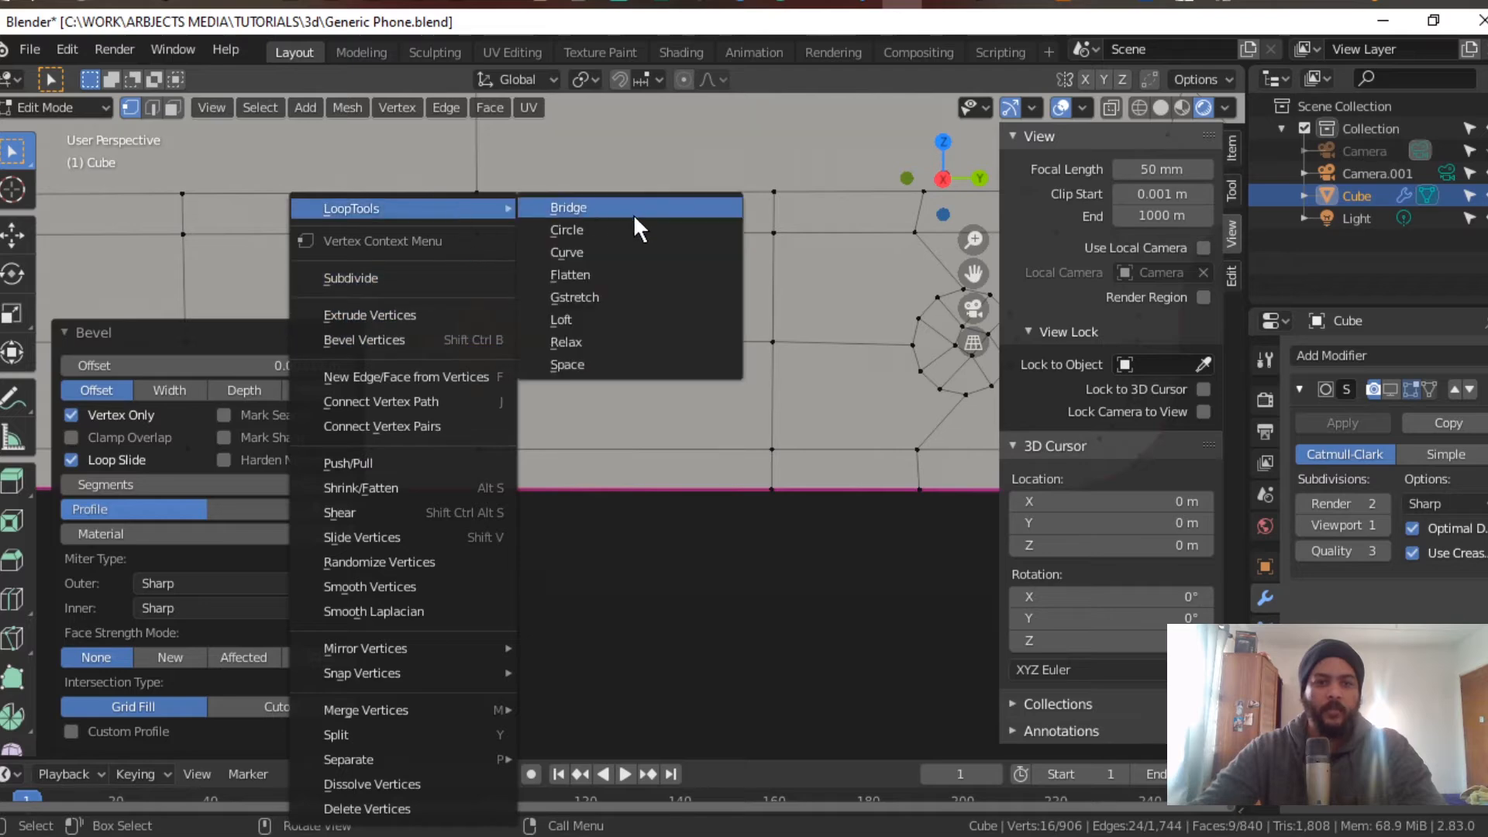
pyautogui.click(630, 229)
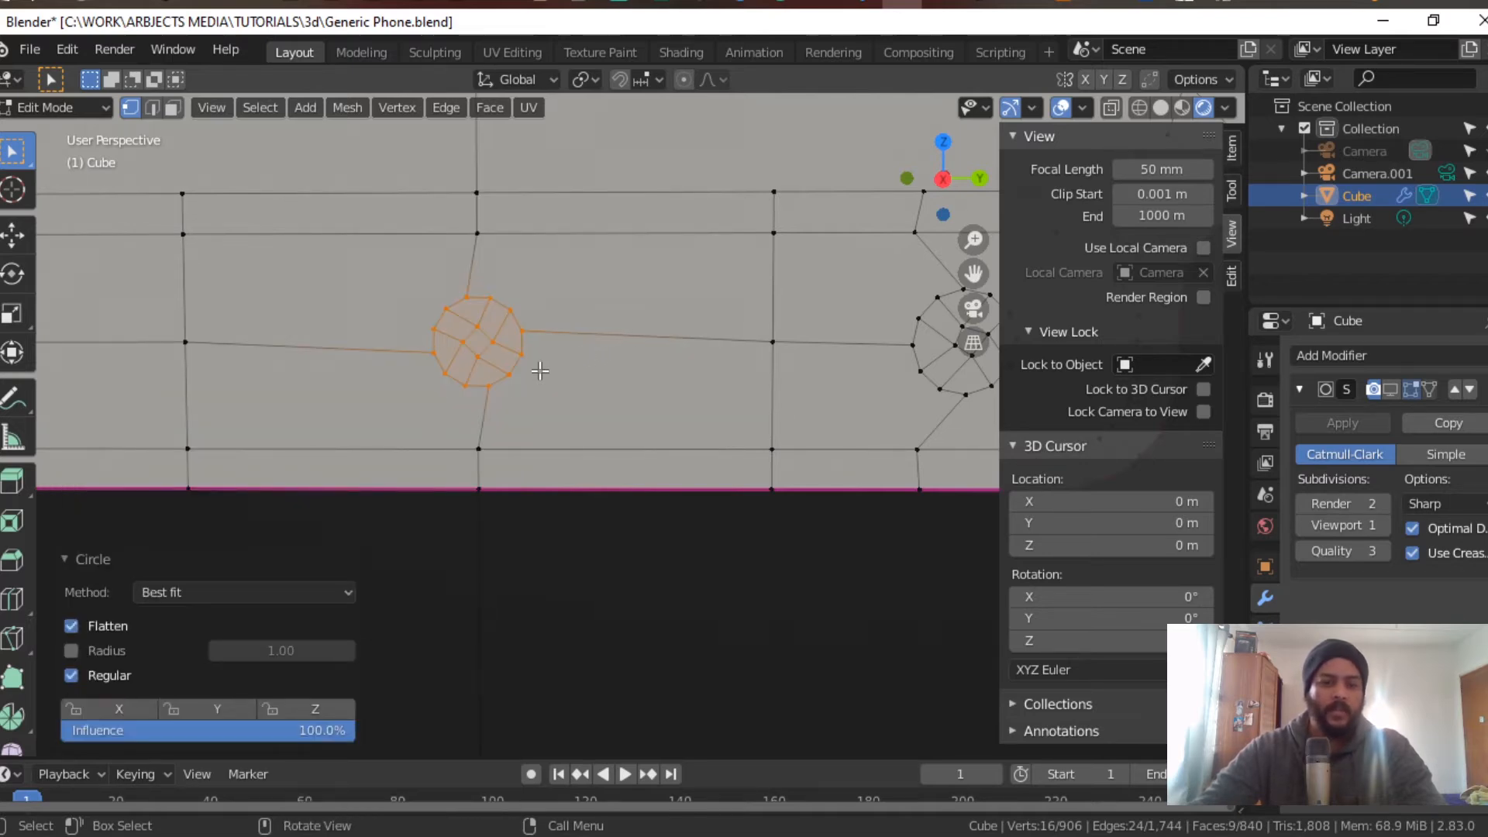
# Step: Try the Fit inside method for the circle and return it to Best fit
pyautogui.click(318, 597)
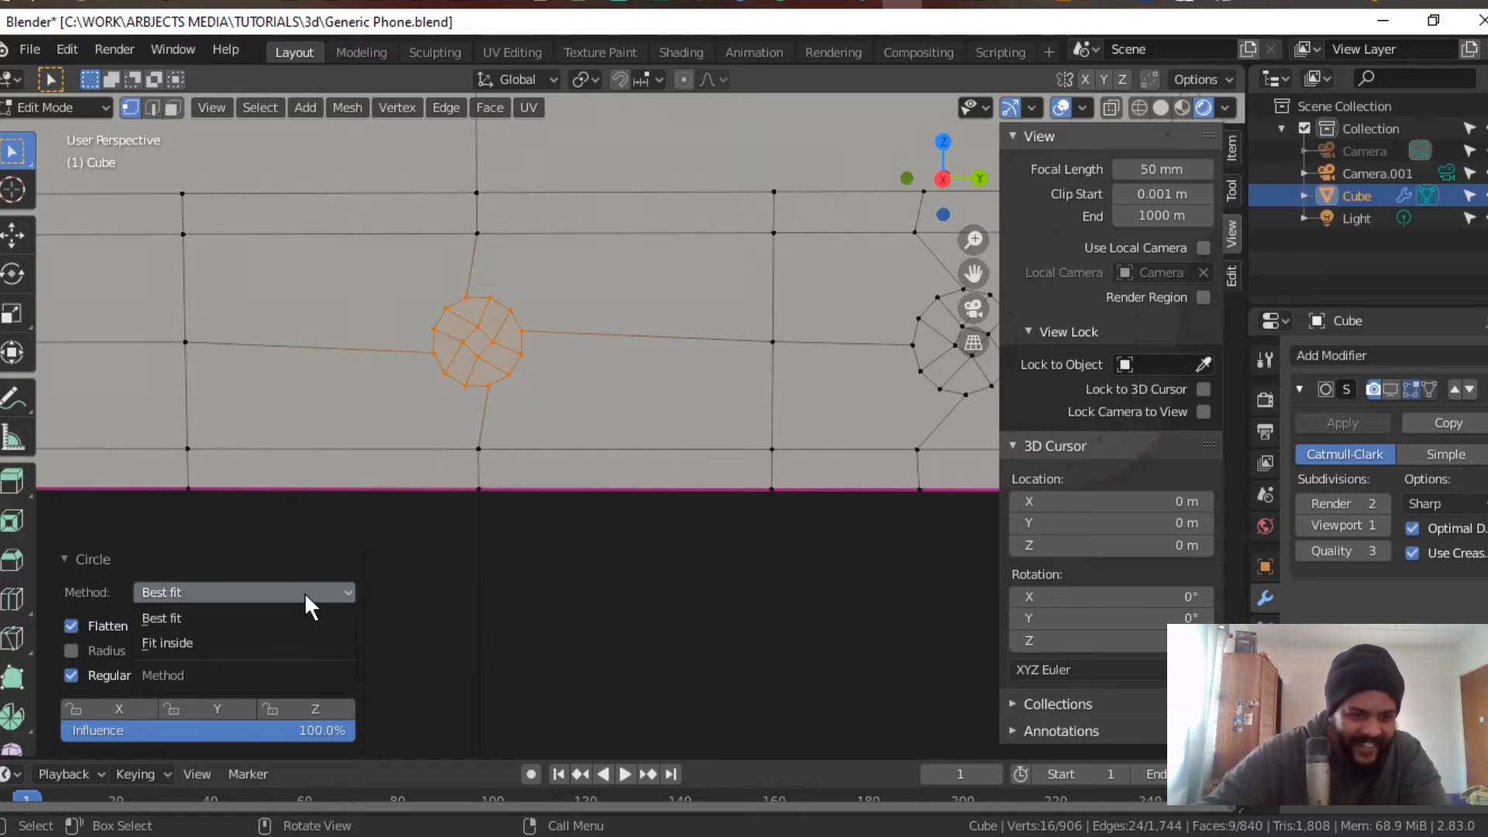
pyautogui.click(309, 643)
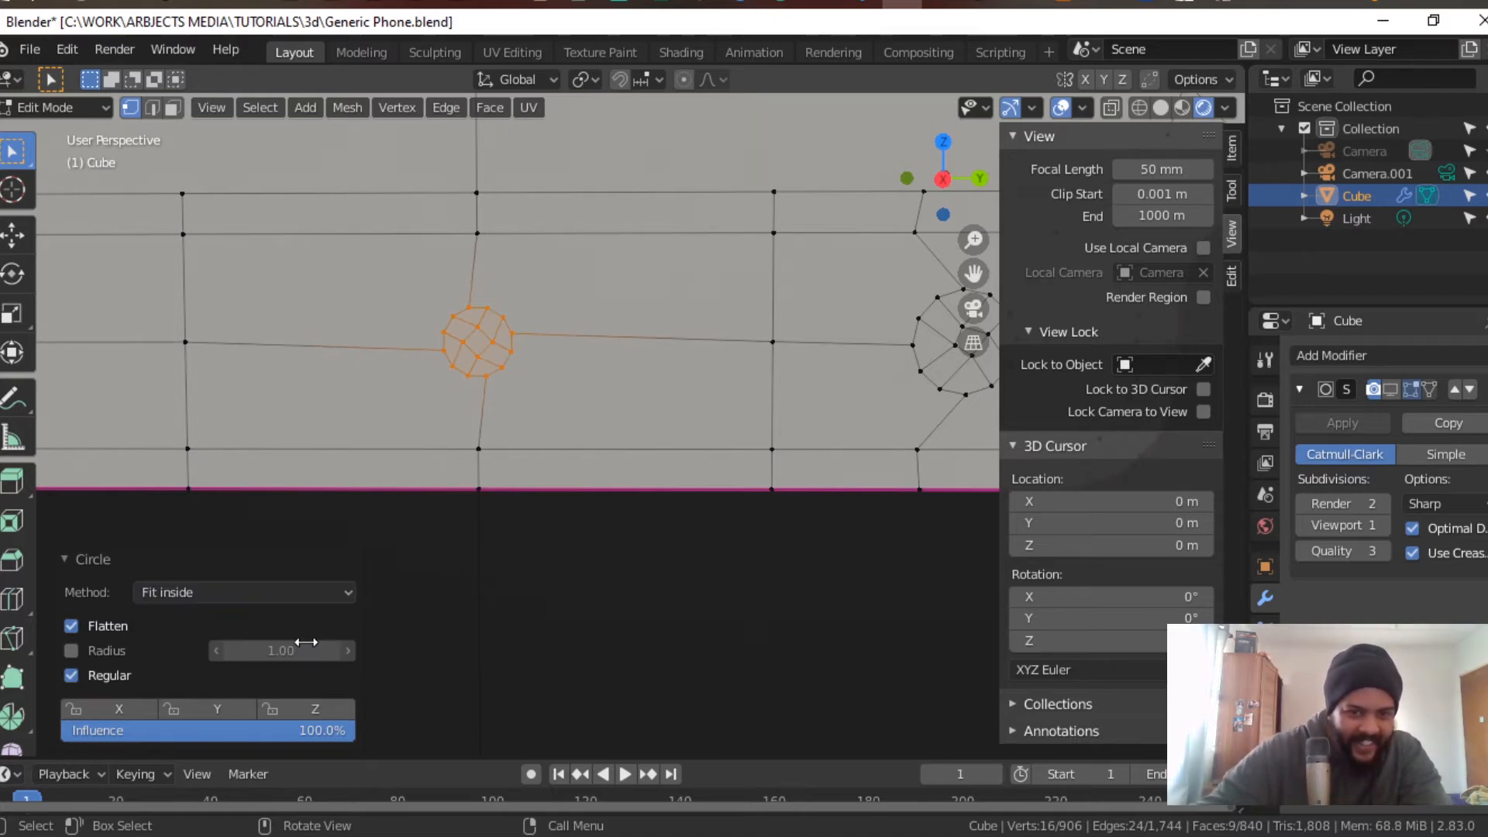
pyautogui.click(304, 593)
pyautogui.click(302, 615)
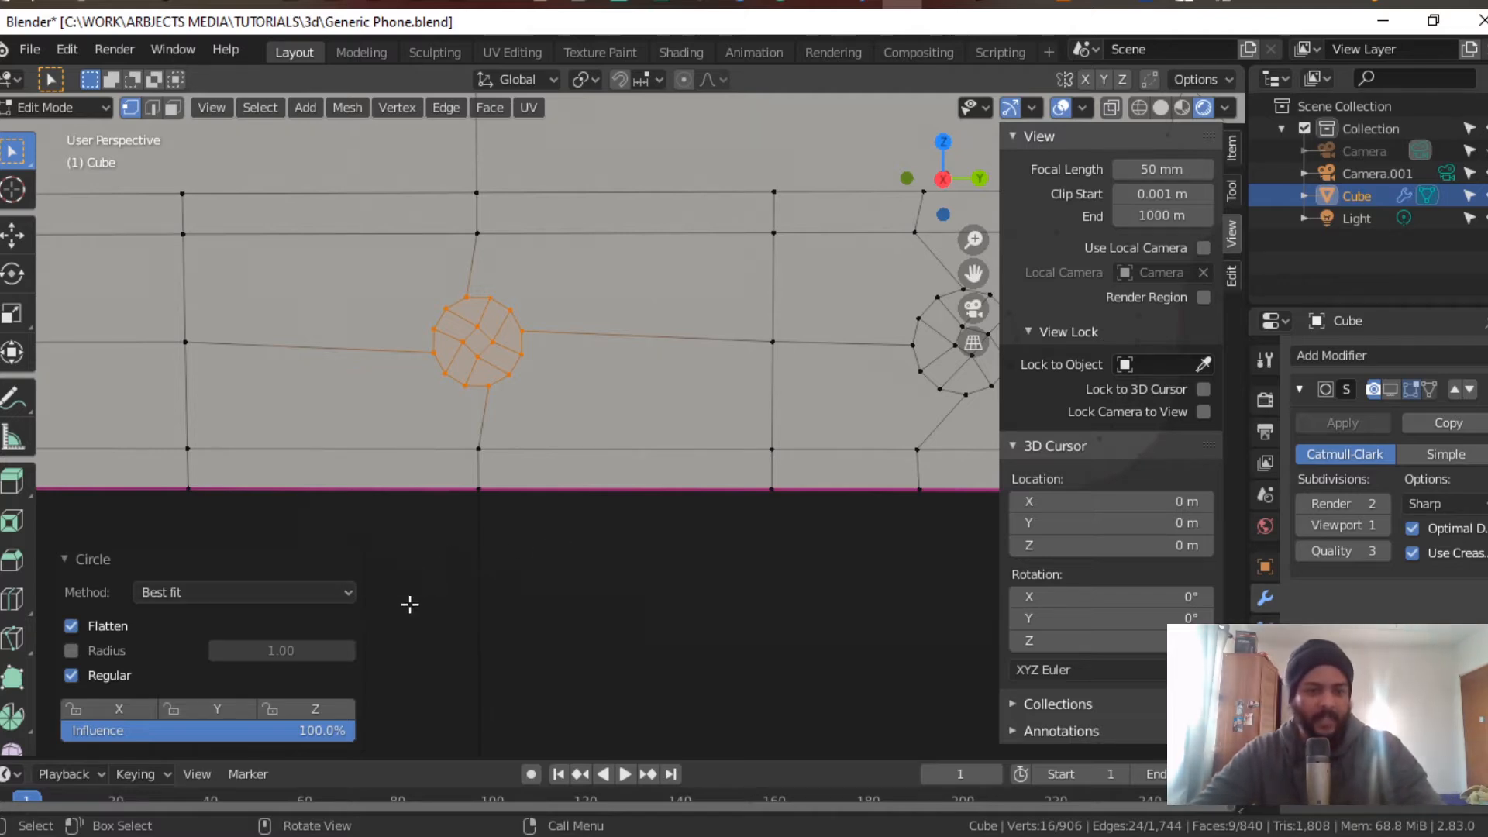
# Step: Rotate the middle circle about 12.4° in the view plane and dissolve its four inner vertices
pyautogui.press('r')
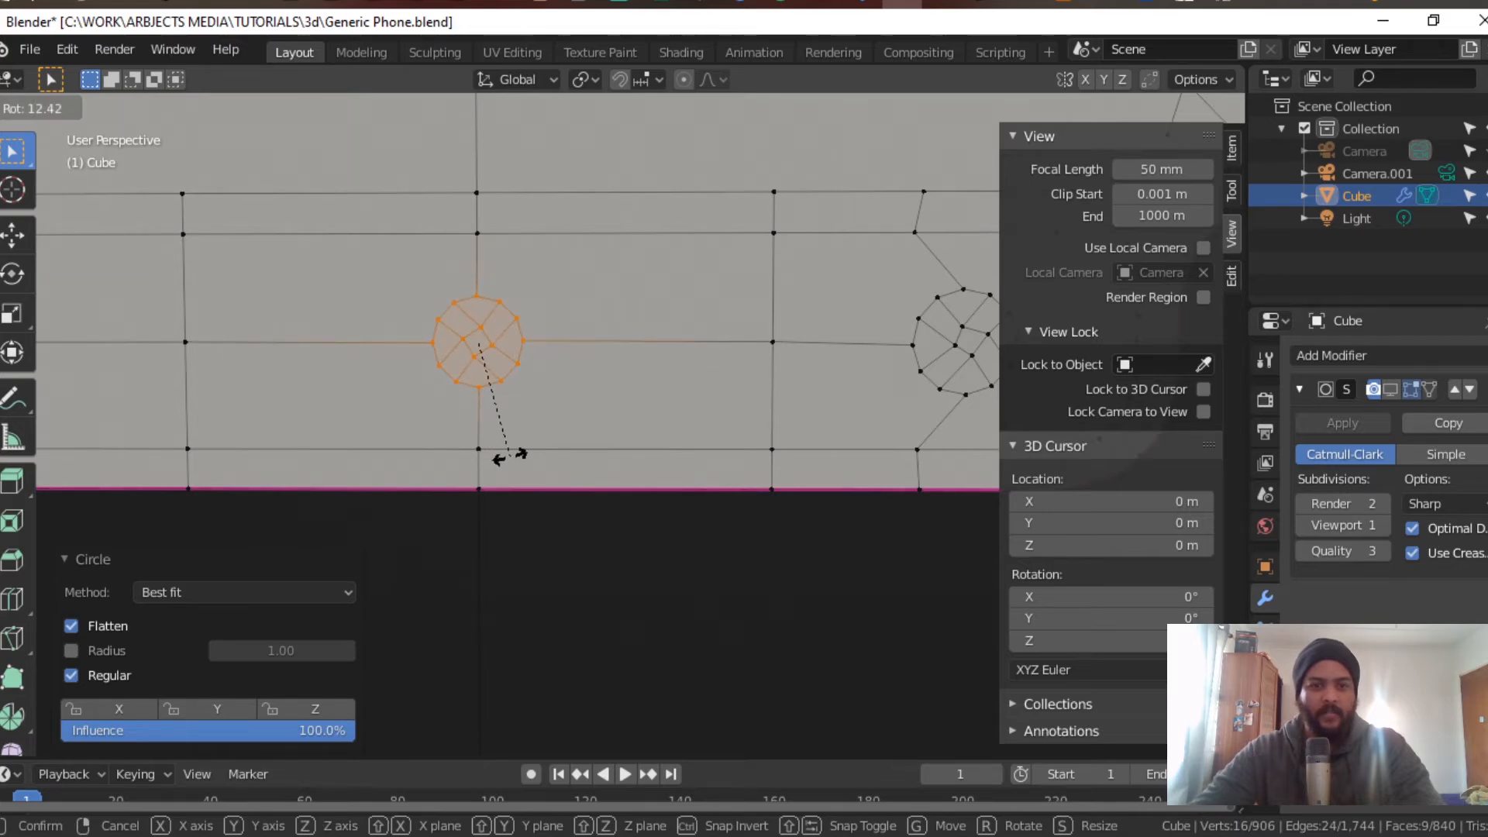
pyautogui.click(509, 456)
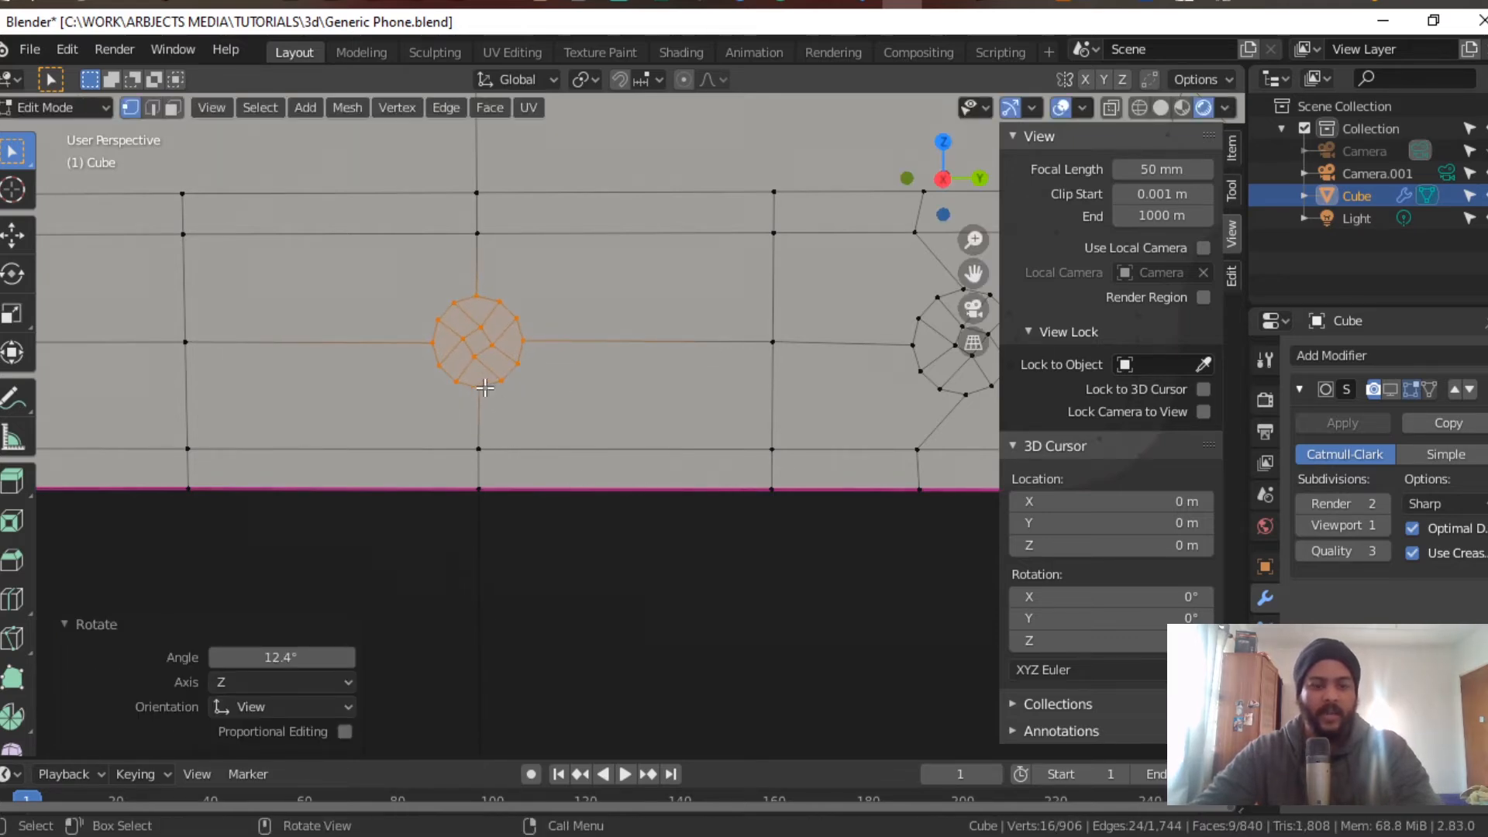
pyautogui.click(481, 330)
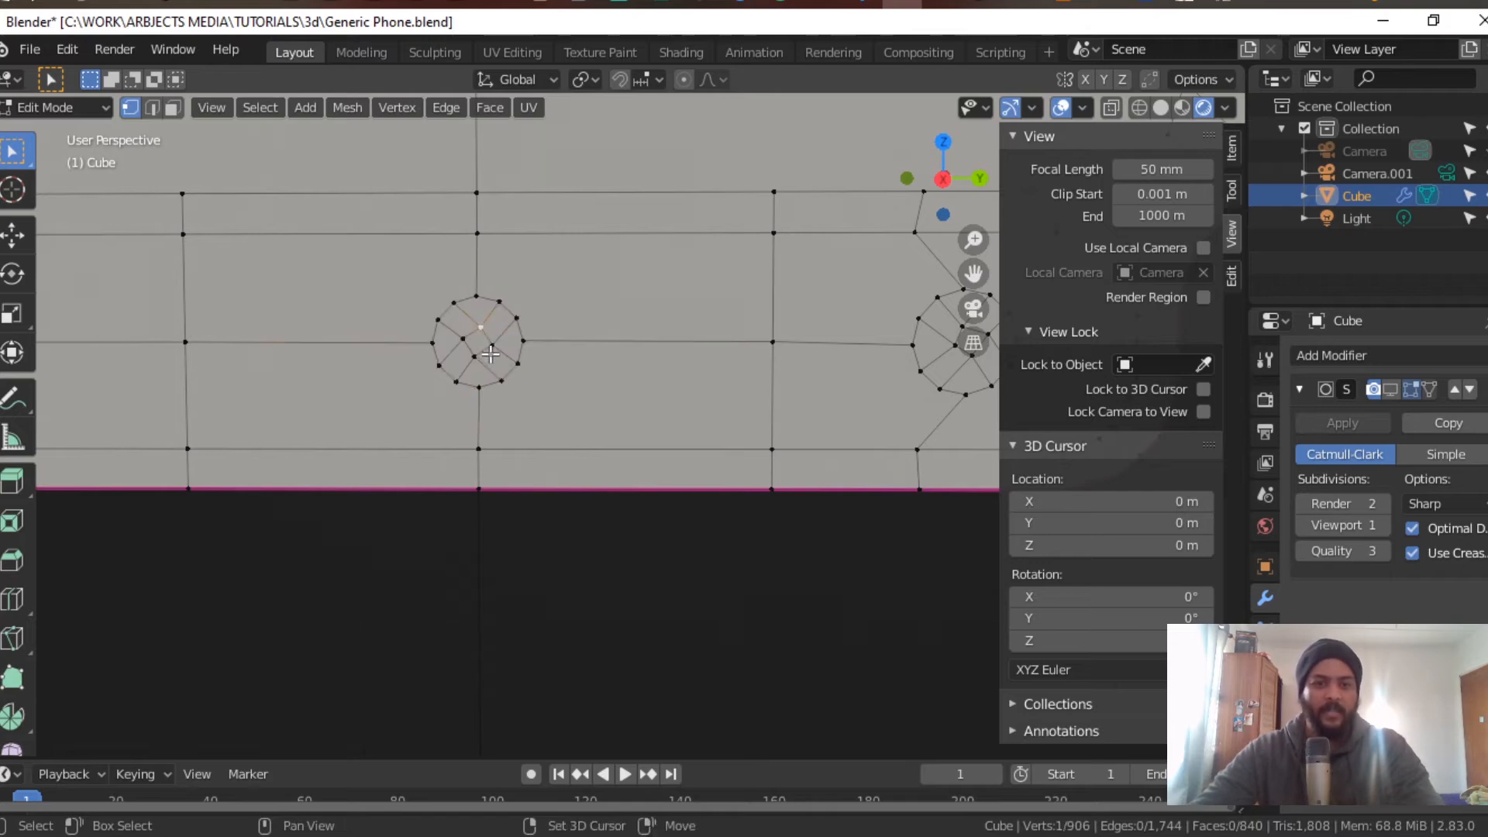
pyautogui.keyDown('shift'); pyautogui.click(456, 338); pyautogui.keyUp('shift')
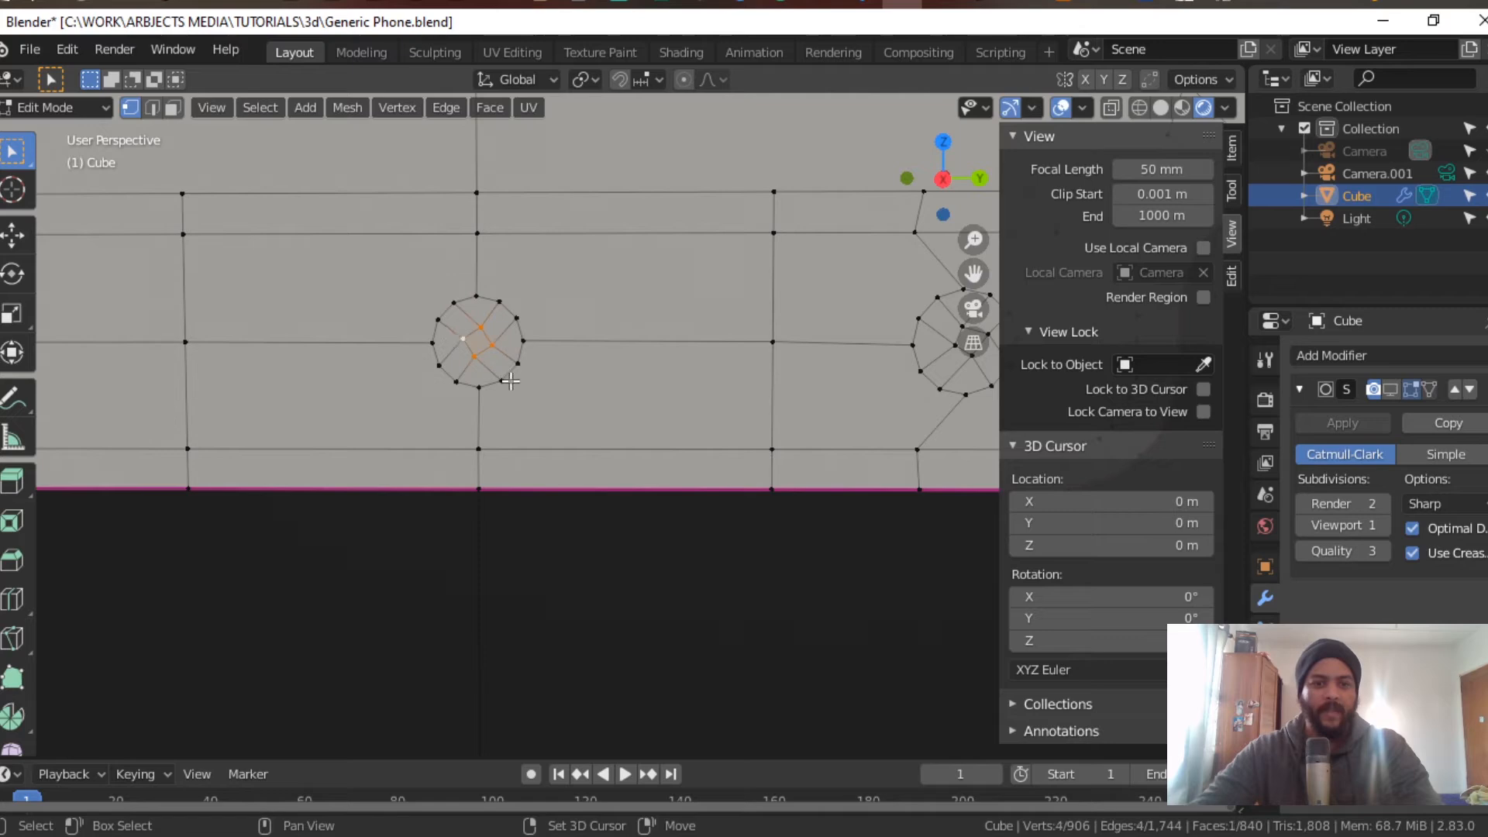
pyautogui.press('x')
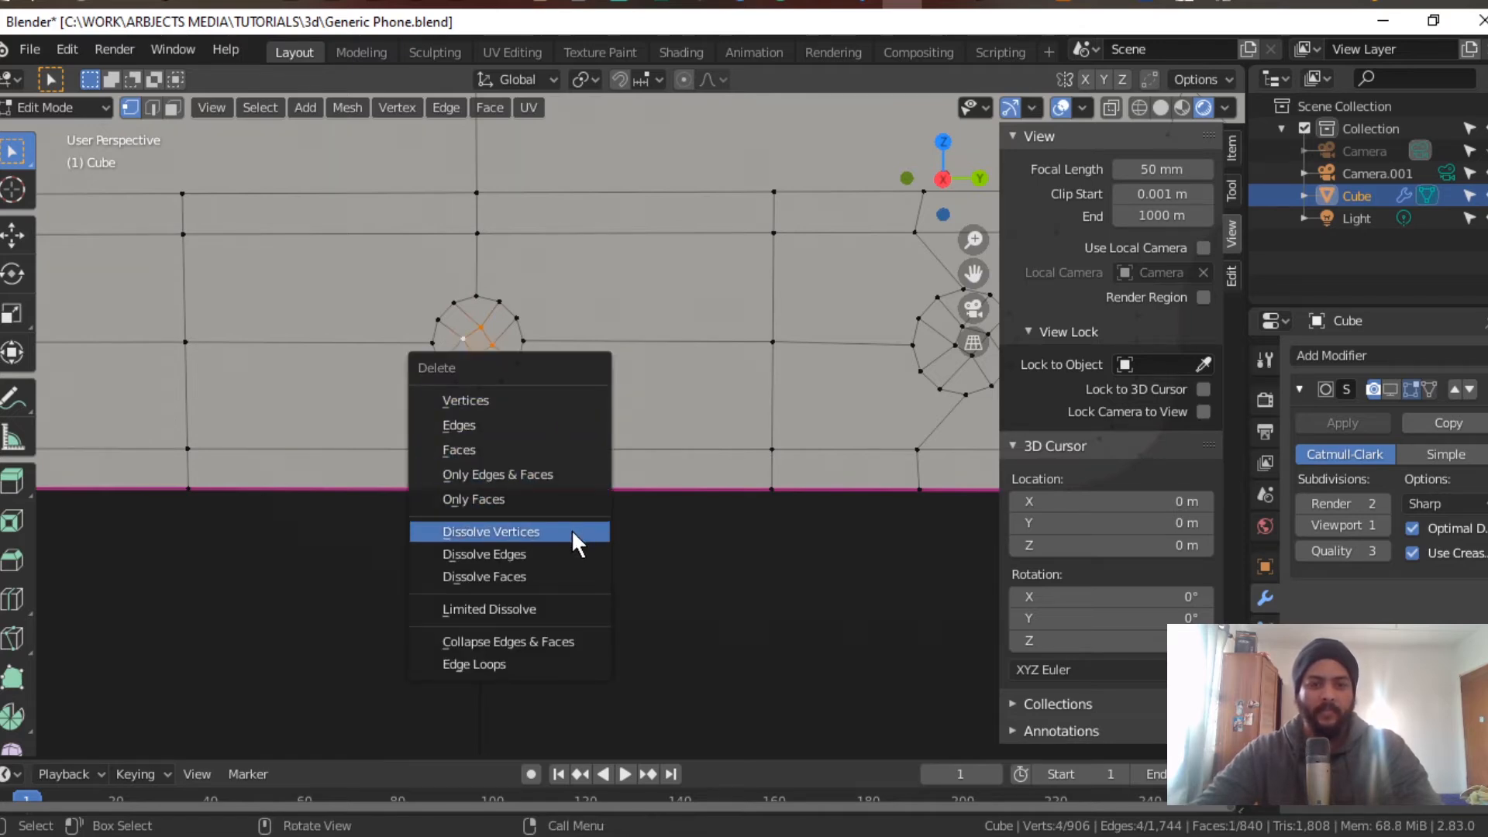
pyautogui.click(571, 531)
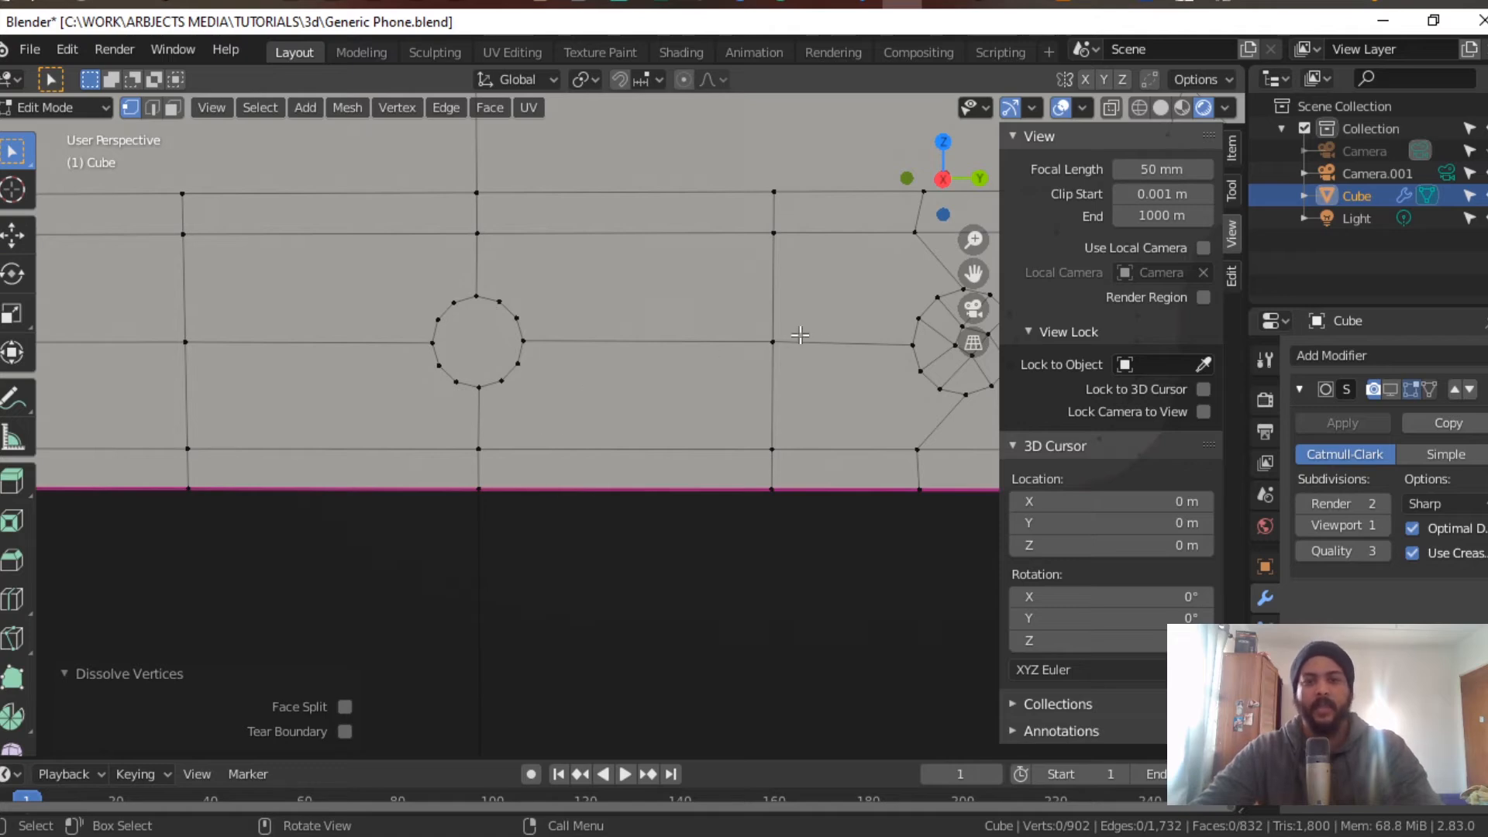
# Step: Dissolve the four inner vertices of the camera hole circle near the notch's rounded corner
pyautogui.keyDown('shift'); pyautogui.moveTo(857, 382); pyautogui.dragTo(598, 346, button='middle'); pyautogui.keyUp('shift')
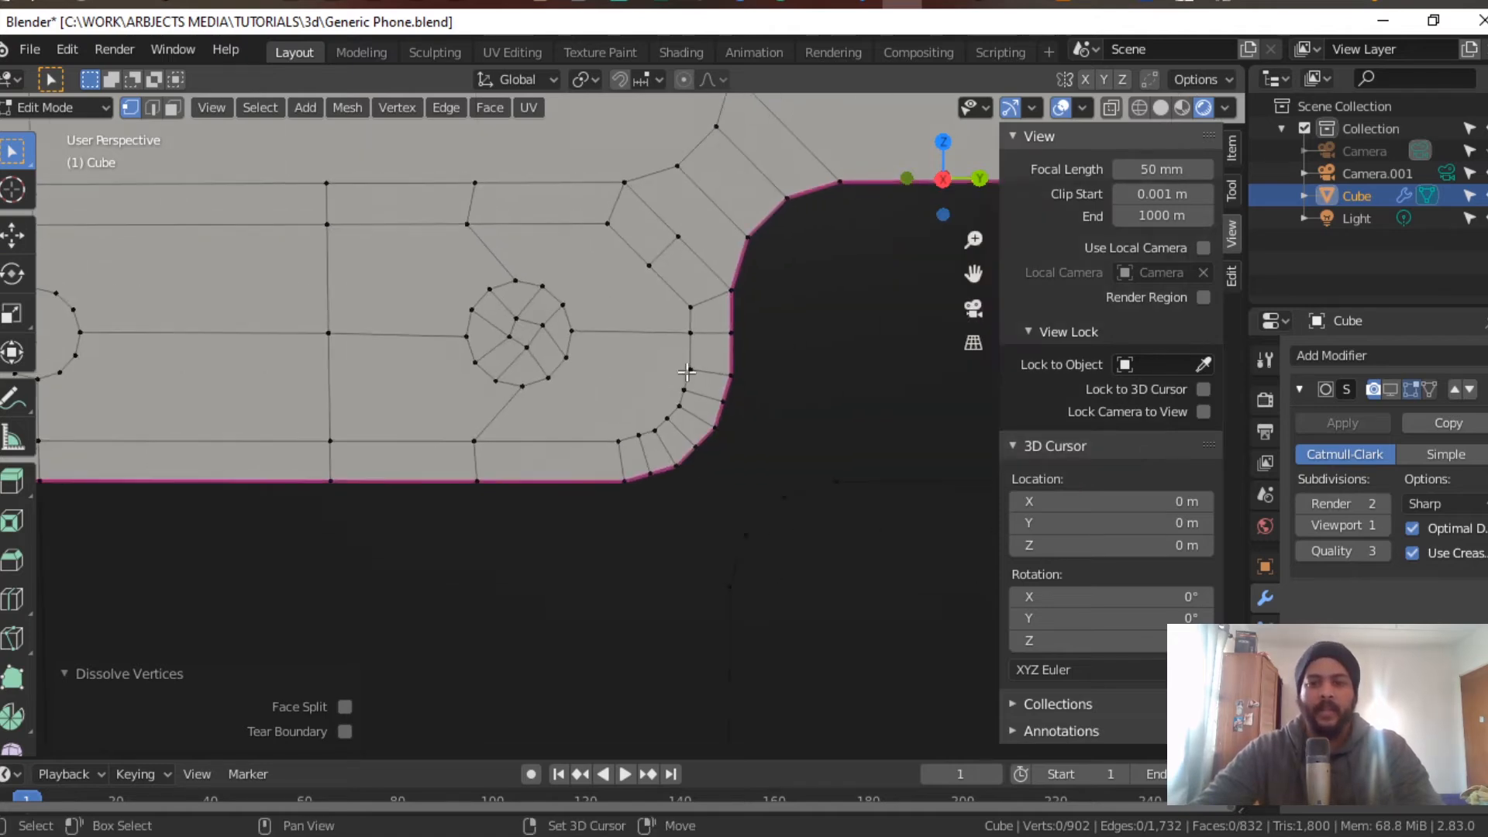
pyautogui.click(542, 325)
pyautogui.keyDown('shift'); pyautogui.click(516, 319); pyautogui.keyUp('shift')
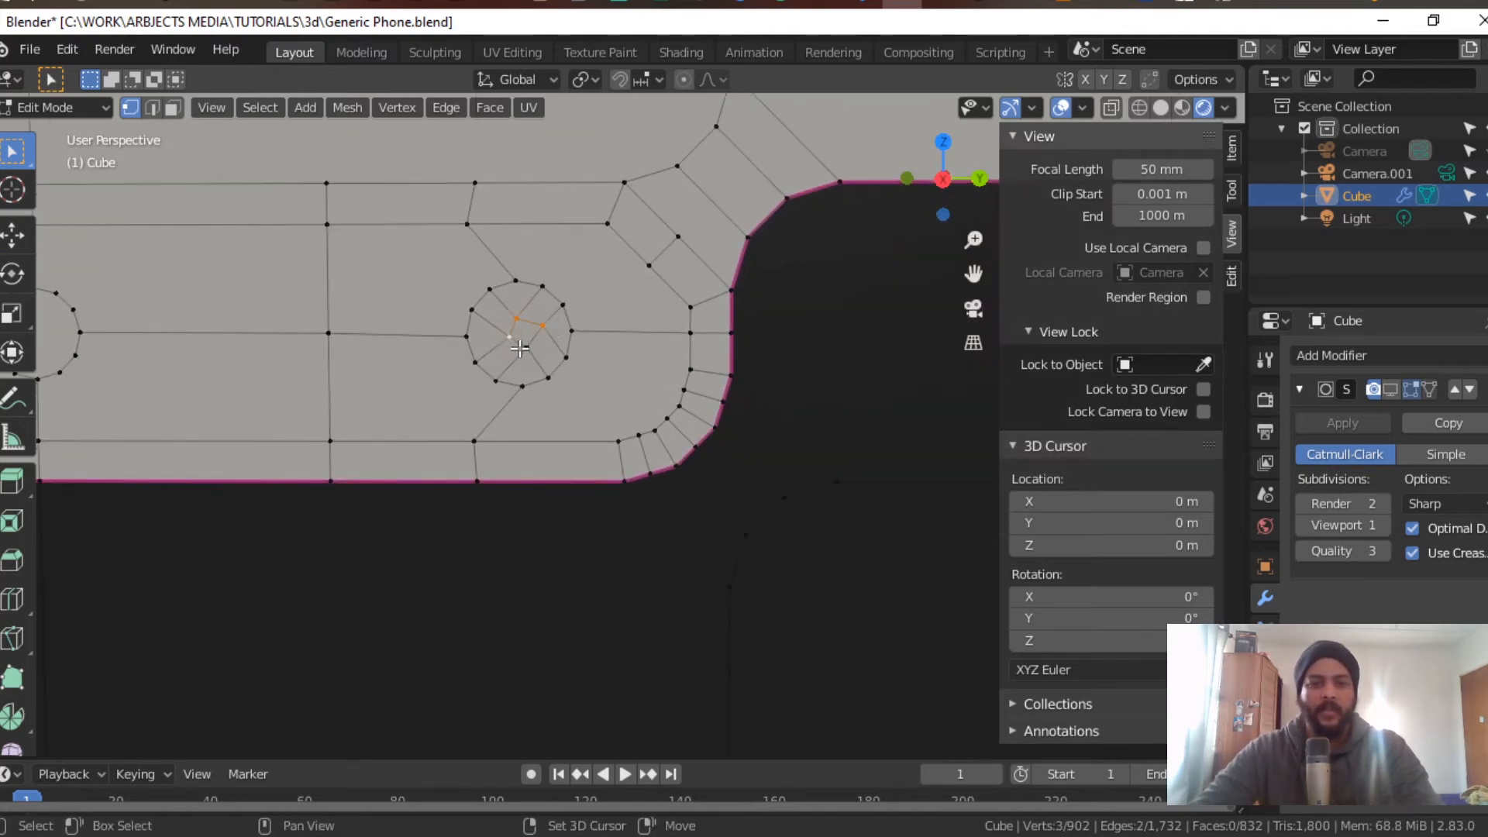
pyautogui.press('x')
pyautogui.click(519, 347)
# Step: Connect the uppermost and lowermost vertices of the middle circle with a vertical edge
pyautogui.keyDown('shift'); pyautogui.moveTo(754, 356); pyautogui.dragTo(695, 418, button='middle'); pyautogui.keyUp('shift')
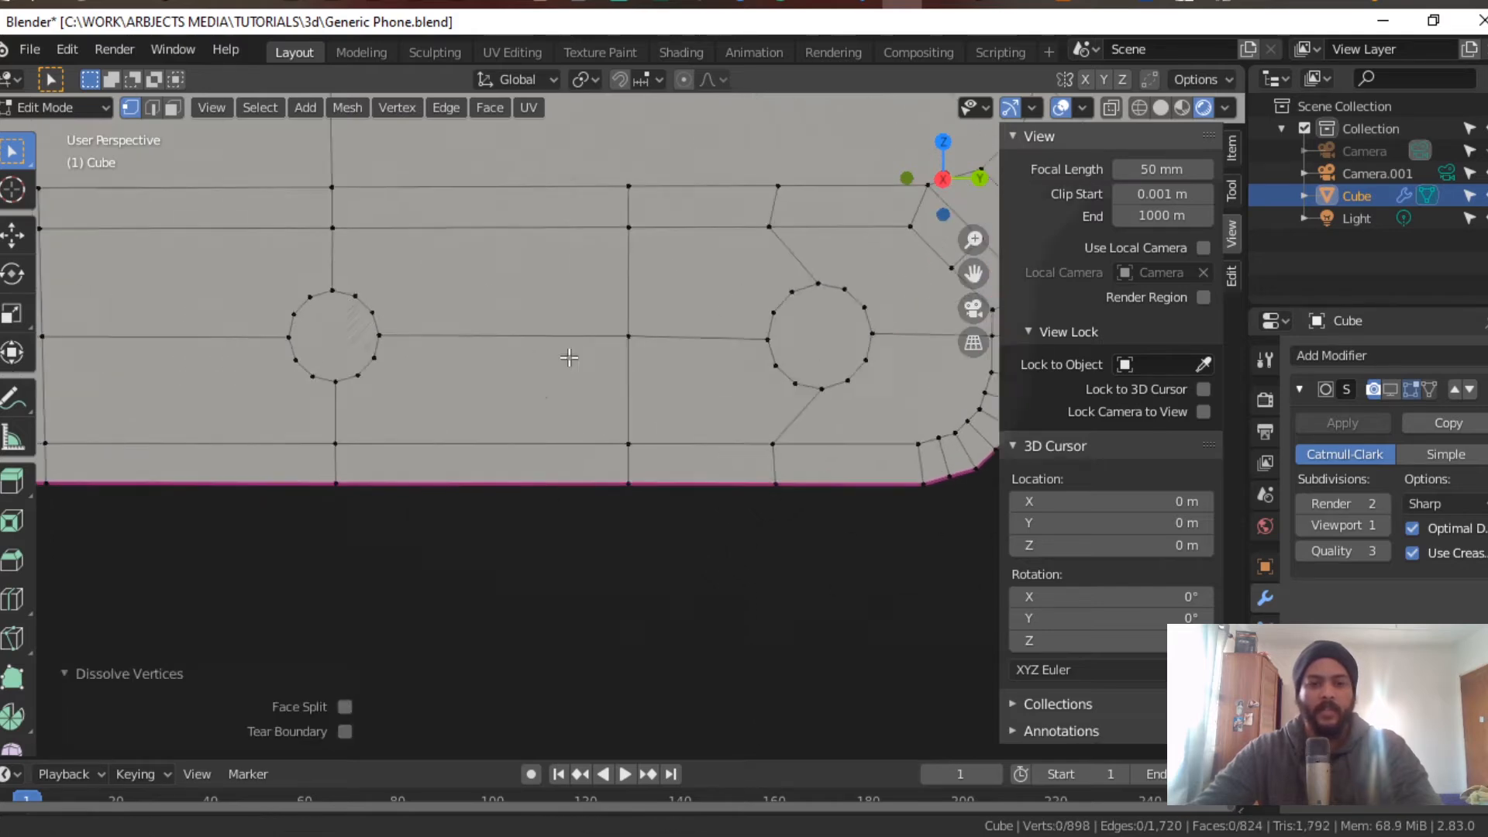
pyautogui.scroll(1, 694, 434)
pyautogui.moveTo(697, 480); pyautogui.dragTo(701, 509, button='middle')
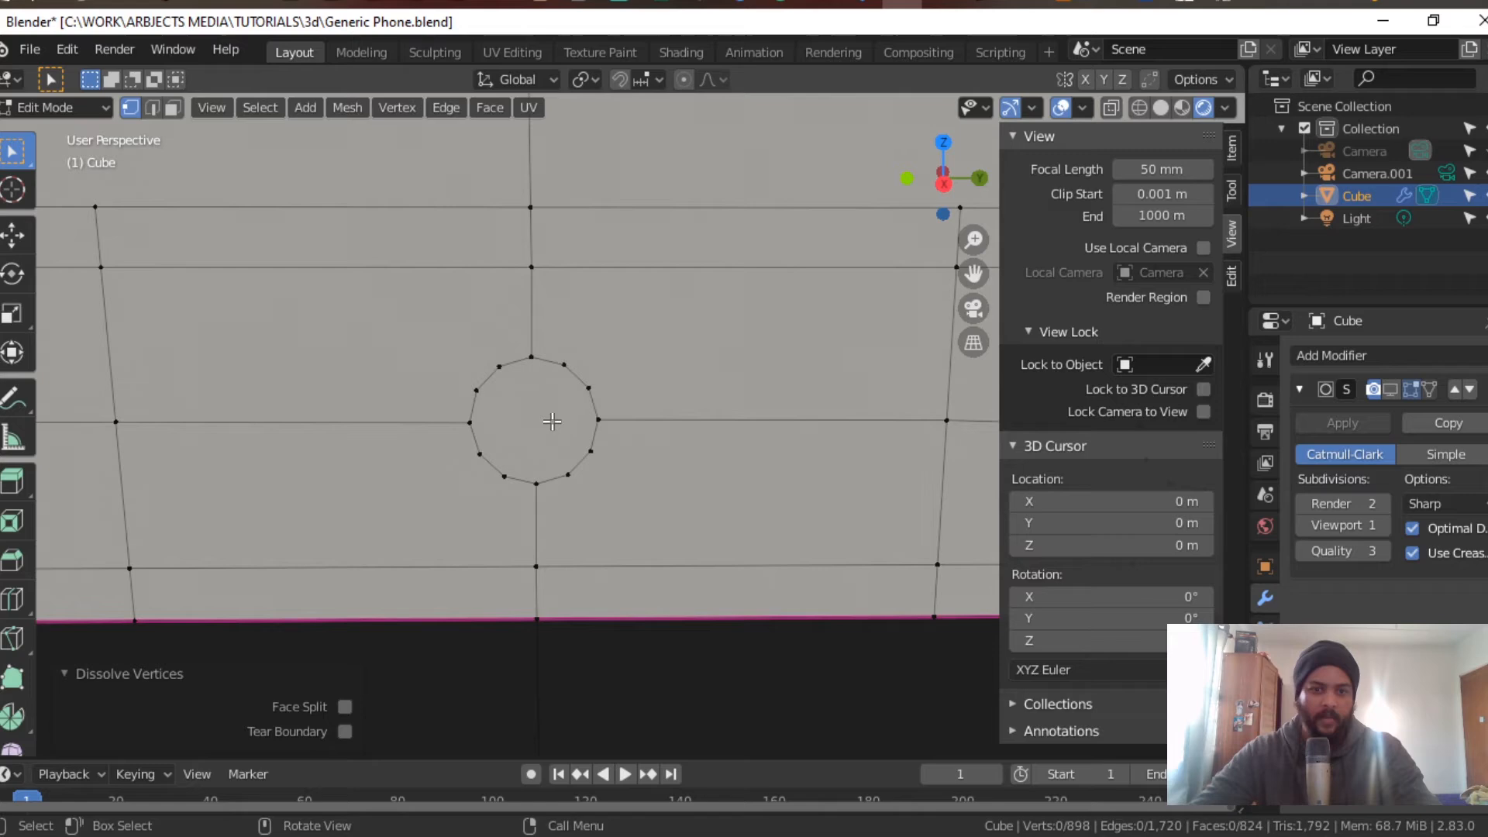
pyautogui.click(540, 372)
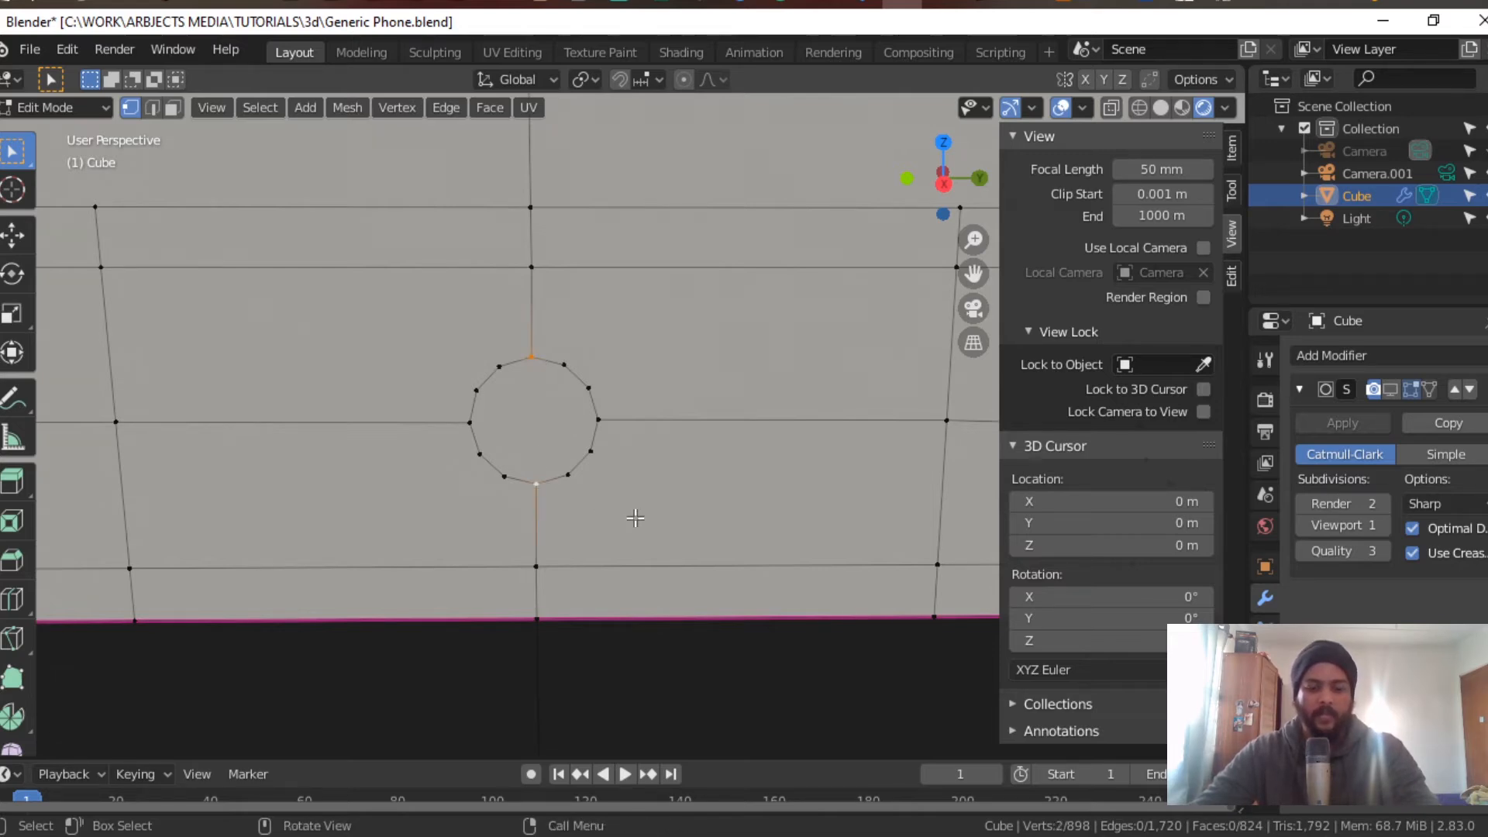
pyautogui.hotkey('alt', 'm')
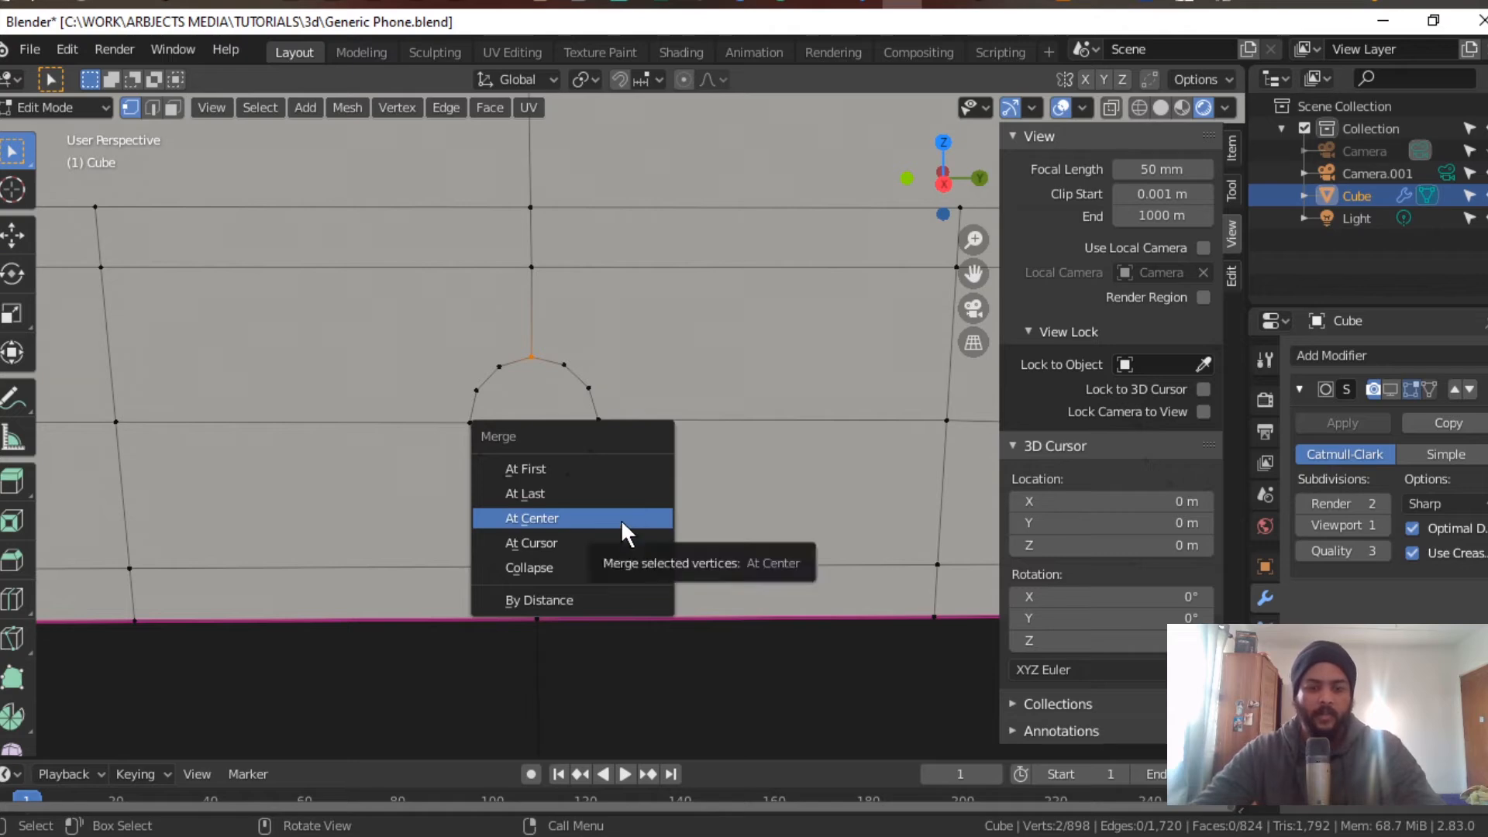
pyautogui.press('Escape')
pyautogui.press('j')
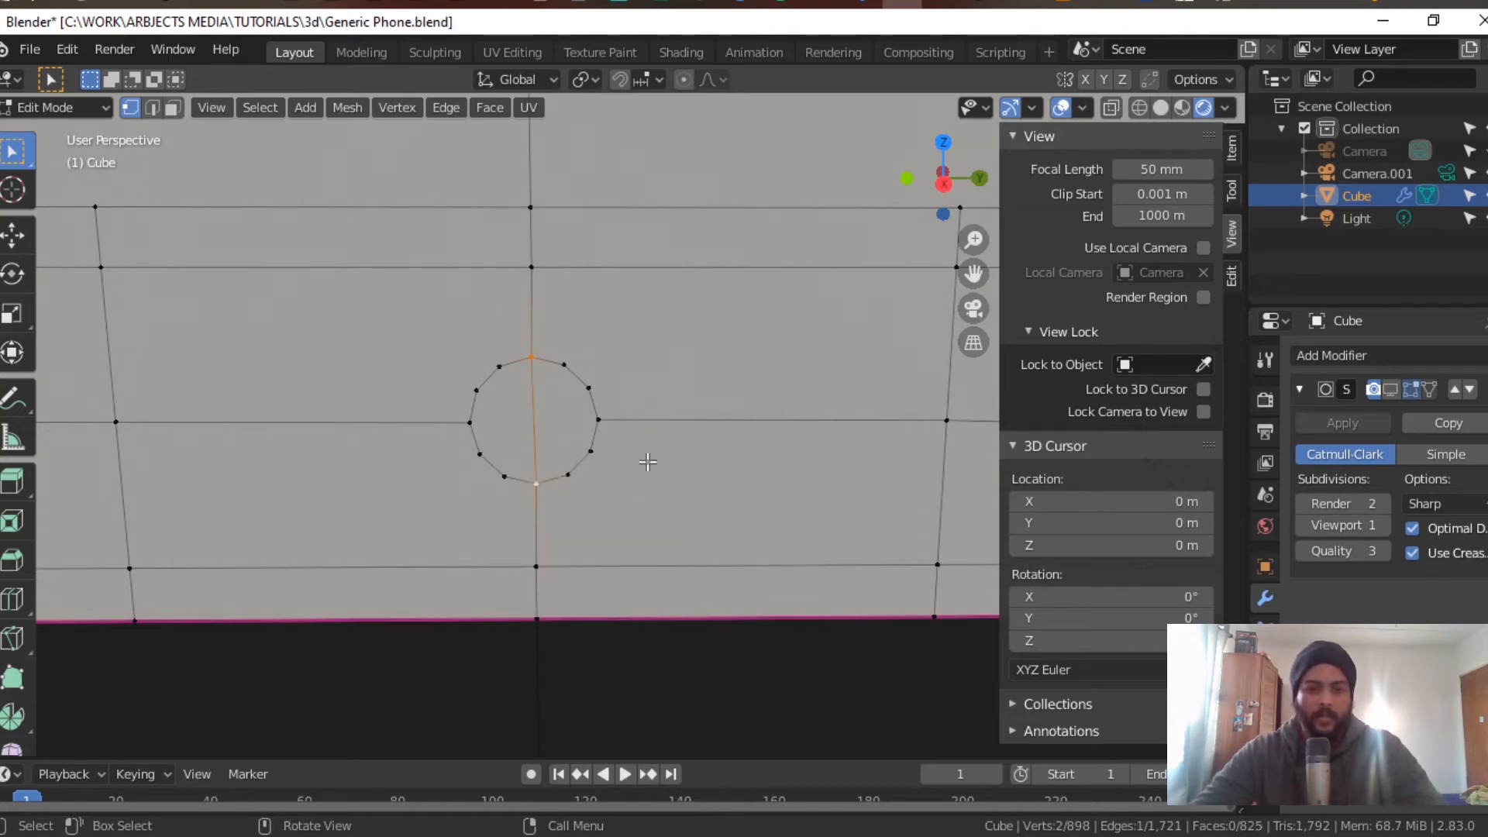
# Step: Bevel the circle's vertical edge by 0.000026 m with 1 segment and select the half-circle face on the camera hole's side
pyautogui.press('2')
pyautogui.hotkey('ctrl', 'b')
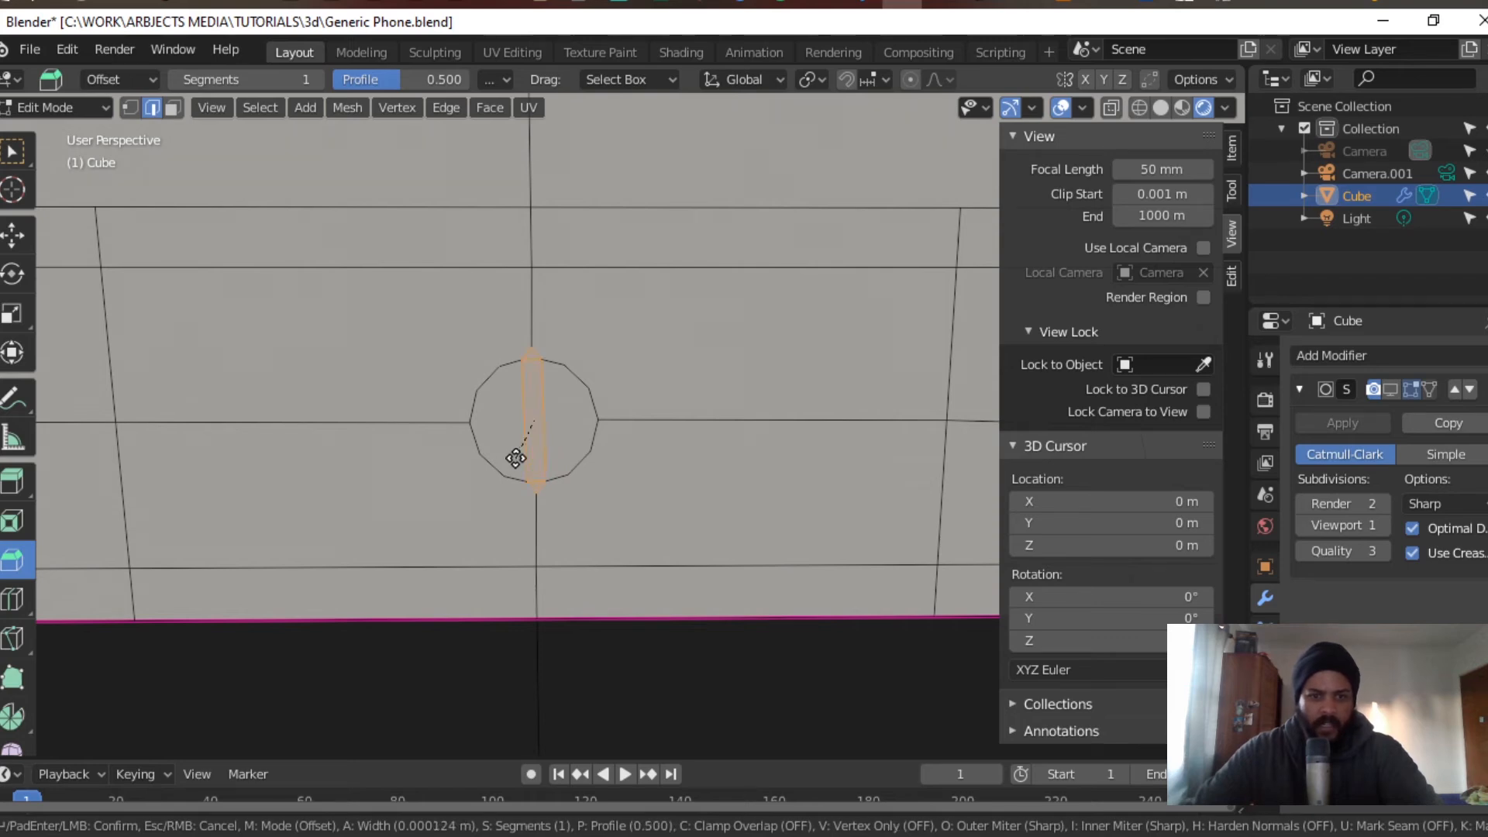
pyautogui.click(516, 448)
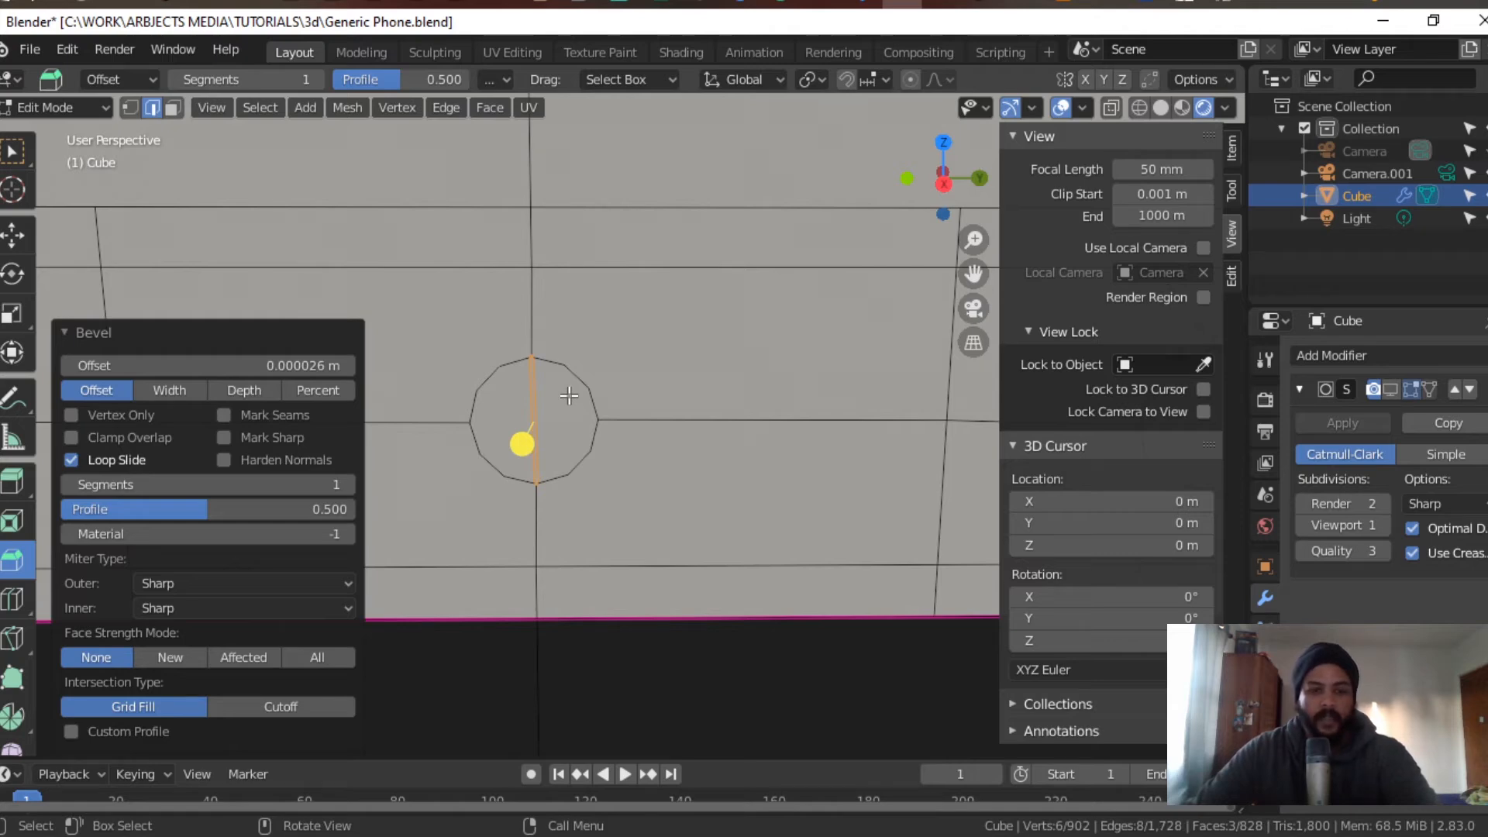
pyautogui.press('3')
pyautogui.click(565, 441)
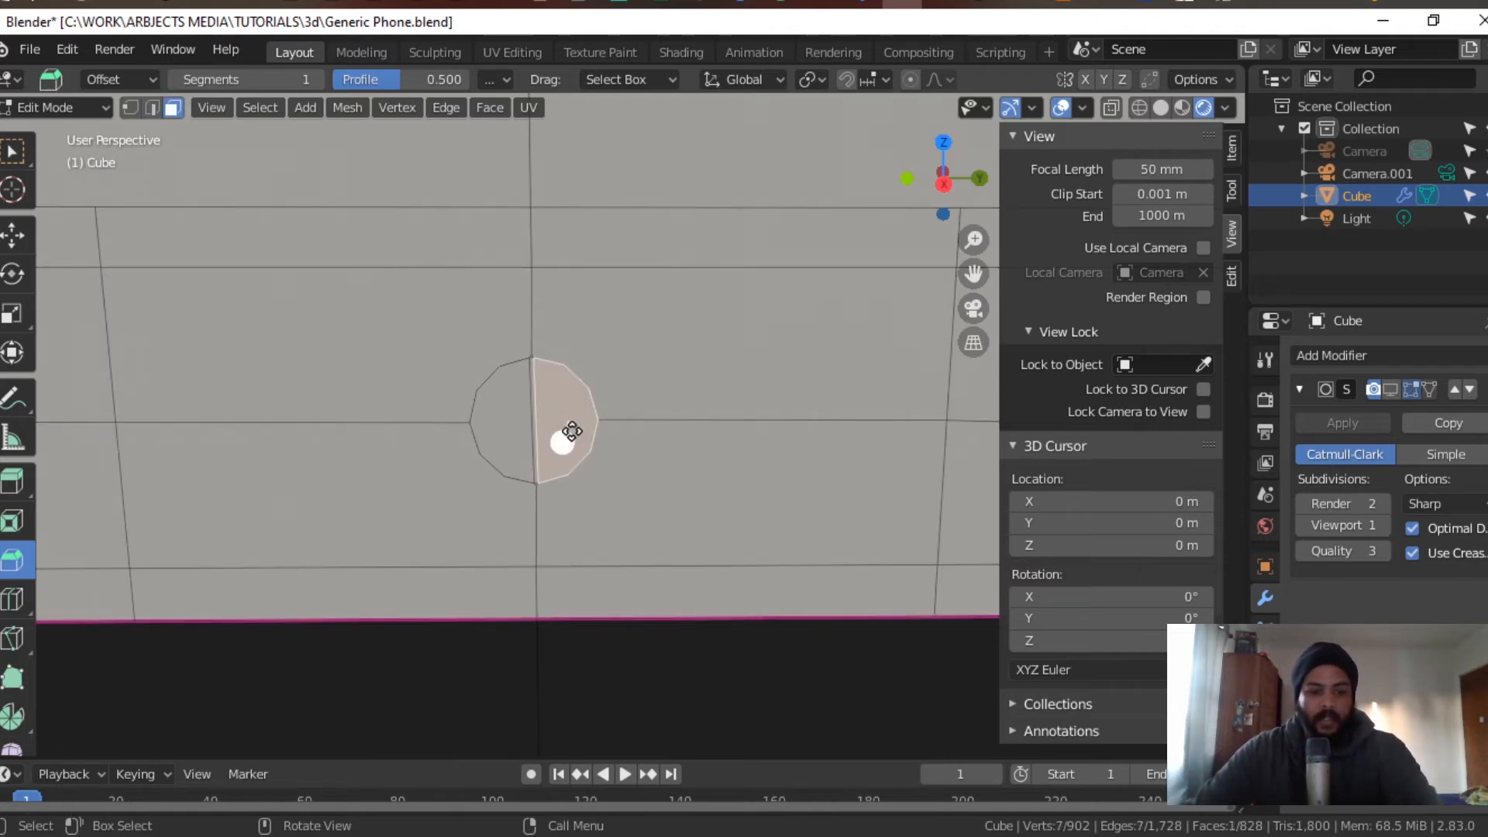
# Step: Try moving the half-circle face about 0.0029 m along Y toward the camera hole, and undo the move
pyautogui.press('g')
pyautogui.press('x')
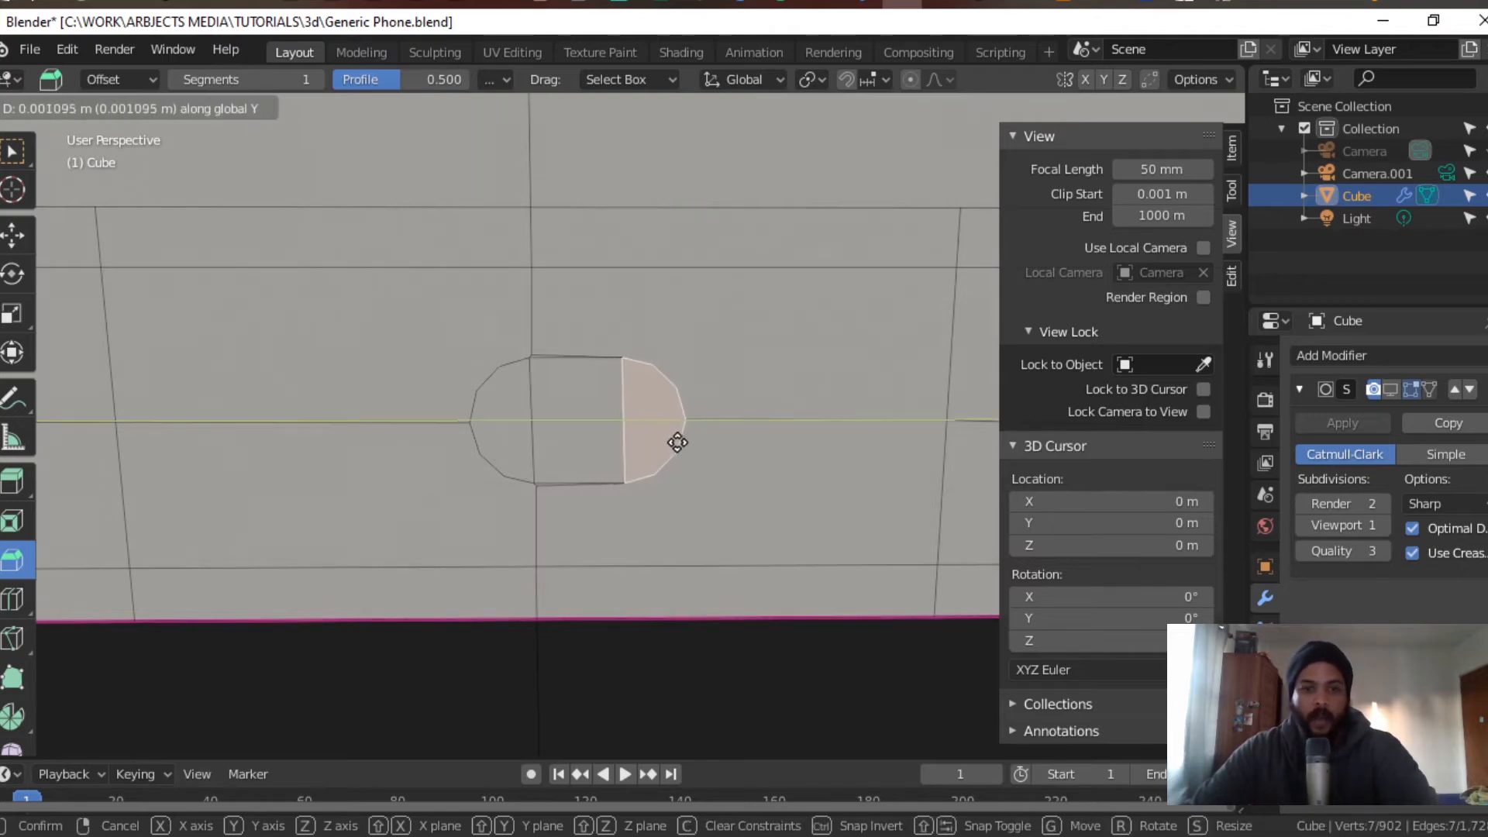
pyautogui.click(829, 440)
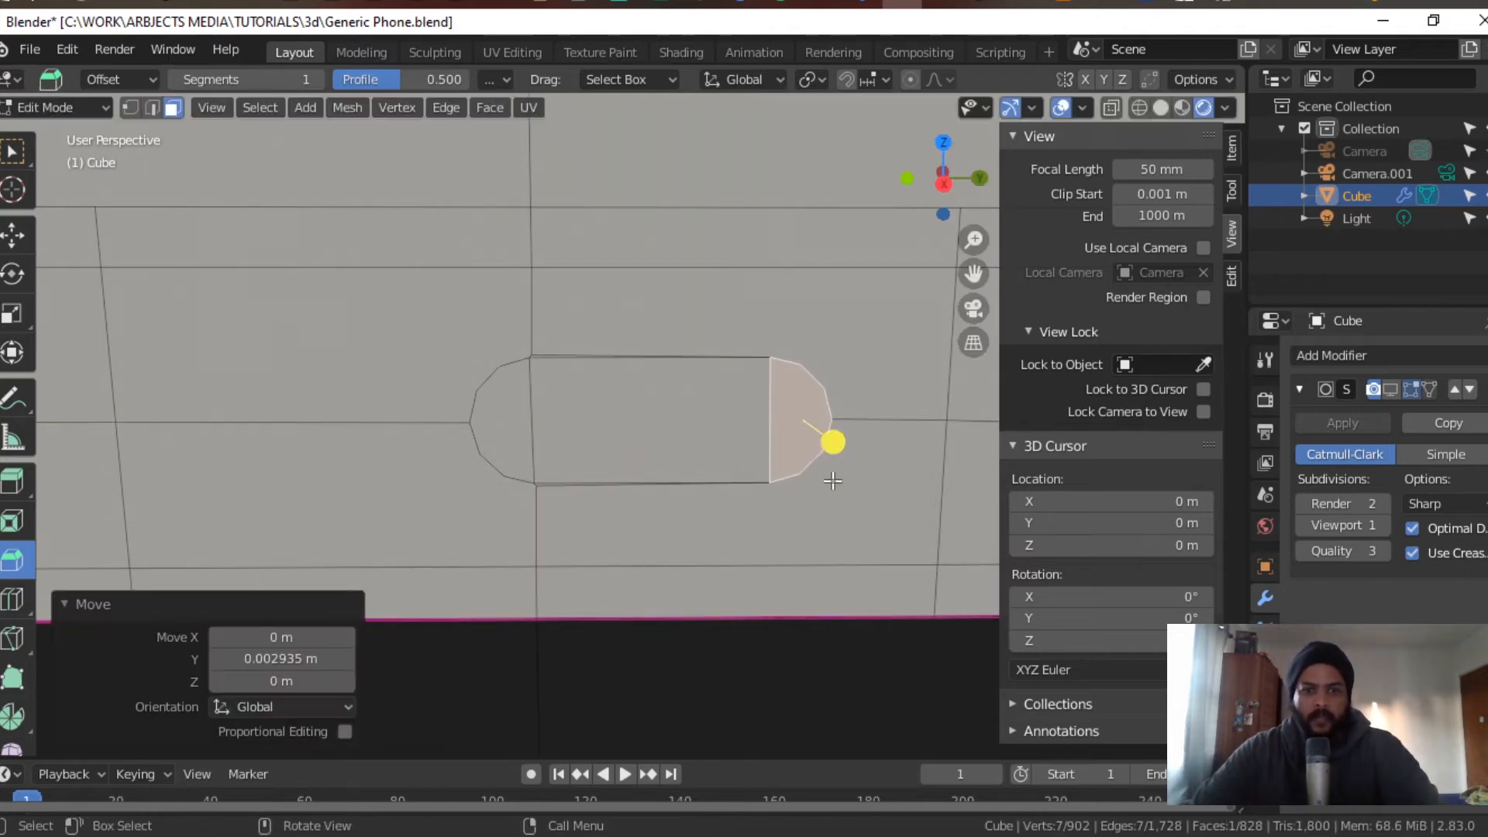
pyautogui.hotkey('ctrl', 'z')
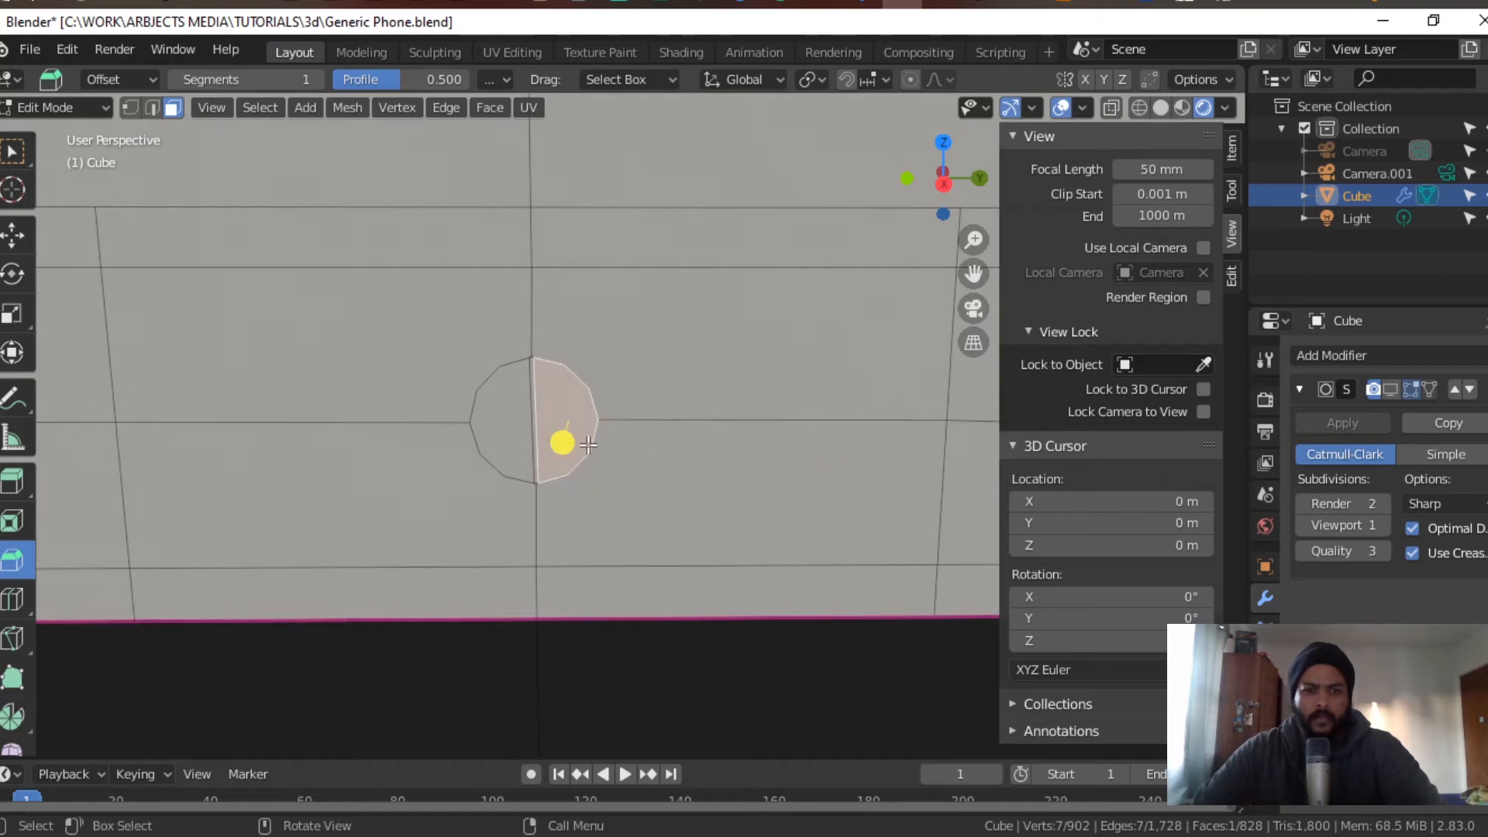
# Step: Move the selected half-circle face along Y toward the camera hole, stopping just short of the neighbouring vertical grid edge
pyautogui.press('g')
pyautogui.press('y')
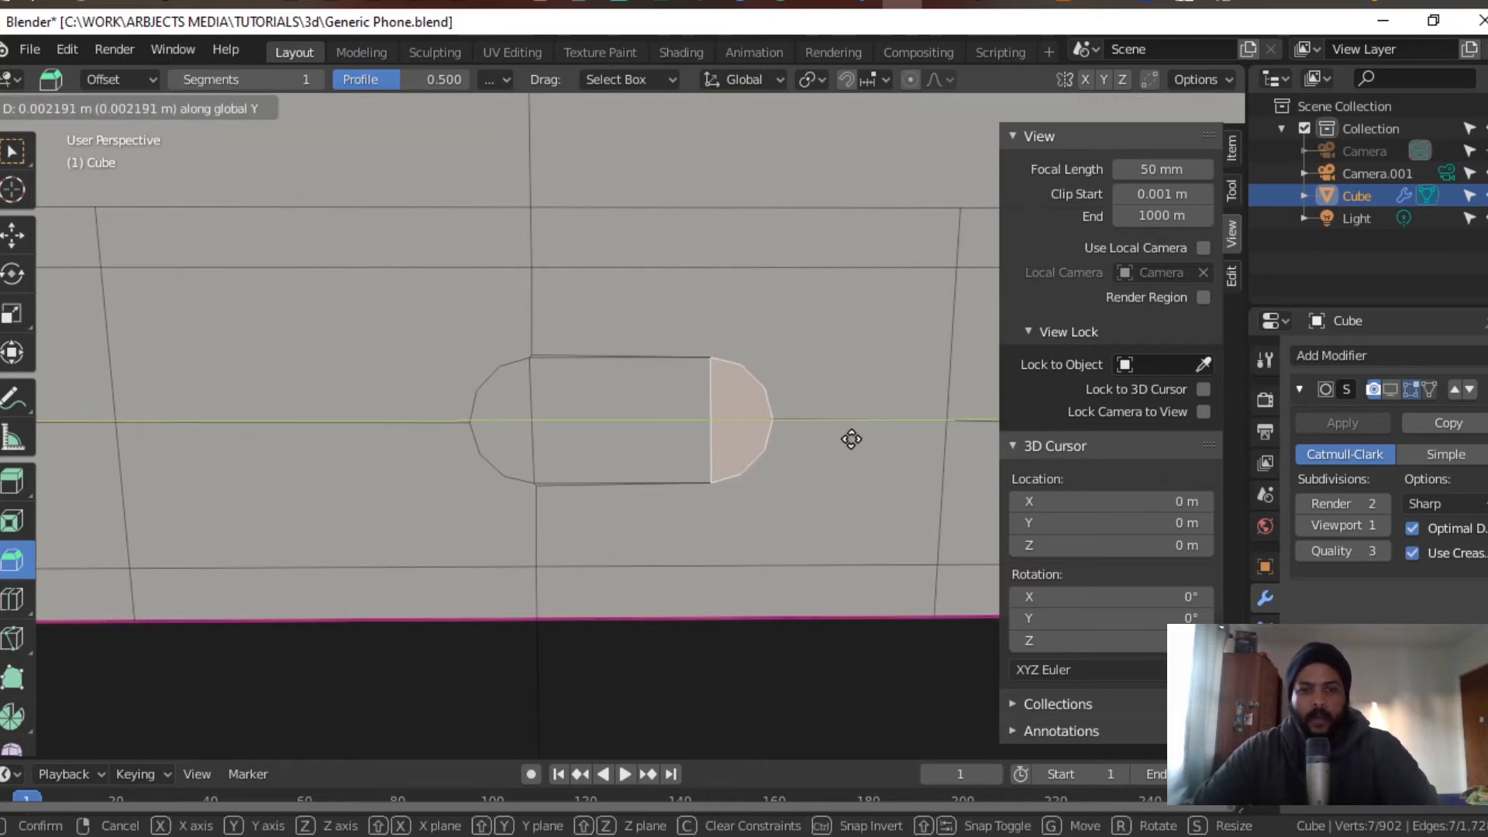
pyautogui.click(985, 443)
# Step: Move the opposite half-circle face about -0.00428 m along Y to stretch the slot symmetrically
pyautogui.click(509, 430)
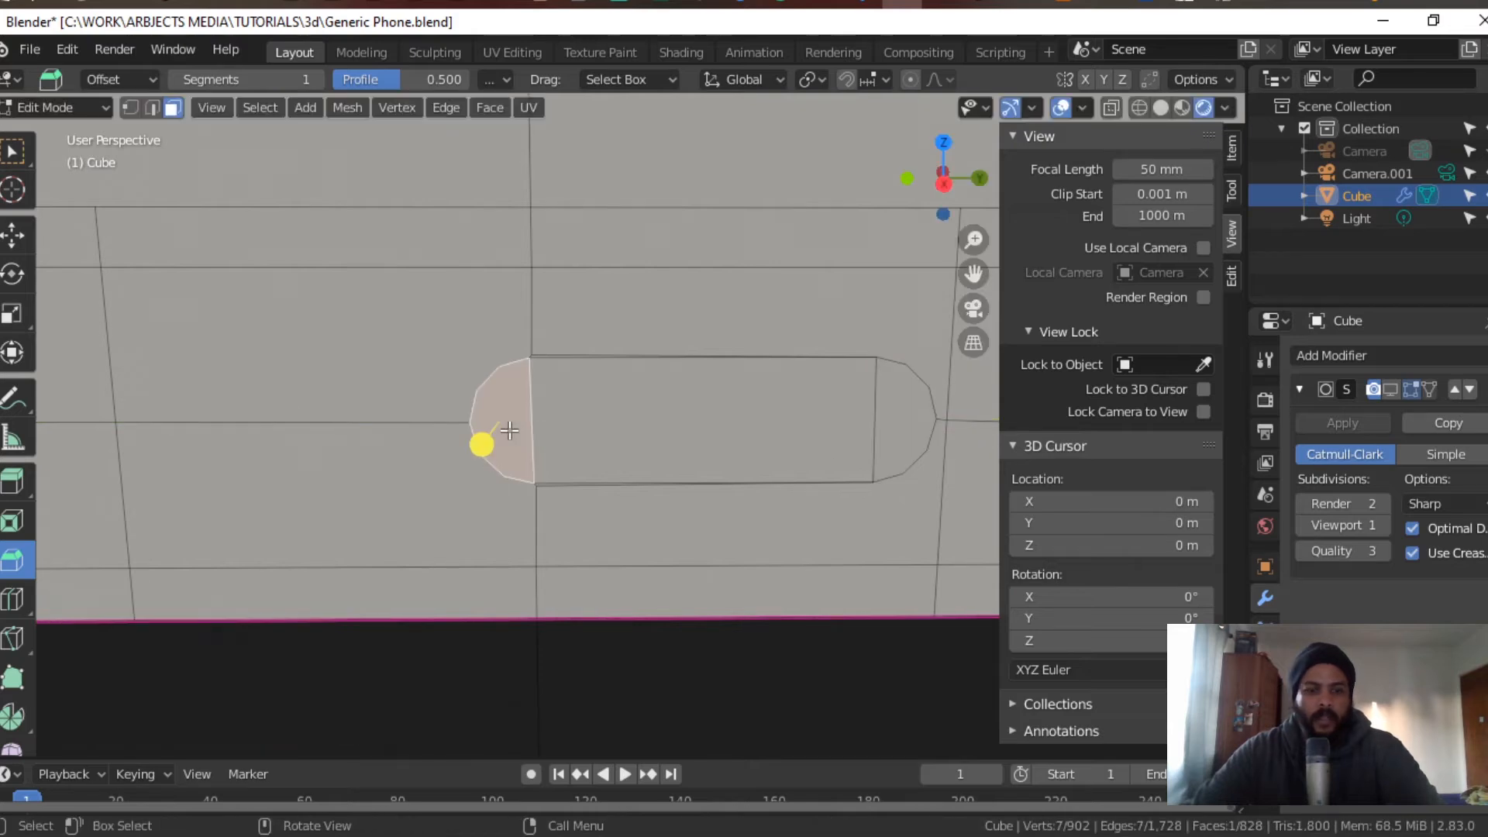
pyautogui.press('g')
pyautogui.press('y')
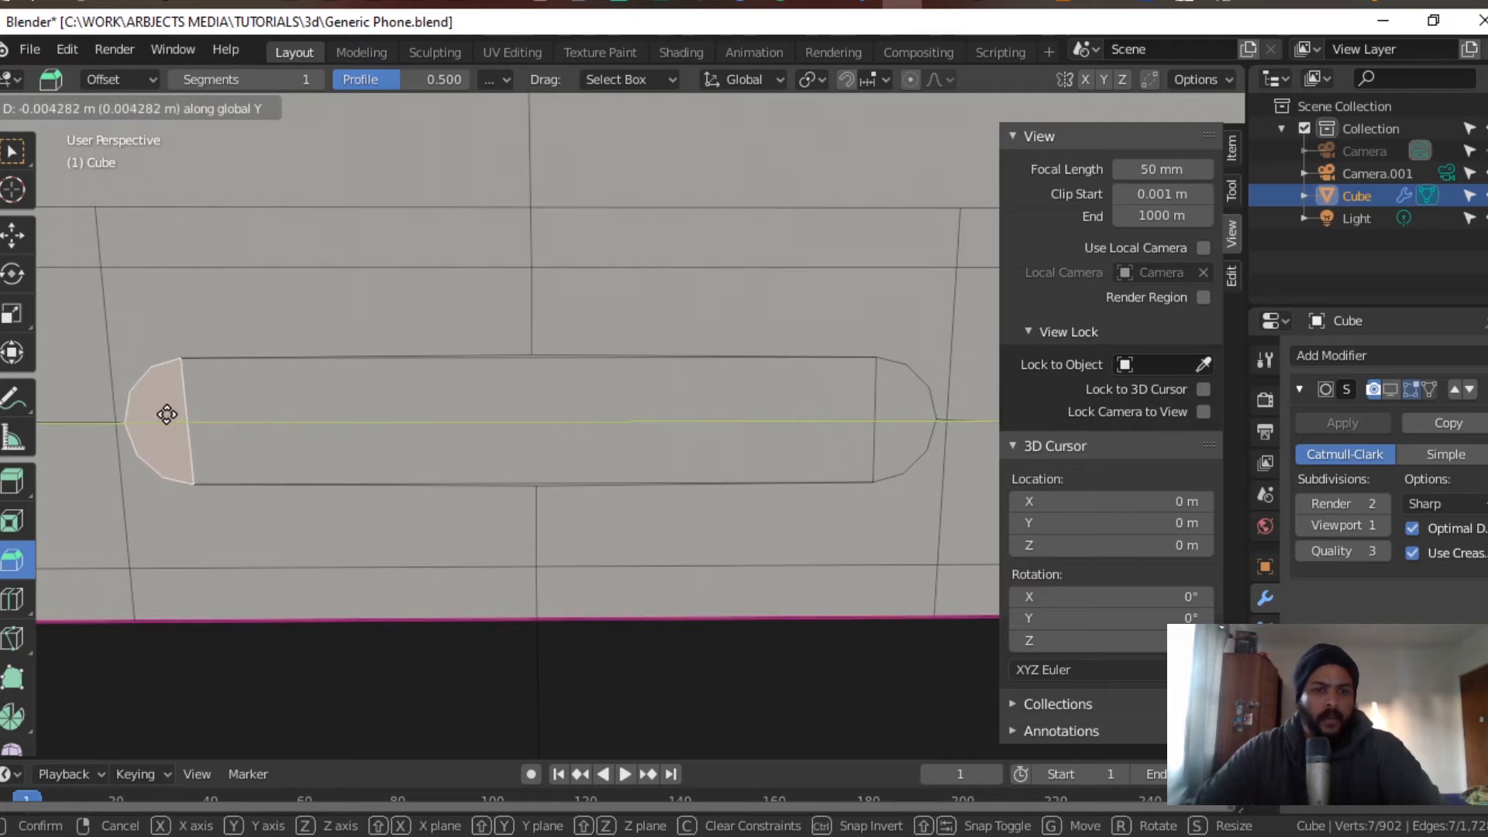
pyautogui.click(166, 414)
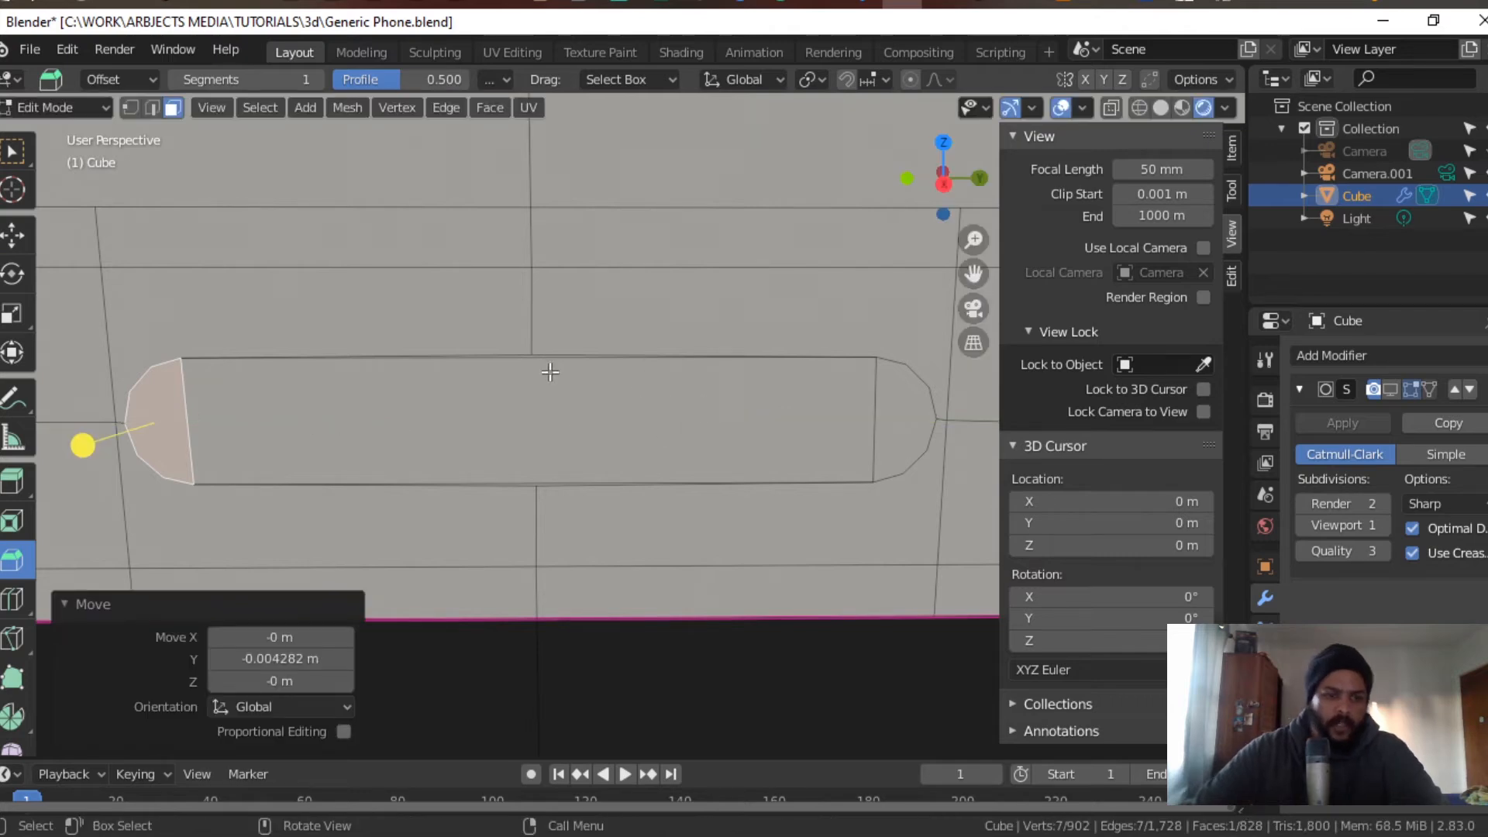
# Step: Merge the middle vertex on the speaker slot's upper edge into the grid vertex directly above it, using Merge At Last
pyautogui.scroll(4, 547, 369)
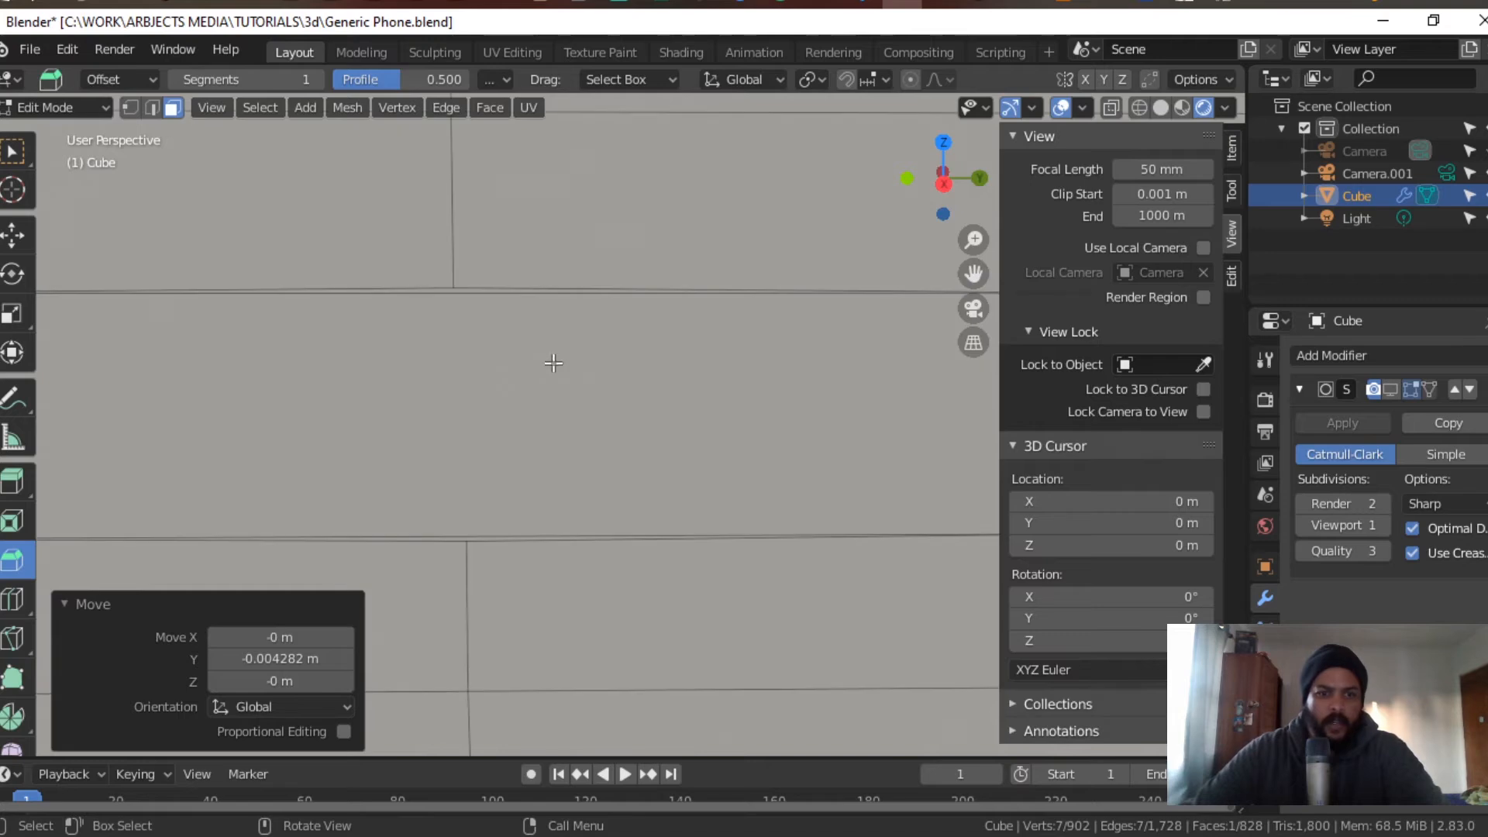
pyautogui.press('1')
pyautogui.click(453, 289)
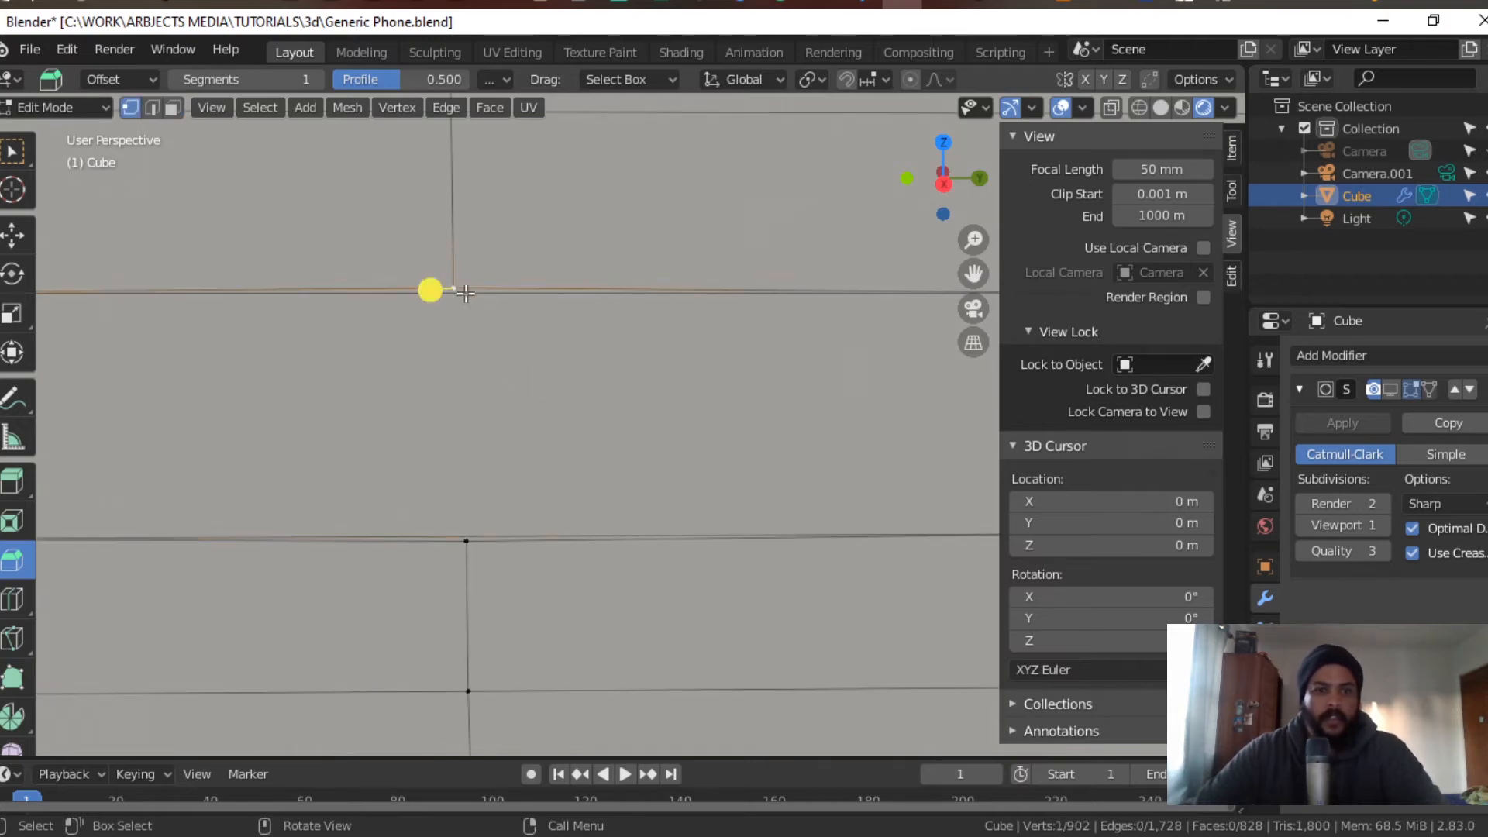
pyautogui.scroll(-3, 527, 330)
pyautogui.scroll(1, 546, 333)
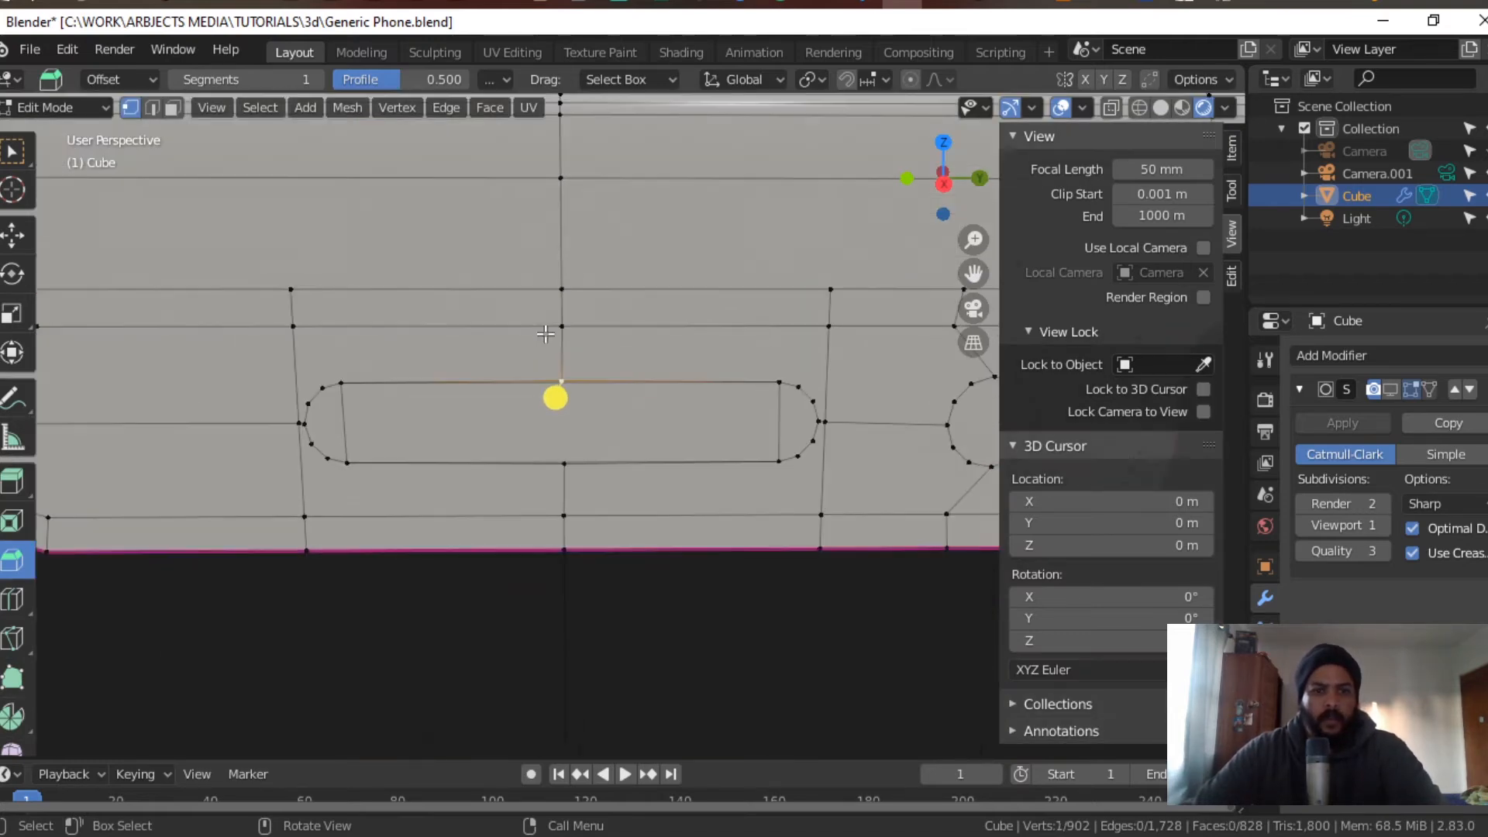
pyautogui.keyDown('shift'); pyautogui.click(562, 325); pyautogui.keyUp('shift')
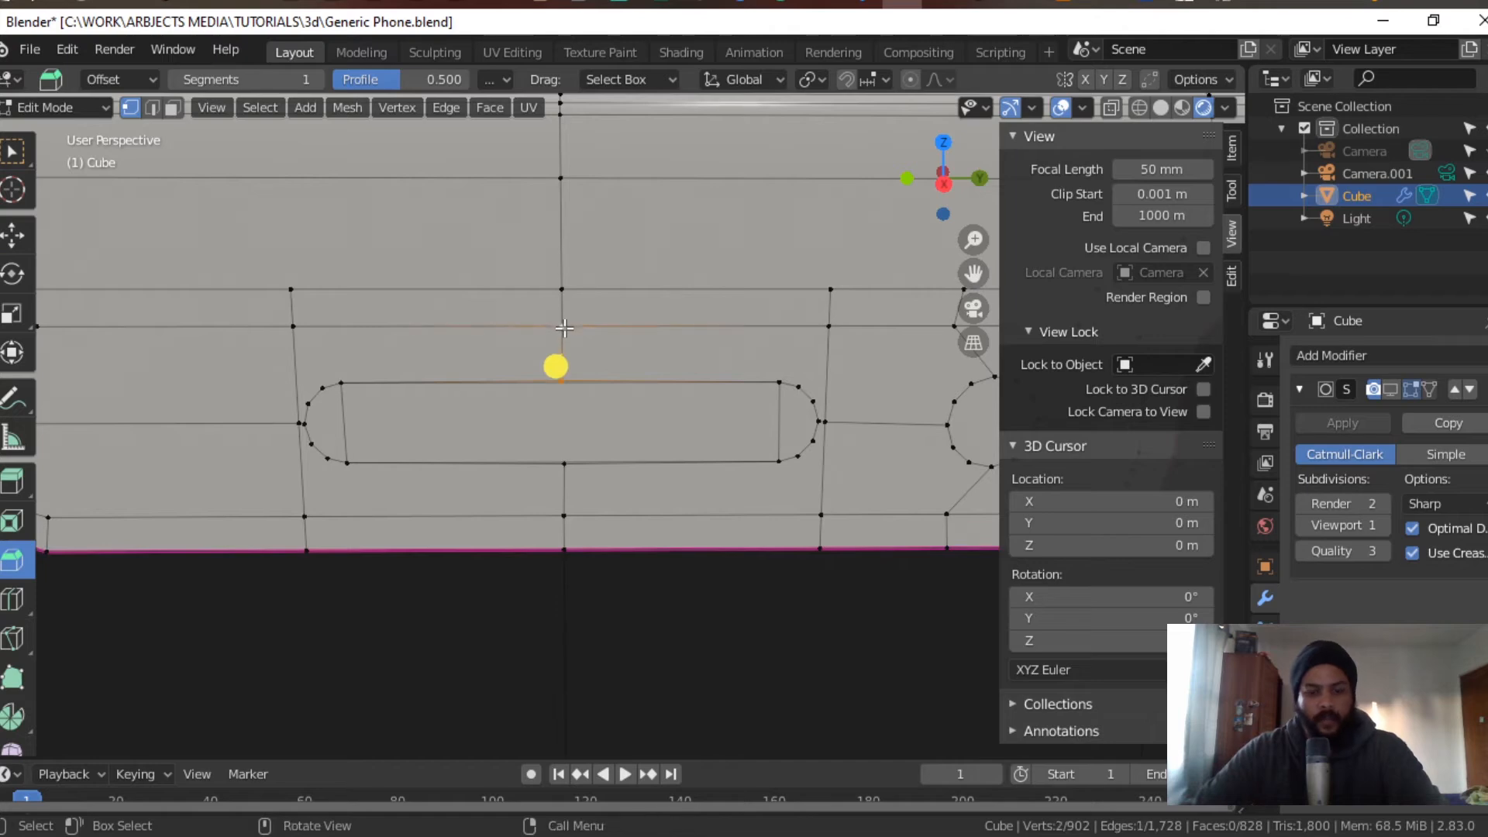
pyautogui.press('m')
pyautogui.click(558, 333)
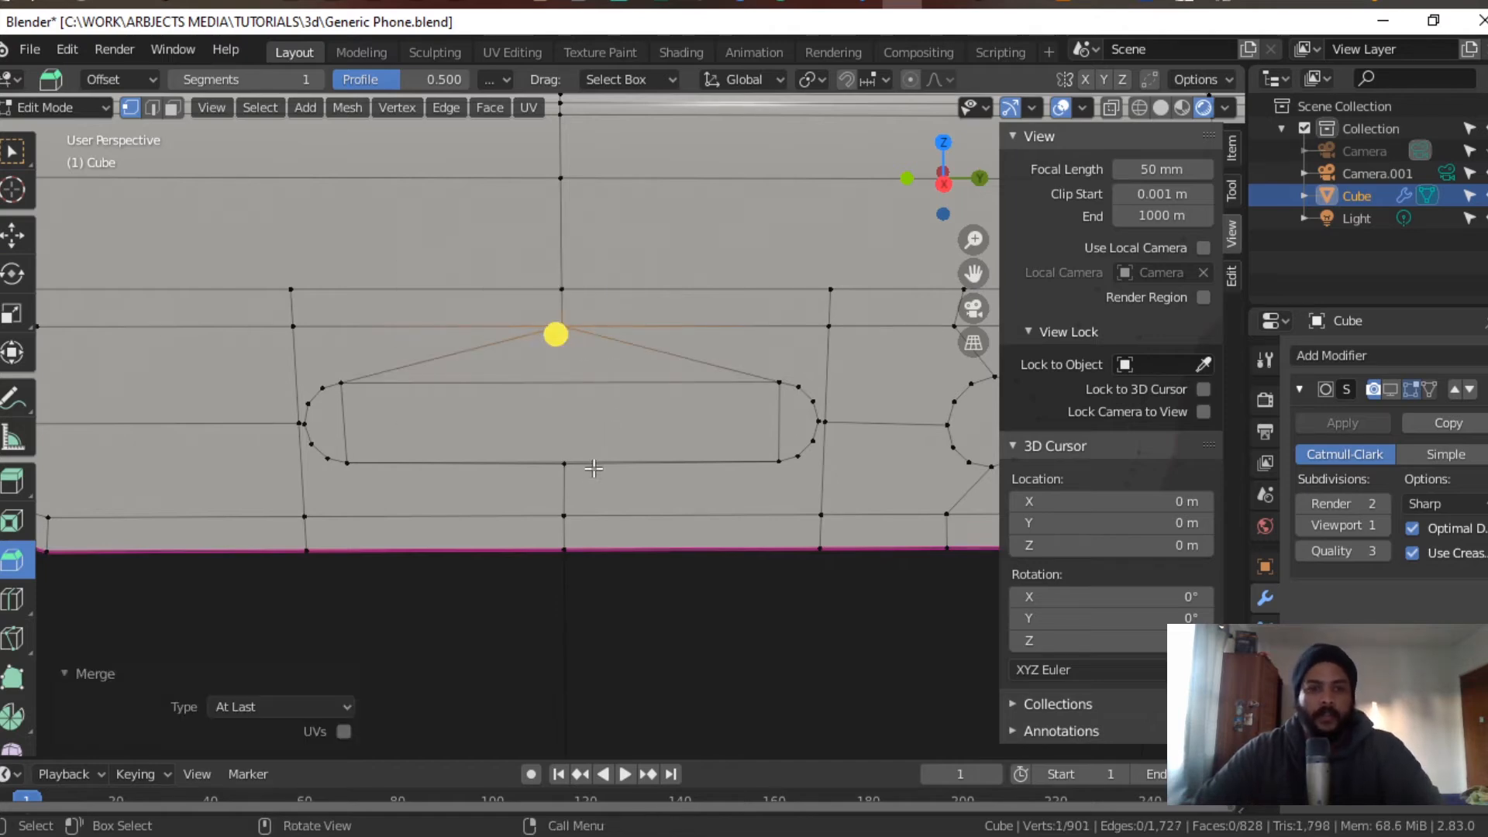
# Step: Merge the middle vertex on the speaker slot's lower edge into the grid vertex directly below it, using Merge At Last
pyautogui.scroll(2, 564, 474)
pyautogui.moveTo(597, 425)
pyautogui.keyDown('shift'); pyautogui.mouseDown(button='middle')
pyautogui.moveTo(608, 338)
pyautogui.moveTo(631, 338)
pyautogui.moveTo(625, 422)
pyautogui.mouseUp(button='middle'); pyautogui.keyUp('shift')
pyautogui.scroll(-1, 607, 340)
pyautogui.scroll(1, 607, 313)
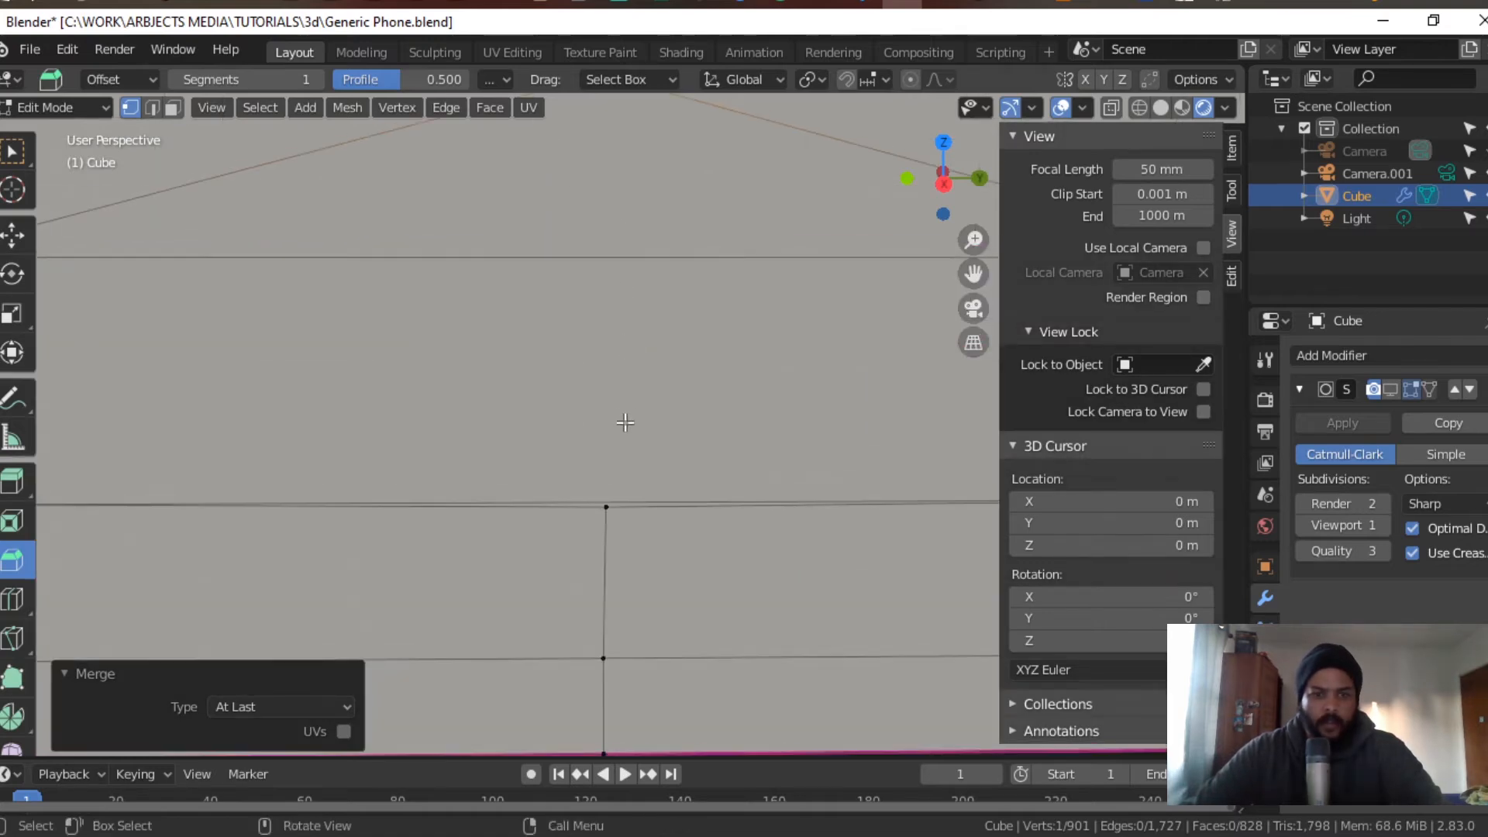
pyautogui.click(606, 513)
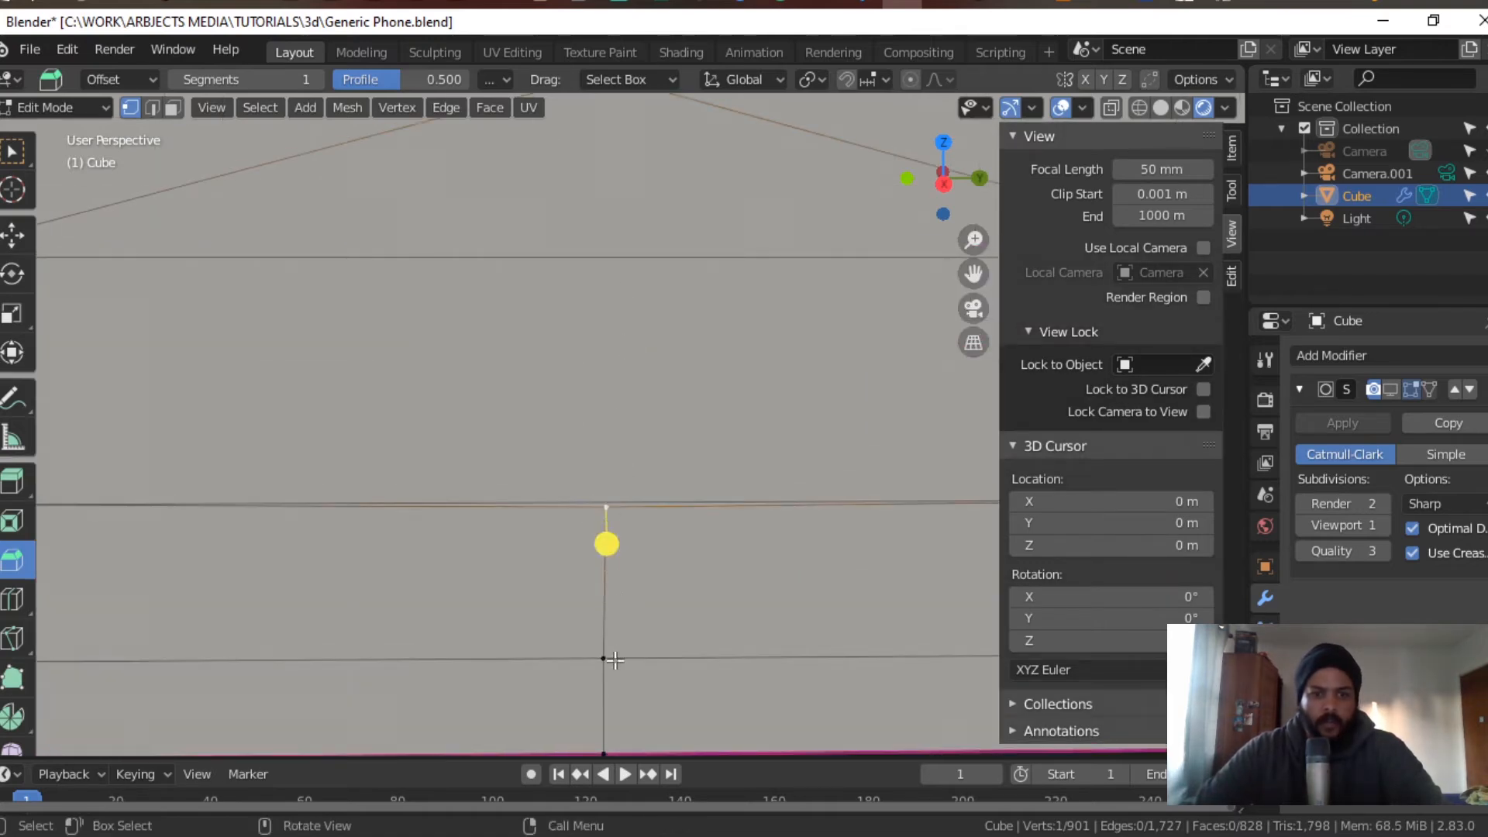
pyautogui.keyDown('shift'); pyautogui.click(617, 669); pyautogui.keyUp('shift')
pyautogui.press('m')
pyautogui.click(626, 676)
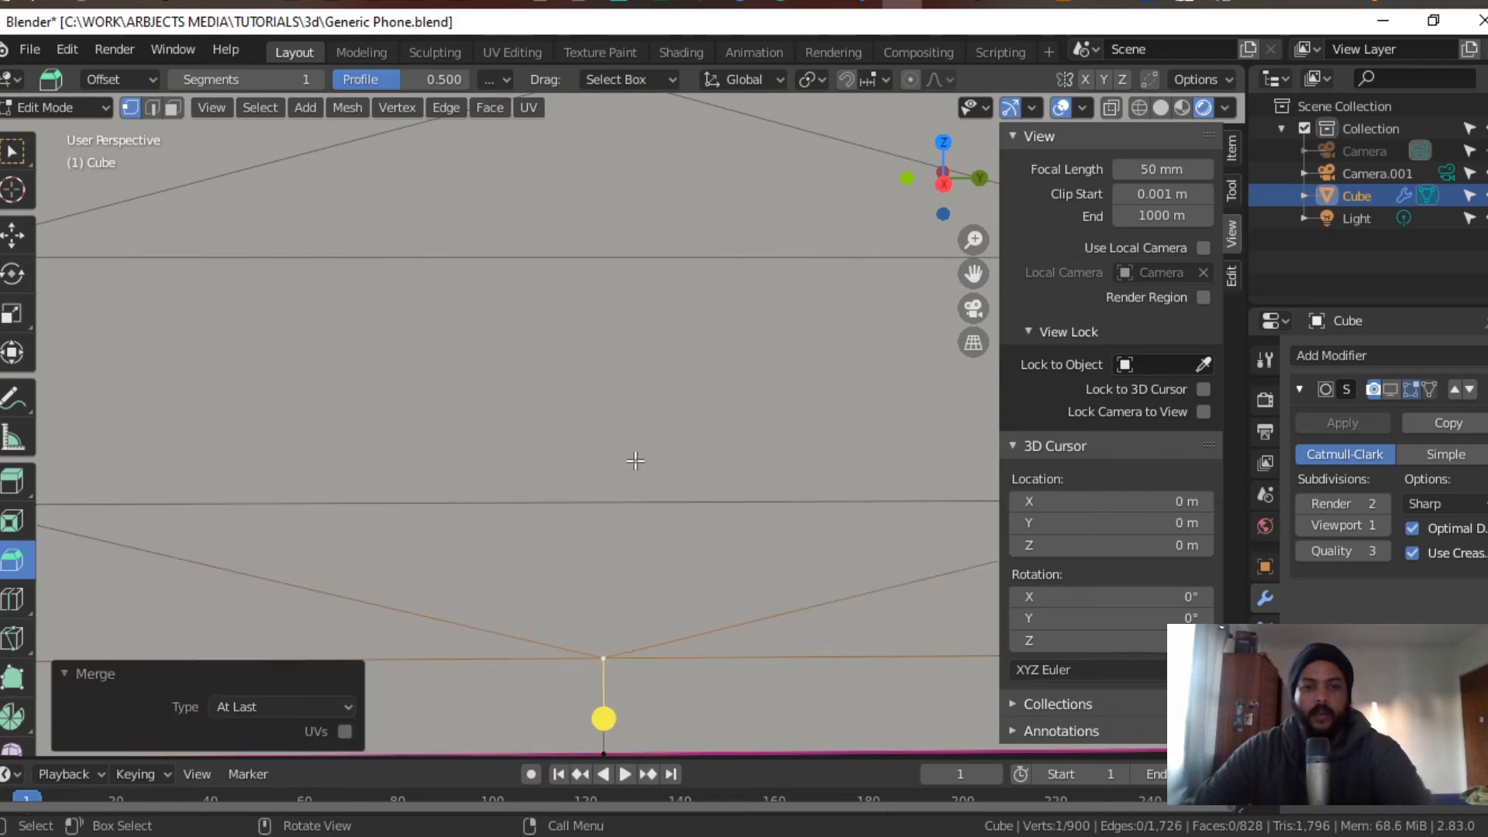
# Step: Connect the merged vertices above and below the slot with a straight vertical edge path through its middle
pyautogui.scroll(-2, 635, 445)
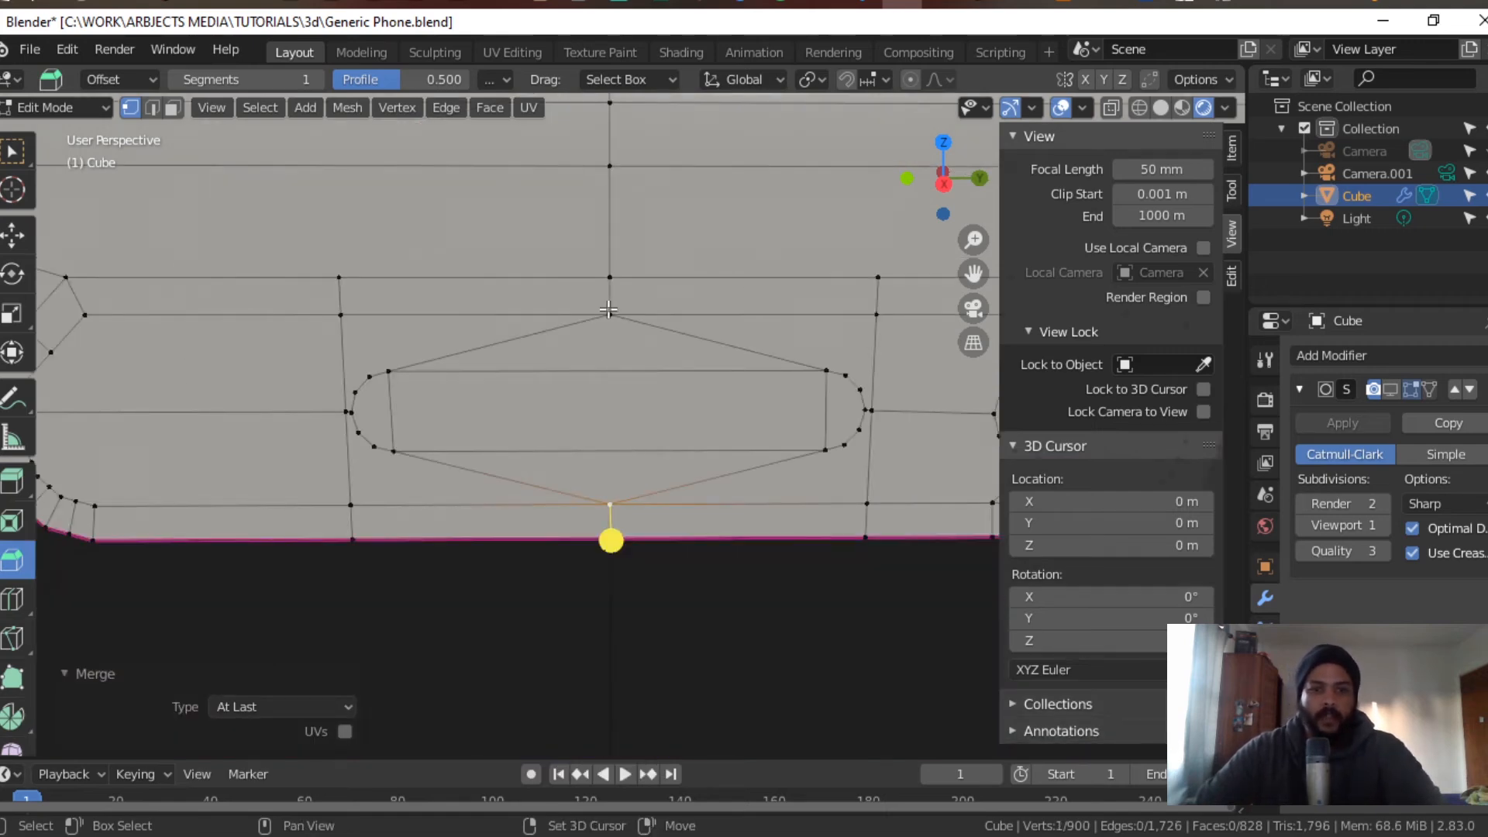
pyautogui.keyDown('shift'); pyautogui.click(610, 315); pyautogui.keyUp('shift')
pyautogui.press('j')
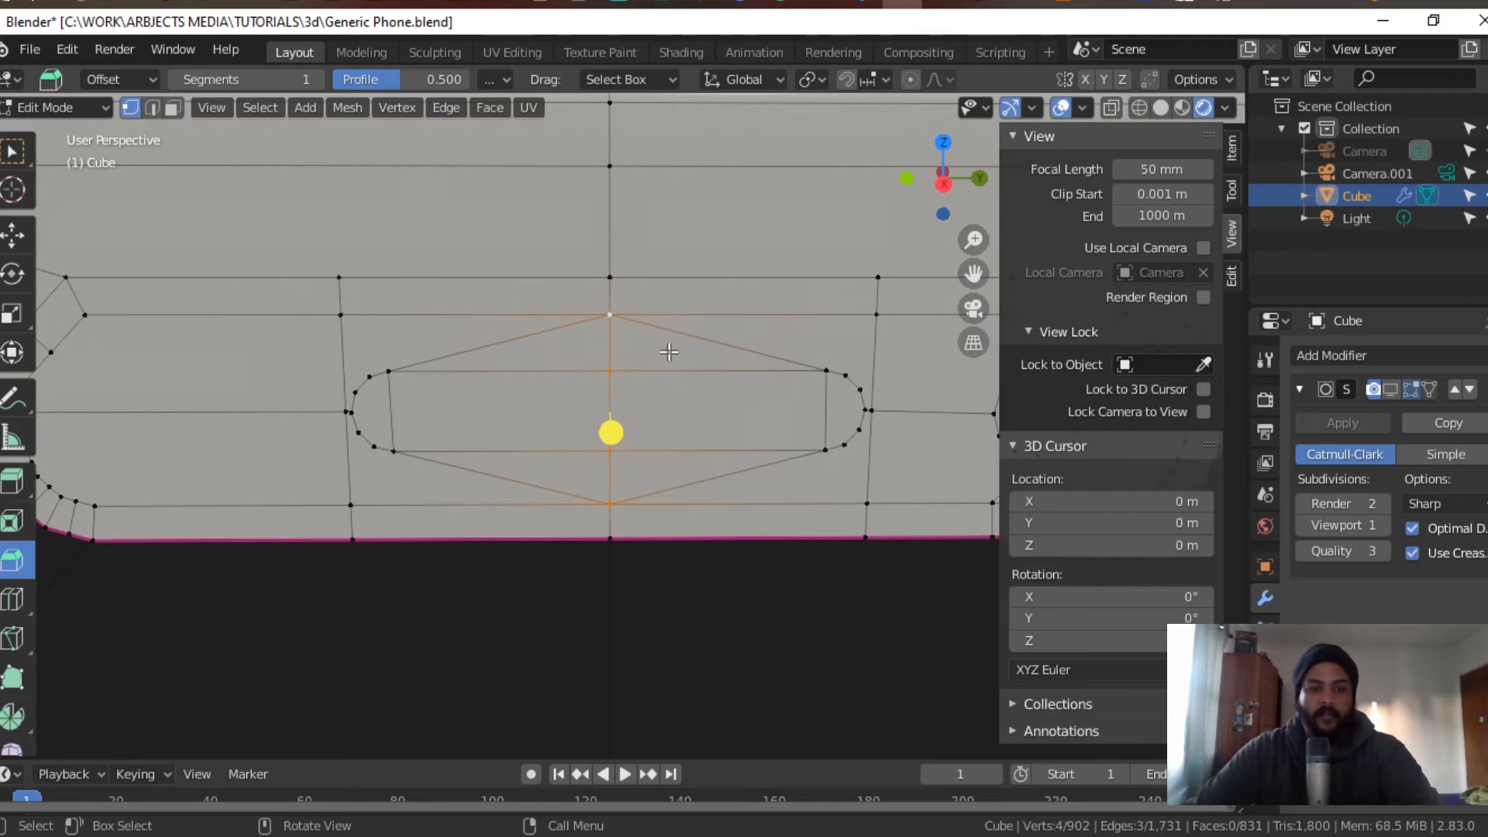
# Step: Dissolve the two diagonal edges above the speaker slot and the two diagonal edges below it
pyautogui.press('2')
pyautogui.click(669, 331)
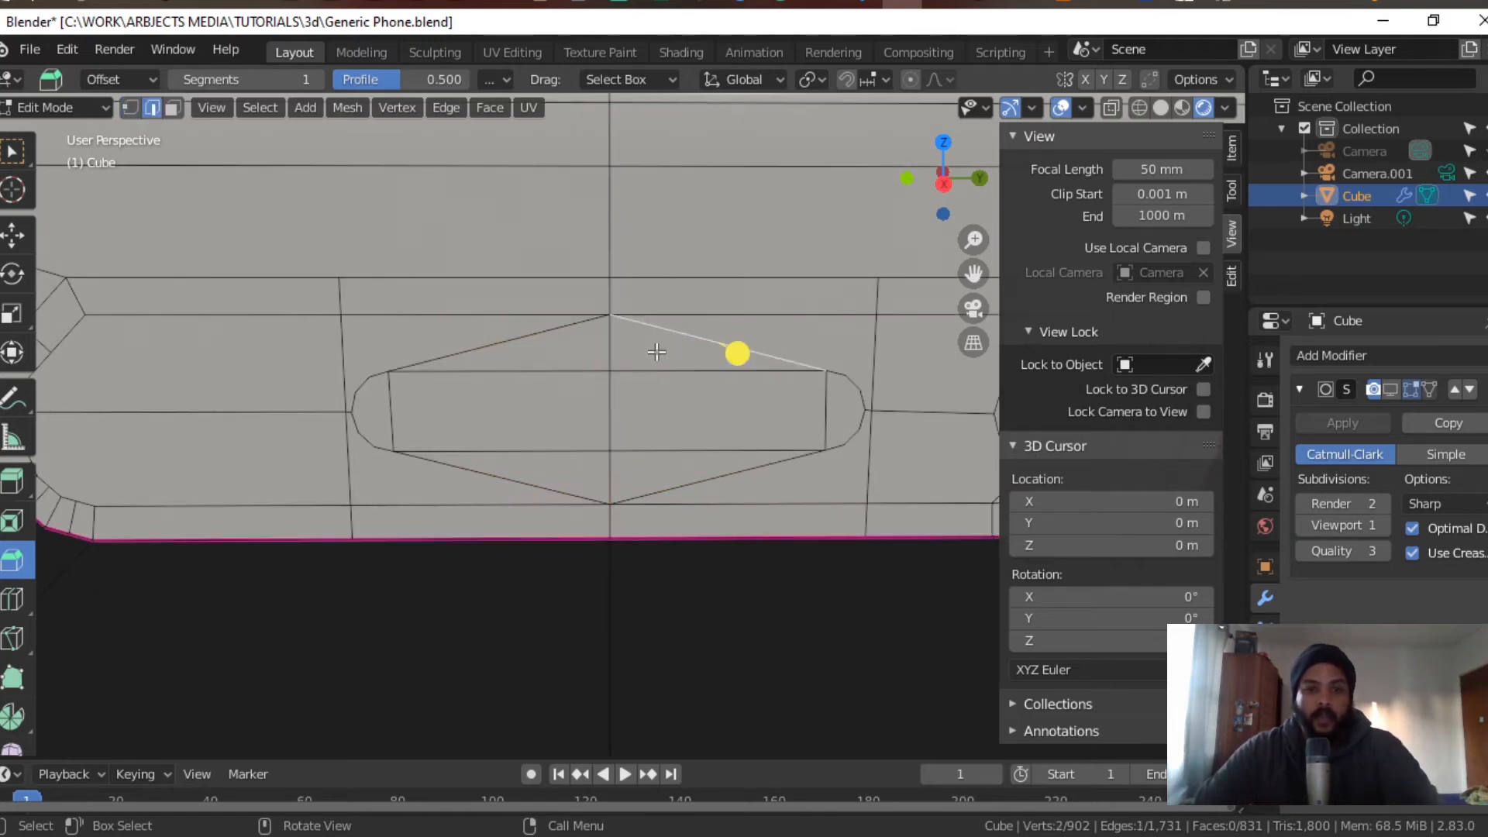
pyautogui.keyDown('shift'); pyautogui.click(580, 324); pyautogui.keyUp('shift')
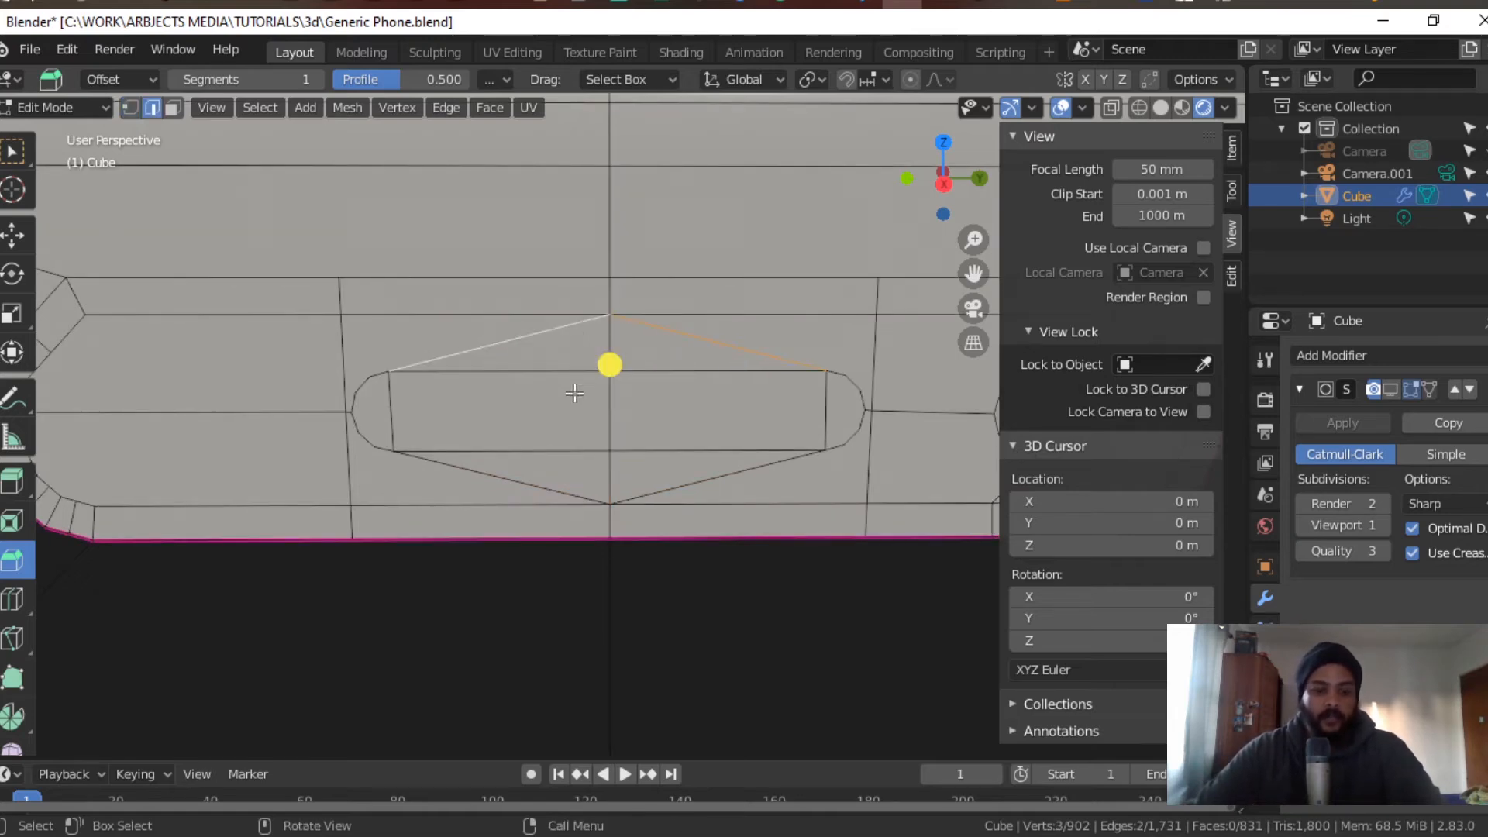
pyautogui.press('x')
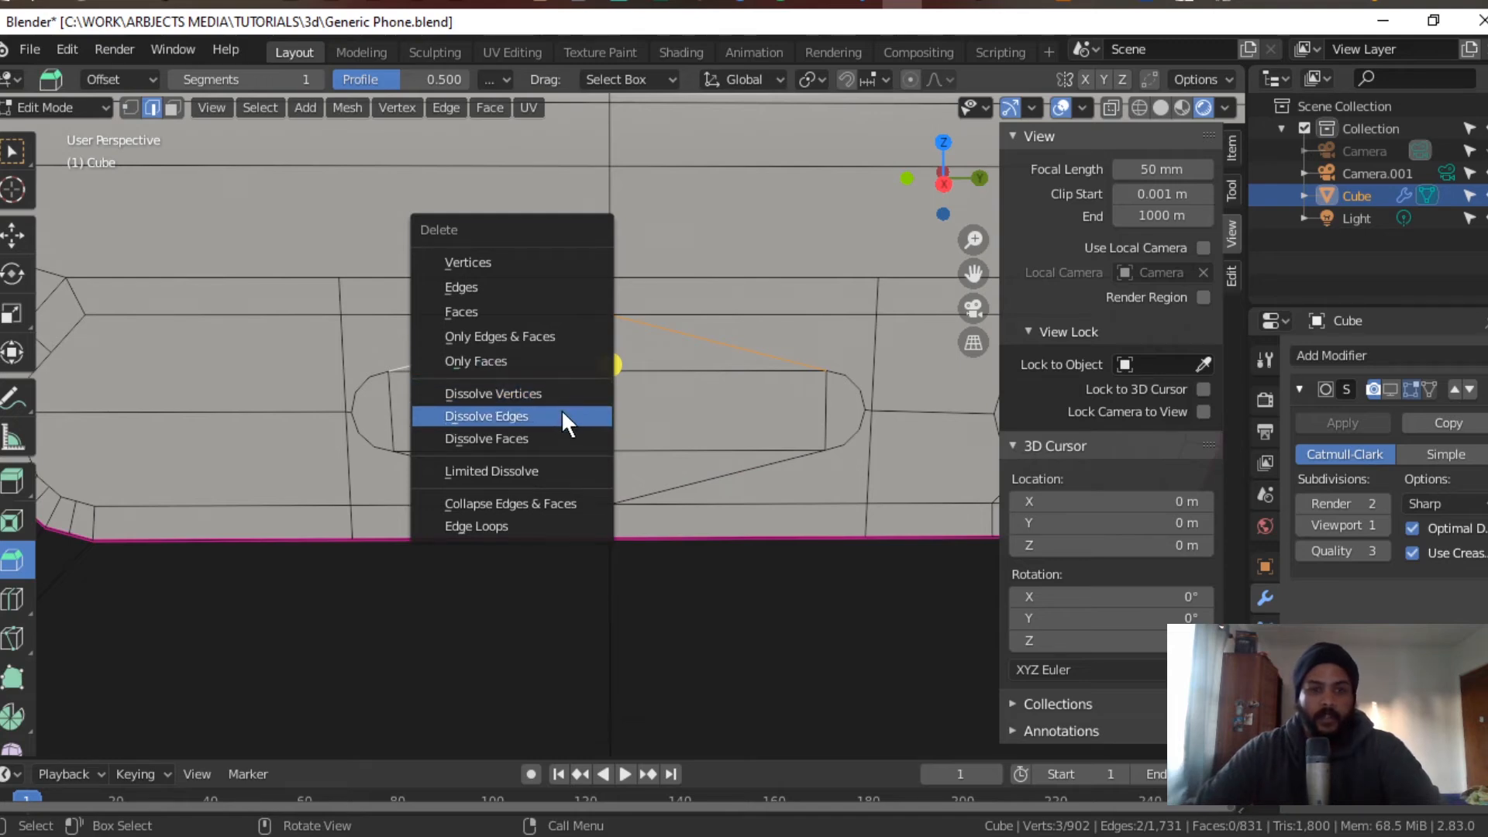
pyautogui.click(561, 416)
pyautogui.click(716, 477)
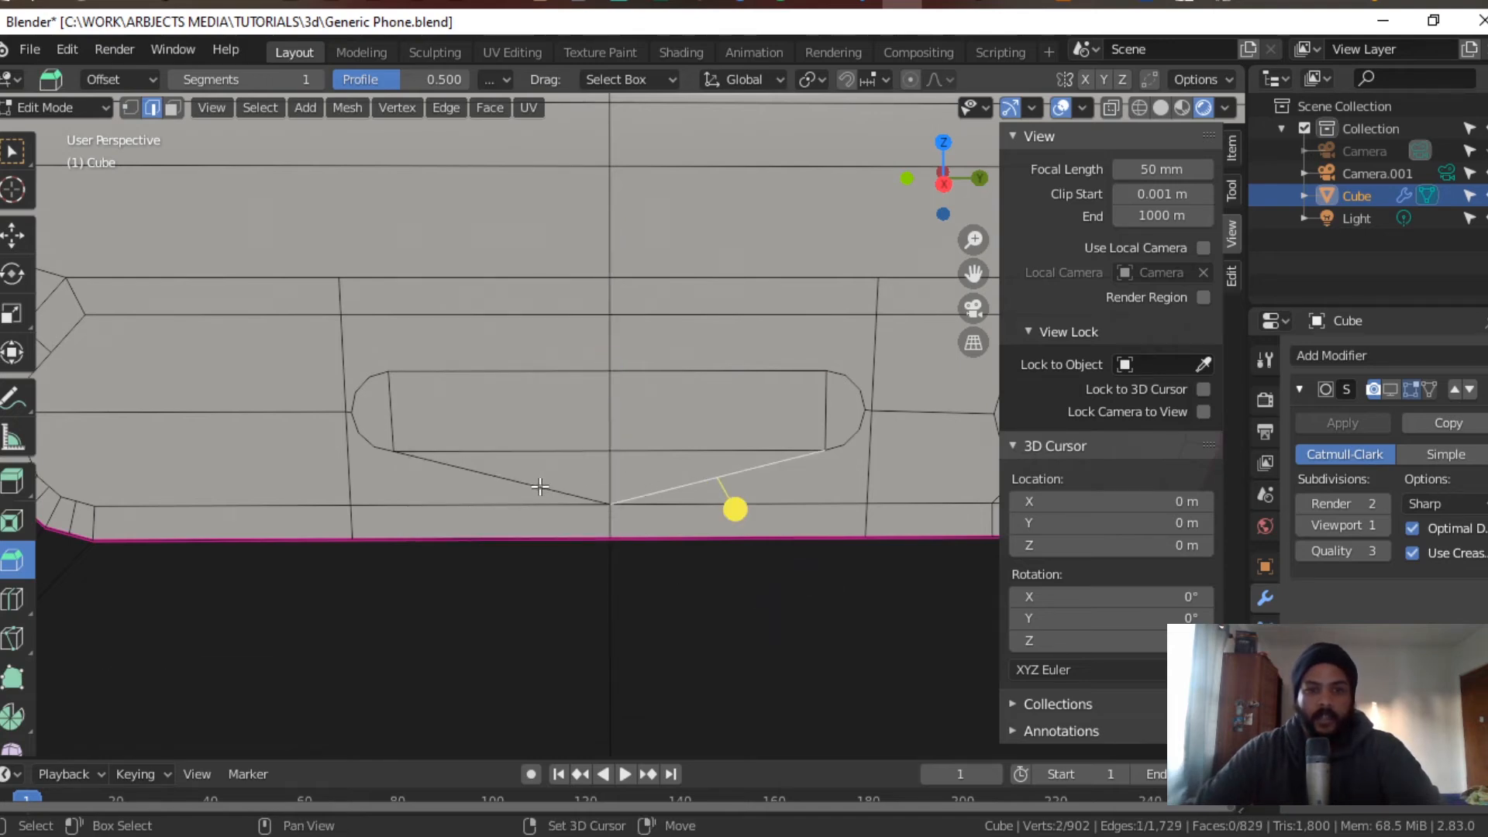
pyautogui.keyDown('shift'); pyautogui.click(540, 486); pyautogui.keyUp('shift')
pyautogui.press('x')
pyautogui.click(537, 485)
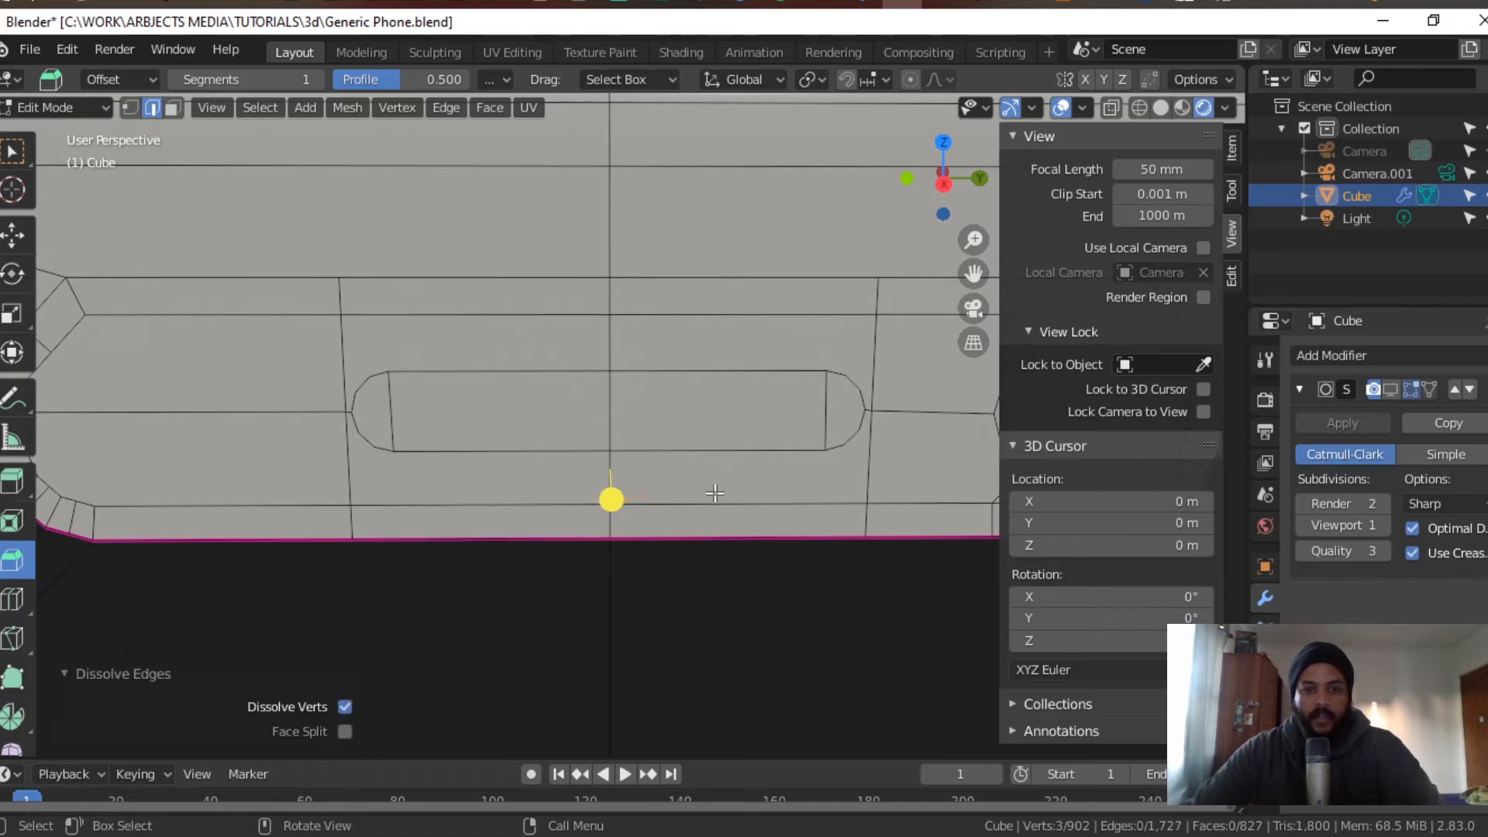
# Step: Assign a new material to the four faces forming the speaker slot and darken its base colour to near-black
pyautogui.scroll(-2, 775, 450)
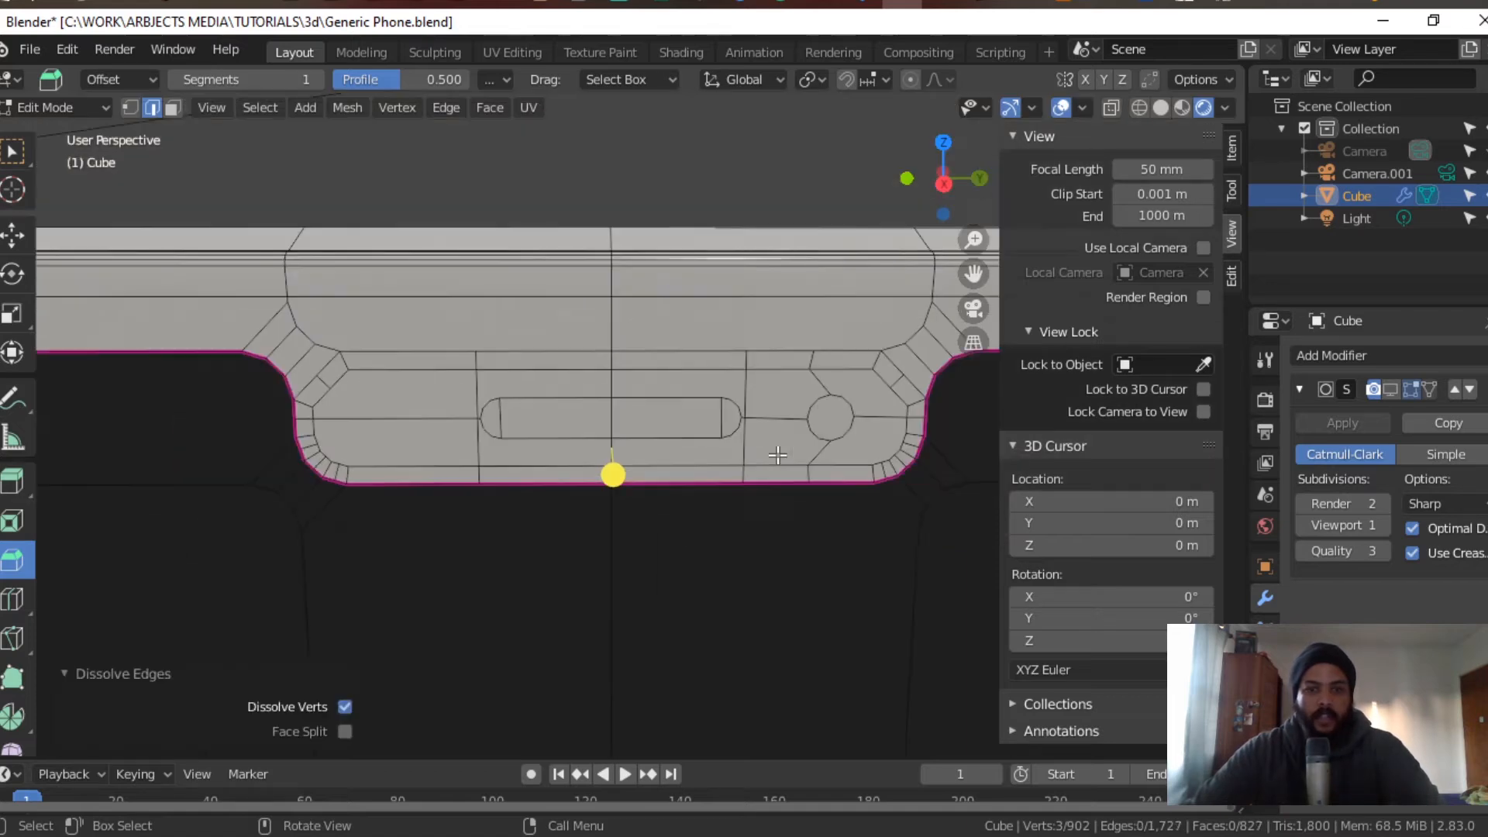
pyautogui.scroll(2, 777, 455)
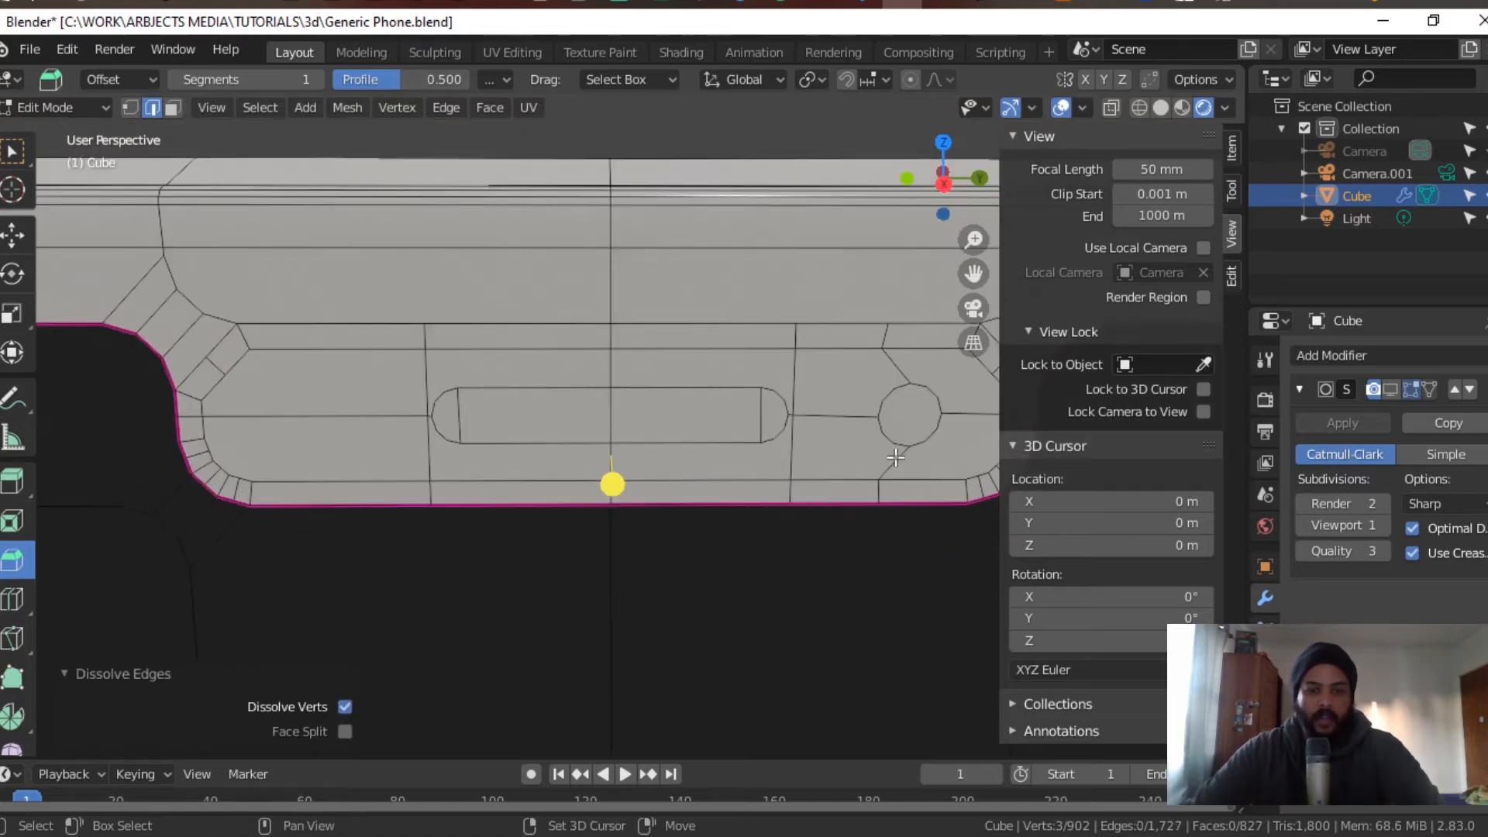
pyautogui.keyDown('shift'); pyautogui.moveTo(839, 468); pyautogui.dragTo(832, 465, button='middle'); pyautogui.keyUp('shift')
pyautogui.scroll(2, 788, 474)
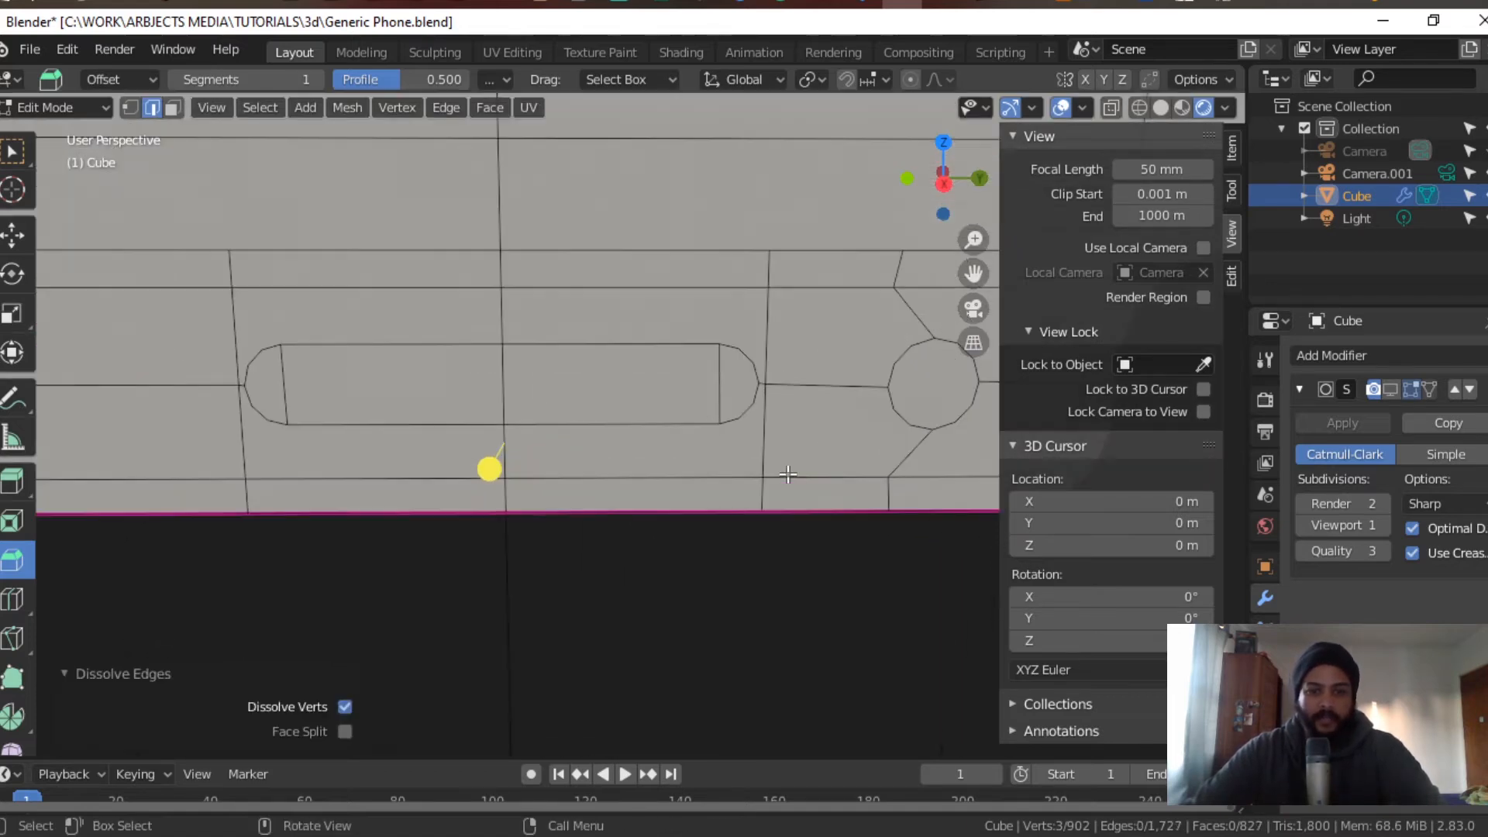
pyautogui.press('3')
pyautogui.click(263, 393)
pyautogui.keyDown('shift'); pyautogui.click(353, 385); pyautogui.keyUp('shift')
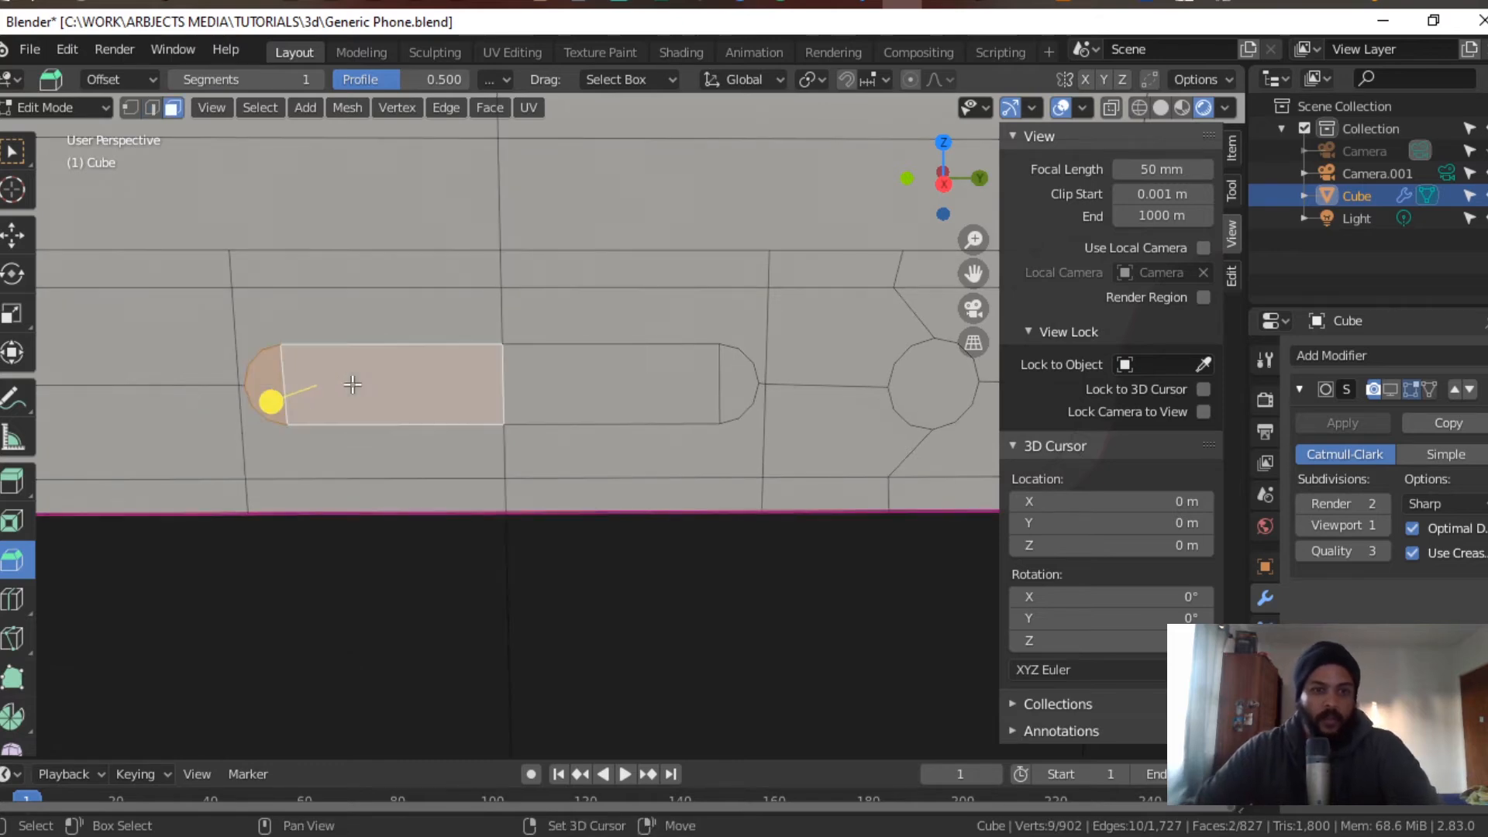
pyautogui.keyDown('shift'); pyautogui.click(673, 388); pyautogui.keyUp('shift')
pyautogui.keyDown('shift'); pyautogui.click(736, 385); pyautogui.keyUp('shift')
pyautogui.moveTo(589, 389); pyautogui.dragTo(562, 416, button='middle')
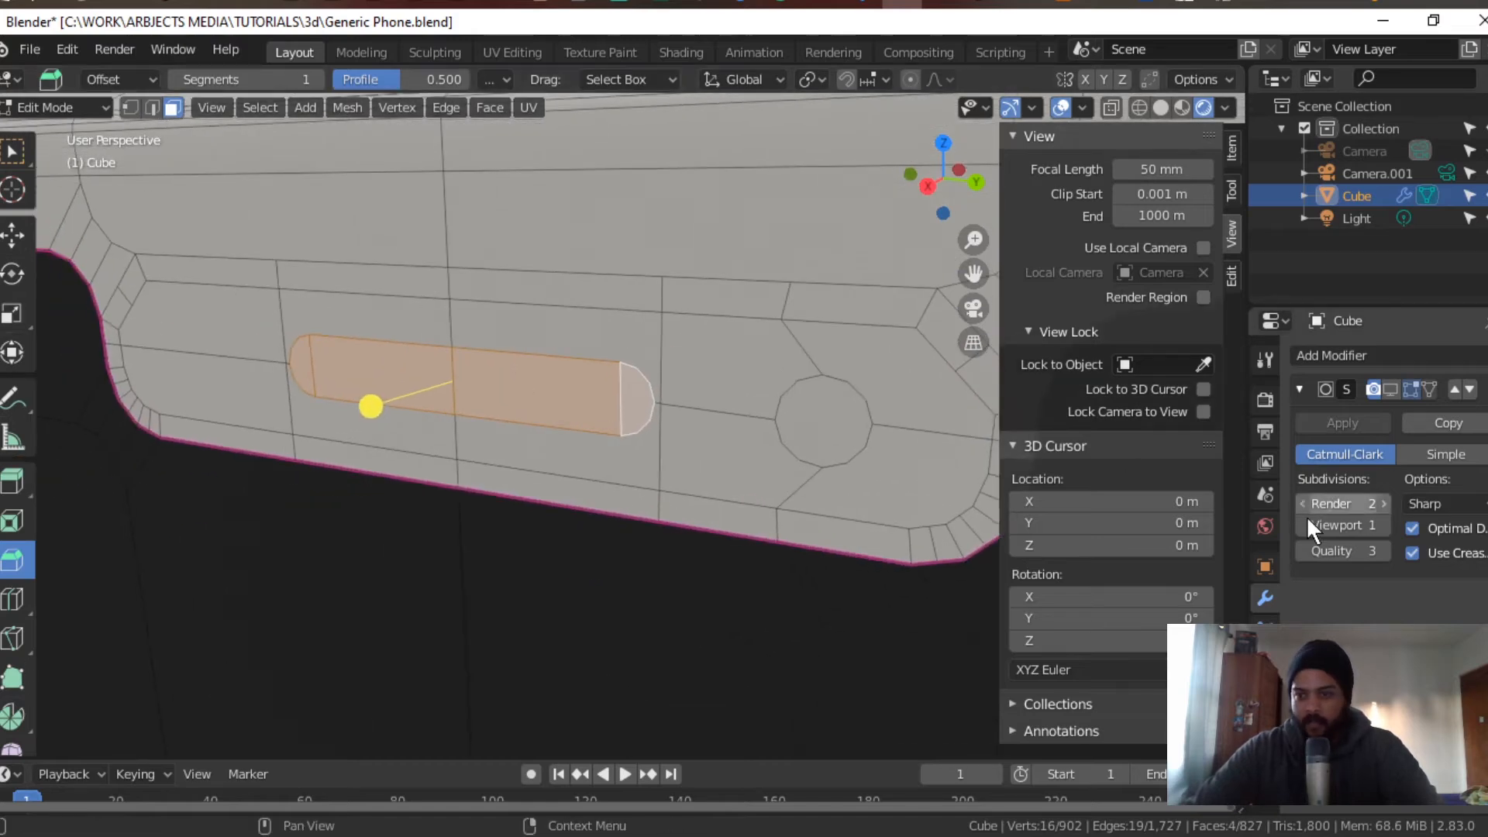
pyautogui.click(1266, 570)
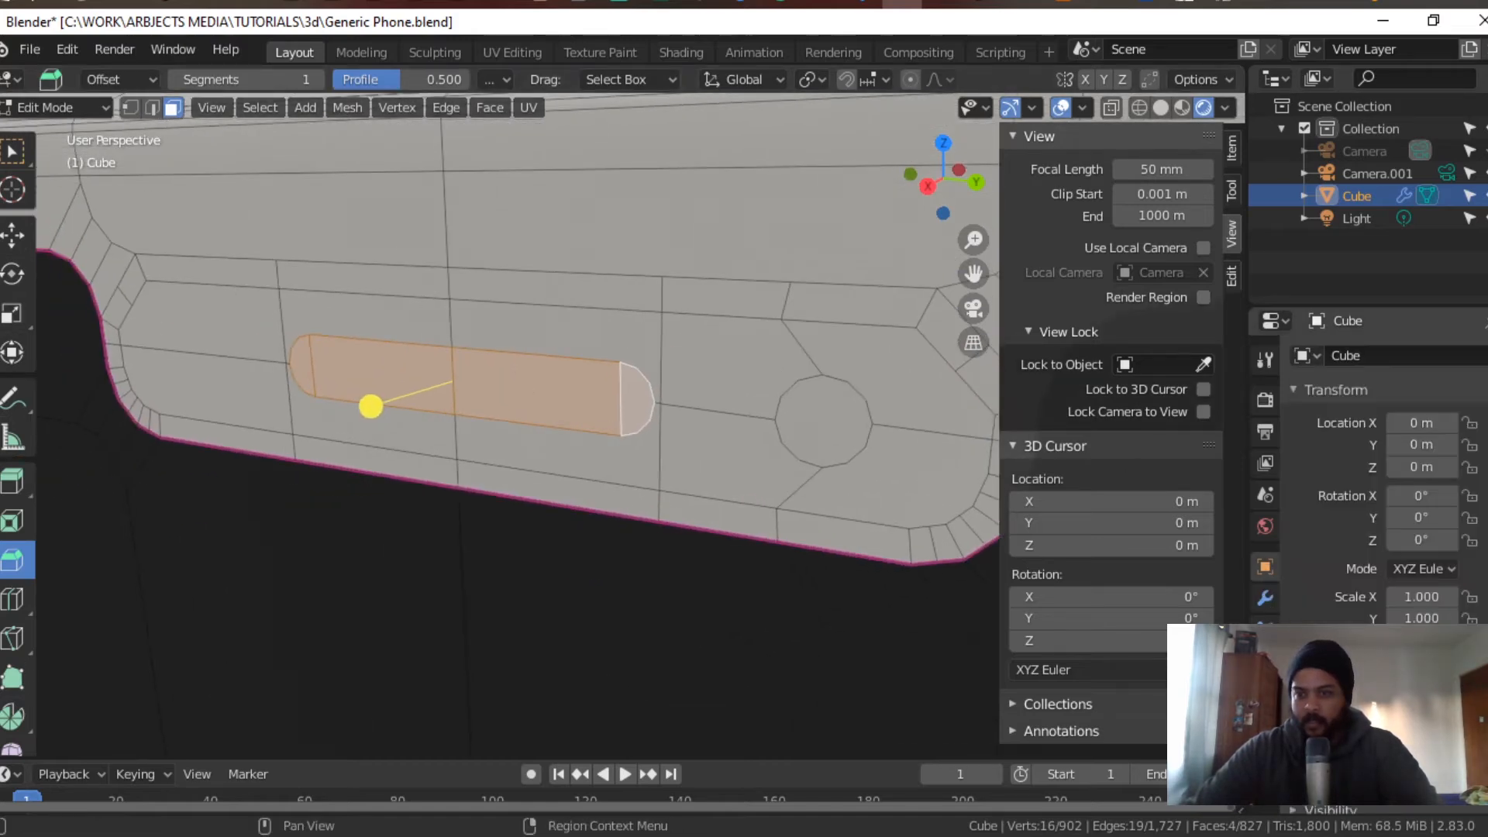
pyautogui.click(1265, 756)
pyautogui.scroll(7, 1333, 474)
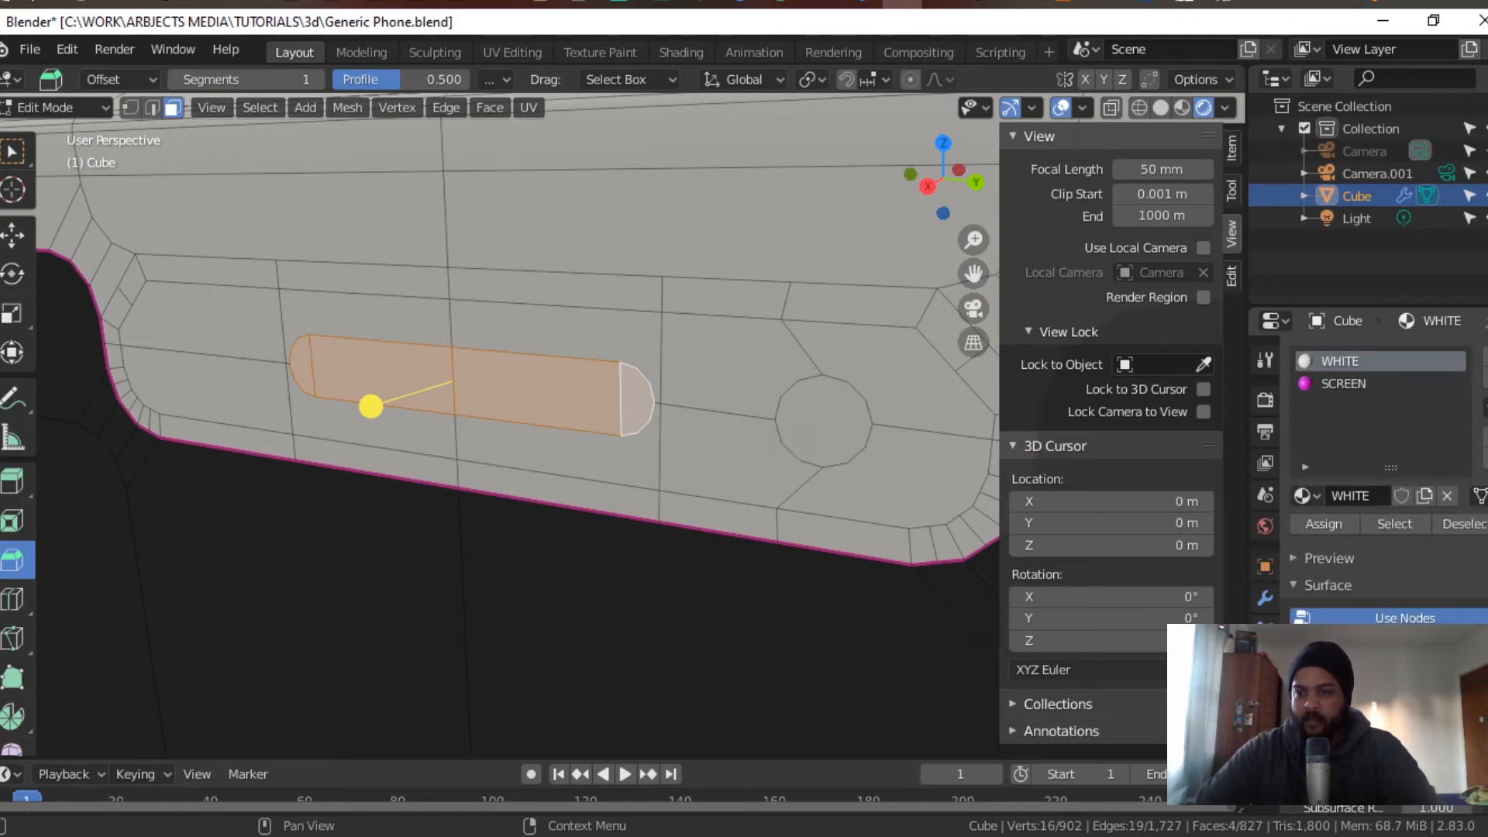
pyautogui.click(1482, 361)
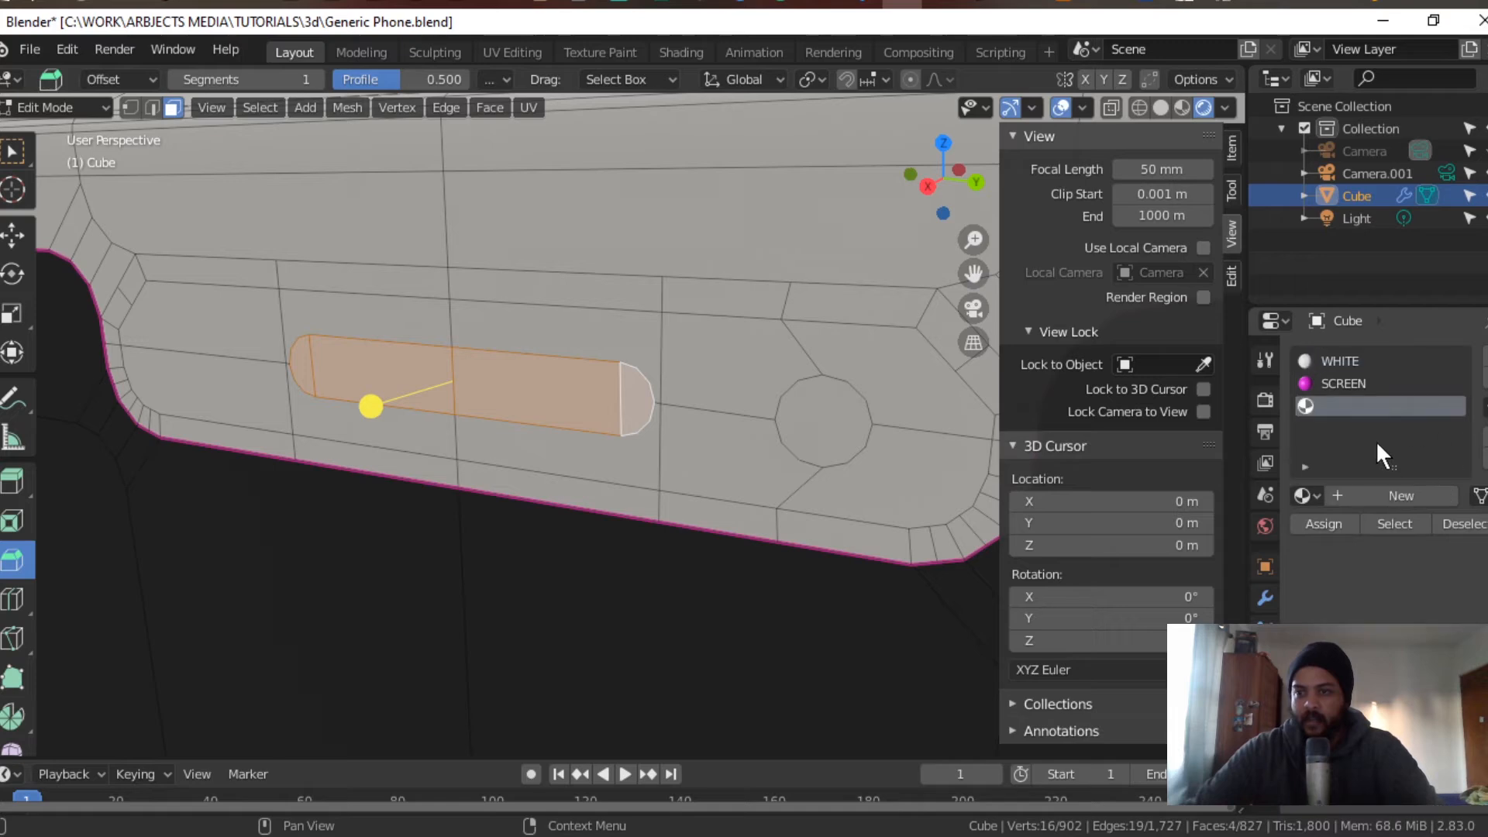
pyautogui.click(1361, 499)
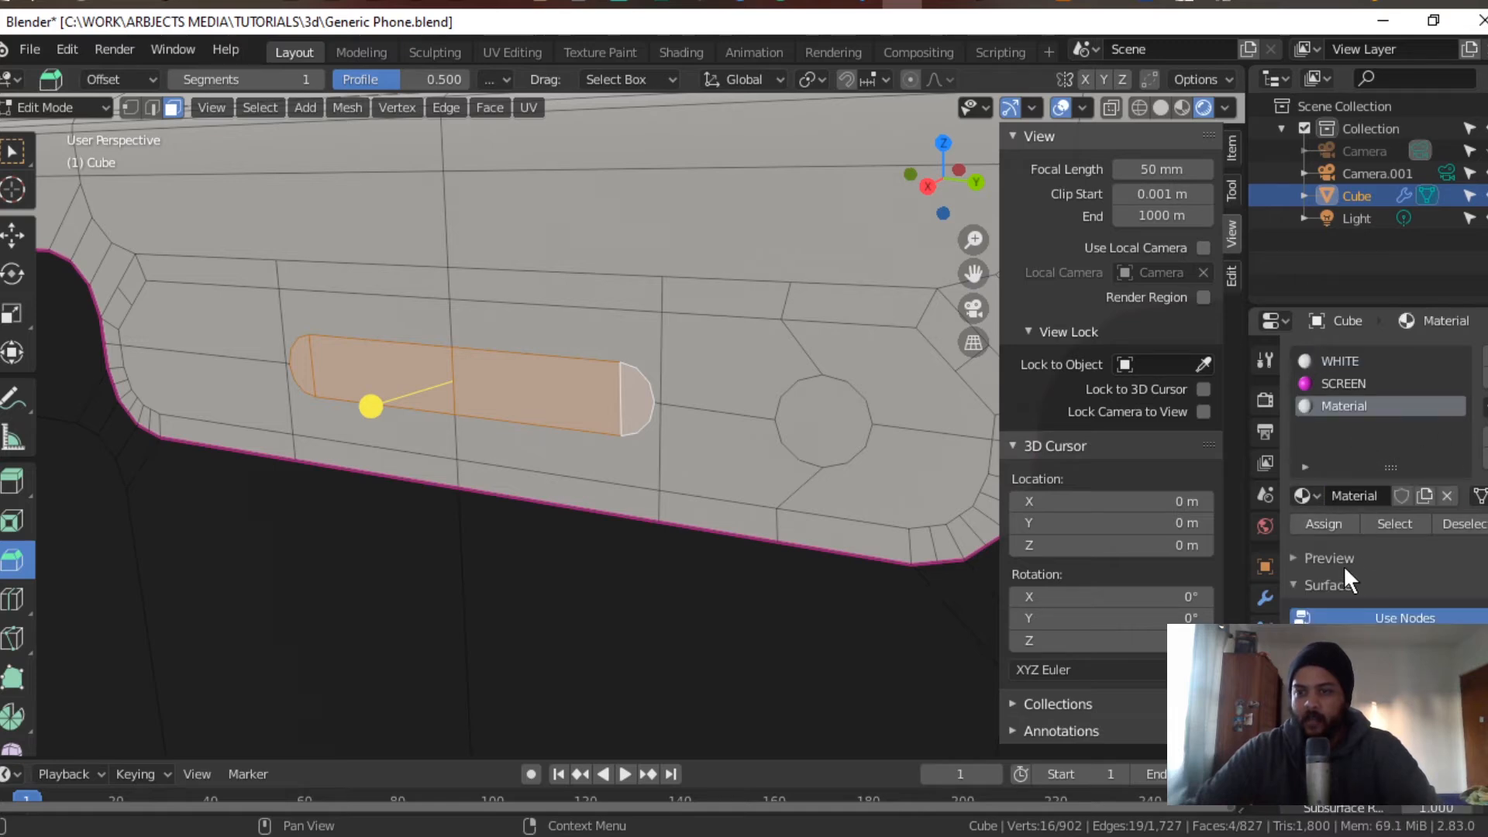
pyautogui.click(1325, 523)
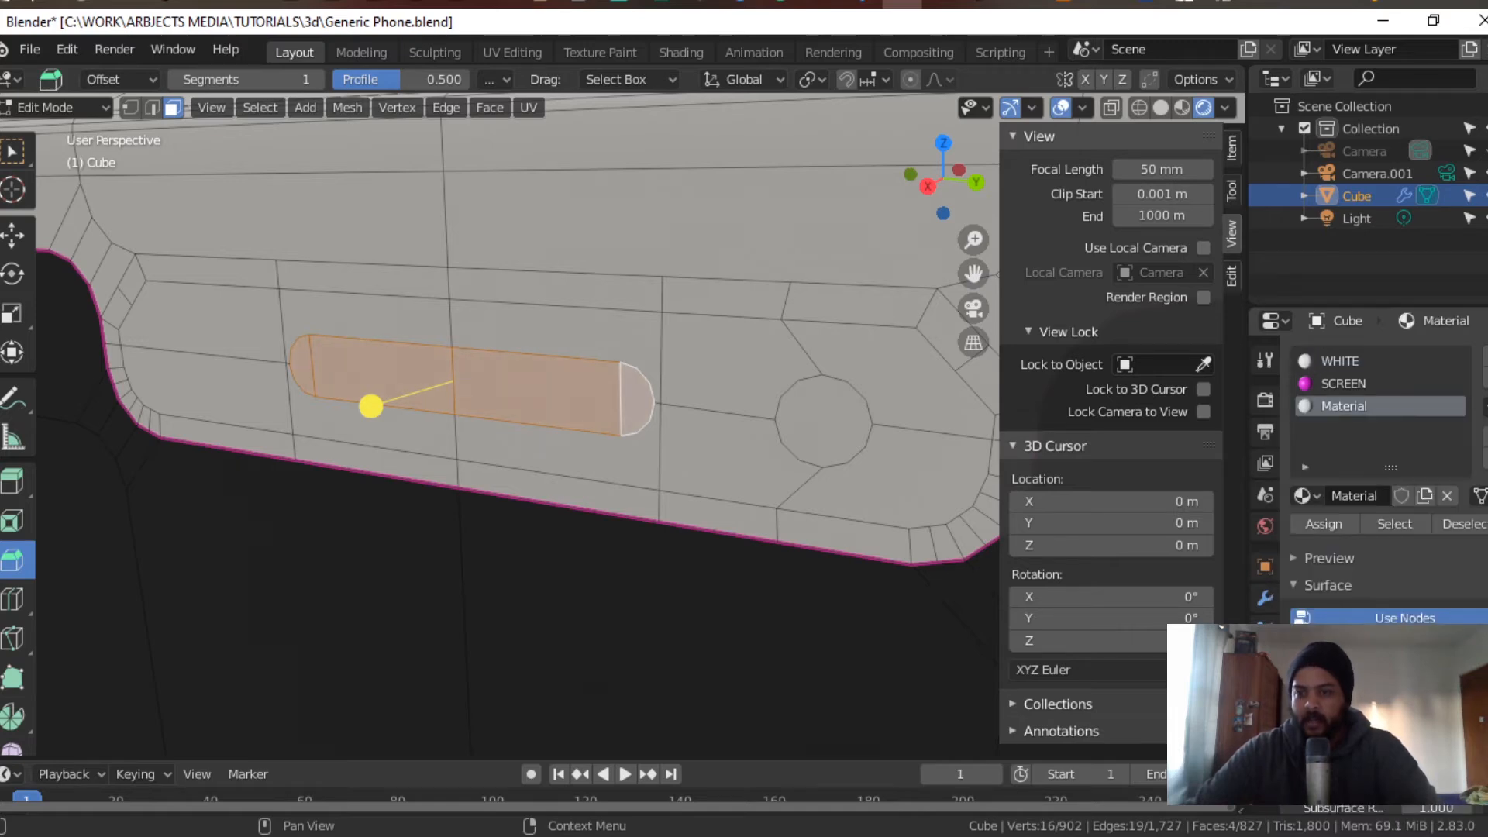
pyautogui.click(1435, 762)
pyautogui.moveTo(1465, 567); pyautogui.dragTo(1463, 596)
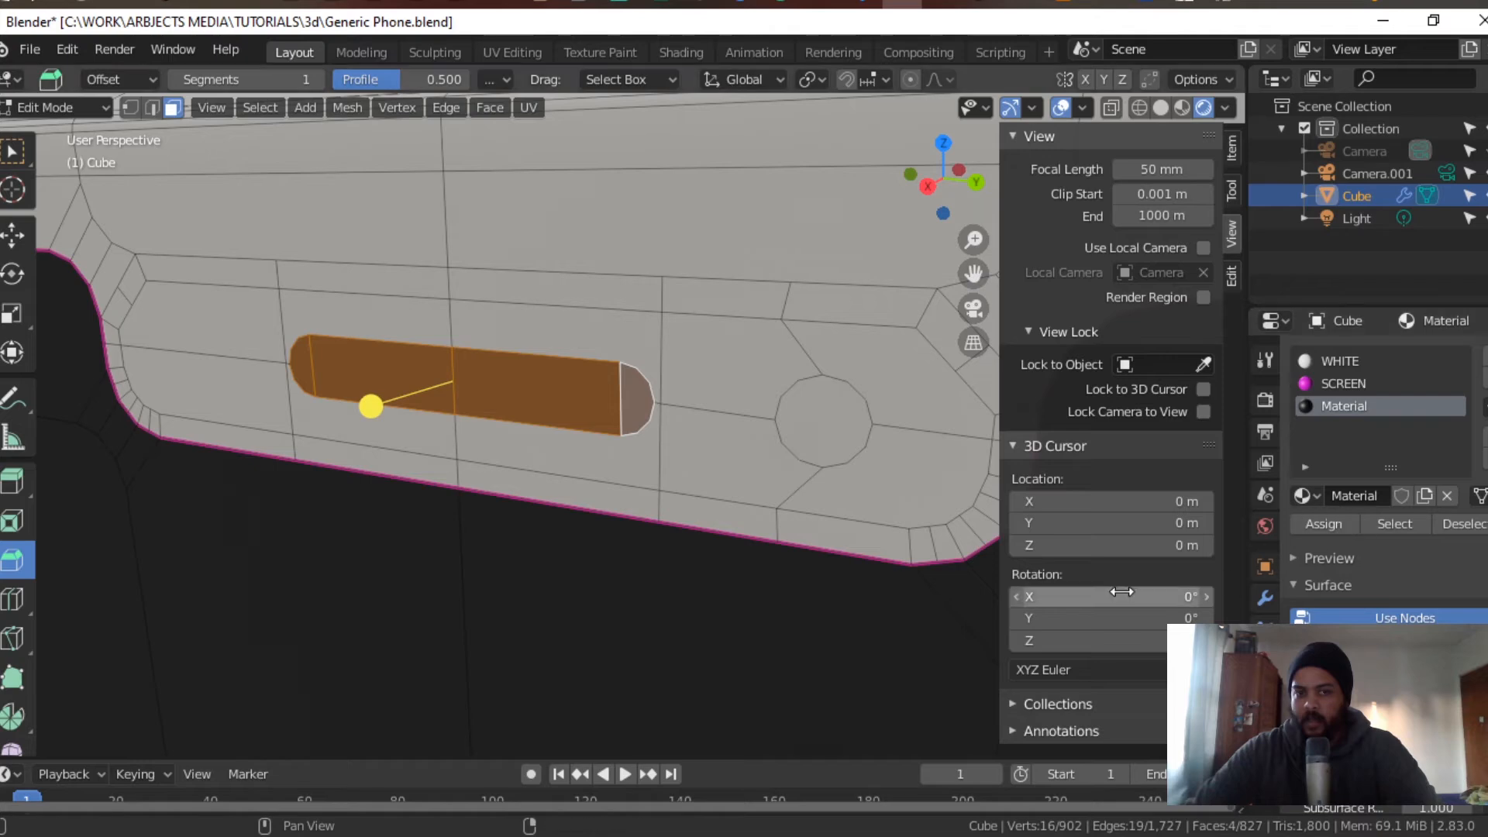
# Step: Extrude the speaker slot's faces inward by -0.000307 m along their normal to recess the slot
pyautogui.scroll(2, 453, 514)
pyautogui.scroll(1, 454, 513)
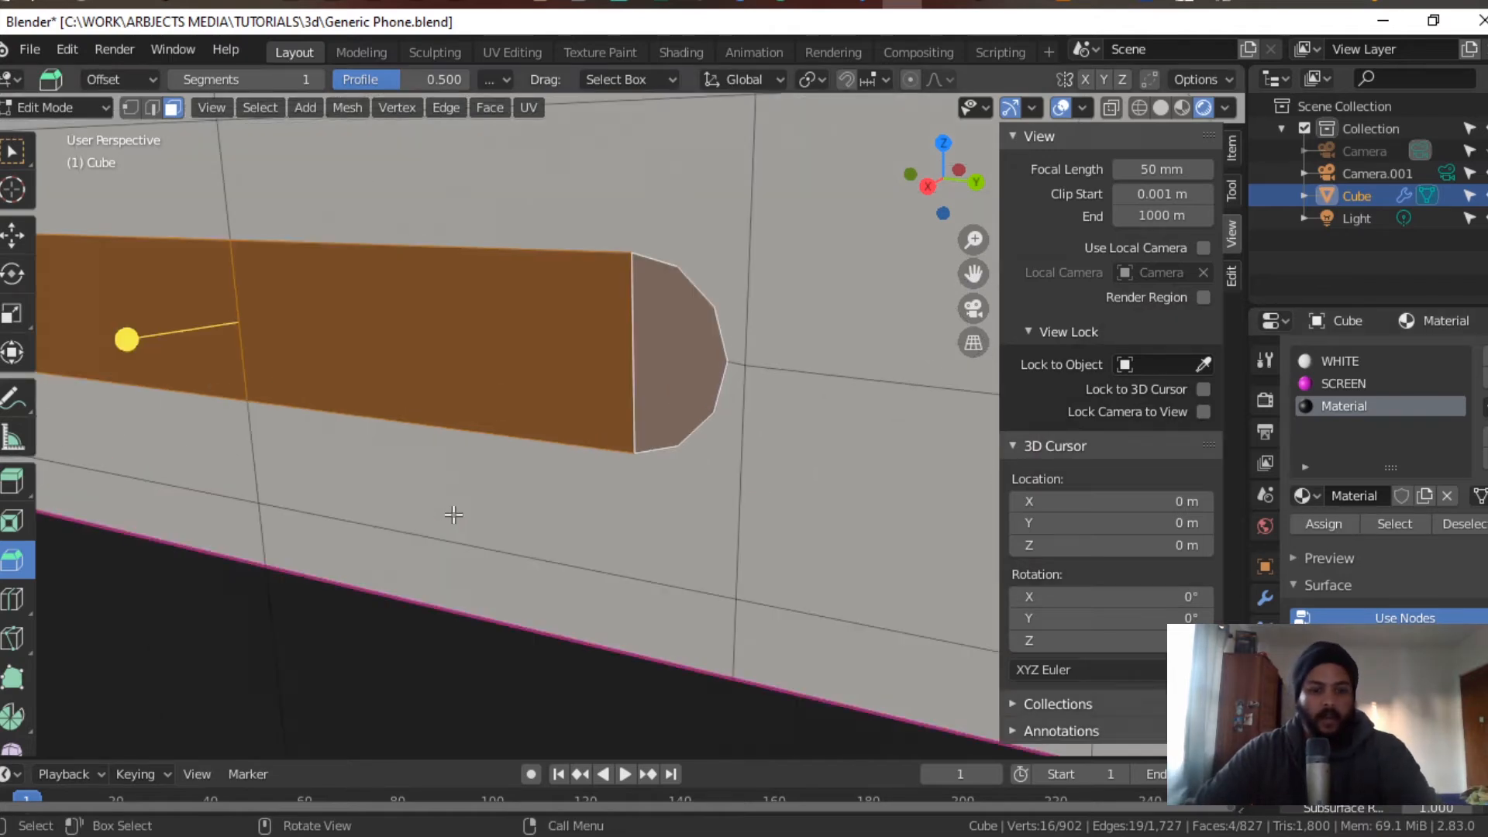
pyautogui.press('e')
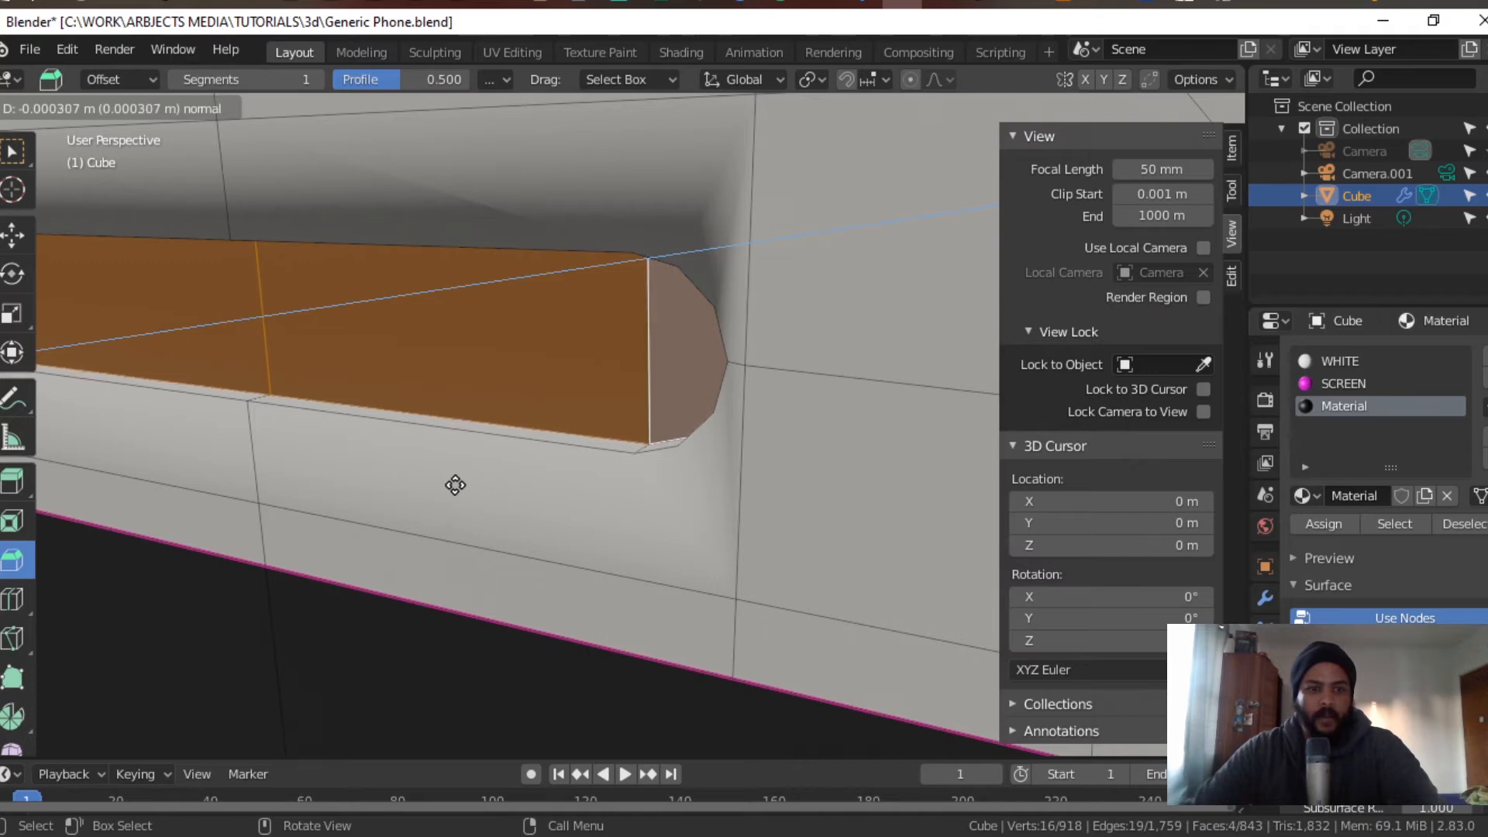
pyautogui.click(454, 485)
pyautogui.scroll(-4, 475, 498)
pyautogui.scroll(2, 547, 496)
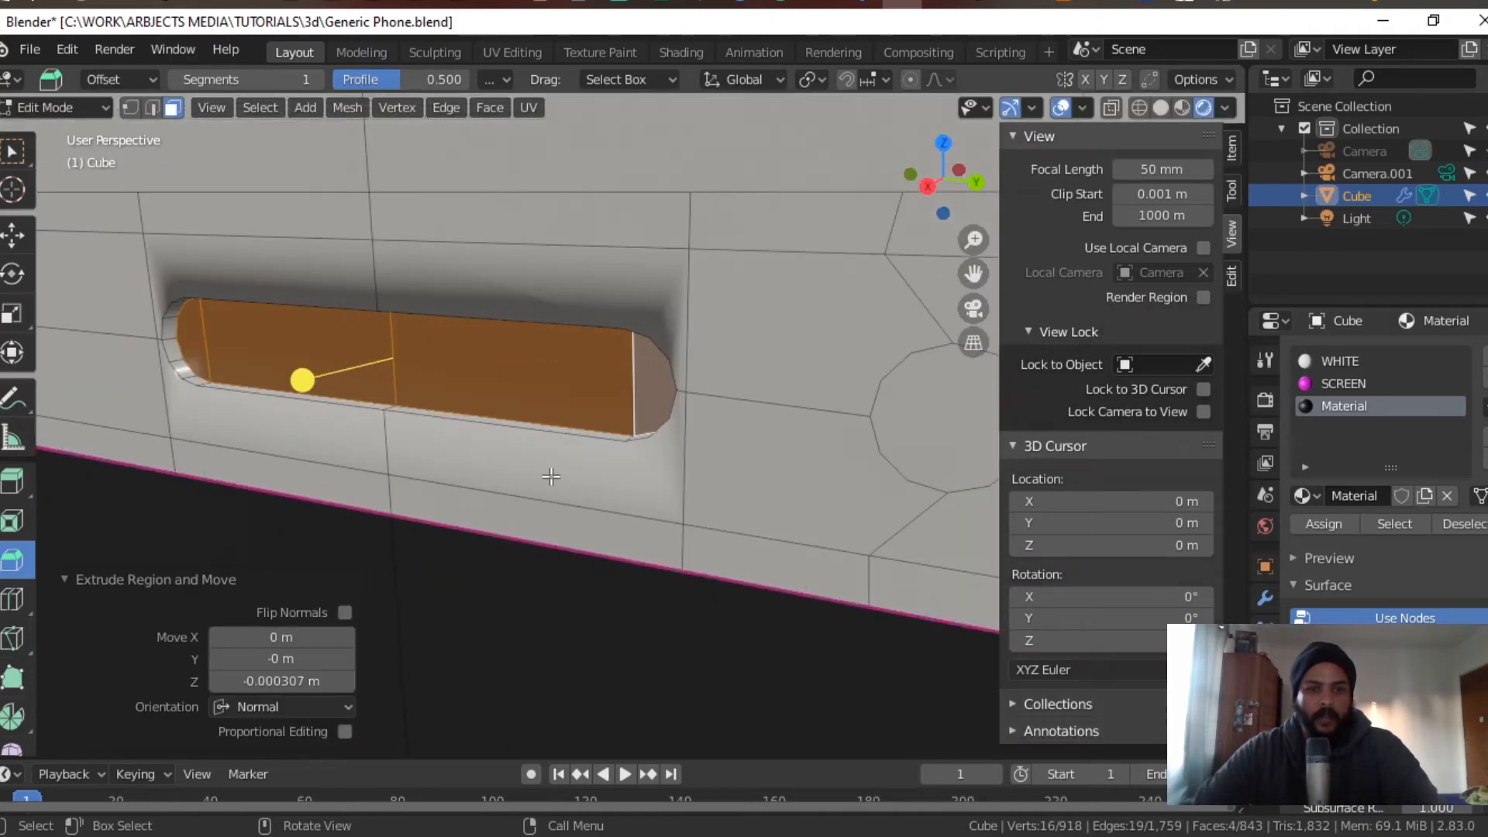
# Step: Bevel the entire outer rim edge loop of the recessed speaker slot with an offset of 0.000058 m and 2 segments
pyautogui.moveTo(551, 477); pyautogui.dragTo(678, 414, button='middle')
pyautogui.scroll(2, 681, 491)
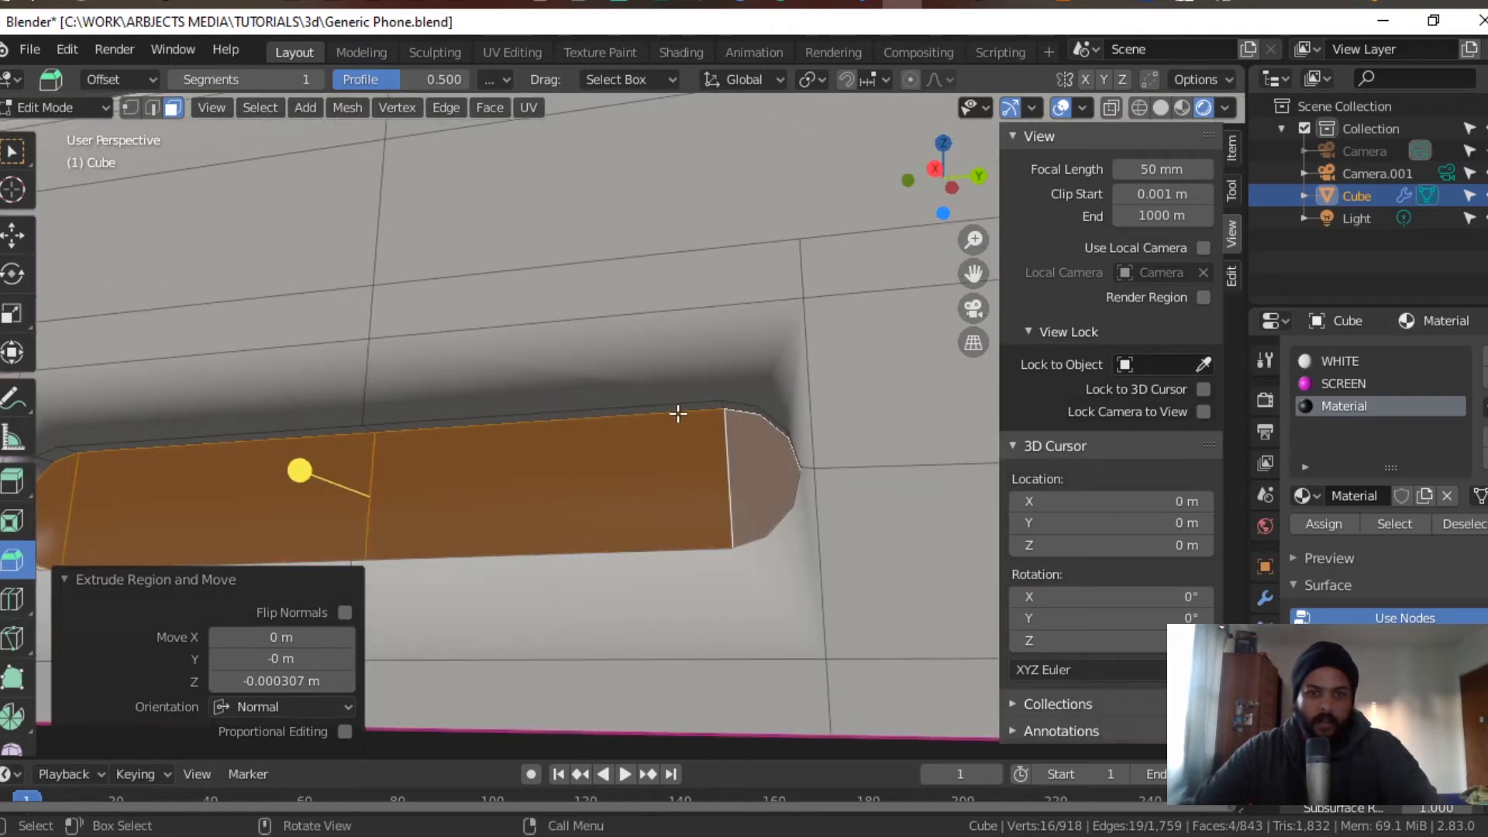
pyautogui.press('2')
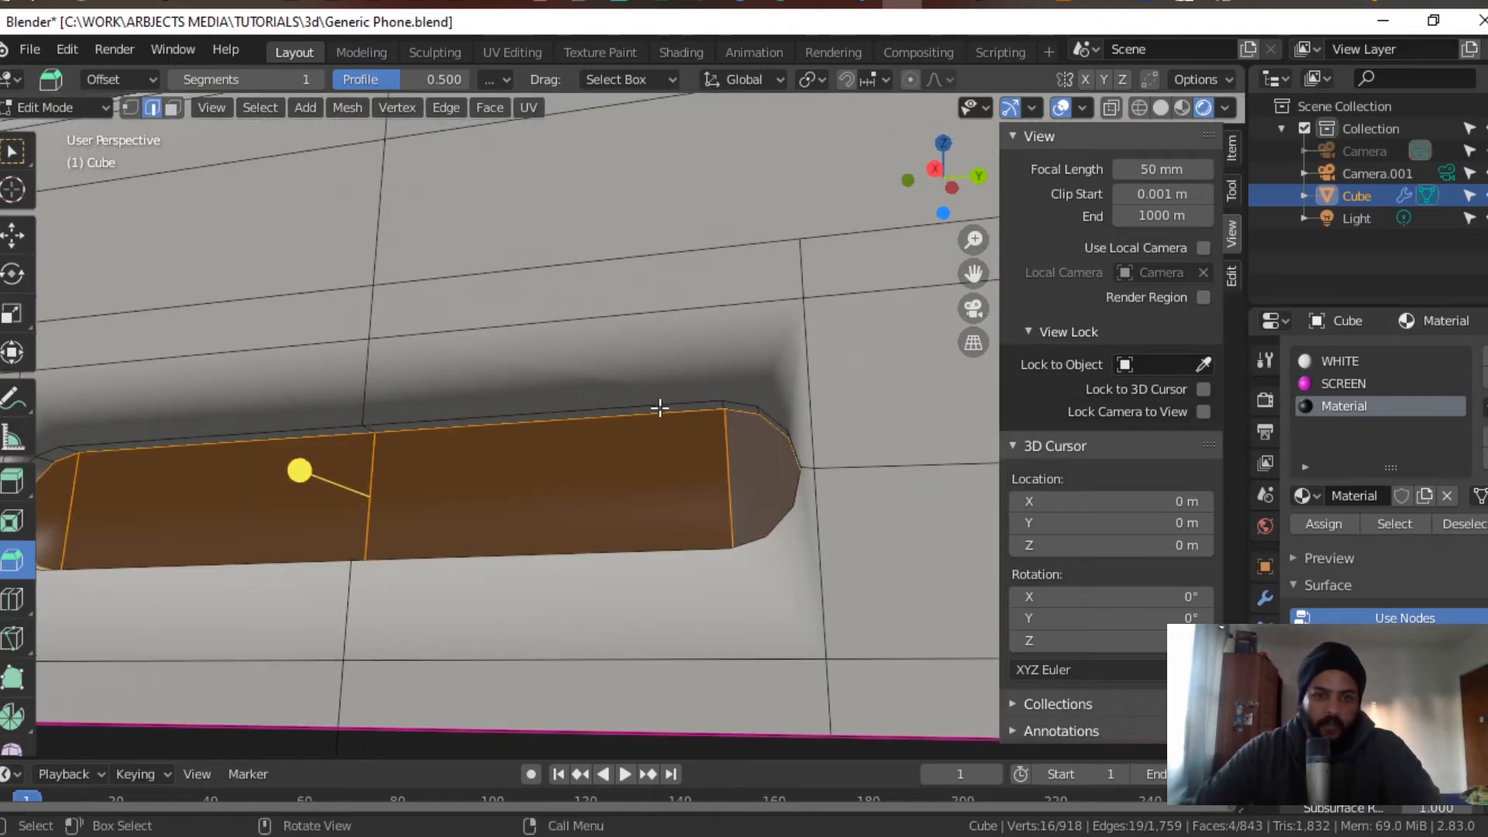
pyautogui.keyDown('alt'); pyautogui.click(660, 407); pyautogui.keyUp('alt')
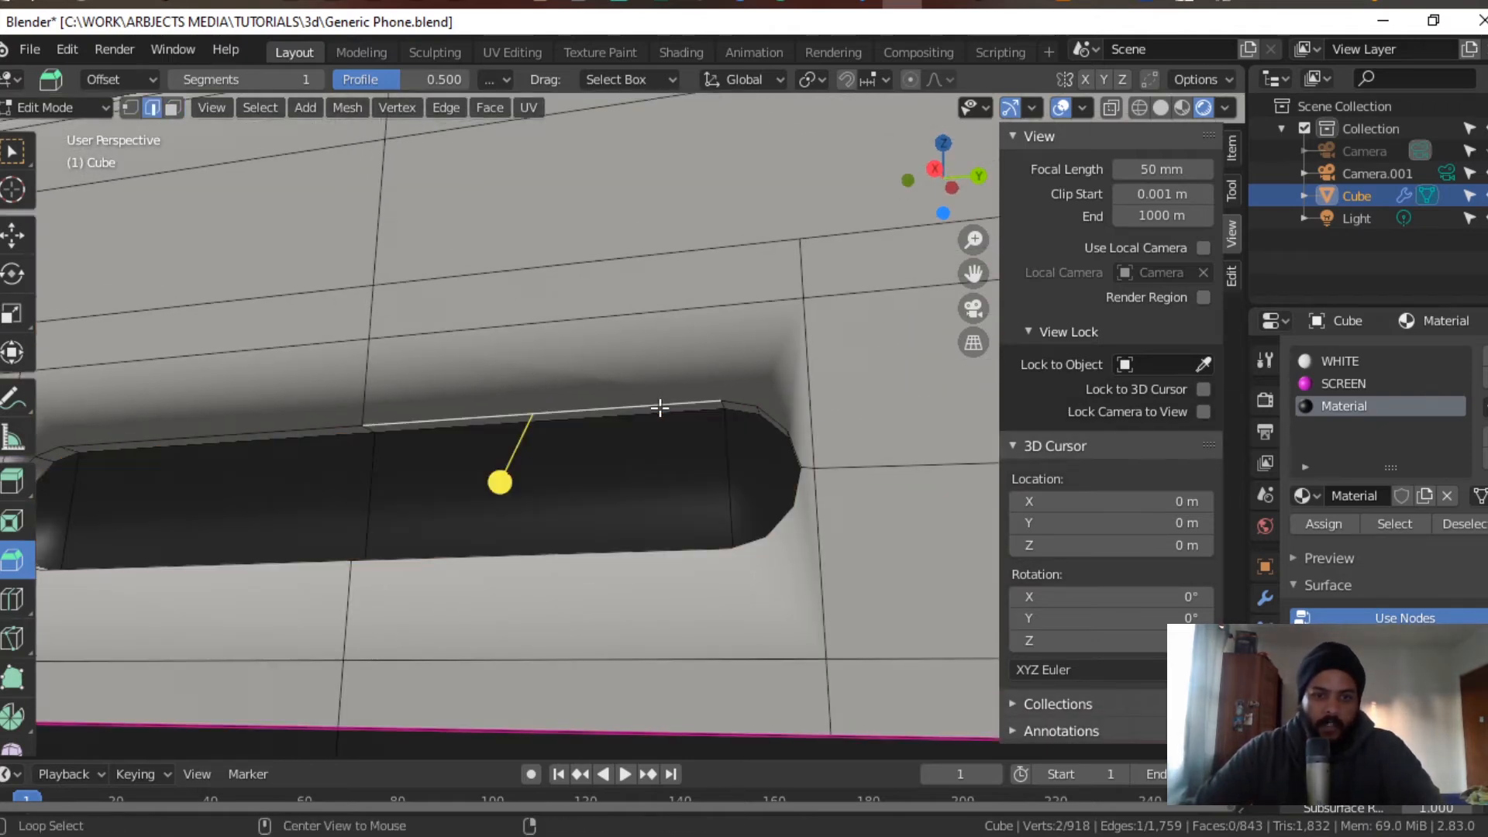
pyautogui.keyDown('alt'); pyautogui.click(794, 512); pyautogui.keyUp('alt')
pyautogui.keyDown('alt'); pyautogui.keyDown('shift'); pyautogui.click(395, 406); pyautogui.keyUp('shift'); pyautogui.keyUp('alt')
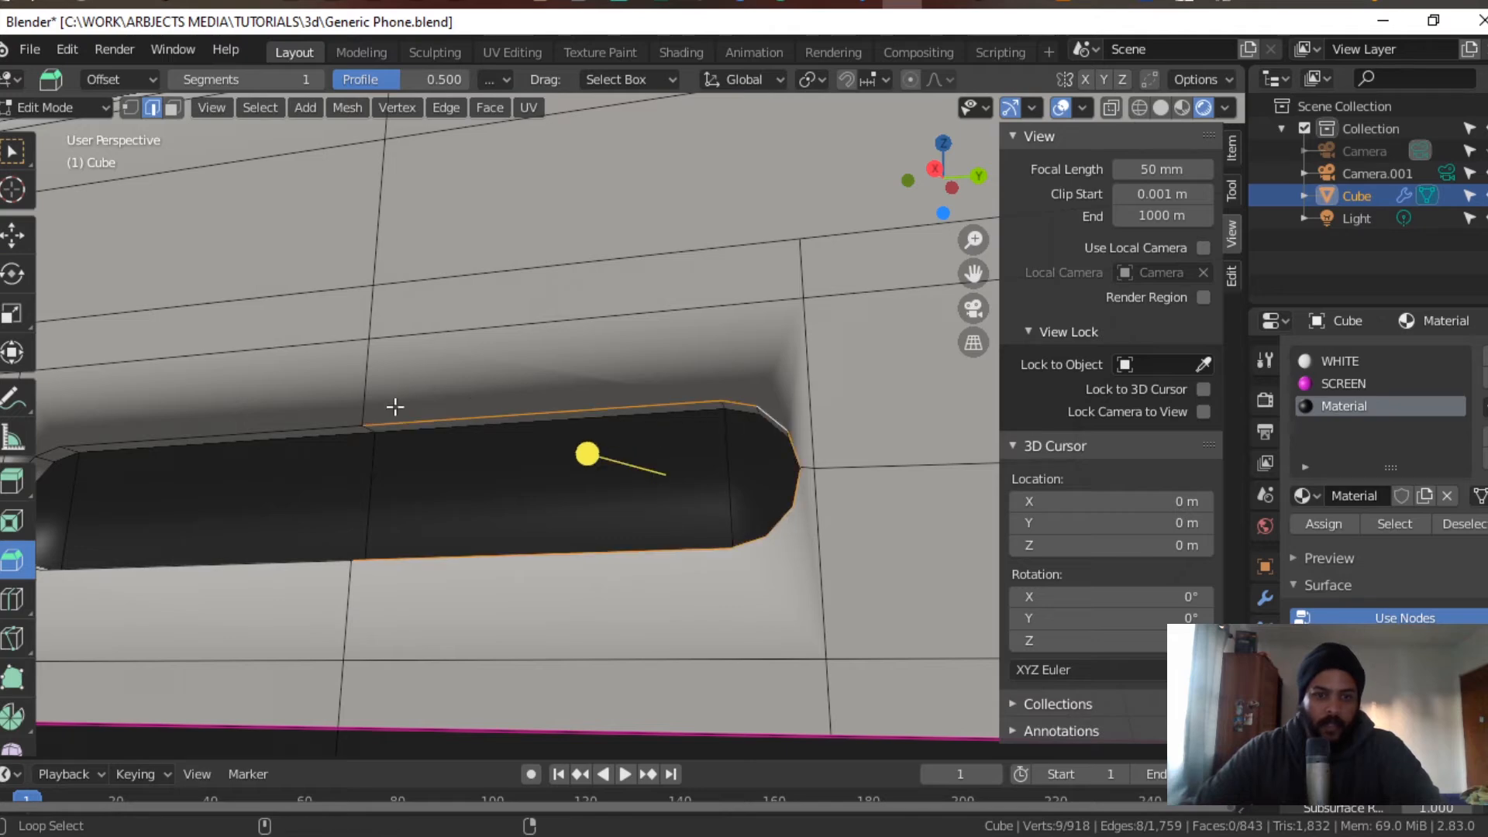
pyautogui.keyDown('alt'); pyautogui.keyDown('shift'); pyautogui.click(331, 426); pyautogui.keyUp('shift'); pyautogui.keyUp('alt')
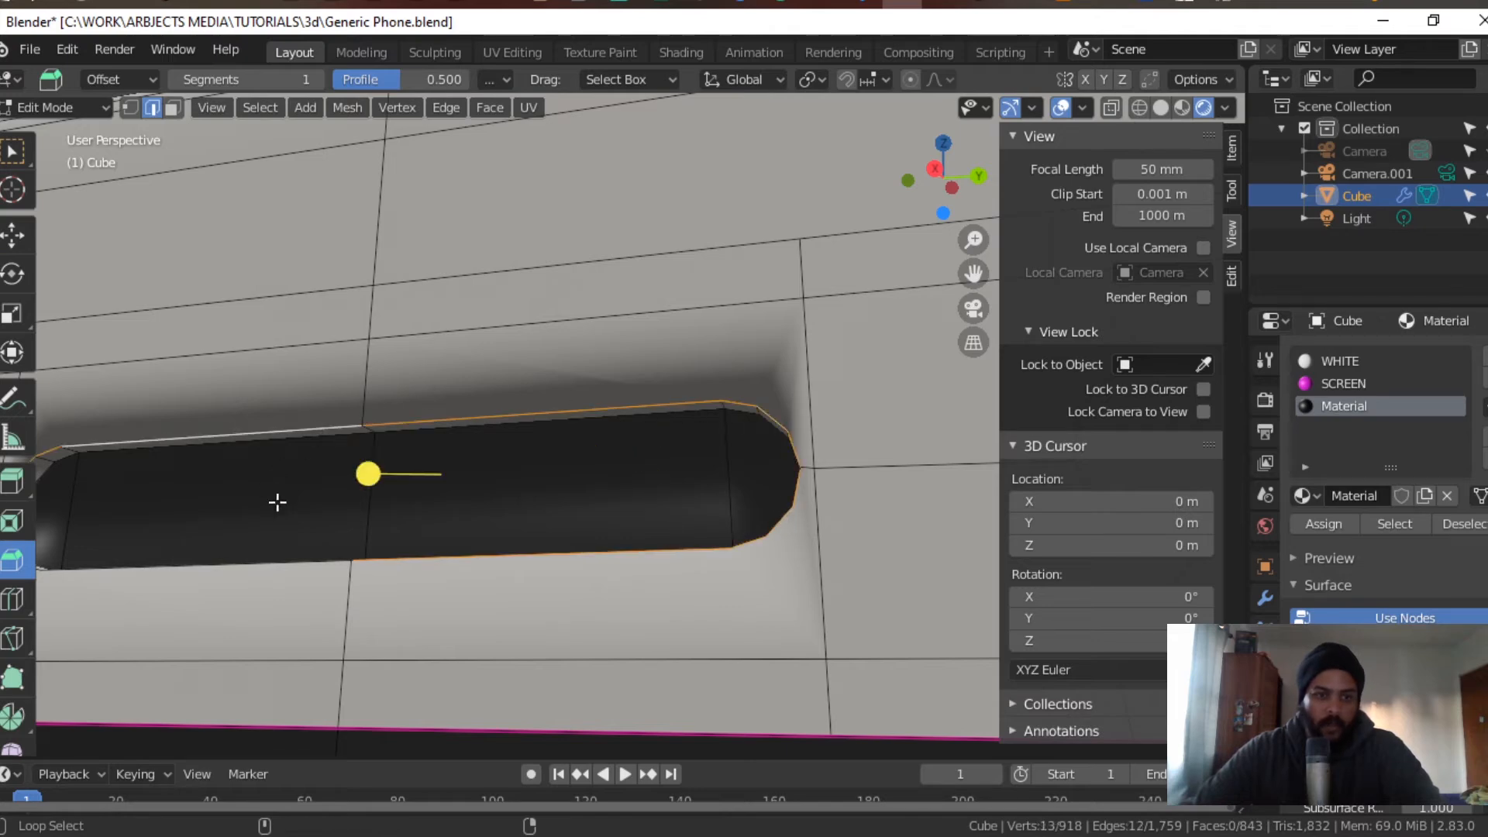
pyautogui.keyDown('alt'); pyautogui.keyDown('shift'); pyautogui.click(309, 568); pyautogui.keyUp('shift'); pyautogui.keyUp('alt')
pyautogui.moveTo(299, 492); pyautogui.dragTo(373, 486, button='middle')
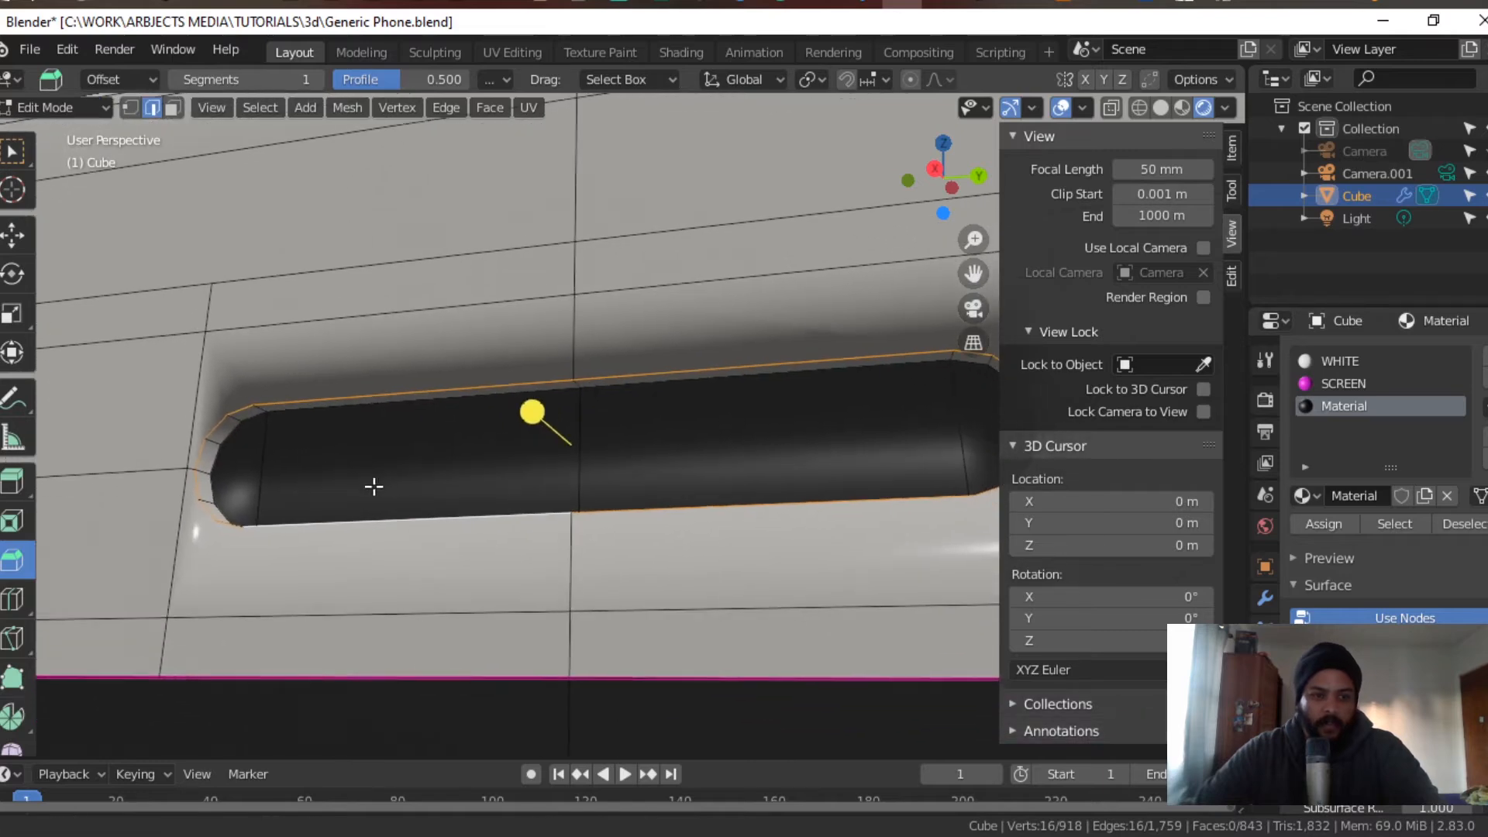
pyautogui.press('KP_Decimal')
pyautogui.hotkey('ctrl', 'b')
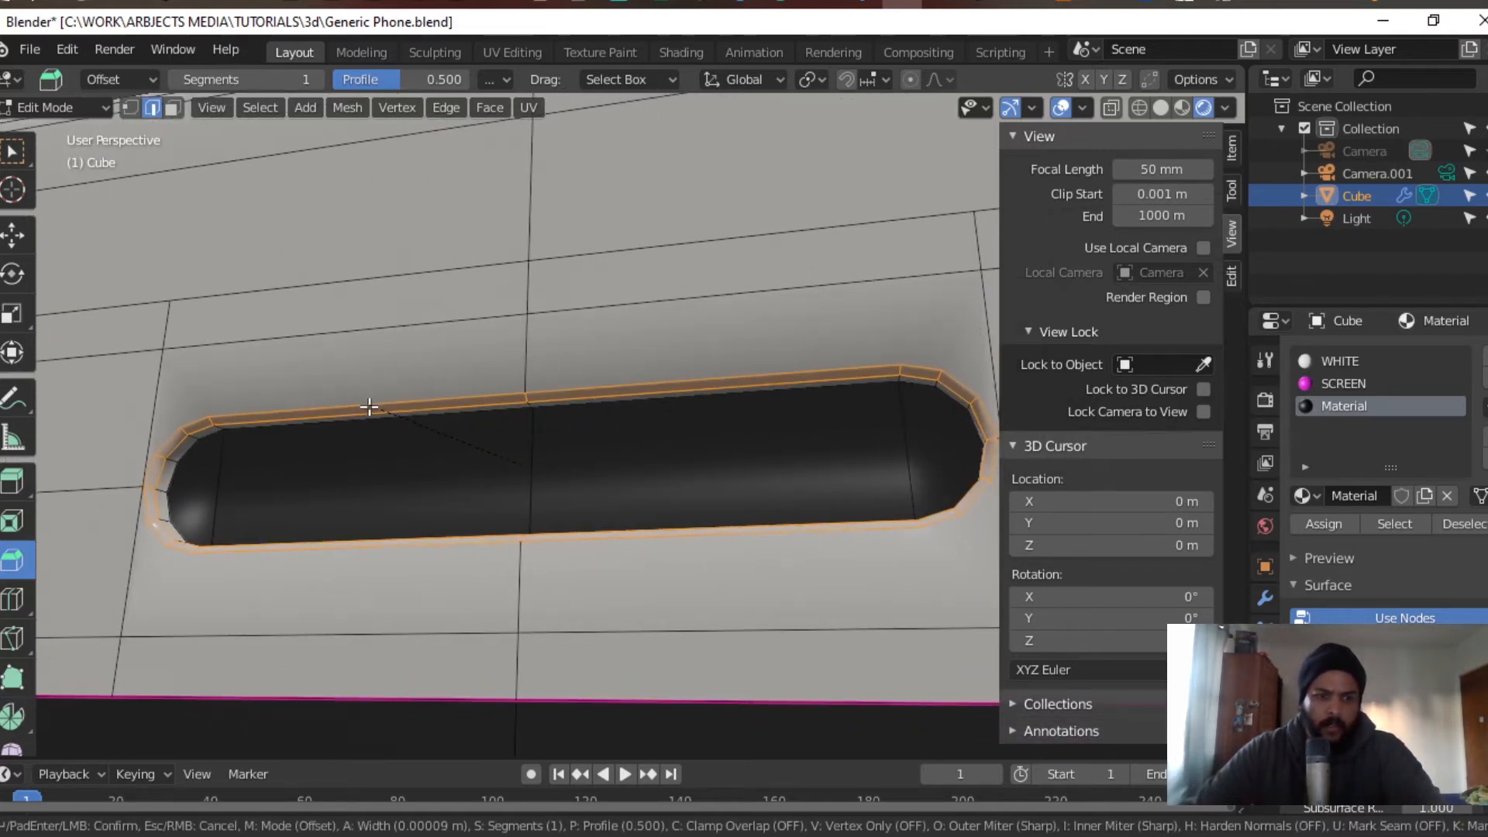
pyautogui.click(368, 412)
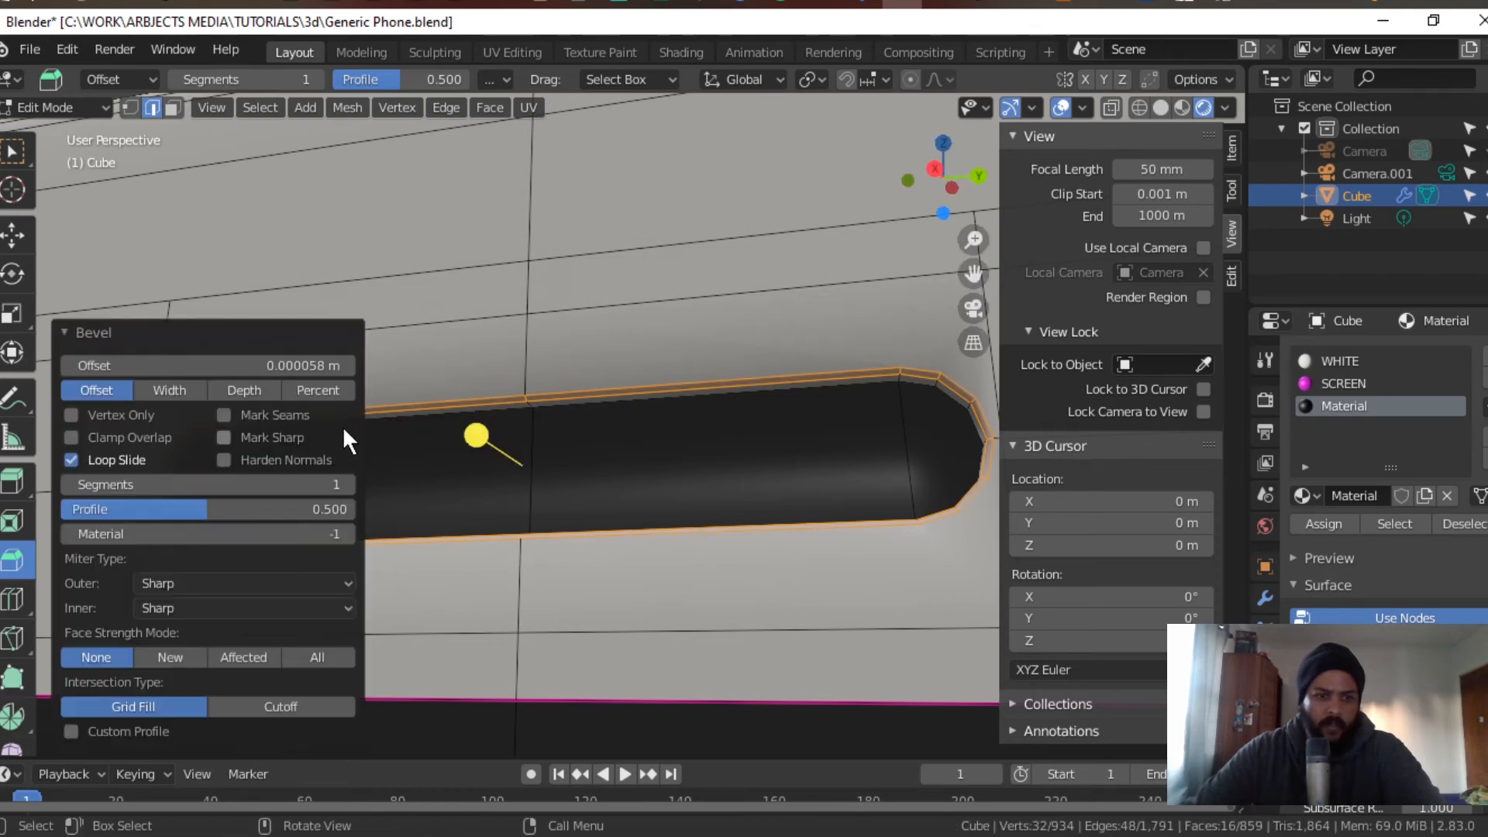
pyautogui.click(348, 482)
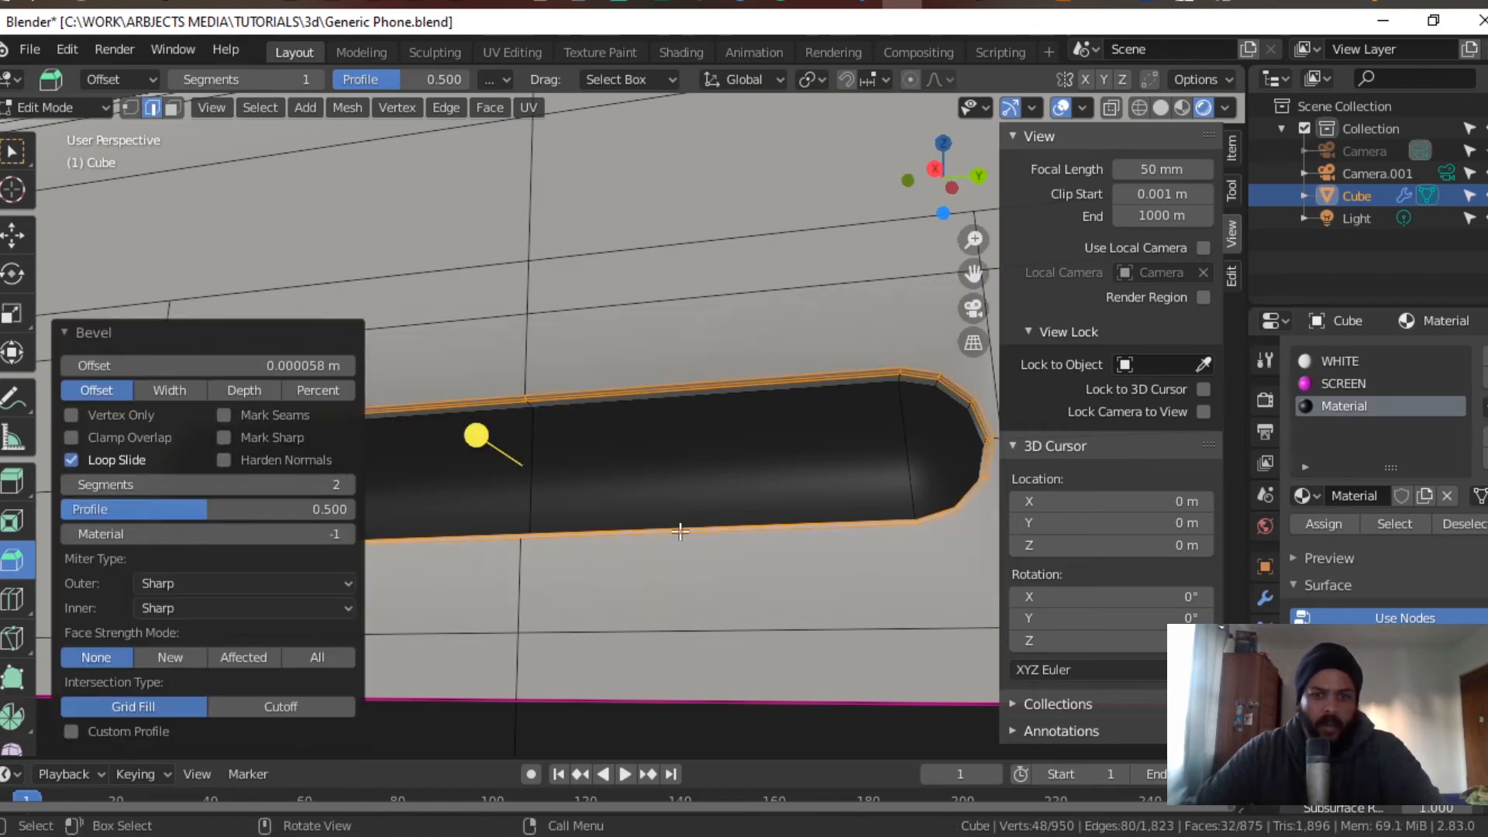
# Step: Preview the subdivision modifier on the speaker slot in the viewport and switch the preview off again
pyautogui.press('Tab')
pyautogui.scroll(-4, 755, 395)
pyautogui.moveTo(752, 389); pyautogui.dragTo(850, 558, button='middle')
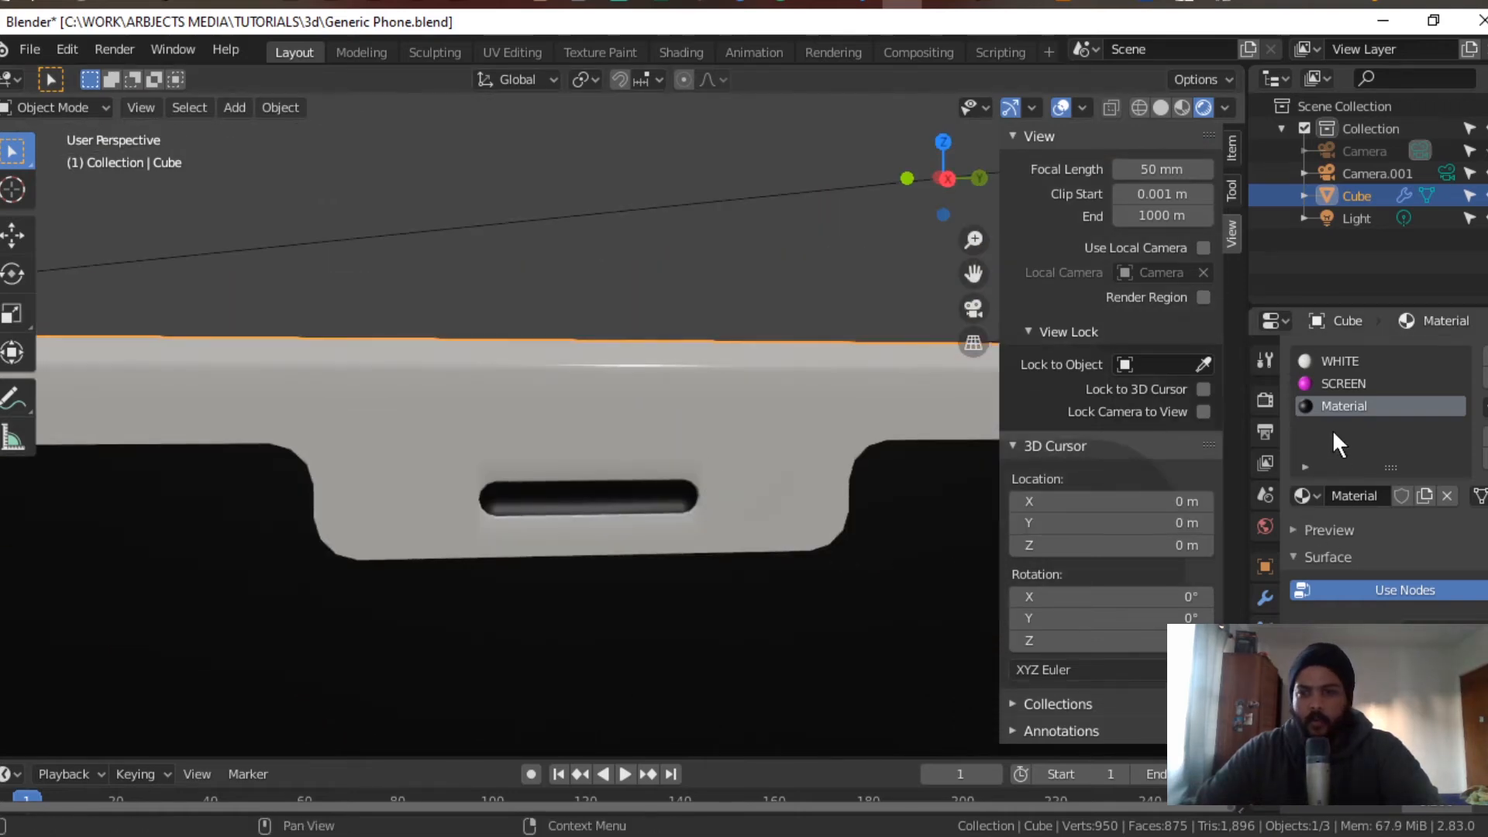
pyautogui.click(1263, 597)
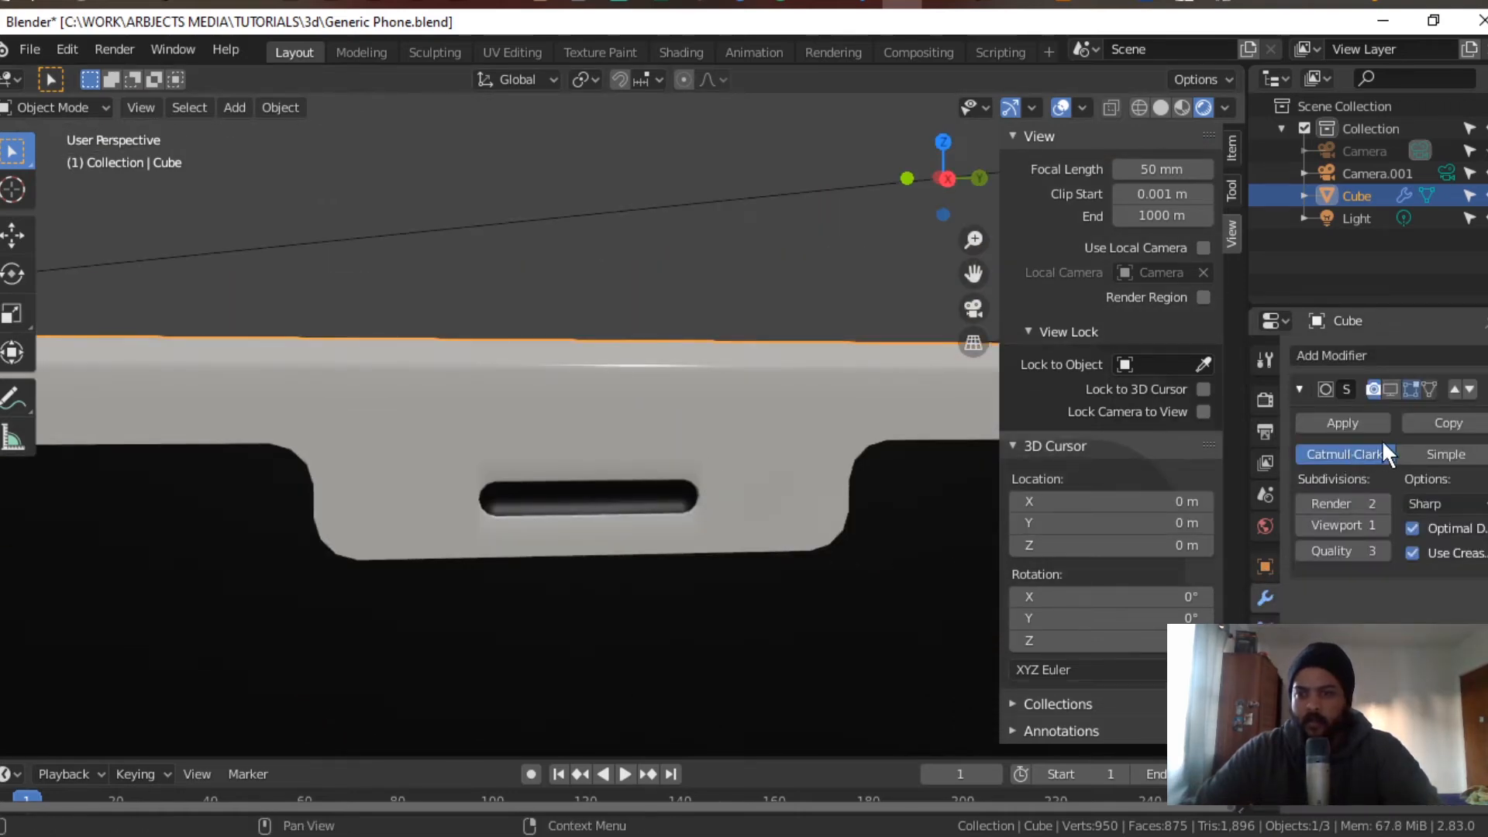
pyautogui.click(1389, 389)
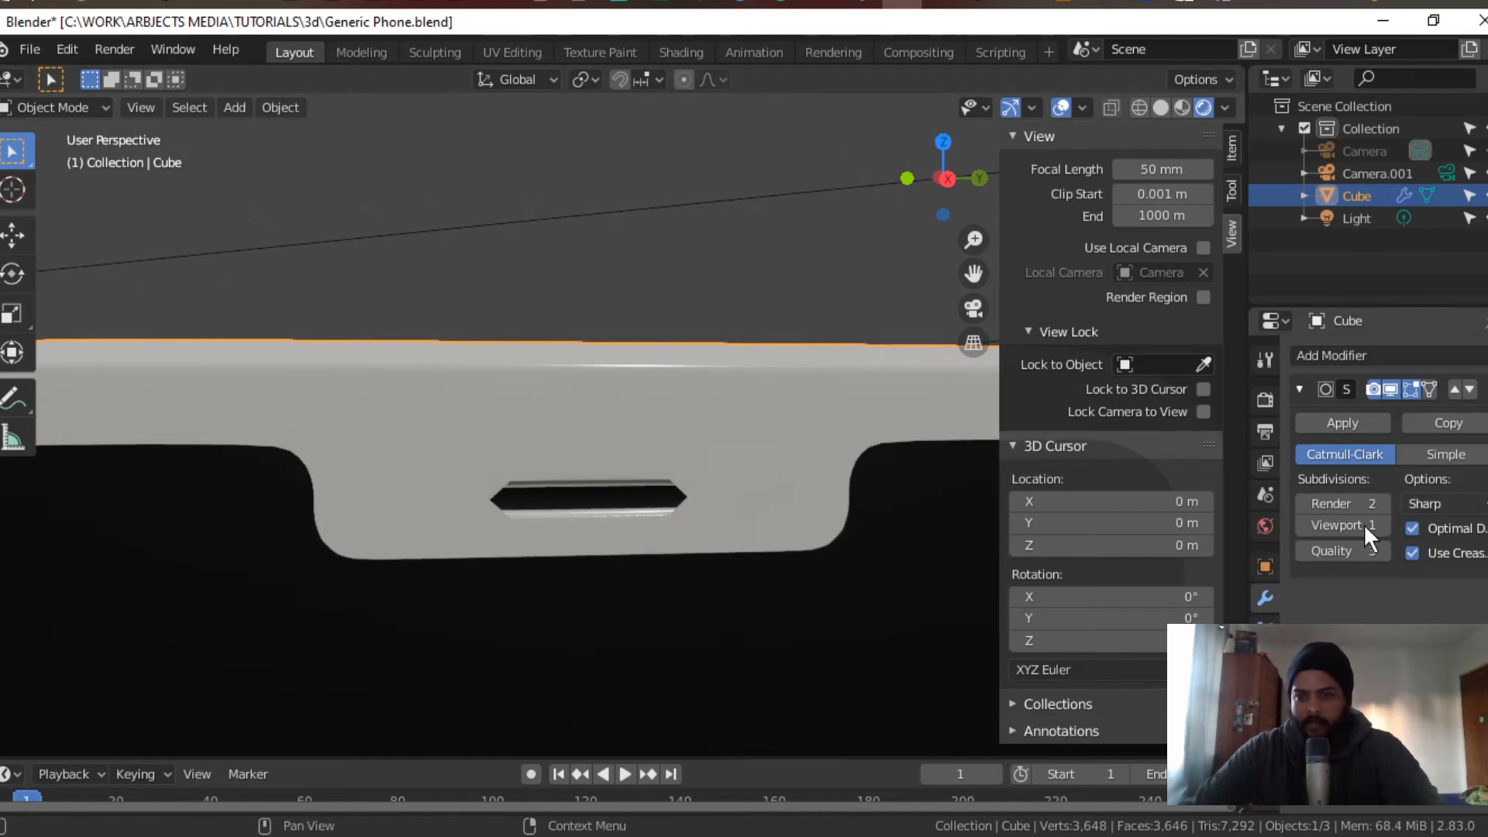
pyautogui.moveTo(941, 509); pyautogui.dragTo(867, 507, button='middle')
pyautogui.scroll(5, 867, 507)
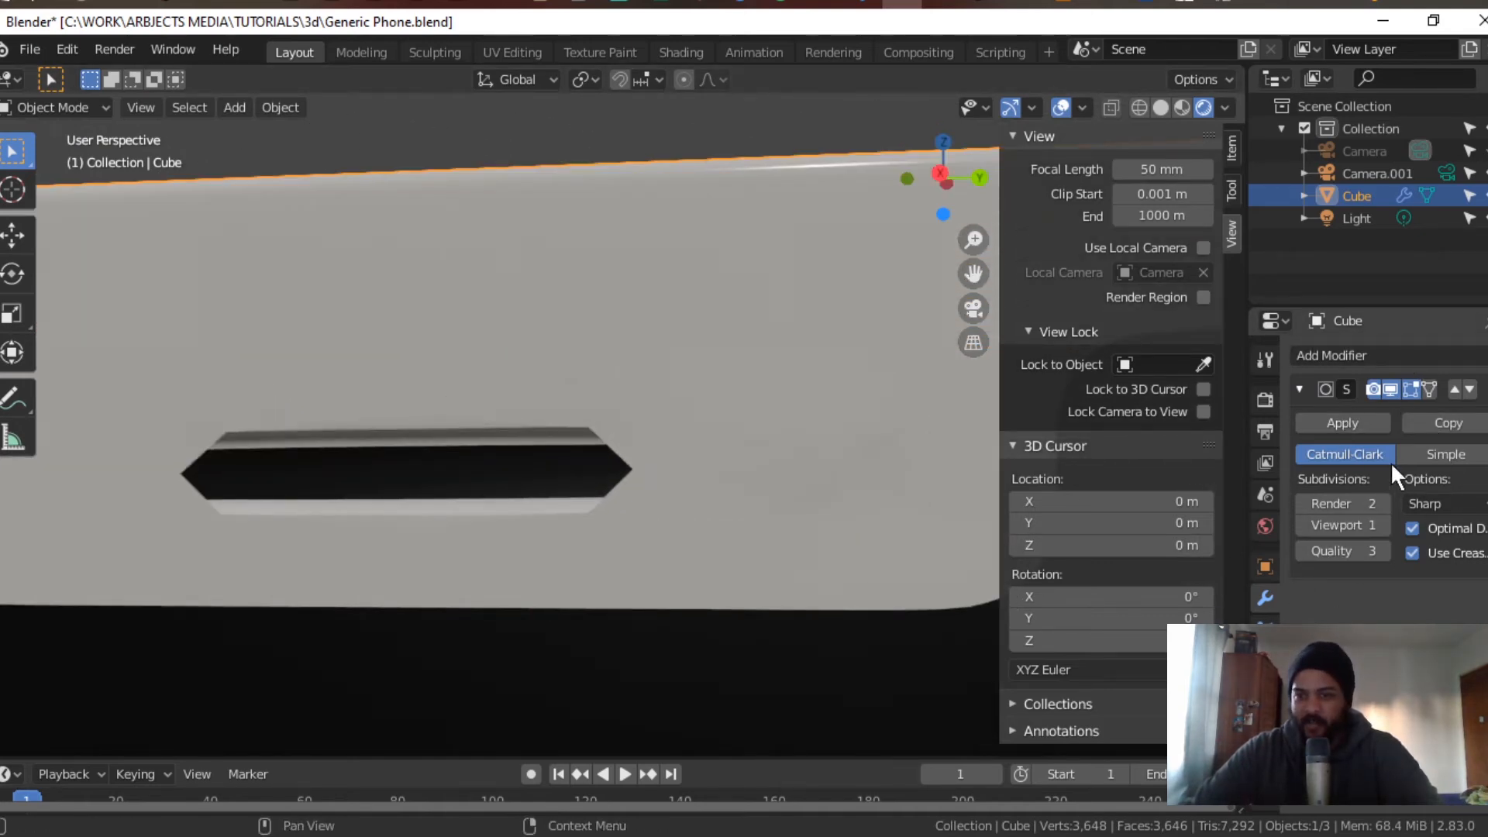
pyautogui.click(1388, 387)
# Step: Rename the slot's dark material to "blackk" and assign it to the slot's floor and inner wall faces, excluding the bevelled rim
pyautogui.moveTo(597, 578); pyautogui.dragTo(601, 547, button='middle')
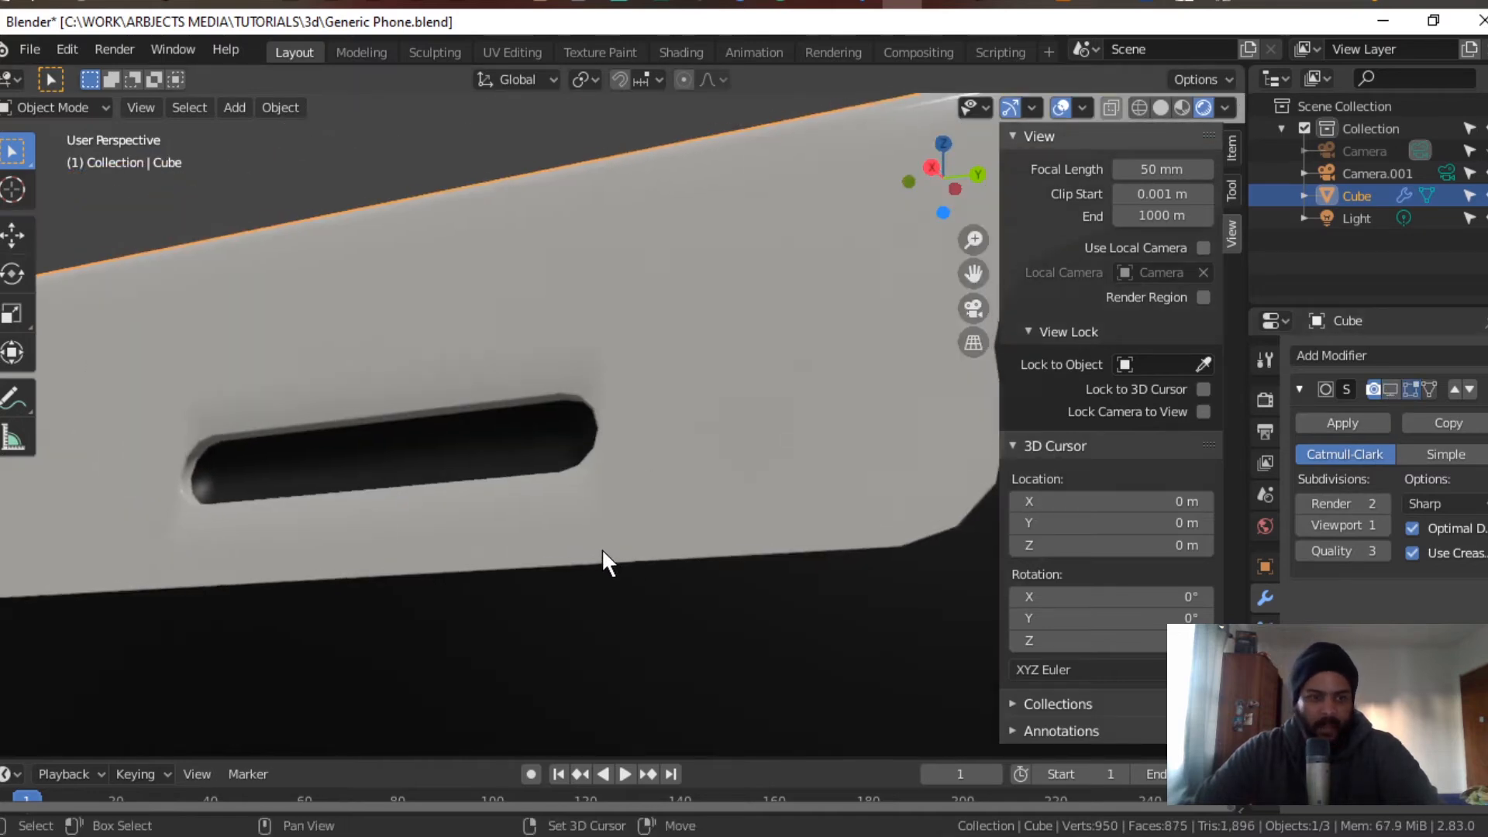
pyautogui.scroll(4, 603, 550)
pyautogui.scroll(-3, 602, 550)
pyautogui.keyDown('shift'); pyautogui.moveTo(532, 513); pyautogui.dragTo(620, 537, button='middle'); pyautogui.keyUp('shift')
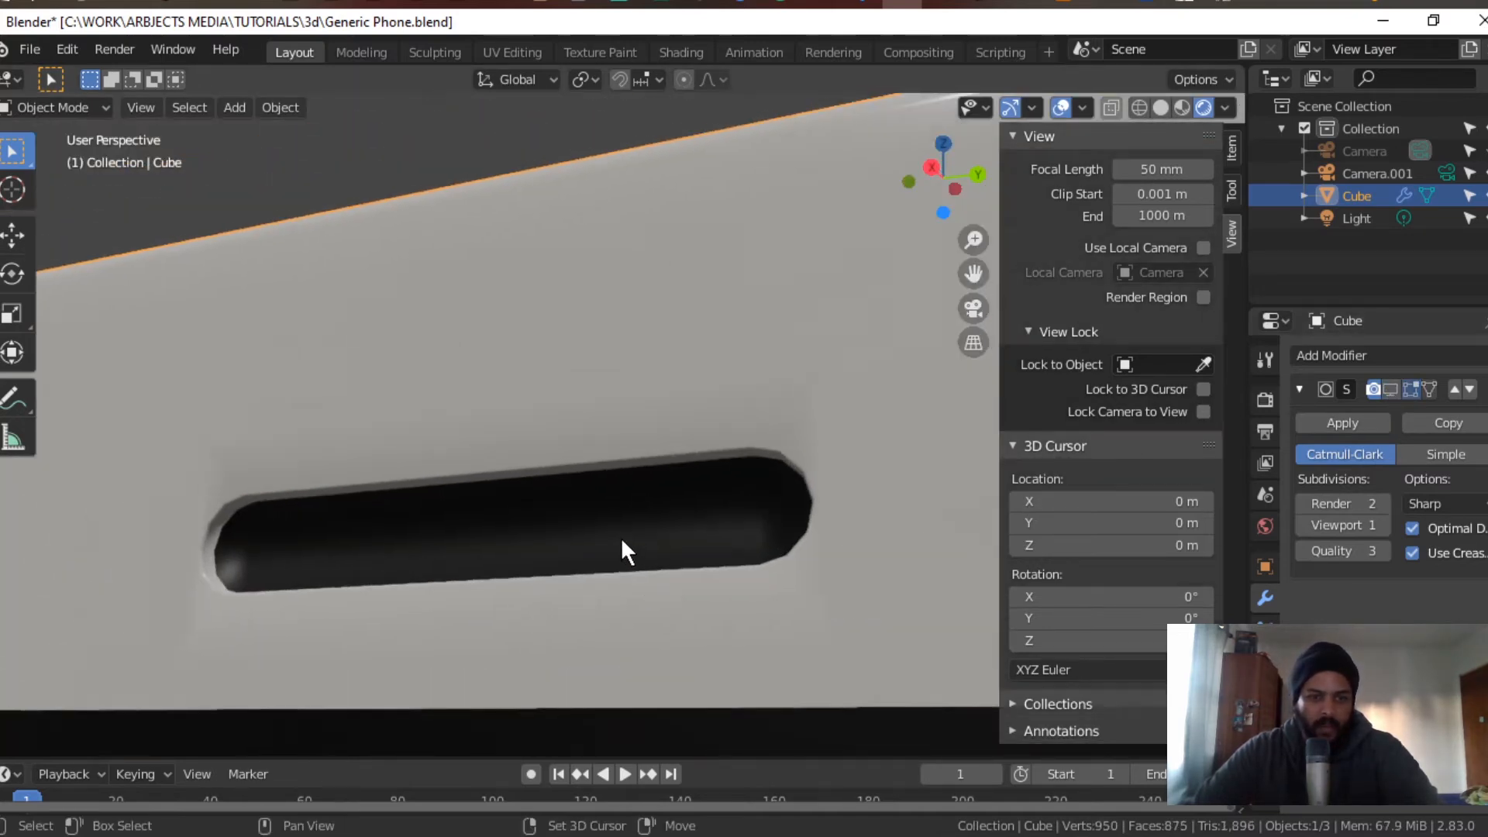
pyautogui.scroll(3, 617, 538)
pyautogui.press('Tab')
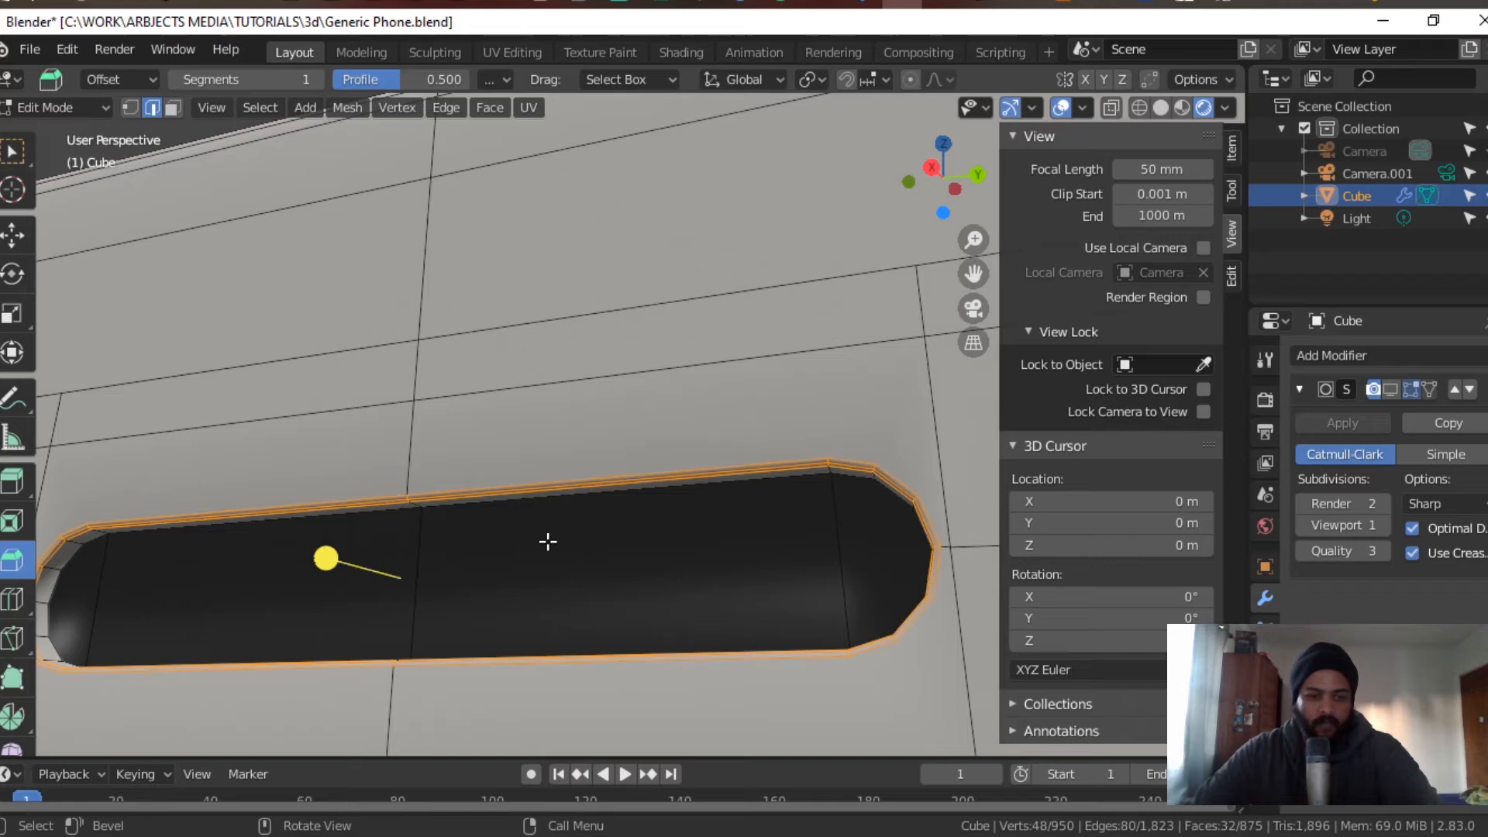
pyautogui.click(500, 579)
pyautogui.press('3')
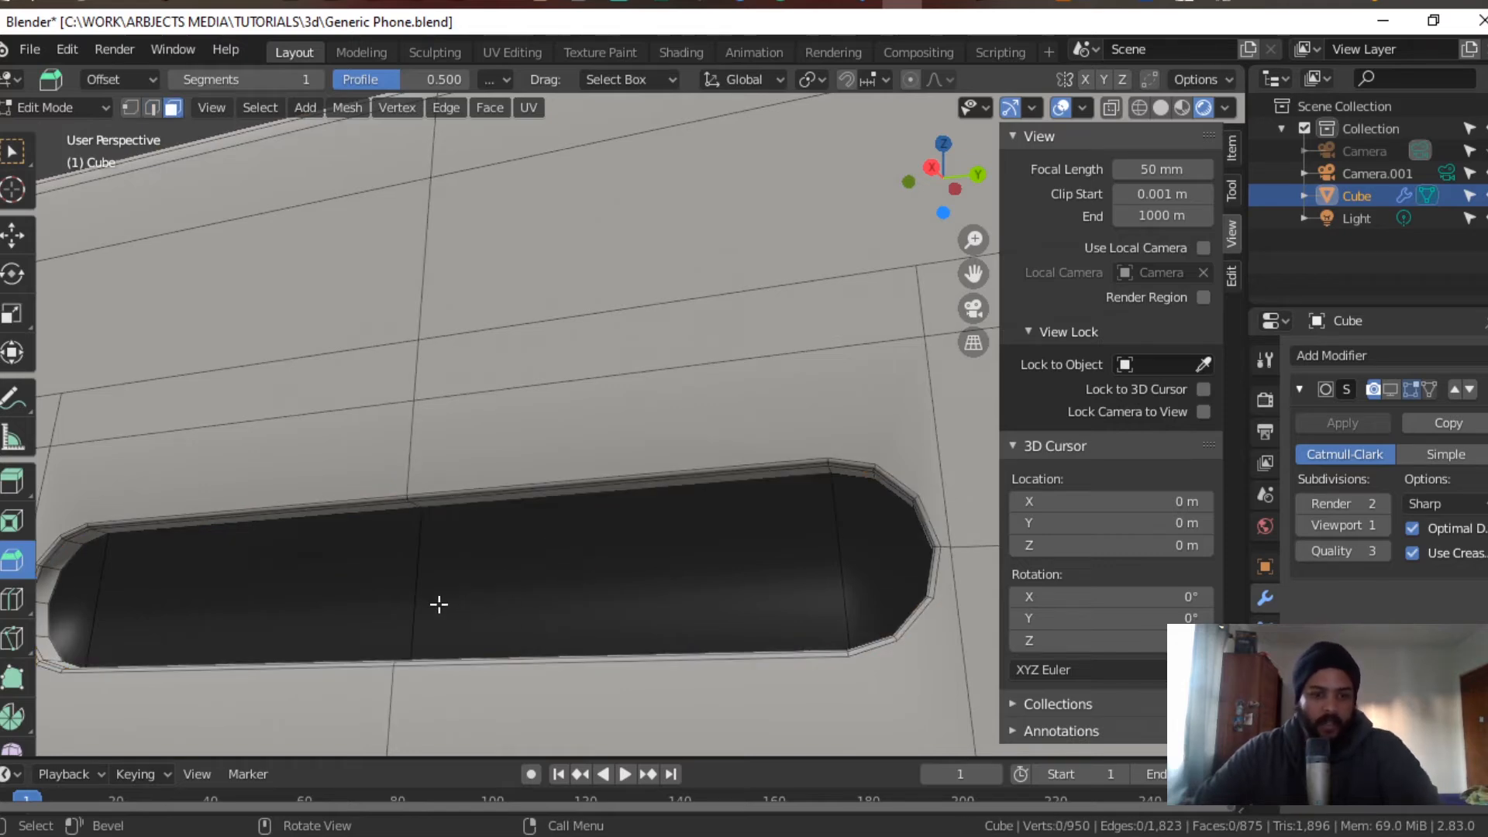
pyautogui.click(504, 633)
pyautogui.keyDown('shift'); pyautogui.click(220, 597); pyautogui.keyUp('shift')
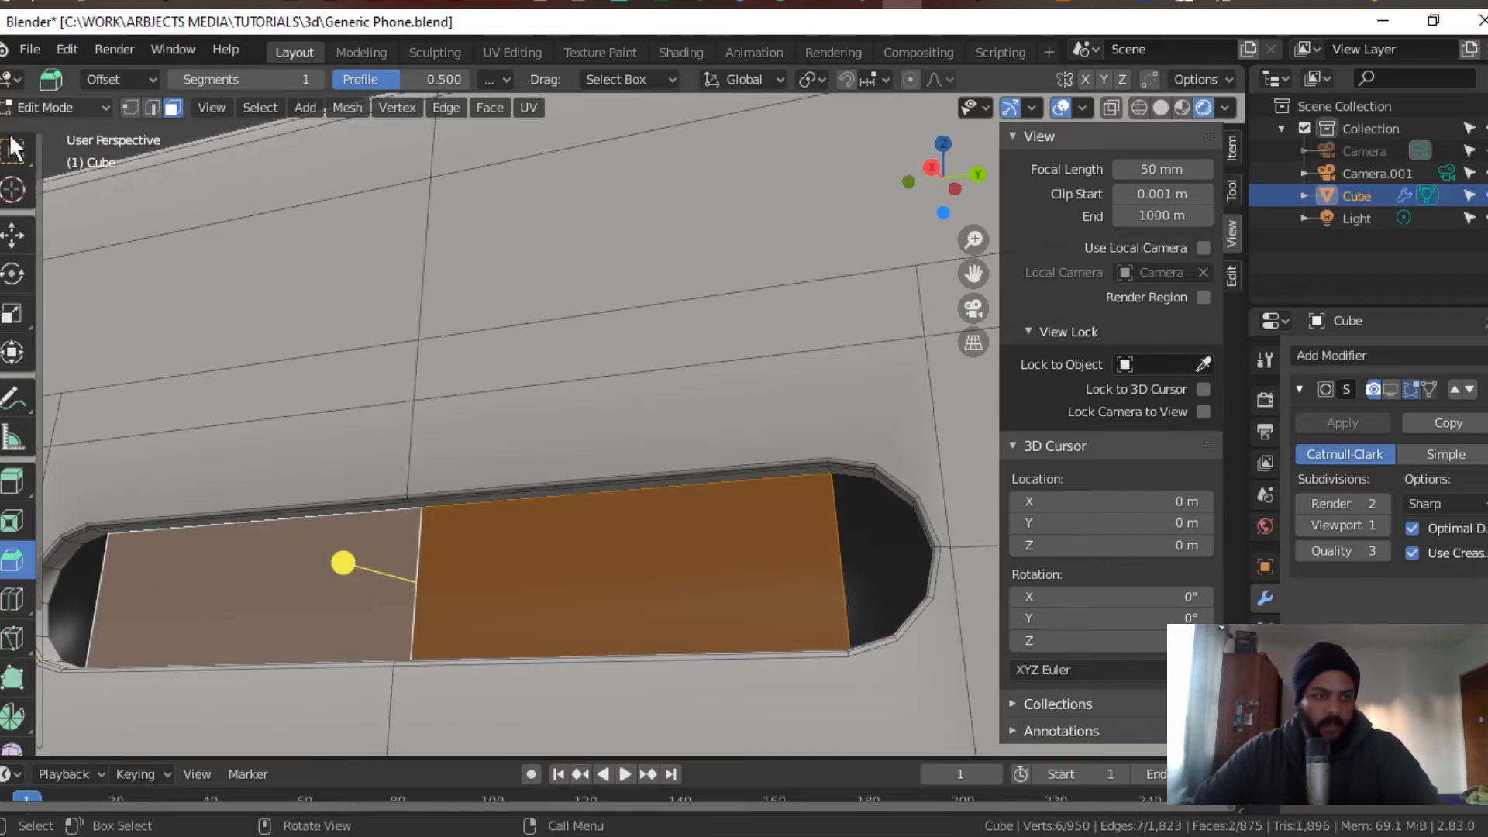
pyautogui.press('w')
pyautogui.keyDown('shift'); pyautogui.click(73, 560); pyautogui.keyUp('shift')
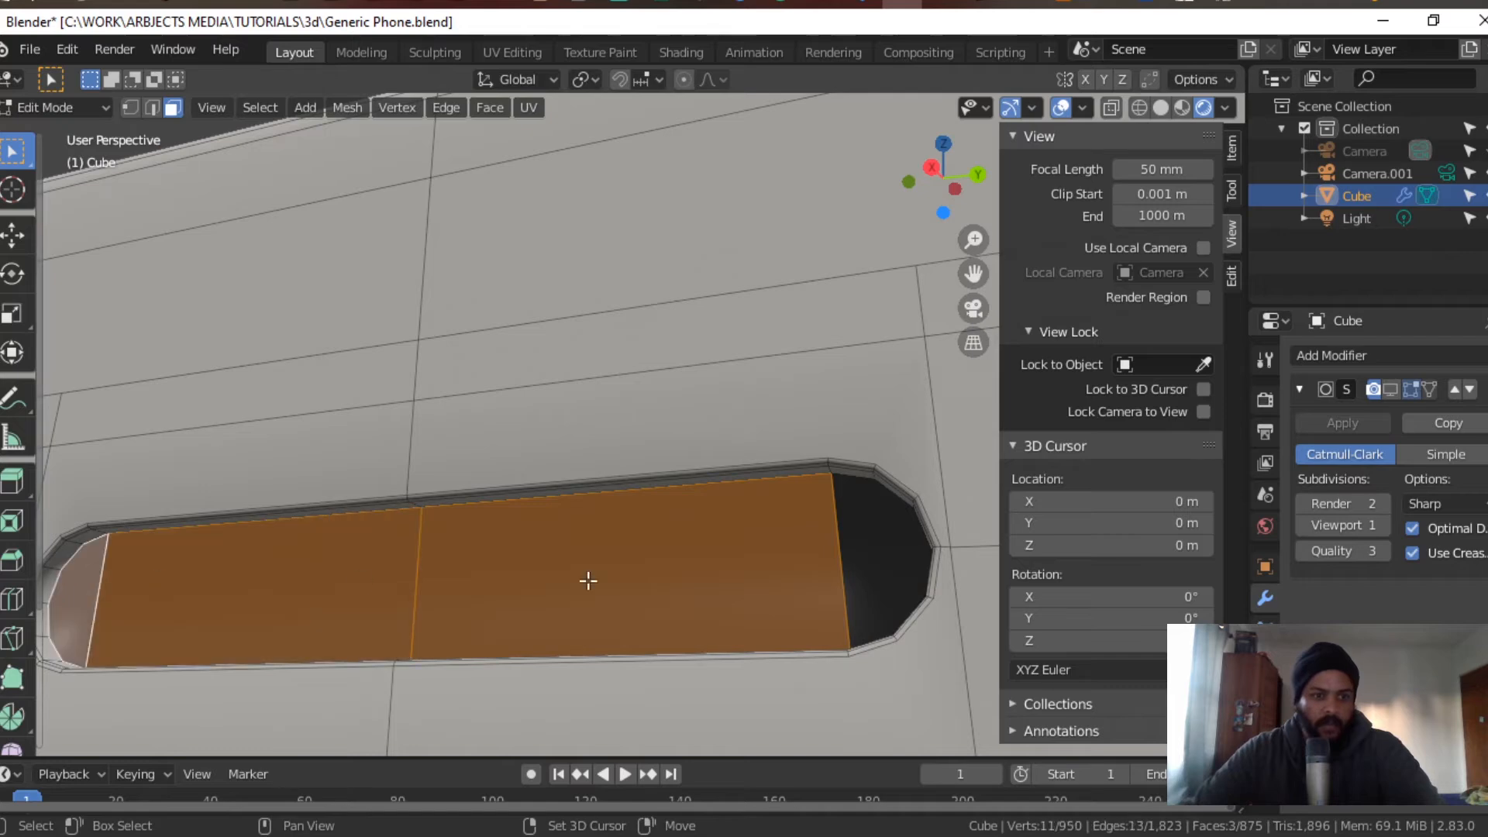
pyautogui.keyDown('shift'); pyautogui.click(883, 567); pyautogui.keyUp('shift')
pyautogui.press('ctrl+KP_Add')
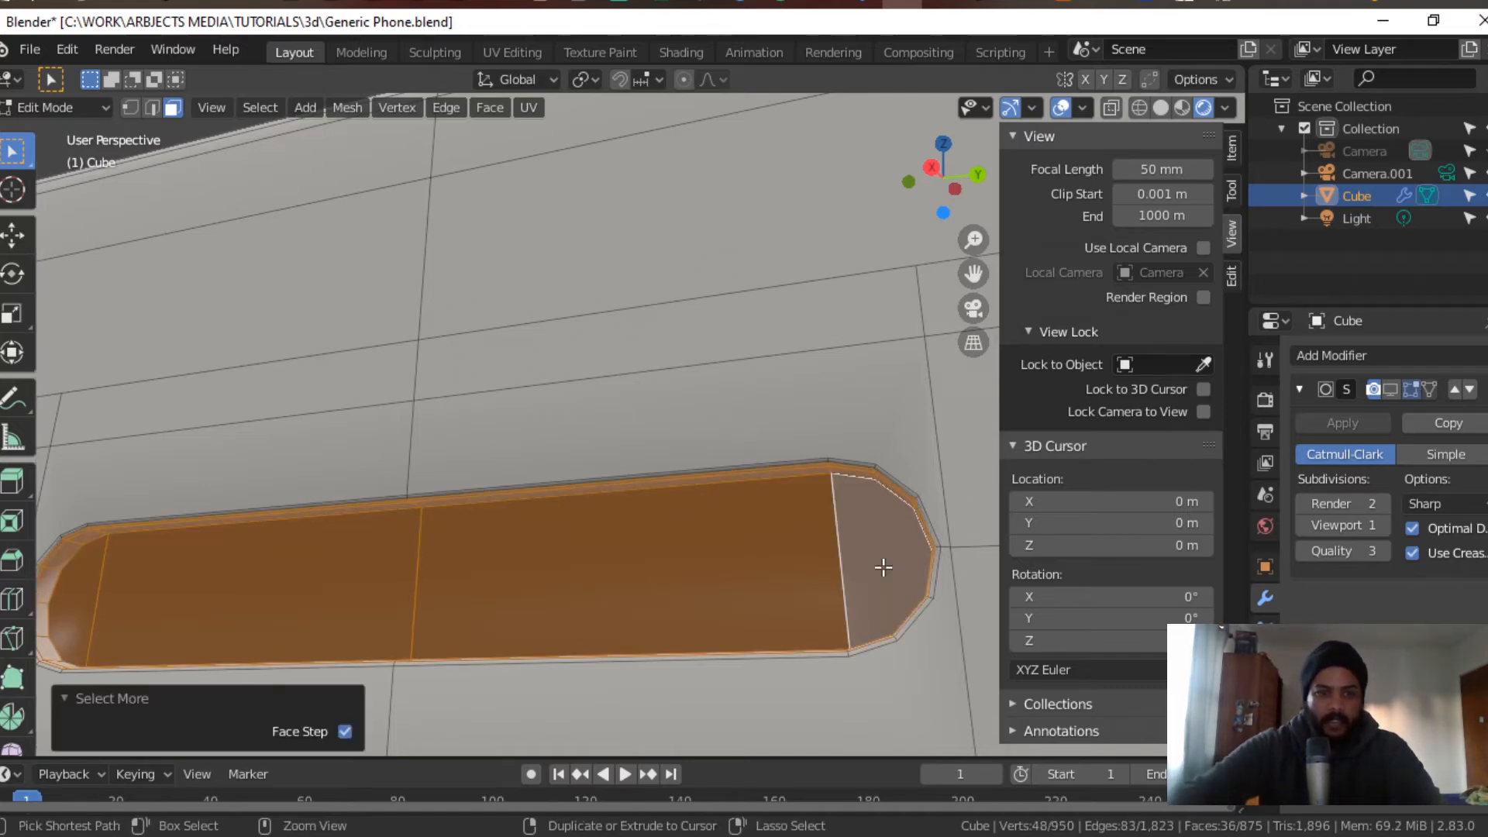
pyautogui.press('ctrl+KP_Subtract')
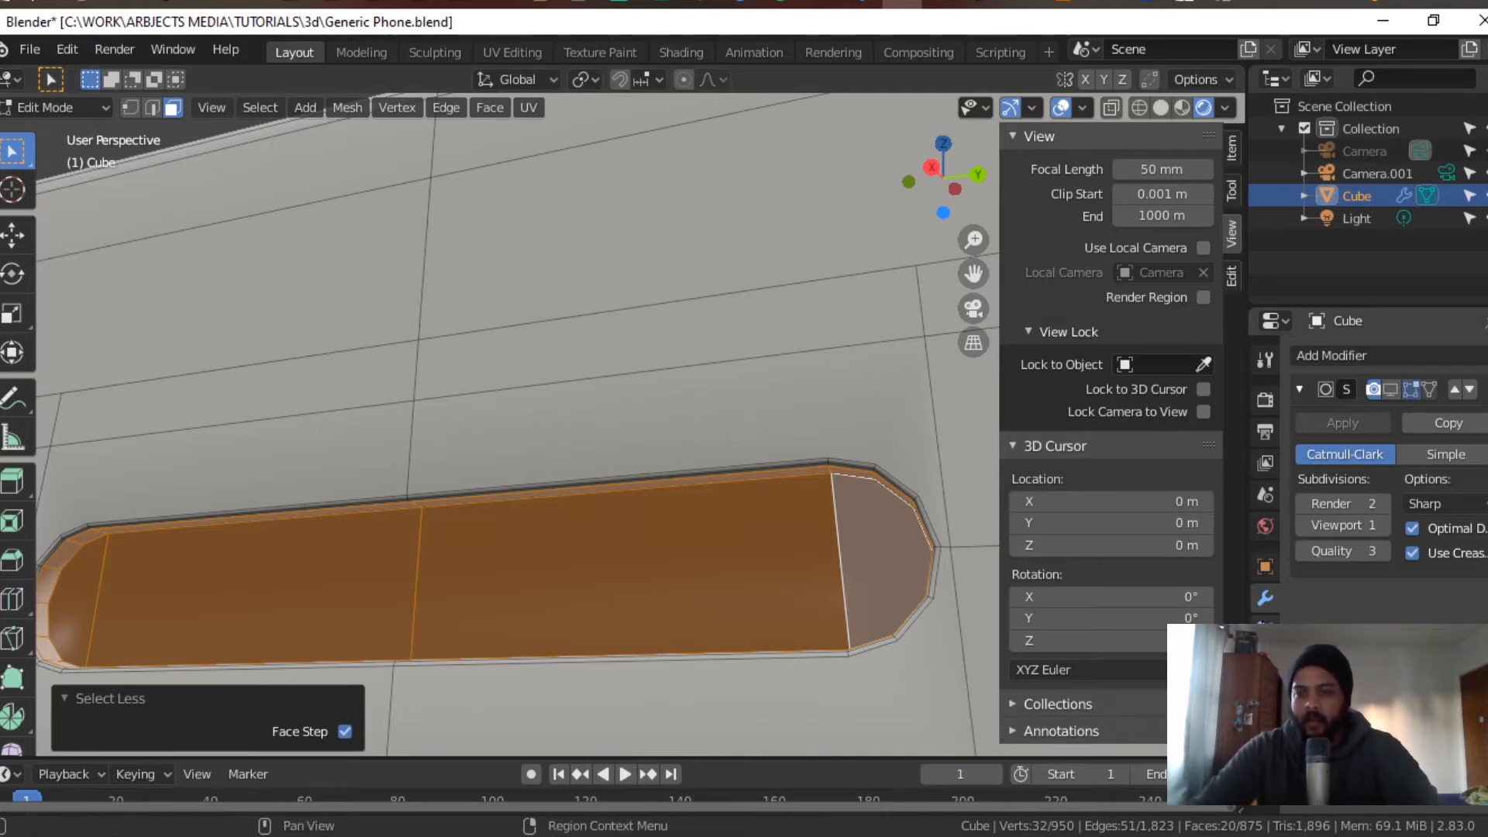
pyautogui.click(1265, 756)
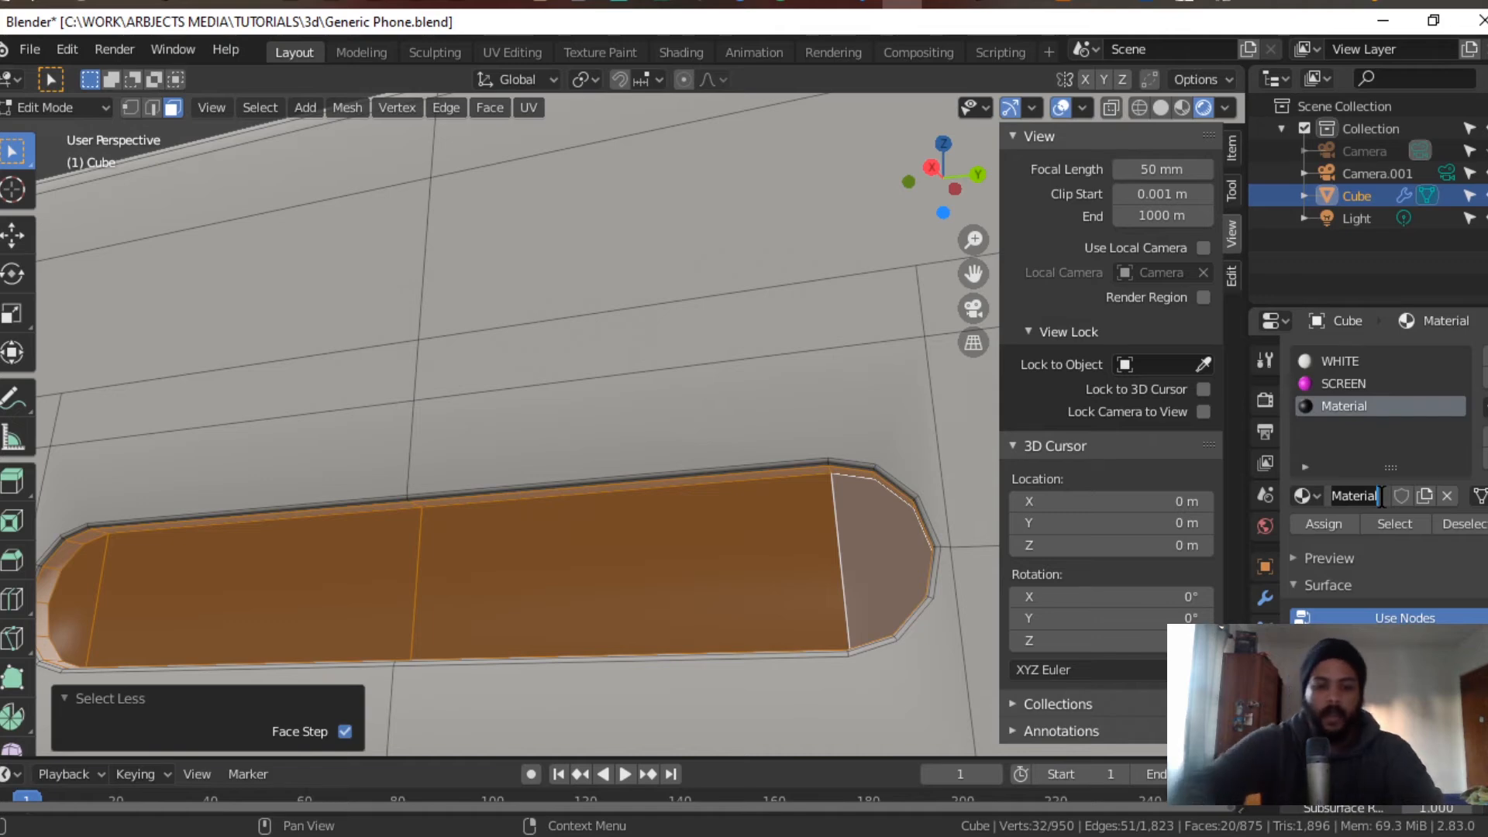
pyautogui.write('blackk')
pyautogui.press('Return')
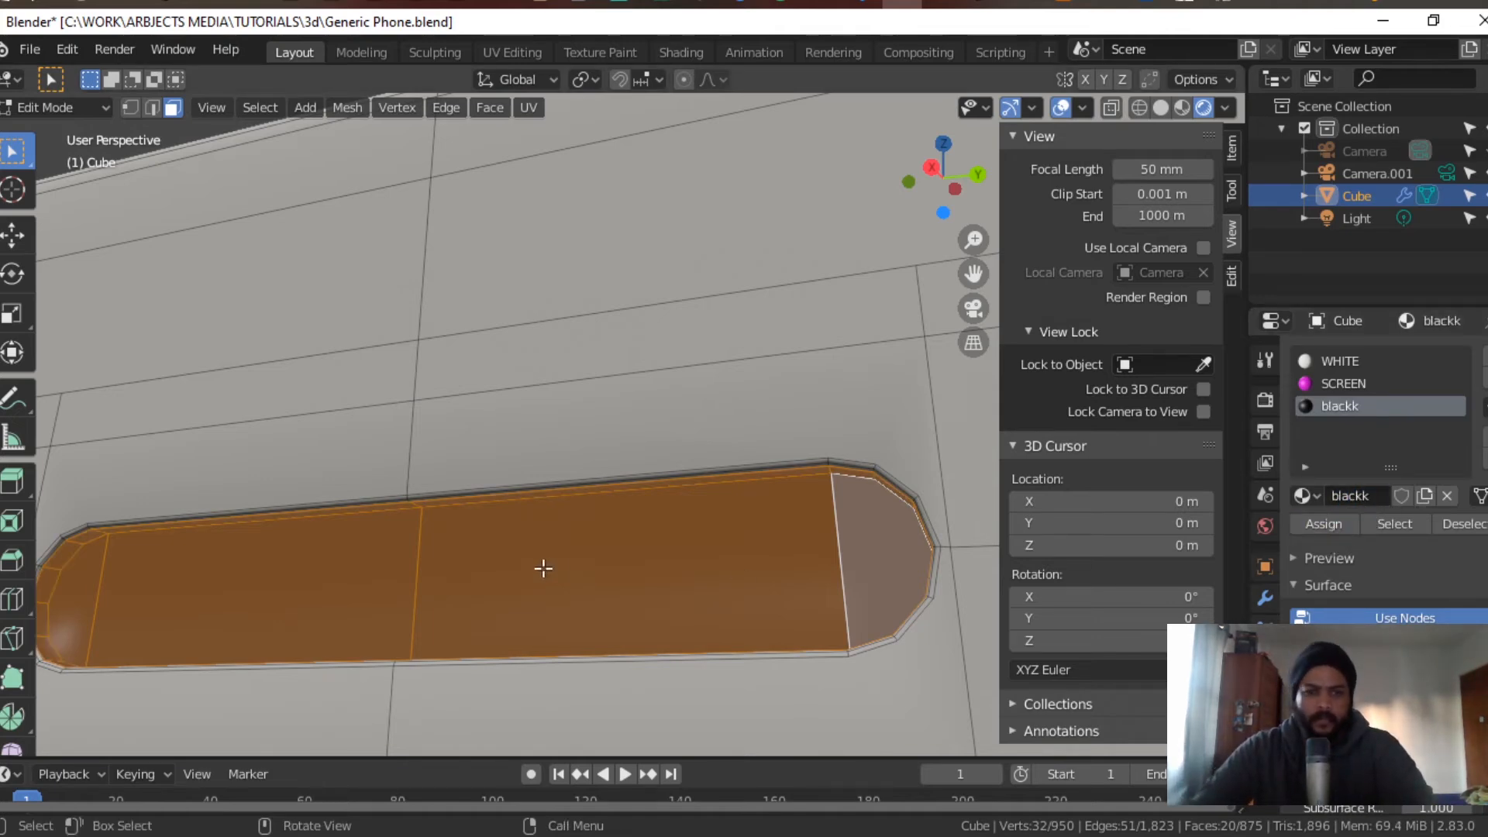
# Step: Add an edge crease of 0.534 to the loop where the slot's inner walls meet the bevelled rim
pyautogui.scroll(5, 615, 521)
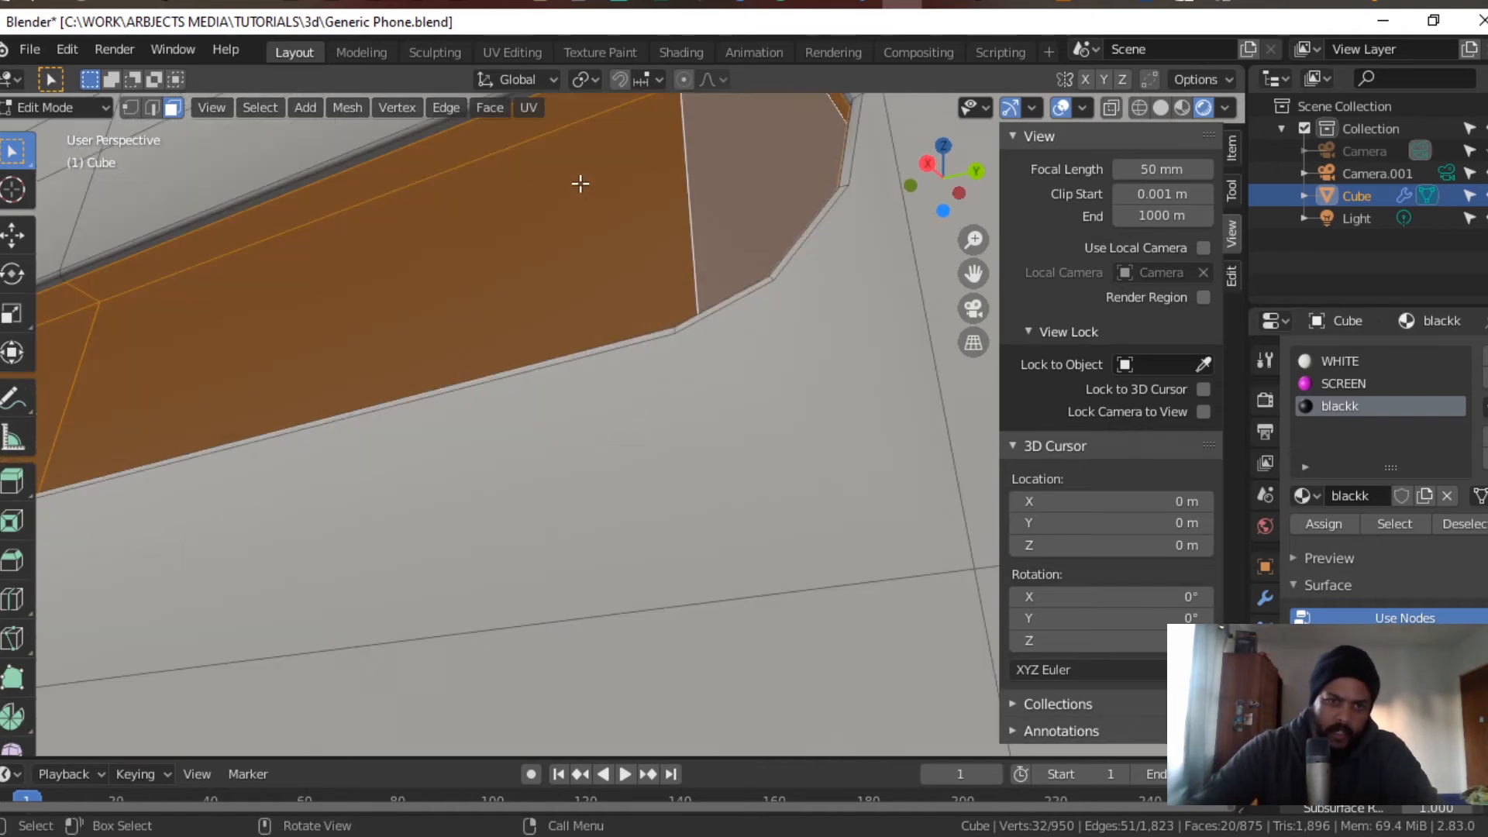
pyautogui.moveTo(582, 183); pyautogui.dragTo(558, 331, button='middle')
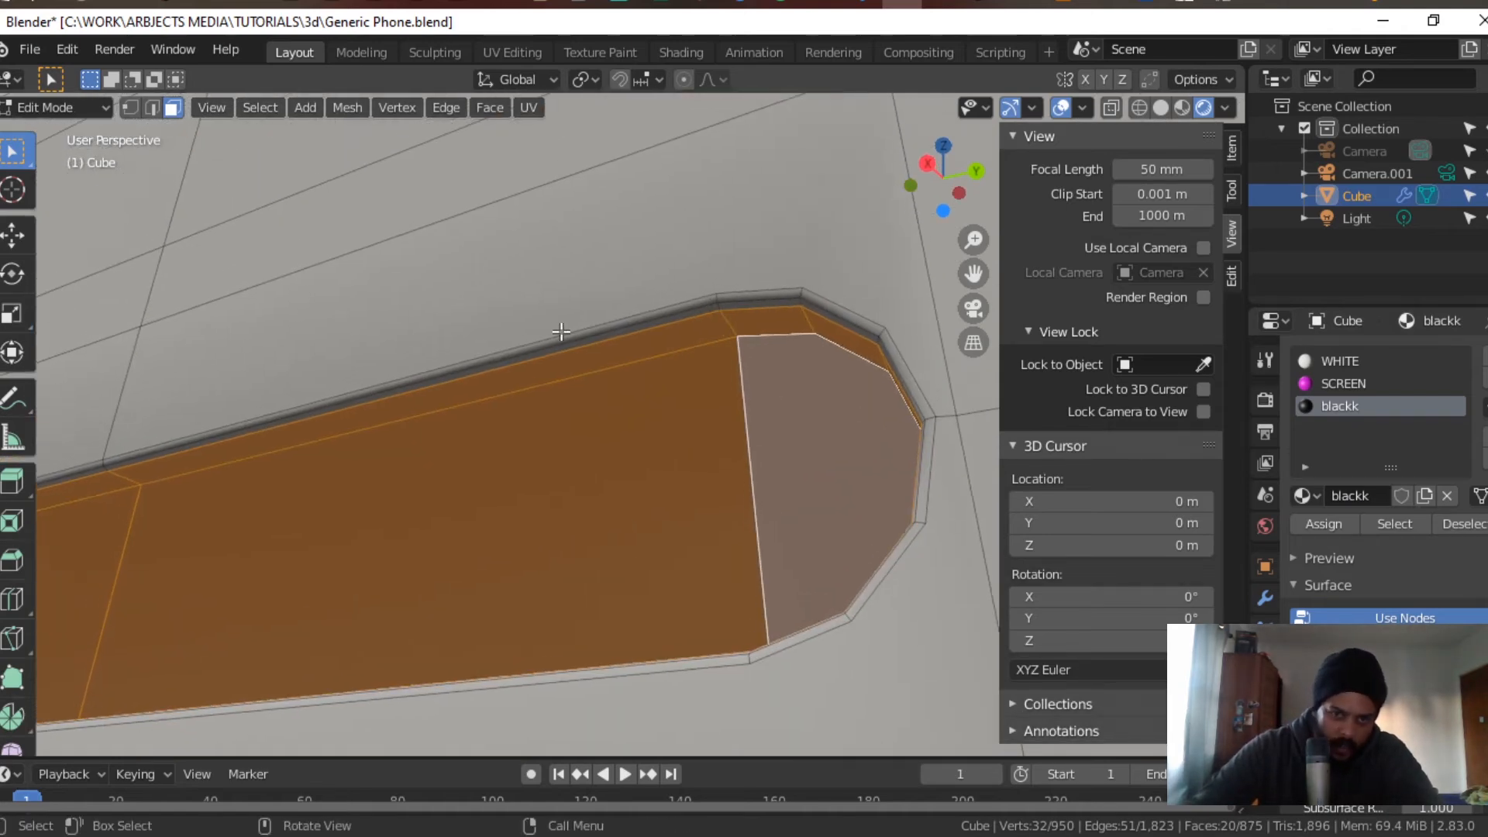
pyautogui.press('2')
pyautogui.keyDown('alt'); pyautogui.click(654, 324); pyautogui.keyUp('alt')
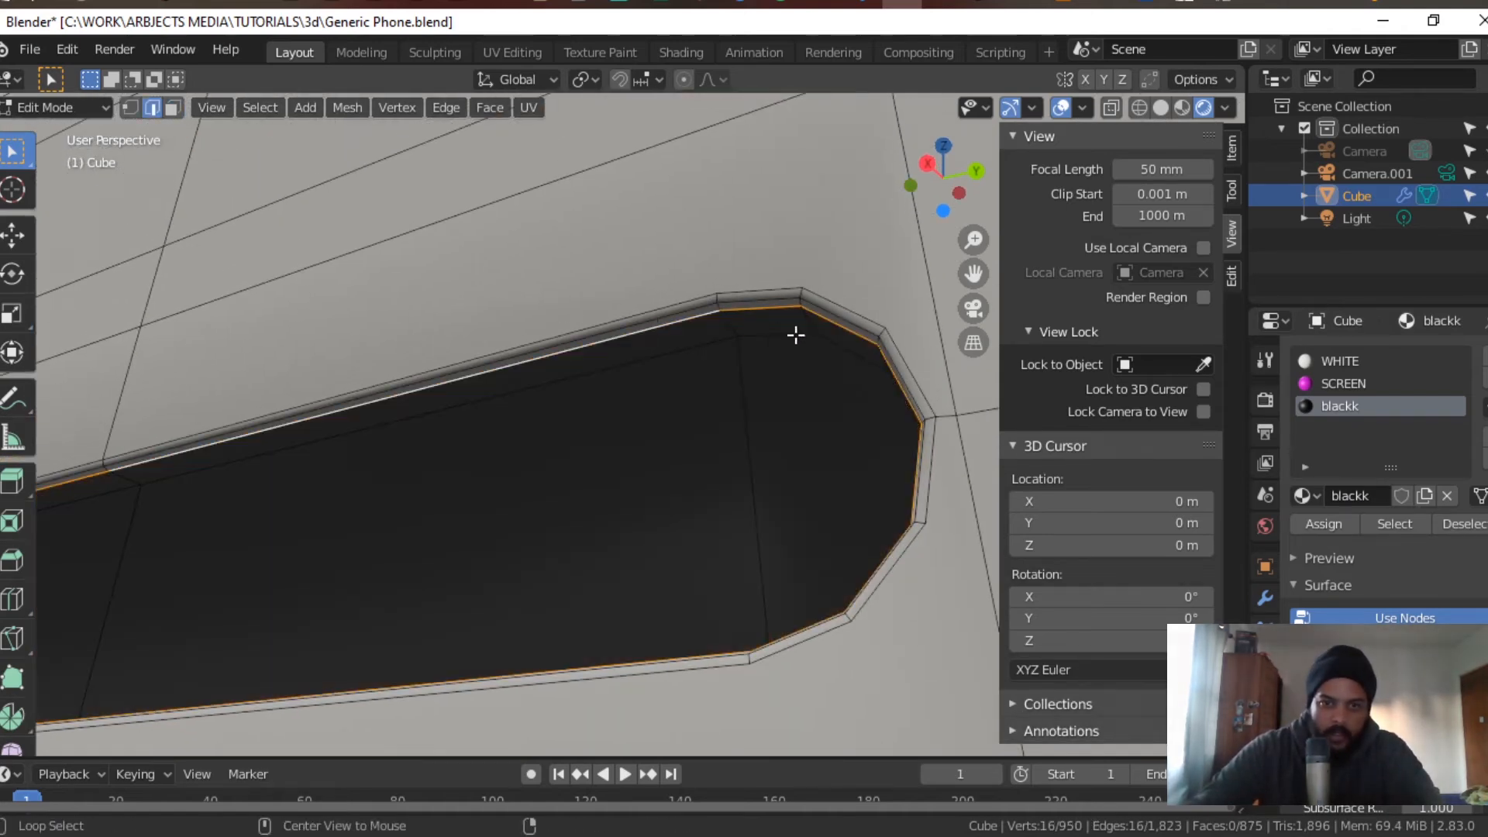
pyautogui.moveTo(594, 568); pyautogui.dragTo(698, 309, button='middle')
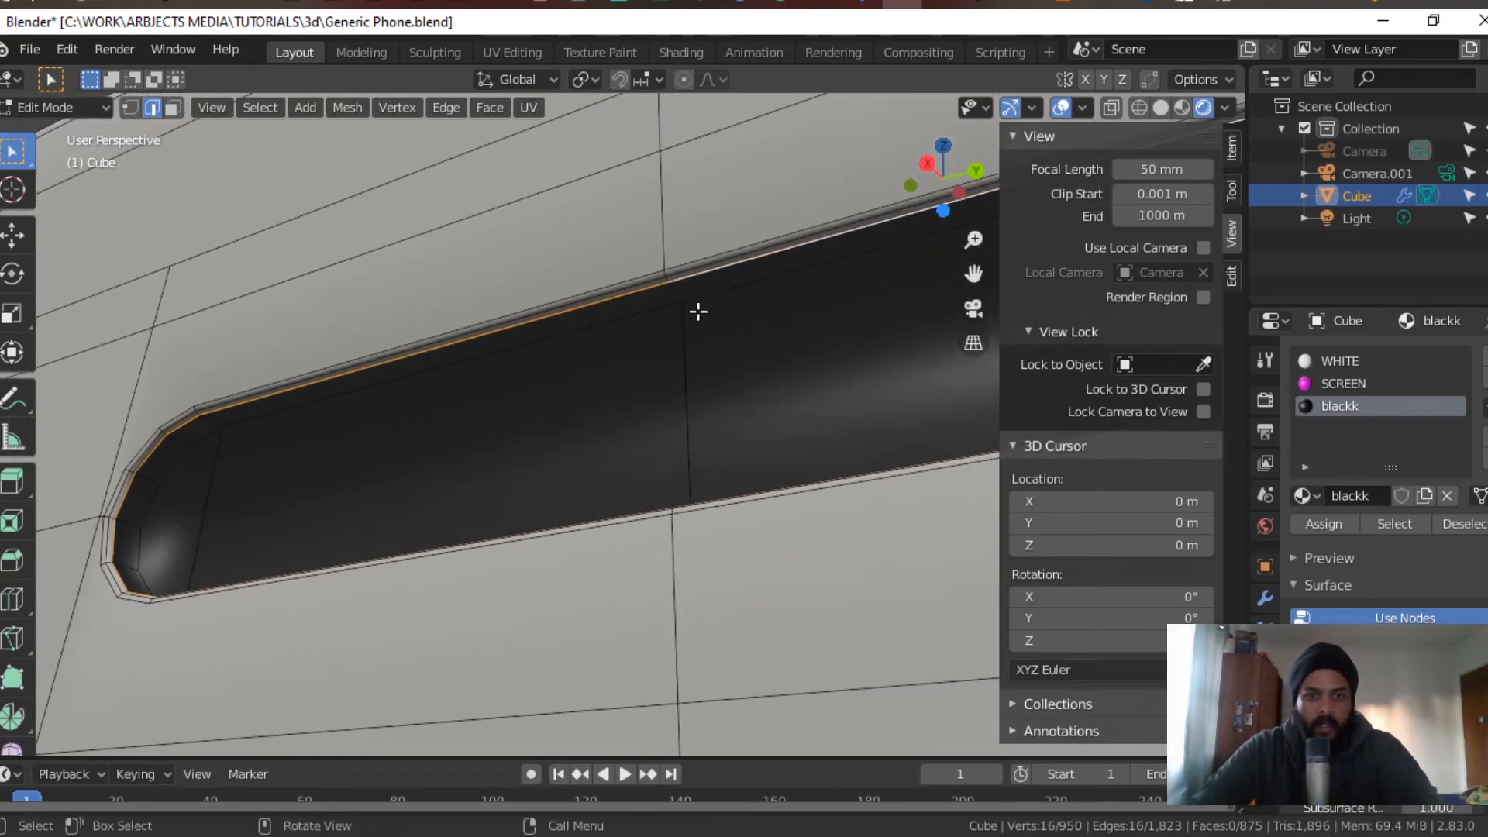
pyautogui.rightClick(708, 282)
pyautogui.click(648, 521)
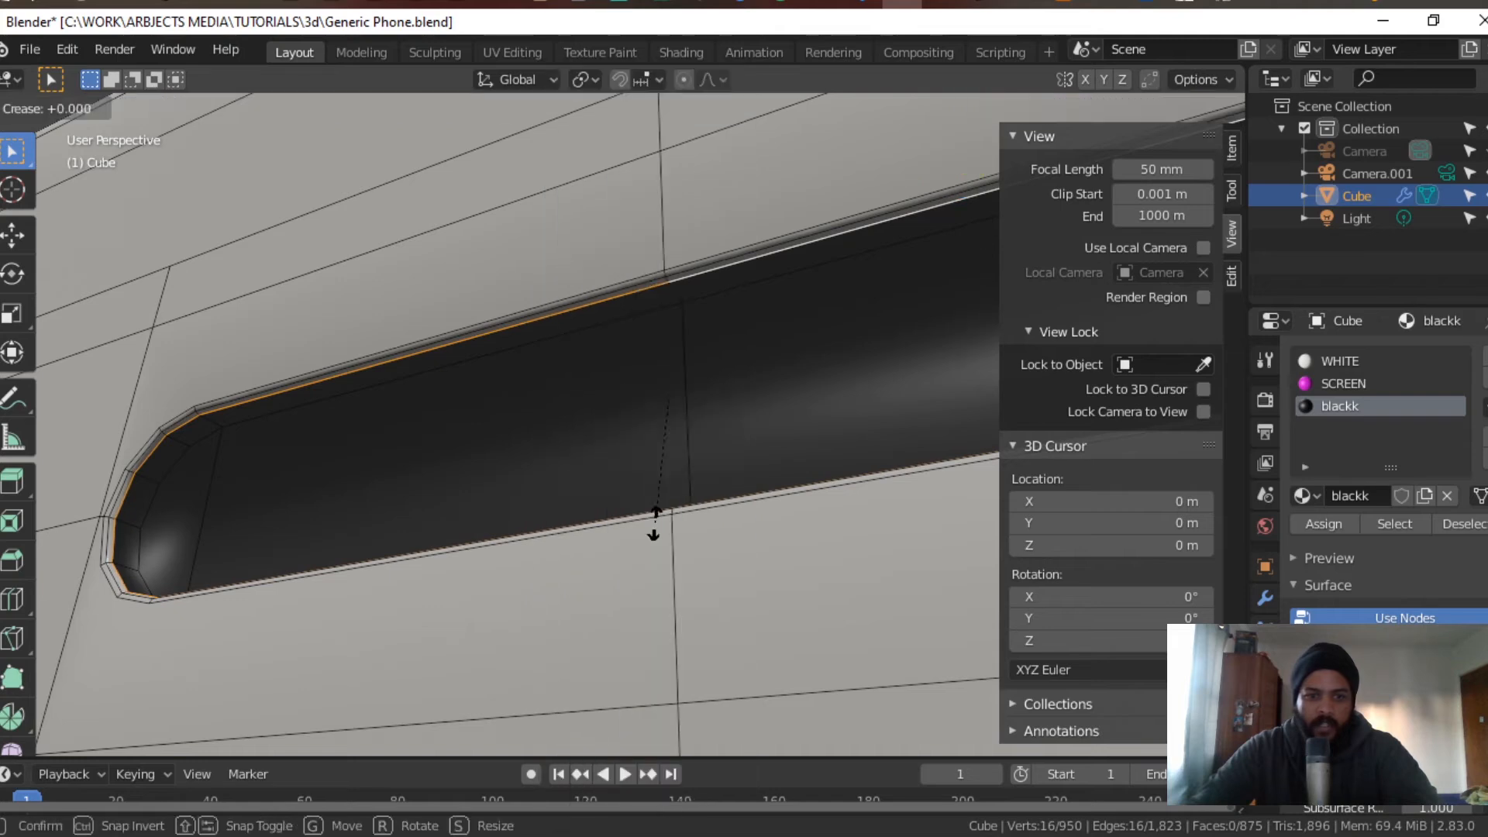
pyautogui.click(593, 191)
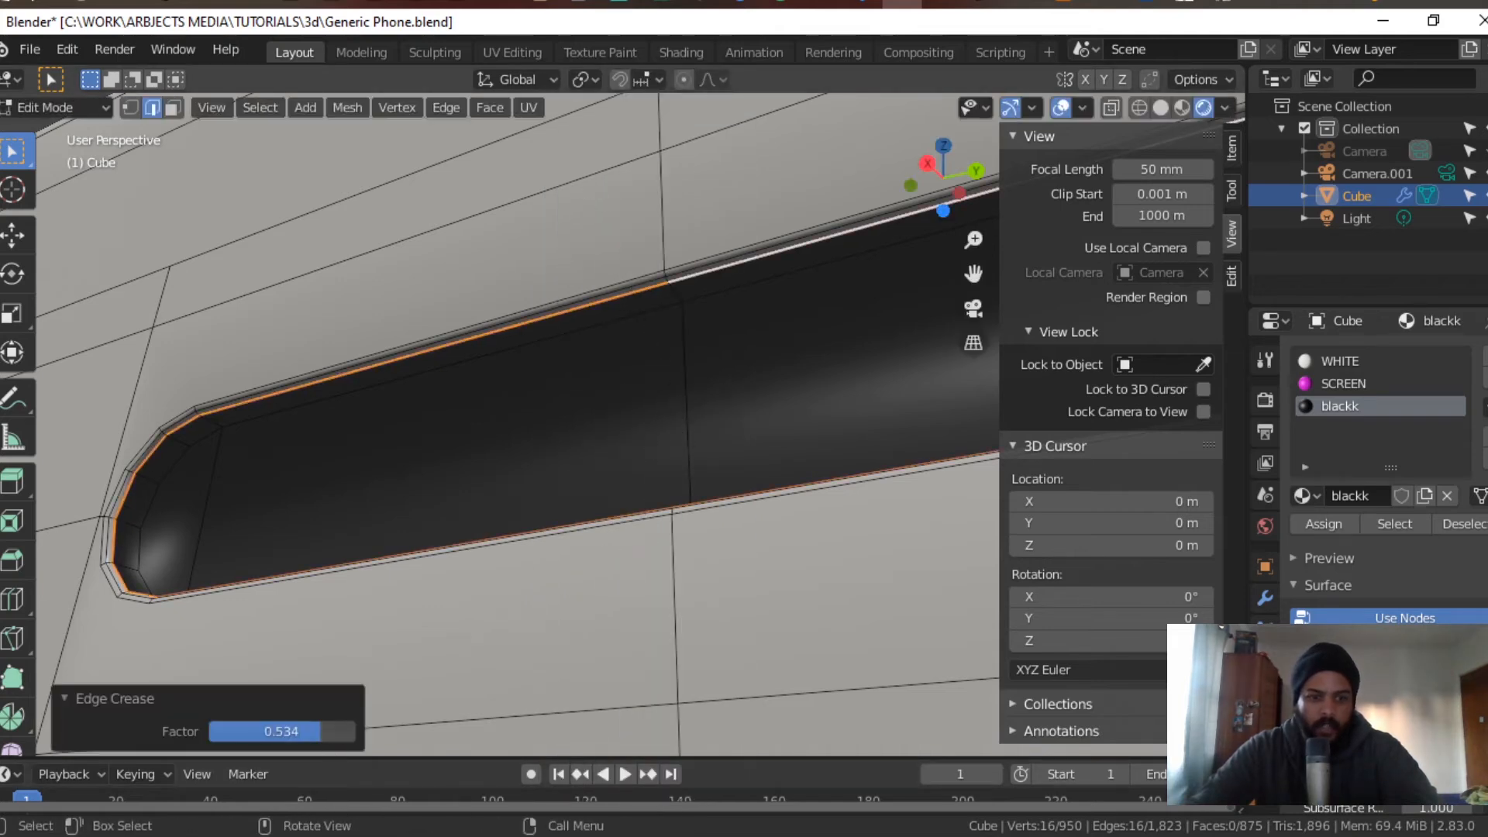
# Step: Compare the rounded end of the speaker slot in Object Mode with the subdivision modifier's viewport display on and off
pyautogui.press('Tab')
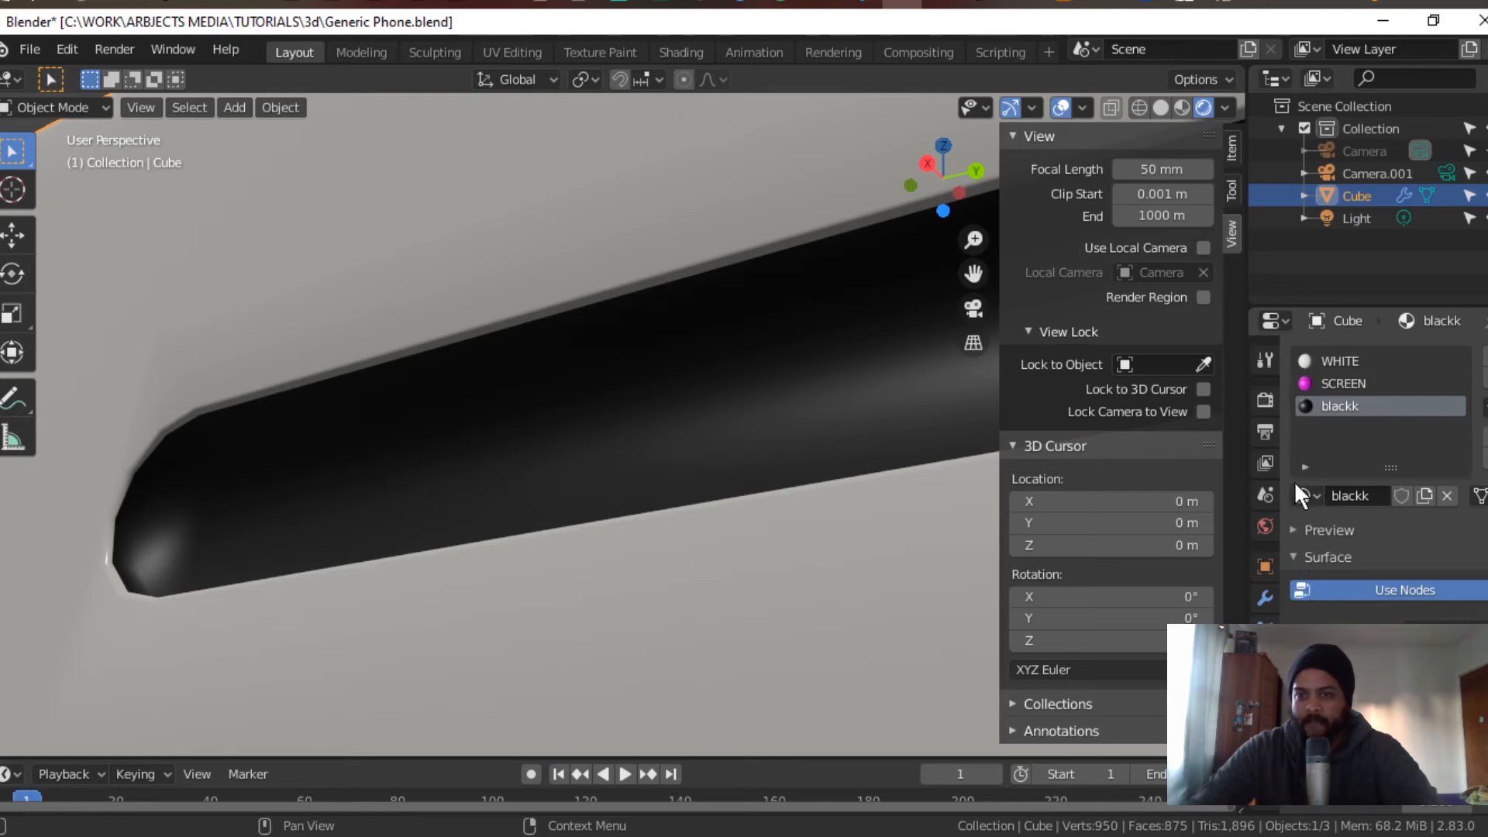
pyautogui.click(1266, 598)
pyautogui.click(1391, 392)
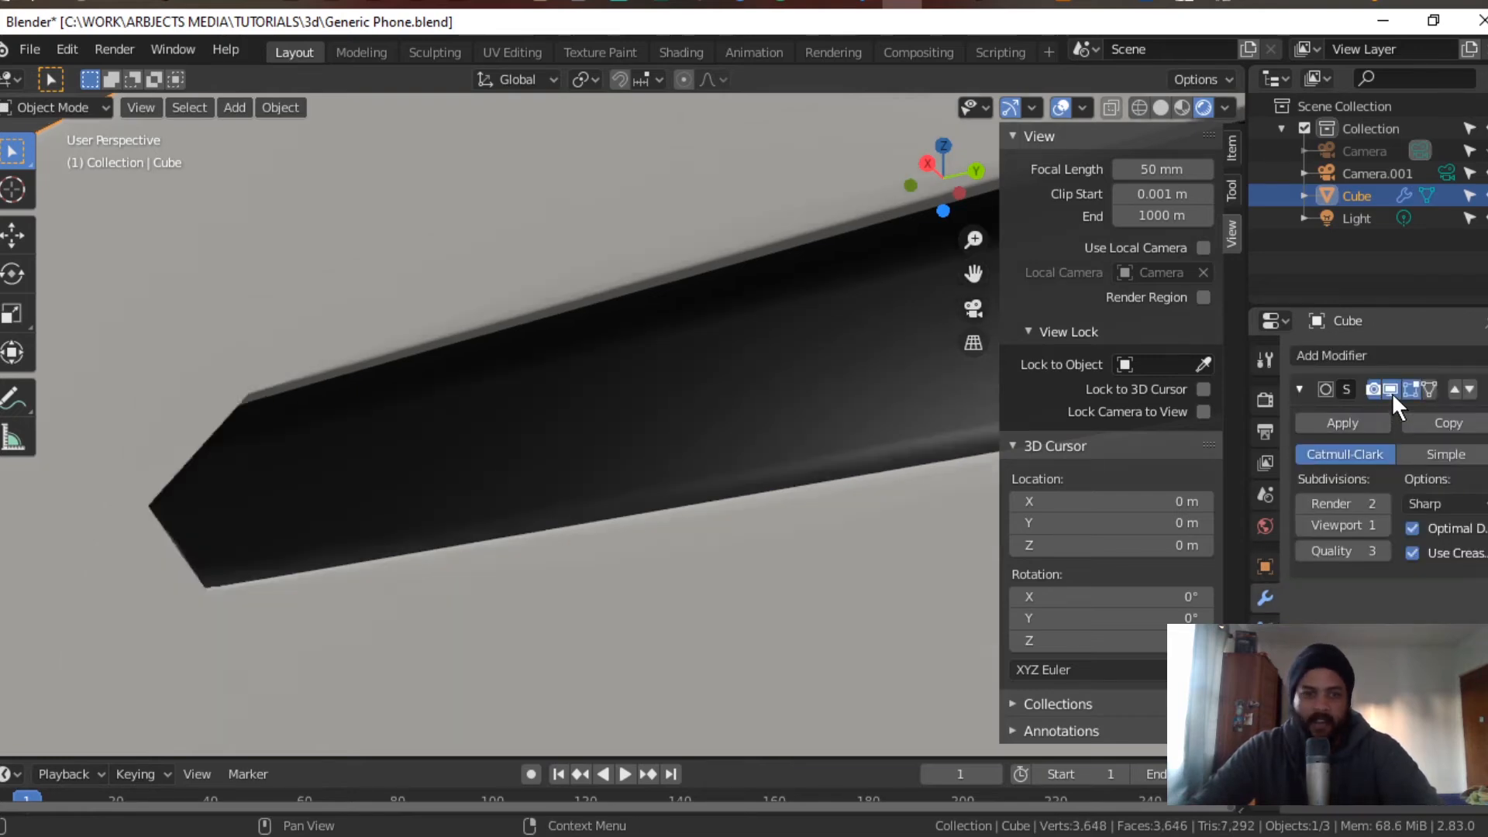
pyautogui.click(1391, 392)
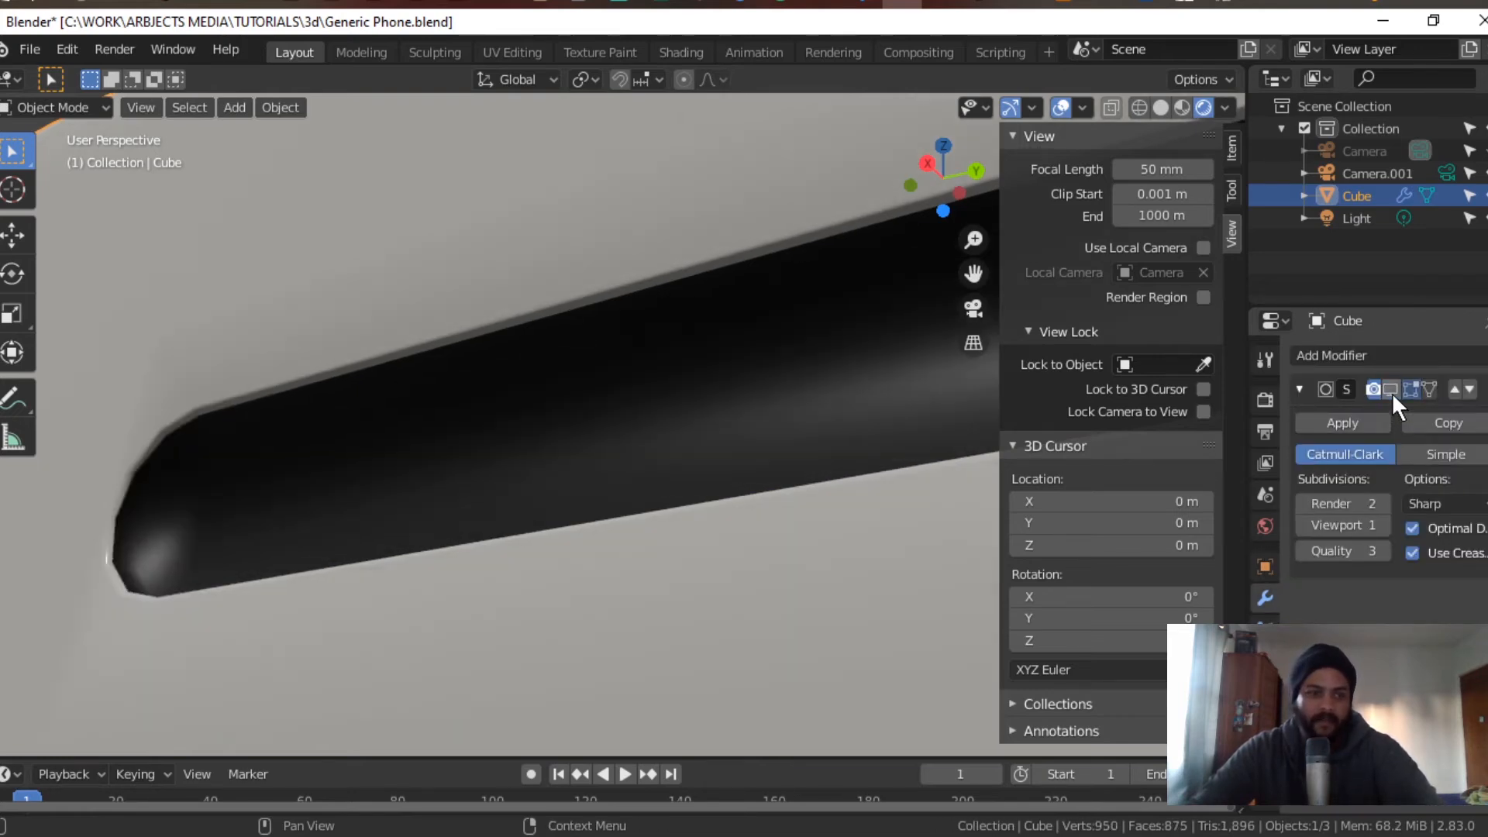
pyautogui.click(1391, 392)
pyautogui.click(1391, 392)
pyautogui.click(1391, 392)
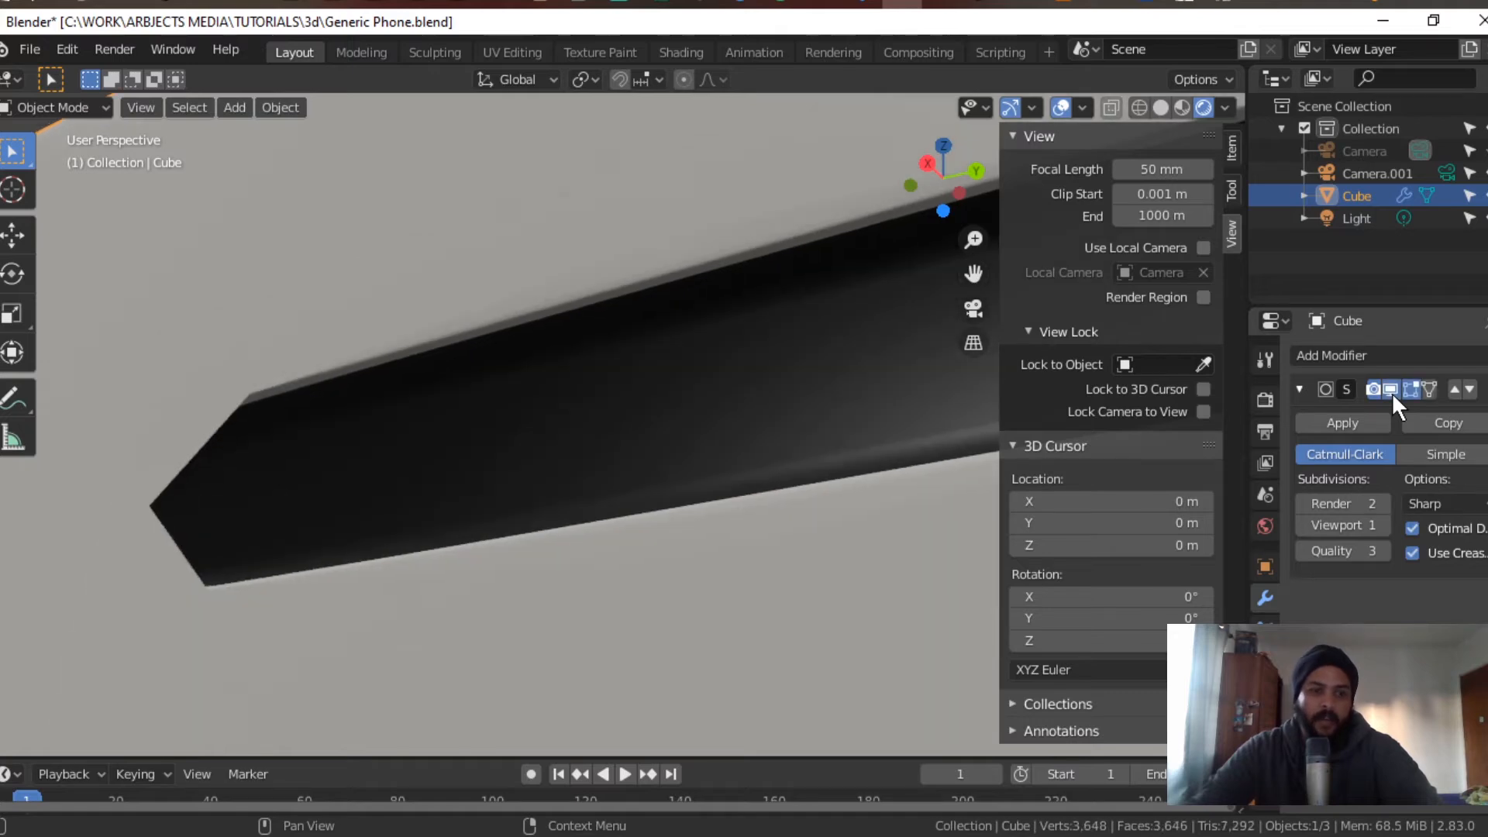
pyautogui.click(1392, 392)
pyautogui.click(1391, 392)
pyautogui.click(1392, 392)
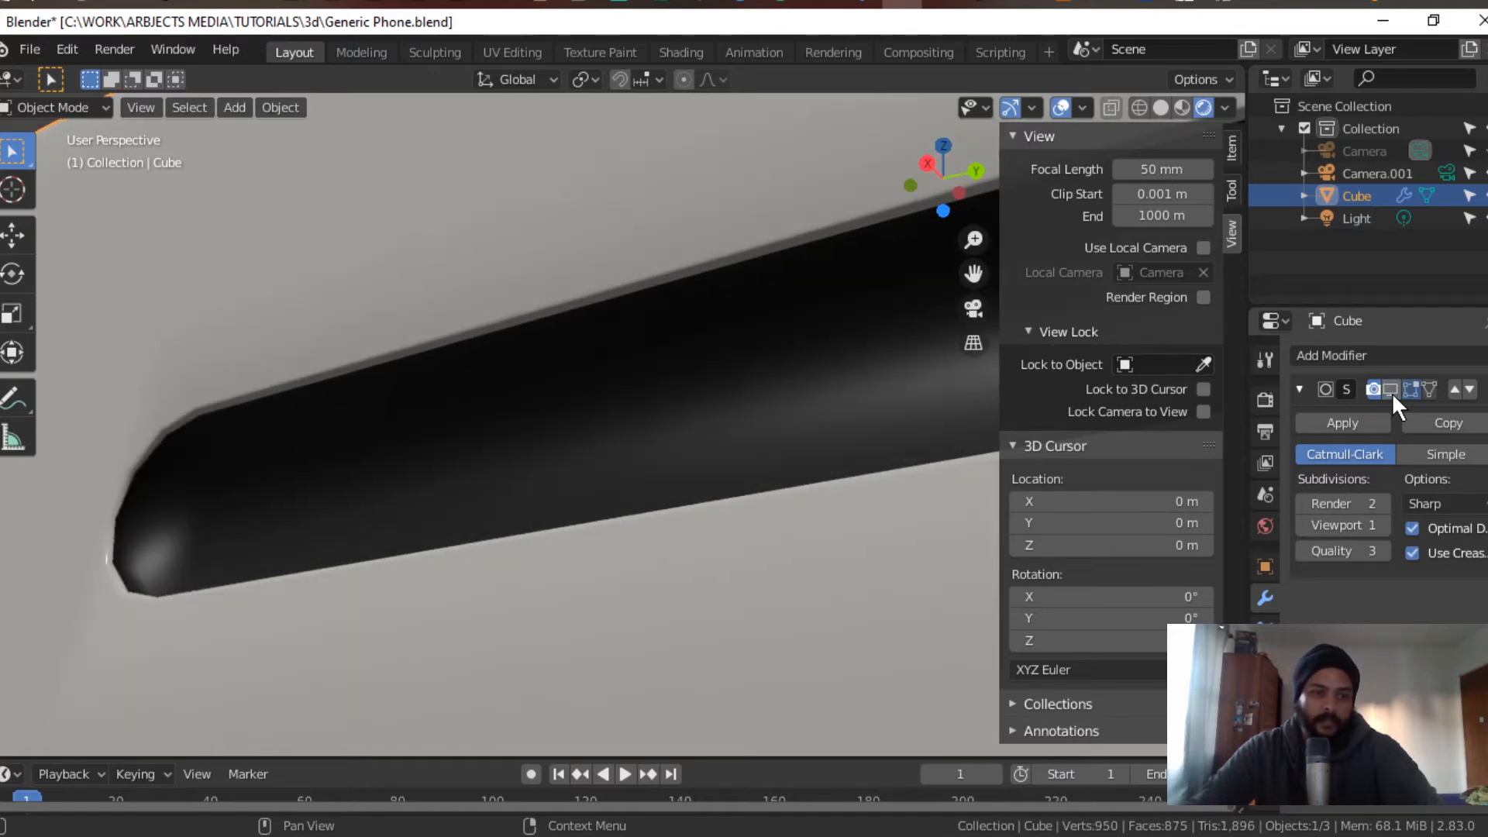
pyautogui.click(1391, 392)
pyautogui.click(1391, 392)
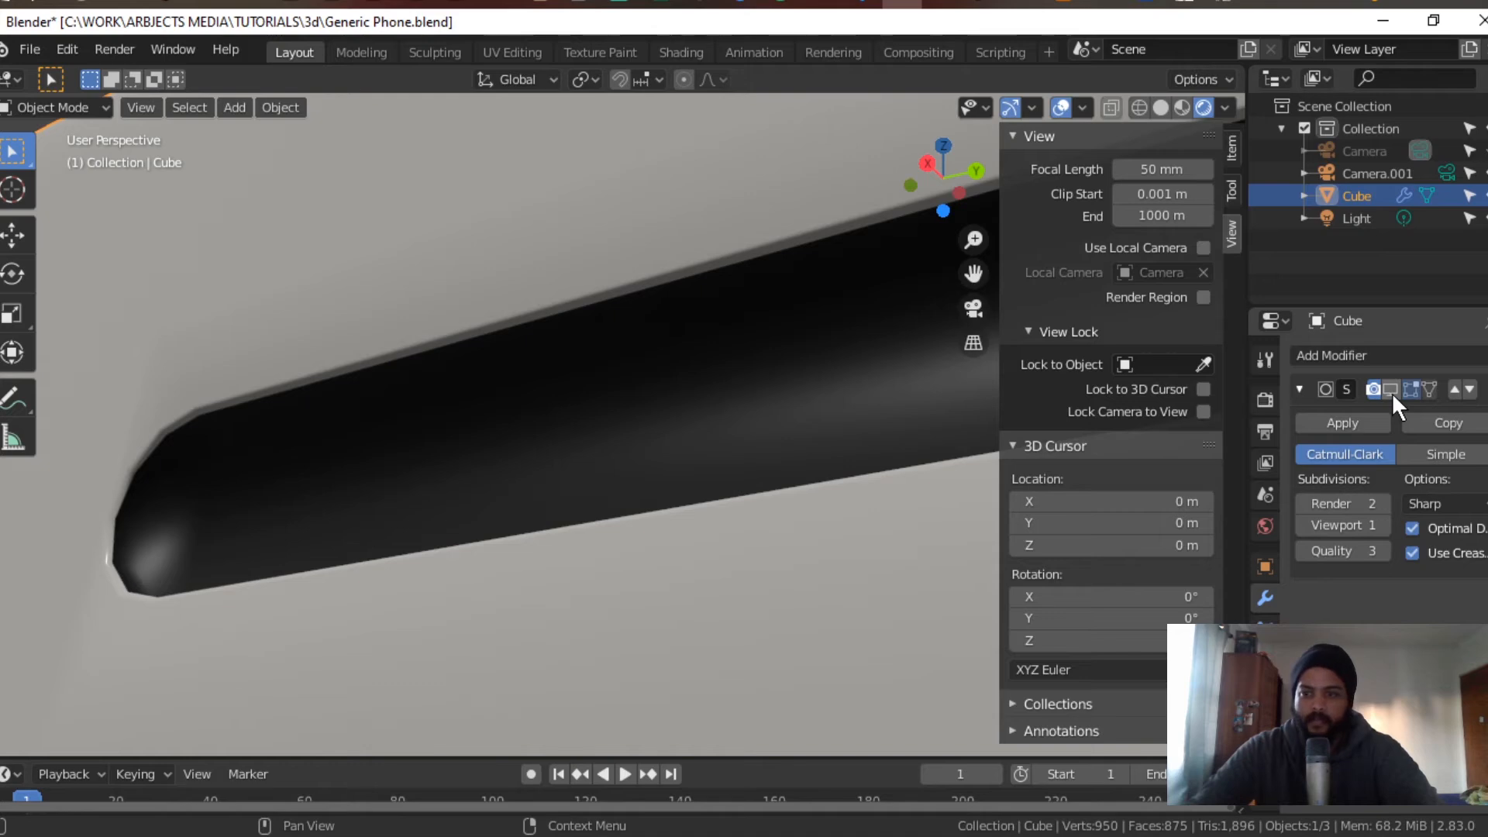
# Step: Connect the middle vertices at the two rounded ends of the slot's floor with a lengthwise edge path
pyautogui.moveTo(411, 466); pyautogui.dragTo(481, 494, button='middle')
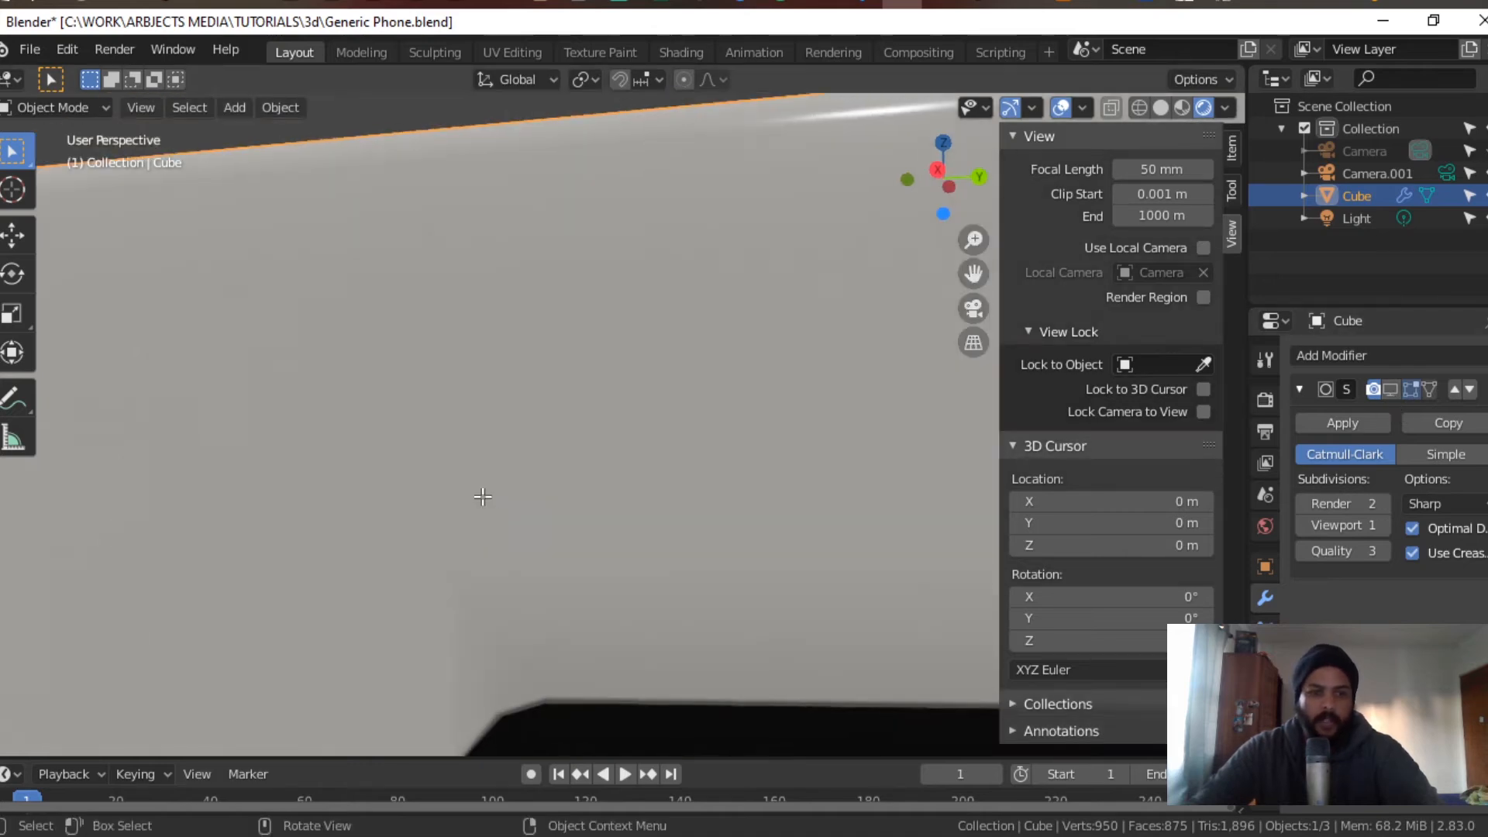
pyautogui.scroll(-2, 573, 527)
pyautogui.press('Tab')
pyautogui.scroll(-5, 653, 551)
pyautogui.keyDown('shift'); pyautogui.moveTo(677, 565); pyautogui.dragTo(606, 513, button='middle'); pyautogui.keyUp('shift')
pyautogui.scroll(3, 634, 538)
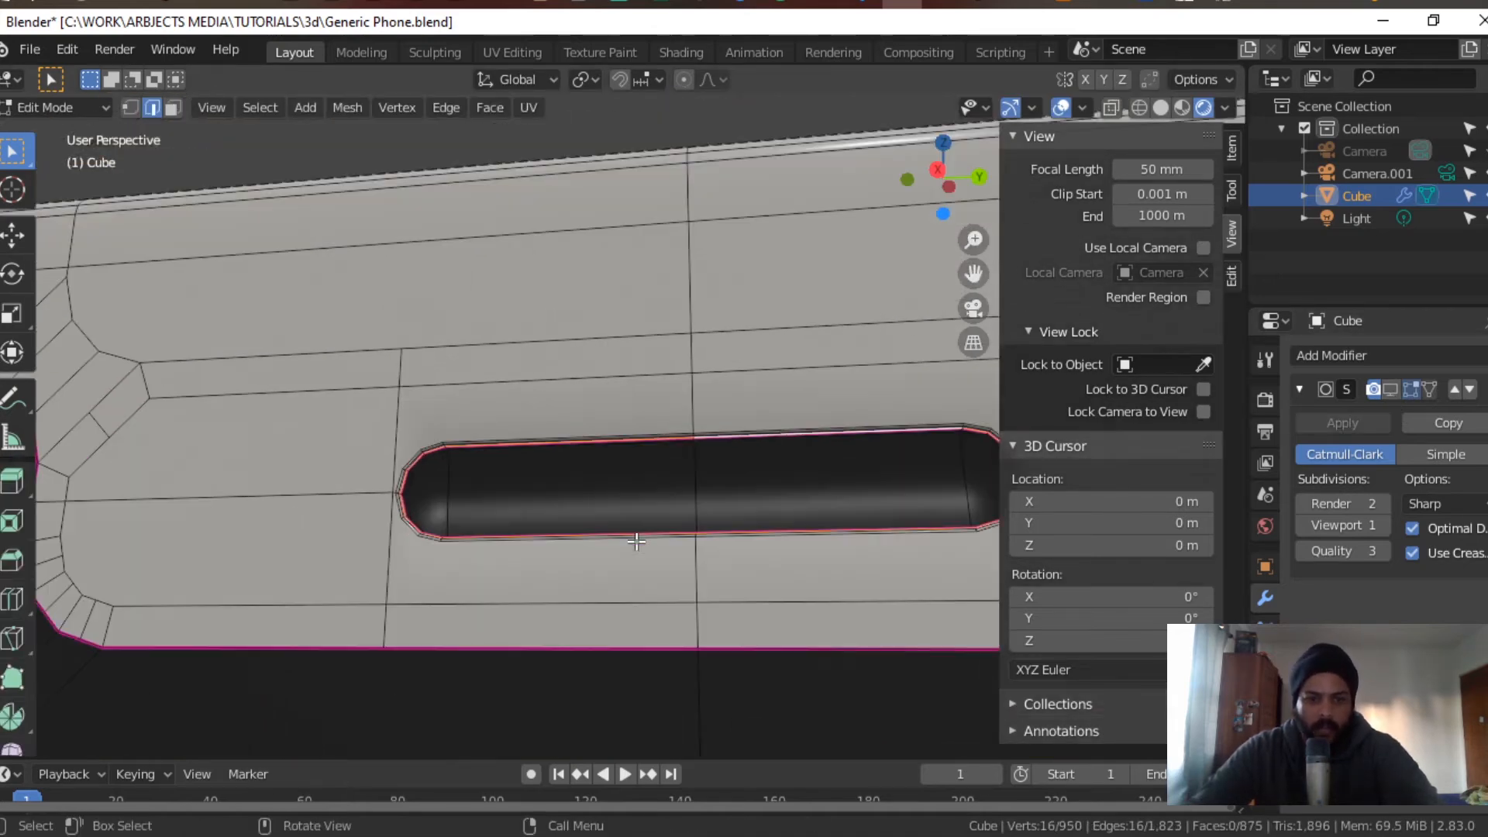
pyautogui.keyDown('shift'); pyautogui.moveTo(685, 577); pyautogui.dragTo(597, 554, button='middle'); pyautogui.keyUp('shift')
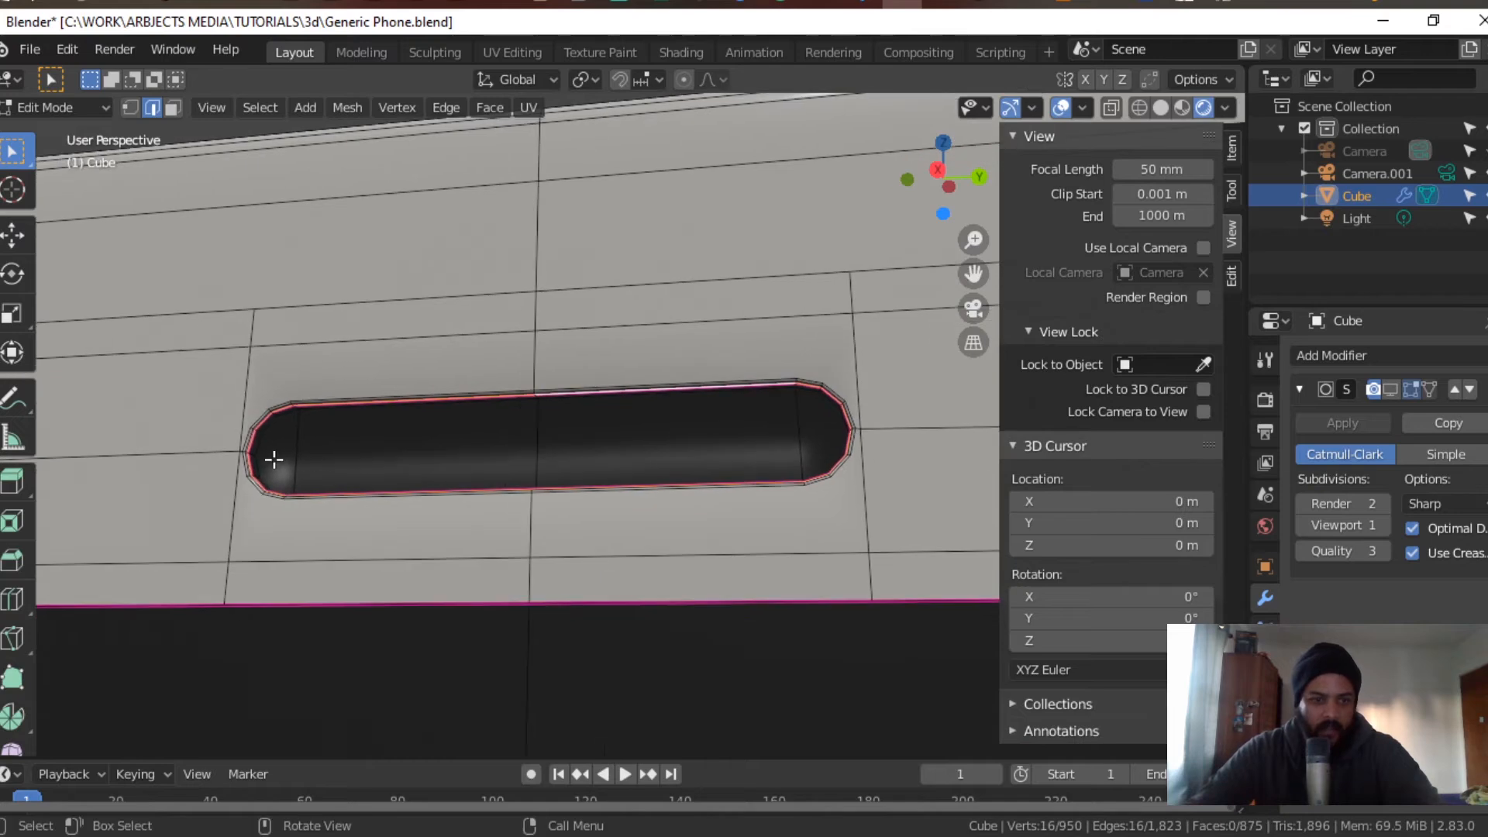
pyautogui.press('1')
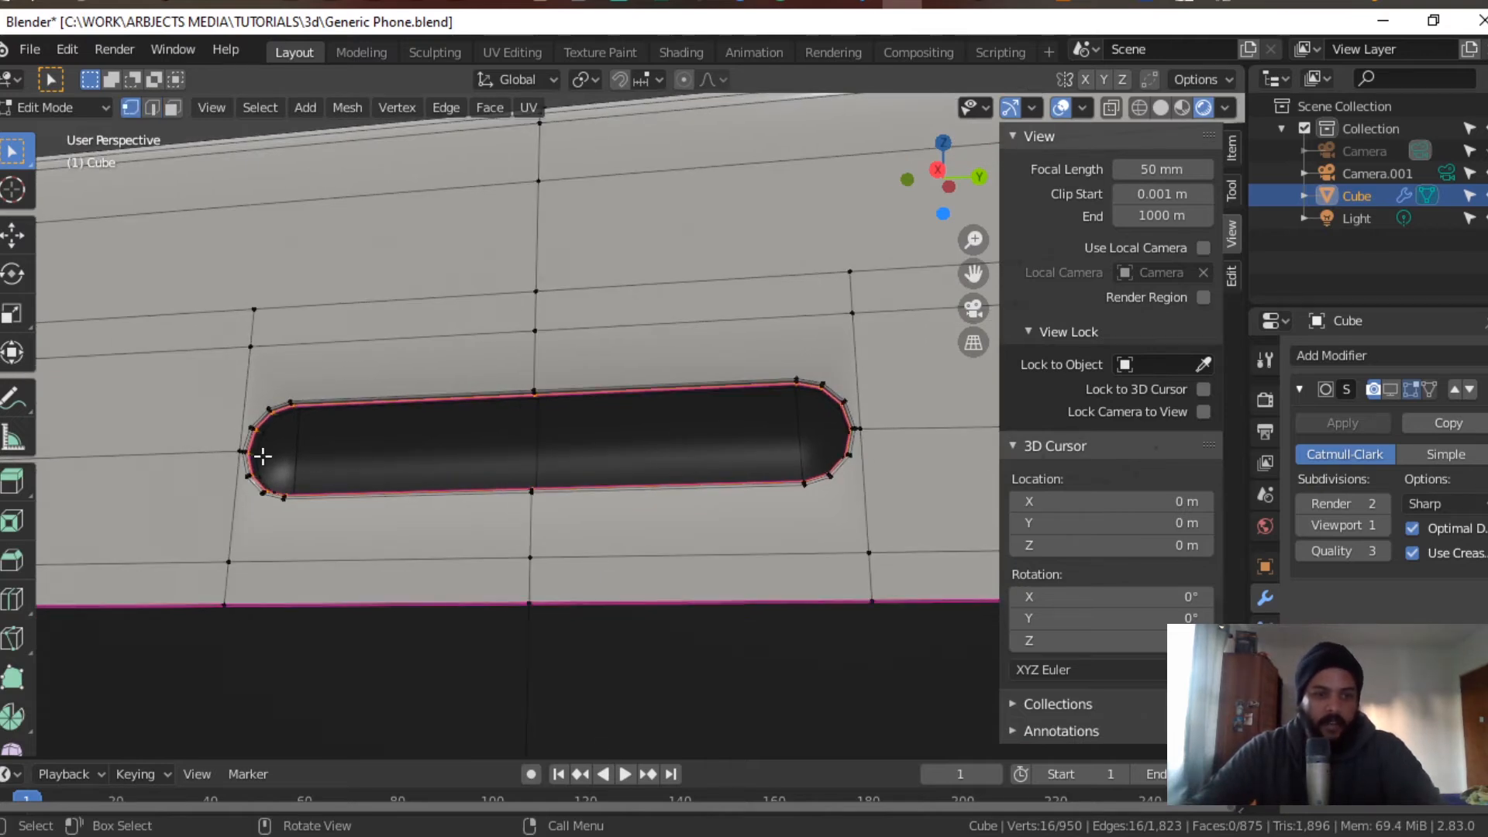
pyautogui.click(263, 456)
pyautogui.moveTo(532, 527); pyautogui.dragTo(618, 561, button='middle')
pyautogui.keyDown('shift'); pyautogui.moveTo(813, 572); pyautogui.dragTo(320, 555, button='middle'); pyautogui.keyUp('shift')
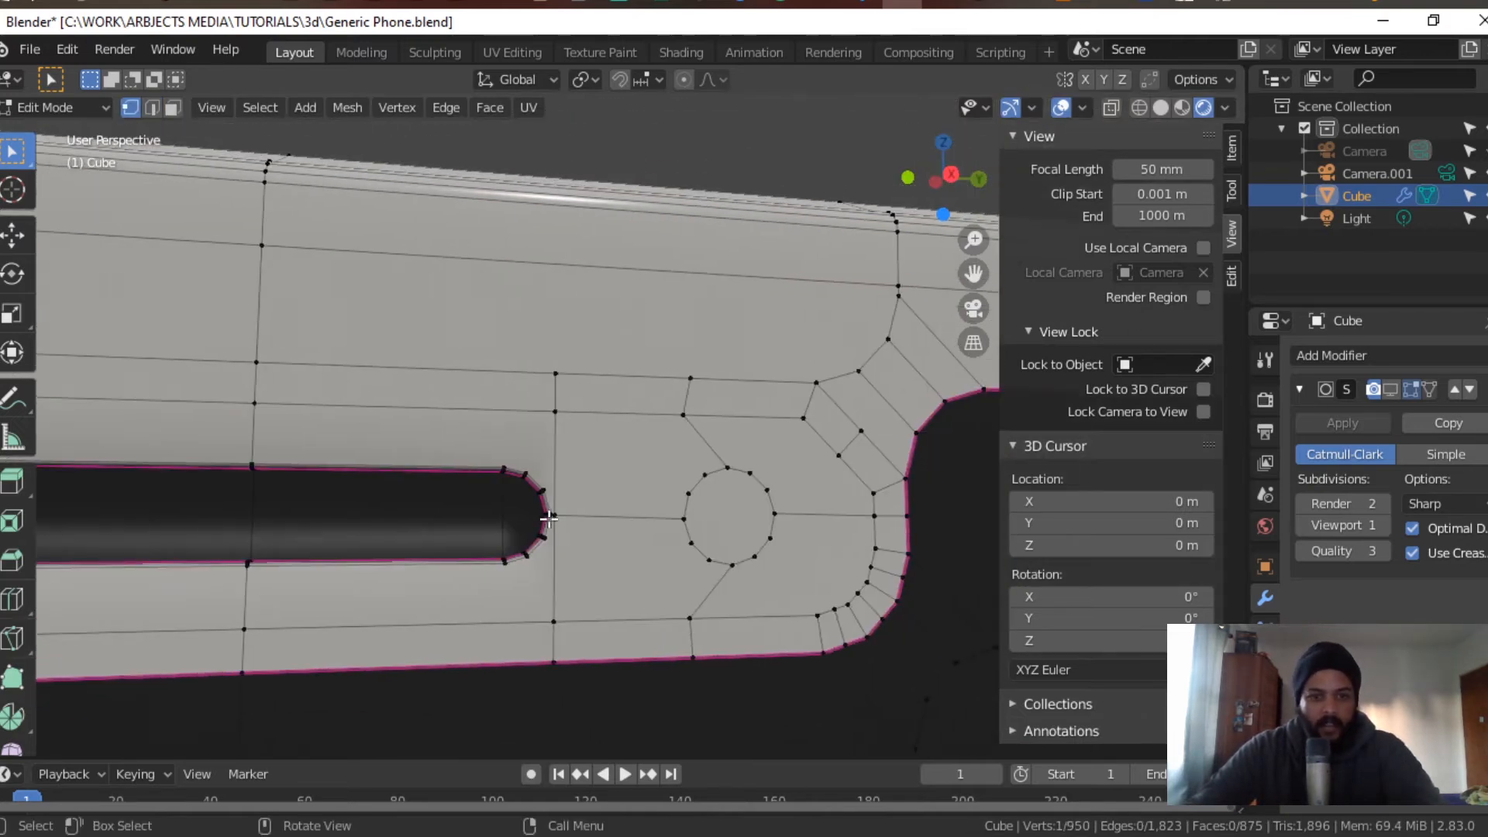
pyautogui.scroll(5, 548, 537)
pyautogui.keyDown('shift'); pyautogui.moveTo(491, 591); pyautogui.dragTo(571, 491, button='middle'); pyautogui.keyUp('shift')
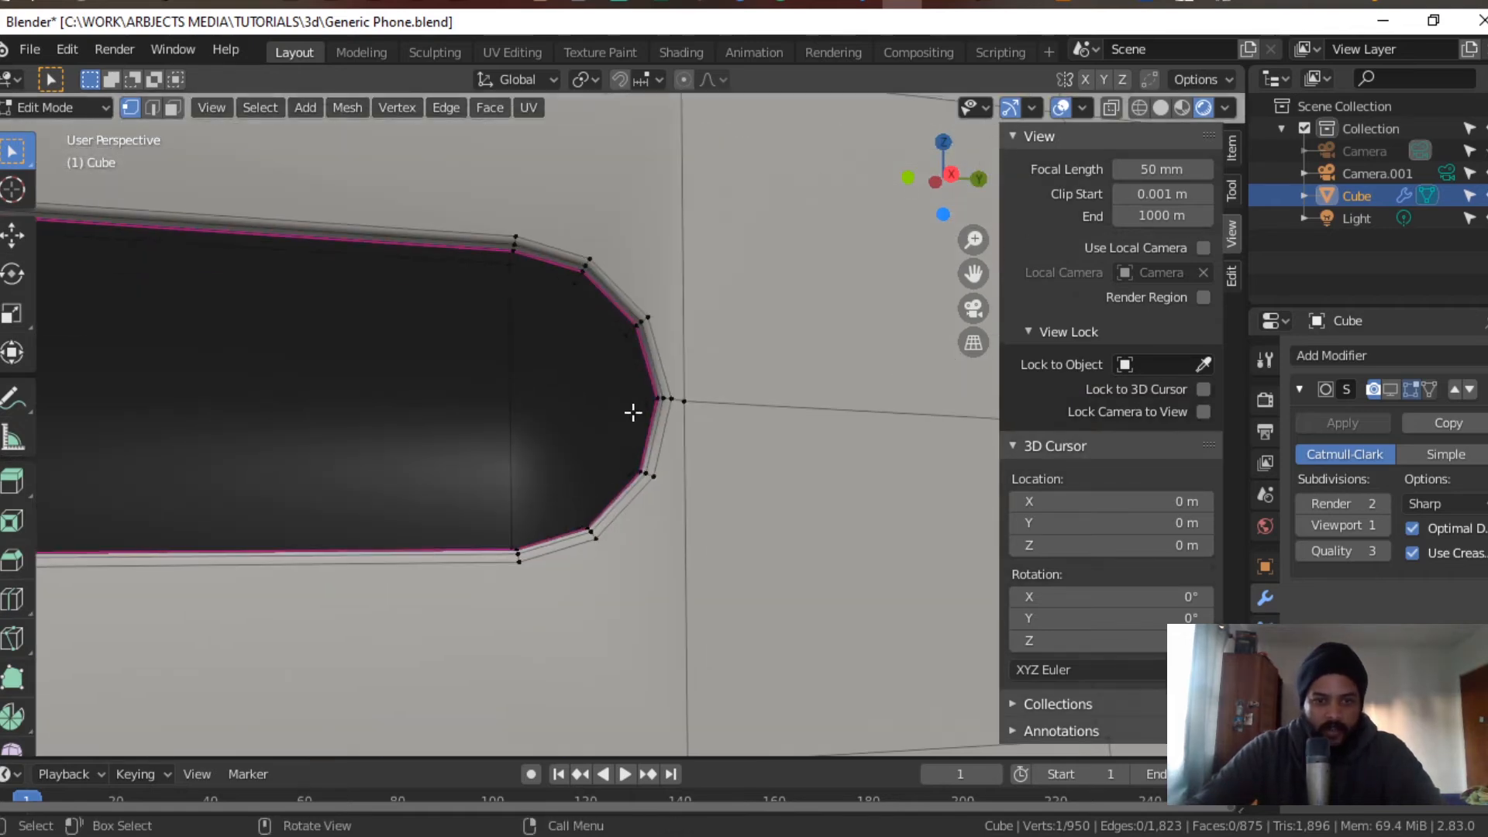
pyautogui.keyDown('shift'); pyautogui.click(647, 404); pyautogui.keyUp('shift')
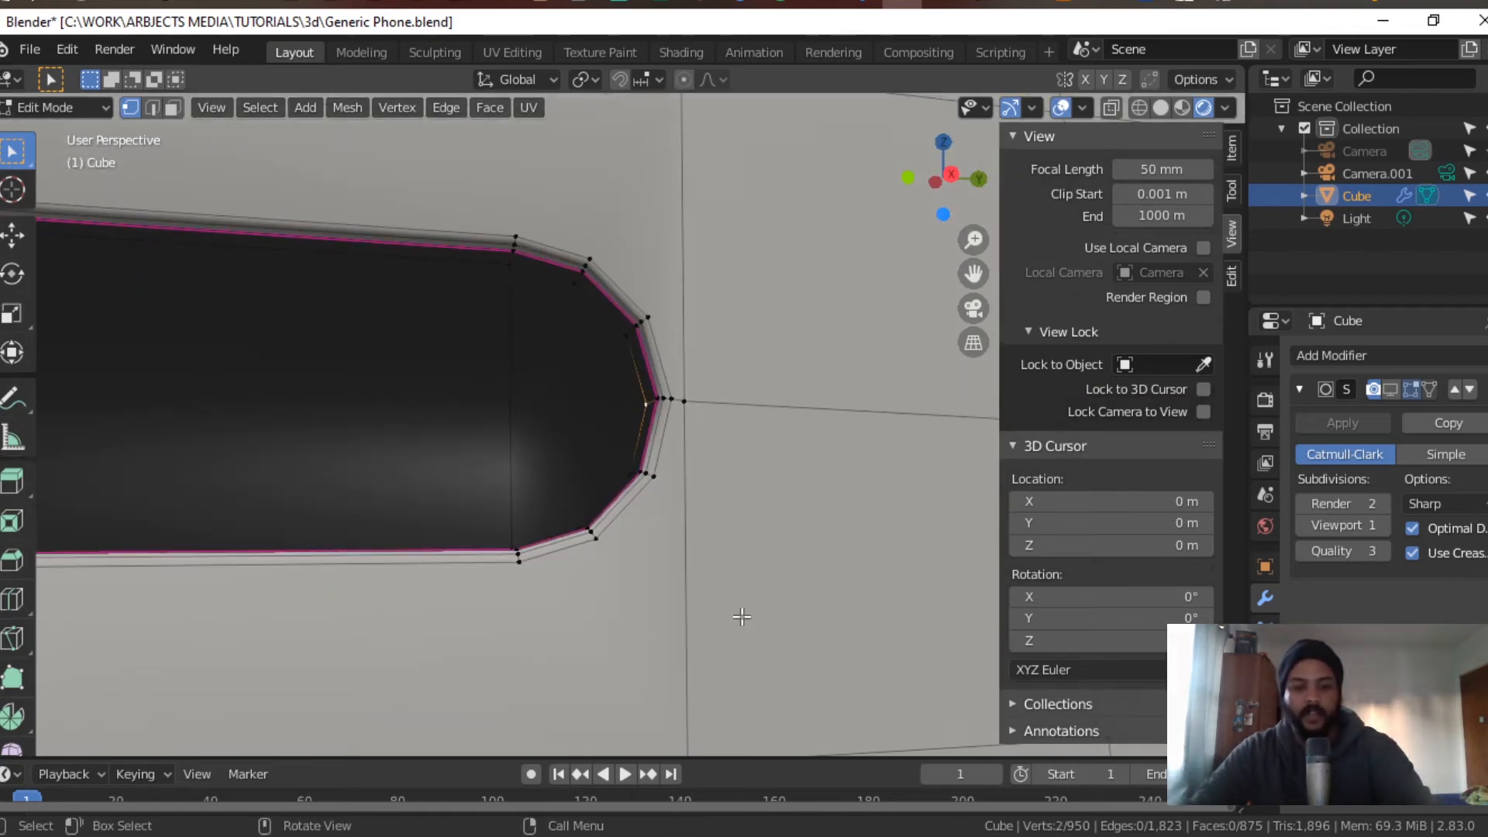
pyautogui.press('j')
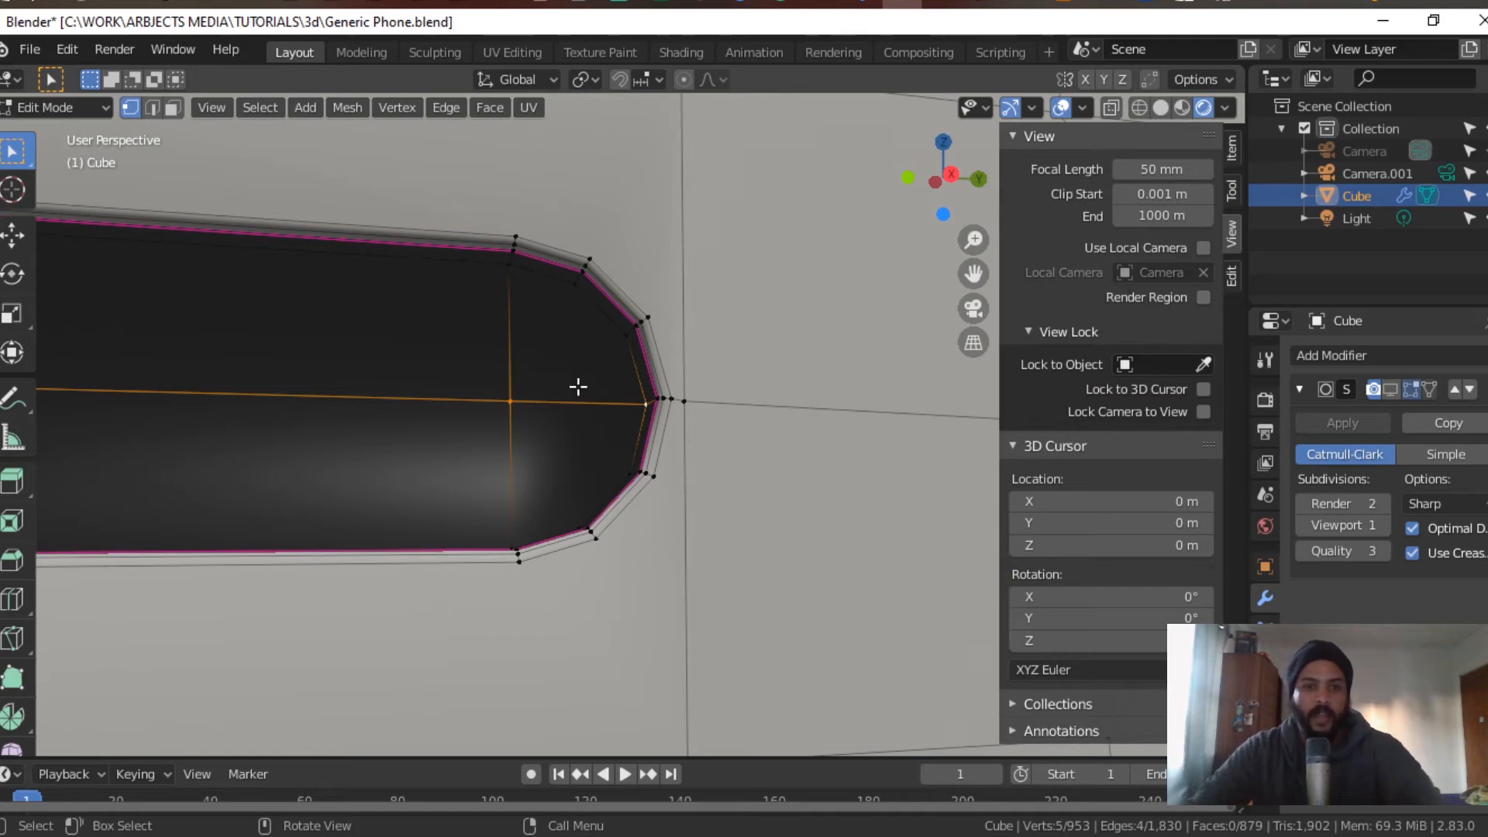
# Step: Preview the split slot floor with the subdivision modifier's viewport display on, switch it off, and examine the end nearer the camera hole
pyautogui.scroll(-4, 578, 387)
pyautogui.click(1391, 389)
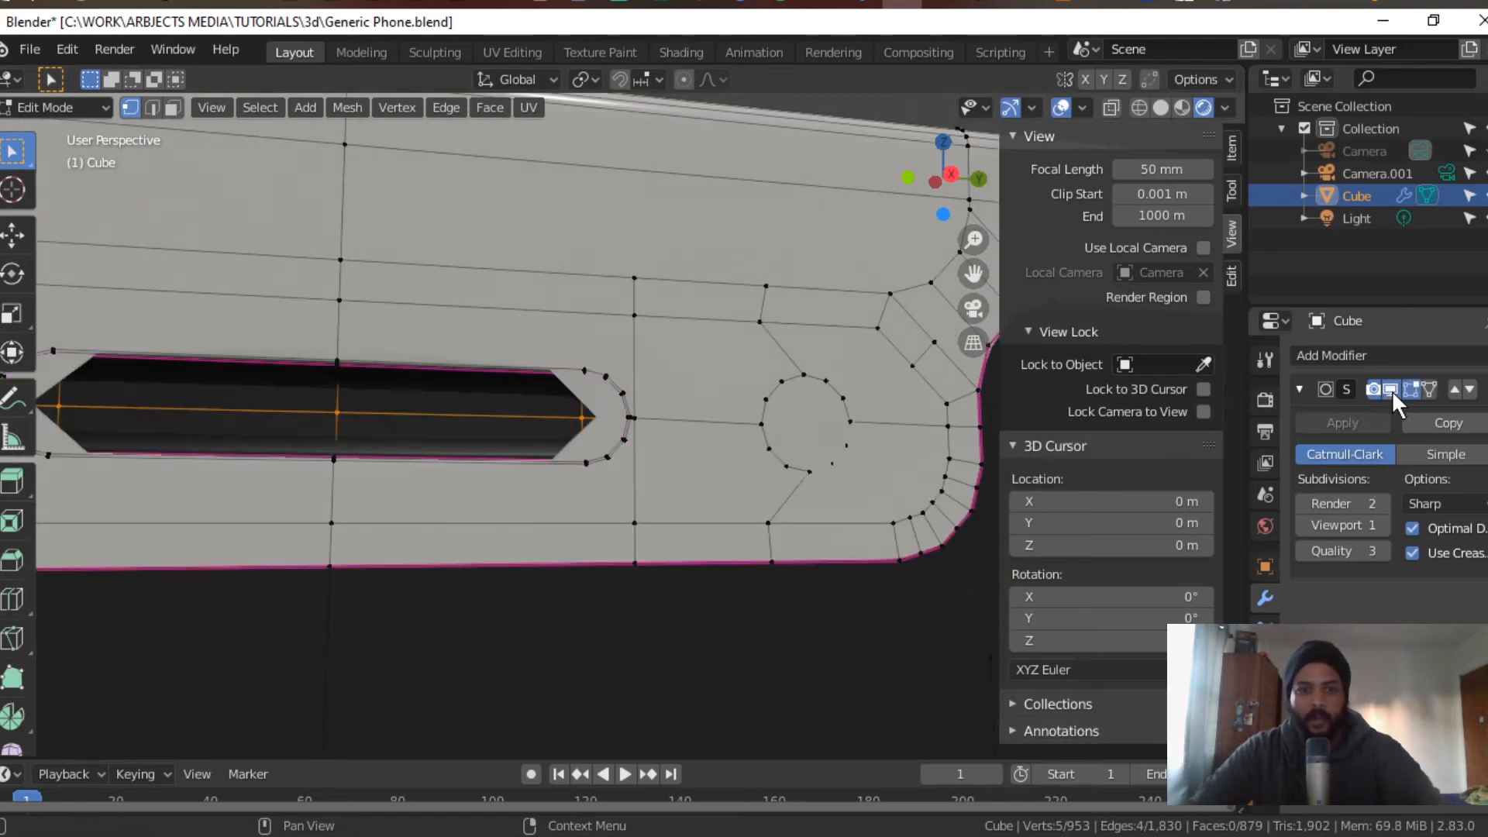
pyautogui.click(1390, 389)
pyautogui.scroll(6, 636, 515)
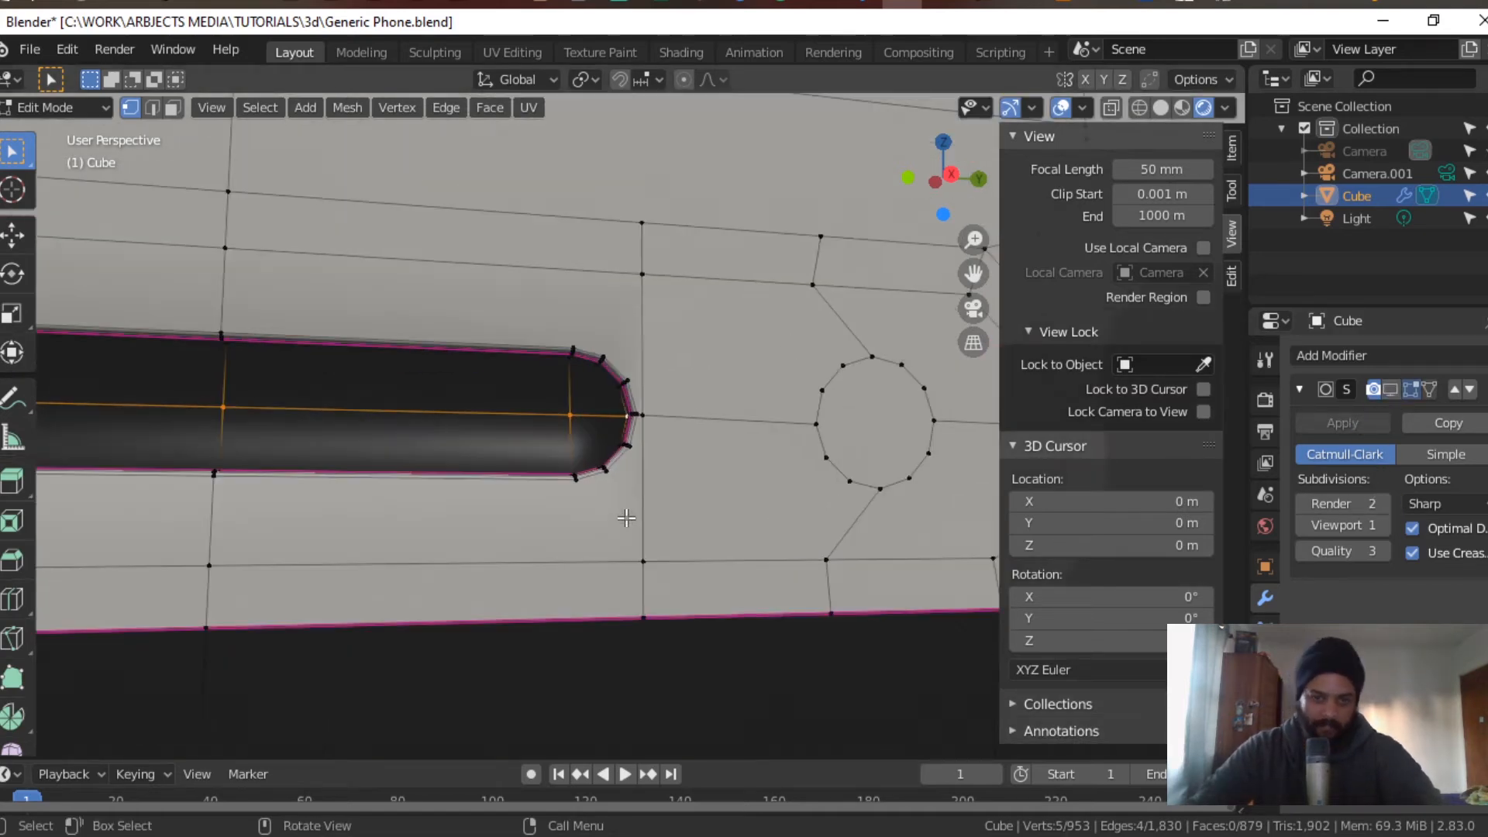
pyautogui.scroll(-3, 635, 515)
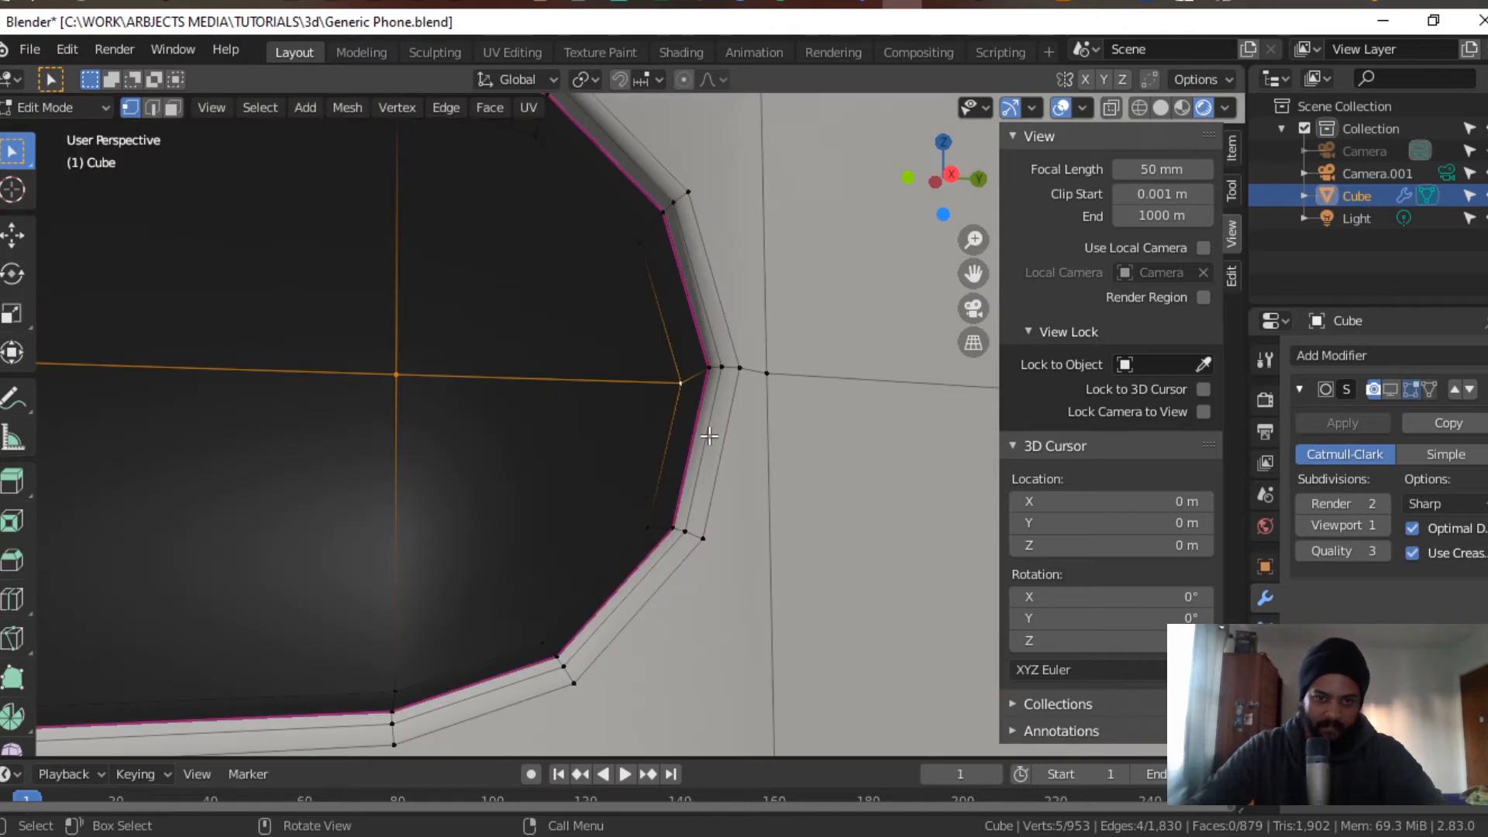
pyautogui.scroll(-3, 707, 429)
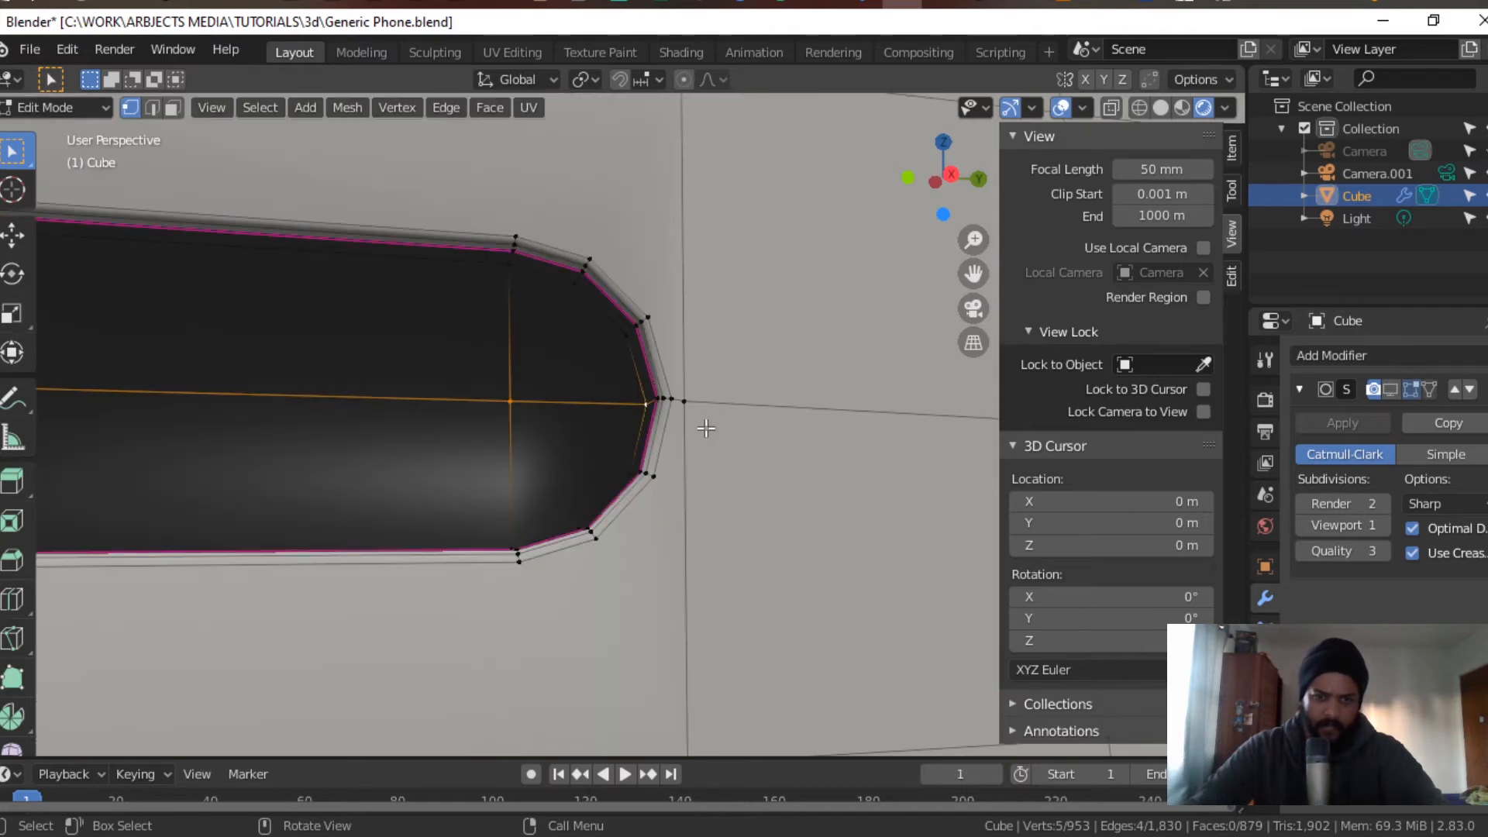
# Step: Inset all eight floor faces of the speaker slot together by 0.000241 m
pyautogui.scroll(-2, 706, 429)
pyautogui.moveTo(601, 444); pyautogui.dragTo(737, 488, button='middle')
pyautogui.press('3')
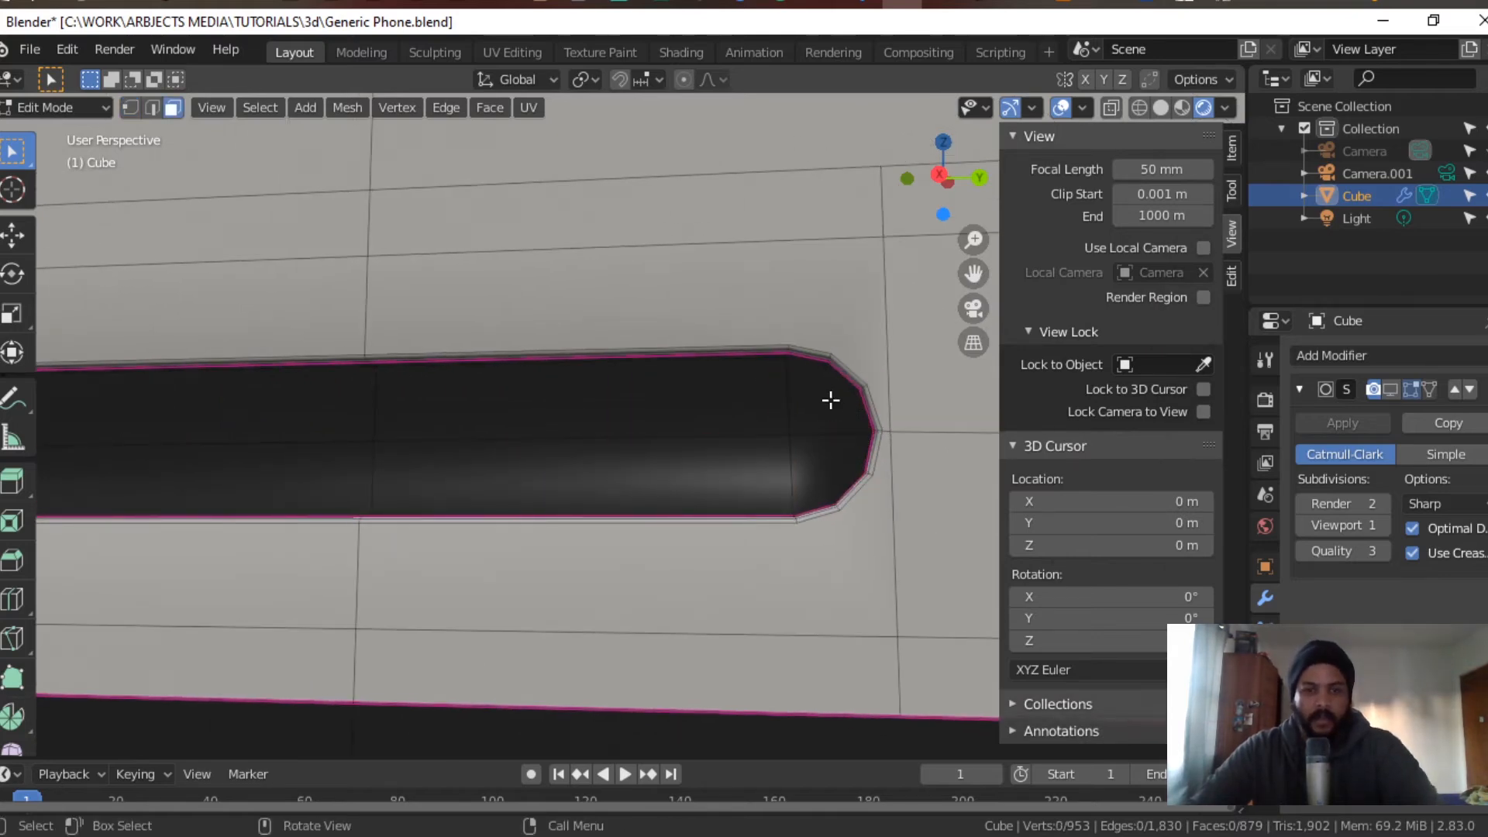
pyautogui.click(806, 404)
pyautogui.keyDown('shift'); pyautogui.click(695, 422); pyautogui.keyUp('shift')
pyautogui.keyDown('shift'); pyautogui.click(784, 469); pyautogui.keyUp('shift')
pyautogui.keyDown('shift'); pyautogui.click(819, 467); pyautogui.keyUp('shift')
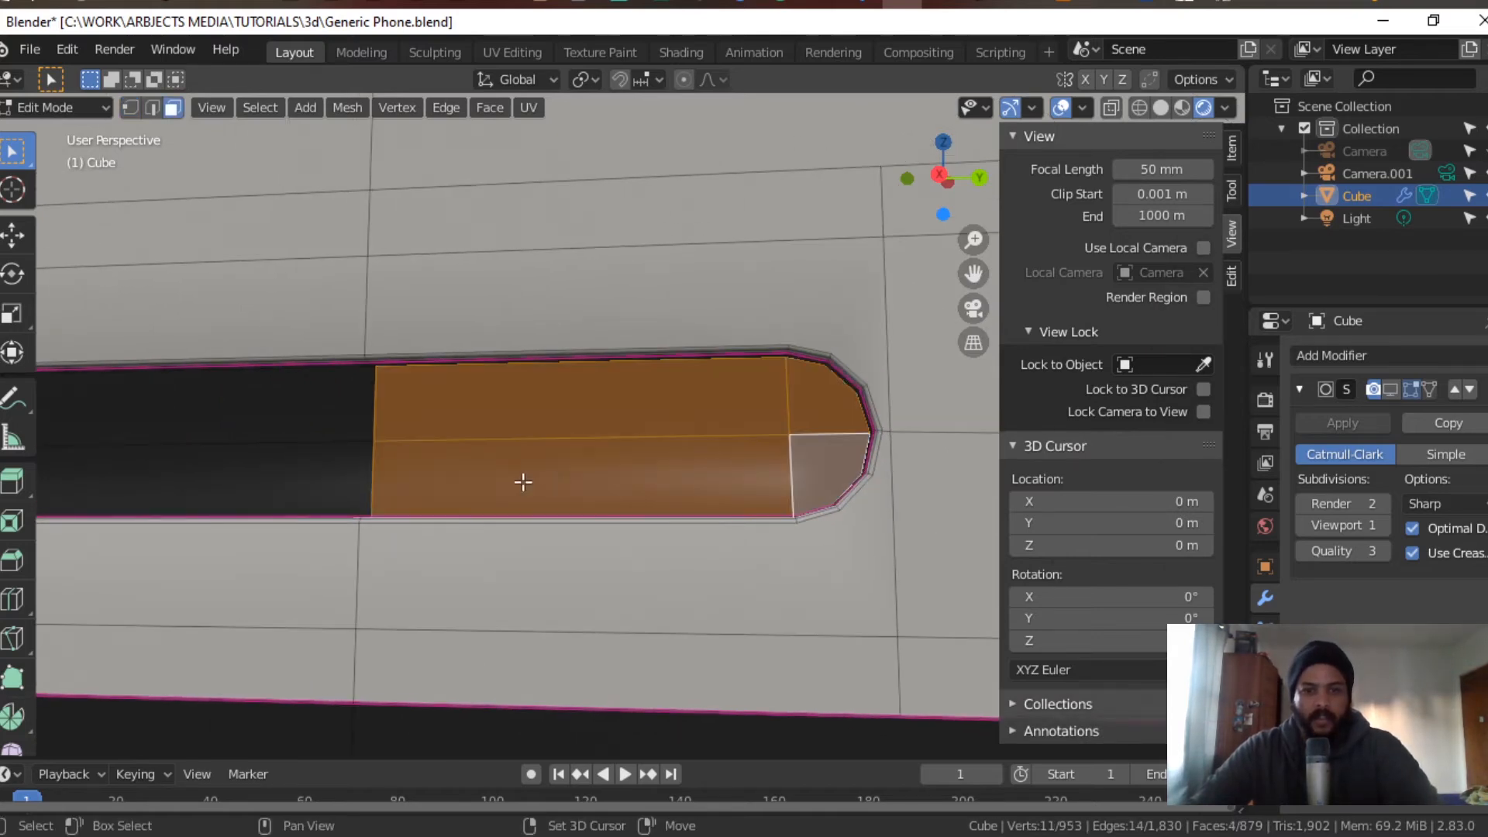
pyautogui.keyDown('shift'); pyautogui.click(348, 471); pyautogui.keyUp('shift')
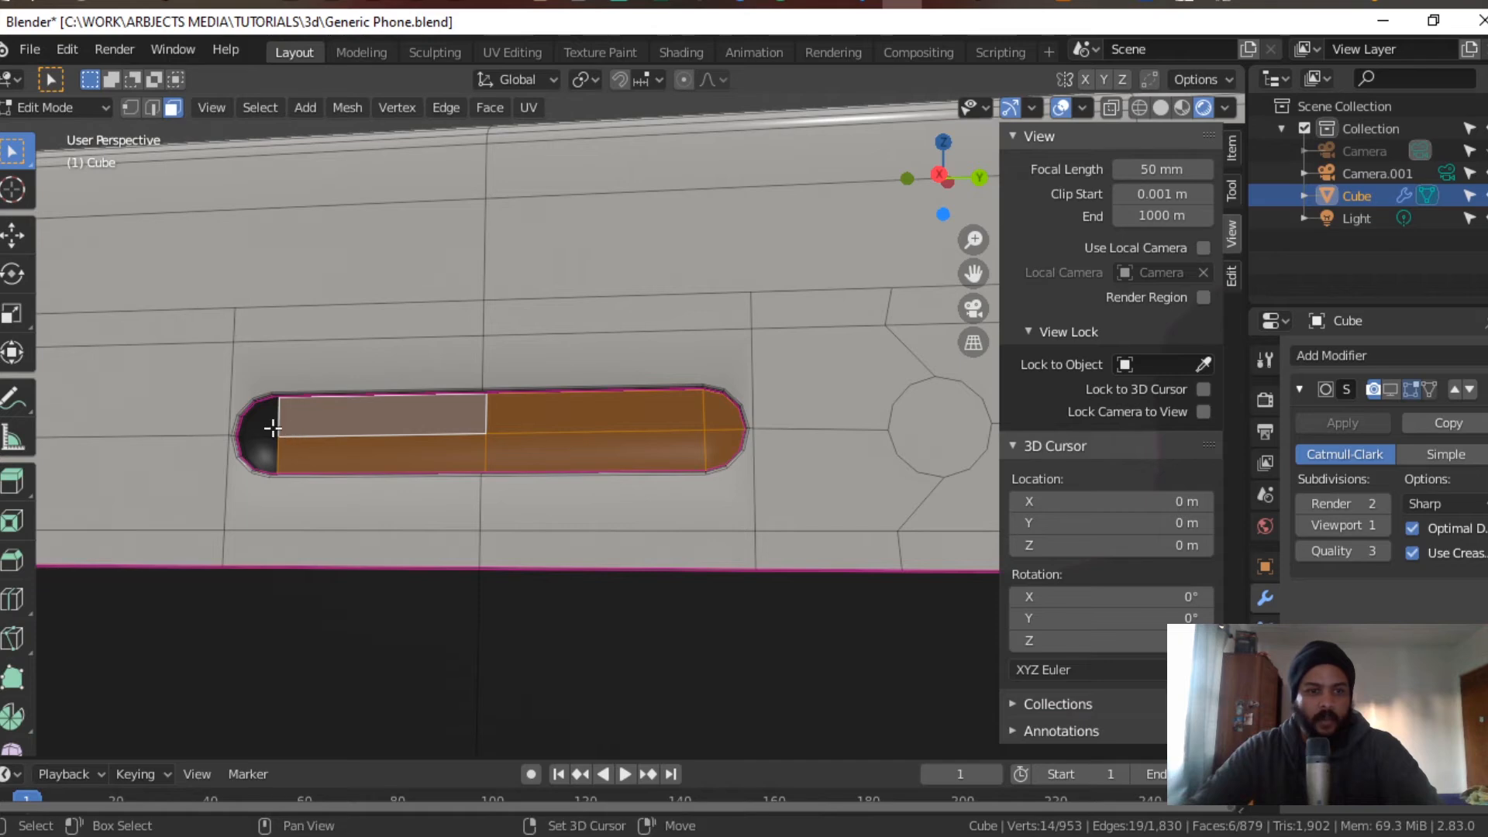
pyautogui.keyDown('shift'); pyautogui.click(271, 428); pyautogui.keyUp('shift')
pyautogui.keyDown('shift'); pyautogui.click(270, 434); pyautogui.keyUp('shift')
pyautogui.keyDown('shift'); pyautogui.click(265, 444); pyautogui.keyUp('shift')
pyautogui.keyDown('shift'); pyautogui.click(265, 424); pyautogui.keyUp('shift')
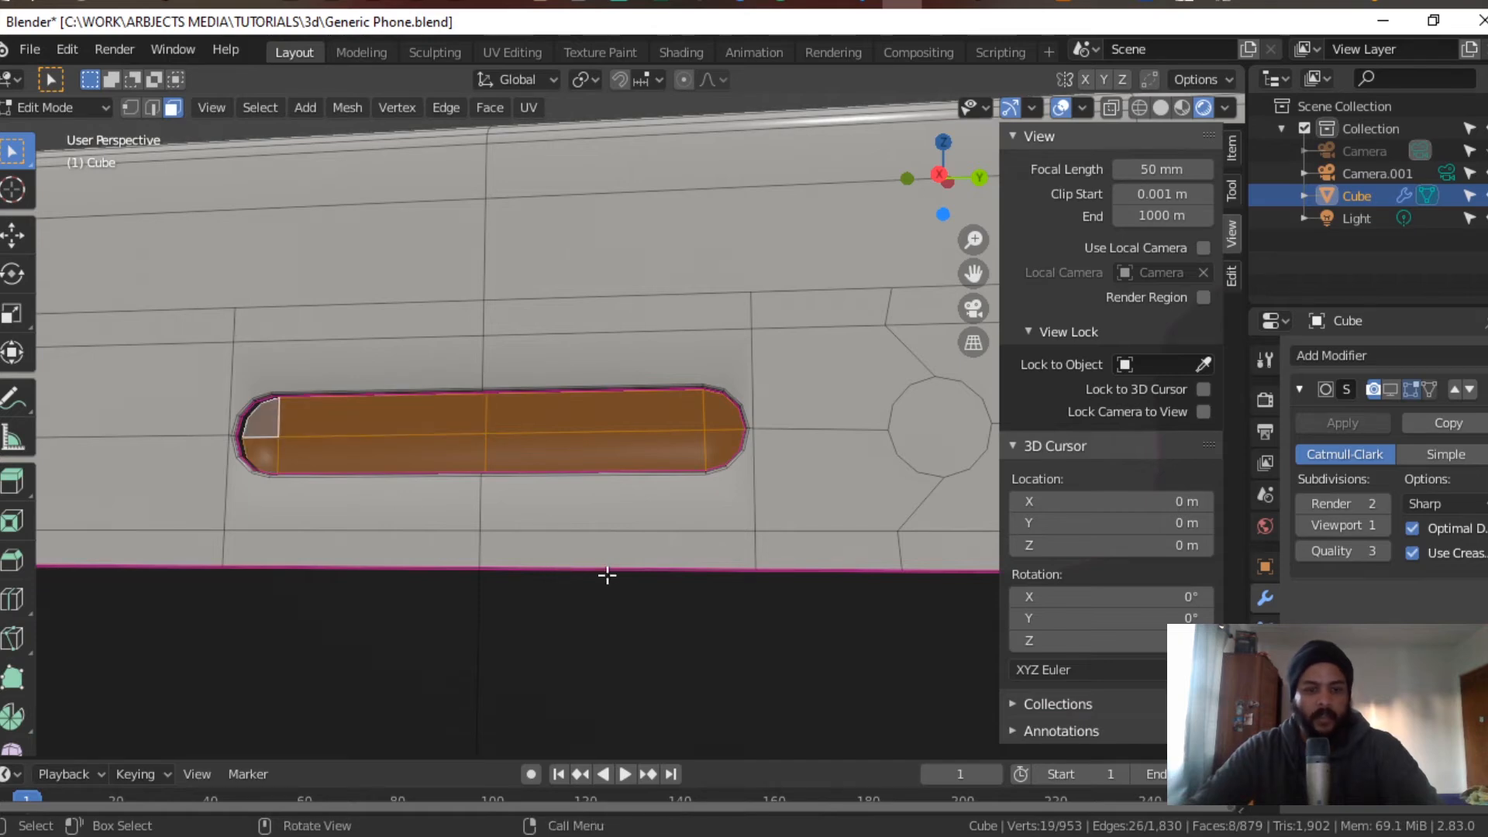
pyautogui.scroll(2, 604, 574)
pyautogui.press('i')
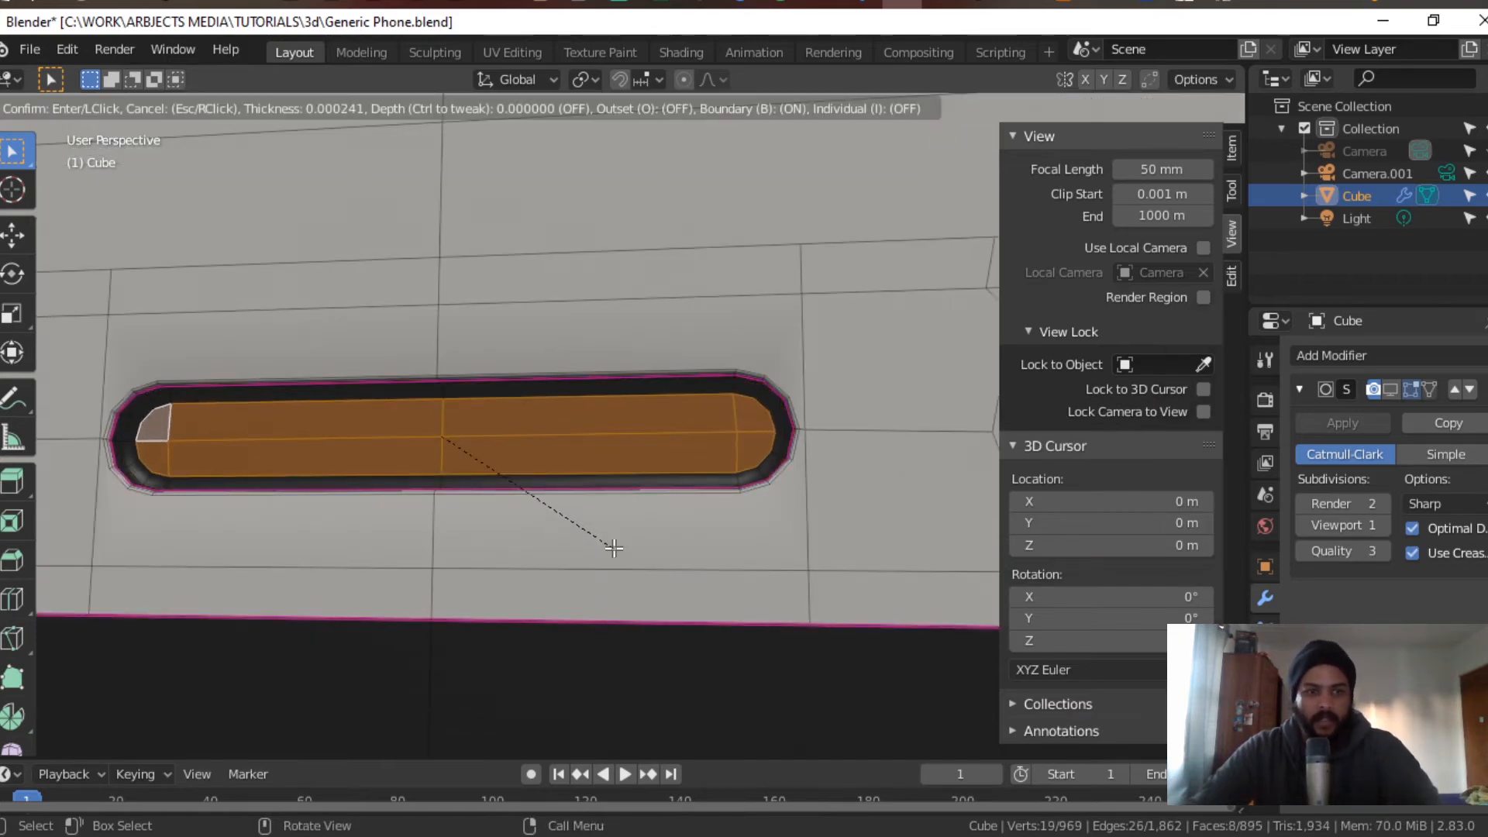
pyautogui.click(613, 548)
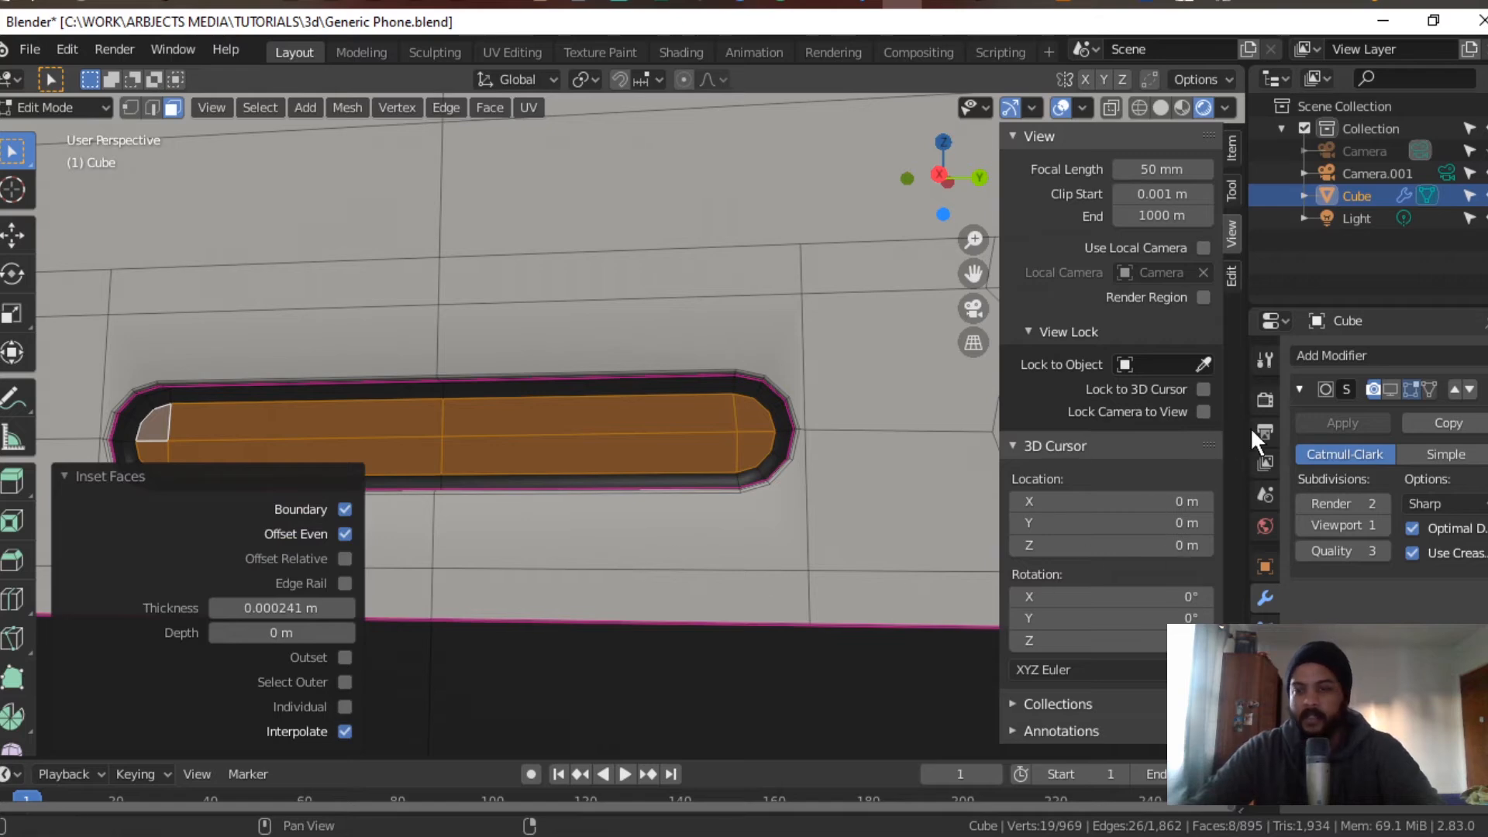
# Step: Check the inset slot floor with subdivision shown and hidden, and inspect its rounded end beside the camera hole
pyautogui.click(1395, 390)
pyautogui.click(1396, 389)
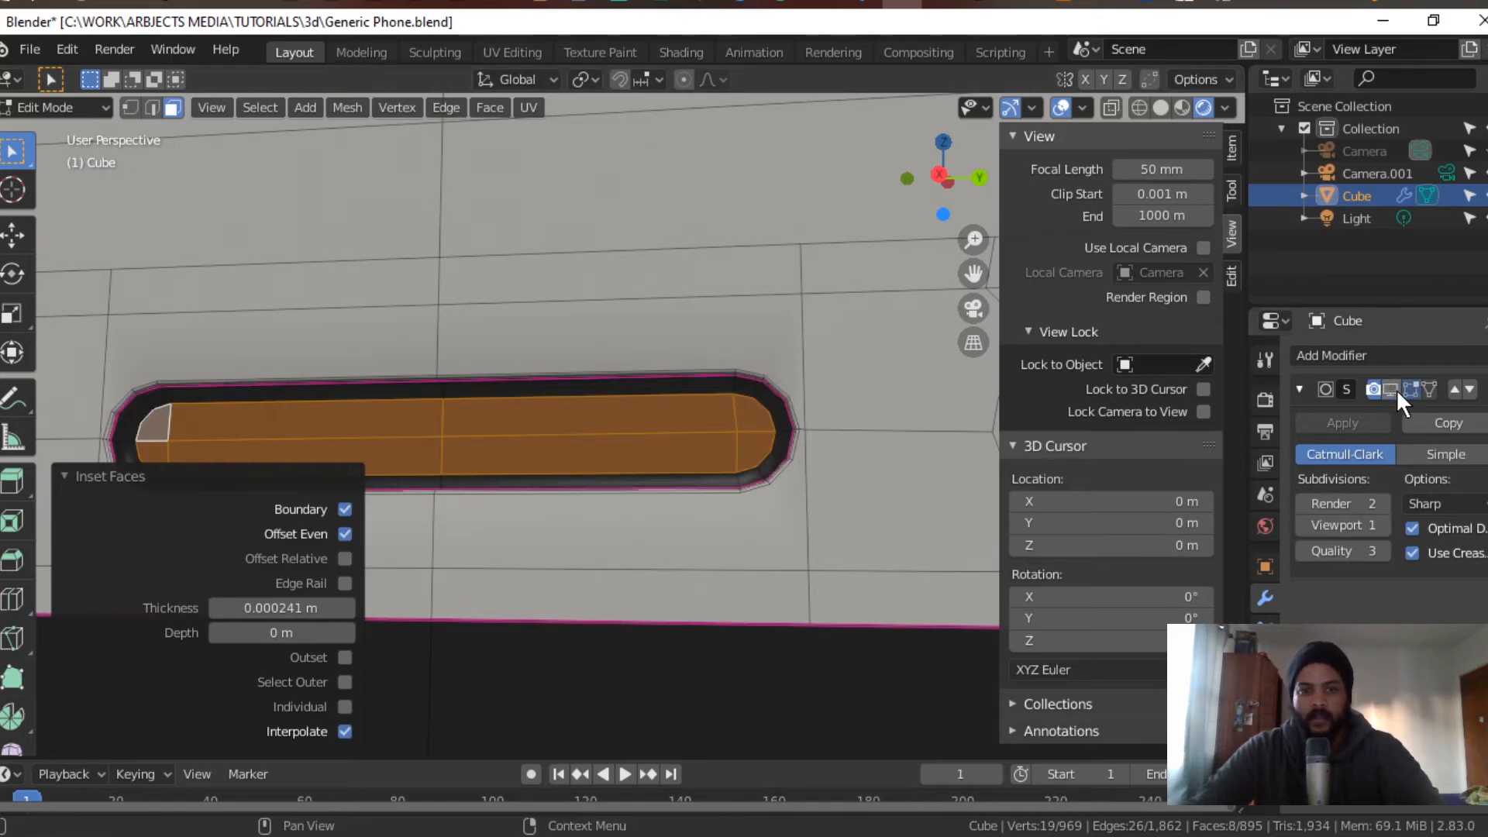
pyautogui.moveTo(647, 505); pyautogui.dragTo(679, 503, button='middle')
pyautogui.scroll(6, 678, 502)
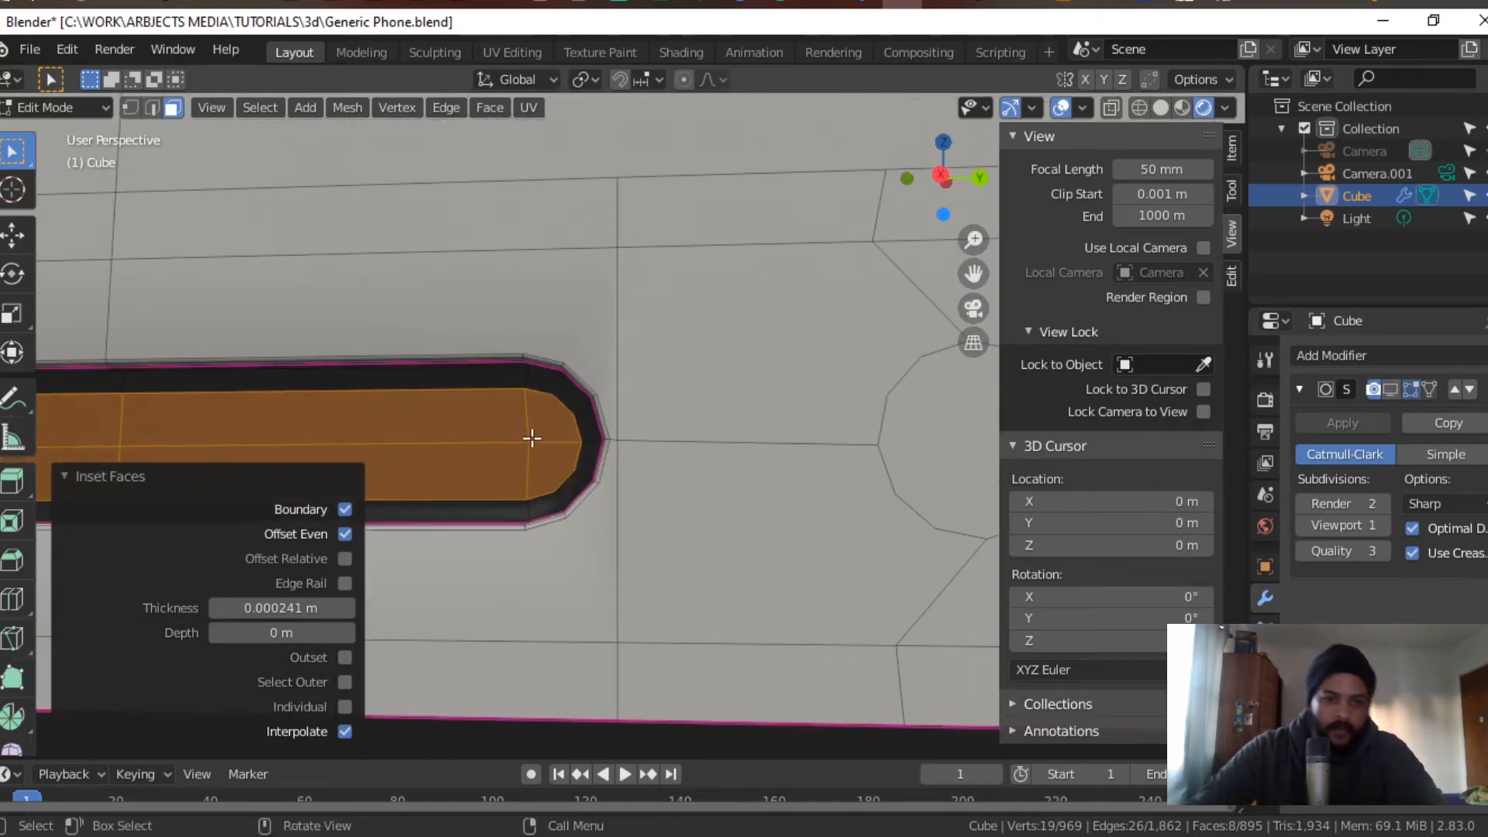
pyautogui.scroll(-3, 586, 362)
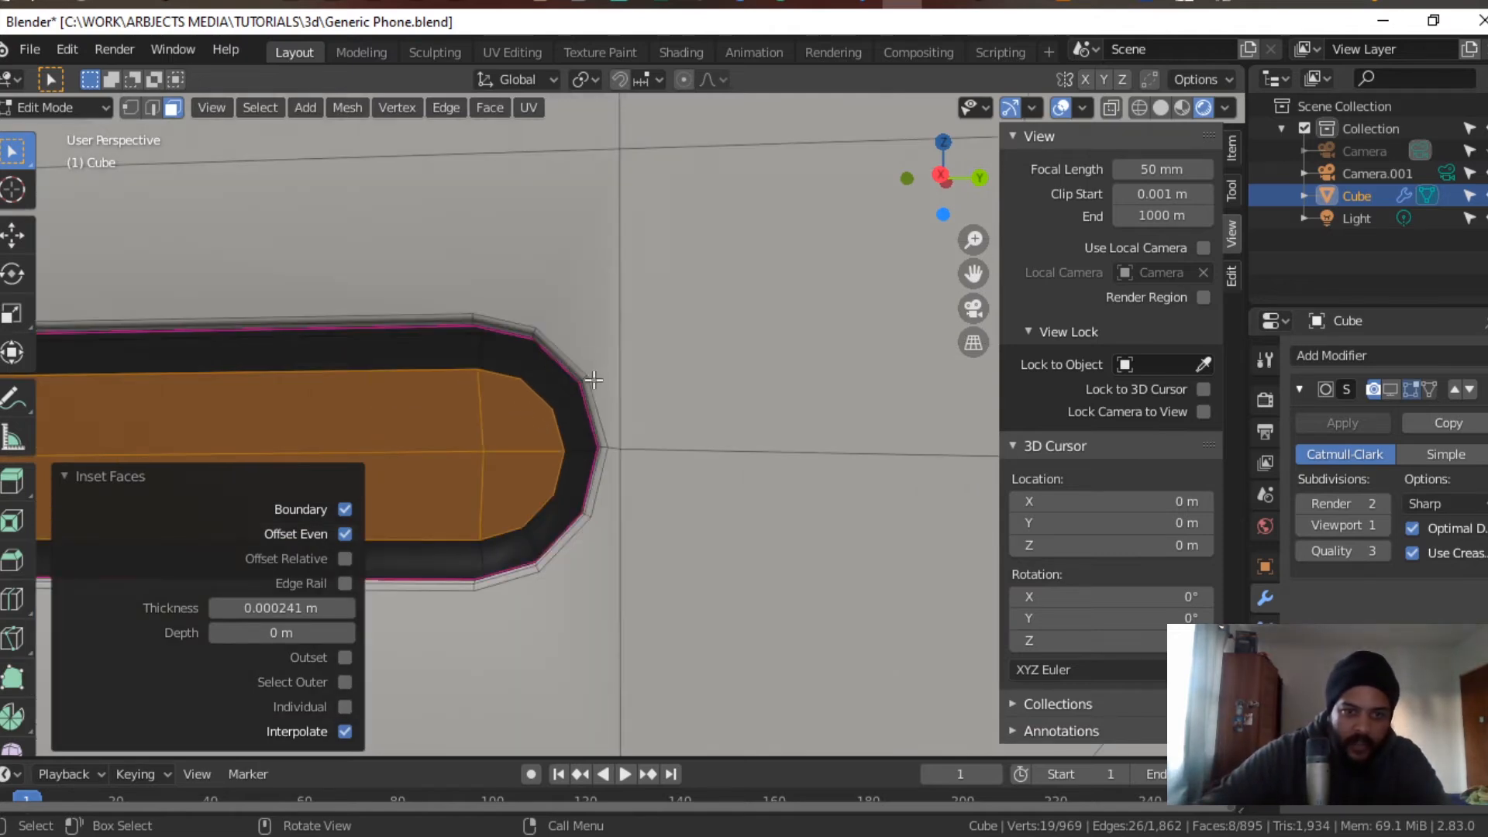
# Step: Connect the outer rim vertices just above and below the slot's tip nearer the camera hole to the adjacent upper and lower grid corners
pyautogui.press('1')
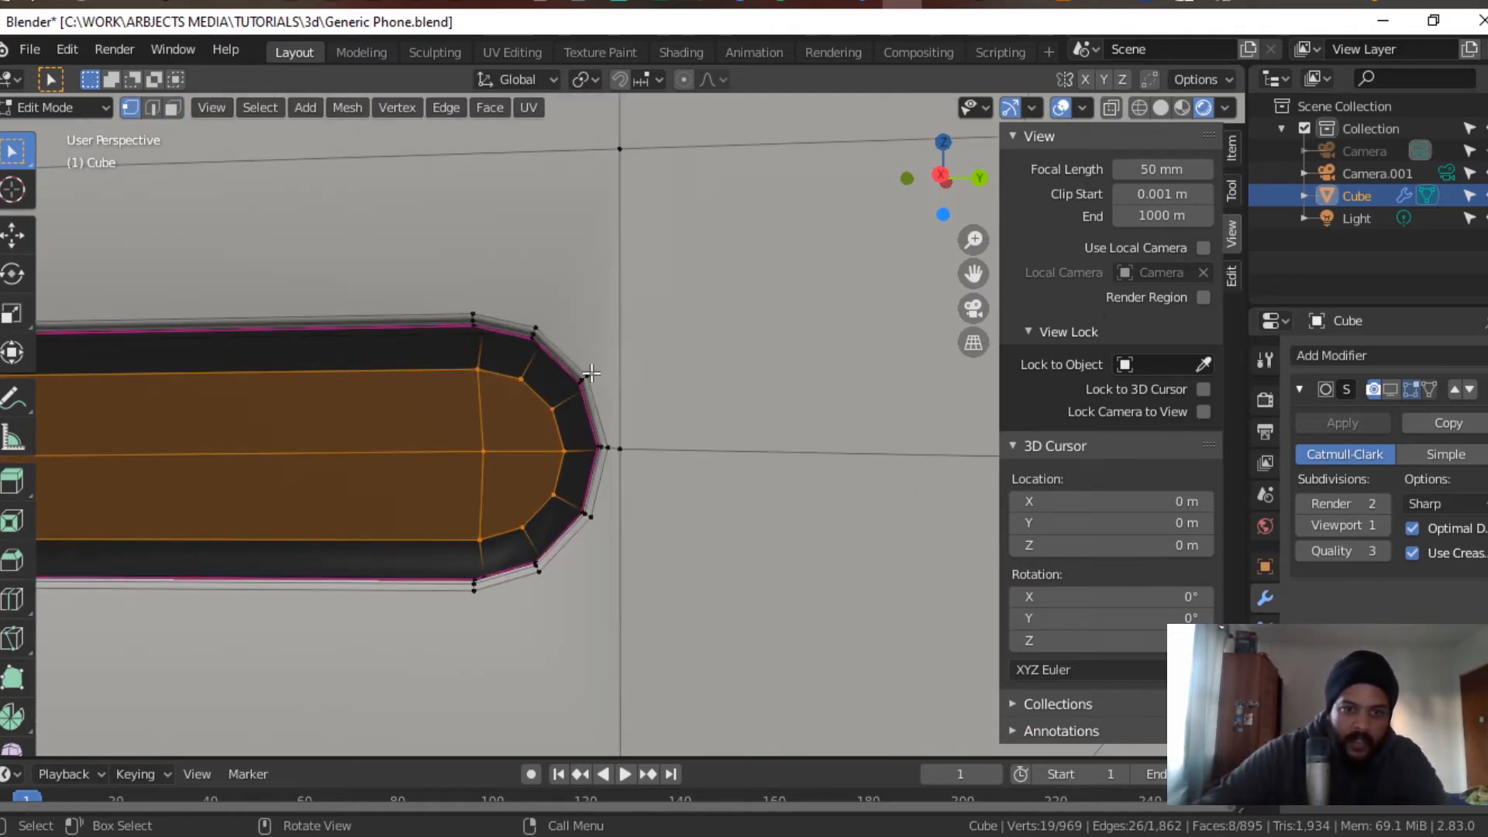
pyautogui.click(588, 376)
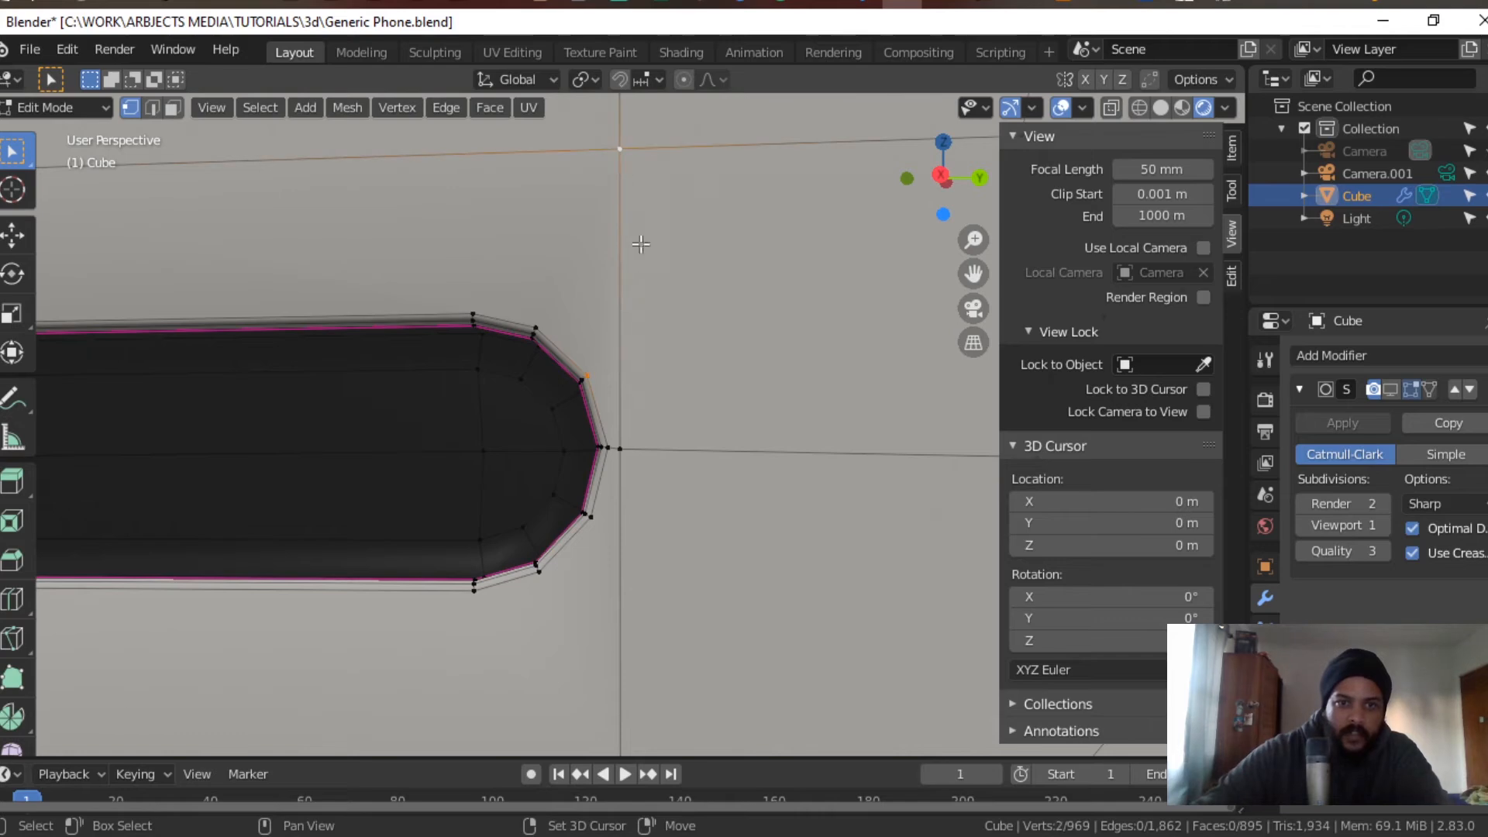
pyautogui.click(591, 515)
pyautogui.scroll(-4, 599, 607)
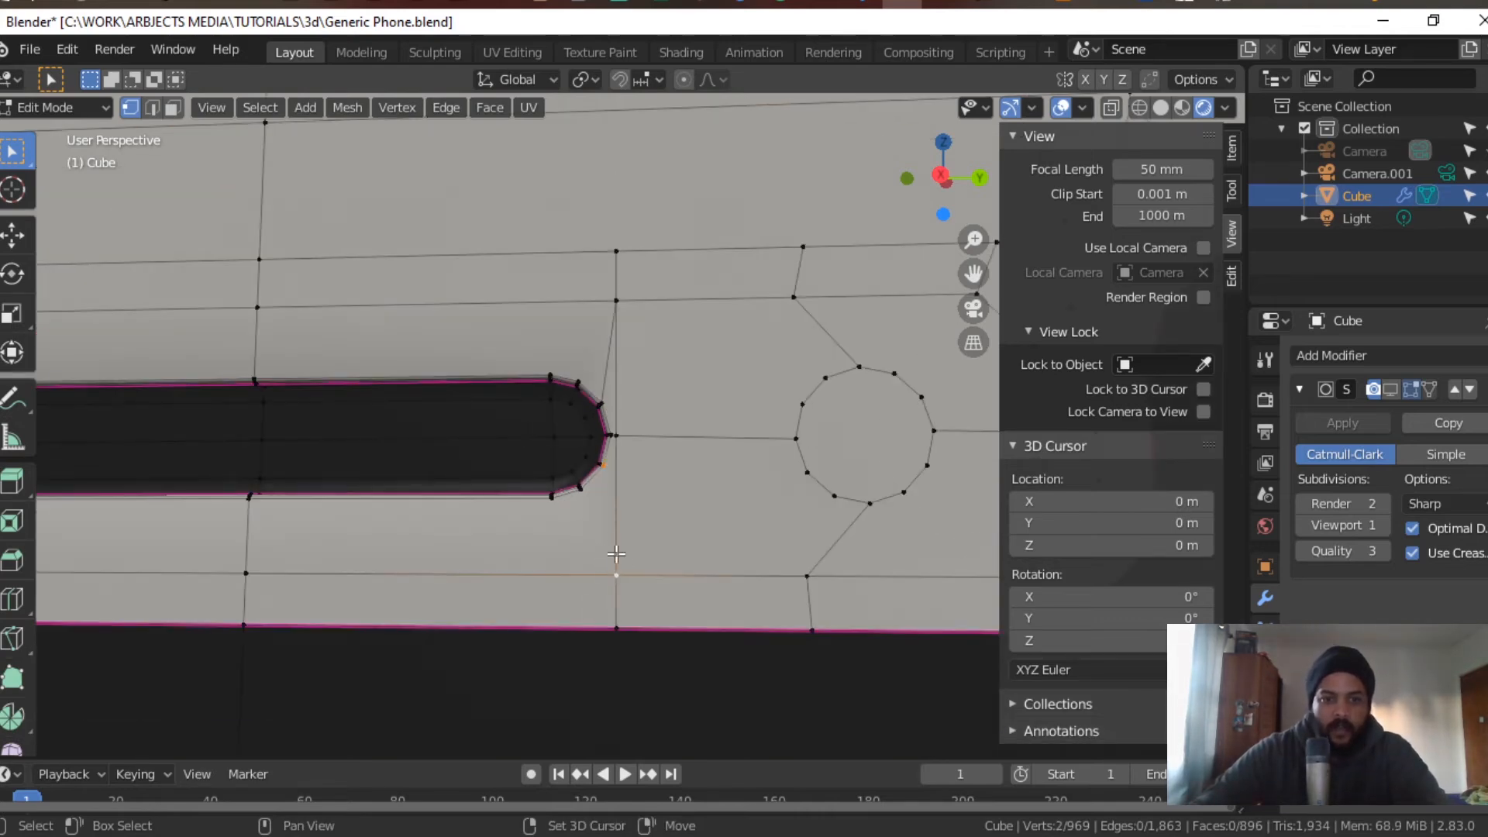
pyautogui.press('j')
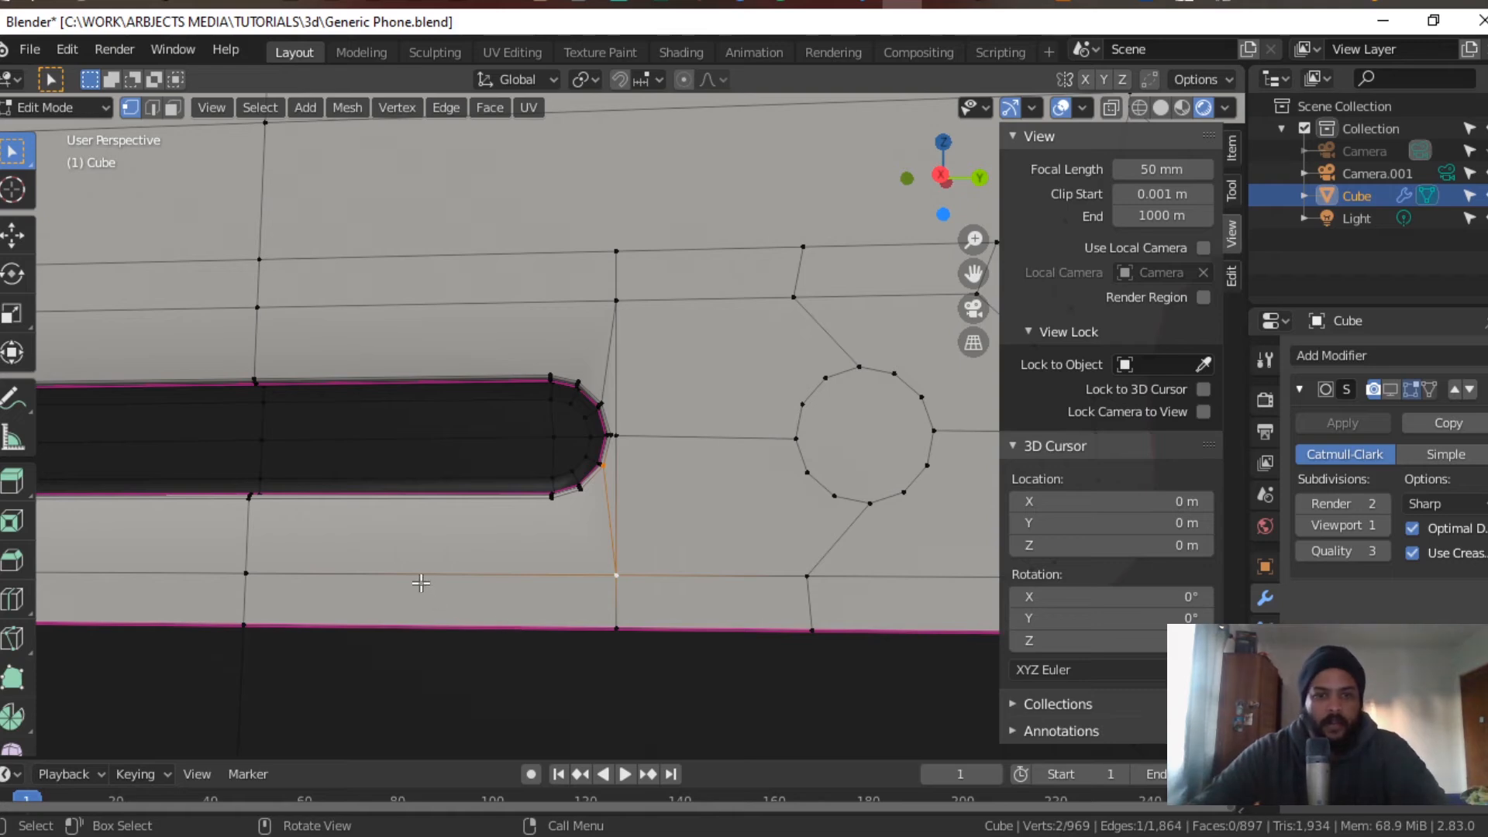
# Step: Connect one upper and one lower outer rim vertex at the slot end away from the camera hole to the neighbouring grid corners
pyautogui.scroll(2, 421, 581)
pyautogui.keyDown('shift'); pyautogui.moveTo(421, 581); pyautogui.dragTo(357, 468, button='middle'); pyautogui.keyUp('shift')
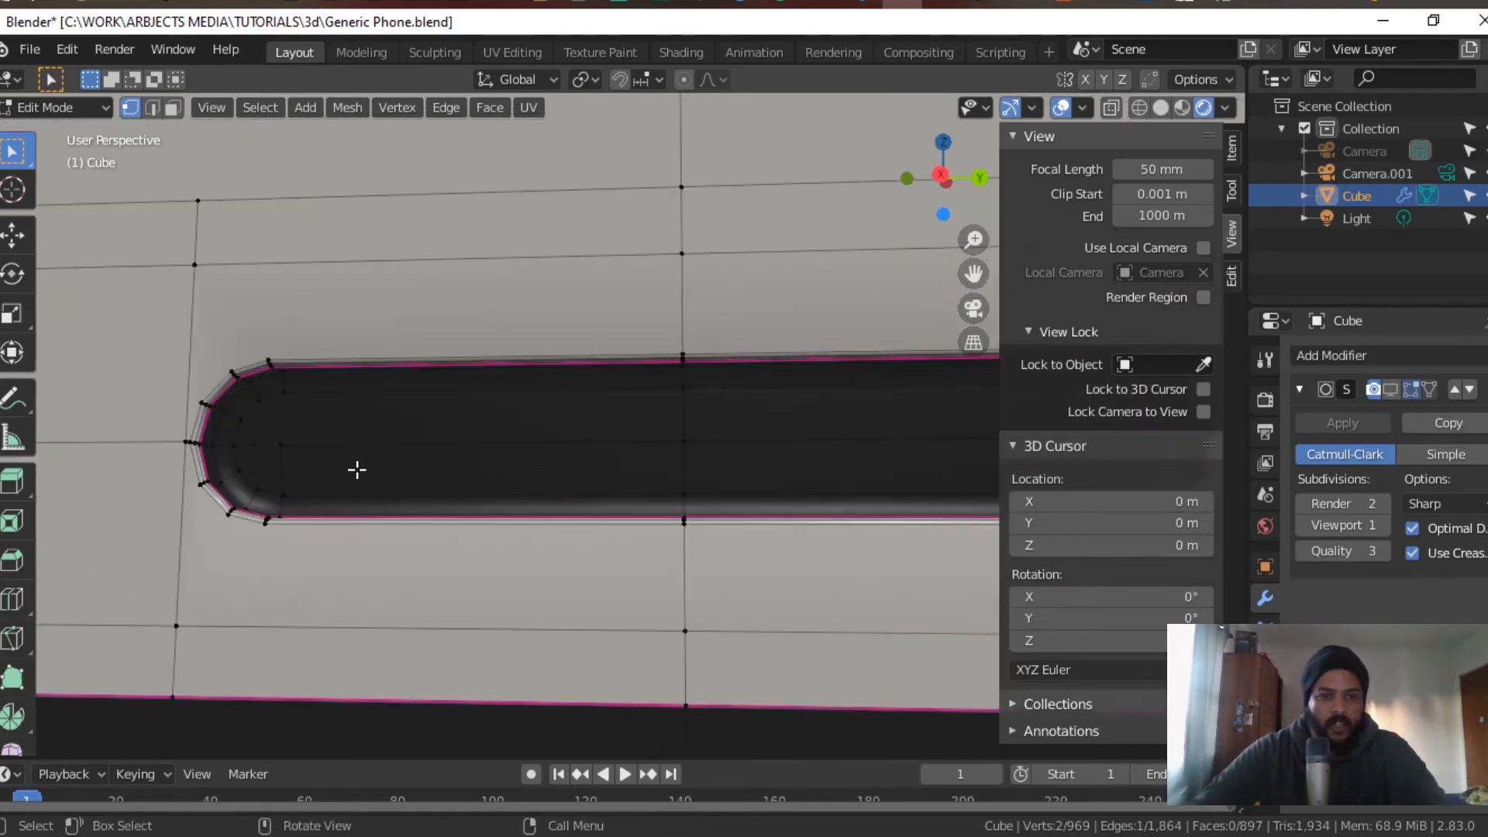
pyautogui.keyDown('shift'); pyautogui.click(194, 271); pyautogui.keyUp('shift')
pyautogui.press('j')
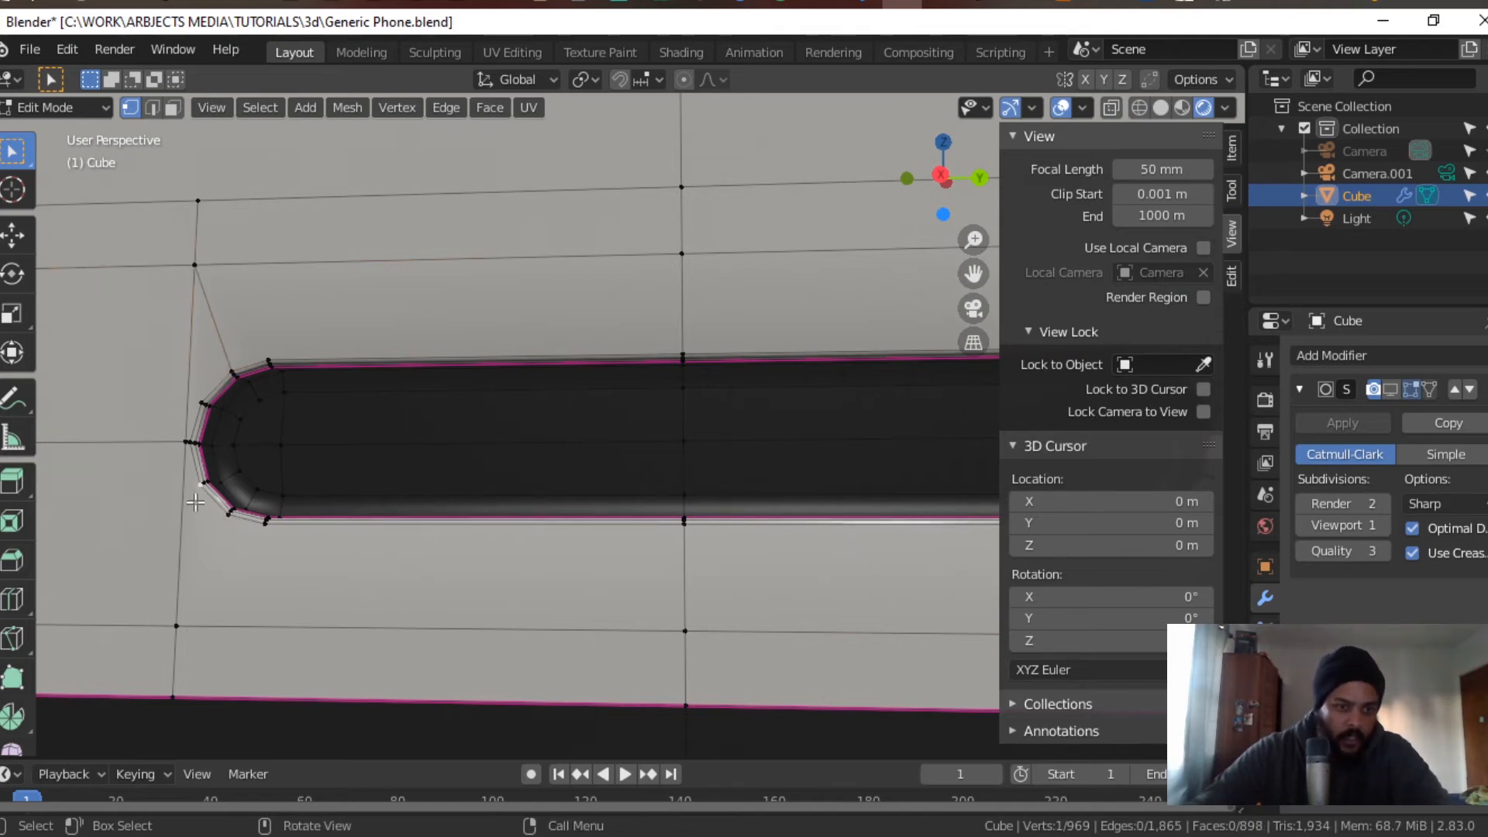
pyautogui.keyDown('shift'); pyautogui.click(176, 626); pyautogui.keyUp('shift')
pyautogui.press('j')
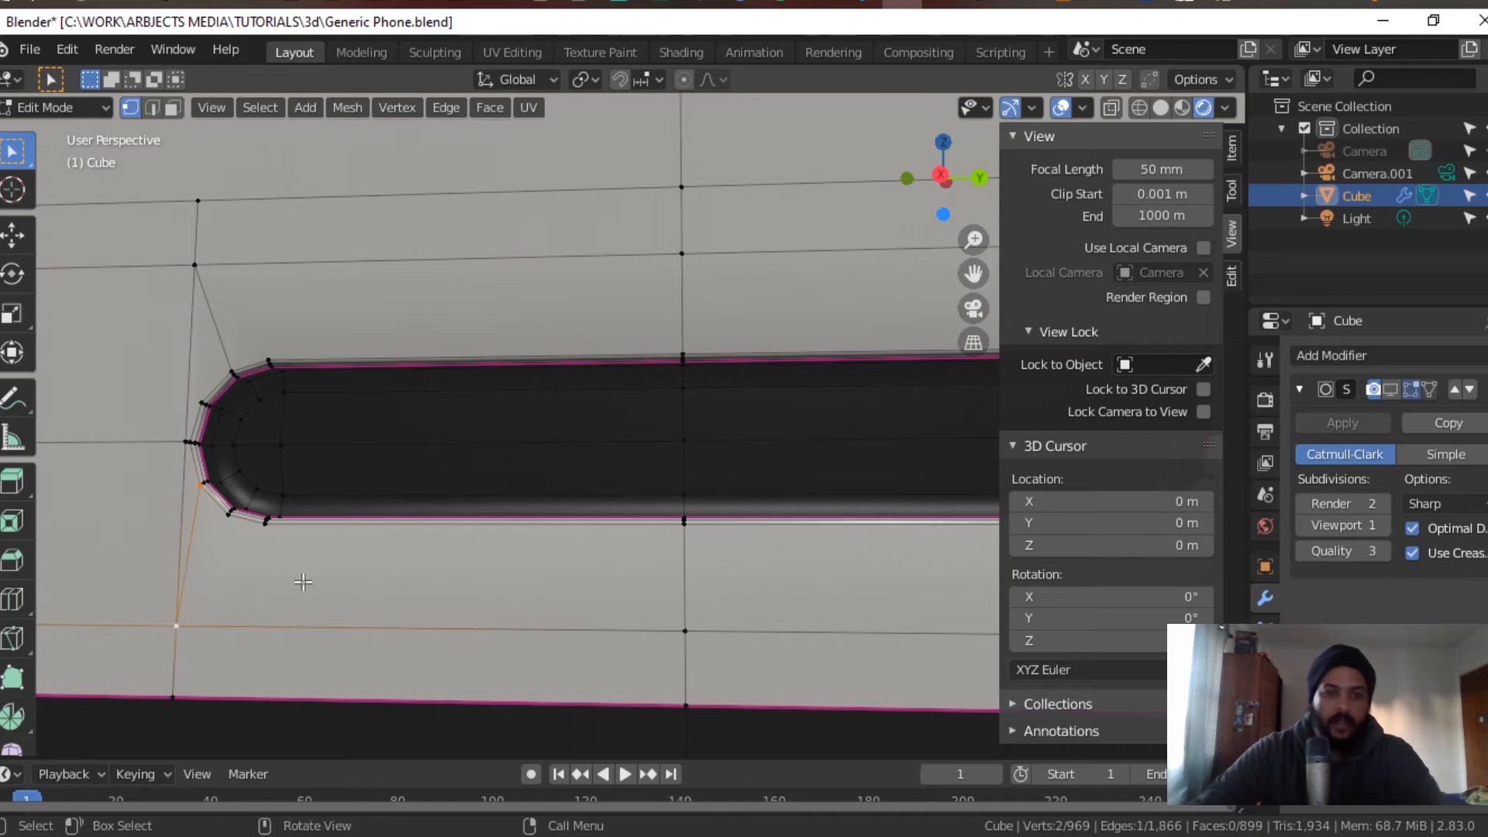
# Step: Turn on the subdivision modifier's viewport display and inspect the shading around the slot end nearer the camera hole
pyautogui.click(1389, 389)
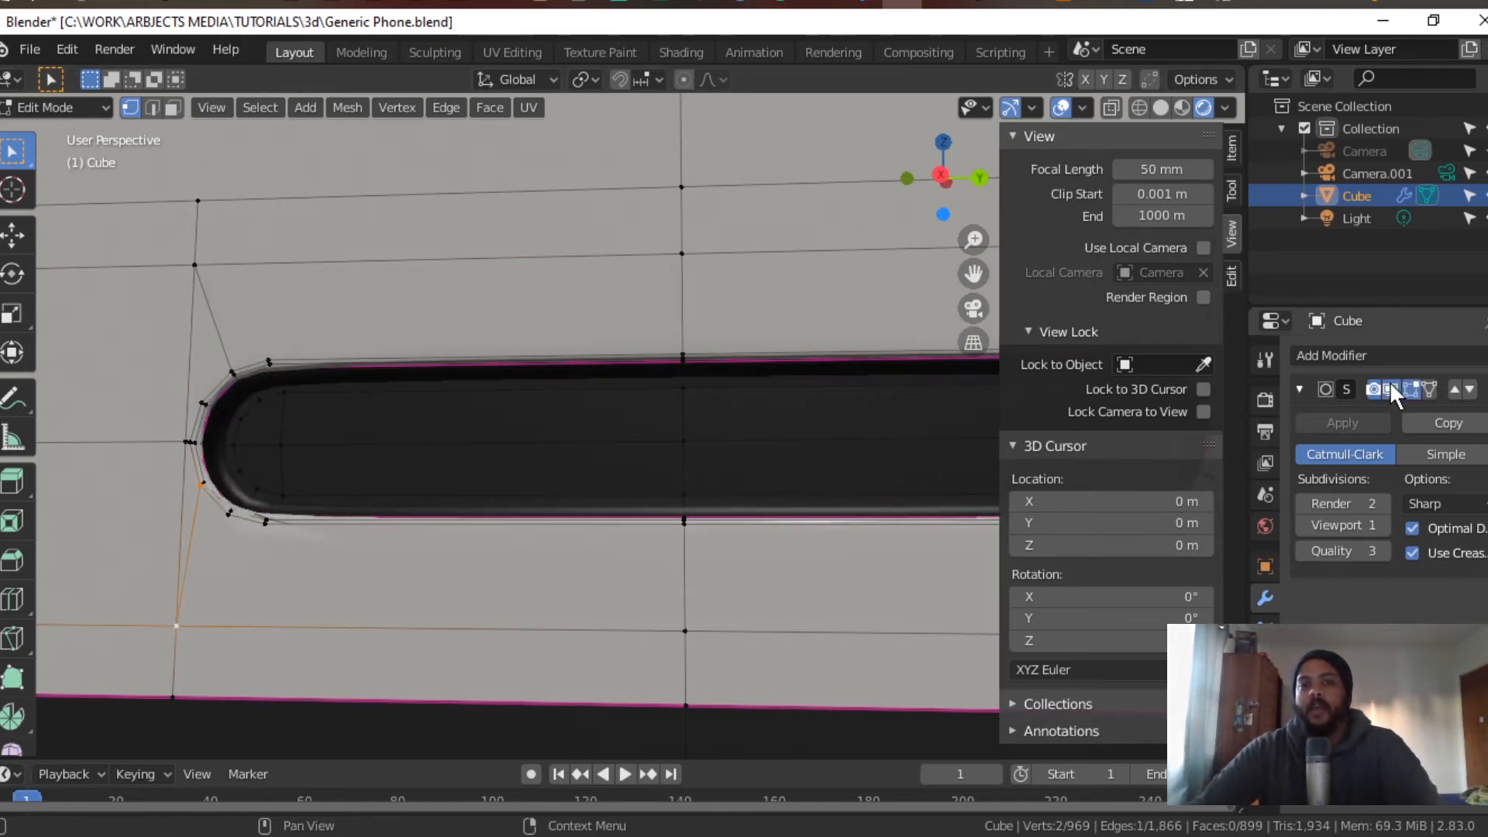
pyautogui.scroll(-4, 761, 436)
pyautogui.keyDown('shift'); pyautogui.moveTo(762, 436); pyautogui.dragTo(500, 530, button='middle'); pyautogui.keyUp('shift')
pyautogui.scroll(2, 501, 530)
pyautogui.scroll(5, 501, 530)
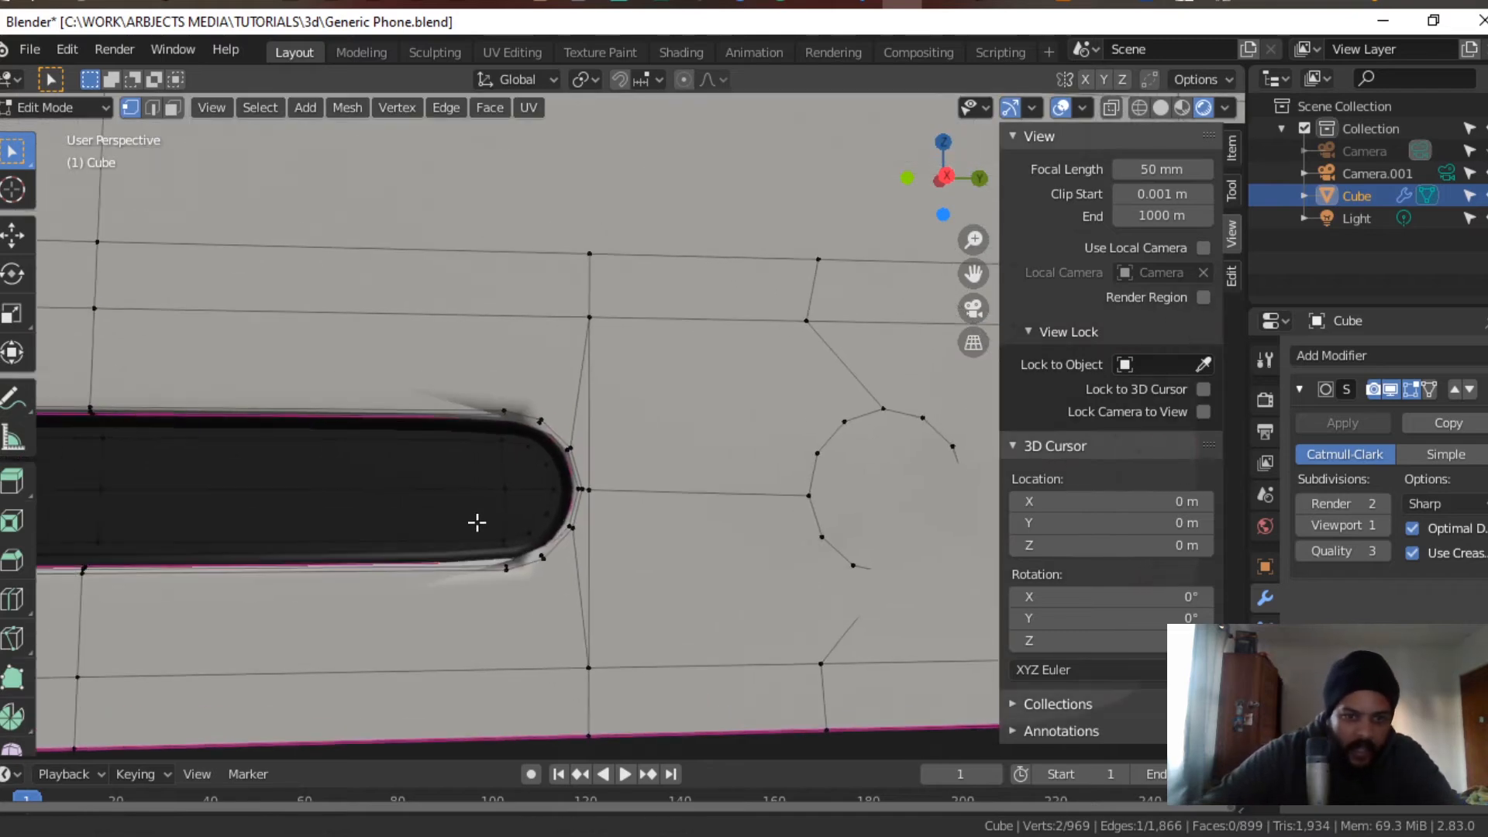
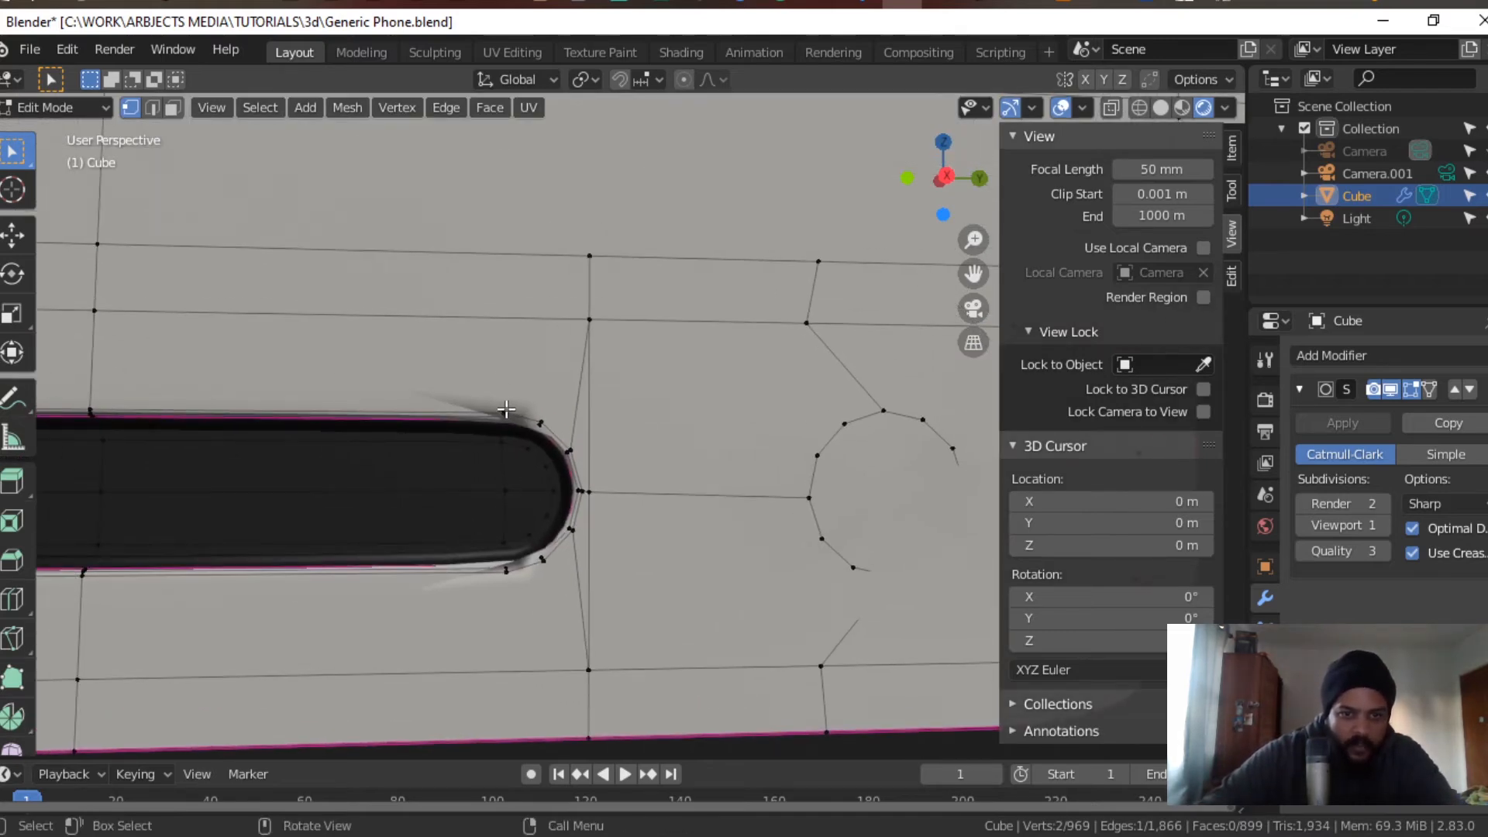
# Step: Connect the rim vertices where the straight edges meet the arc nearer the camera hole to the upper and lower grid corners
pyautogui.keyDown('shift'); pyautogui.click(584, 321); pyautogui.keyUp('shift')
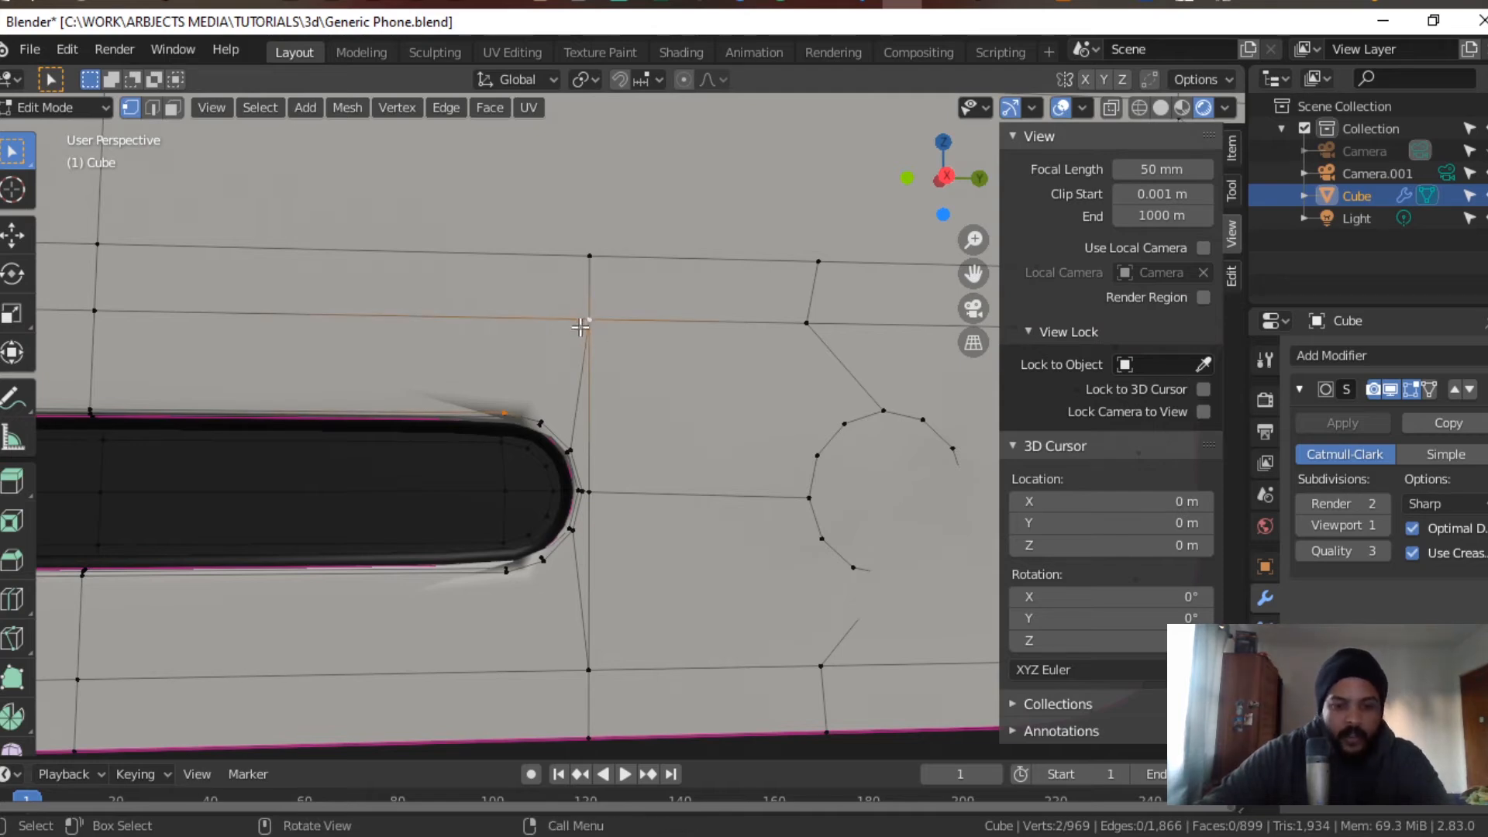
pyautogui.press('j')
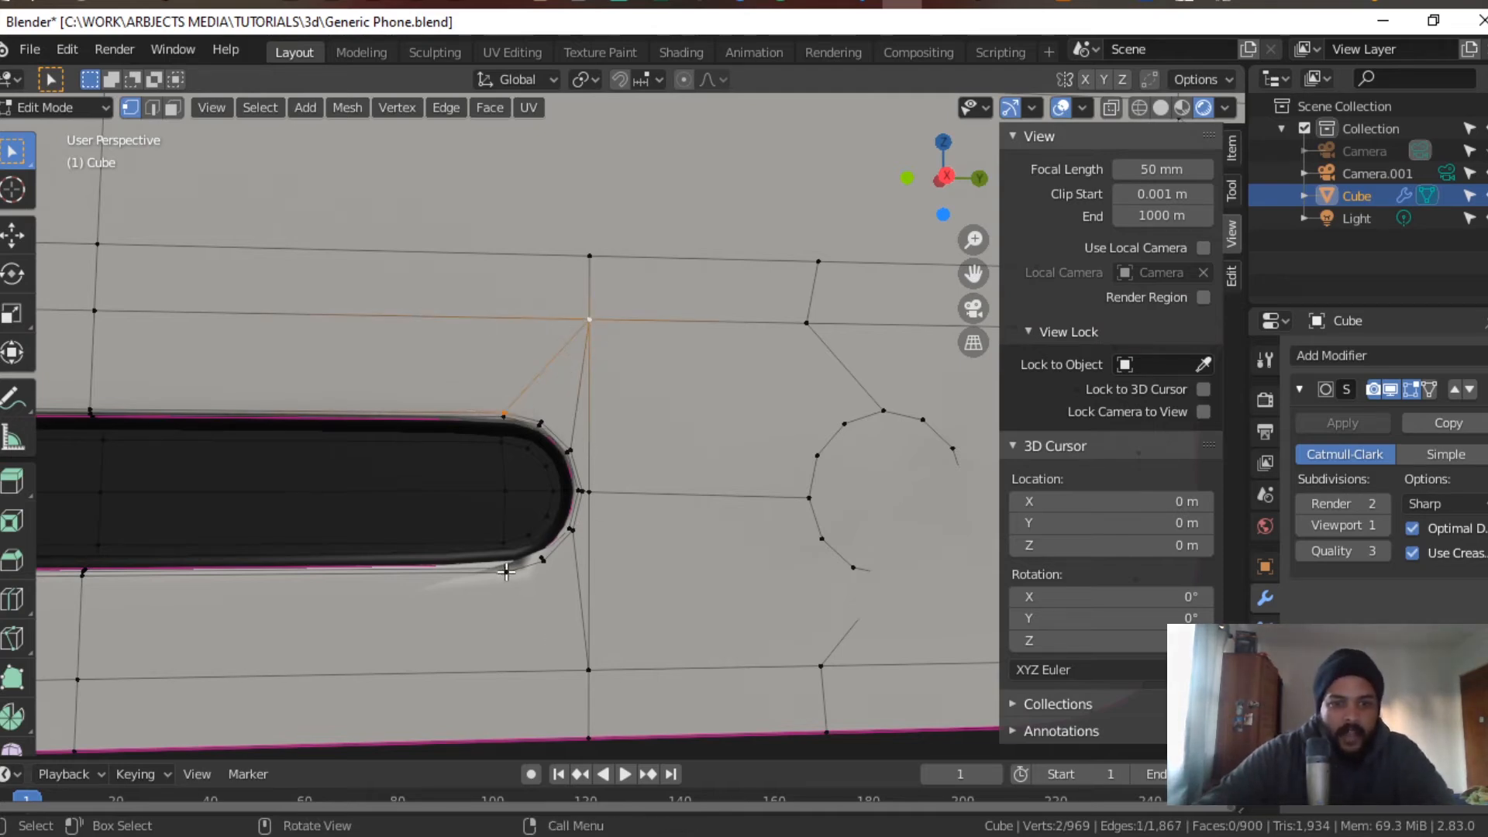
pyautogui.keyDown('shift'); pyautogui.click(587, 671); pyautogui.keyUp('shift')
pyautogui.press('j')
# Step: At the slot end away from the camera hole, connect the lower rim vertex where the arc starts to the lower grid corner
pyautogui.scroll(-3, 482, 651)
pyautogui.scroll(1, 553, 637)
pyautogui.keyDown('shift'); pyautogui.moveTo(553, 637); pyautogui.dragTo(706, 630, button='middle'); pyautogui.keyUp('shift')
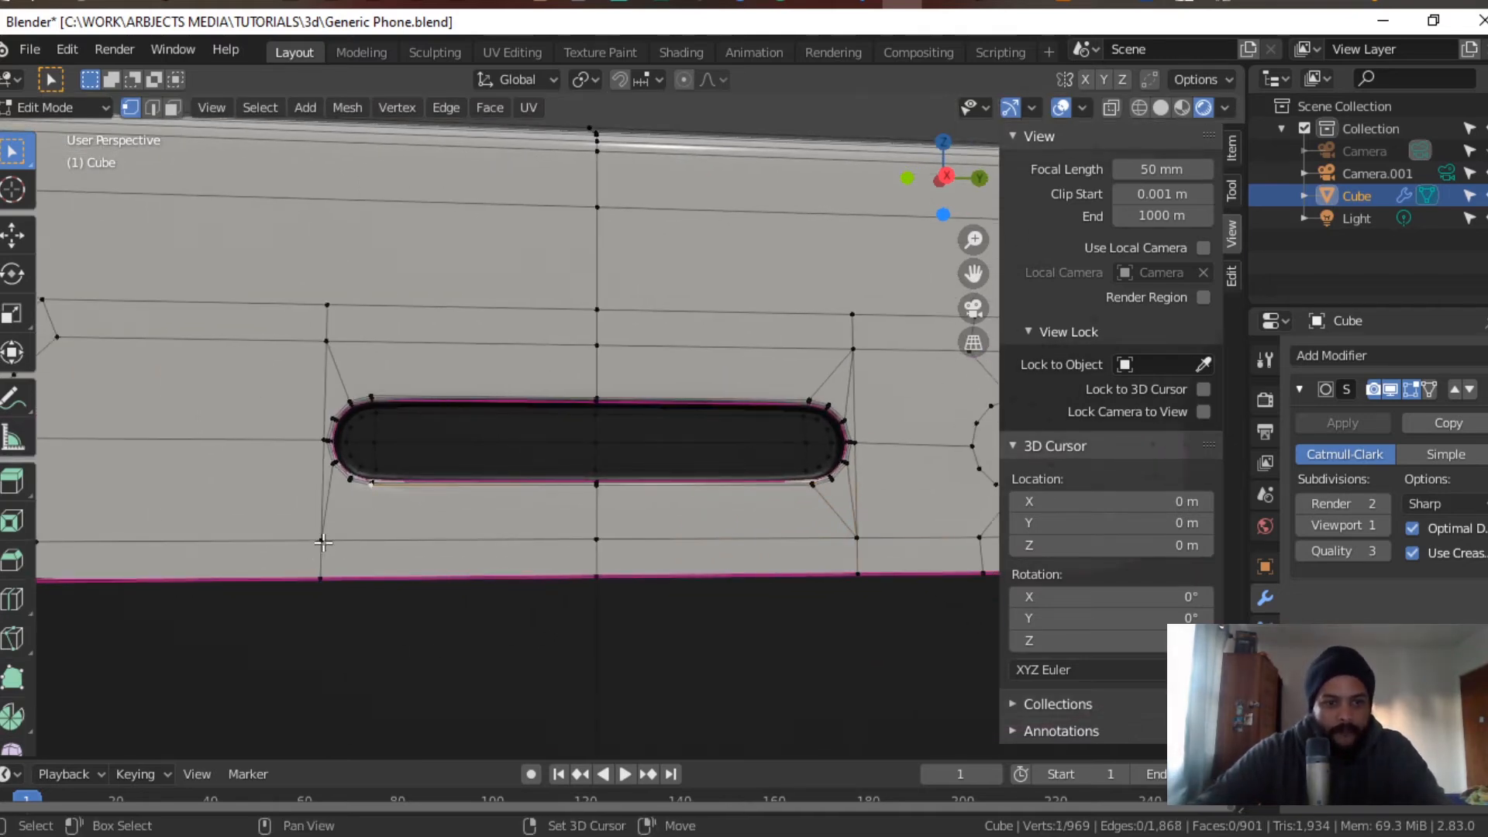
pyautogui.press('j')
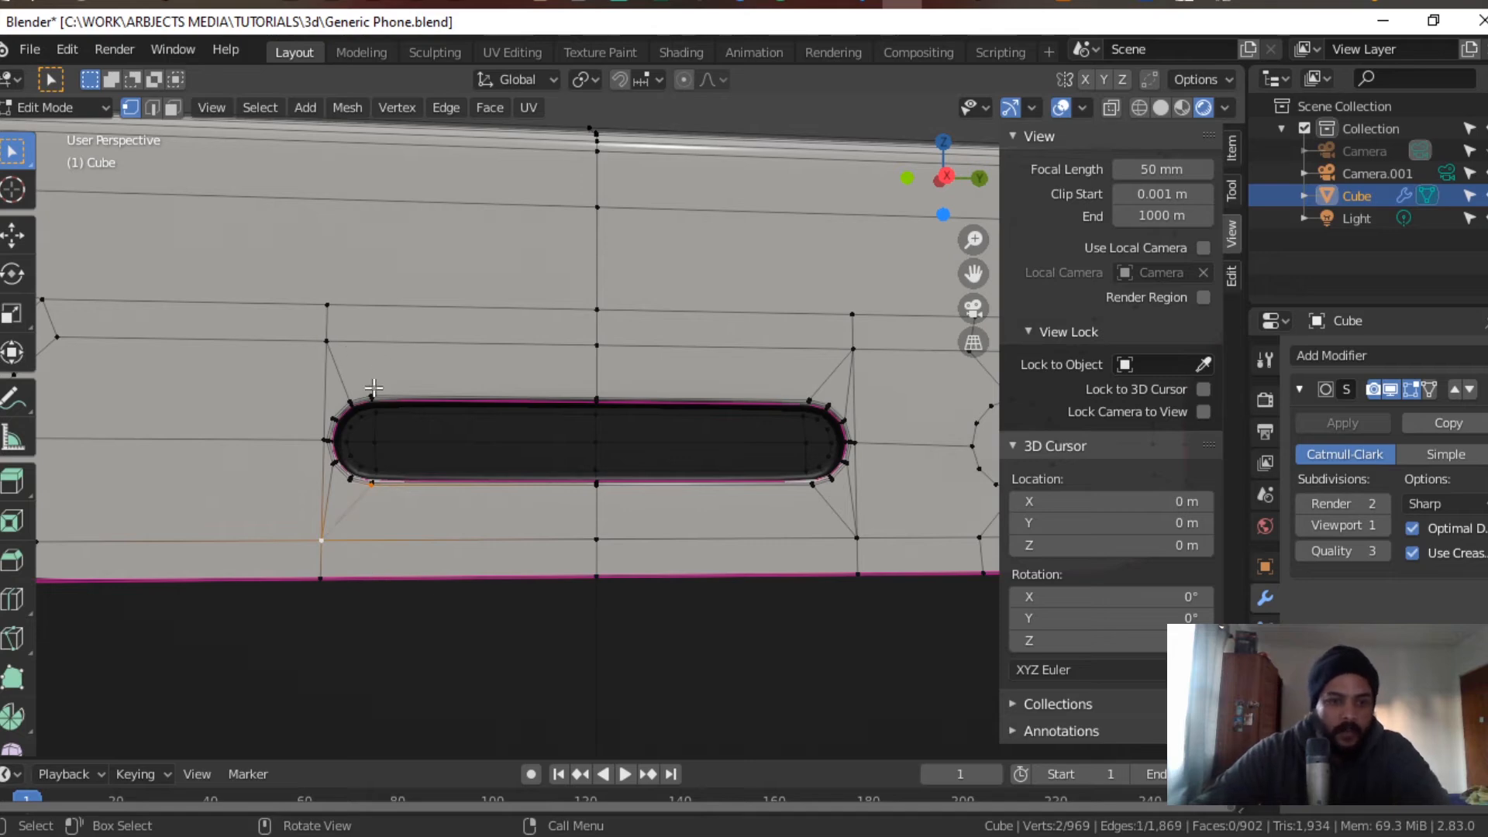
# Step: At the slot end away from the camera hole, connect the upper rim vertex where the arc starts to the upper grid corner
pyautogui.click(368, 392)
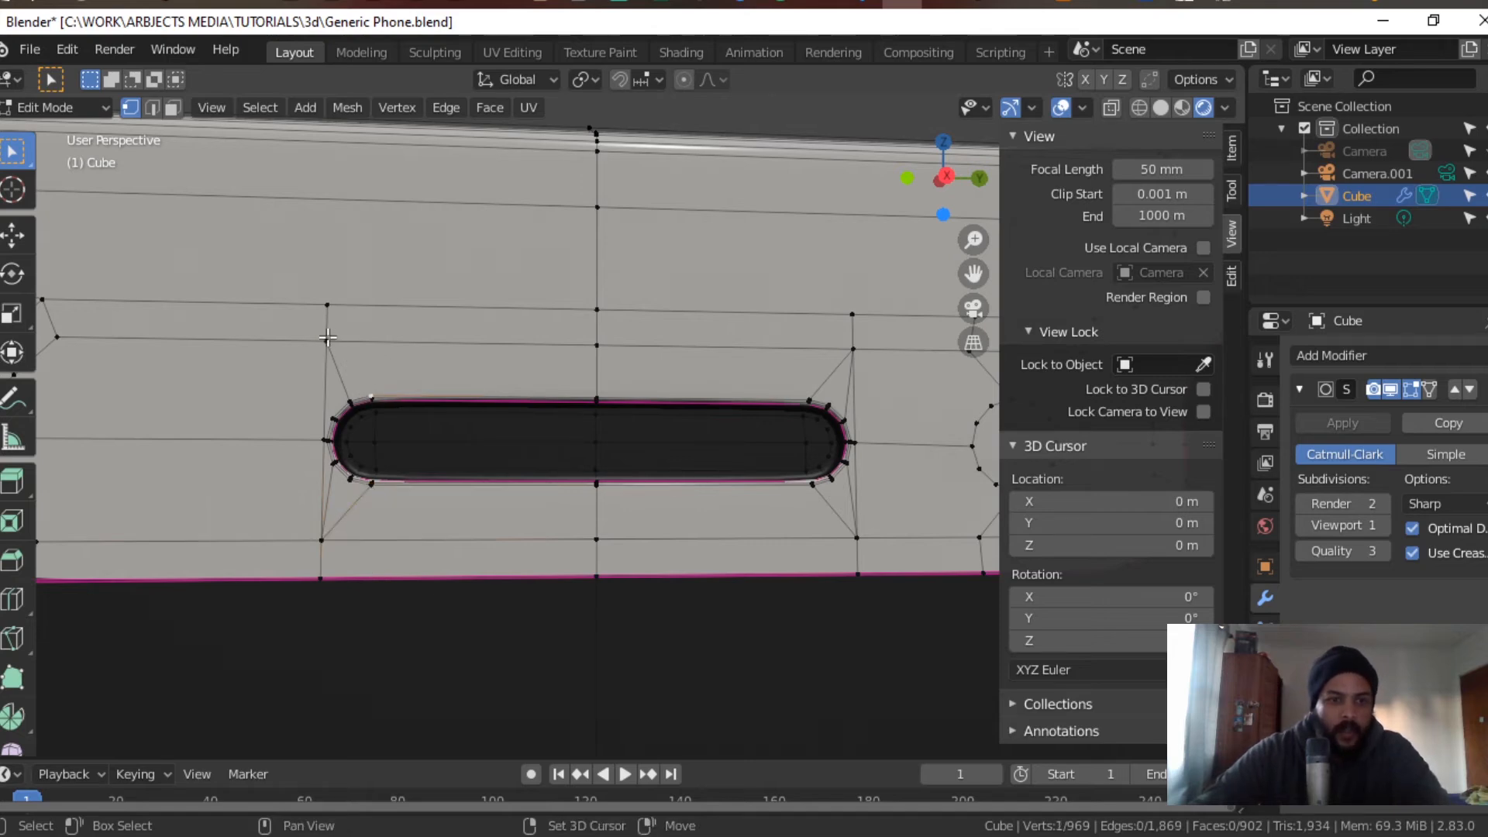
pyautogui.press('j')
pyautogui.scroll(-3, 504, 464)
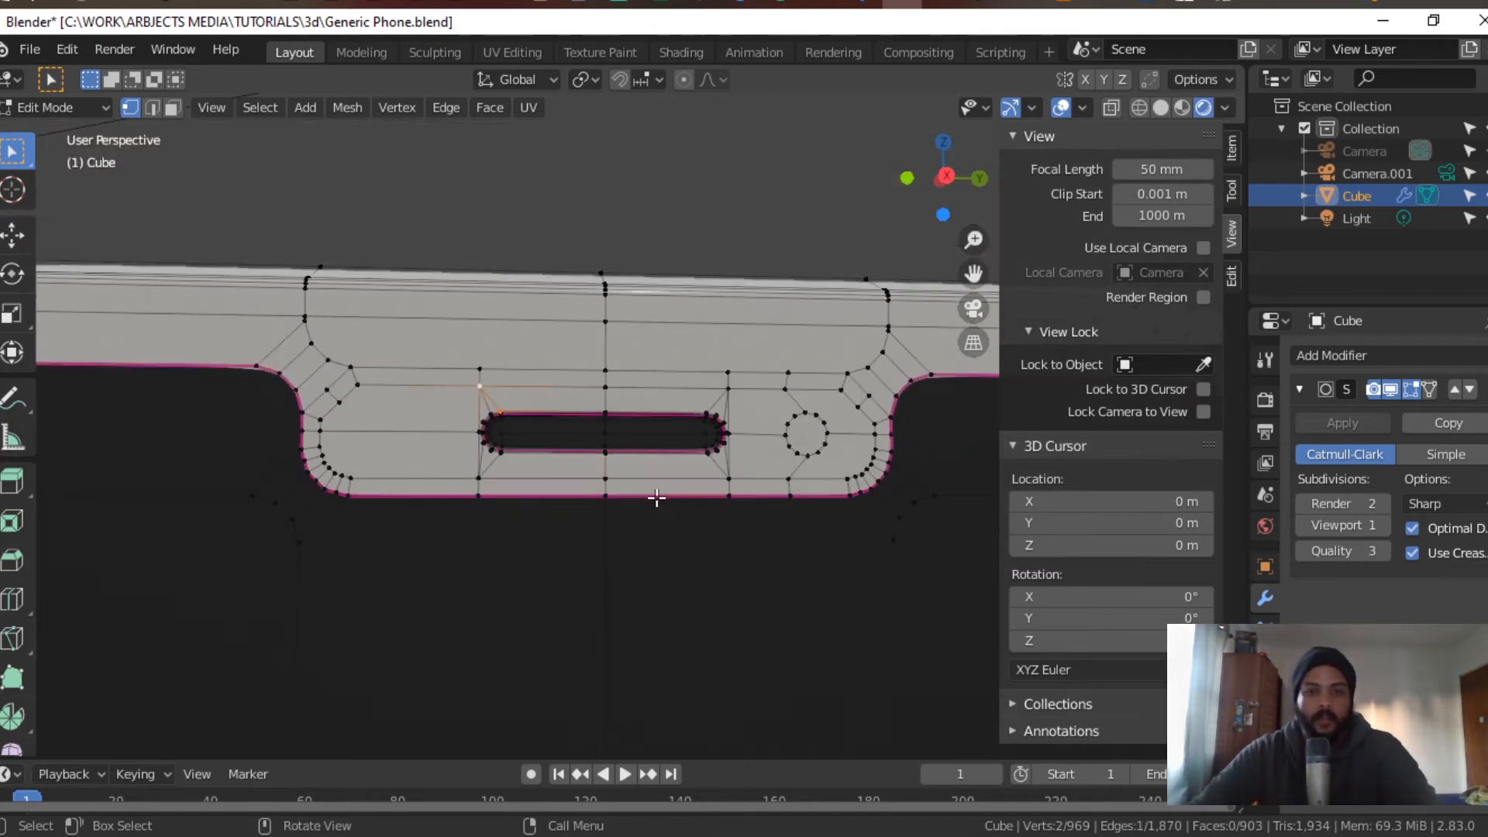
# Step: Connect the camera hole's two outline vertices facing the notch's rounded corner to the inner vertices of the upper and lower corner edges
pyautogui.scroll(1, 724, 517)
pyautogui.scroll(4, 725, 518)
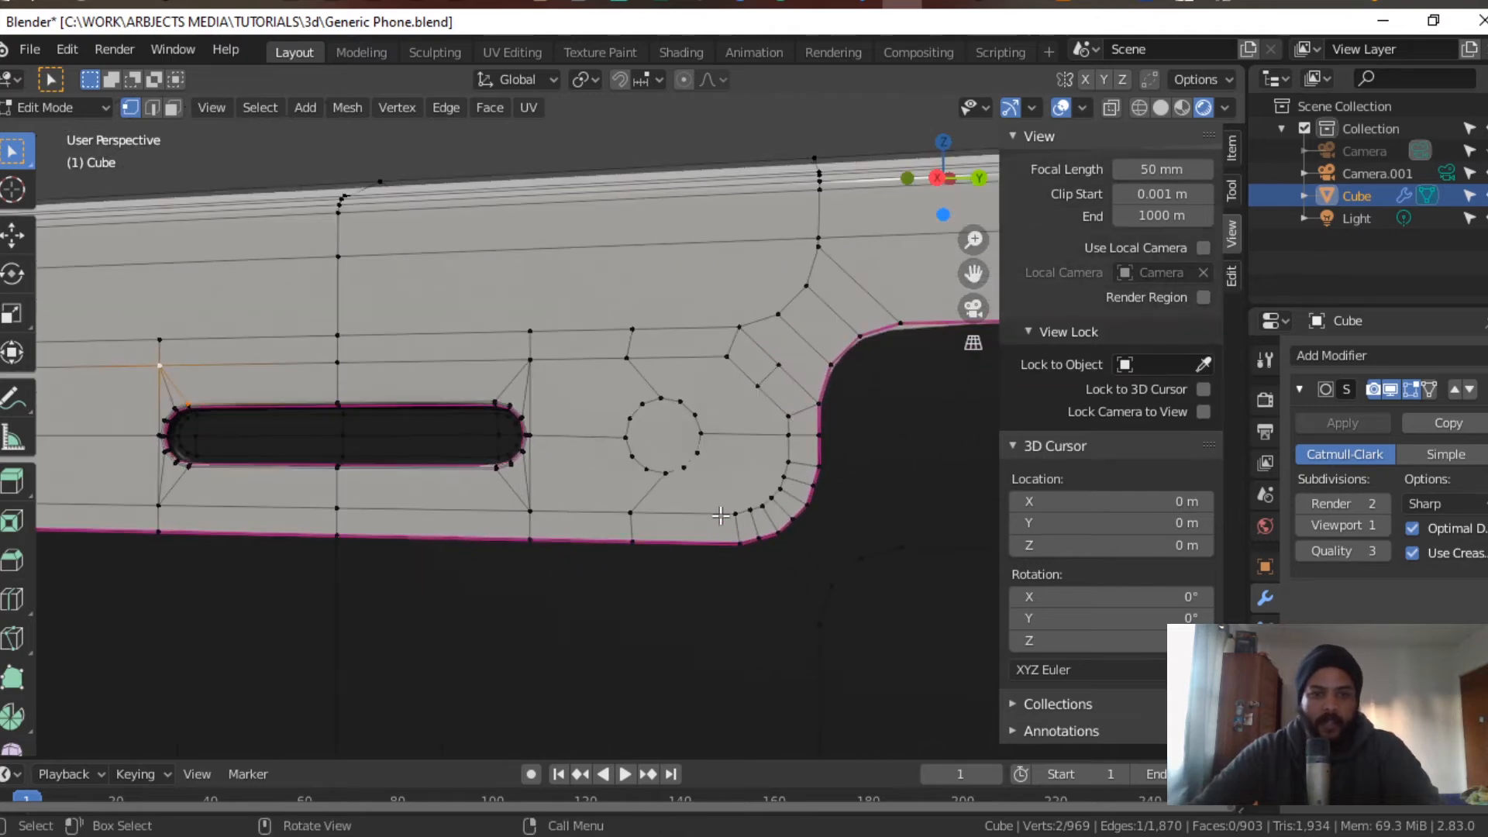
pyautogui.press('3')
pyautogui.click(689, 434)
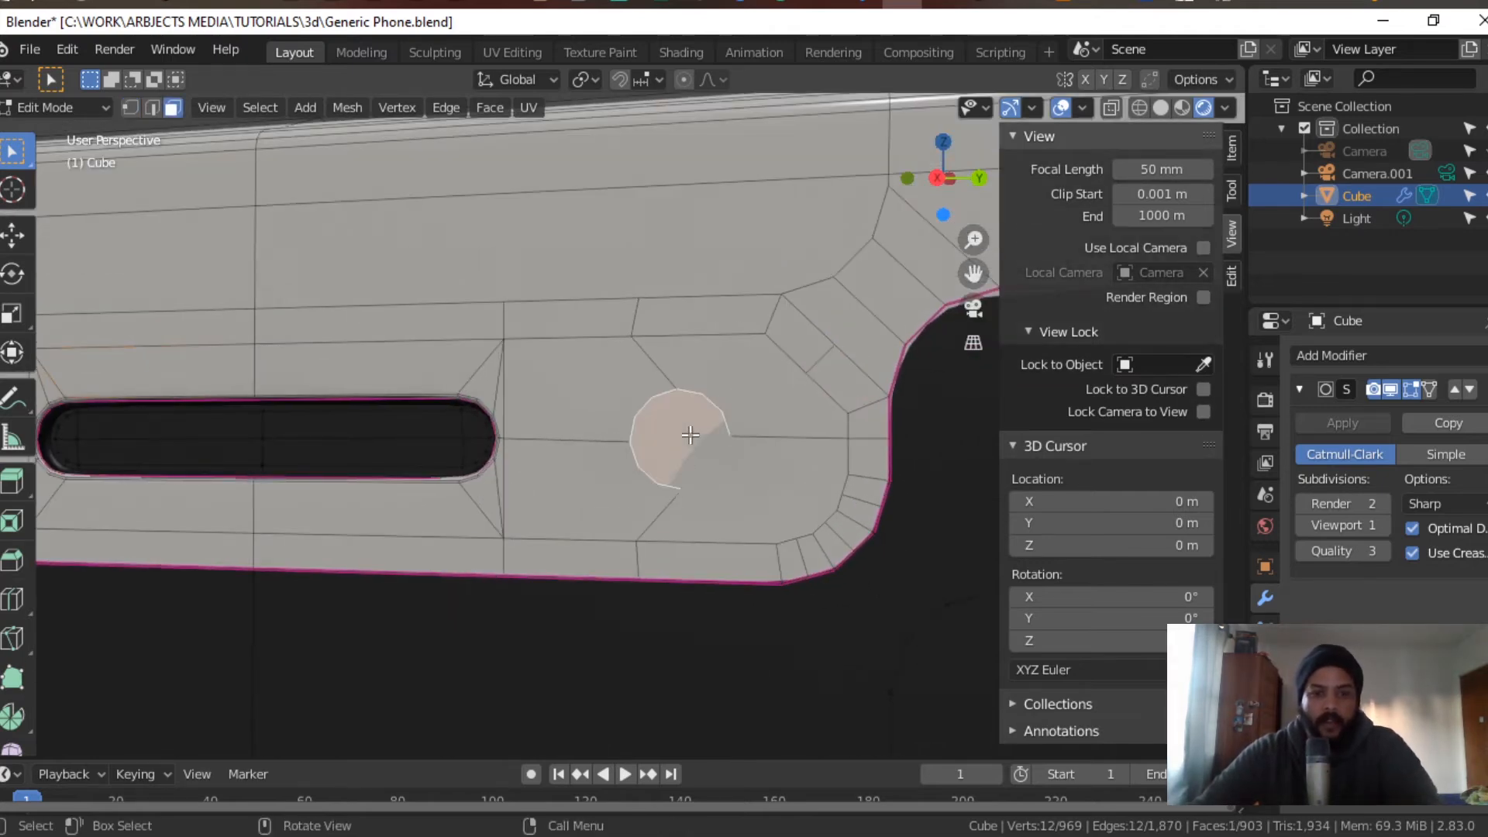
pyautogui.press('Tab')
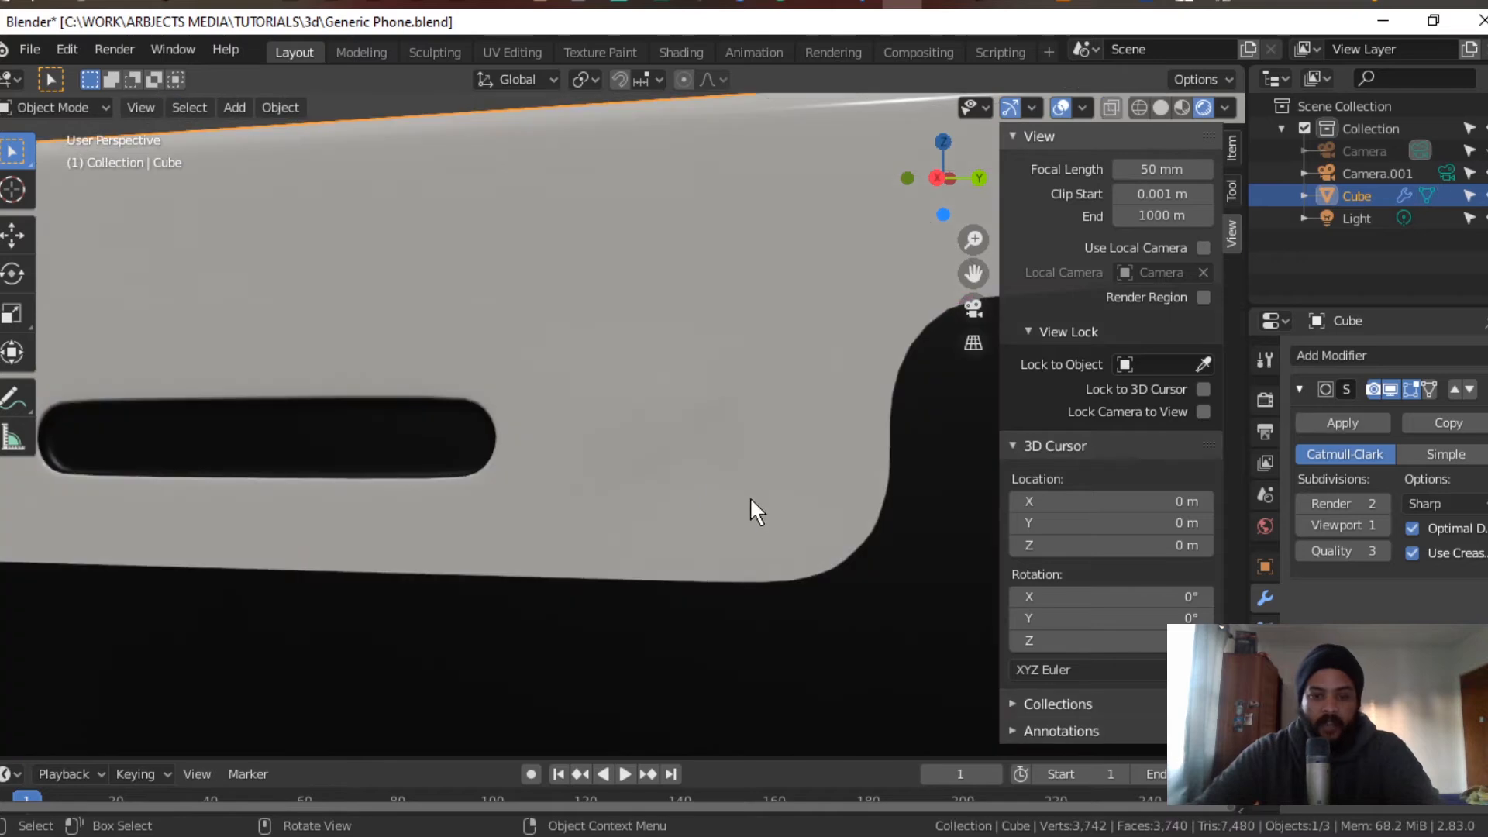
pyautogui.press('Tab')
pyautogui.press('1')
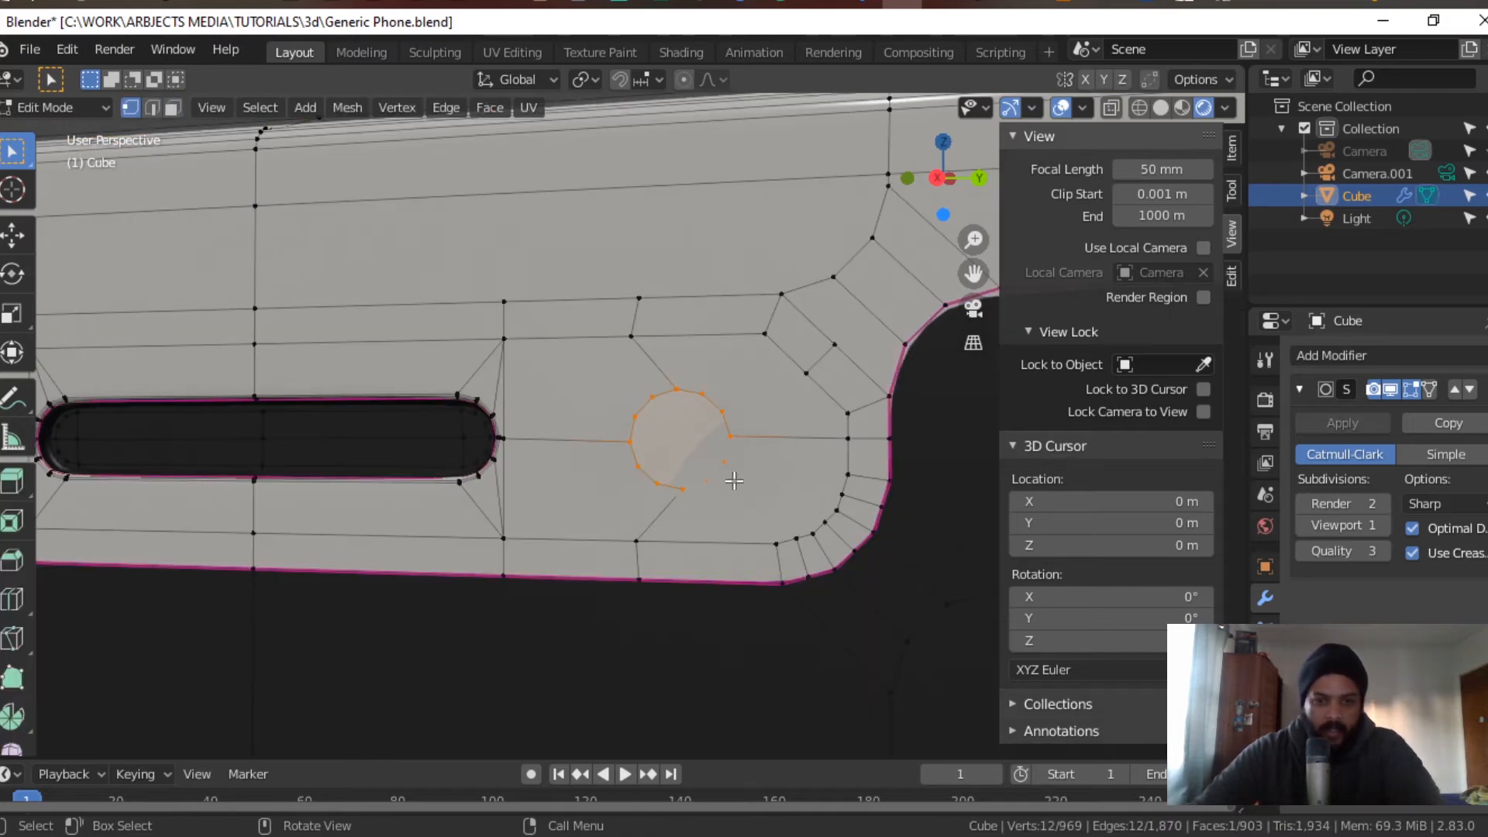
pyautogui.click(723, 462)
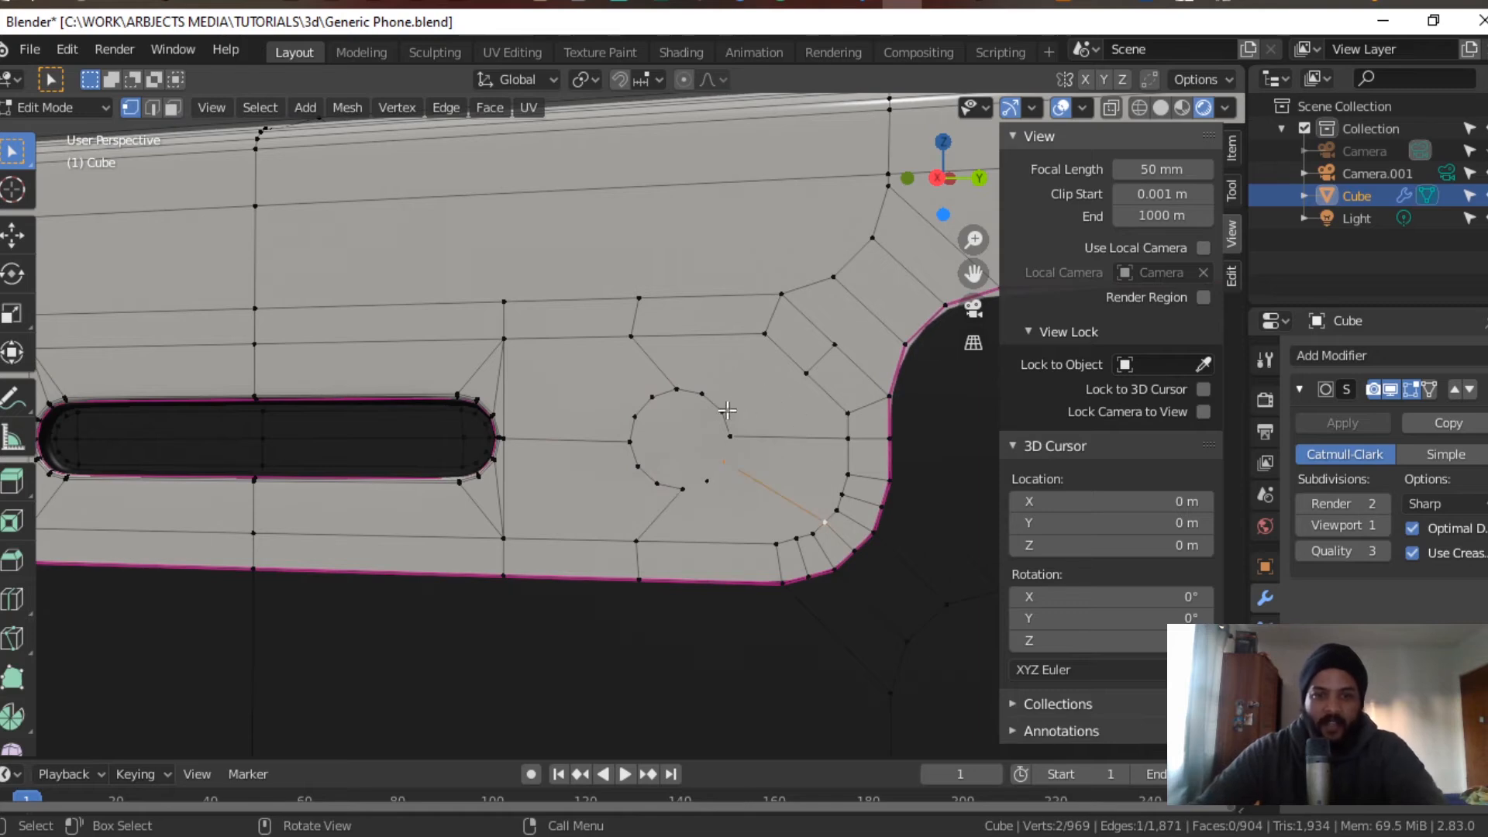
pyautogui.keyDown('shift'); pyautogui.click(804, 370); pyautogui.keyUp('shift')
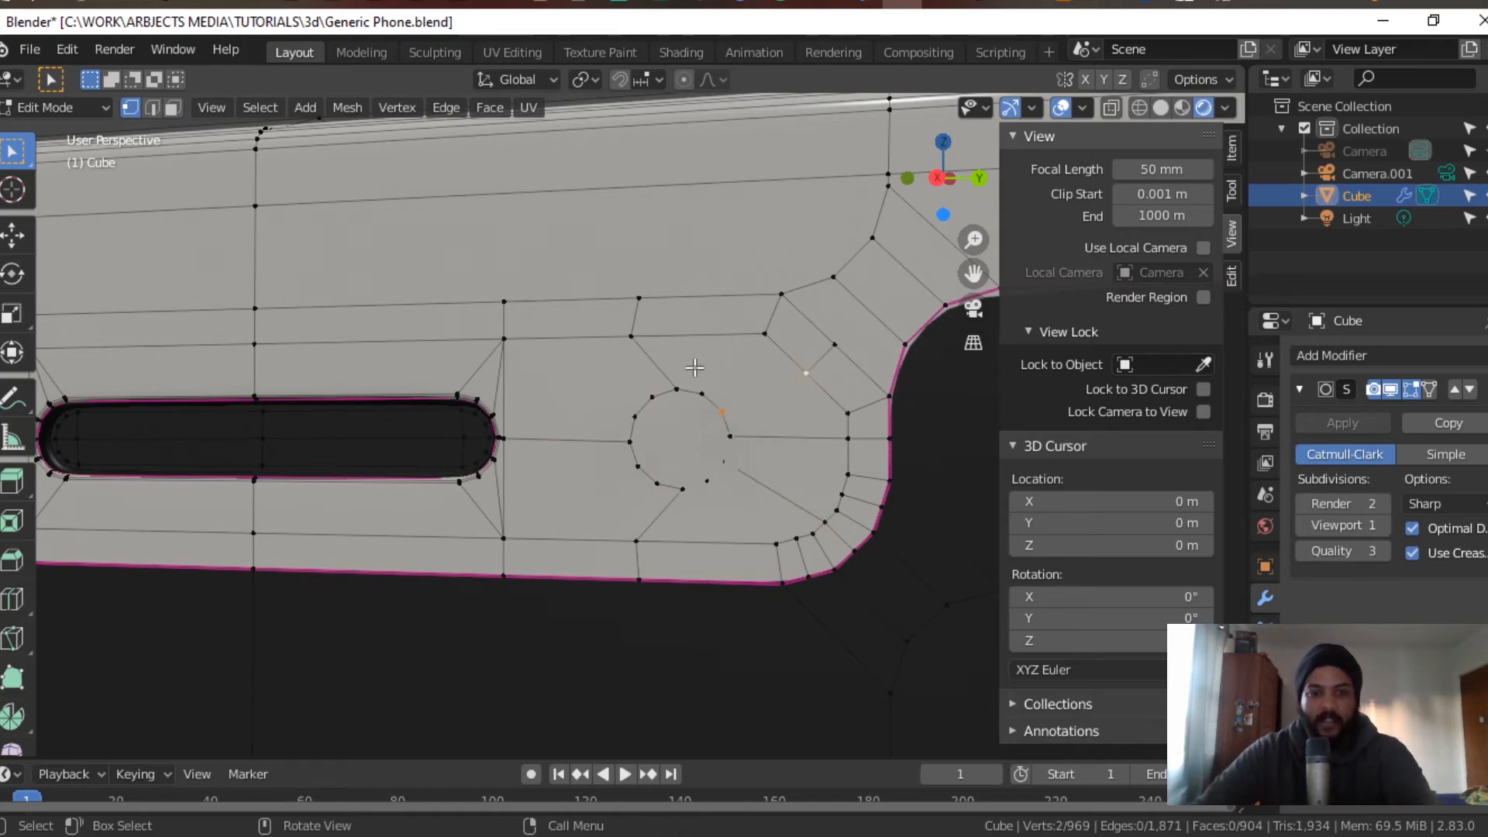
# Step: Connect the camera hole's upper and lower outline vertices facing the slot to the upper and lower grid corners beside the slot
pyautogui.keyDown('shift'); pyautogui.click(653, 397); pyautogui.keyUp('shift')
pyautogui.press('j')
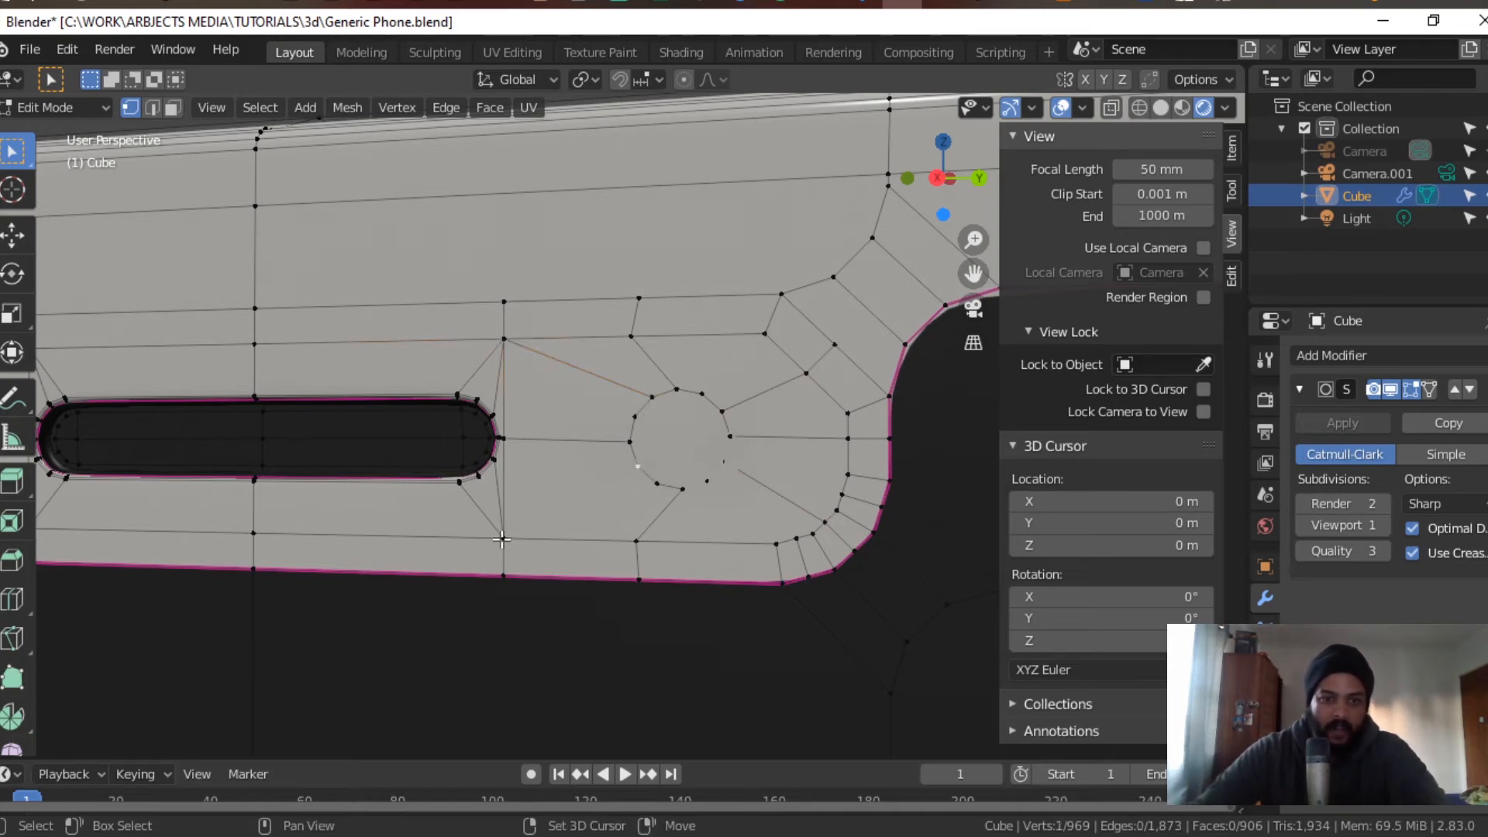
pyautogui.press('j')
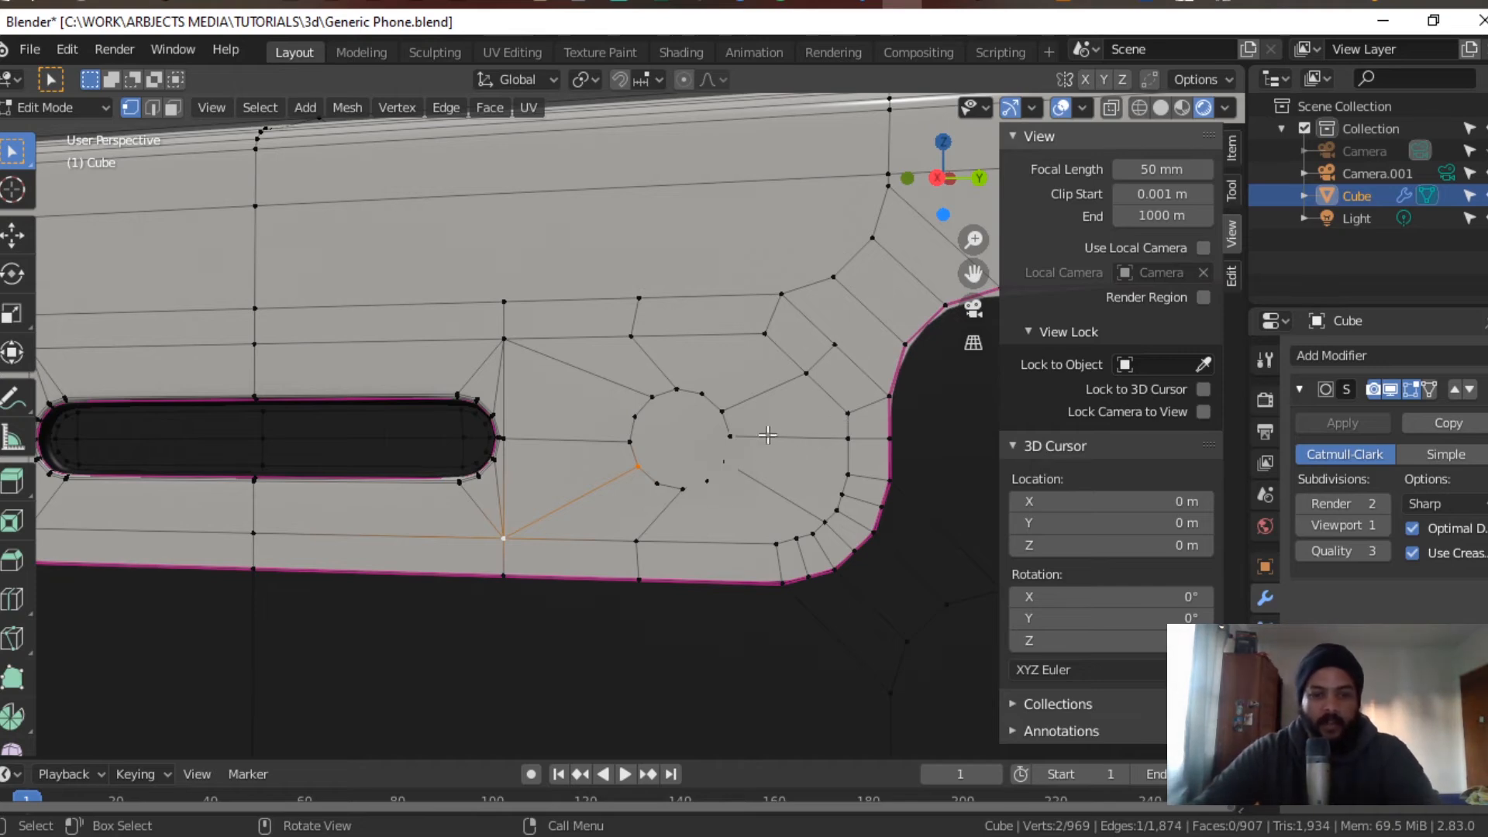
# Step: Select the round face enclosed by the camera hole's outline
pyautogui.press('2')
pyautogui.keyDown('alt'); pyautogui.click(711, 400); pyautogui.keyUp('alt')
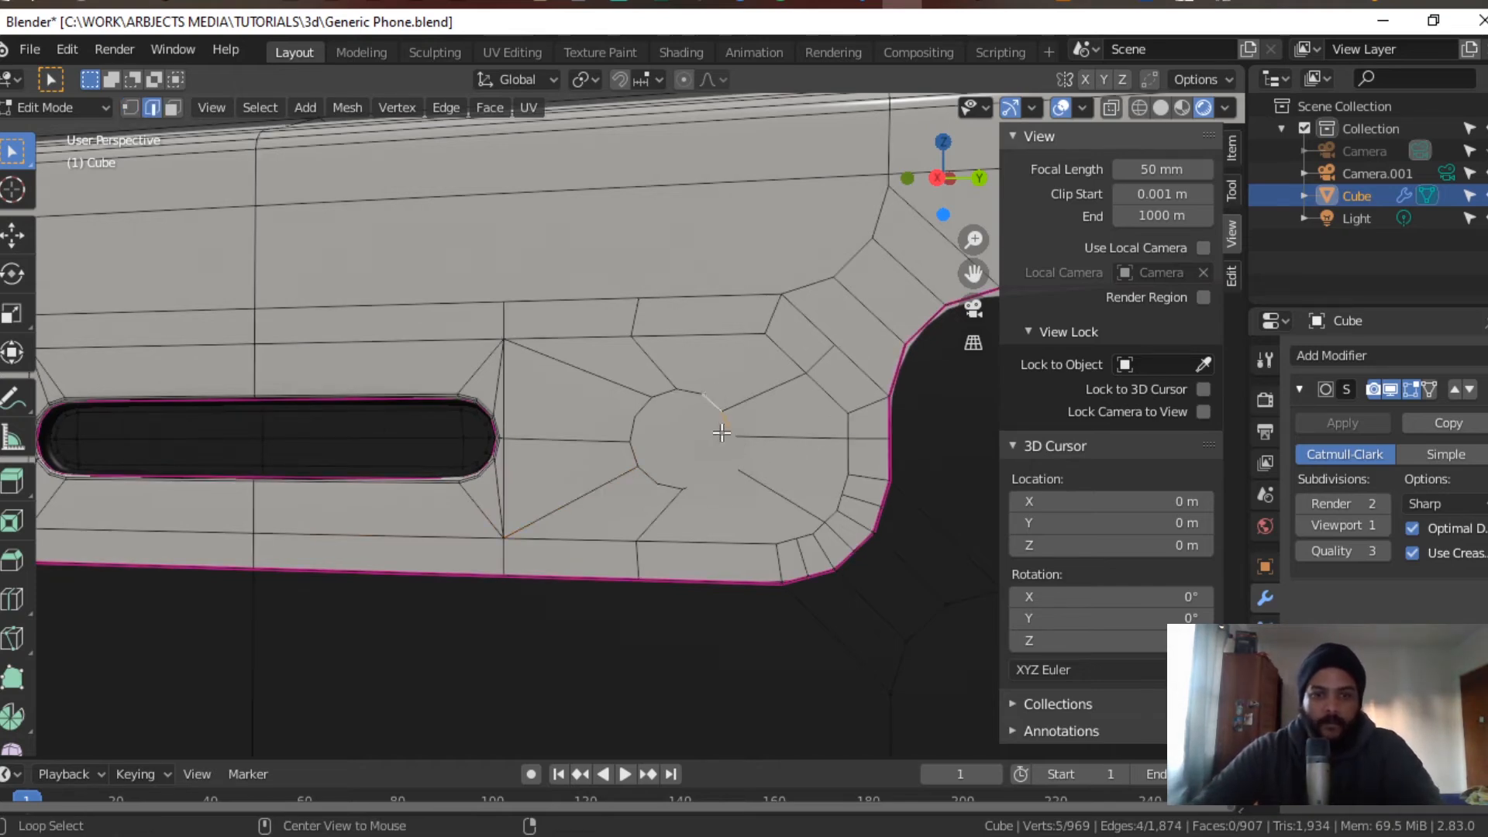
pyautogui.keyDown('alt'); pyautogui.keyDown('shift'); pyautogui.click(684, 392); pyautogui.keyUp('shift'); pyautogui.keyUp('alt')
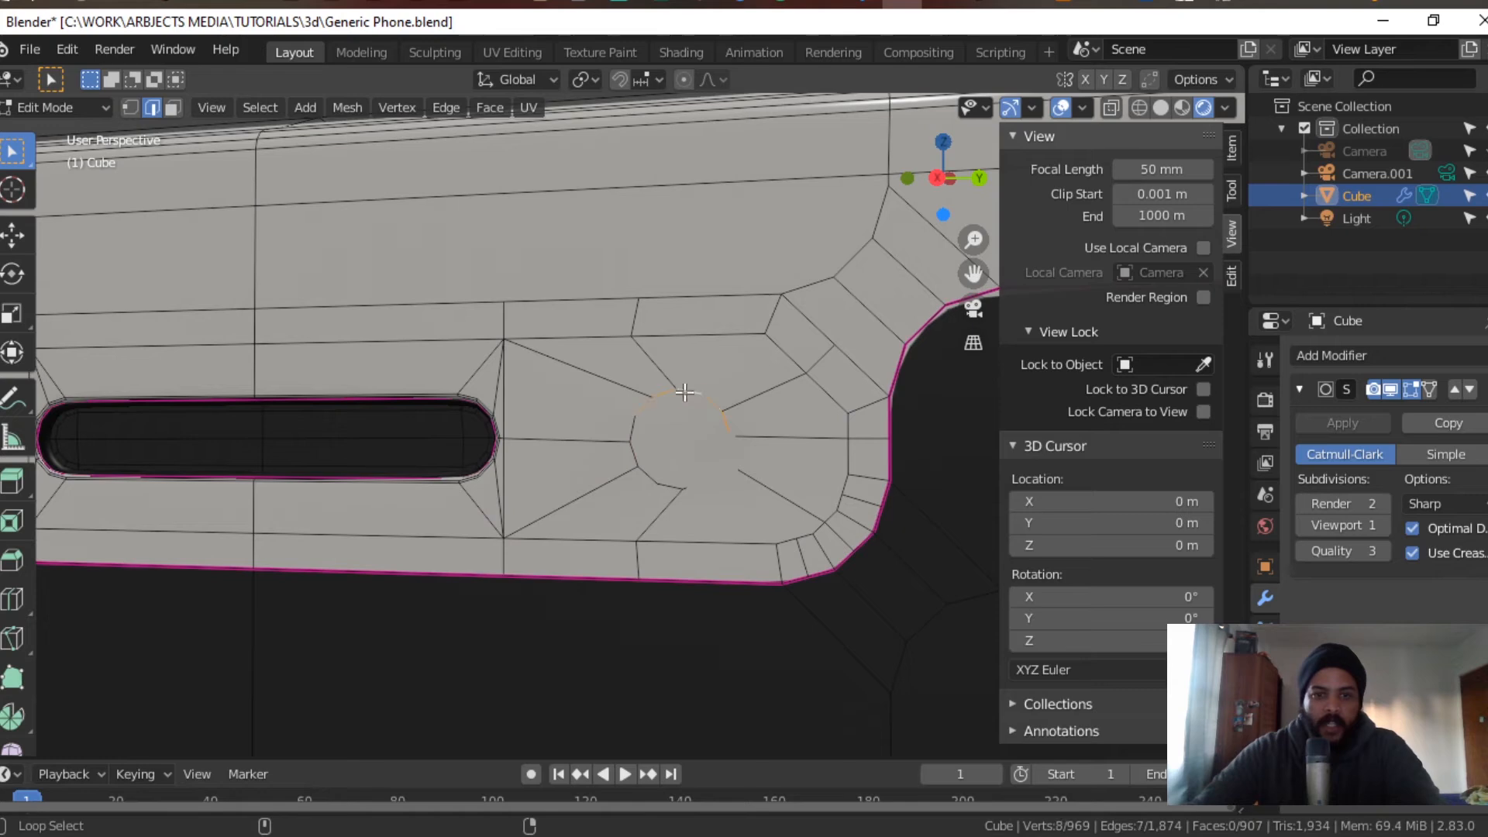
pyautogui.keyDown('alt'); pyautogui.keyDown('shift'); pyautogui.click(629, 426); pyautogui.keyUp('shift'); pyautogui.keyUp('alt')
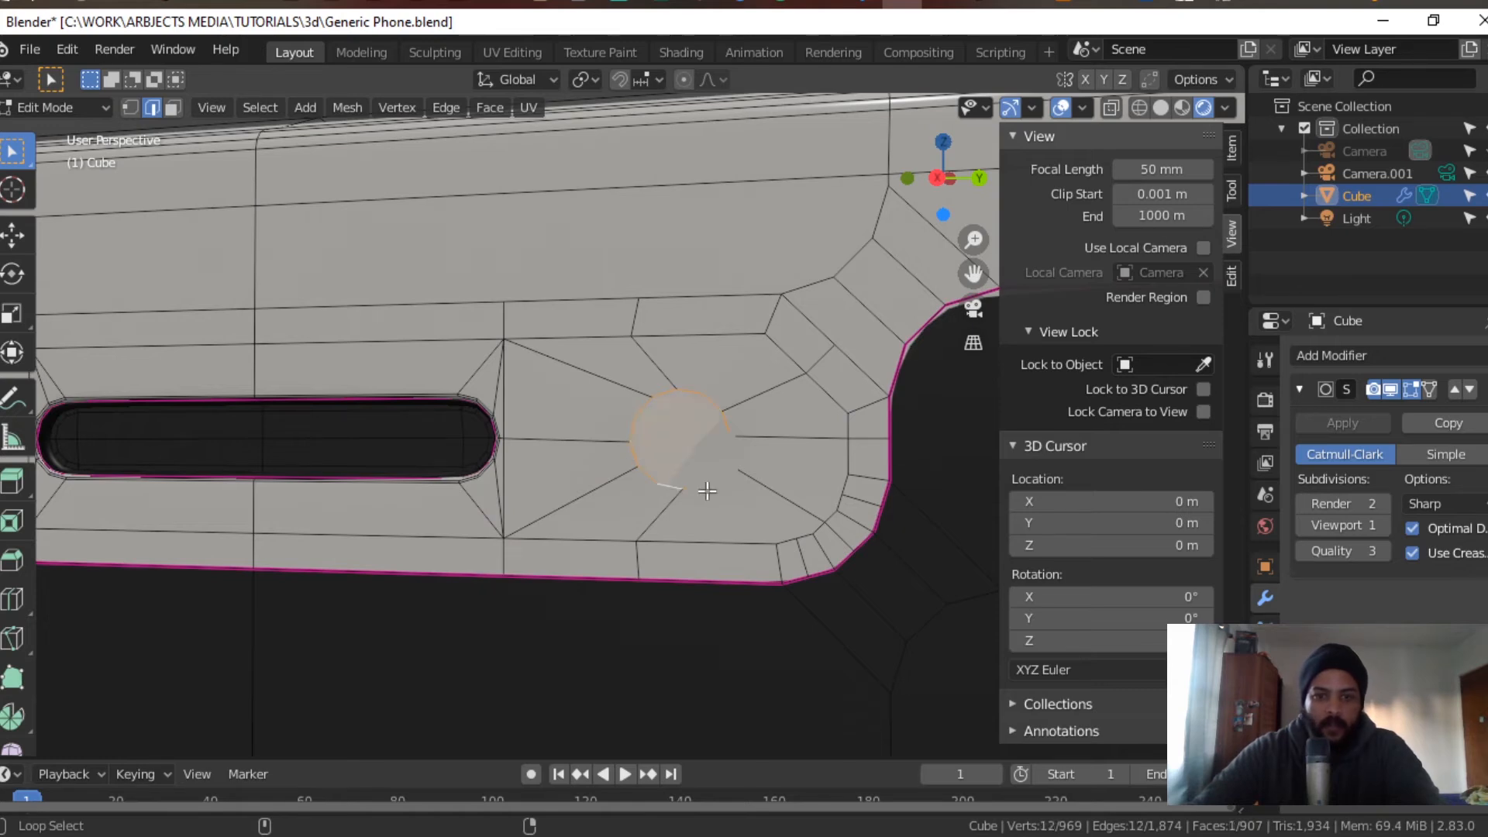
pyautogui.press('3')
pyautogui.click(694, 448)
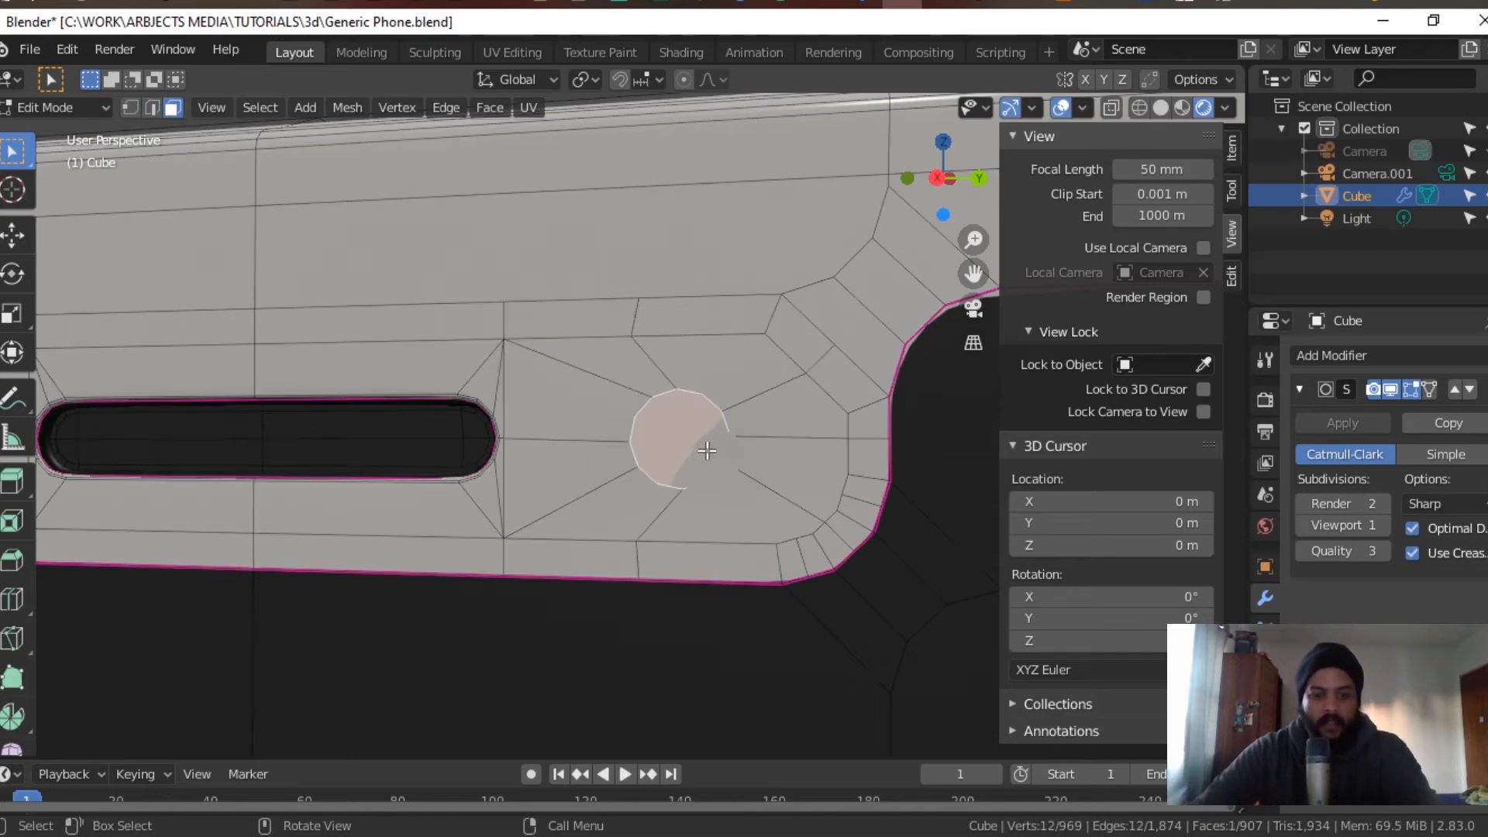
# Step: Try insetting the camera hole's face by about 0.000148 m with the selection grown to its ring, and undo it
pyautogui.press('i')
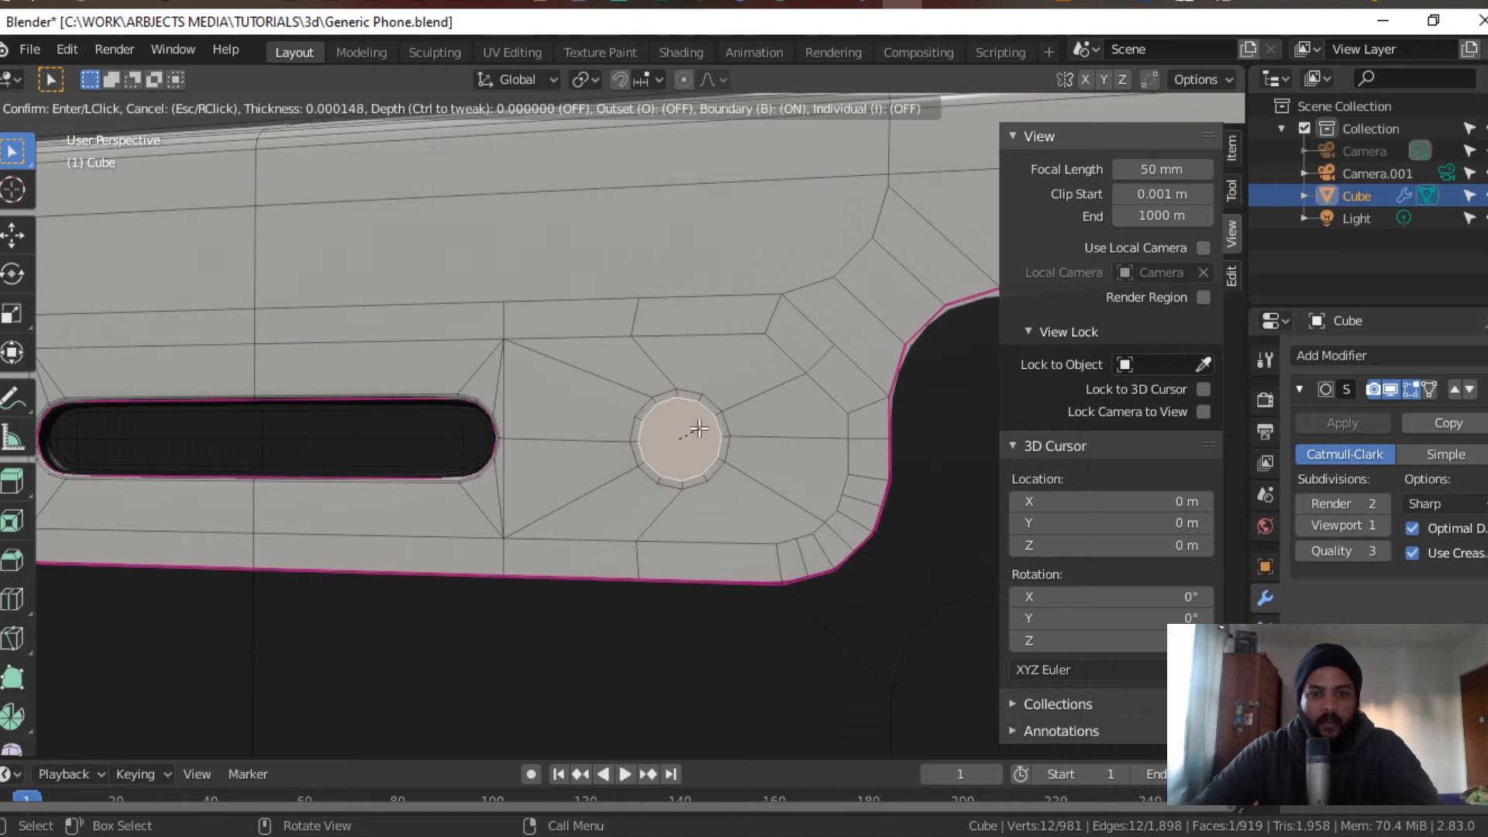
pyautogui.click(698, 428)
pyautogui.press('ctrl+KP_Add')
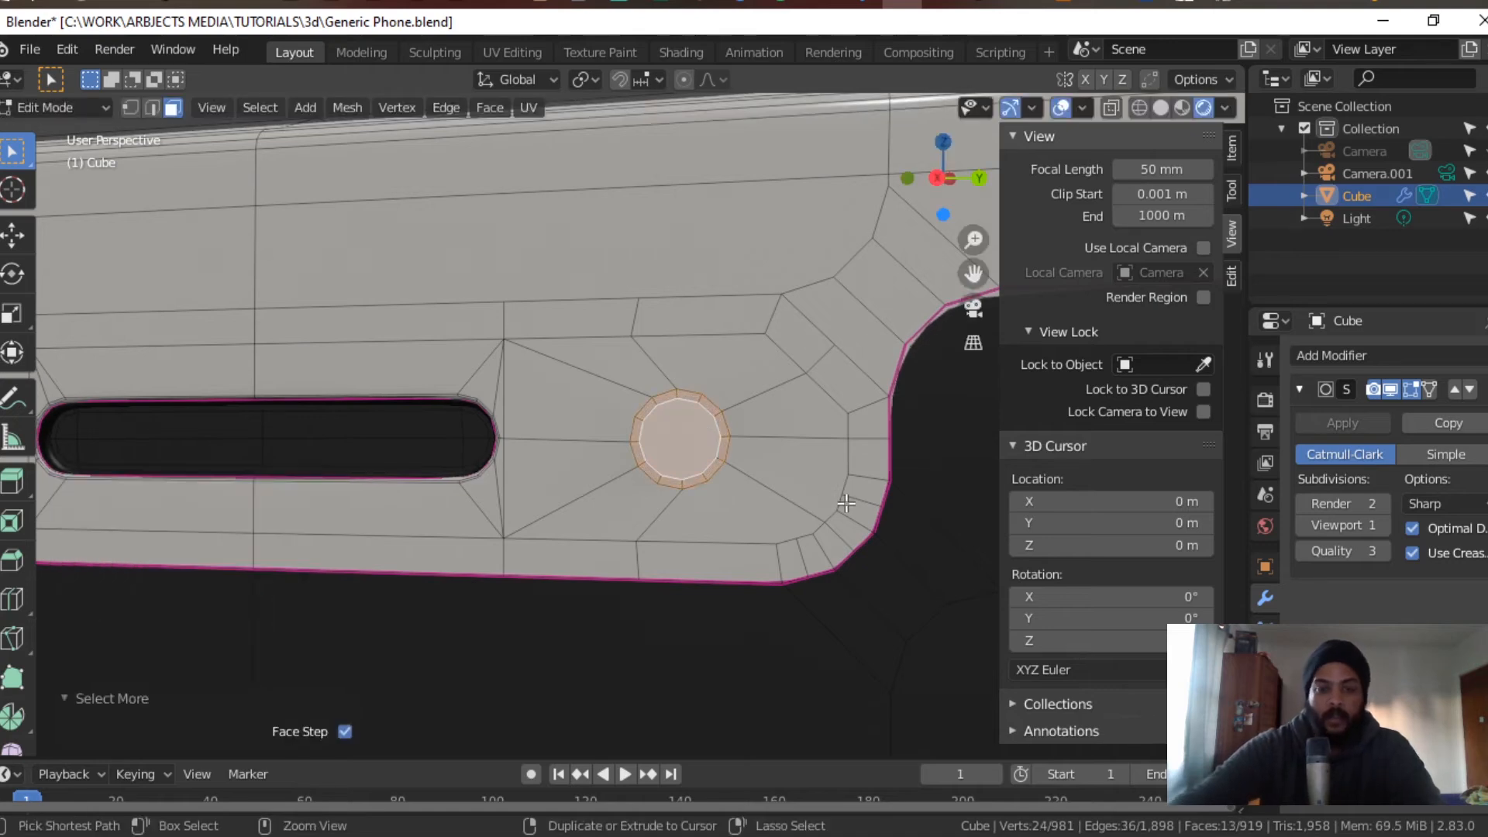
pyautogui.scroll(4, 740, 476)
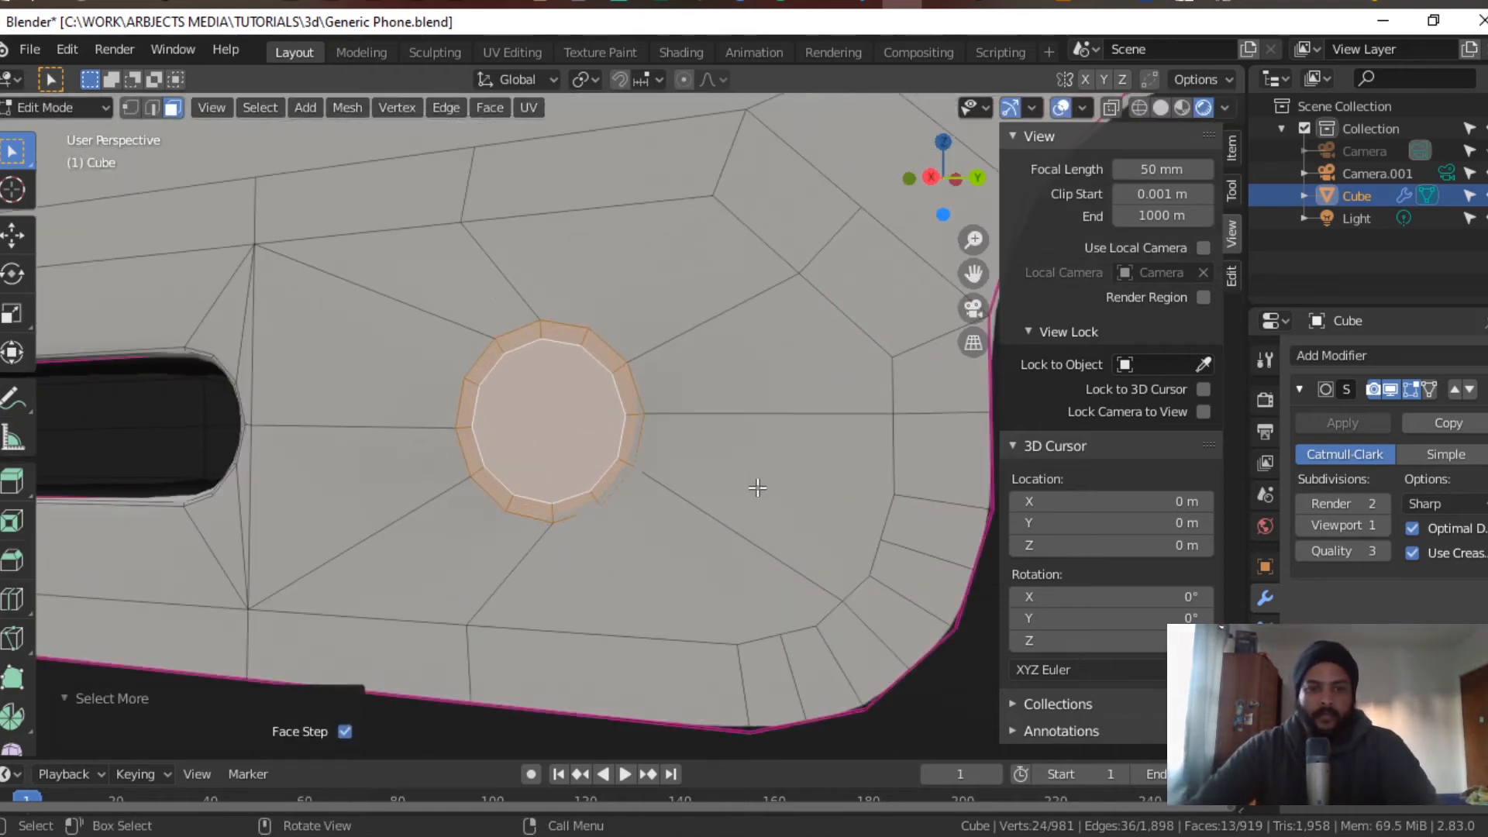
pyautogui.scroll(2, 757, 487)
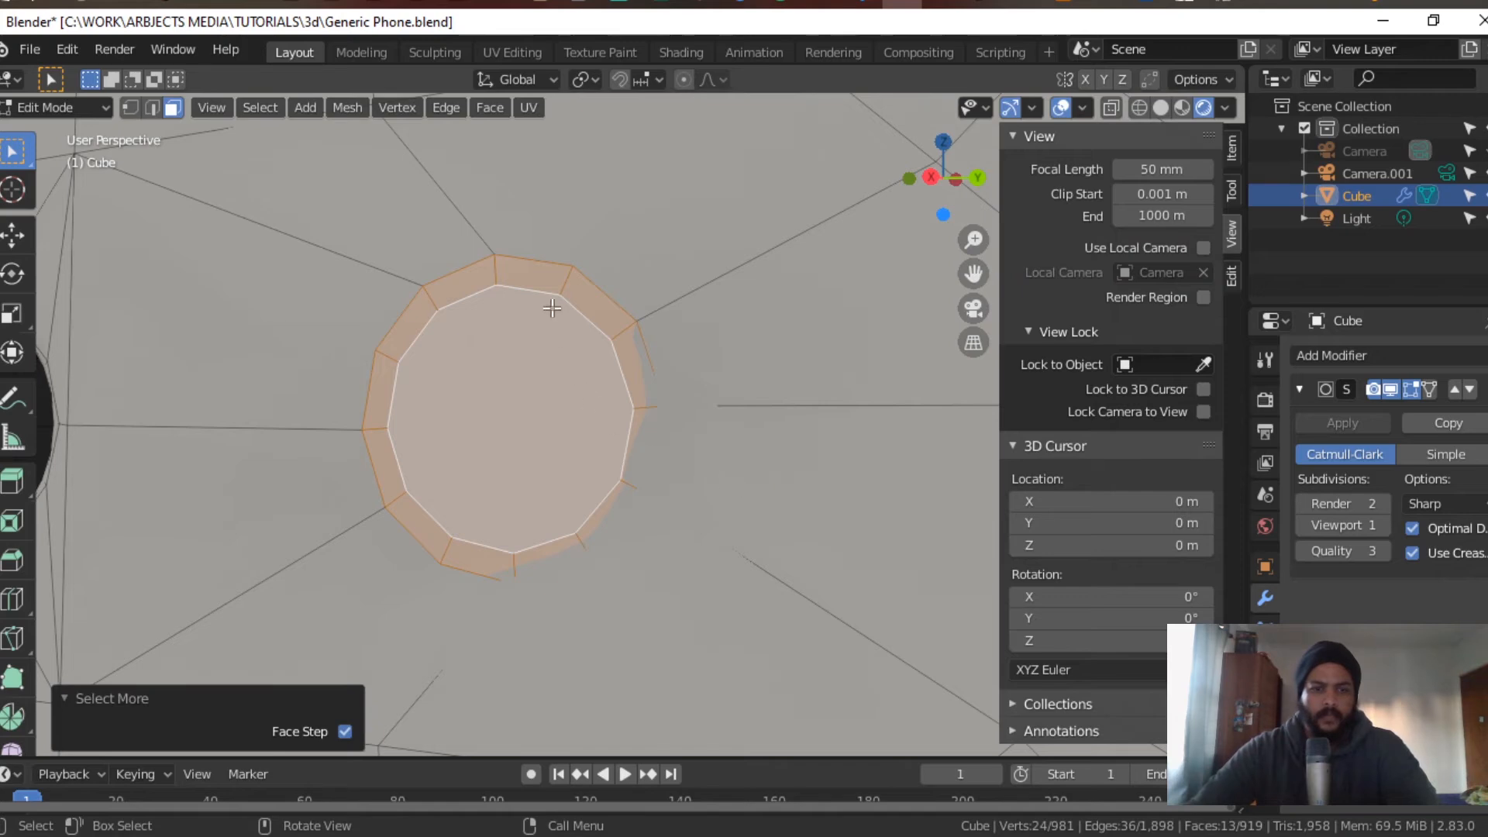
pyautogui.hotkey('ctrl', 'z')
pyautogui.hotkey('ctrl', 'z')
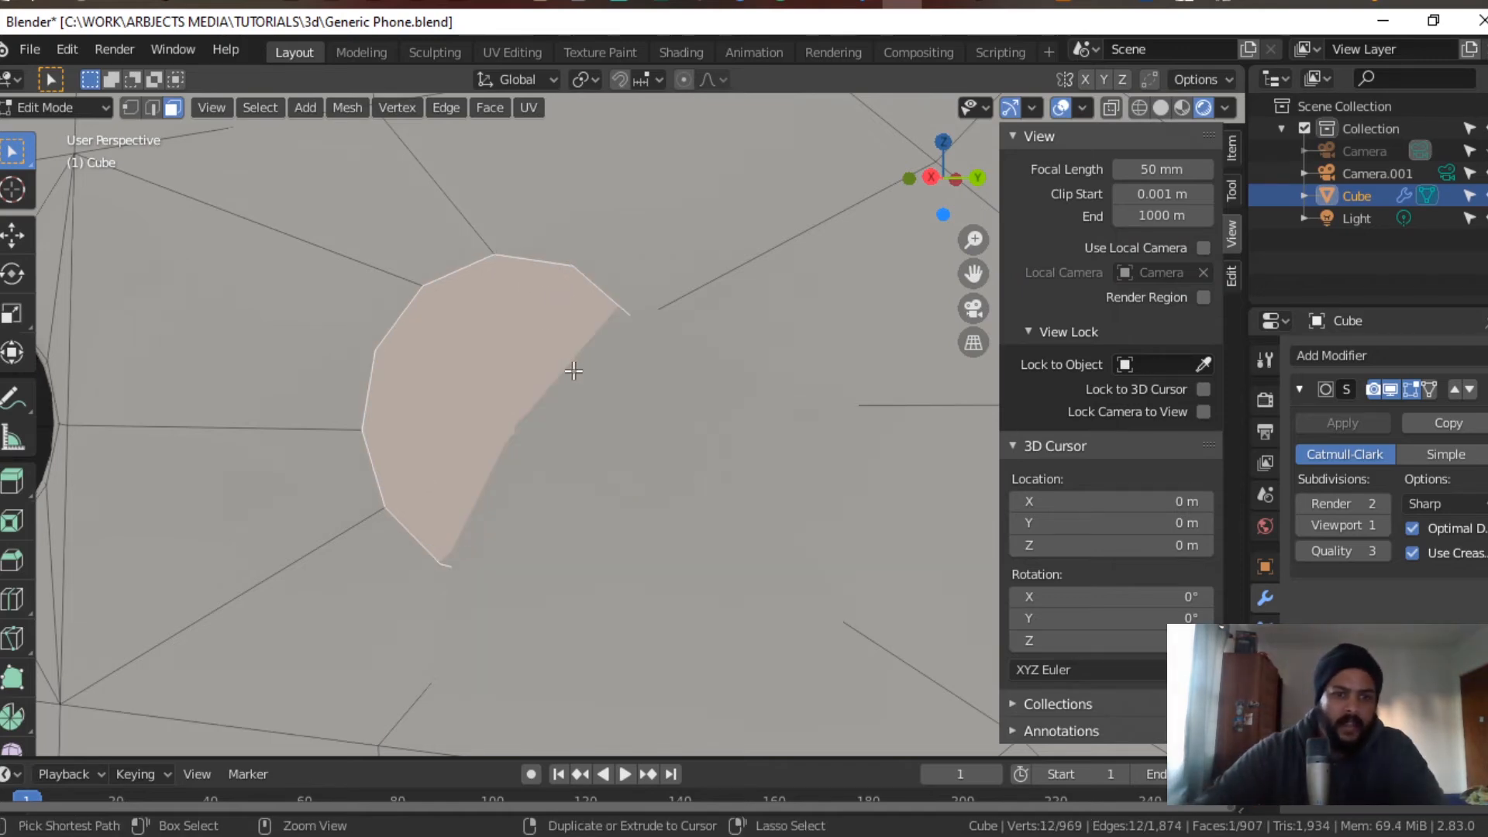
# Step: Inset the camera hole's face by about 0.000052 m and again by about 0.000297 m to form two concentric rings
pyautogui.press('i')
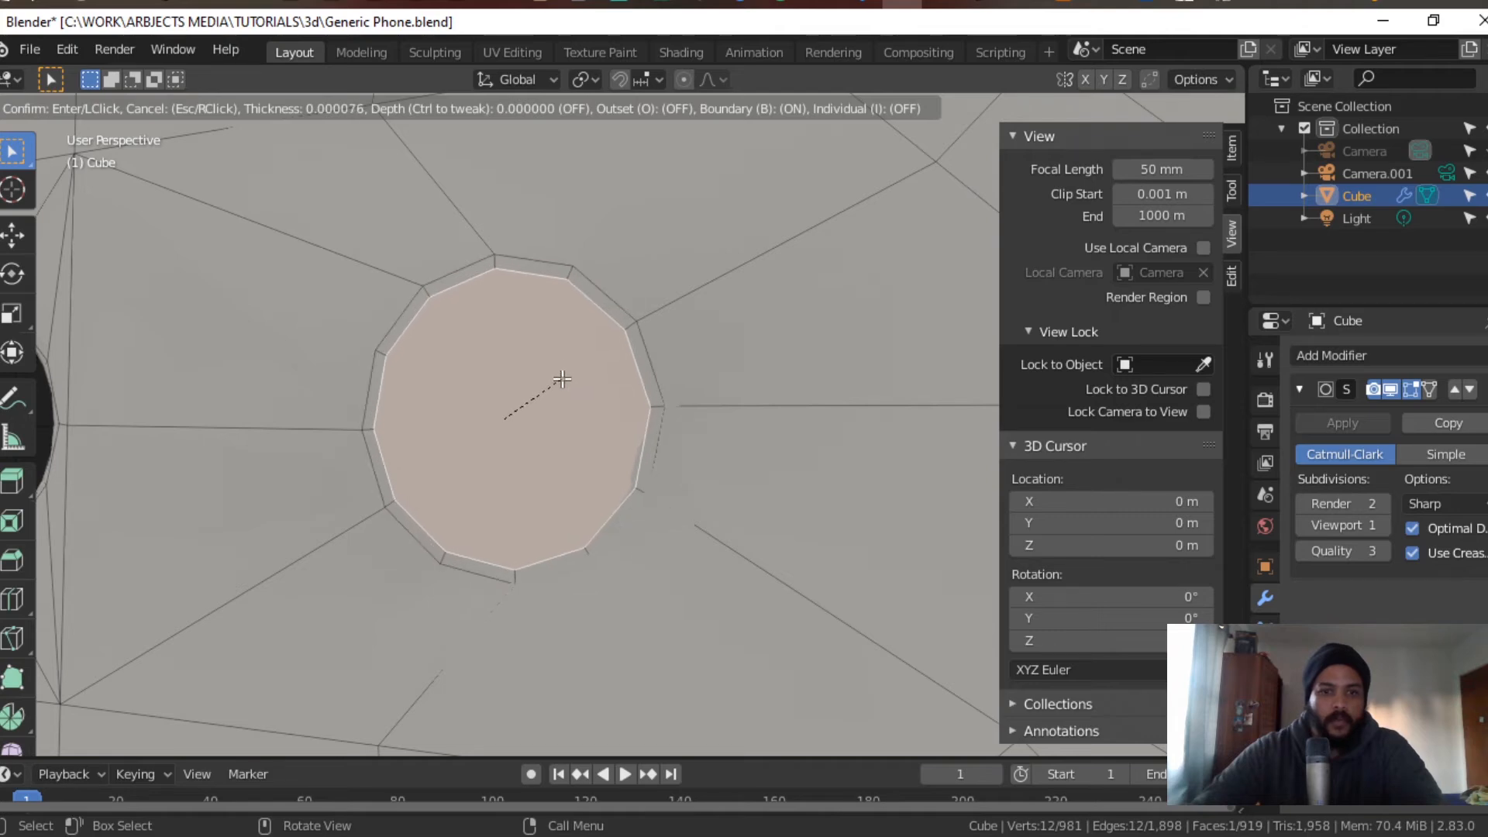
pyautogui.click(564, 375)
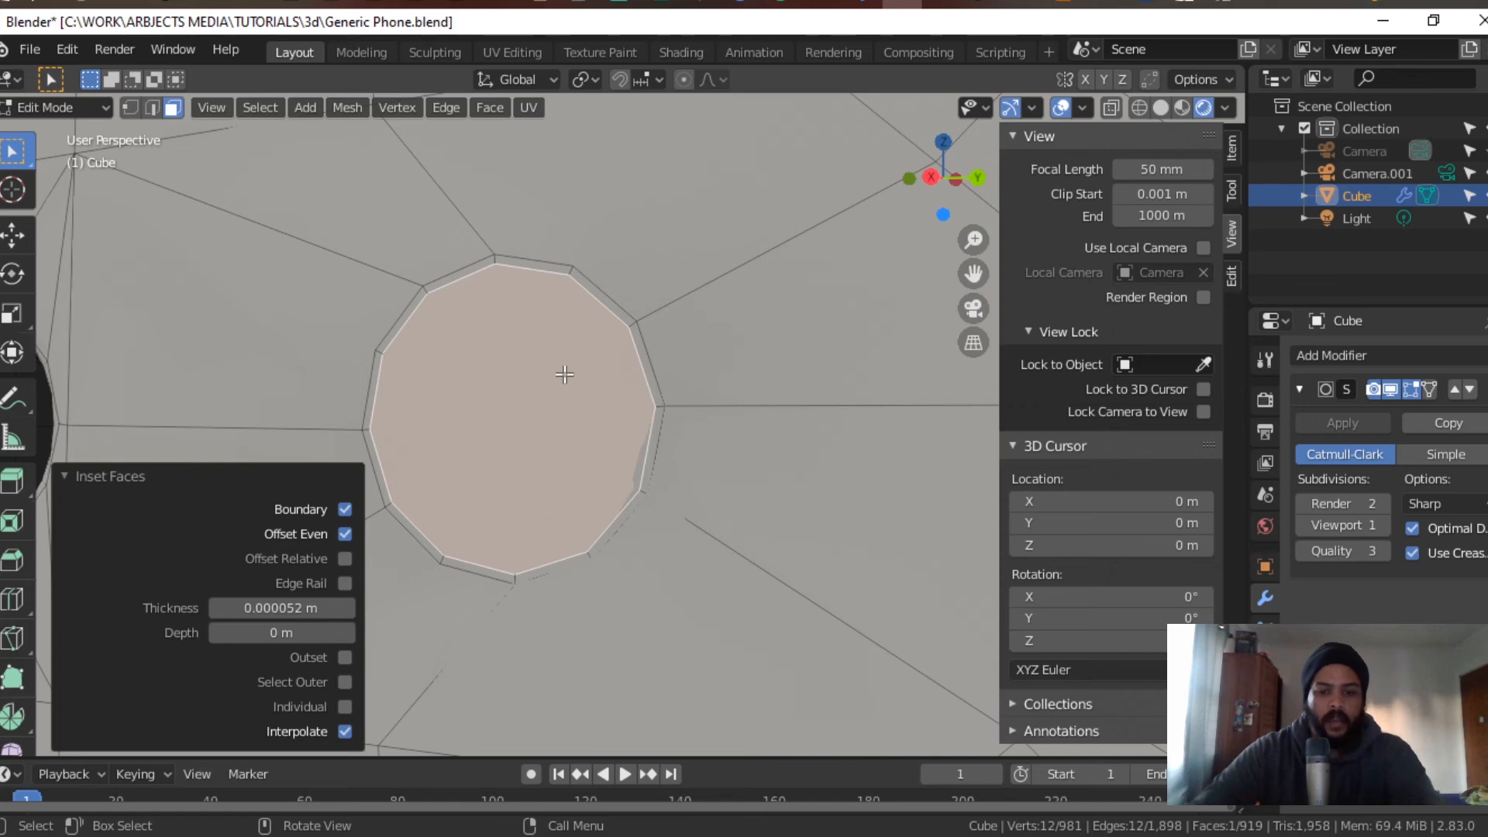
pyautogui.press('i')
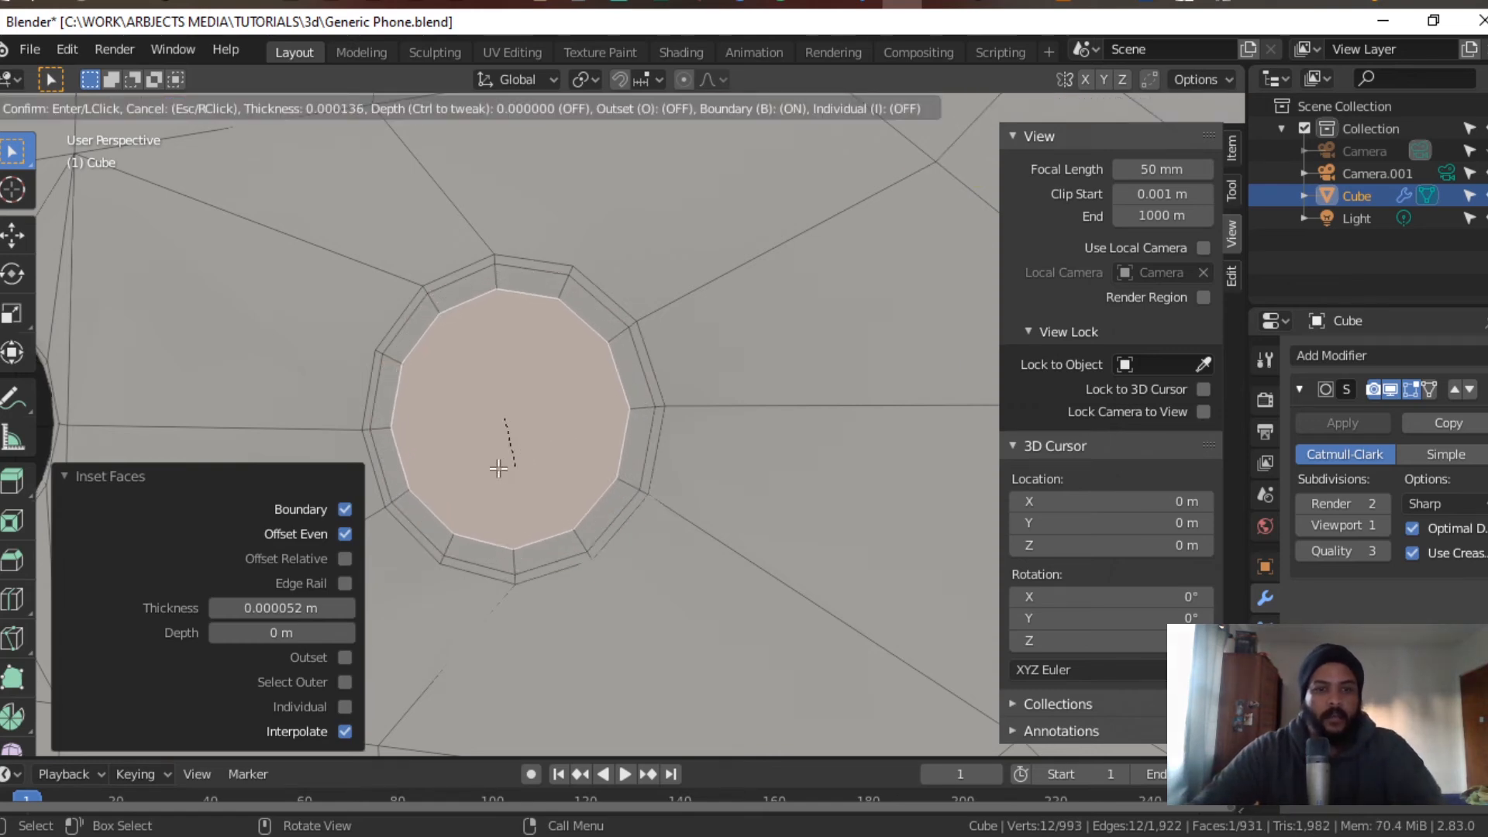
pyautogui.click(489, 409)
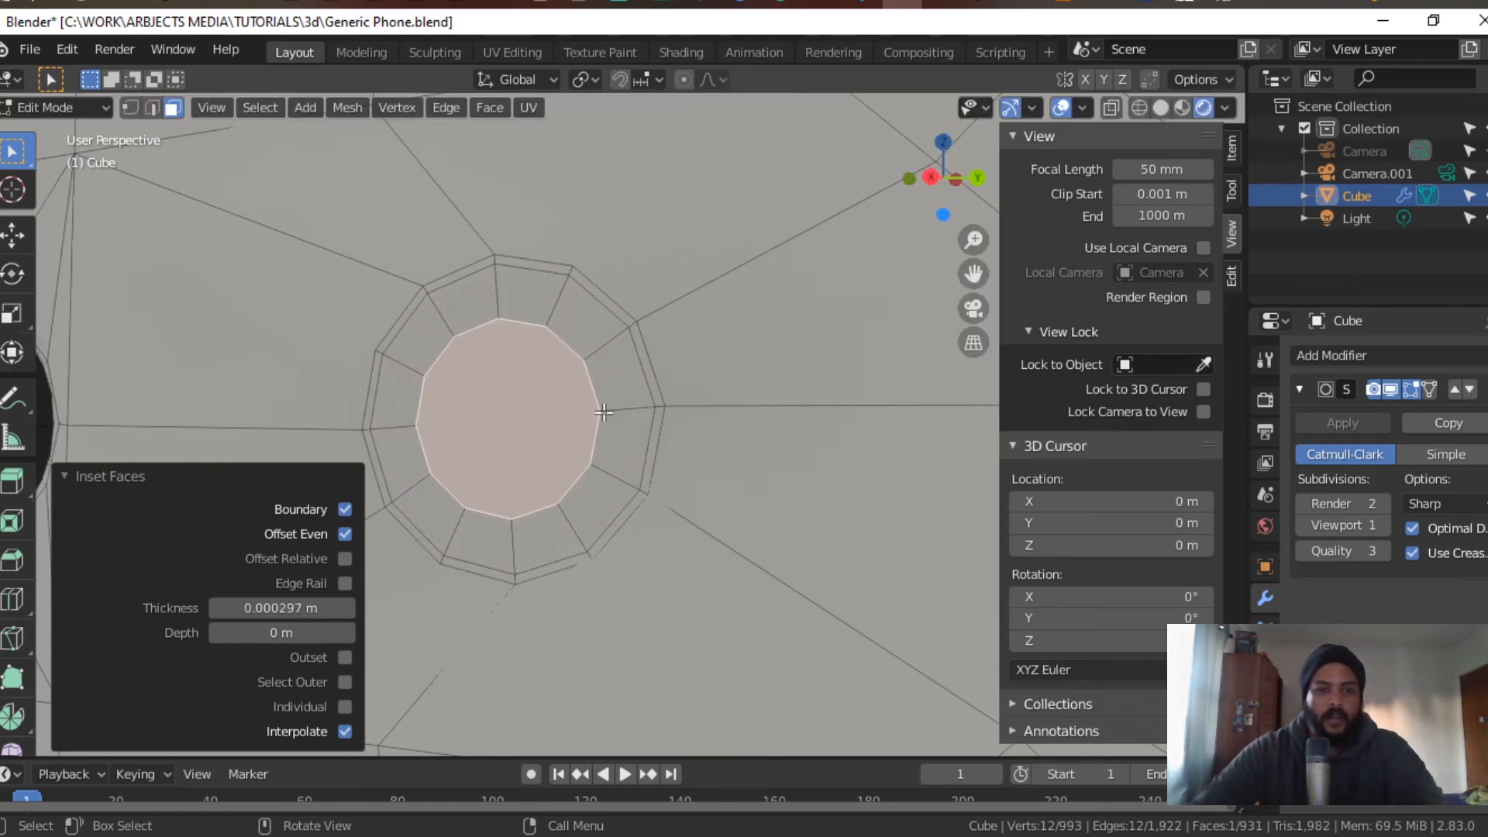
# Step: Extend the selection from the camera hole's central face to its inner ring and assign the blackk material
pyautogui.press('ctrl+KP_Add')
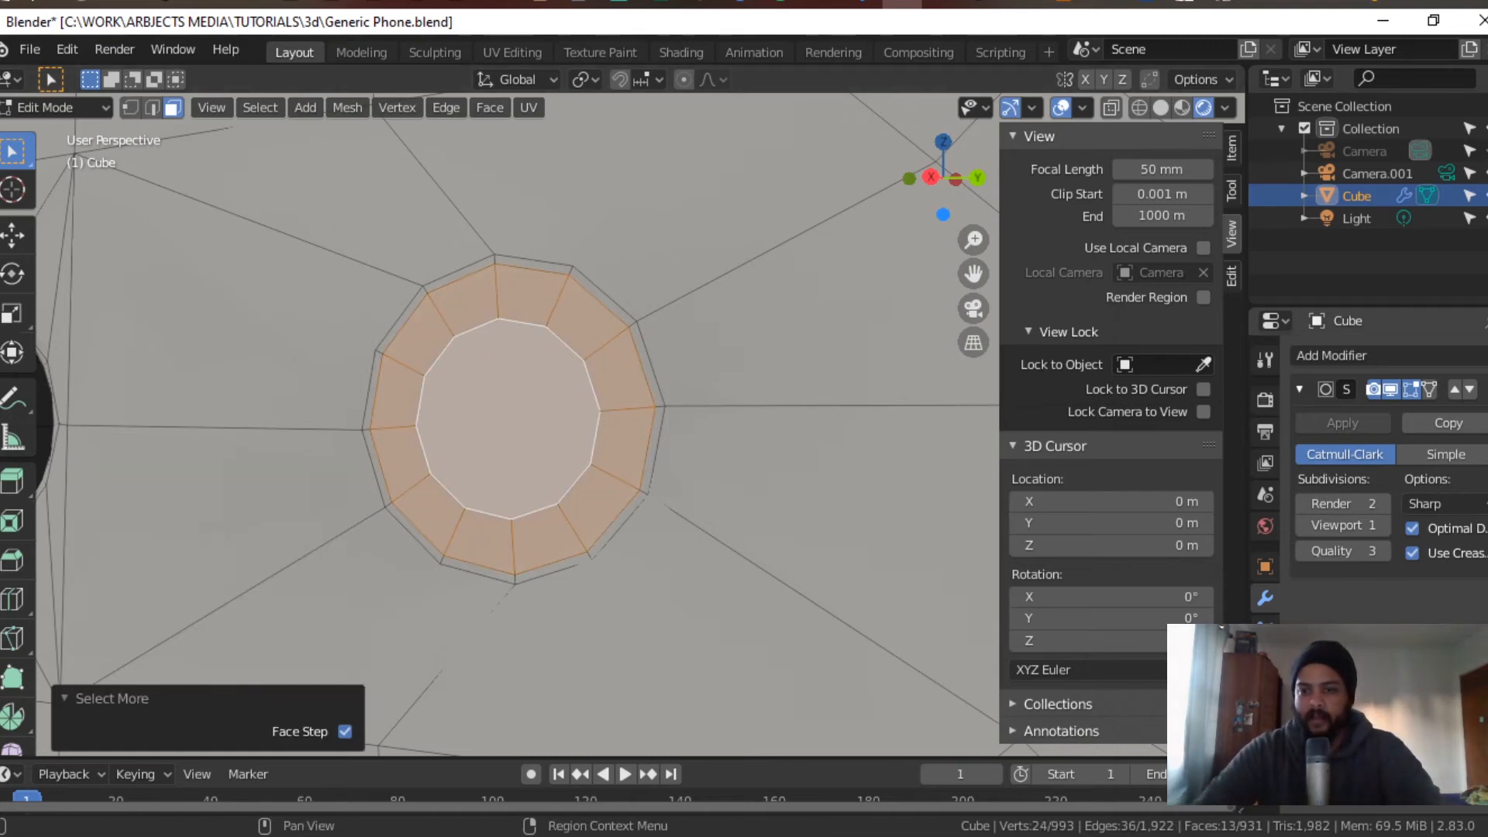
pyautogui.click(1265, 729)
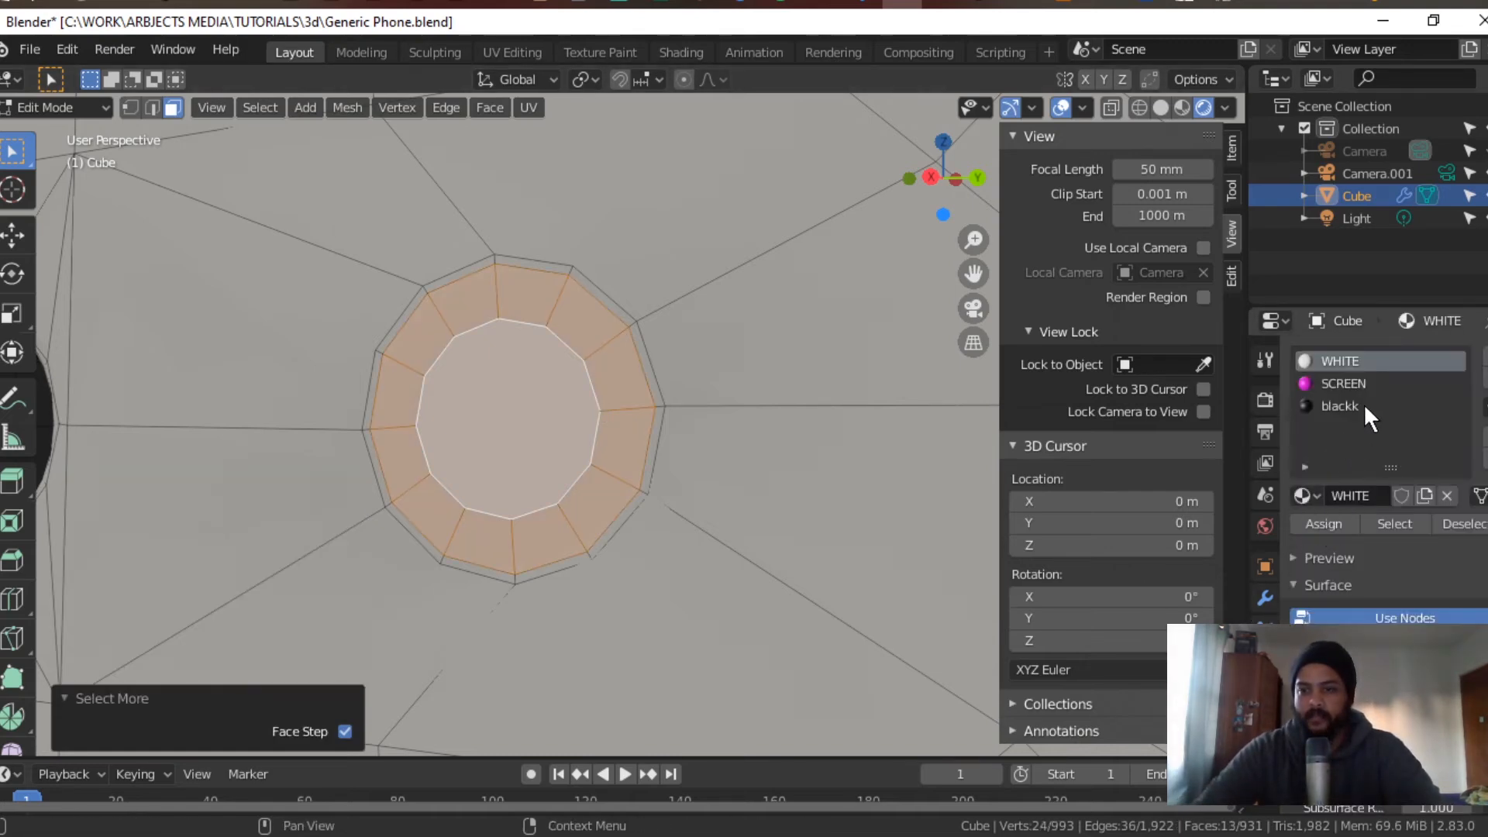
pyautogui.click(1363, 405)
pyautogui.click(1322, 523)
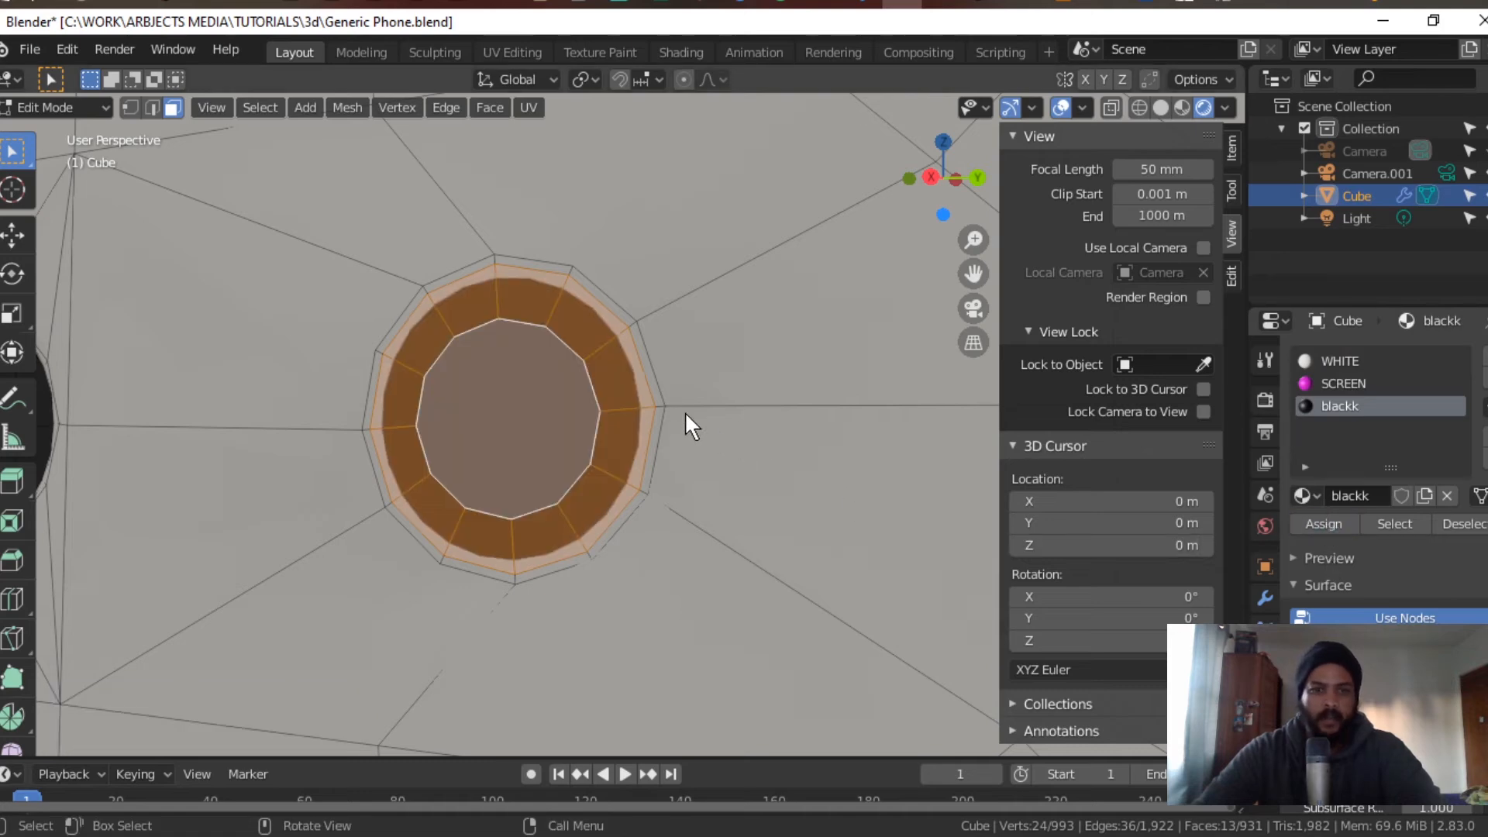
# Step: Select the camera hole's thin outer ring and create a new material named SILVER in its own slot
pyautogui.click(1379, 361)
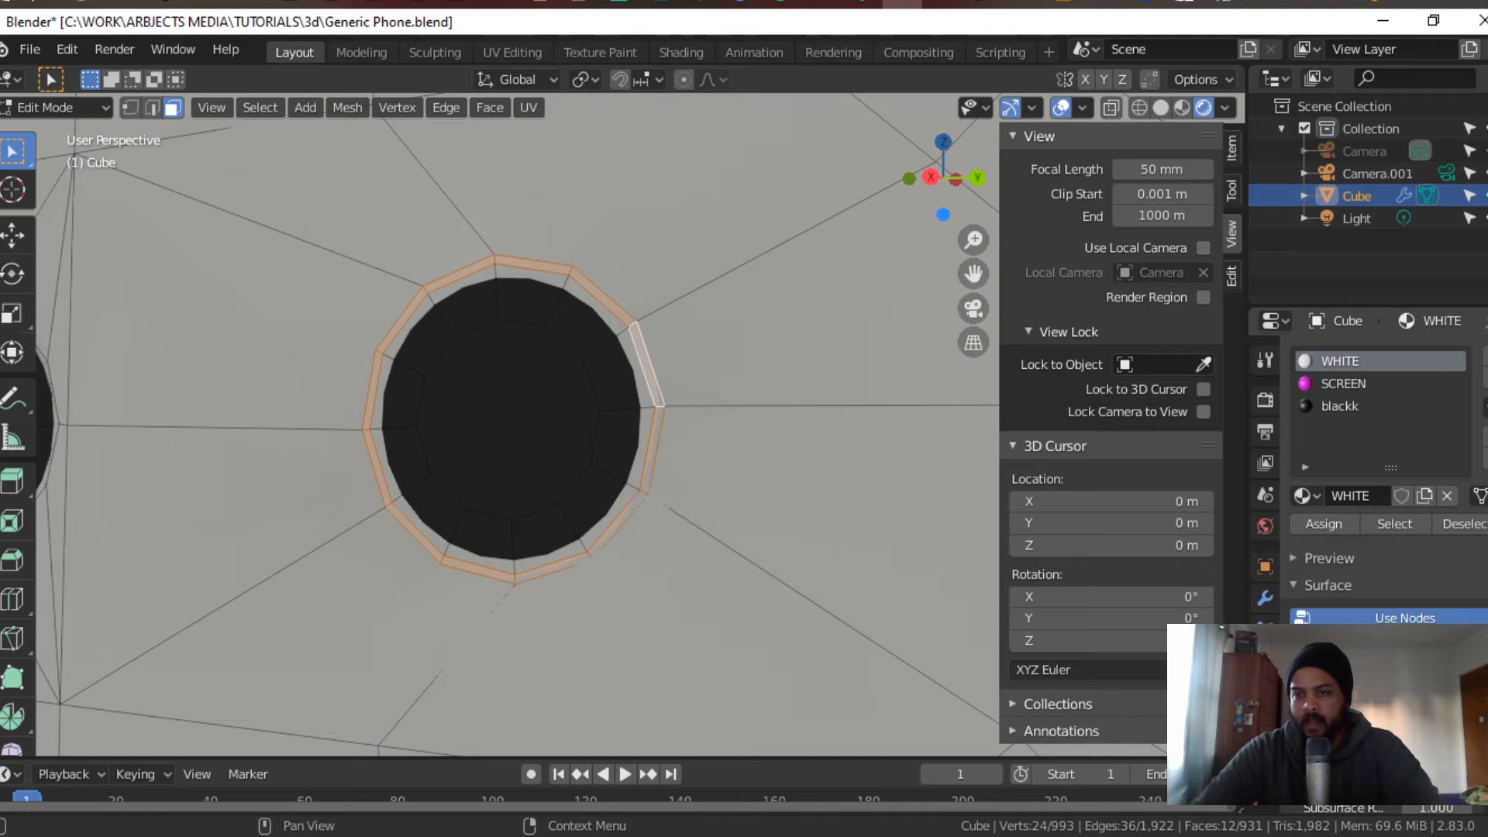
pyautogui.click(1482, 355)
pyautogui.click(1342, 495)
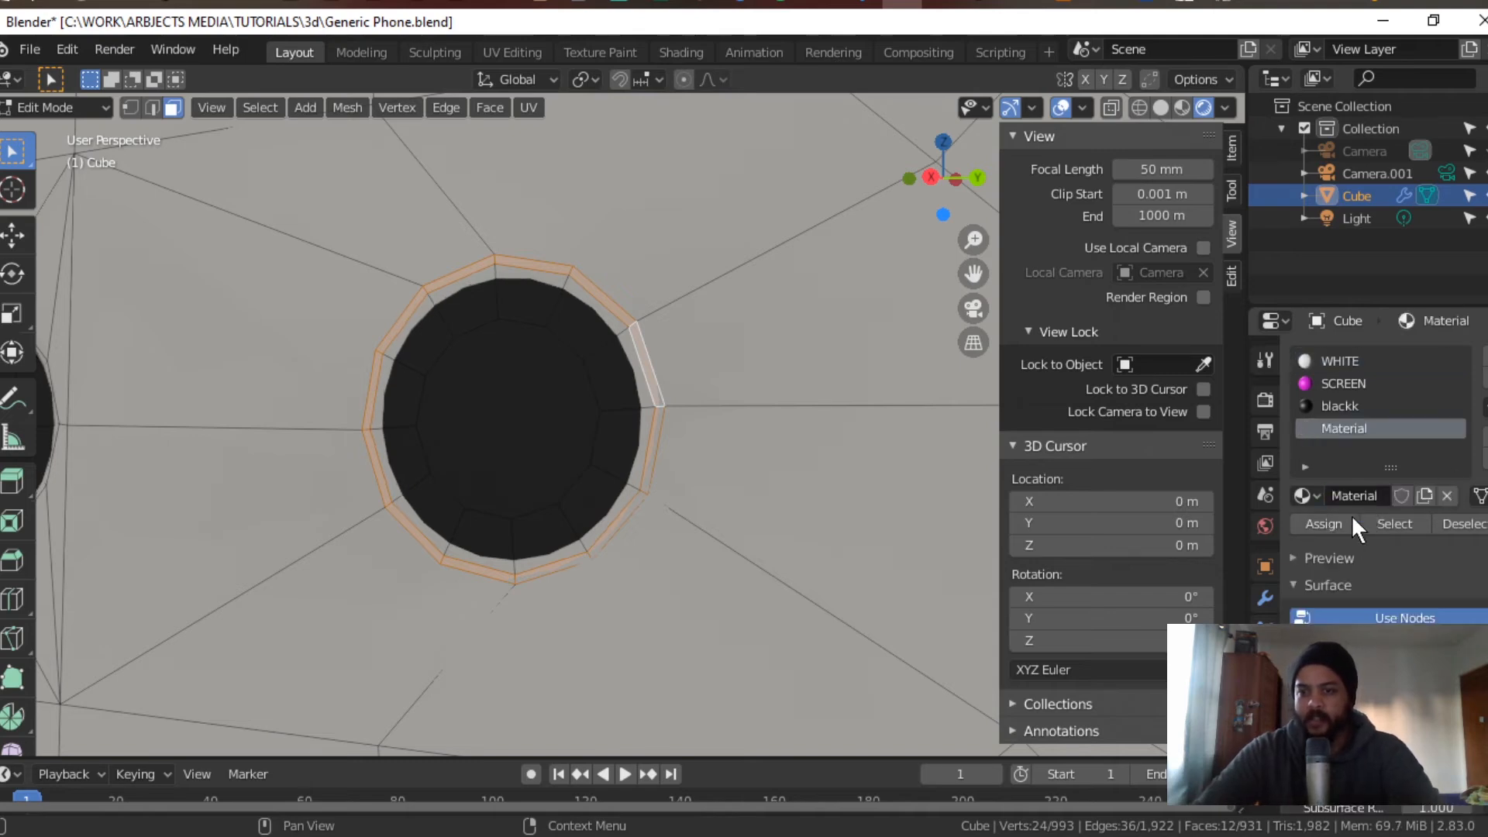
pyautogui.doubleClick(1361, 493)
pyautogui.write('SILVER')
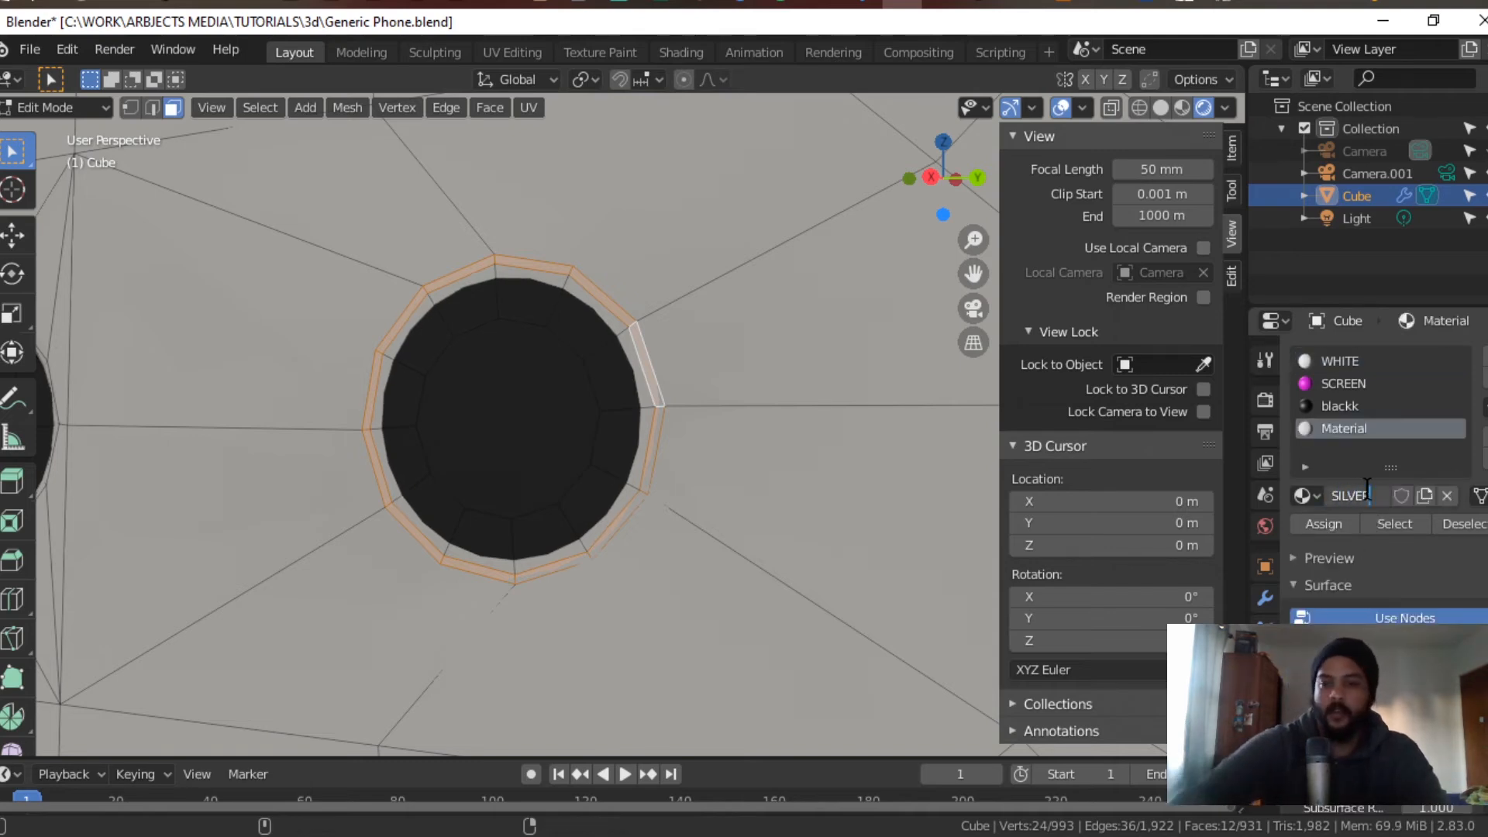
pyautogui.press('Return')
# Step: Give SILVER a medium grey base color, metallic 1.000 and specular 0.750, and assign it to the camera hole's outer ring
pyautogui.click(1452, 528)
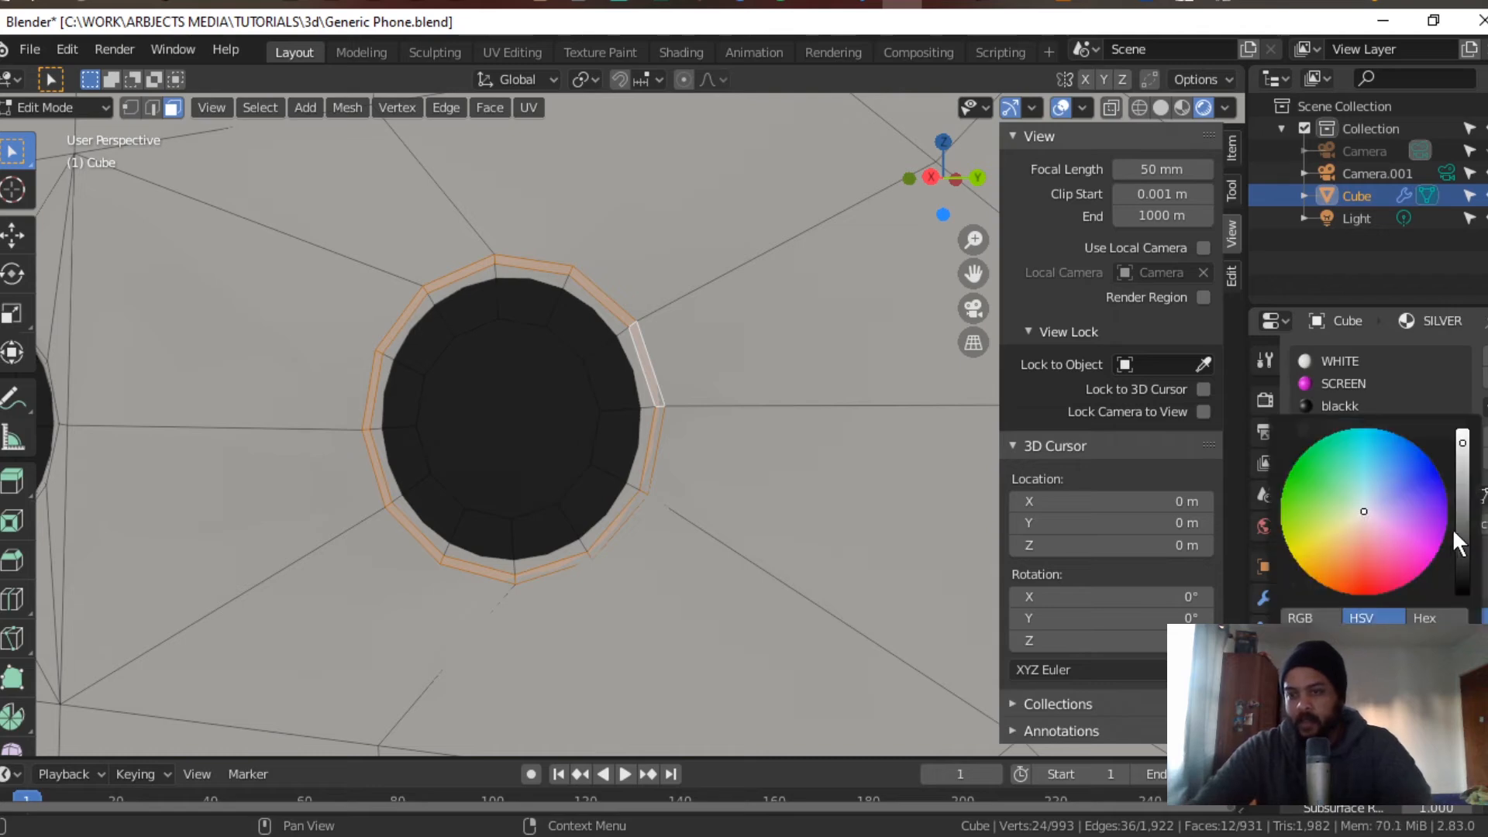
pyautogui.moveTo(1462, 443); pyautogui.dragTo(1462, 498)
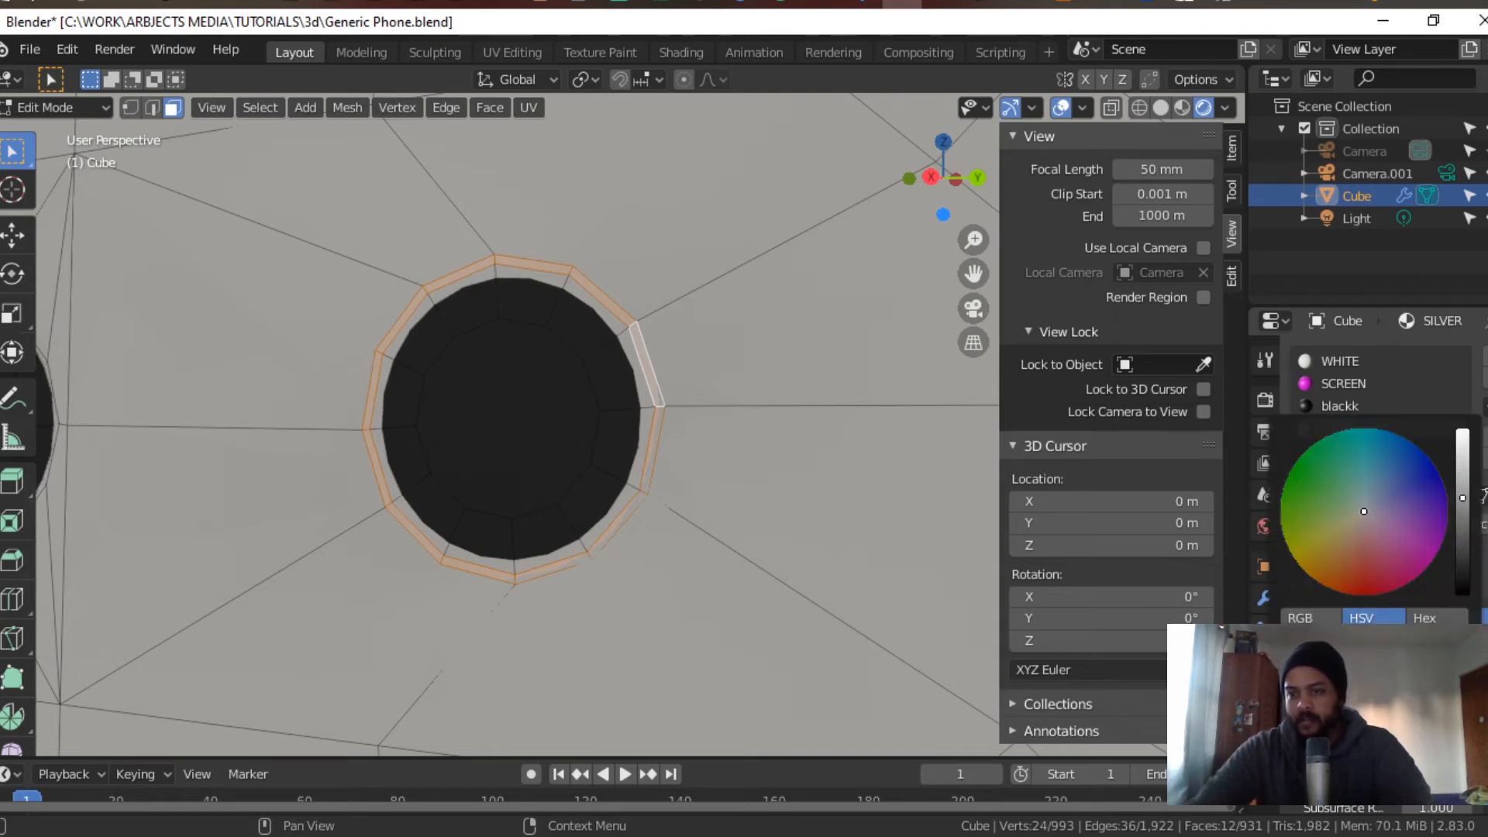
pyautogui.scroll(-8, 1428, 600)
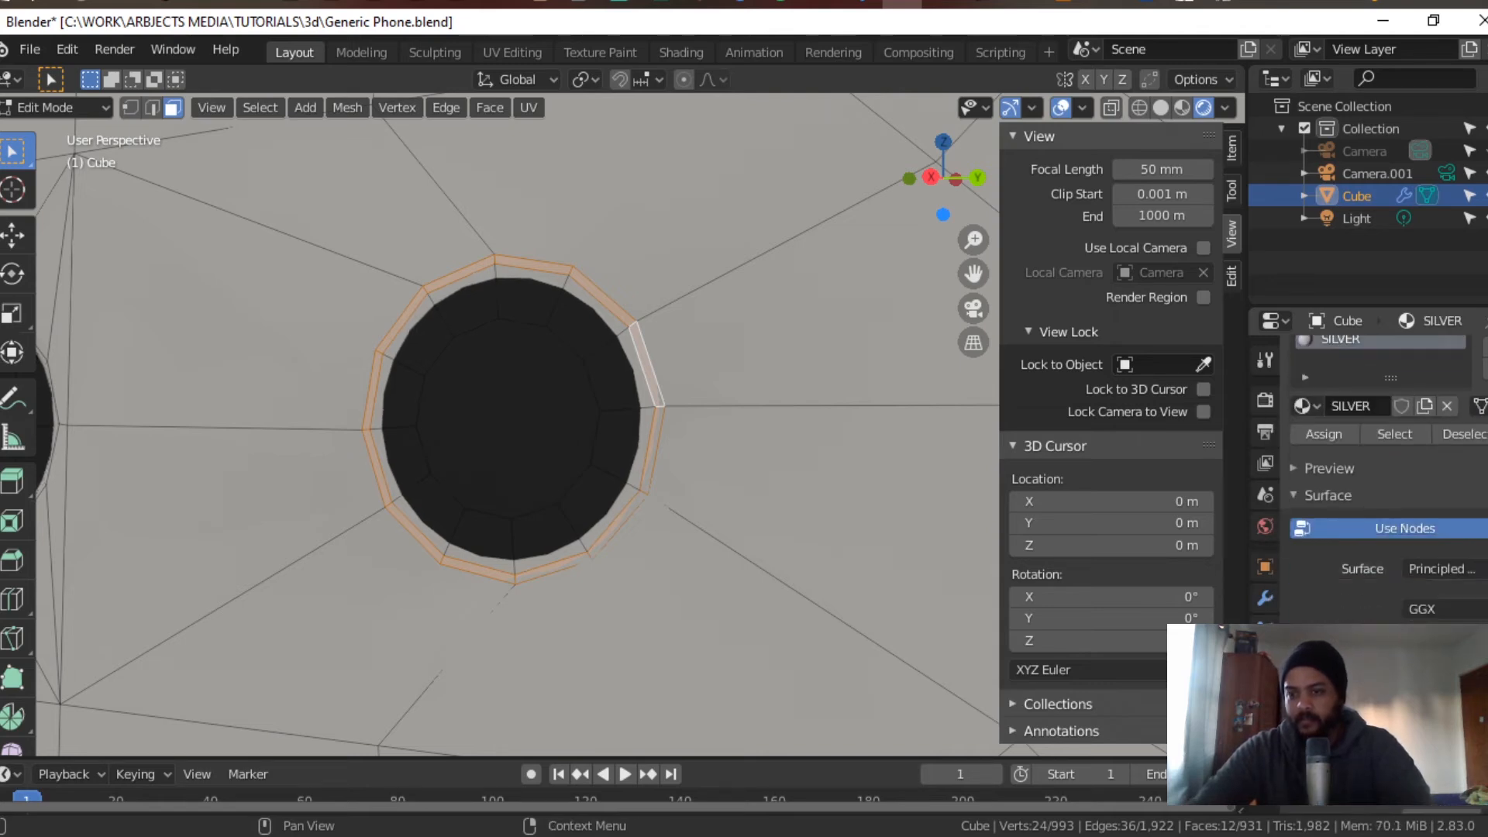
pyautogui.moveTo(1428, 601); pyautogui.dragTo(1486, 624)
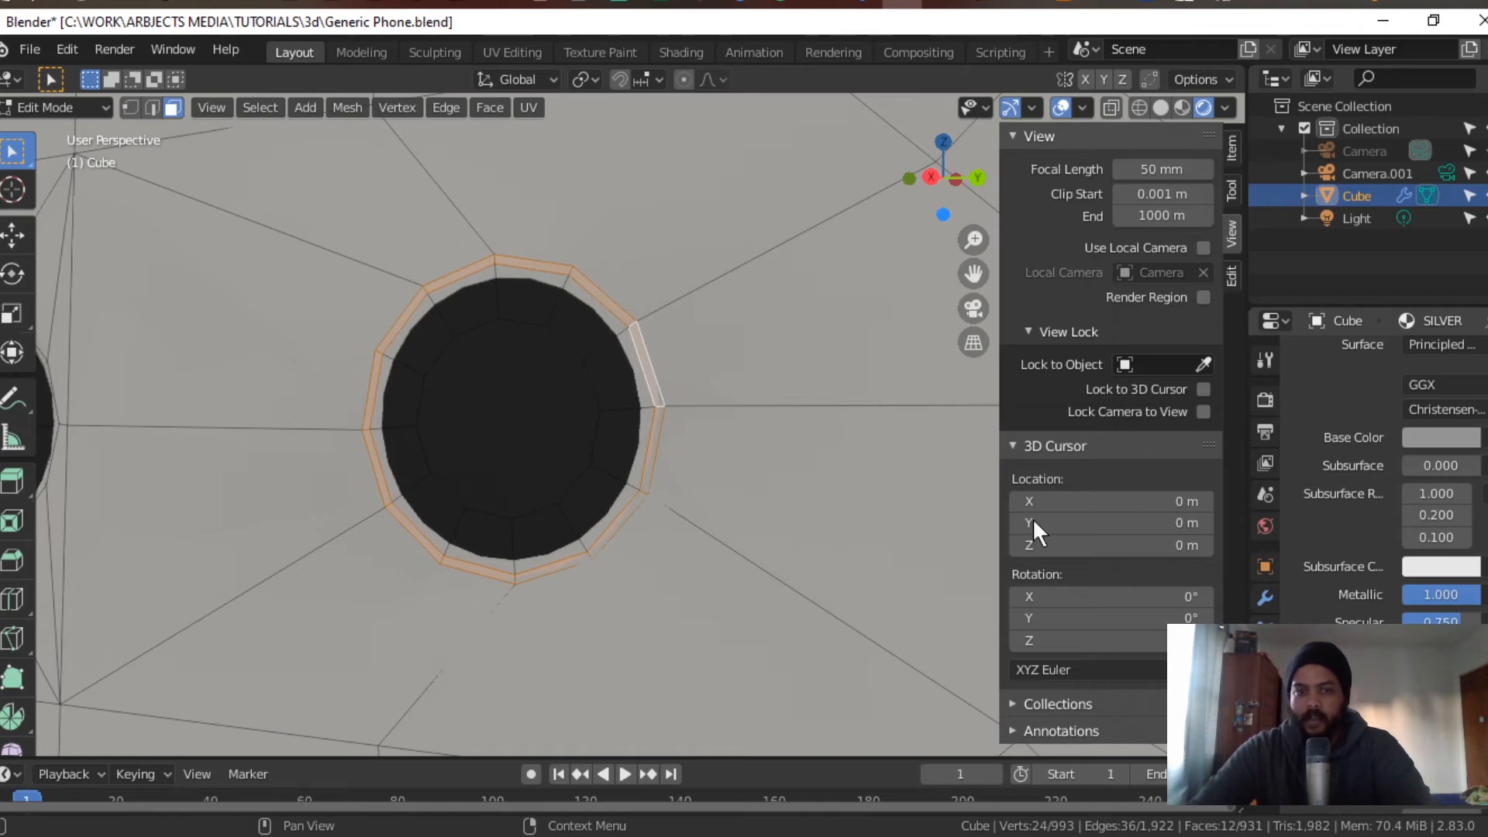
pyautogui.scroll(8, 1368, 489)
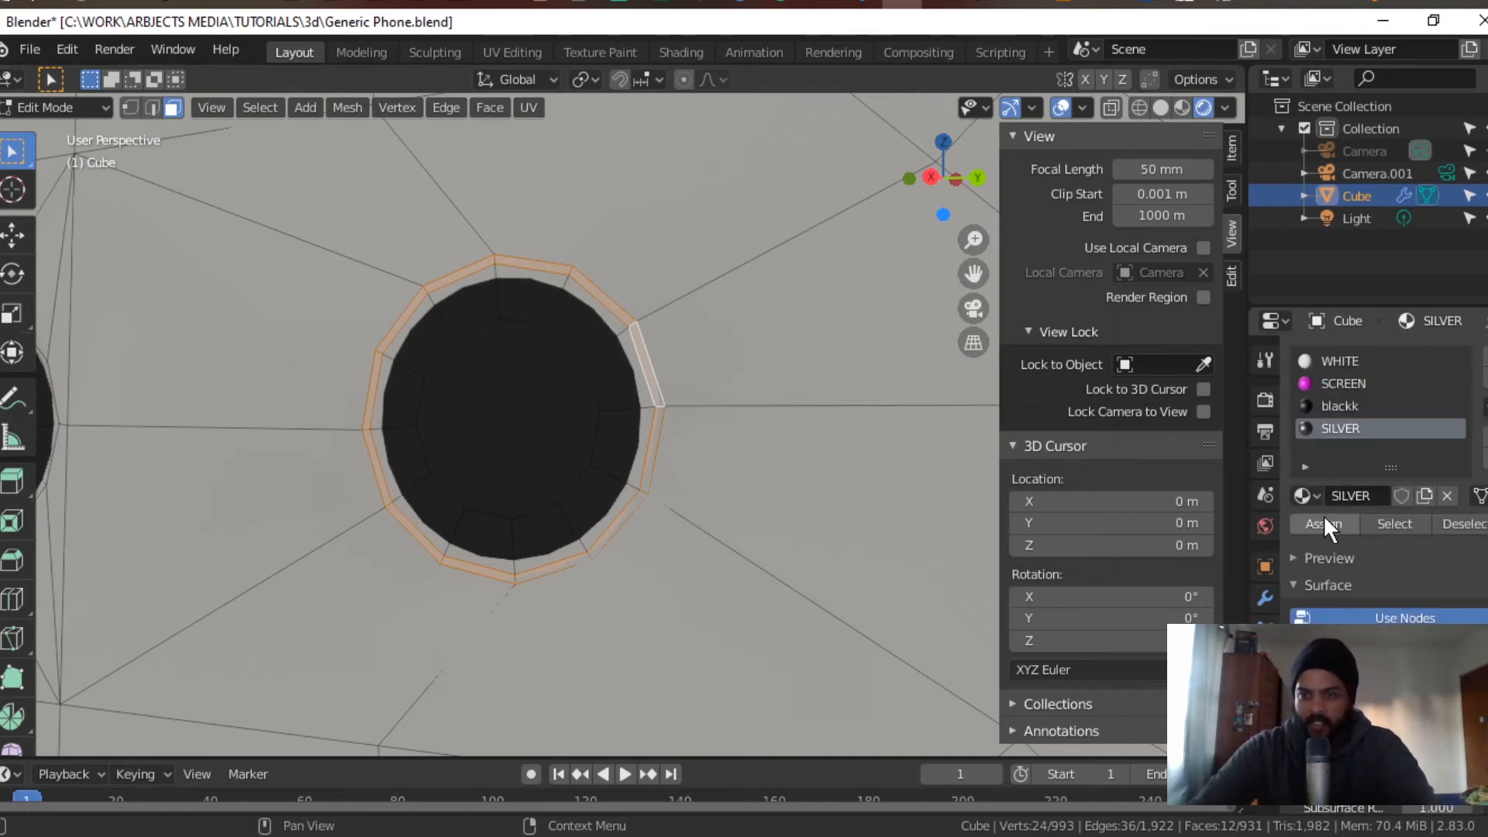
pyautogui.click(1325, 524)
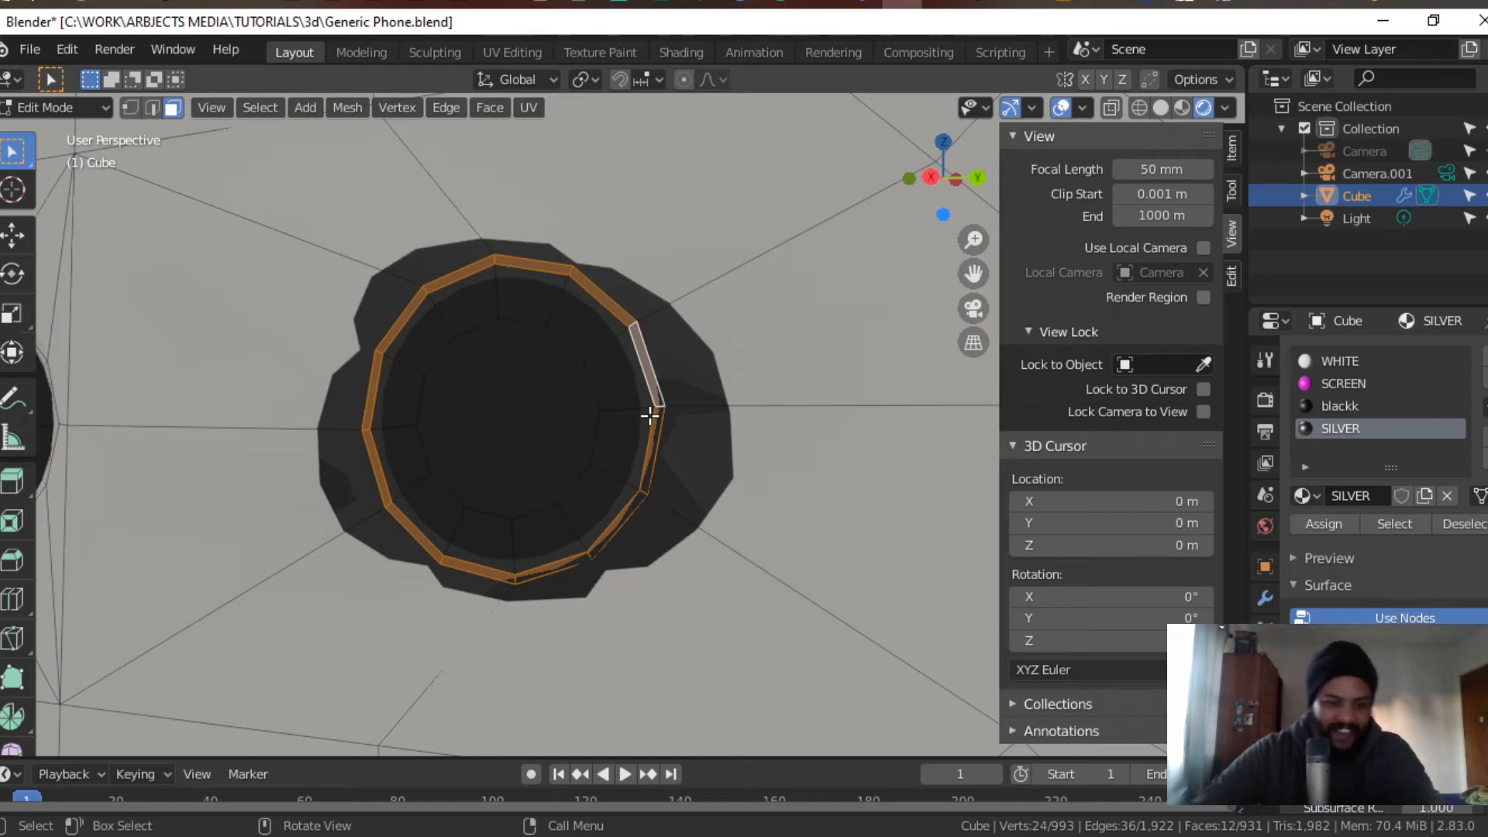
# Step: Try to extrude the camera hole's thin outer ring outward by about 0.000164 m
pyautogui.press('e')
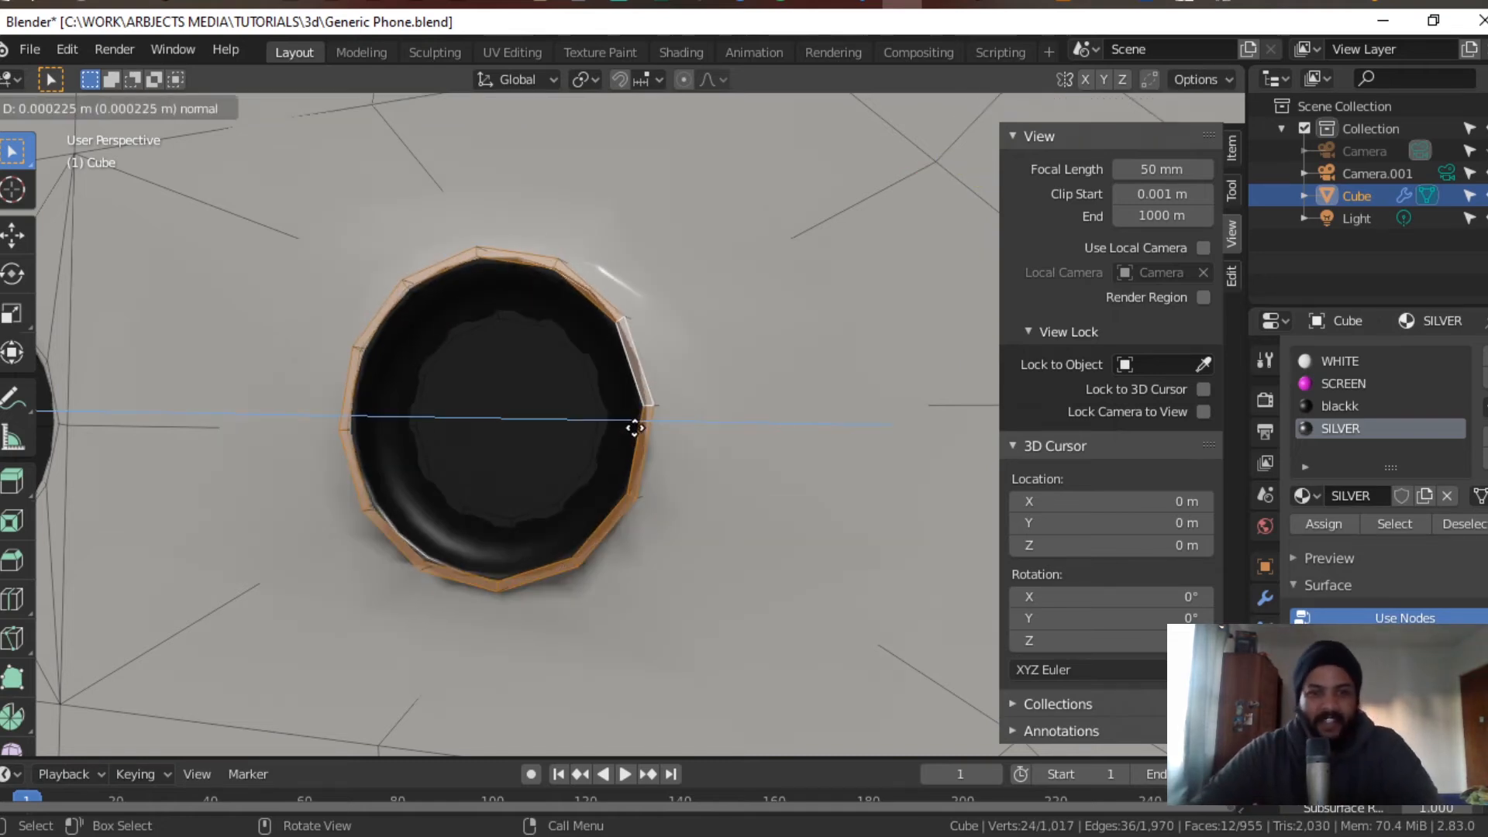
pyautogui.click(638, 438)
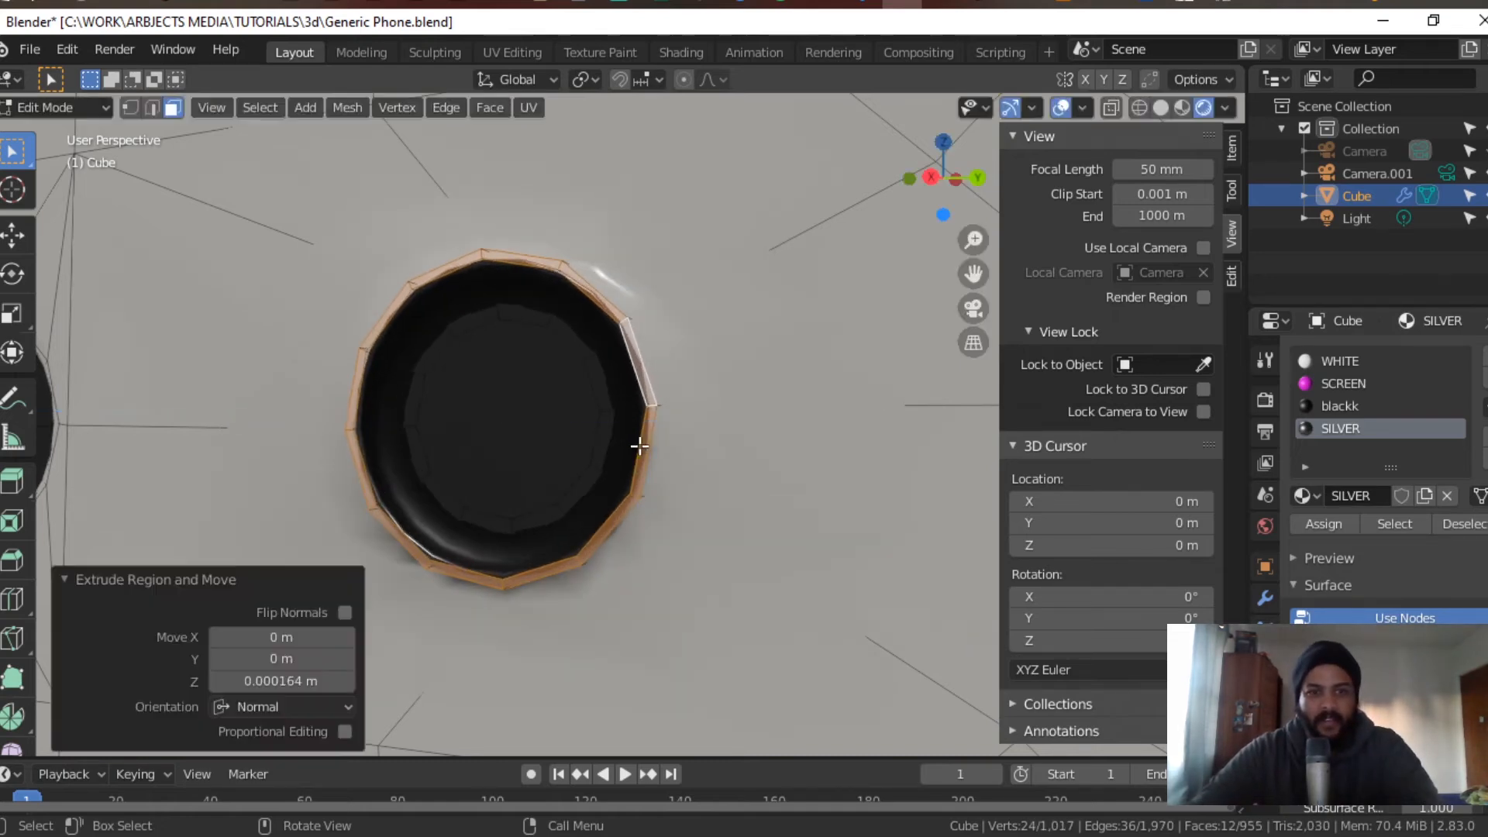
# Step: Turn off the viewport display of the phone's Subdivision modifier
pyautogui.click(1258, 567)
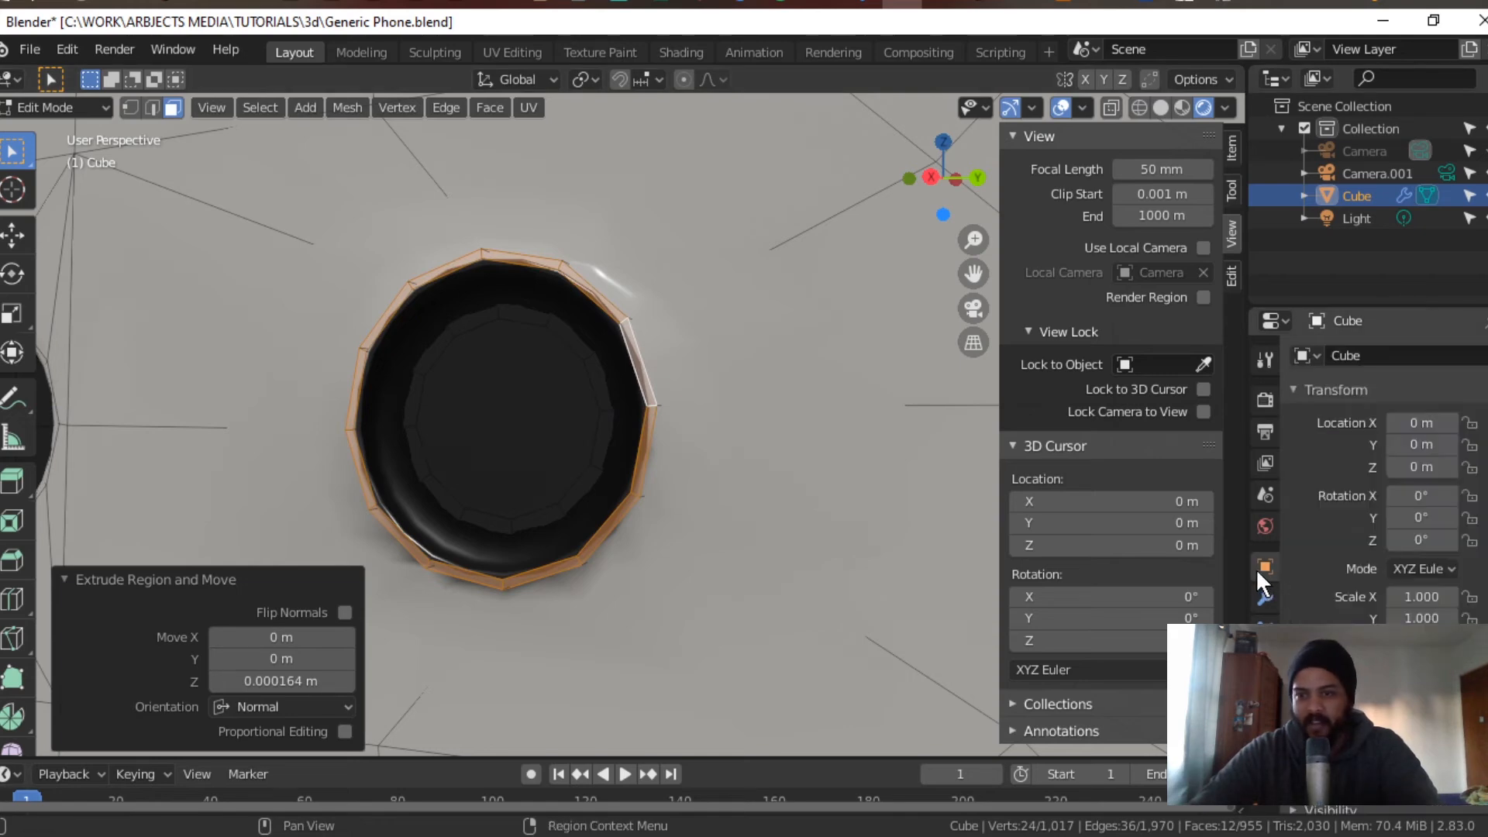
pyautogui.click(1264, 599)
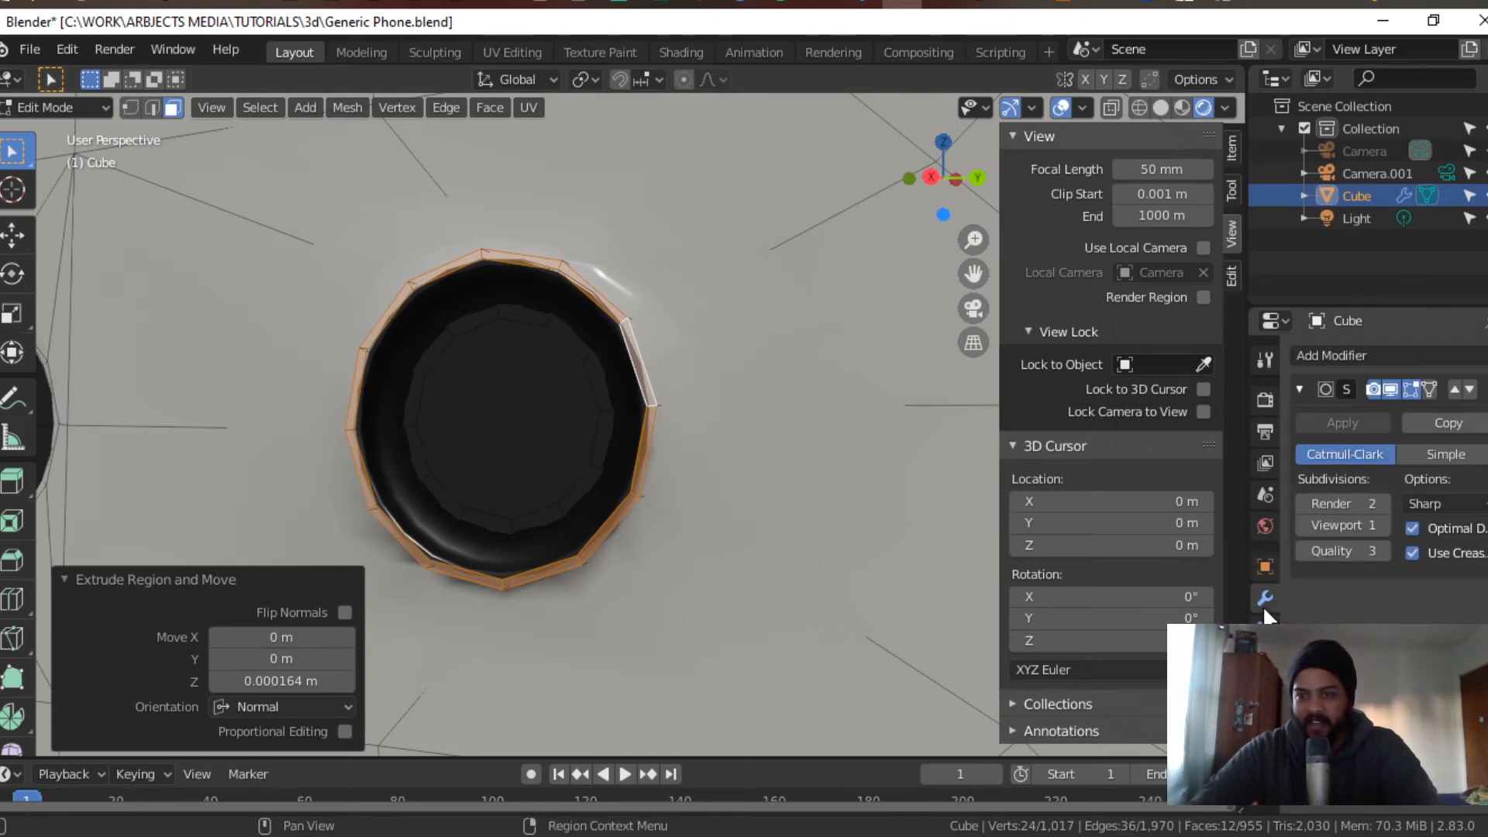
pyautogui.click(1387, 391)
pyautogui.moveTo(893, 488); pyautogui.dragTo(833, 501, button='middle')
pyautogui.press('KP_Decimal')
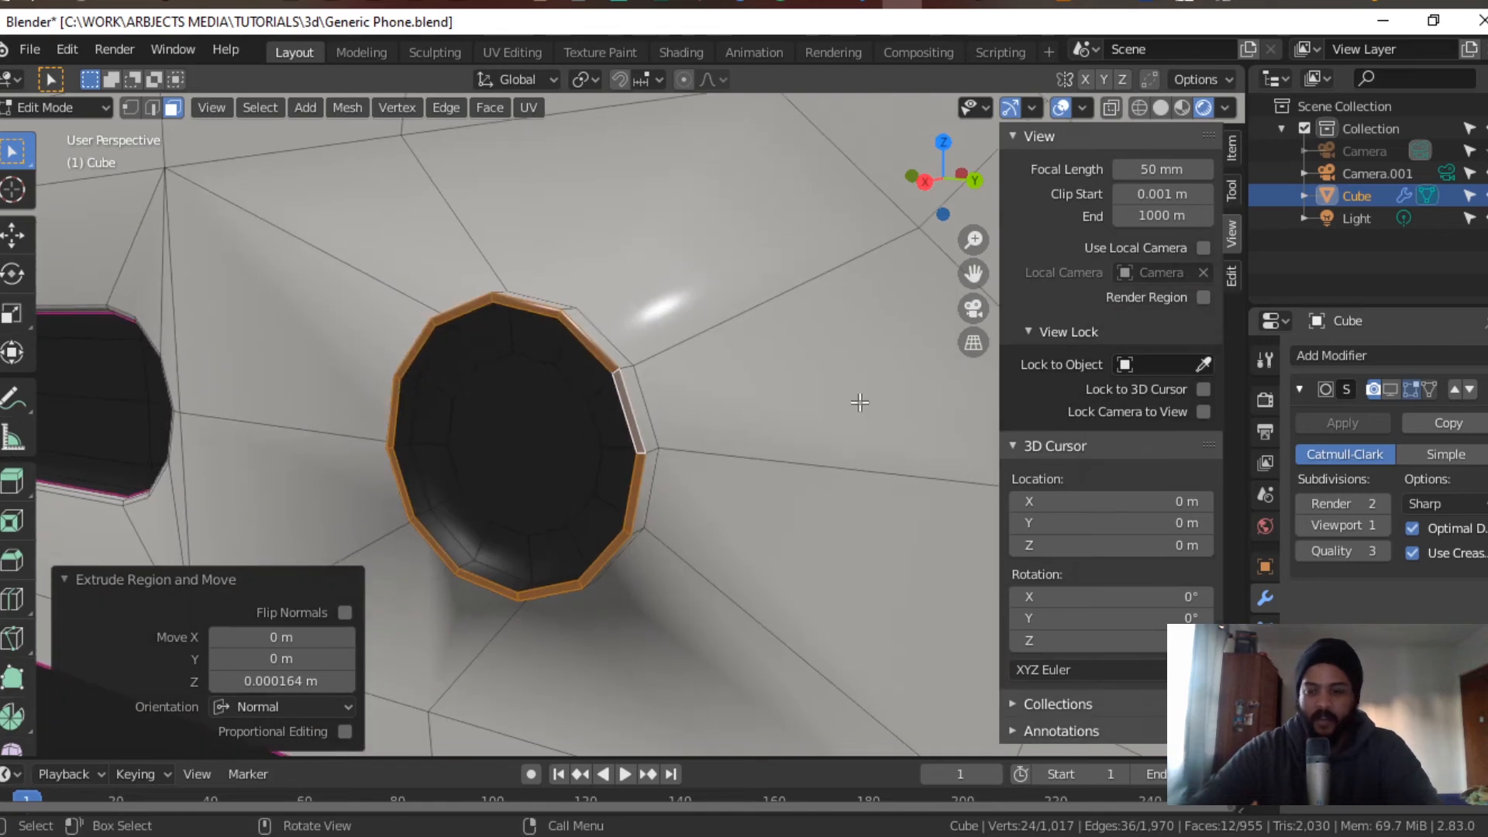
pyautogui.scroll(3, 860, 402)
pyautogui.moveTo(674, 452); pyautogui.dragTo(857, 455, button='middle')
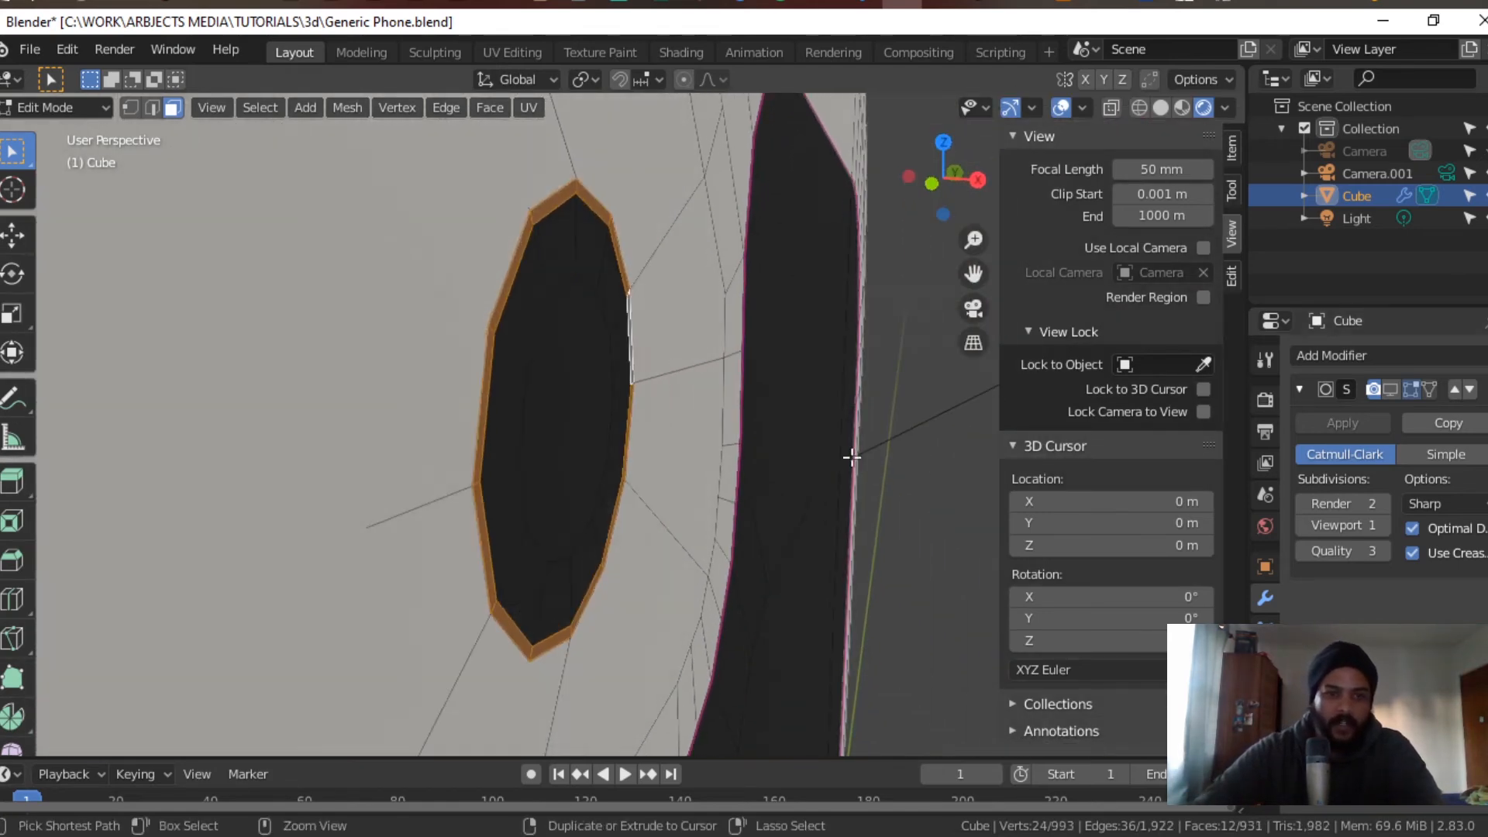
pyautogui.press('e')
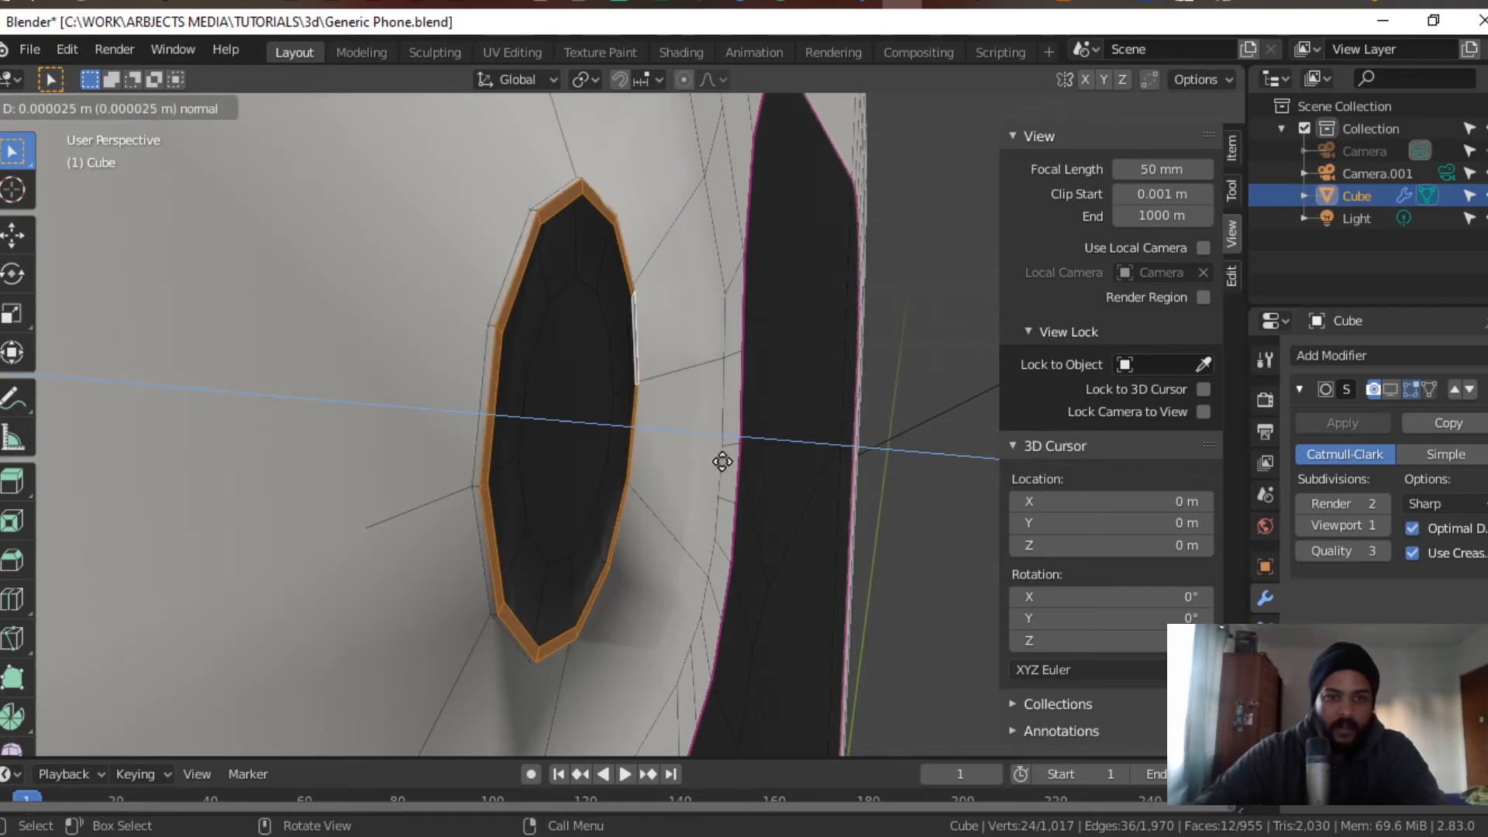
pyautogui.click(721, 461)
pyautogui.press('e')
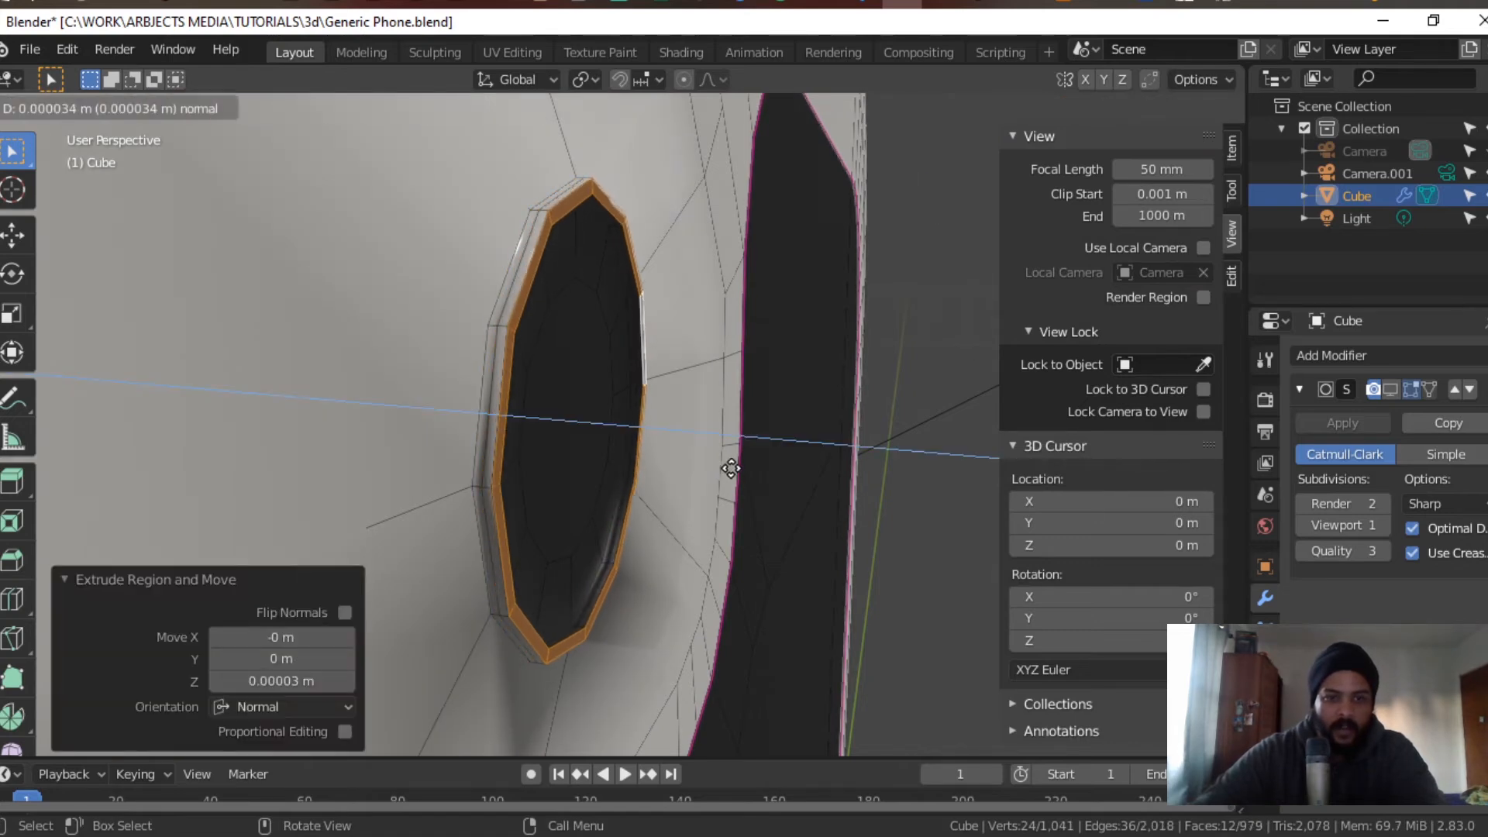
pyautogui.press('Escape')
pyautogui.hotkey('ctrl', 'z')
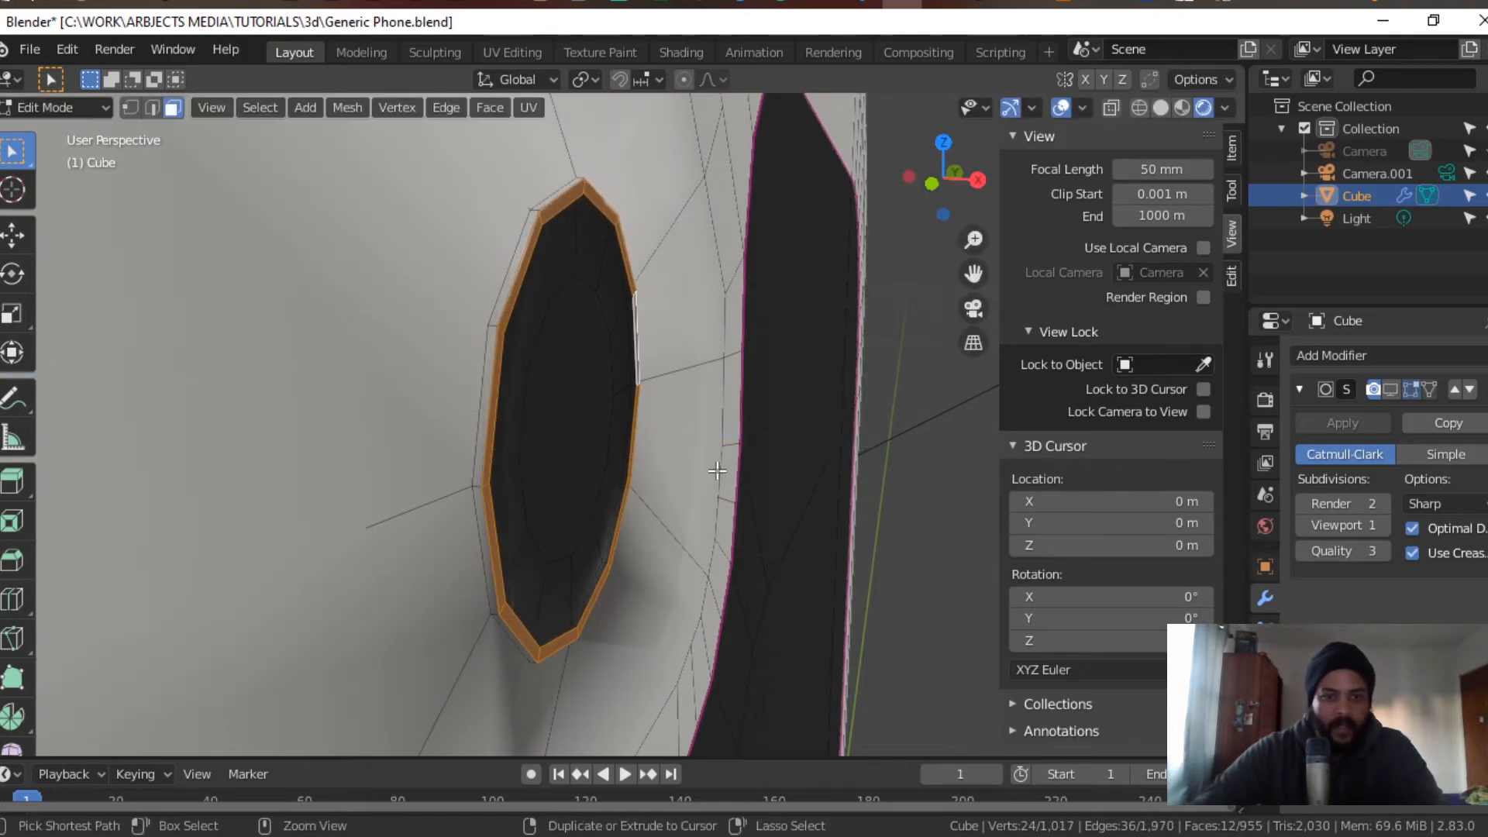
pyautogui.hotkey('ctrl', 'z')
# Step: Extrude the camera hole's thin outer ring outward by about 0.000012 m and again by about 0.000014 m
pyautogui.press('e')
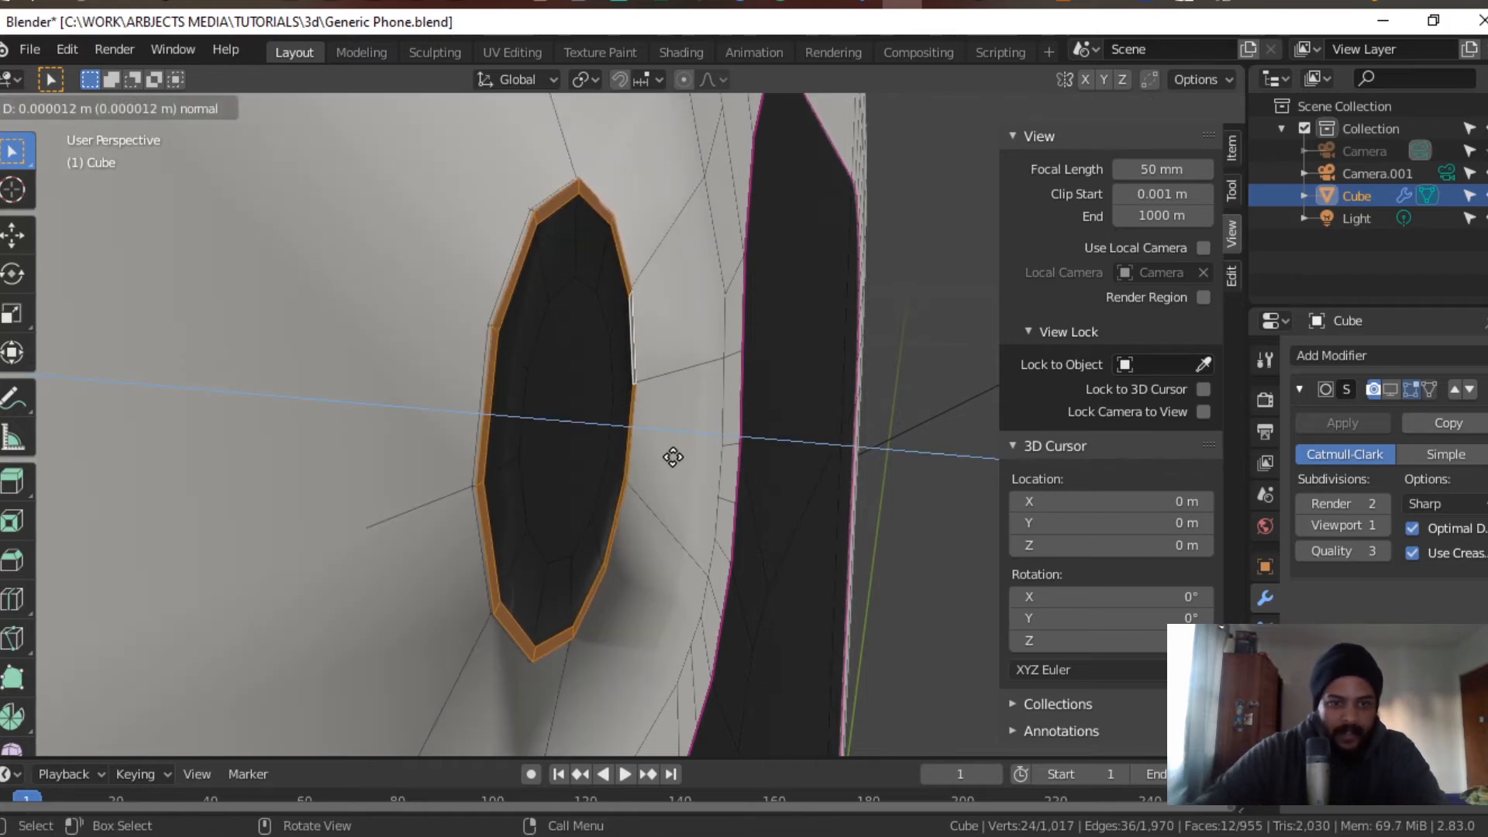
pyautogui.click(675, 458)
pyautogui.press('e')
pyautogui.click(674, 458)
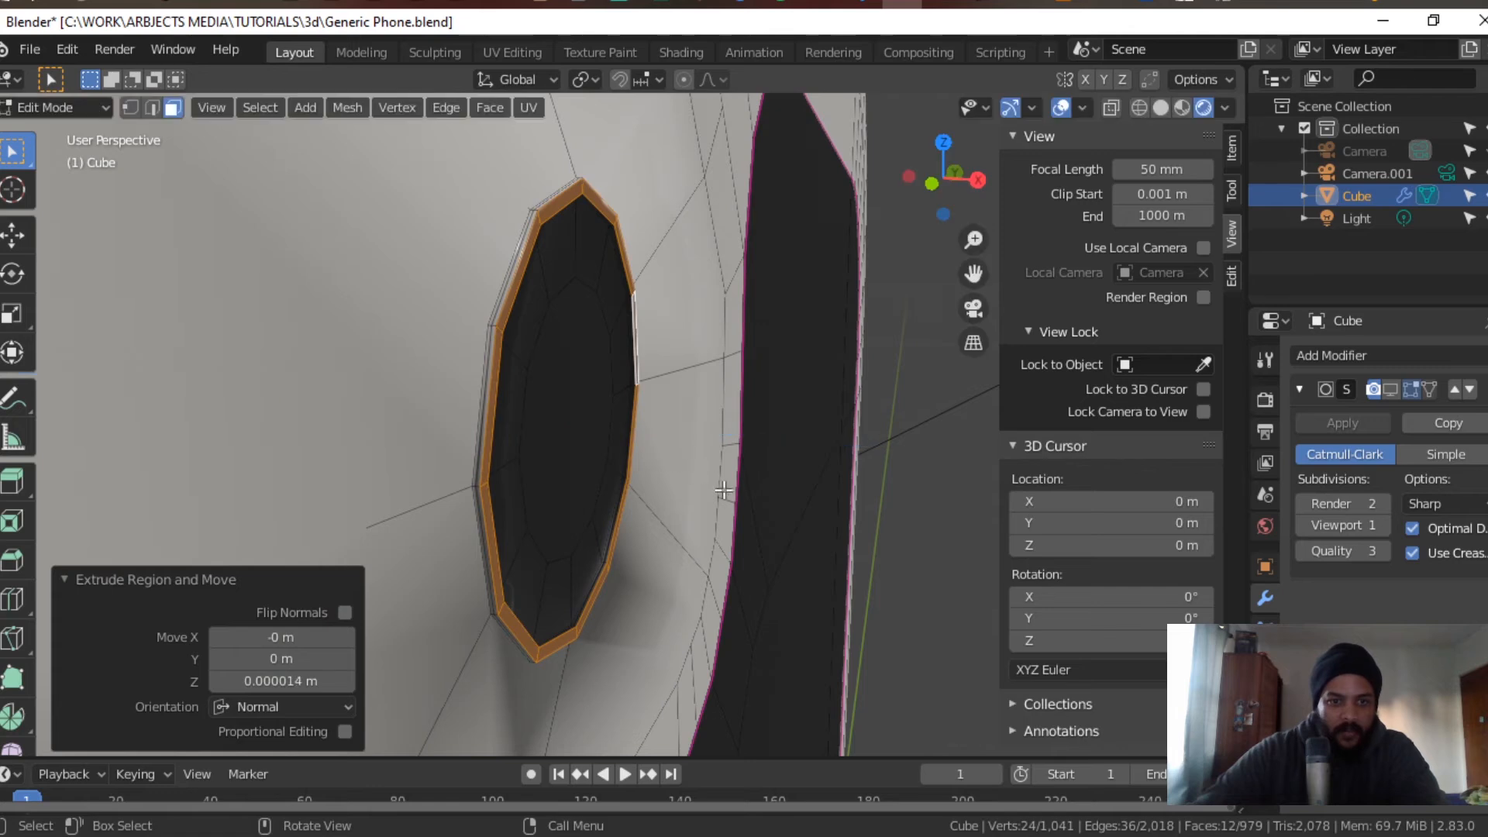
# Step: Examine the extruded camera ring in Object Mode with the subdivision display off and on, and return to editing the unsubdivided mesh
pyautogui.press('Tab')
pyautogui.moveTo(756, 505); pyautogui.dragTo(629, 468, button='middle')
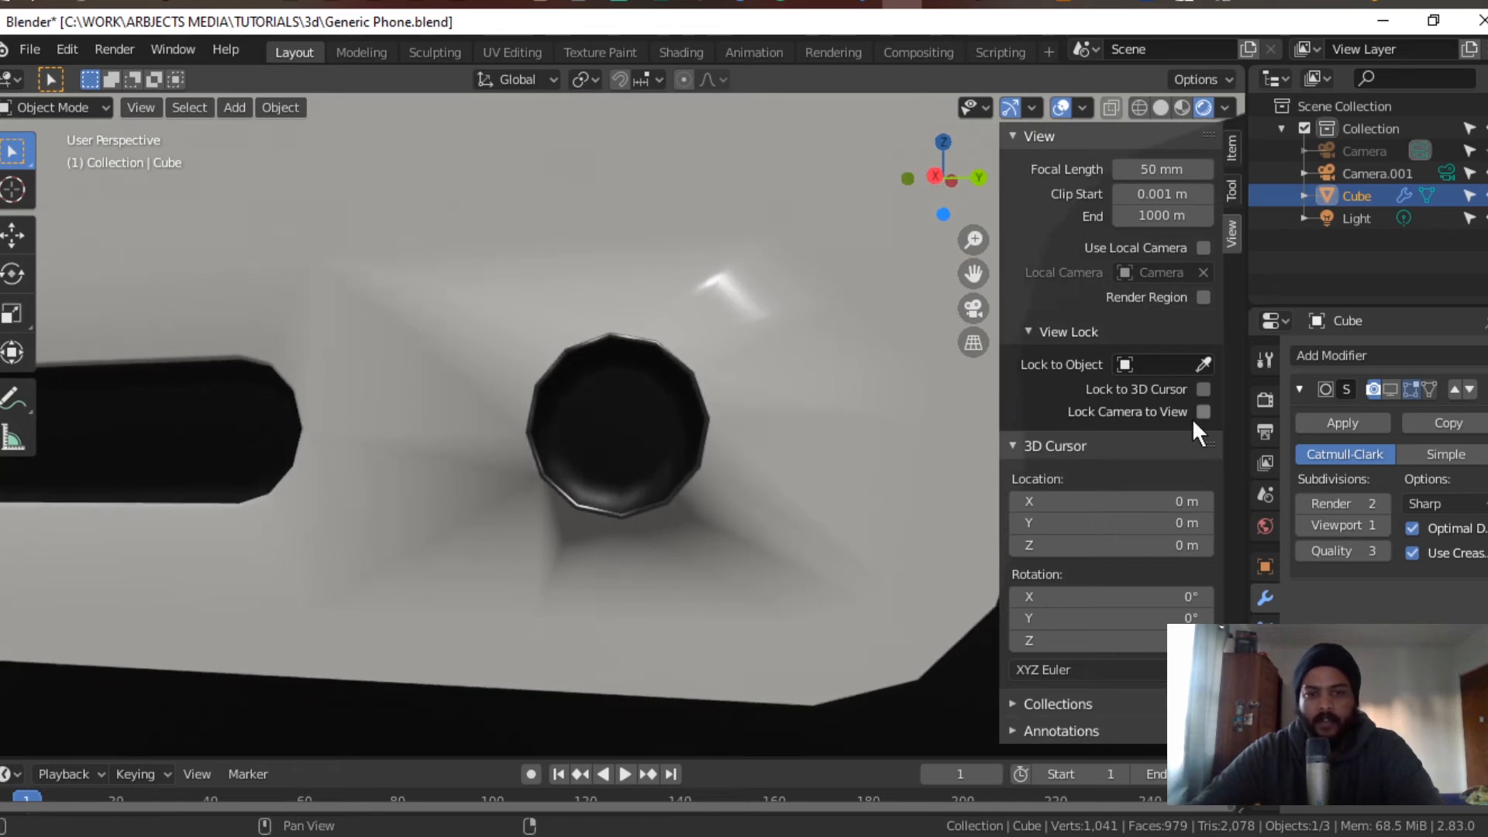
pyautogui.press('Tab')
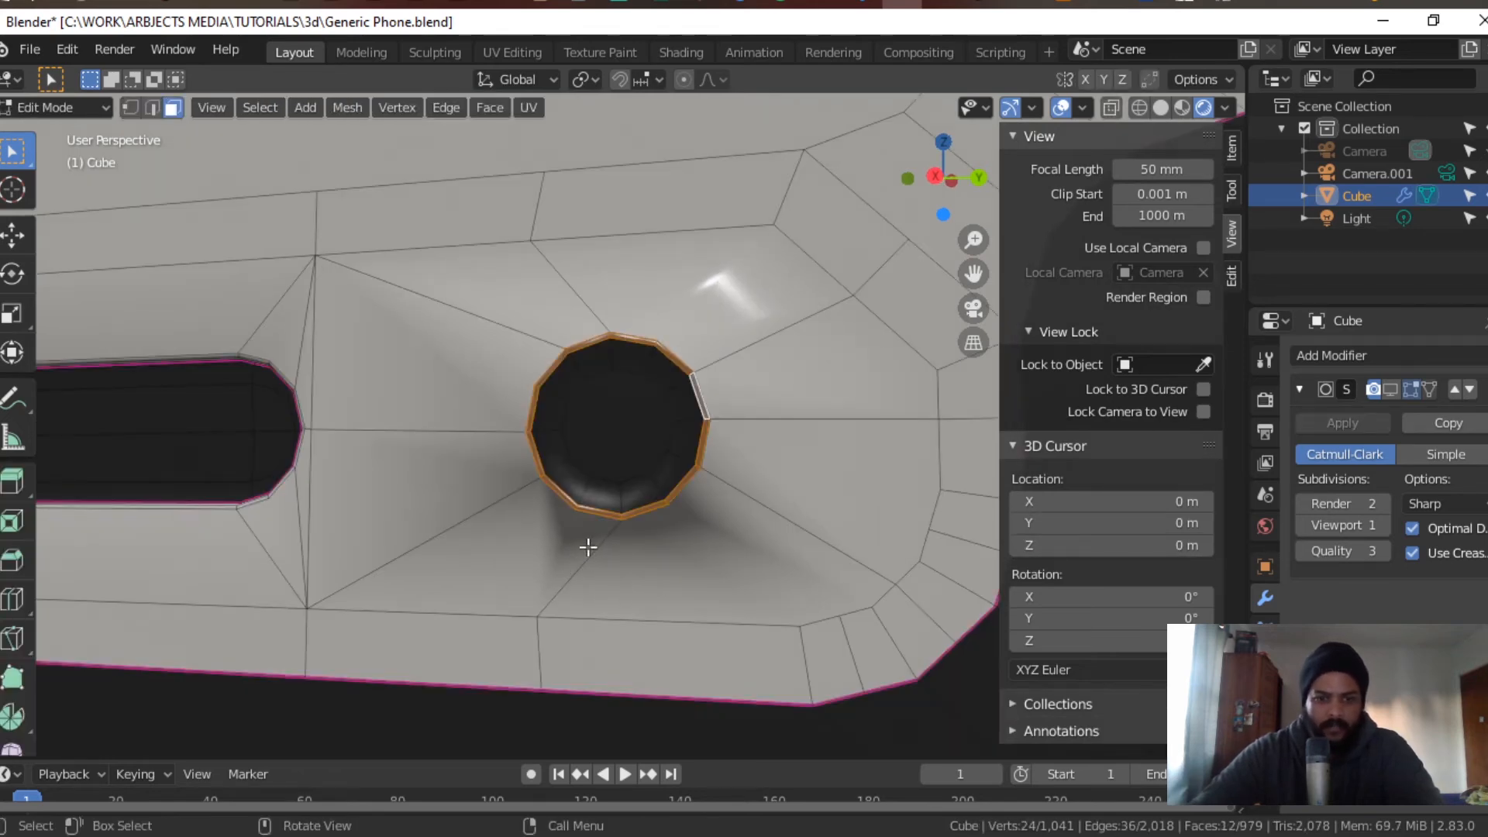
pyautogui.click(1390, 388)
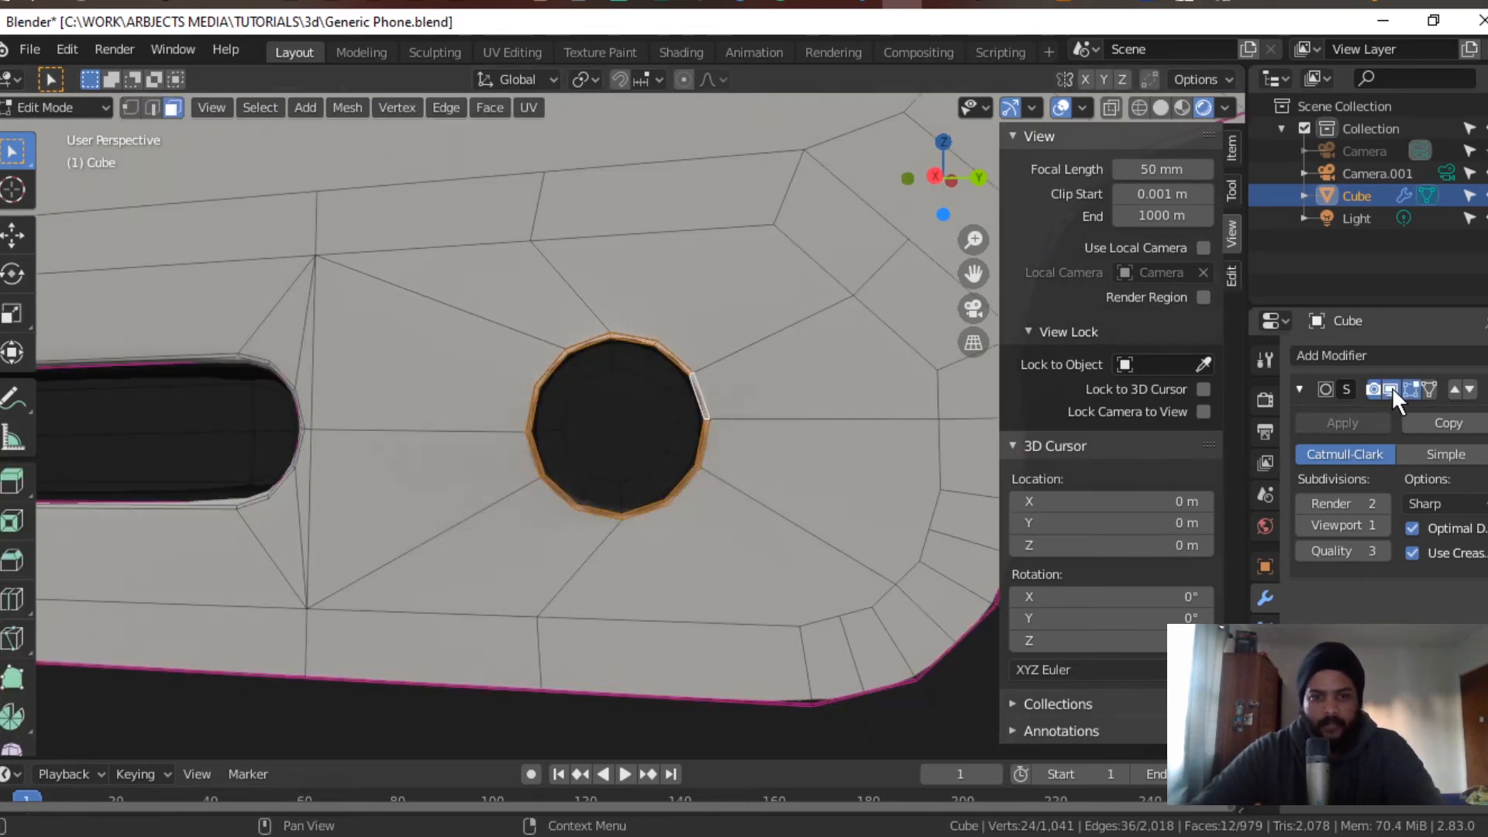
pyautogui.press('Tab')
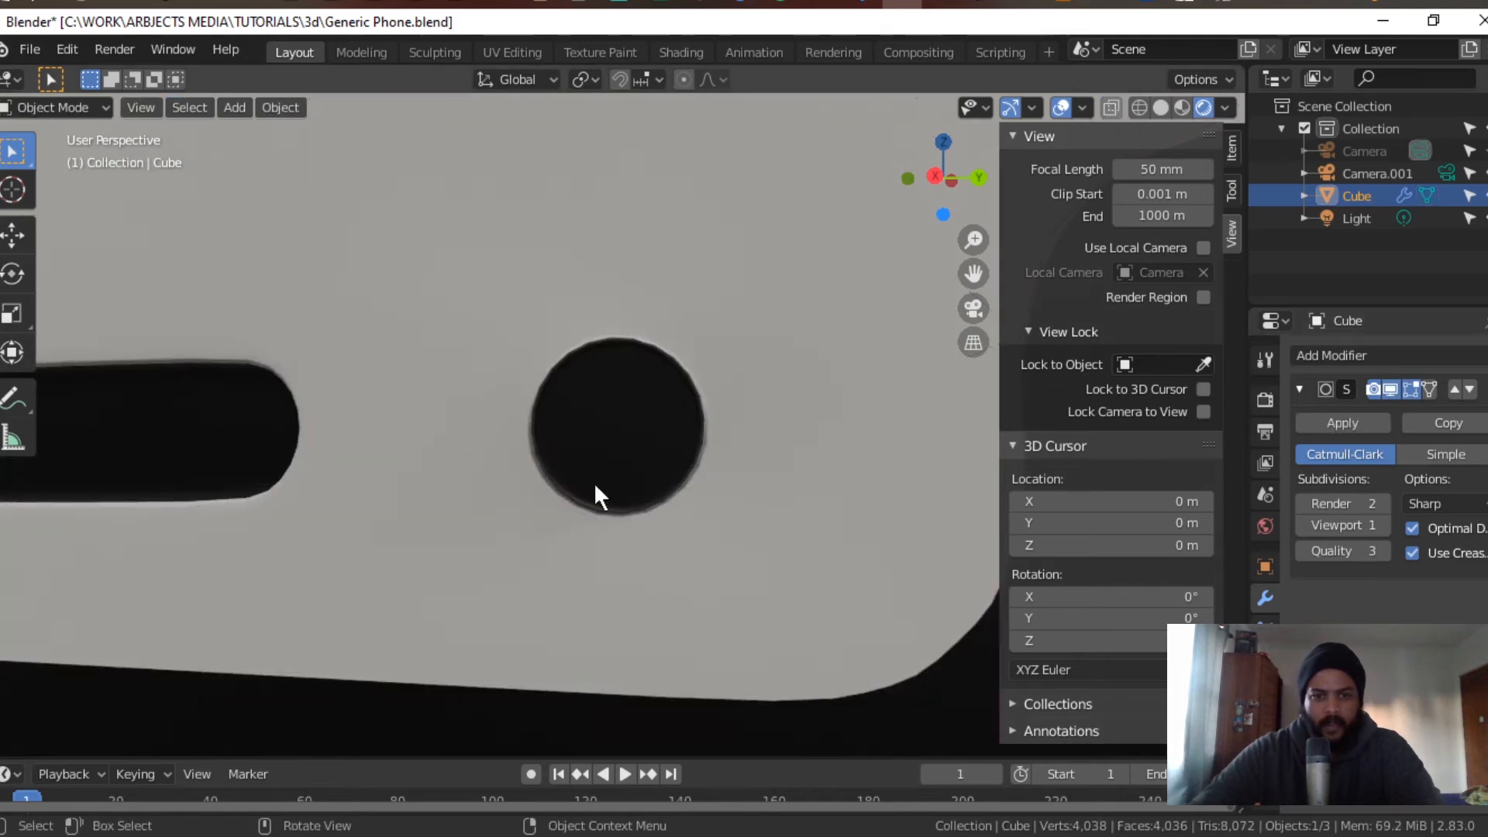
pyautogui.moveTo(594, 482); pyautogui.dragTo(767, 438, button='middle')
pyautogui.scroll(5, 726, 501)
pyautogui.press('Tab')
pyautogui.click(1390, 389)
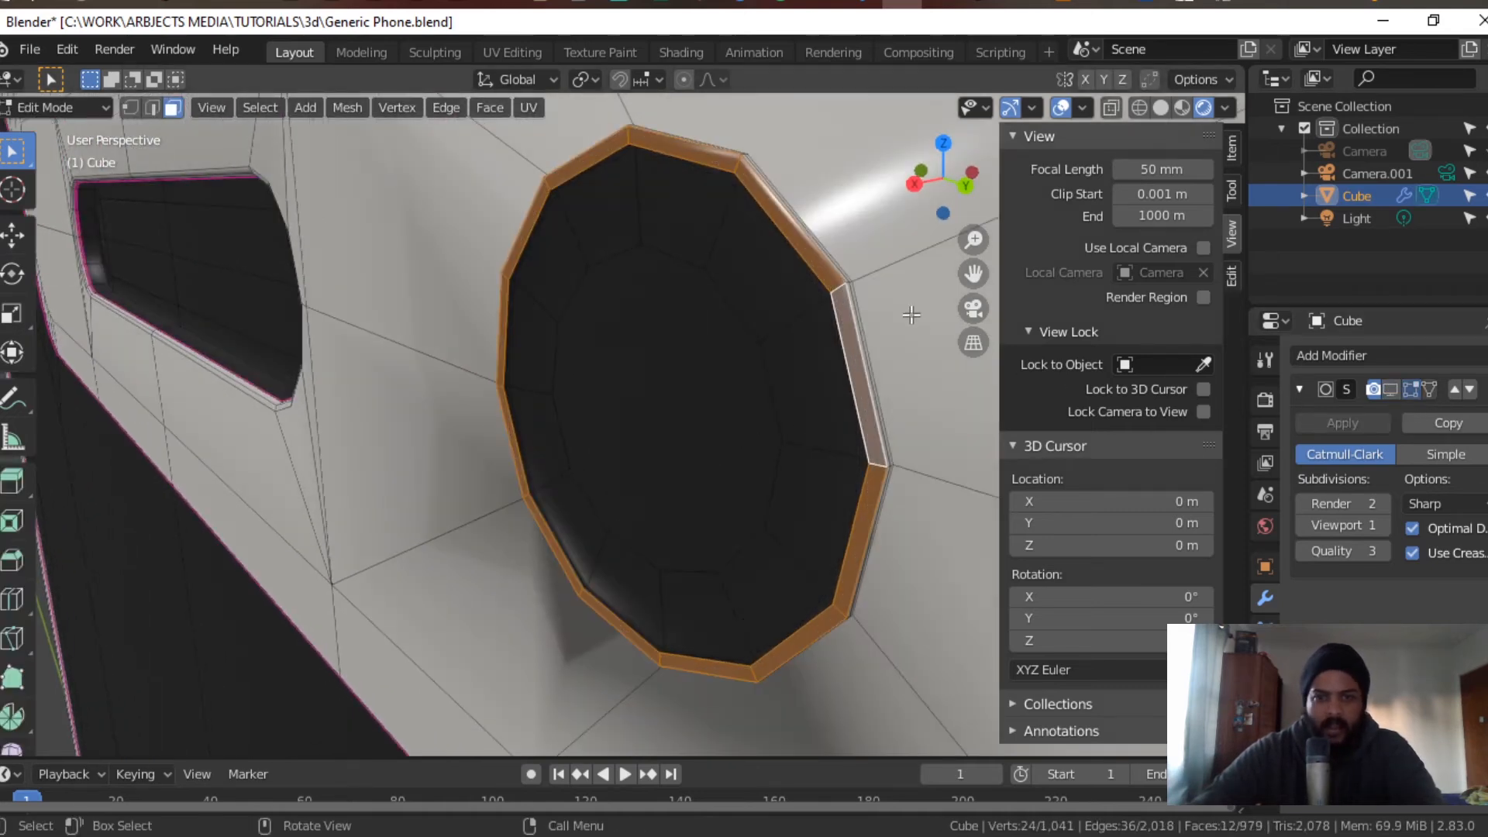
# Step: Grow the face selection to include the extruded ring's side faces and assign the SILVER material to them
pyautogui.press('ctrl+KP_Add')
pyautogui.press('ctrl+KP_Add')
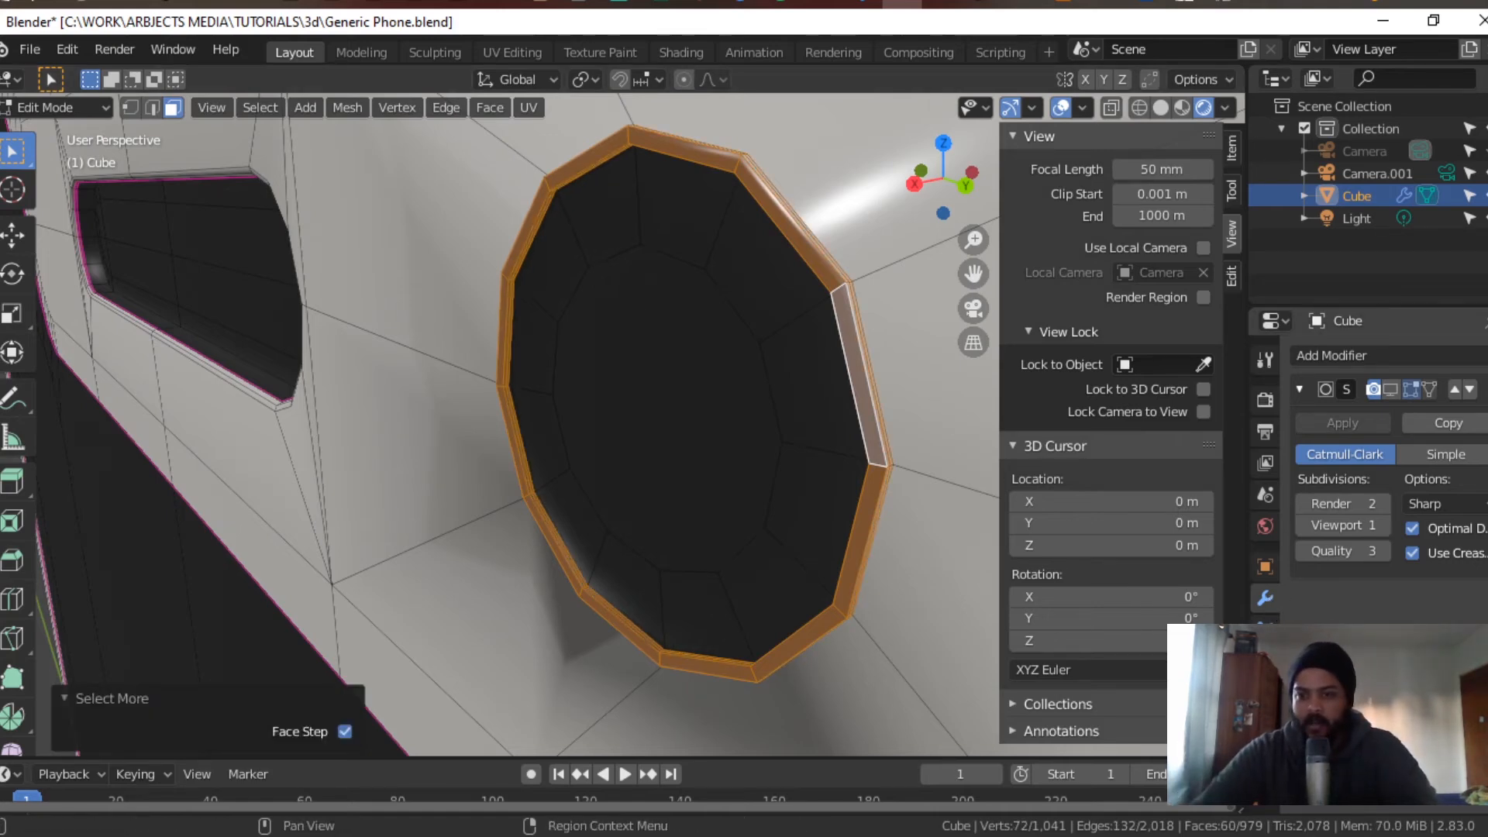
pyautogui.click(1265, 744)
pyautogui.click(1322, 520)
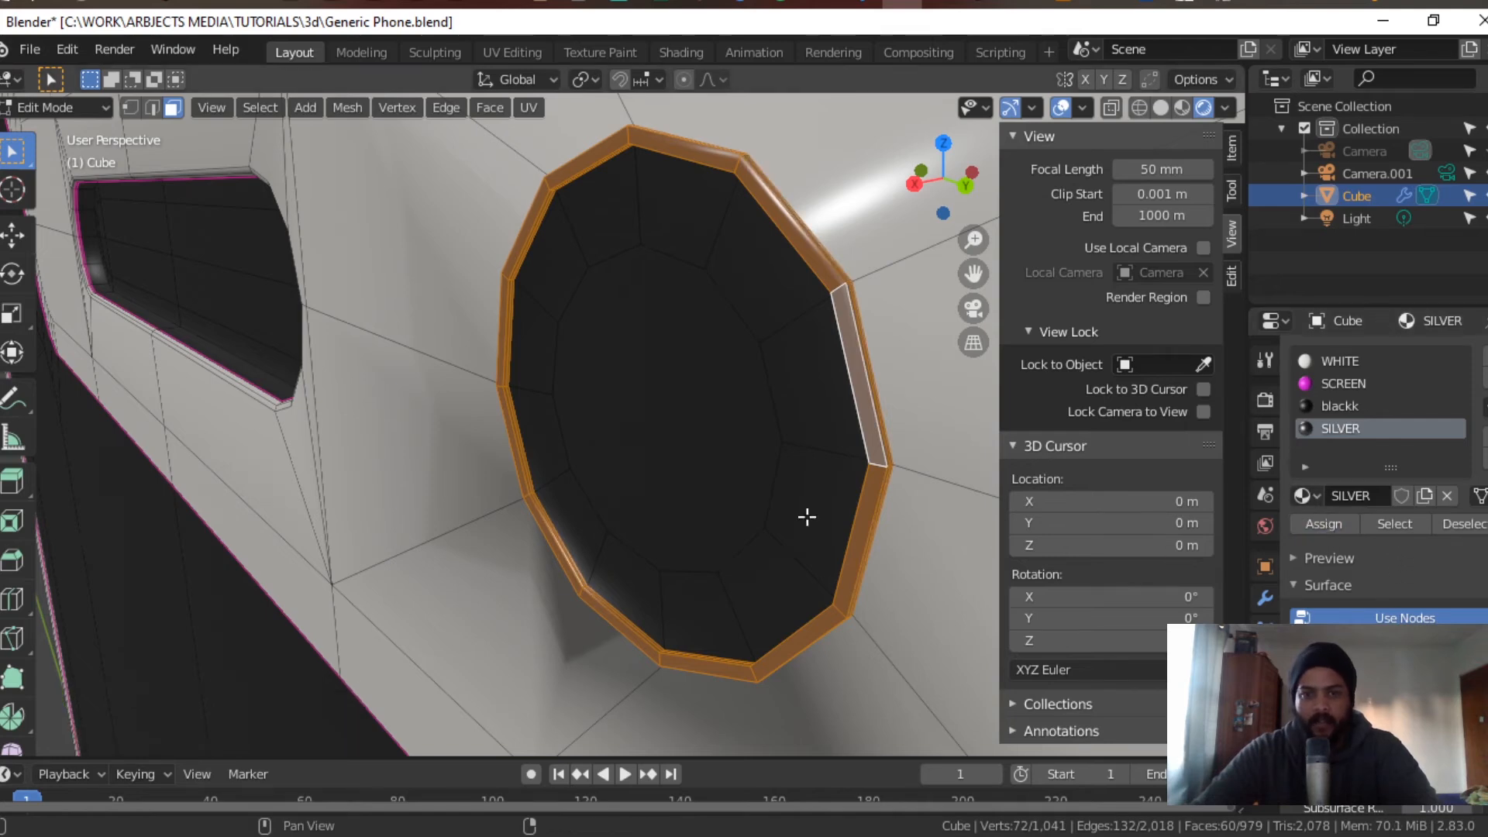
# Step: Check the silver camera ring in Object Mode with the subdivision display temporarily switched on
pyautogui.press('Tab')
pyautogui.moveTo(641, 460); pyautogui.dragTo(869, 403, button='middle')
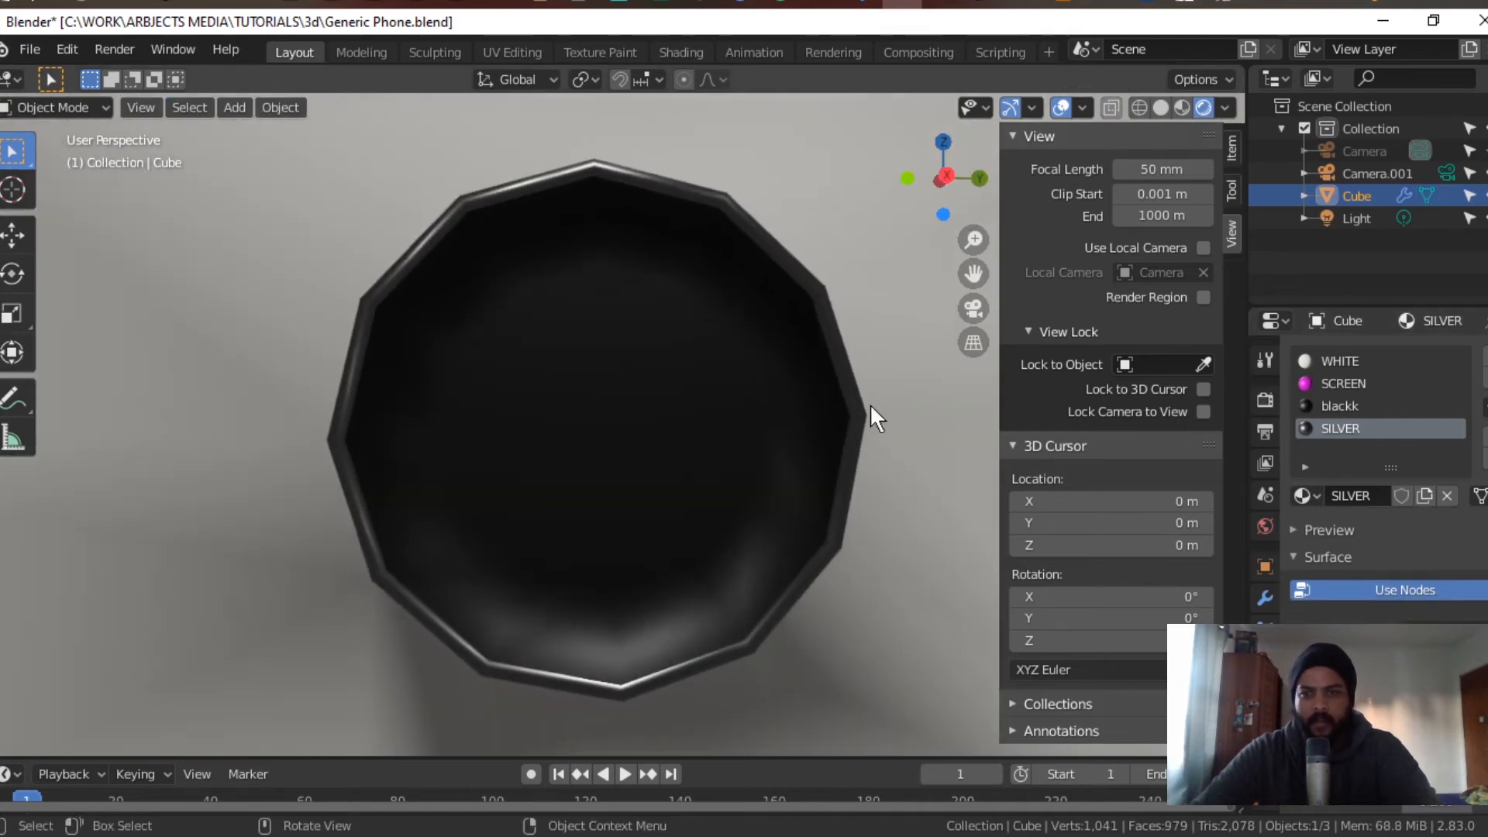
pyautogui.click(1264, 566)
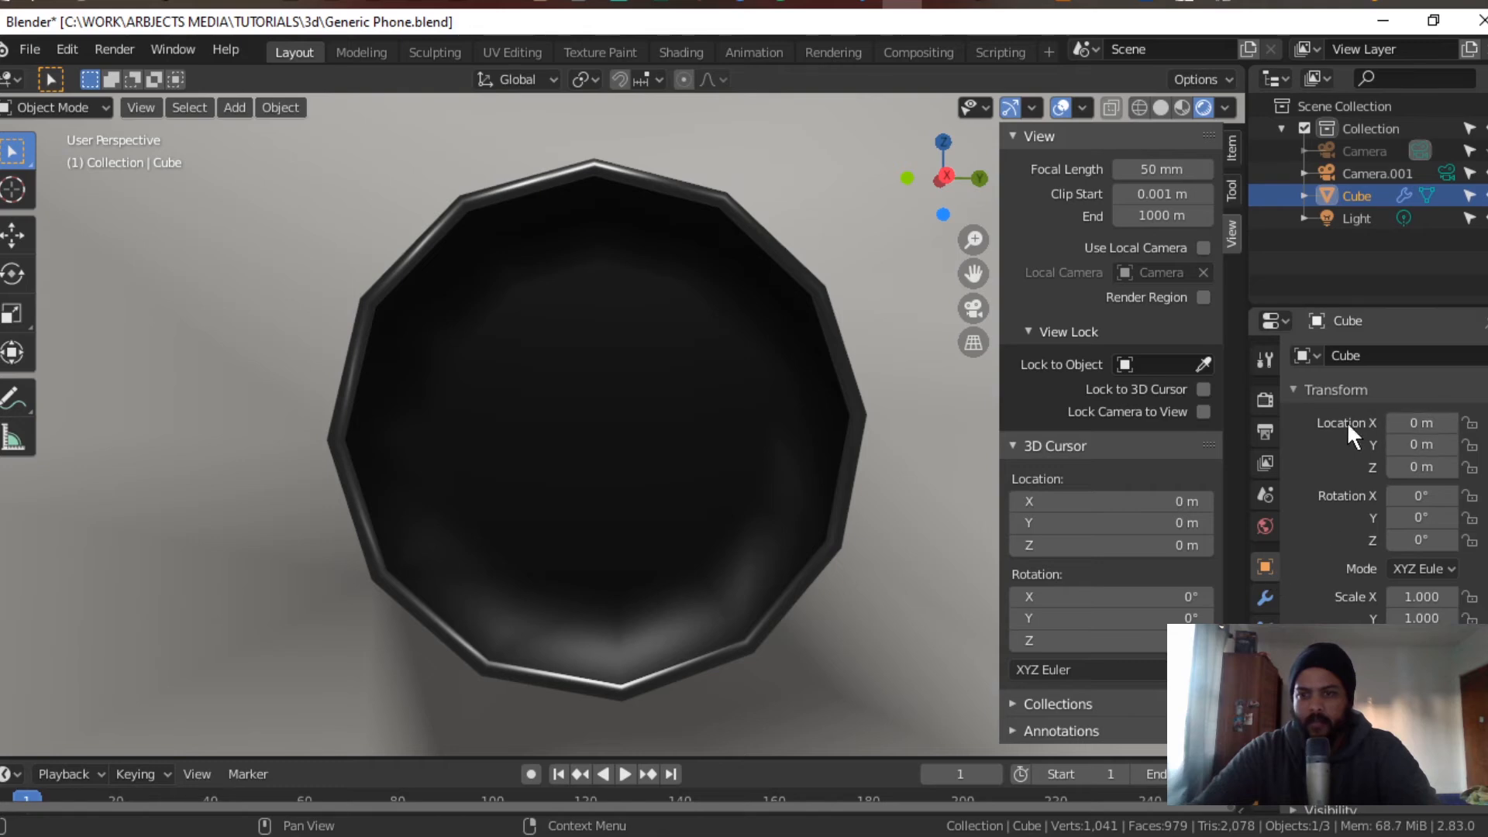
pyautogui.click(1265, 597)
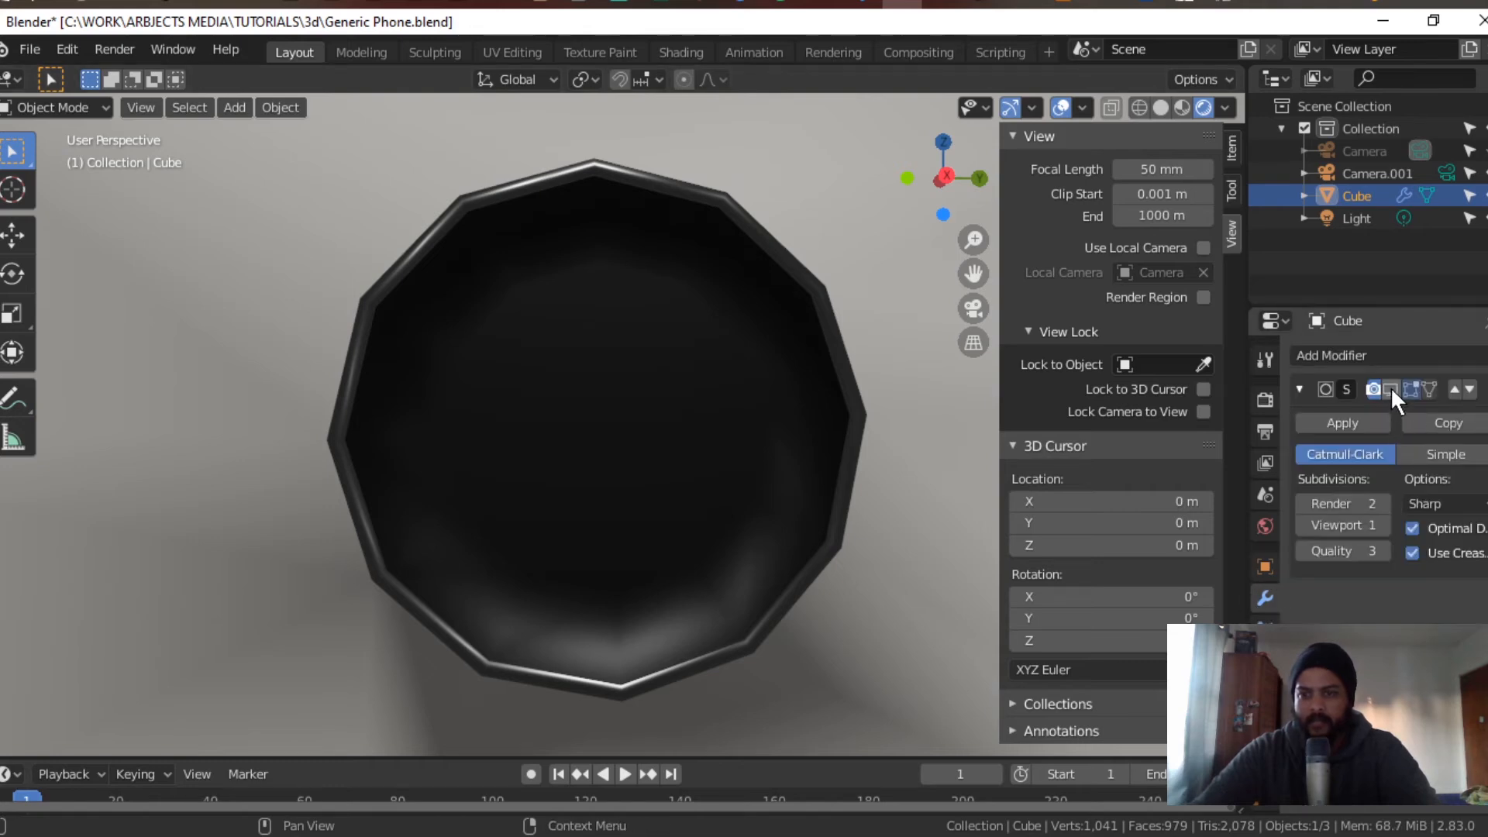
pyautogui.click(1390, 389)
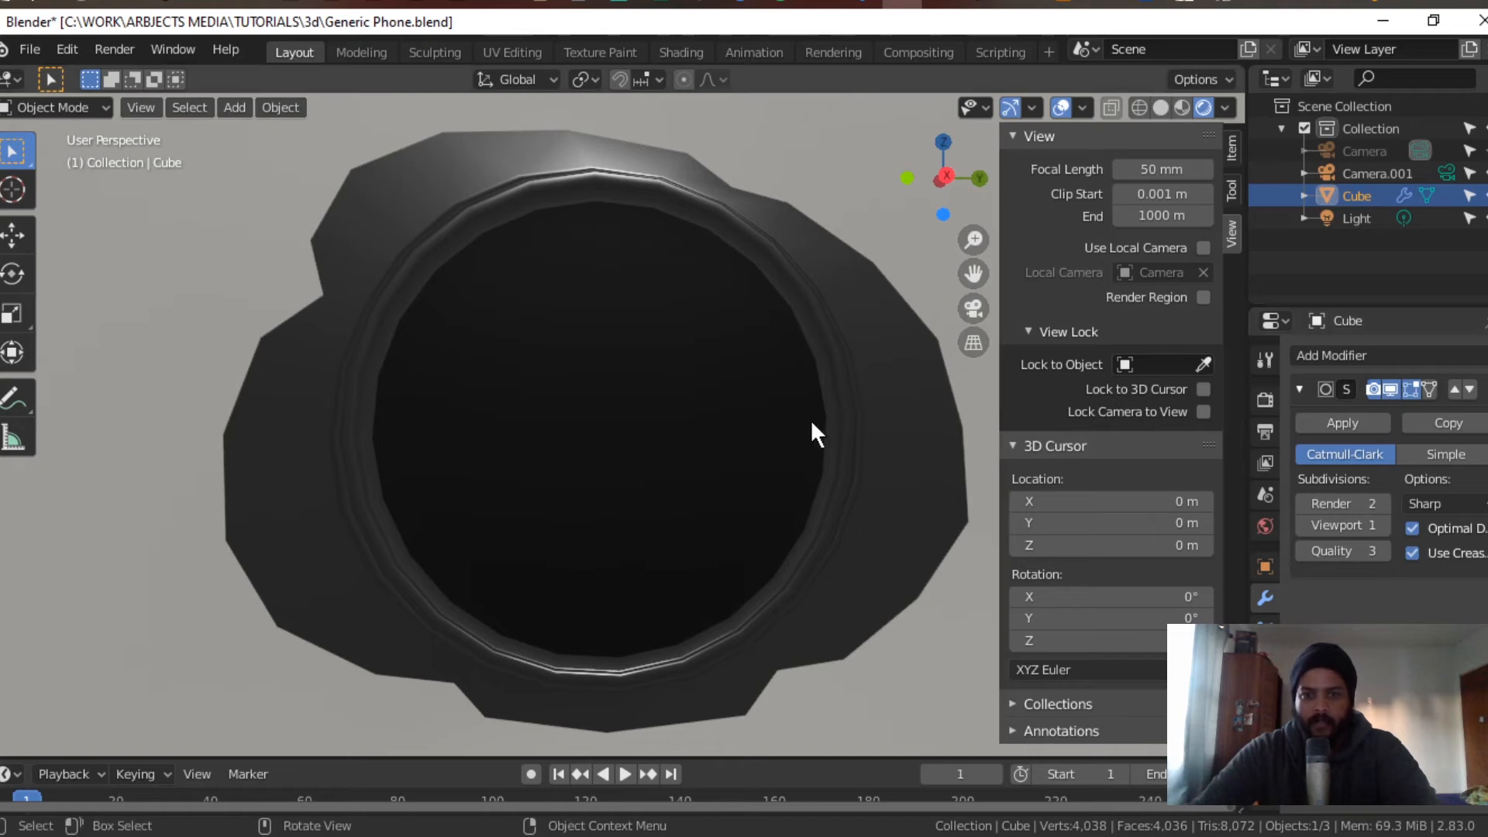
pyautogui.moveTo(811, 420); pyautogui.dragTo(744, 465, button='middle')
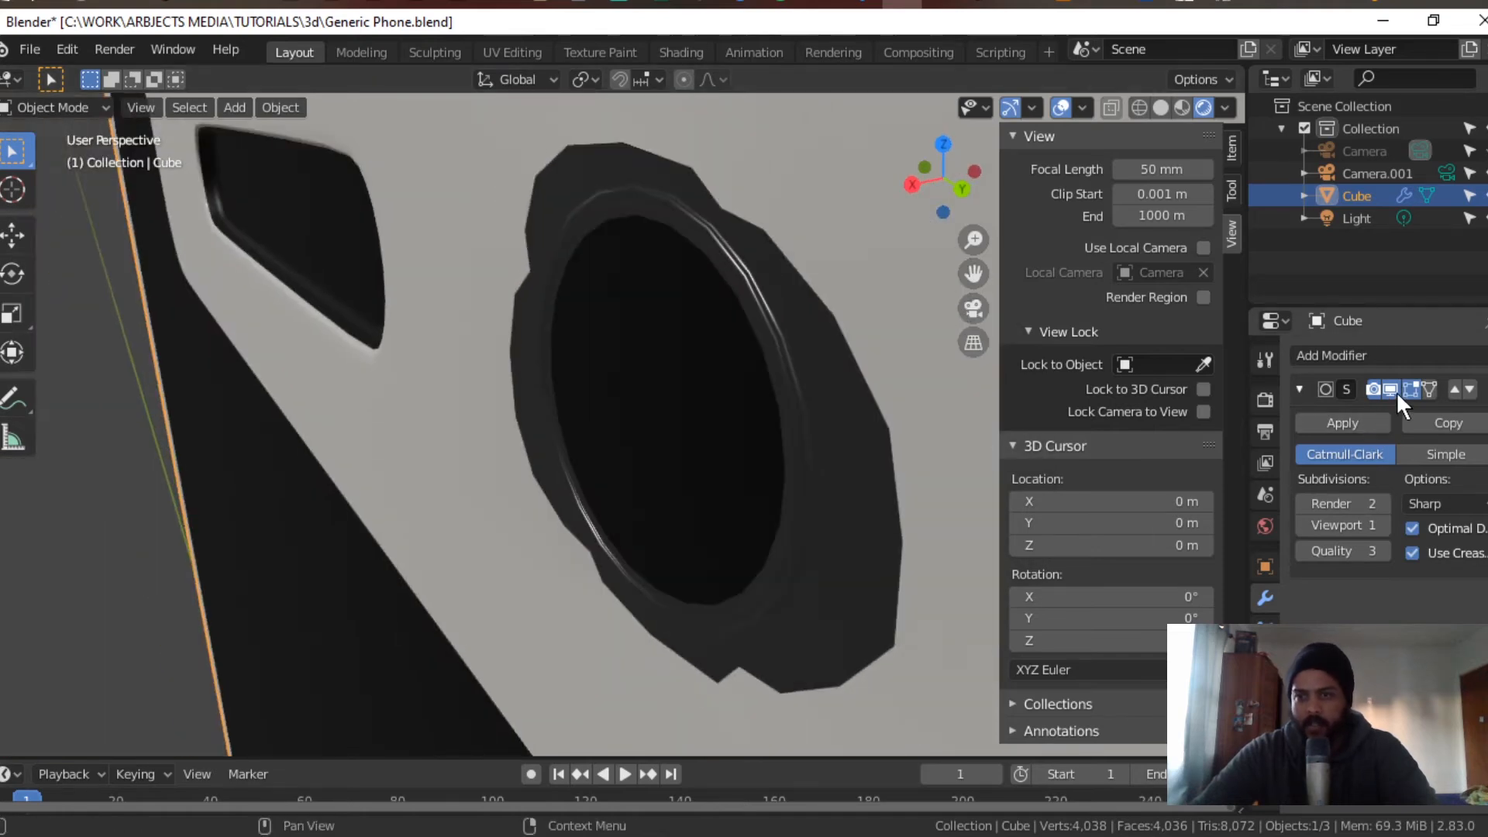
pyautogui.click(1392, 390)
# Step: Switch to edge selection and select the first edges where the camera ring's outer side meets the phone surface
pyautogui.moveTo(930, 378); pyautogui.dragTo(719, 398, button='middle')
pyautogui.scroll(3, 714, 434)
pyautogui.press('Tab')
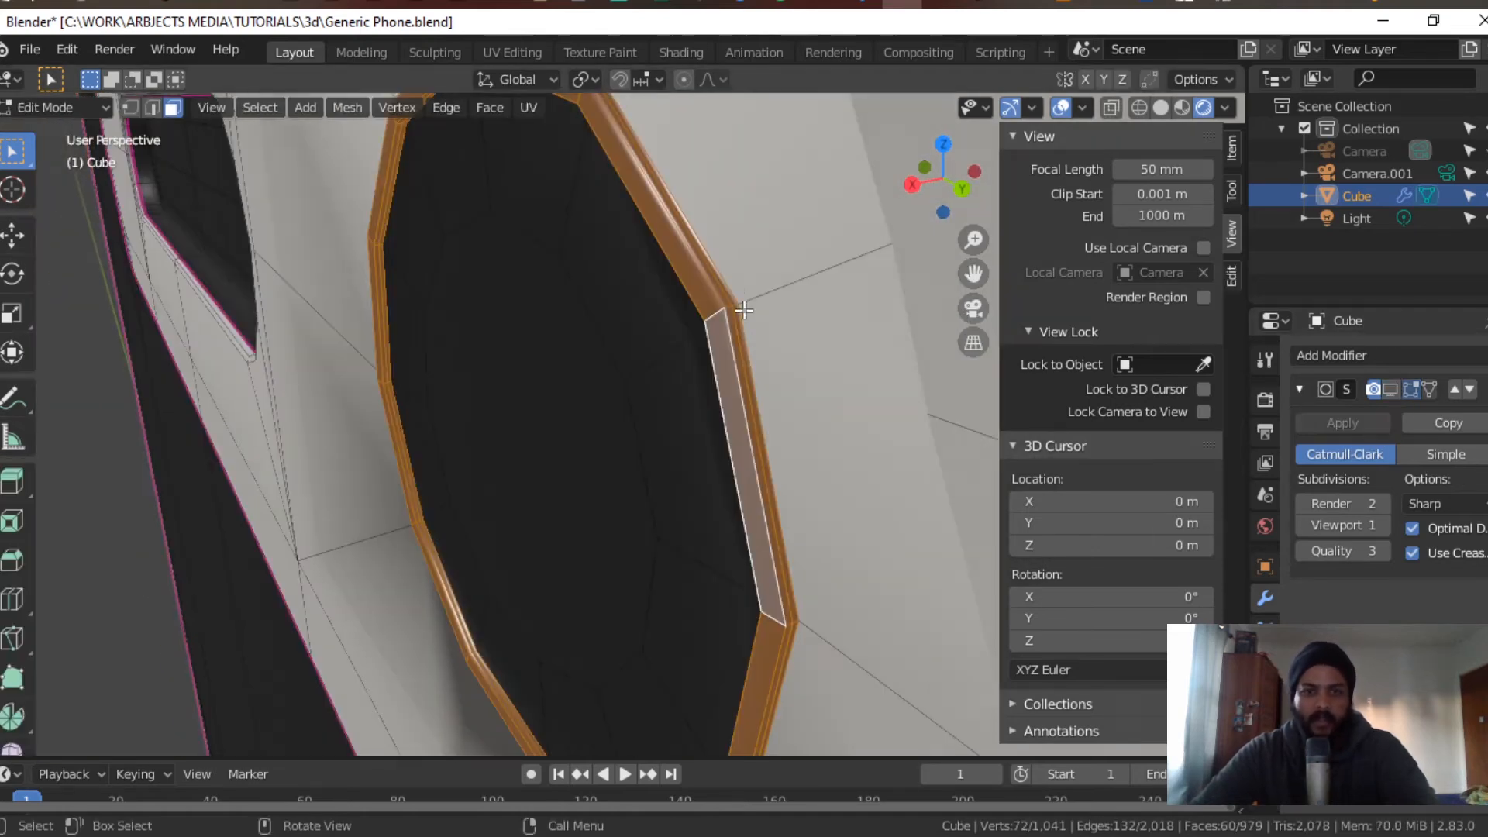
pyautogui.keyDown('alt'); pyautogui.click(734, 292); pyautogui.keyUp('alt')
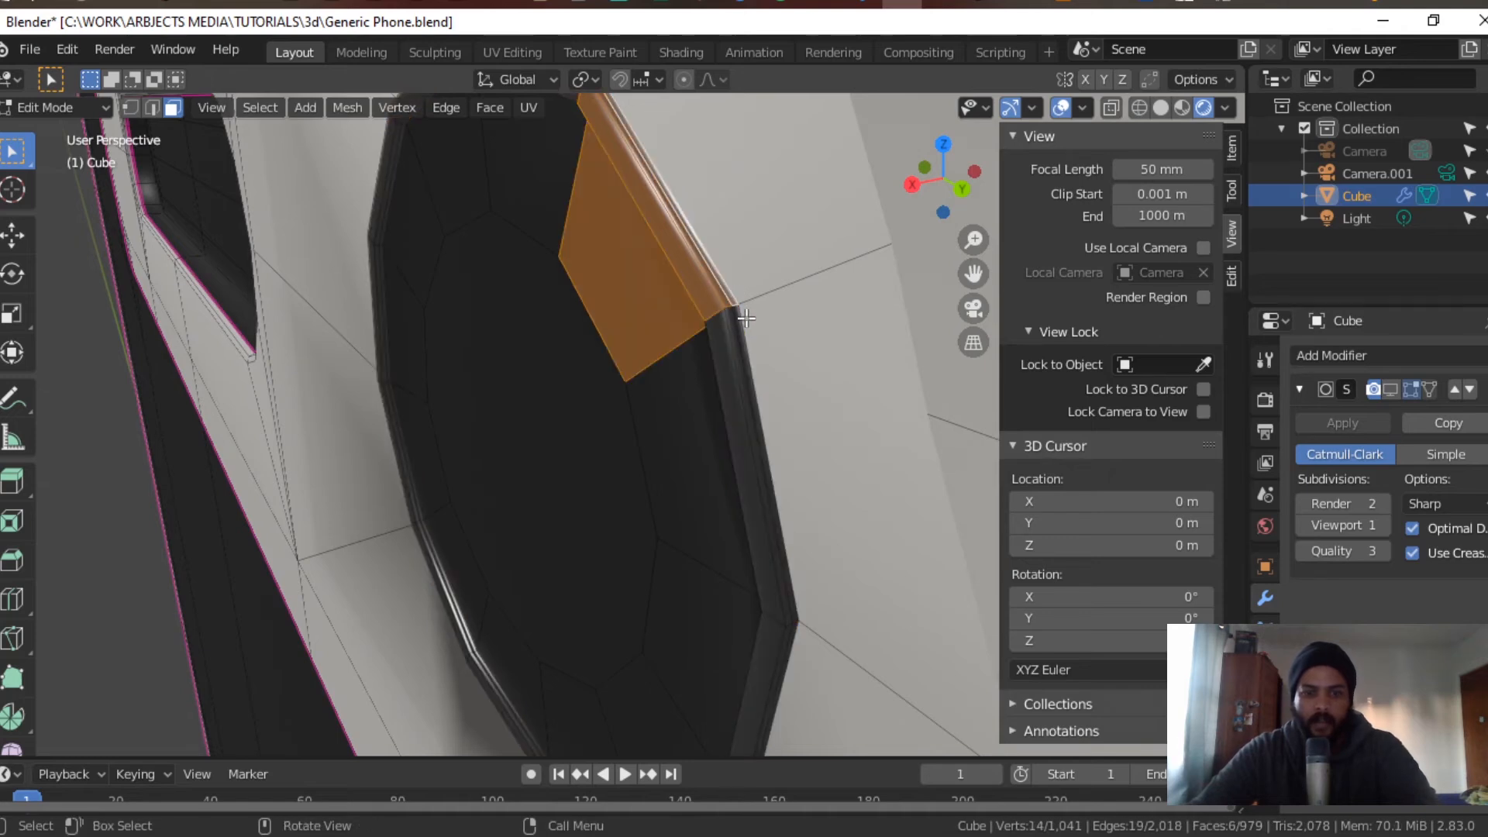
pyautogui.press('2')
pyautogui.keyDown('alt'); pyautogui.click(728, 315); pyautogui.keyUp('alt')
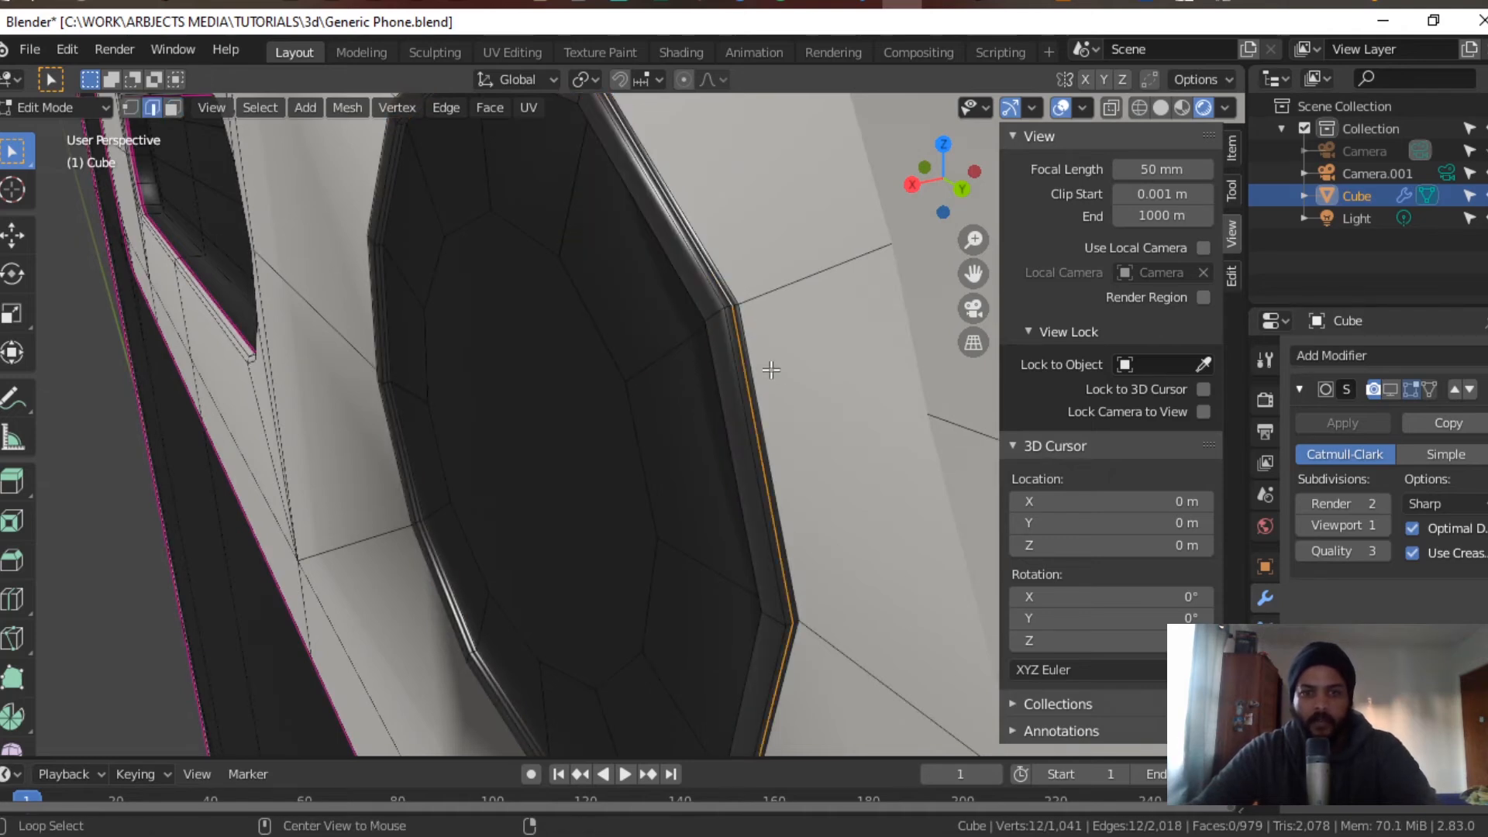
pyautogui.keyDown('alt'); pyautogui.click(753, 351); pyautogui.keyUp('alt')
# Step: Extend the edge selection segment by segment around the camera ring's outer base
pyautogui.moveTo(755, 380); pyautogui.dragTo(868, 306, button='middle')
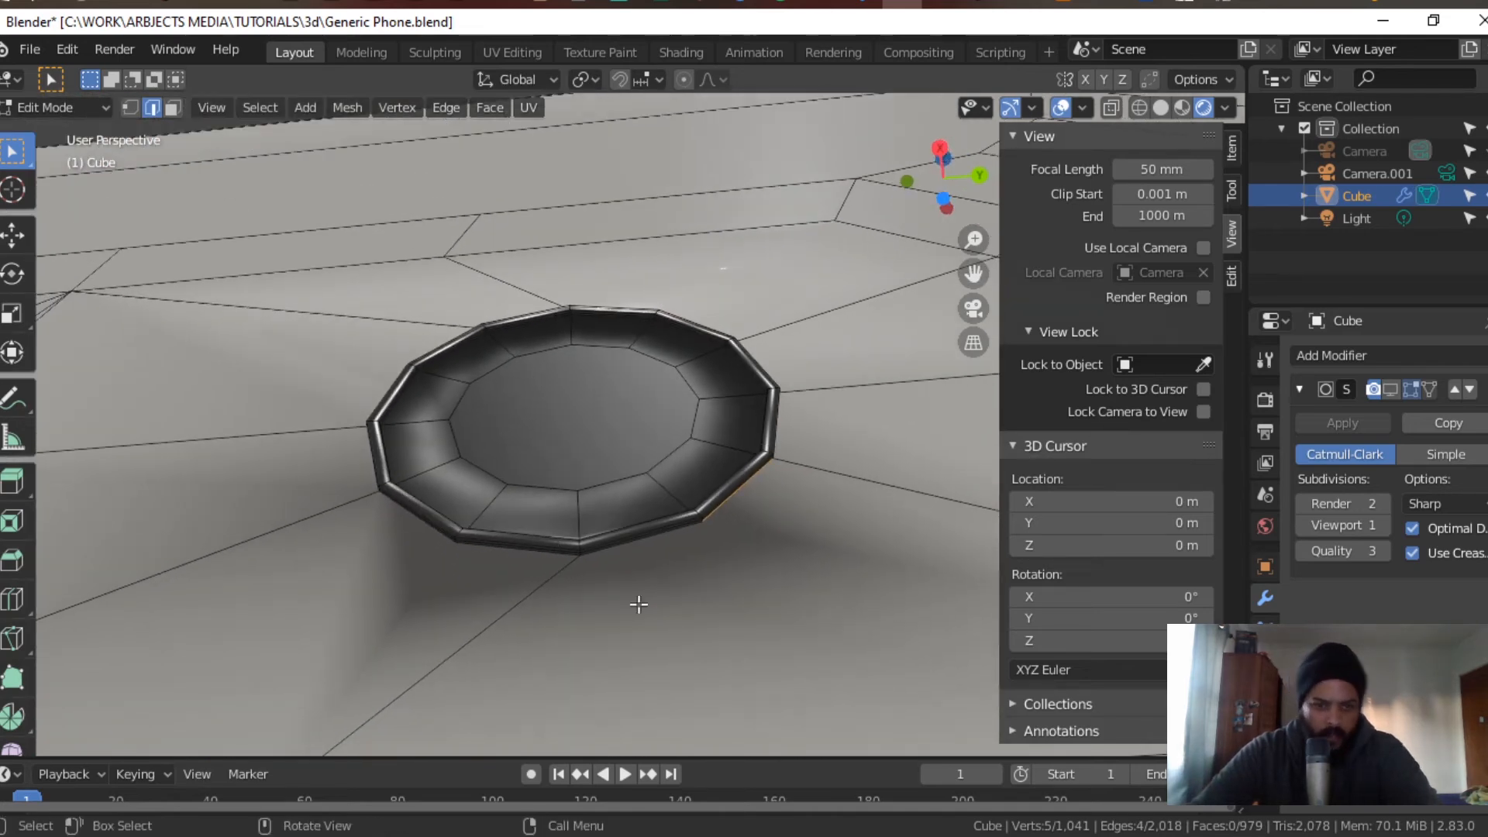
pyautogui.scroll(2, 681, 609)
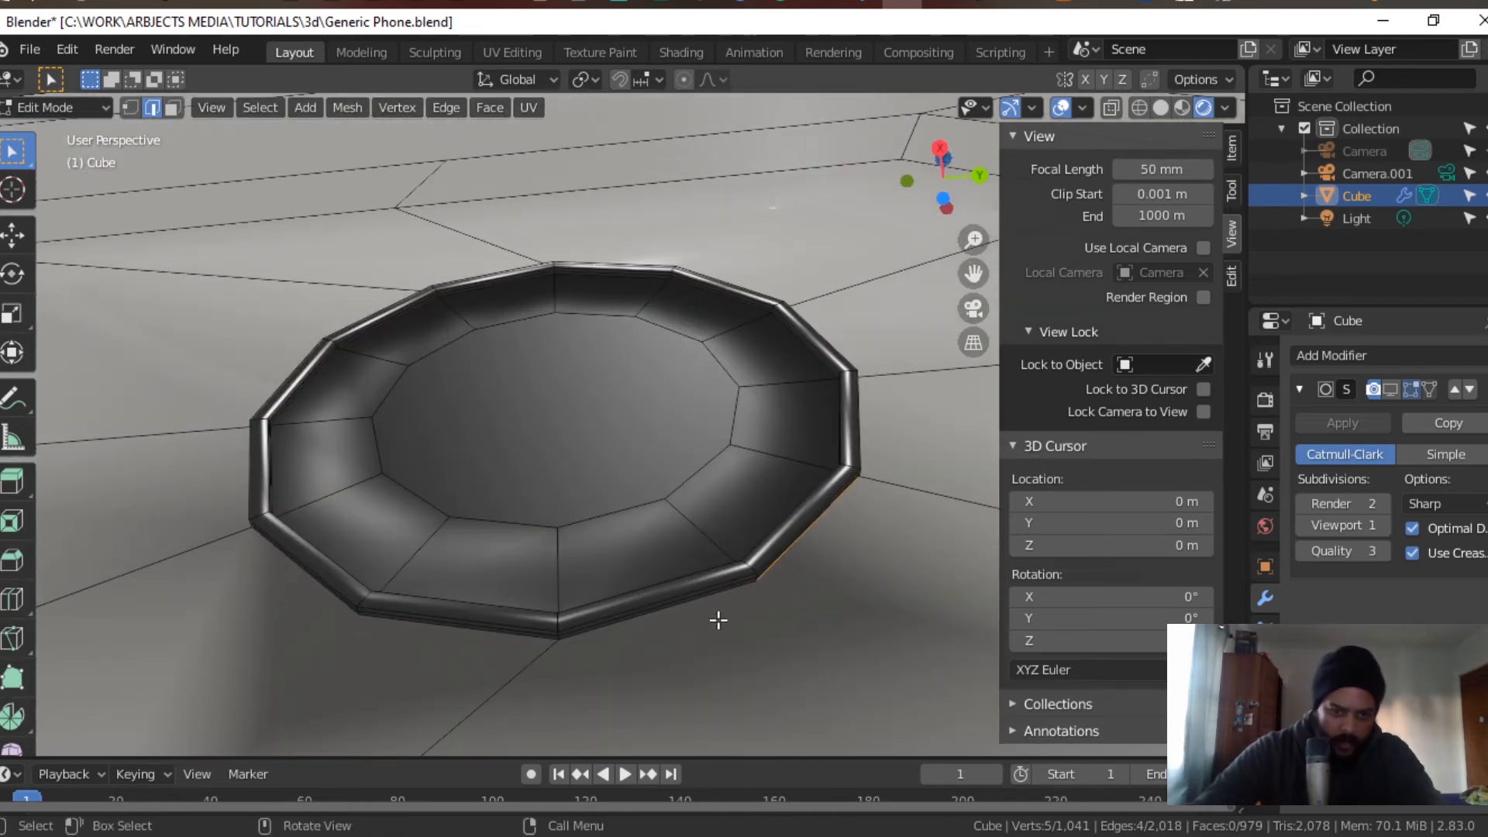
pyautogui.keyDown('alt'); pyautogui.click(490, 633); pyautogui.keyUp('alt')
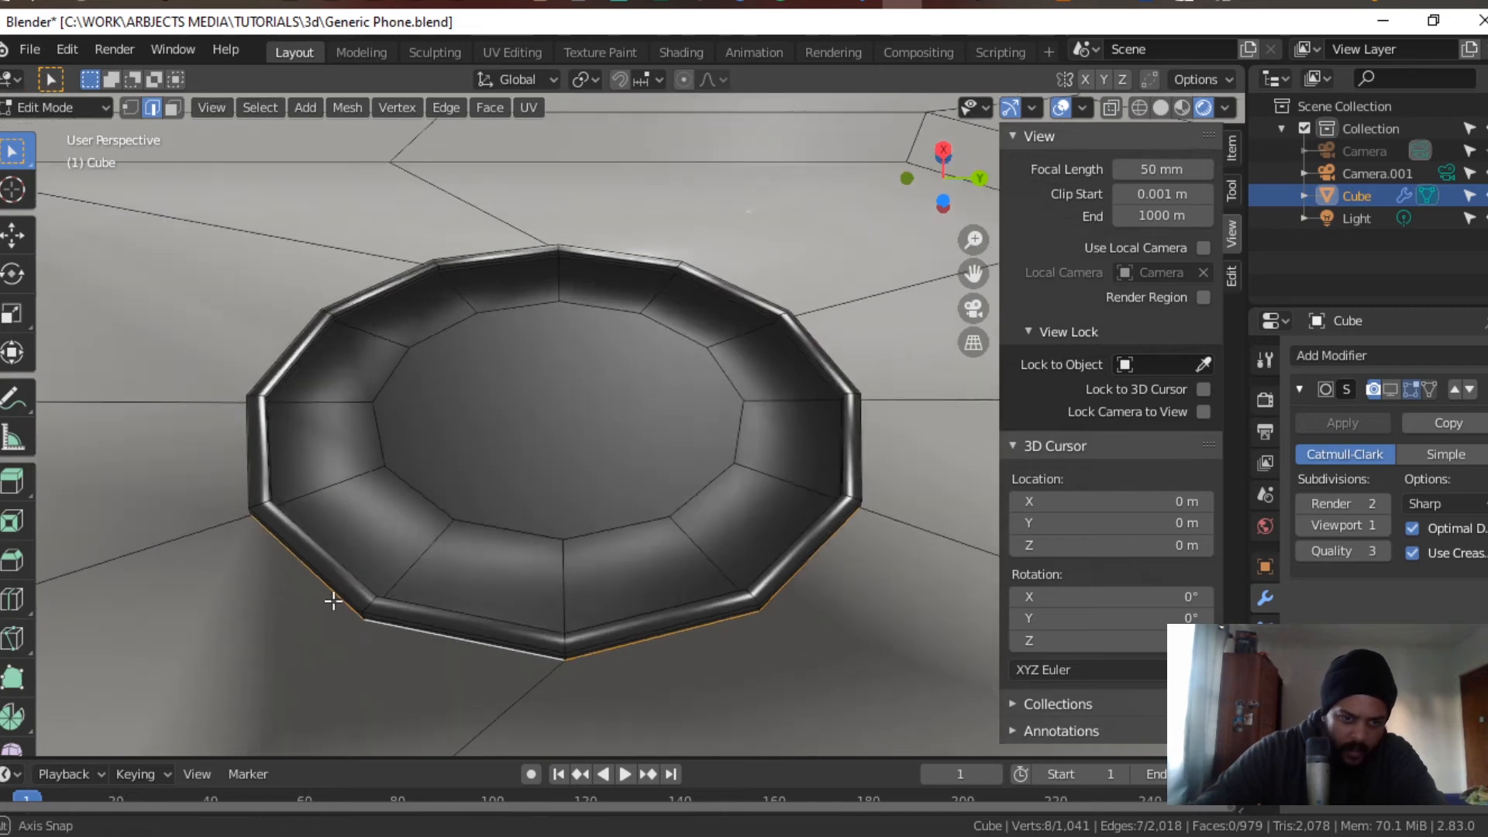
pyautogui.moveTo(332, 597); pyautogui.dragTo(450, 528, button='middle')
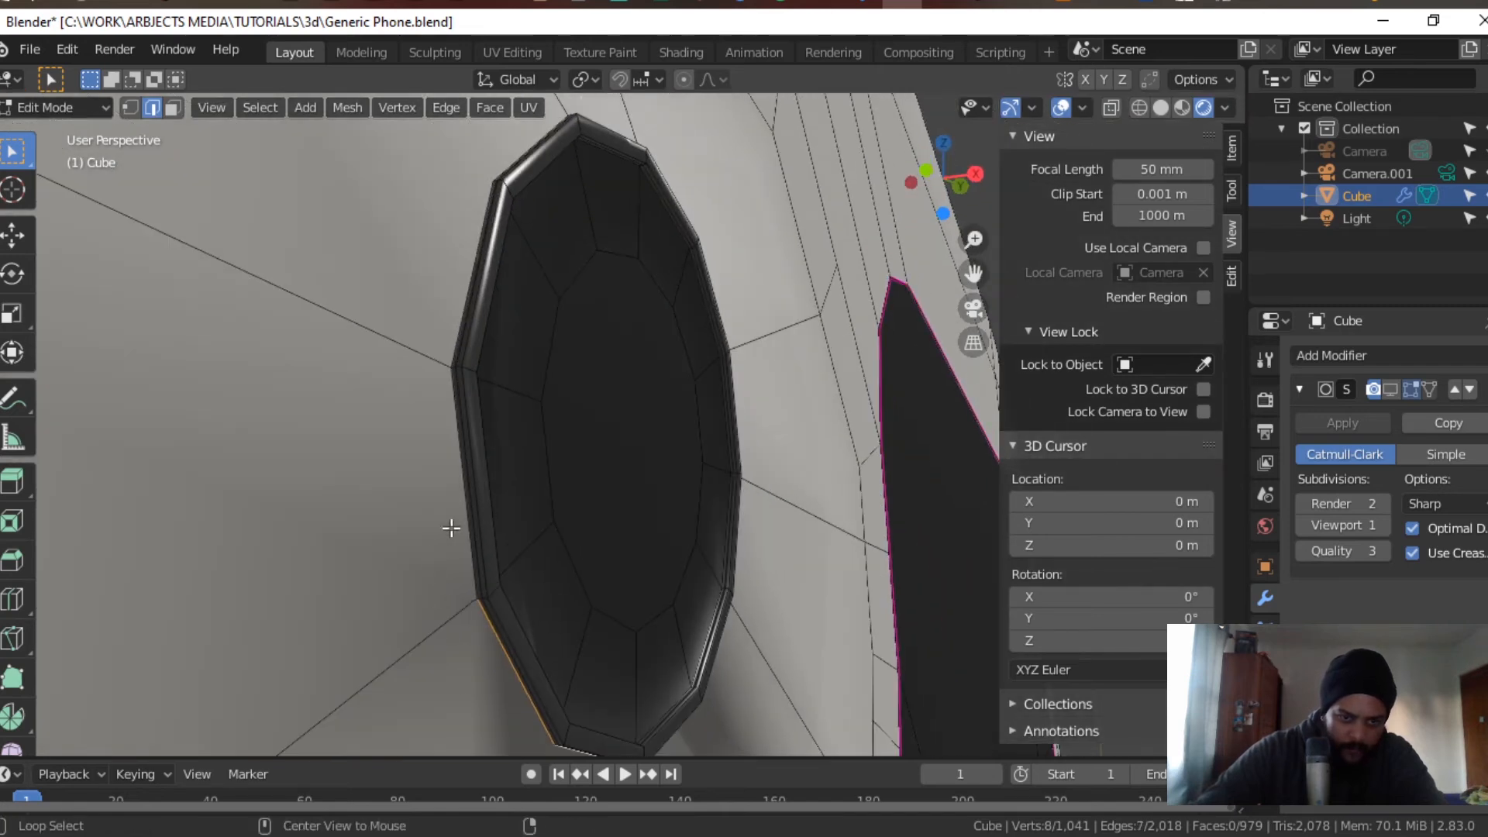
pyautogui.keyDown('alt'); pyautogui.keyDown('shift'); pyautogui.click(461, 488); pyautogui.keyUp('shift'); pyautogui.keyUp('alt')
pyautogui.moveTo(646, 401); pyautogui.dragTo(605, 501, button='middle')
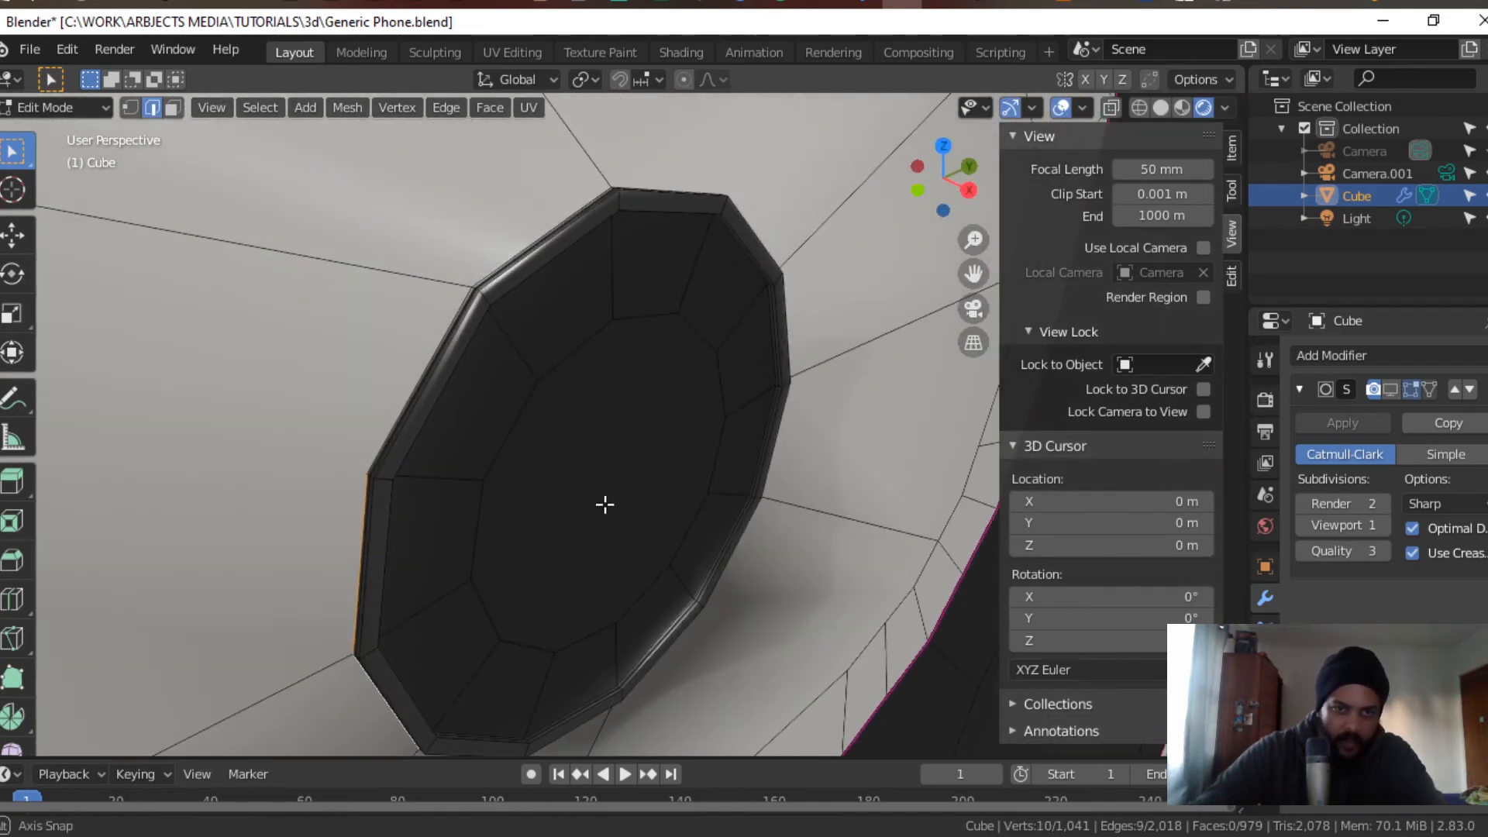
pyautogui.keyDown('alt'); pyautogui.keyDown('shift'); pyautogui.click(414, 389); pyautogui.keyUp('shift'); pyautogui.keyUp('alt')
pyautogui.moveTo(671, 355); pyautogui.dragTo(369, 408, button='middle')
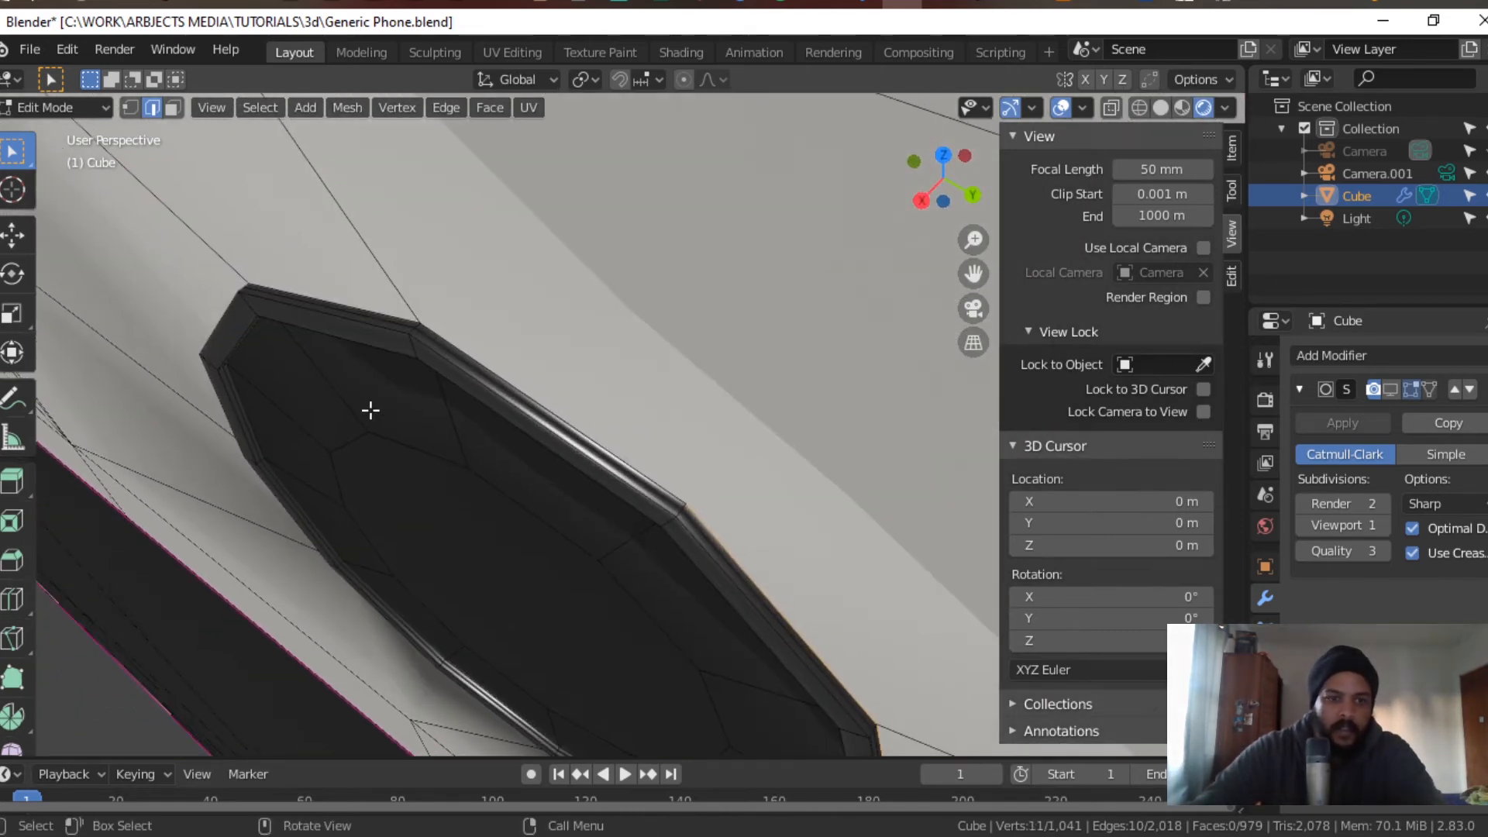
# Step: Complete the selection of the round camera hole's outer rim edge loop and apply an edge crease of 1.000
pyautogui.keyDown('alt'); pyautogui.keyDown('shift'); pyautogui.click(366, 310); pyautogui.keyUp('shift'); pyautogui.keyUp('alt')
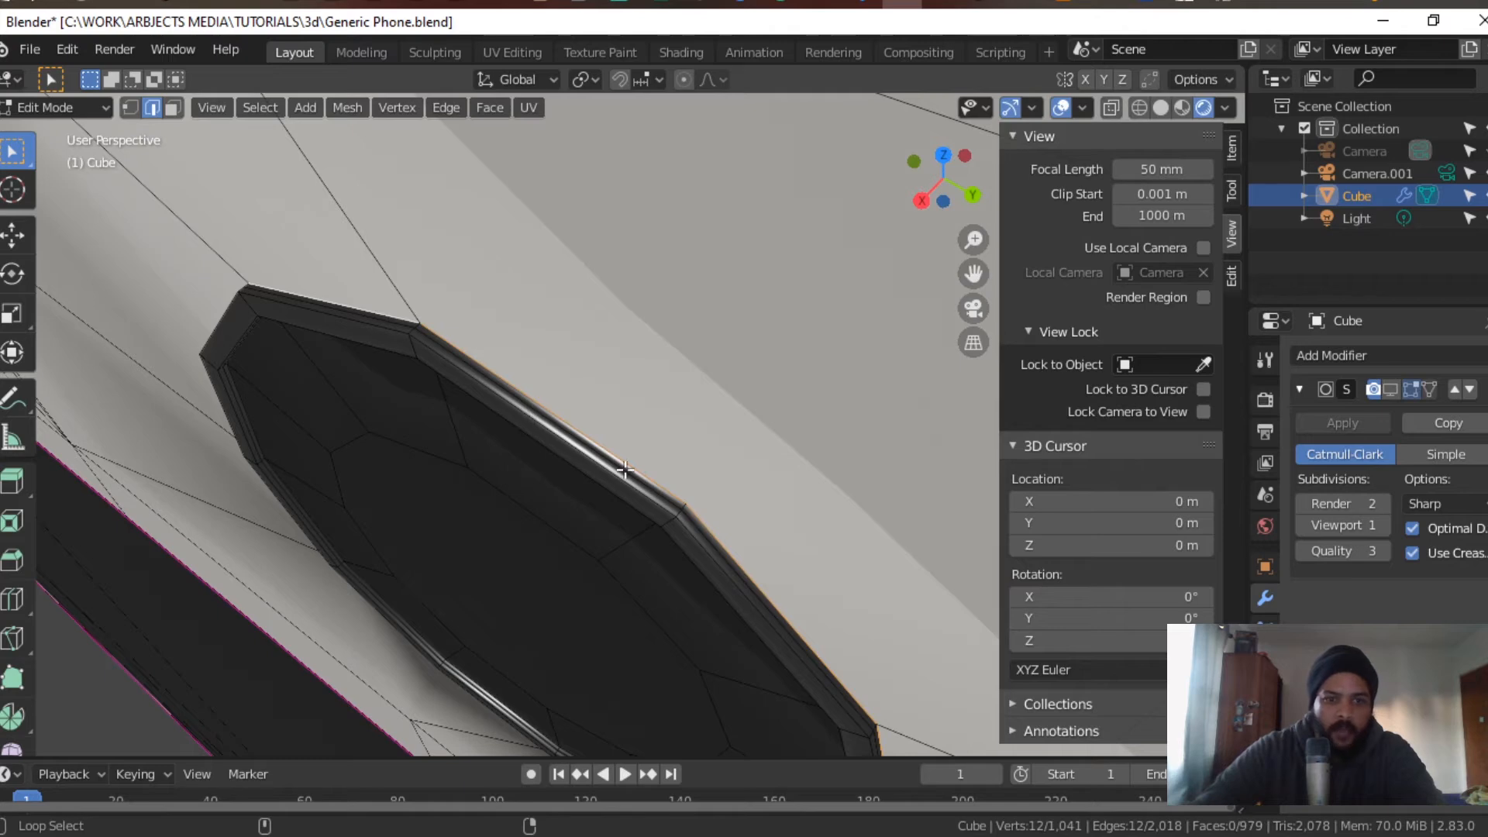
pyautogui.moveTo(624, 469); pyautogui.dragTo(693, 509, button='middle')
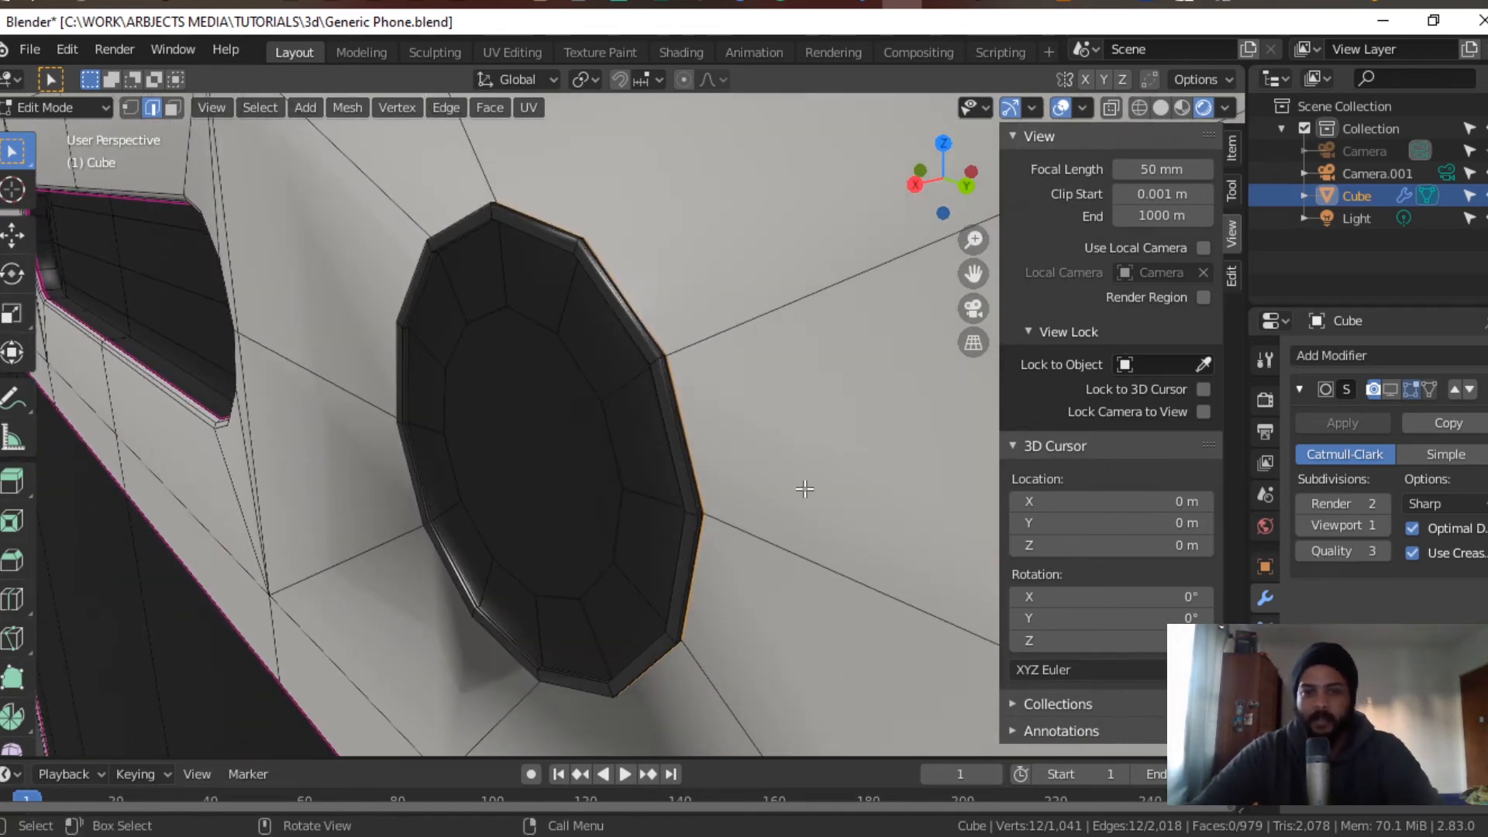
pyautogui.rightClick(689, 386)
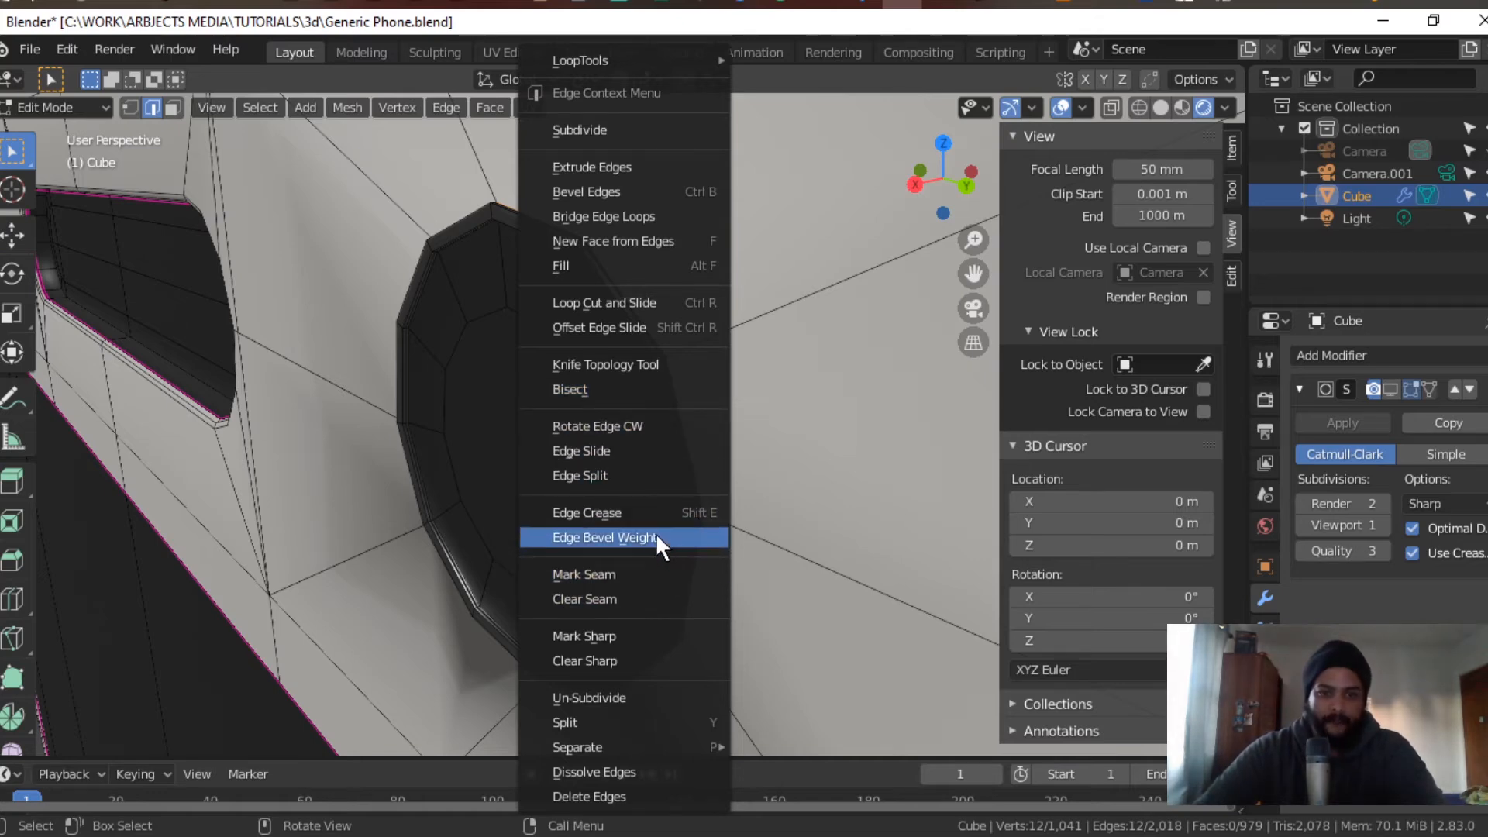
pyautogui.click(648, 513)
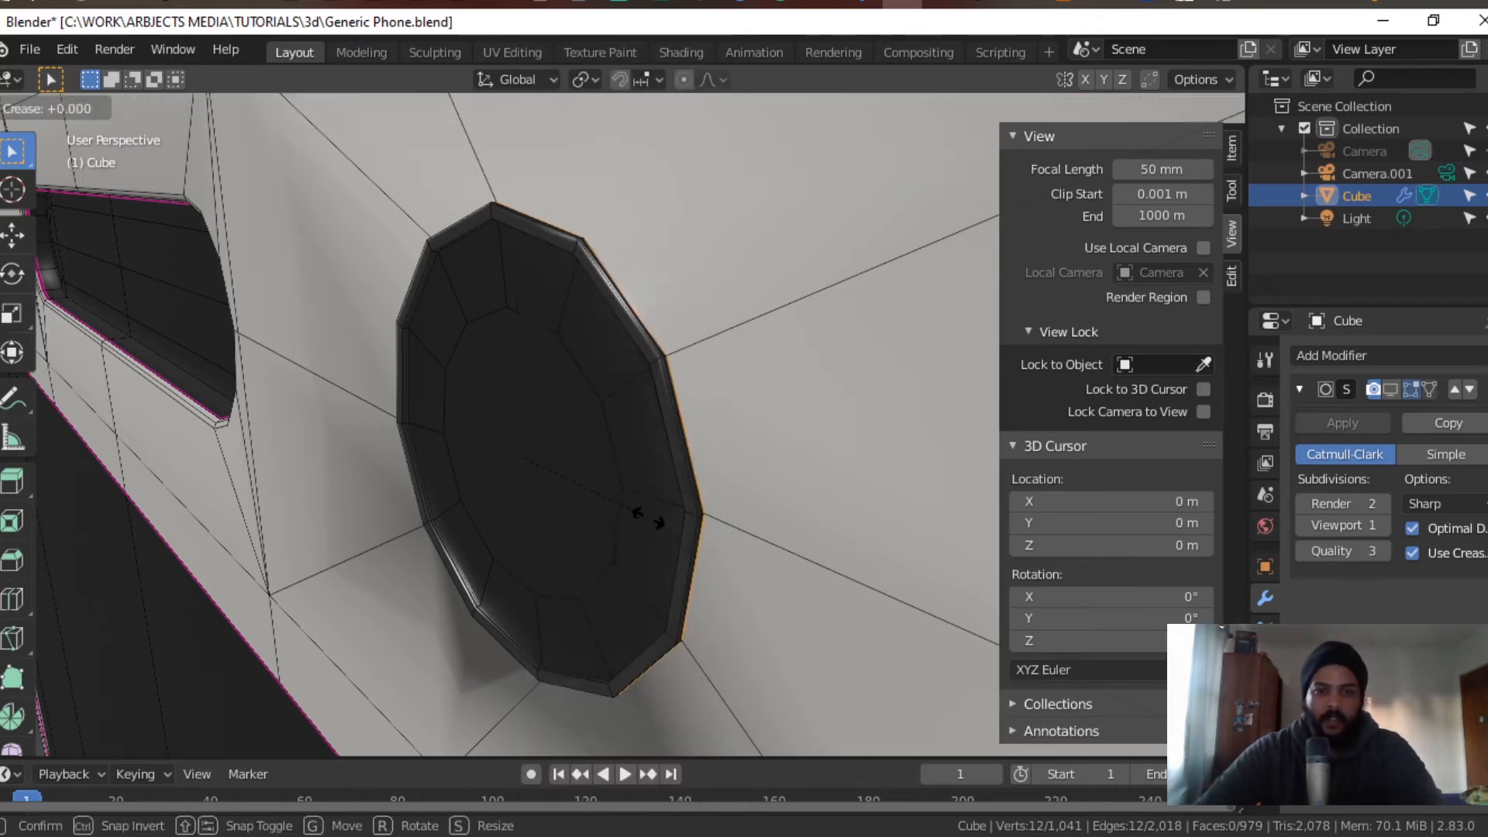
pyautogui.click(787, 263)
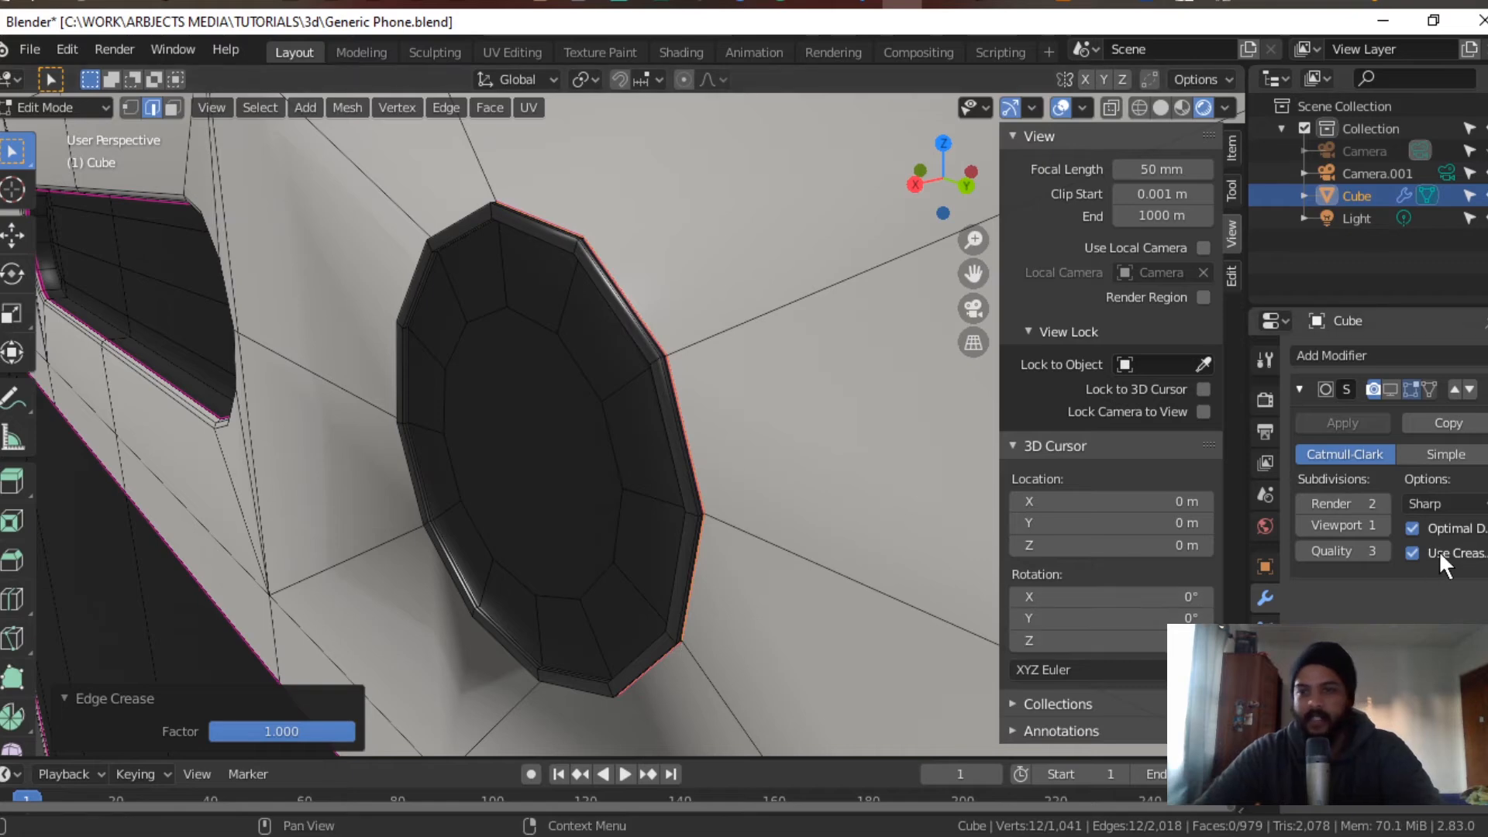
# Step: Preview the creased camera hole with the Subdivision modifier temporarily shown in the viewport, checking it in Object Mode as well
pyautogui.click(1392, 387)
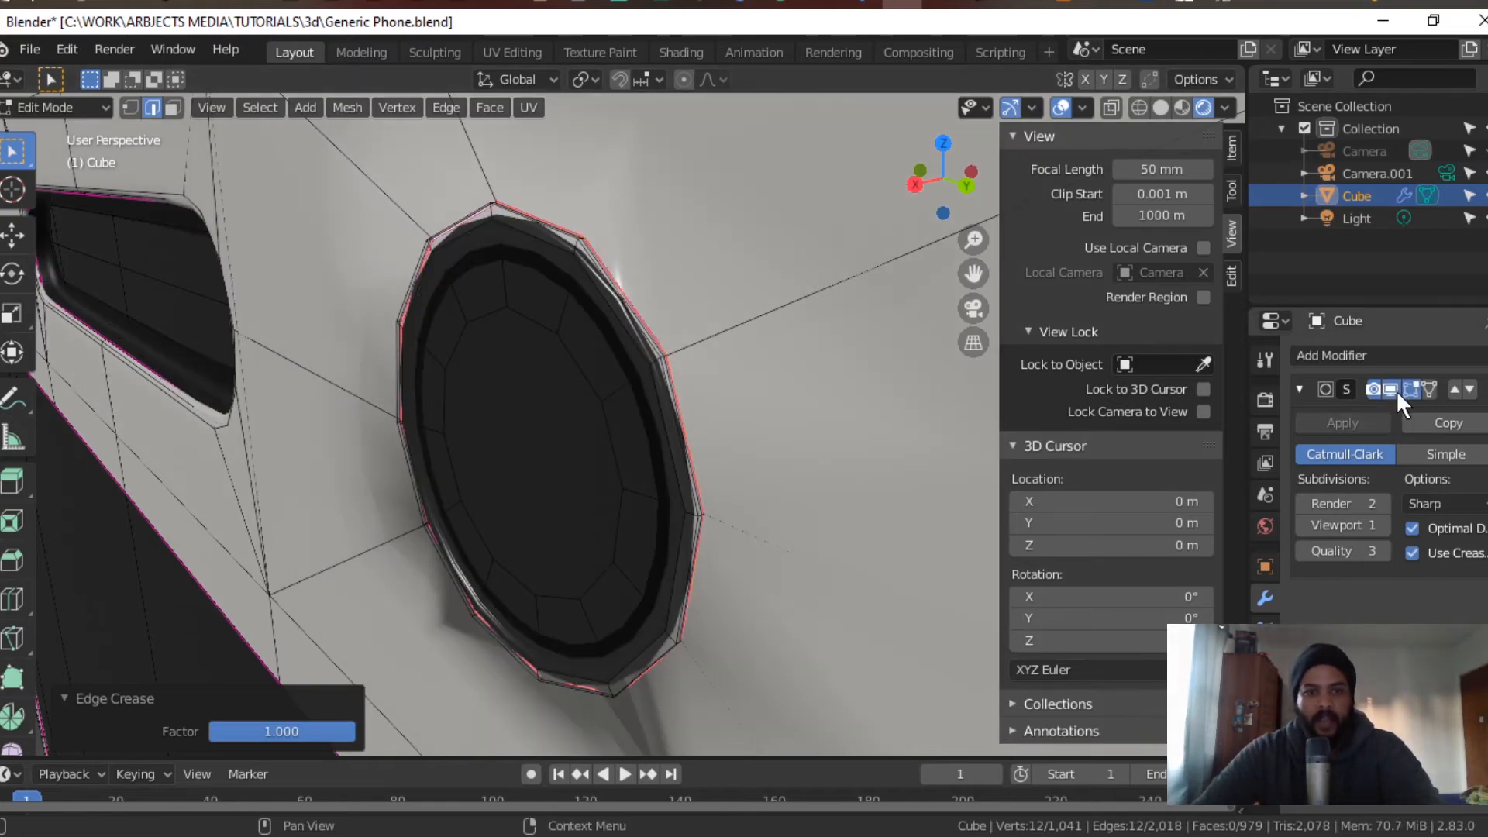
pyautogui.moveTo(510, 629); pyautogui.dragTo(667, 564, button='middle')
pyautogui.scroll(-2, 667, 563)
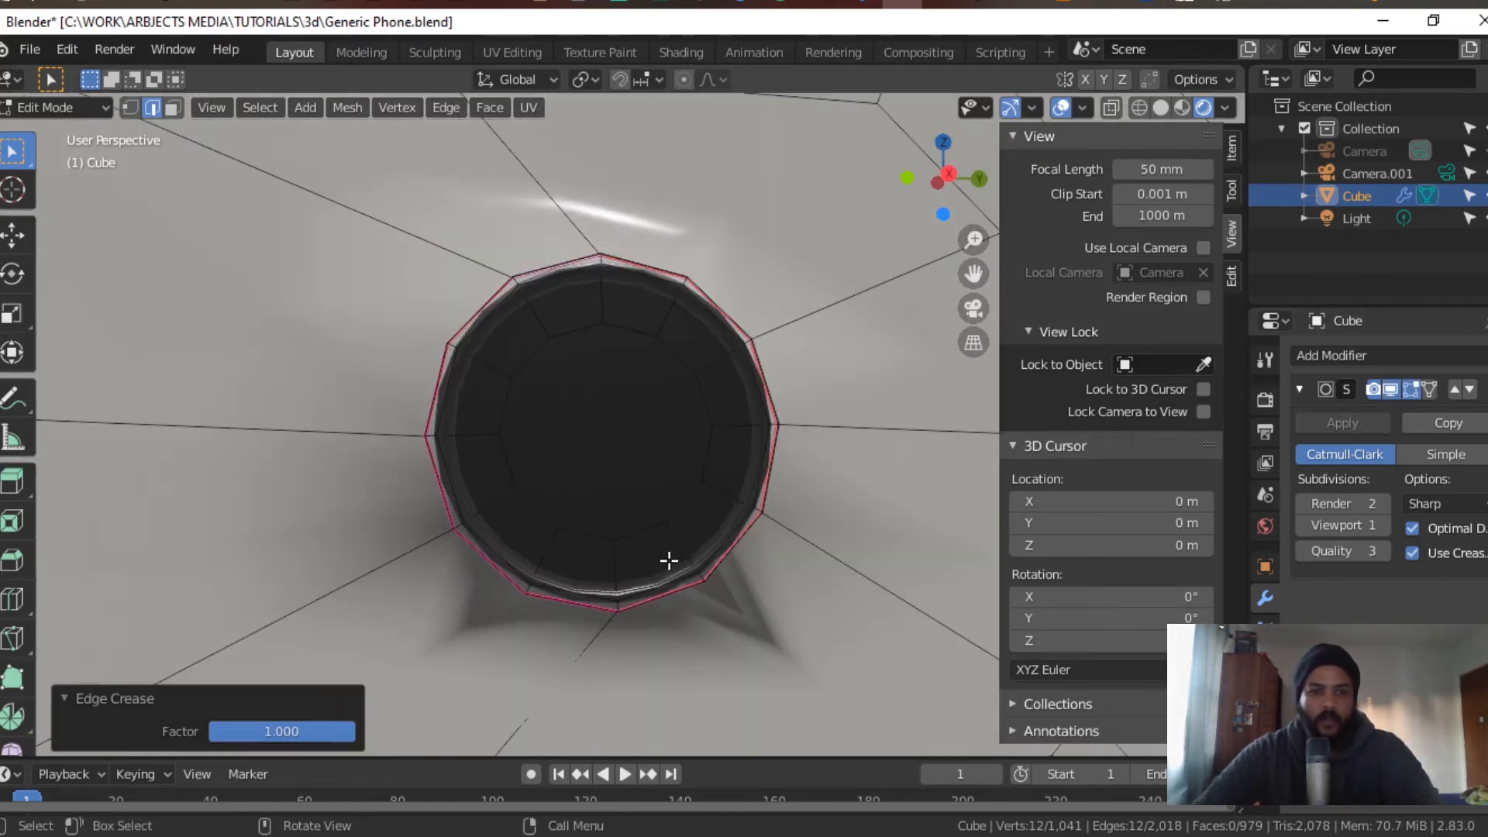
pyautogui.press('Tab')
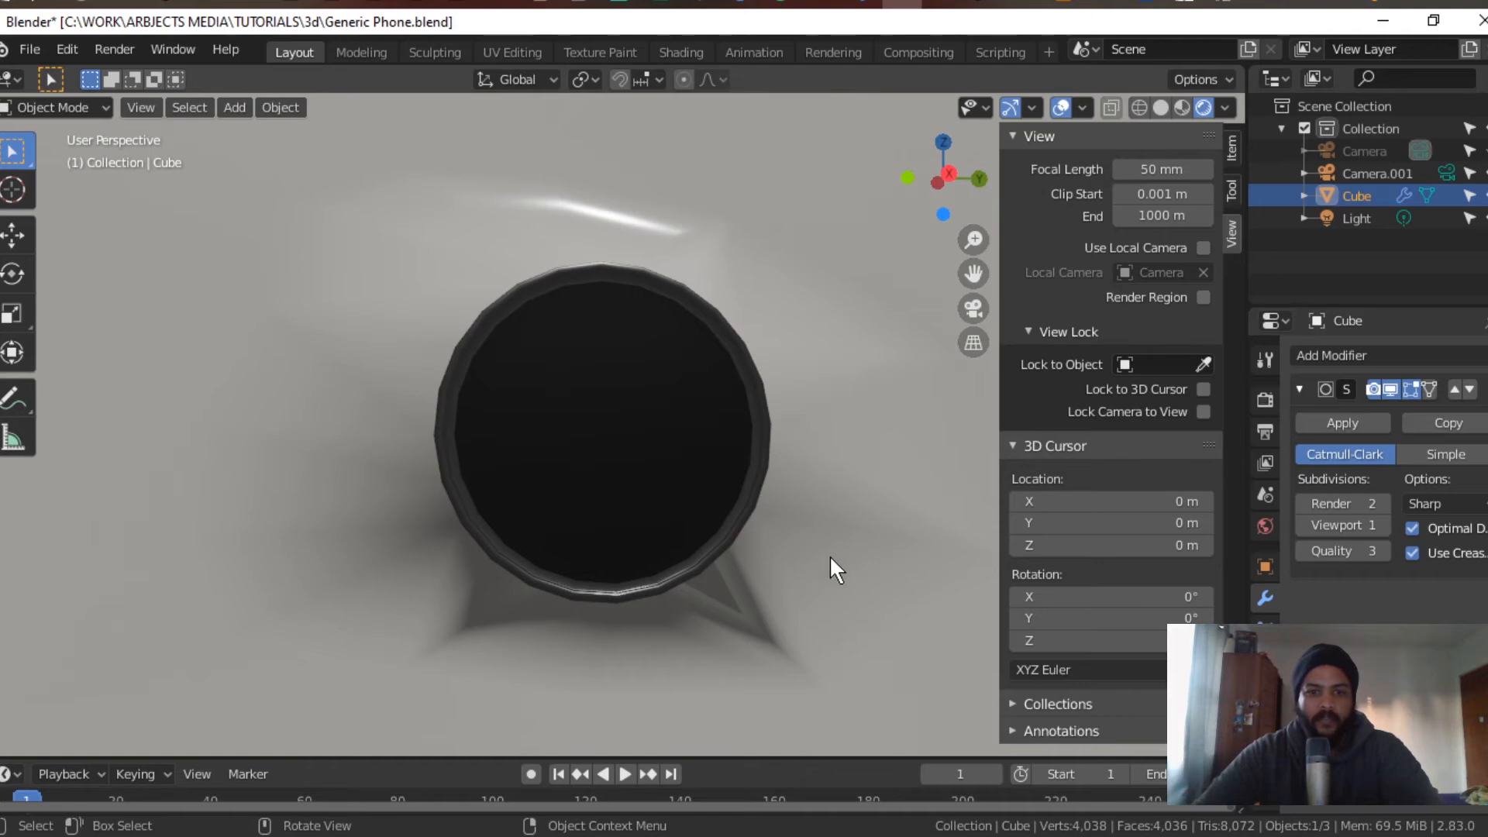
pyautogui.press('Tab')
pyautogui.moveTo(829, 554); pyautogui.dragTo(815, 520, button='middle')
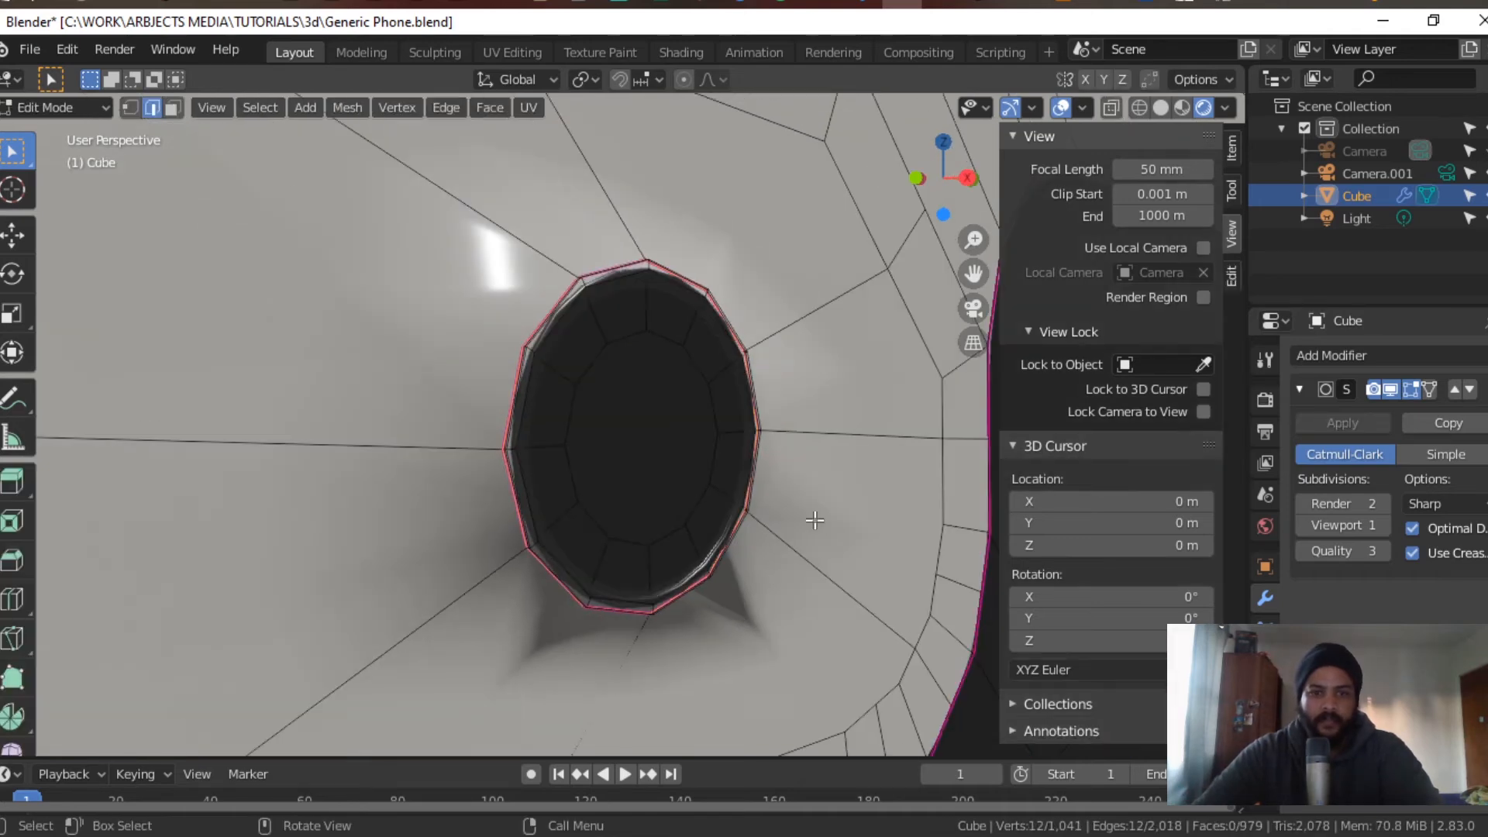
pyautogui.click(1385, 388)
# Step: Add the camera hole's inner rim edge loop to the selection and set the edge crease factor to 1.000
pyautogui.scroll(3, 680, 459)
pyautogui.moveTo(680, 459); pyautogui.dragTo(560, 390, button='middle')
pyautogui.scroll(2, 644, 445)
pyautogui.press('alt')
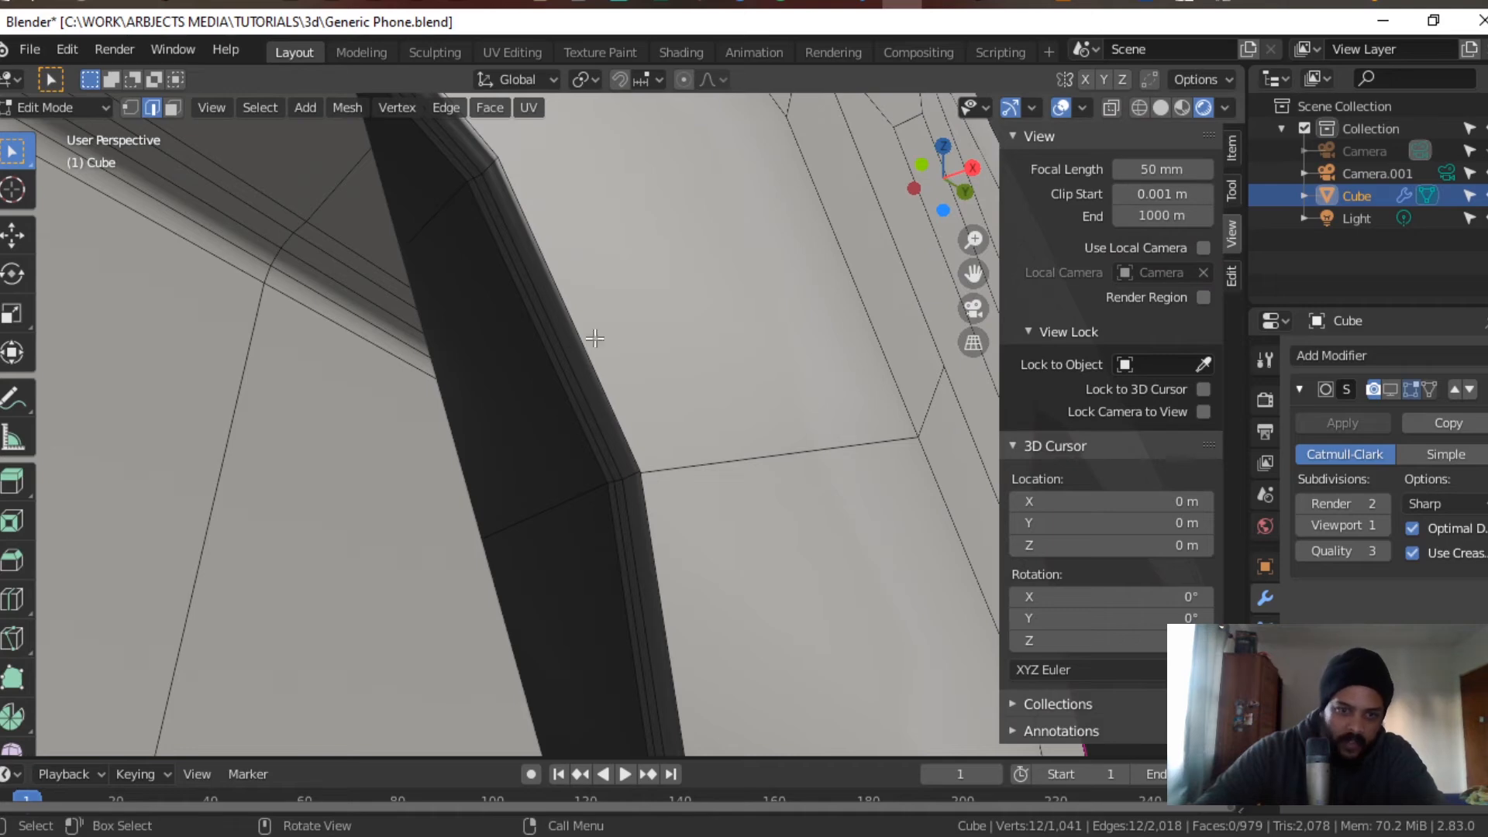
pyautogui.keyDown('alt'); pyautogui.keyDown('shift'); pyautogui.click(554, 378); pyautogui.keyUp('shift'); pyautogui.keyUp('alt')
pyautogui.moveTo(555, 382); pyautogui.dragTo(634, 650, button='middle')
pyautogui.scroll(1, 635, 651)
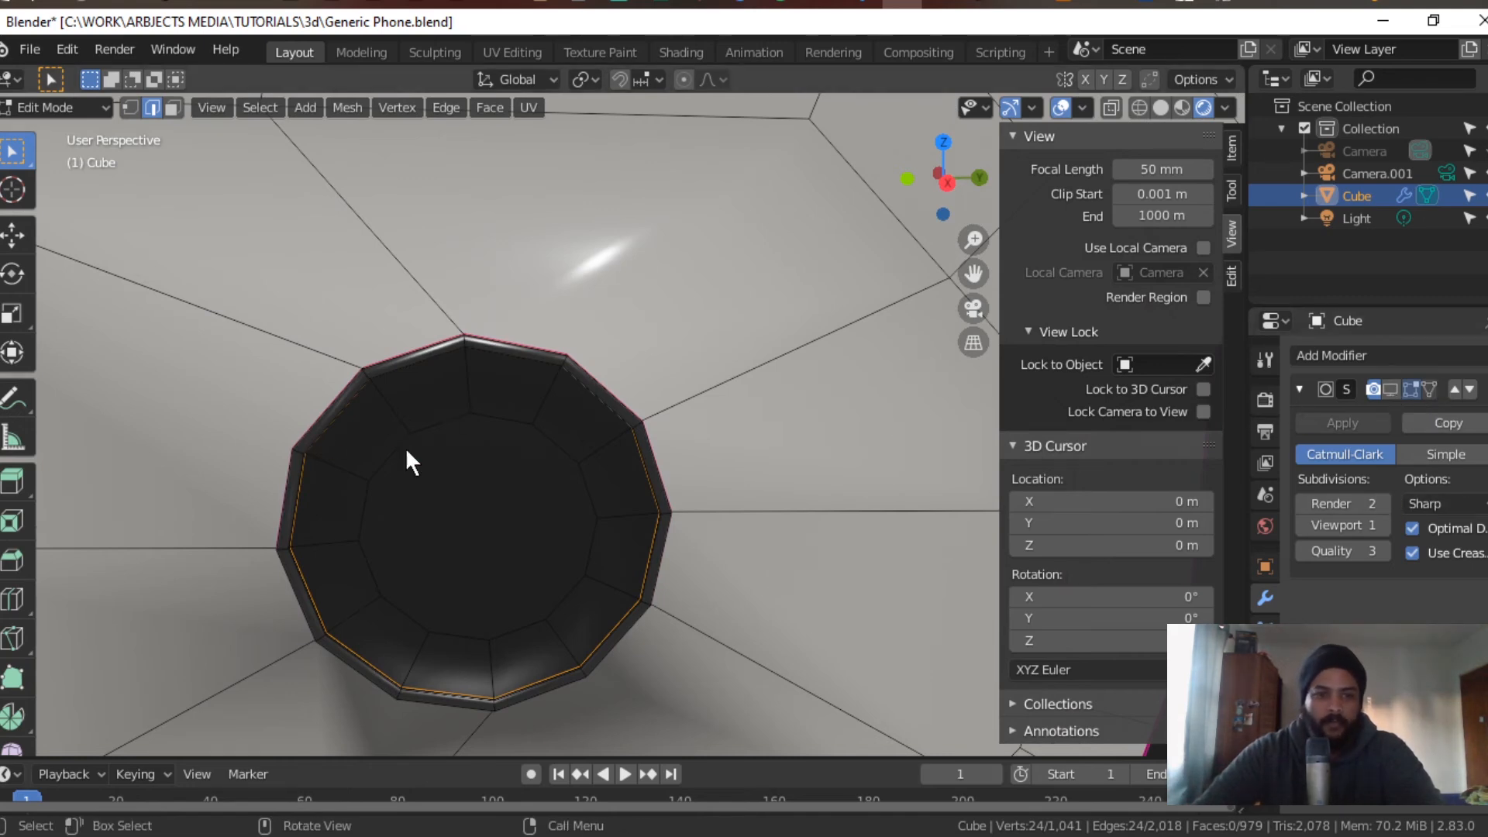
pyautogui.hotkey('ctrl', 'e')
pyautogui.click(333, 515)
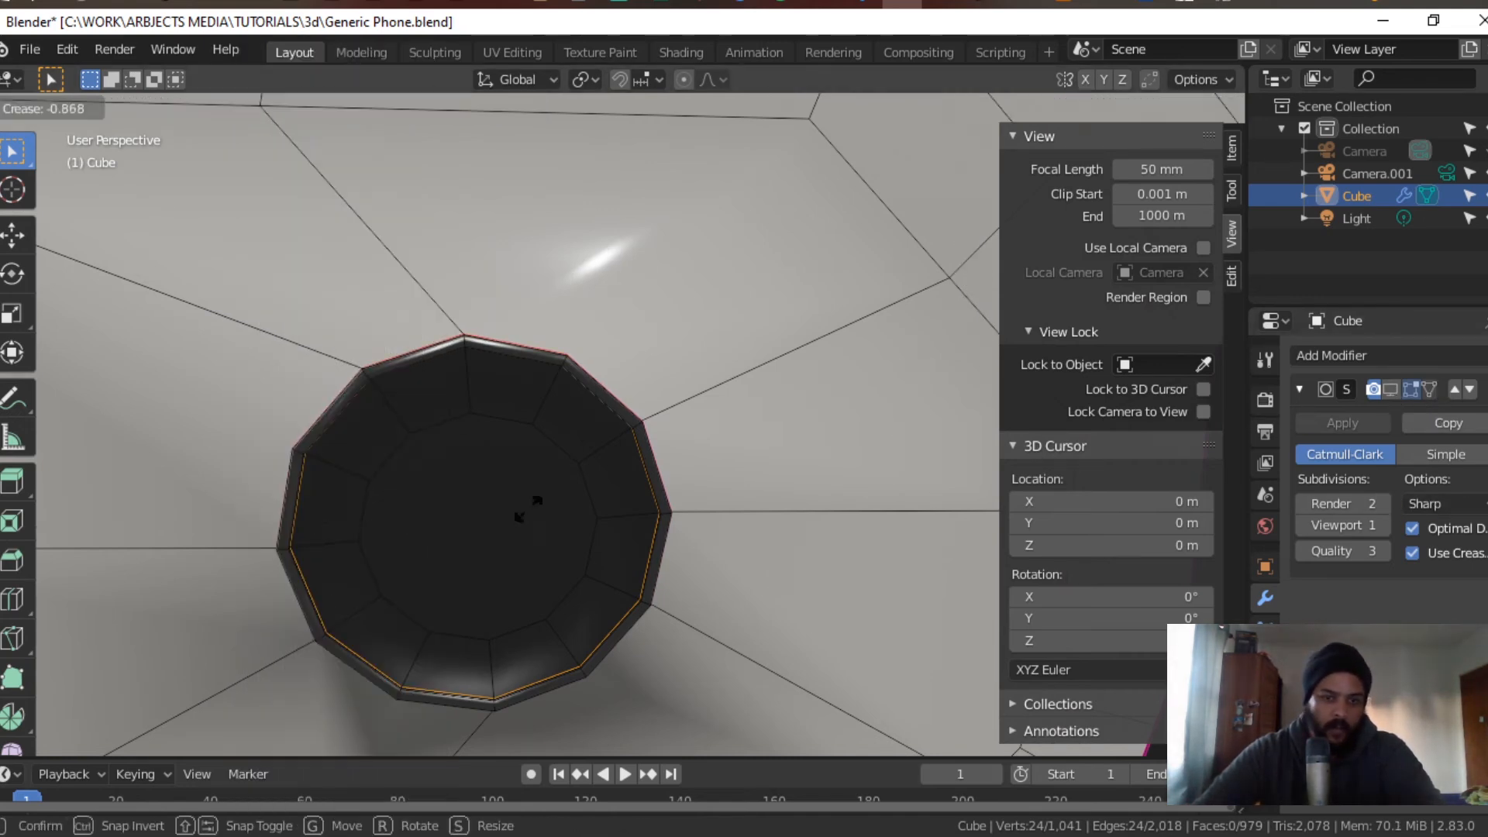
pyautogui.click(674, 352)
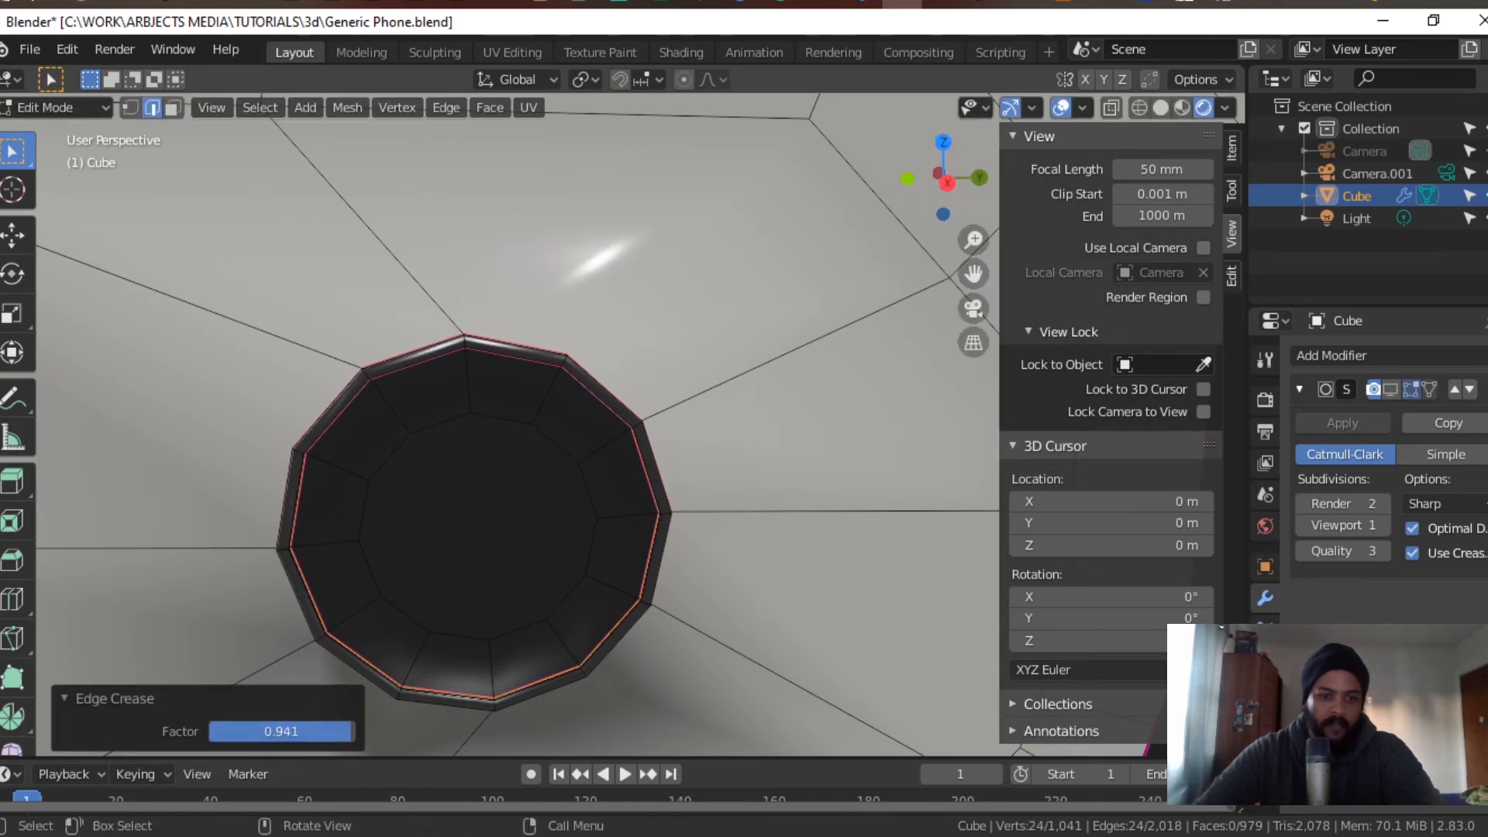
pyautogui.moveTo(347, 731); pyautogui.dragTo(356, 732)
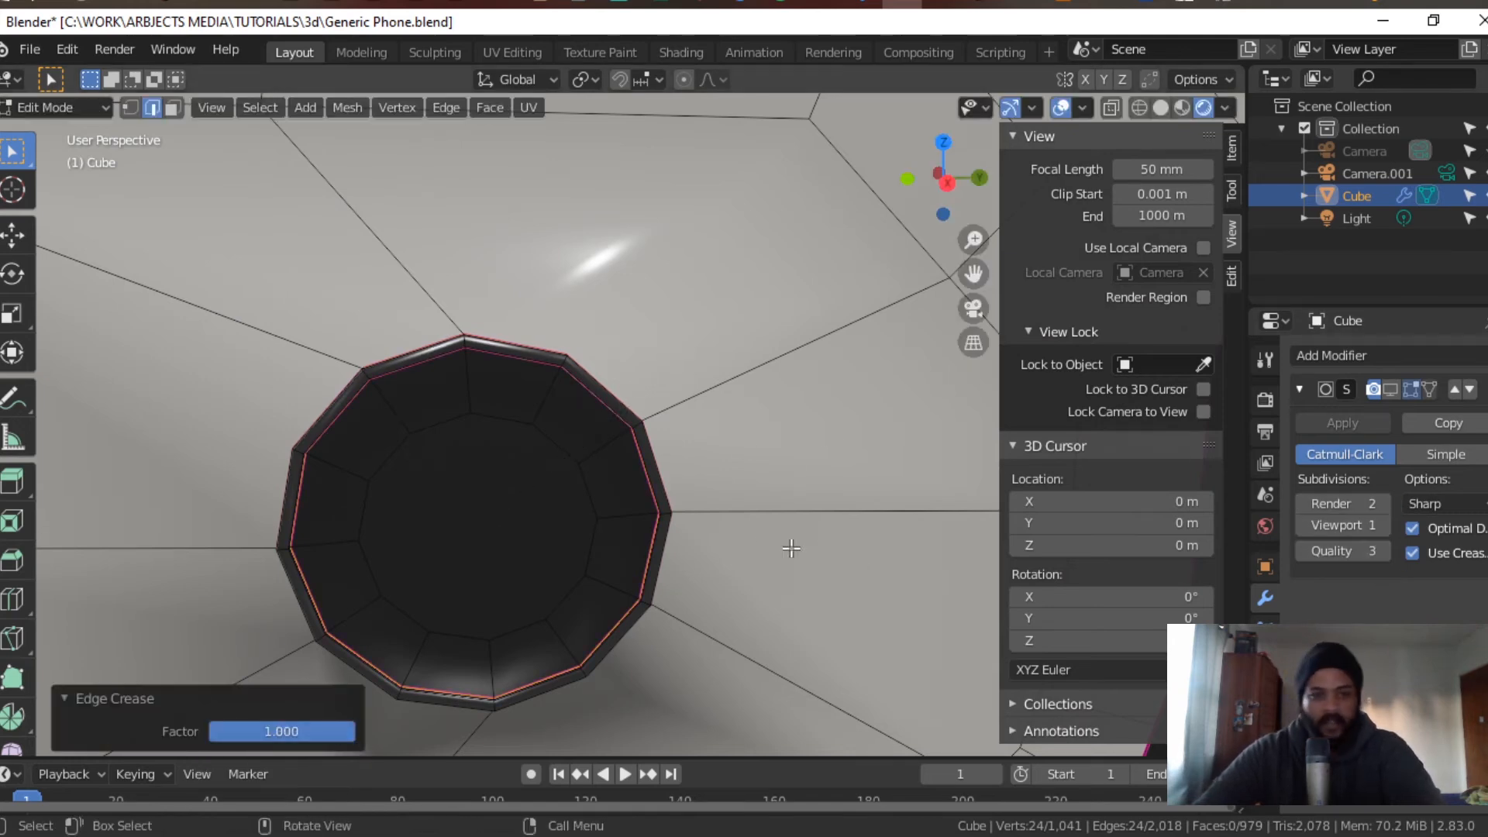
# Step: Examine the shading around the camera hole up close and from afar with viewport subdivision temporarily enabled
pyautogui.moveTo(637, 525); pyautogui.dragTo(681, 505, button='middle')
pyautogui.scroll(3, 681, 506)
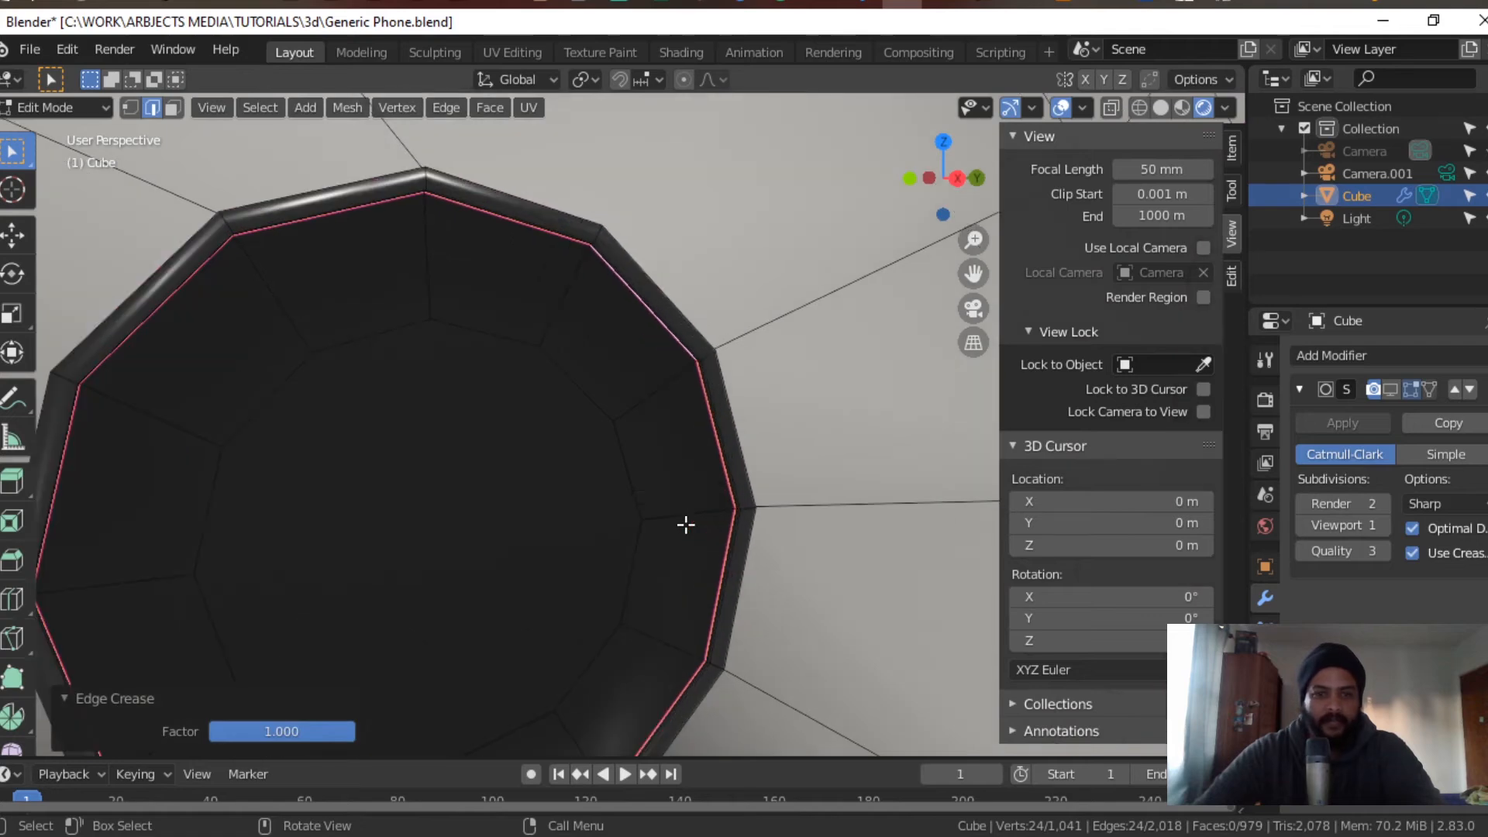
pyautogui.press('Tab')
pyautogui.press('Tab')
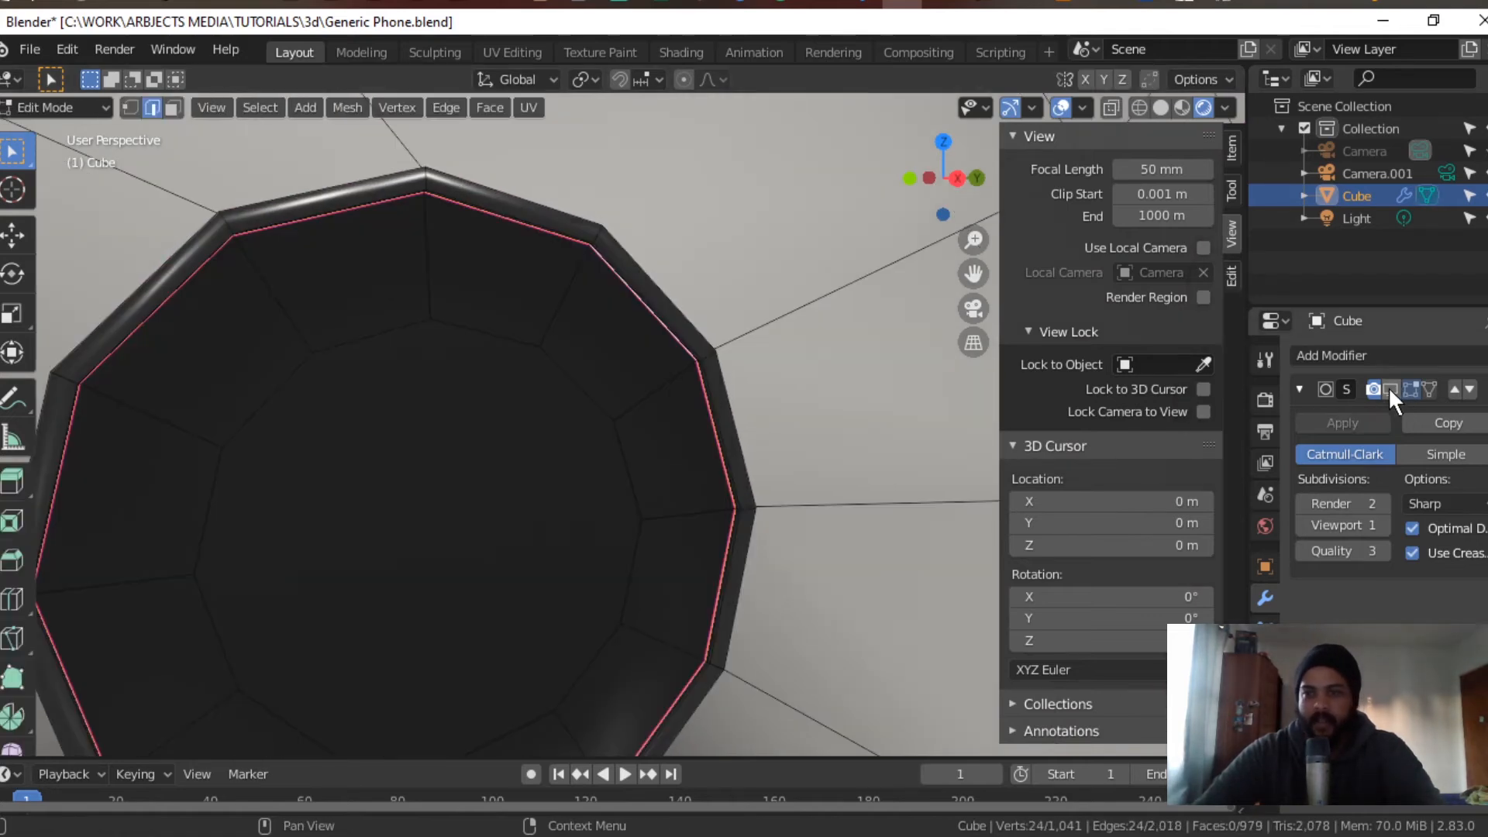
pyautogui.click(1389, 389)
pyautogui.scroll(-3, 644, 448)
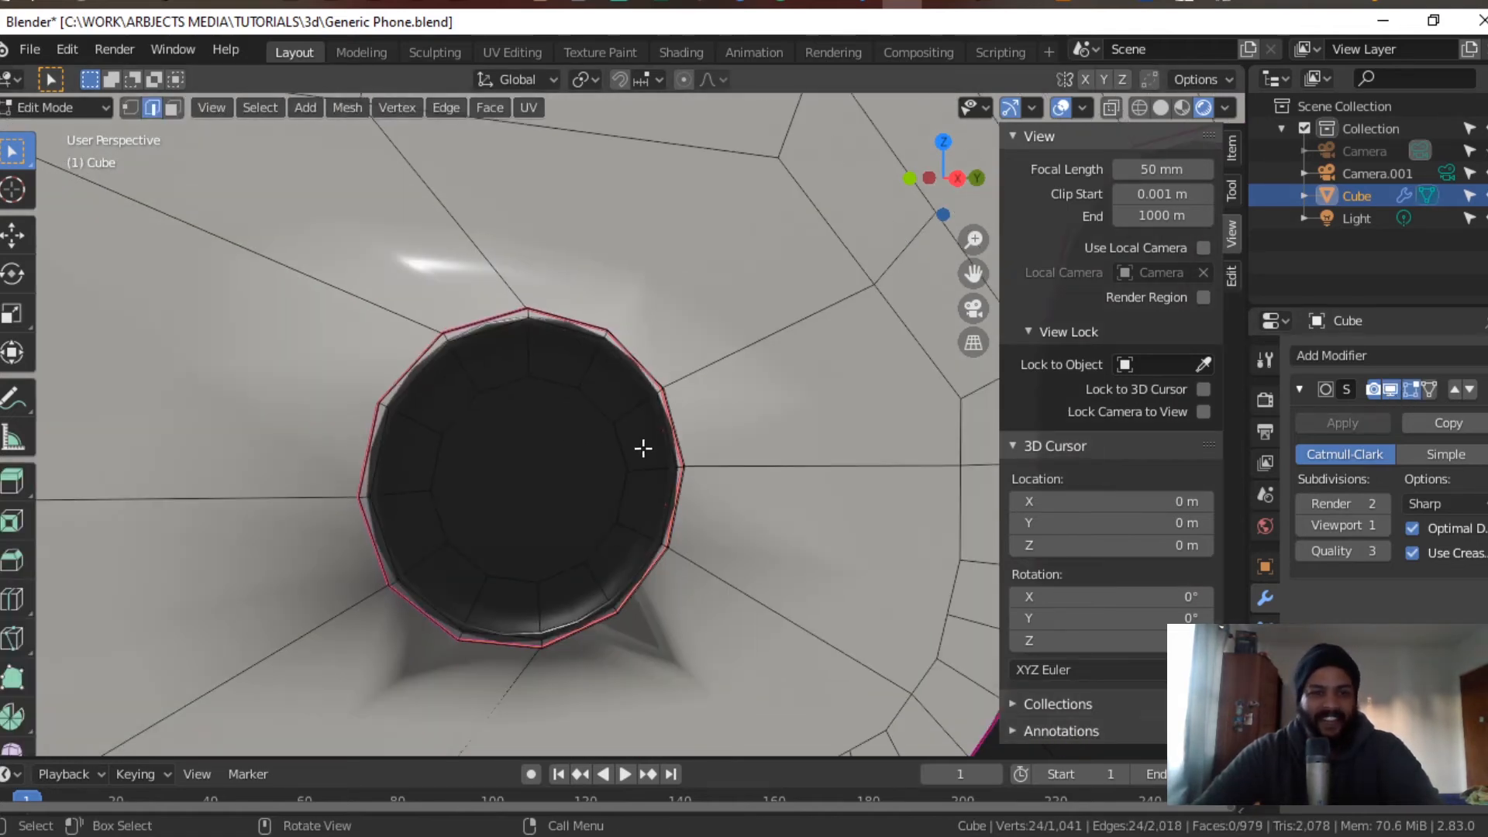
pyautogui.press('Tab')
pyautogui.moveTo(780, 548); pyautogui.dragTo(696, 440, button='middle')
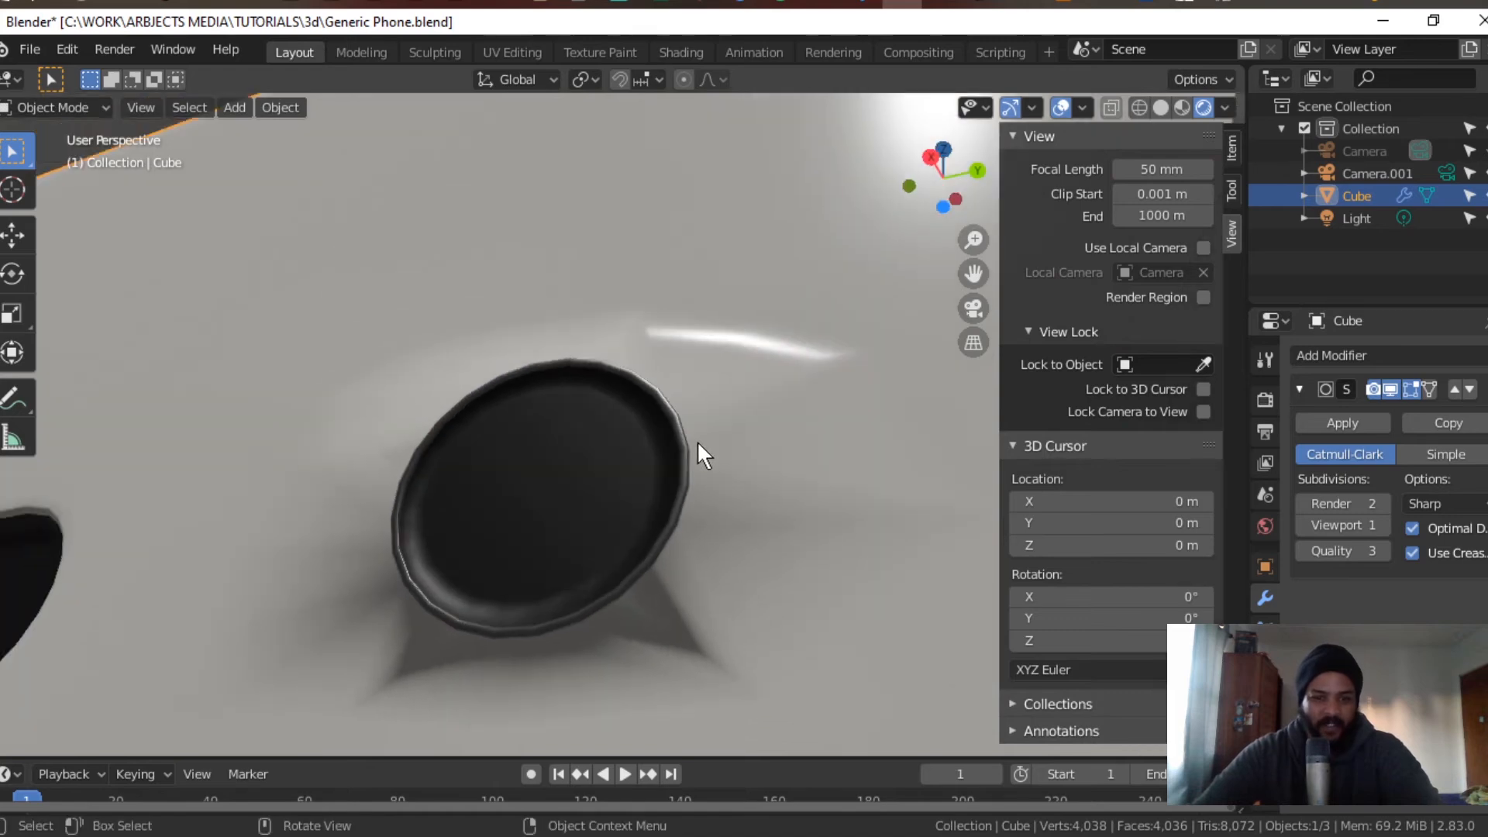
pyautogui.scroll(-2, 674, 542)
pyautogui.moveTo(666, 574); pyautogui.dragTo(654, 676, button='middle')
pyautogui.scroll(-9, 653, 675)
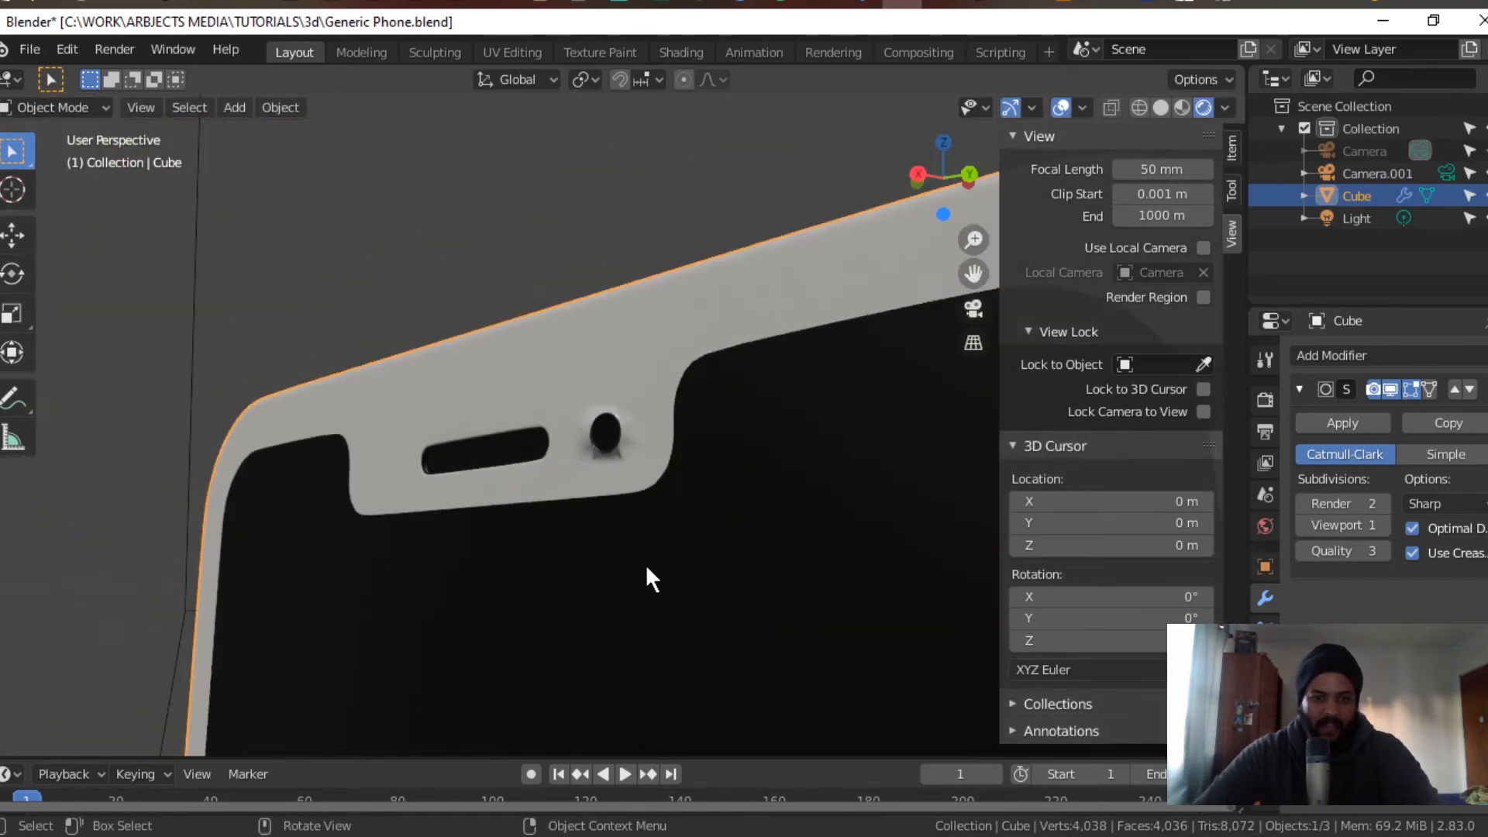
pyautogui.scroll(10, 701, 615)
pyautogui.press('Tab')
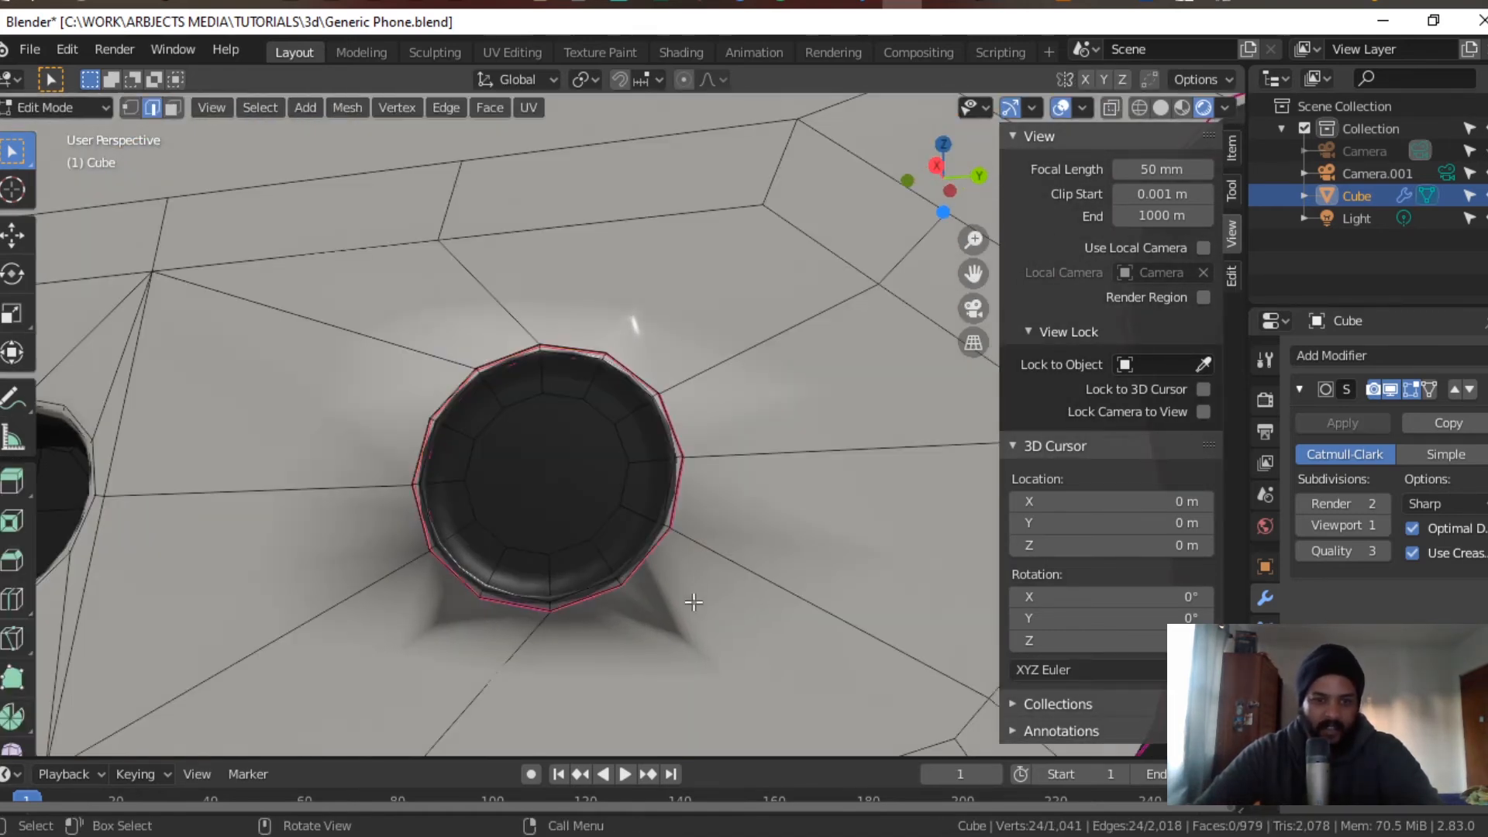
pyautogui.moveTo(693, 602); pyautogui.dragTo(770, 668, button='middle')
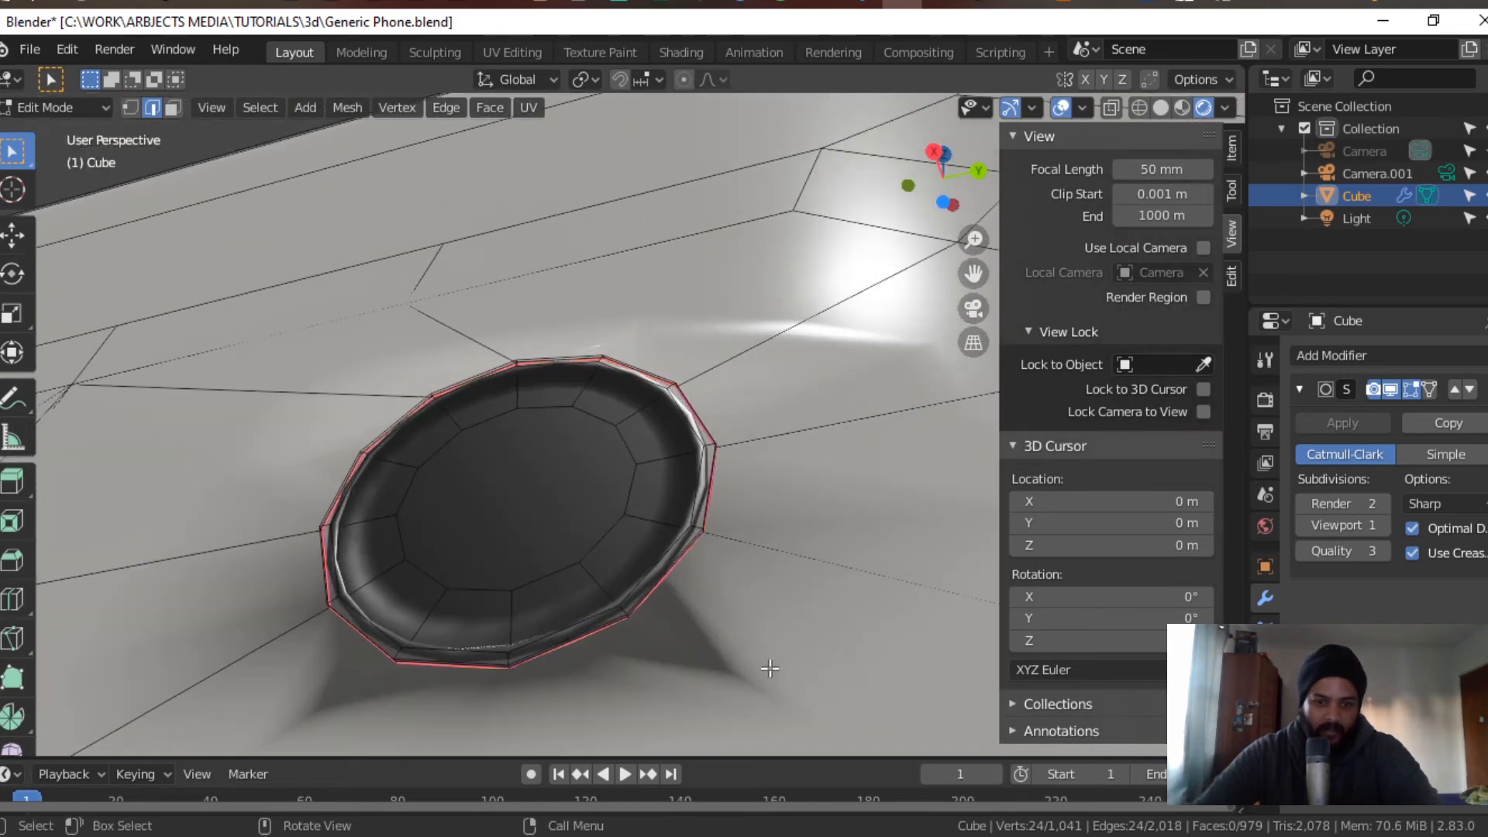
pyautogui.scroll(6, 697, 522)
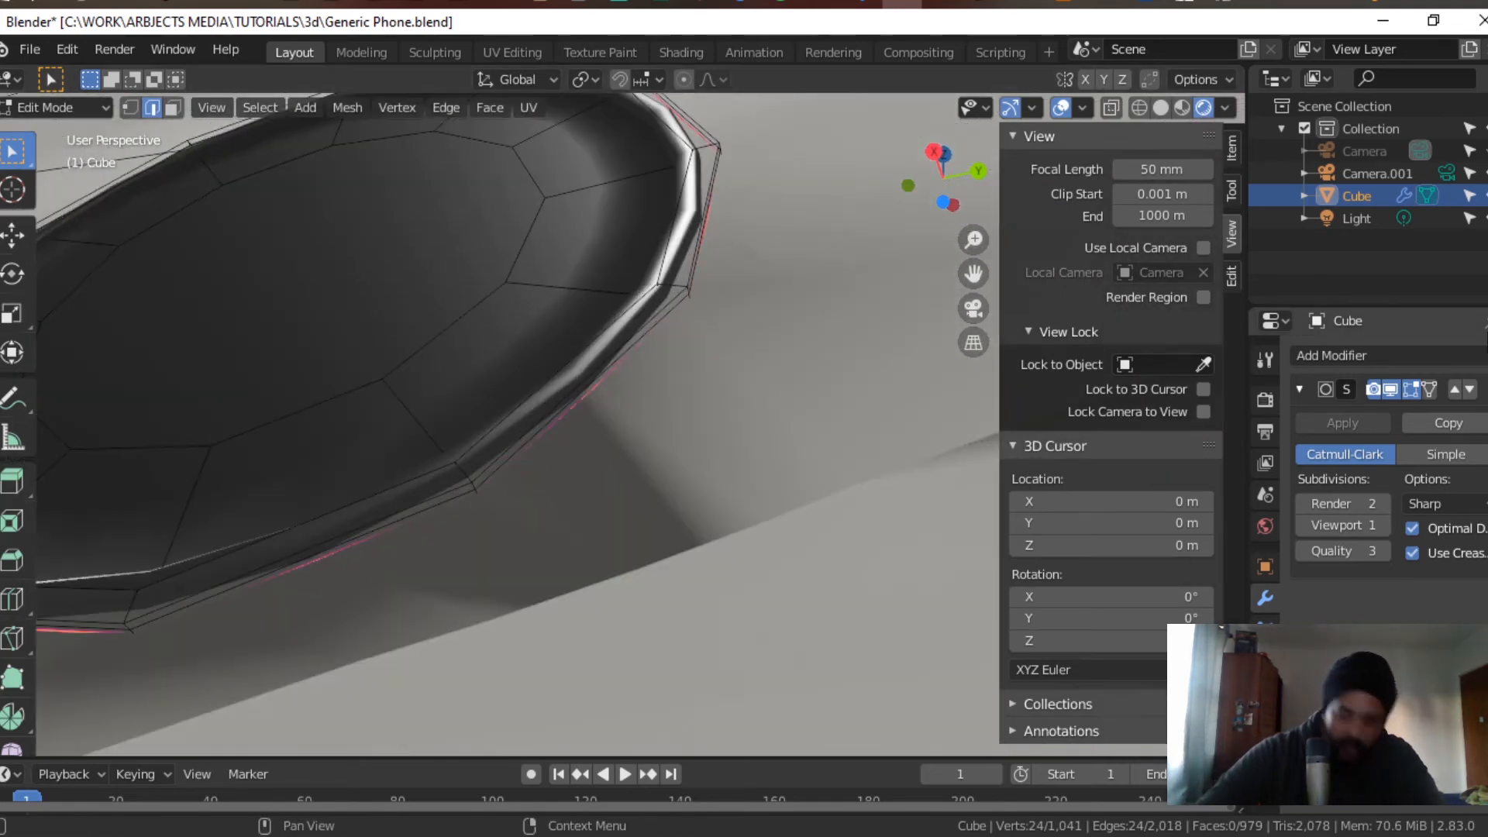
pyautogui.click(1401, 386)
# Step: Connect the vertex on the camera hole's lower rim to the notch's inner corner vertex with a new edge
pyautogui.press('1')
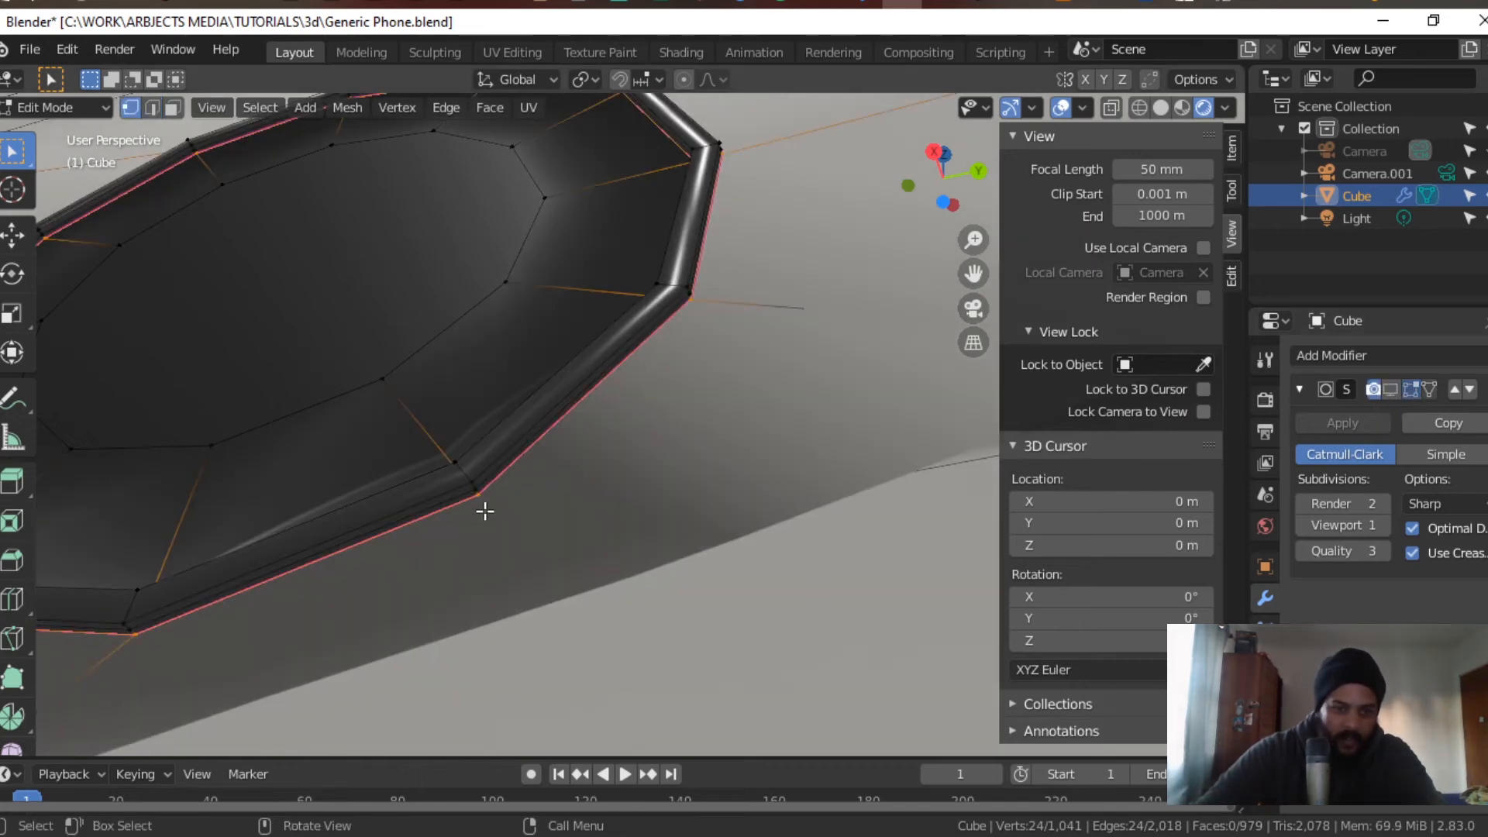
pyautogui.click(483, 498)
pyautogui.scroll(-5, 727, 604)
pyautogui.moveTo(727, 604); pyautogui.dragTo(860, 665, button='middle')
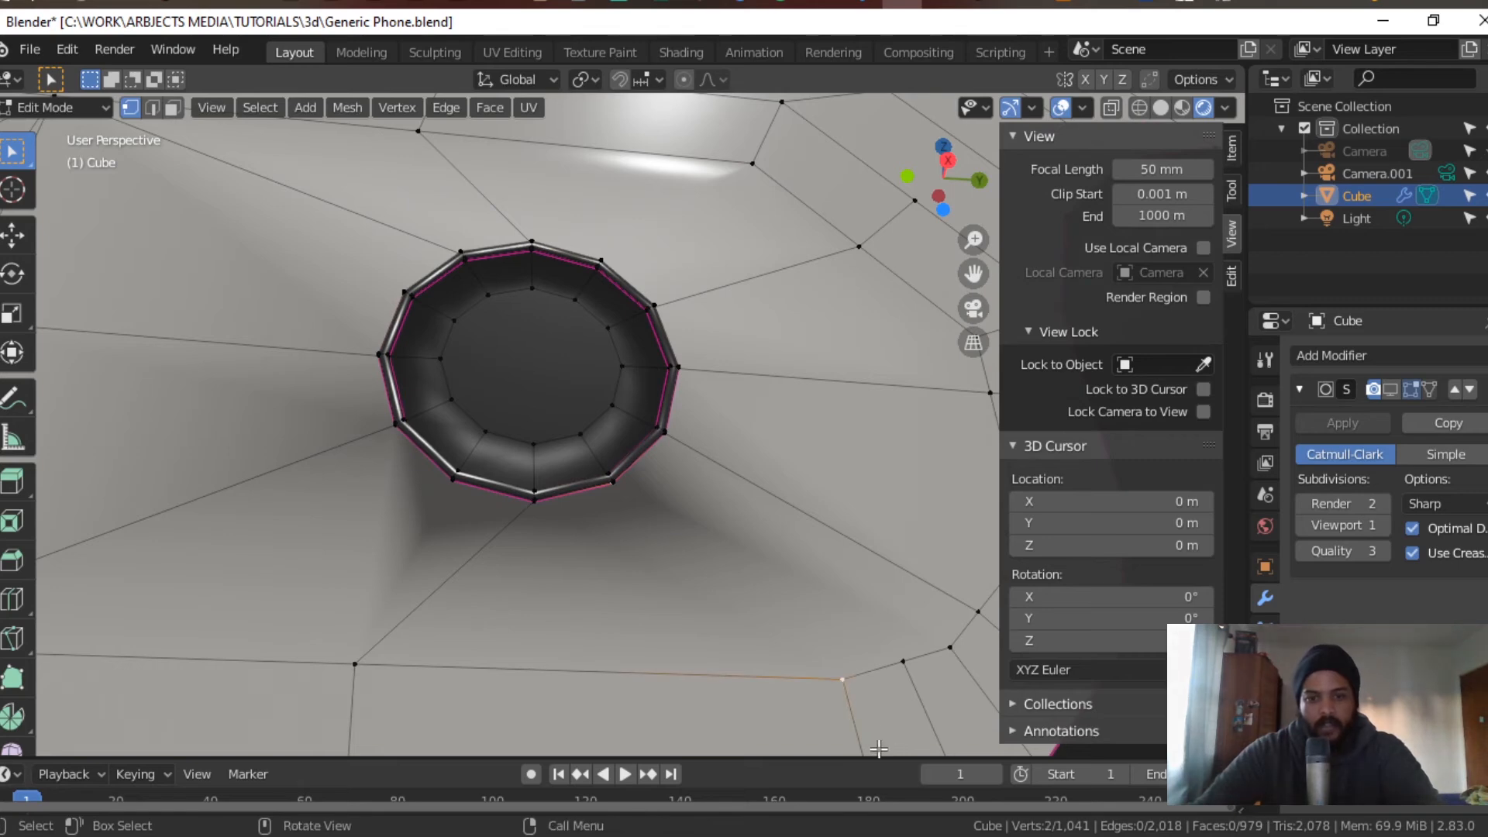
pyautogui.press('j')
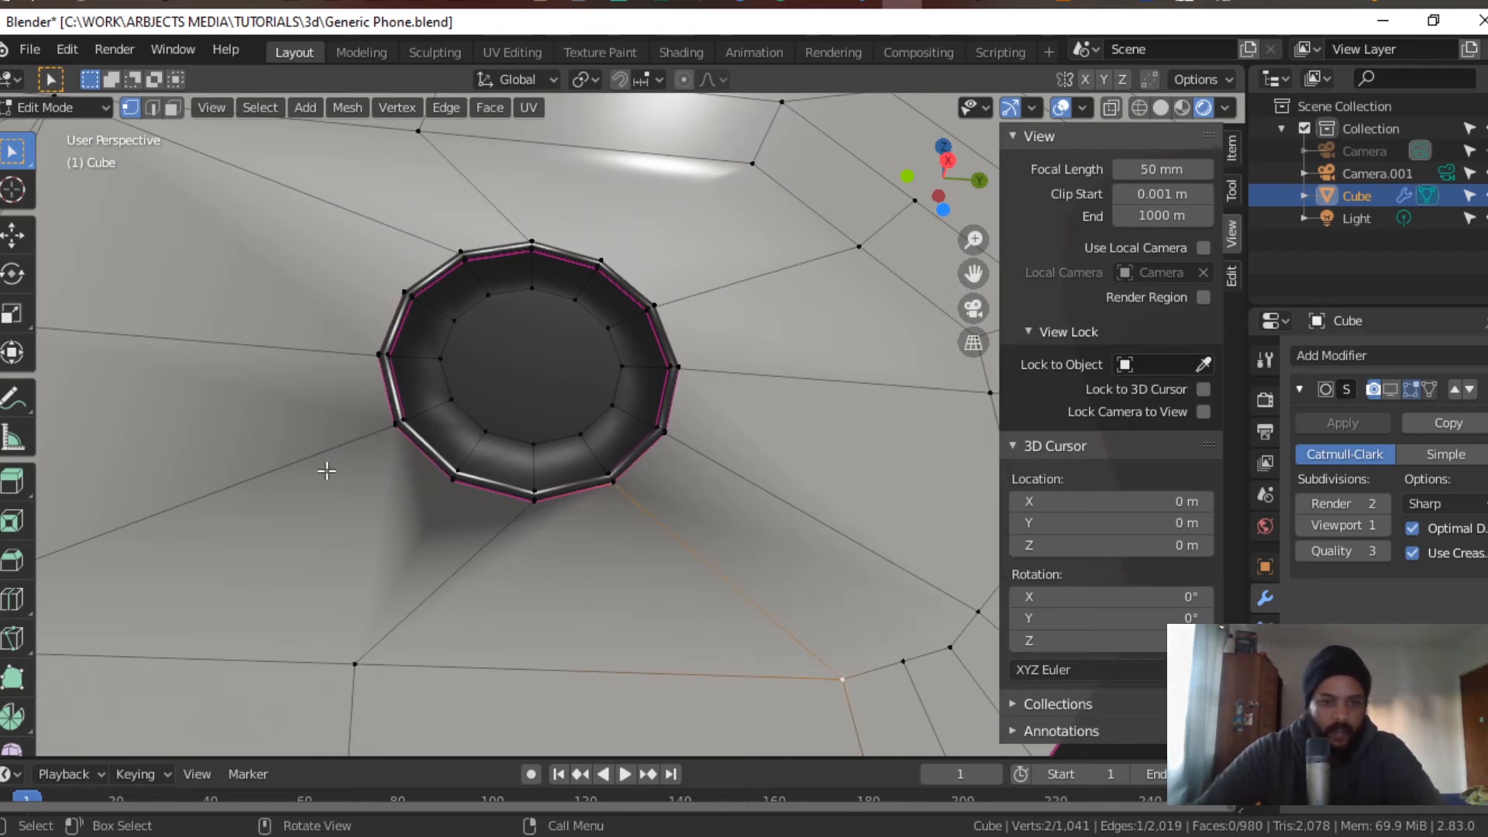
# Step: Connect the lower rim vertex on the speaker side of the camera hole to the vertex below the hole
pyautogui.moveTo(327, 470); pyautogui.dragTo(515, 455, button='middle')
pyautogui.scroll(3, 506, 394)
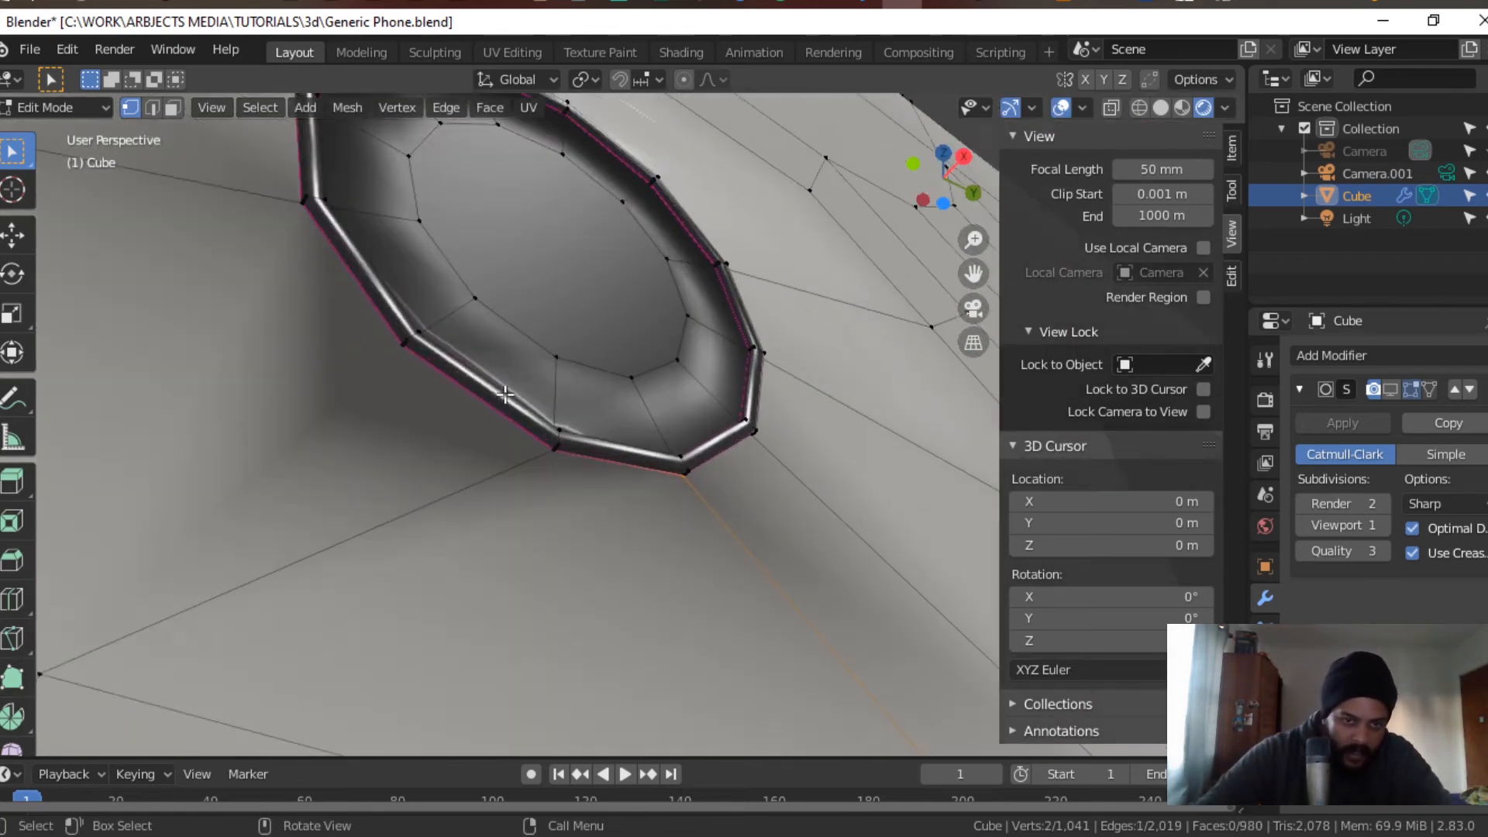
pyautogui.scroll(2, 505, 394)
pyautogui.scroll(1, 349, 338)
pyautogui.moveTo(348, 339); pyautogui.dragTo(375, 382, button='middle')
pyautogui.scroll(3, 627, 408)
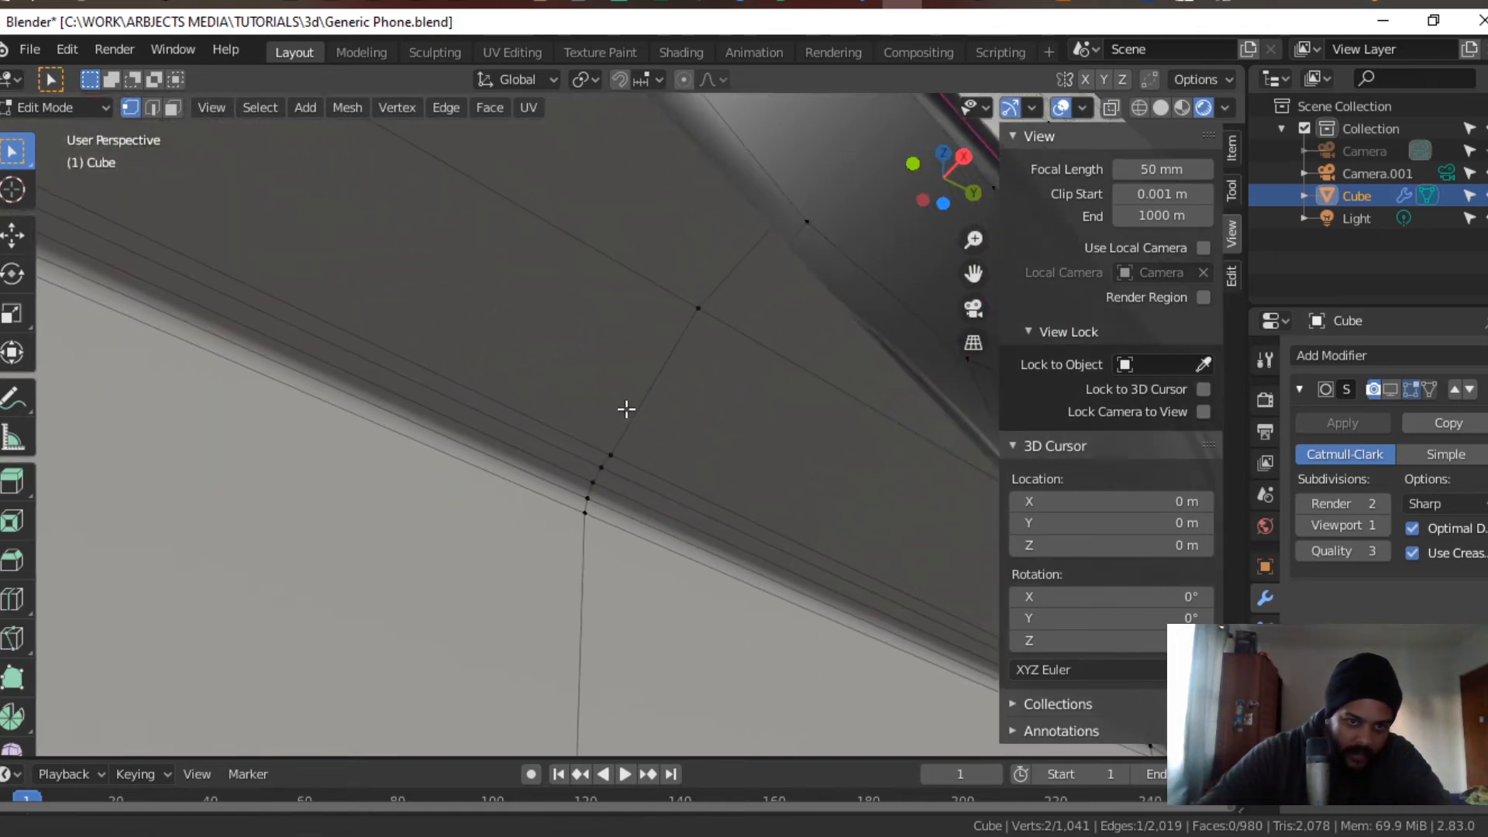
pyautogui.moveTo(626, 408); pyautogui.dragTo(645, 420, button='middle')
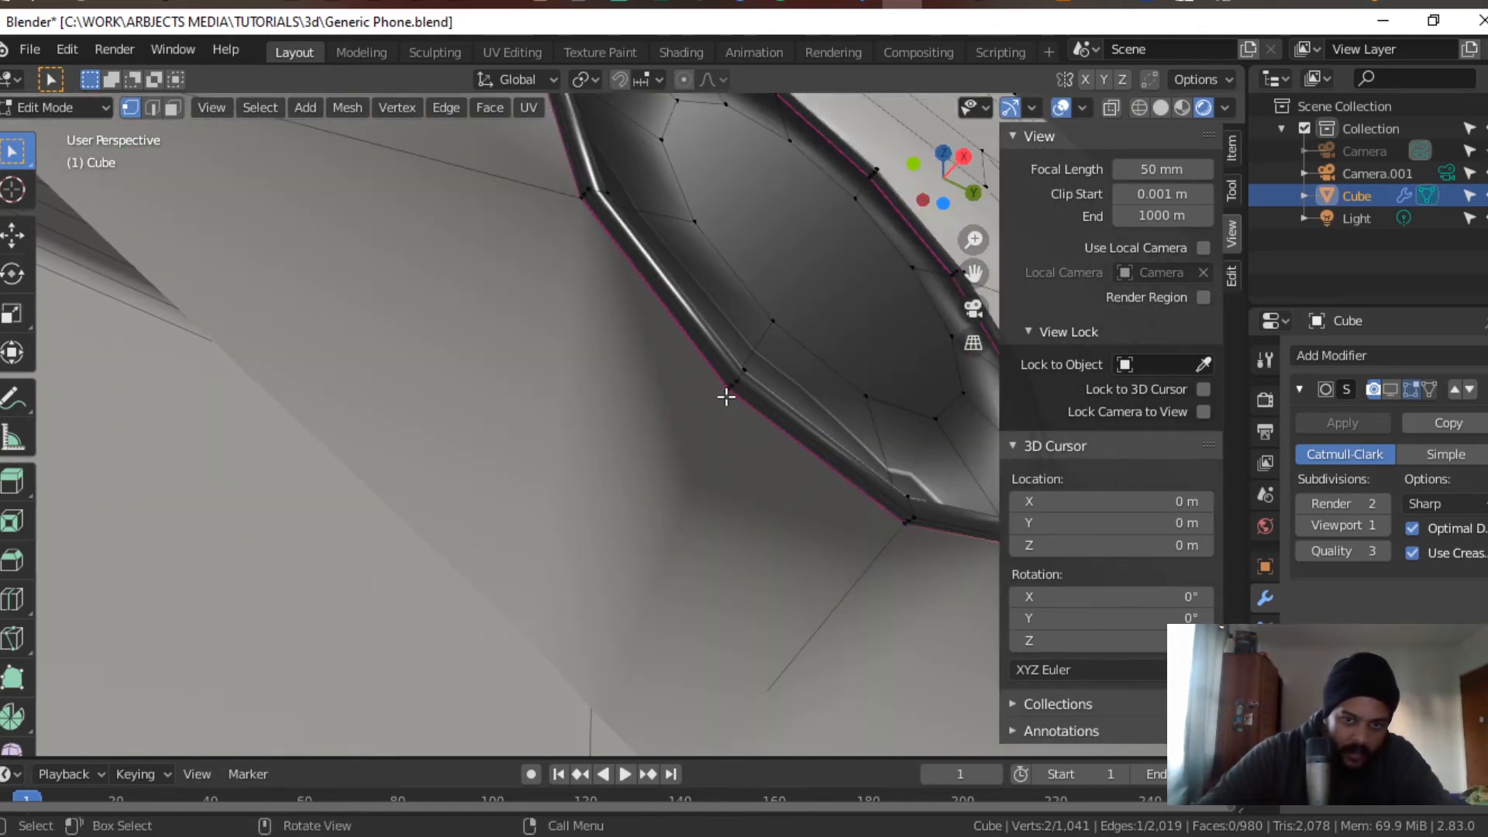
pyautogui.scroll(-4, 728, 420)
pyautogui.moveTo(680, 504); pyautogui.dragTo(548, 524, button='middle')
pyautogui.scroll(2, 519, 603)
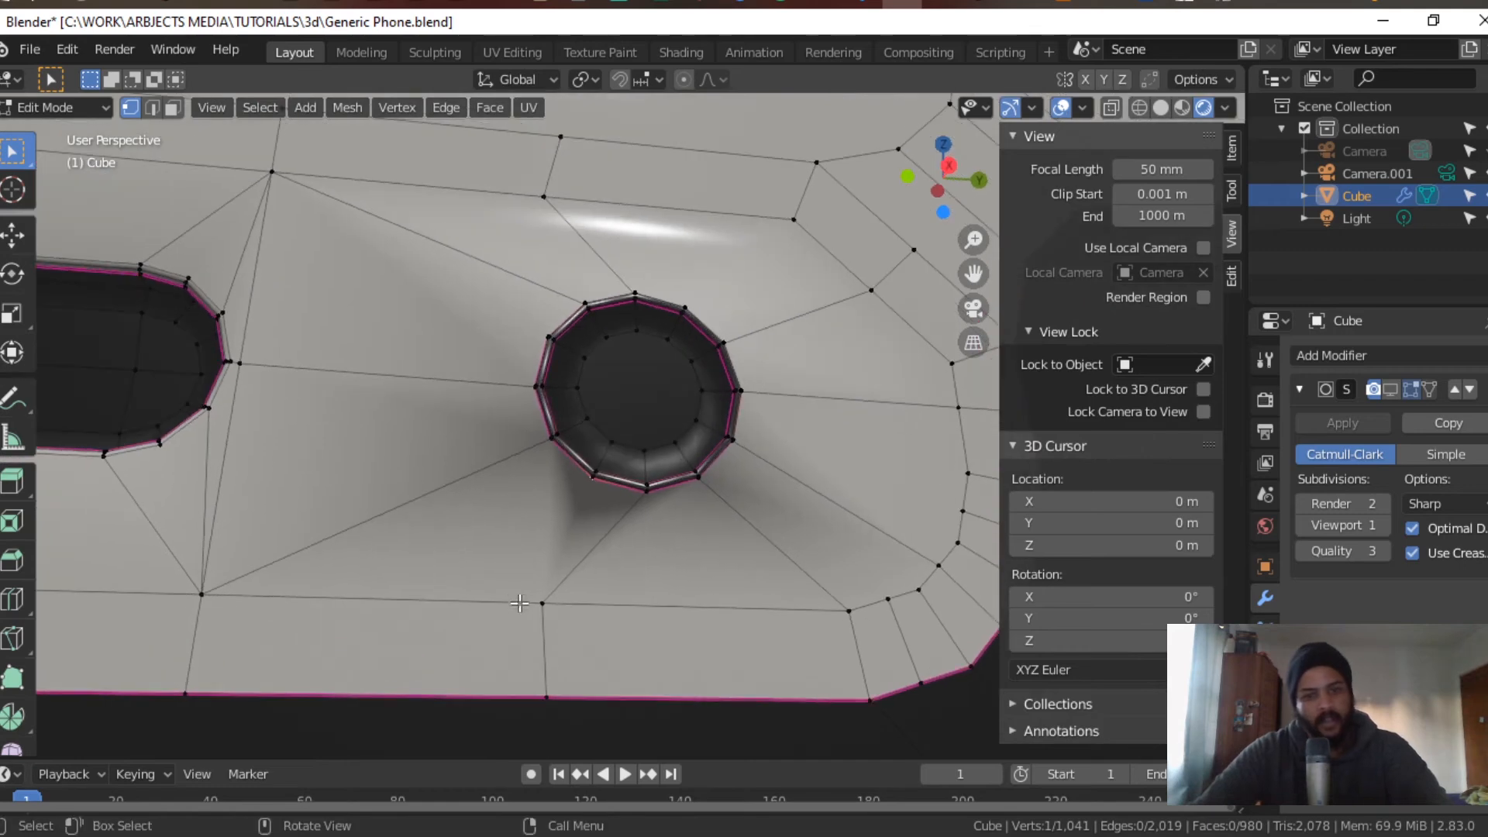
pyautogui.press('j')
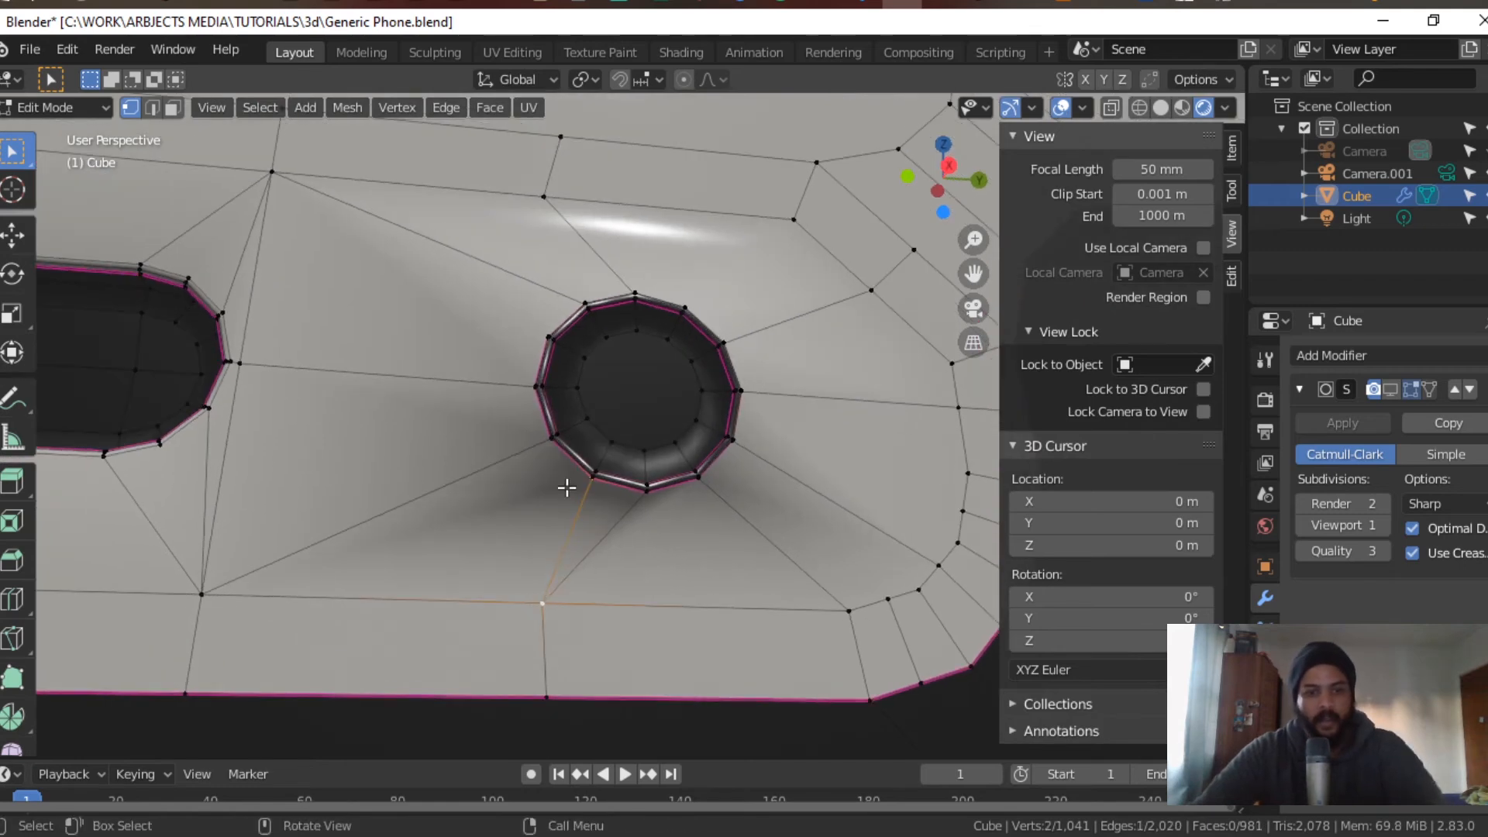
# Step: Select the ten faces surrounding the camera hole and inset them with a thickness of 0.00024 m
pyautogui.press('3')
pyautogui.moveTo(733, 520); pyautogui.dragTo(697, 511, button='middle')
pyautogui.click(387, 310)
pyautogui.keyDown('shift'); pyautogui.click(372, 481); pyautogui.keyUp('shift')
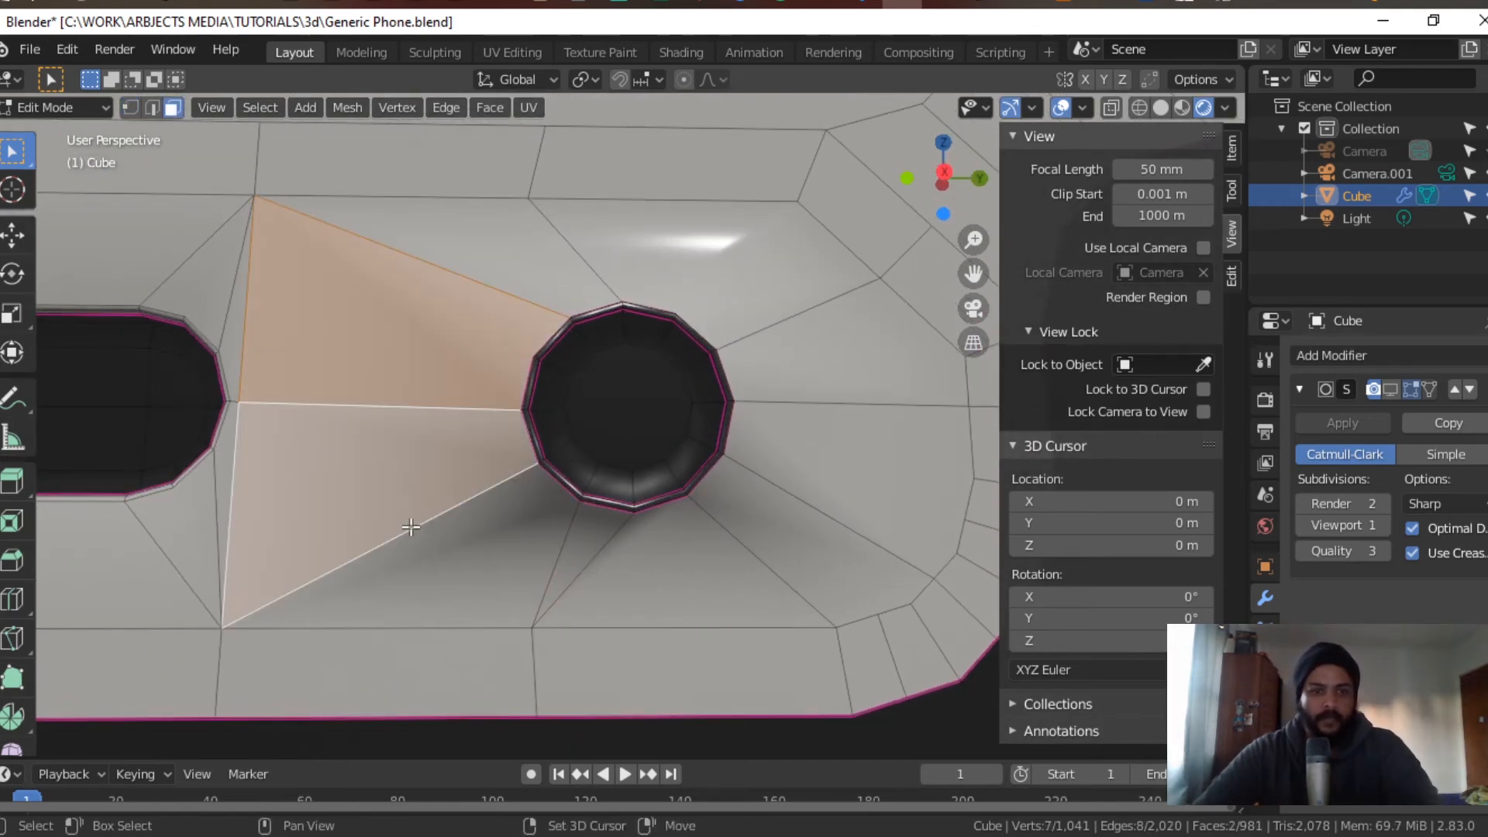
pyautogui.keyDown('shift'); pyautogui.click(534, 558); pyautogui.keyUp('shift')
pyautogui.keyDown('shift'); pyautogui.click(588, 539); pyautogui.keyUp('shift')
pyautogui.keyDown('shift'); pyautogui.click(735, 545); pyautogui.keyUp('shift')
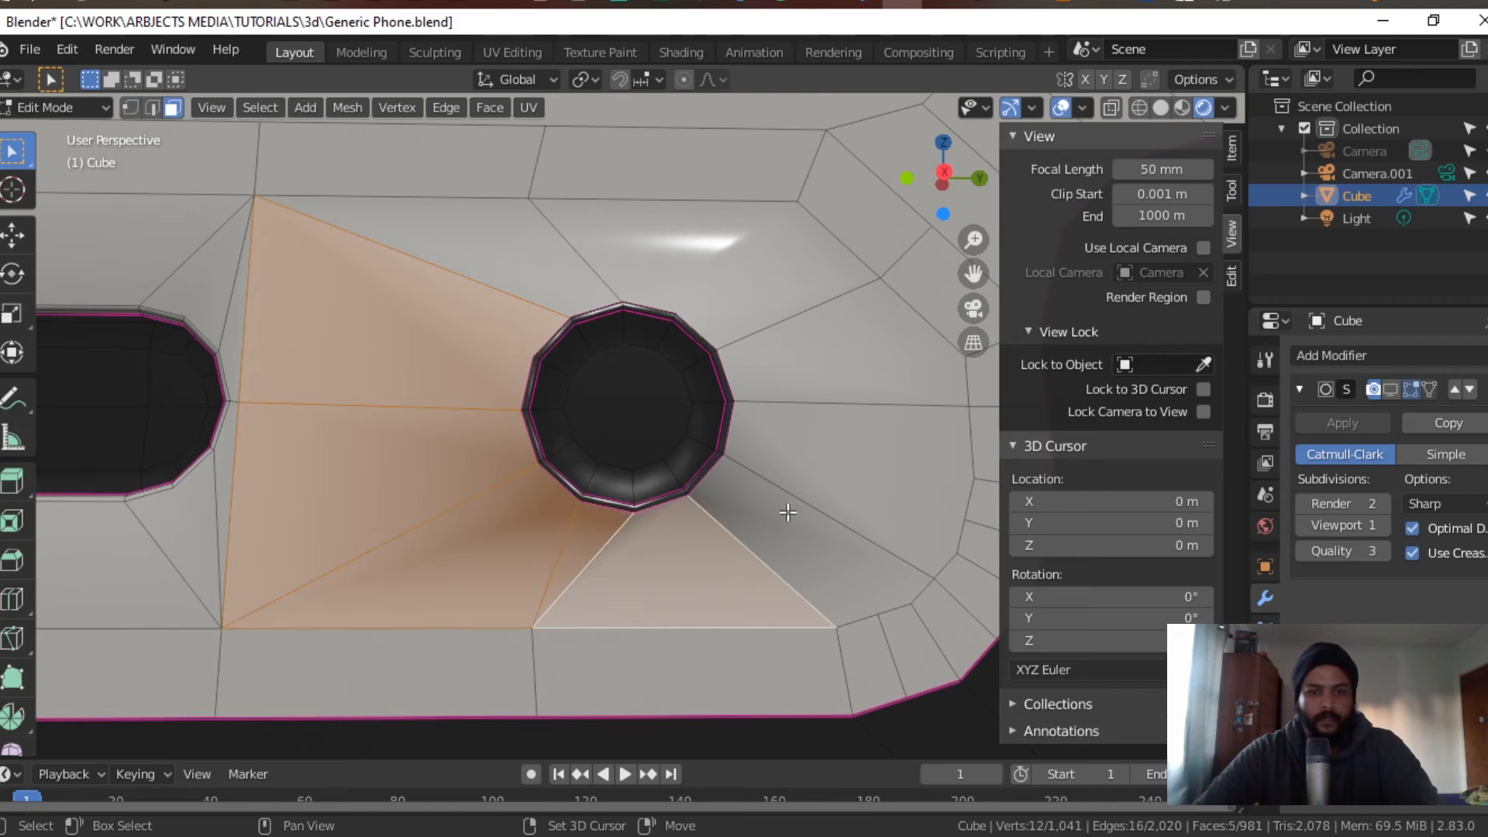
pyautogui.keyDown('shift'); pyautogui.click(788, 512); pyautogui.keyUp('shift')
pyautogui.keyDown('shift'); pyautogui.click(820, 431); pyautogui.keyUp('shift')
pyautogui.keyDown('shift'); pyautogui.click(834, 351); pyautogui.keyUp('shift')
pyautogui.keyDown('shift'); pyautogui.click(786, 293); pyautogui.keyUp('shift')
pyautogui.keyDown('shift'); pyautogui.click(480, 255); pyautogui.keyUp('shift')
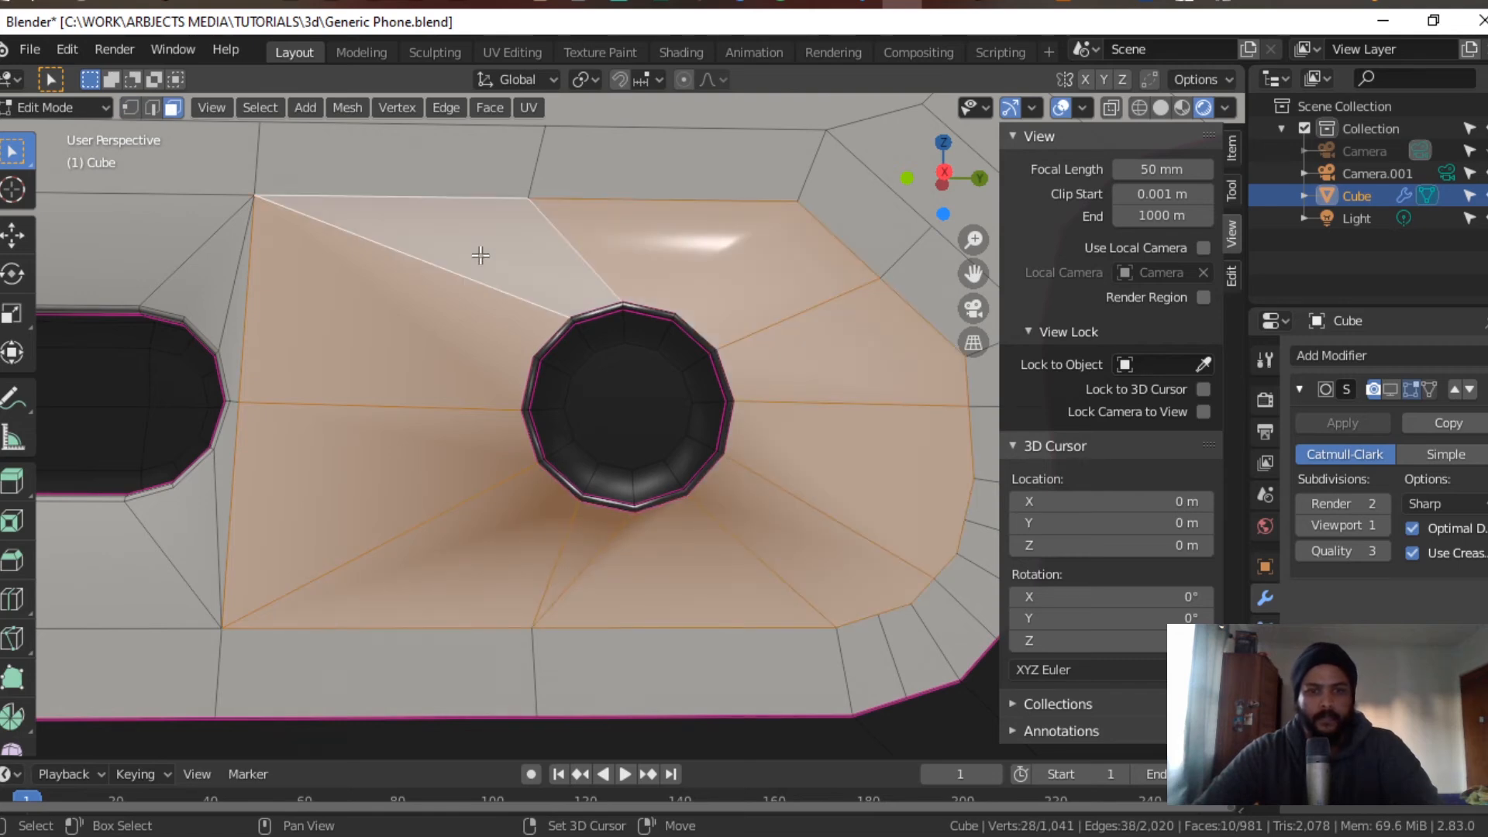
pyautogui.press('i')
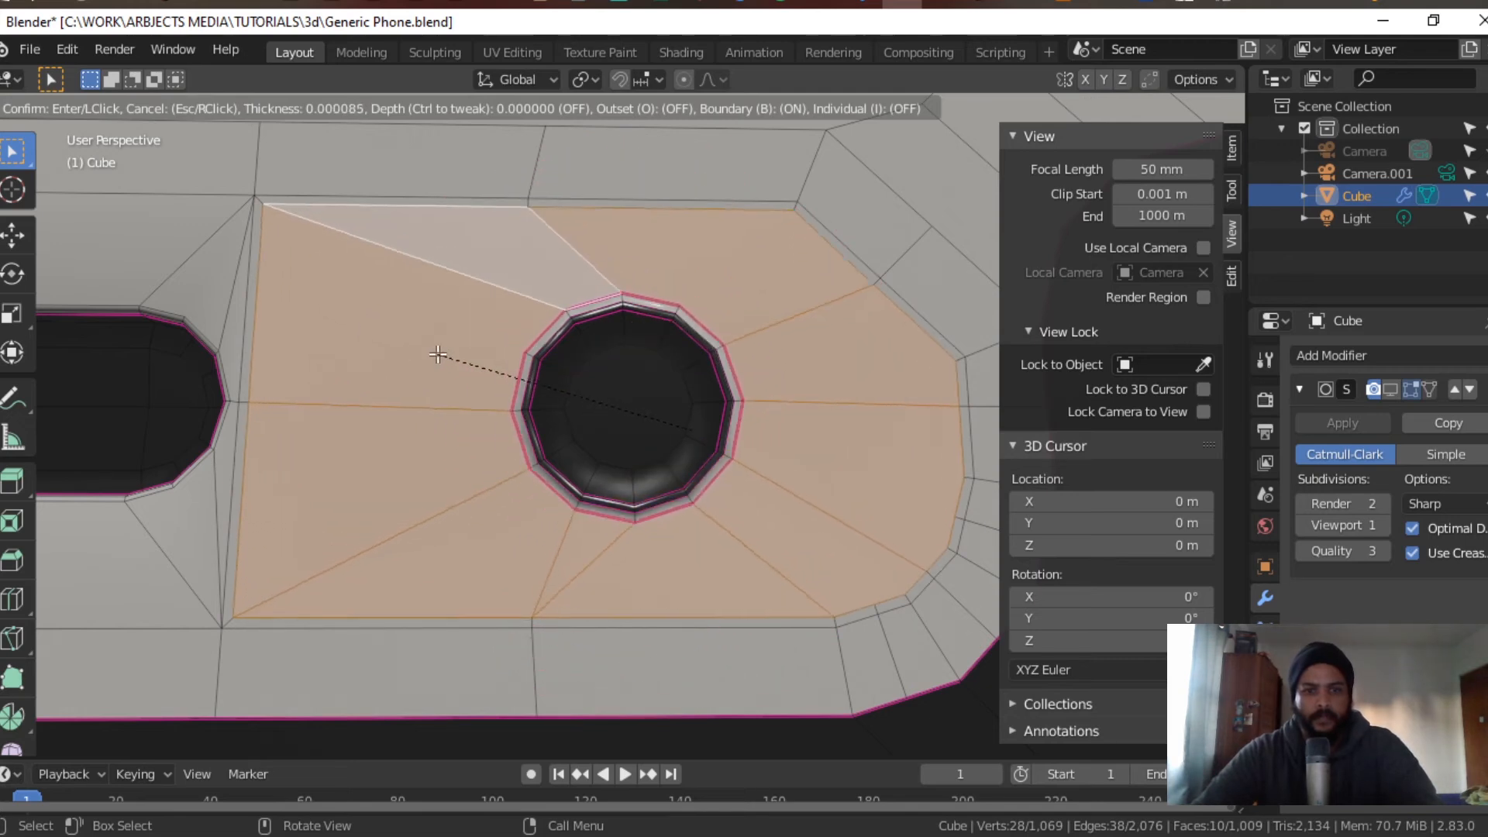
pyautogui.click(453, 364)
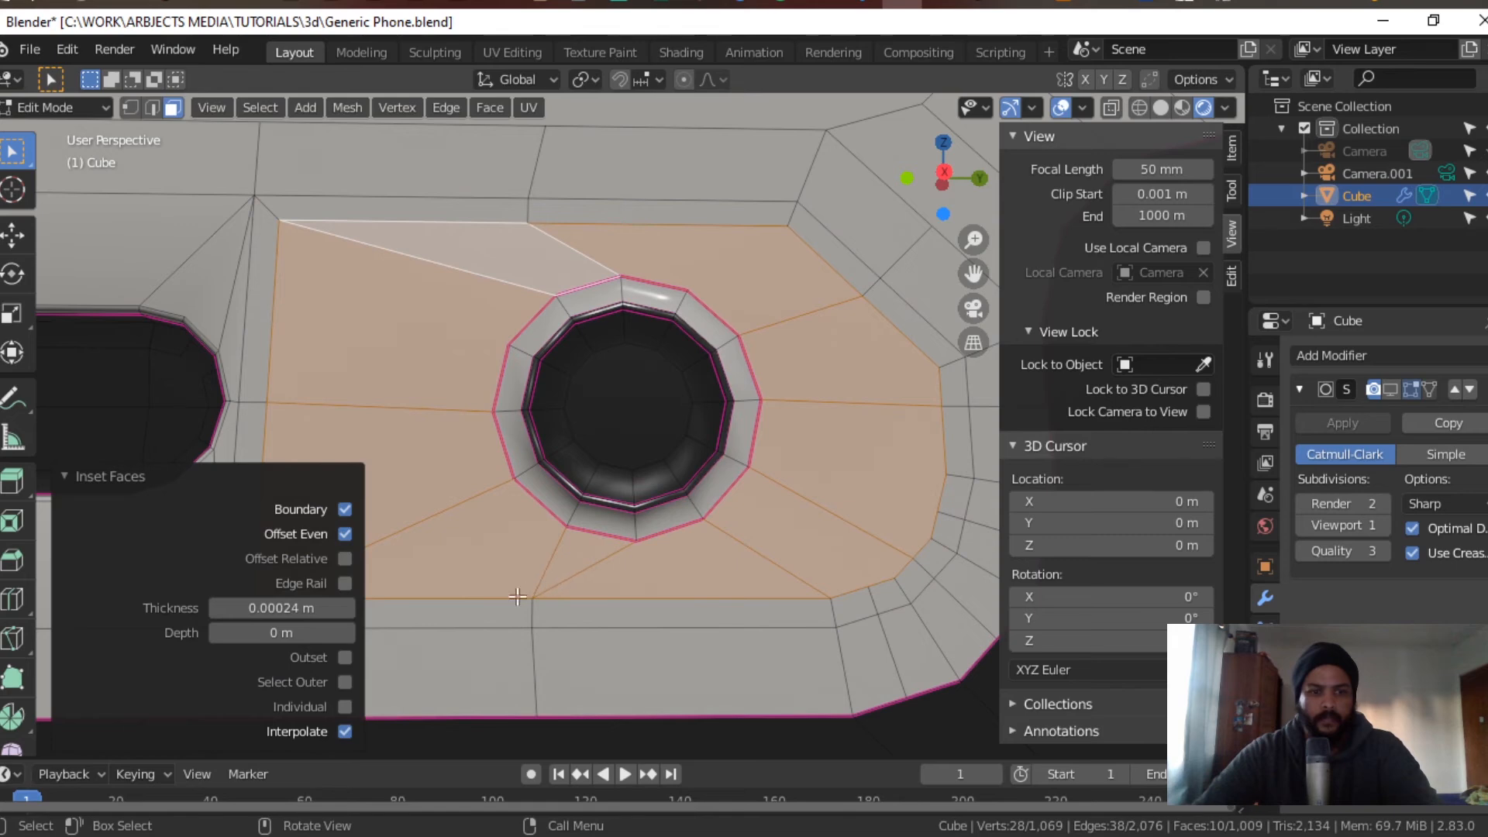
# Step: Return to Object Mode, enable the subdivision modifier's viewport display and examine the camera hole's shading up close and from afar
pyautogui.press('Tab')
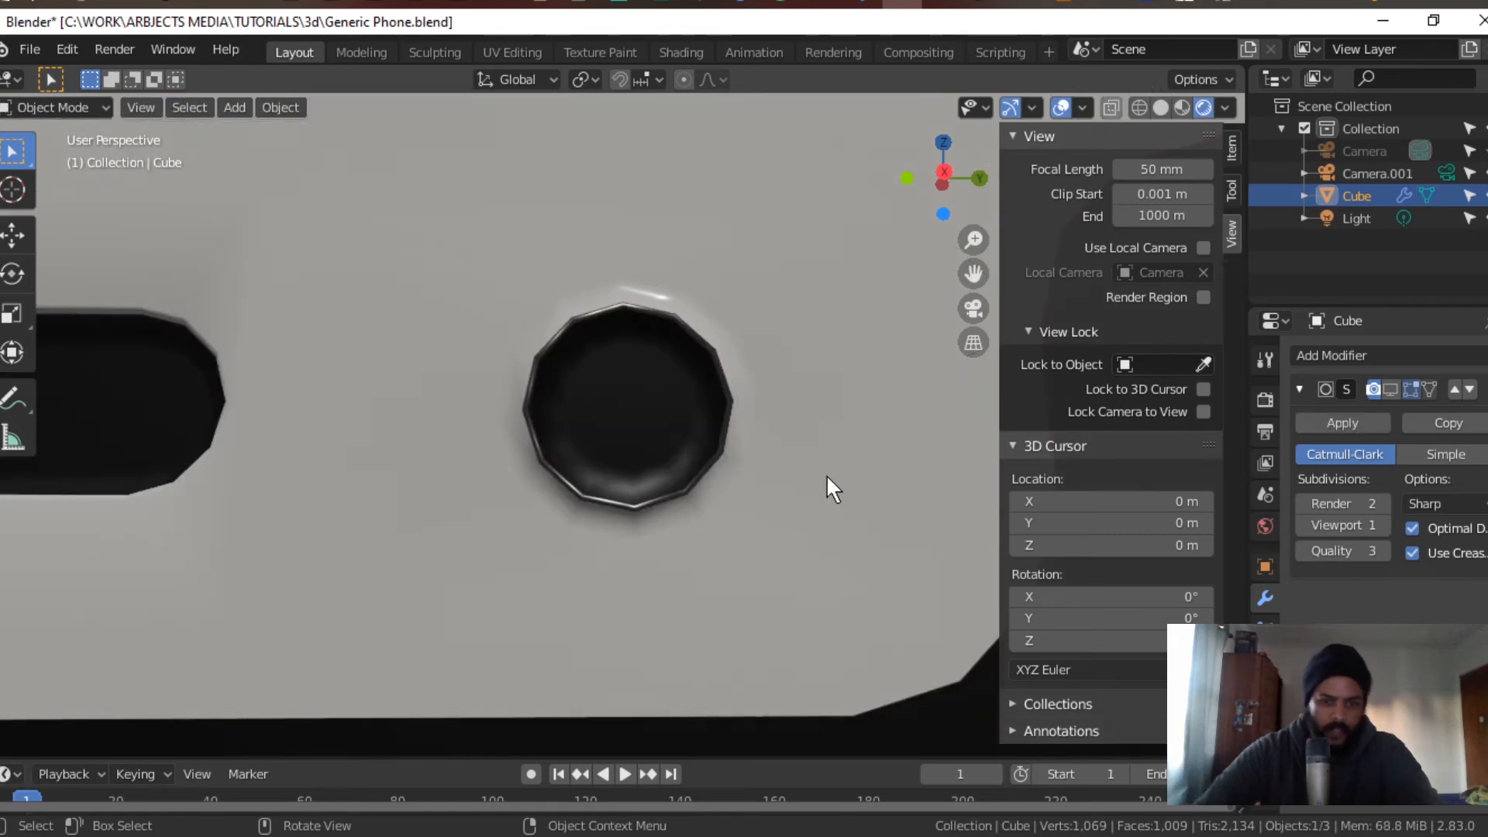
pyautogui.scroll(-5, 826, 475)
pyautogui.moveTo(775, 485); pyautogui.dragTo(659, 512, button='middle')
pyautogui.click(1389, 388)
pyautogui.scroll(-3, 674, 514)
pyautogui.scroll(8, 705, 519)
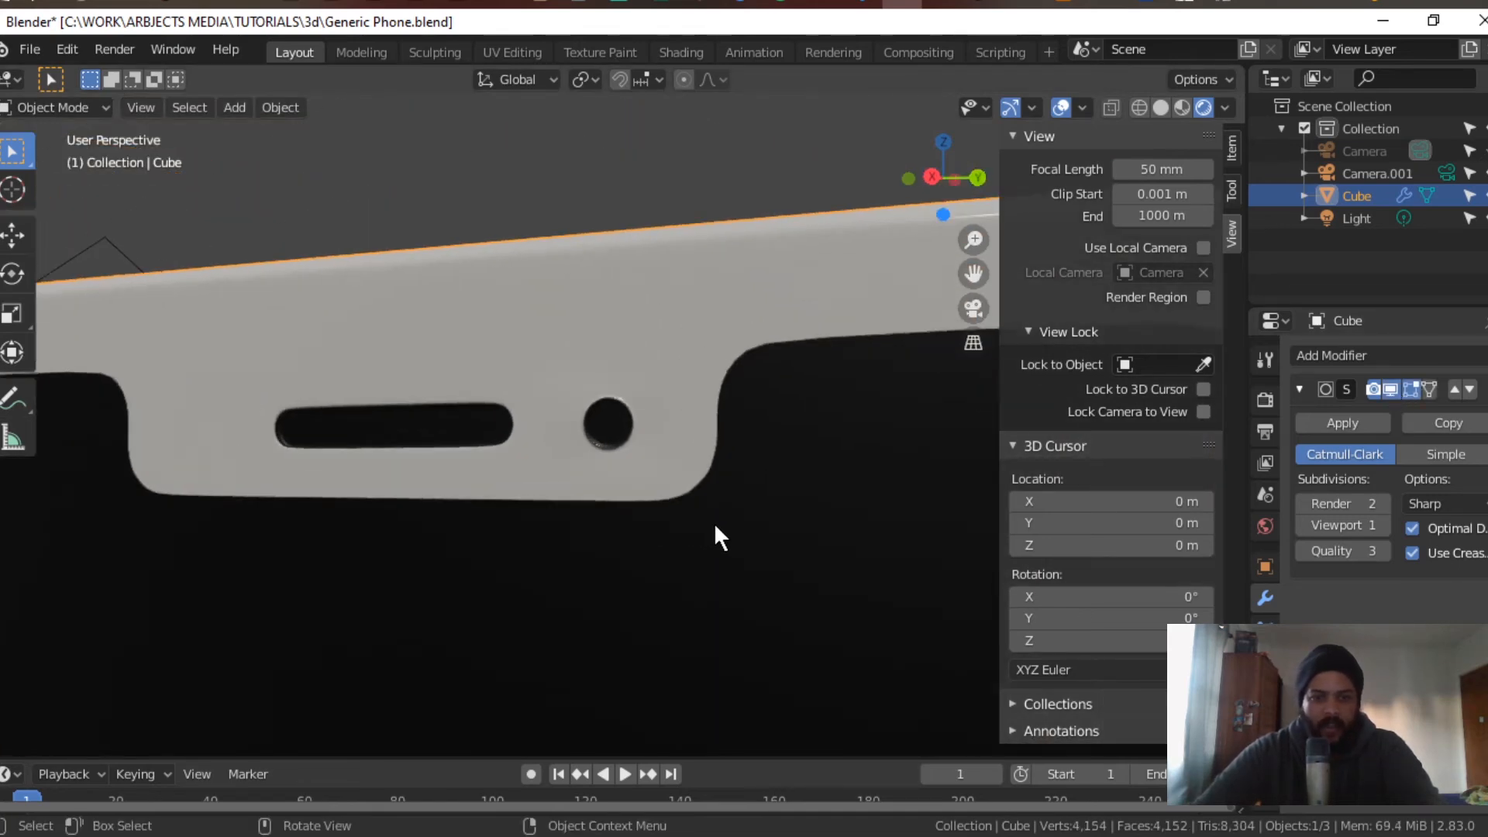
pyautogui.scroll(2, 729, 523)
pyautogui.scroll(-4, 728, 523)
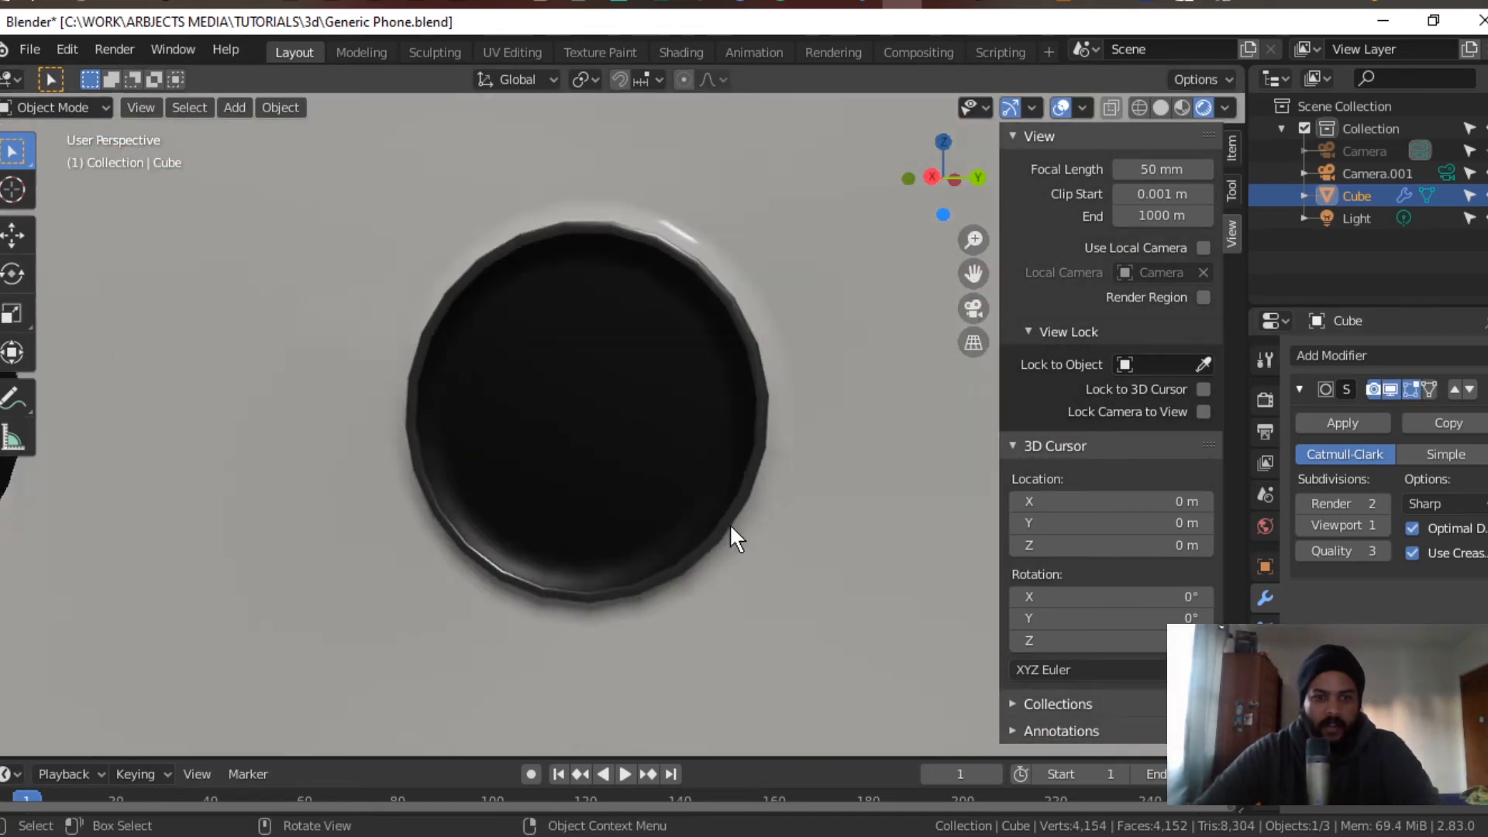
pyautogui.scroll(-8, 695, 509)
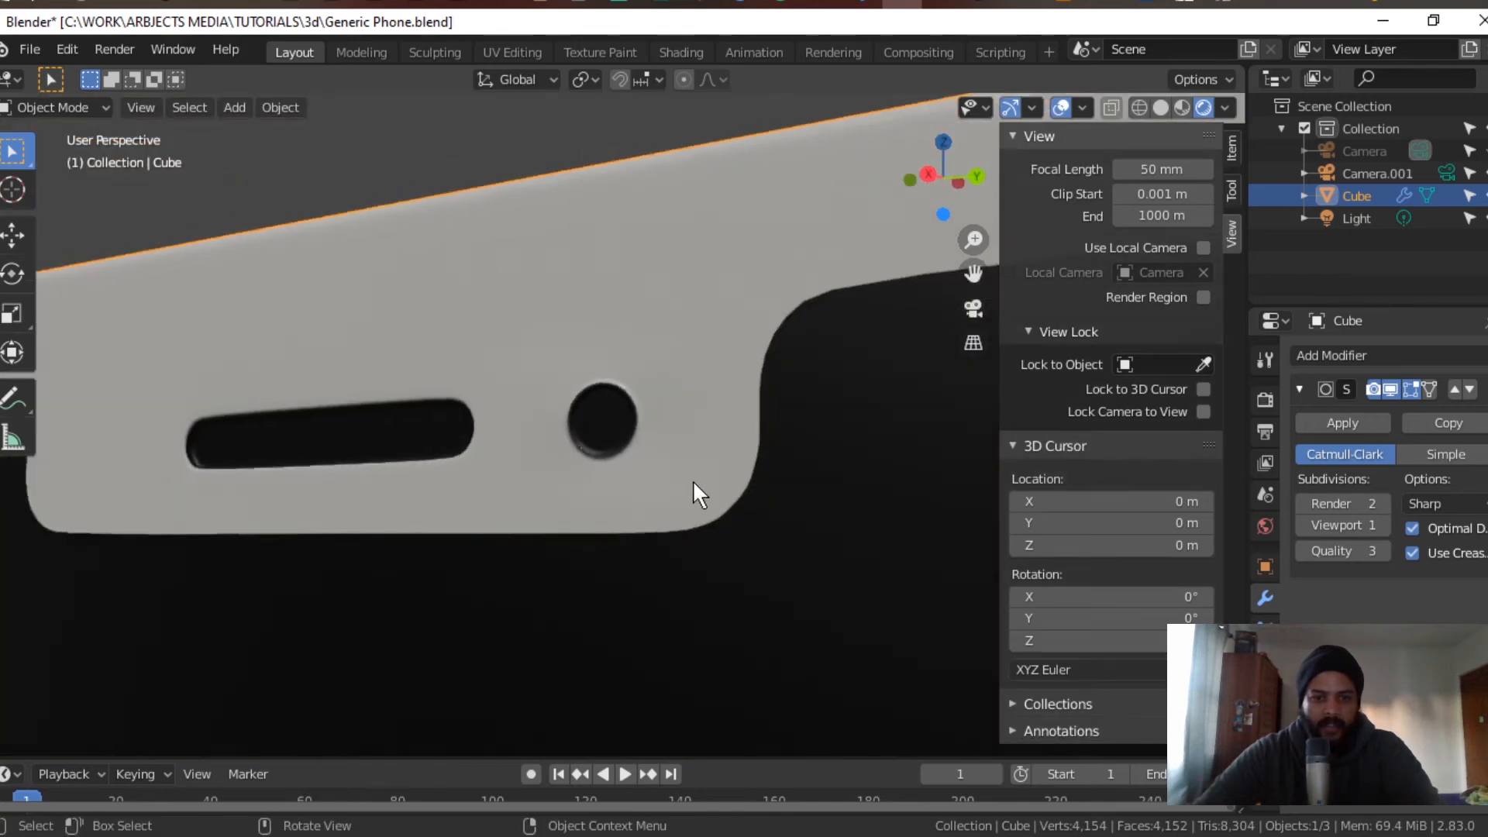
pyautogui.moveTo(700, 504); pyautogui.dragTo(702, 546, button='middle')
pyautogui.scroll(-5, 731, 555)
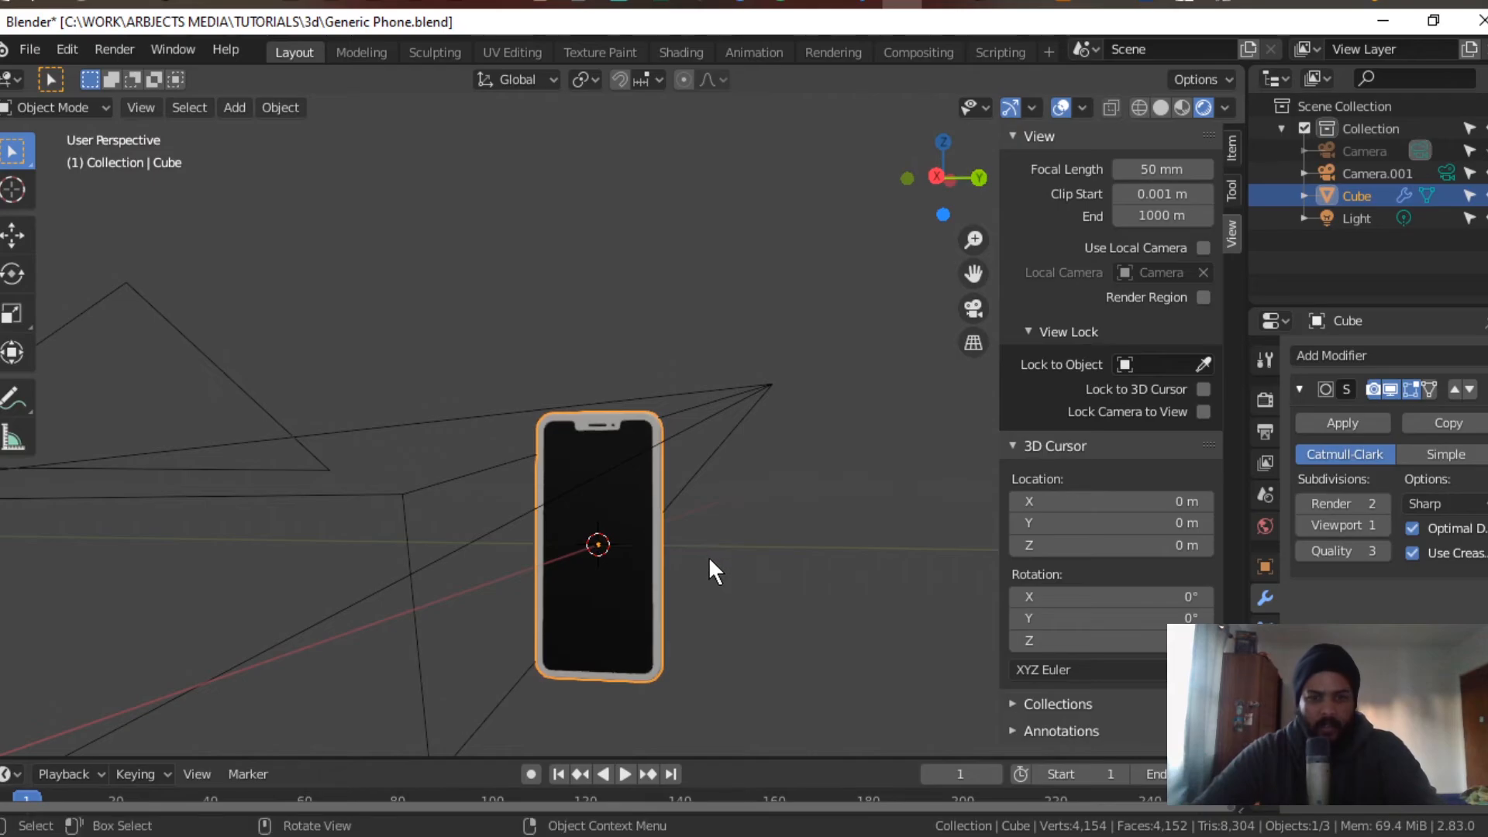
# Step: Switch to the browser's iPhone 11 reference photo, and back in Blender compare the modelled notch and camera hole with it
pyautogui.hotkey('alt', 'Tab')
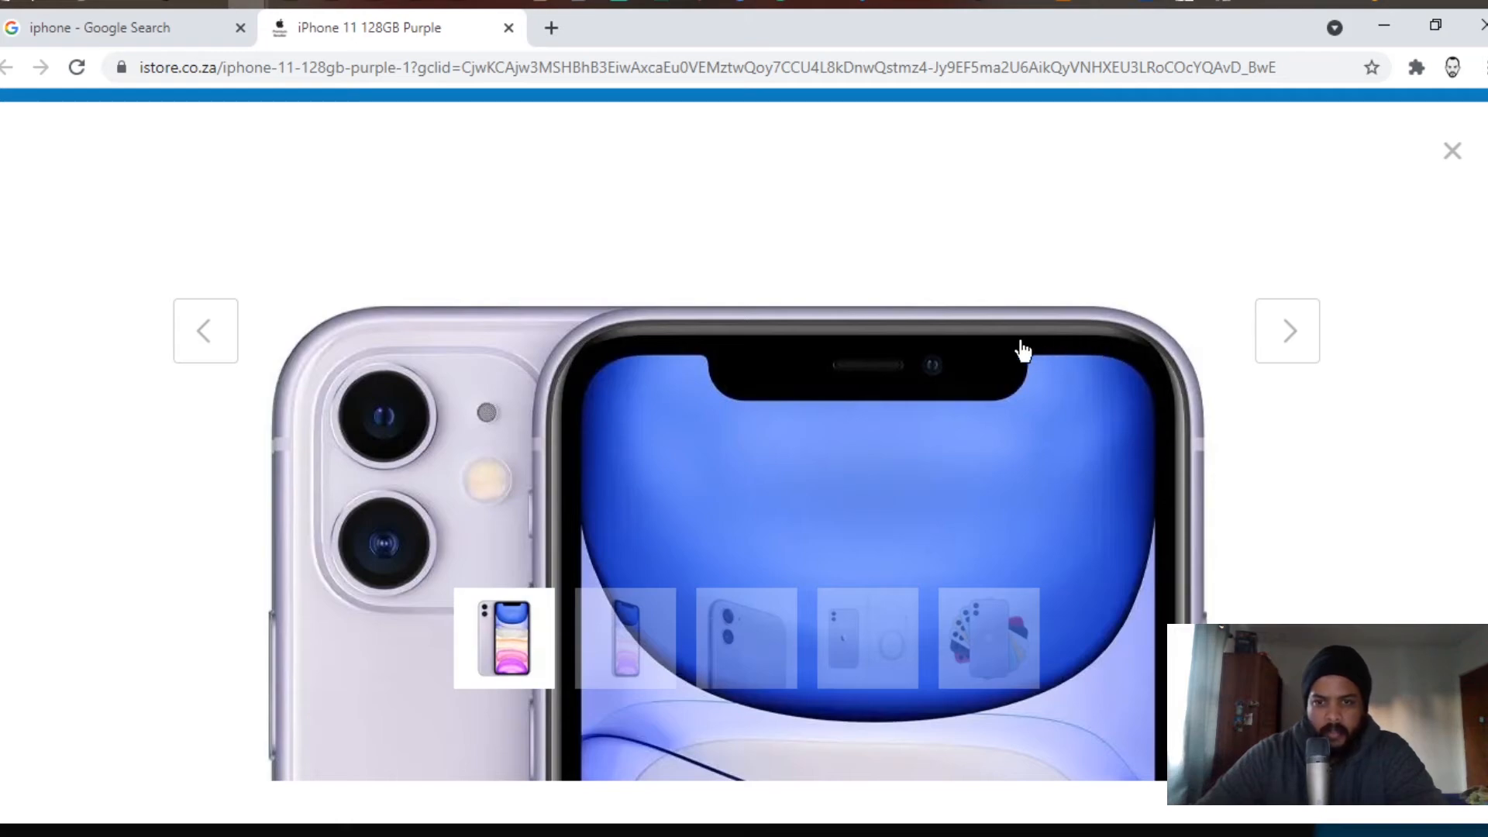
pyautogui.hotkey('alt', 'Tab')
pyautogui.scroll(3, 744, 449)
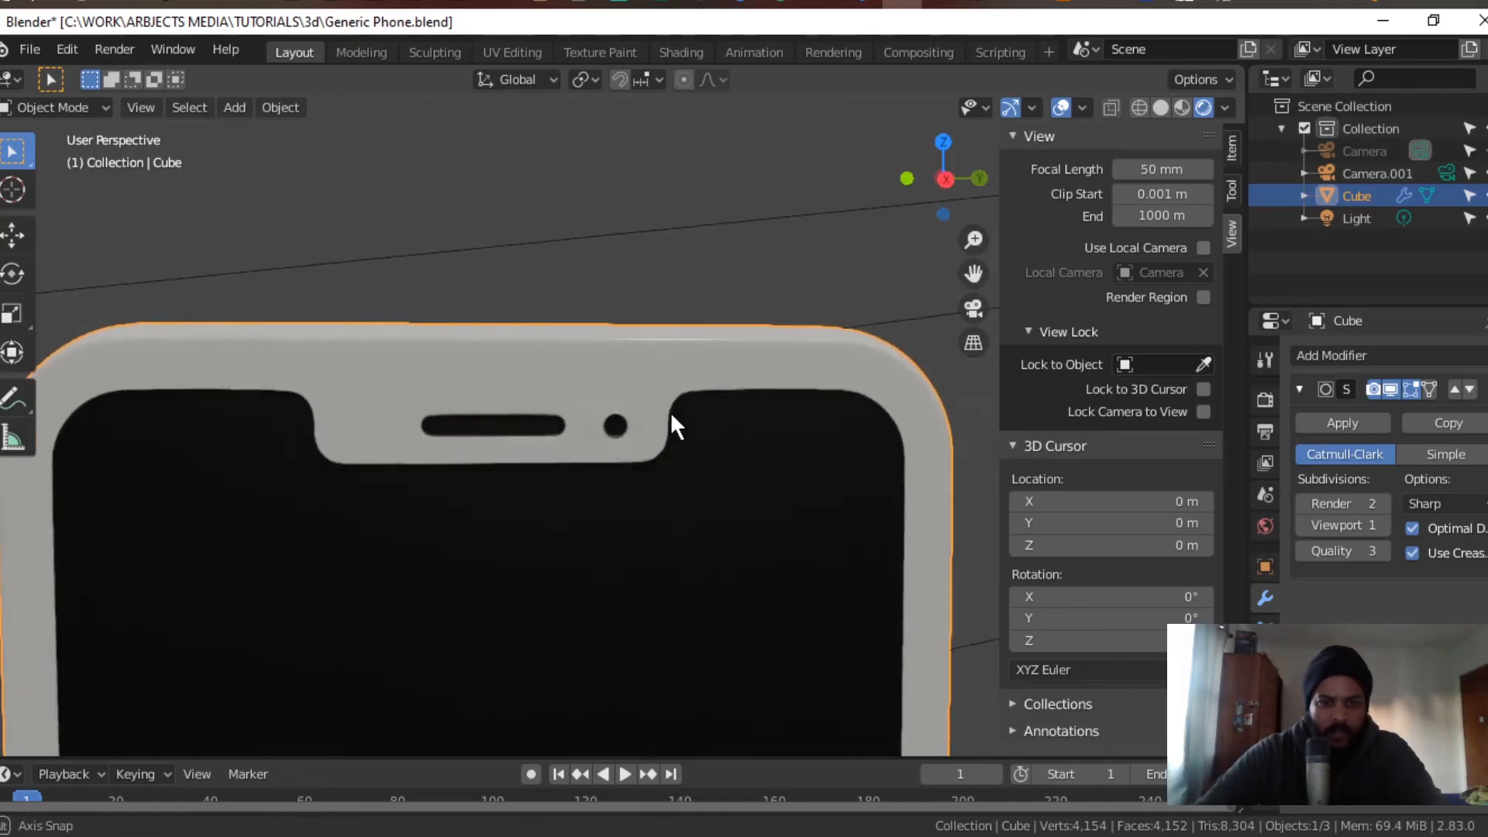
pyautogui.moveTo(783, 459); pyautogui.dragTo(720, 519, button='middle')
pyautogui.scroll(-1, 722, 525)
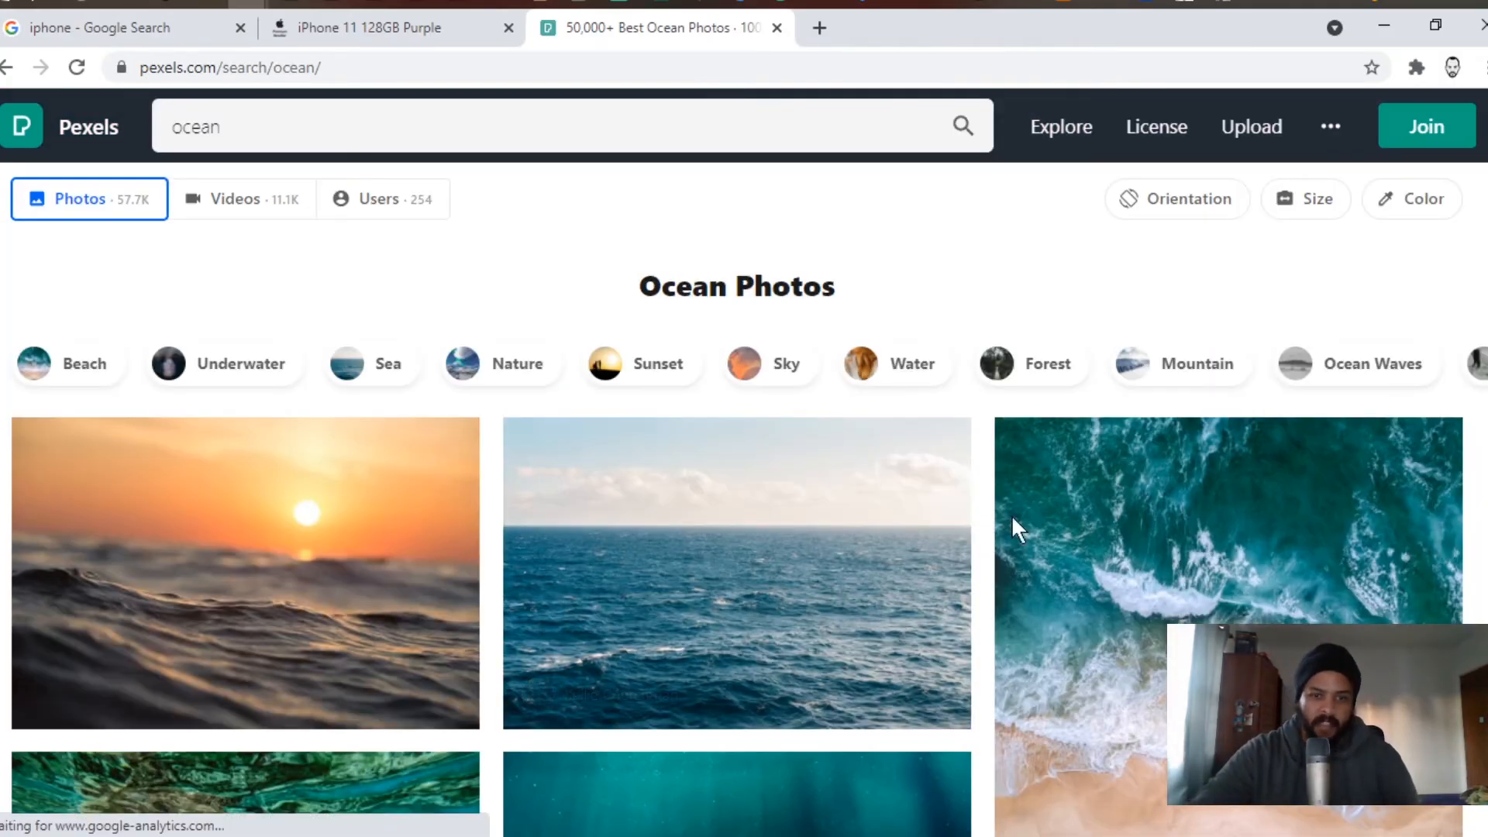
# Step: Browse the Pexels ocean photos in the browser and download the aerial seashore photo with turquoise waves and sand
pyautogui.scroll(-4, 725, 509)
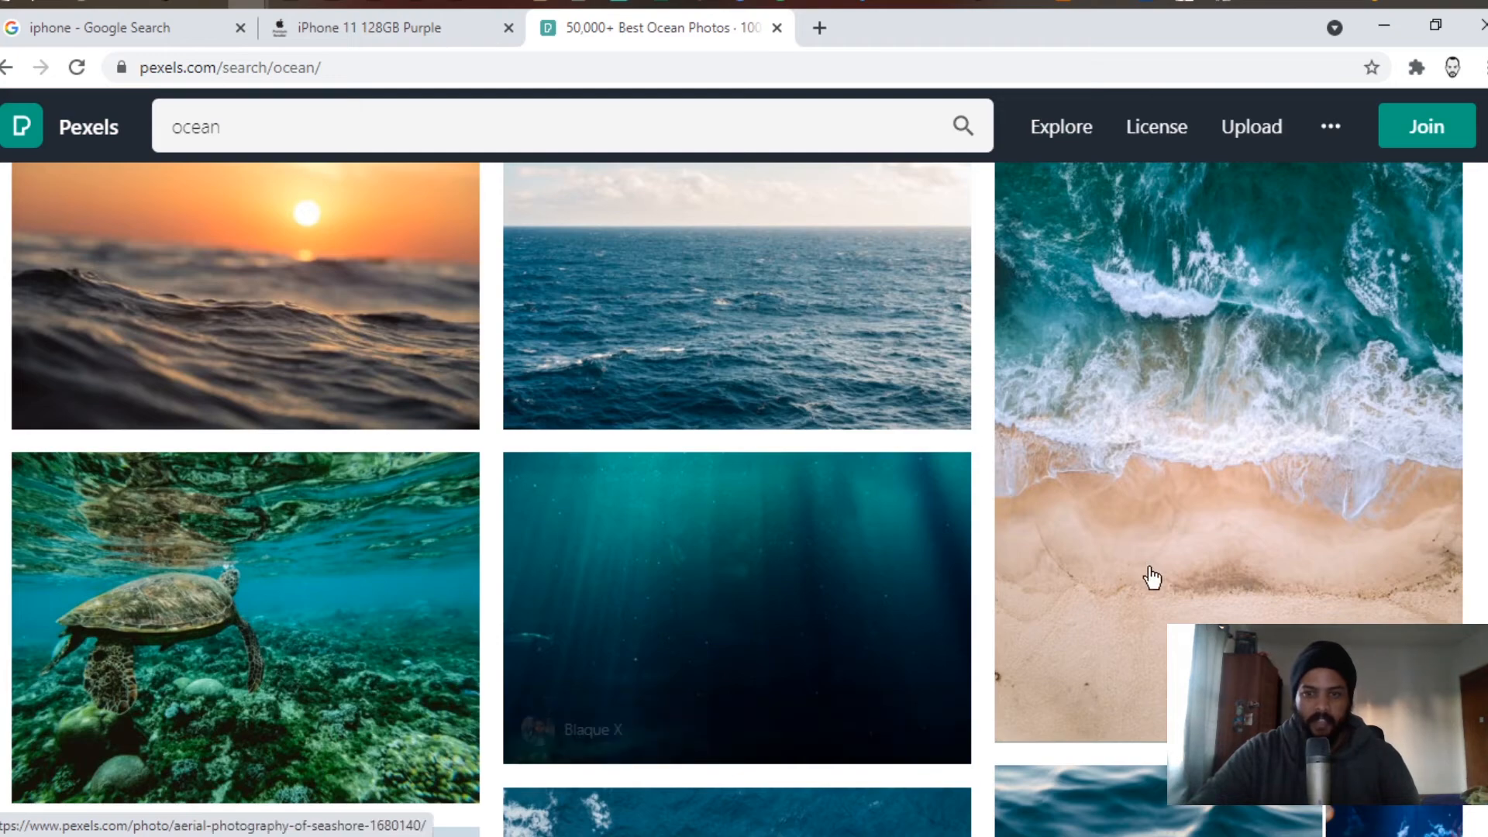
pyautogui.scroll(2, 1304, 594)
pyautogui.scroll(2, 1304, 593)
pyautogui.scroll(-2, 1271, 527)
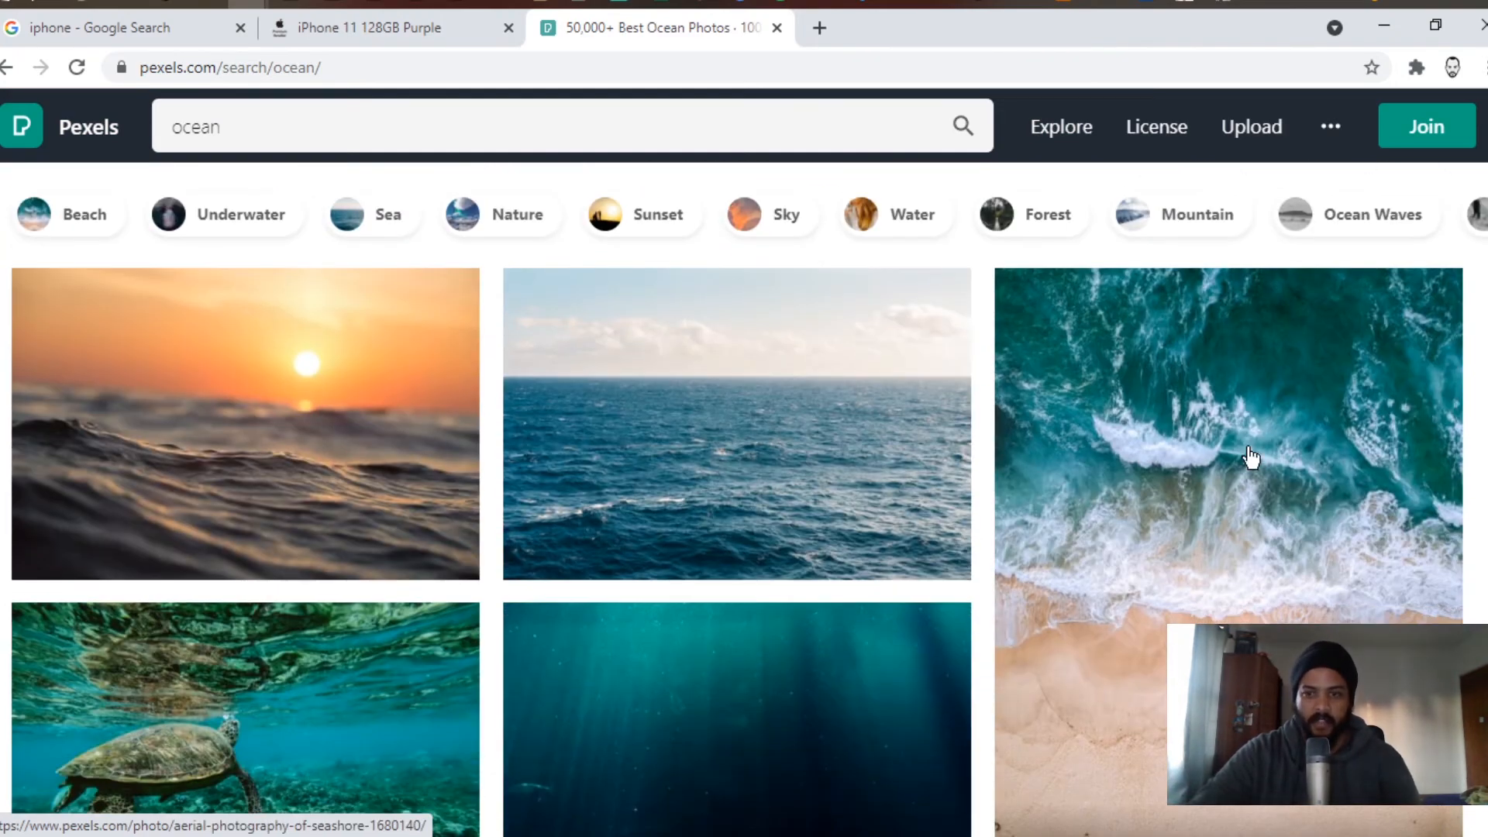
pyautogui.click(1250, 457)
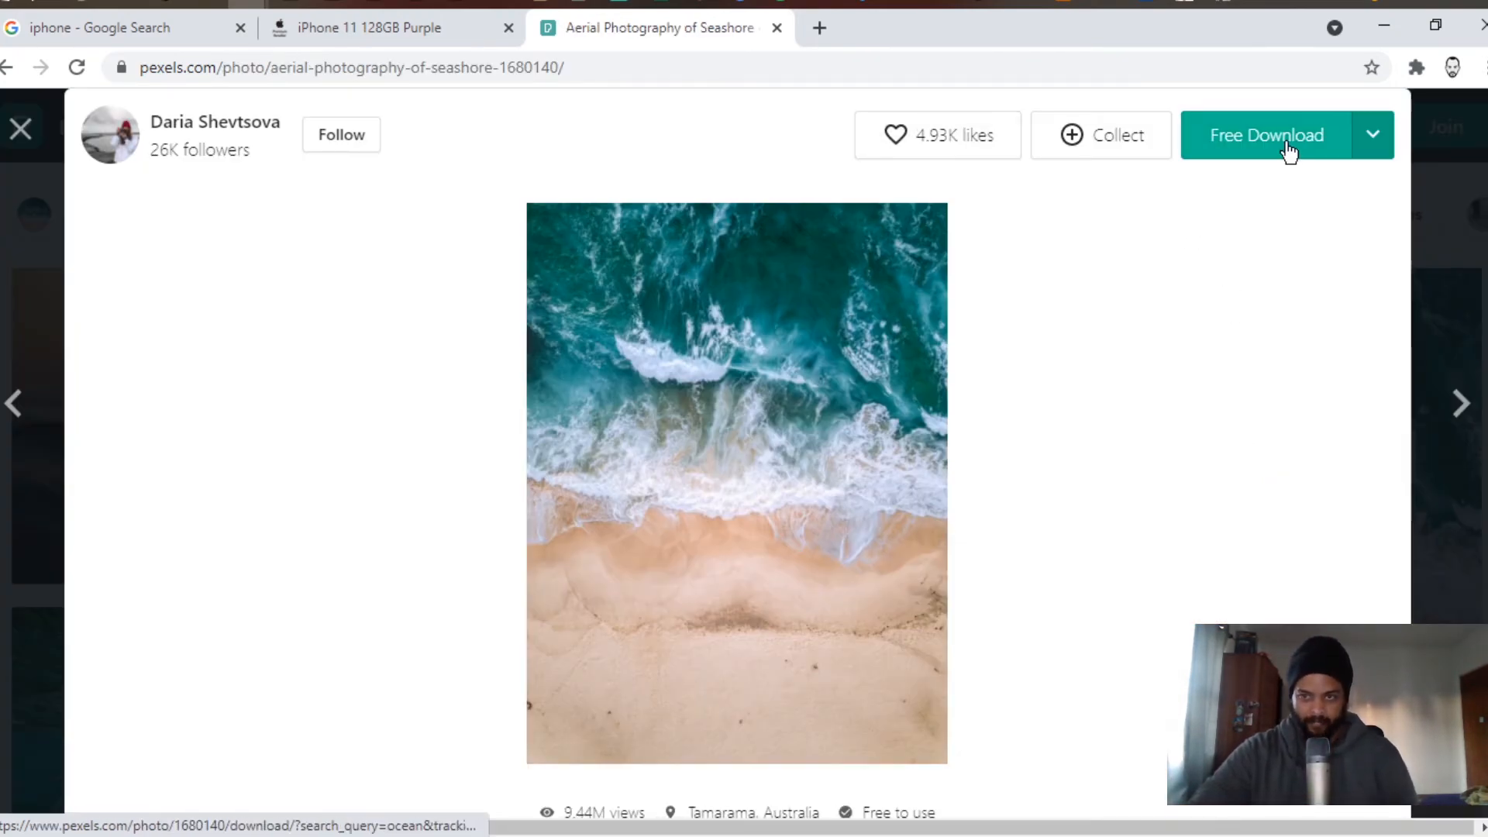
pyautogui.click(1287, 151)
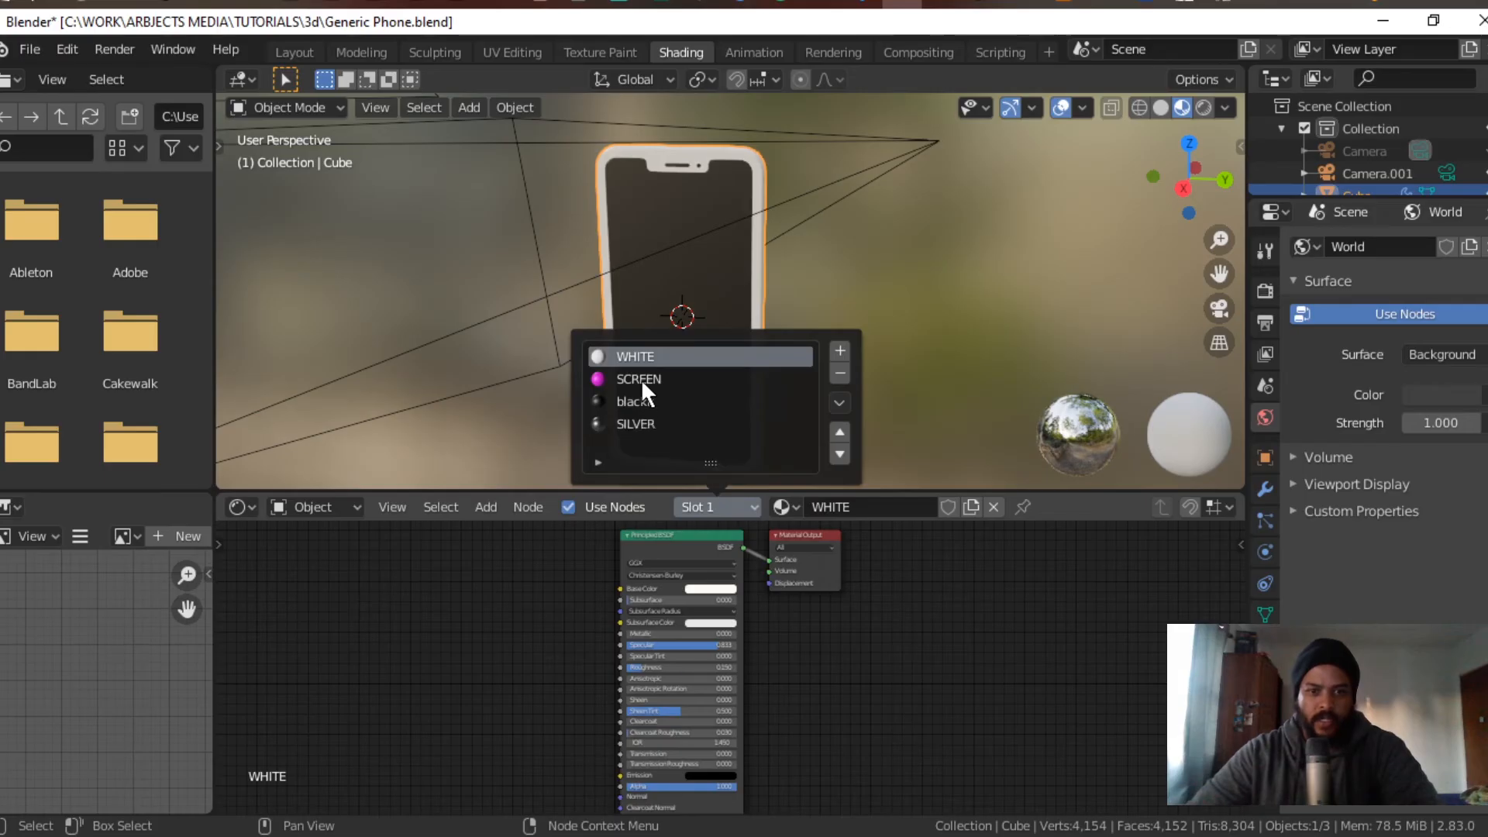
# Step: Choose the SCREEN material in Blender's shader nodes and connect the seashore image's Color output to the Principled BSDF Base Color
pyautogui.click(640, 379)
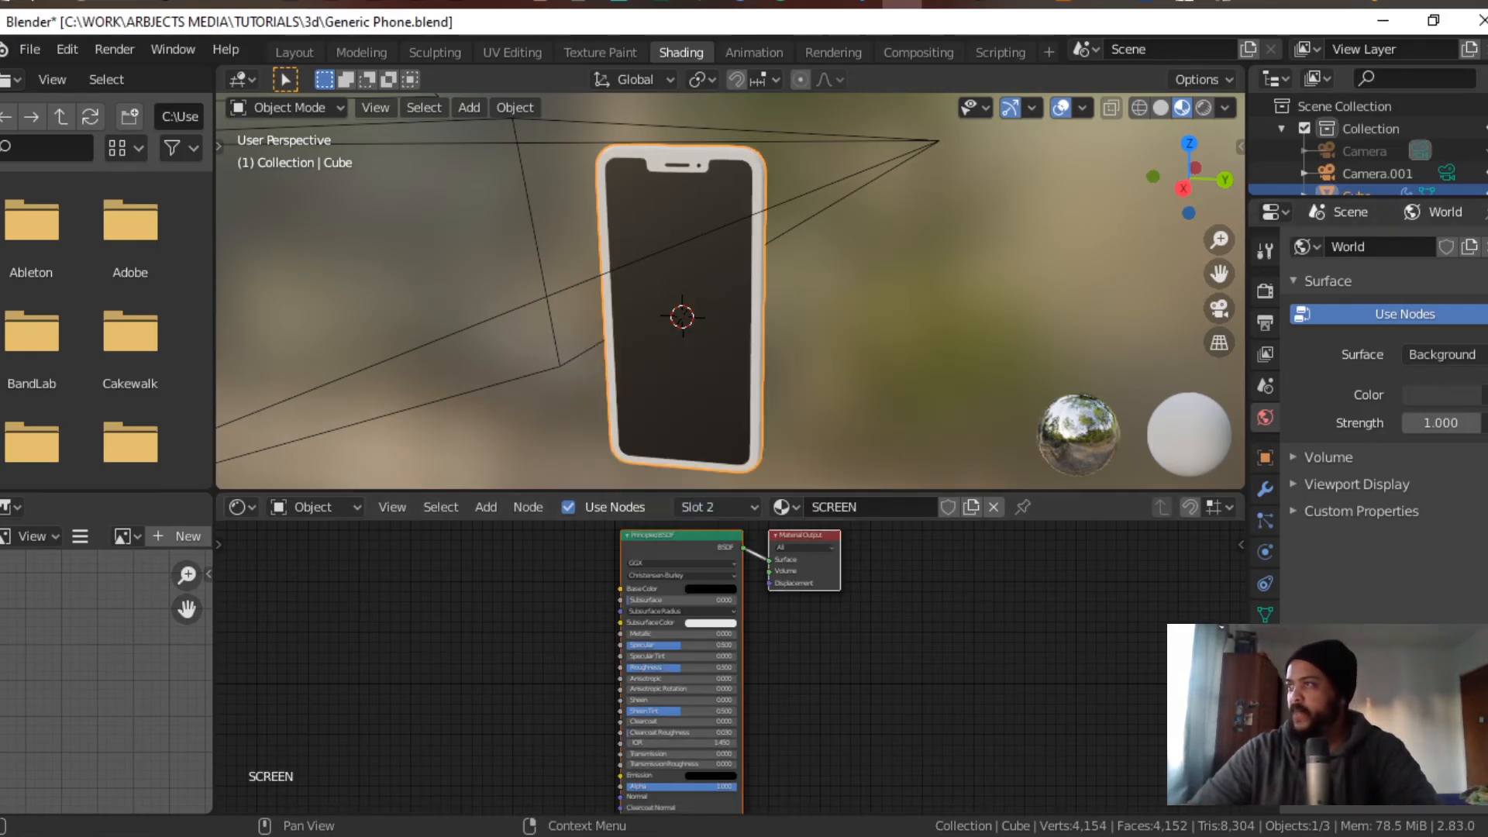
pyautogui.moveTo(296, 674); pyautogui.dragTo(615, 588)
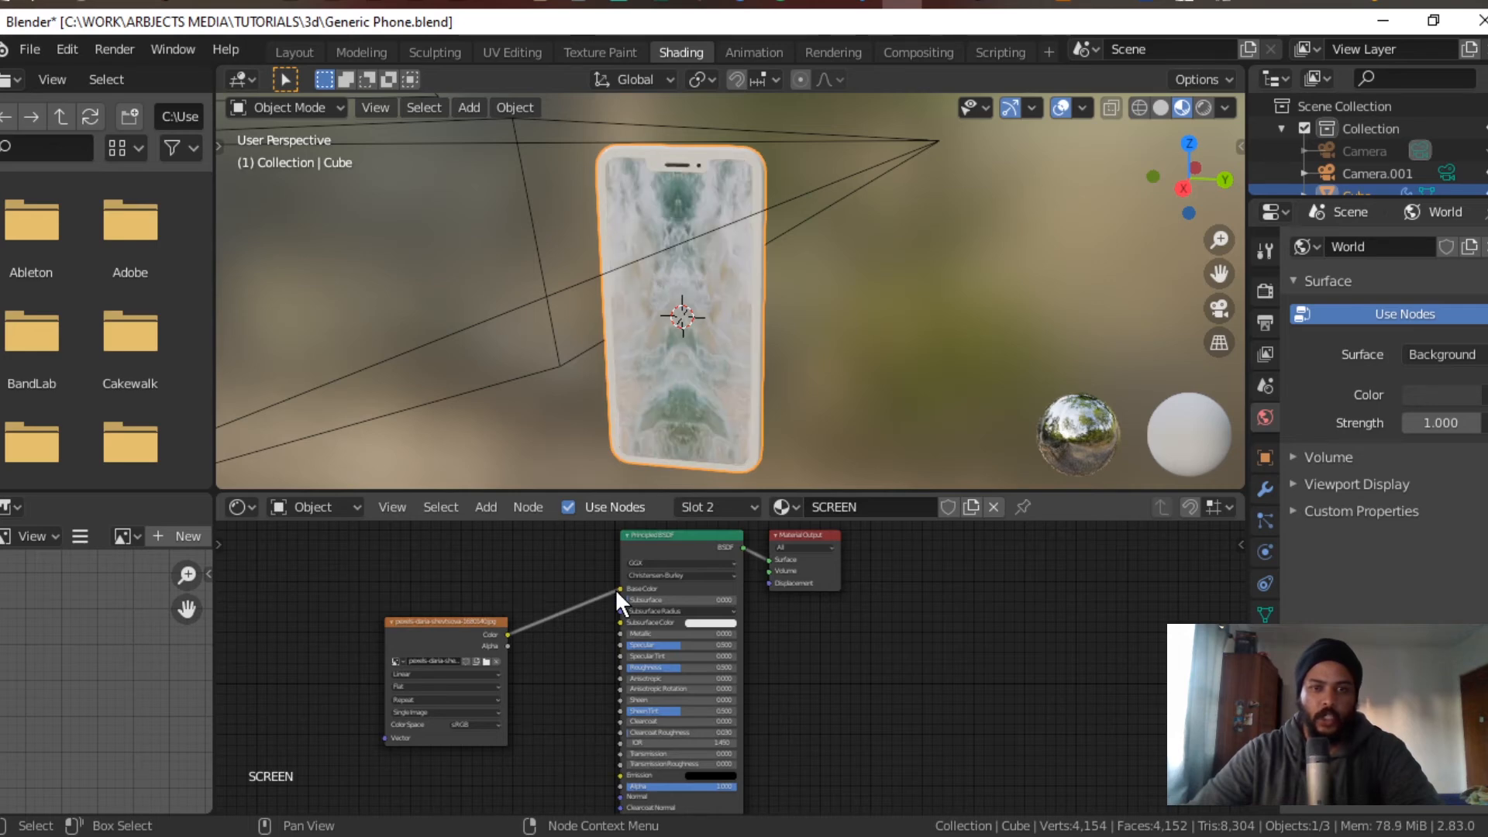
pyautogui.click(451, 624)
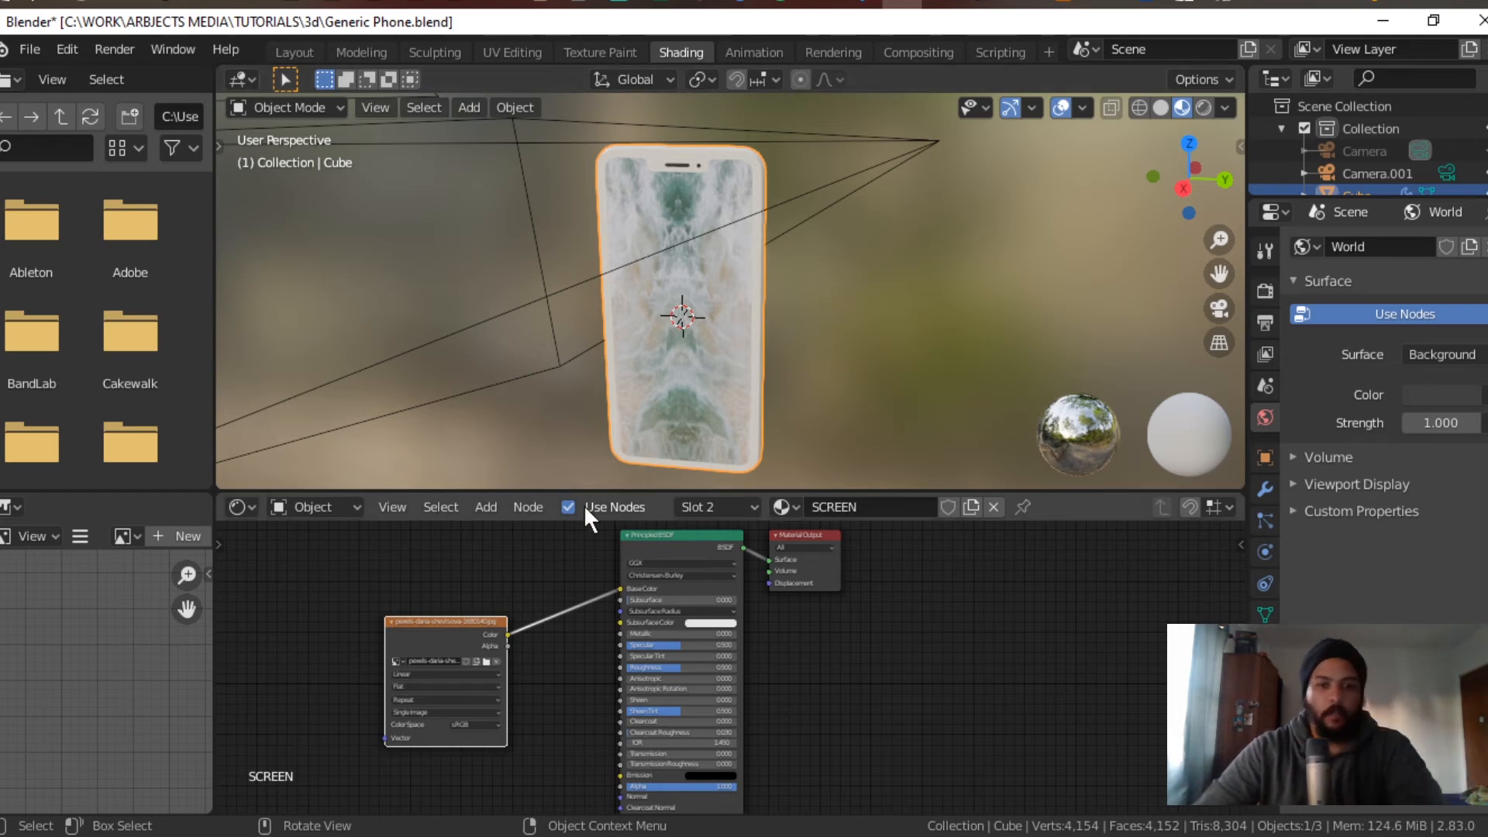
# Step: Search for the Texture Coordinate node and add it to the SCREEN material
pyautogui.click(484, 507)
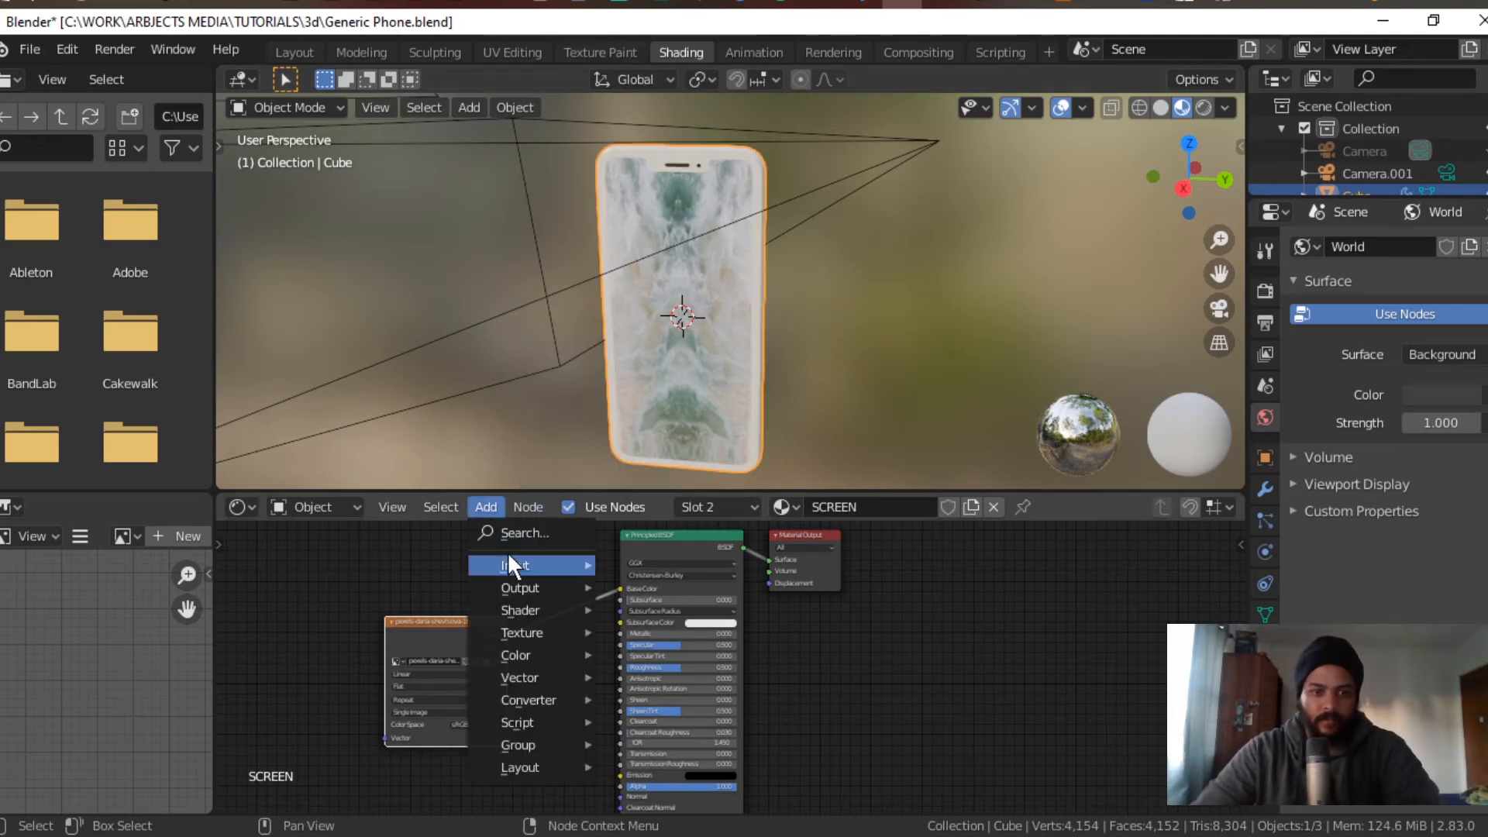
pyautogui.click(513, 535)
pyautogui.write('text')
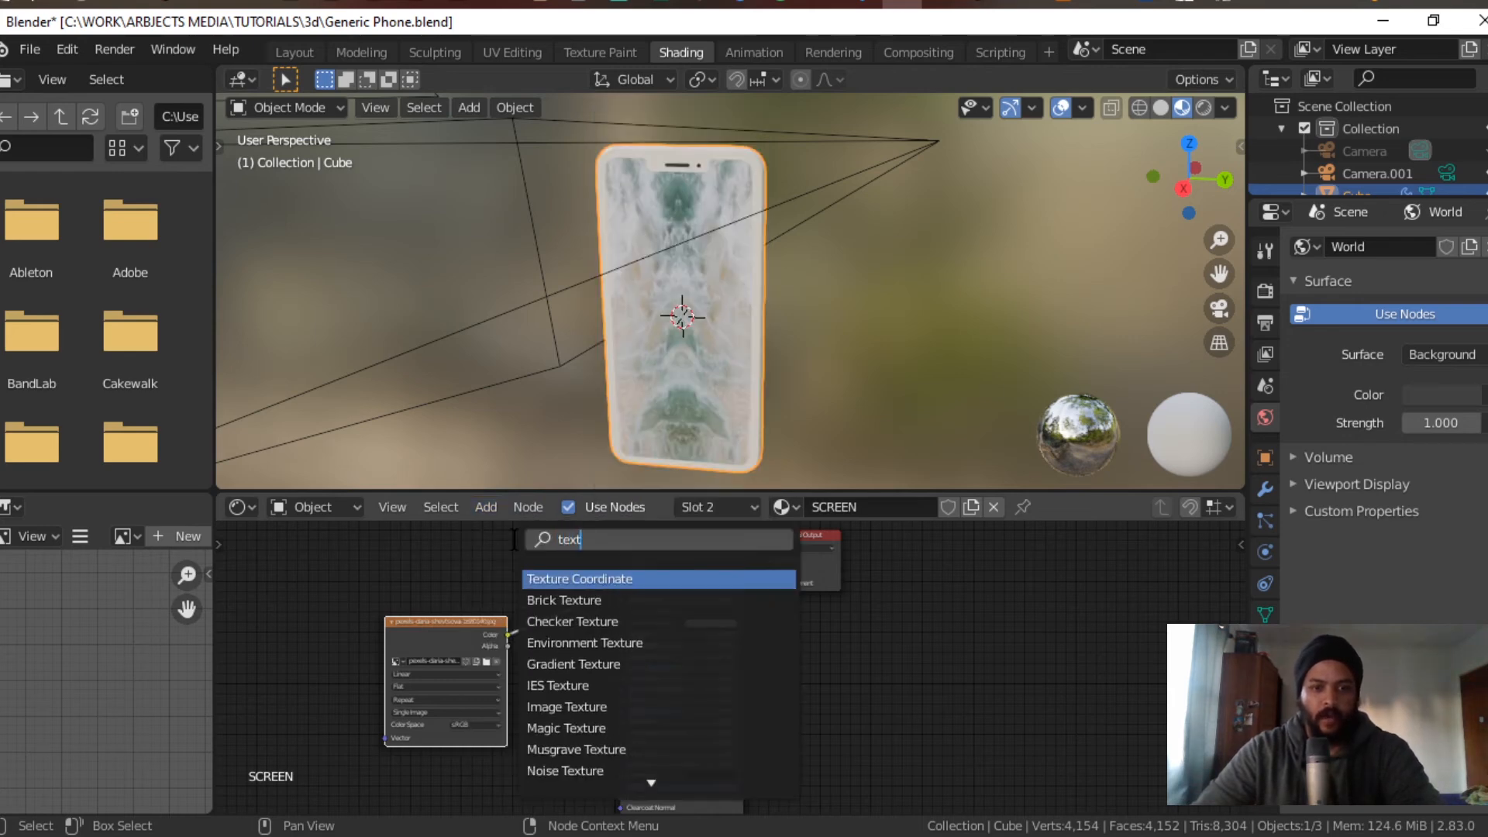
pyautogui.click(580, 580)
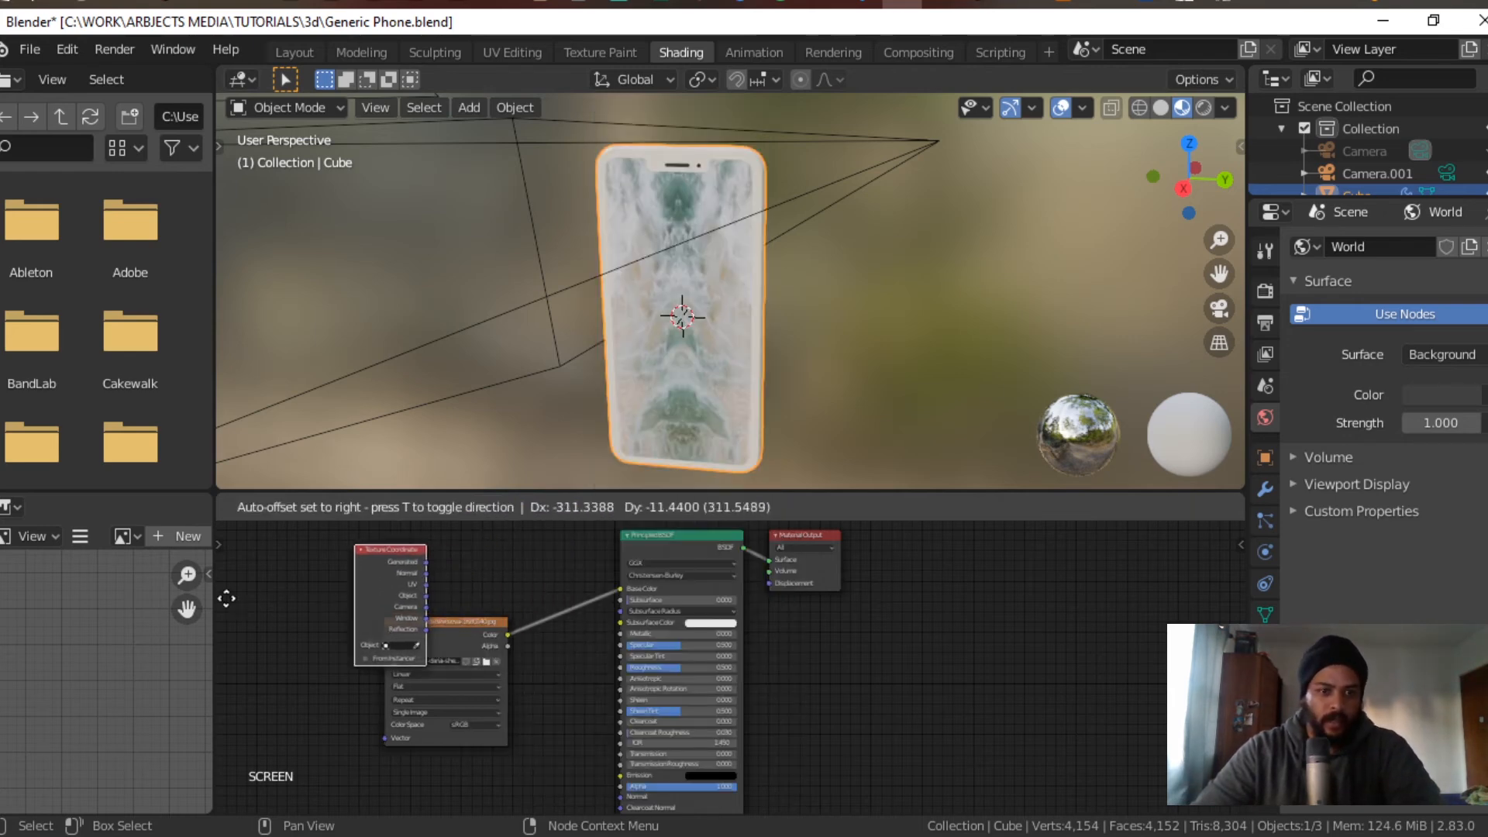
# Step: In the UV Editing workspace, set the 3D view's clip start to 0.001 m
pyautogui.moveTo(1001, 572); pyautogui.dragTo(949, 518, button='middle')
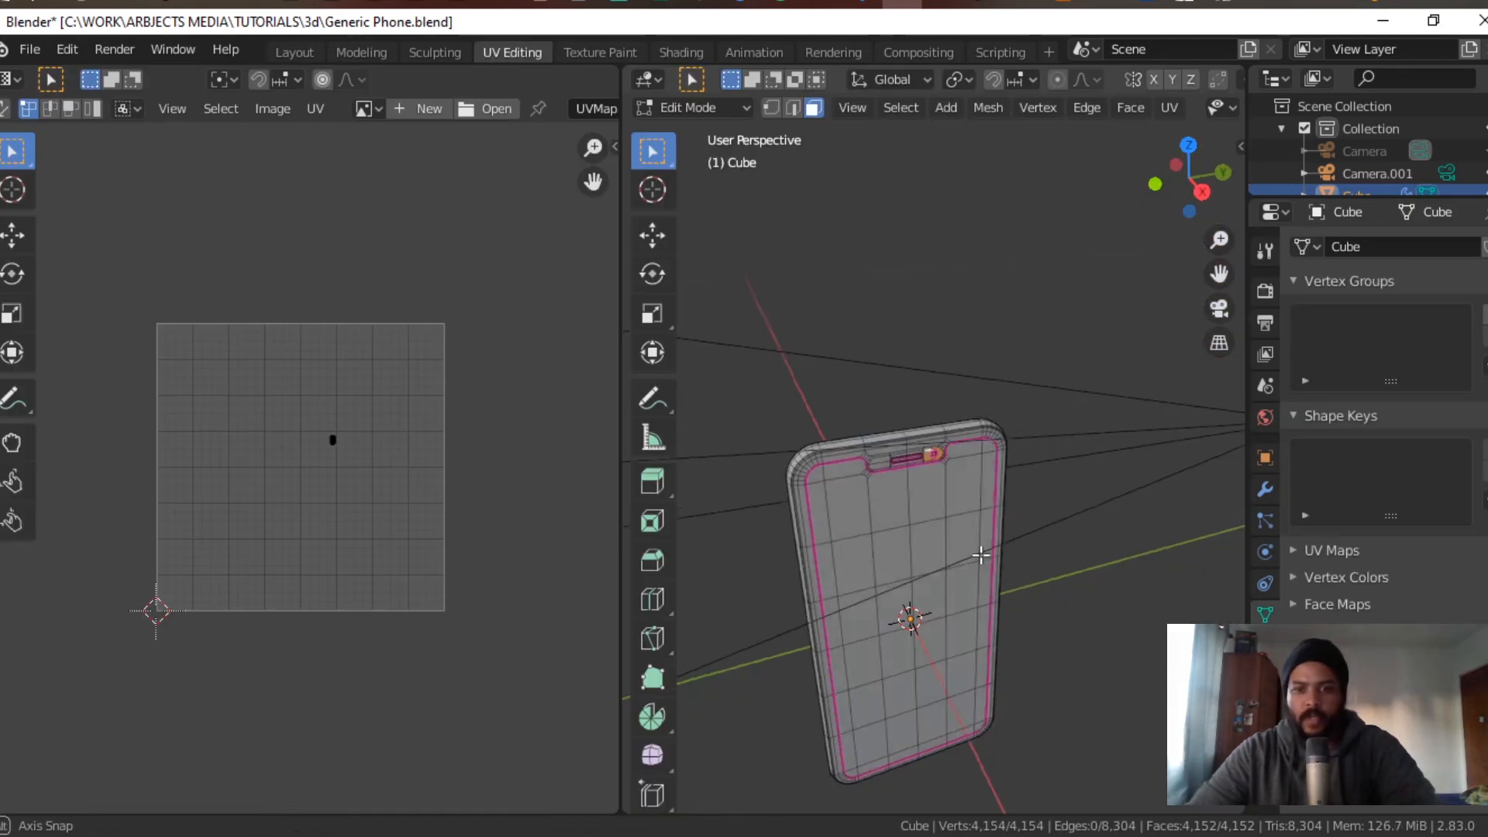
pyautogui.keyDown('shift'); pyautogui.moveTo(1001, 633); pyautogui.dragTo(985, 540, button='middle'); pyautogui.keyUp('shift')
pyautogui.scroll(1, 985, 540)
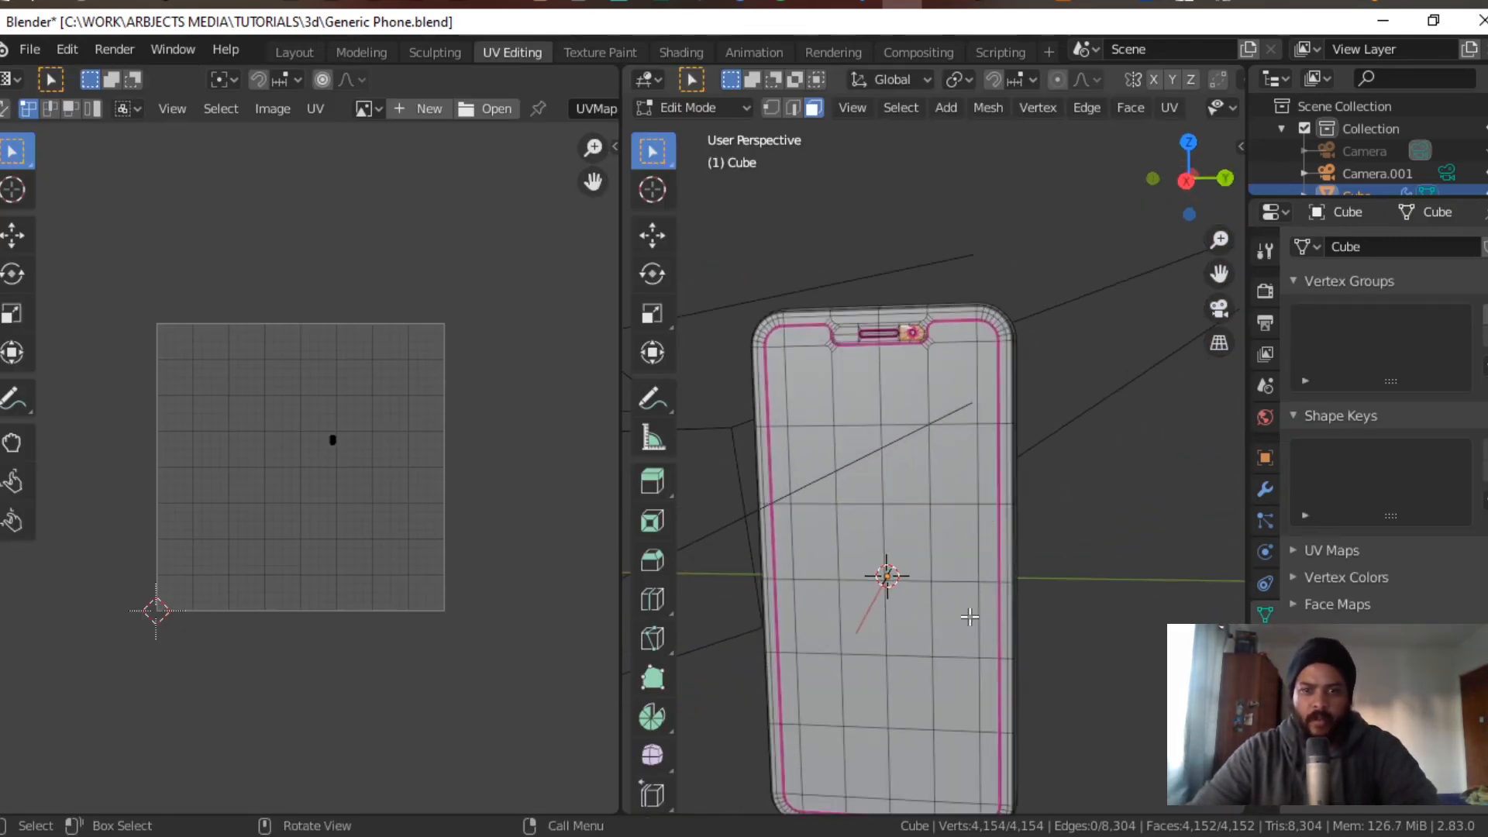
pyautogui.moveTo(969, 617); pyautogui.dragTo(974, 524, button='middle')
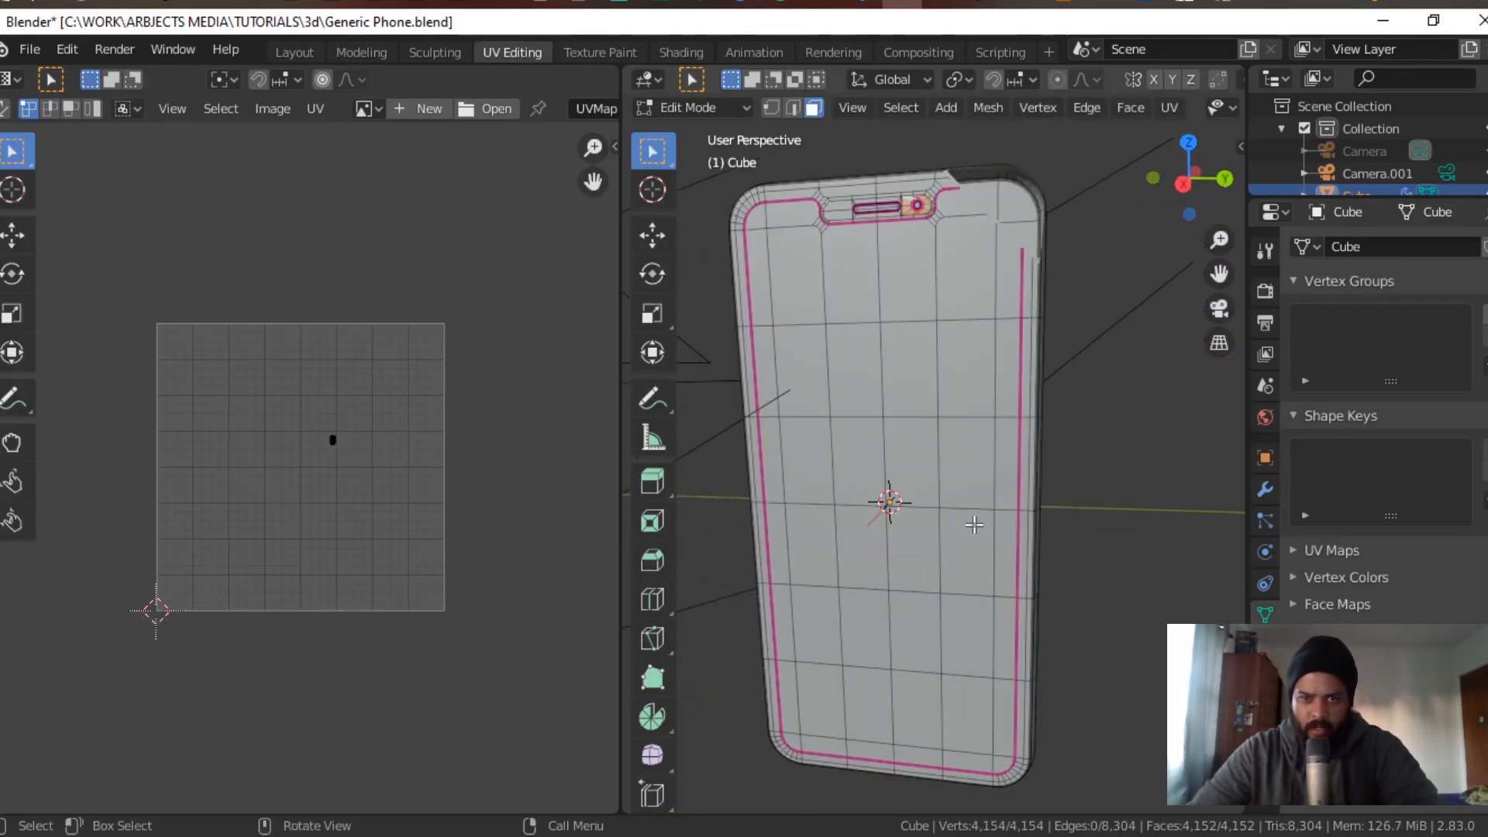
pyautogui.click(1242, 147)
pyautogui.click(1233, 232)
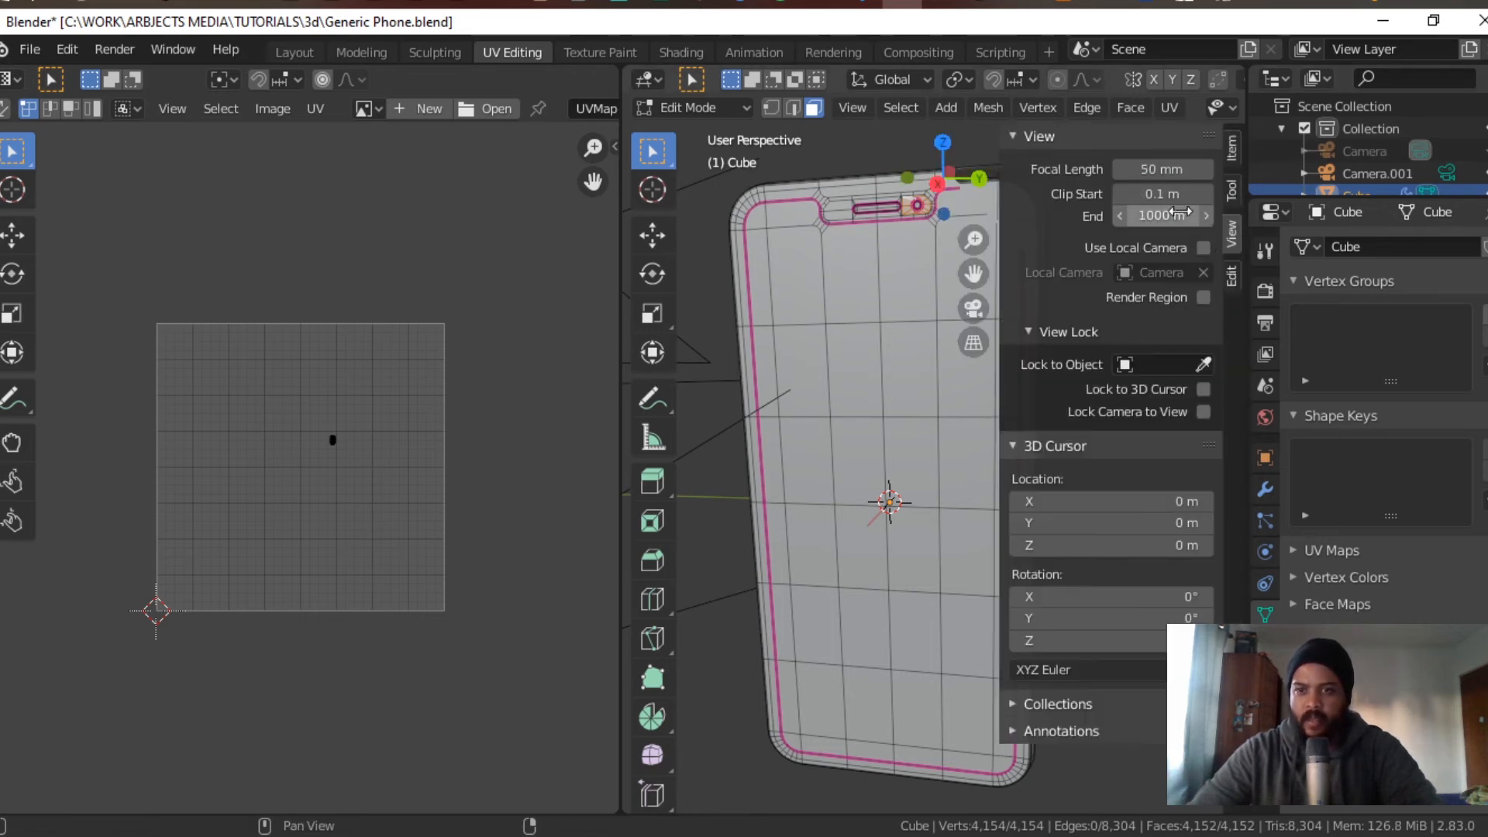
pyautogui.moveTo(952, 602); pyautogui.dragTo(959, 559, button='middle')
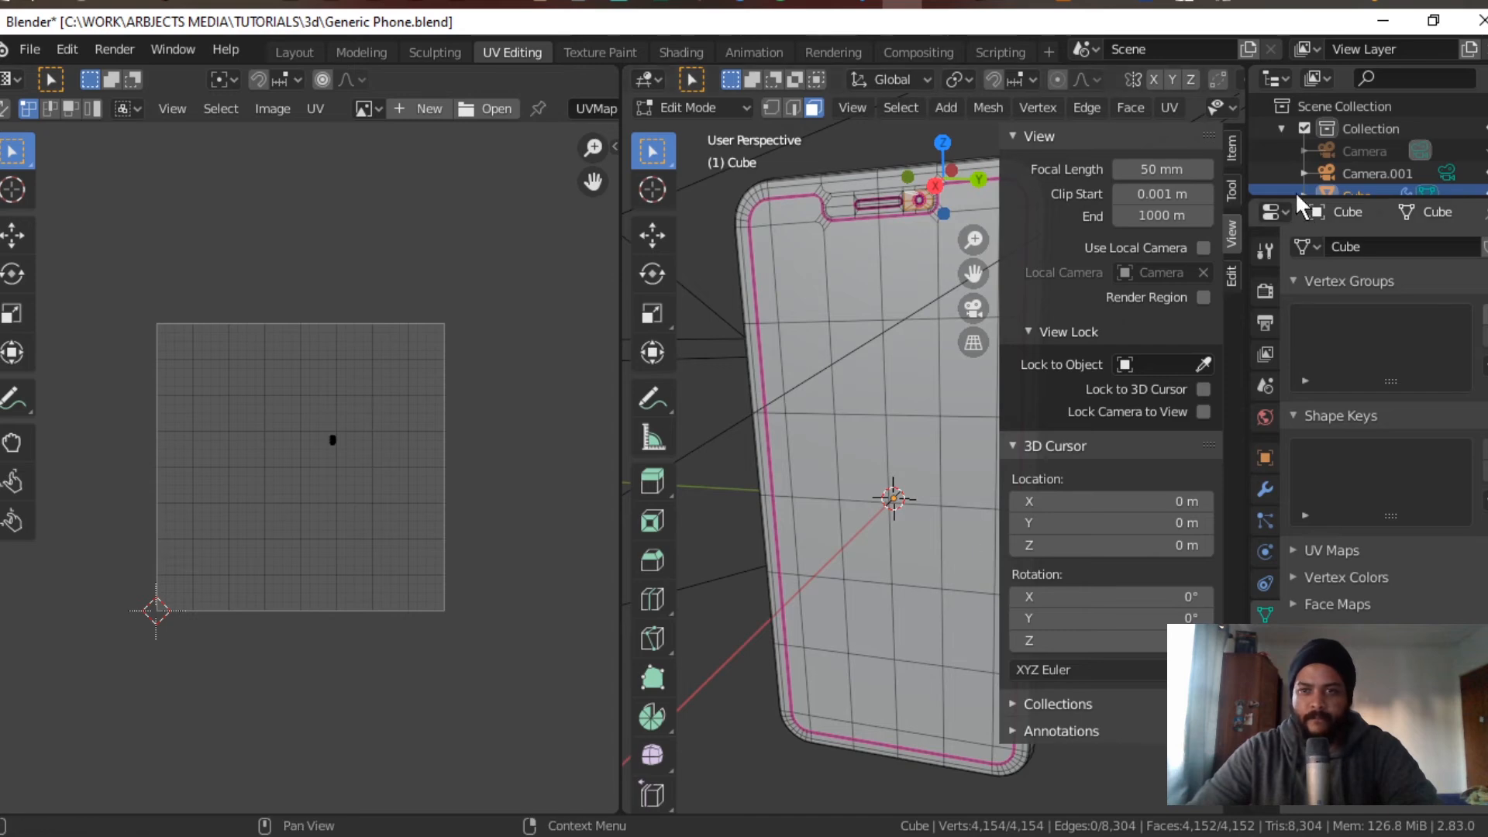
pyautogui.click(1015, 131)
# Step: Clear the selection and select the central four-by-four block of faces on the phone's screen
pyautogui.click(1083, 543)
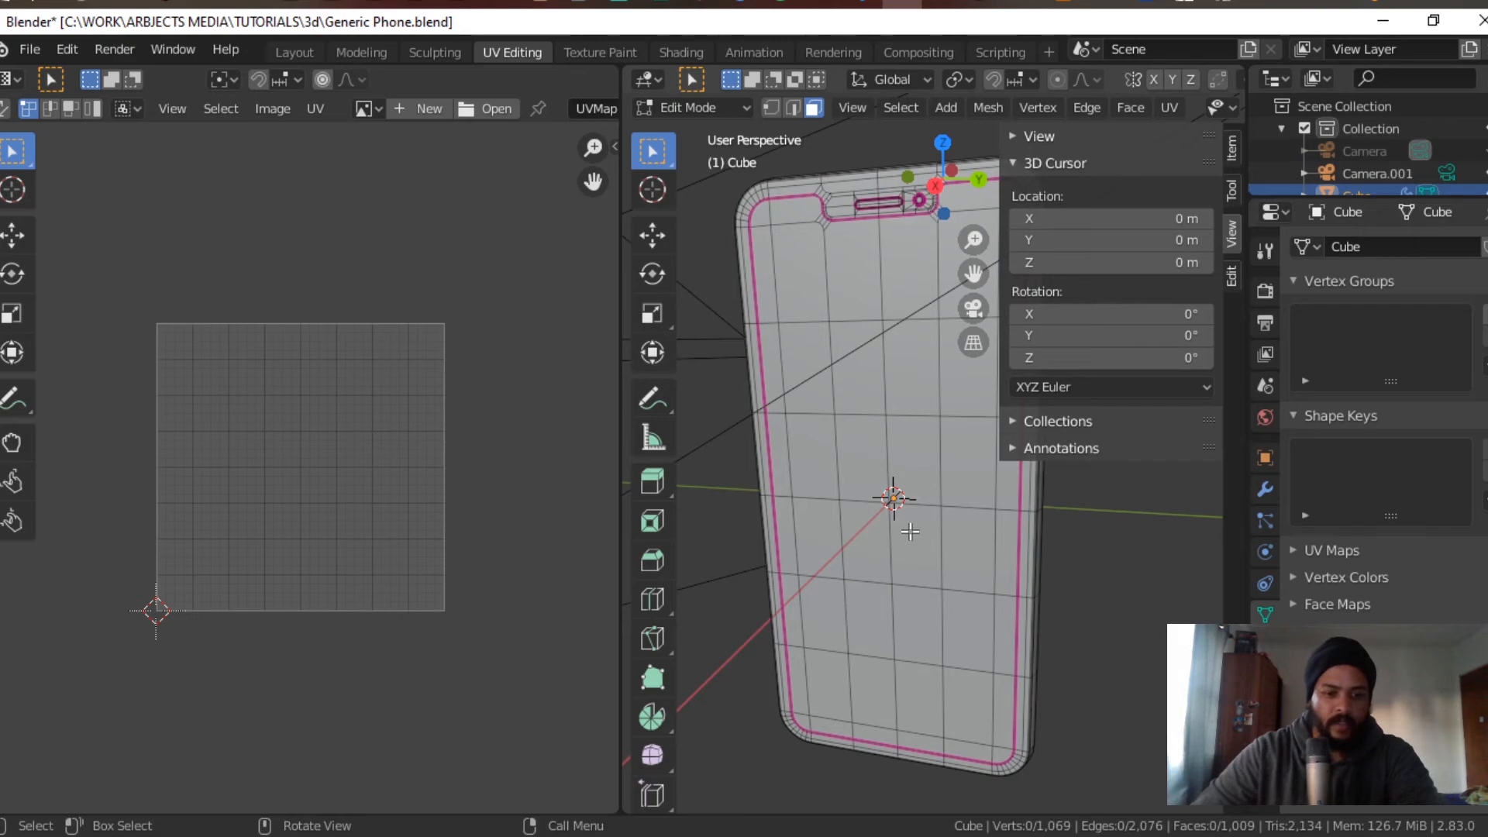
pyautogui.click(929, 496)
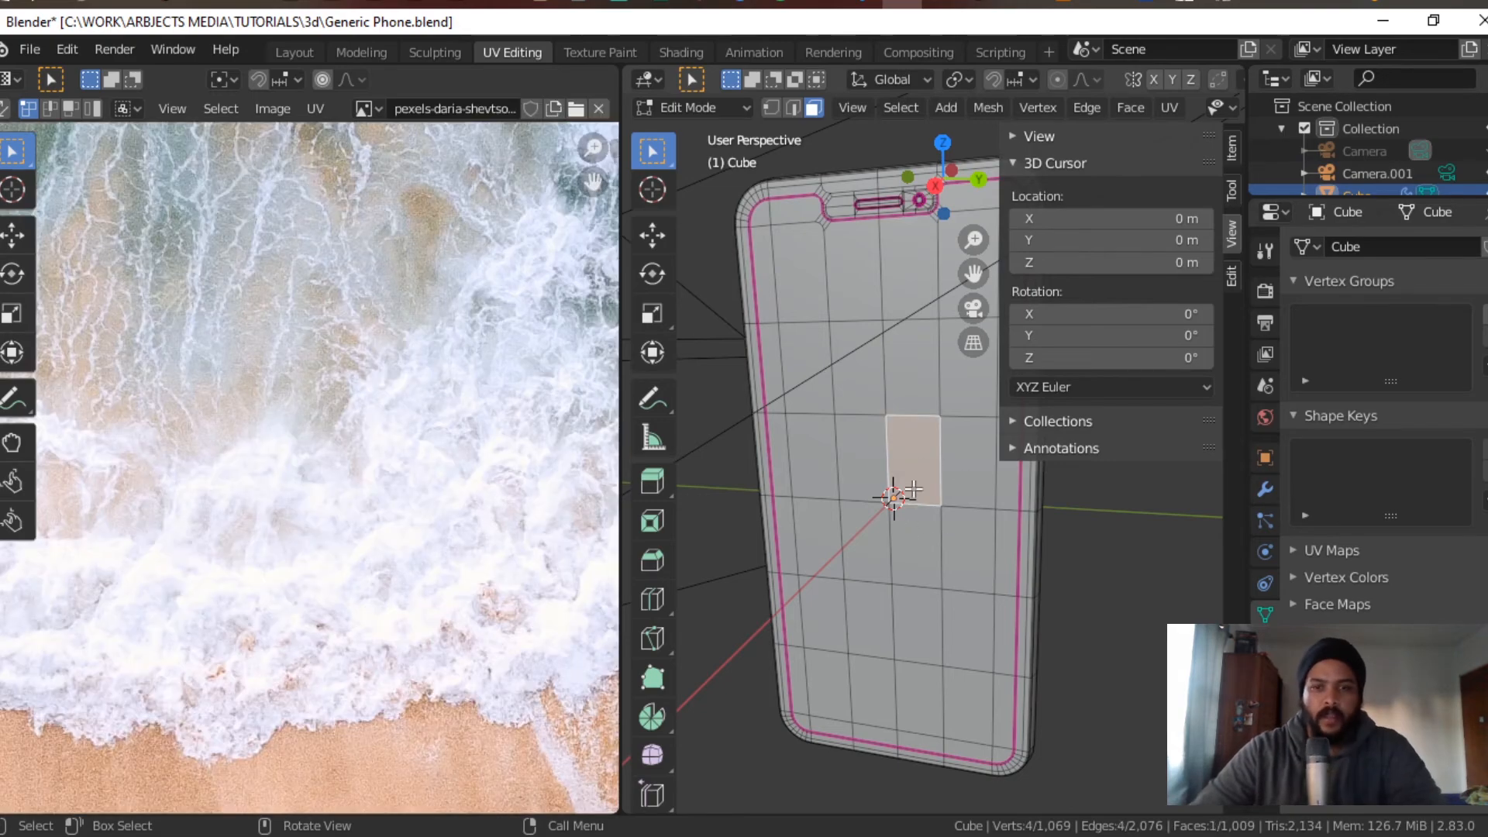
pyautogui.scroll(-3, 482, 504)
pyautogui.scroll(-5, 481, 507)
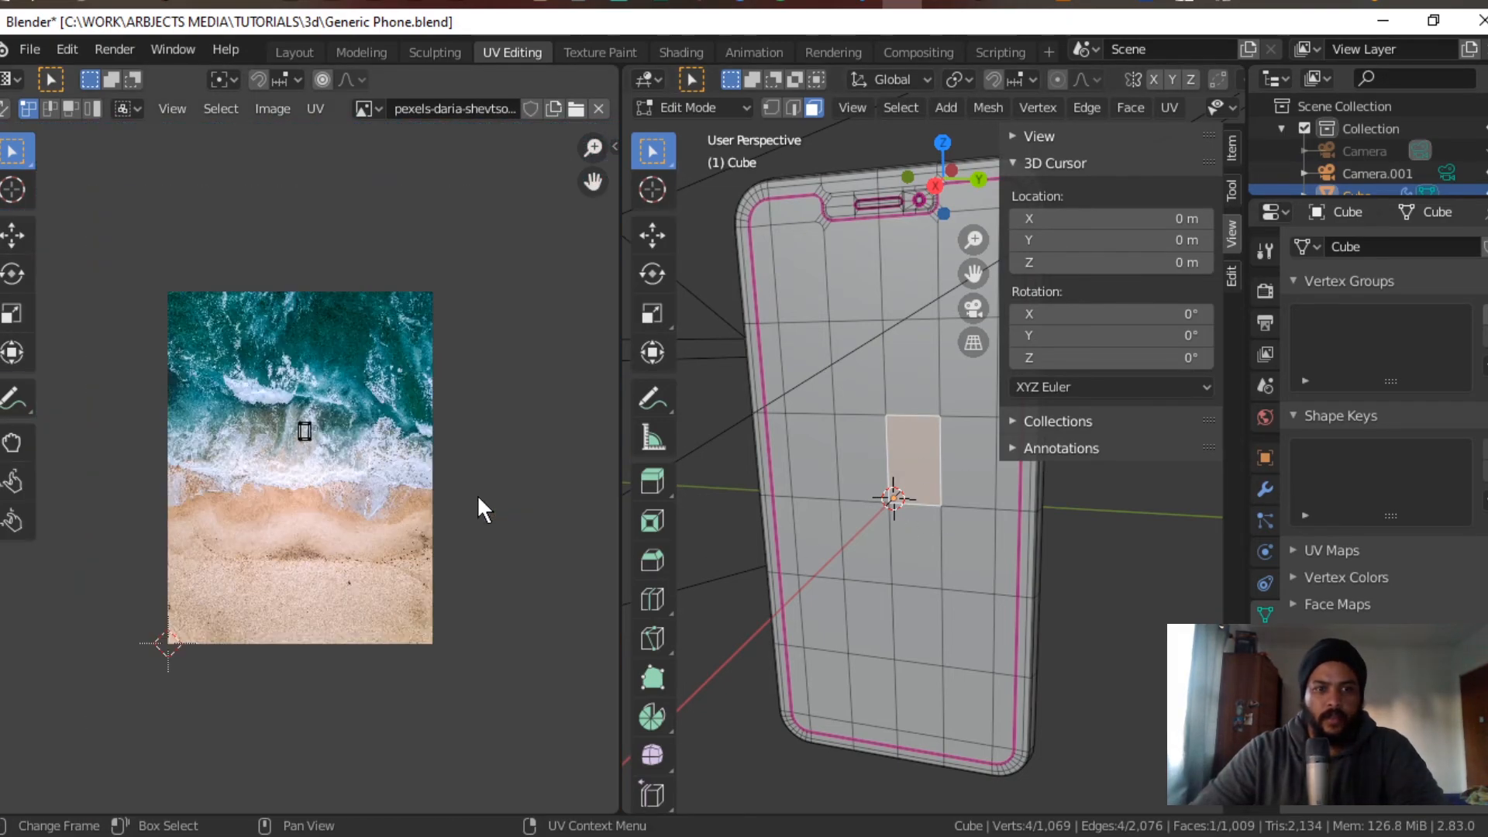
pyautogui.scroll(2, 481, 505)
pyautogui.keyDown('shift'); pyautogui.click(858, 498); pyautogui.keyUp('shift')
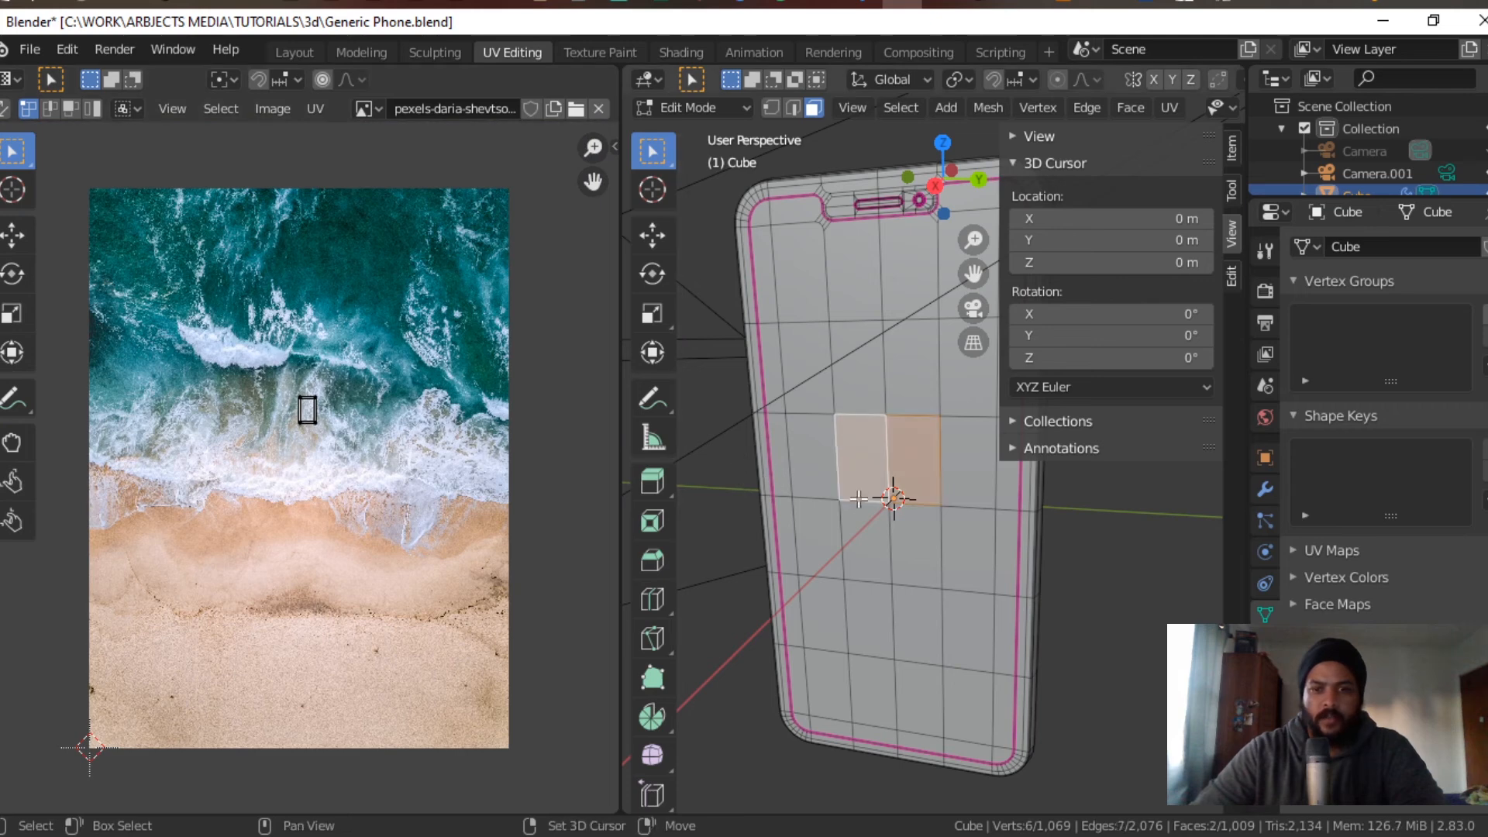
pyautogui.keyDown('shift'); pyautogui.click(883, 540); pyautogui.keyUp('shift')
pyautogui.keyDown('shift'); pyautogui.click(925, 544); pyautogui.keyUp('shift')
pyautogui.keyDown('shift'); pyautogui.click(964, 542); pyautogui.keyUp('shift')
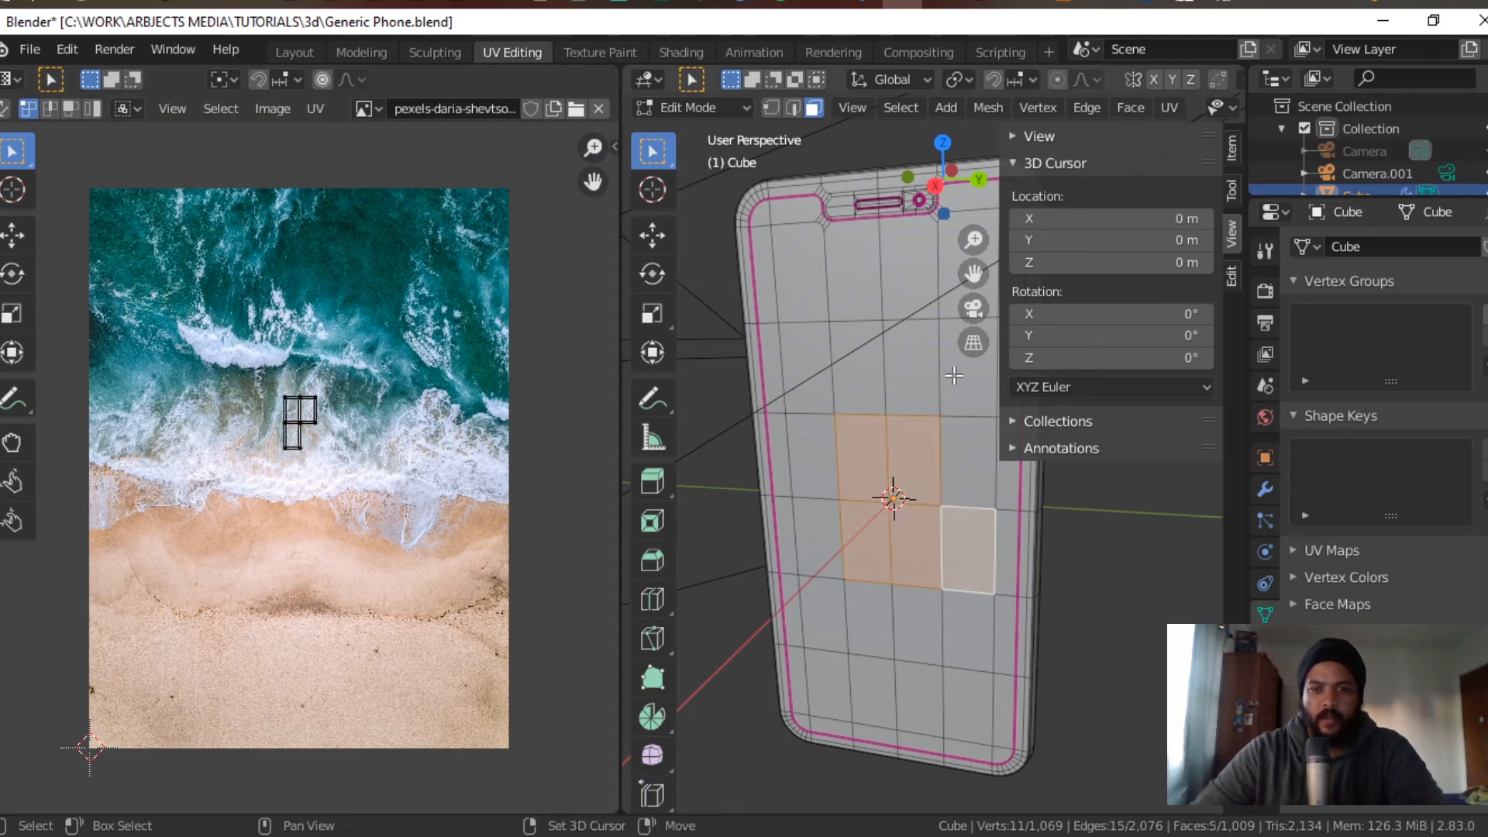
pyautogui.keyDown('shift'); pyautogui.click(964, 461); pyautogui.keyUp('shift')
pyautogui.keyDown('shift'); pyautogui.click(934, 356); pyautogui.keyUp('shift')
pyautogui.keyDown('shift'); pyautogui.click(918, 363); pyautogui.keyUp('shift')
pyautogui.keyDown('shift'); pyautogui.click(860, 362); pyautogui.keyUp('shift')
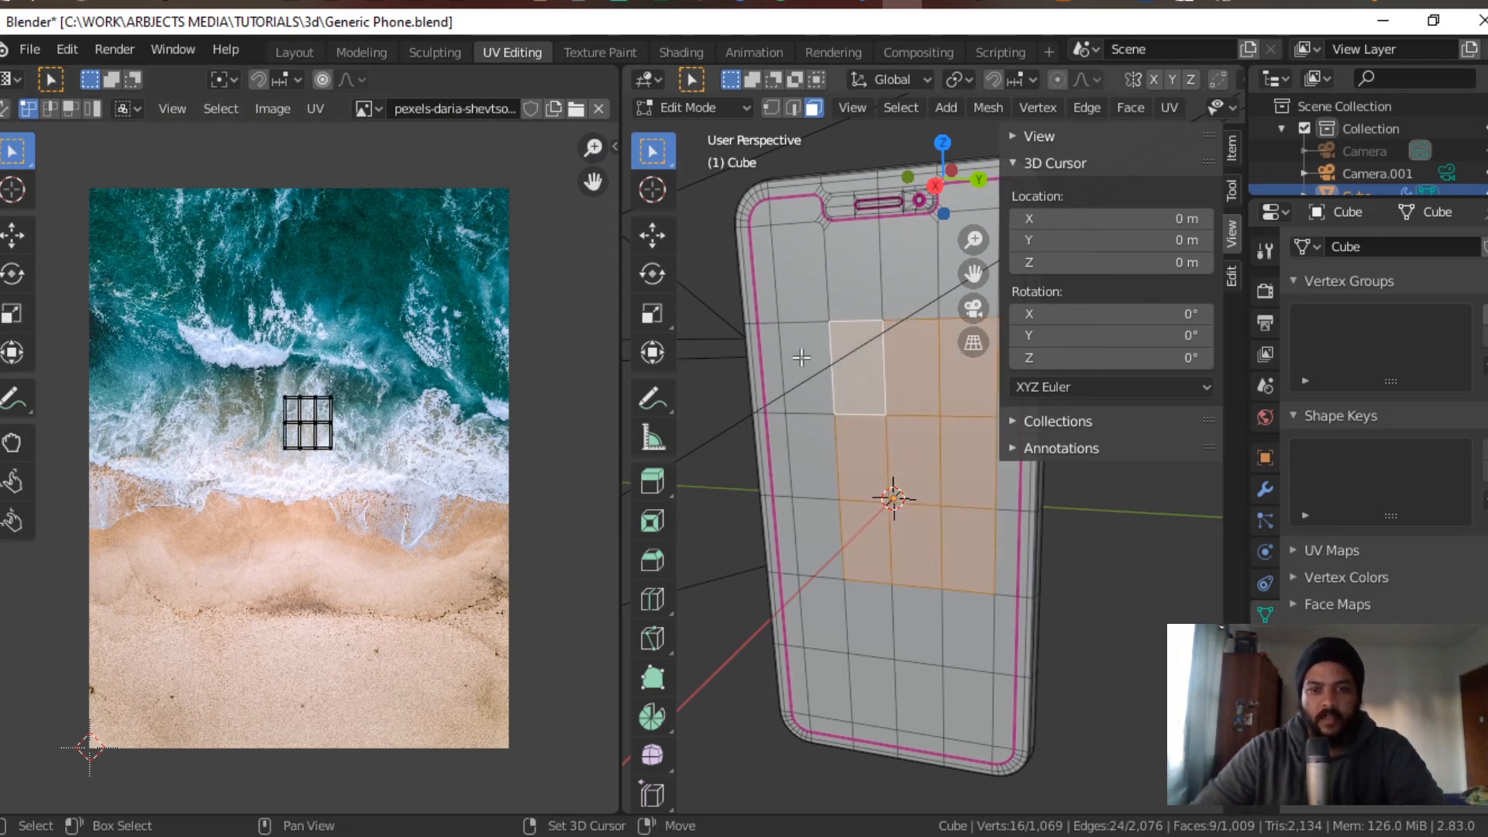
pyautogui.keyDown('shift'); pyautogui.click(807, 361); pyautogui.keyUp('shift')
pyautogui.keyDown('shift'); pyautogui.click(808, 457); pyautogui.keyUp('shift')
pyautogui.keyDown('shift'); pyautogui.click(816, 535); pyautogui.keyUp('shift')
pyautogui.keyDown('shift'); pyautogui.click(824, 616); pyautogui.keyUp('shift')
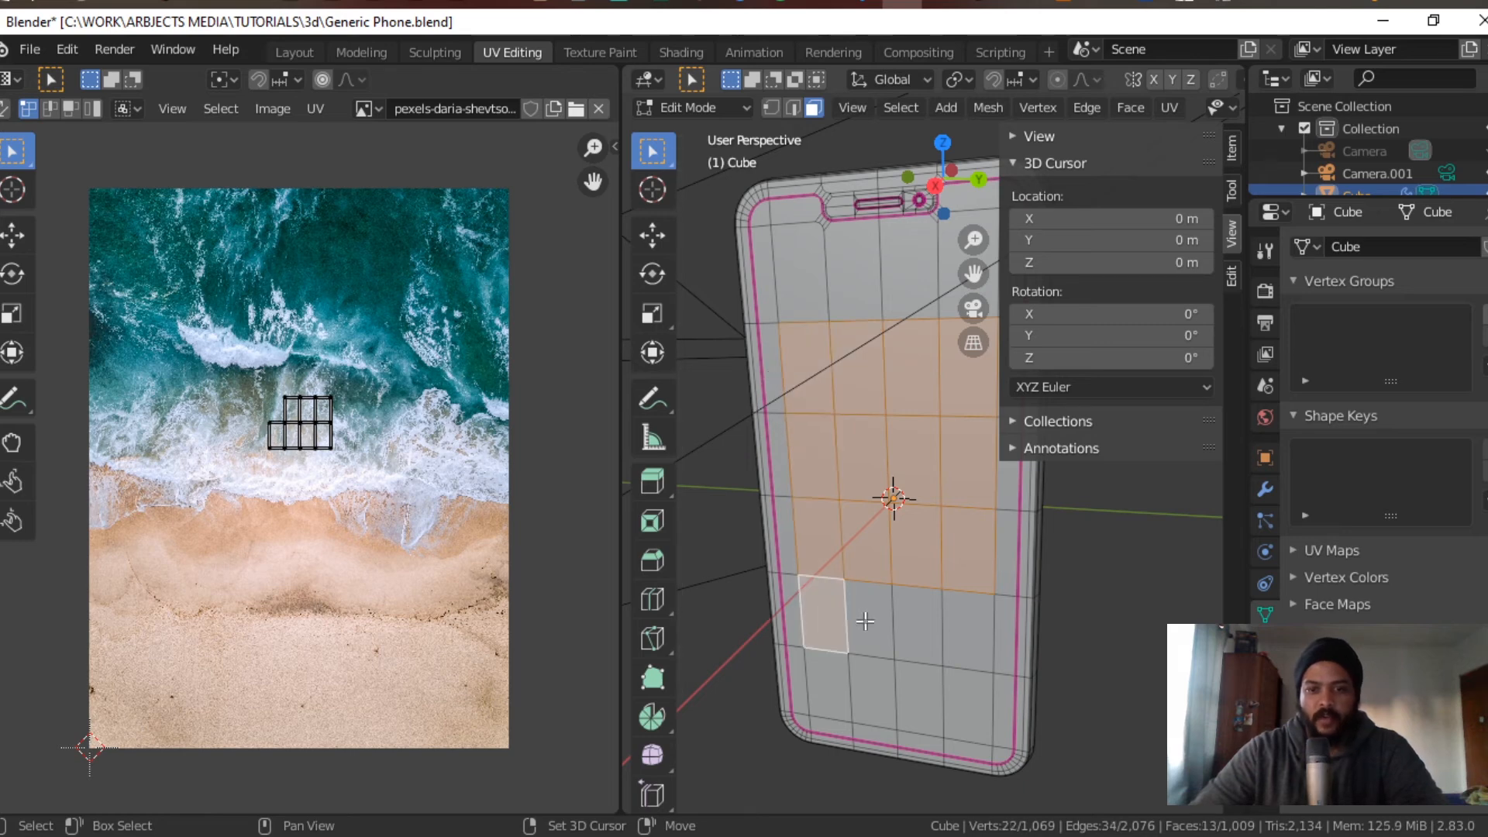
pyautogui.keyDown('shift'); pyautogui.click(868, 620); pyautogui.keyUp('shift')
pyautogui.keyDown('shift'); pyautogui.click(916, 624); pyautogui.keyUp('shift')
pyautogui.keyDown('shift'); pyautogui.click(976, 672); pyautogui.keyUp('shift')
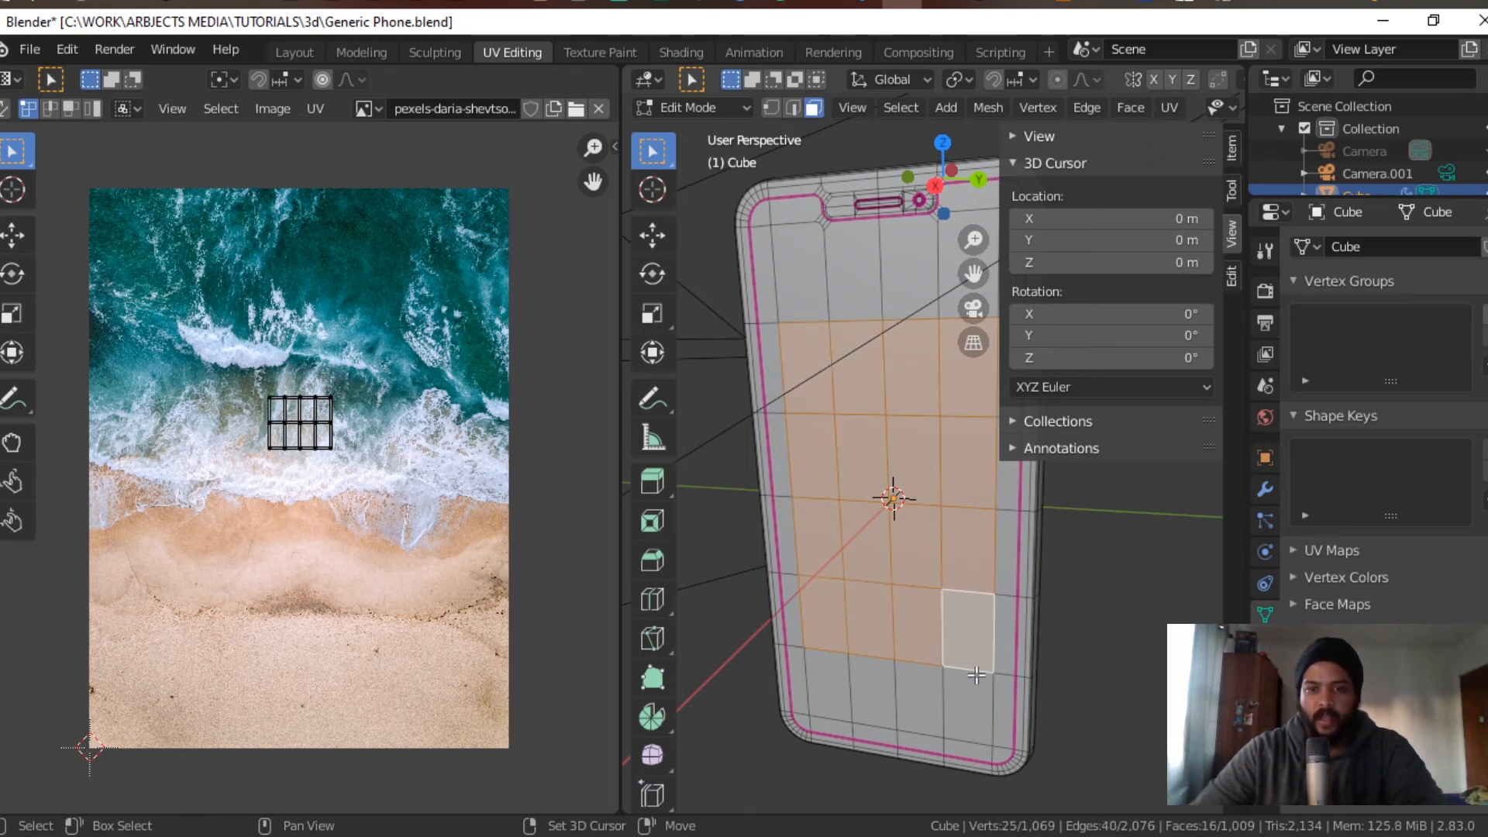
# Step: Grow the face selection by one ring and add the row of narrow faces along the screen's lower edge, including the corners
pyautogui.press('ctrl+KP_Add')
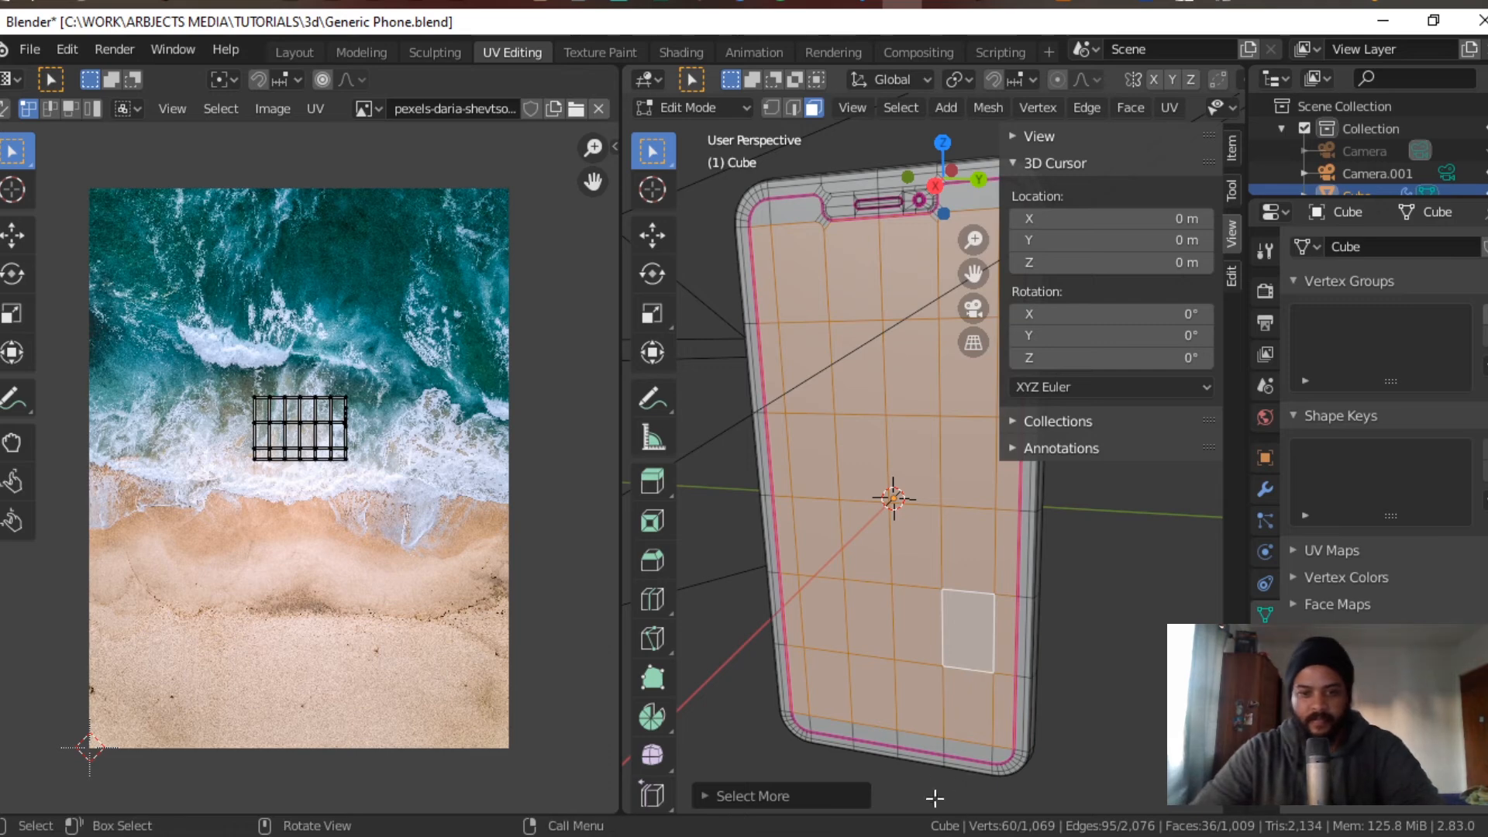
pyautogui.scroll(2, 933, 782)
pyautogui.keyDown('shift'); pyautogui.moveTo(903, 710); pyautogui.dragTo(900, 520, button='middle'); pyautogui.keyUp('shift')
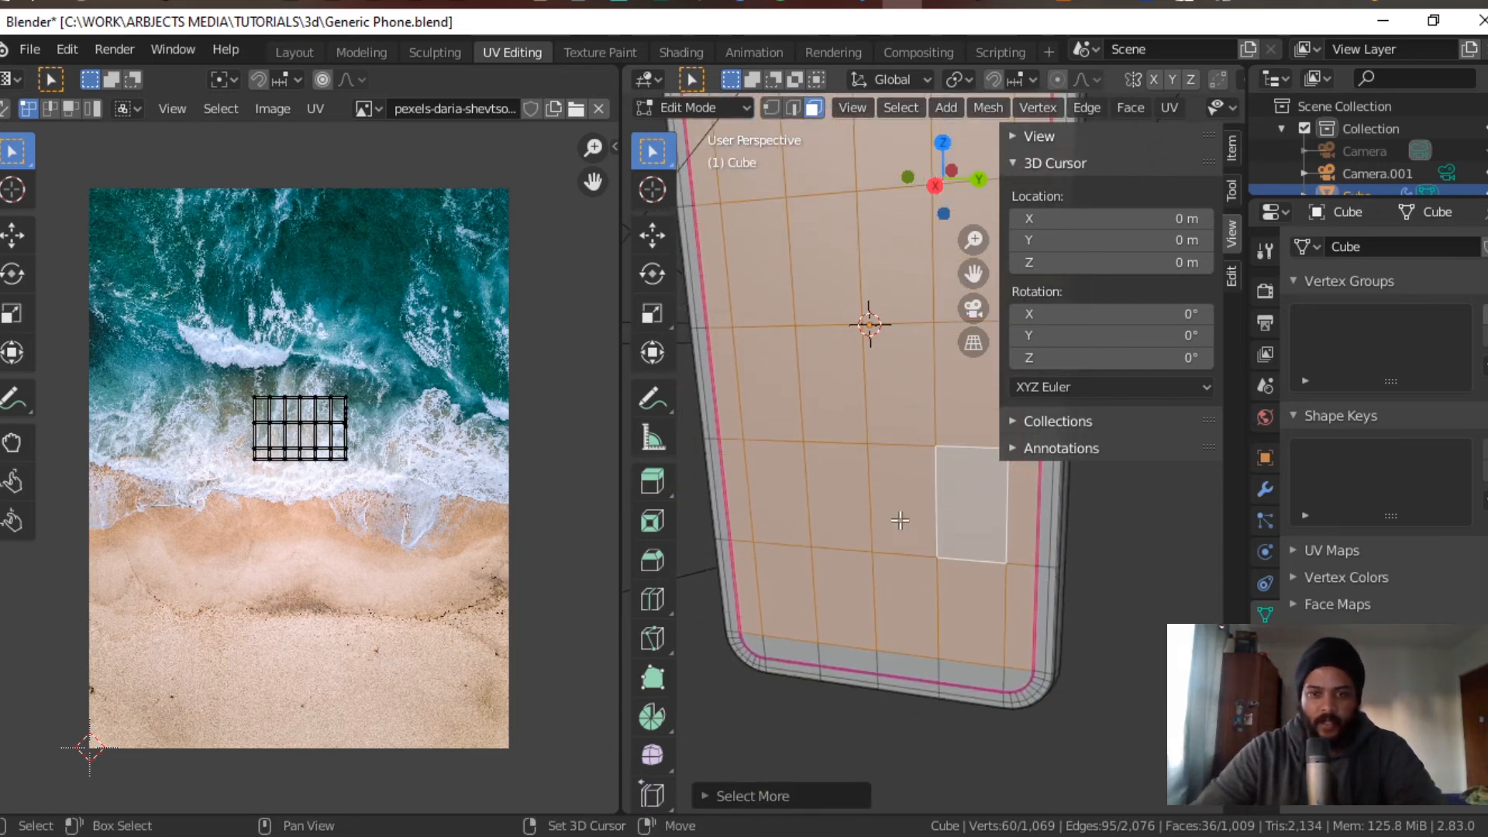
pyautogui.keyDown('shift'); pyautogui.click(1007, 680); pyautogui.keyUp('shift')
pyautogui.keyDown('shift'); pyautogui.click(972, 674); pyautogui.keyUp('shift')
pyautogui.keyDown('shift'); pyautogui.click(891, 666); pyautogui.keyUp('shift')
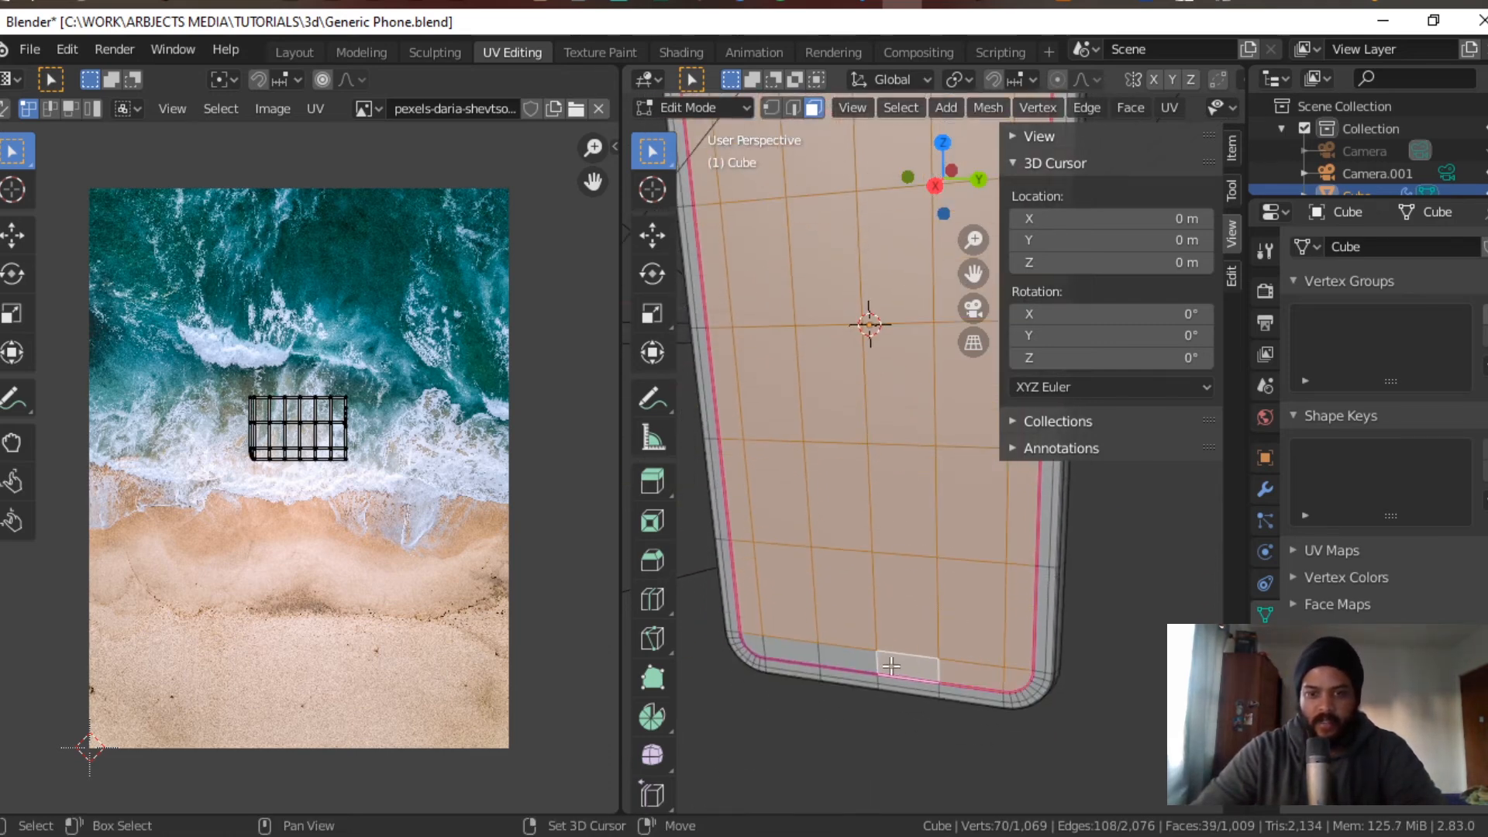
pyautogui.keyDown('shift'); pyautogui.click(852, 652); pyautogui.keyUp('shift')
pyautogui.keyDown('shift'); pyautogui.click(763, 645); pyautogui.keyUp('shift')
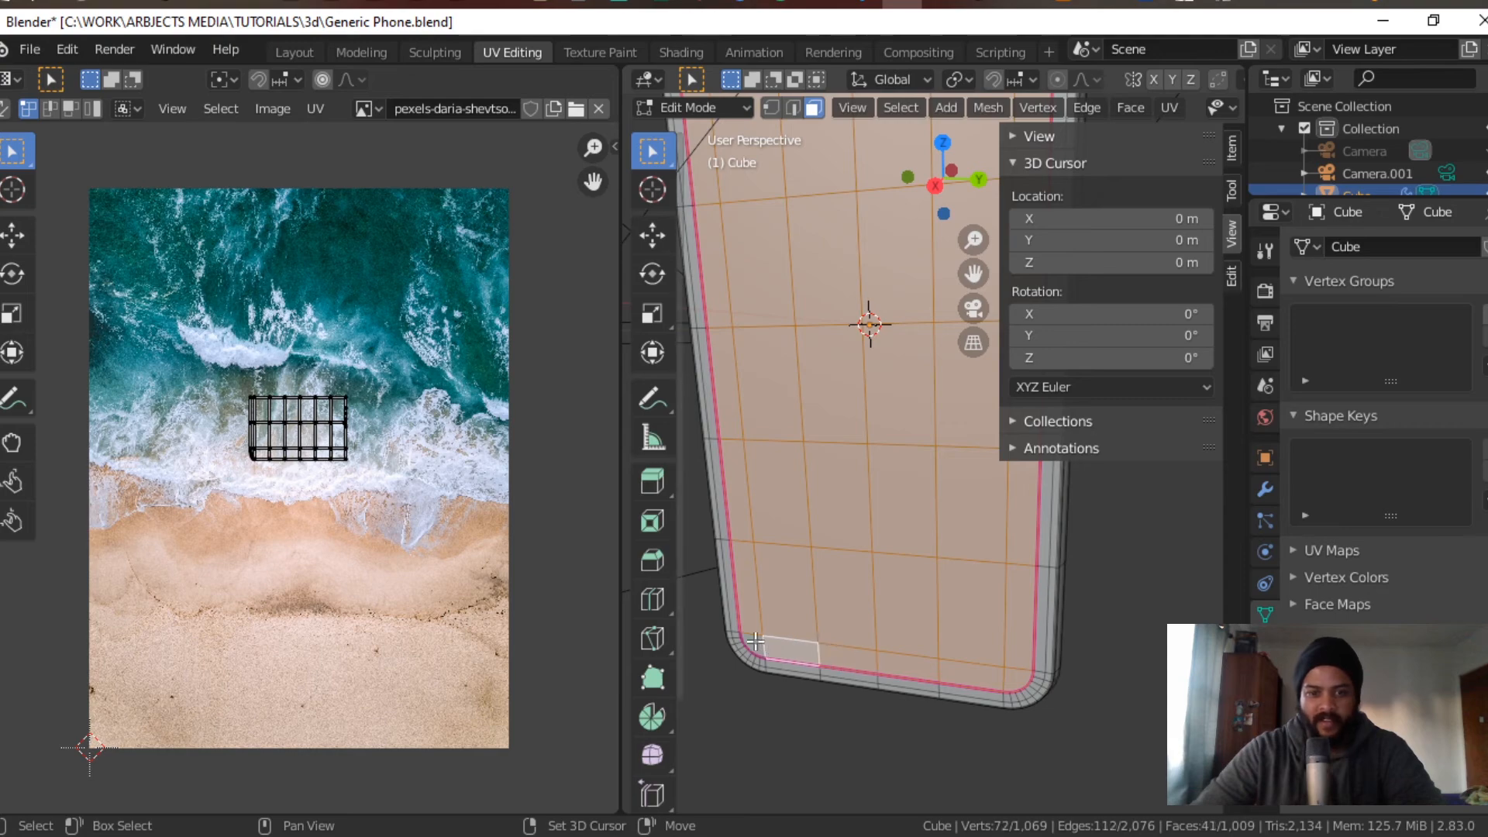
pyautogui.keyDown('shift'); pyautogui.click(753, 643); pyautogui.keyUp('shift')
# Step: Add the screen faces on both sides of the notch, including the upper corners, to the selection
pyautogui.keyDown('shift'); pyautogui.moveTo(862, 351); pyautogui.dragTo(942, 790, button='middle'); pyautogui.keyUp('shift')
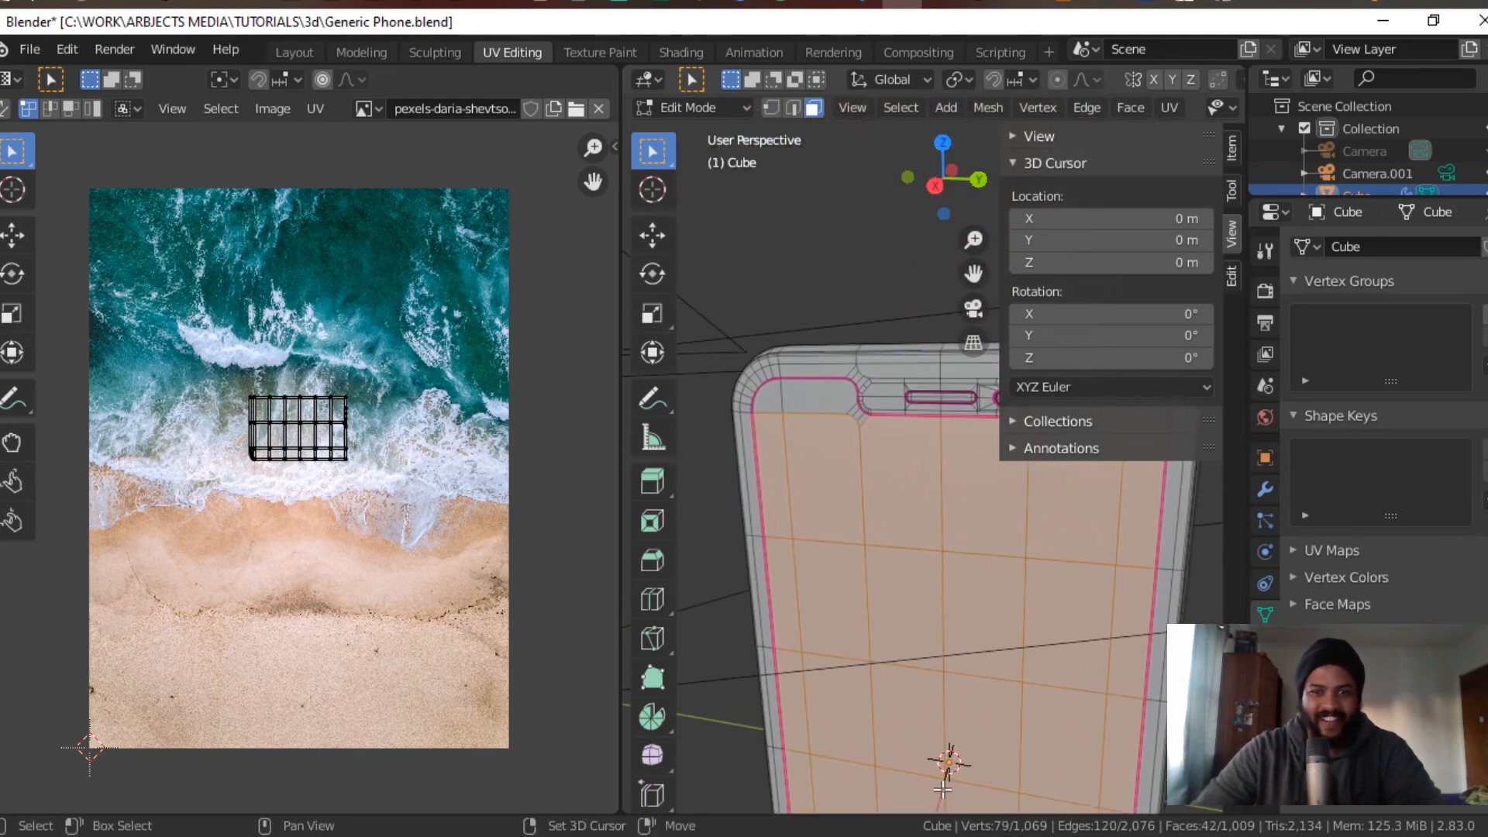
pyautogui.keyDown('shift'); pyautogui.click(769, 399); pyautogui.keyUp('shift')
pyautogui.keyDown('shift'); pyautogui.click(821, 394); pyautogui.keyUp('shift')
pyautogui.keyDown('shift'); pyautogui.moveTo(999, 453); pyautogui.dragTo(846, 476, button='middle'); pyautogui.keyUp('shift')
pyautogui.keyDown('shift'); pyautogui.click(959, 424); pyautogui.keyUp('shift')
pyautogui.keyDown('shift'); pyautogui.click(903, 425); pyautogui.keyUp('shift')
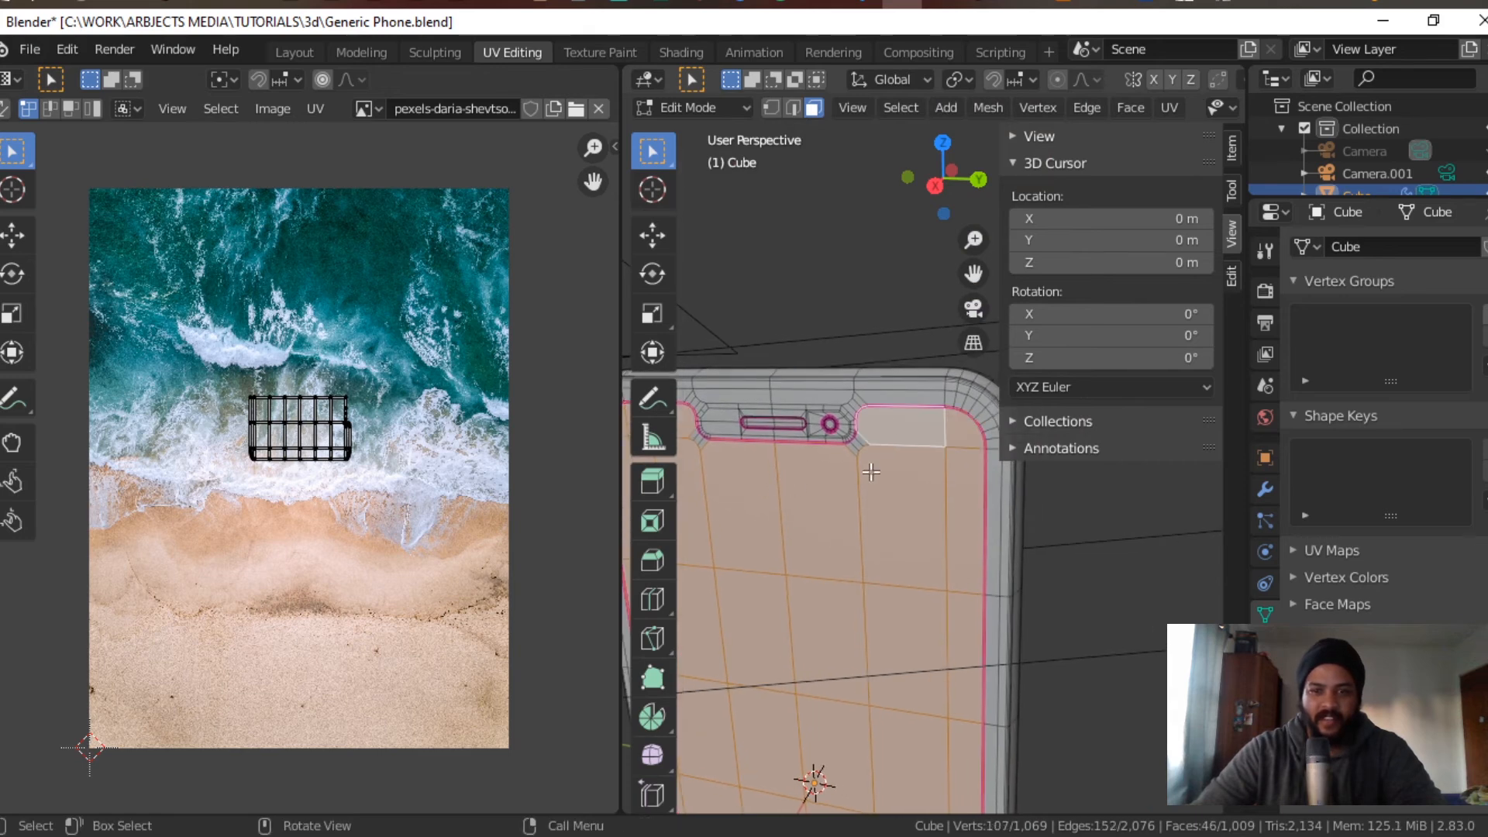
# Step: Add the small faces around both lower corners of the notch to the selection, completing the screen area
pyautogui.scroll(4, 906, 428)
pyautogui.keyDown('shift'); pyautogui.click(775, 419); pyautogui.keyUp('shift')
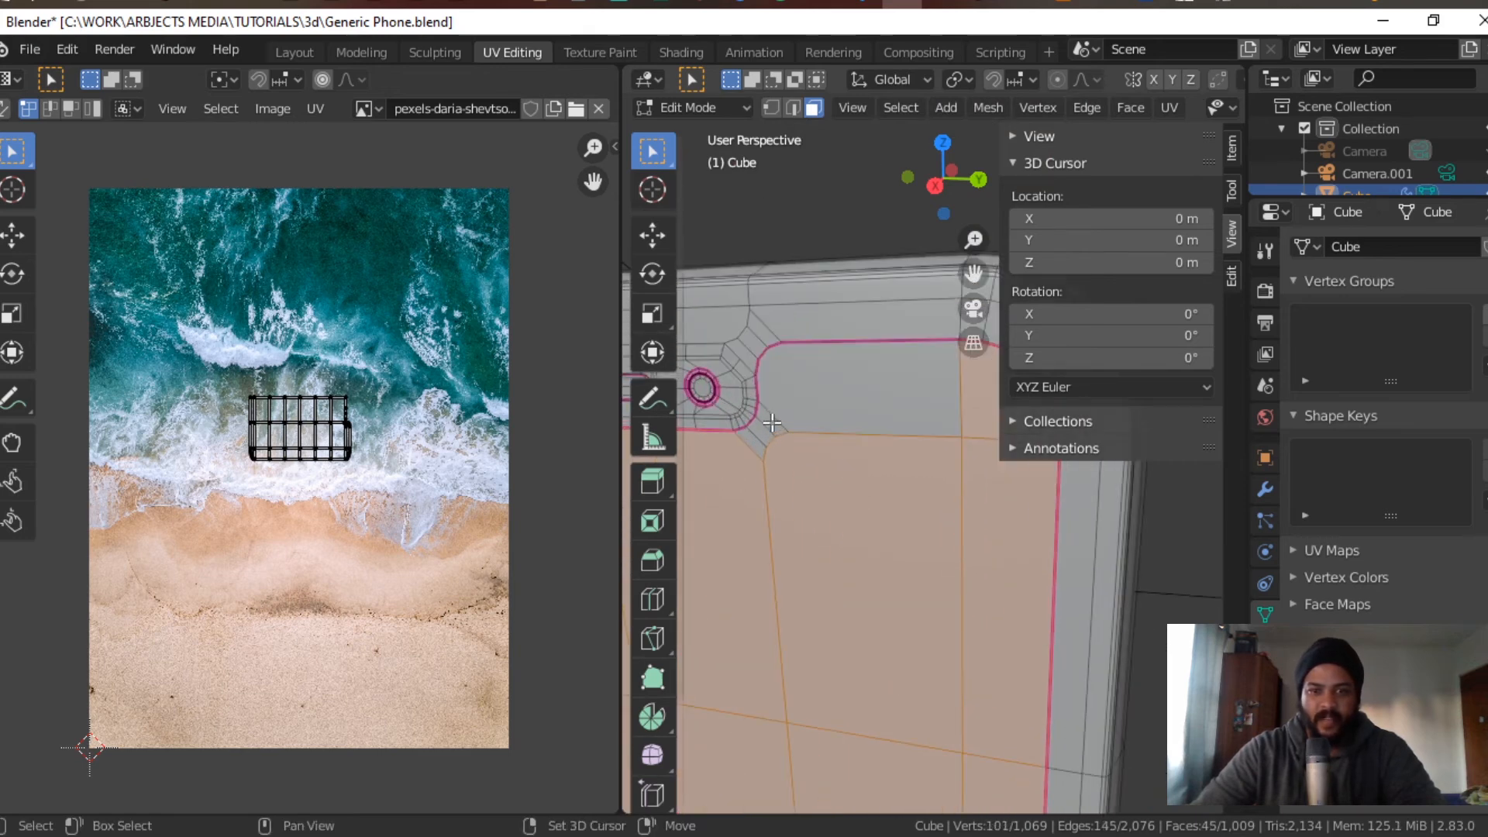
pyautogui.keyDown('shift'); pyautogui.click(758, 440); pyautogui.keyUp('shift')
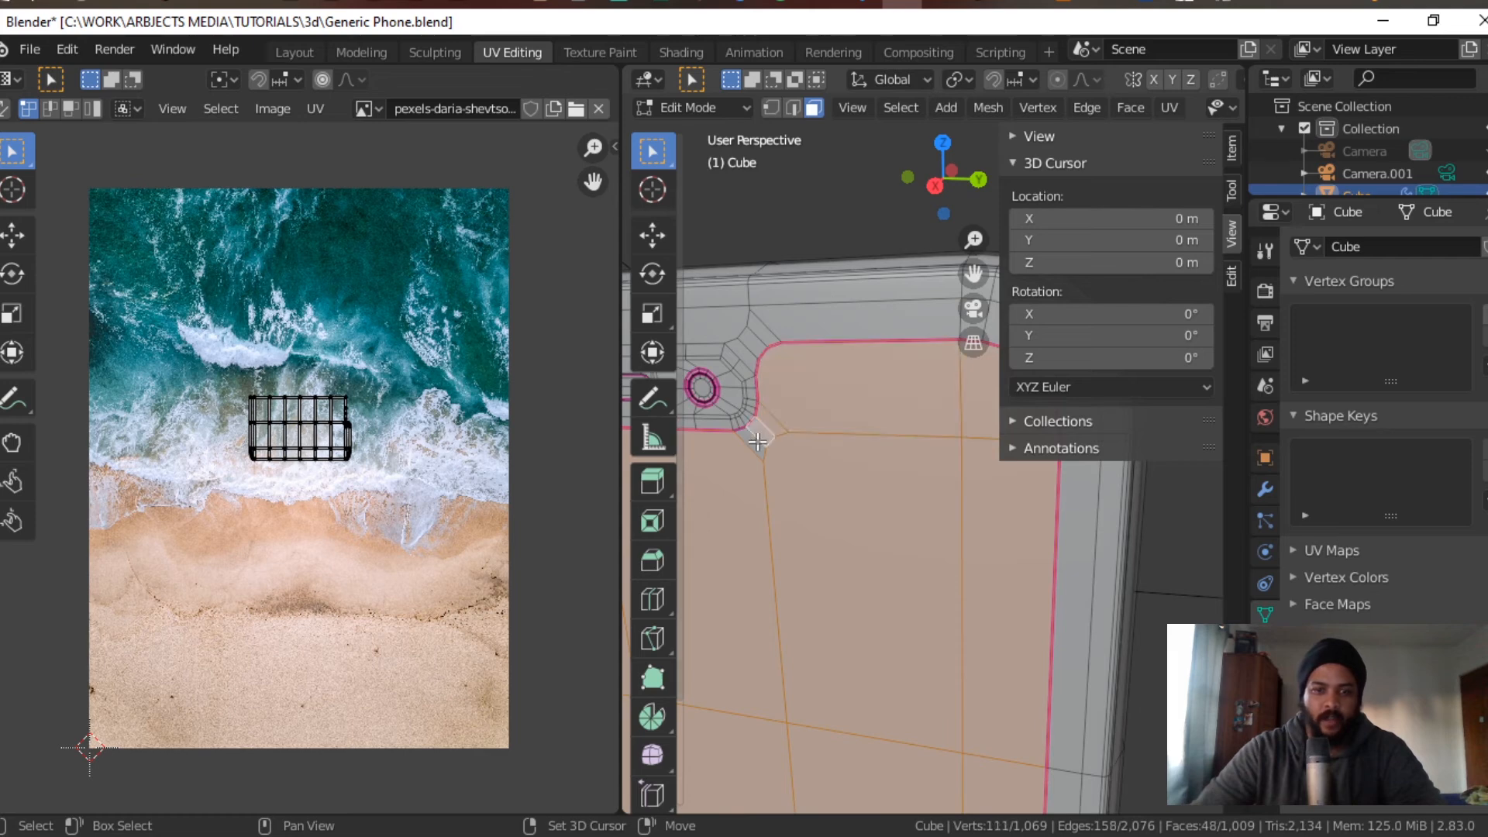
pyautogui.scroll(-4, 778, 492)
pyautogui.keyDown('shift'); pyautogui.moveTo(776, 501); pyautogui.dragTo(907, 522, button='middle'); pyautogui.keyUp('shift')
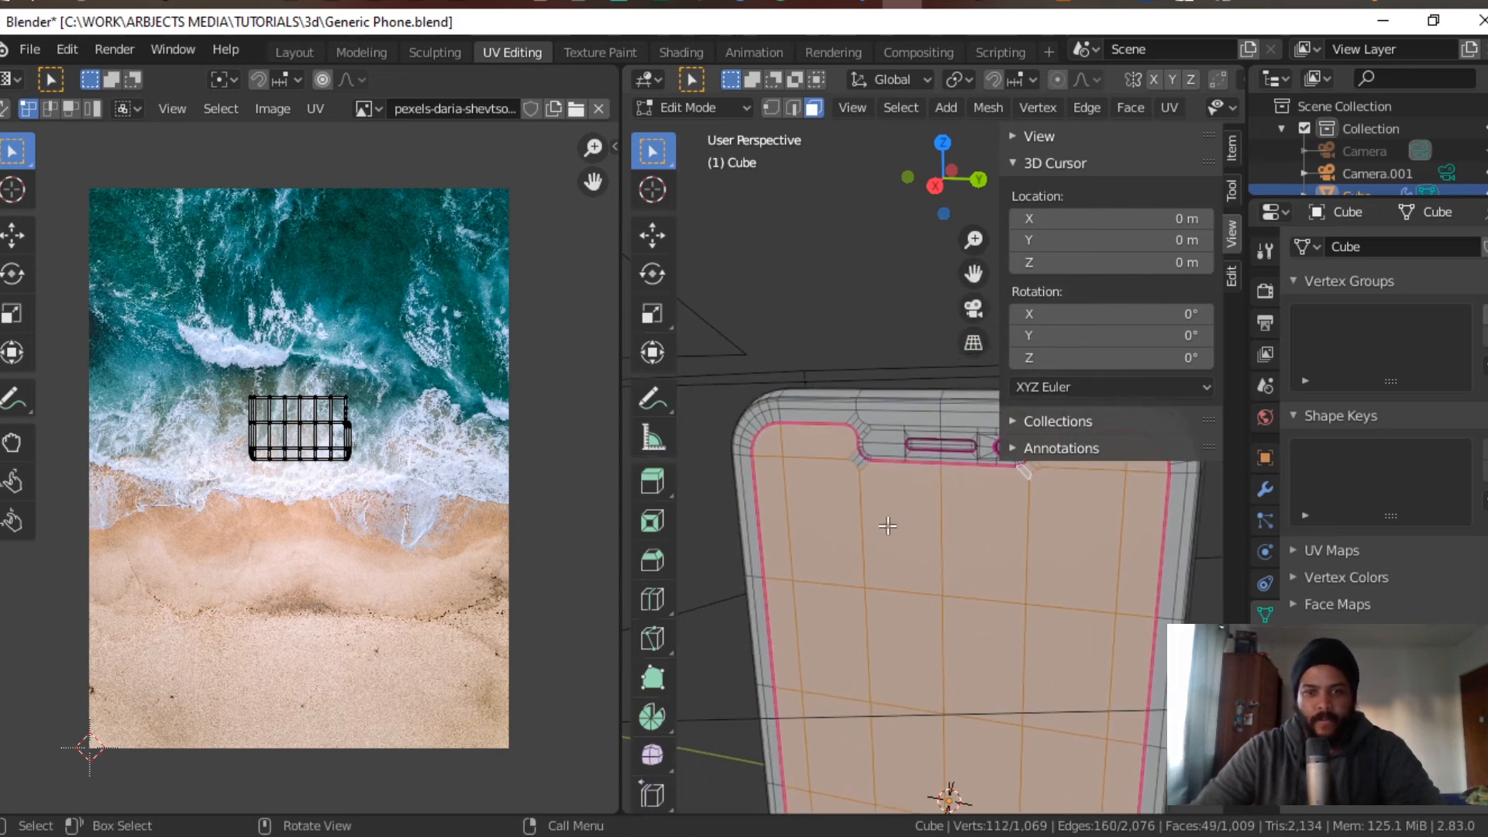
pyautogui.scroll(4, 885, 519)
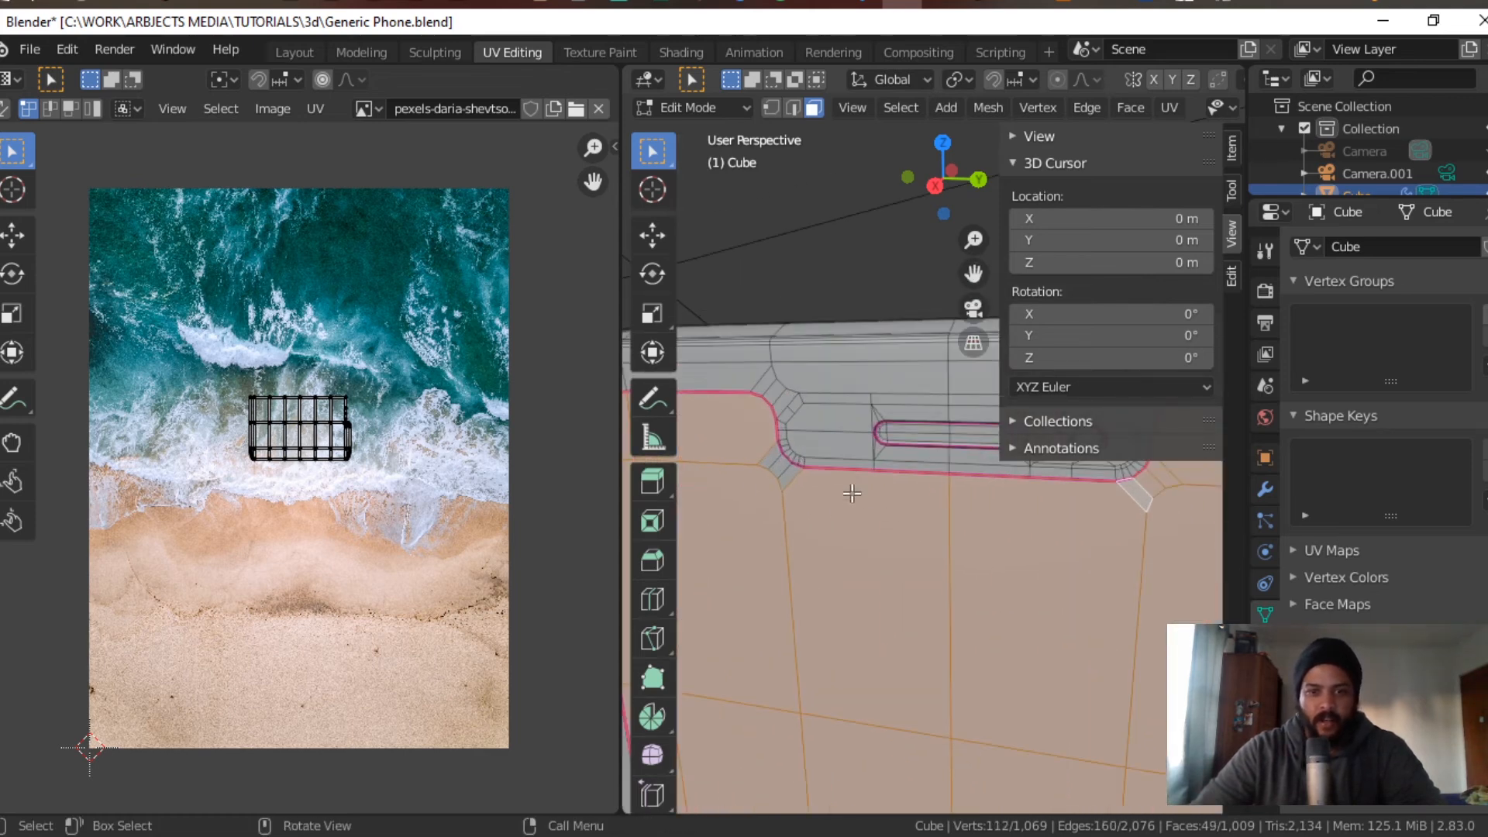
pyautogui.keyDown('shift'); pyautogui.click(771, 461); pyautogui.keyUp('shift')
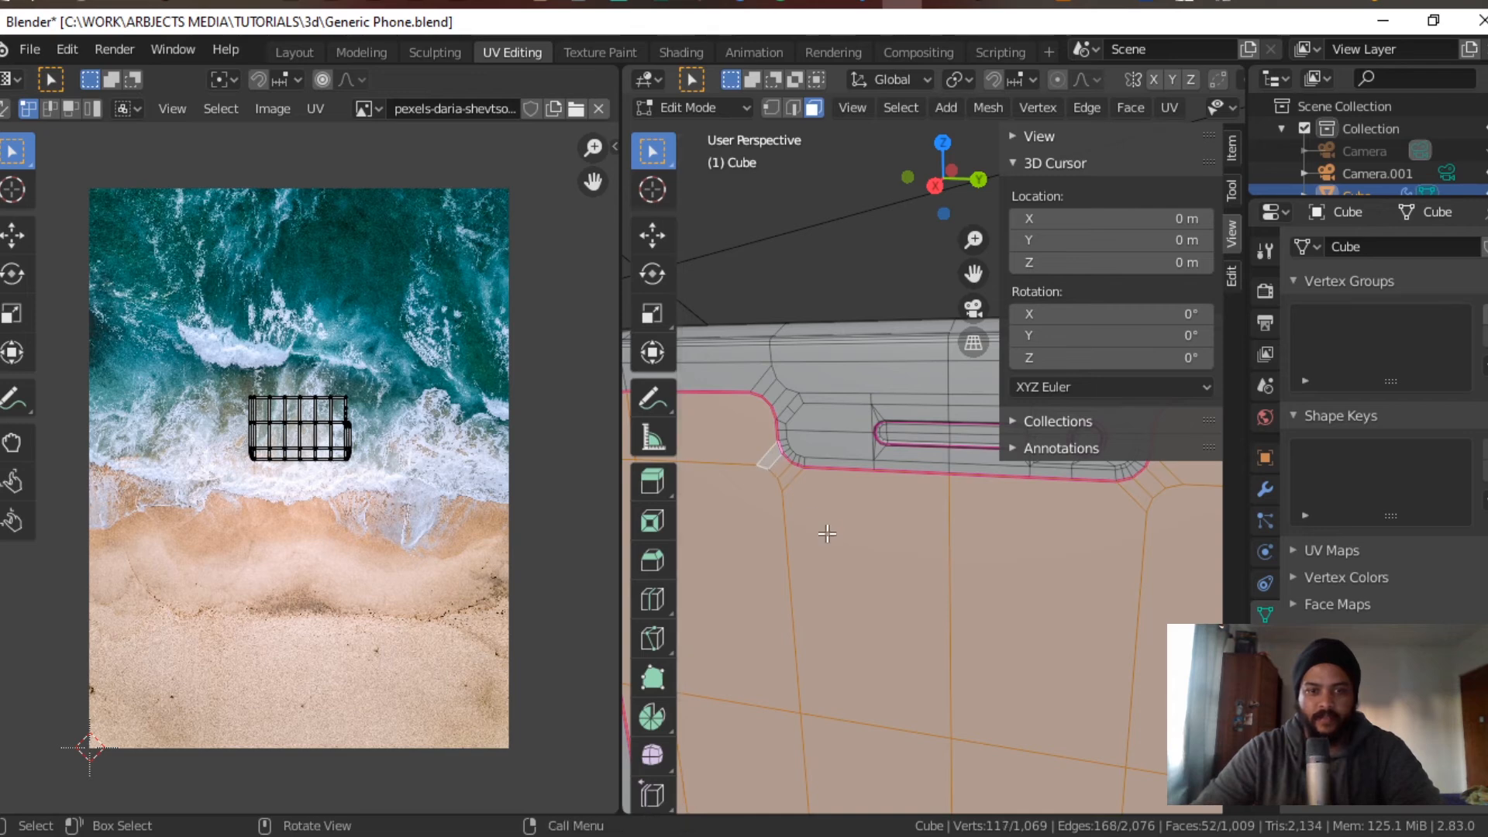
# Step: Unwrap the selected screen faces onto the seashore image using the standard Unwrap method
pyautogui.scroll(-4, 823, 531)
pyautogui.scroll(-3, 1000, 638)
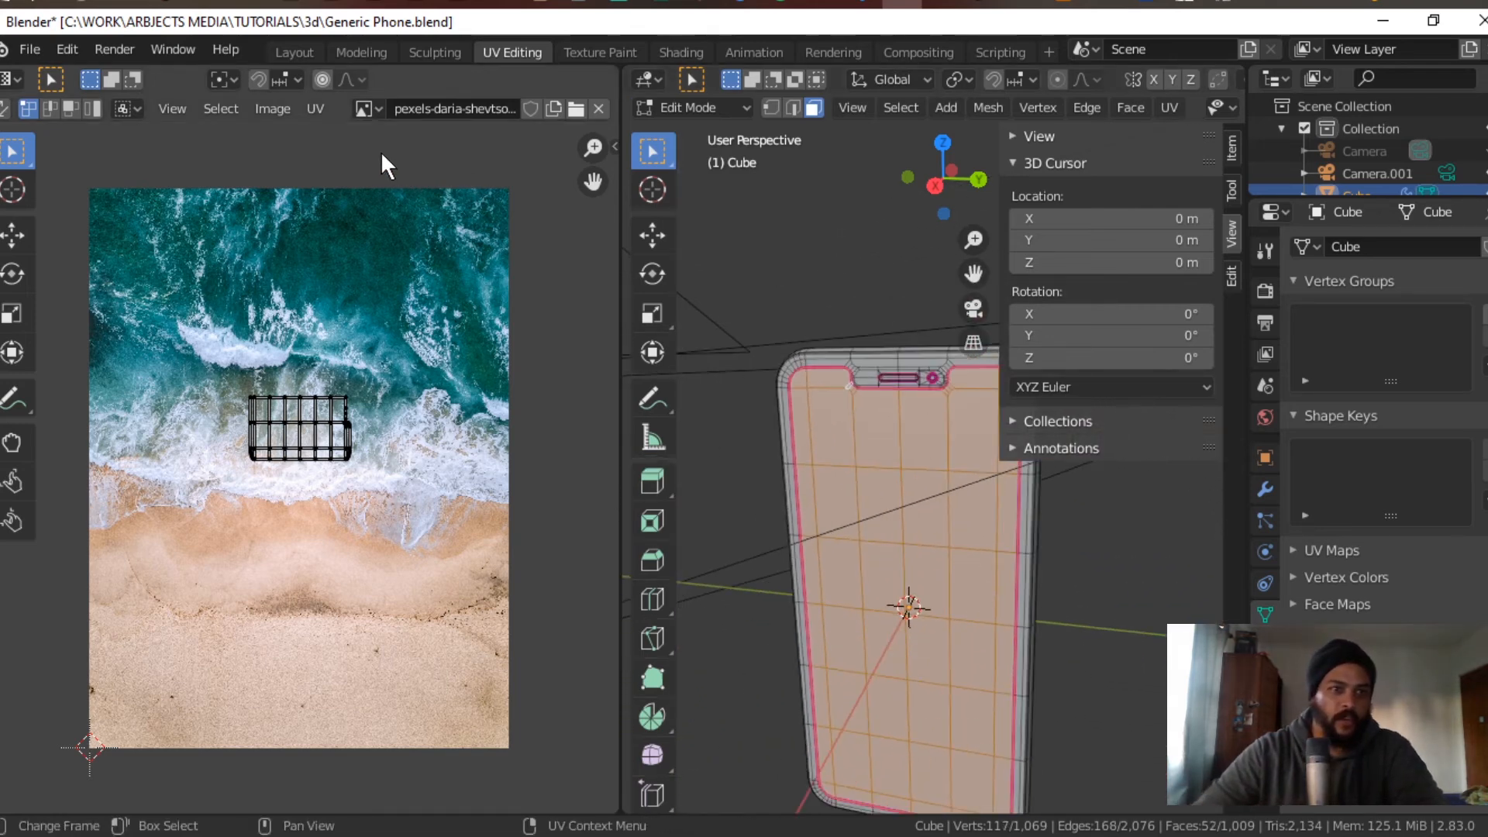
pyautogui.rightClick(826, 457)
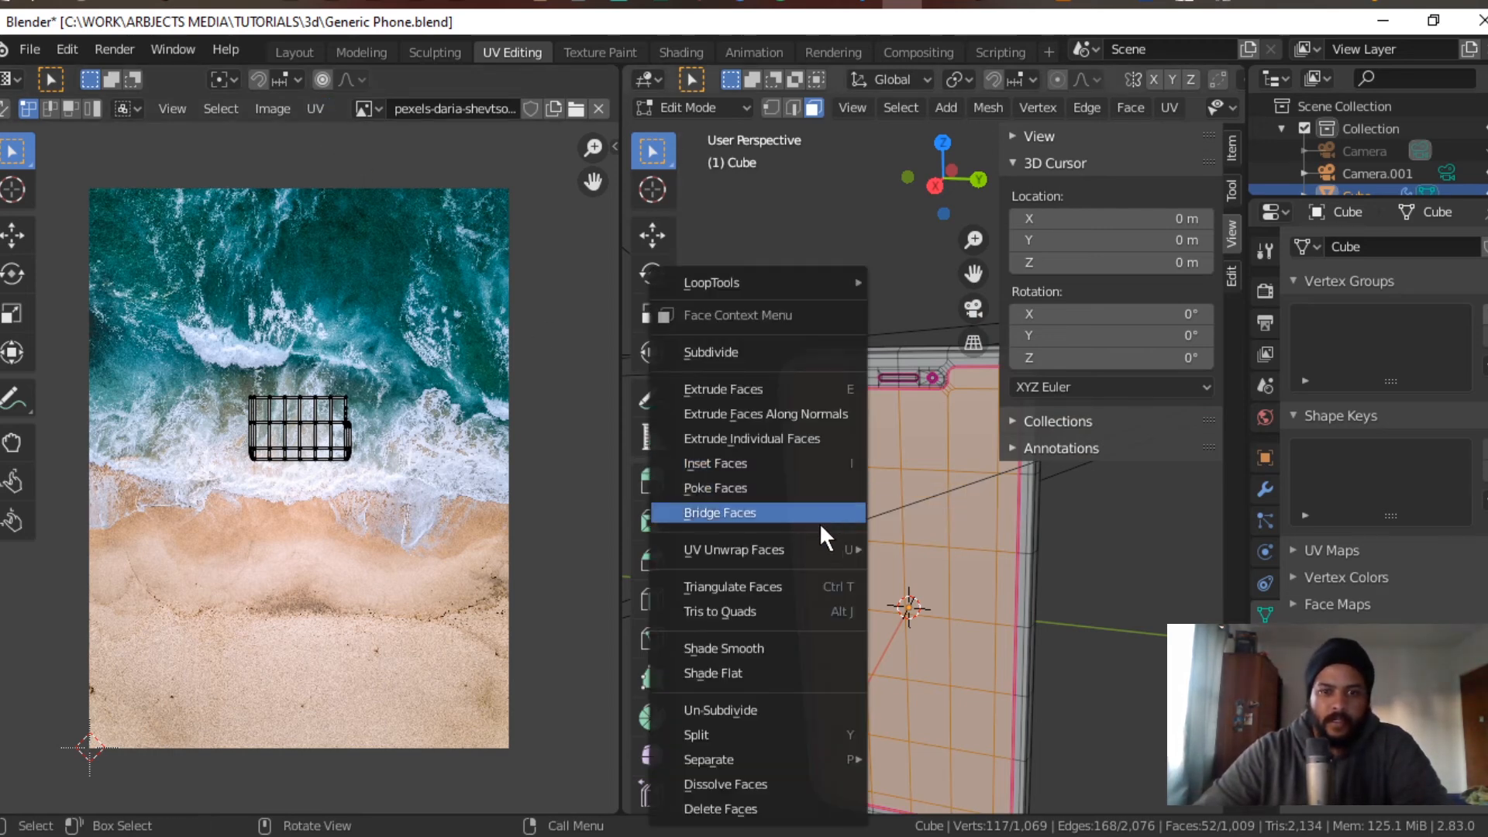
pyautogui.moveTo(791, 550)
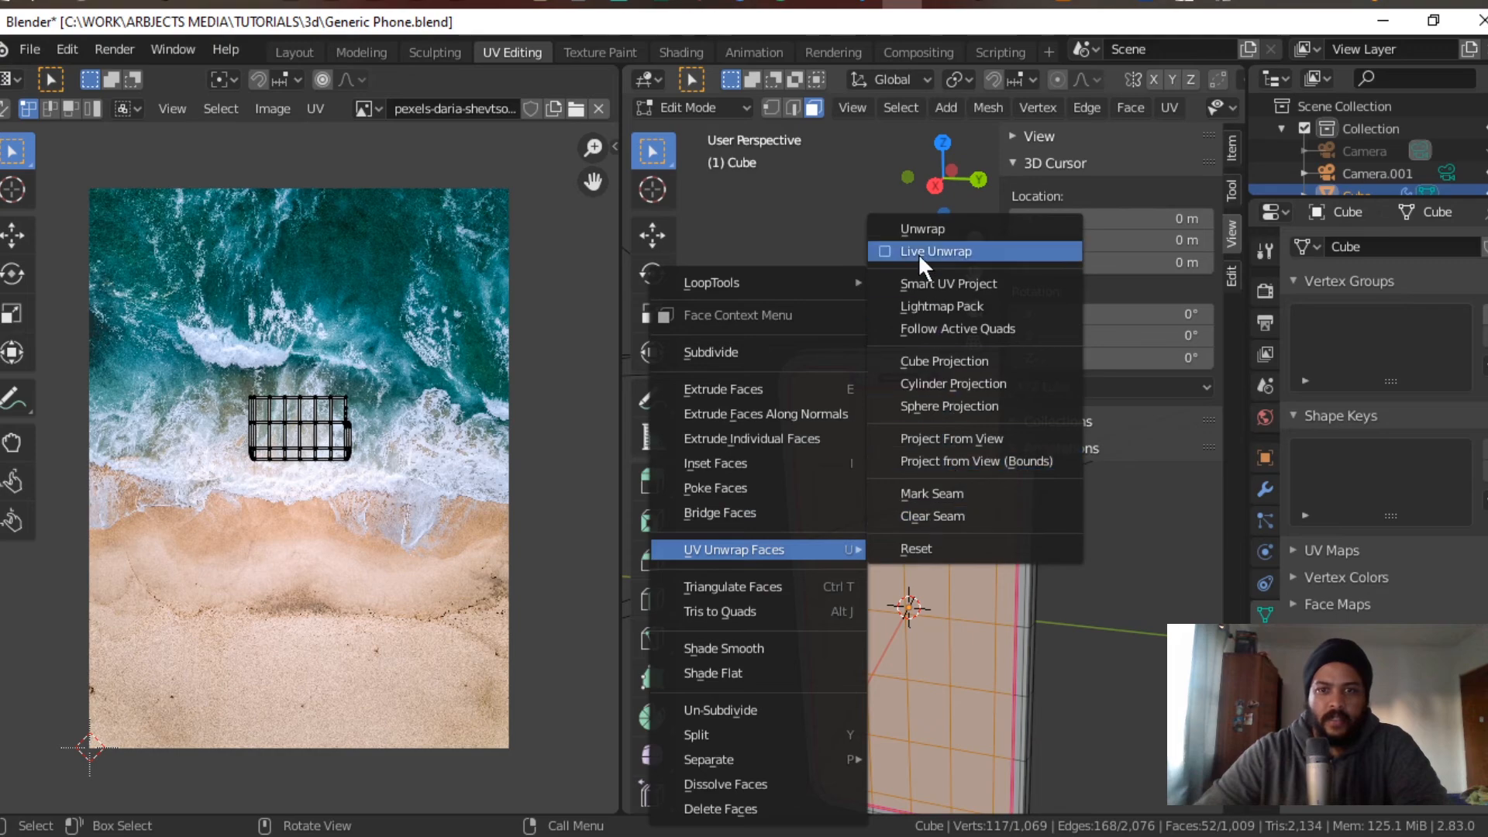
pyautogui.click(926, 234)
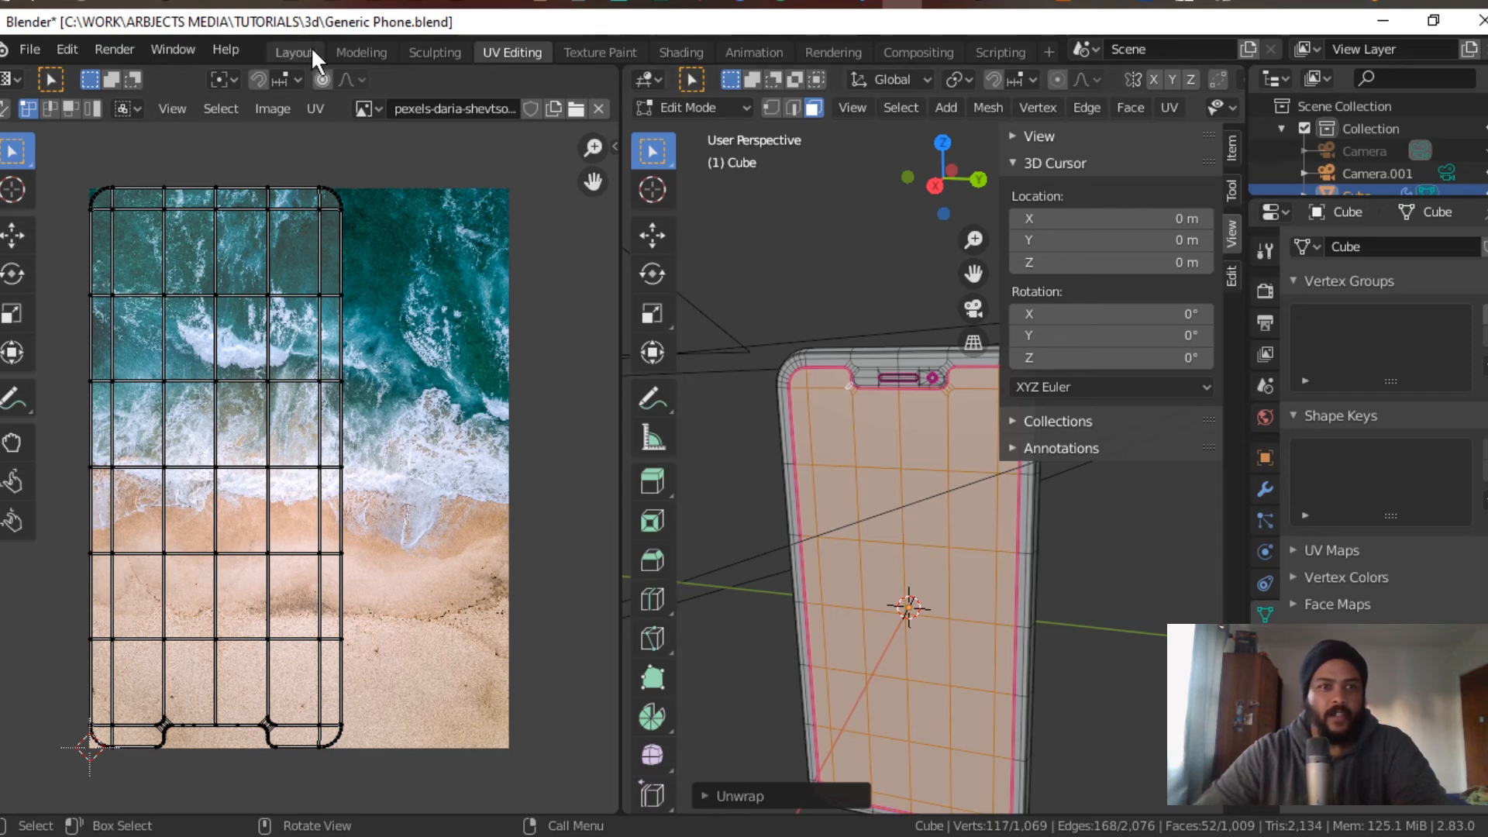
# Step: Inspect the seashore image on the phone's screen in the Shading workspace and from several views in the Layout workspace
pyautogui.click(672, 48)
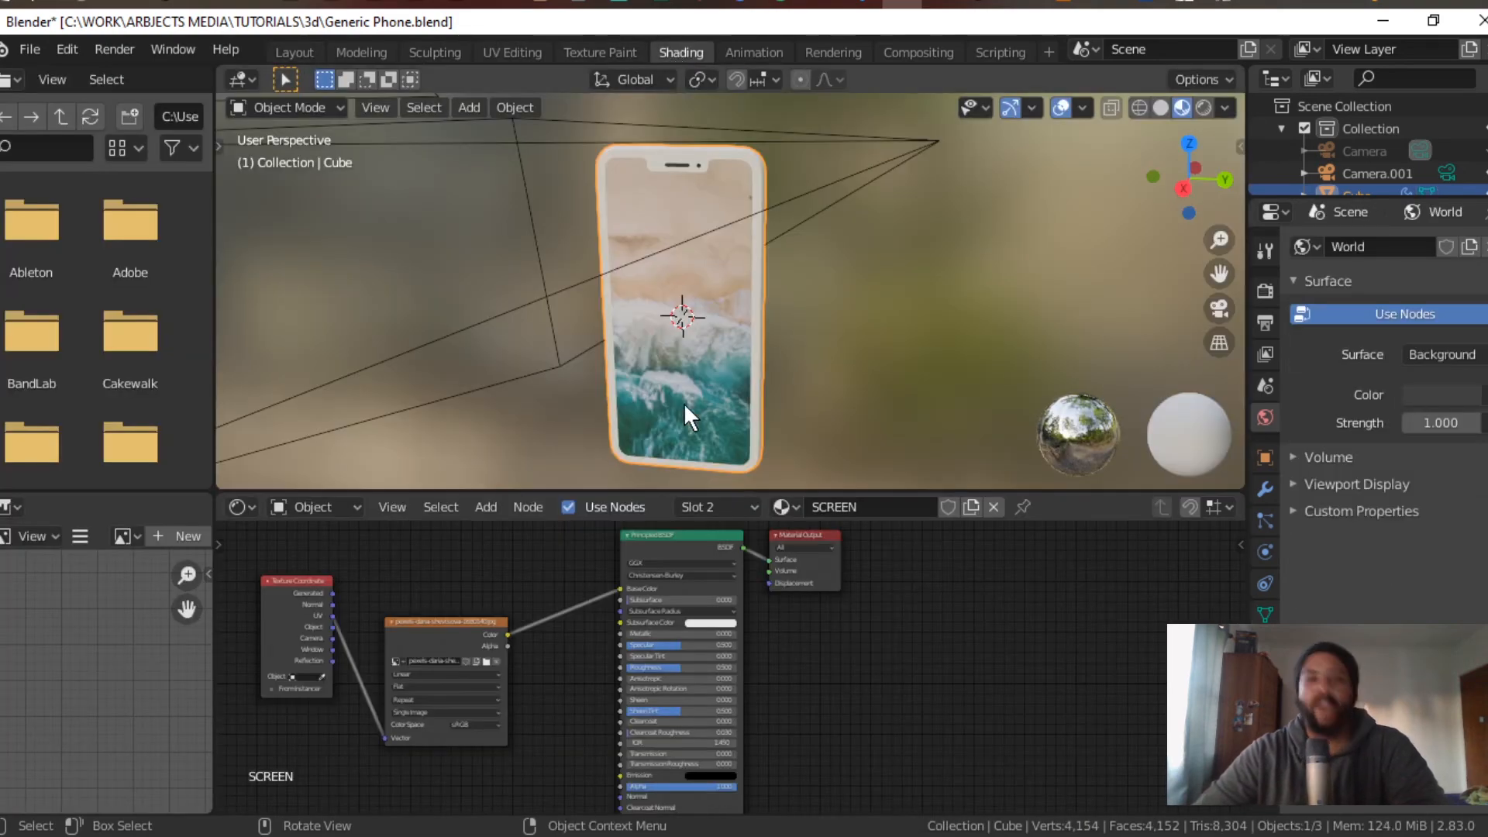
pyautogui.click(294, 51)
pyautogui.scroll(-6, 650, 505)
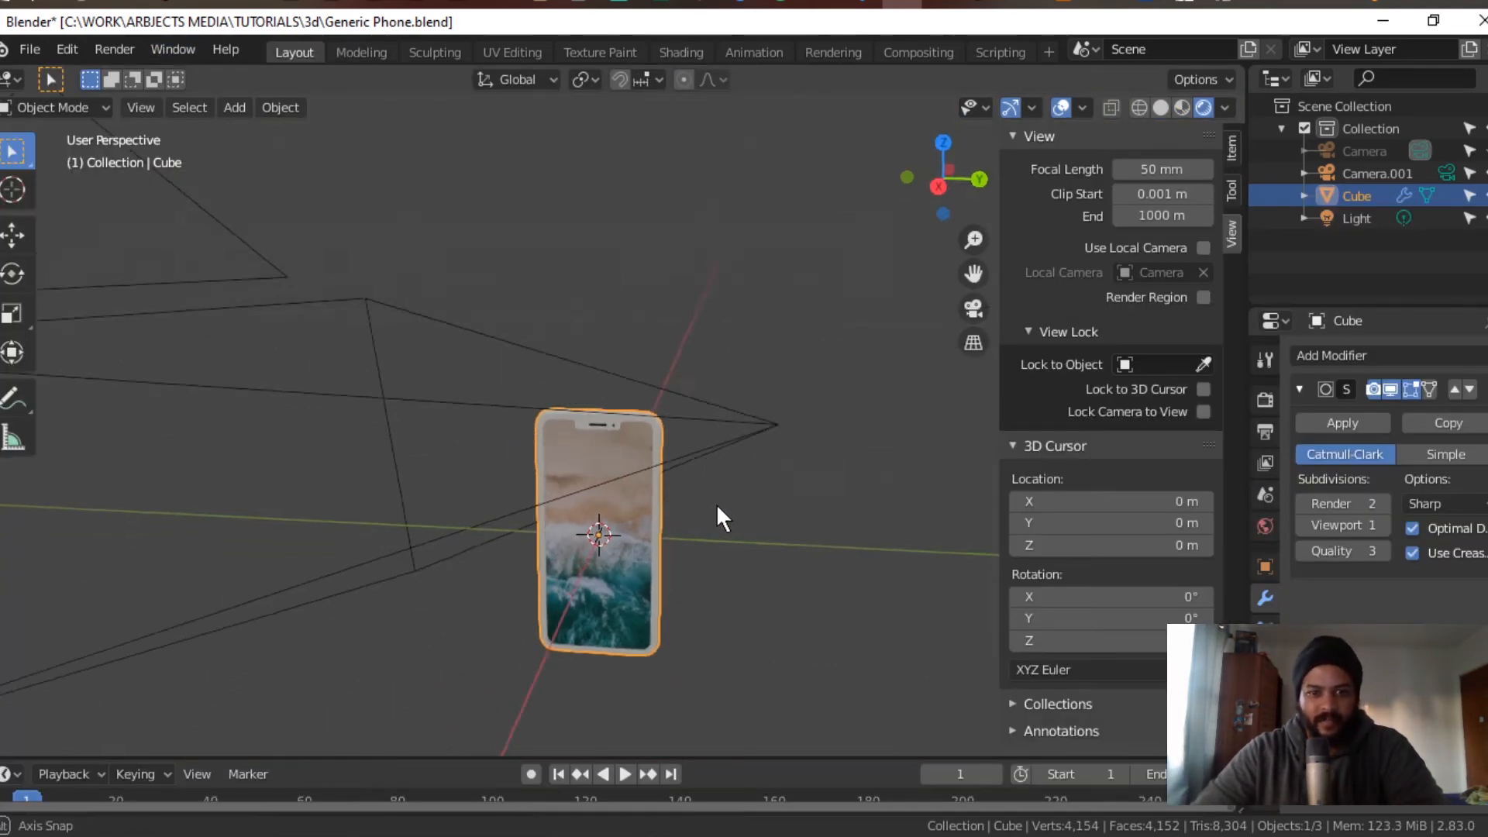
pyautogui.moveTo(721, 517); pyautogui.dragTo(688, 566, button='middle')
pyautogui.scroll(8, 688, 480)
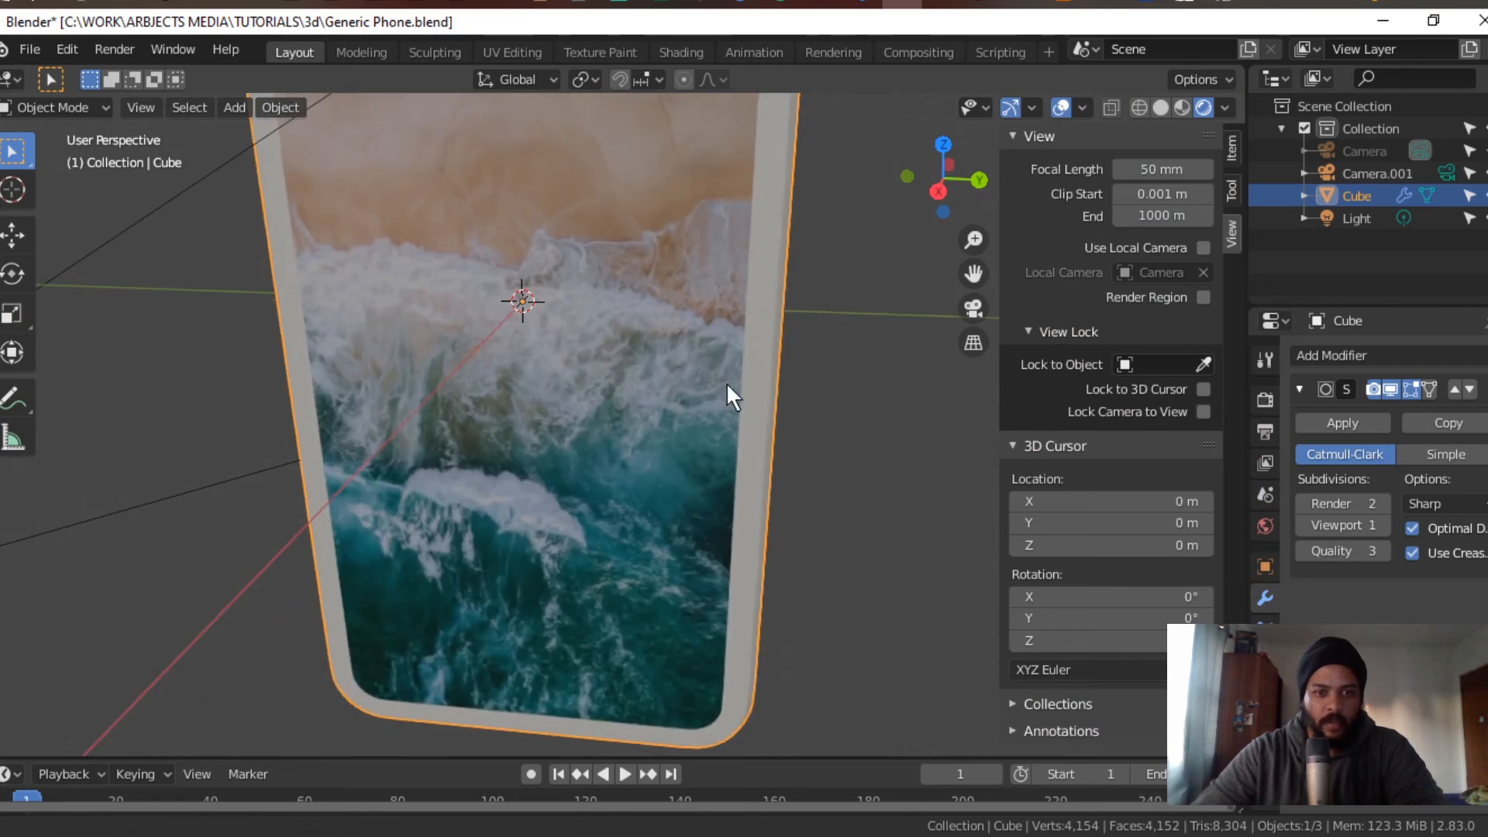
pyautogui.keyDown('shift'); pyautogui.moveTo(727, 382); pyautogui.dragTo(746, 496, button='middle'); pyautogui.keyUp('shift')
pyautogui.scroll(-3, 746, 496)
pyautogui.keyDown('shift'); pyautogui.moveTo(703, 297); pyautogui.dragTo(671, 392, button='middle'); pyautogui.keyUp('shift')
# Step: In Edit Mode, rename the blackk material to charcoal and lighten its base color to a very dark grey
pyautogui.press('Tab')
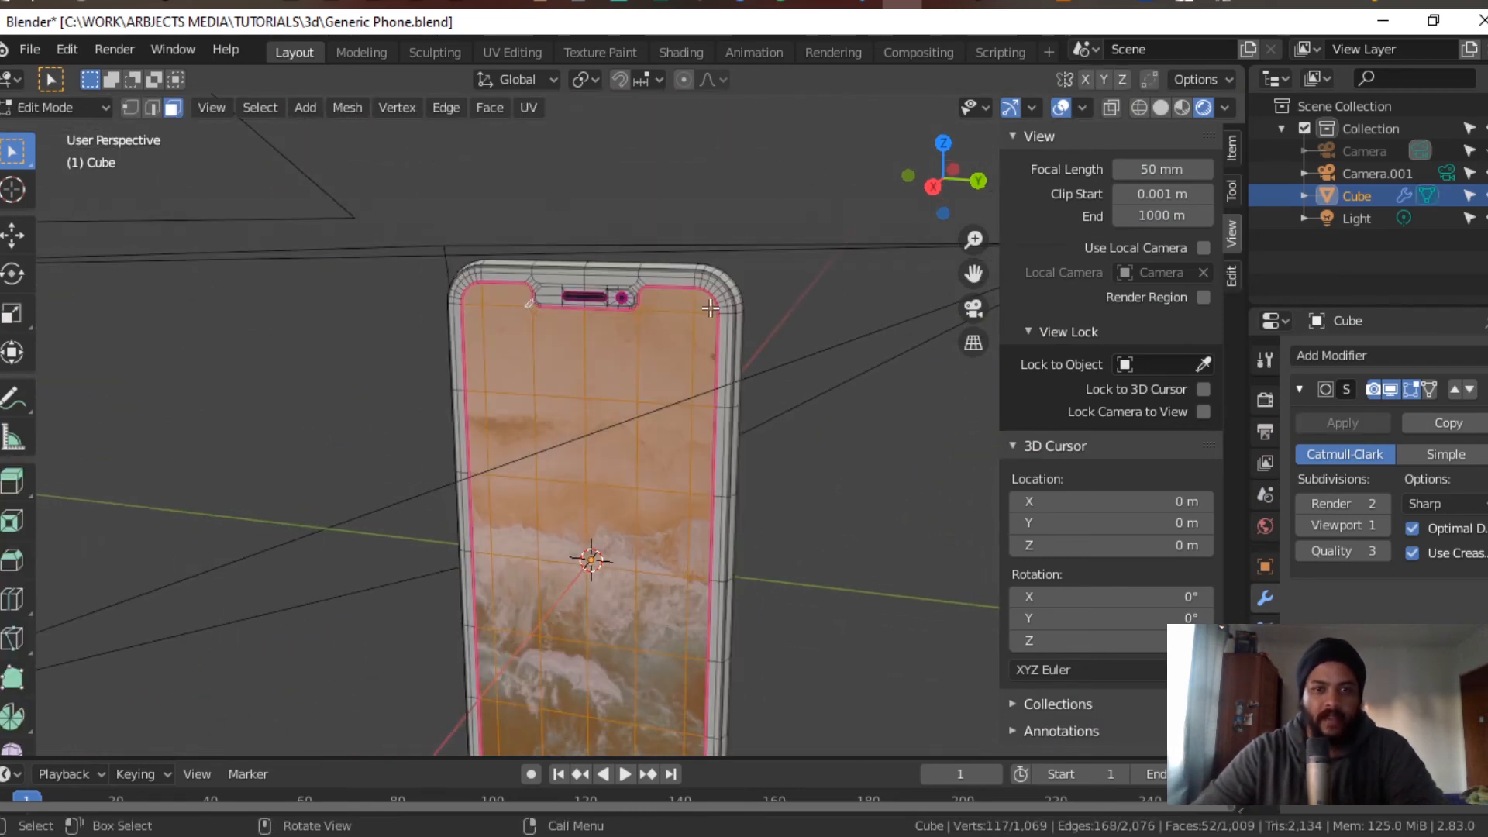
pyautogui.scroll(2, 710, 308)
pyautogui.scroll(1, 716, 295)
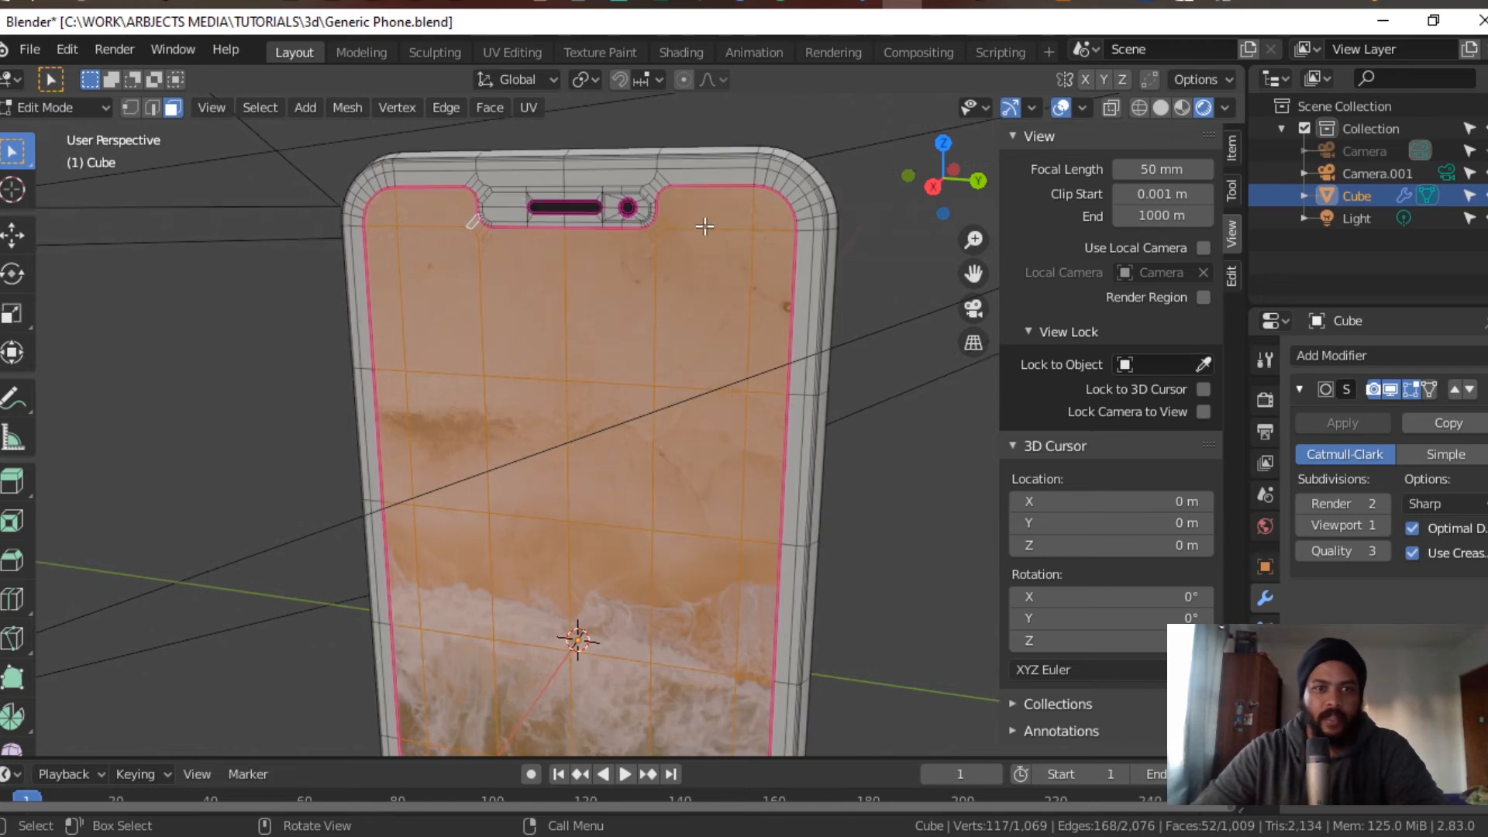
pyautogui.scroll(5, 704, 225)
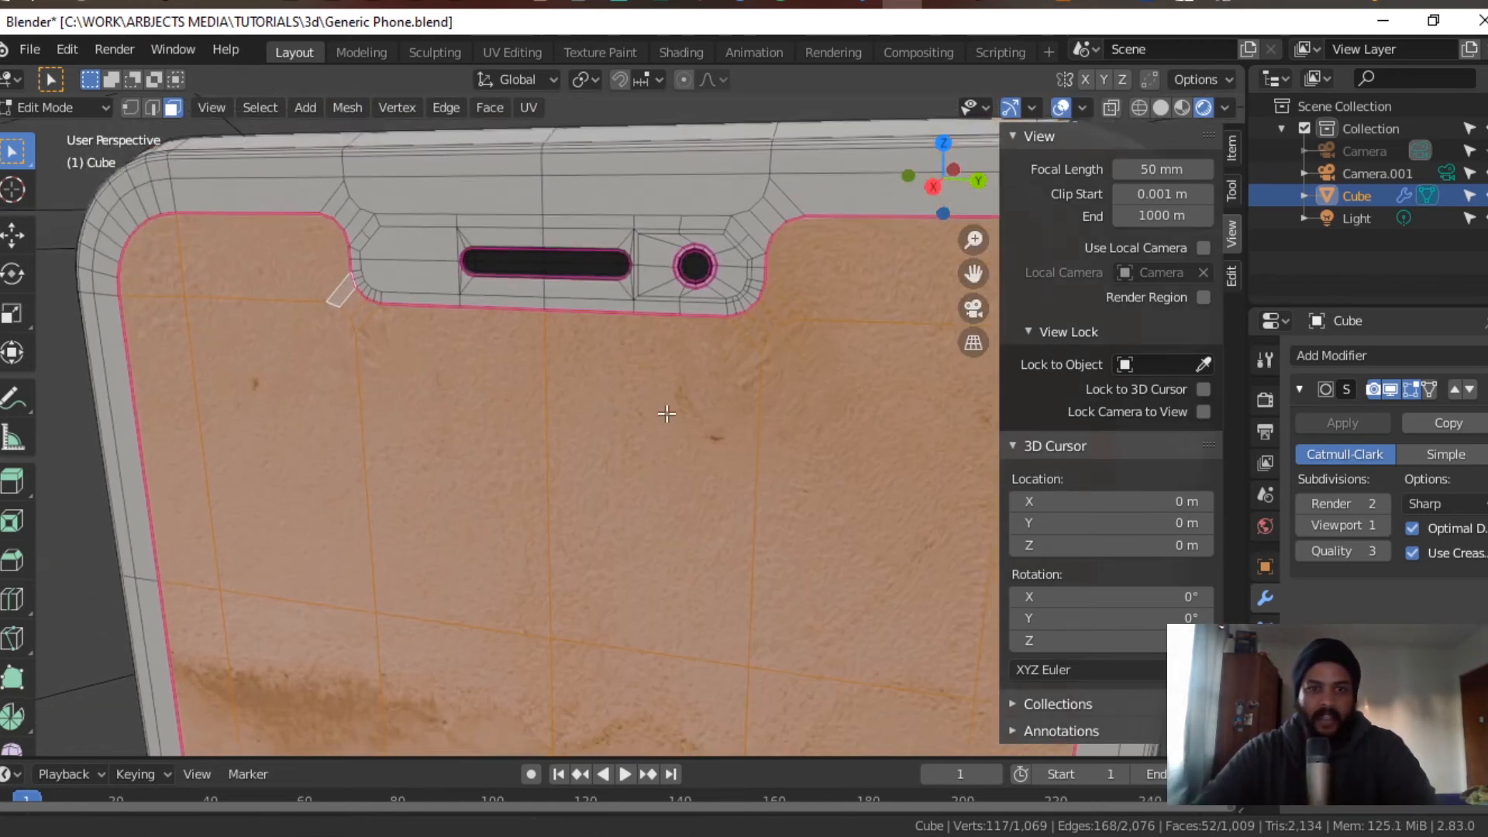
pyautogui.scroll(2, 666, 414)
pyautogui.keyDown('shift'); pyautogui.moveTo(623, 355); pyautogui.dragTo(624, 440, button='middle'); pyautogui.keyUp('shift')
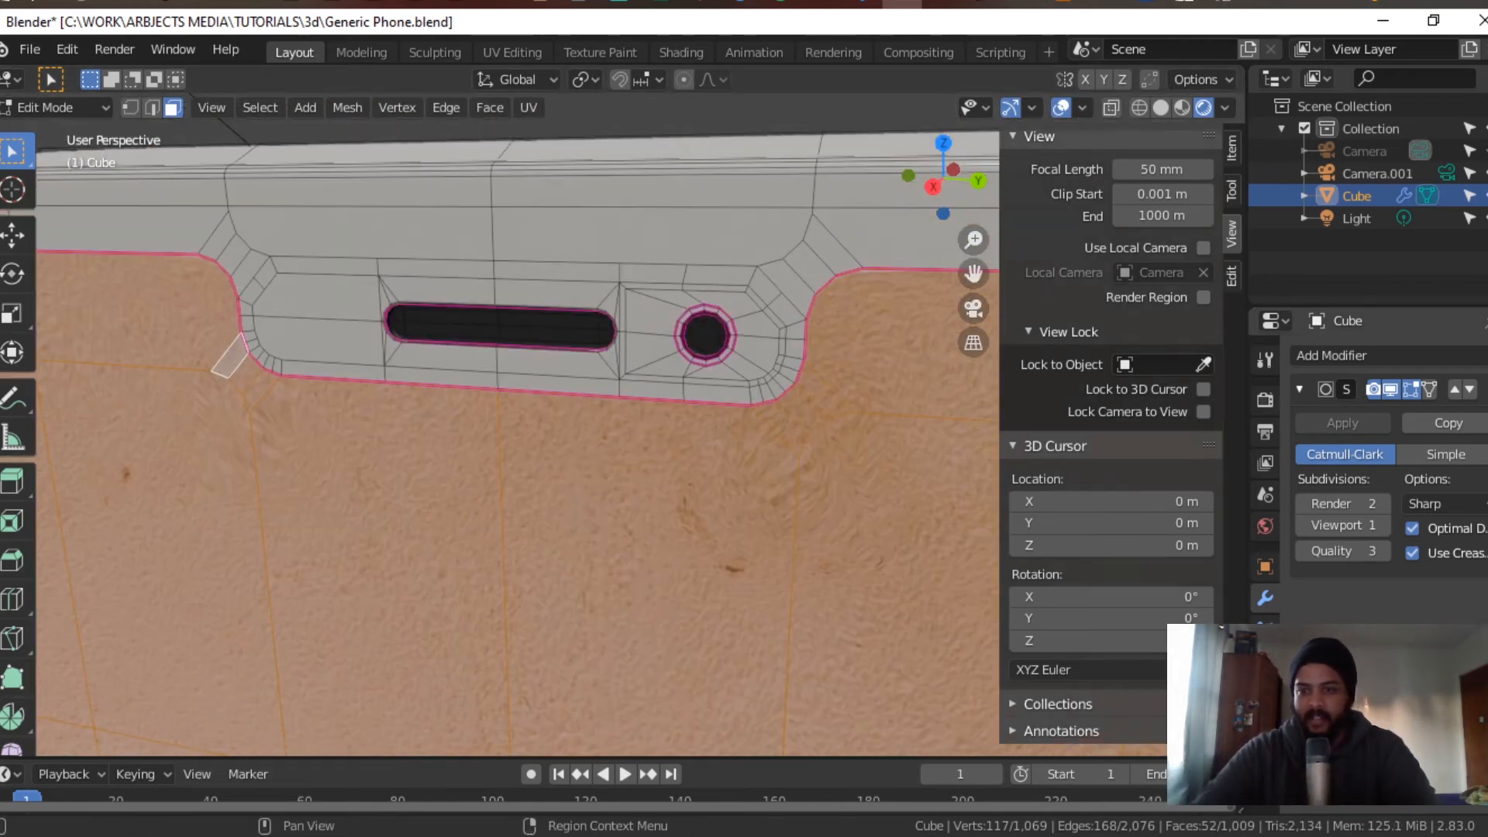
pyautogui.click(1264, 756)
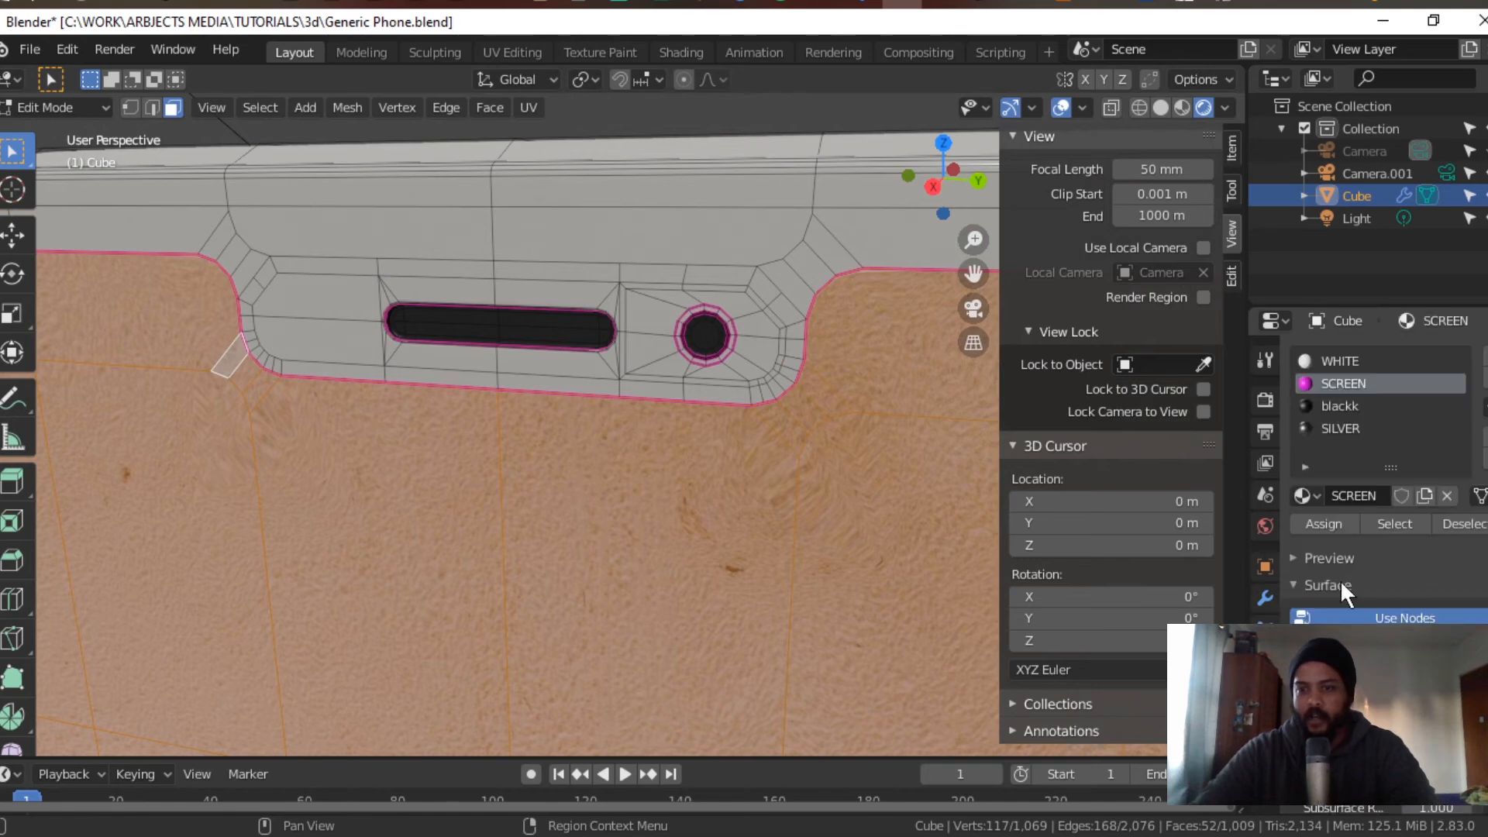
pyautogui.click(1345, 405)
pyautogui.write('char')
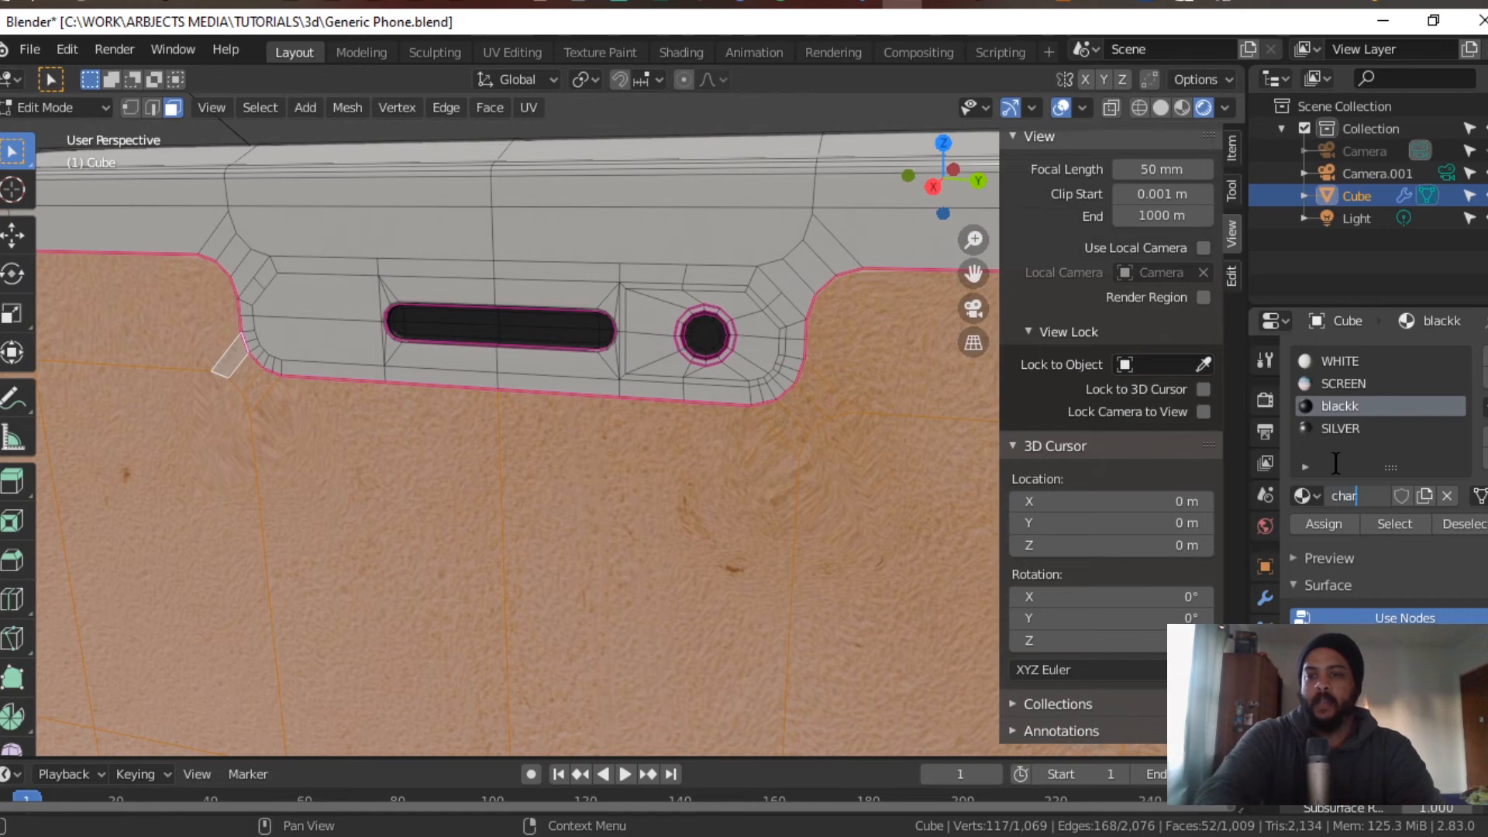
pyautogui.write('coal')
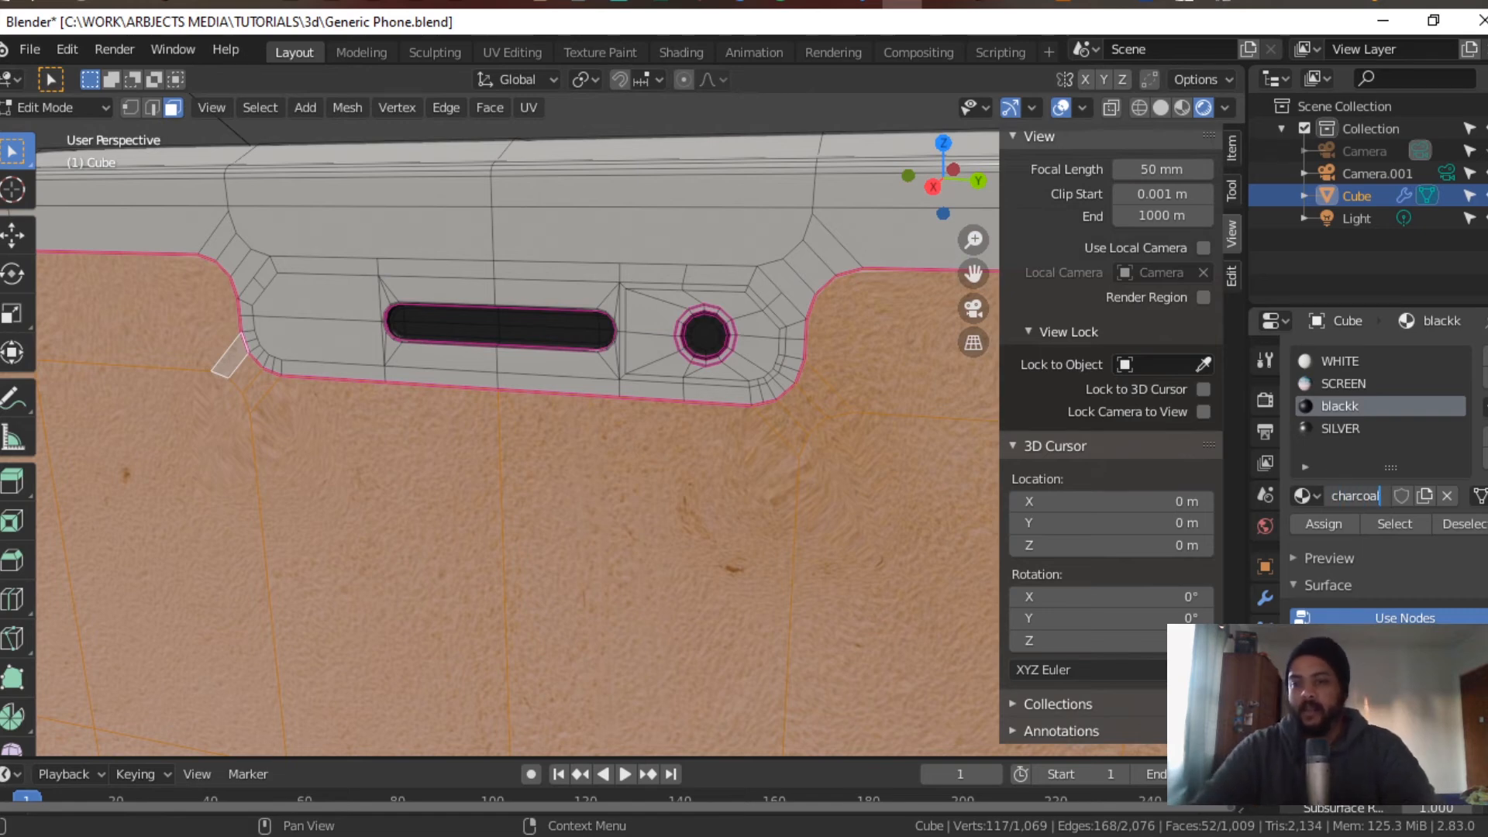
pyautogui.press('Return')
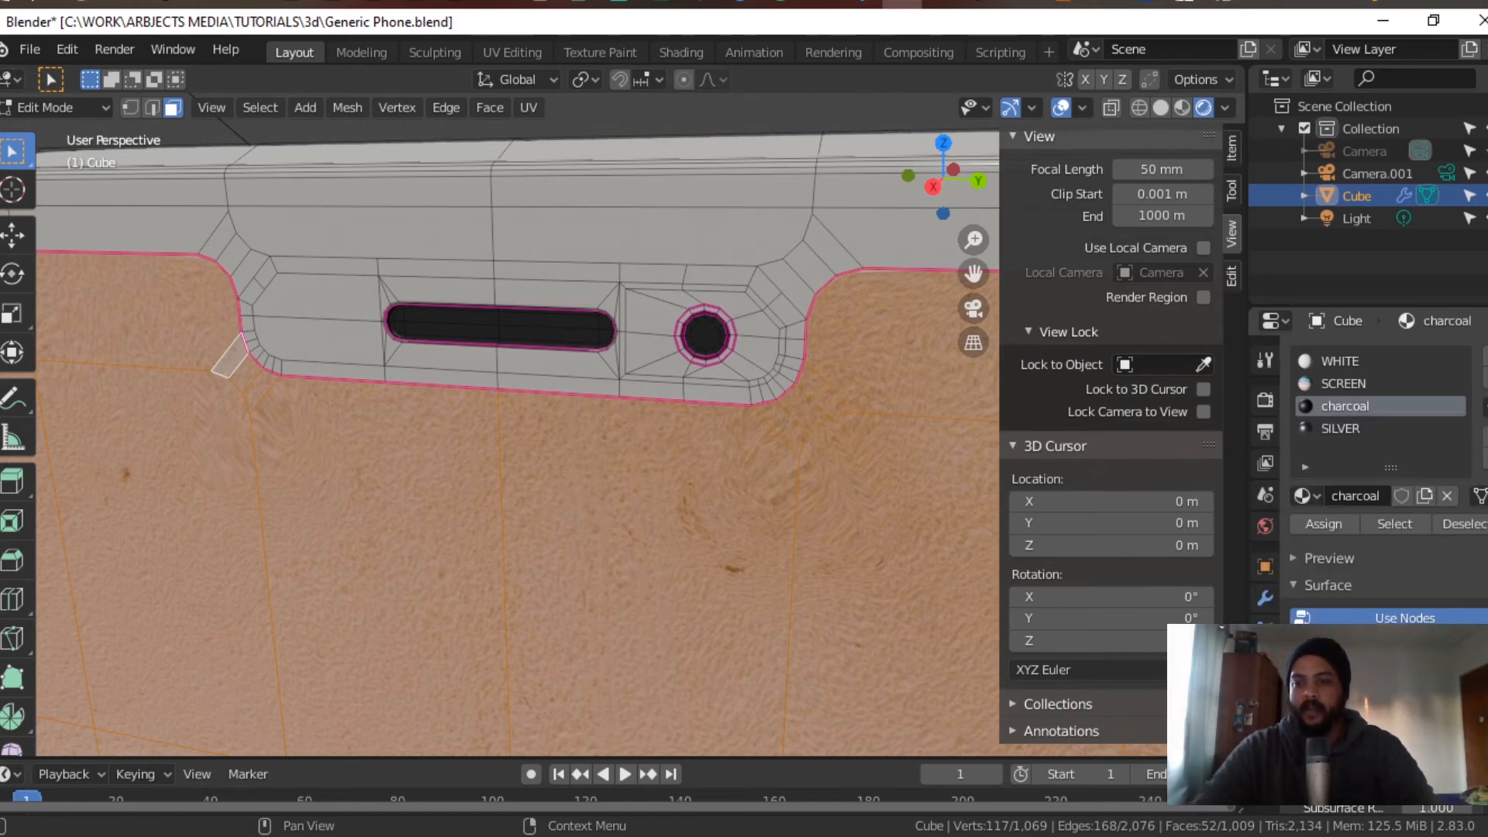
pyautogui.click(1436, 758)
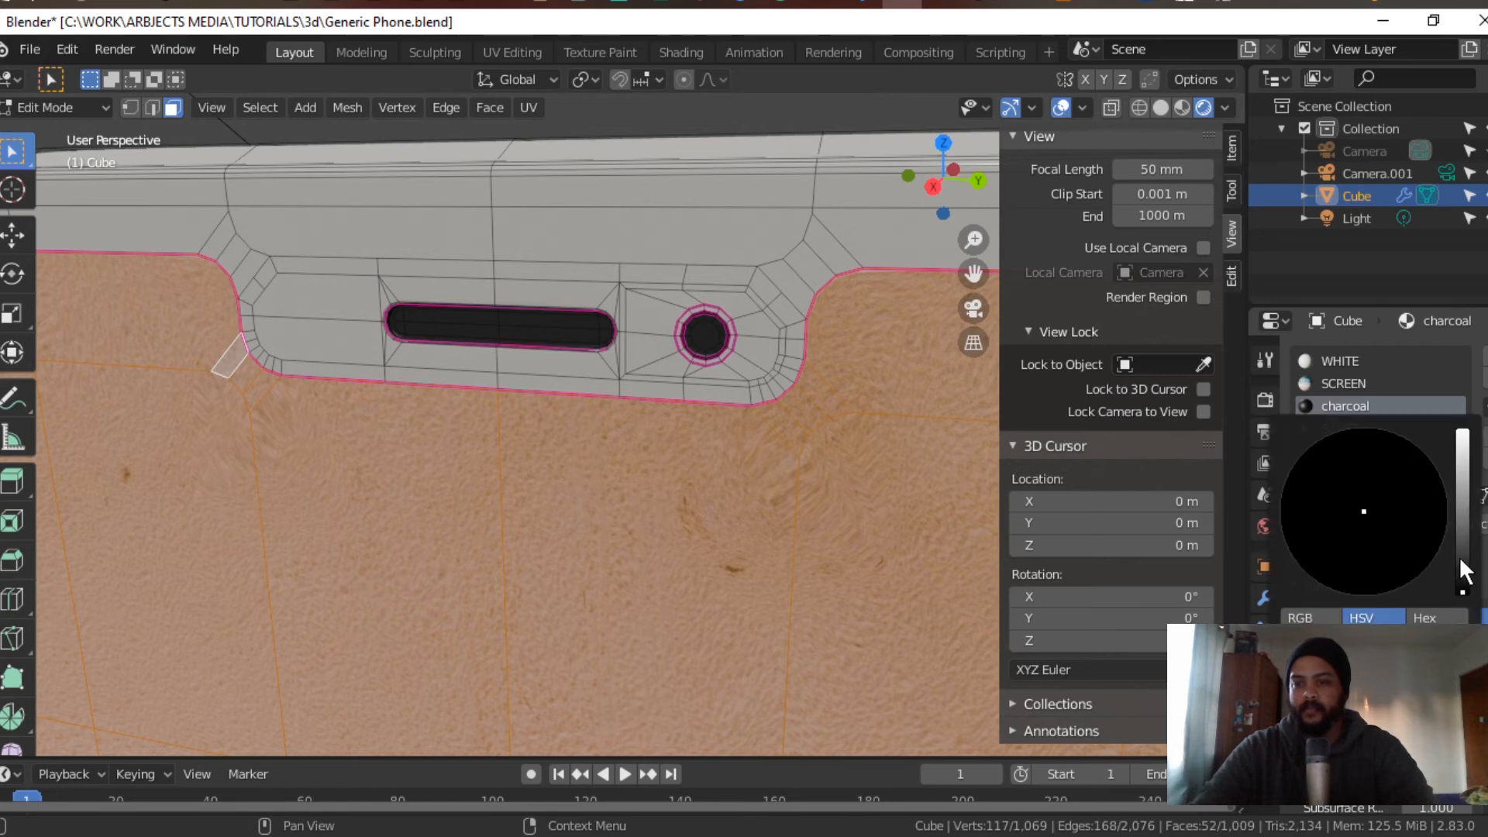
pyautogui.moveTo(1461, 561); pyautogui.dragTo(1462, 565)
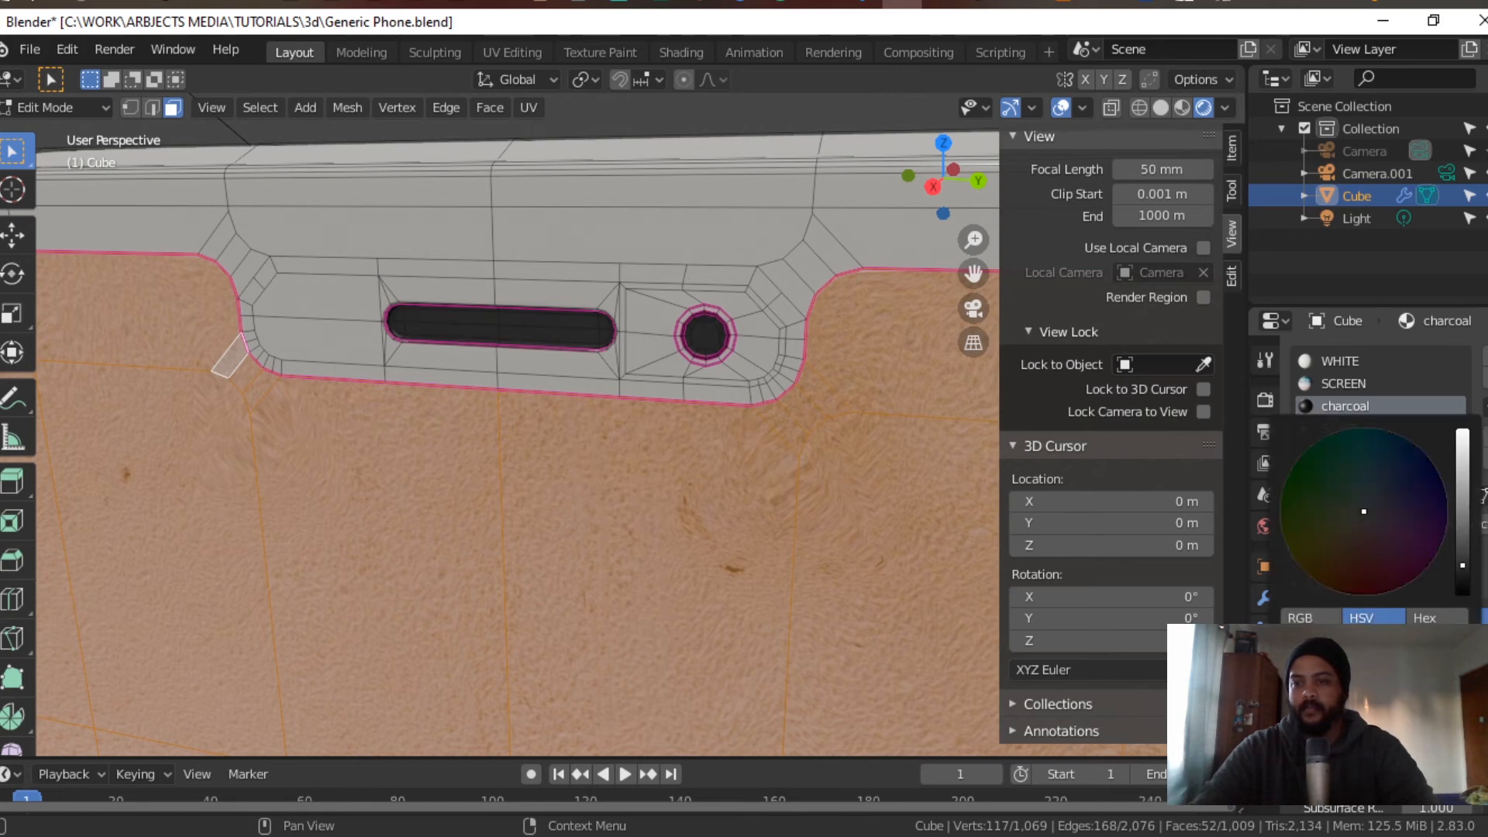
# Step: Select individual faces above the notch and on the camera hole's ring to check which material each one uses
pyautogui.click(579, 232)
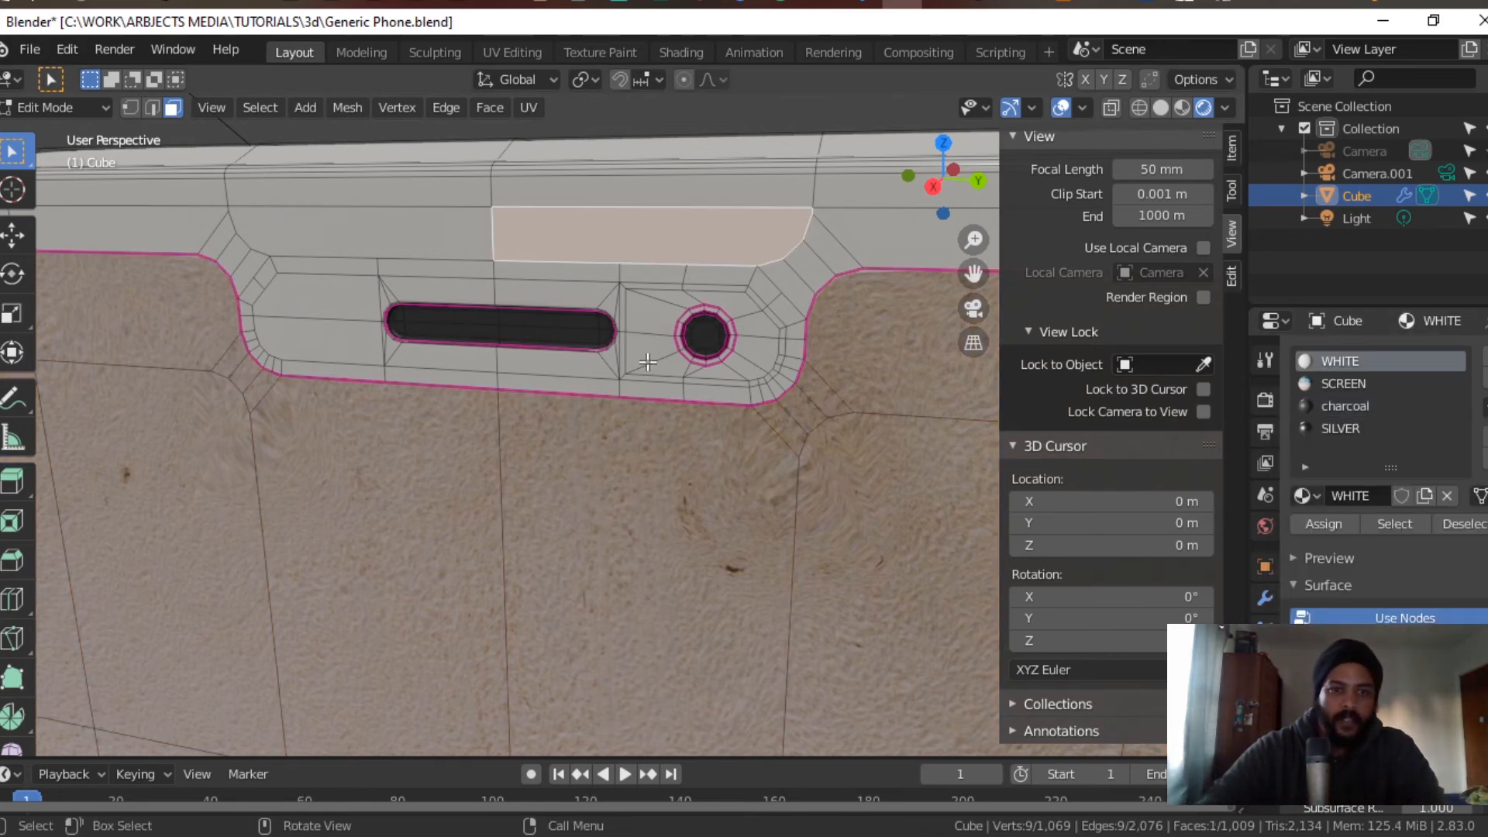
pyautogui.scroll(3, 651, 318)
pyautogui.scroll(-3, 742, 349)
pyautogui.click(761, 287)
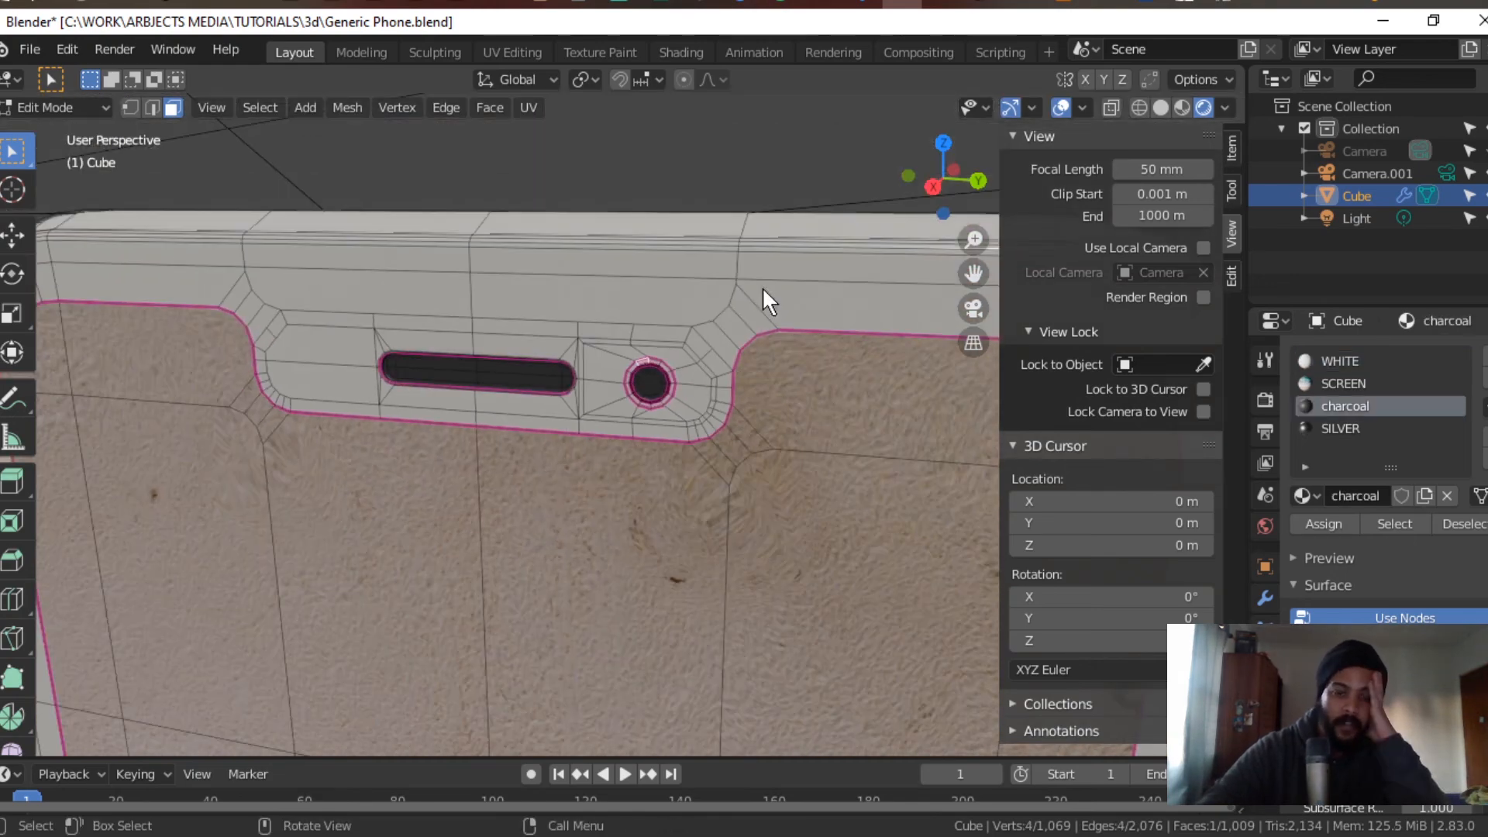
pyautogui.scroll(-1, 764, 318)
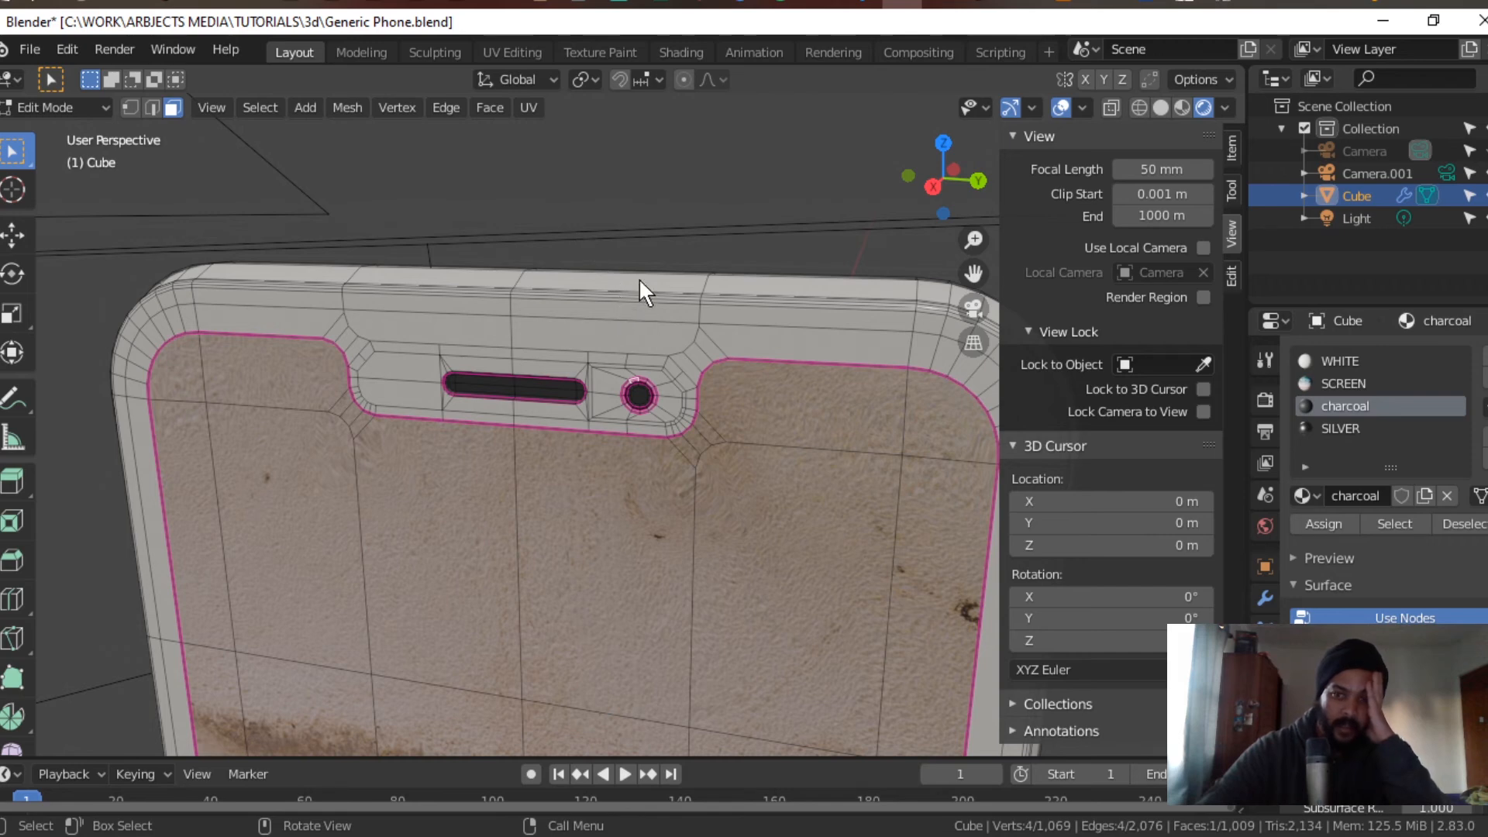
# Step: Darken the WHITE material's base color to nearly black and rename the material BLACK
pyautogui.click(1345, 358)
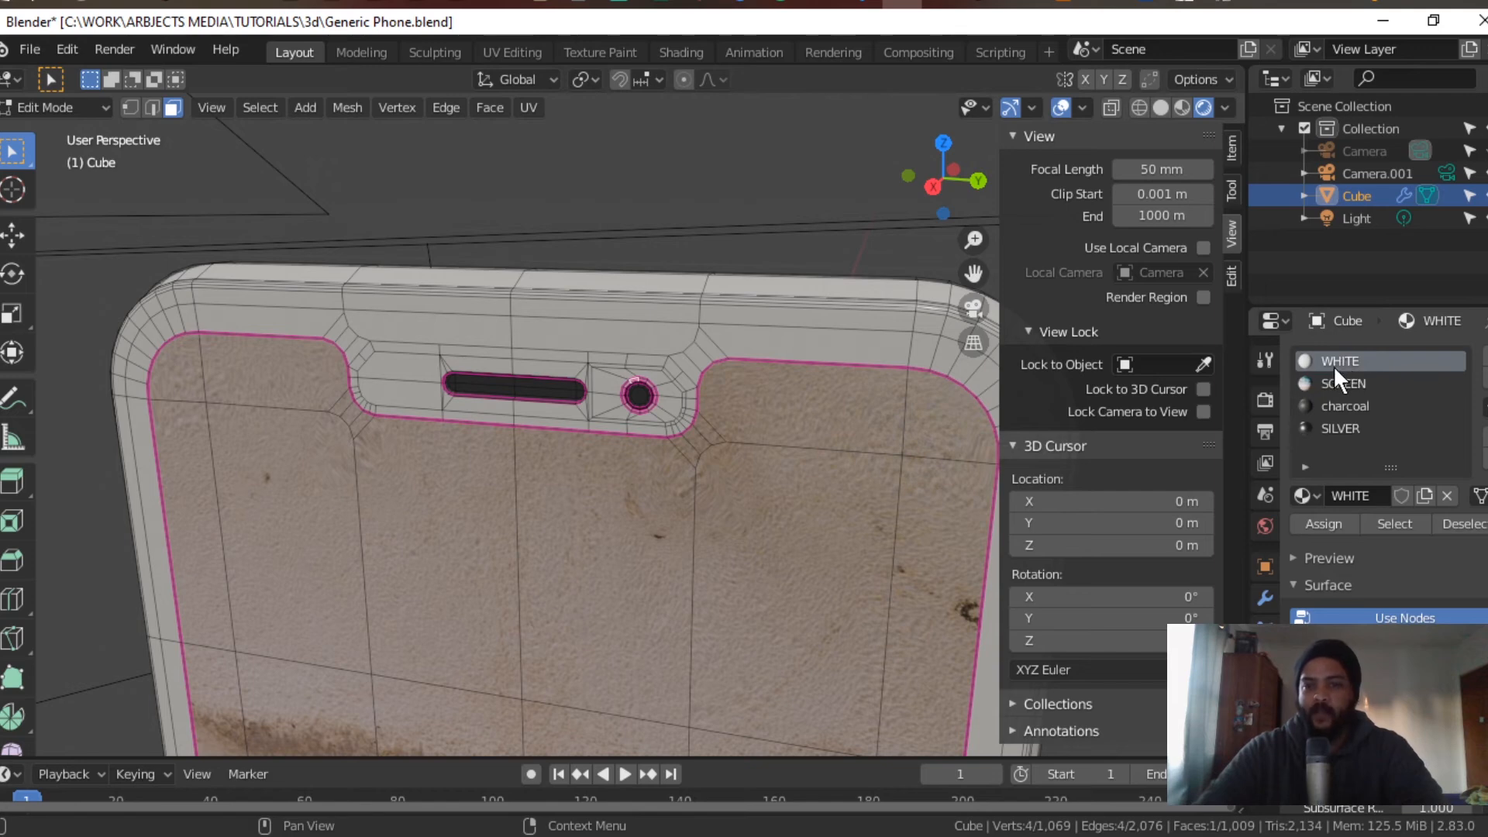
pyautogui.click(1395, 682)
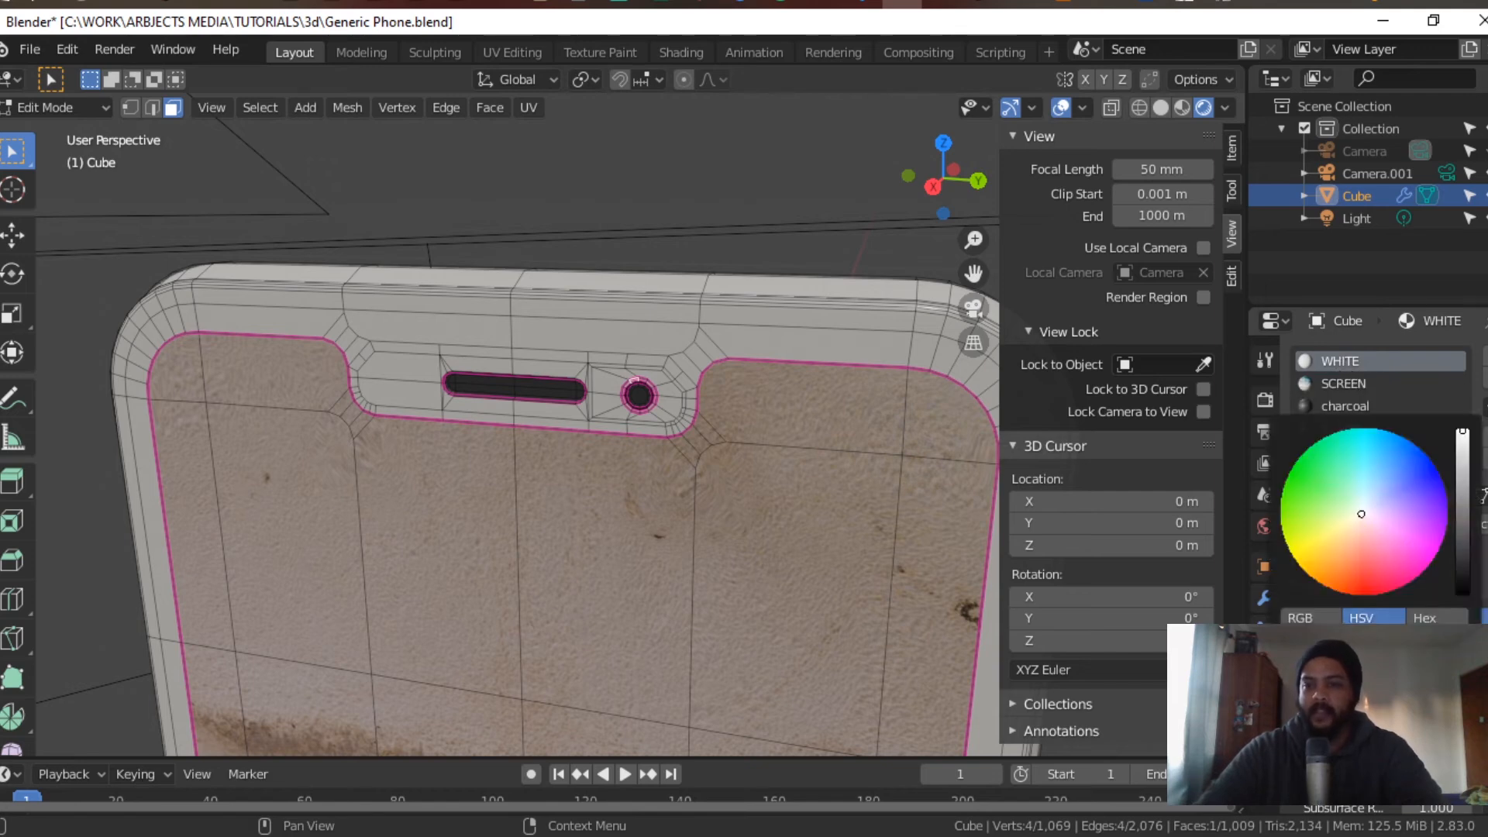
pyautogui.click(1395, 682)
pyautogui.moveTo(1464, 575); pyautogui.dragTo(1462, 593)
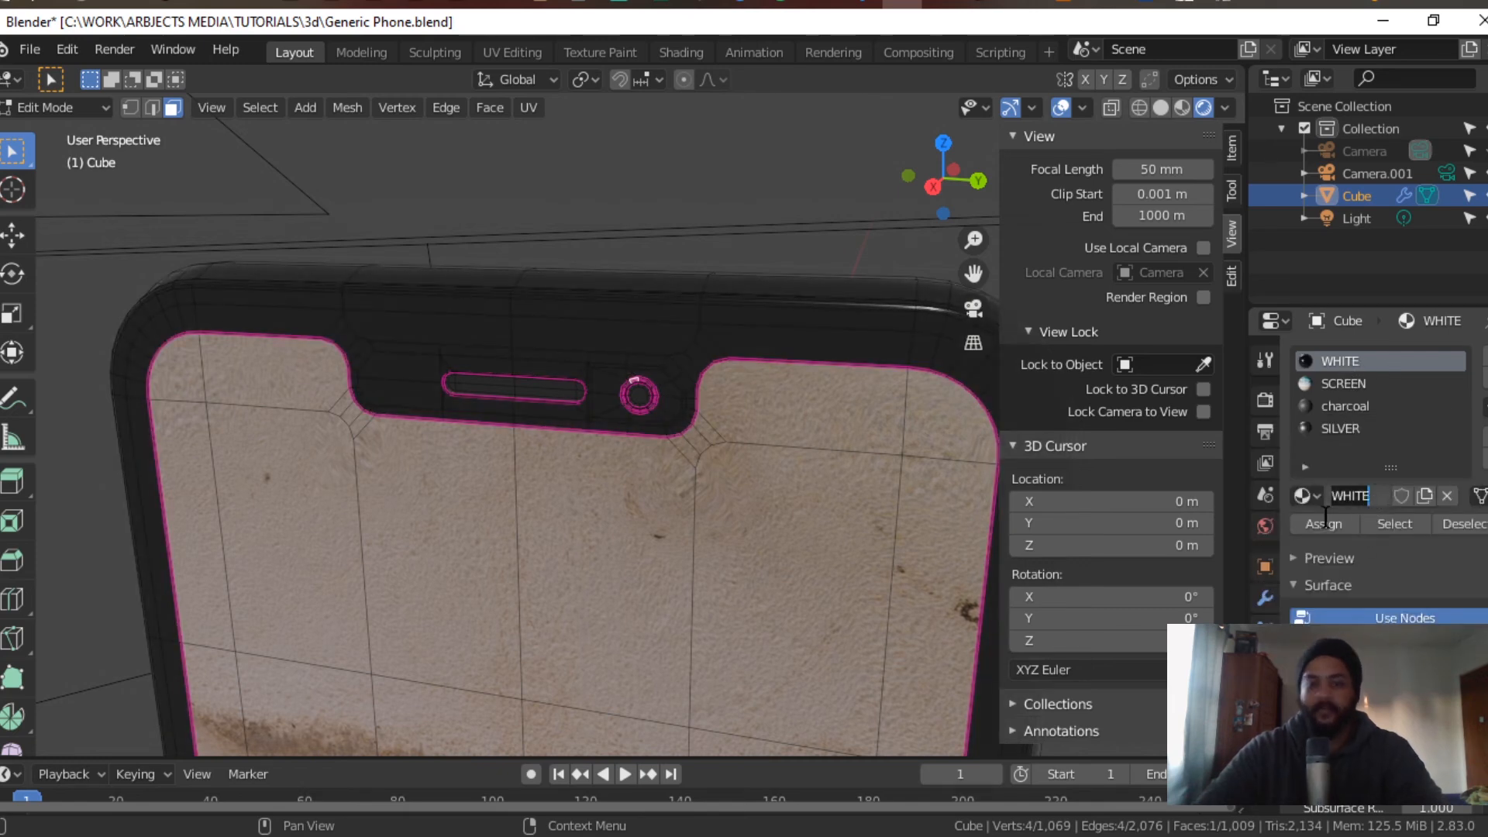
pyautogui.write('BLACK')
pyautogui.press('Return')
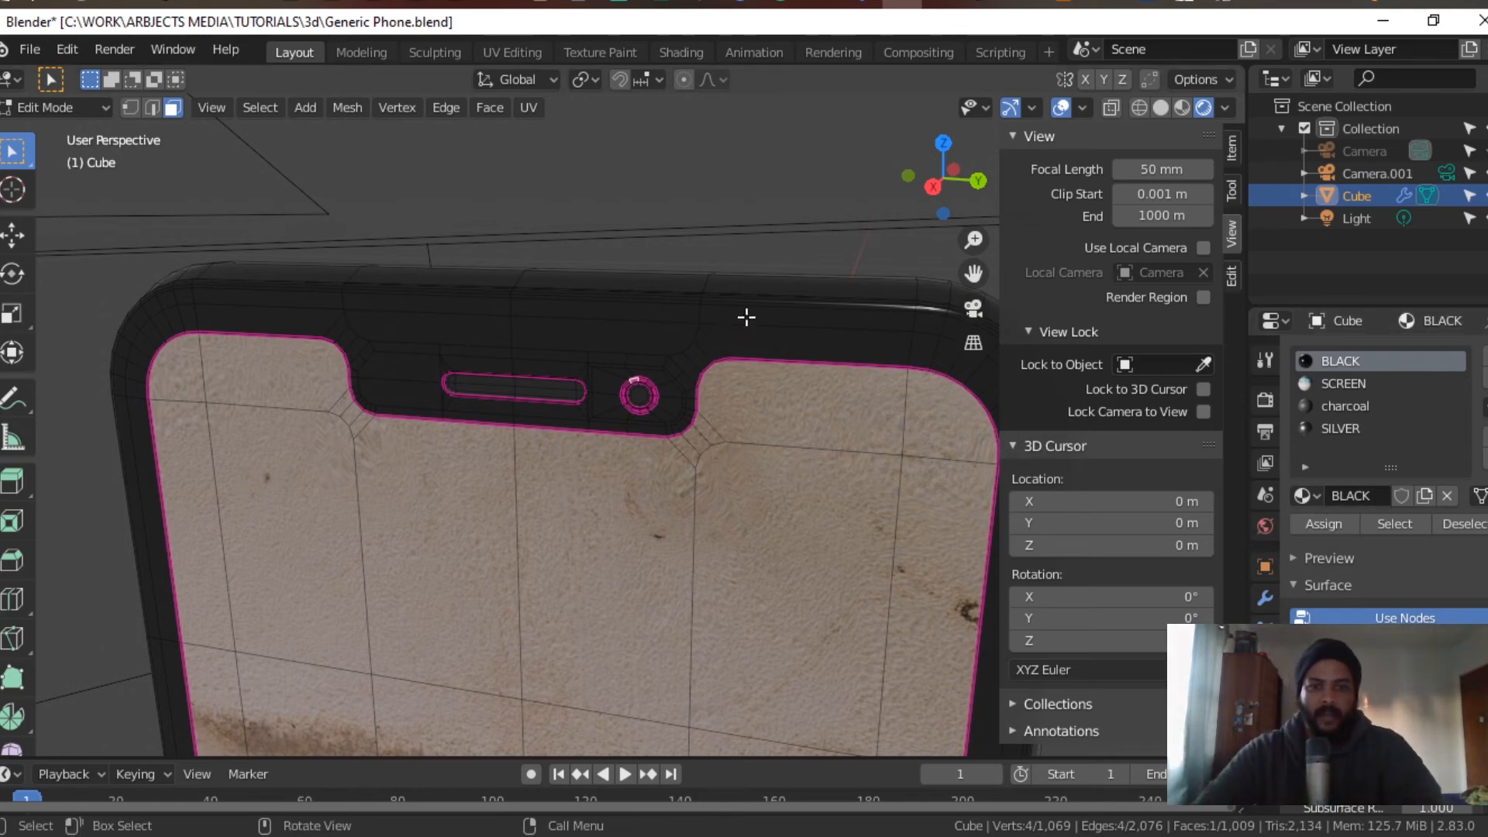
# Step: Select the four central faces on the phone's back and grow the selection twice to cover most of the back
pyautogui.moveTo(726, 295); pyautogui.dragTo(688, 381, button='middle')
pyautogui.click(686, 364)
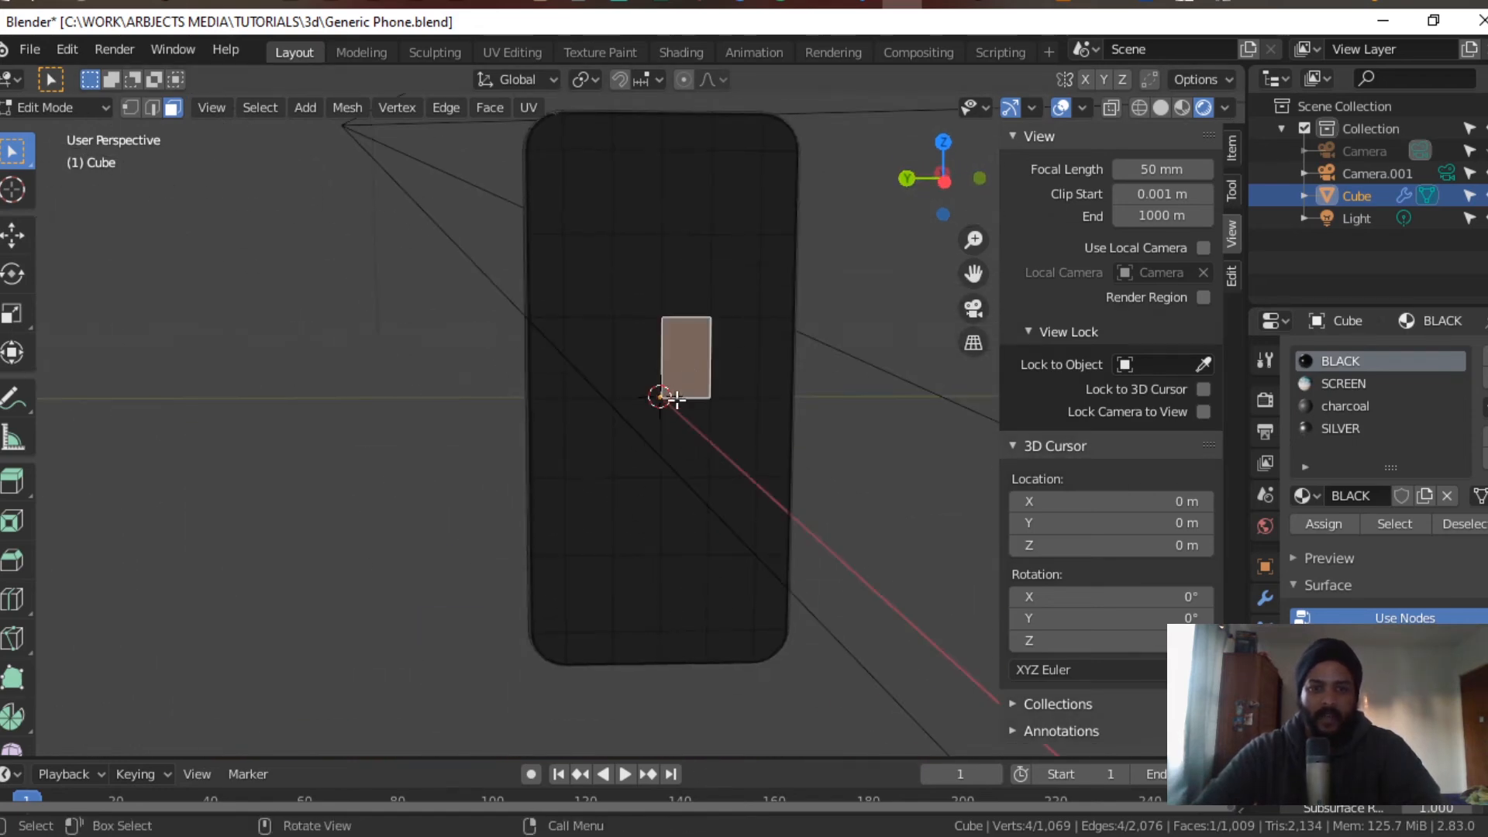
pyautogui.keyDown('shift'); pyautogui.click(639, 364); pyautogui.keyUp('shift')
pyautogui.keyDown('shift'); pyautogui.click(649, 452); pyautogui.keyUp('shift')
pyautogui.keyDown('shift'); pyautogui.click(683, 443); pyautogui.keyUp('shift')
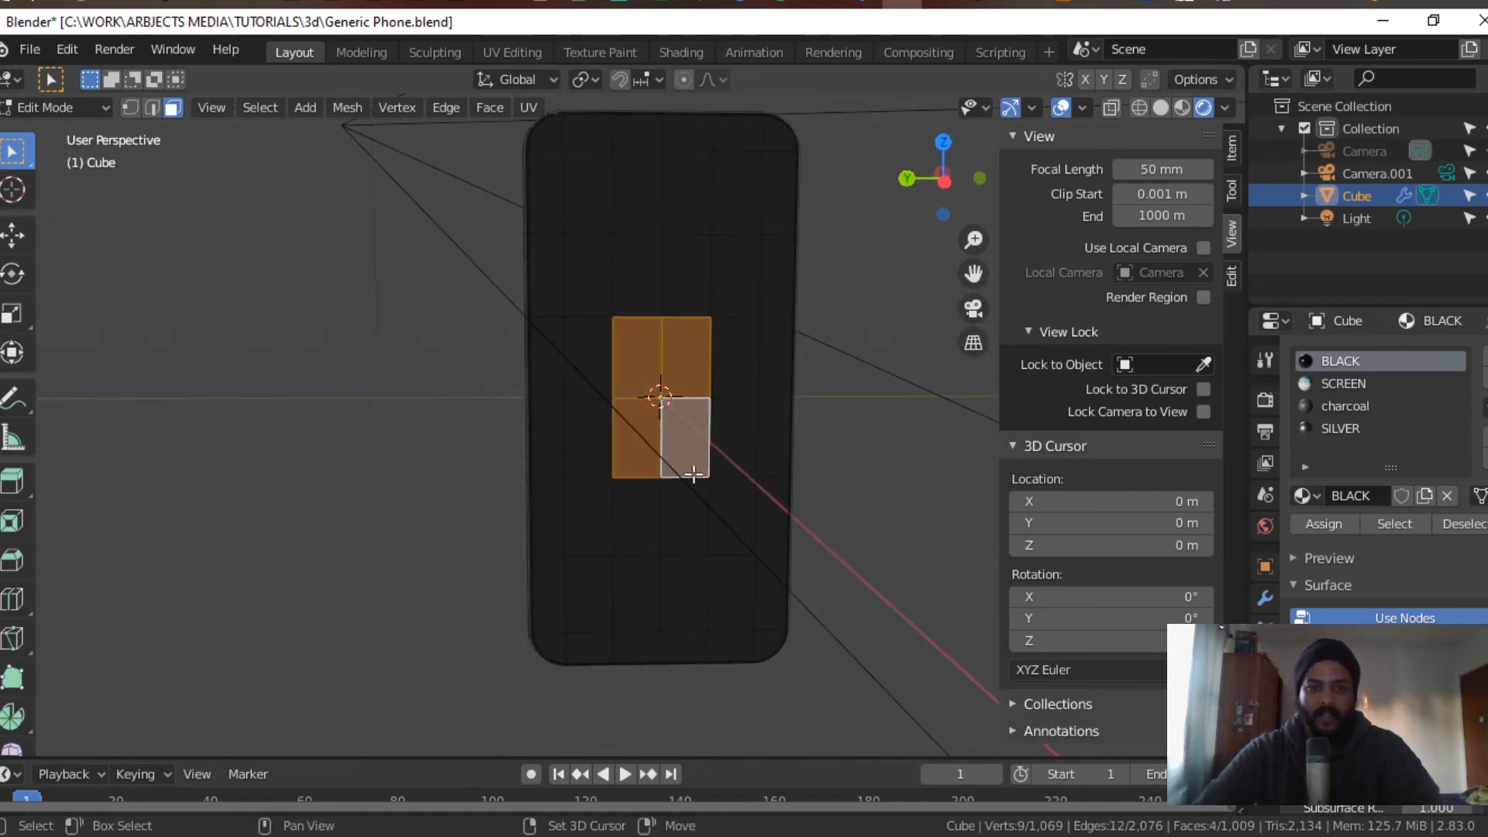
pyautogui.press('ctrl+KP_Add')
pyautogui.press('ctrl+KP_Add')
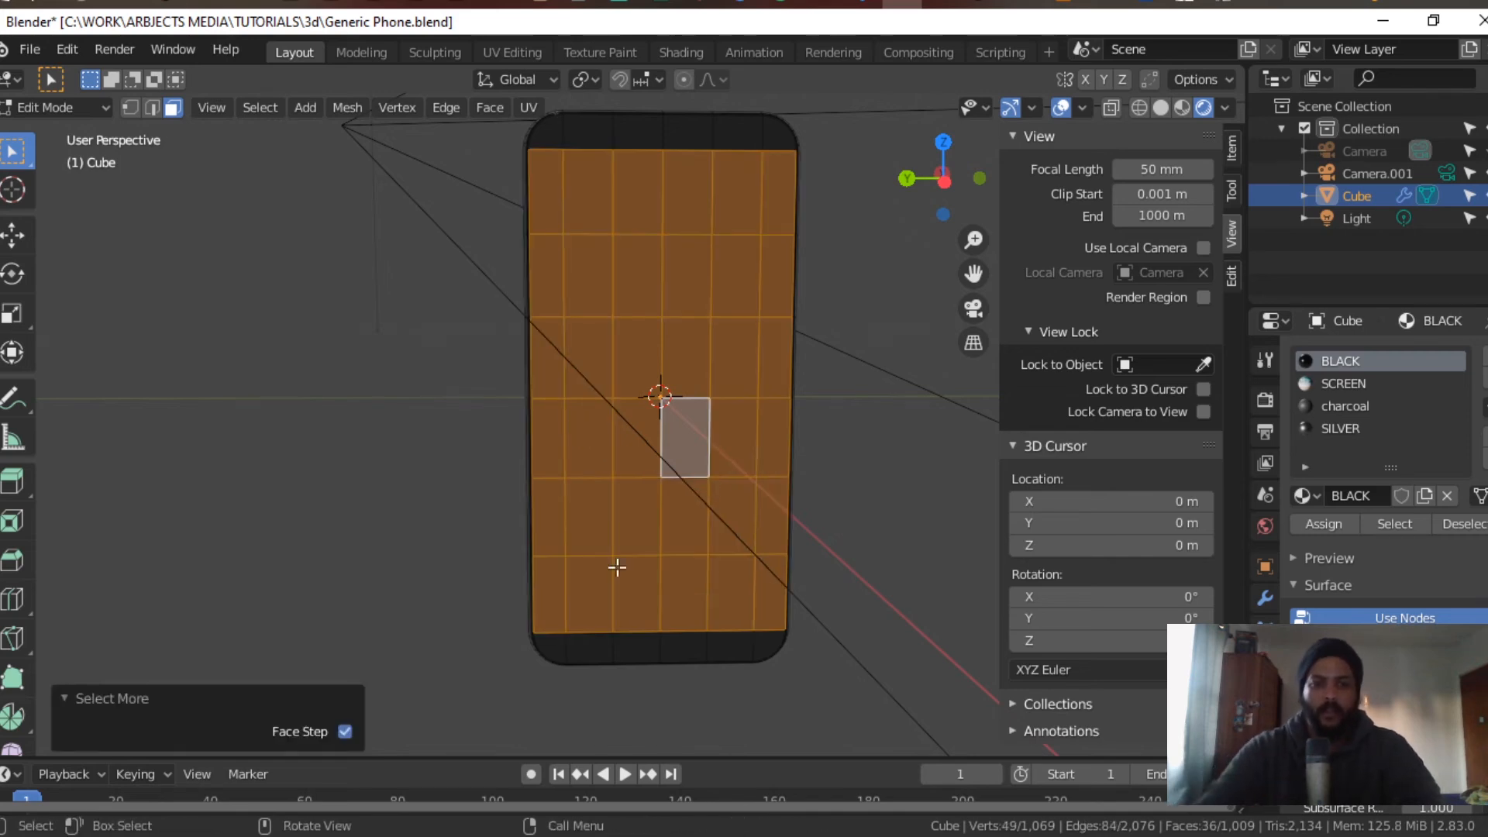
# Step: Add the bottom and top rows of faces, corners included, to the selection on the phone's back
pyautogui.keyDown('ctrl'); pyautogui.click(560, 643); pyautogui.keyUp('ctrl')
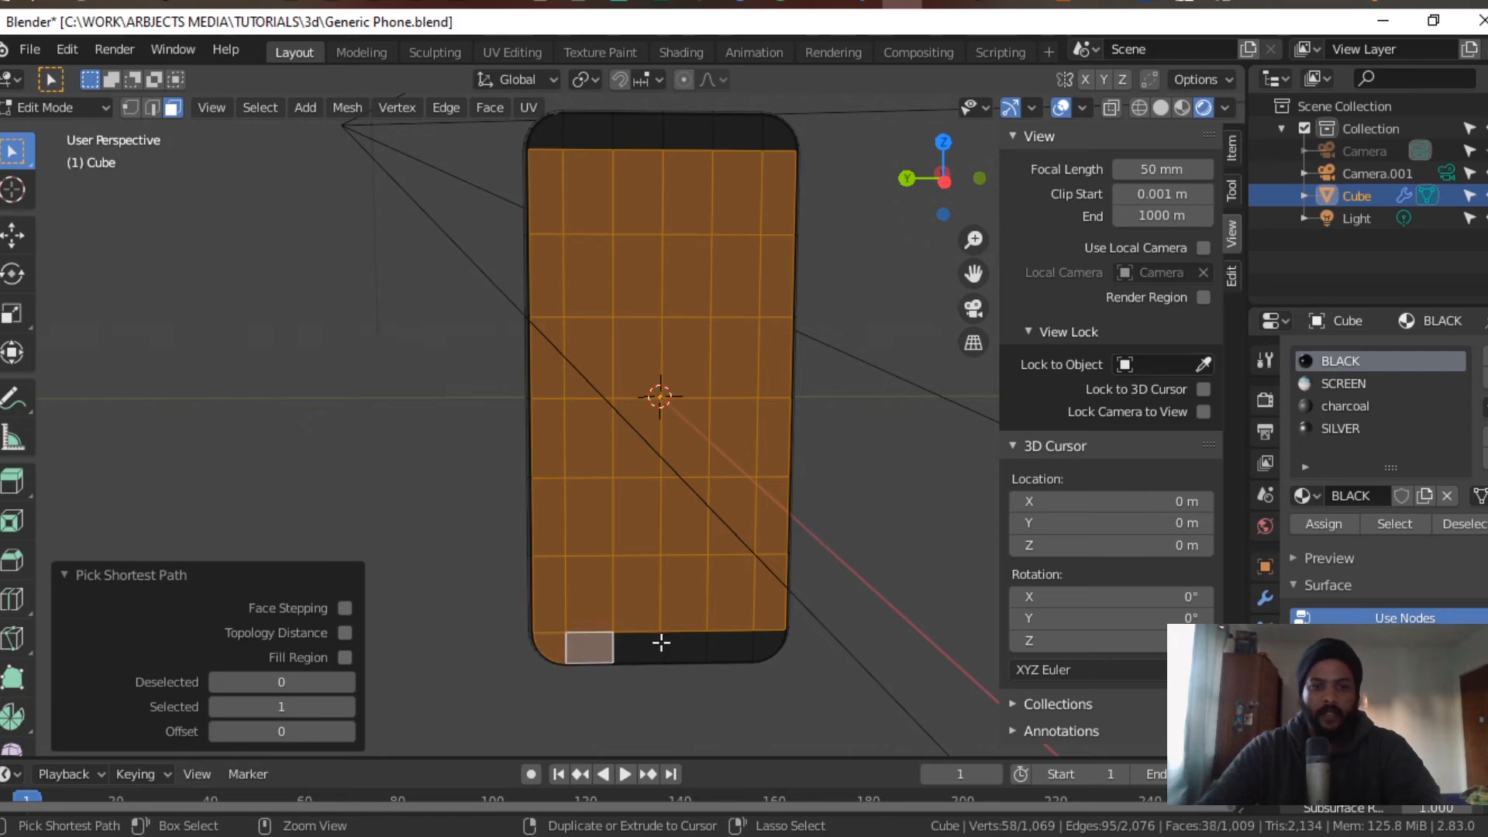
pyautogui.keyDown('ctrl'); pyautogui.click(635, 647); pyautogui.keyUp('ctrl')
pyautogui.keyDown('ctrl'); pyautogui.click(684, 647); pyautogui.keyUp('ctrl')
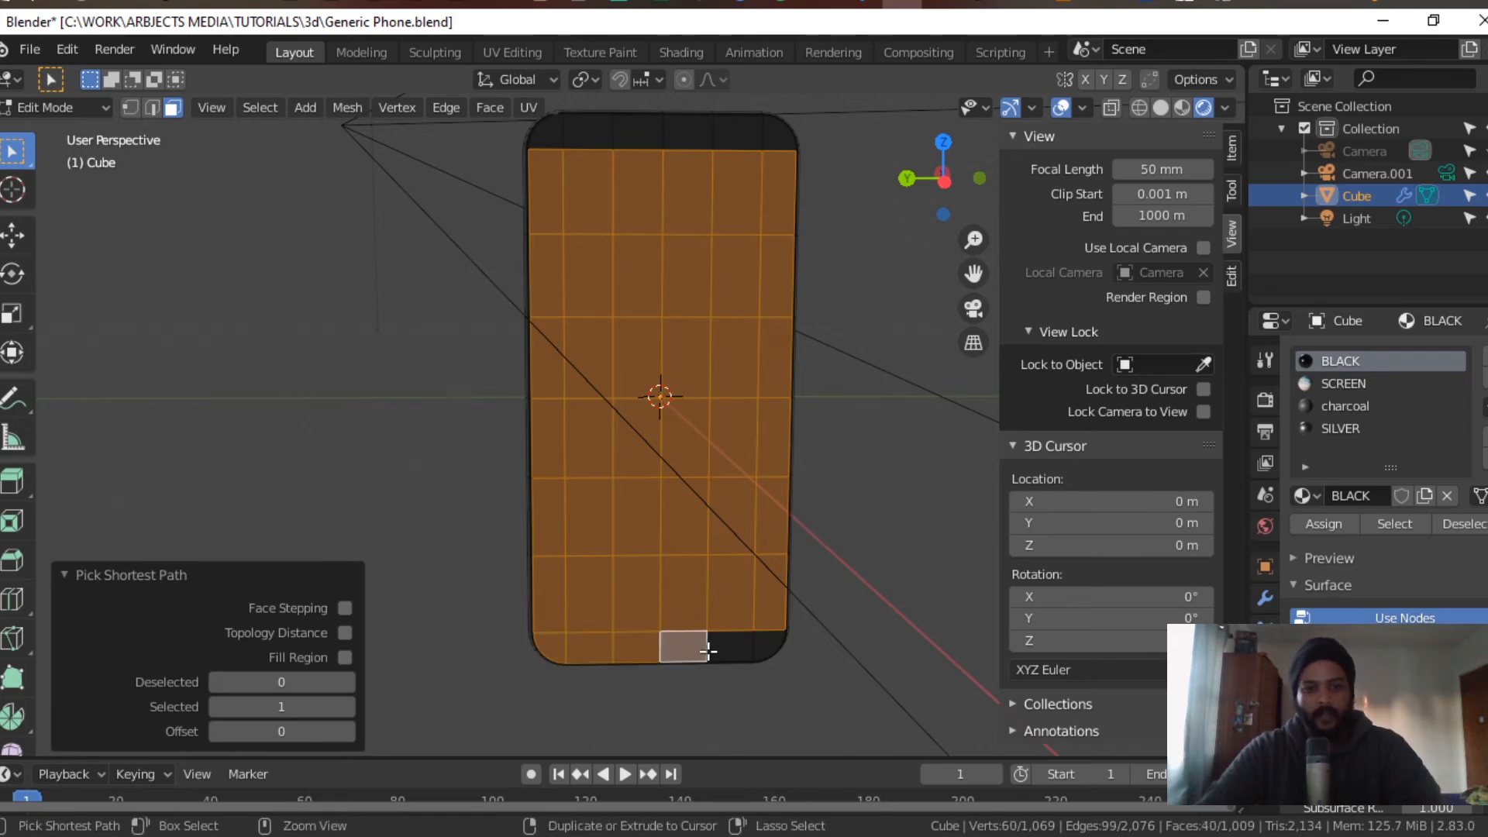
pyautogui.keyDown('ctrl'); pyautogui.click(732, 647); pyautogui.keyUp('ctrl')
pyautogui.keyDown('ctrl'); pyautogui.click(767, 645); pyautogui.keyUp('ctrl')
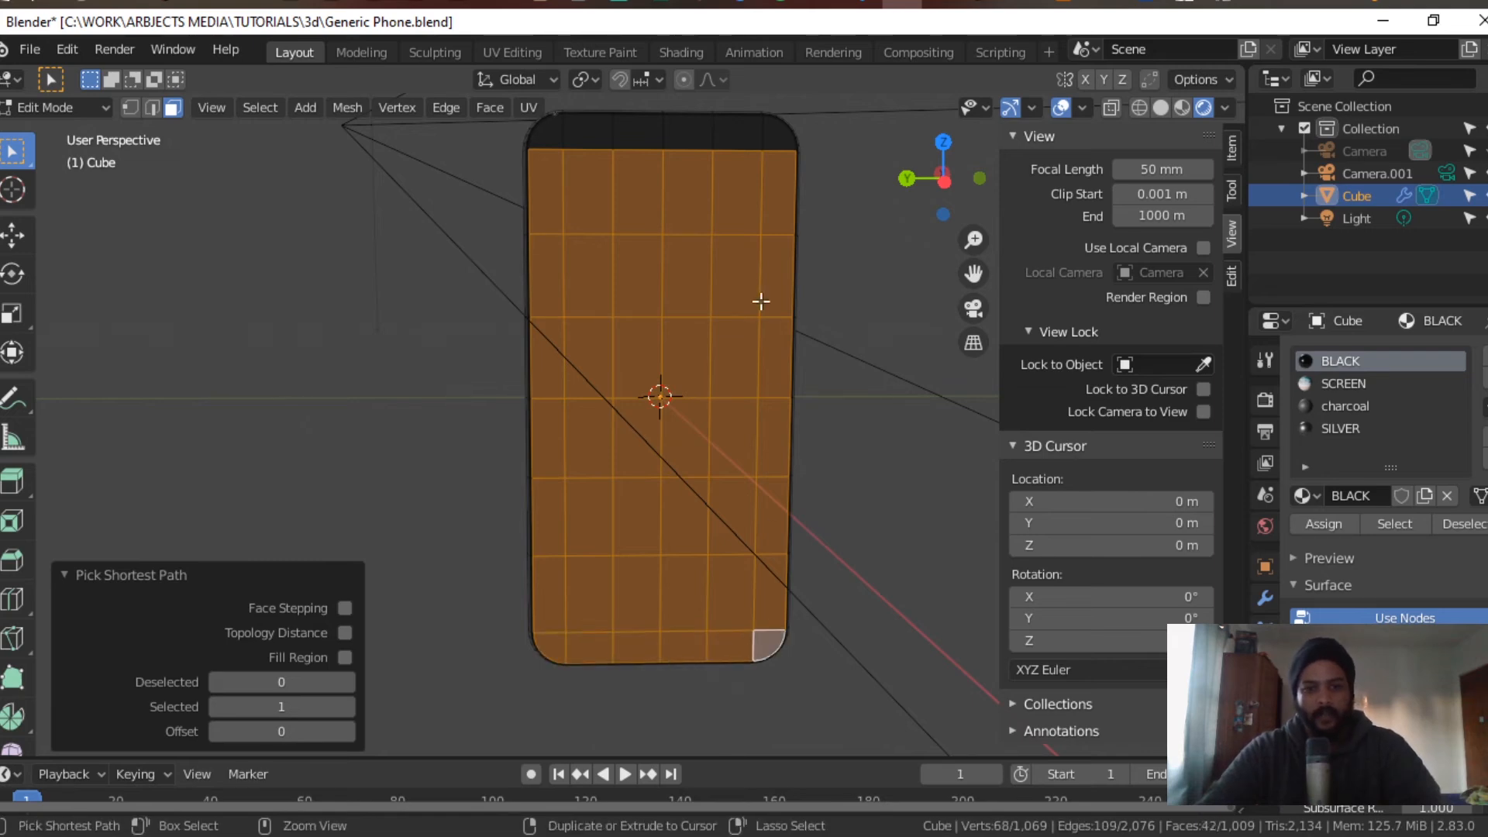
pyautogui.keyDown('shift'); pyautogui.click(779, 135); pyautogui.keyUp('shift')
pyautogui.keyDown('shift'); pyautogui.click(738, 133); pyautogui.keyUp('shift')
pyautogui.keyDown('shift'); pyautogui.click(688, 133); pyautogui.keyUp('shift')
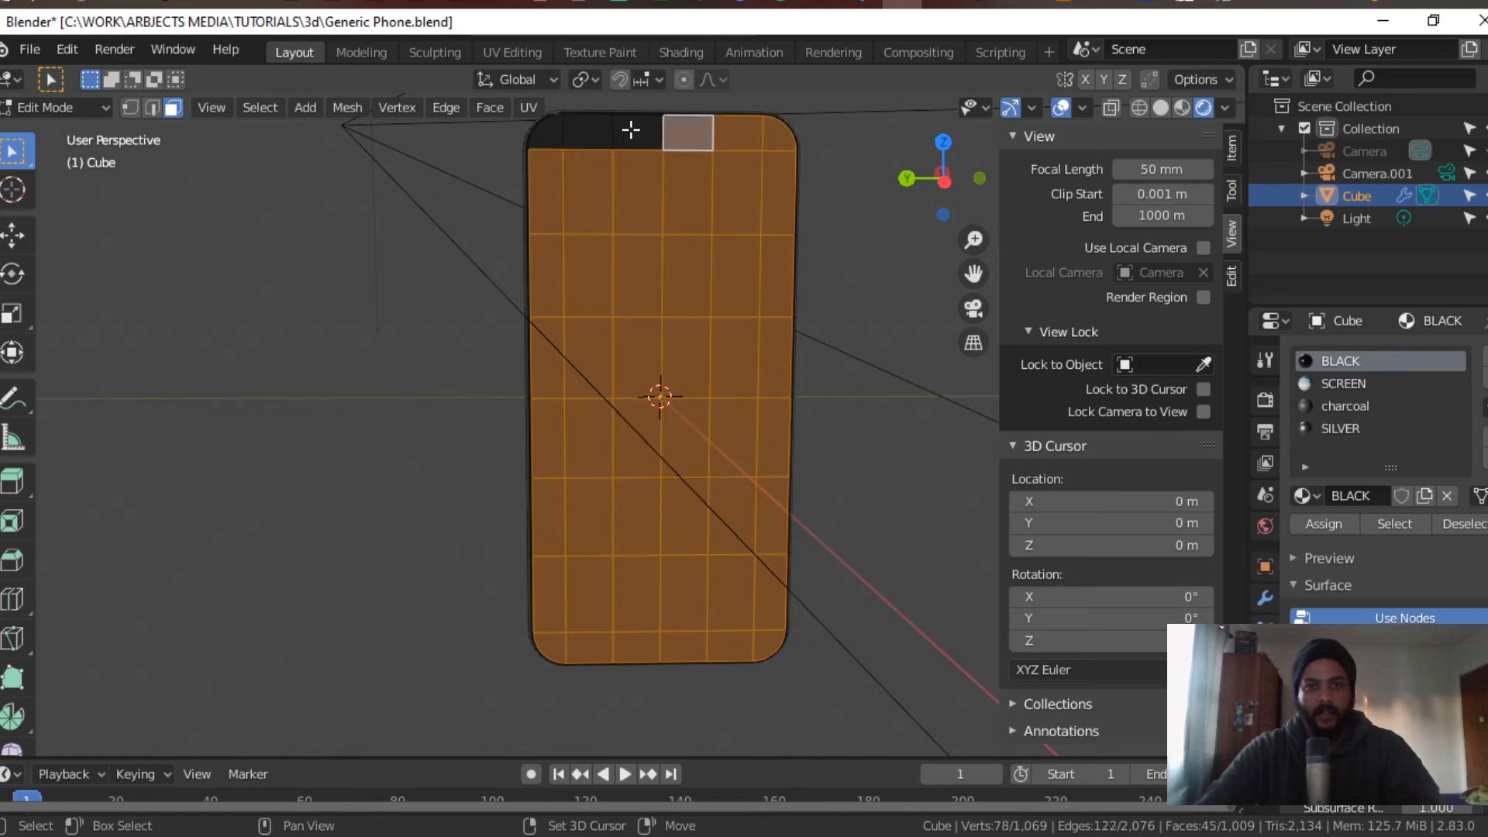
pyautogui.keyDown('shift'); pyautogui.click(631, 130); pyautogui.keyUp('shift')
pyautogui.keyDown('shift'); pyautogui.click(582, 128); pyautogui.keyUp('shift')
pyautogui.keyDown('shift'); pyautogui.click(542, 130); pyautogui.keyUp('shift')
# Step: Grow the face selection outward from the back panel over the phone's rounded rear edge
pyautogui.moveTo(714, 471); pyautogui.dragTo(708, 501, button='middle')
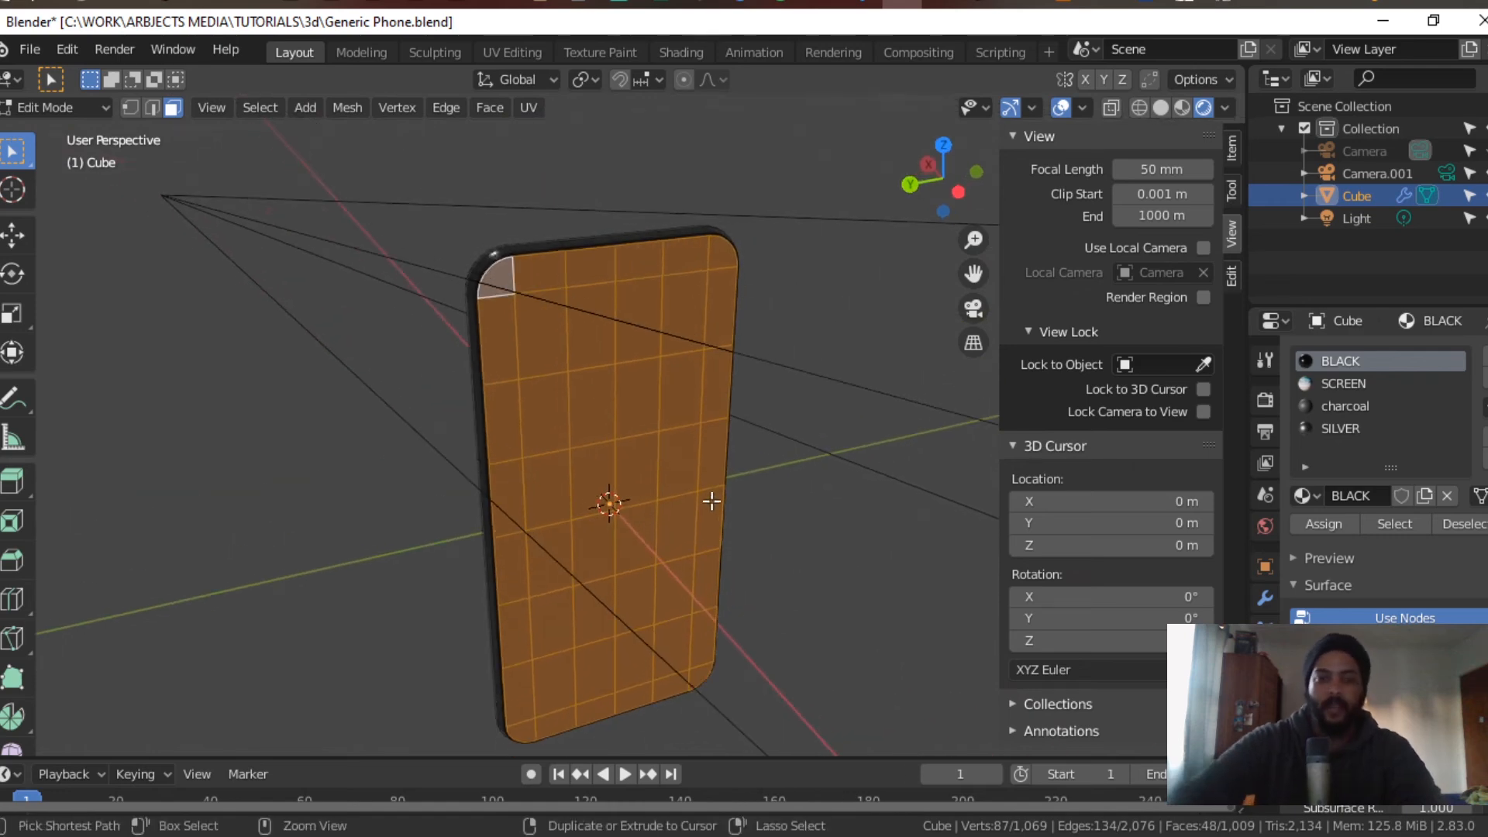
pyautogui.press('ctrl+KP_Add')
pyautogui.press('ctrl+KP_Add')
pyautogui.press('ctrl+KP_Add')
pyautogui.press('ctrl+KP_Add')
pyautogui.press('ctrl+KP_Add')
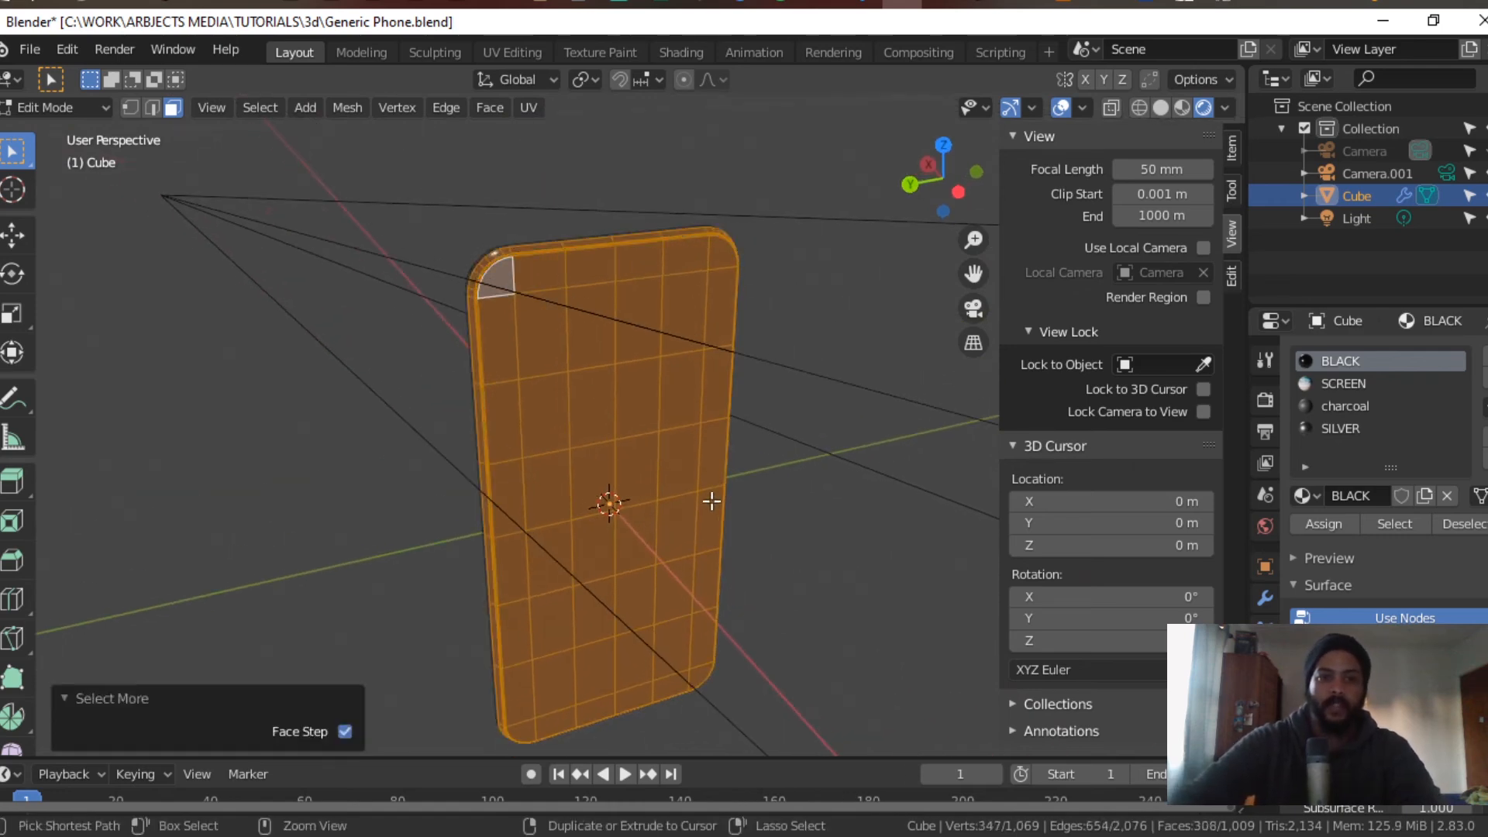
pyautogui.press('ctrl+KP_Add')
# Step: Grow the face selection further across the side frame until it reaches the edge of the front bezel
pyautogui.moveTo(605, 477); pyautogui.dragTo(884, 442, button='middle')
pyautogui.scroll(2, 884, 440)
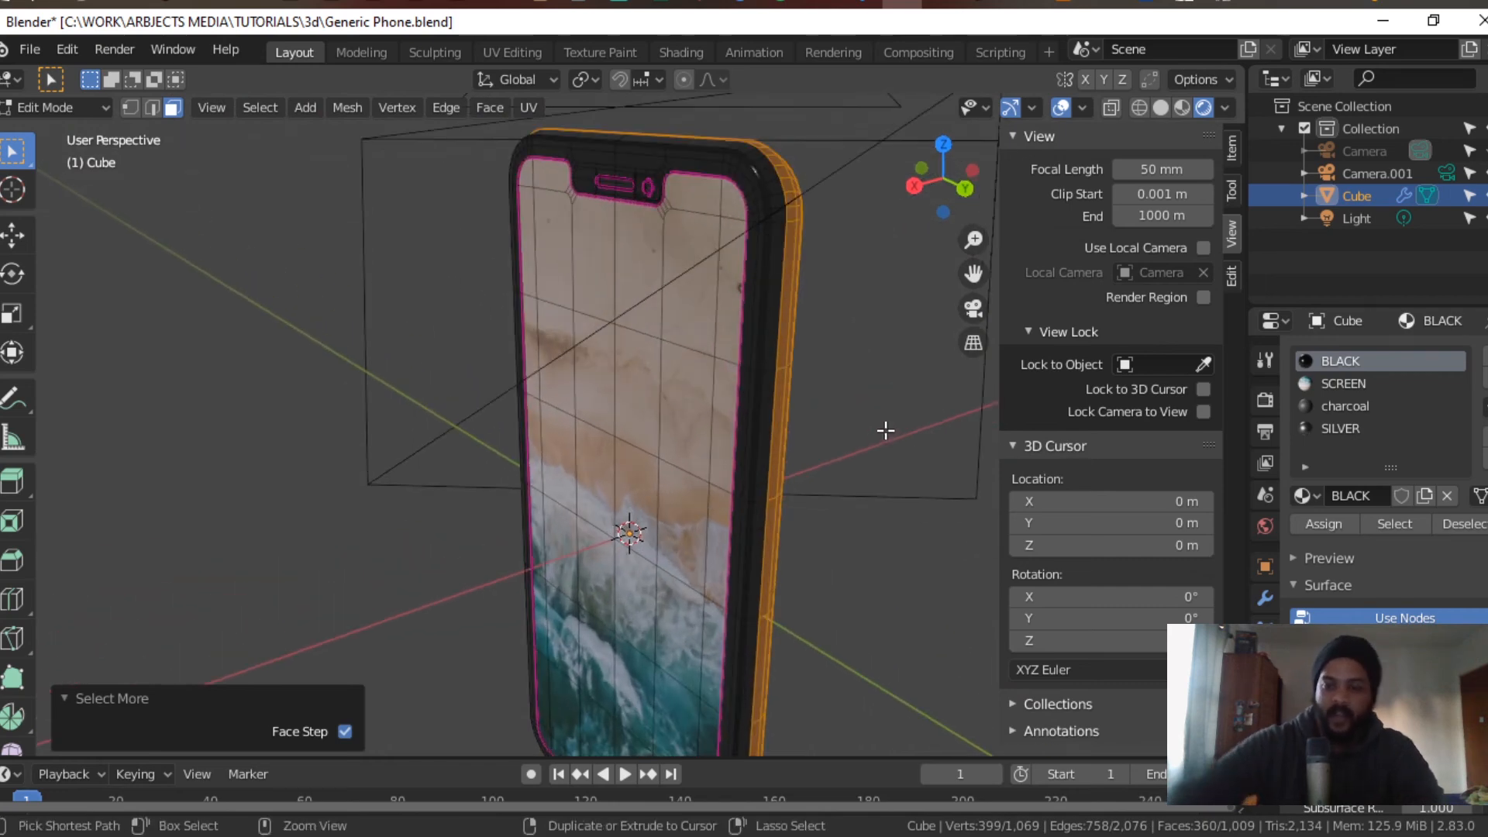
pyautogui.press('ctrl+KP_Add')
pyautogui.press('ctrl+KP_Add')
pyautogui.press('ctrl+KP_Add')
pyautogui.press('ctrl+KP_Add')
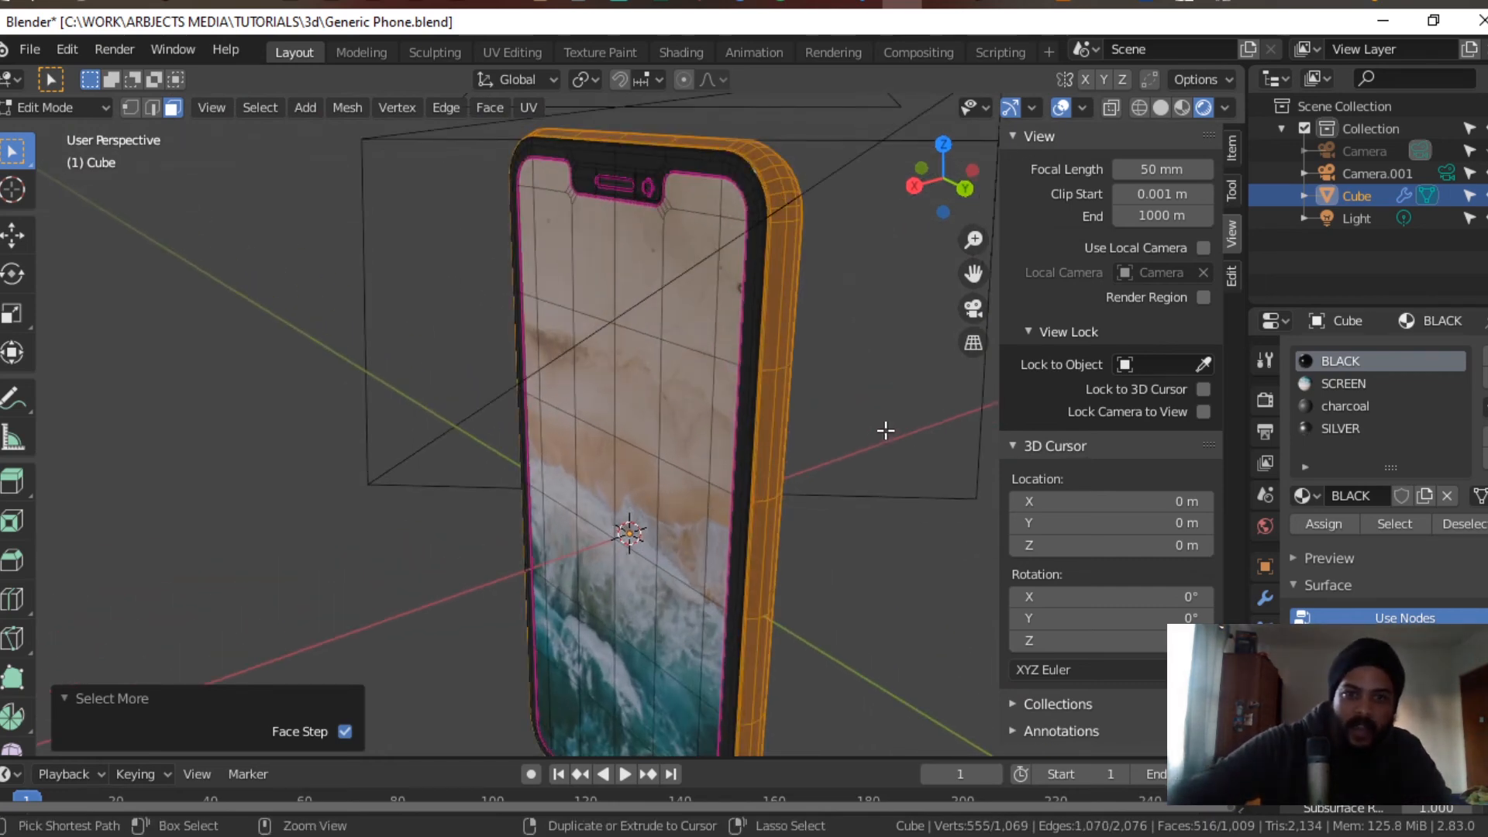
pyautogui.press('ctrl+KP_Add')
pyautogui.press('ctrl+KP_Add')
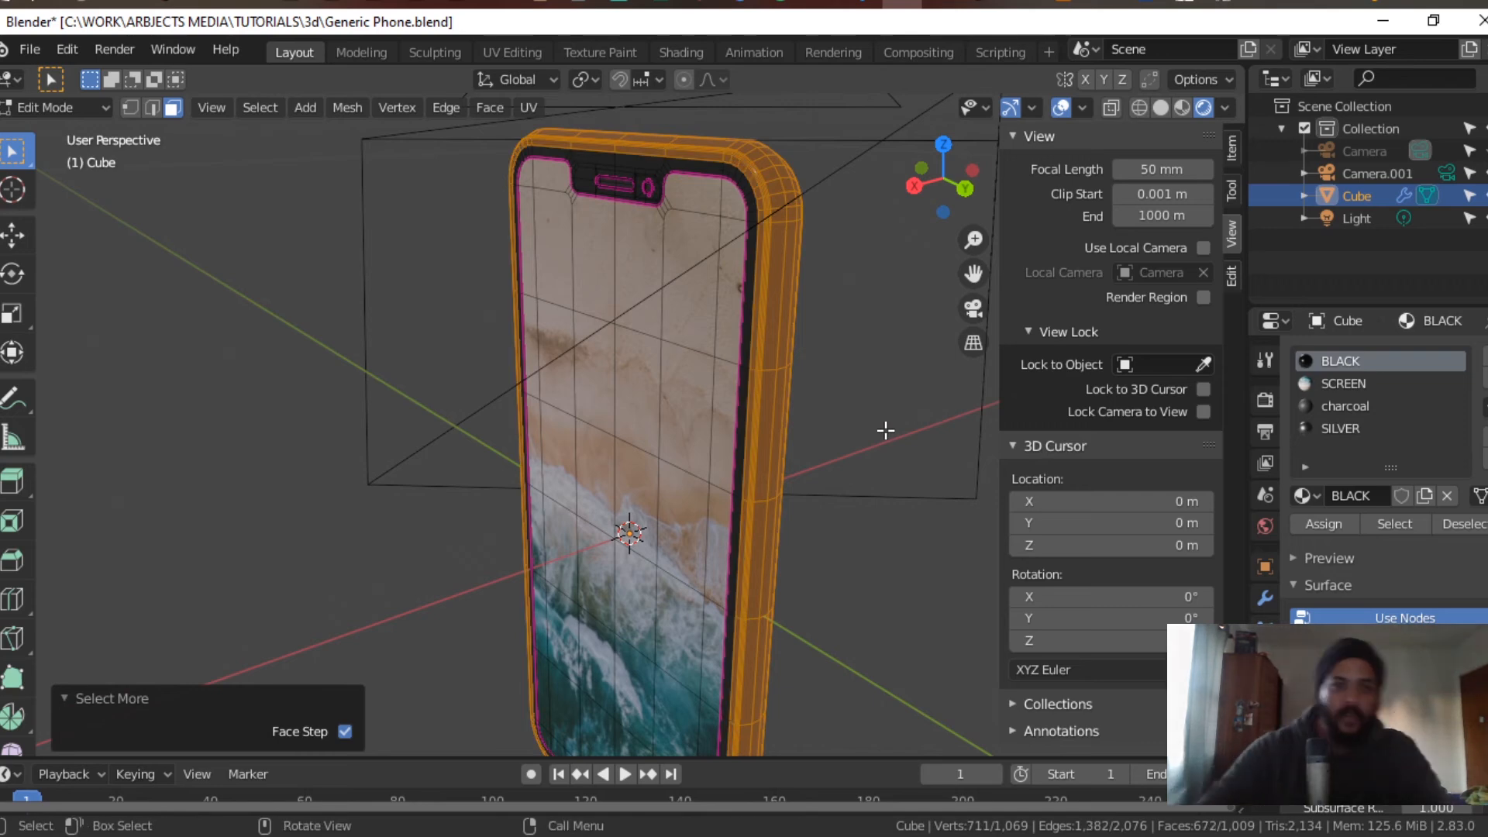
# Step: Examine the selected frame faces around the phone's front at the top, bottom and sides
pyautogui.moveTo(727, 354); pyautogui.dragTo(847, 379, button='middle')
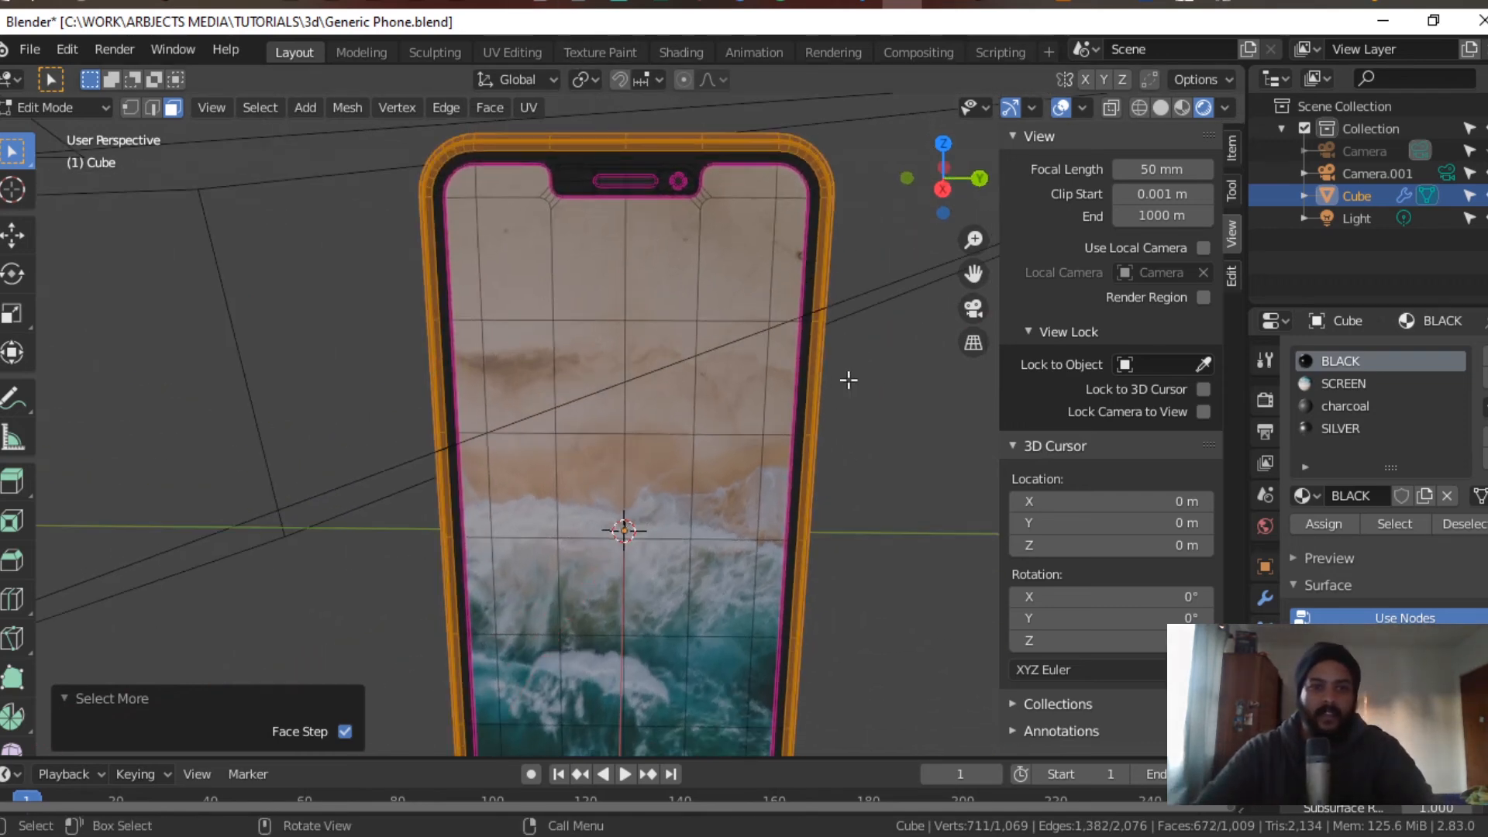
pyautogui.scroll(-4, 847, 380)
pyautogui.keyDown('shift'); pyautogui.moveTo(744, 476); pyautogui.dragTo(733, 319, button='middle'); pyautogui.keyUp('shift')
pyautogui.moveTo(742, 422); pyautogui.dragTo(730, 501, button='middle')
pyautogui.scroll(2, 764, 364)
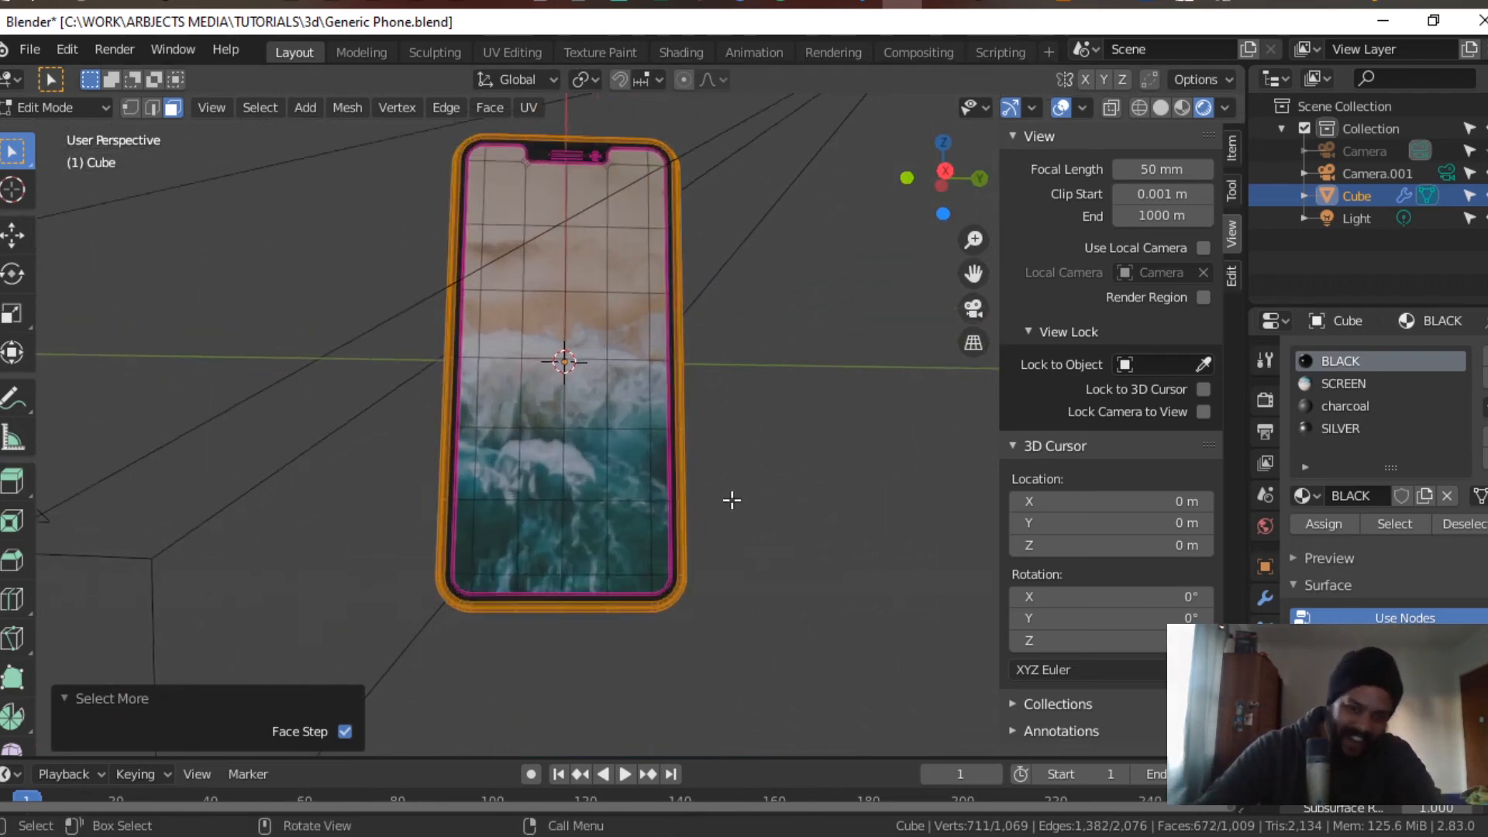
pyautogui.scroll(1, 720, 535)
pyautogui.keyDown('shift'); pyautogui.moveTo(694, 613); pyautogui.dragTo(704, 425, button='middle'); pyautogui.keyUp('shift')
pyautogui.scroll(2, 701, 543)
pyautogui.scroll(1, 699, 518)
pyautogui.scroll(-3, 708, 356)
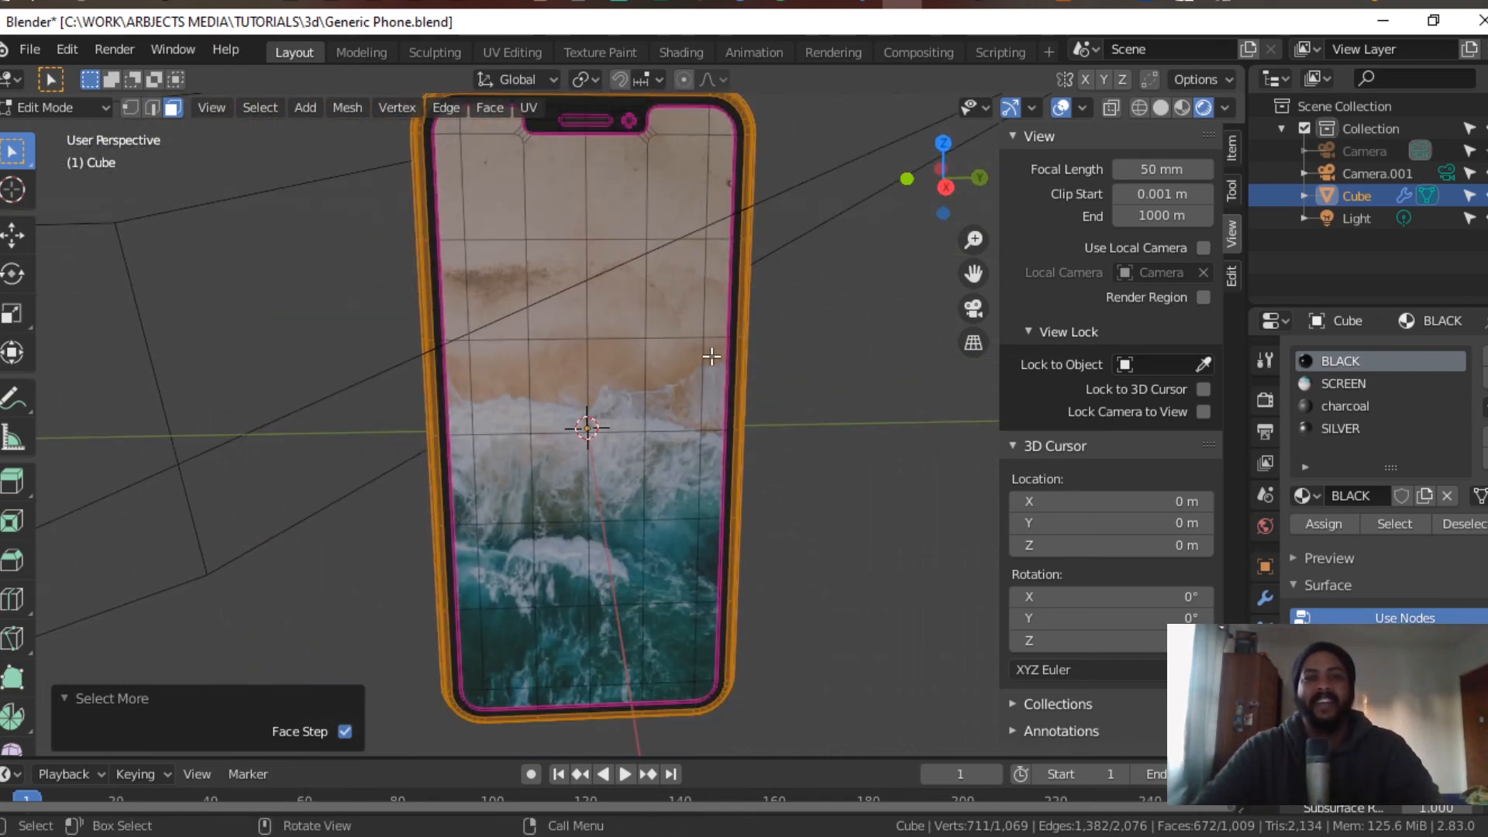
pyautogui.moveTo(708, 356); pyautogui.dragTo(705, 422, button='middle')
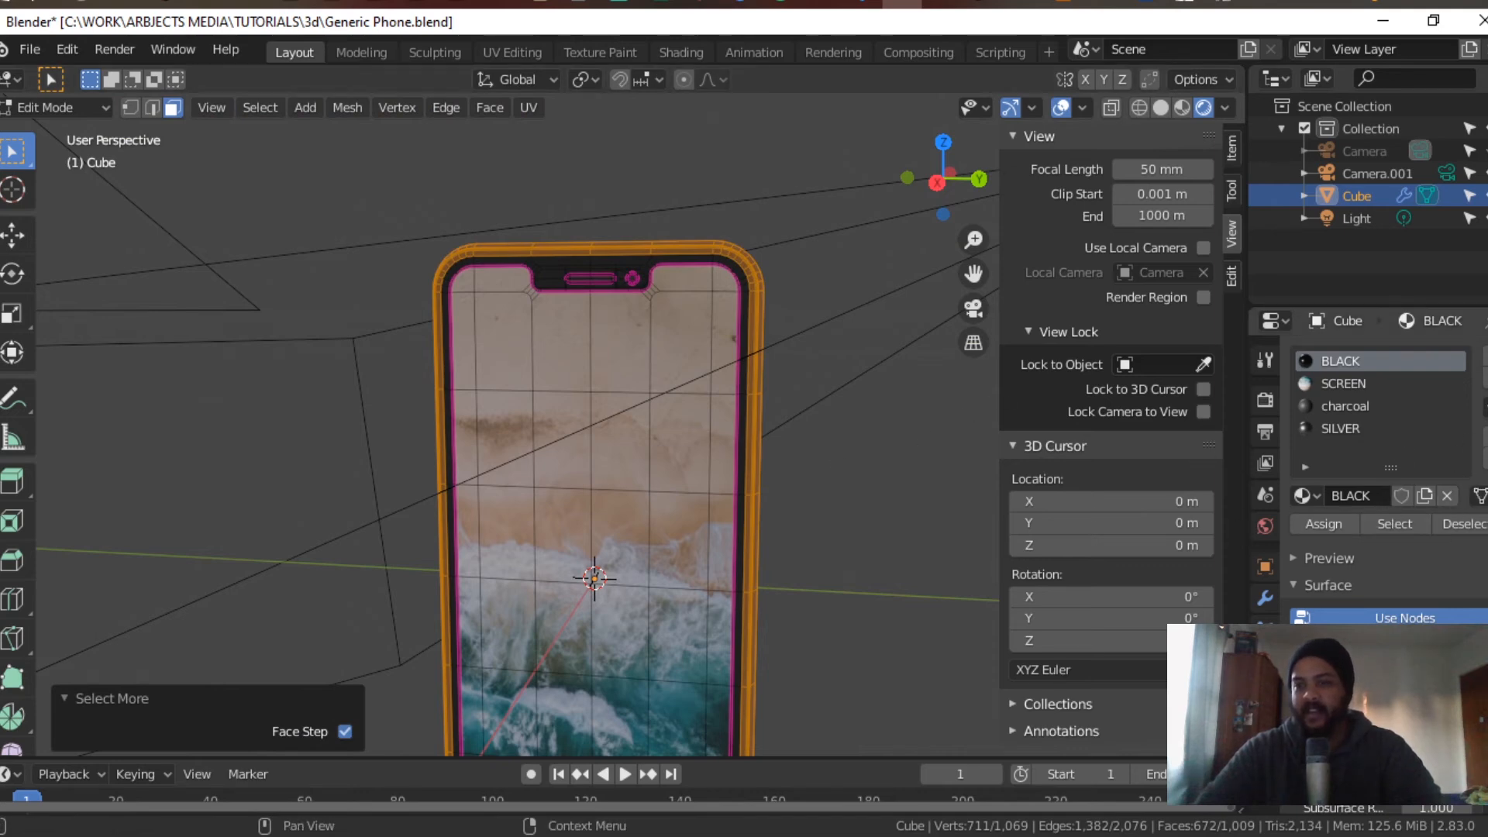
# Step: Create a material named WHITE in a new slot and assign it to the selected back and frame faces
pyautogui.click(1483, 360)
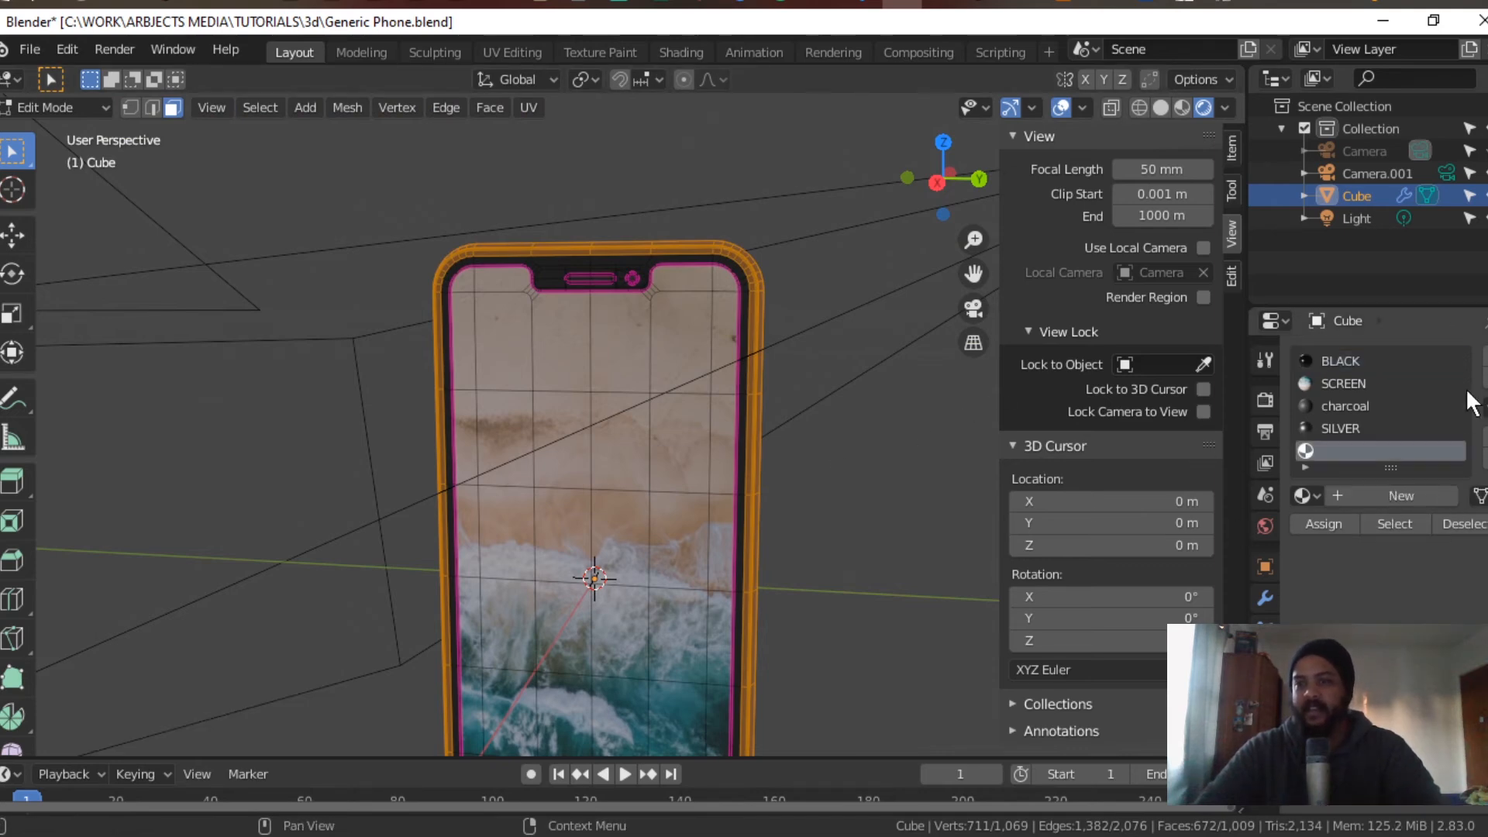
pyautogui.click(1382, 491)
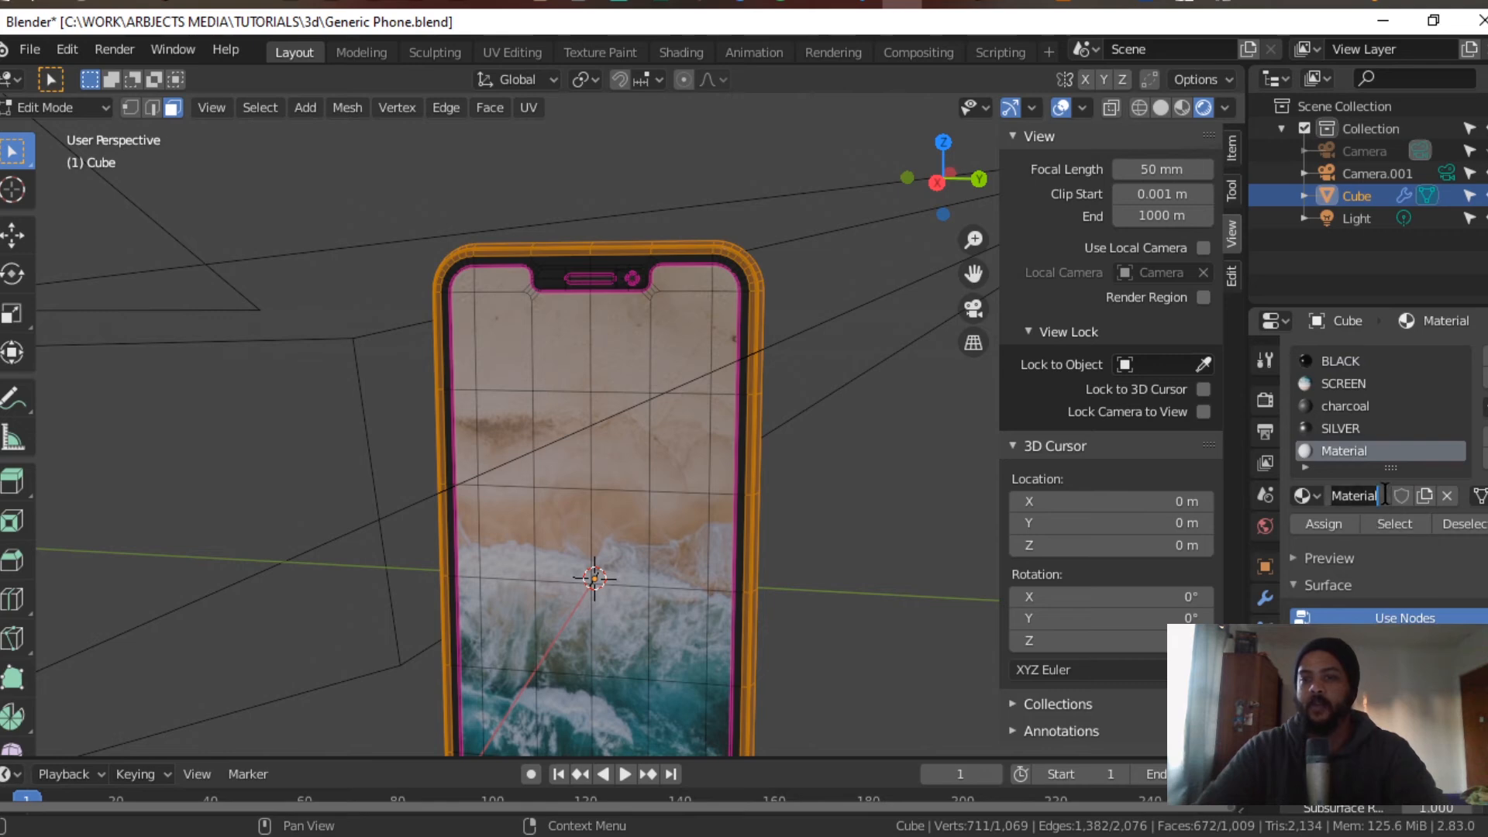
pyautogui.write('WHITE')
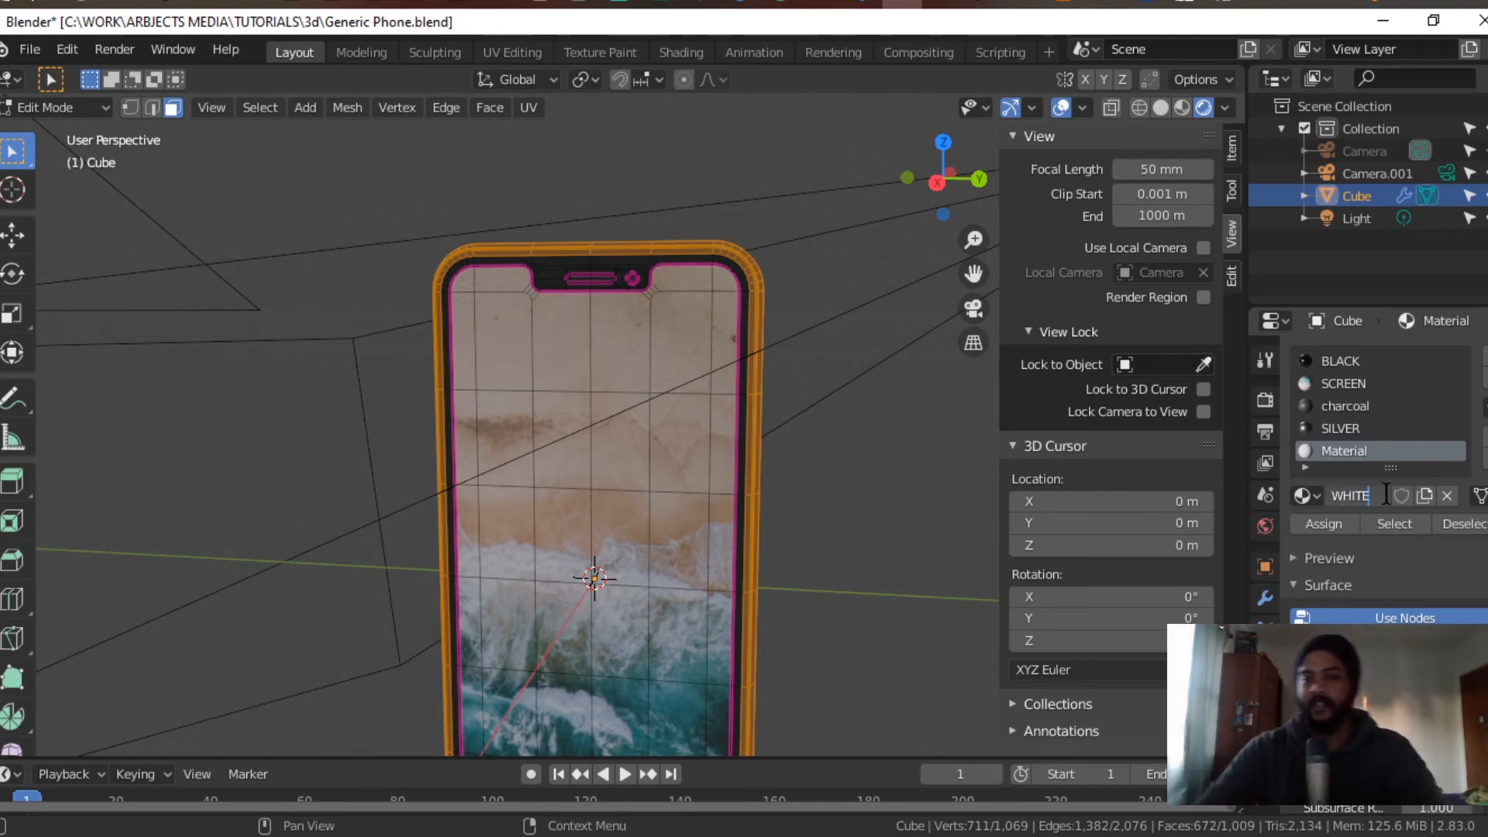
pyautogui.press('Return')
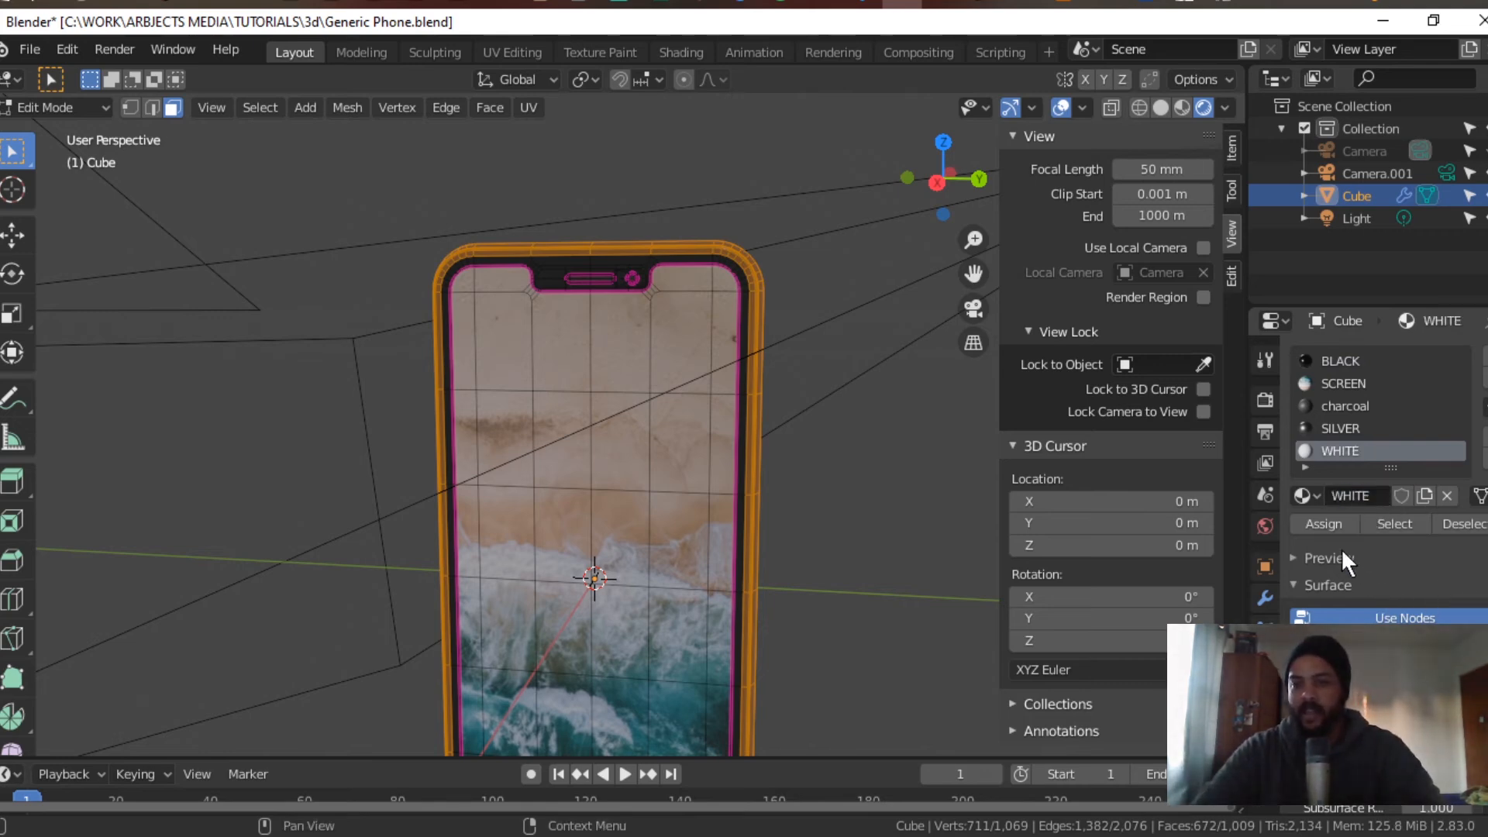
# Step: Set the WHITE material's specular to 0.667 and return to Object Mode
pyautogui.scroll(-5, 1364, 496)
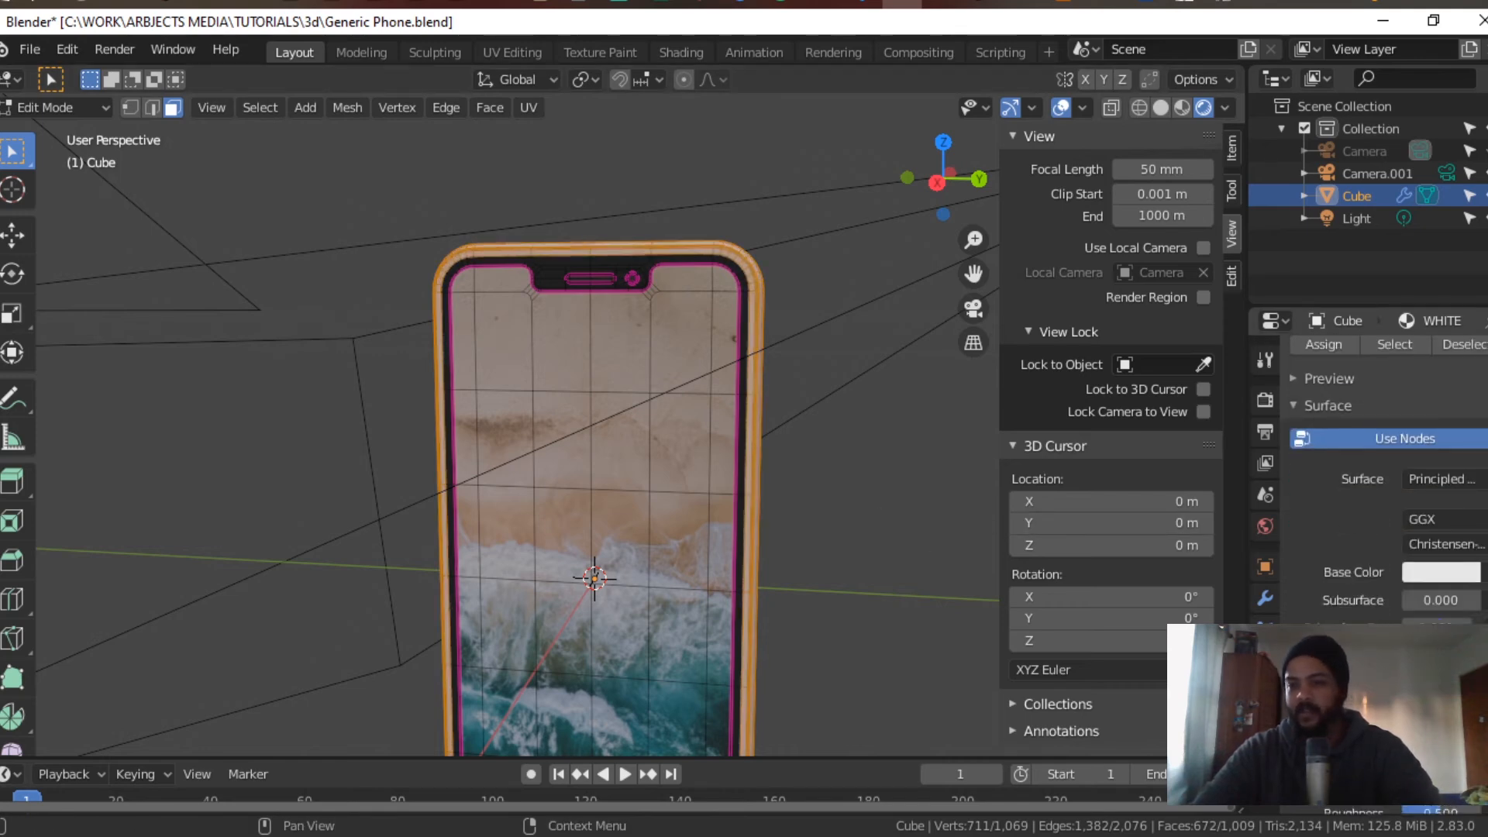
pyautogui.scroll(-4, 1445, 607)
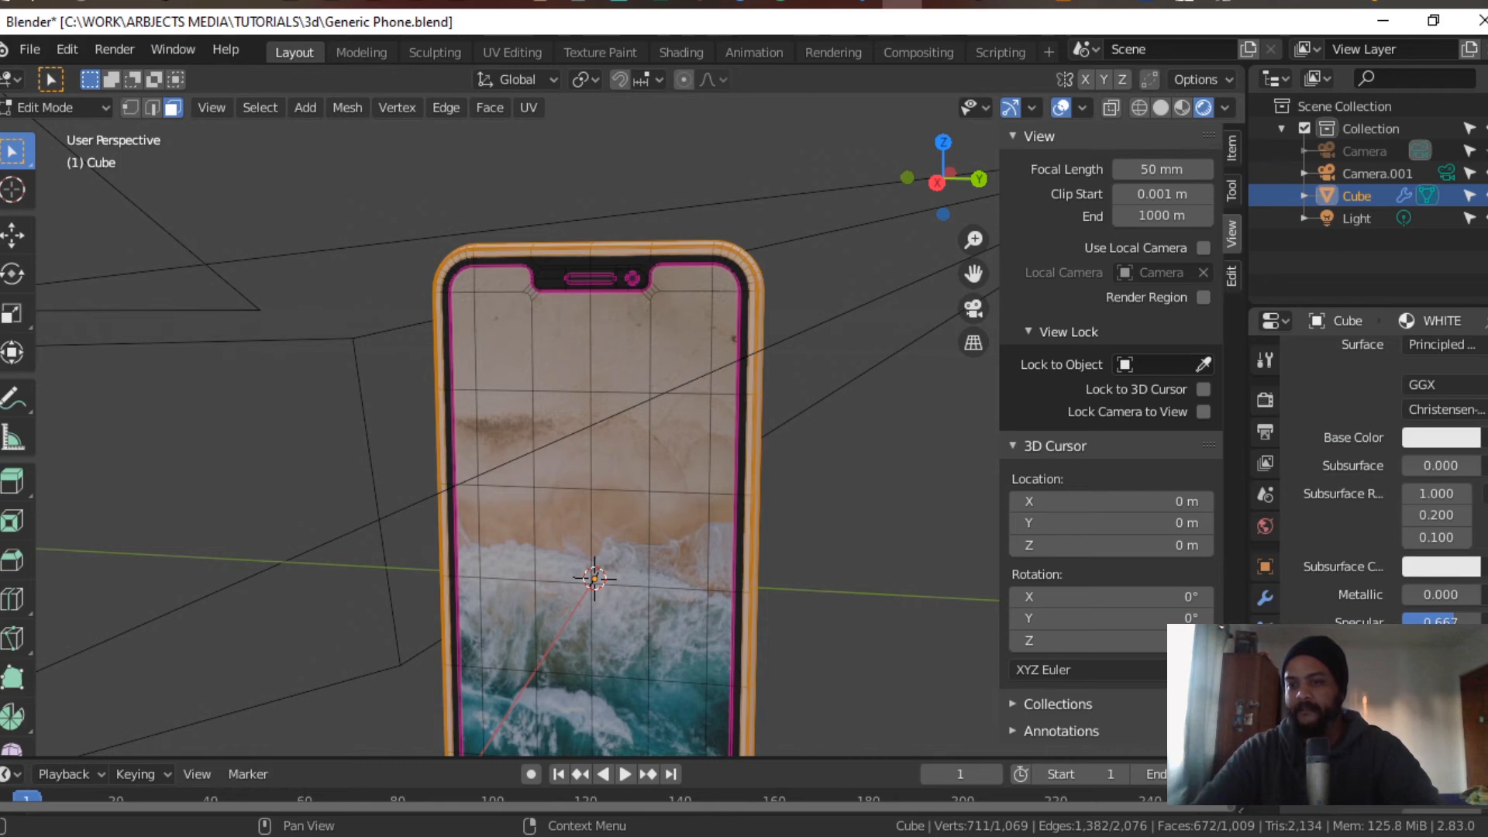
pyautogui.press('Tab')
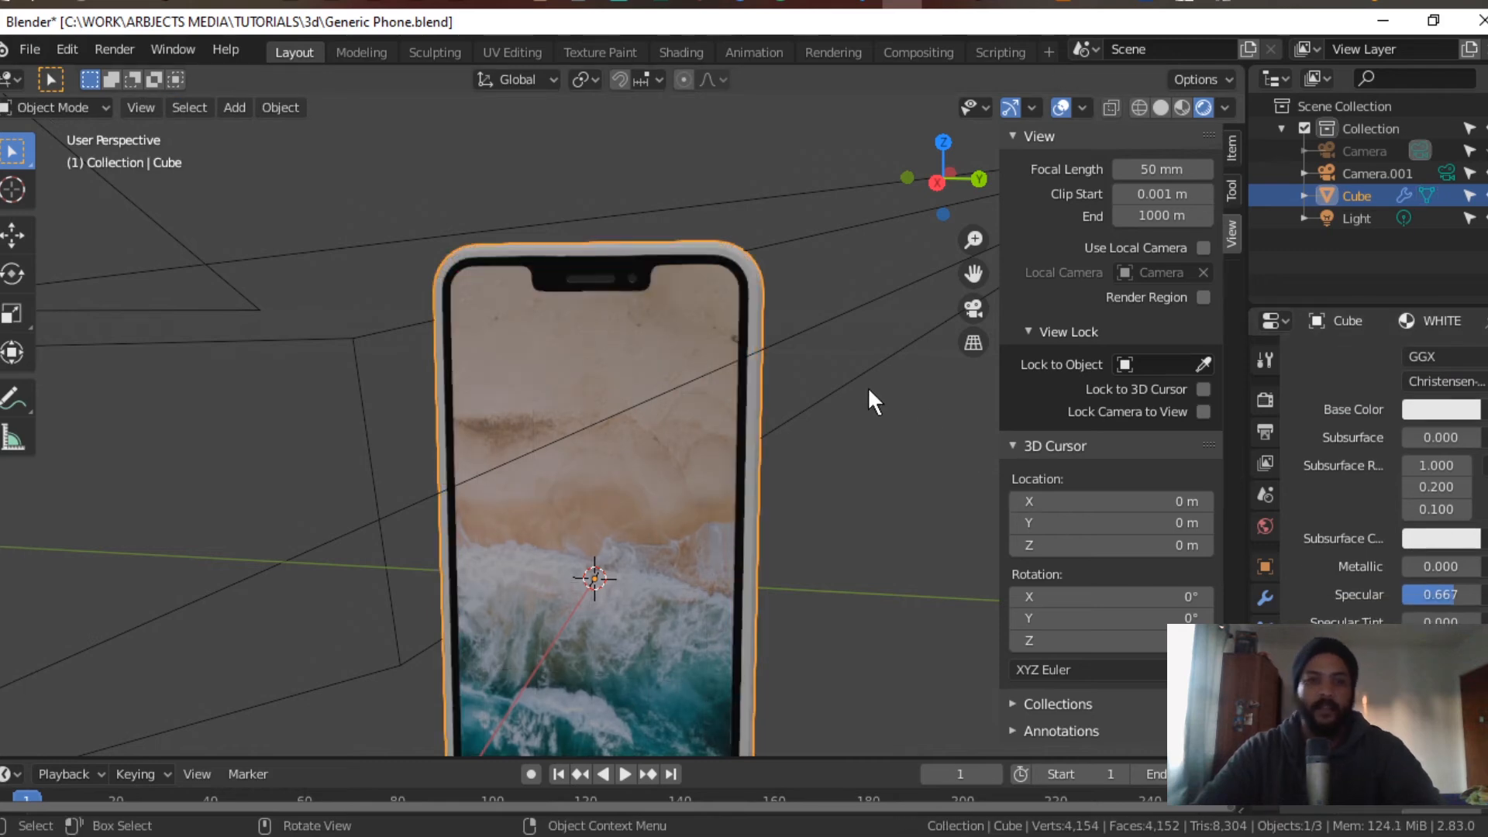
# Step: Deselect the phone and inspect its white frame and textured screen from several angles
pyautogui.click(860, 481)
pyautogui.scroll(-4, 787, 465)
pyautogui.moveTo(787, 465); pyautogui.dragTo(859, 569, button='middle')
pyautogui.scroll(2, 798, 462)
pyautogui.moveTo(885, 537); pyautogui.dragTo(883, 457, button='middle')
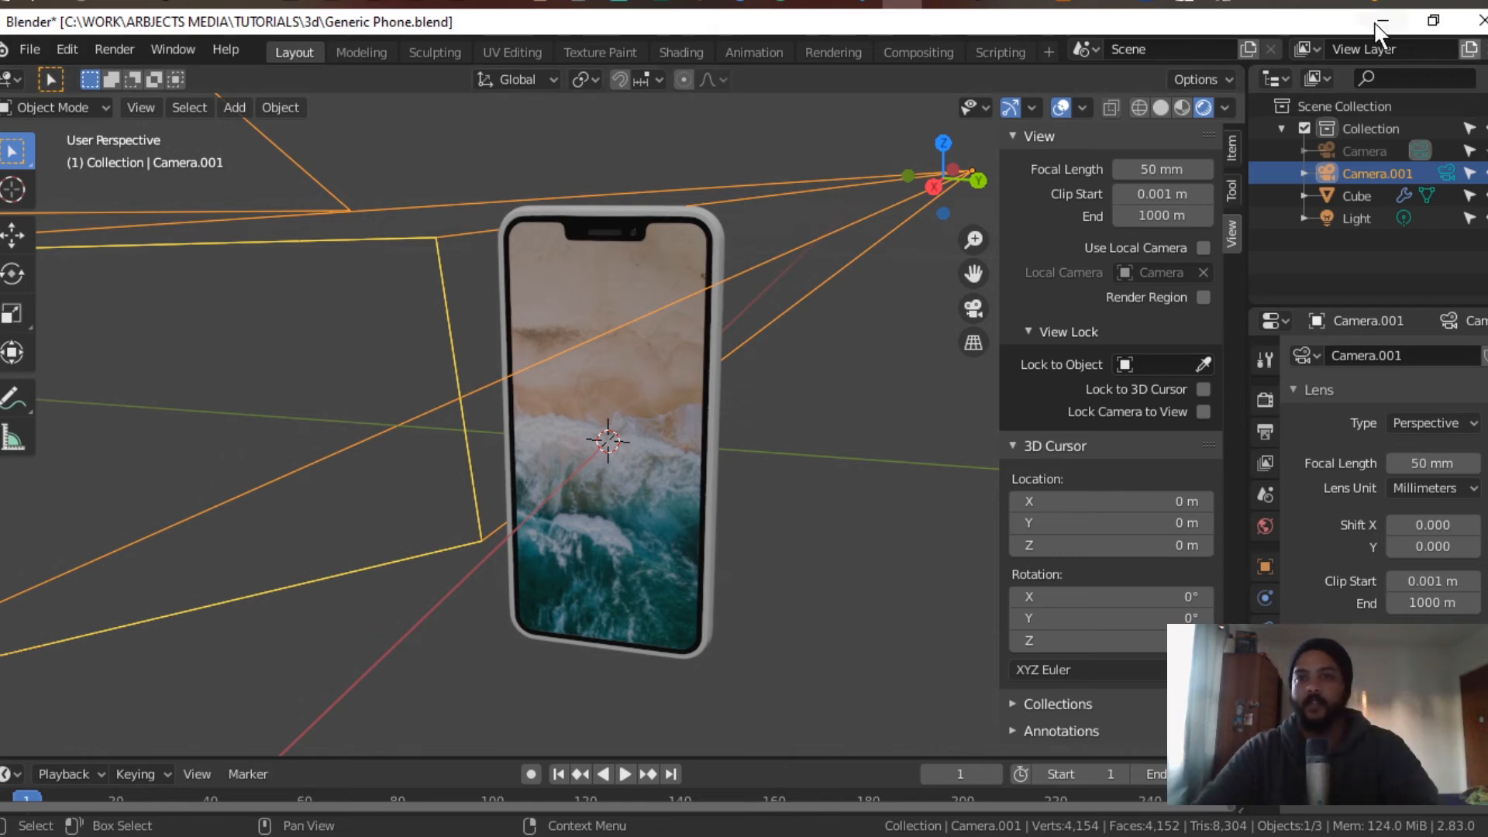
# Step: Switch to IrfanView to view the render untitled.png at full screen, and return to Blender
pyautogui.moveTo(1225, 3)
pyautogui.click(1379, 114)
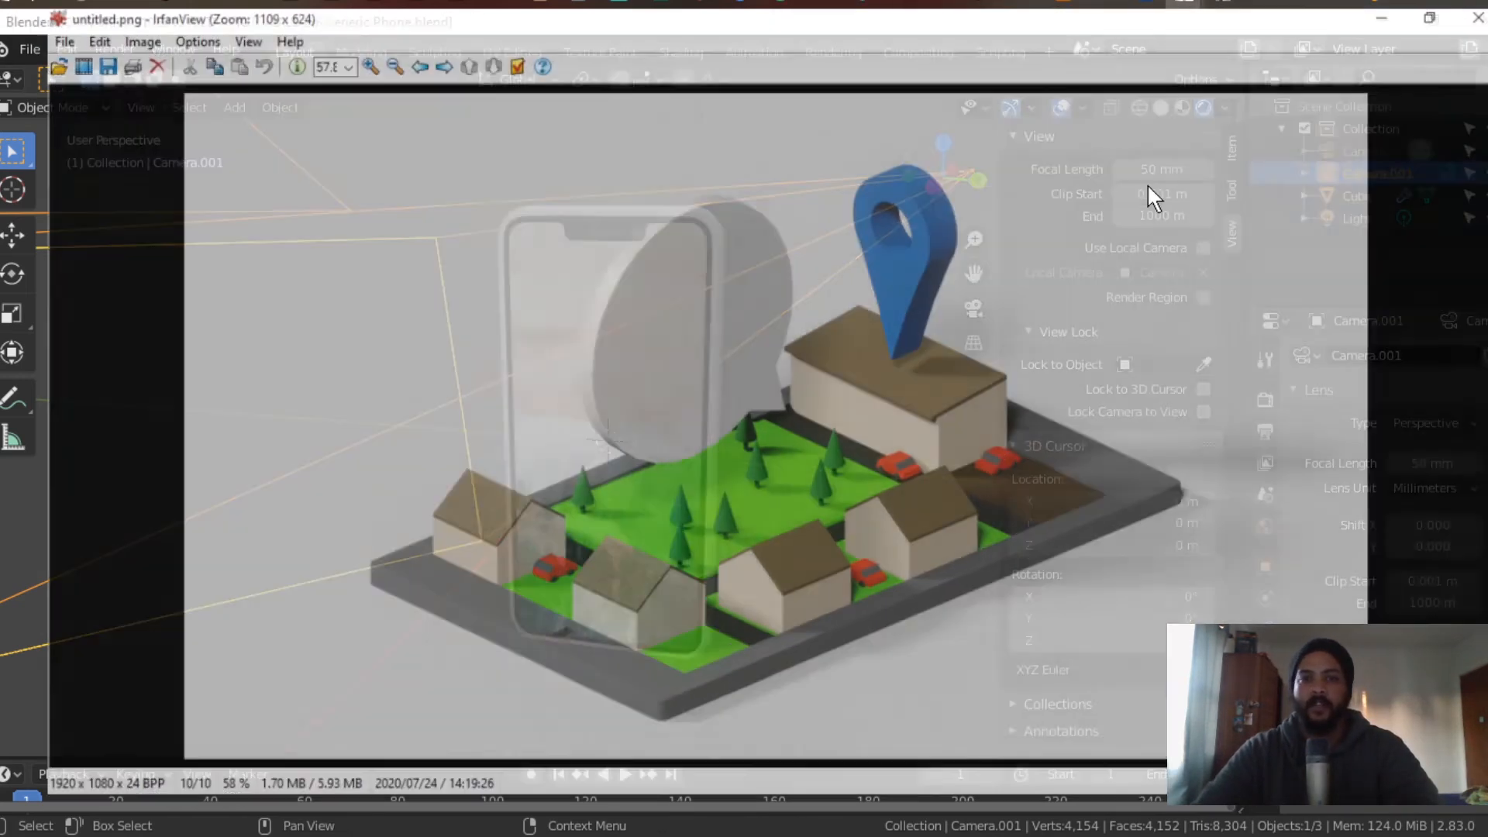
pyautogui.doubleClick(1000, 325)
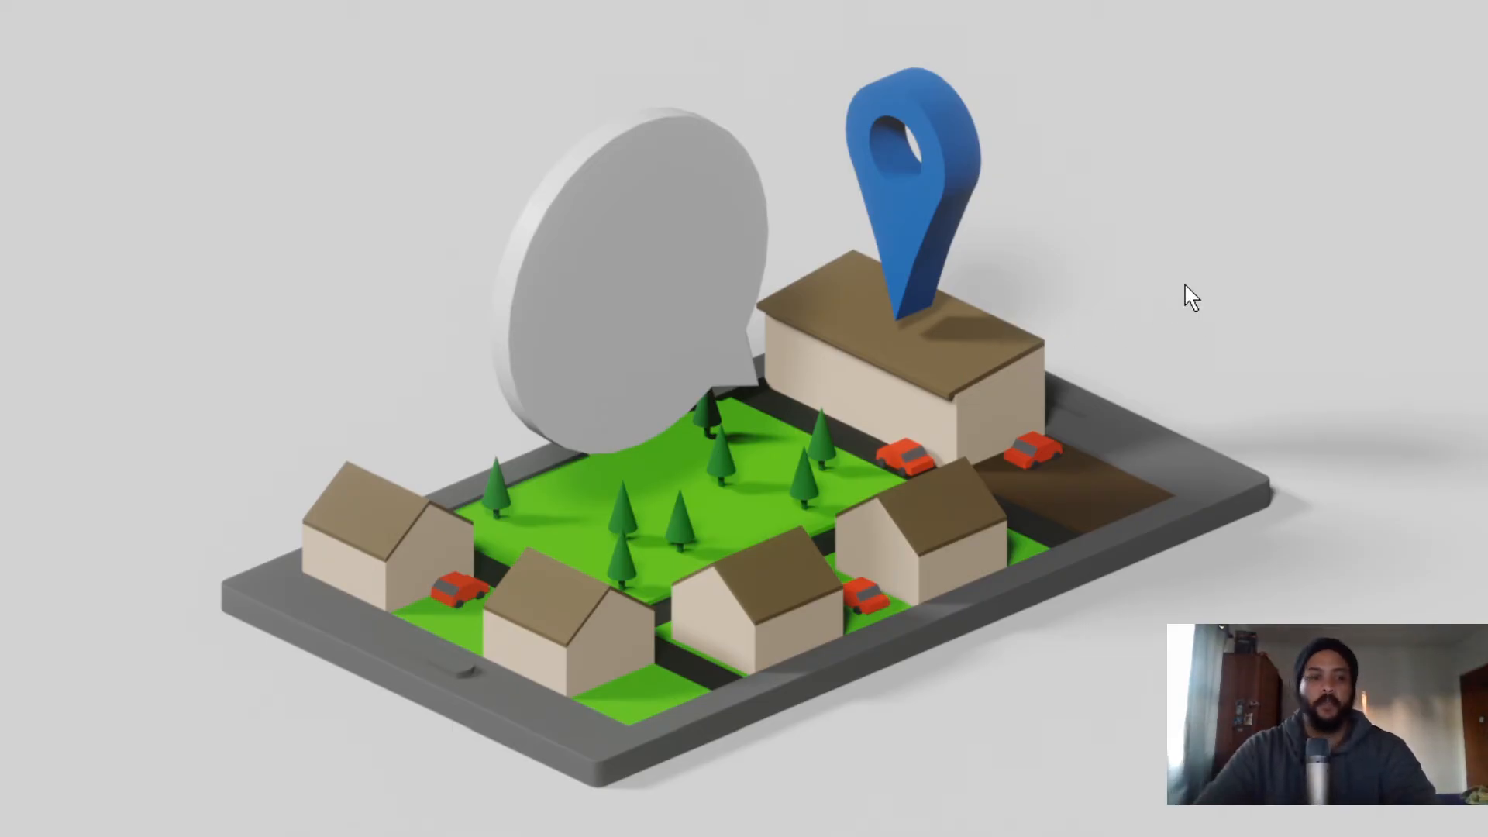
pyautogui.doubleClick(1190, 239)
pyautogui.click(1386, 25)
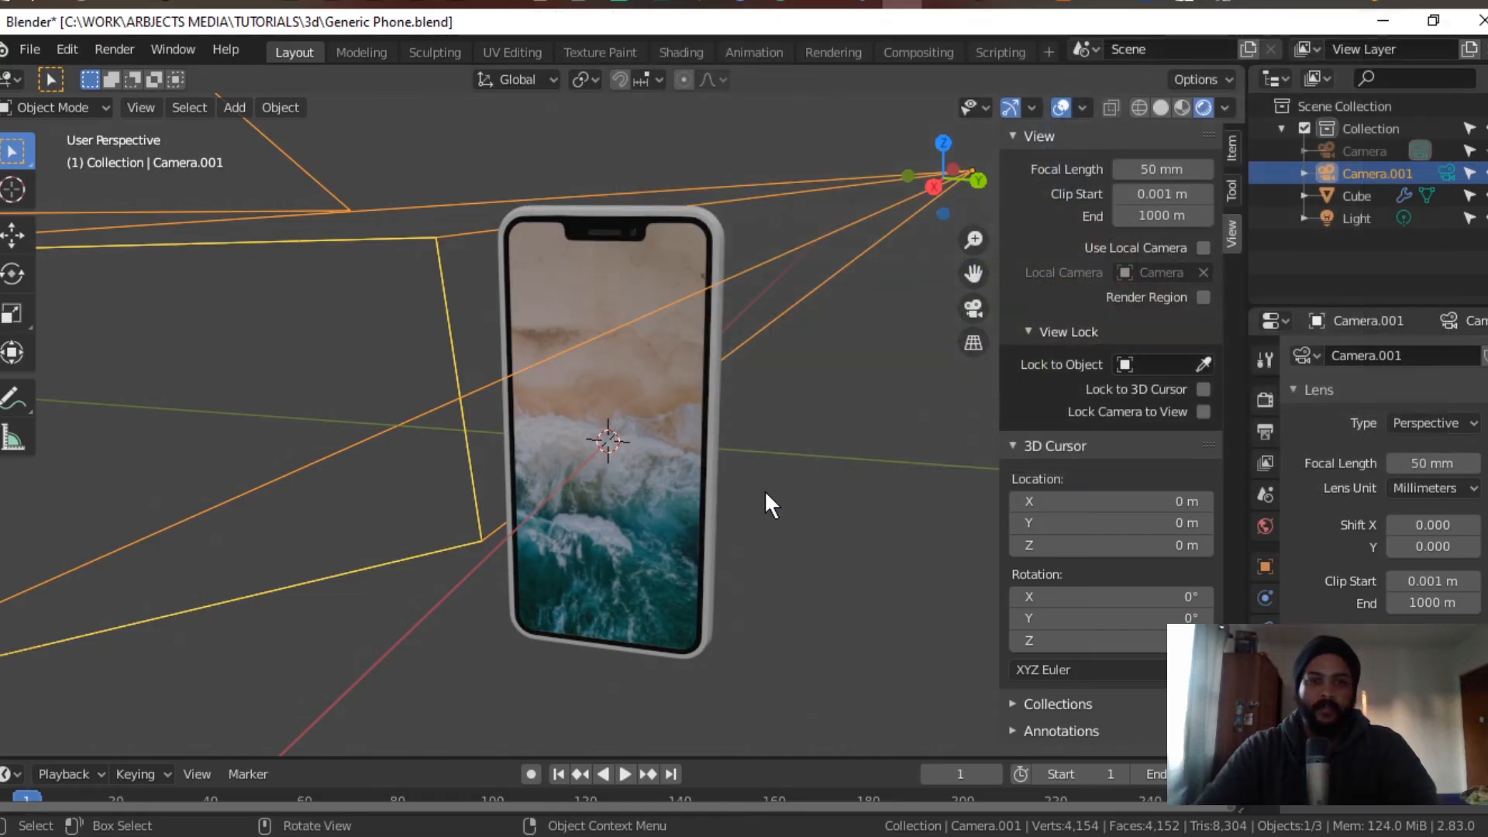
# Step: View the phone through Camera.001, and make Camera the active scene camera again to check its framing
pyautogui.moveTo(758, 412); pyautogui.dragTo(731, 464, button='middle')
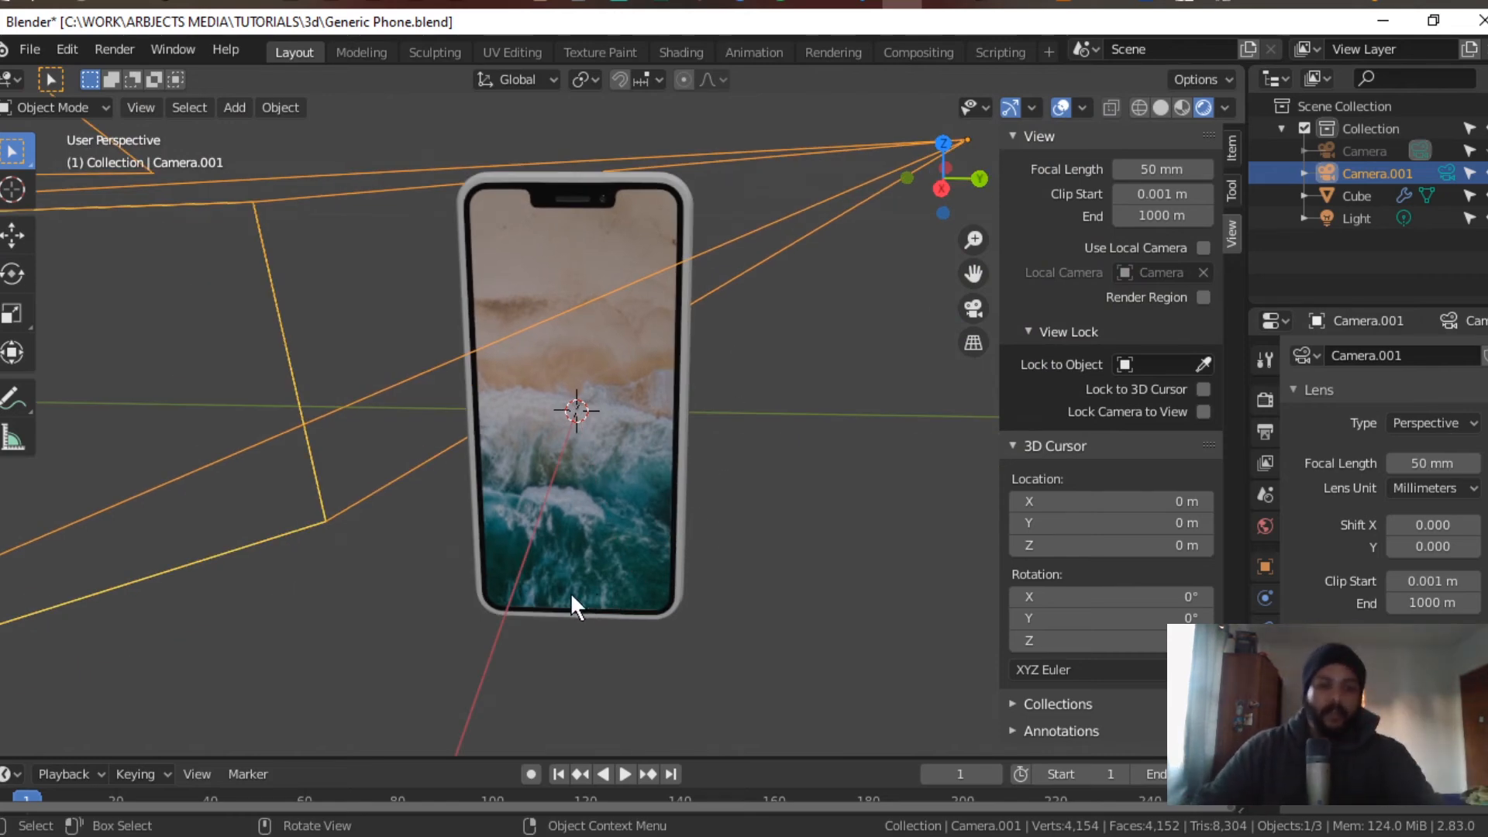
pyautogui.moveTo(704, 331)
pyautogui.mouseDown(button='middle')
pyautogui.moveTo(744, 342)
pyautogui.moveTo(701, 319)
pyautogui.mouseUp(button='middle')
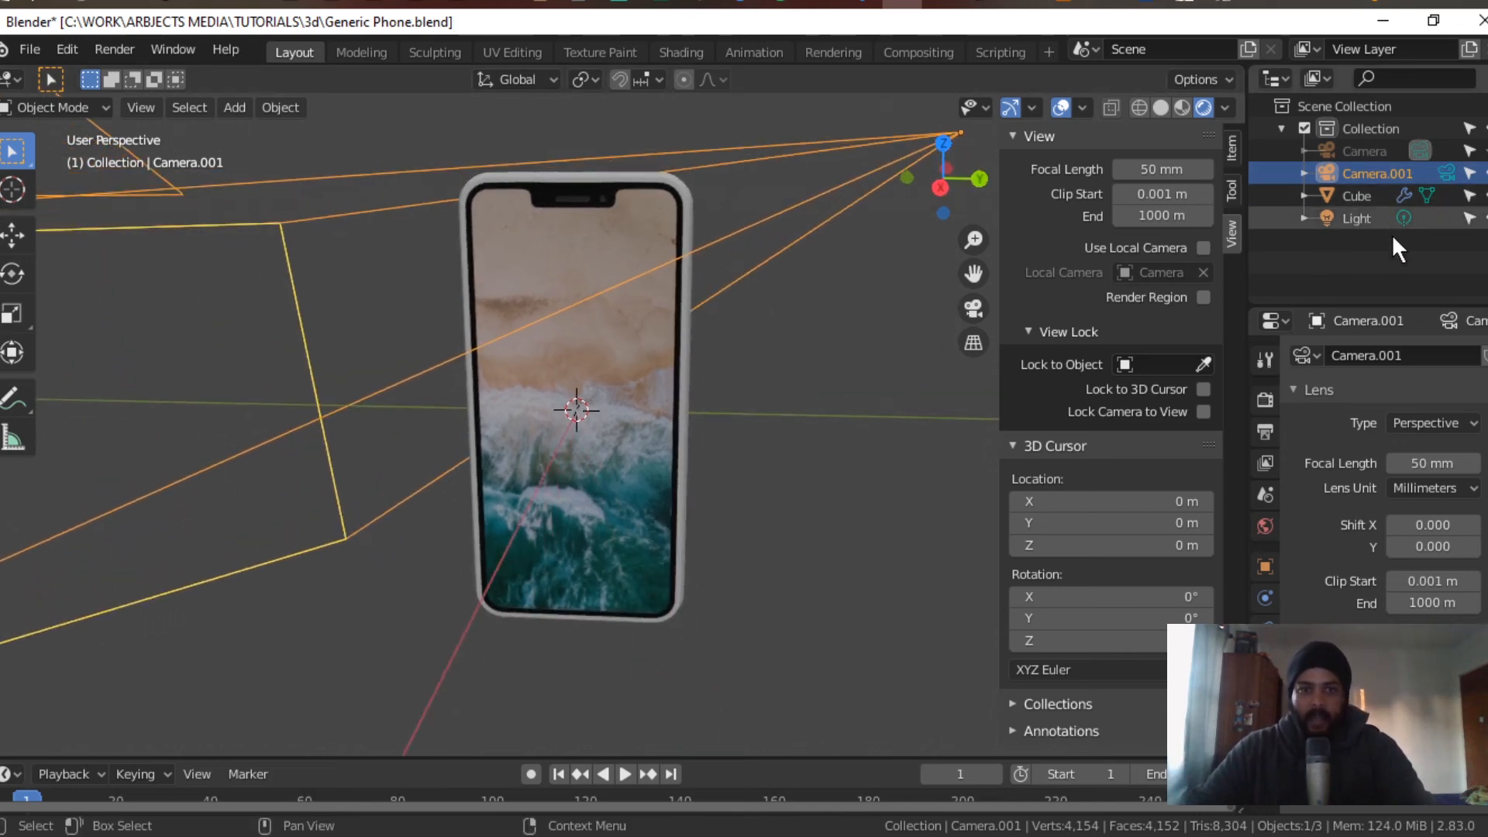
pyautogui.click(1447, 174)
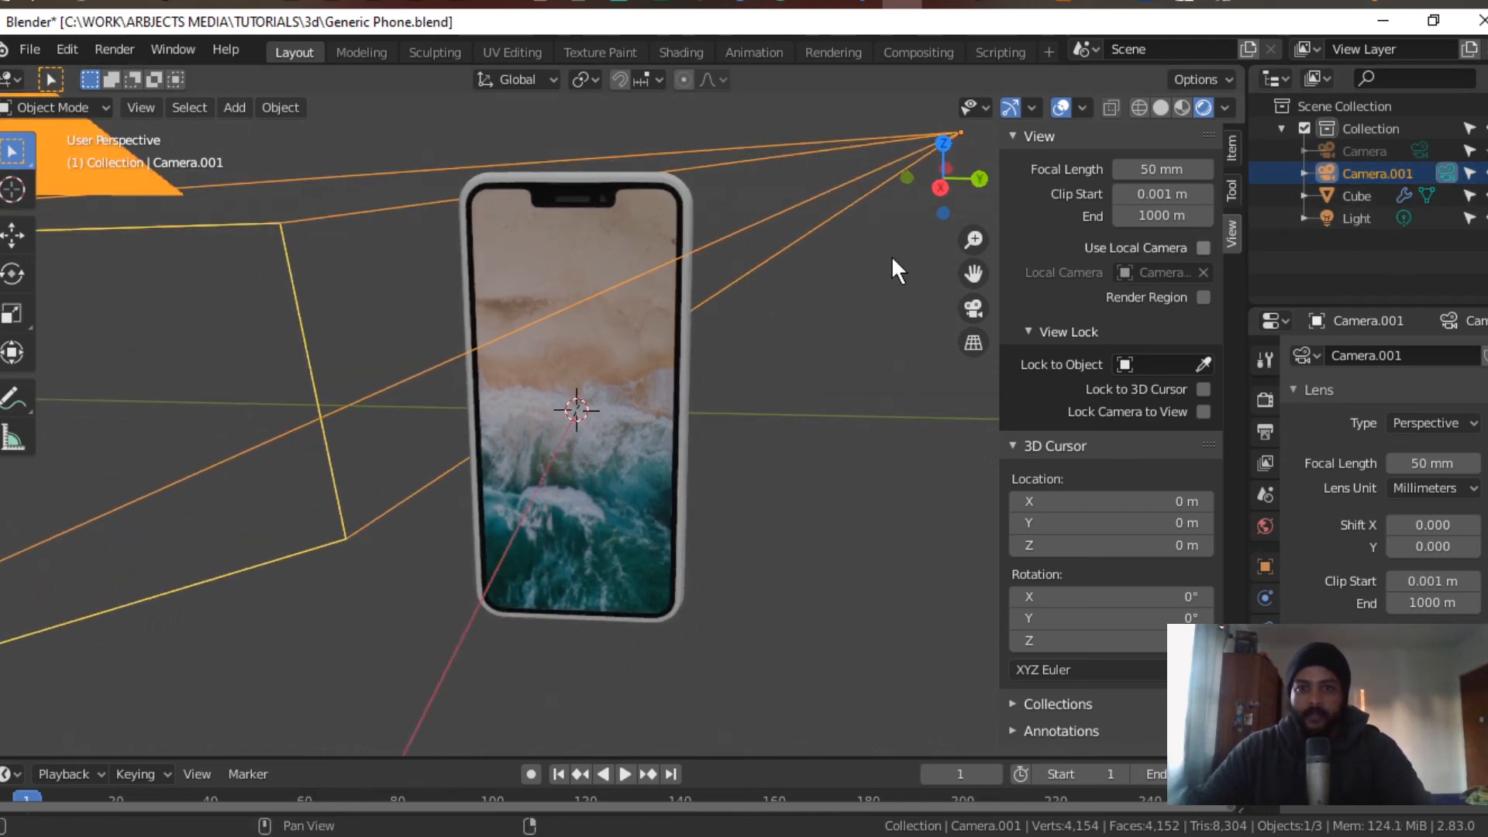
pyautogui.click(972, 309)
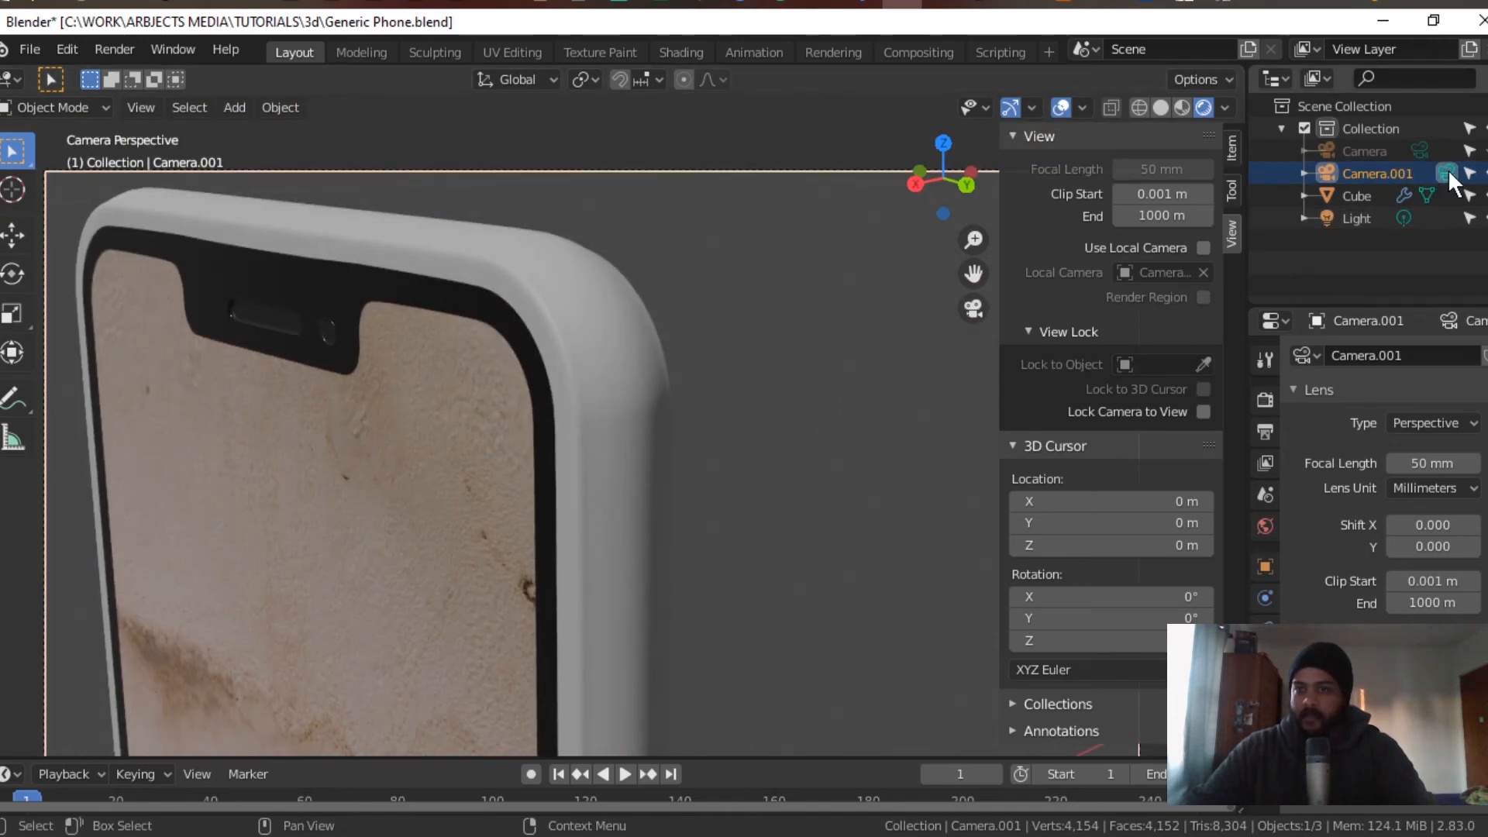
pyautogui.click(1419, 151)
pyautogui.scroll(-4, 851, 352)
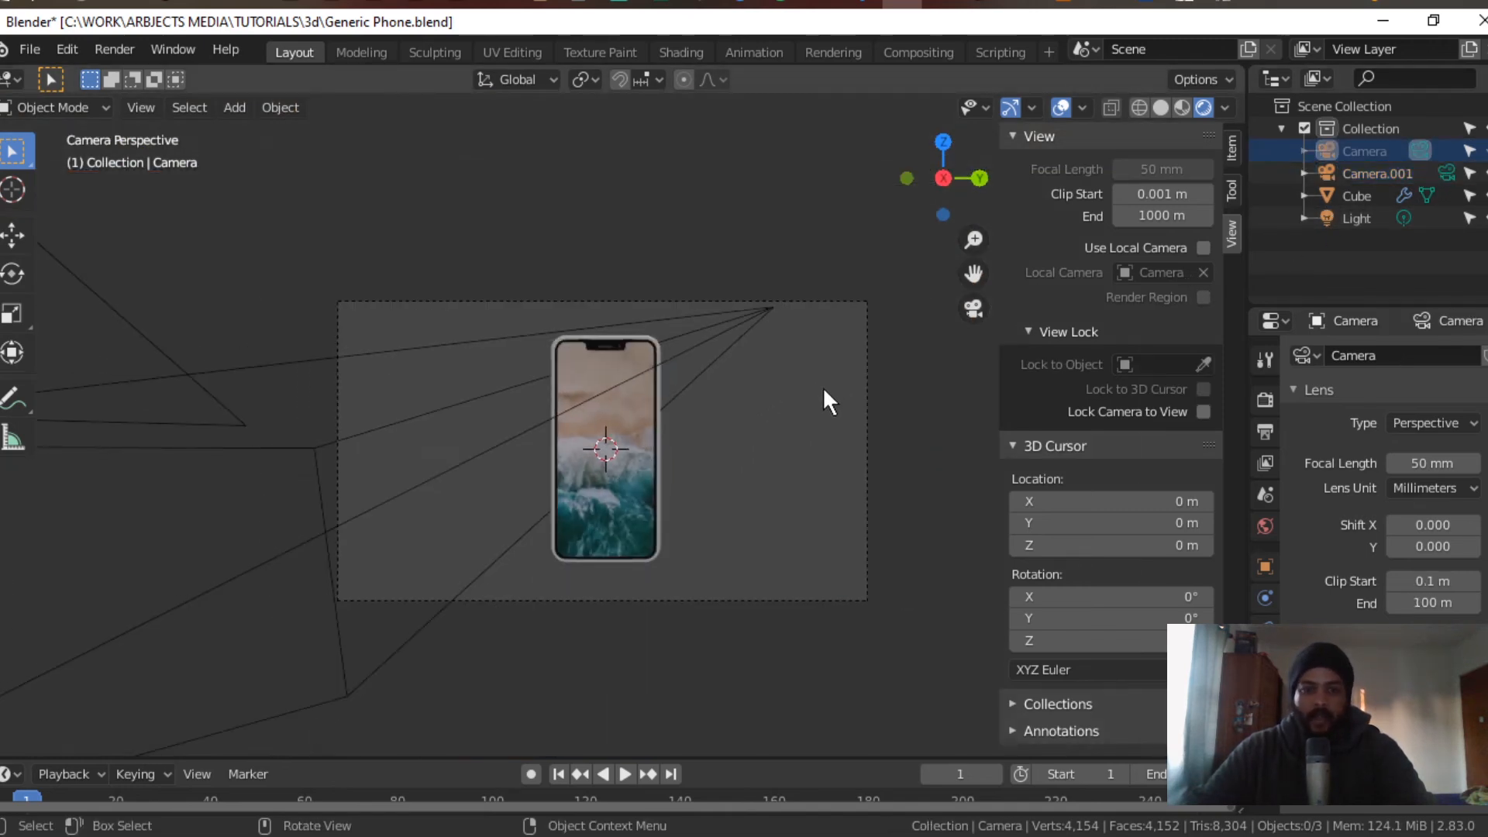
pyautogui.moveTo(930, 435); pyautogui.dragTo(866, 466, button='middle')
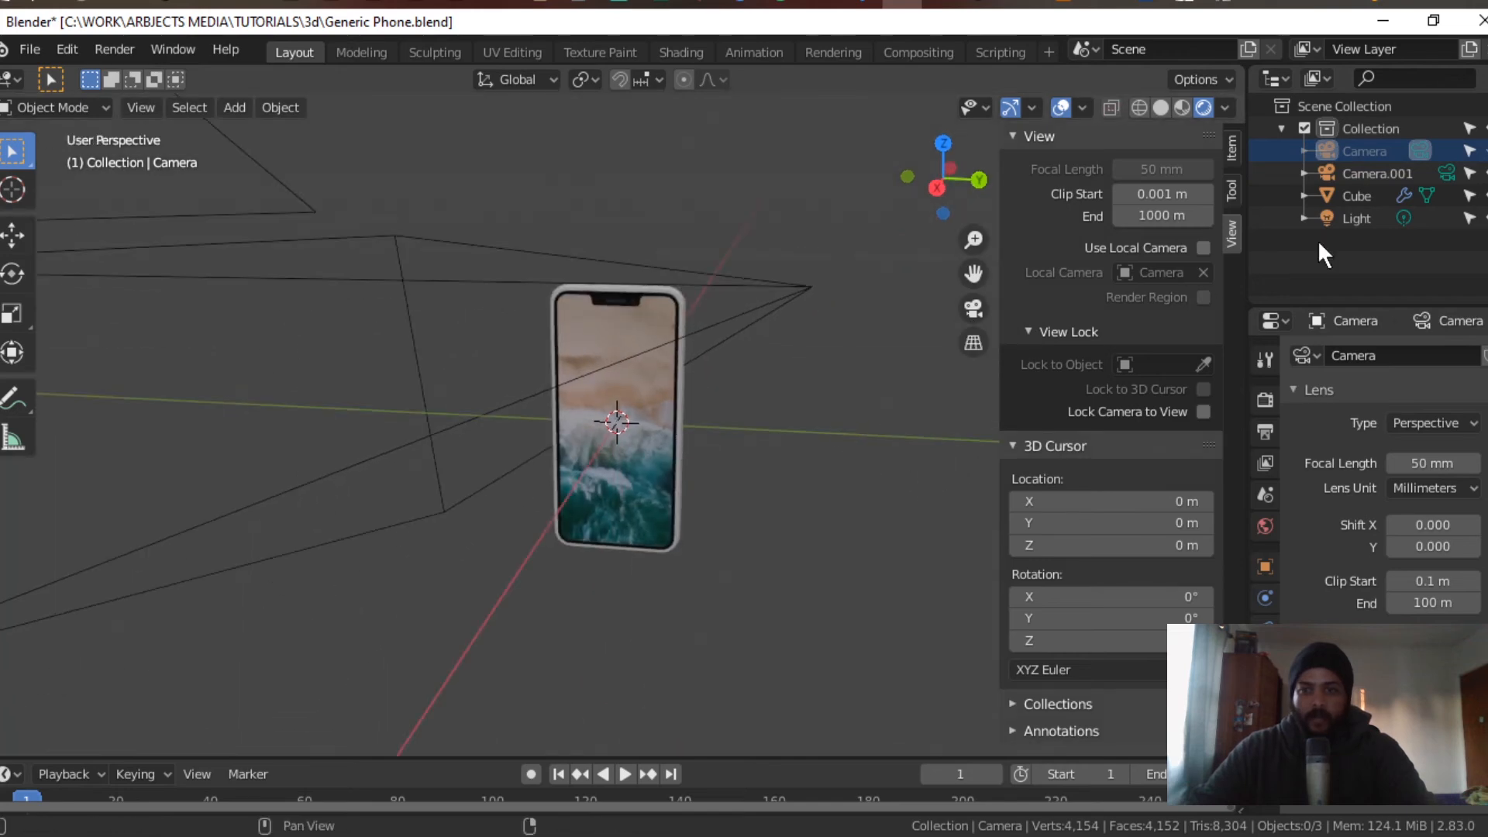
# Step: Hide Camera.001 in the viewport and add a 2 m plane at the world origin
pyautogui.click(1486, 174)
pyautogui.scroll(-4, 529, 489)
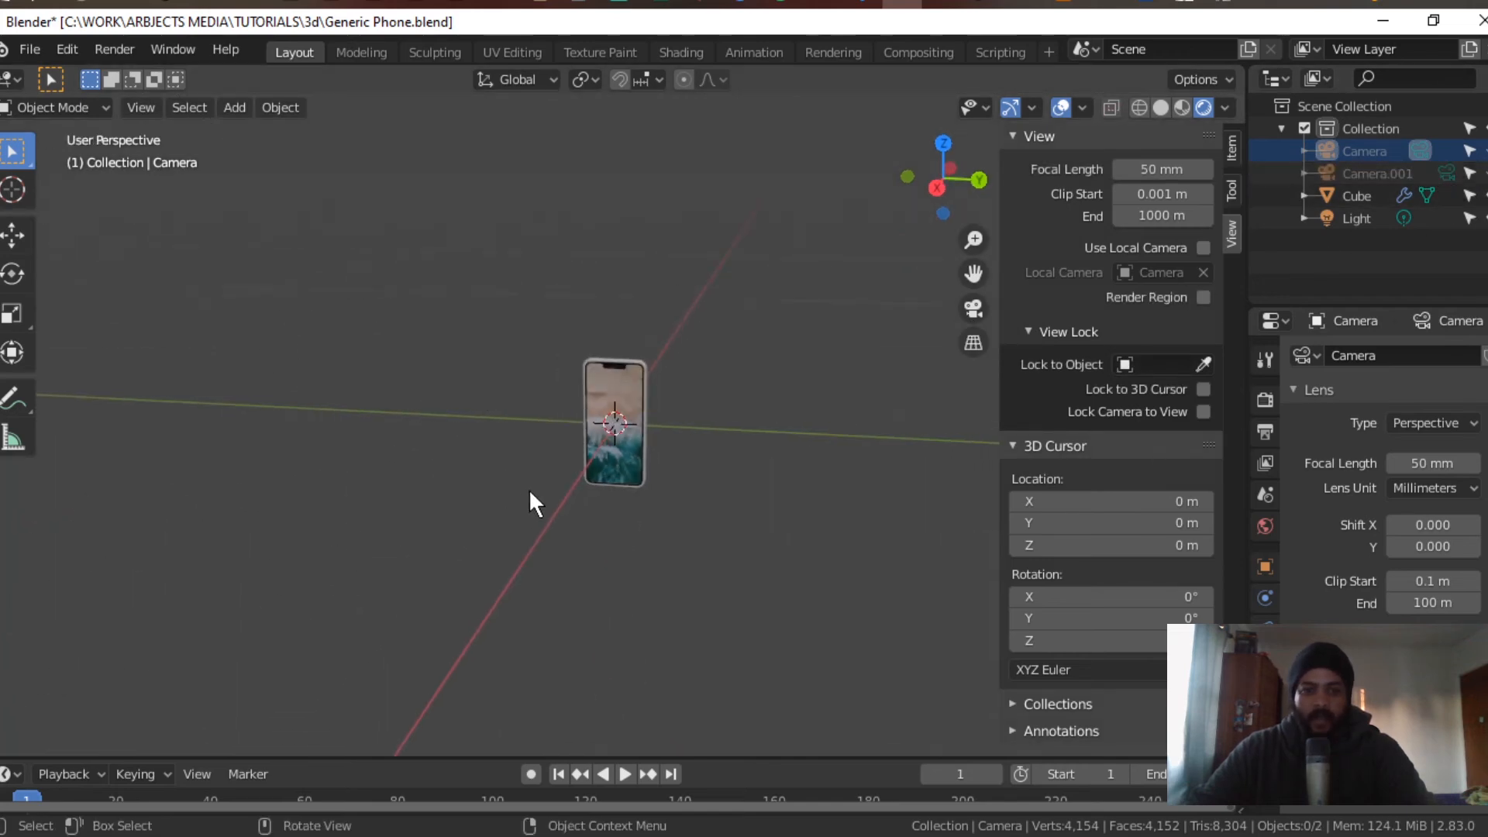
pyautogui.hotkey('shift', 'a')
pyautogui.moveTo(326, 115)
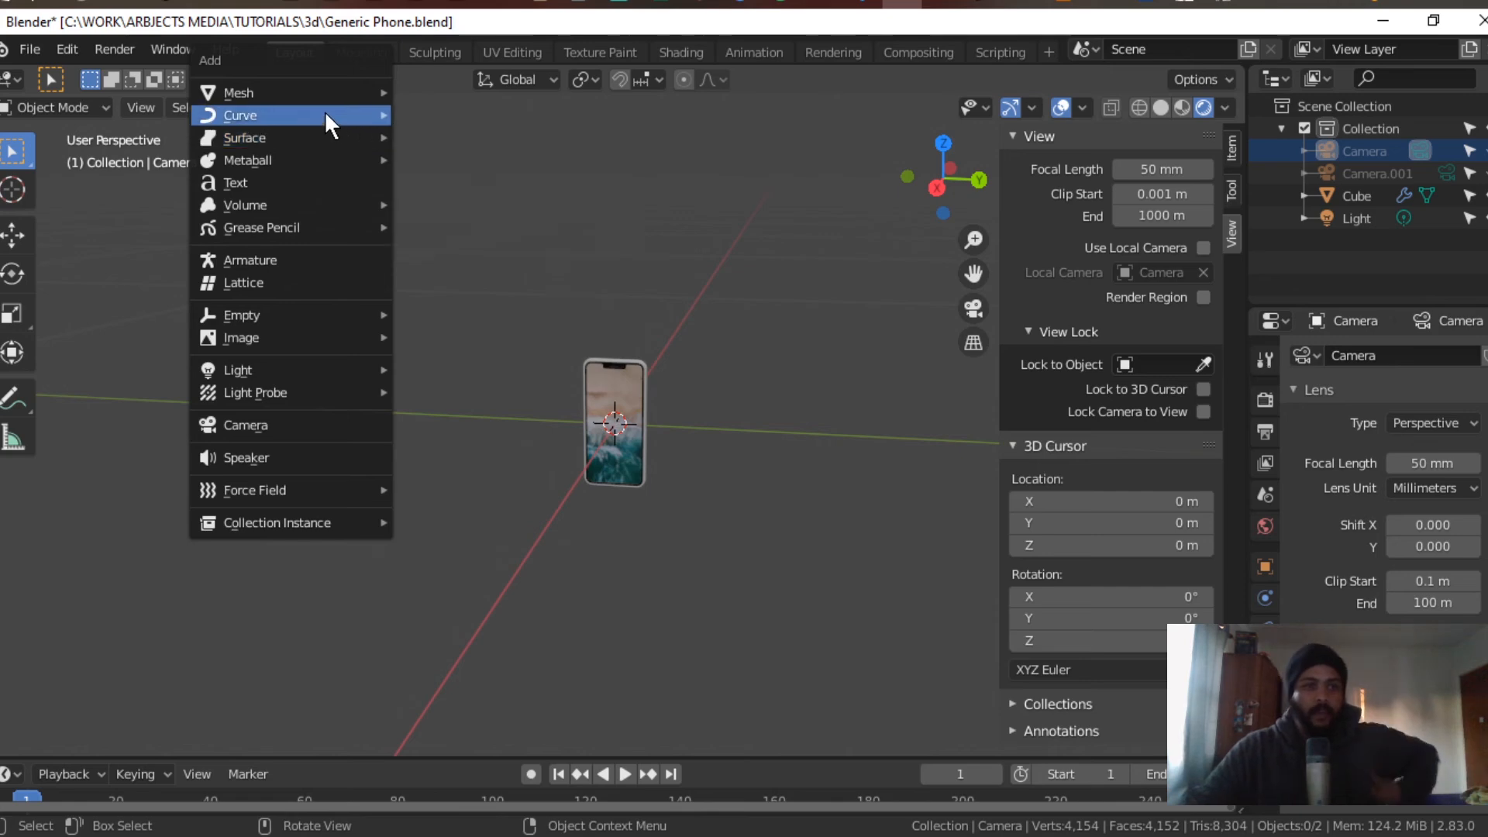
pyautogui.click(425, 91)
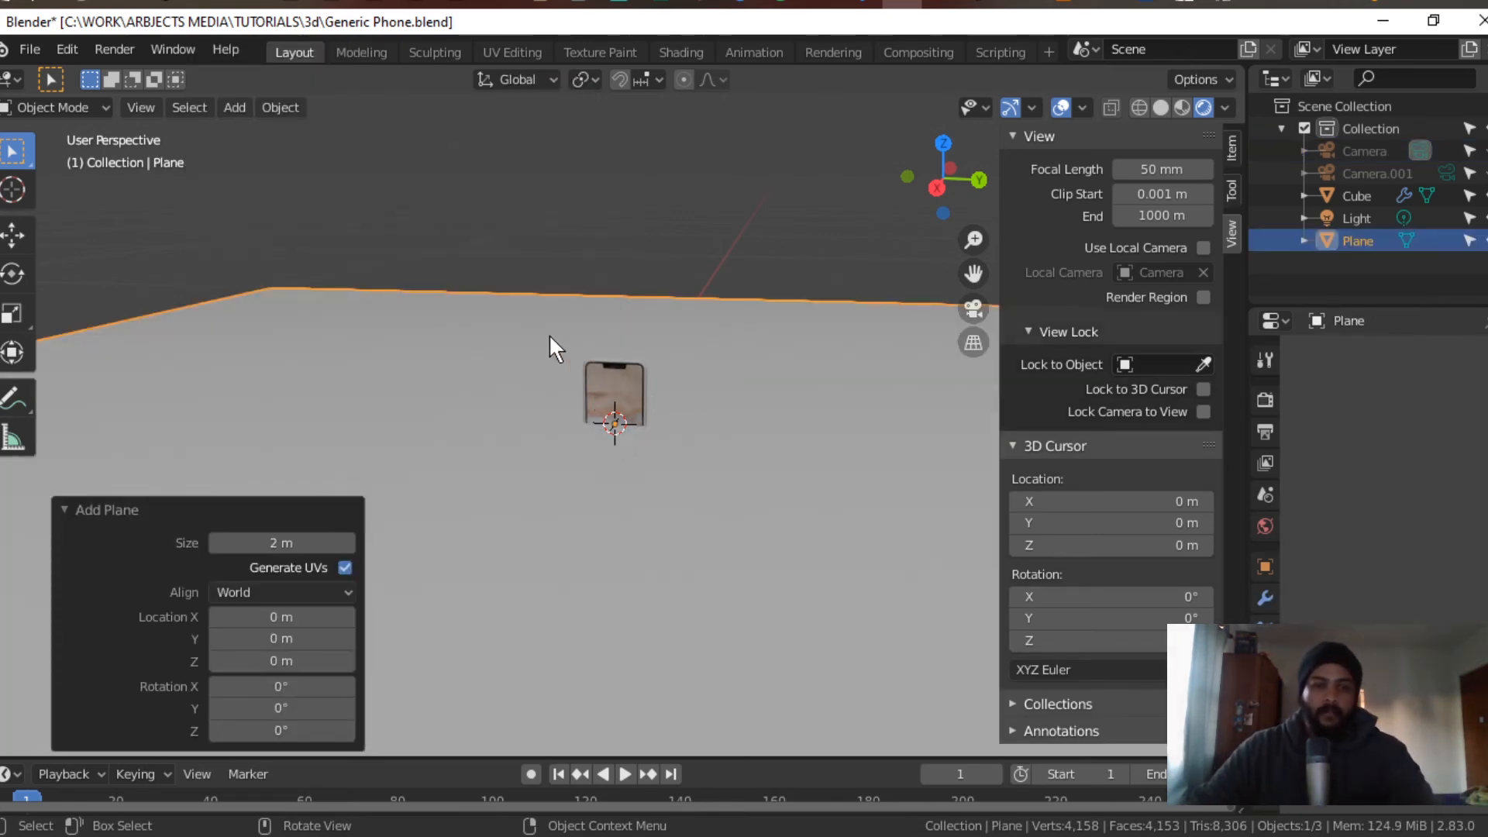
# Step: Move the phone straight up along Z by about 0.0709 m so its bottom edge rests on the plane
pyautogui.moveTo(550, 336)
pyautogui.mouseDown(button='middle')
pyautogui.moveTo(462, 325)
pyautogui.moveTo(561, 330)
pyautogui.mouseUp(button='middle')
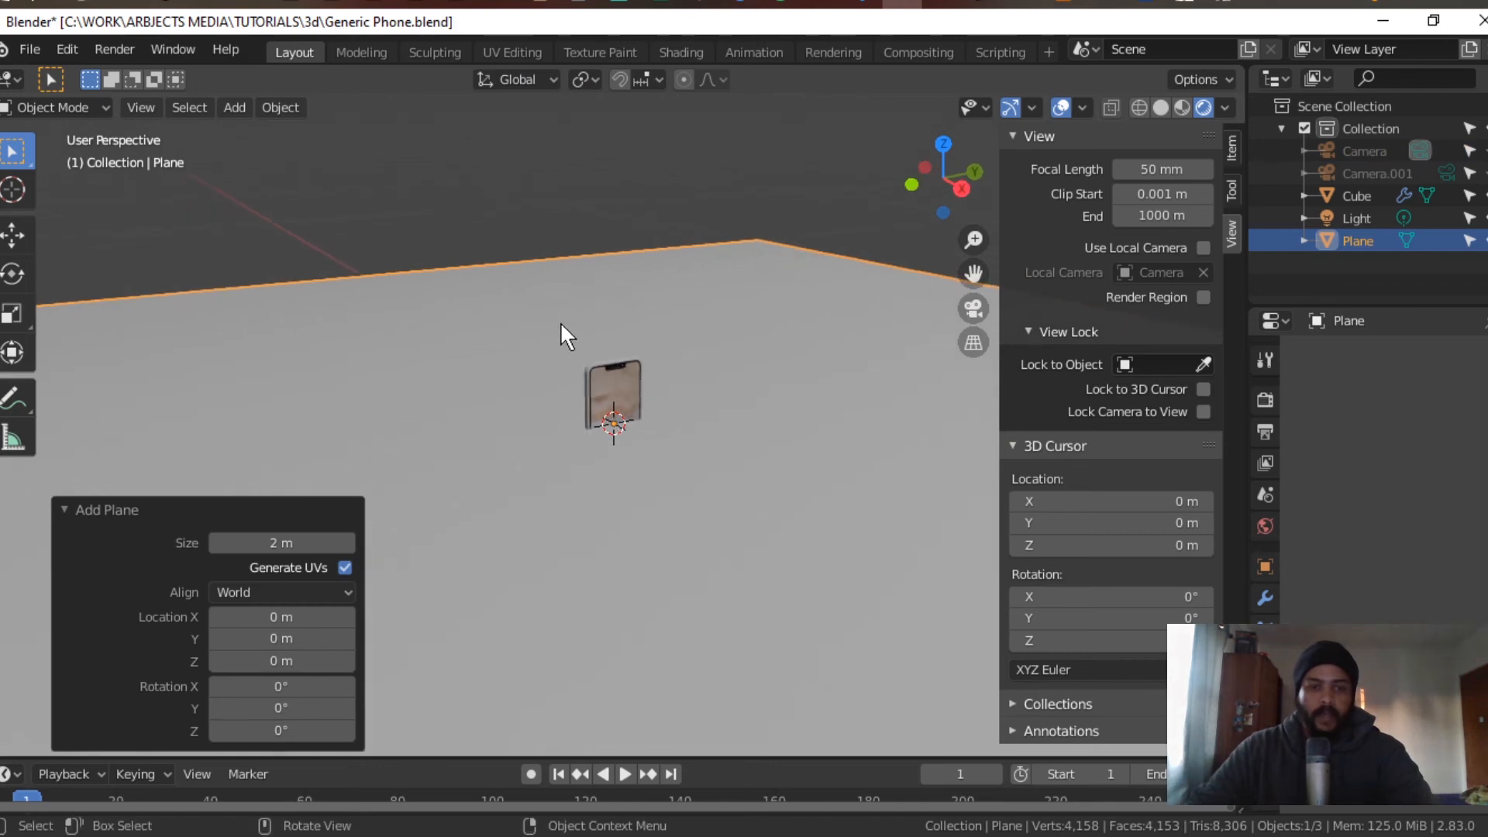
pyautogui.moveTo(458, 358); pyautogui.dragTo(529, 337, button='middle')
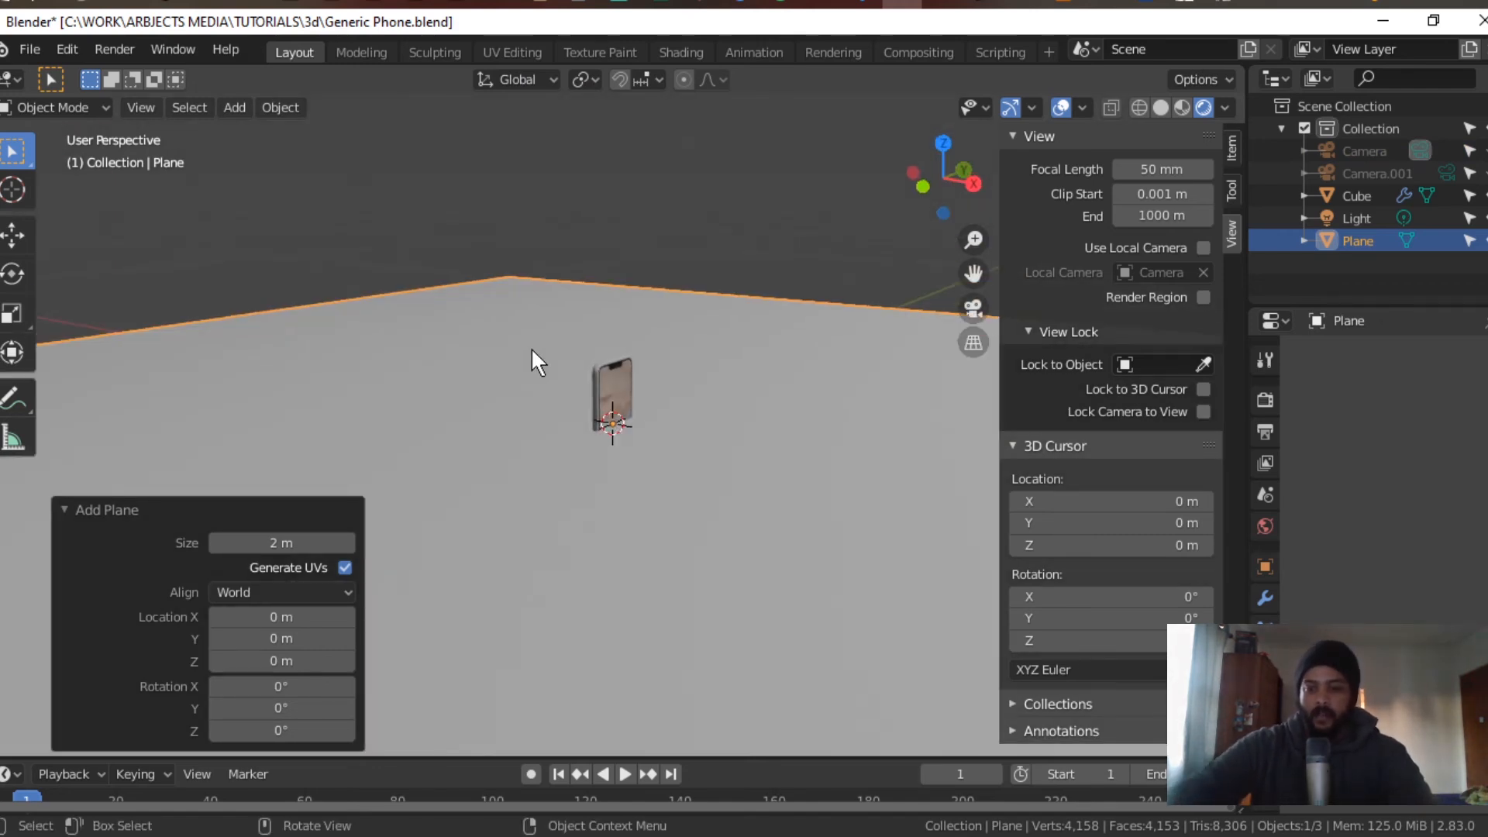
pyautogui.press('KP_1')
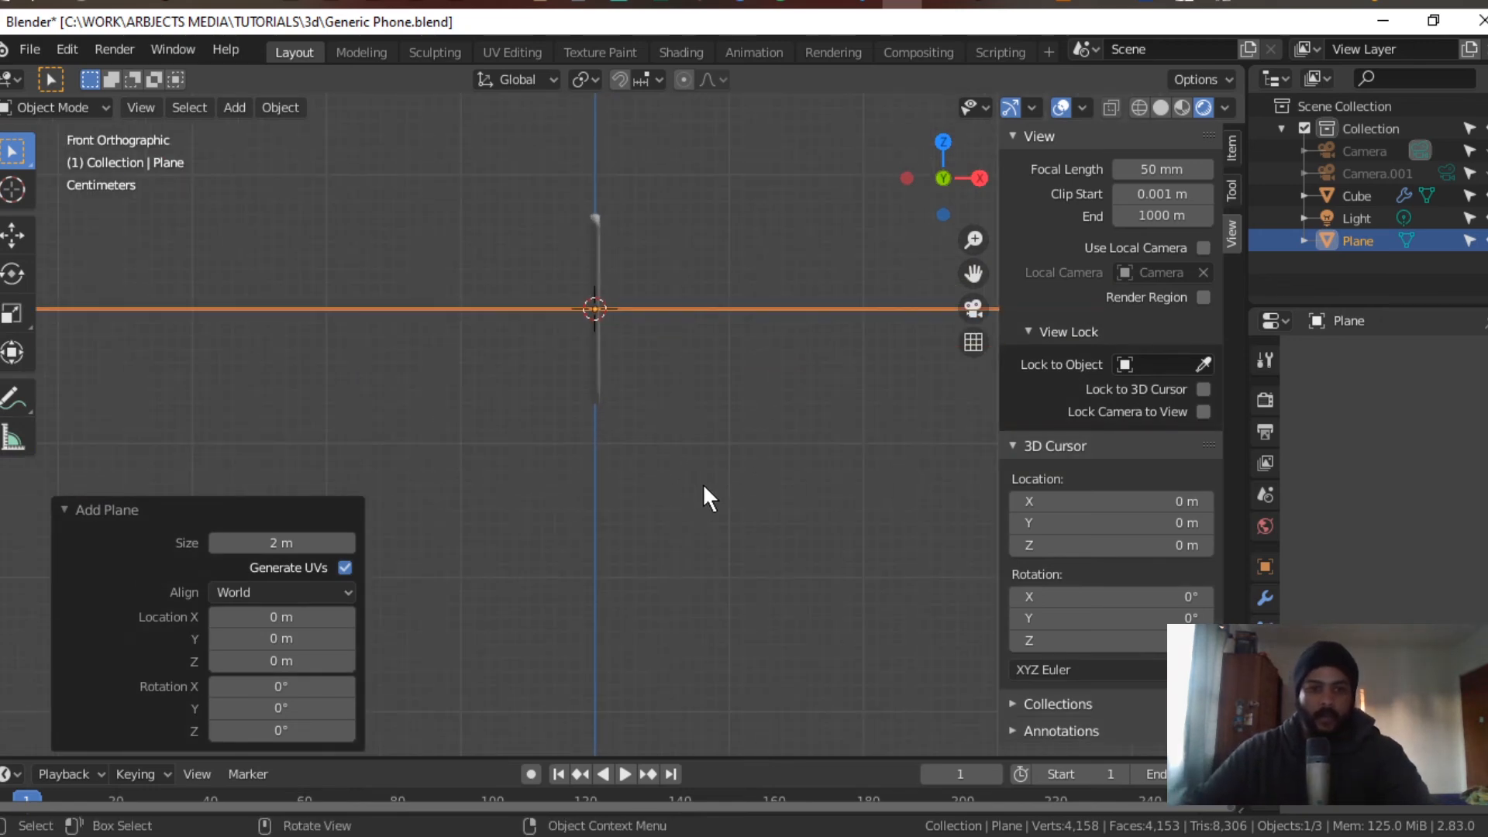
pyautogui.scroll(7, 701, 482)
pyautogui.keyDown('shift'); pyautogui.scroll(1, 658, 372); pyautogui.keyUp('shift')
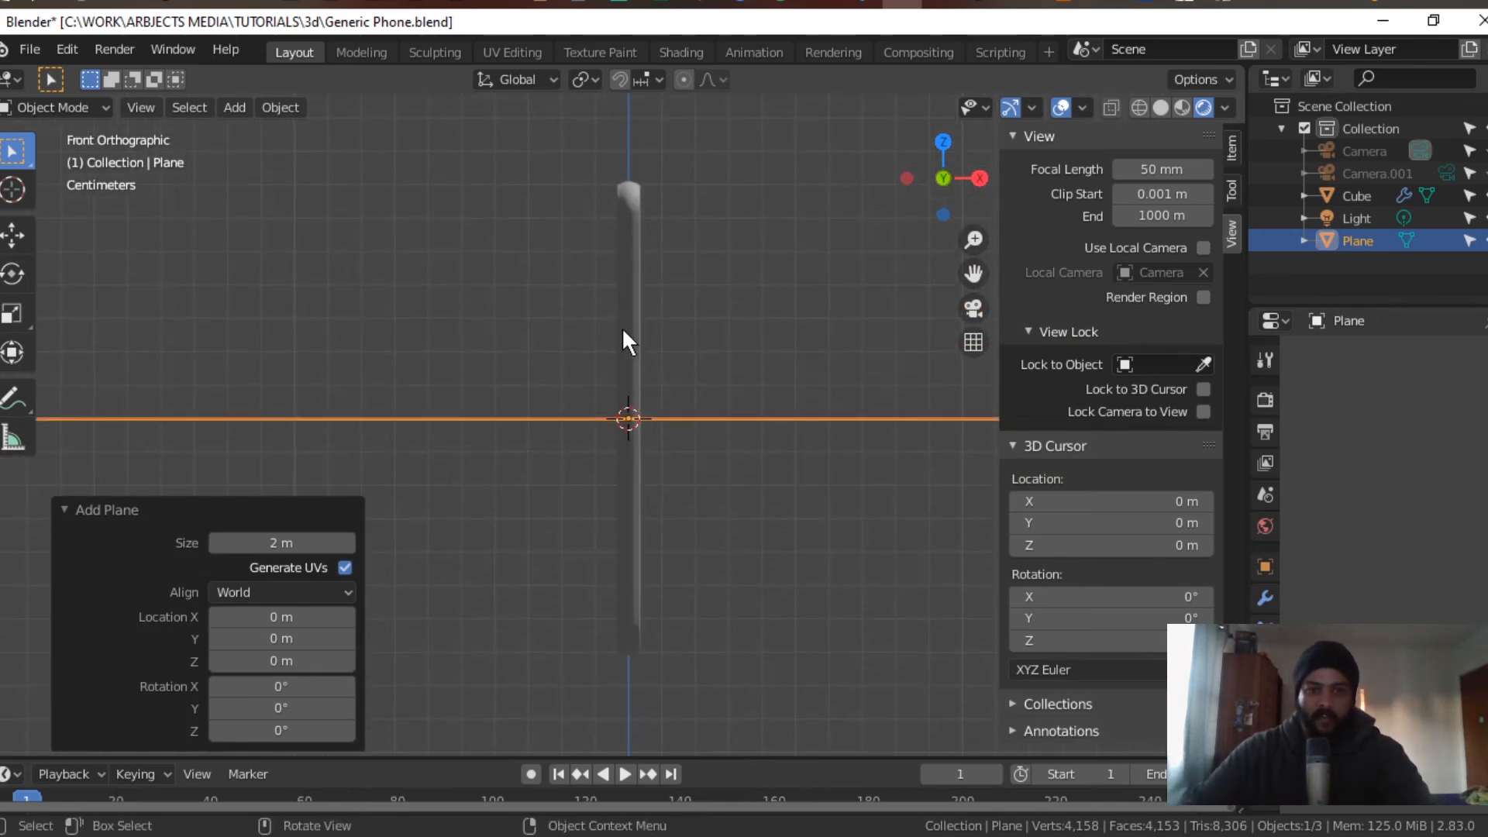
pyautogui.click(622, 317)
pyautogui.press('g')
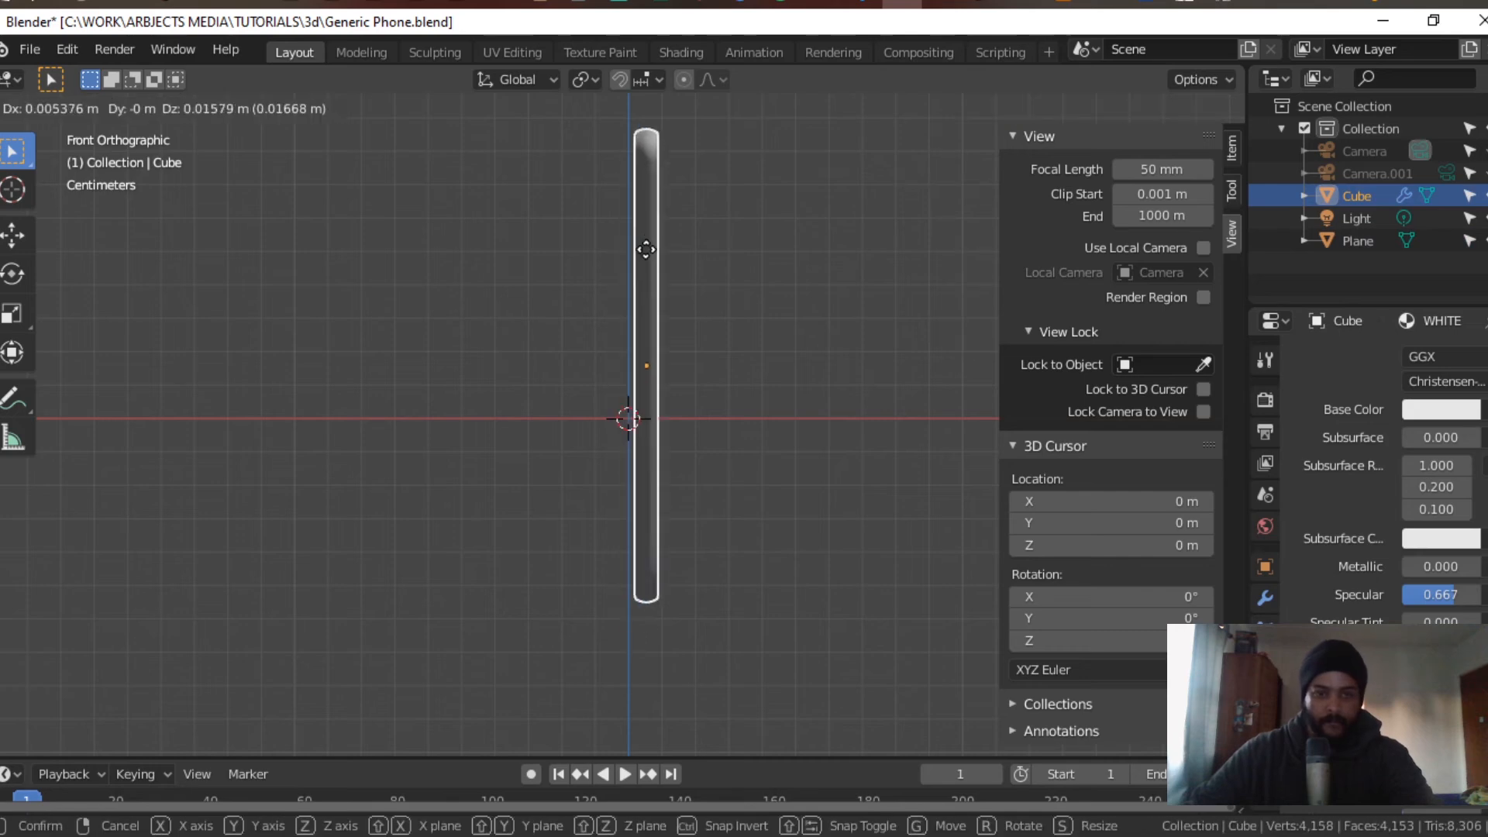
pyautogui.press('y')
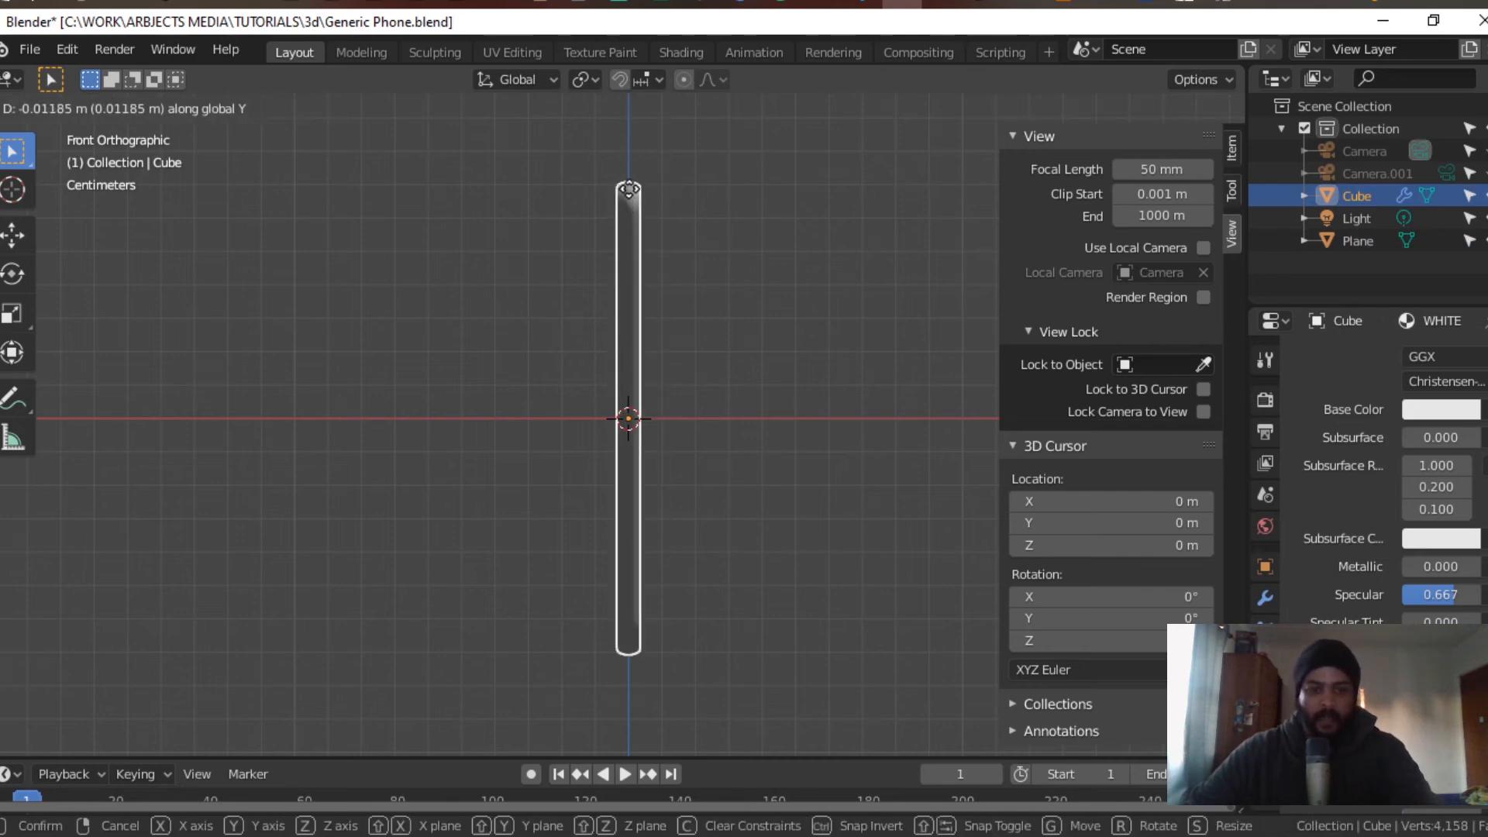
pyautogui.press('z')
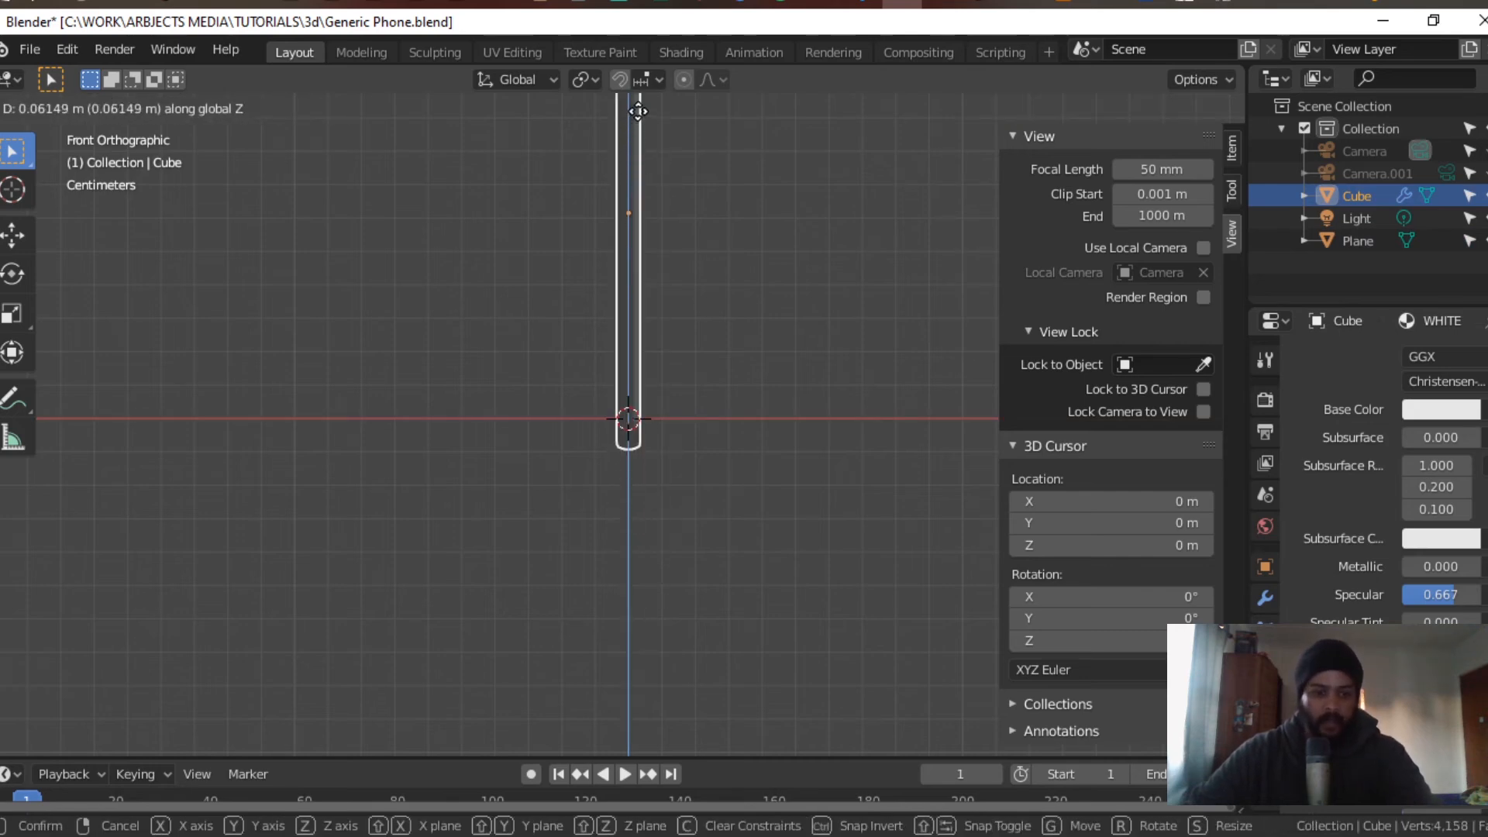
pyautogui.click(658, 736)
pyautogui.scroll(5, 755, 589)
pyautogui.scroll(6, 744, 562)
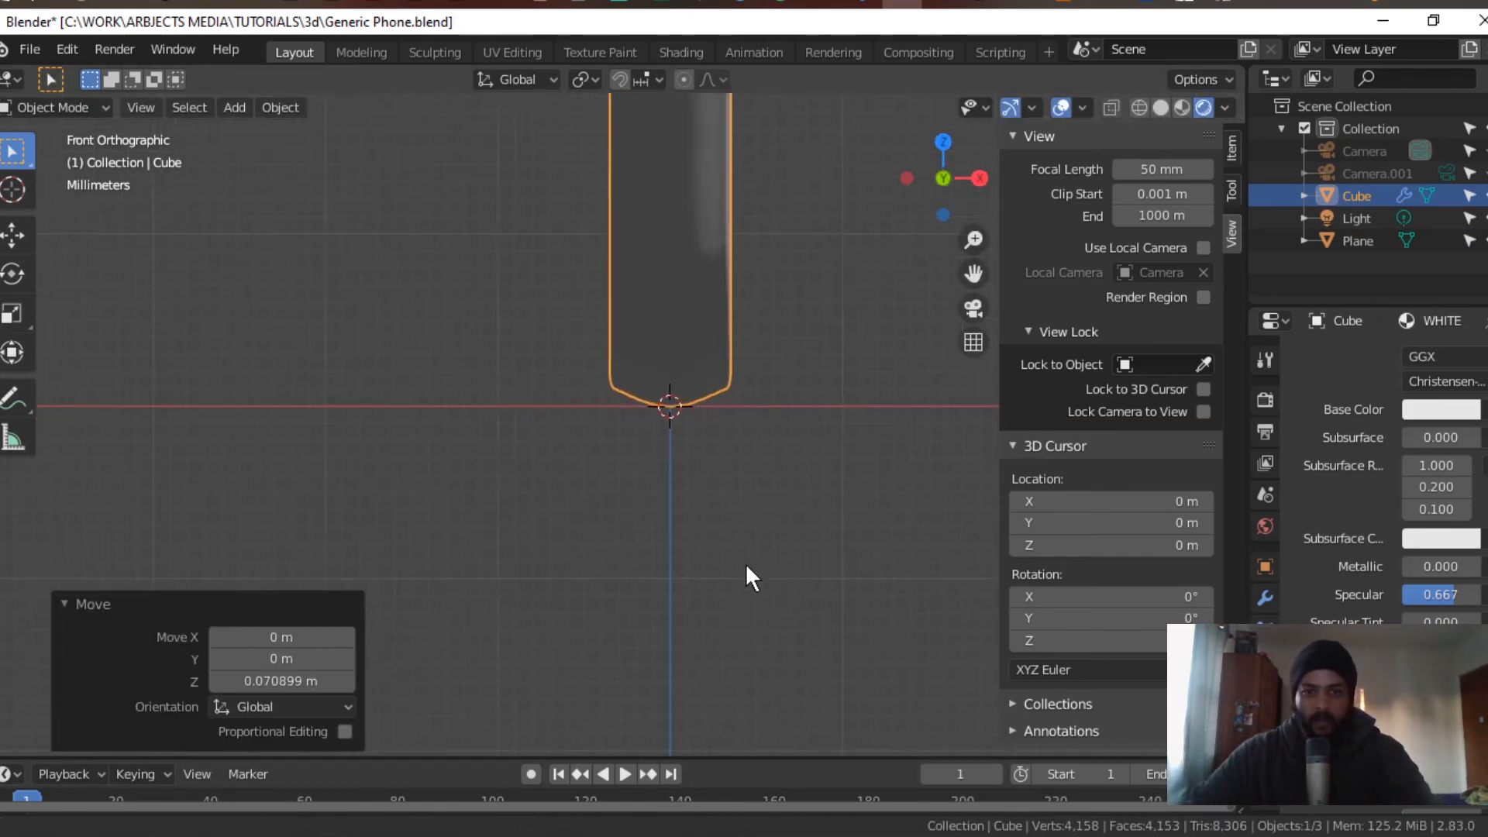
pyautogui.scroll(-8, 852, 566)
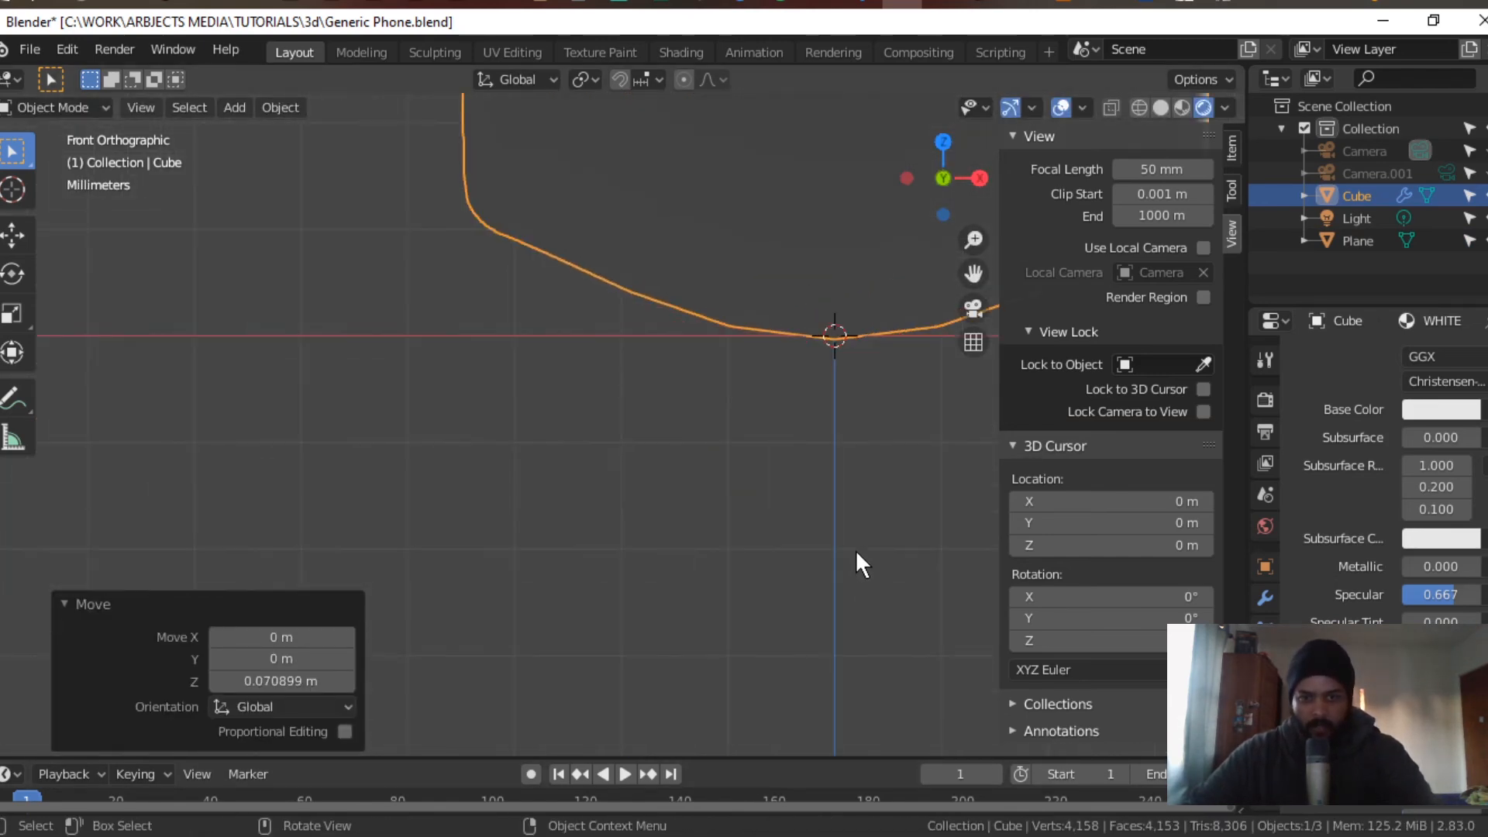
# Step: Add one loop cut to the plane parallel to the Y axis, slid by a factor of about 0.576 toward its negative X edge
pyautogui.moveTo(767, 531); pyautogui.dragTo(718, 537, button='middle')
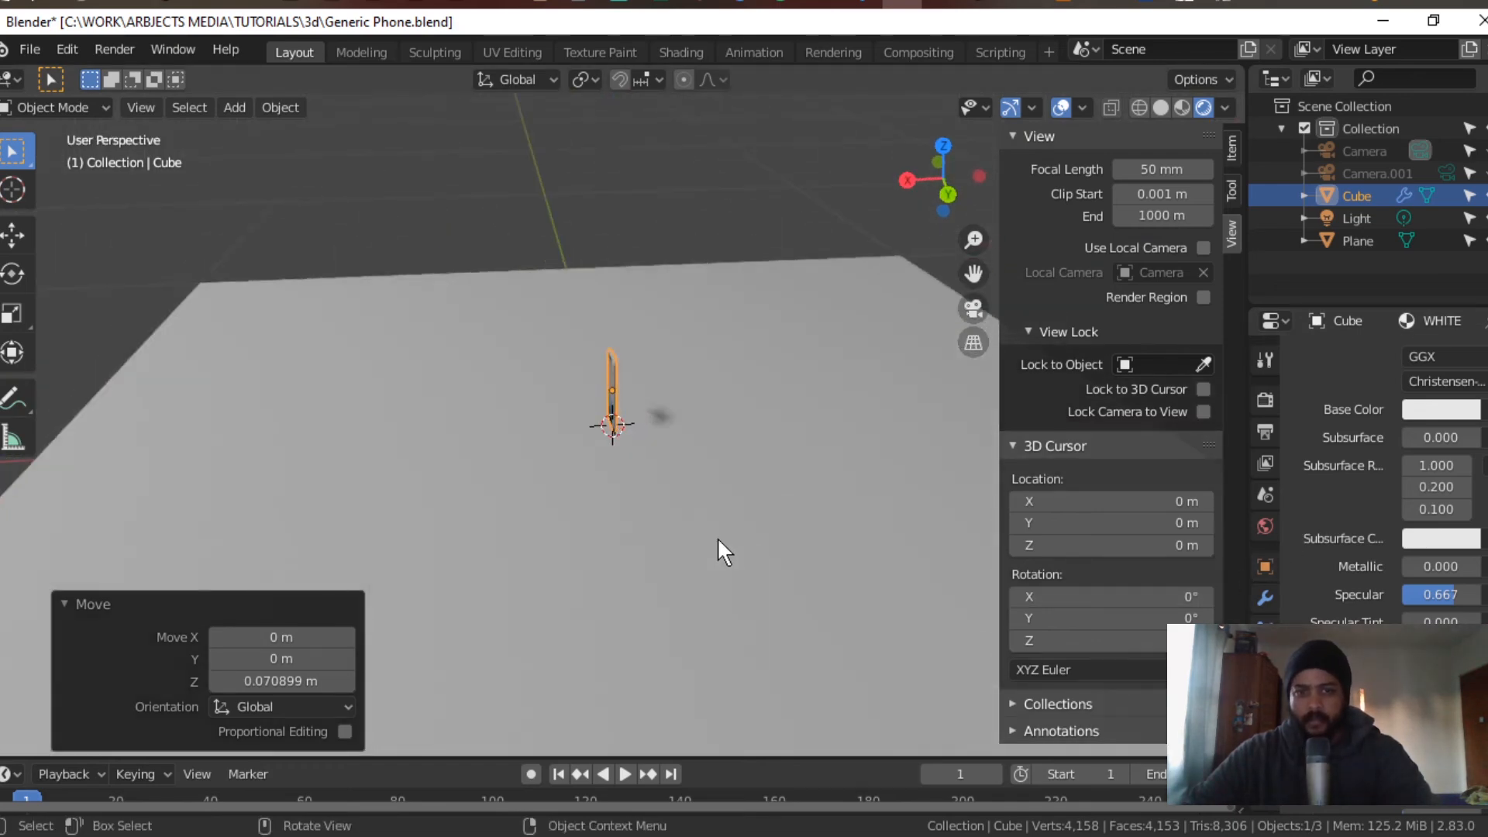
pyautogui.keyDown('shift'); pyautogui.moveTo(865, 520); pyautogui.dragTo(659, 459, button='middle'); pyautogui.keyUp('shift')
pyautogui.scroll(-5, 636, 528)
pyautogui.click(658, 458)
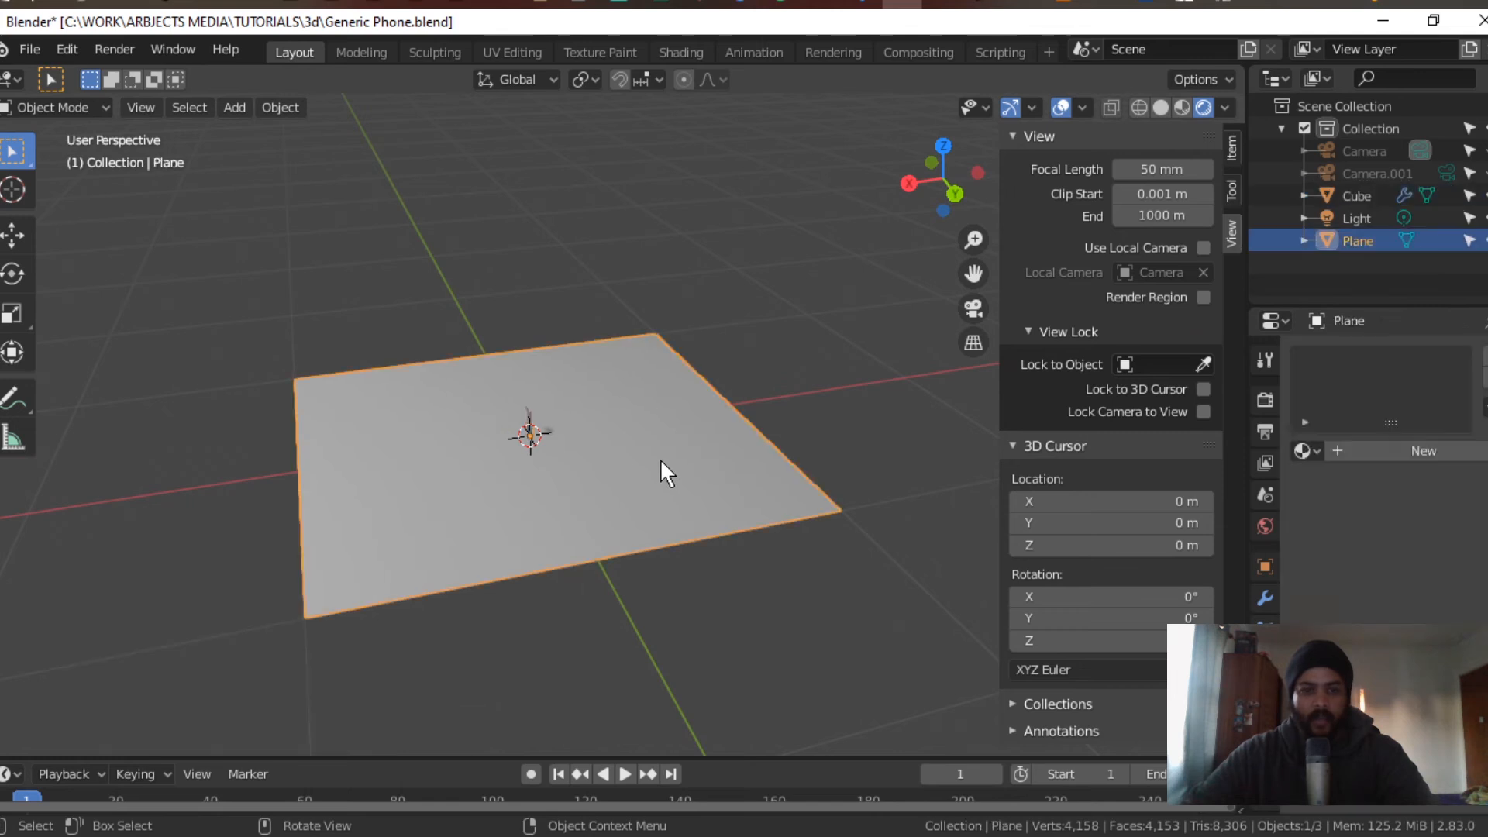
pyautogui.press('Tab')
pyautogui.hotkey('ctrl', 'r')
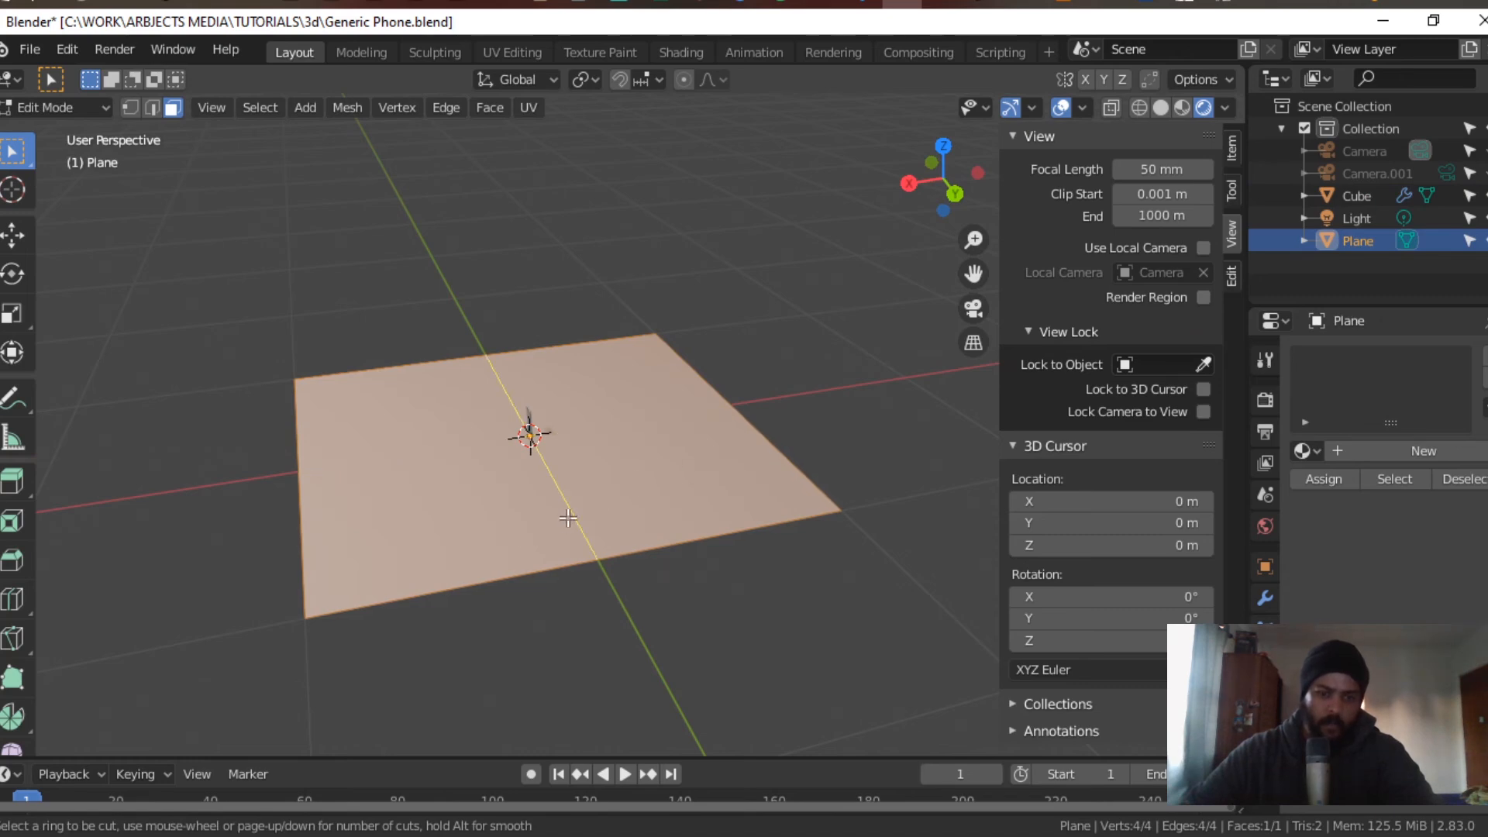
pyautogui.click(568, 517)
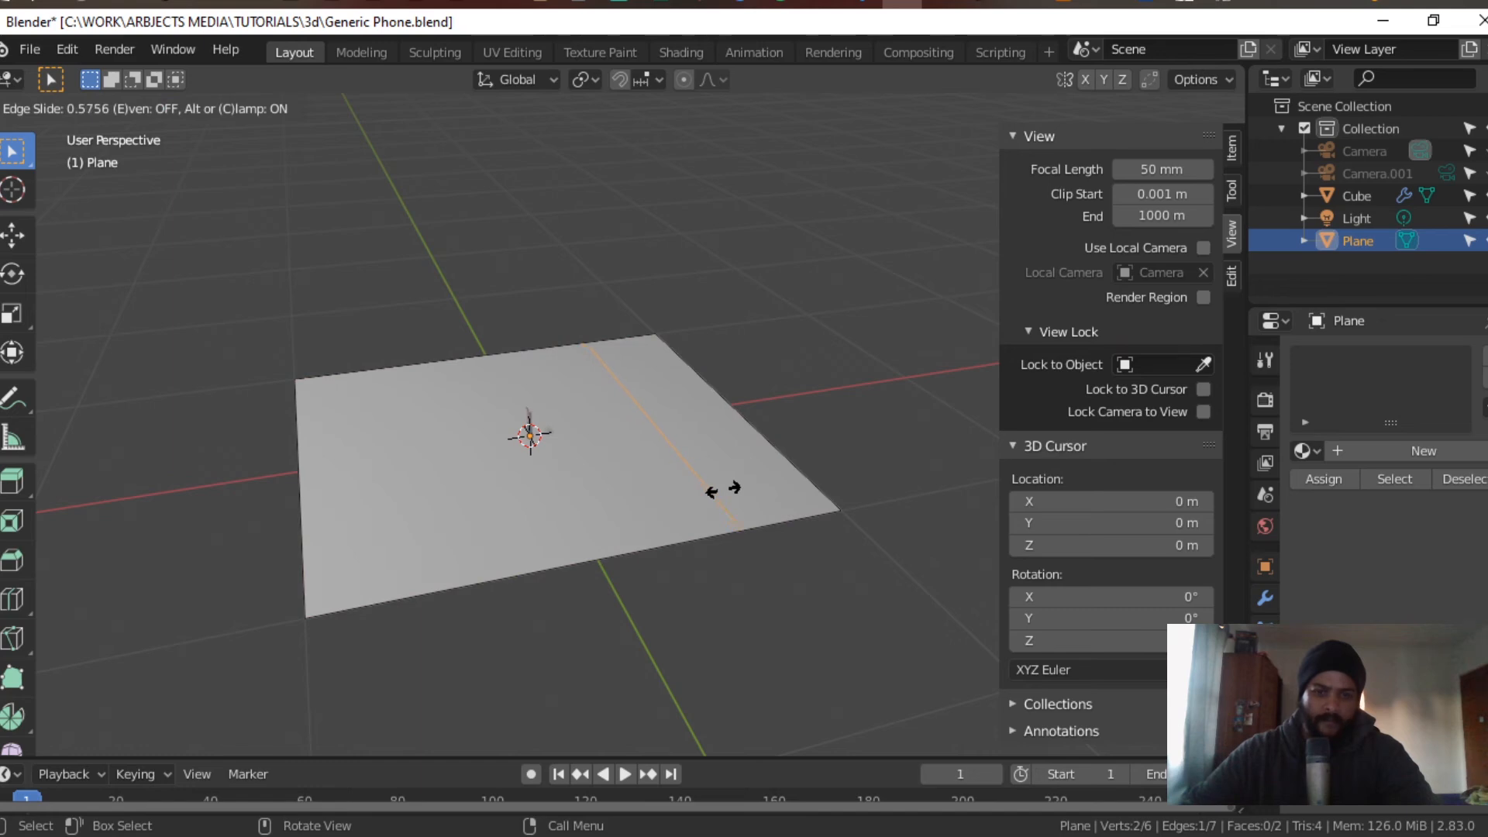
pyautogui.click(723, 488)
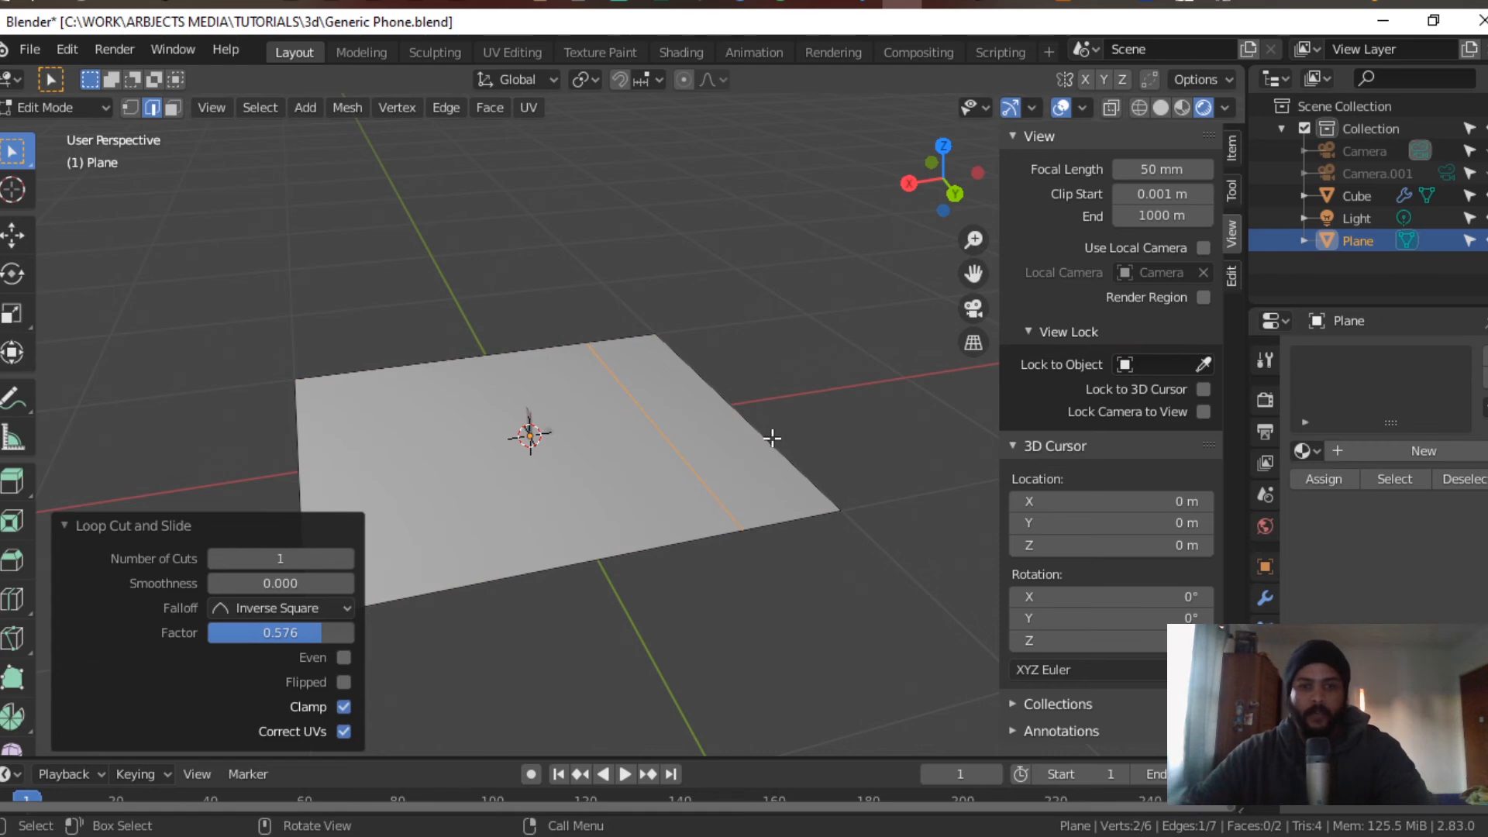
# Step: Raise the plane's negative X edge along Z to form a slanted back wall
pyautogui.click(779, 495)
pyautogui.press('g')
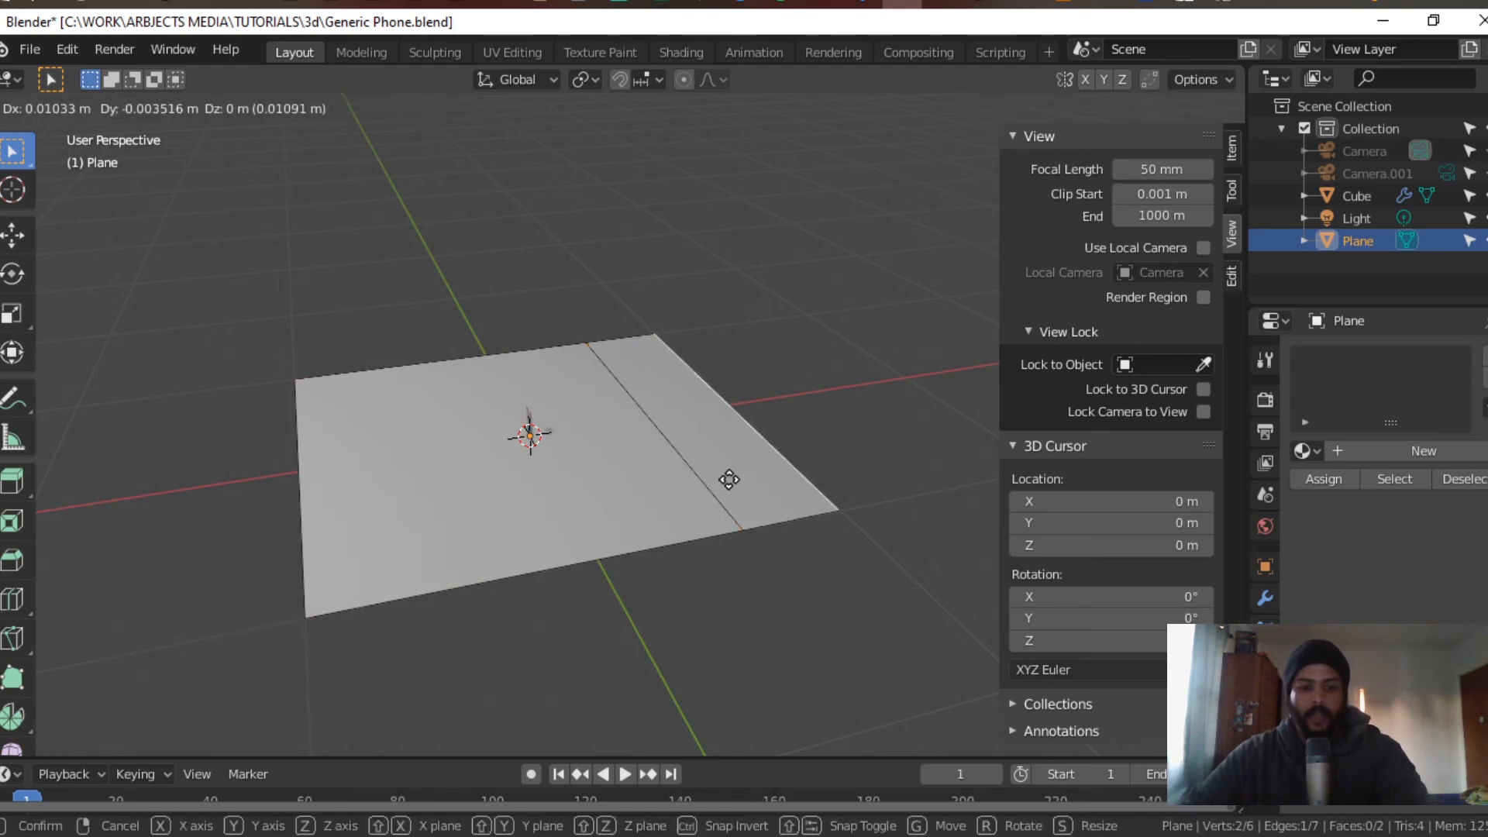
pyautogui.press('z')
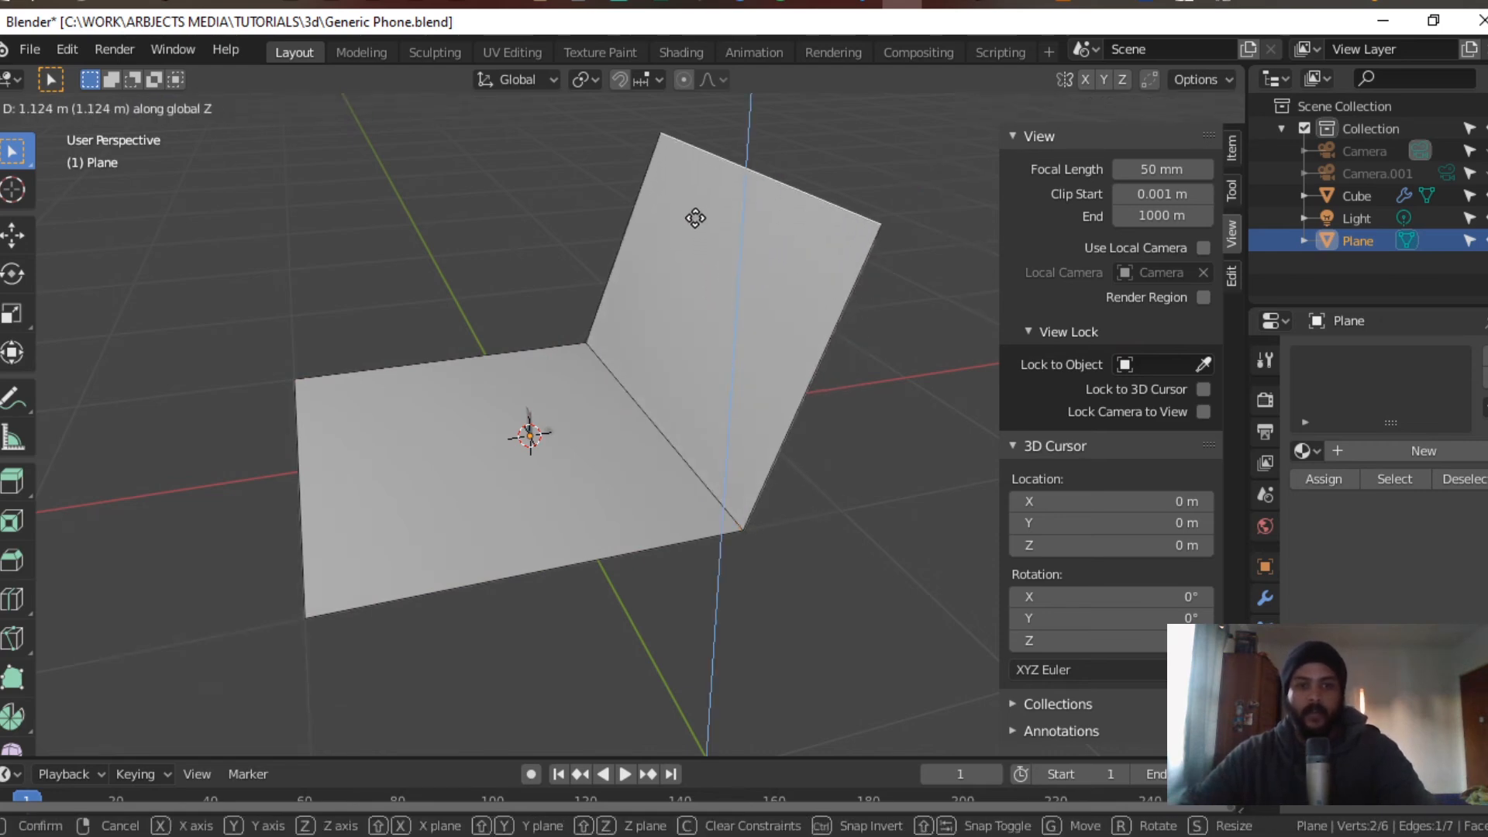
pyautogui.click(691, 203)
# Step: Try beveling the fold edge between floor and wall with a 0.24 m offset and 7 segments, and undo it
pyautogui.click(666, 443)
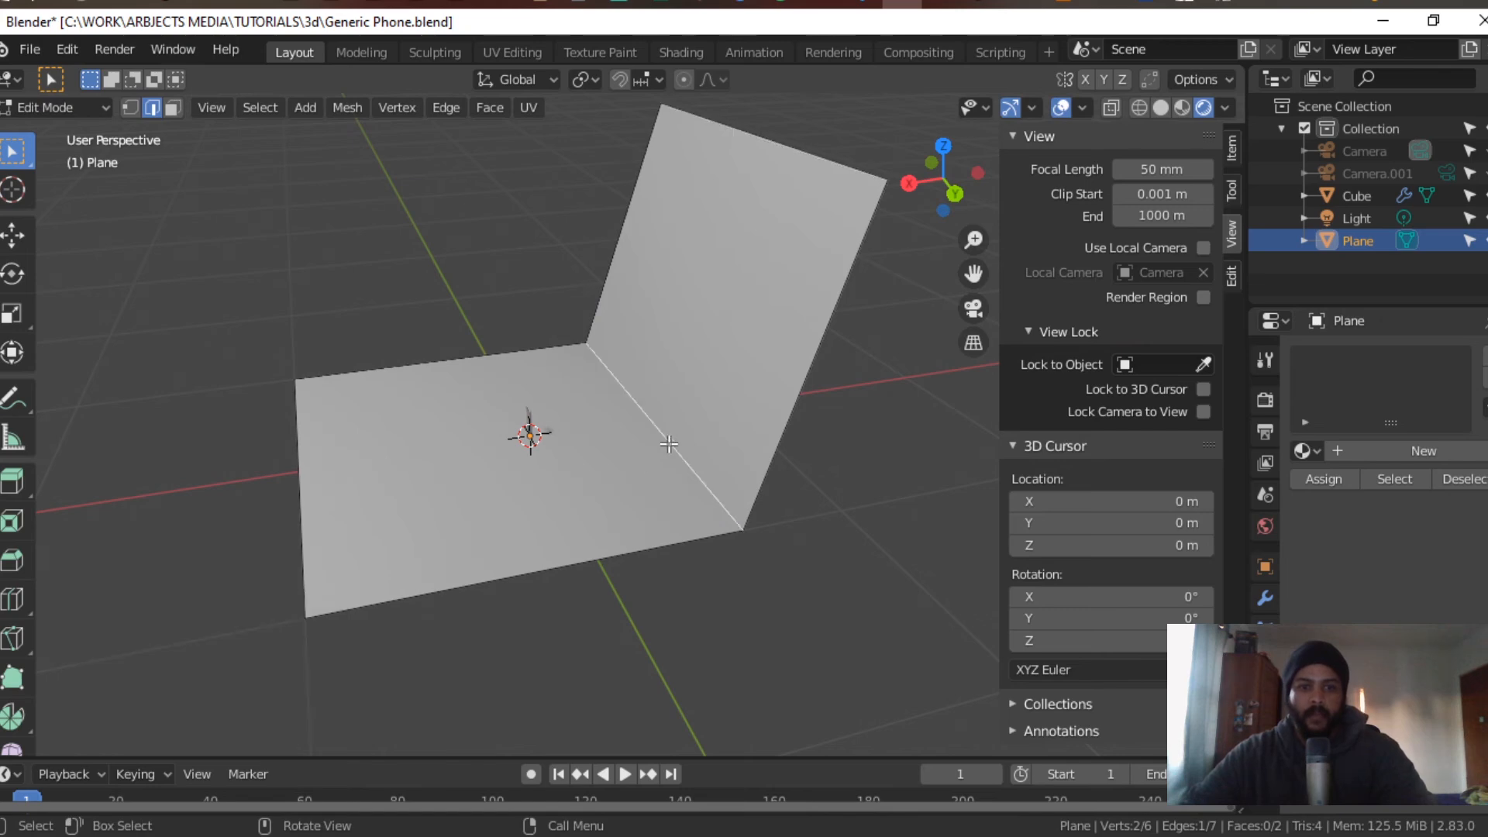
pyautogui.moveTo(728, 465); pyautogui.dragTo(717, 467, button='middle')
pyautogui.hotkey('ctrl', 'b')
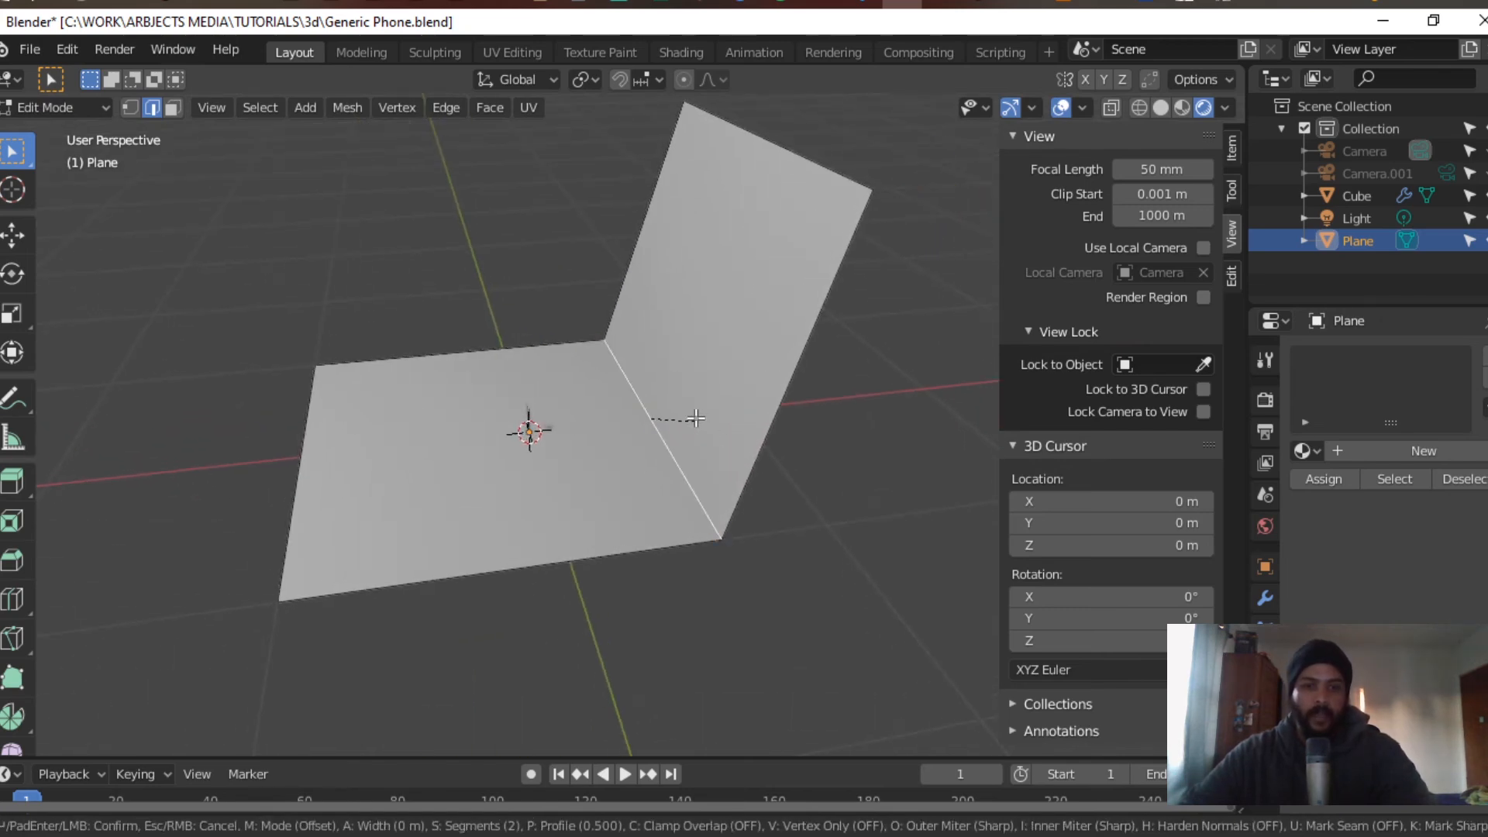
pyautogui.scroll(1, 777, 376)
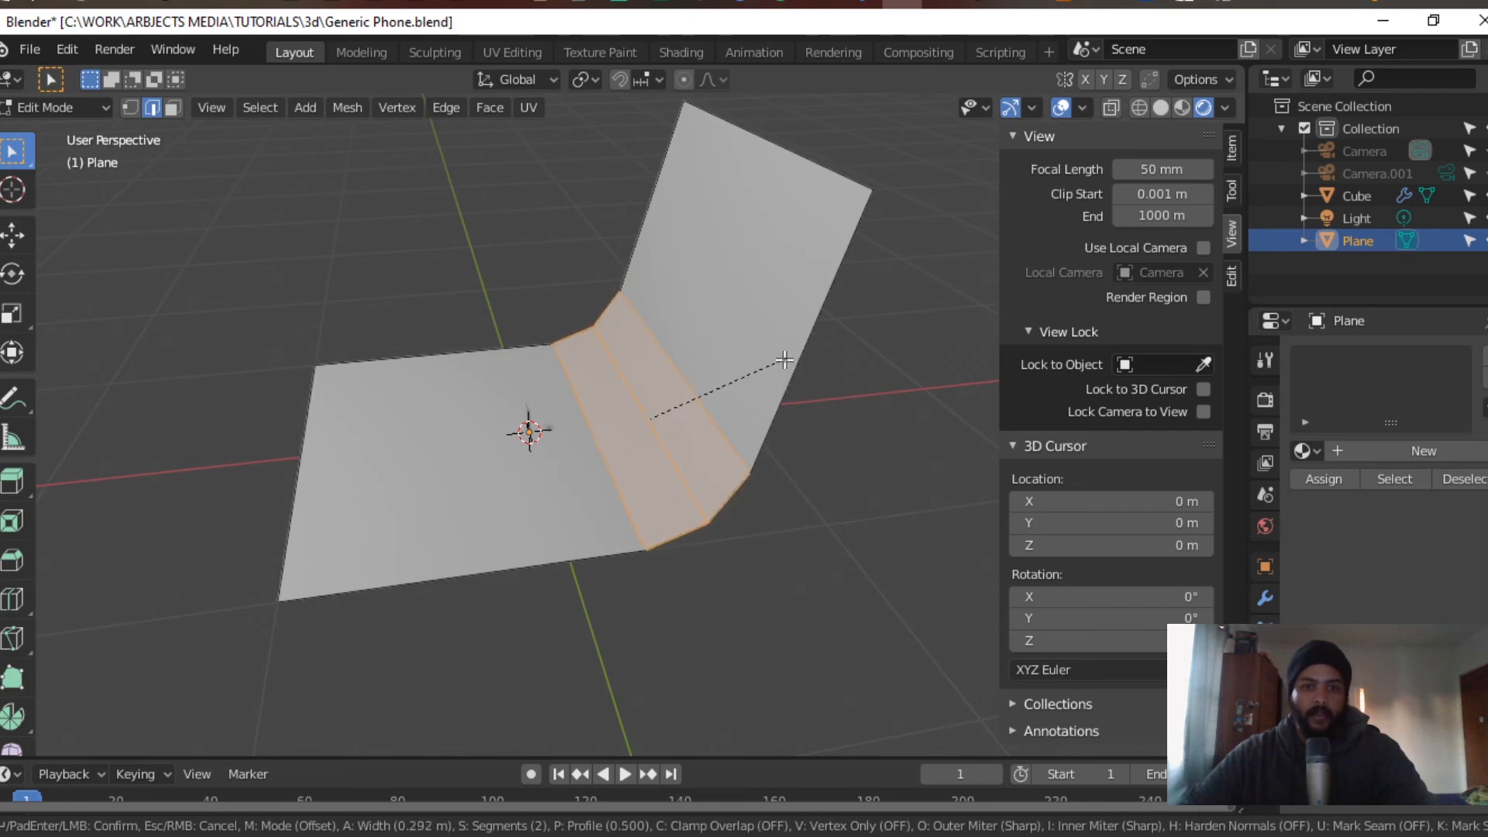
pyautogui.click(782, 375)
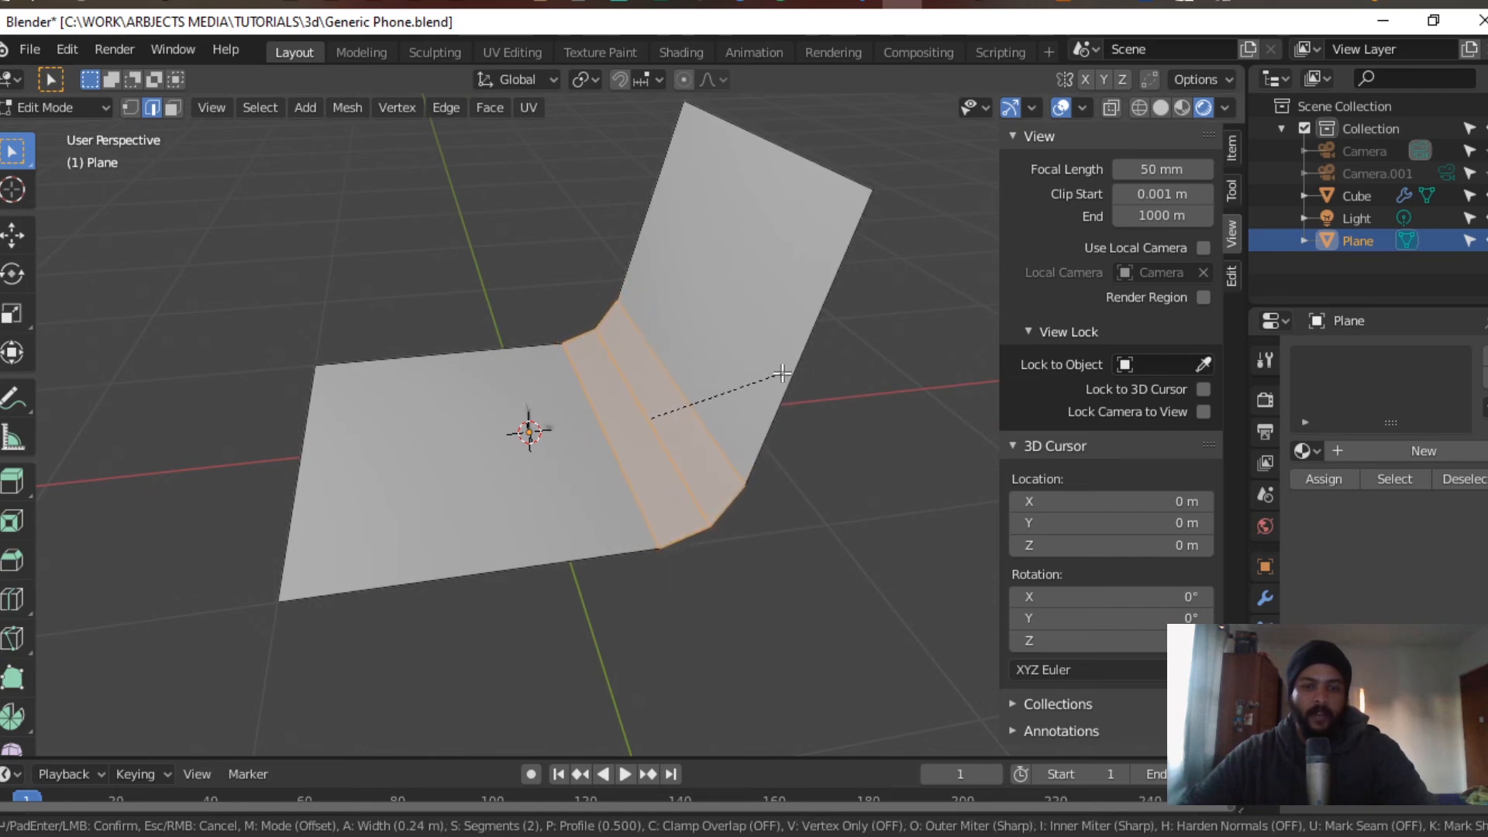
pyautogui.click(346, 484)
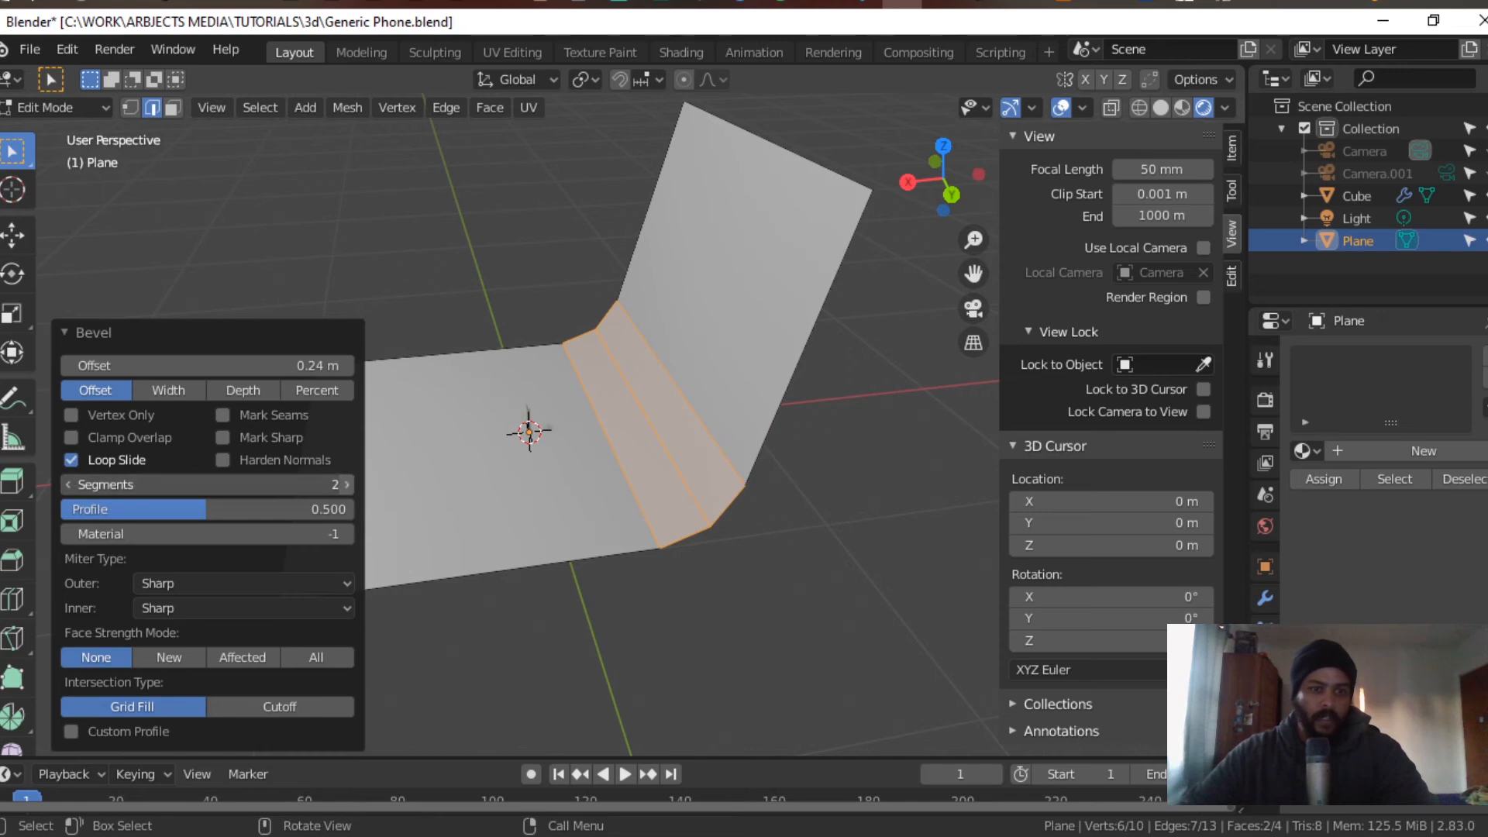
pyautogui.click(347, 484)
pyautogui.click(346, 485)
pyautogui.click(347, 484)
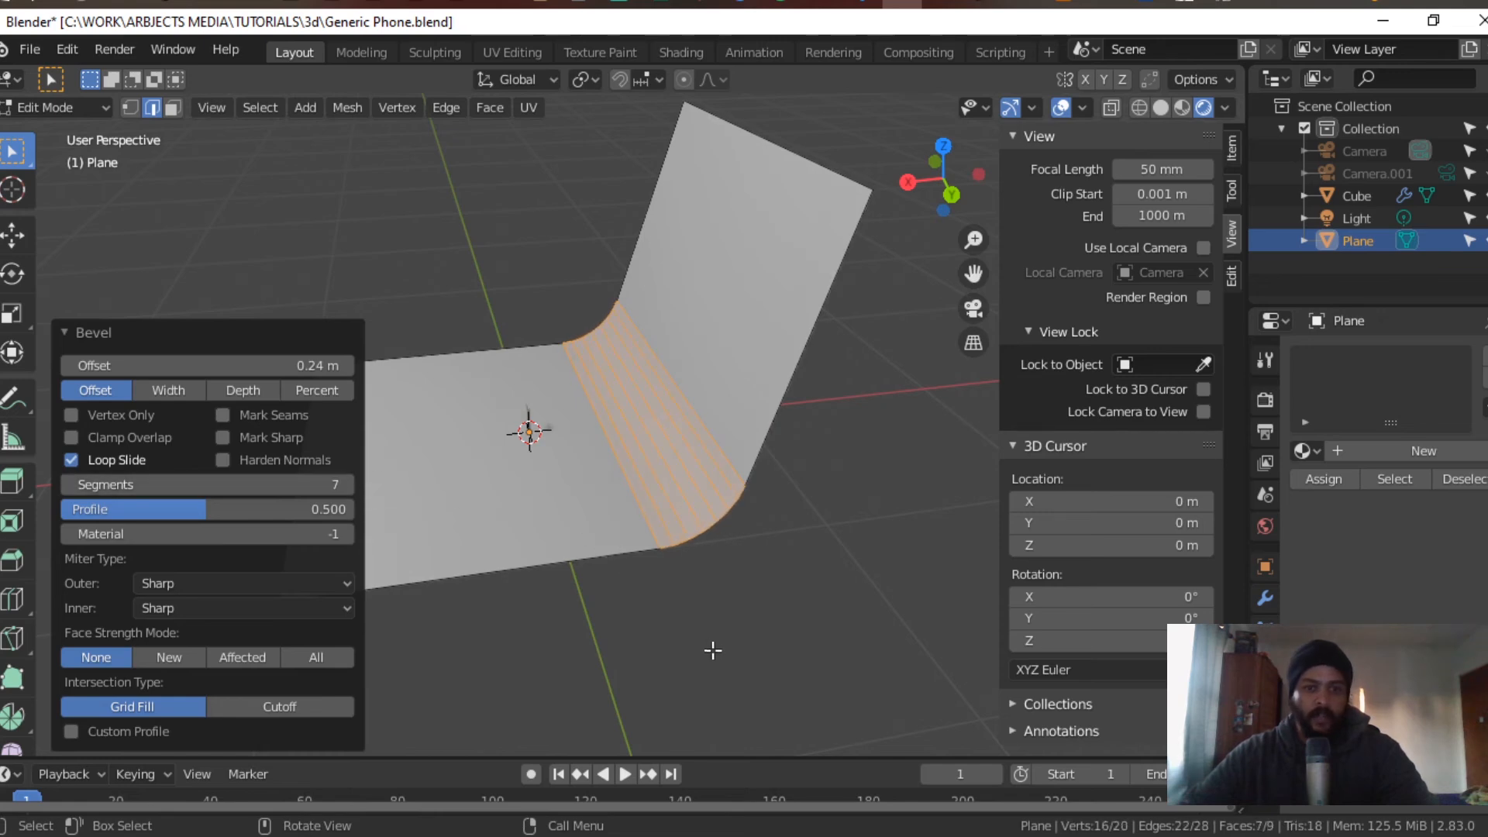
pyautogui.click(797, 617)
pyautogui.hotkey('ctrl', 'z')
pyautogui.hotkey('ctrl', 'z')
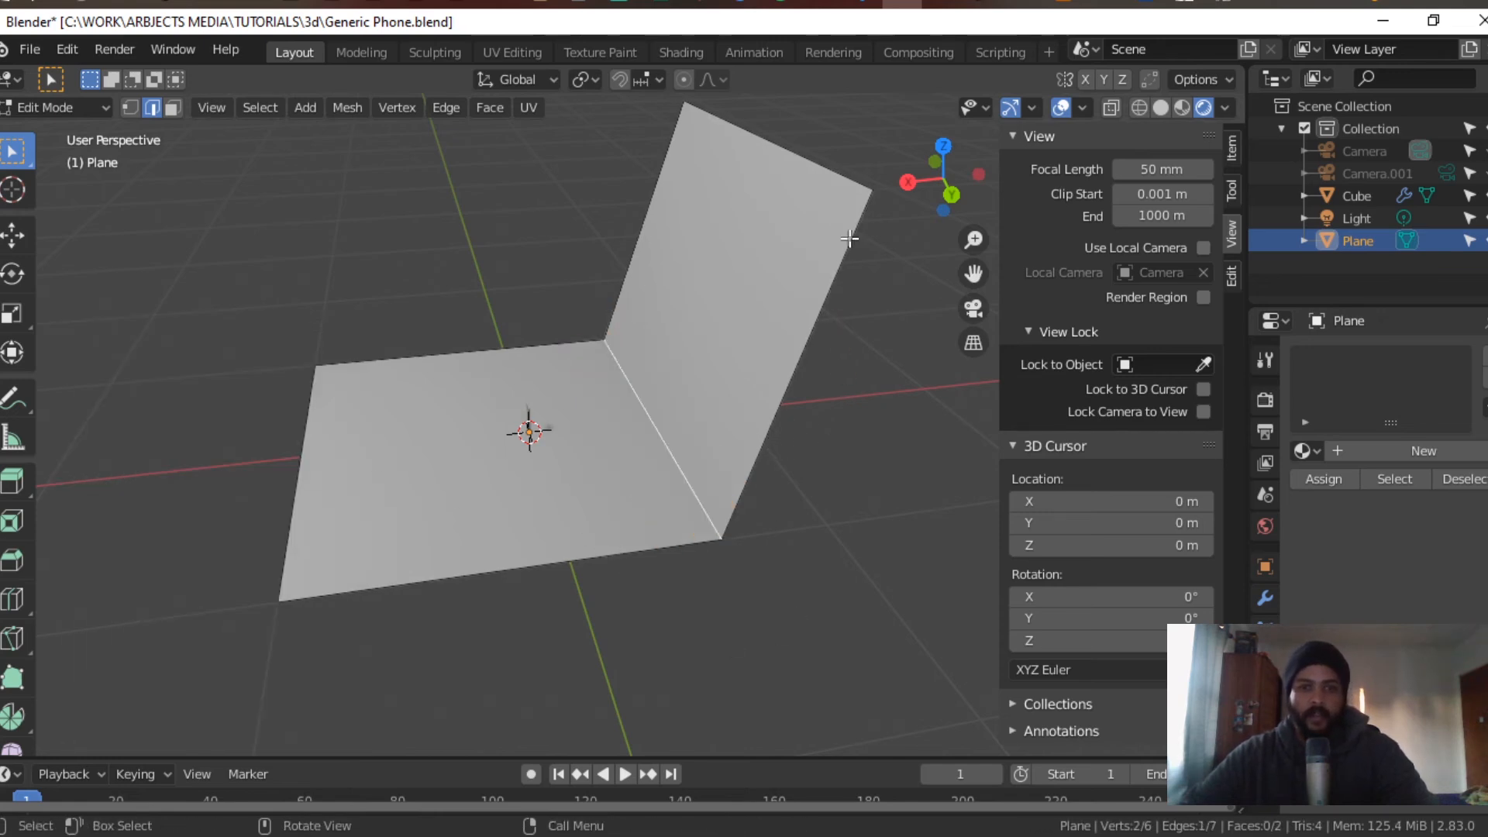
# Step: Move the wall's top edge about 0.425 m along X and -0.083 m along Z in front view to make the wall vertical
pyautogui.click(780, 151)
pyautogui.press('KP_1')
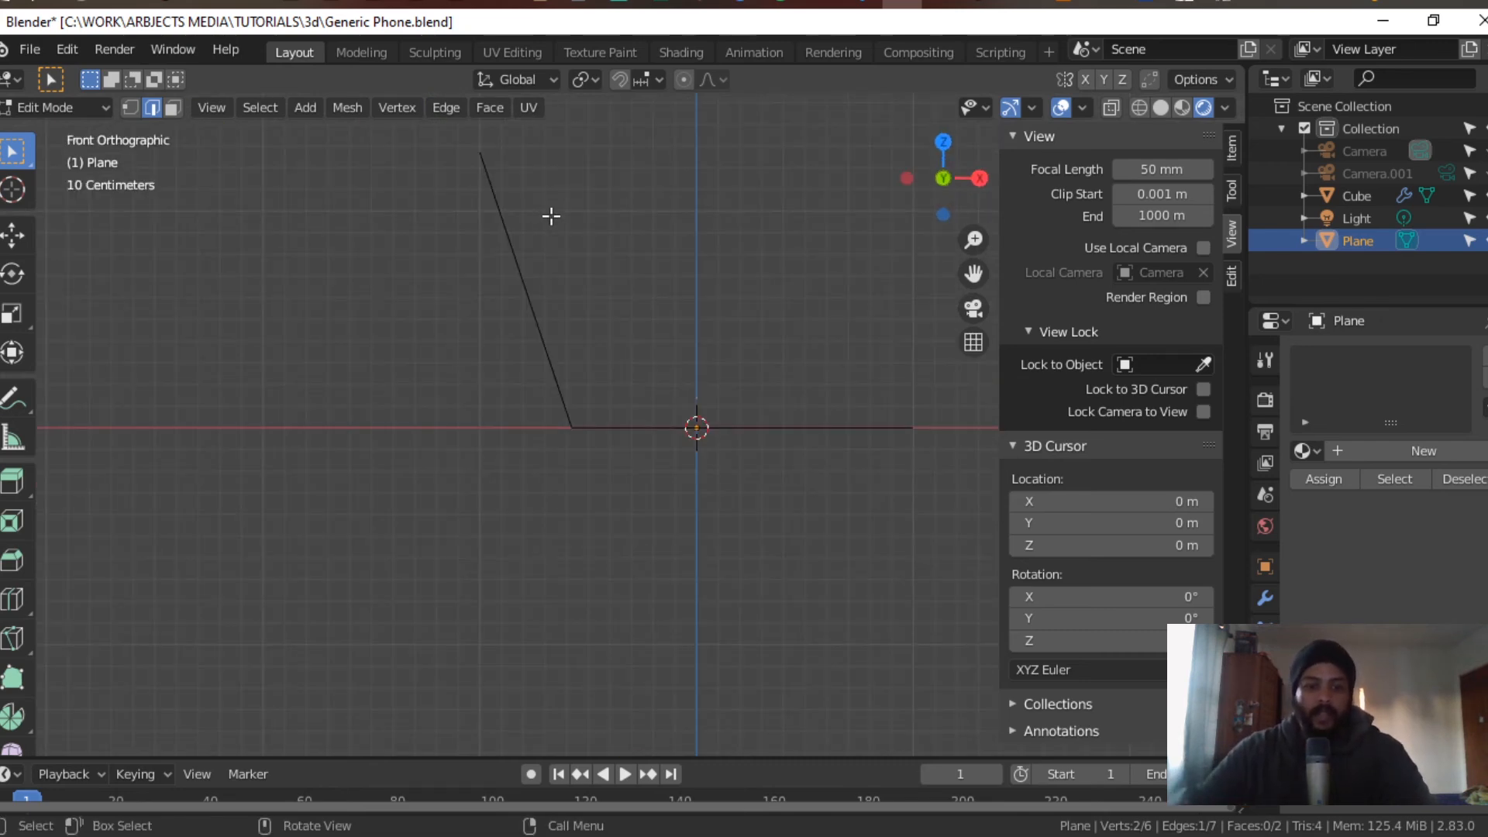
pyautogui.press('g')
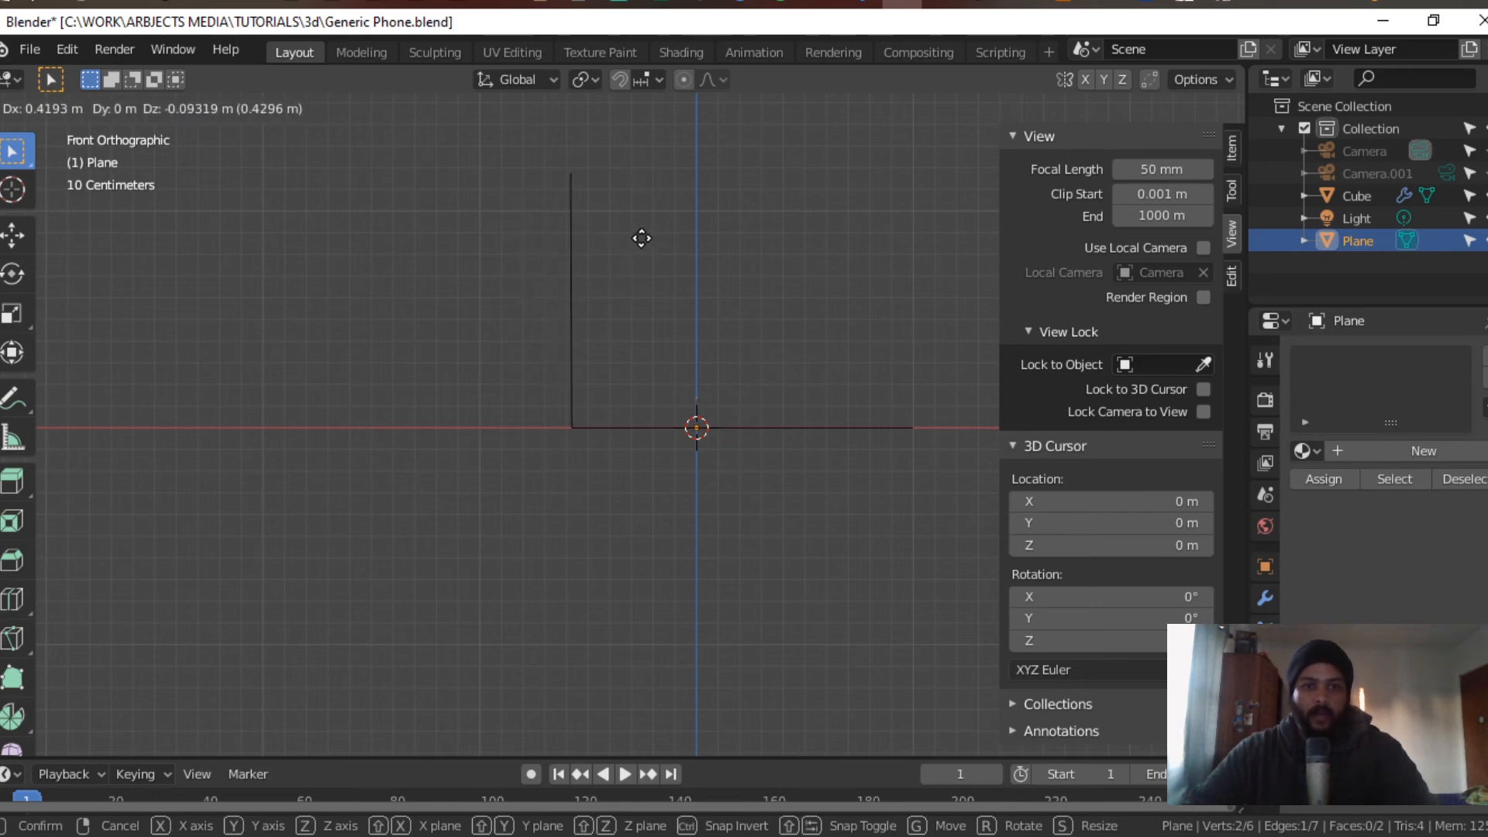
pyautogui.click(643, 236)
# Step: Bevel the fold edge between floor and wall with an offset of about 0.407 m and 7 segments
pyautogui.moveTo(701, 385); pyautogui.dragTo(488, 421, button='middle')
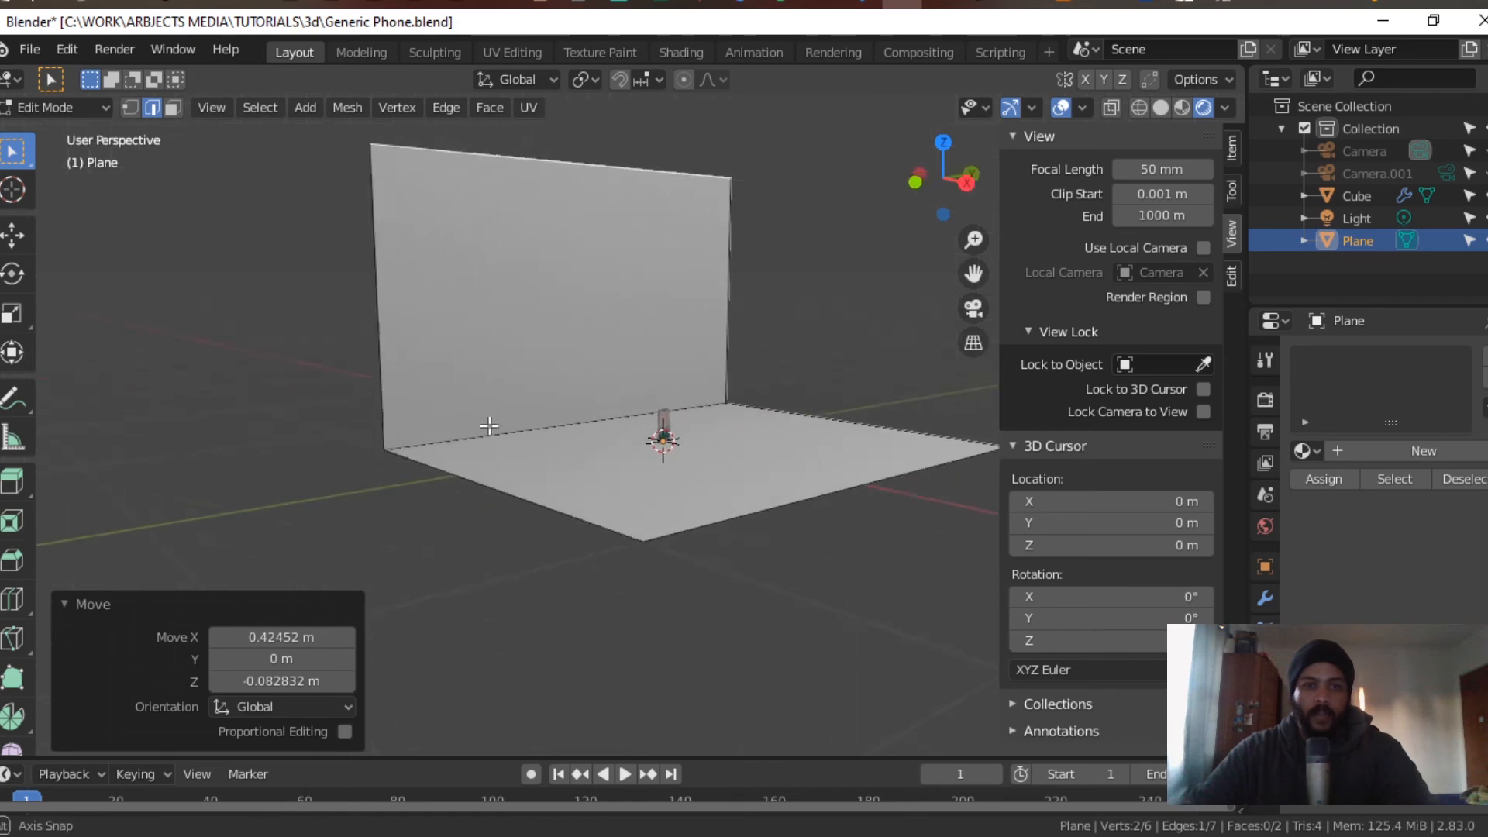
pyautogui.scroll(-4, 767, 422)
pyautogui.moveTo(767, 421); pyautogui.dragTo(618, 432, button='middle')
pyautogui.click(676, 433)
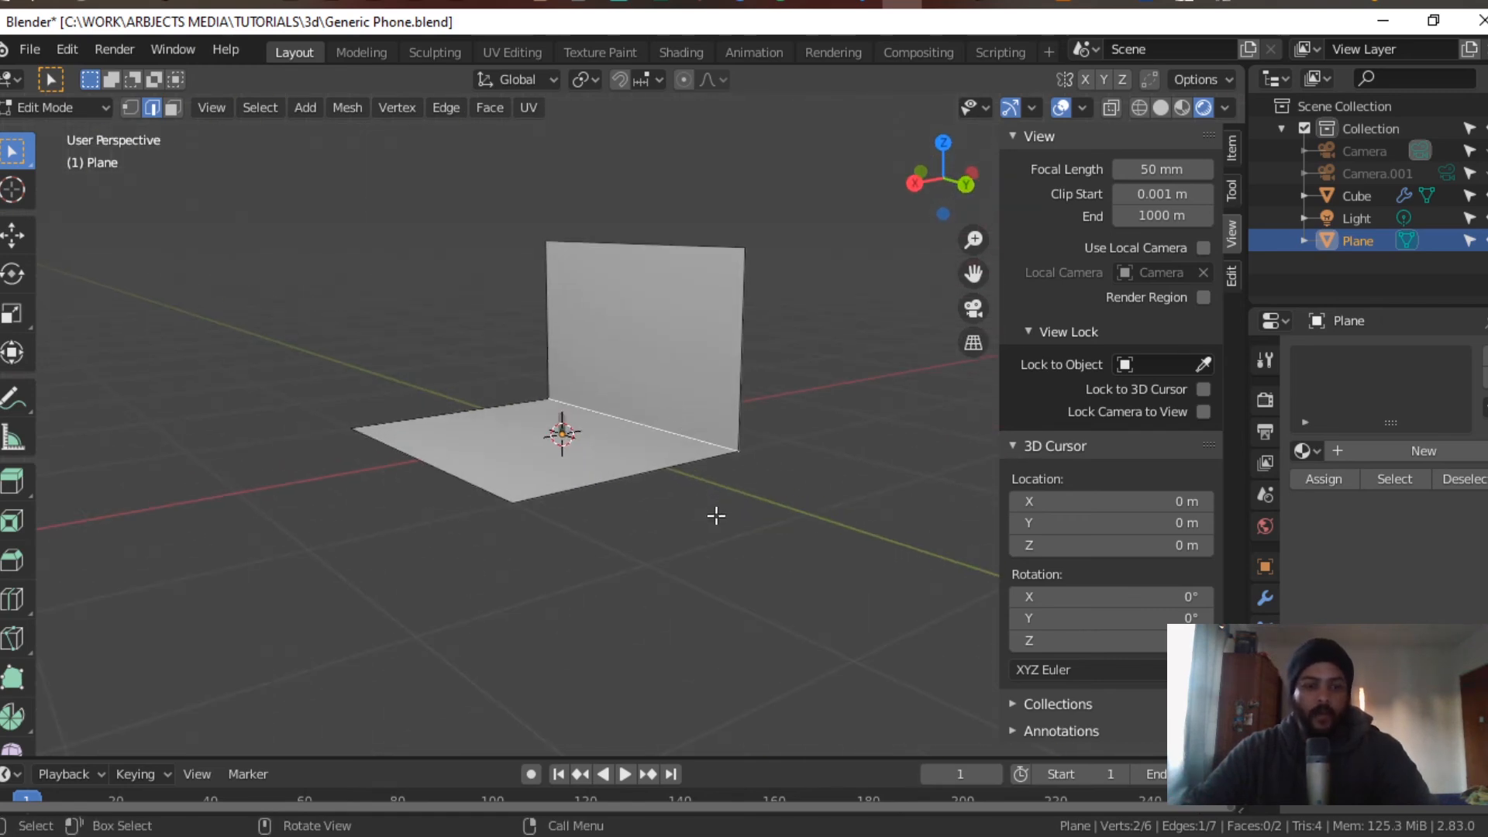
pyautogui.hotkey('ctrl', 'b')
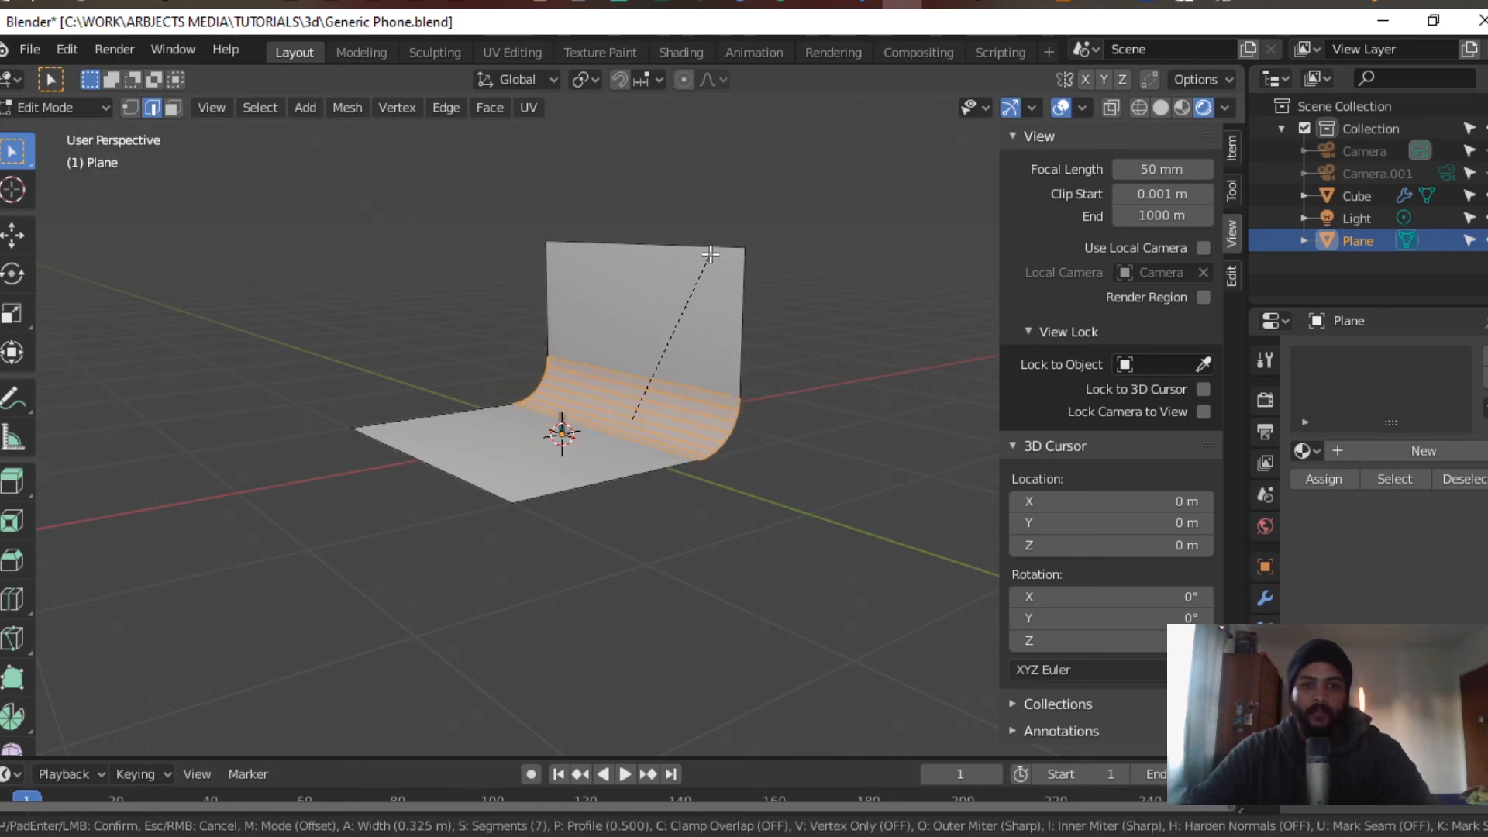
pyautogui.click(716, 247)
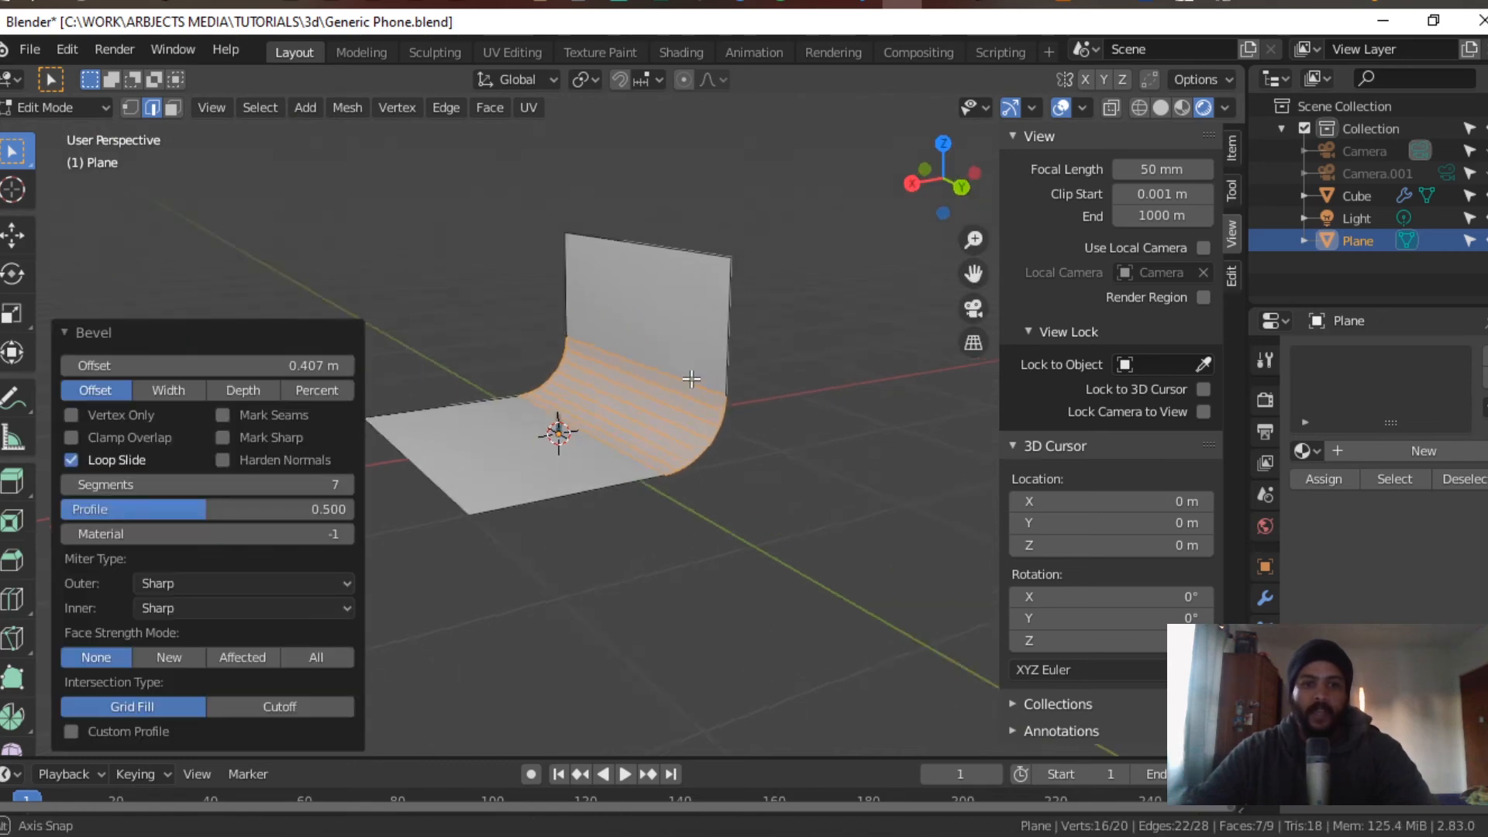
# Step: Move the curved section together with the wall's top edge about -0.989 m along X to lengthen the floor
pyautogui.moveTo(709, 279); pyautogui.dragTo(675, 405, button='middle')
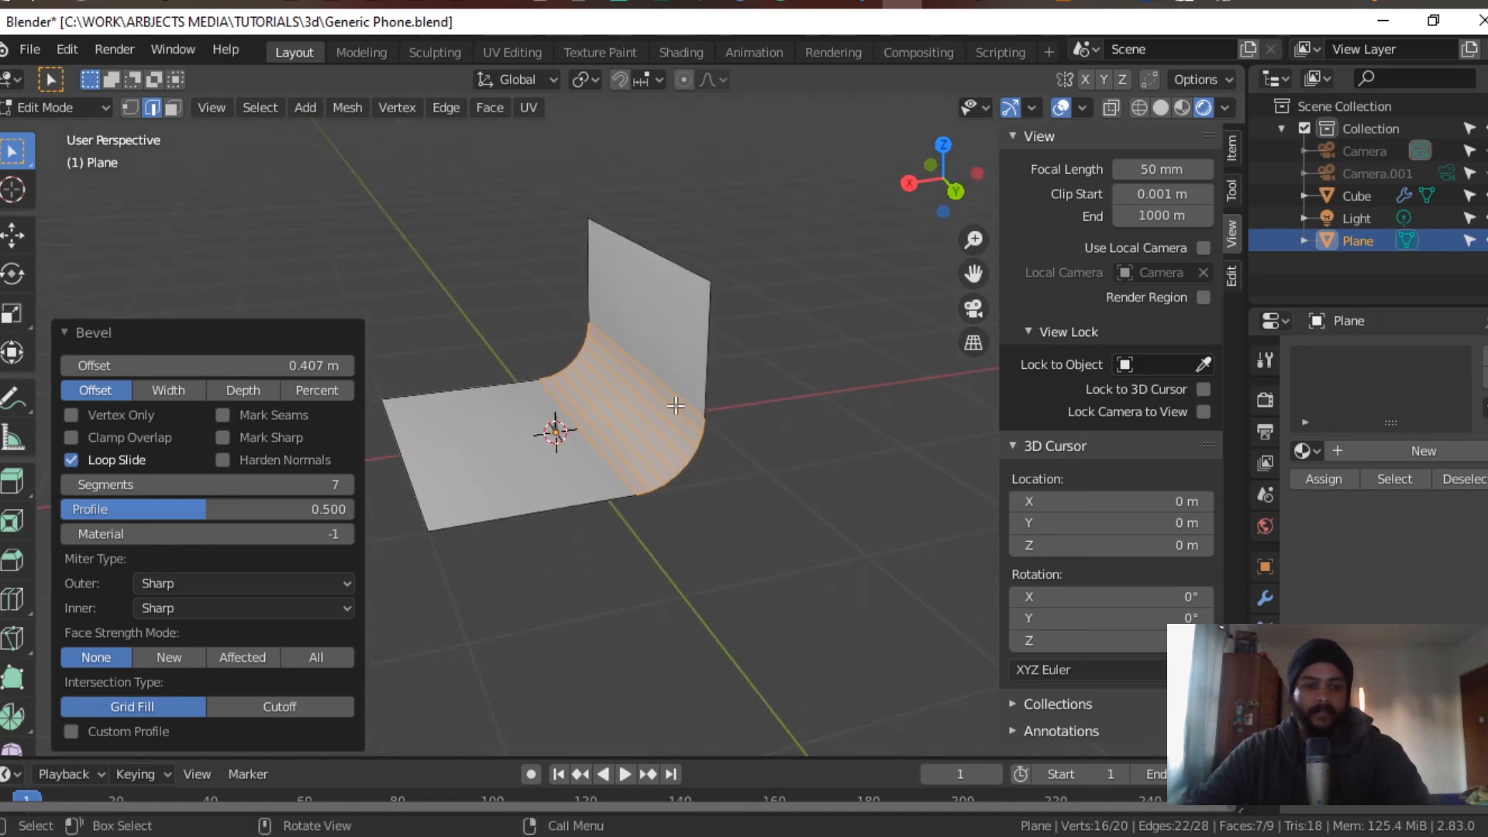
pyautogui.keyDown('shift'); pyautogui.click(688, 267); pyautogui.keyUp('shift')
pyautogui.press('g')
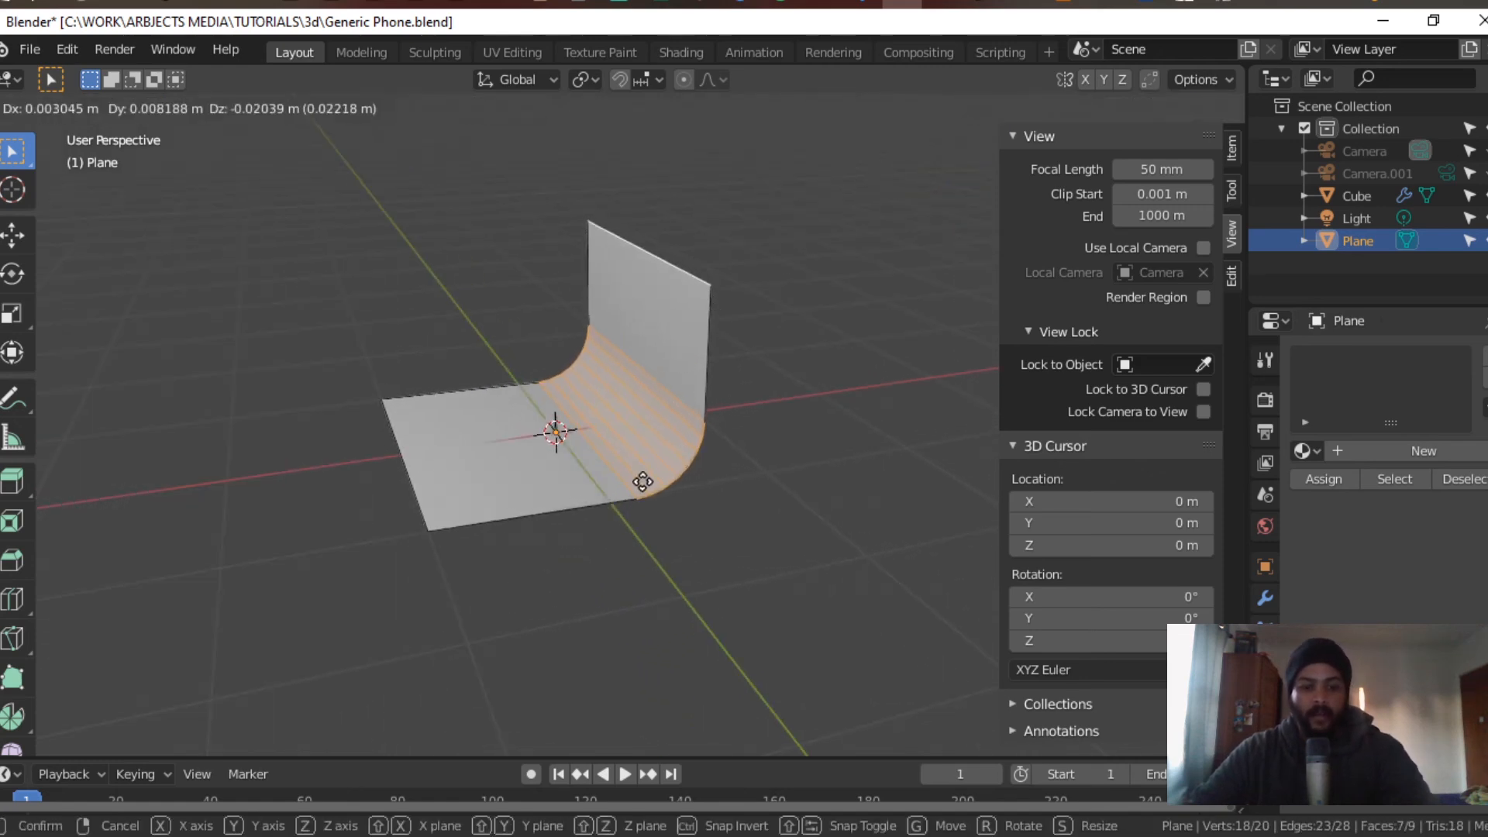
pyautogui.press('x')
pyautogui.click(780, 488)
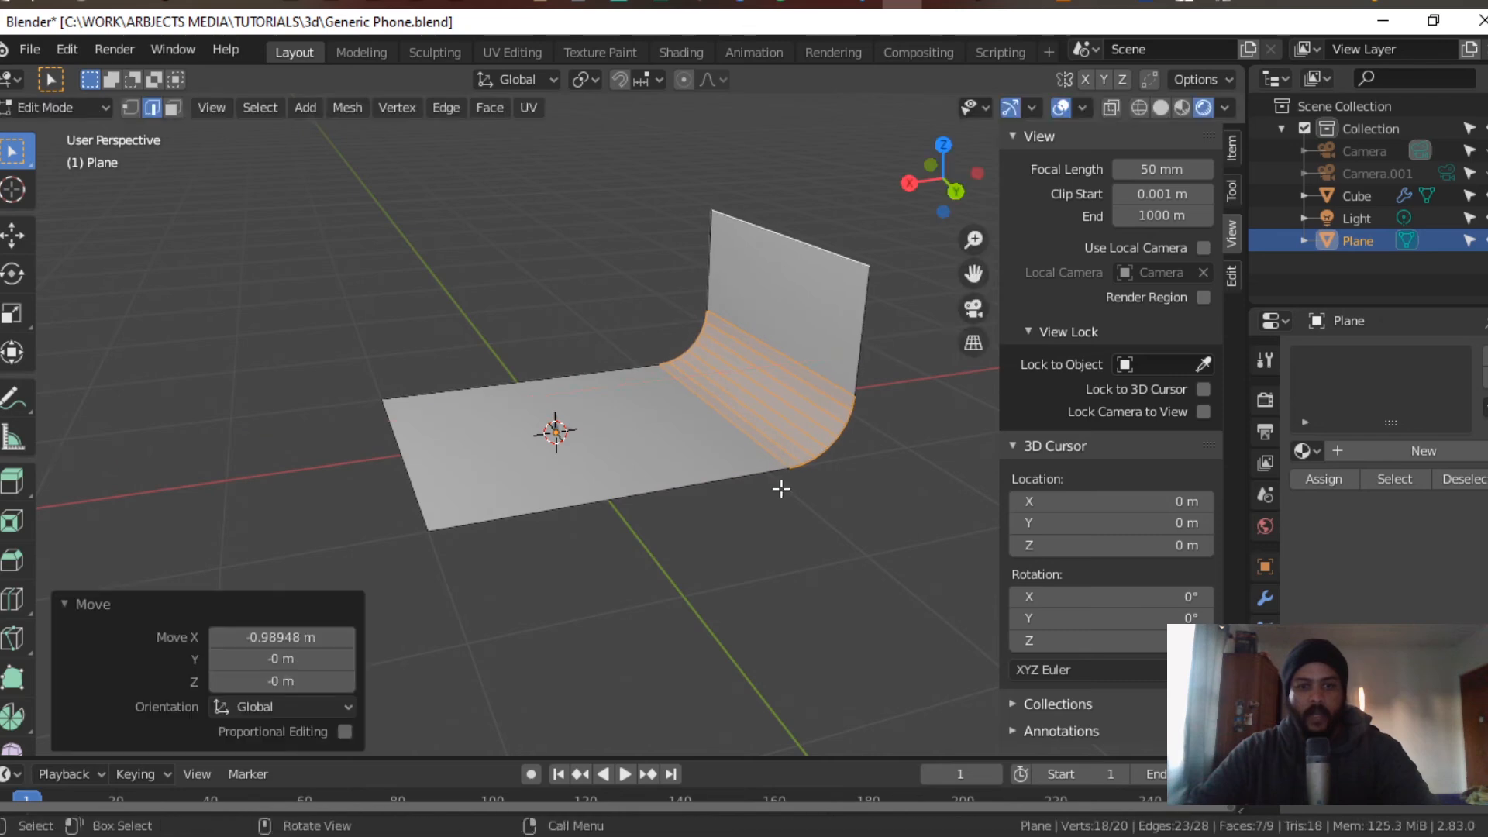
# Step: Look through the camera, leave mesh editing, and raise the camera's Z location to about 0.0689 m so the phone sits within the frame
pyautogui.moveTo(780, 489); pyautogui.dragTo(832, 512, button='middle')
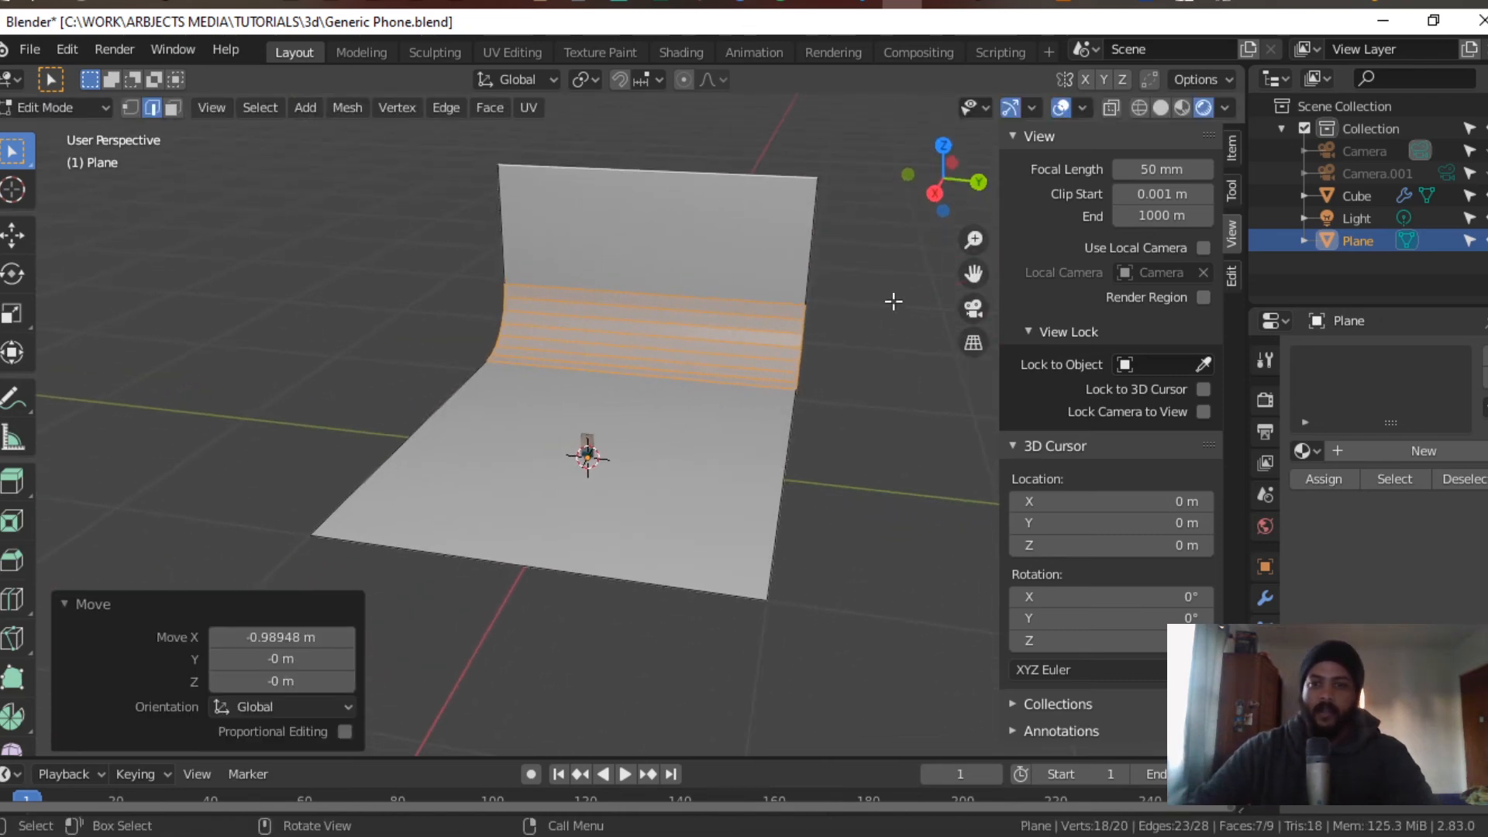
pyautogui.click(970, 301)
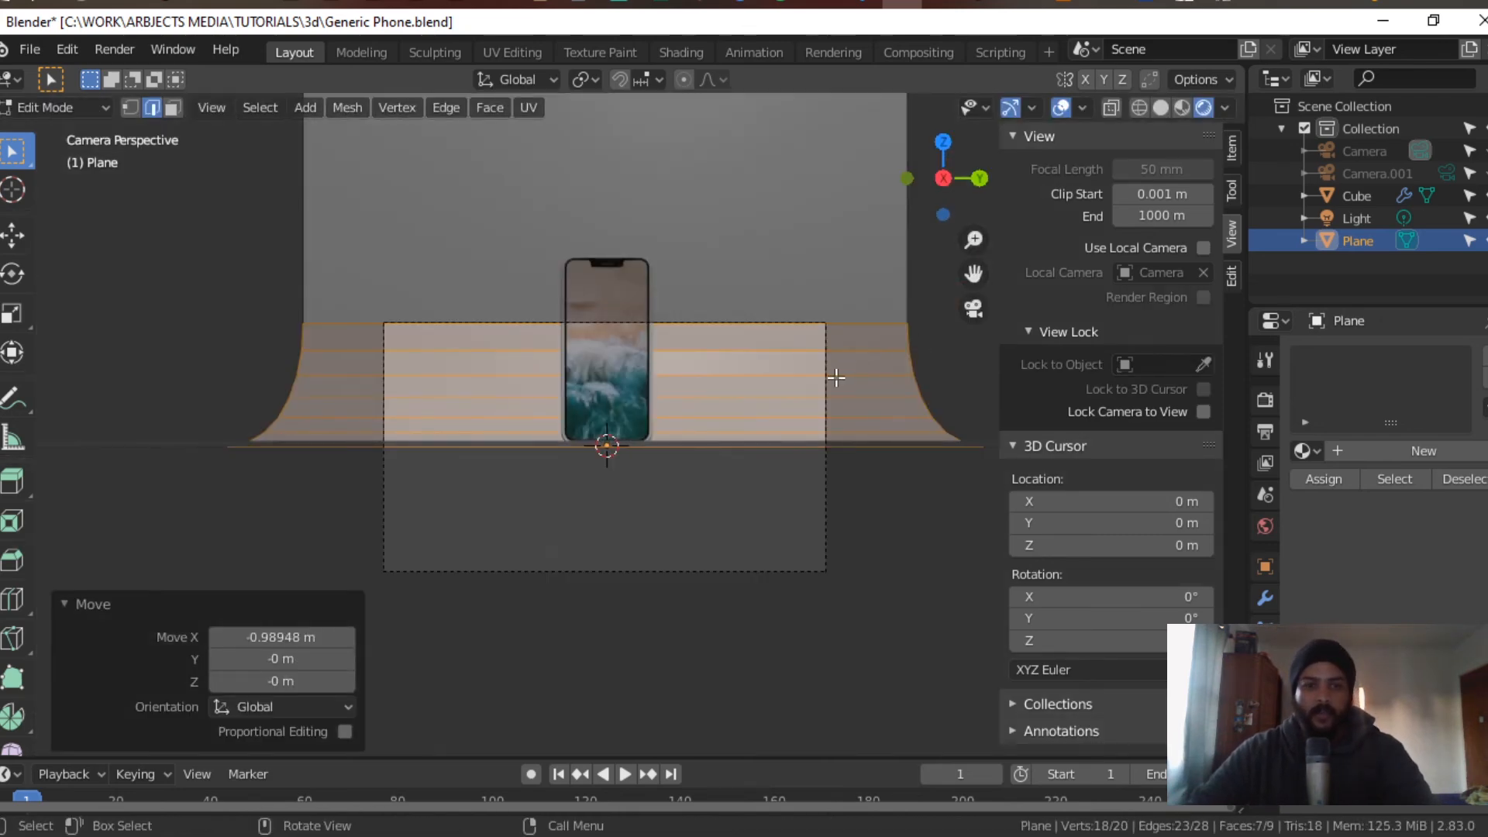
pyautogui.press('Tab')
pyautogui.click(825, 536)
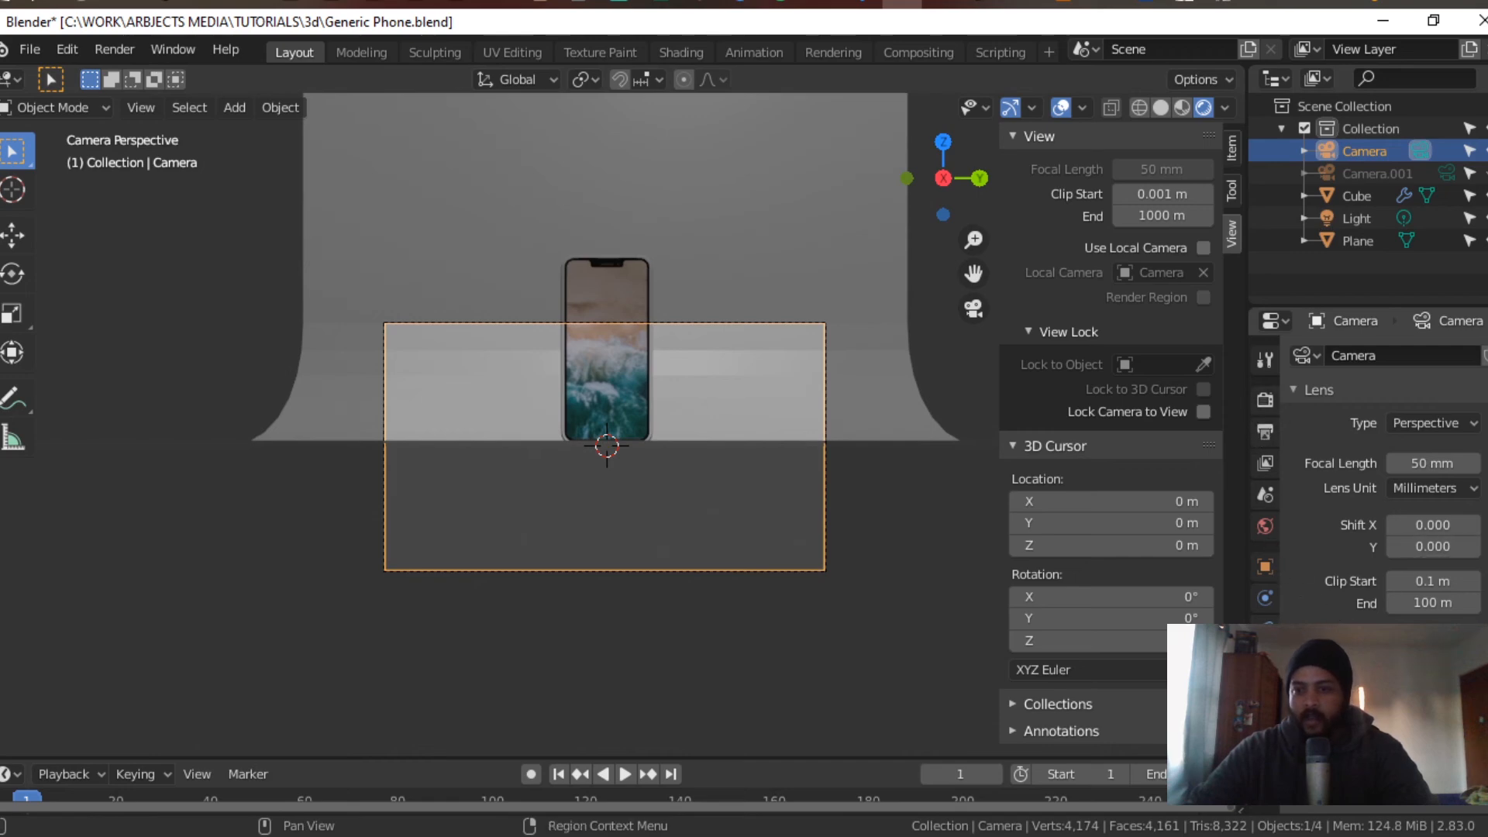
pyautogui.click(1266, 568)
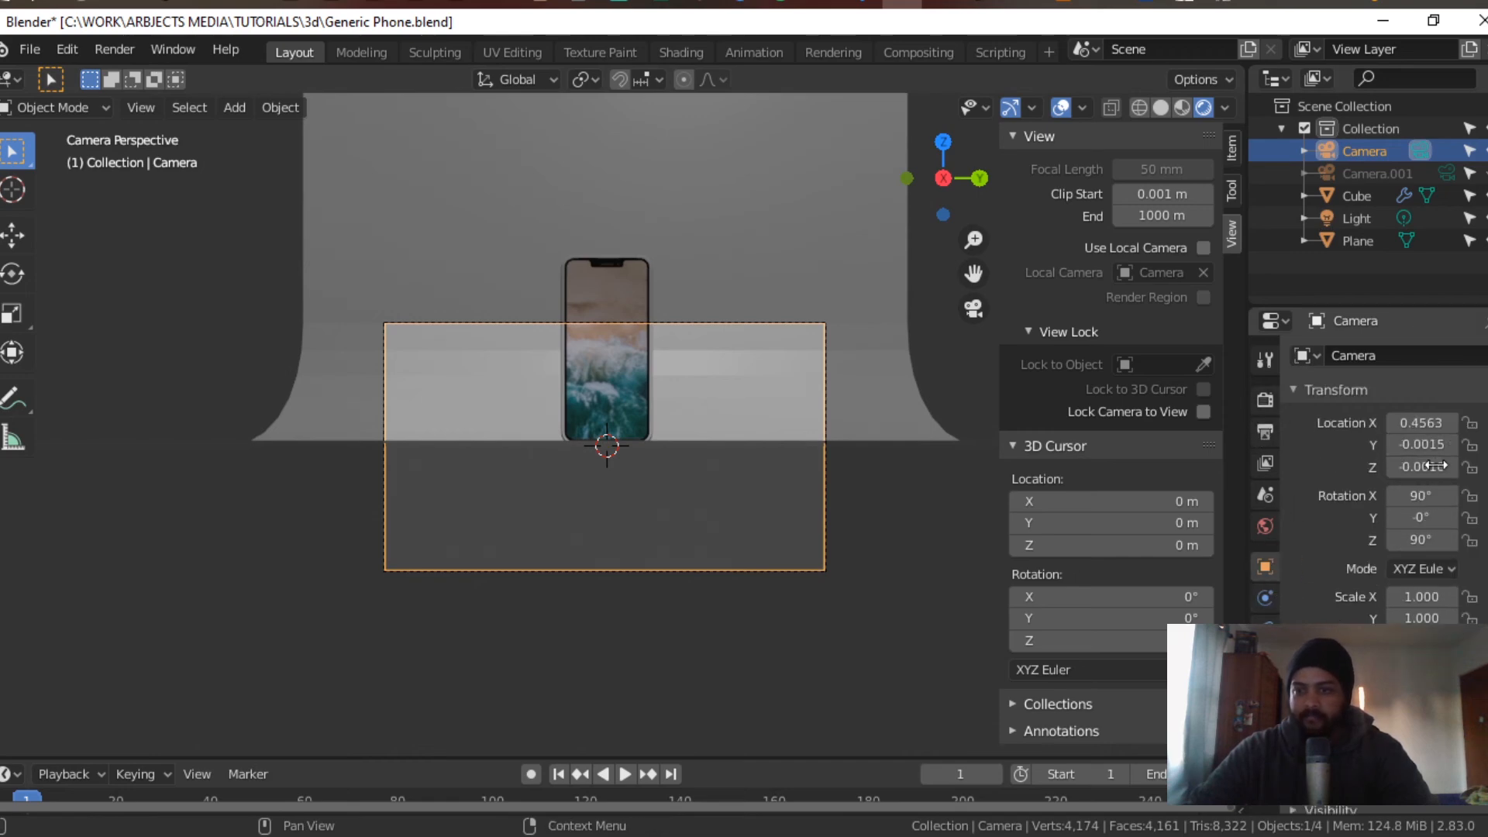
pyautogui.moveTo(1418, 467); pyautogui.dragTo(1461, 468)
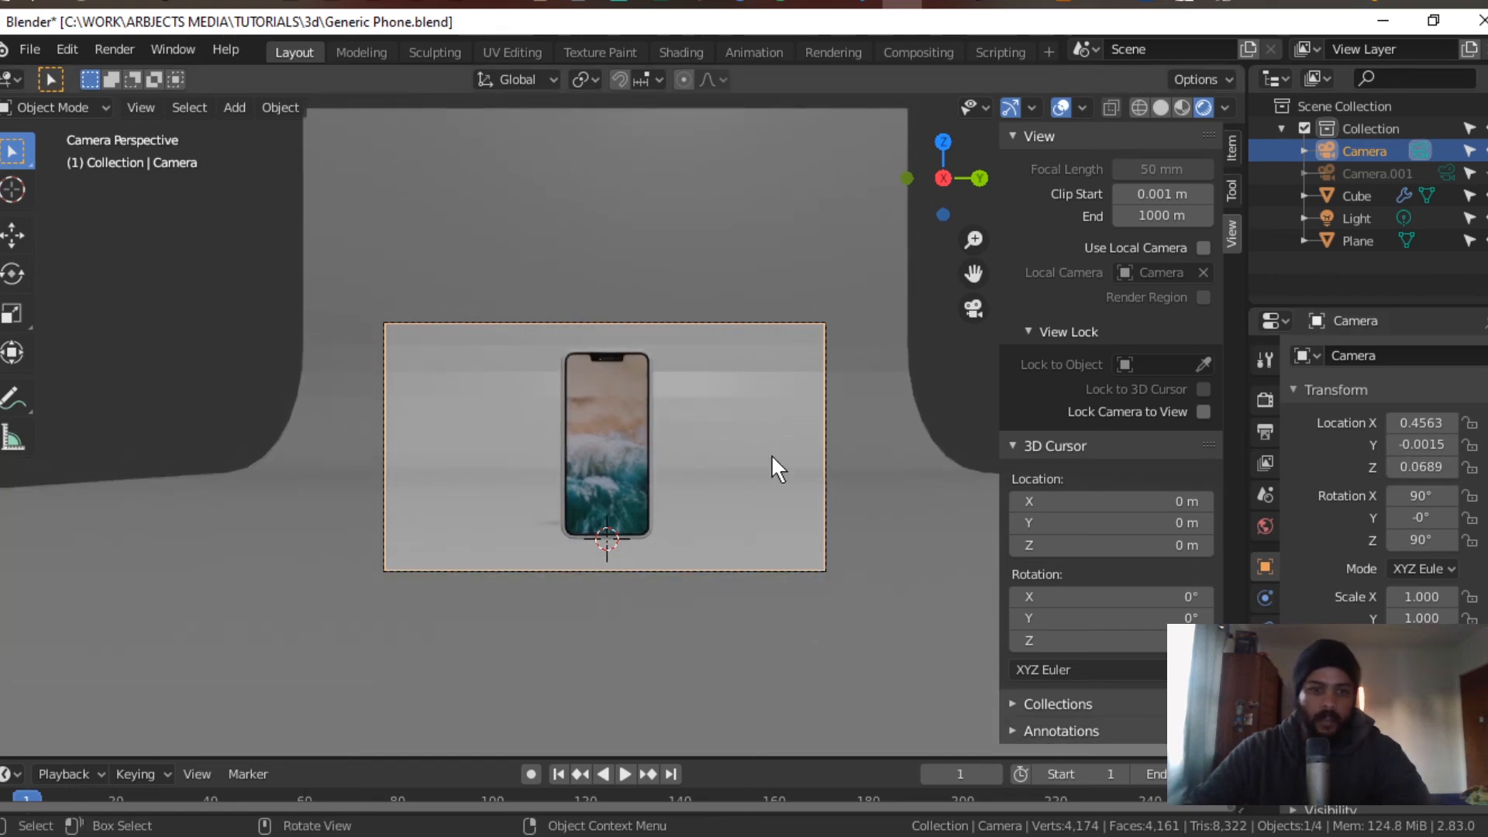
# Step: Apply smooth shading to the curved backdrop plane
pyautogui.click(765, 420)
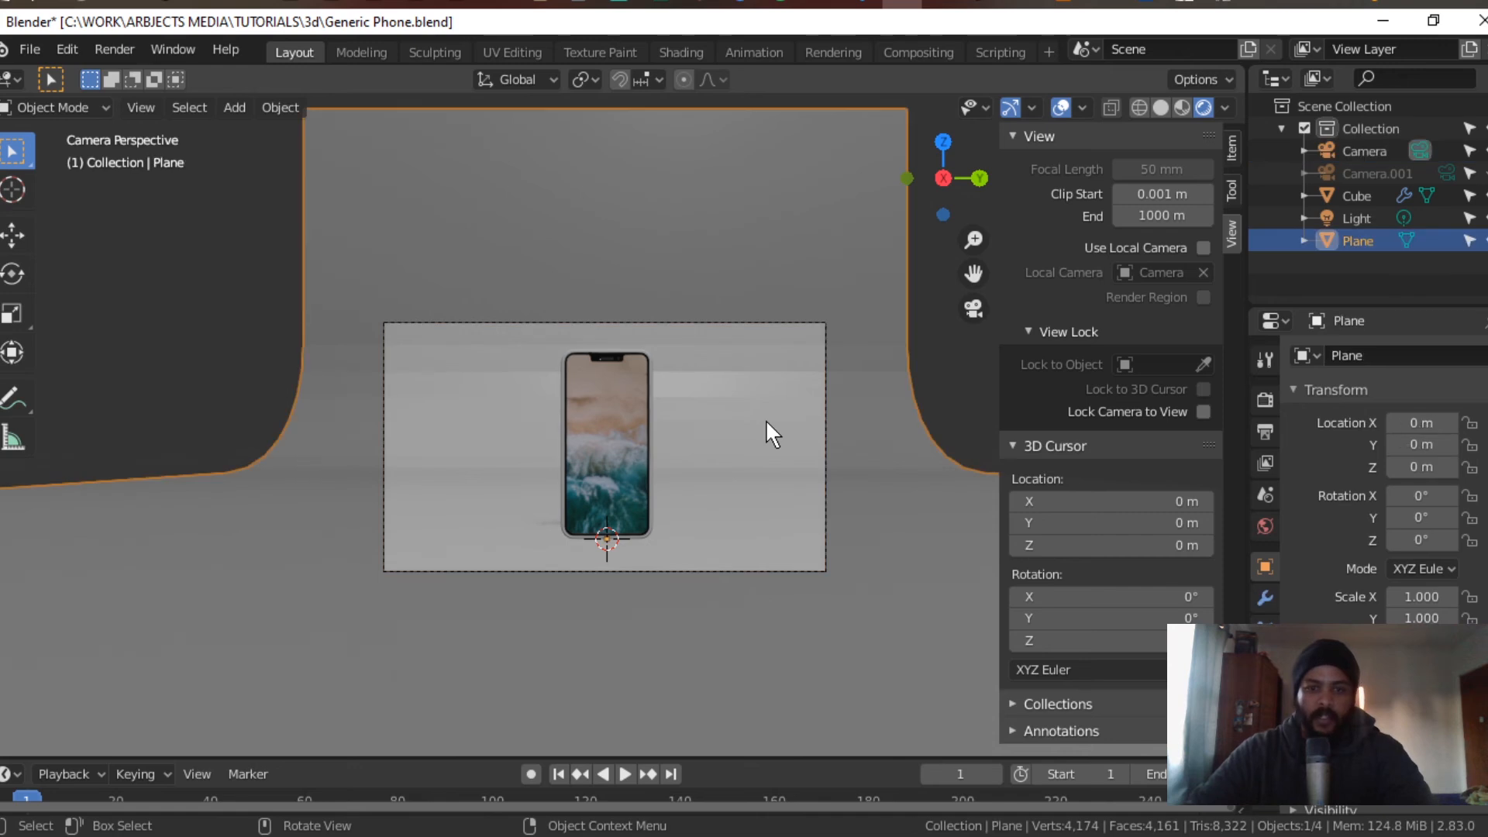
pyautogui.rightClick(764, 417)
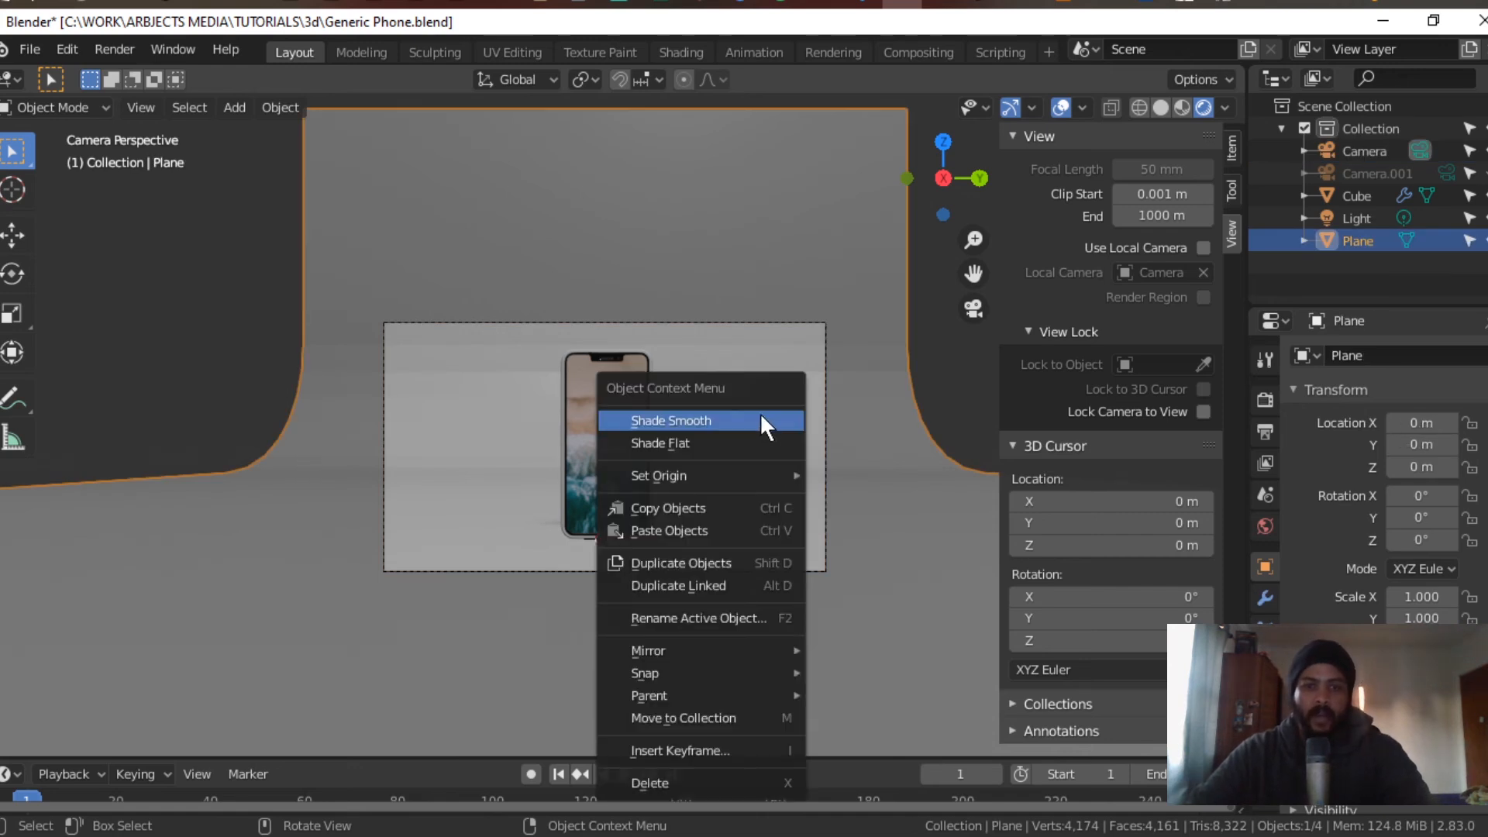
pyautogui.press('Escape')
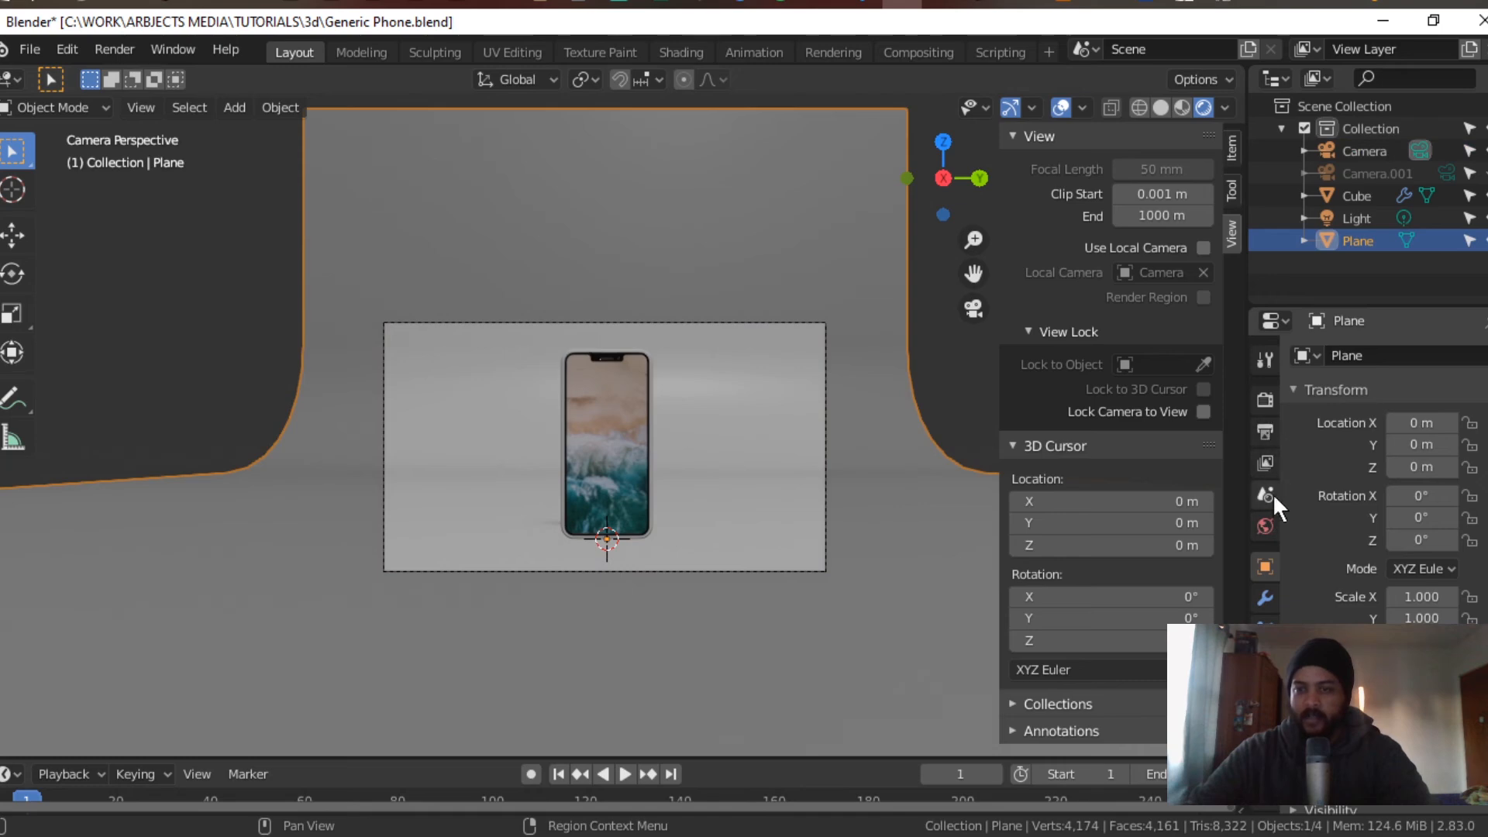
# Step: Create a new material on the backdrop and name it "plane"
pyautogui.click(1265, 724)
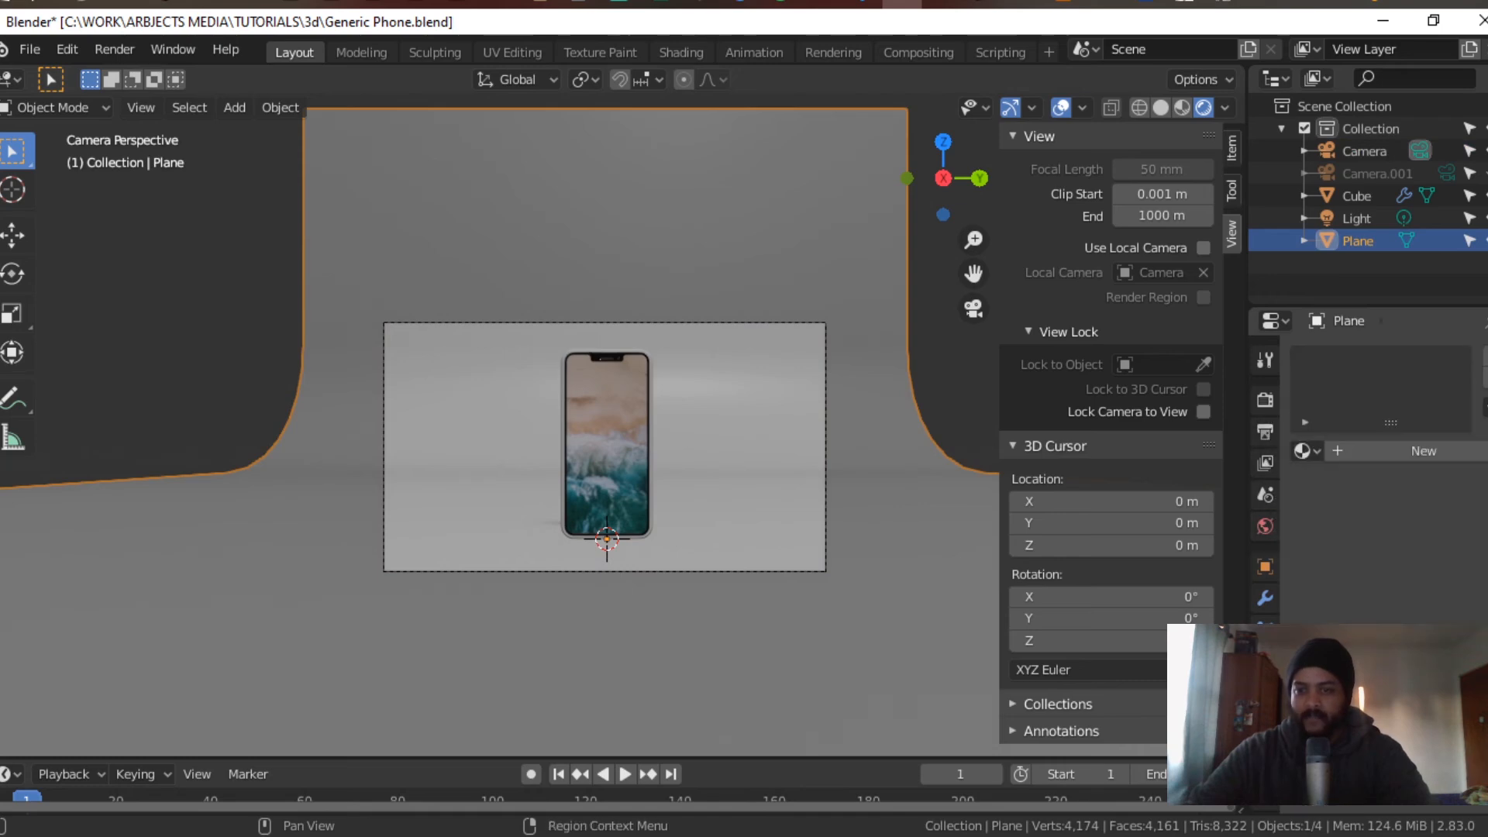
pyautogui.click(1390, 451)
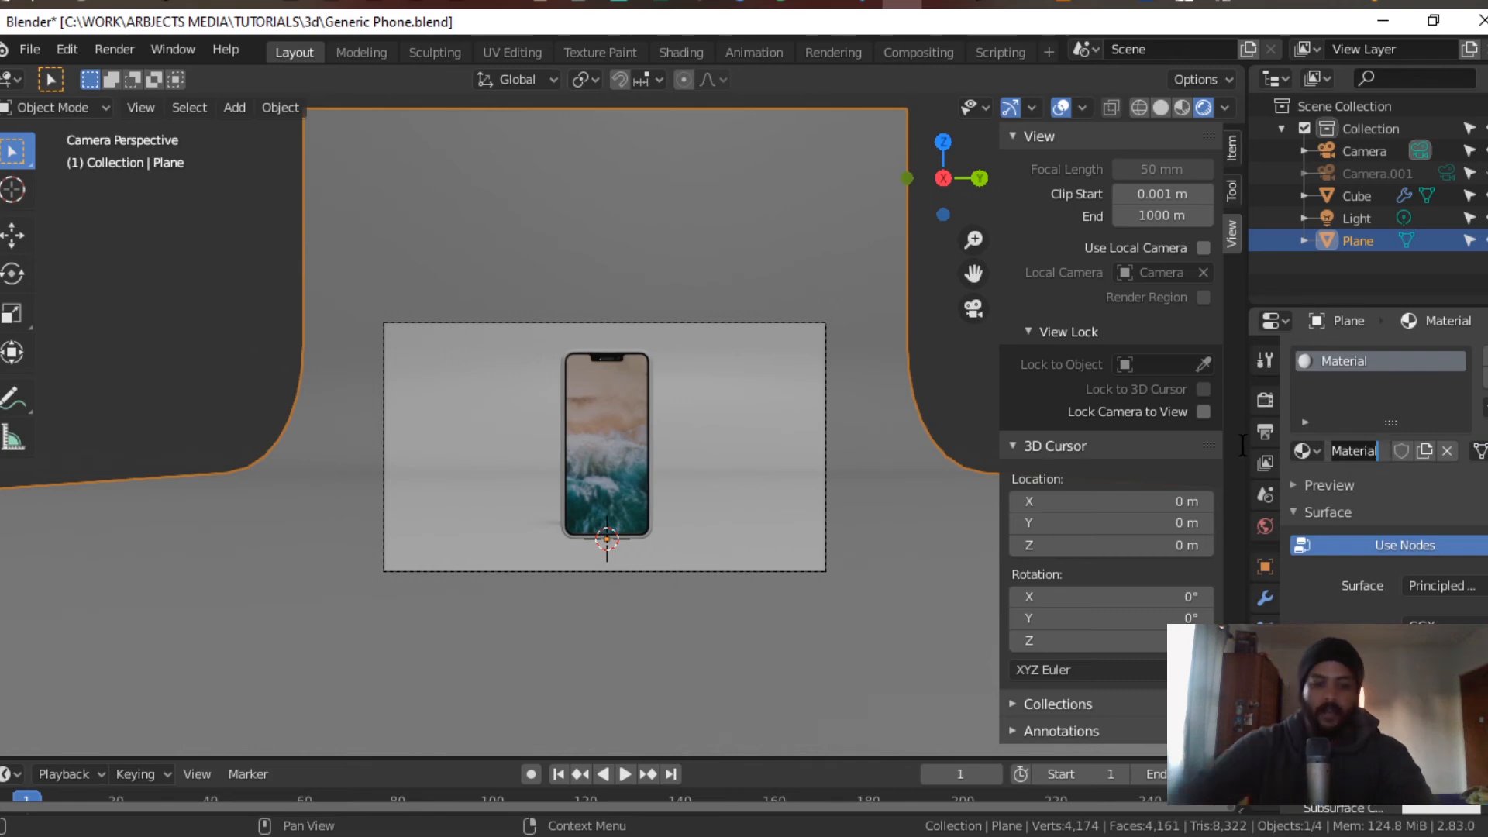
pyautogui.write('blane')
pyautogui.press('Return')
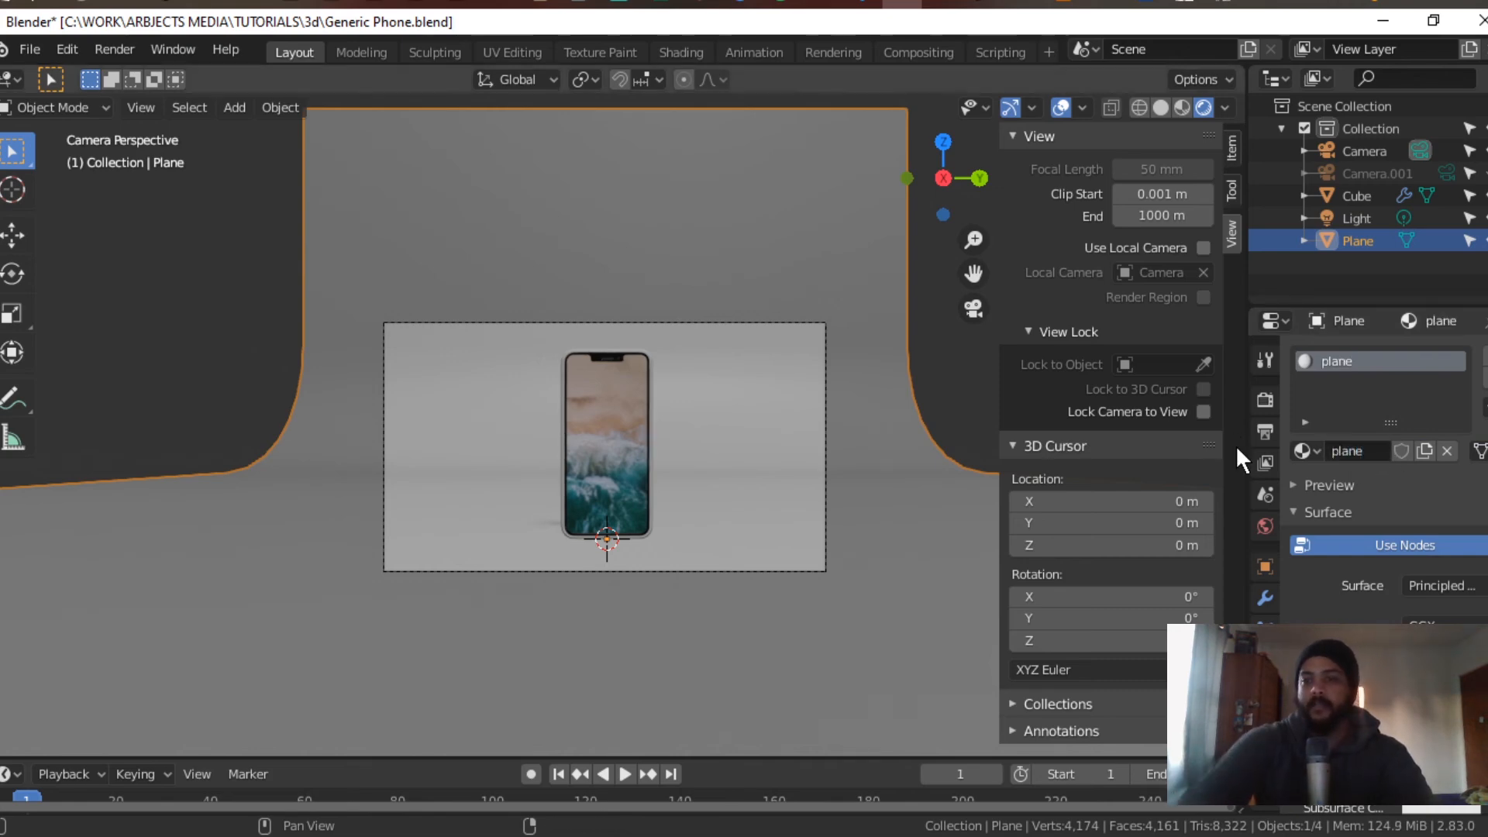
# Step: Raise the Specular value of the backdrop's plane material to about 0.847
pyautogui.scroll(-4, 1387, 465)
pyautogui.scroll(-4, 1403, 592)
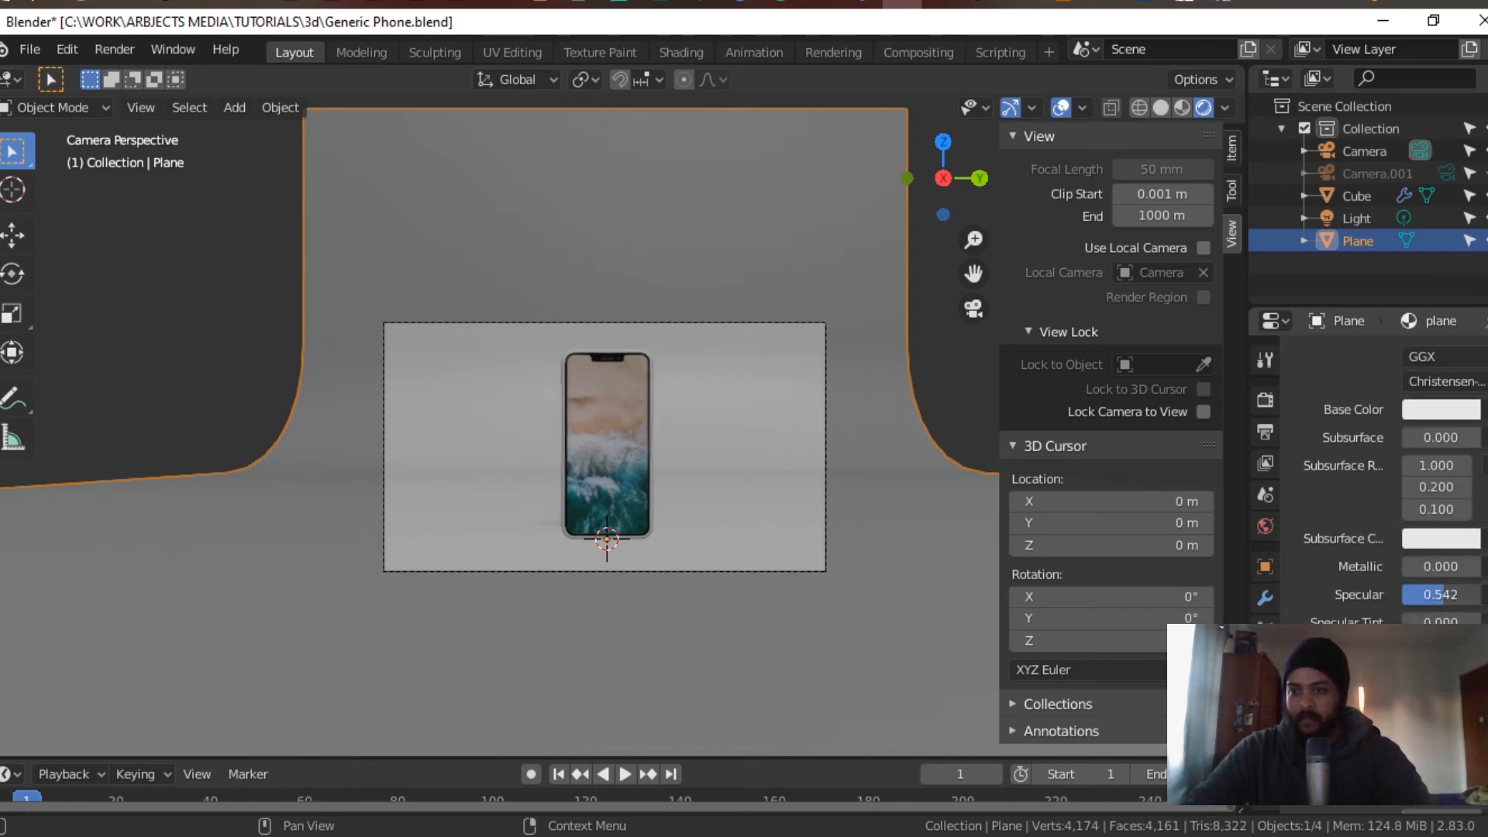
pyautogui.moveTo(1439, 595); pyautogui.dragTo(1461, 595)
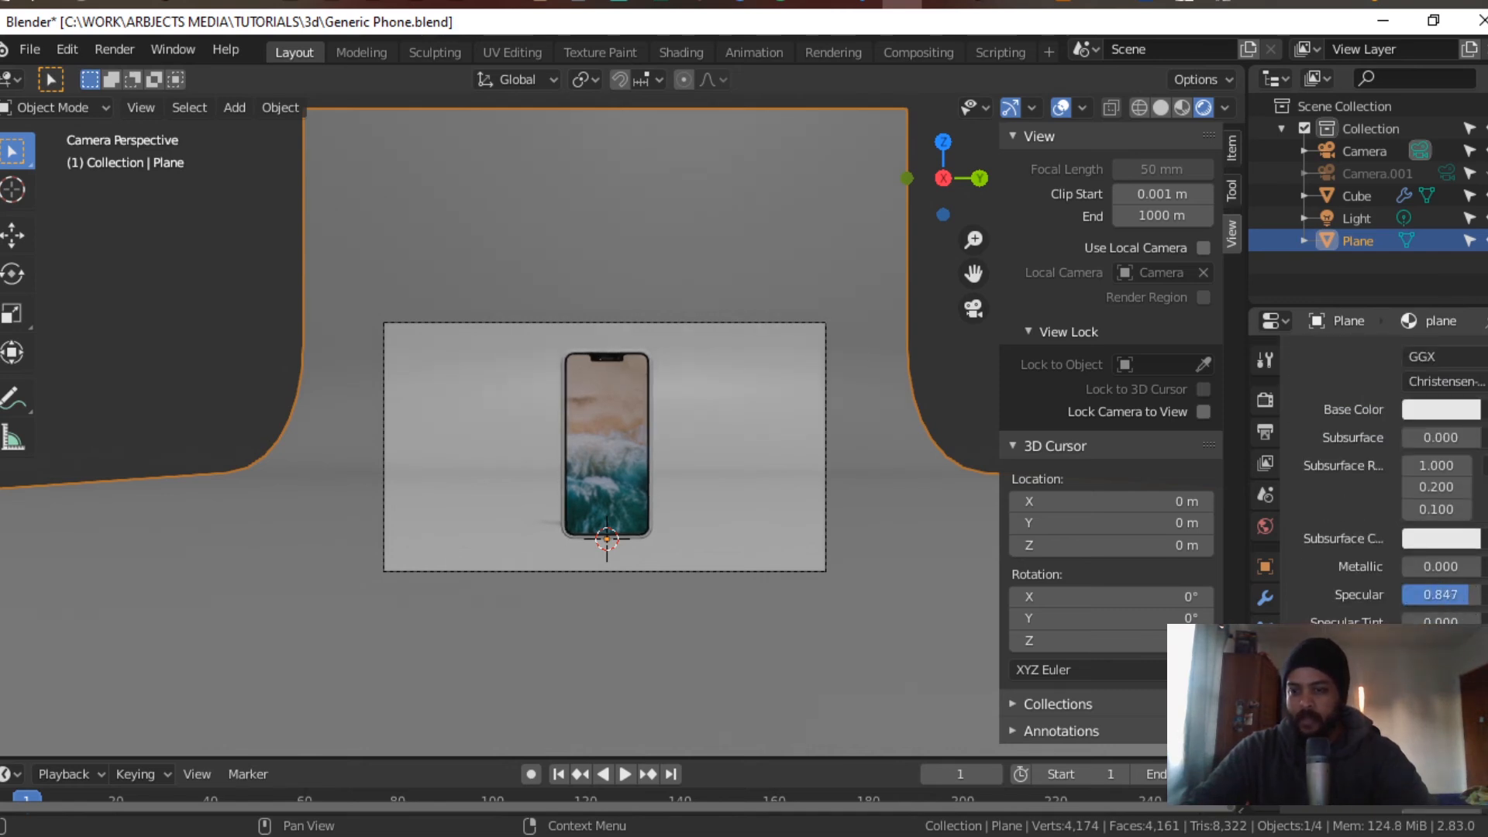
pyautogui.scroll(8, 1383, 508)
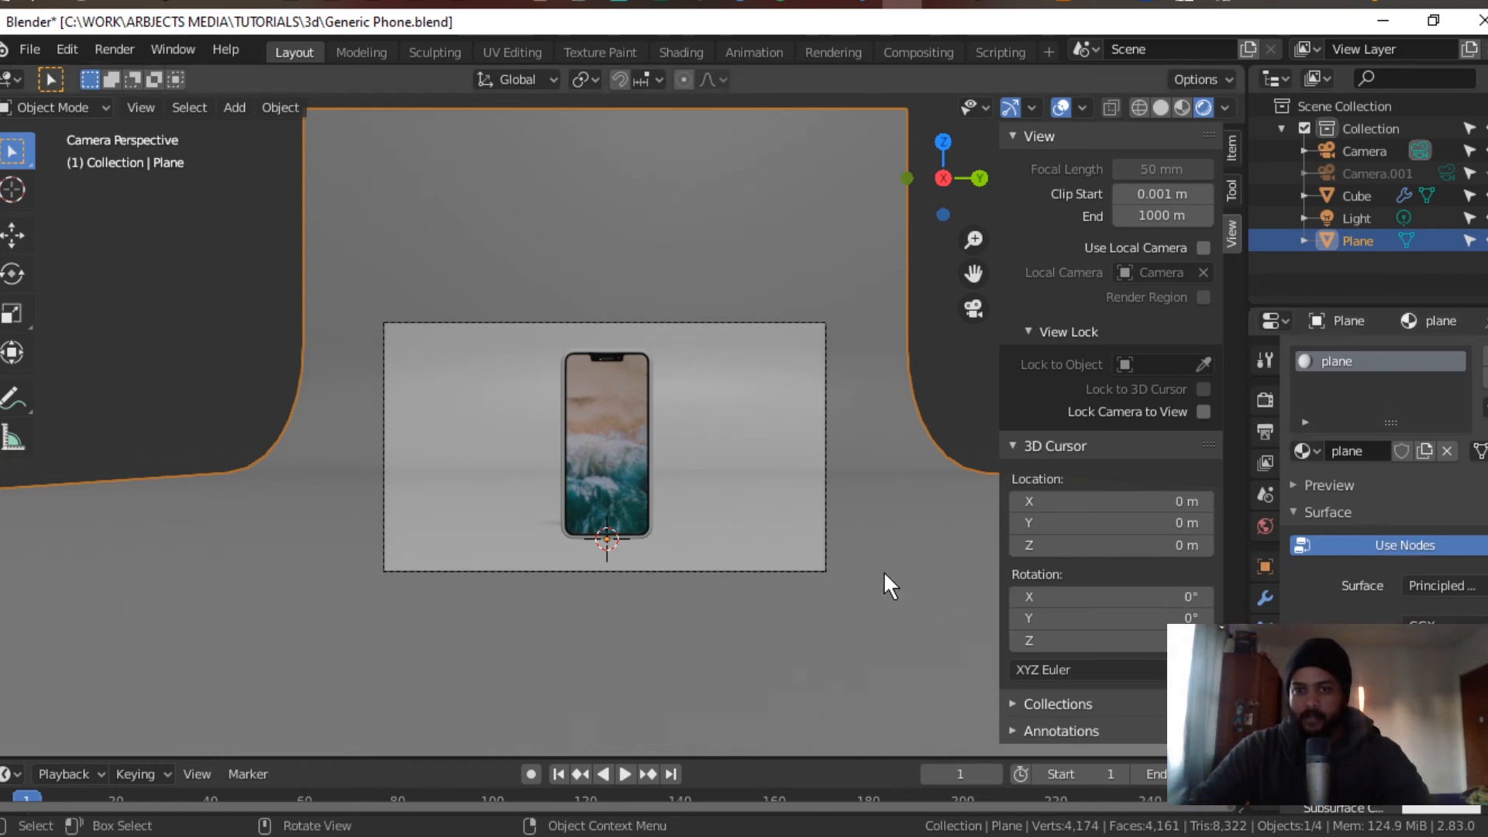
# Step: Move the point light freely by about -0.132 m in X, 2.150 m in Y and -2.569 m in Z
pyautogui.moveTo(875, 569); pyautogui.dragTo(784, 475, button='middle')
pyautogui.scroll(-5, 789, 593)
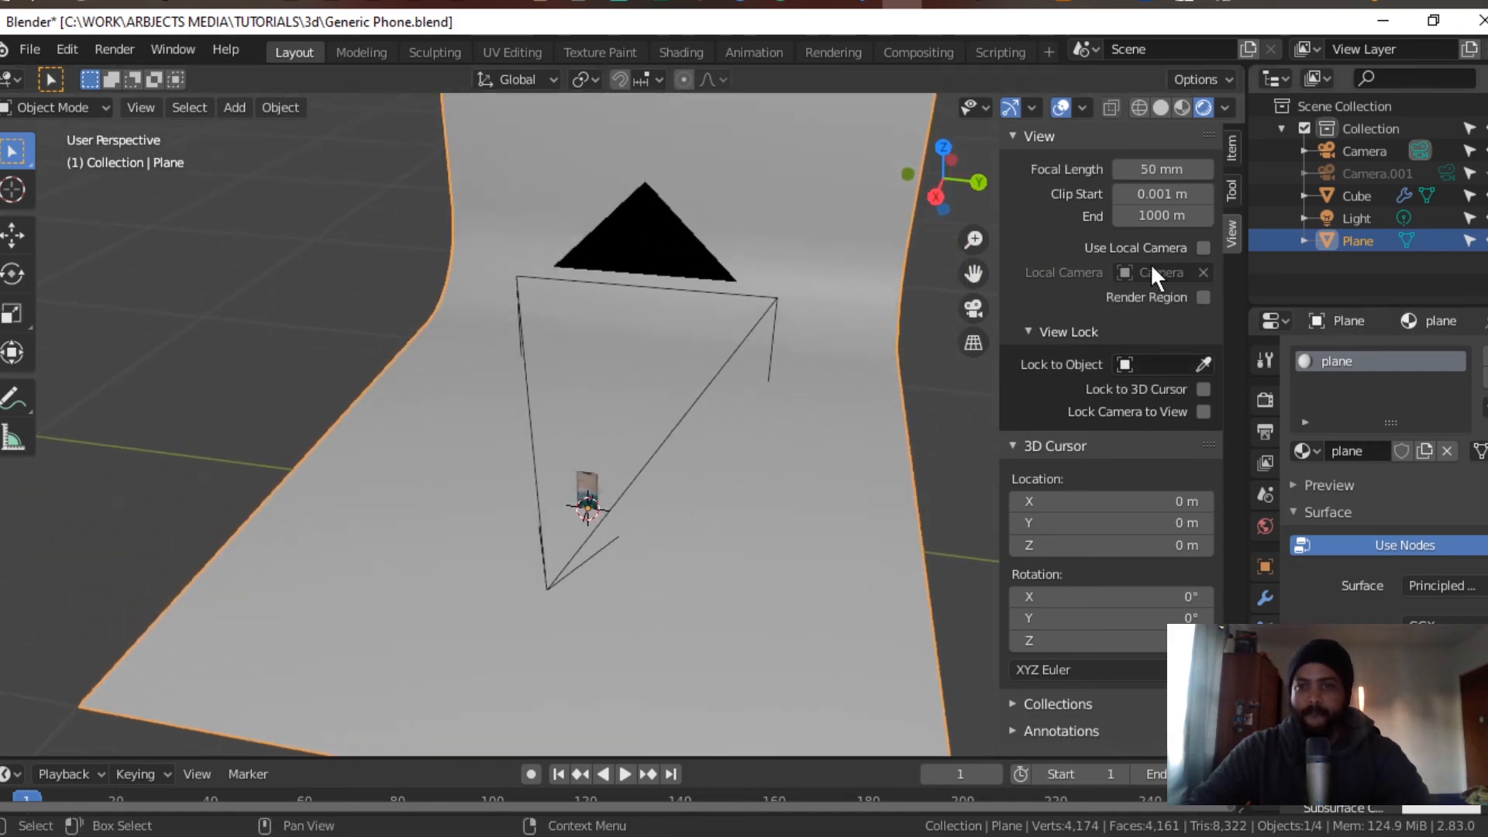
pyautogui.scroll(-8, 737, 465)
pyautogui.scroll(-4, 841, 461)
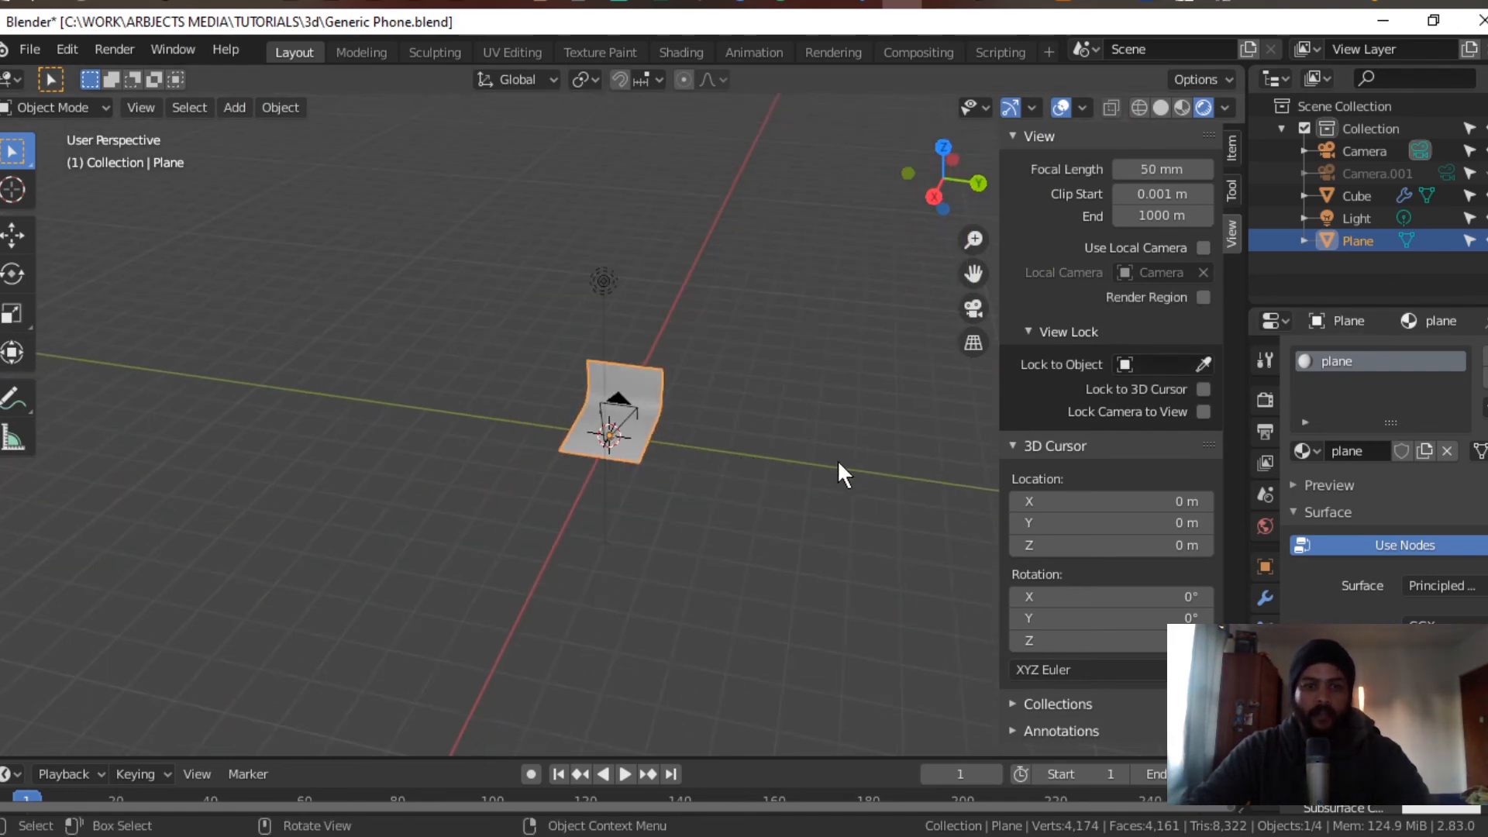
pyautogui.scroll(3, 697, 387)
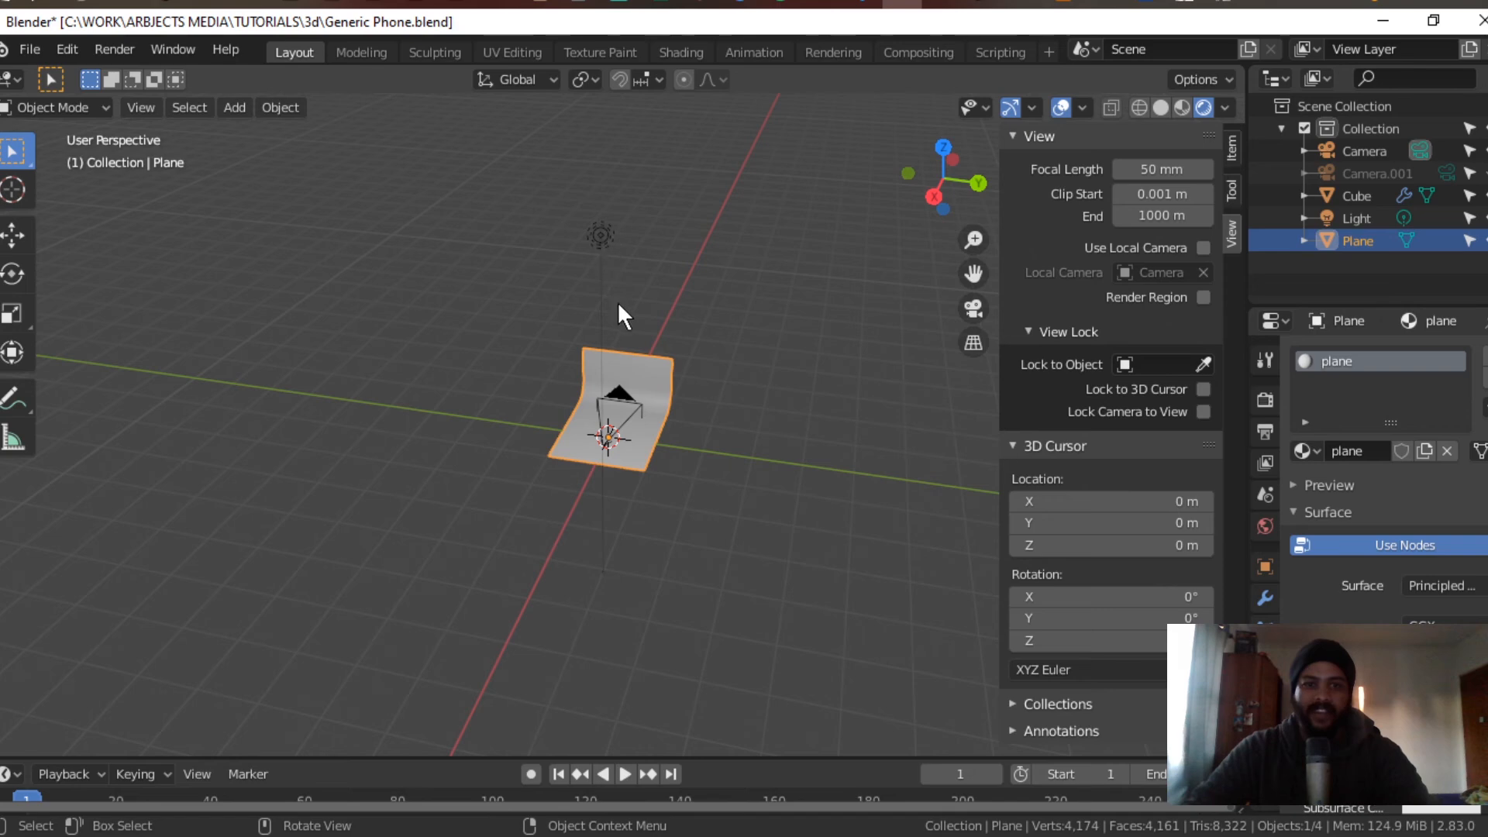
pyautogui.click(598, 230)
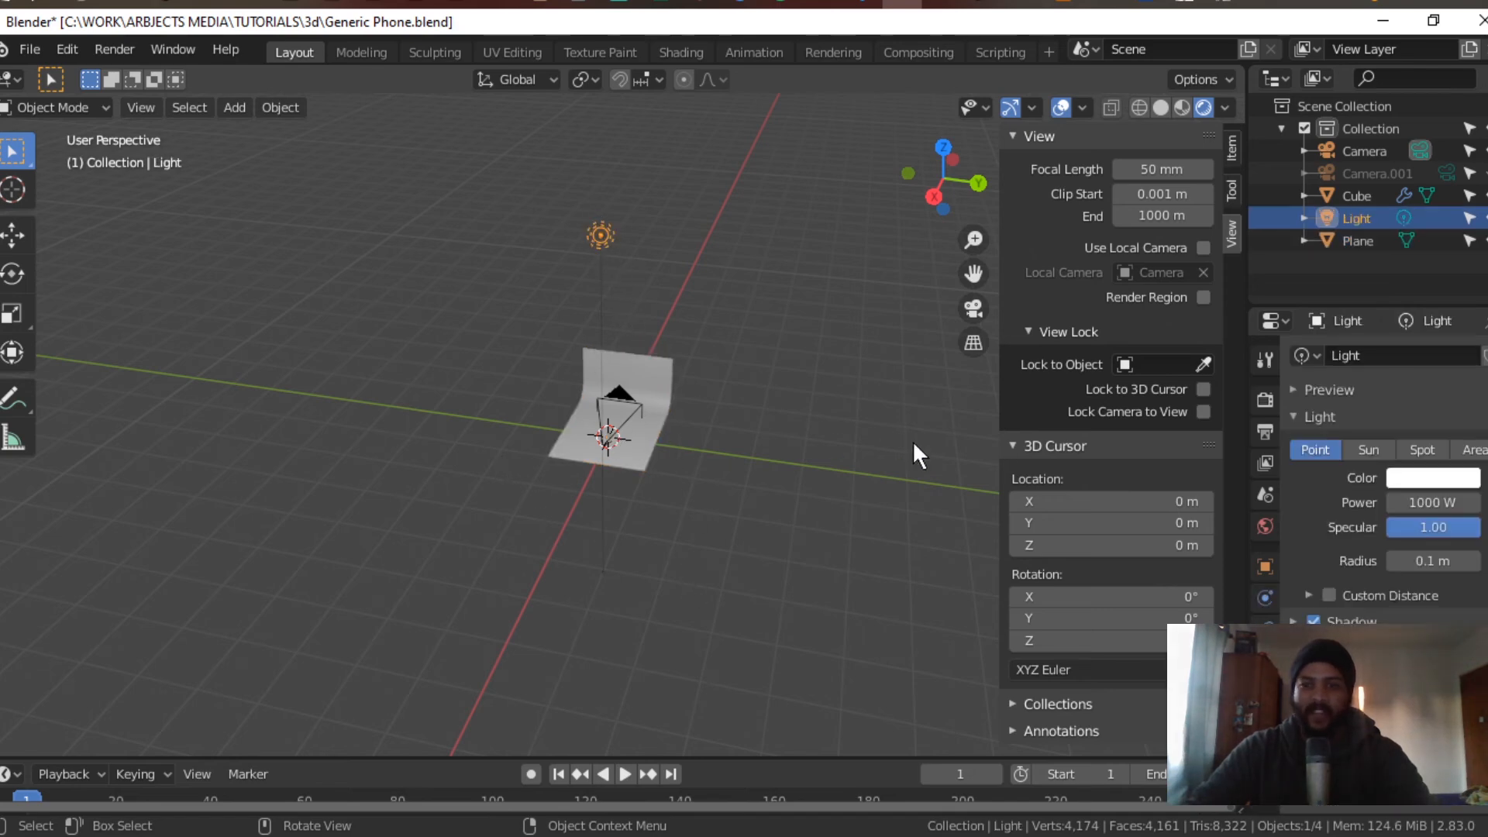
pyautogui.moveTo(770, 518); pyautogui.dragTo(690, 508, button='middle')
pyautogui.press('g')
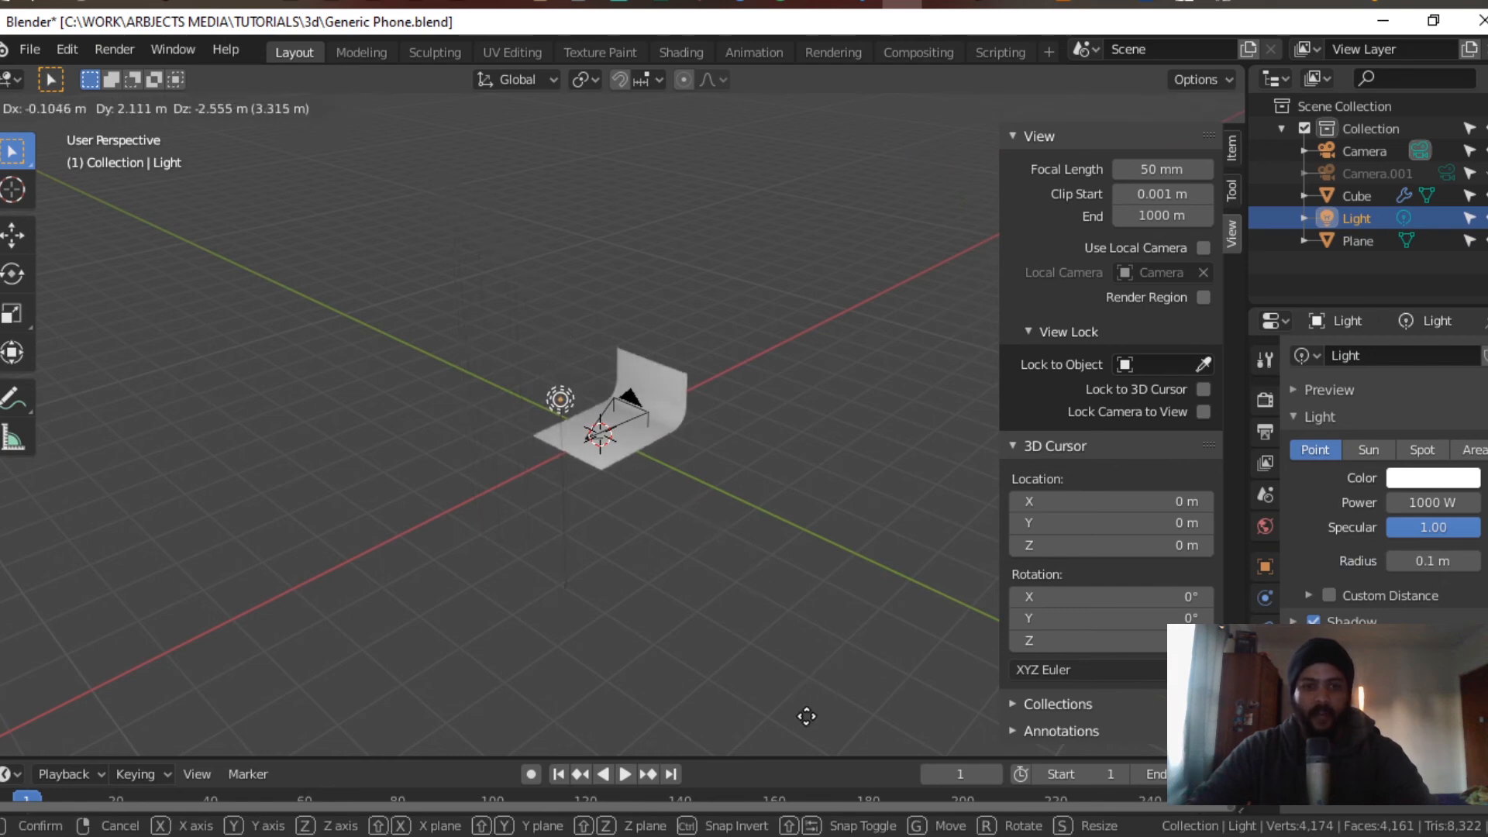
pyautogui.click(718, 574)
# Step: In top view, move the light about -3.0 m in X and -4.14 m in Y to the backdrop's front corner
pyautogui.moveTo(718, 573); pyautogui.dragTo(908, 414, button='middle')
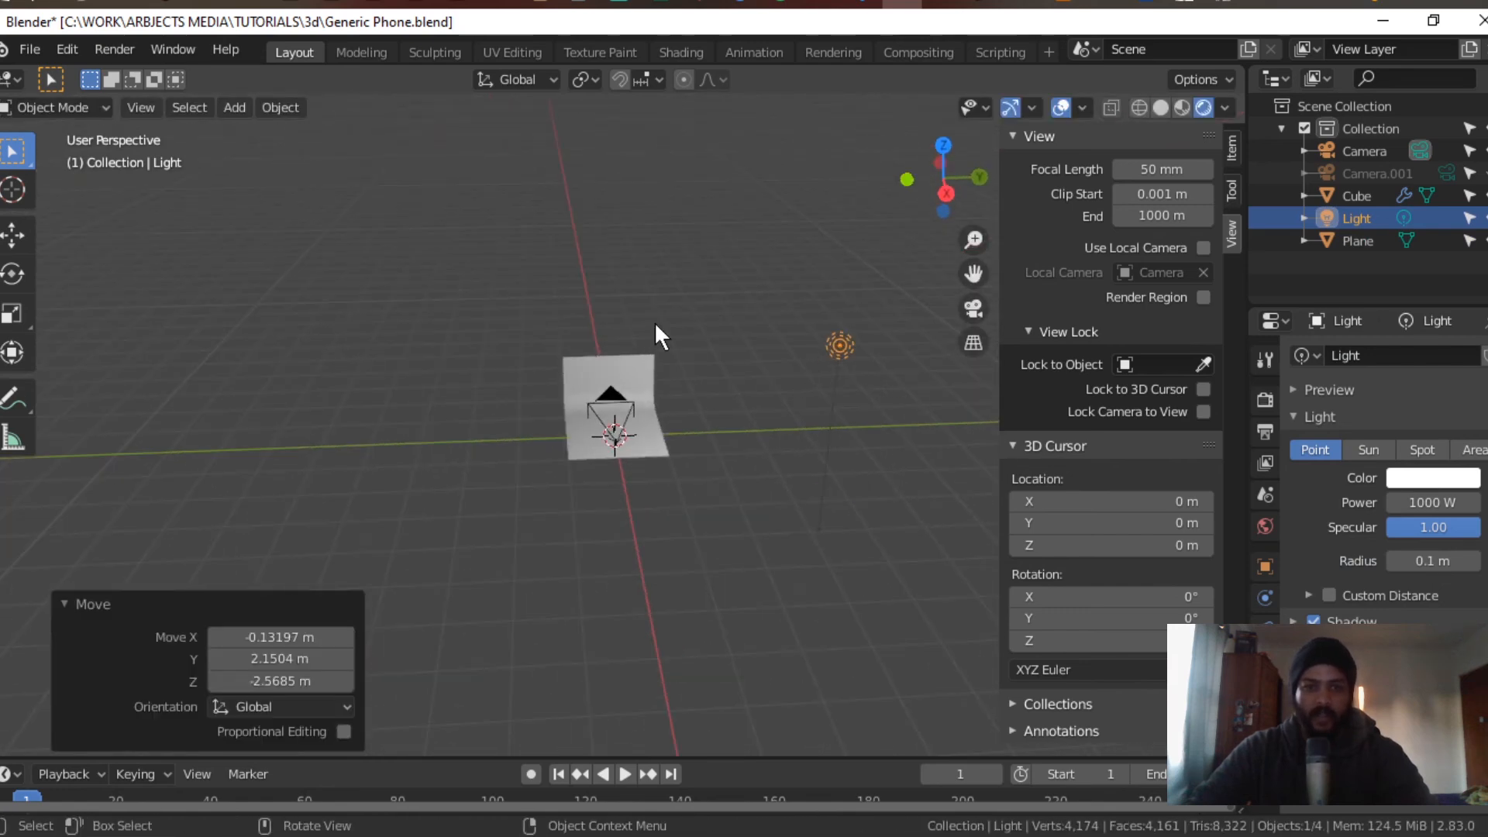
pyautogui.press('KP_7')
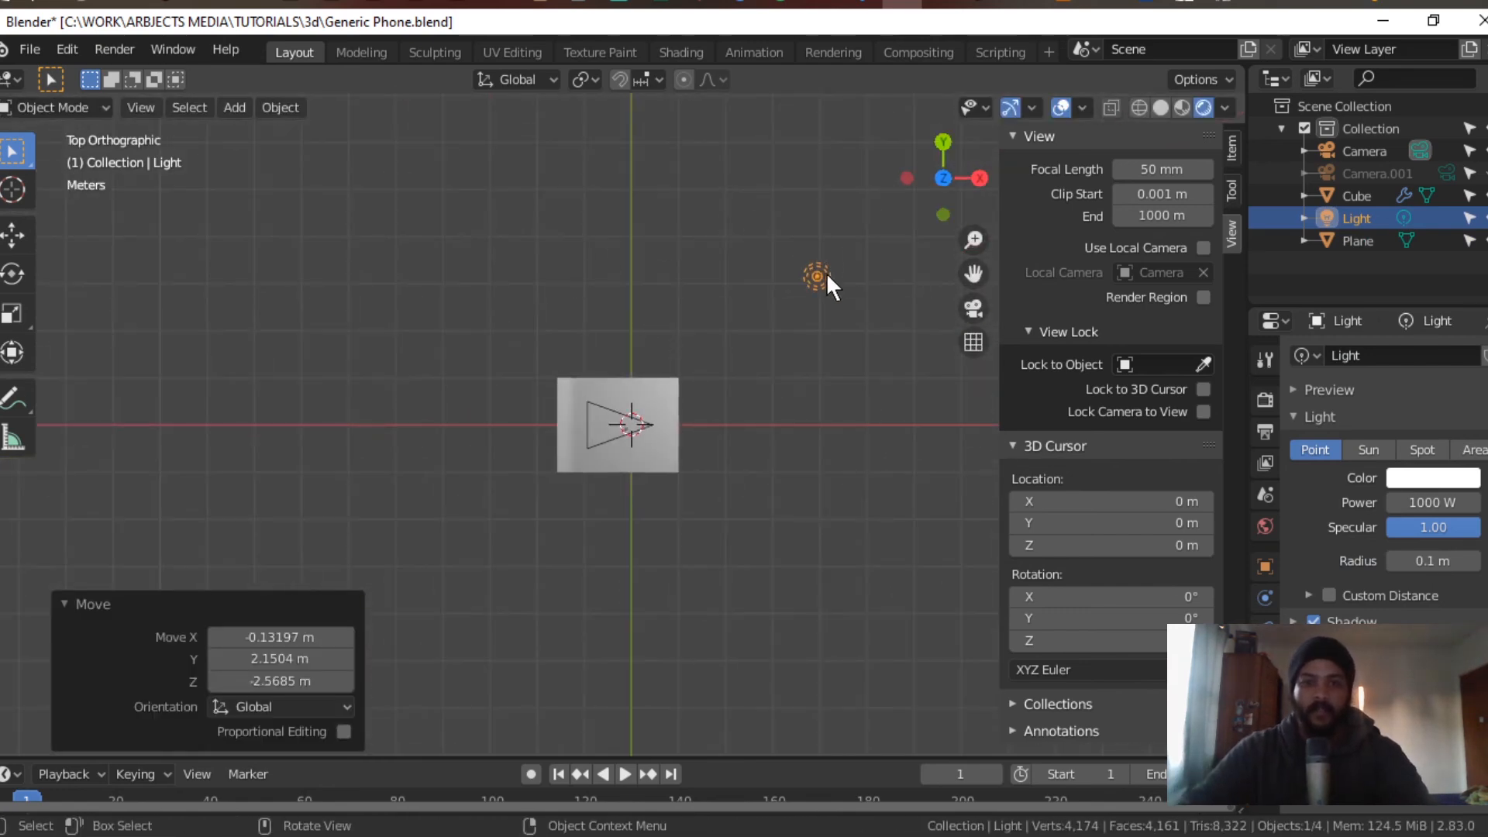
pyautogui.press('g')
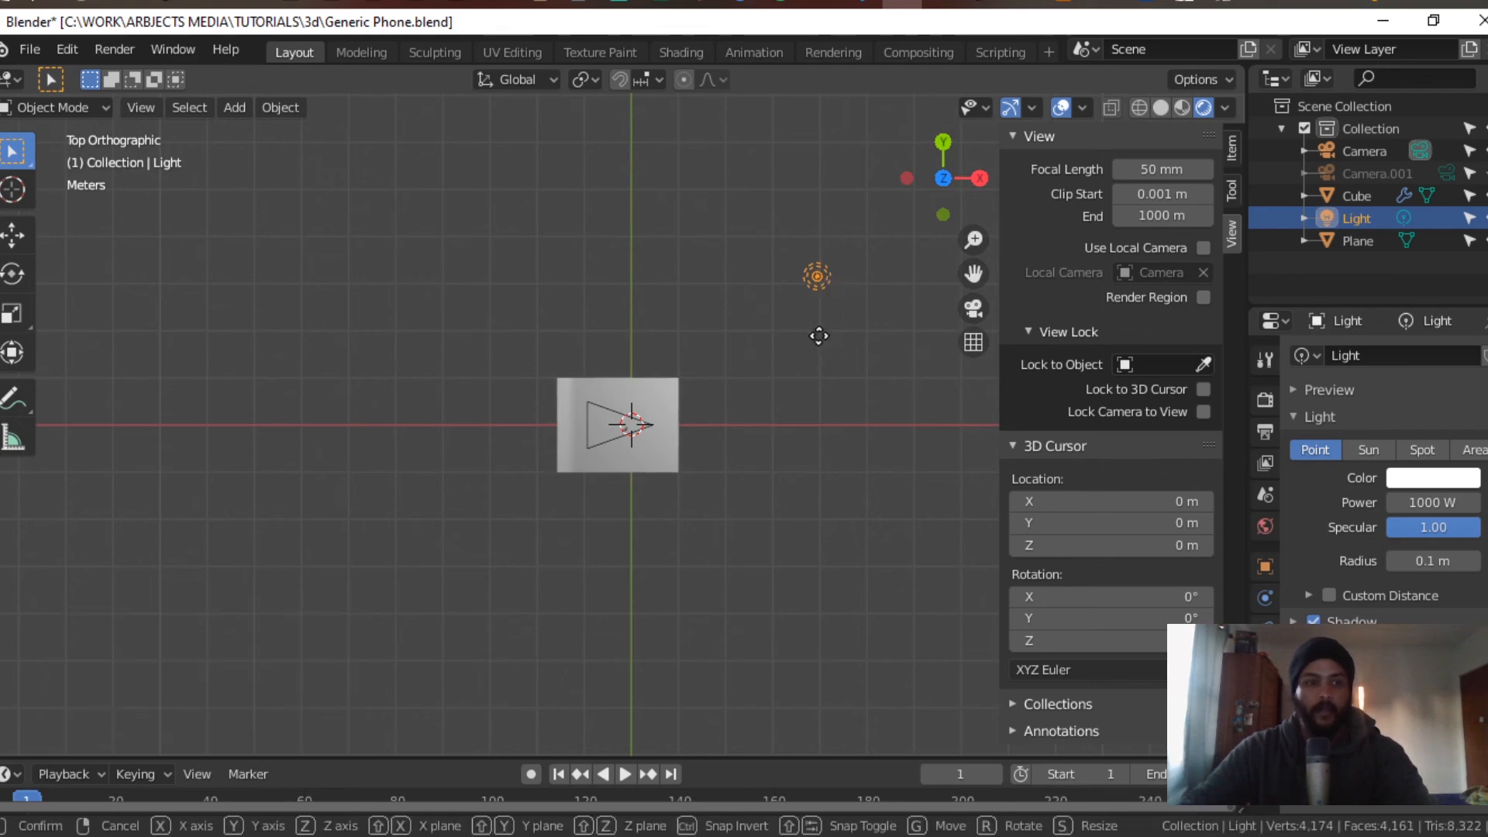
pyautogui.click(676, 530)
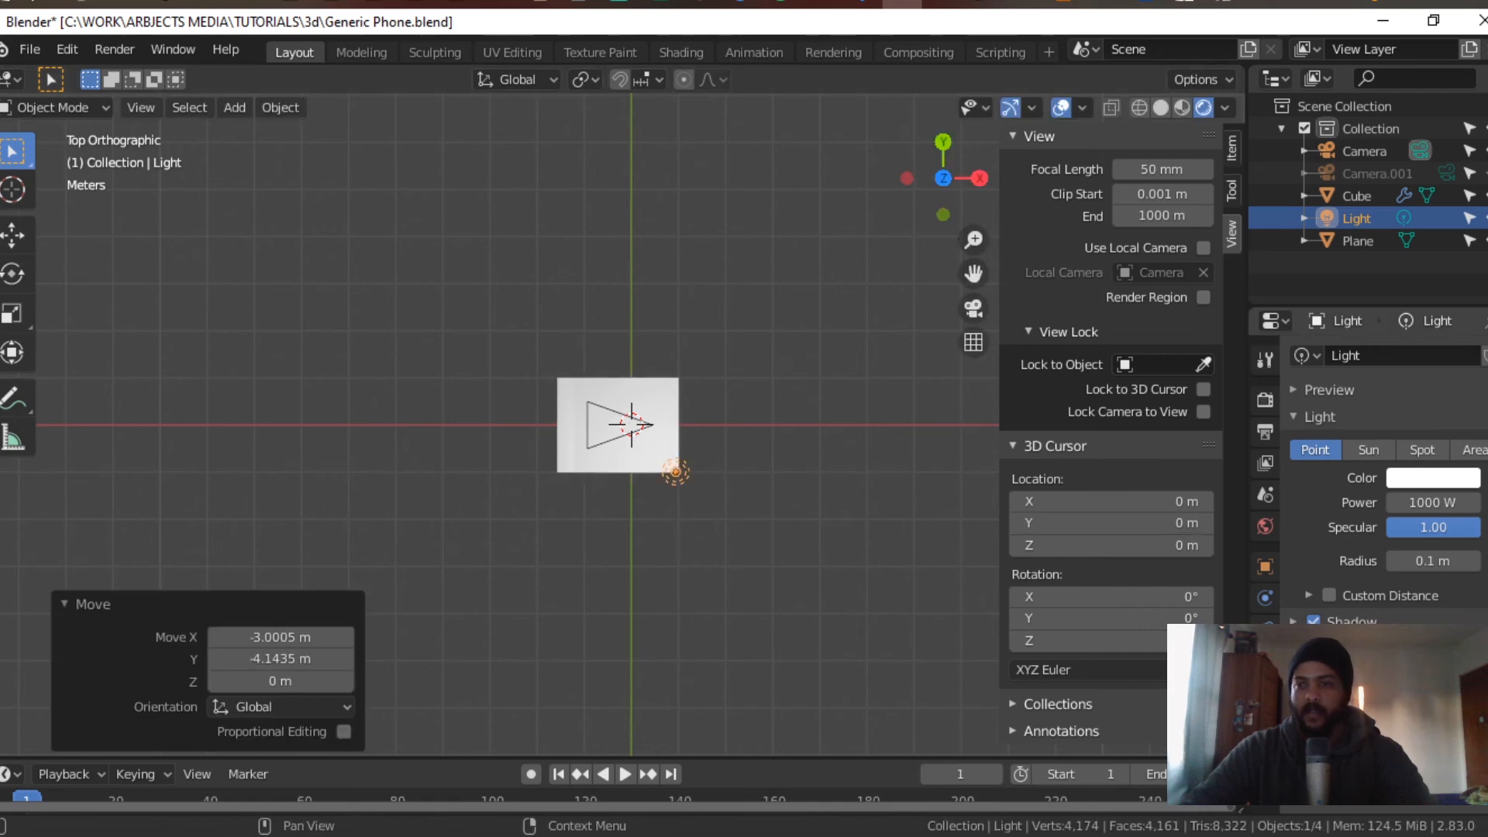
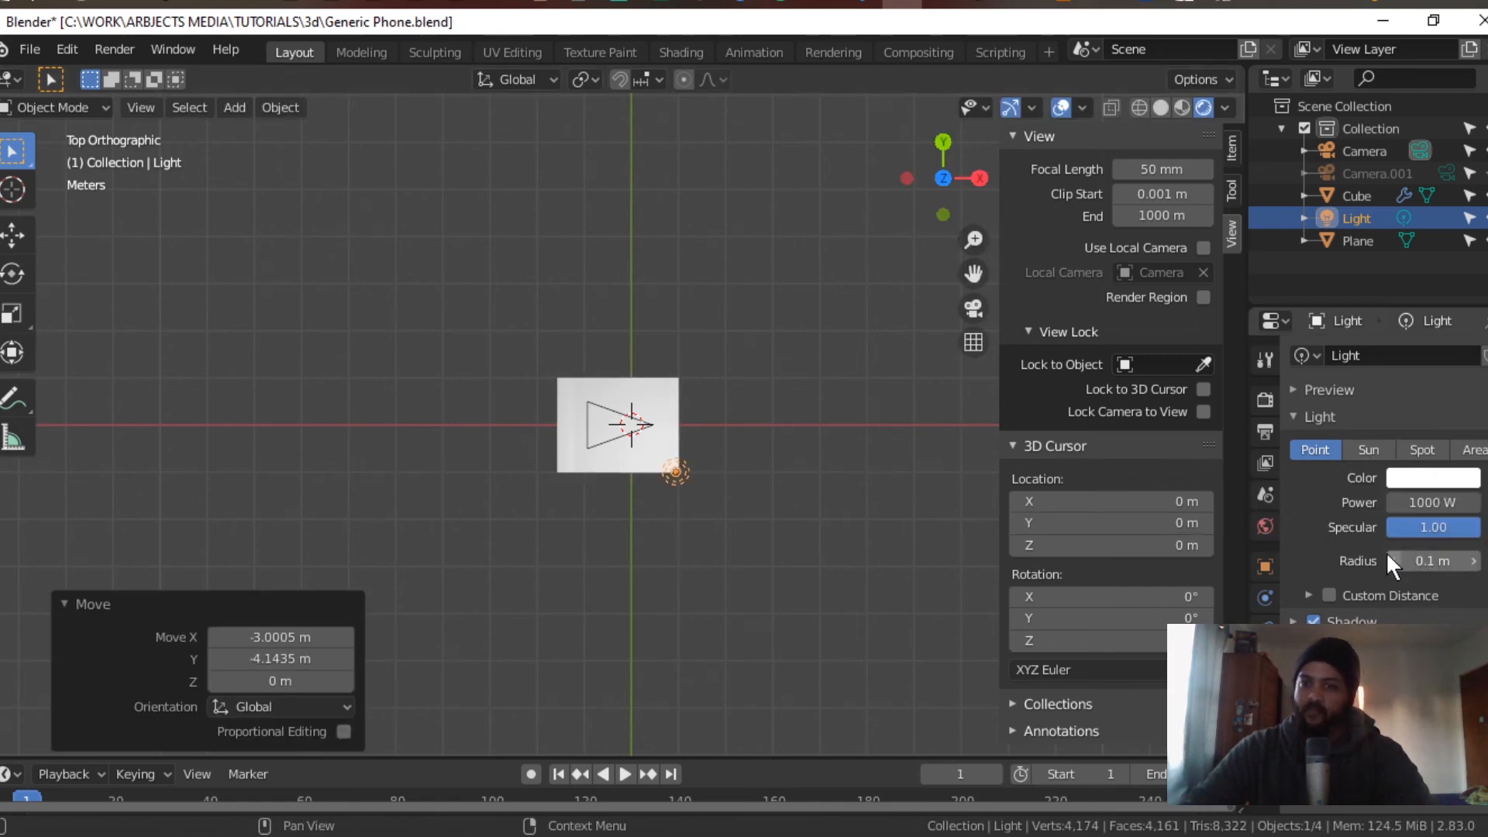
pyautogui.click(1295, 390)
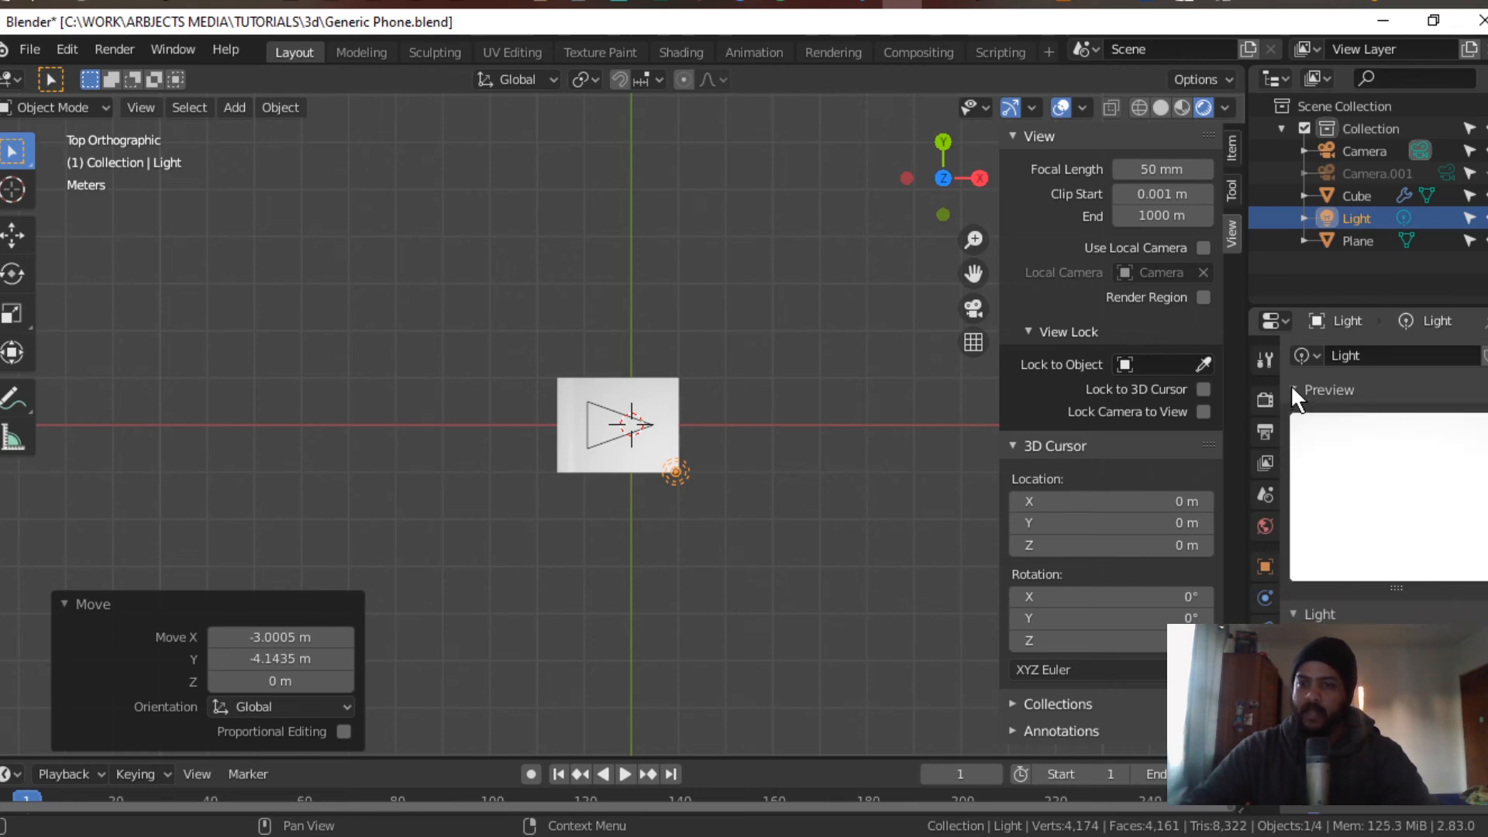
pyautogui.click(1291, 388)
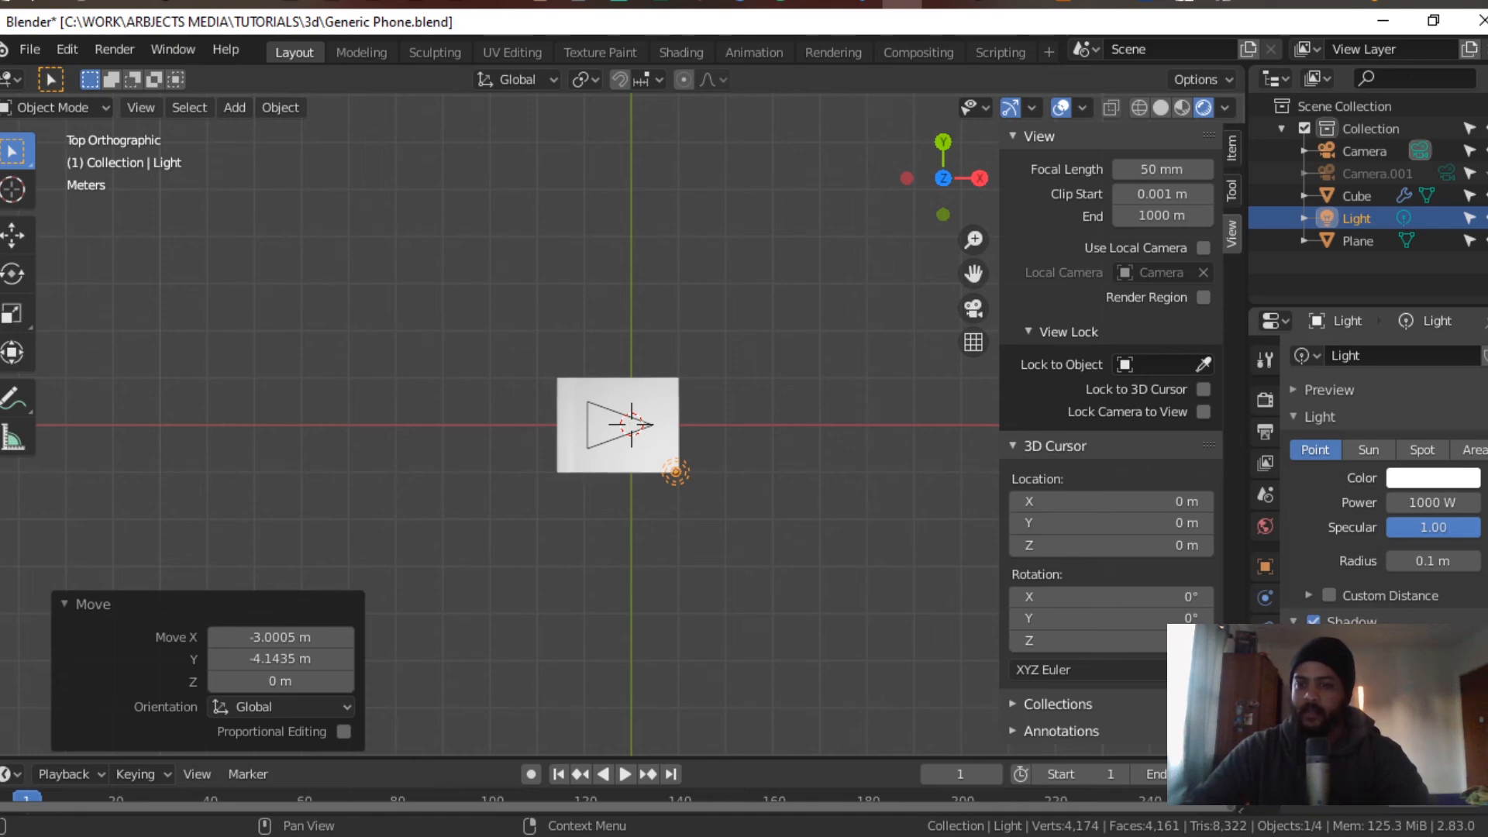
# Step: Lower the light toward the backdrop by about -1.874 m in Z, shifting it about 0.415 m in X and 0.468 m in Y
pyautogui.moveTo(992, 581); pyautogui.dragTo(646, 443, button='middle')
pyautogui.scroll(-8, 646, 443)
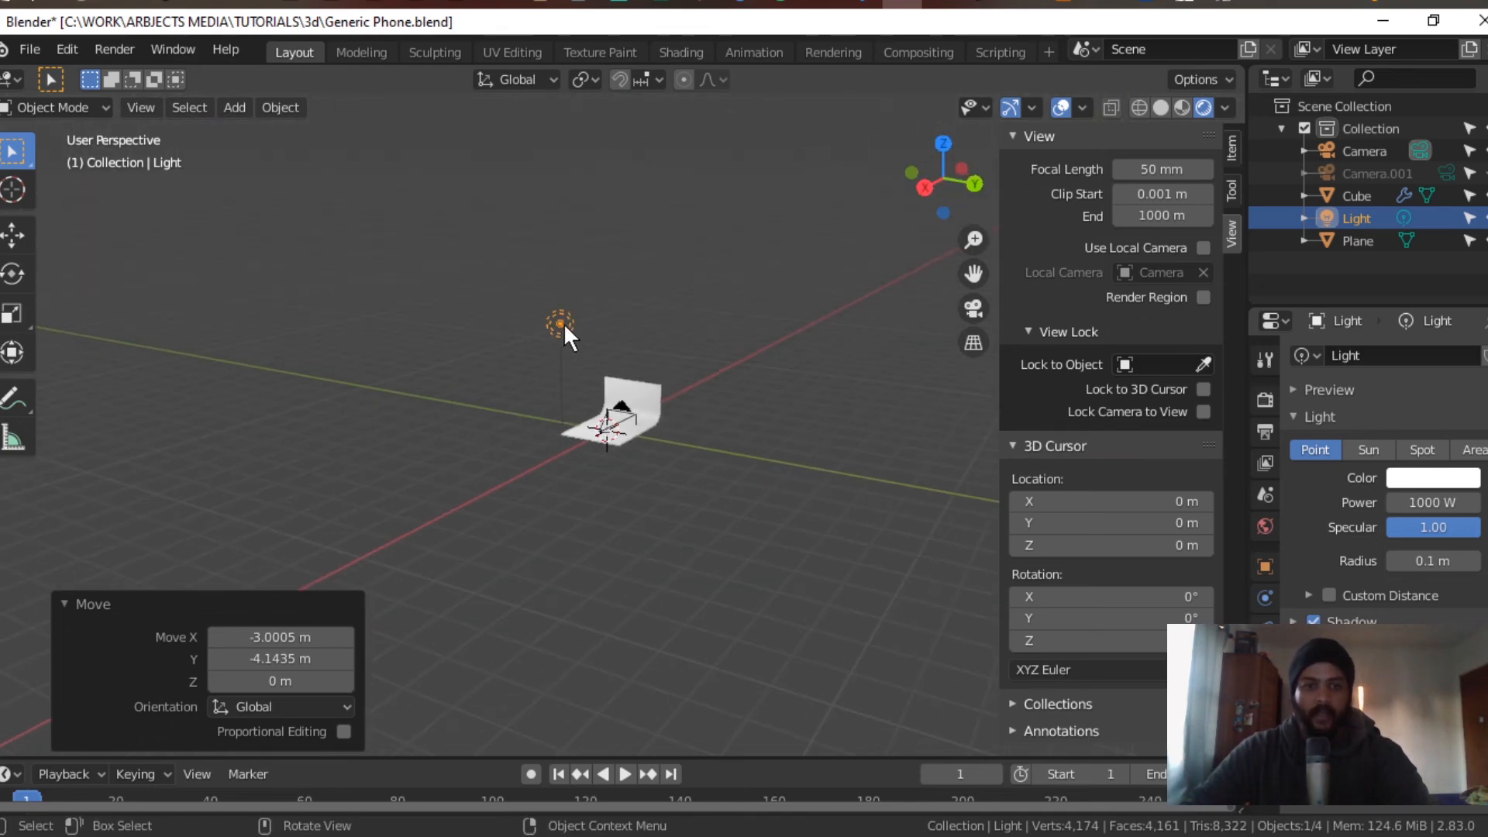
pyautogui.click(564, 323)
pyautogui.press('g')
pyautogui.click(573, 402)
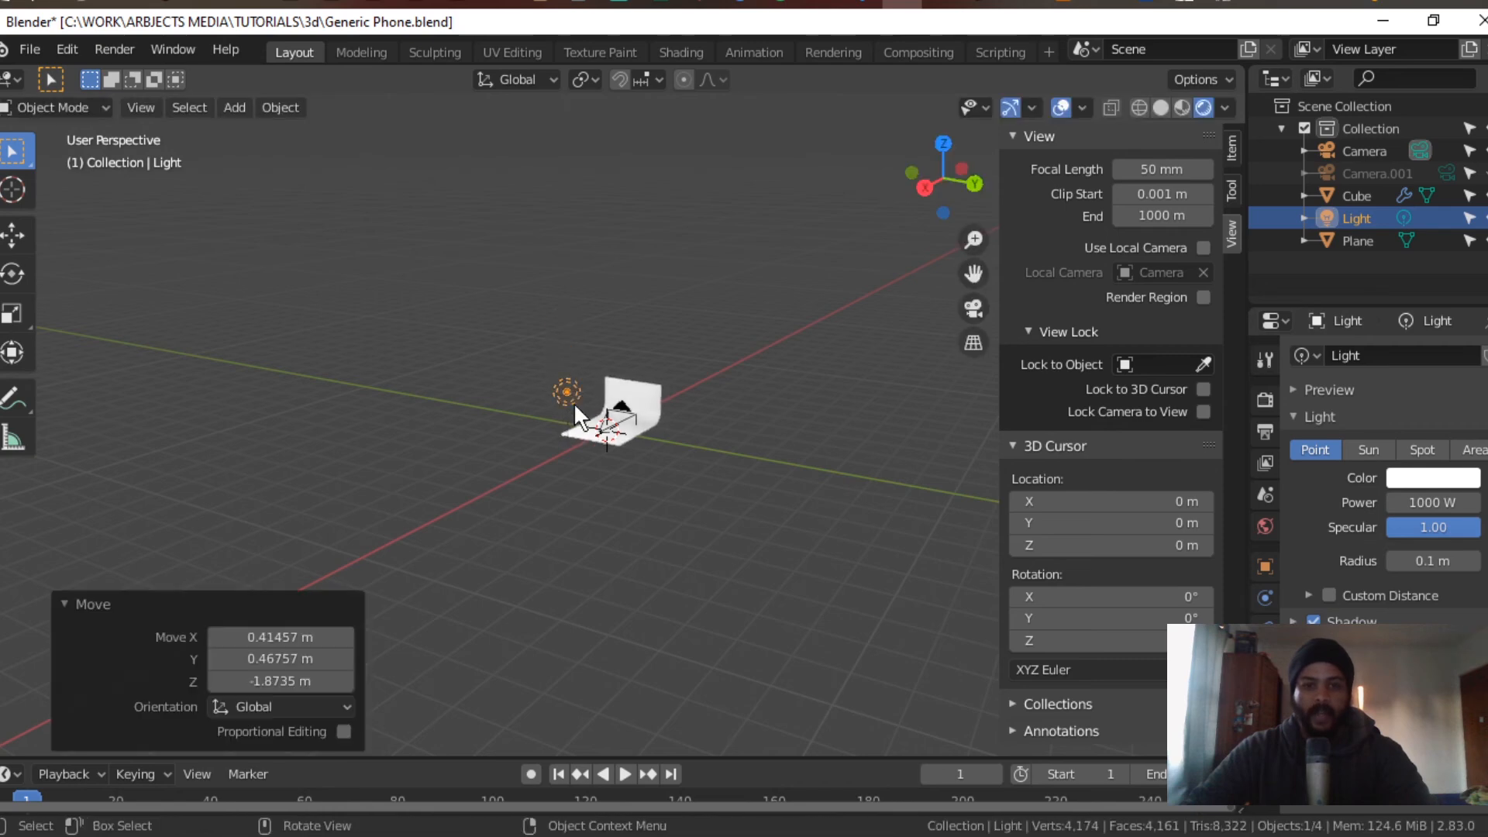
# Step: Inspect the phone's shadow up close and increase the point light's radius to about 0.83 m
pyautogui.scroll(5, 674, 493)
pyautogui.scroll(5, 674, 493)
pyautogui.moveTo(681, 509); pyautogui.dragTo(712, 476, button='middle')
pyautogui.scroll(6, 687, 457)
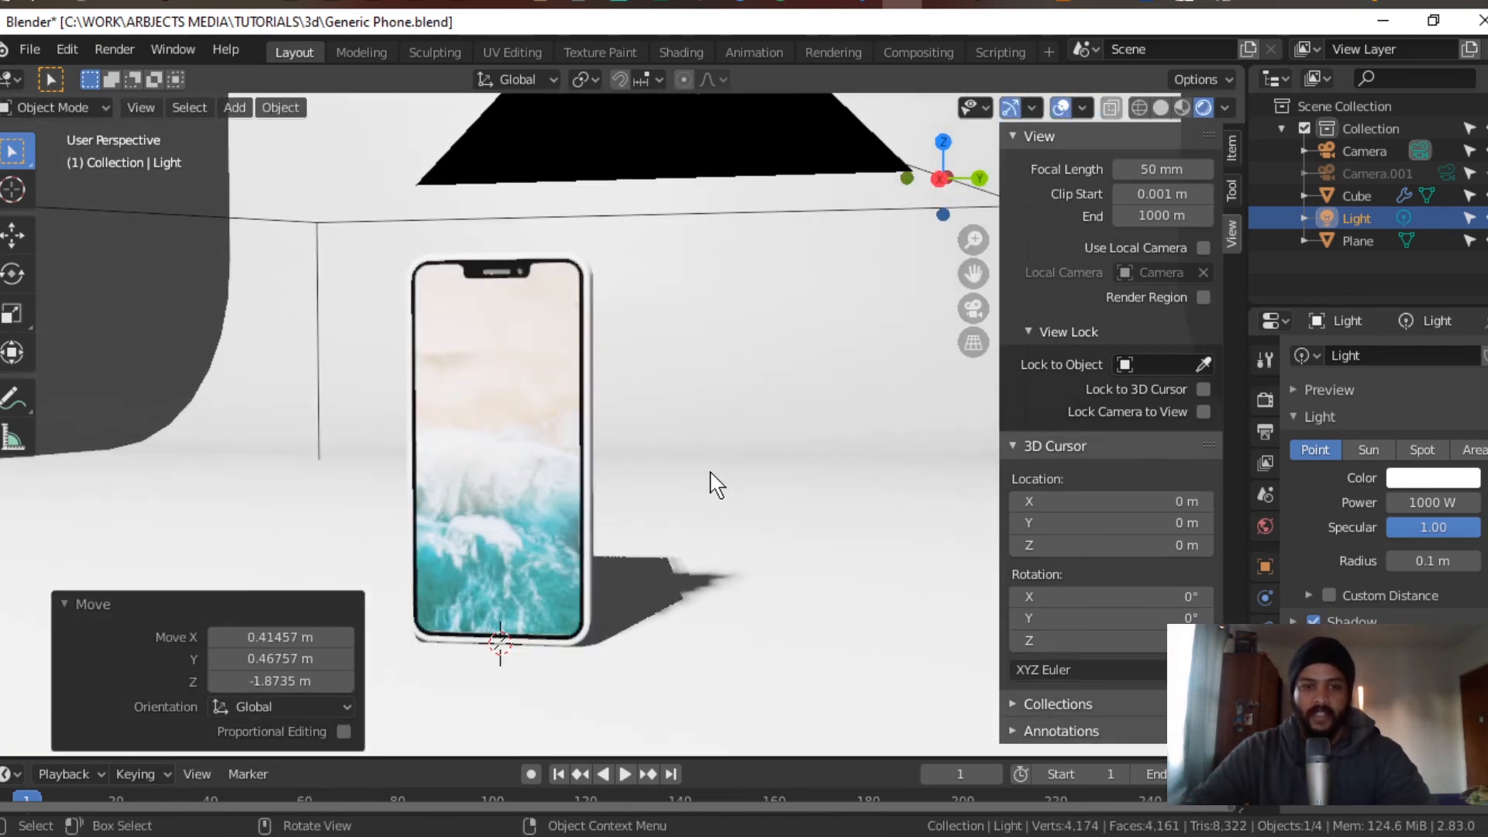
pyautogui.scroll(-4, 679, 487)
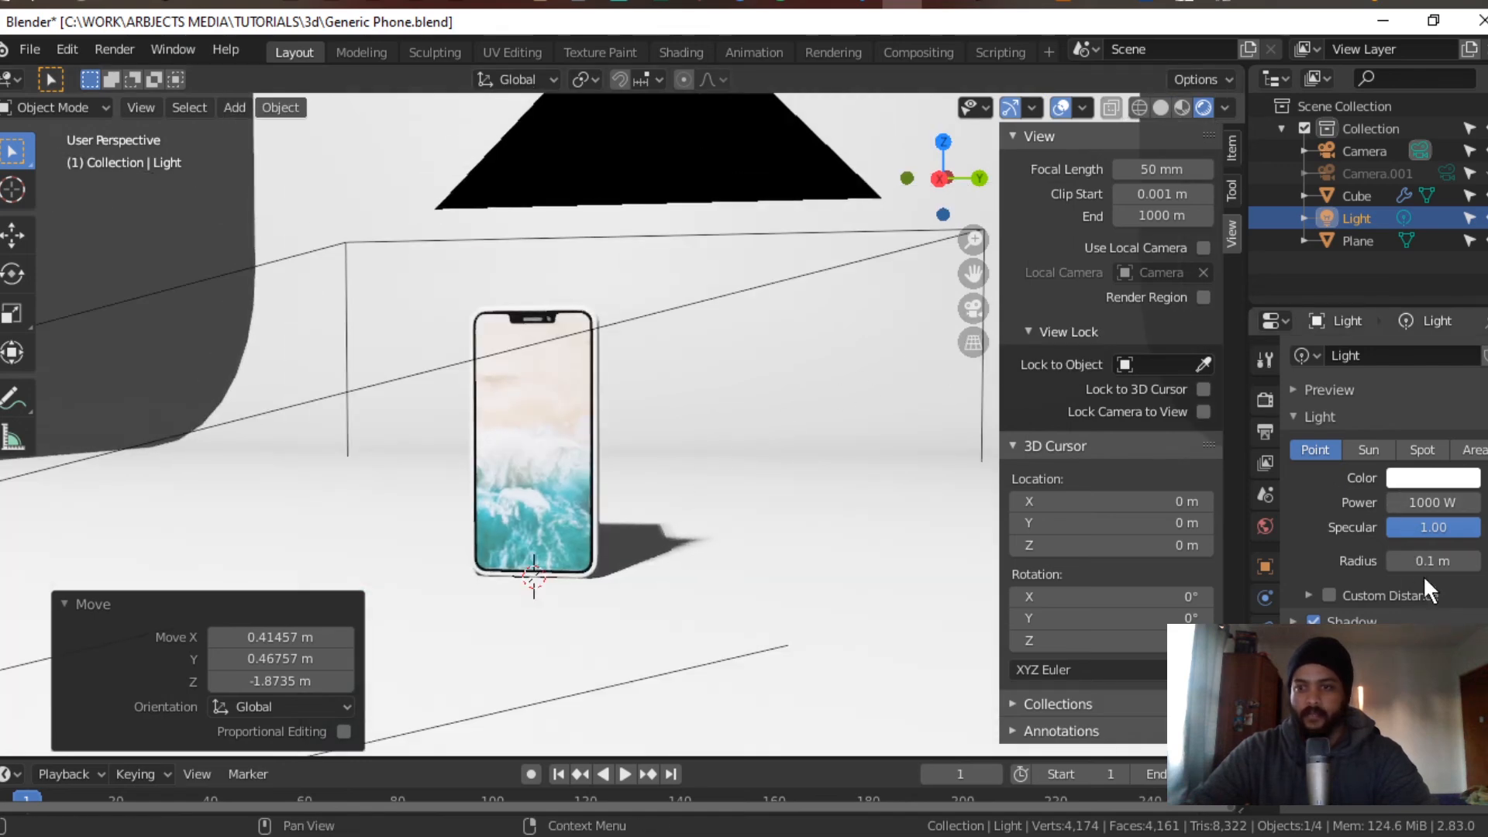
pyautogui.scroll(-6, 458, 473)
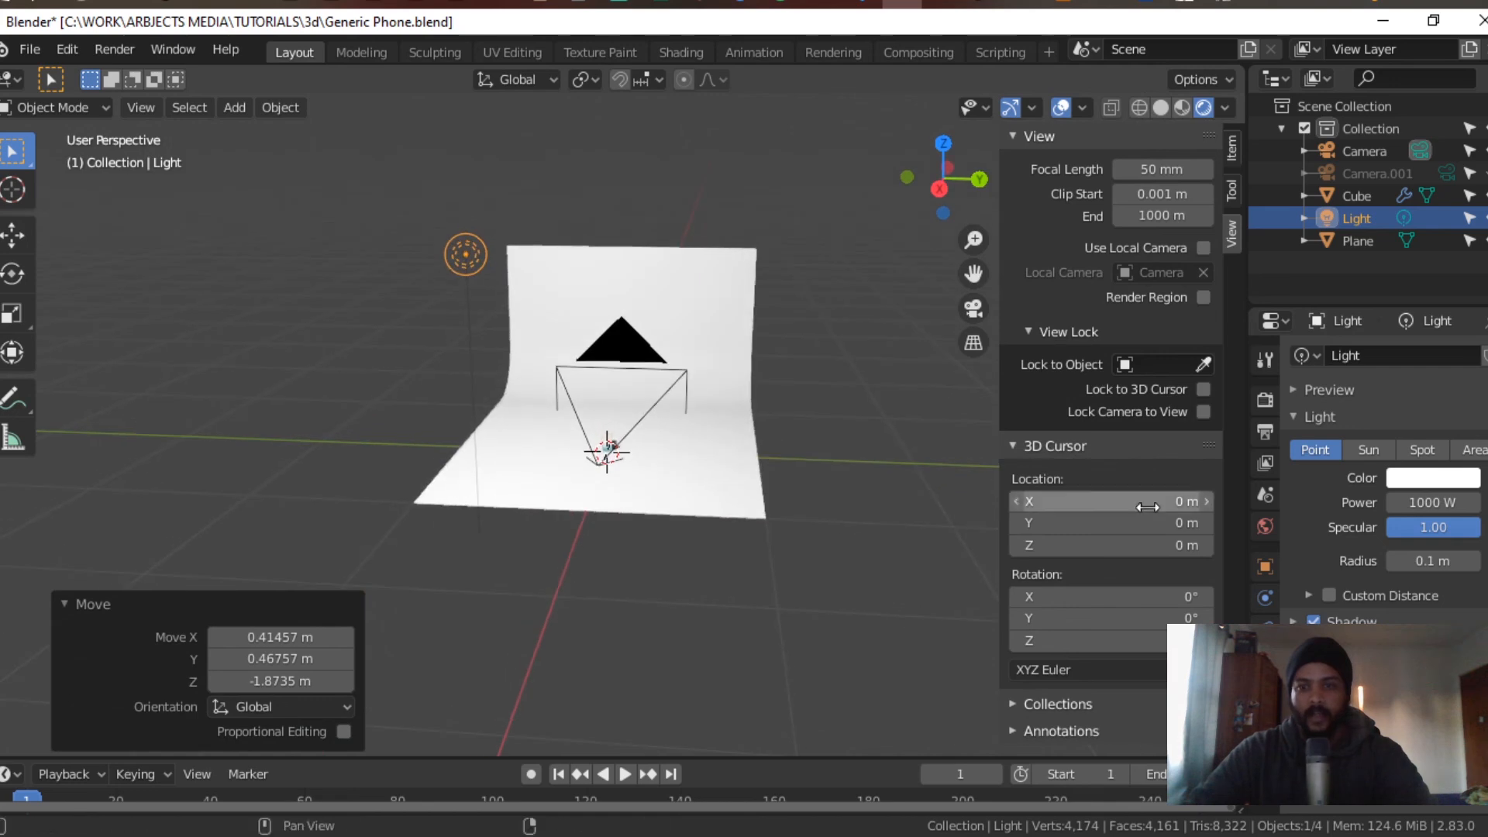
pyautogui.moveTo(1433, 560); pyautogui.dragTo(1466, 560)
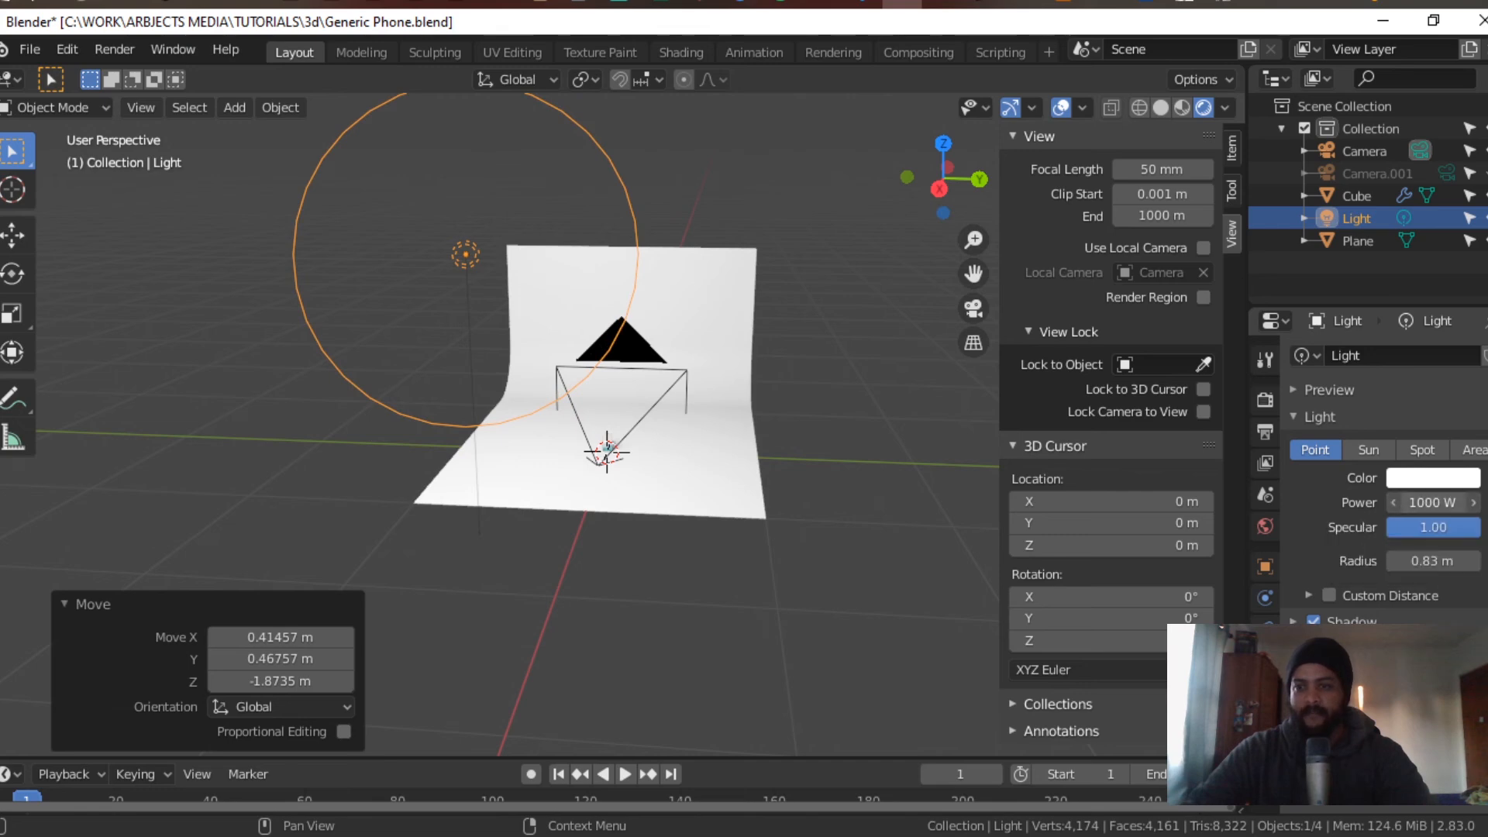
# Step: Reduce the point light's power to 500 W and further down to 250 W
pyautogui.click(1431, 503)
pyautogui.write('500')
pyautogui.press('Tab')
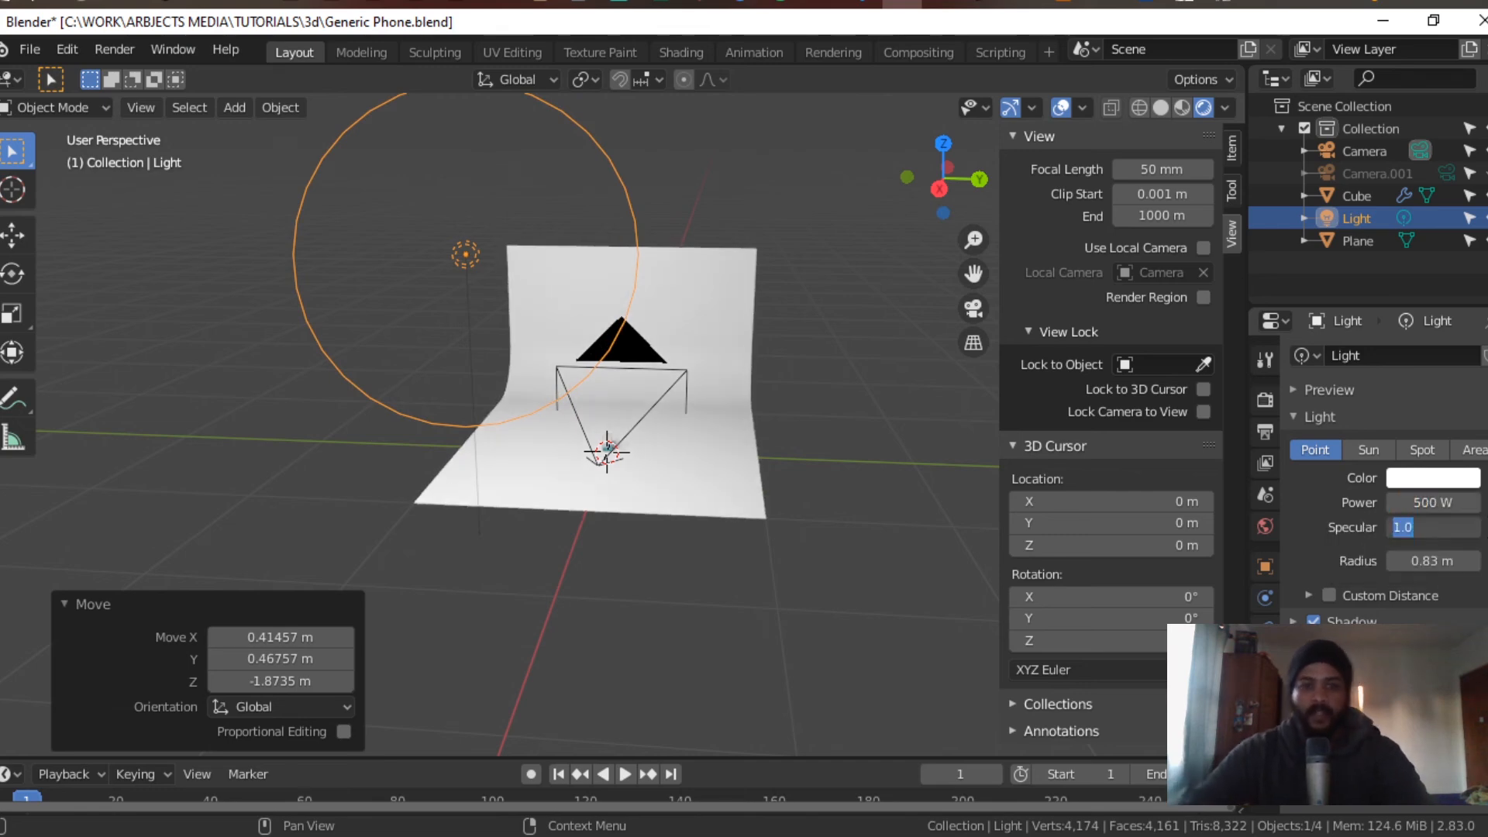
pyautogui.click(1434, 547)
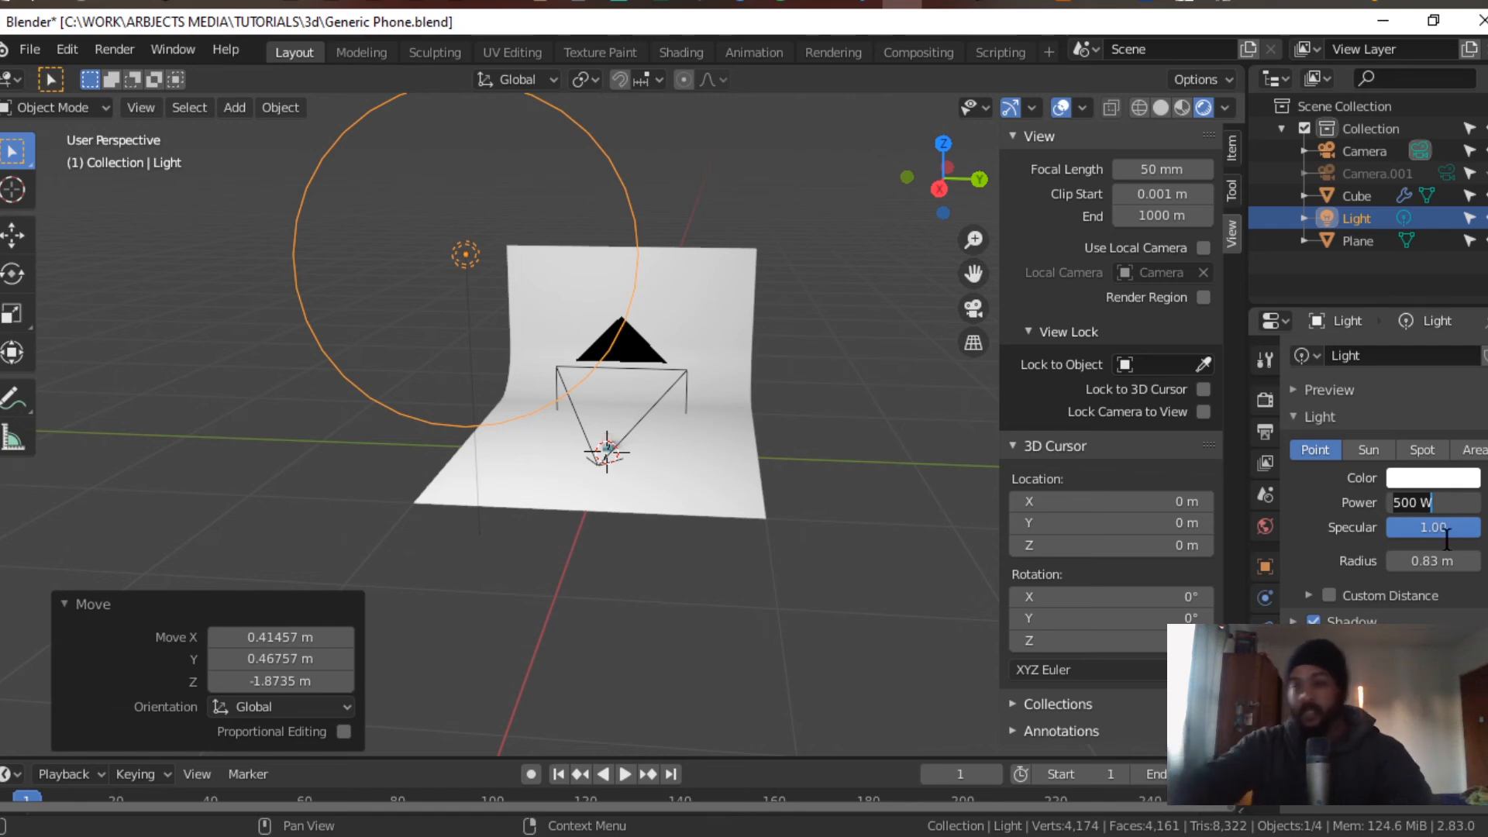
pyautogui.press('Tab')
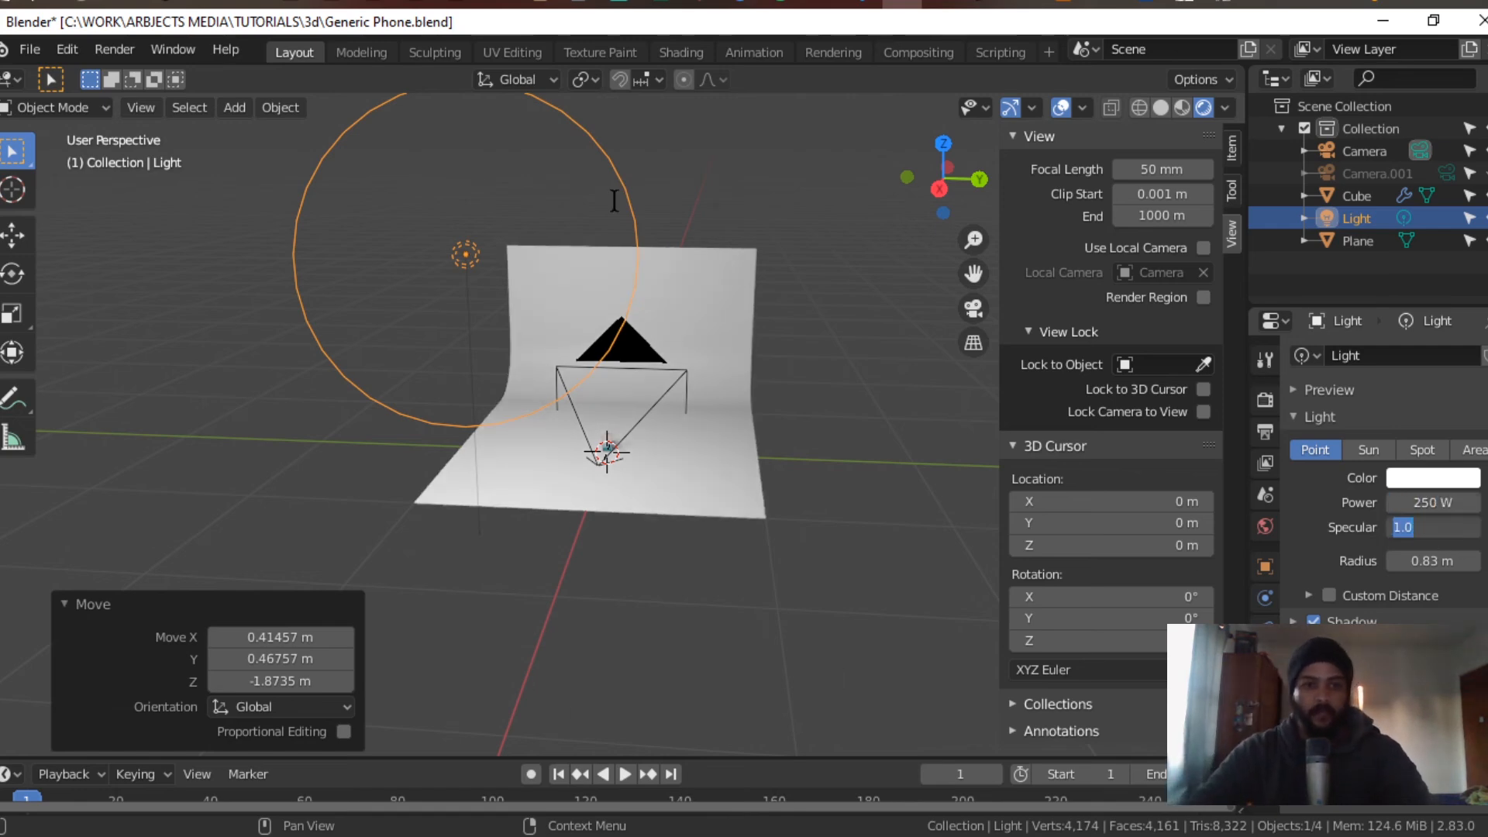
# Step: Duplicate the point light and move the copy about 1.28 m along Y to the opposite side of the backdrop
pyautogui.moveTo(683, 354); pyautogui.dragTo(588, 531, button='middle')
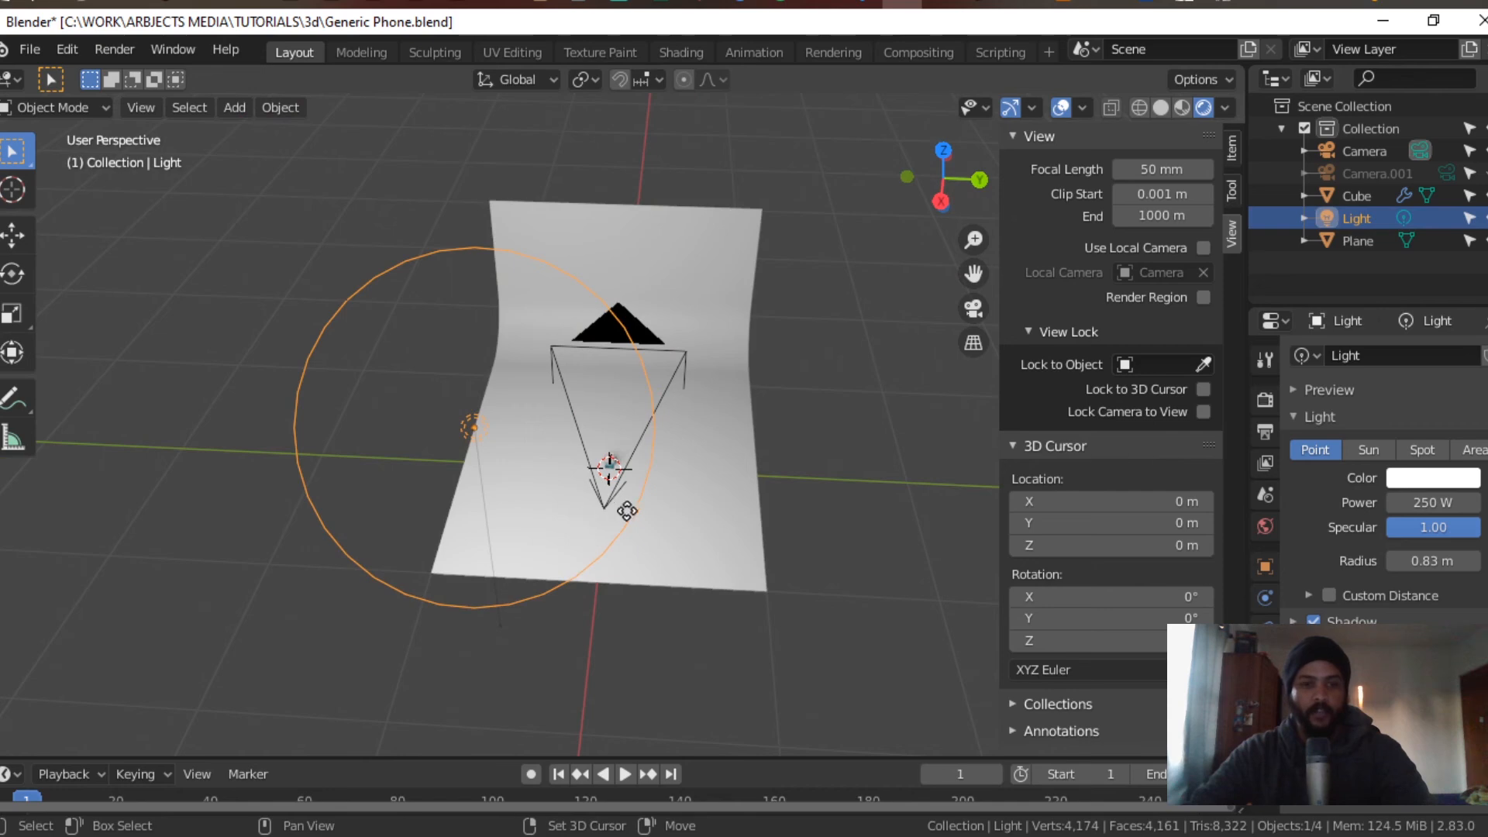
pyautogui.hotkey('shift', 'd')
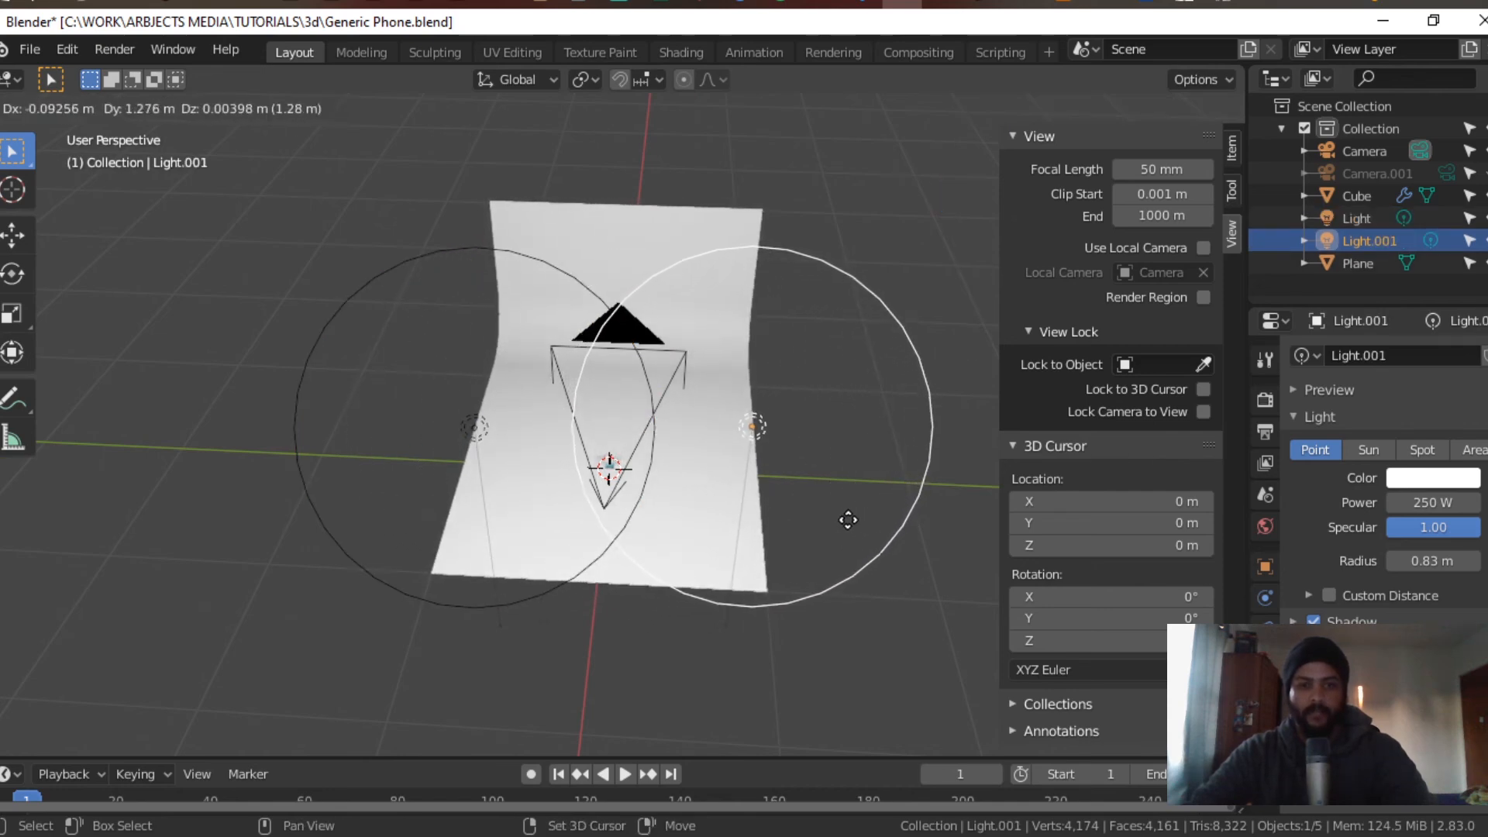
pyautogui.press('x')
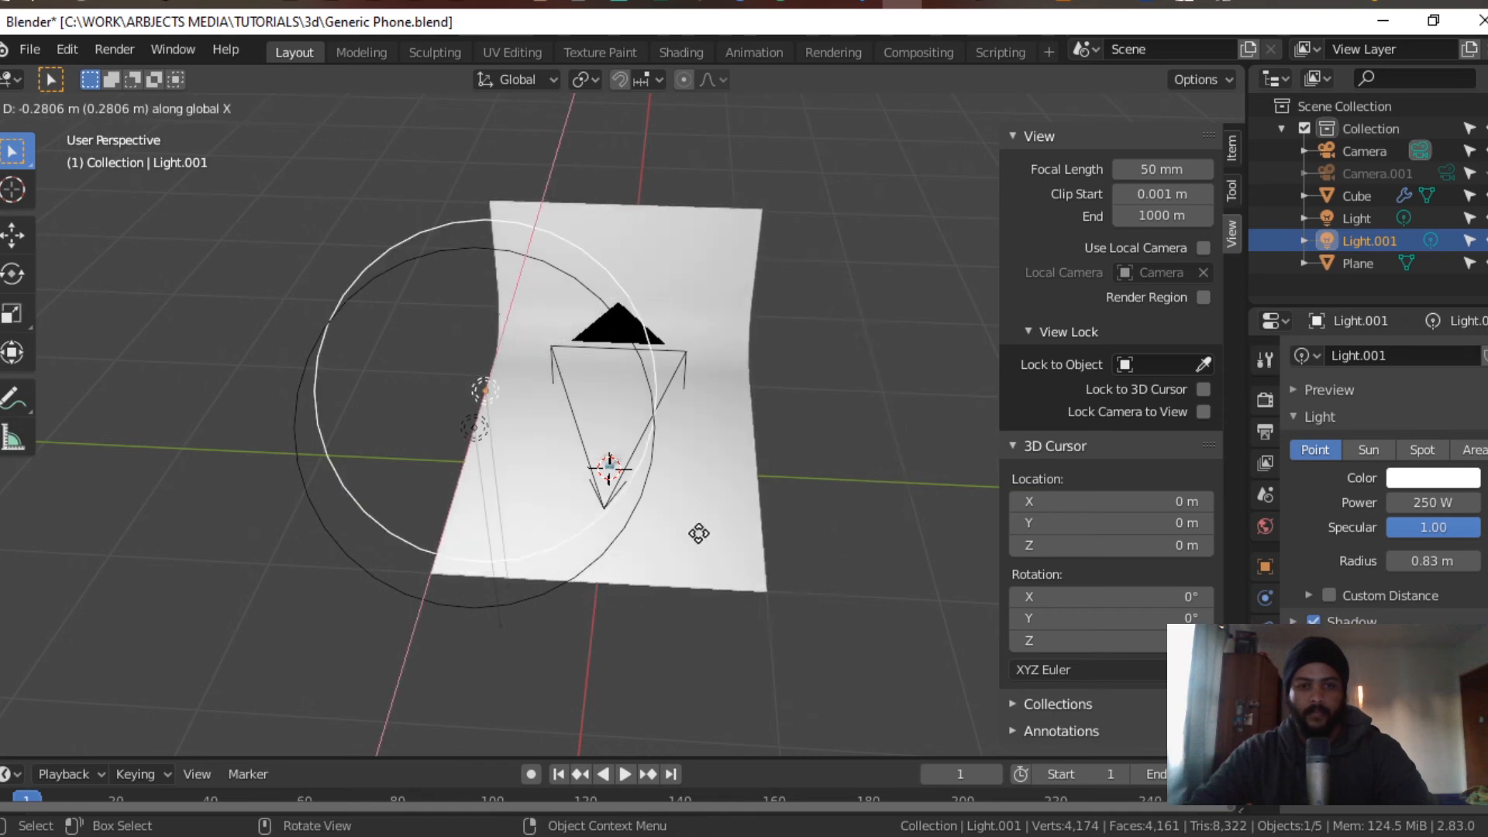
pyautogui.press('y')
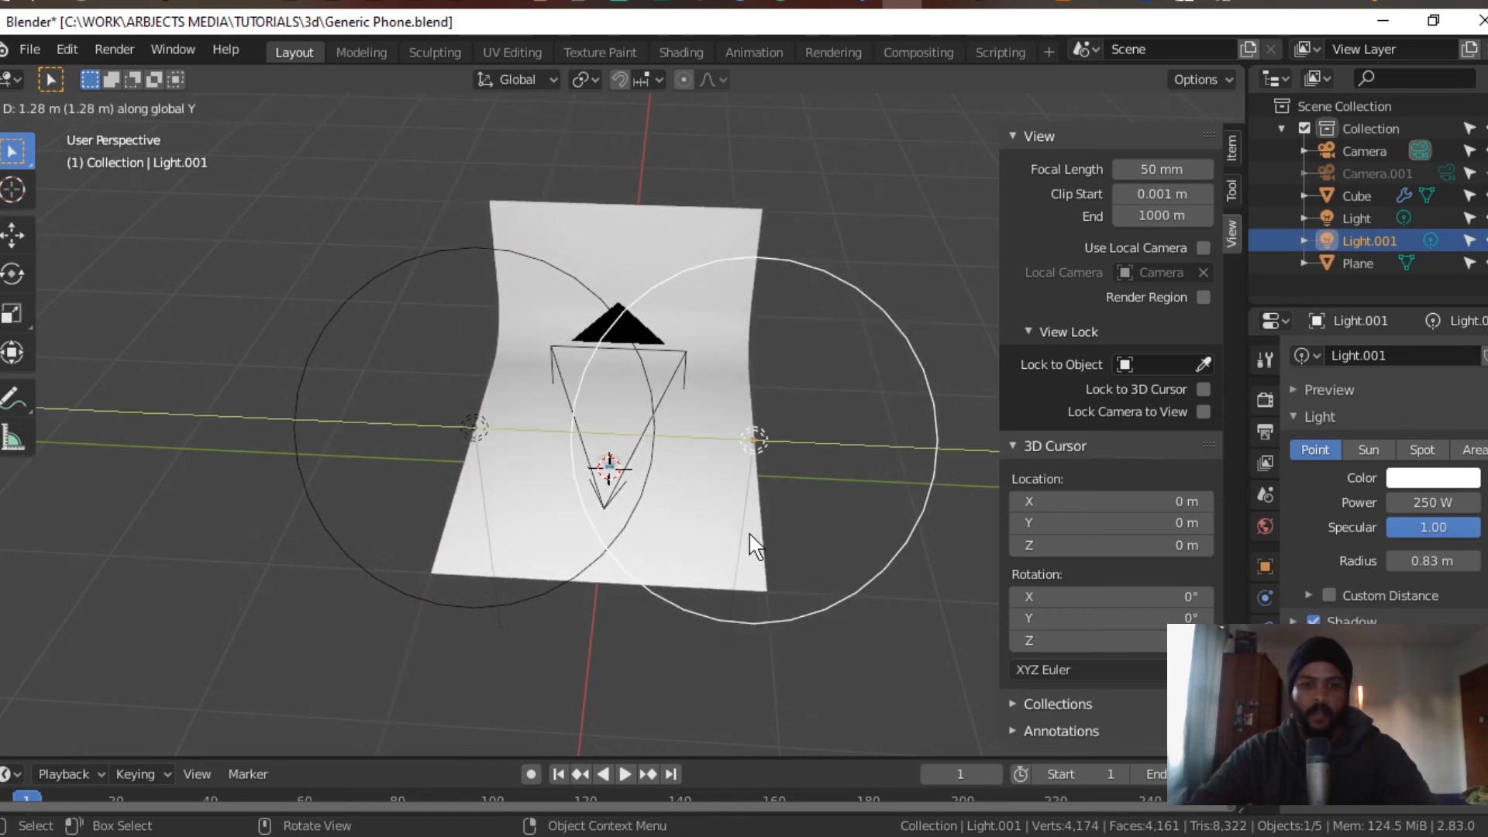
pyautogui.click(750, 536)
# Step: Check the phone through the camera and set the duplicated light's power to 100 W
pyautogui.moveTo(752, 543); pyautogui.dragTo(693, 578, button='middle')
pyautogui.scroll(4, 693, 578)
pyautogui.click(974, 301)
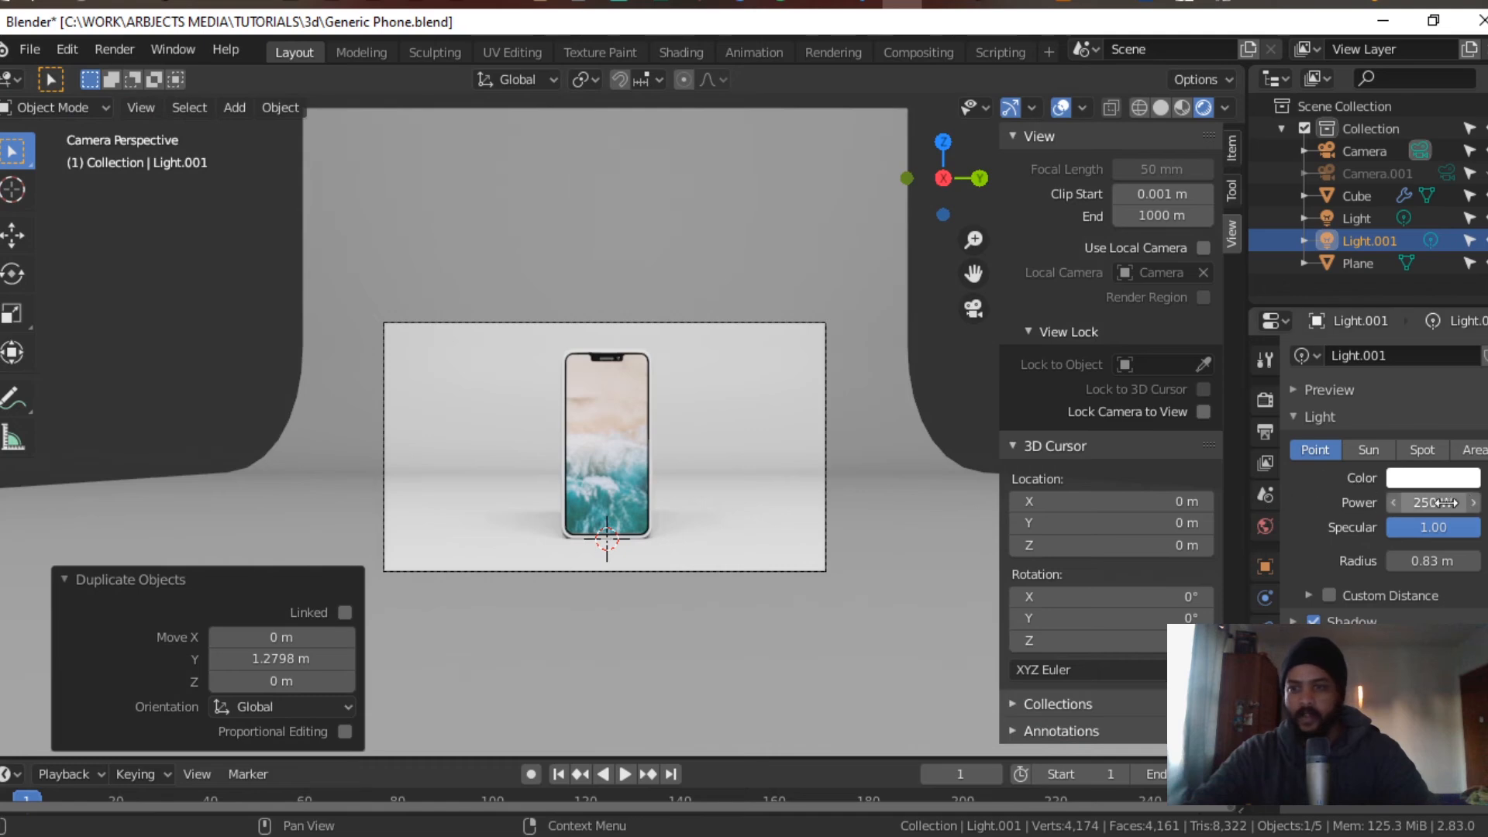
pyautogui.write('0')
pyautogui.press('Tab')
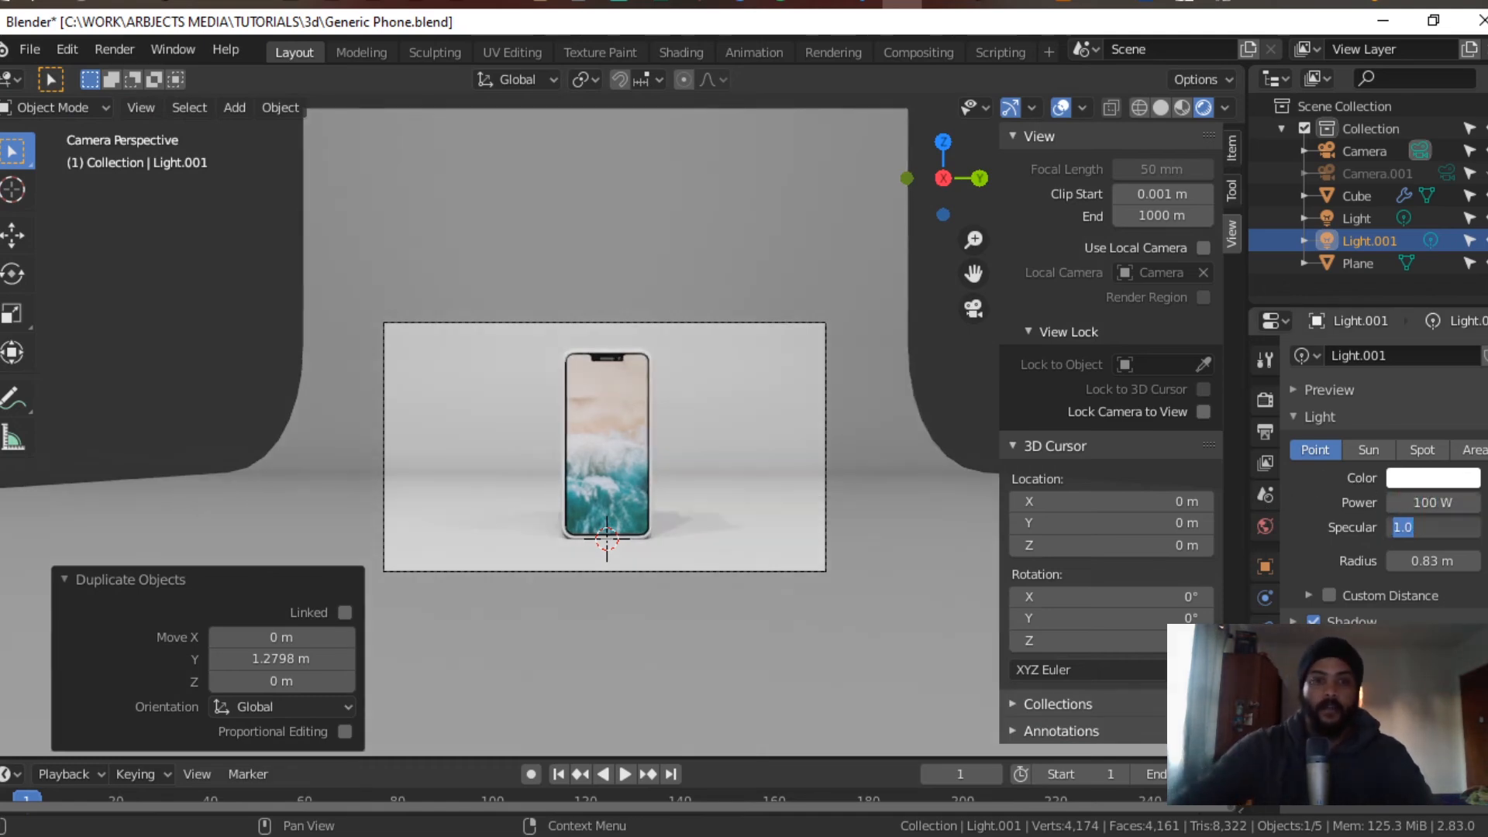
pyautogui.press('Return')
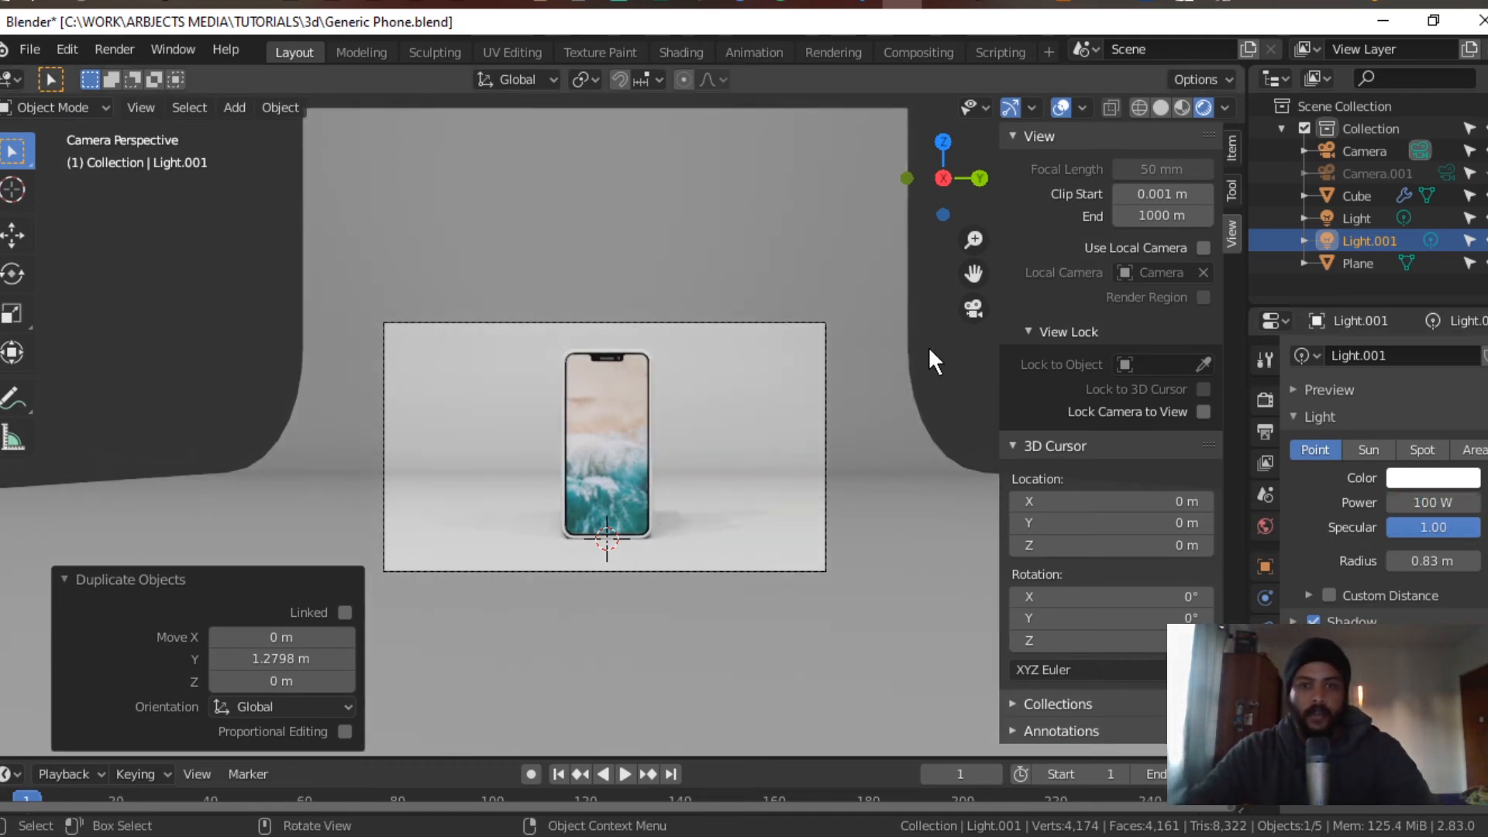
# Step: Select the original point light and set its power to 100 W
pyautogui.scroll(-3, 876, 364)
pyautogui.moveTo(825, 383); pyautogui.dragTo(576, 339, button='middle')
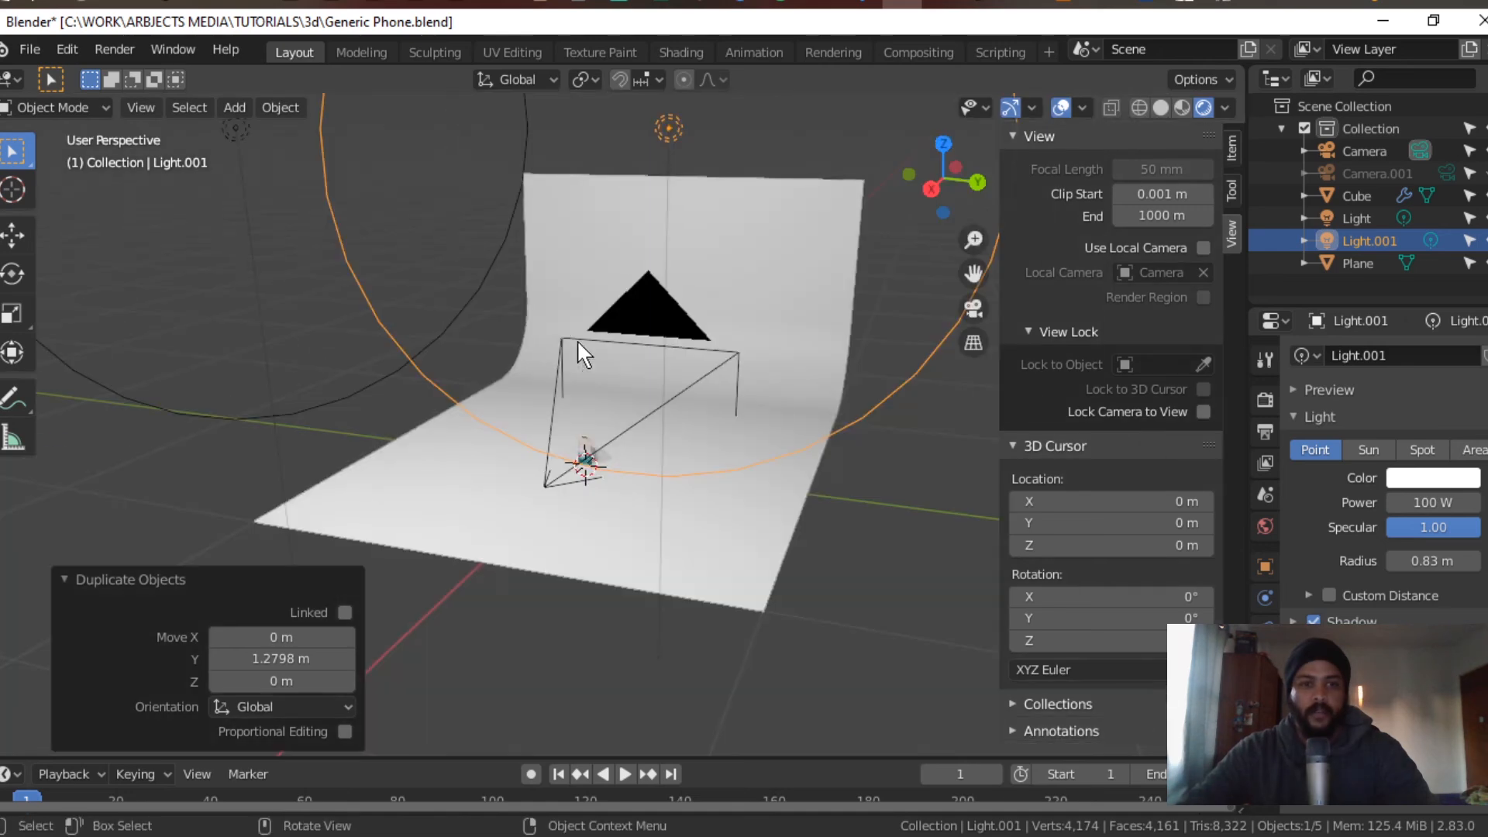
pyautogui.scroll(-3, 482, 263)
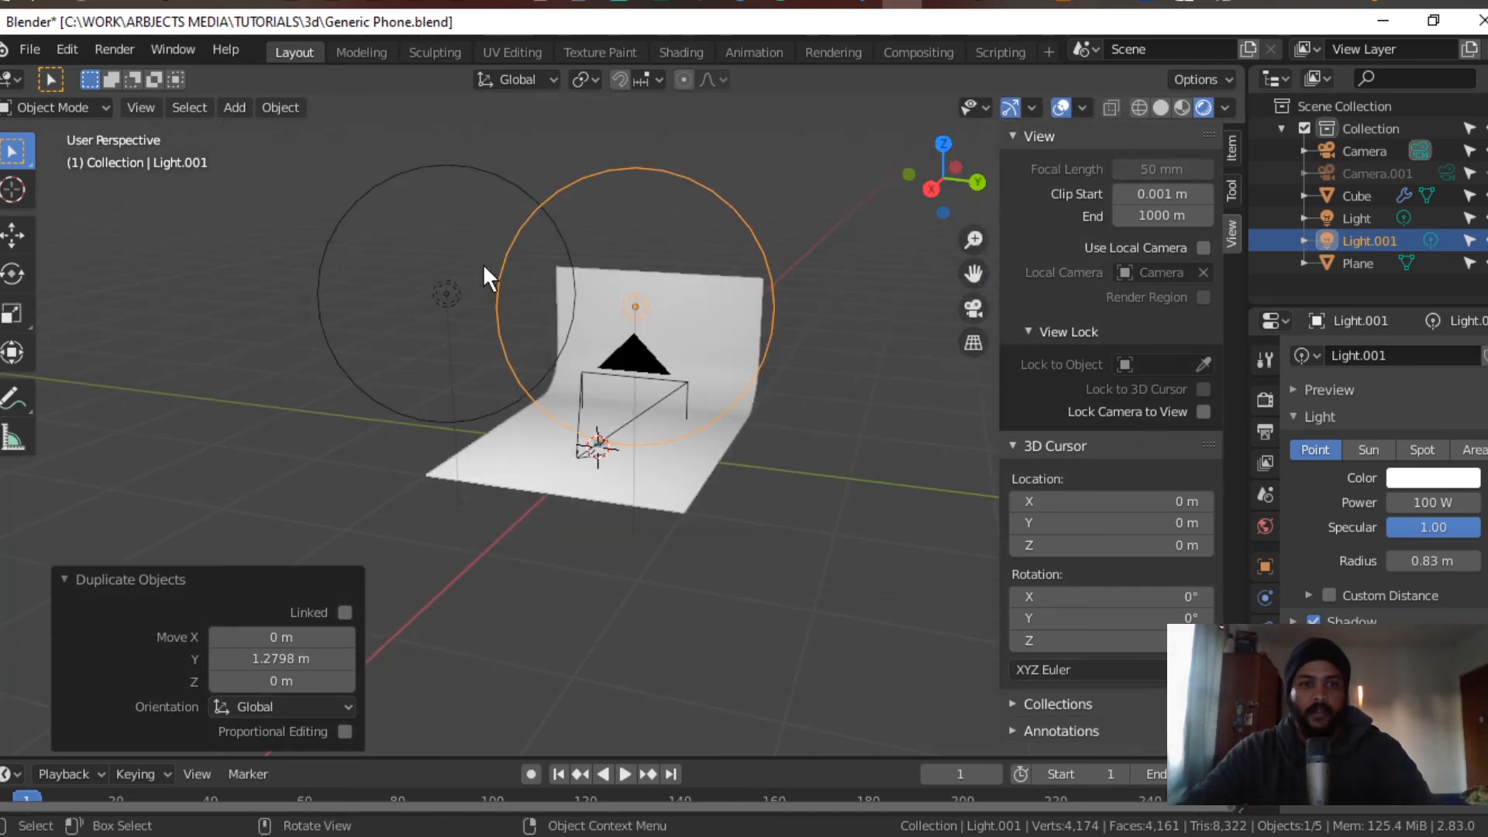
pyautogui.click(454, 294)
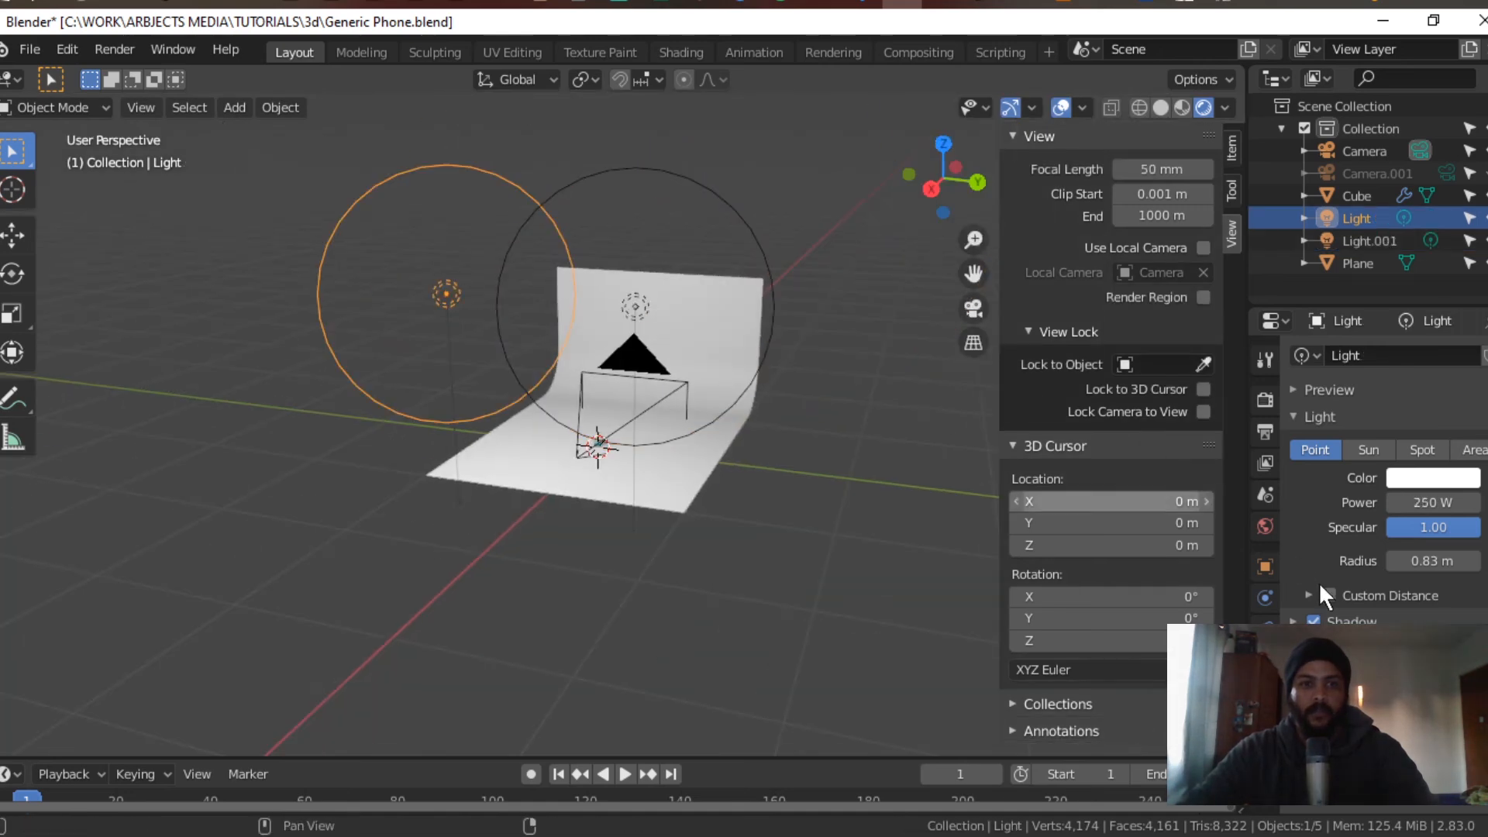
pyautogui.click(1430, 502)
pyautogui.write('100')
pyautogui.press('Tab')
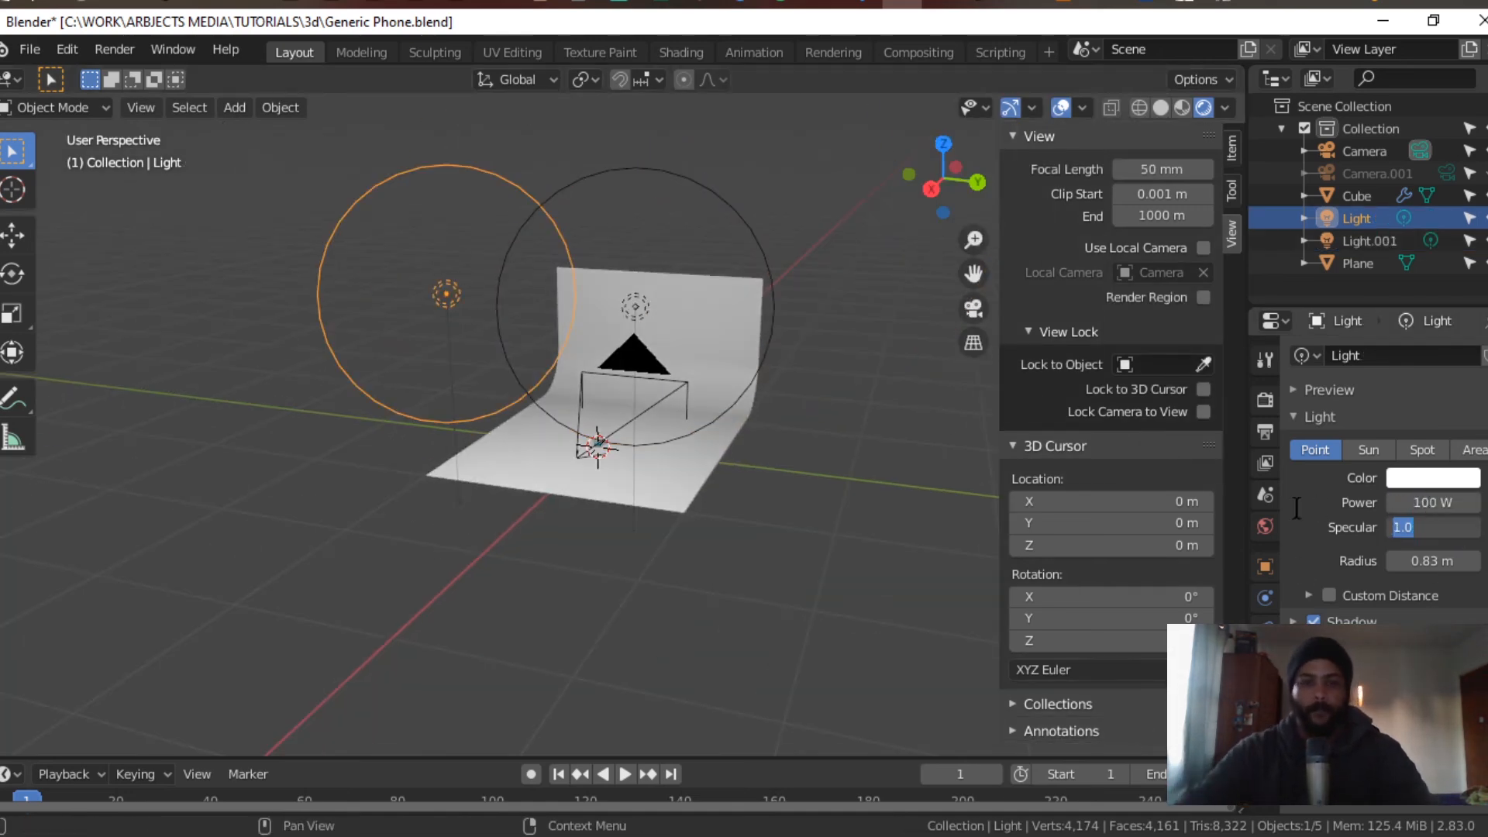
pyautogui.click(799, 452)
# Step: Frame the phone in the camera view and set the Eevee render samples to 128
pyautogui.press('KP_Decimal')
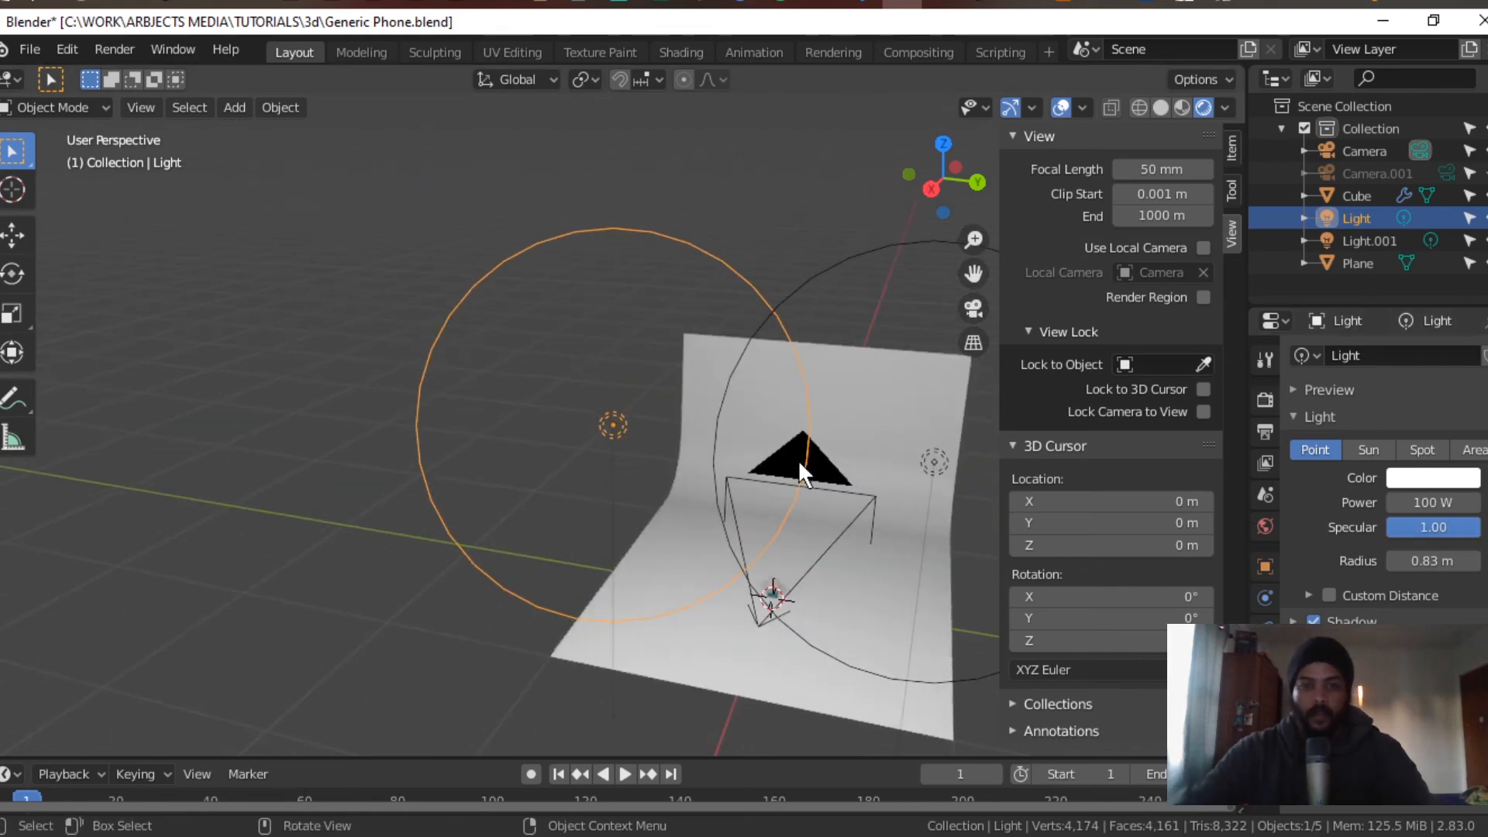
pyautogui.click(969, 306)
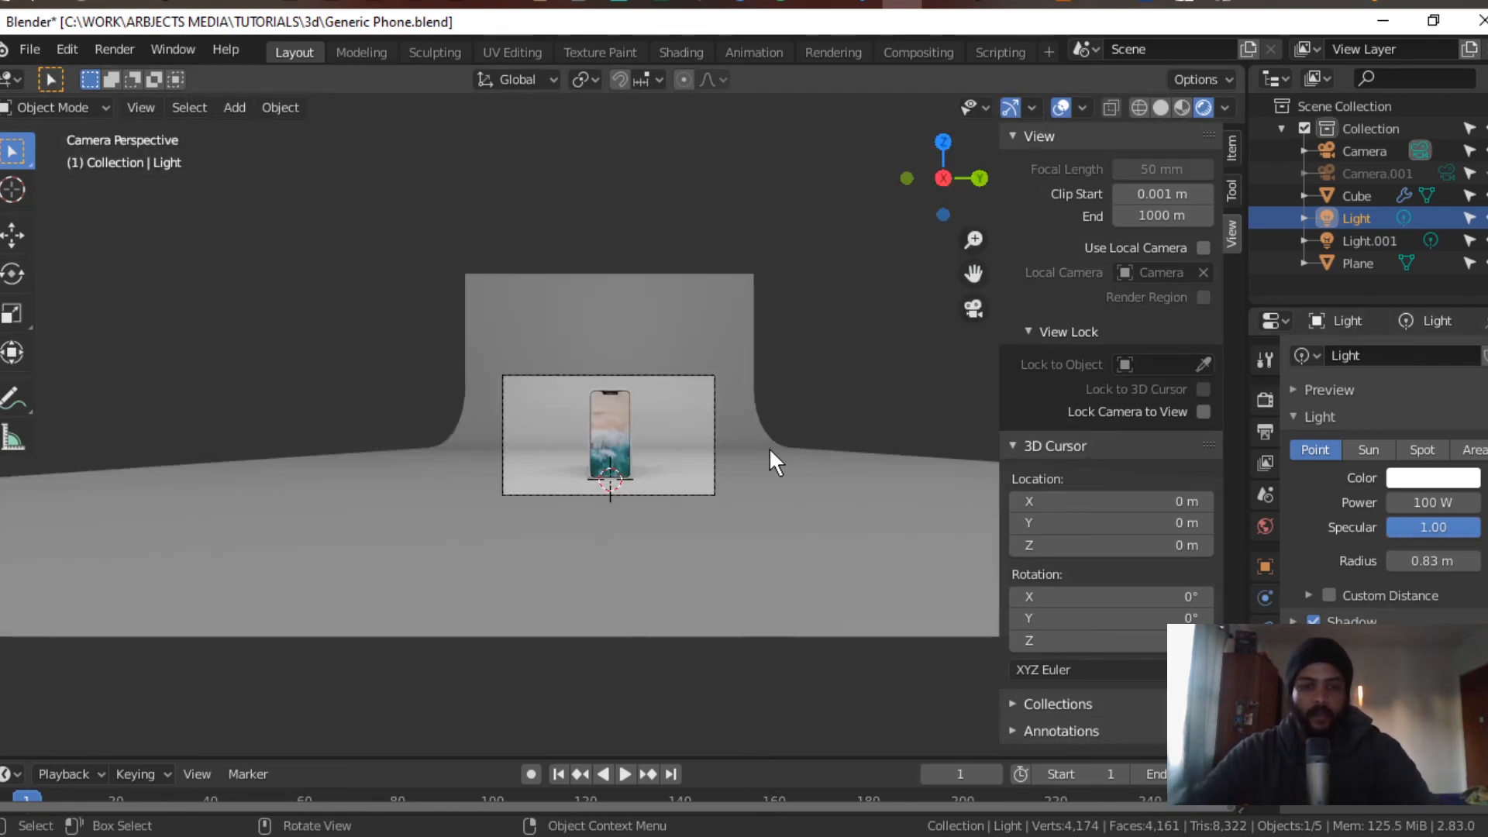
pyautogui.press('Home')
pyautogui.scroll(3, 767, 448)
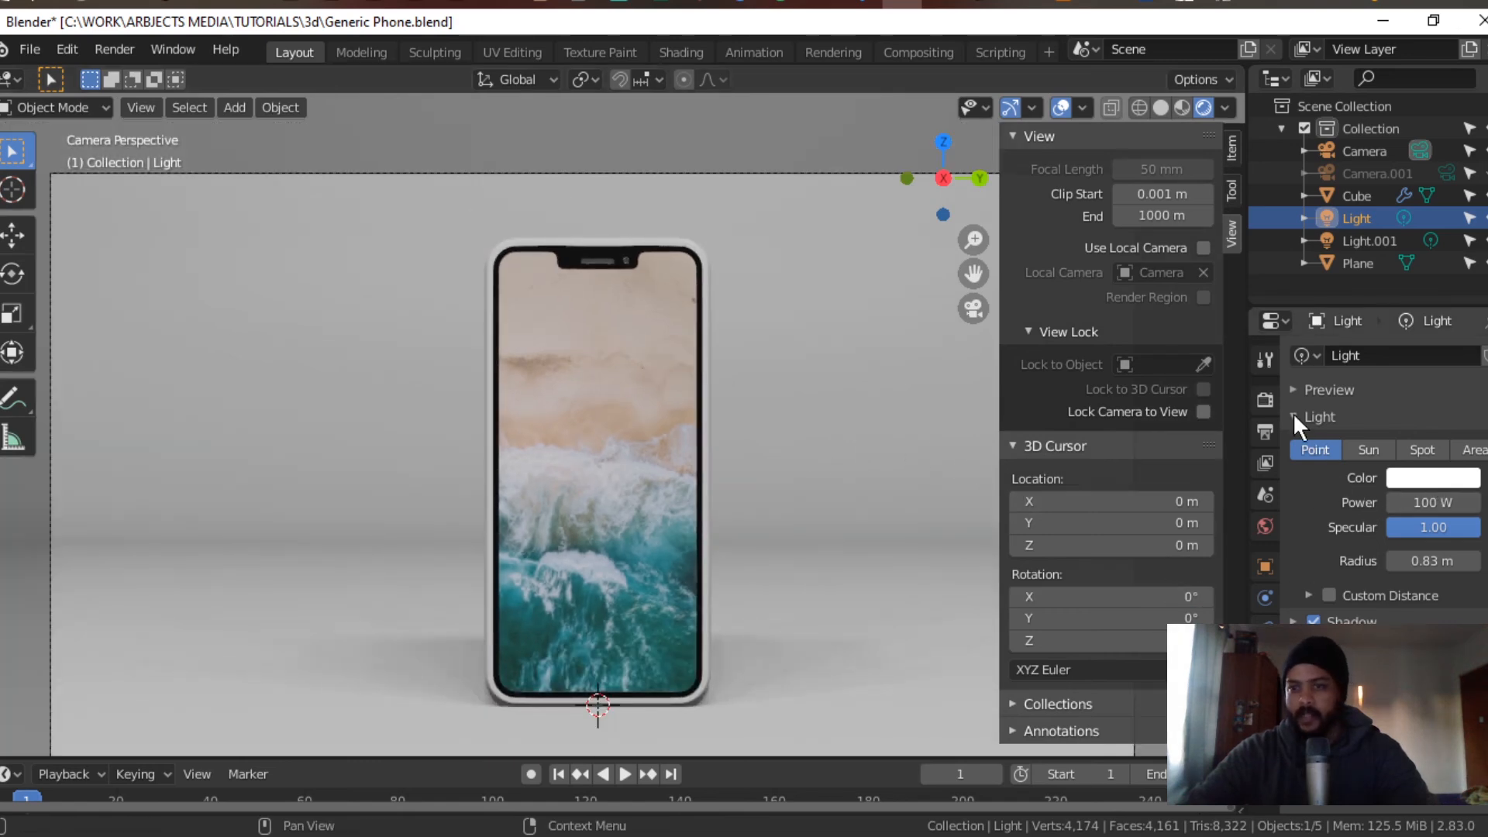
pyautogui.click(1266, 360)
pyautogui.click(1263, 398)
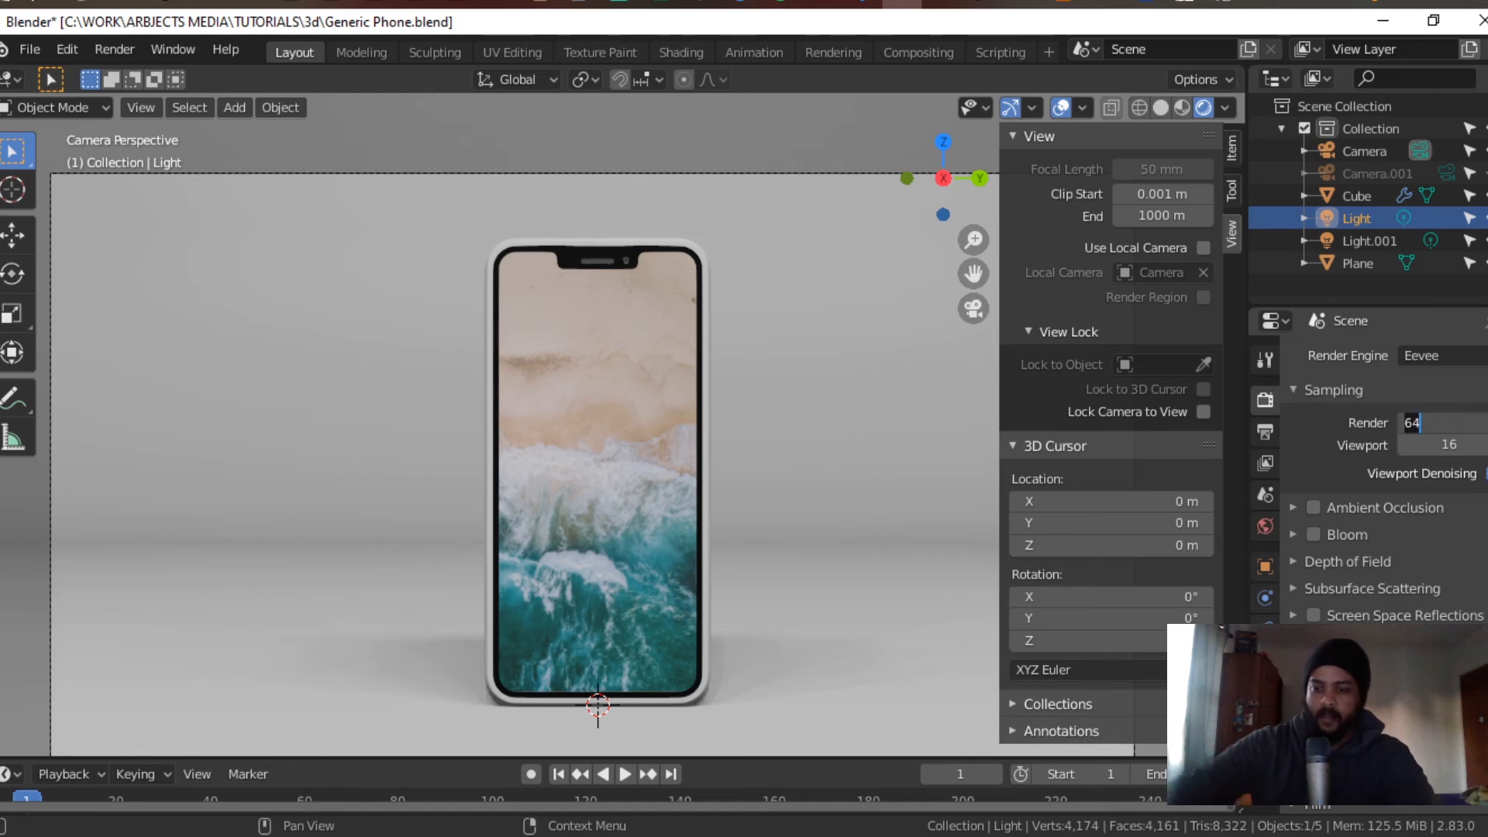
pyautogui.press('Tab')
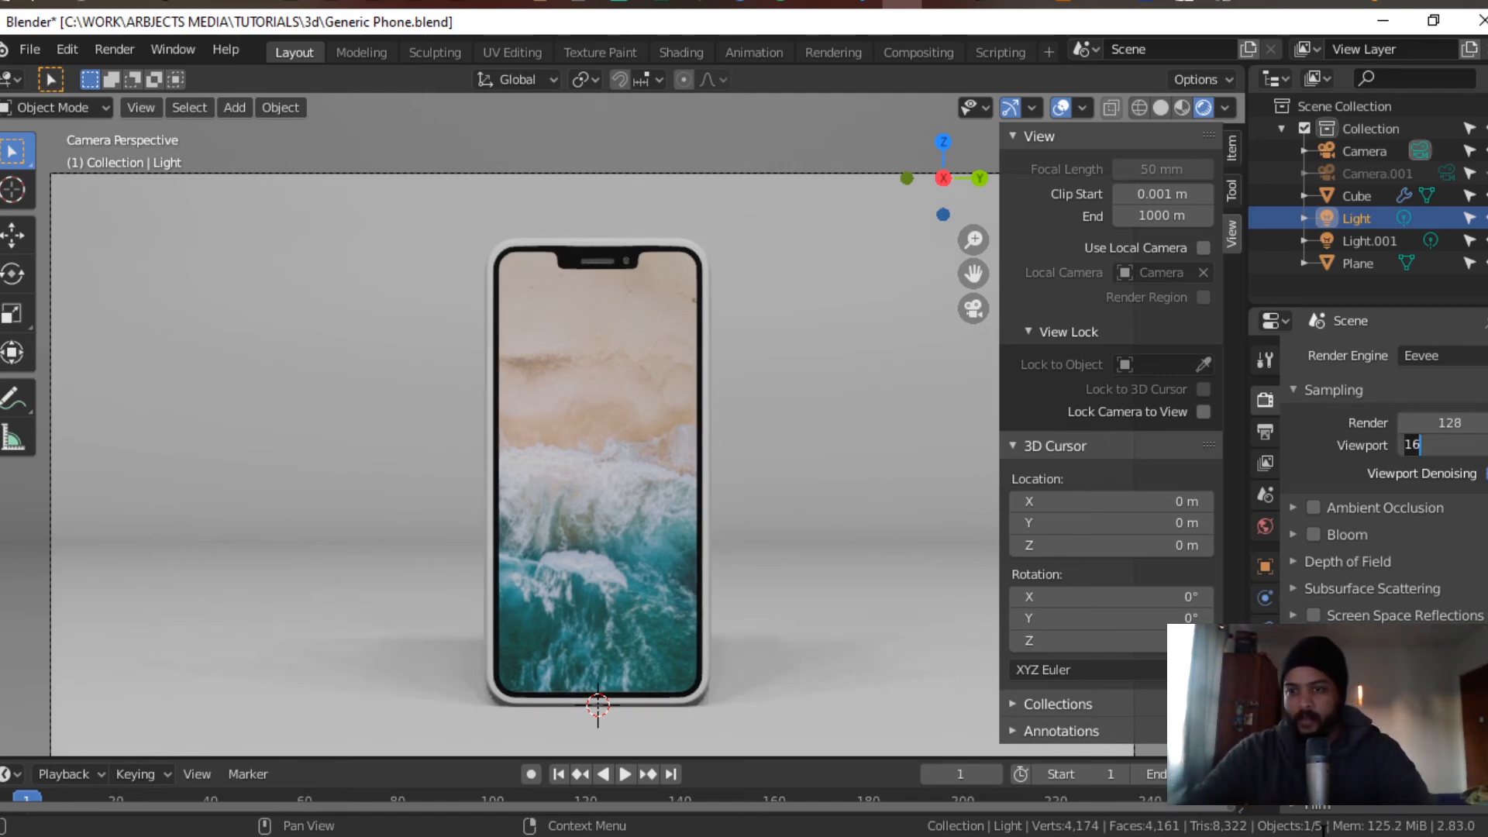
# Step: Enable Ambient Occlusion and Screen Space Reflections, switching Bloom on and off again to compare
pyautogui.click(1314, 507)
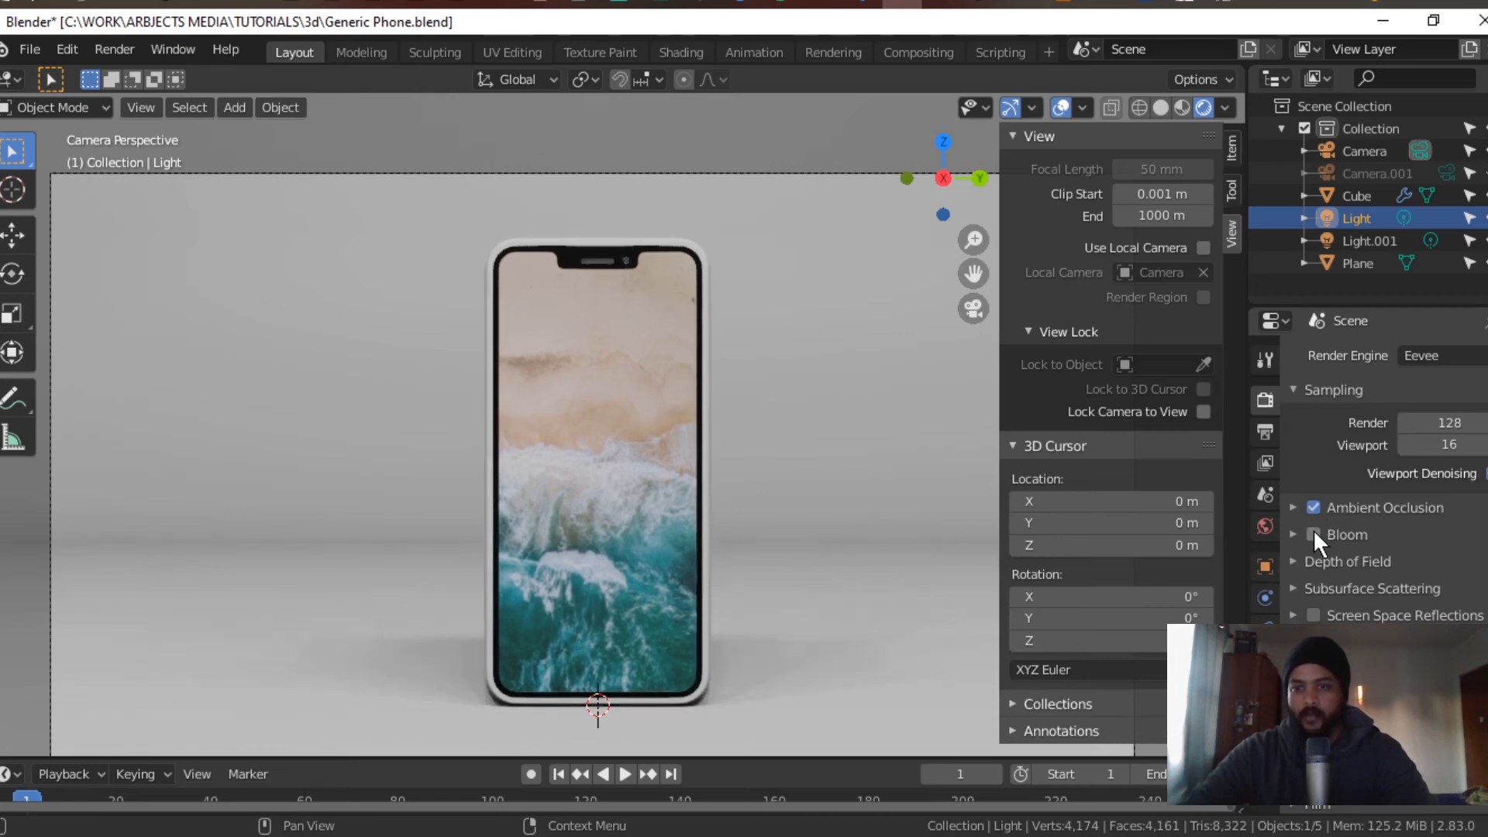
pyautogui.click(1313, 533)
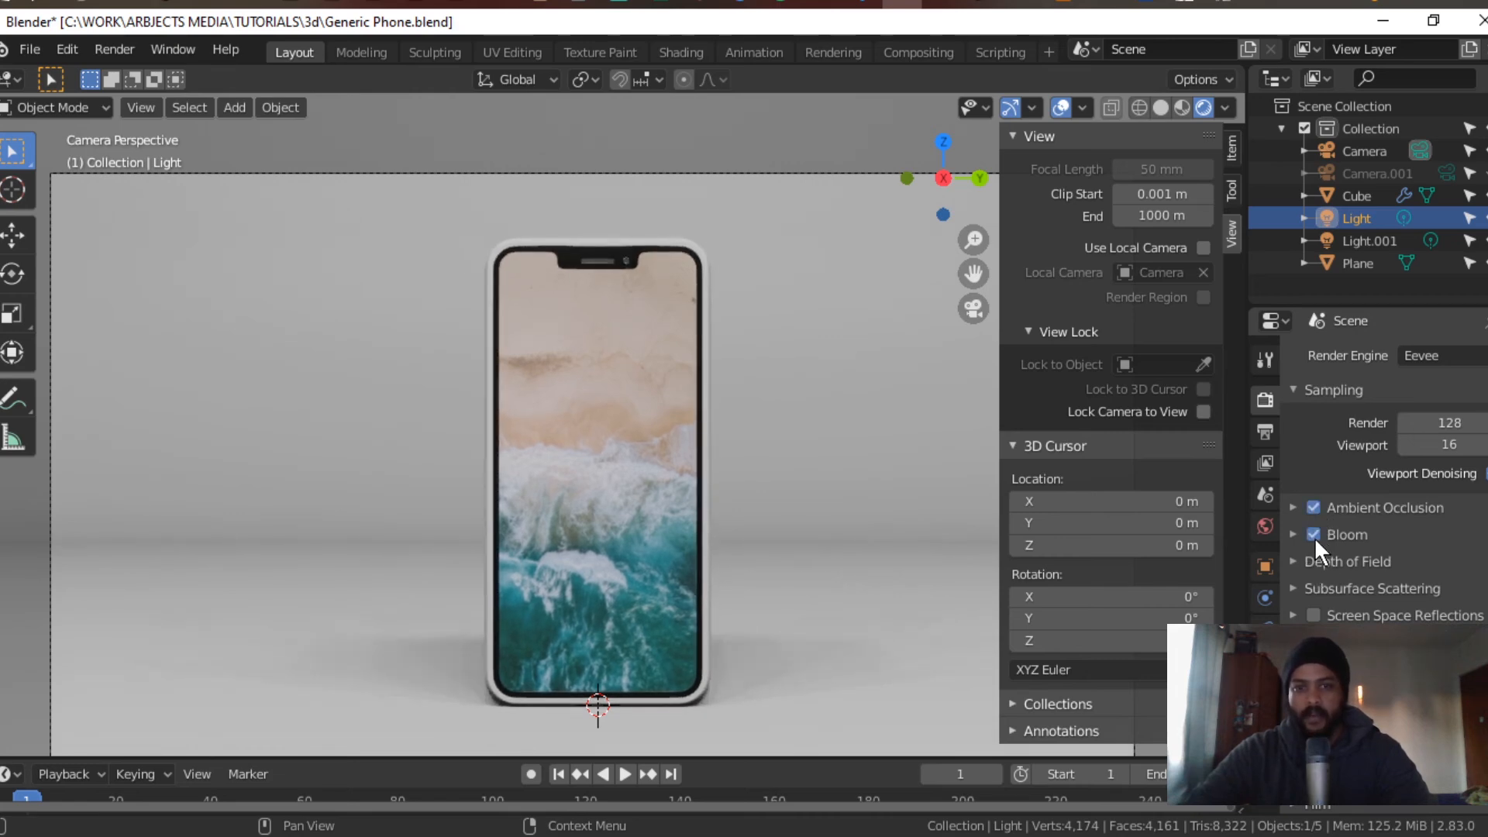
pyautogui.click(1313, 534)
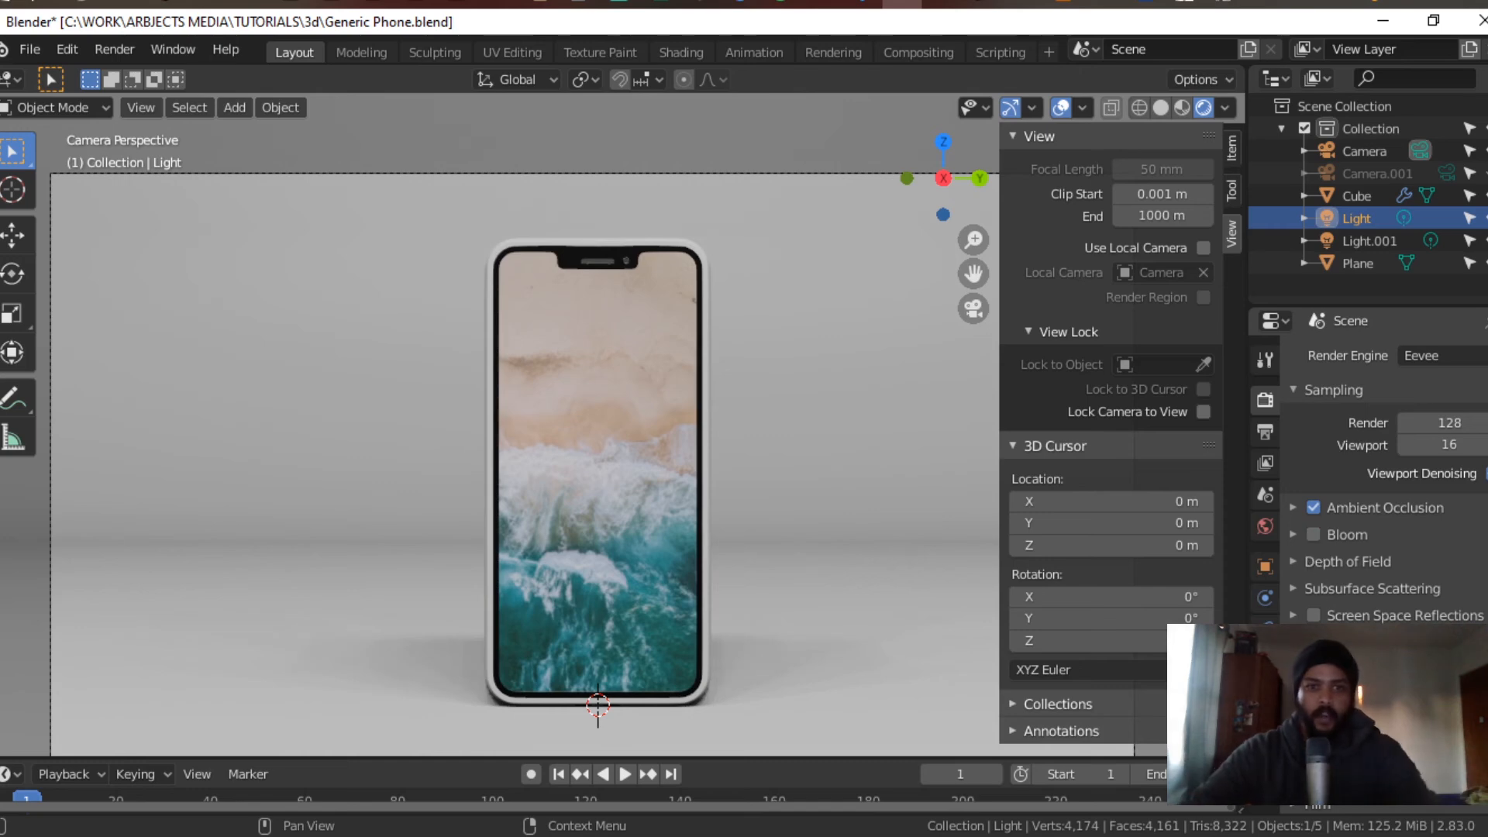
pyautogui.click(1313, 615)
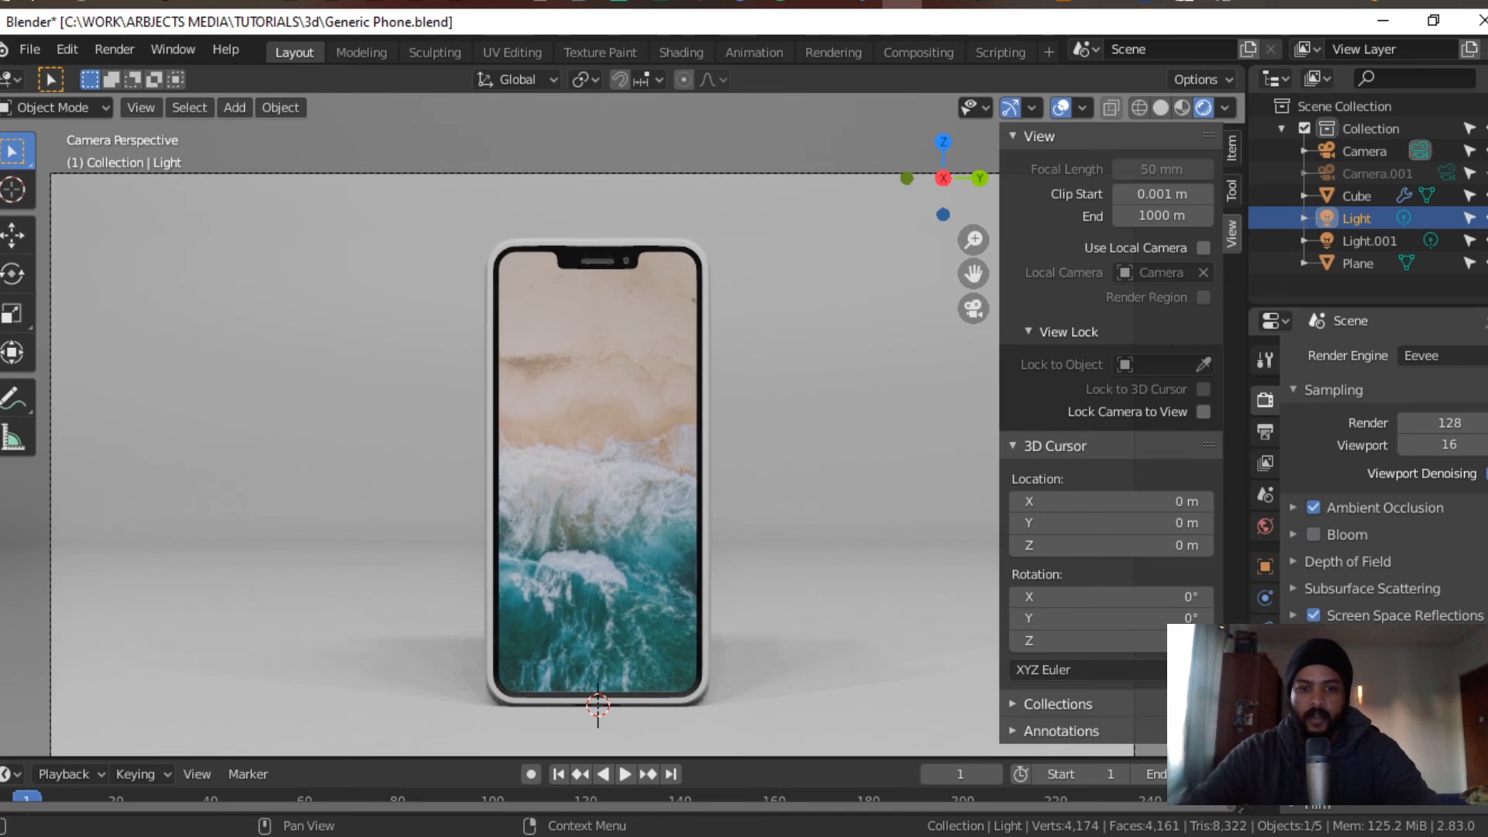
# Step: Add a spot light at the 3D cursor and change its type to Area
pyautogui.scroll(-3, 896, 674)
pyautogui.moveTo(817, 625)
pyautogui.mouseDown(button='middle')
pyautogui.moveTo(846, 603)
pyautogui.moveTo(844, 632)
pyautogui.mouseUp(button='middle')
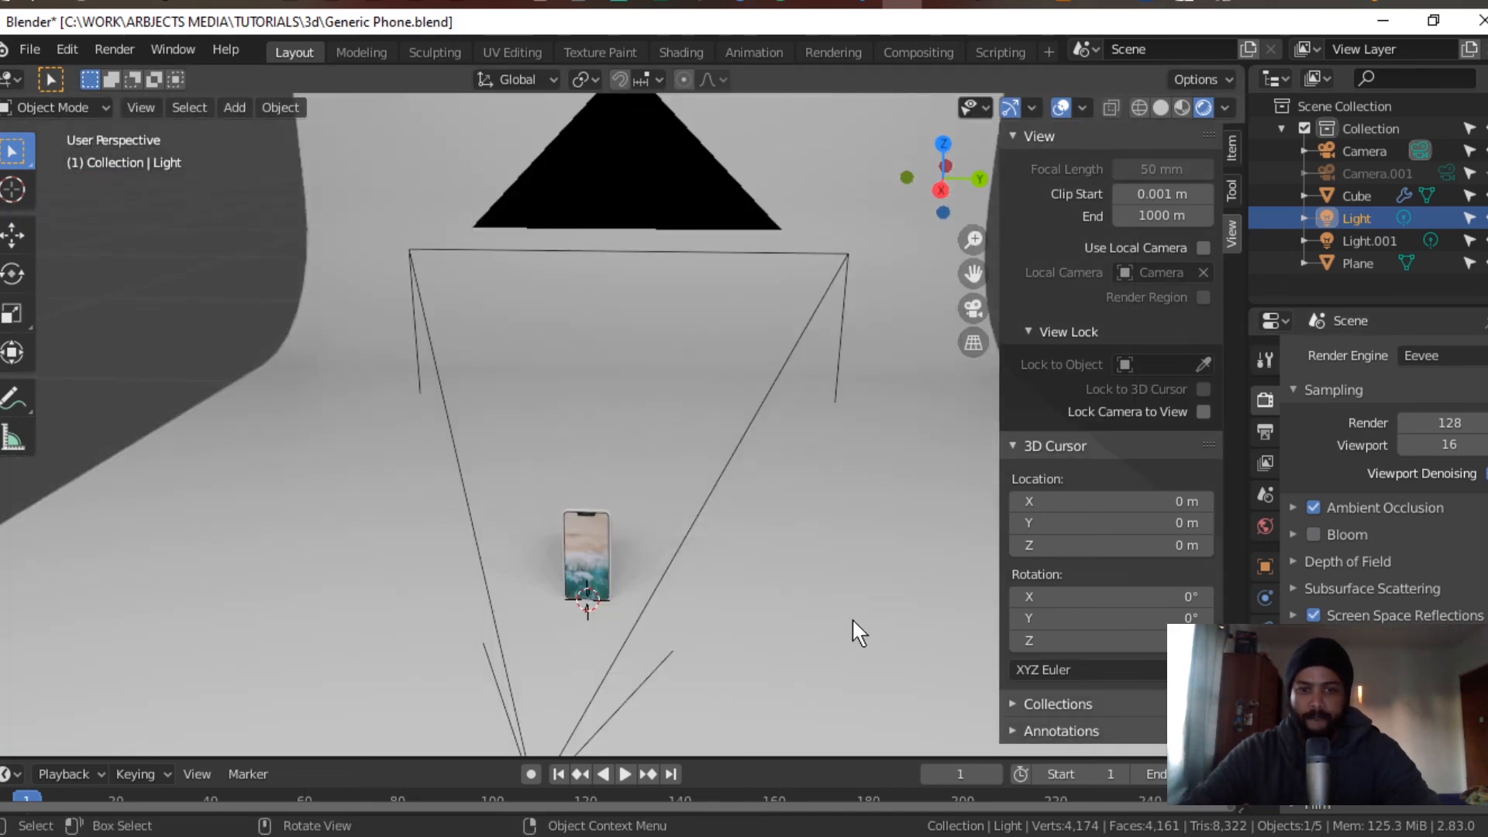
pyautogui.scroll(2, 853, 616)
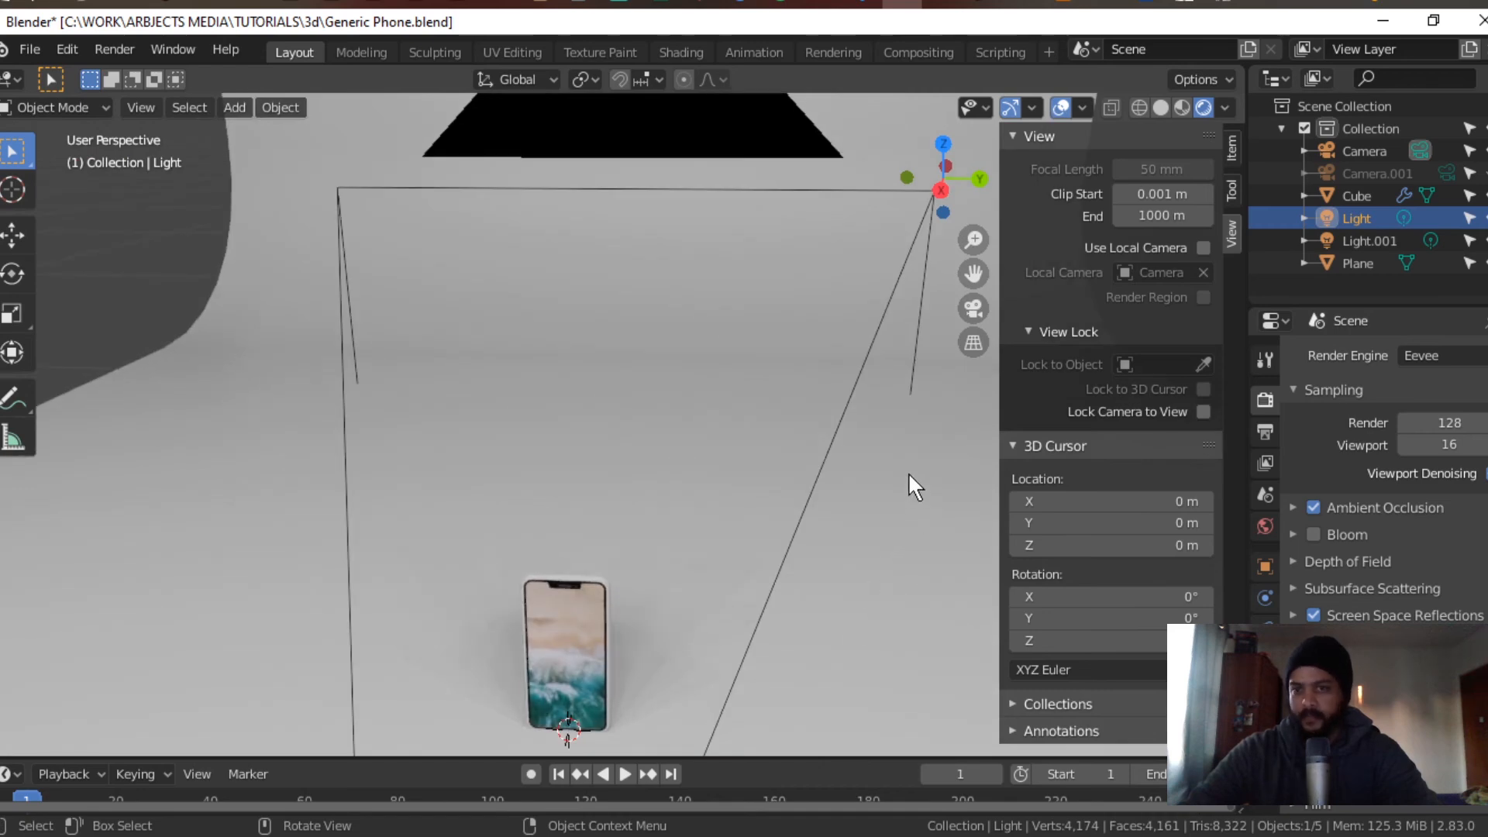
pyautogui.scroll(-6, 900, 467)
pyautogui.moveTo(816, 478); pyautogui.dragTo(623, 533, button='middle')
pyautogui.click(244, 392)
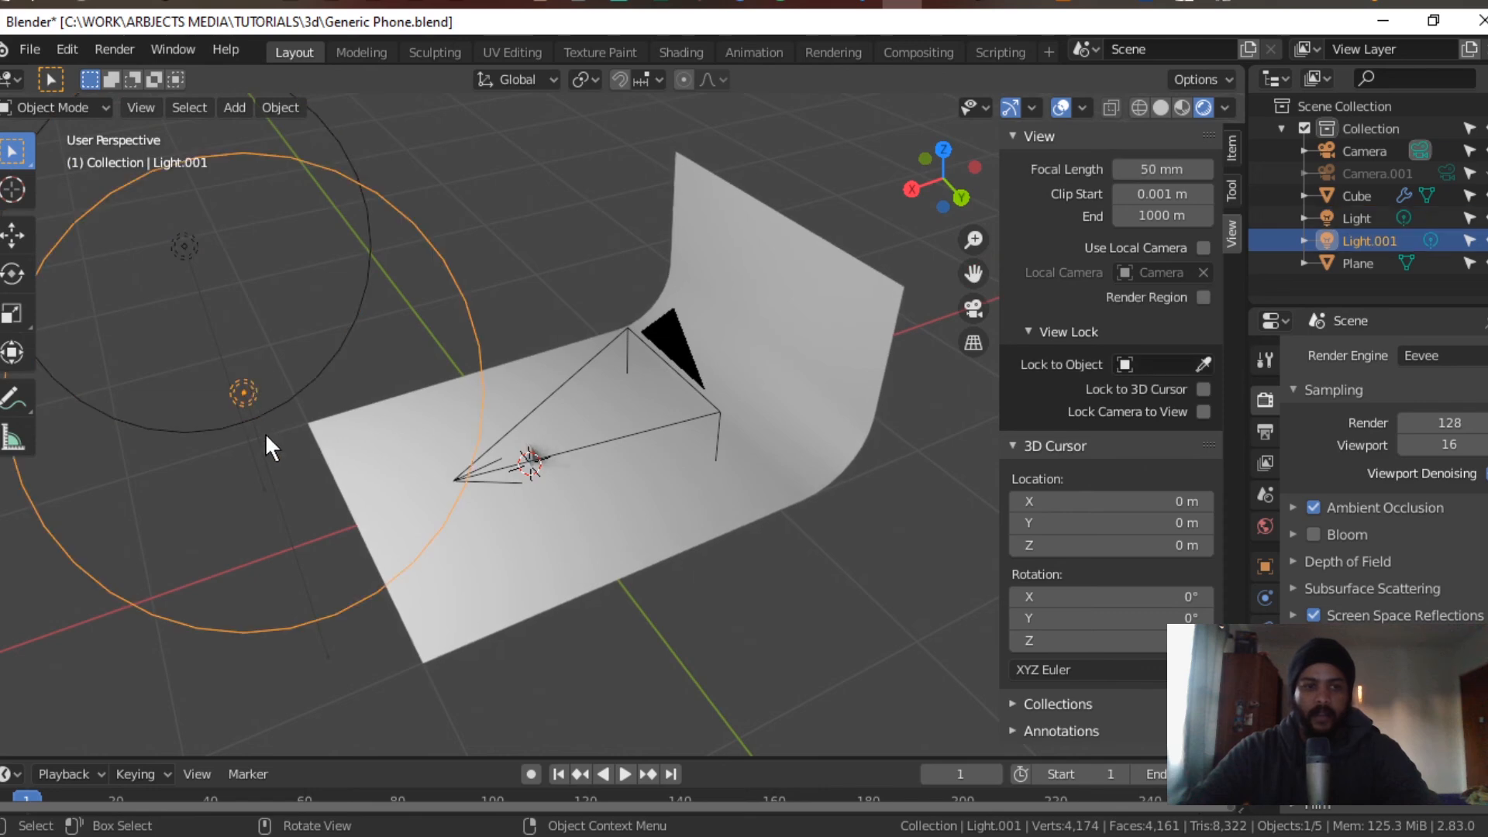
pyautogui.hotkey('shift', 'a')
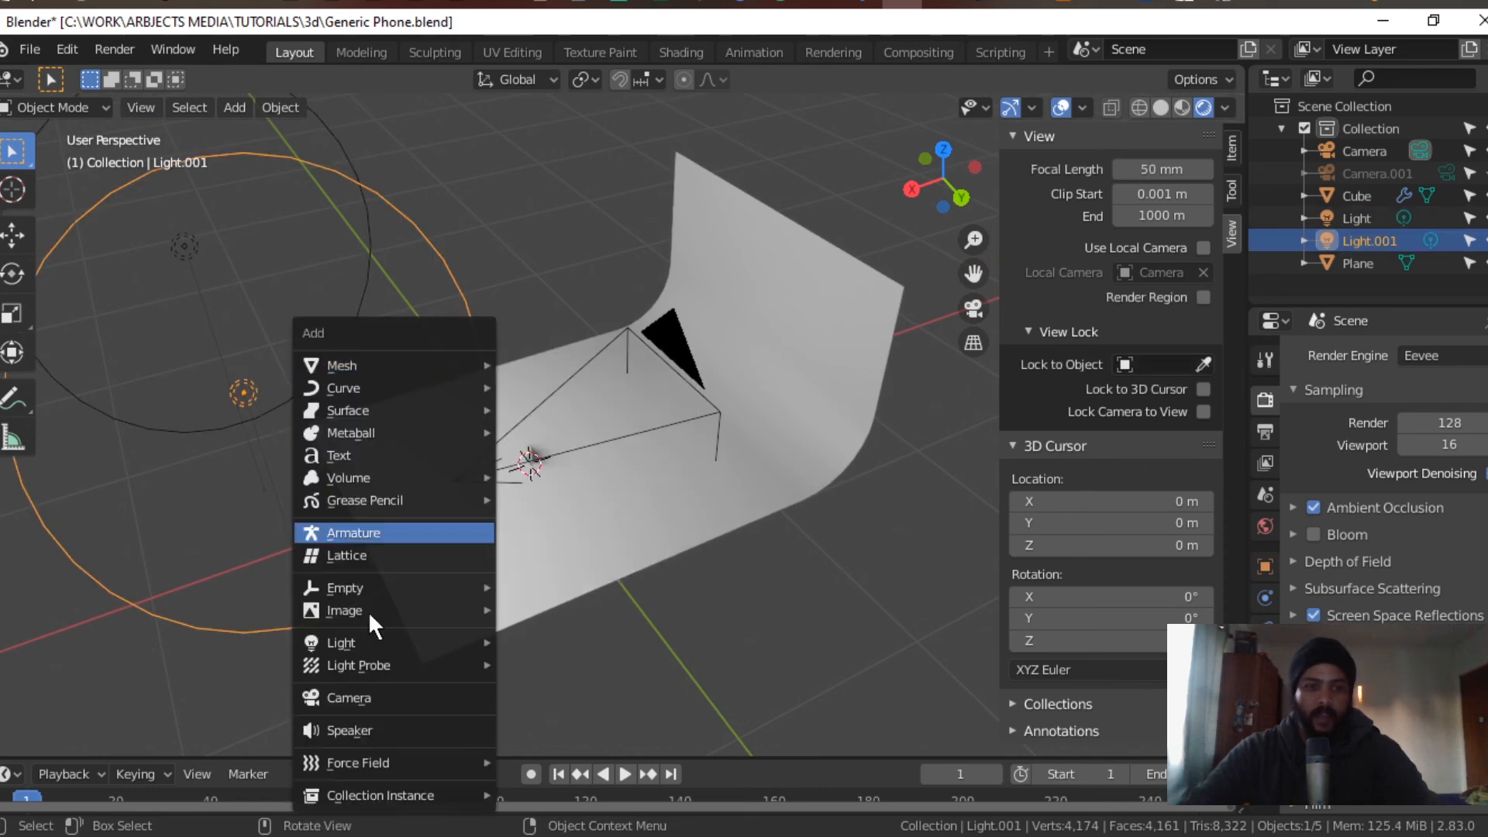
pyautogui.moveTo(395, 643)
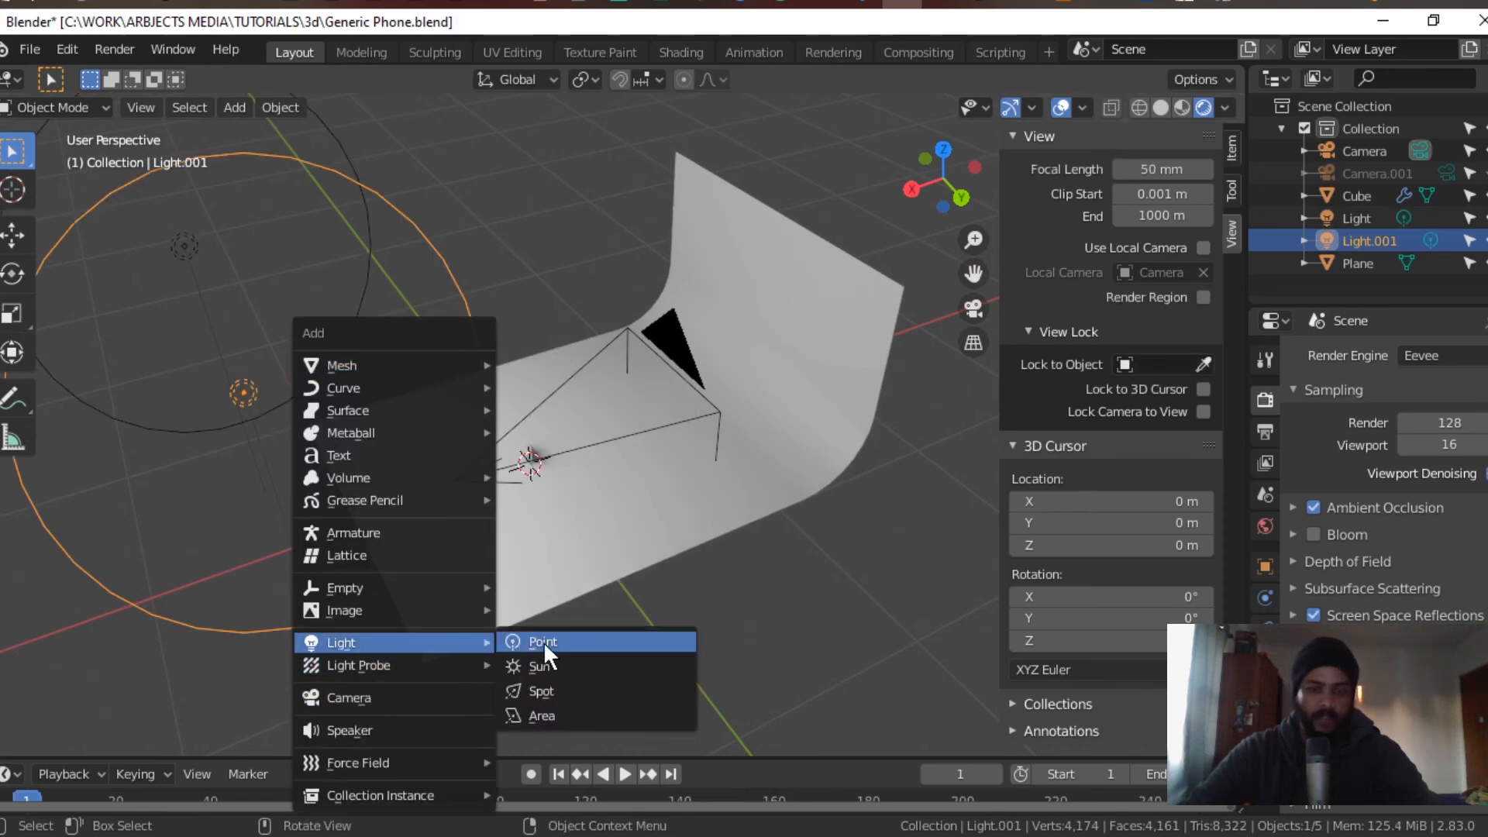
pyautogui.click(555, 688)
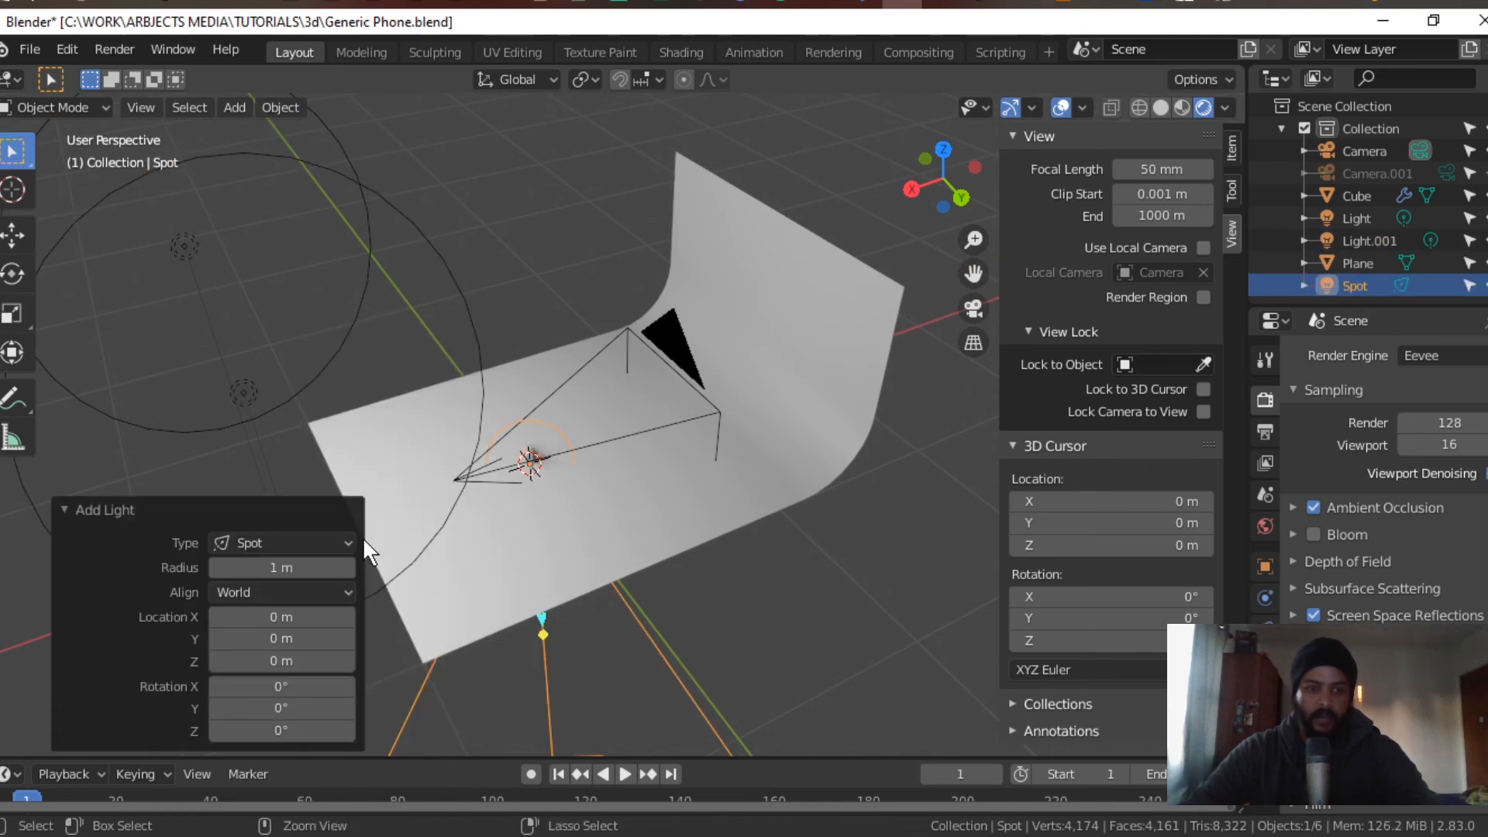
pyautogui.click(333, 543)
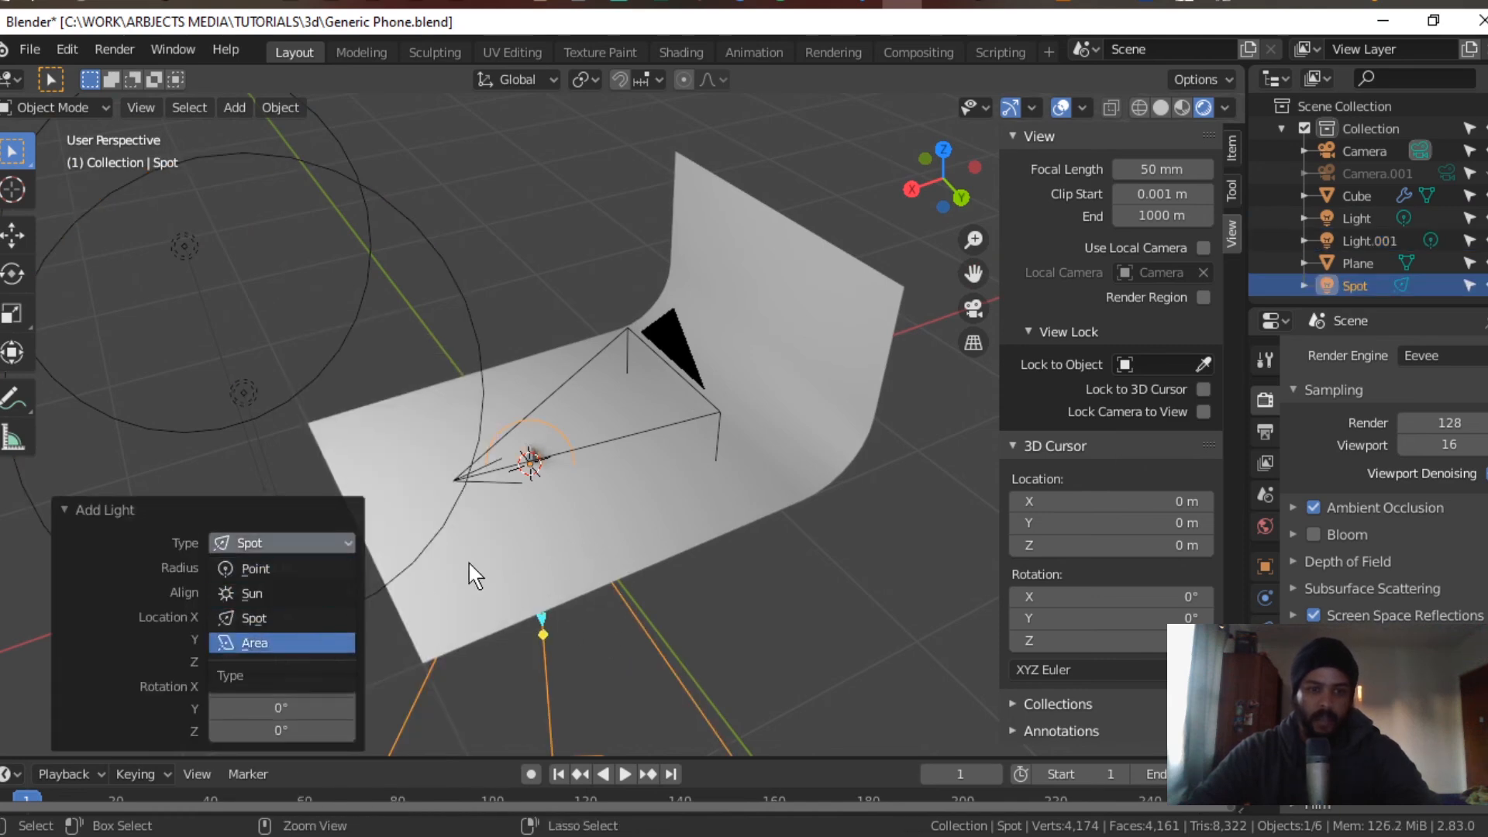
pyautogui.click(318, 642)
# Step: Set the area light's radius to 0.48 m and raise it about 0.776 m along Z
pyautogui.scroll(-6, 788, 630)
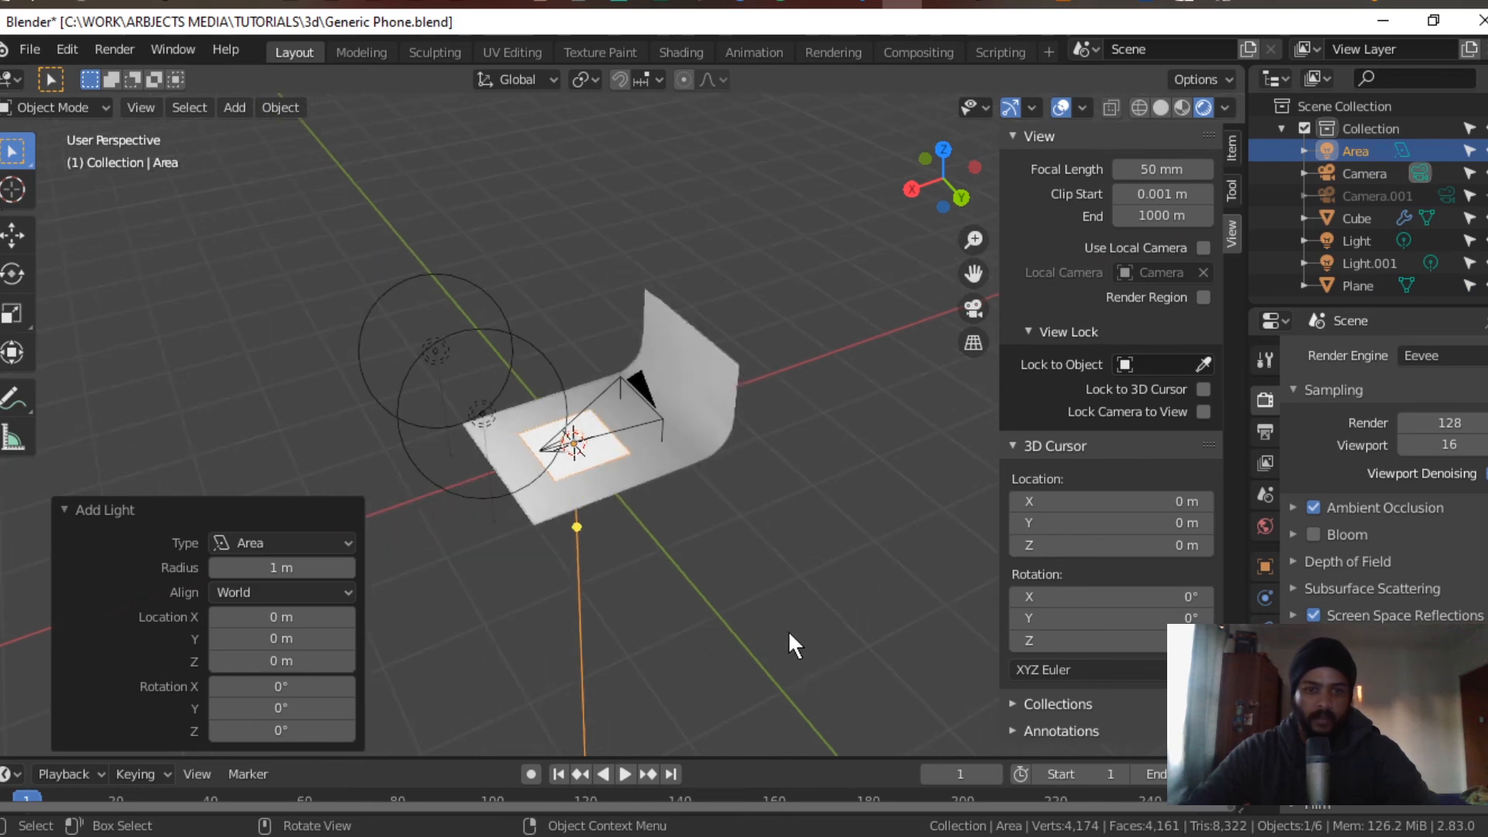
pyautogui.moveTo(802, 571)
pyautogui.mouseDown(button='middle')
pyautogui.moveTo(789, 428)
pyautogui.moveTo(849, 405)
pyautogui.moveTo(781, 552)
pyautogui.moveTo(829, 552)
pyautogui.moveTo(814, 556)
pyautogui.mouseUp(button='middle')
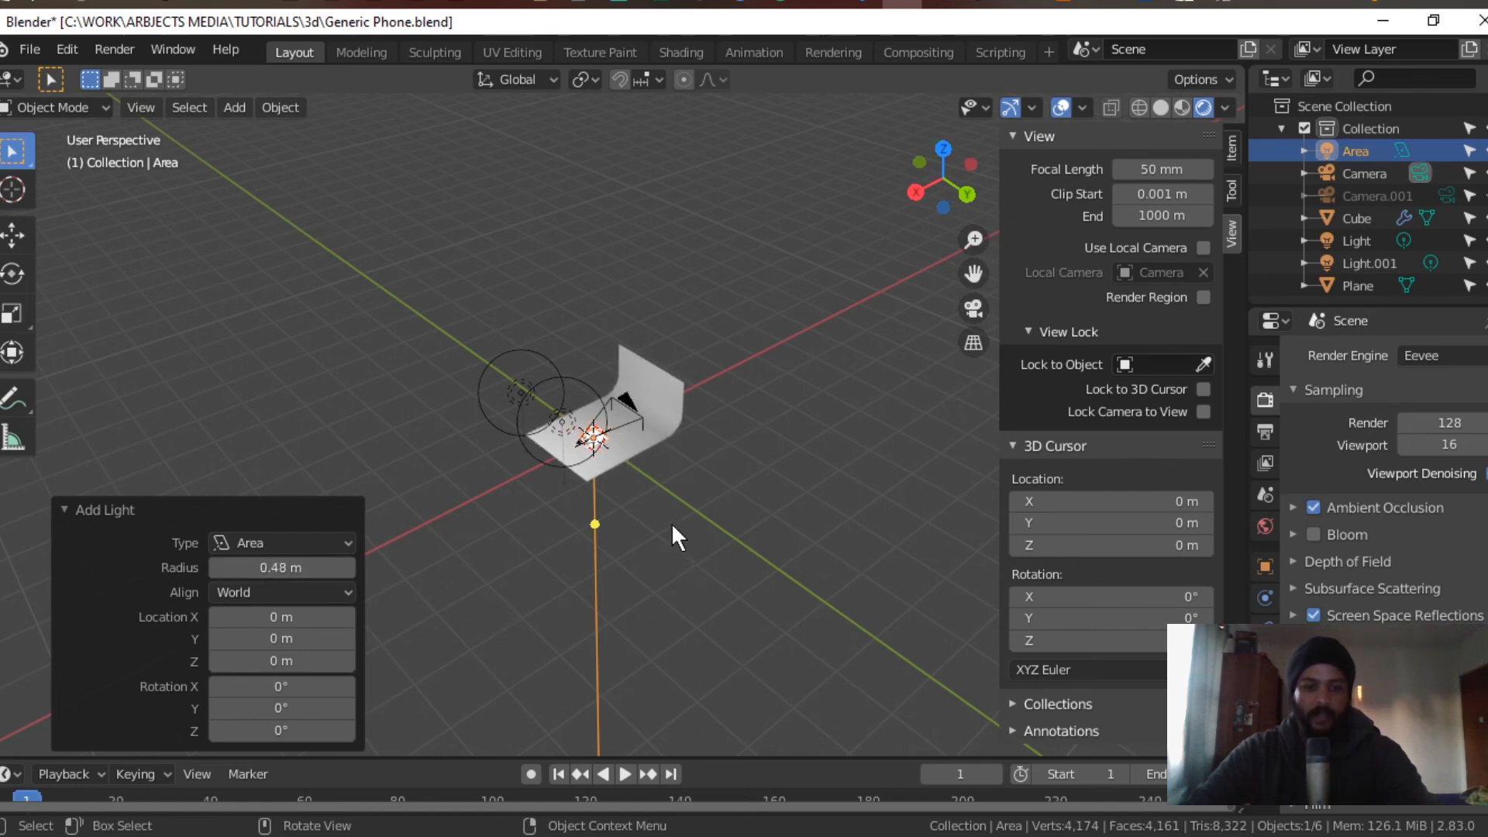
pyautogui.press('g')
pyautogui.press('z')
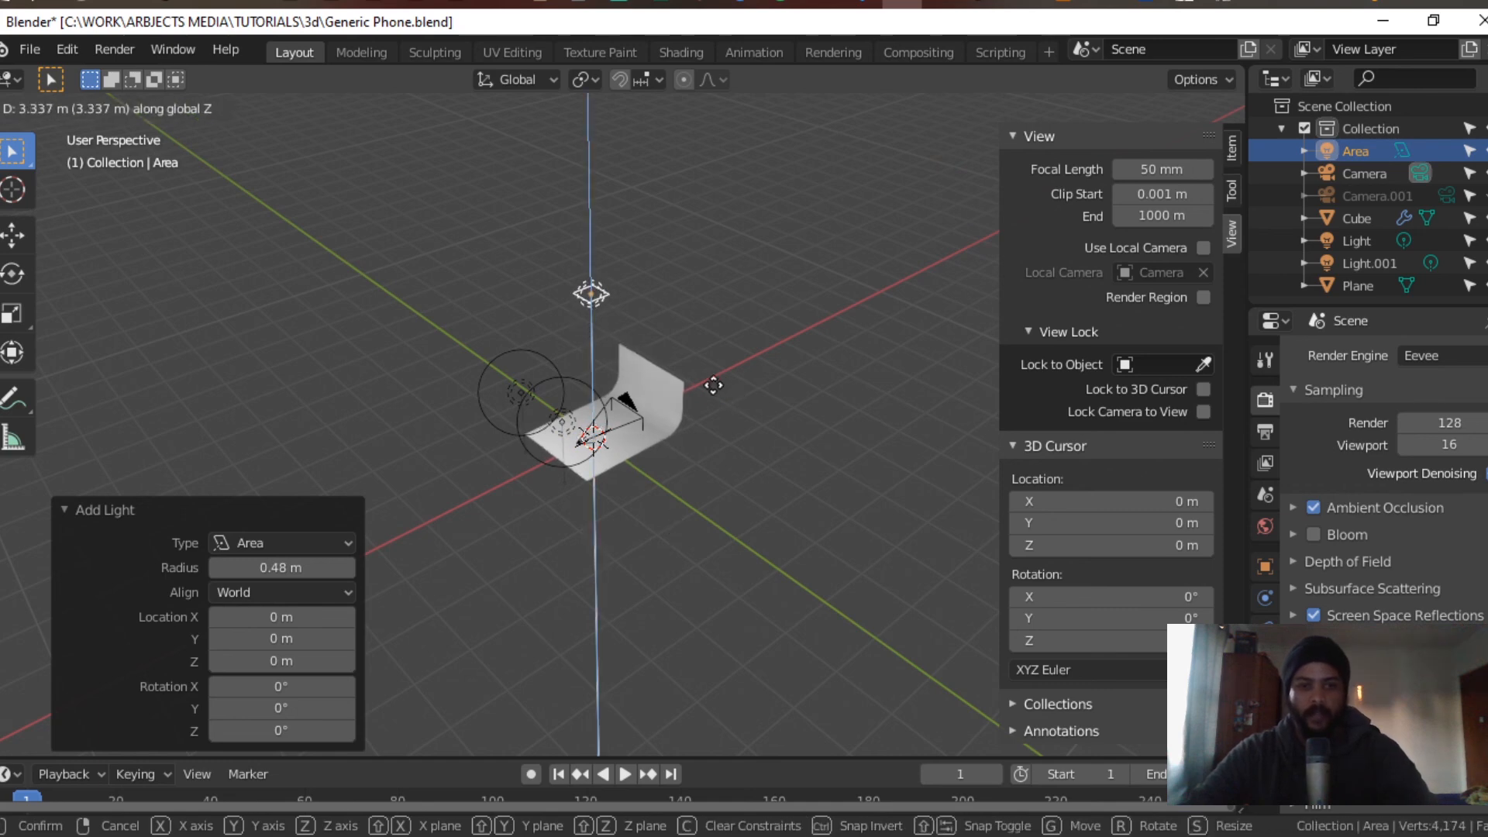
pyautogui.click(717, 493)
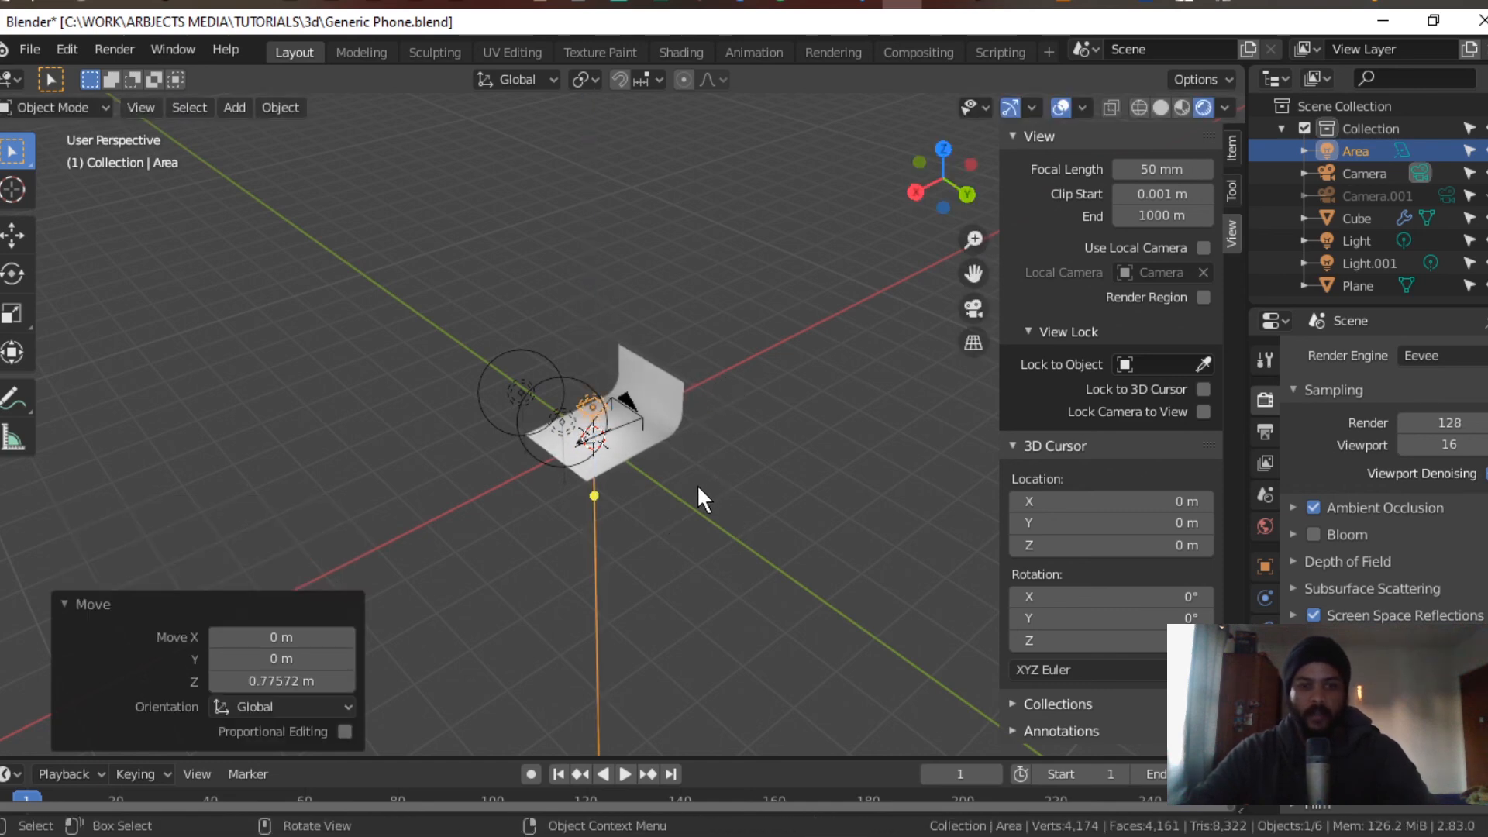
# Step: Rotate the area light about 58.2° in the view and move it about -1.222 m in X, 0.808 m in Y and 0.257 m in Z
pyautogui.press('r')
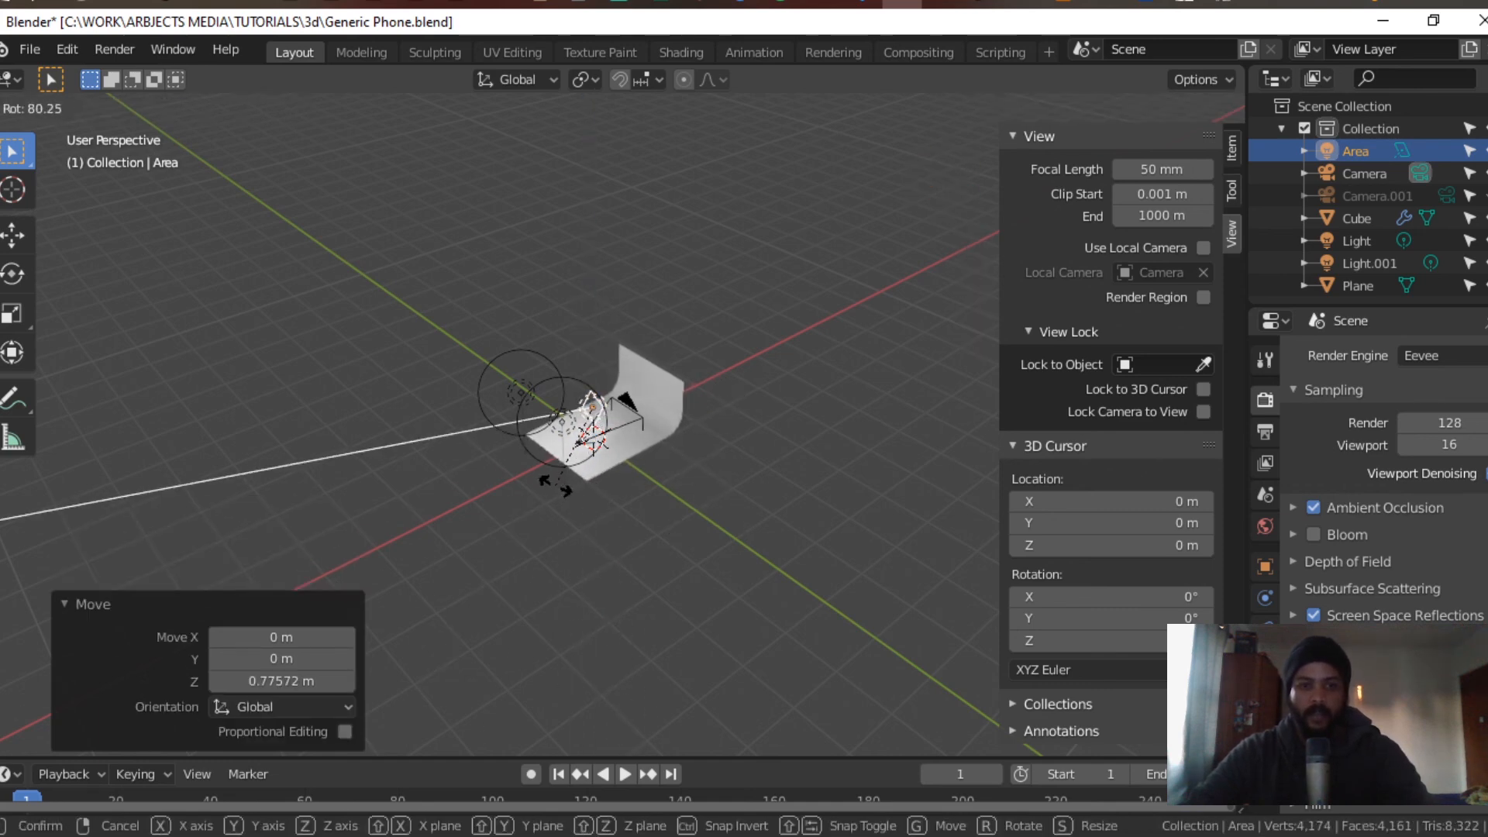
pyautogui.click(589, 497)
pyautogui.press('g')
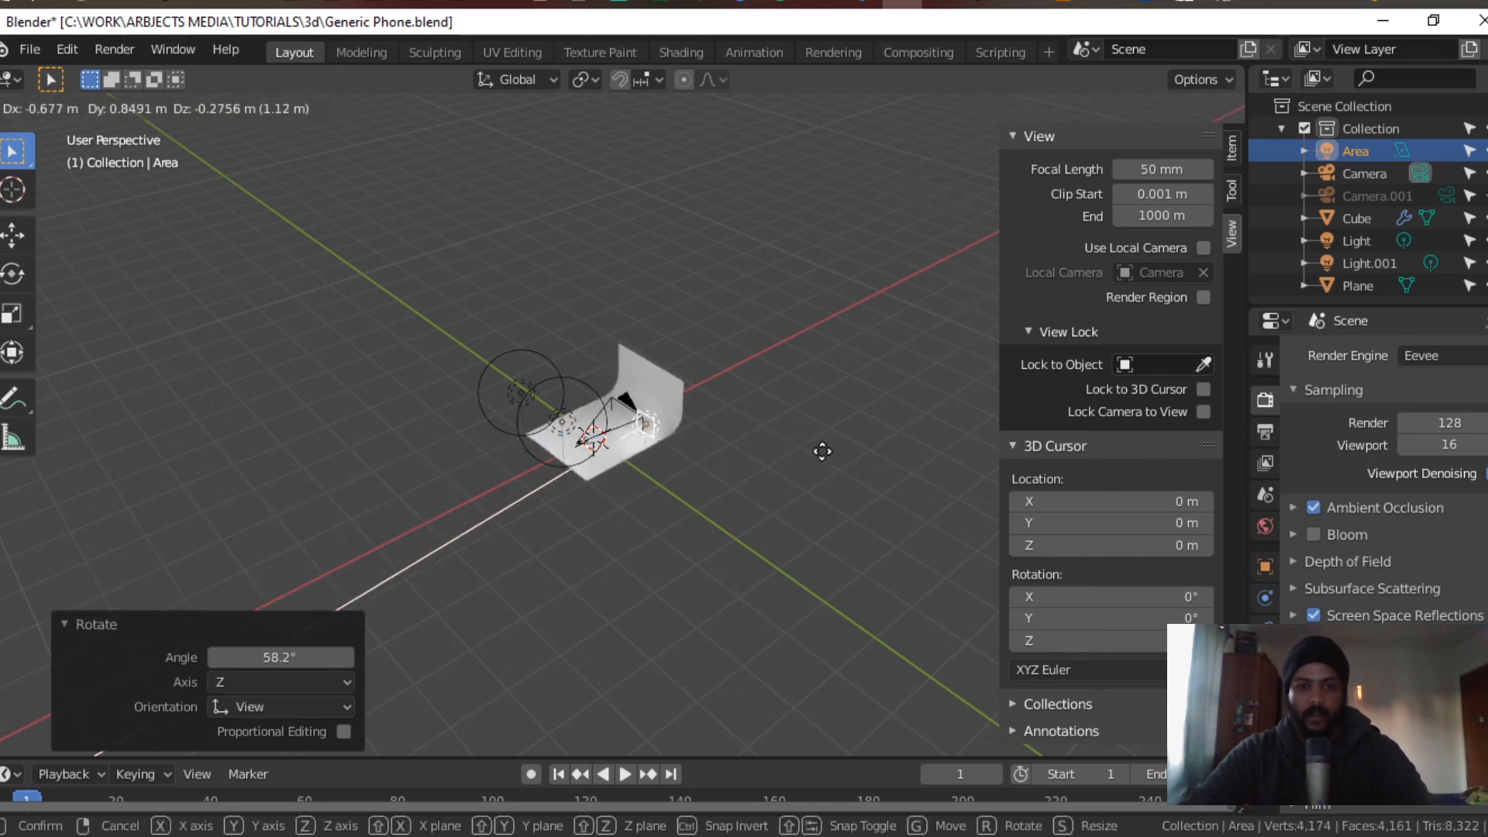
pyautogui.click(792, 452)
# Step: Move the area light about 0.754 m along X and about 0.35 m along Y
pyautogui.scroll(8, 789, 472)
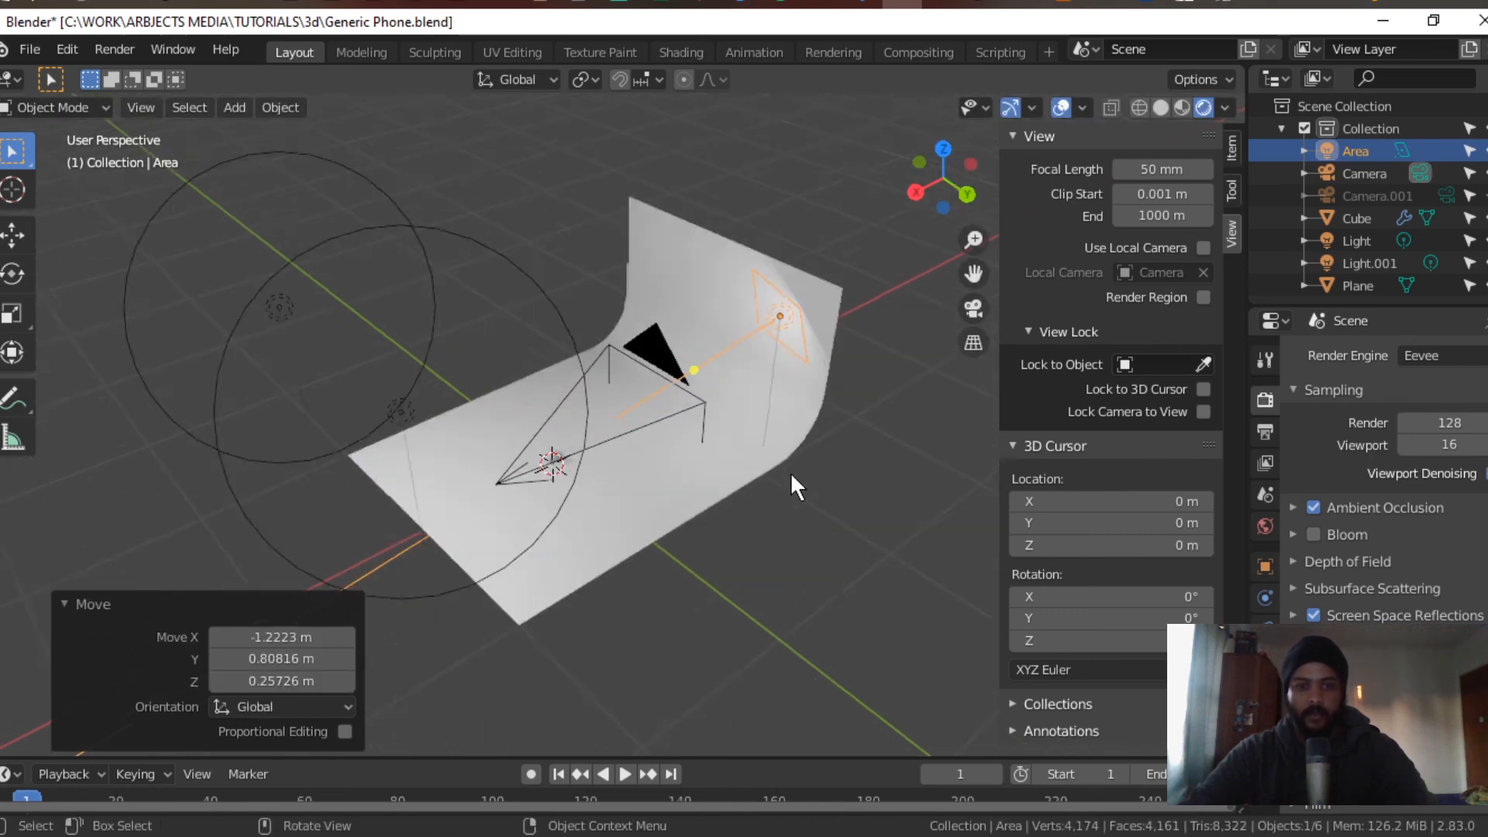
pyautogui.scroll(3, 788, 465)
pyautogui.scroll(-3, 788, 463)
pyautogui.moveTo(787, 463); pyautogui.dragTo(709, 495, button='middle')
pyautogui.press('g')
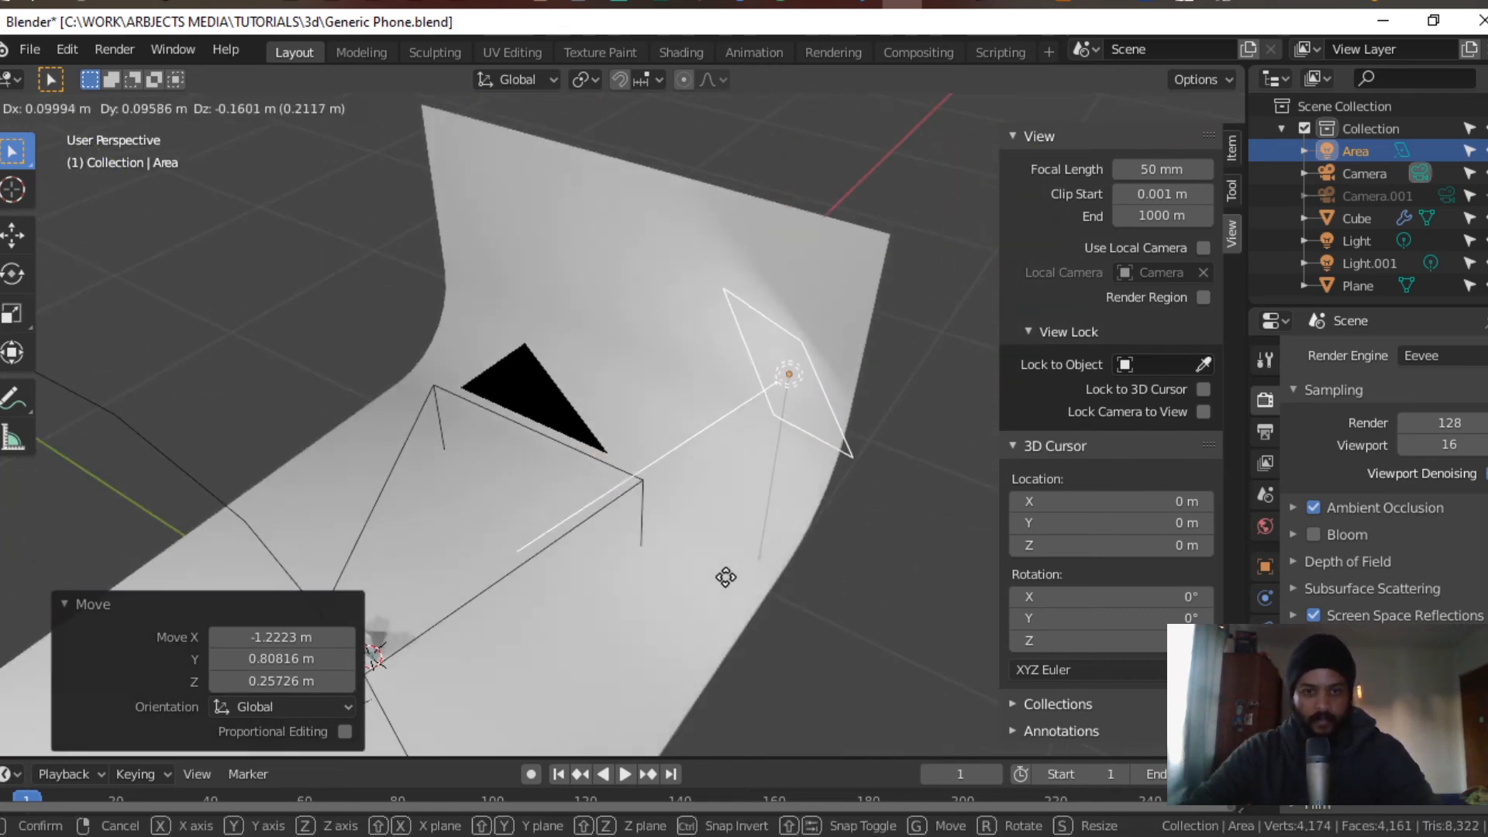
pyautogui.press('x')
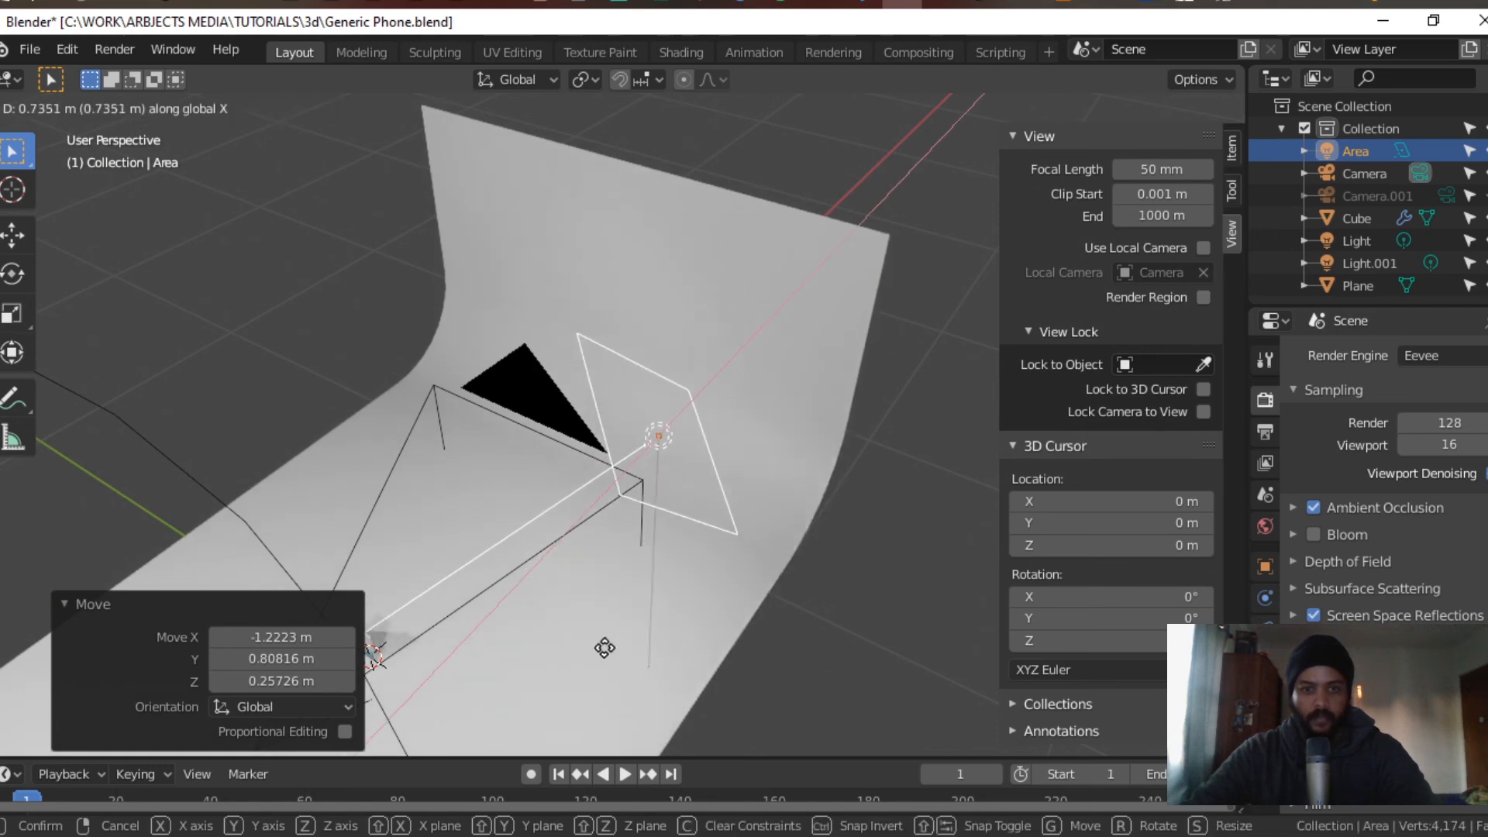
pyautogui.click(609, 662)
pyautogui.press('g')
pyautogui.press('y')
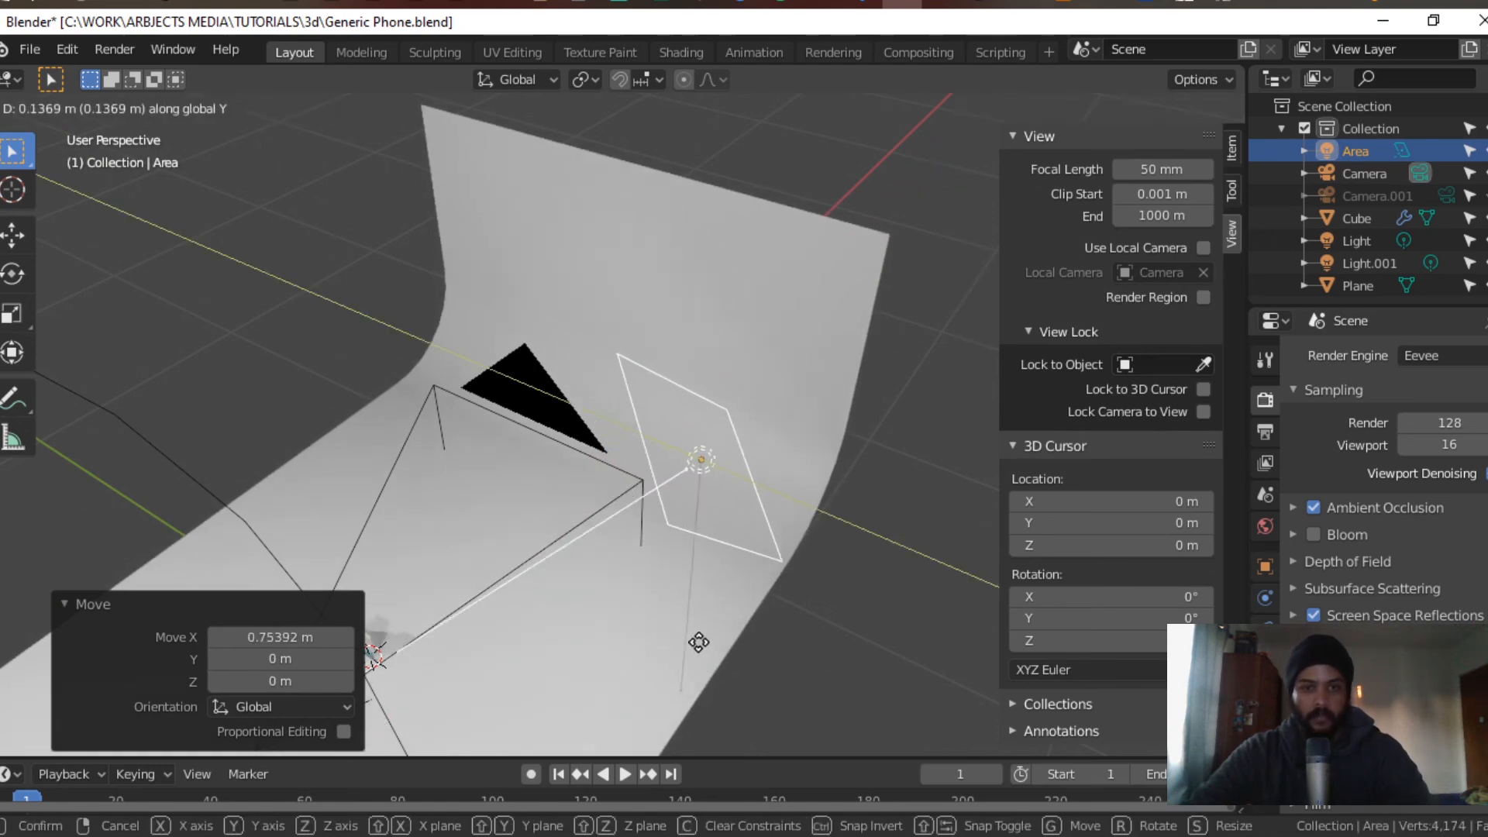
pyautogui.click(748, 655)
# Step: Move the area light about -0.476 m in X, 0.176 m in Y and -0.16 m in Z, and rotate it about 8.24° in the view
pyautogui.scroll(-3, 612, 554)
pyautogui.moveTo(610, 542); pyautogui.dragTo(494, 482, button='middle')
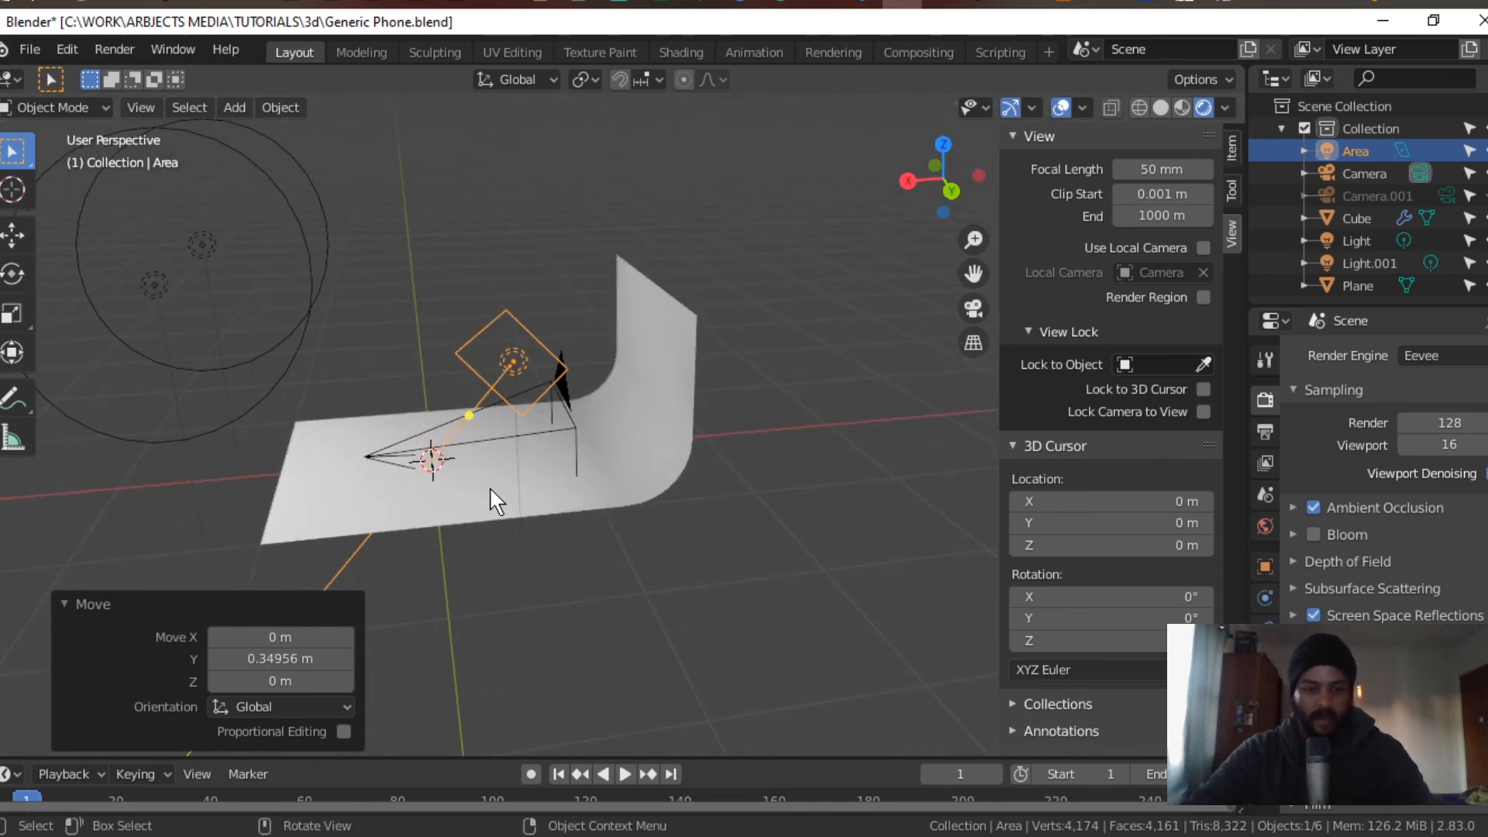
pyautogui.press('g')
pyautogui.click(581, 518)
pyautogui.moveTo(574, 525); pyautogui.dragTo(761, 533, button='middle')
pyautogui.press('r')
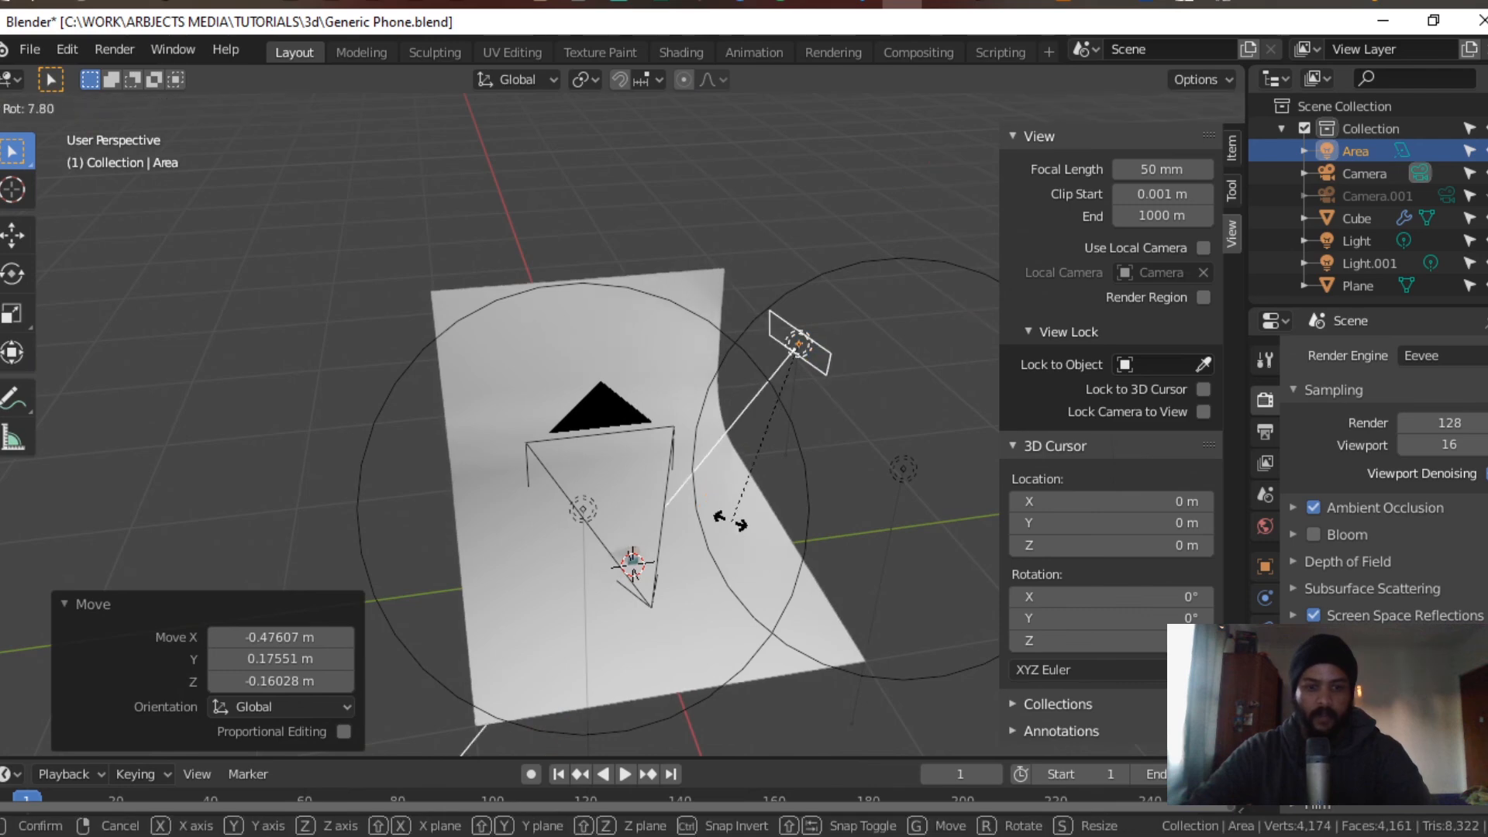
pyautogui.click(728, 519)
# Step: From the camera view, rotate the phone about 29.5° around the global Z axis
pyautogui.click(962, 305)
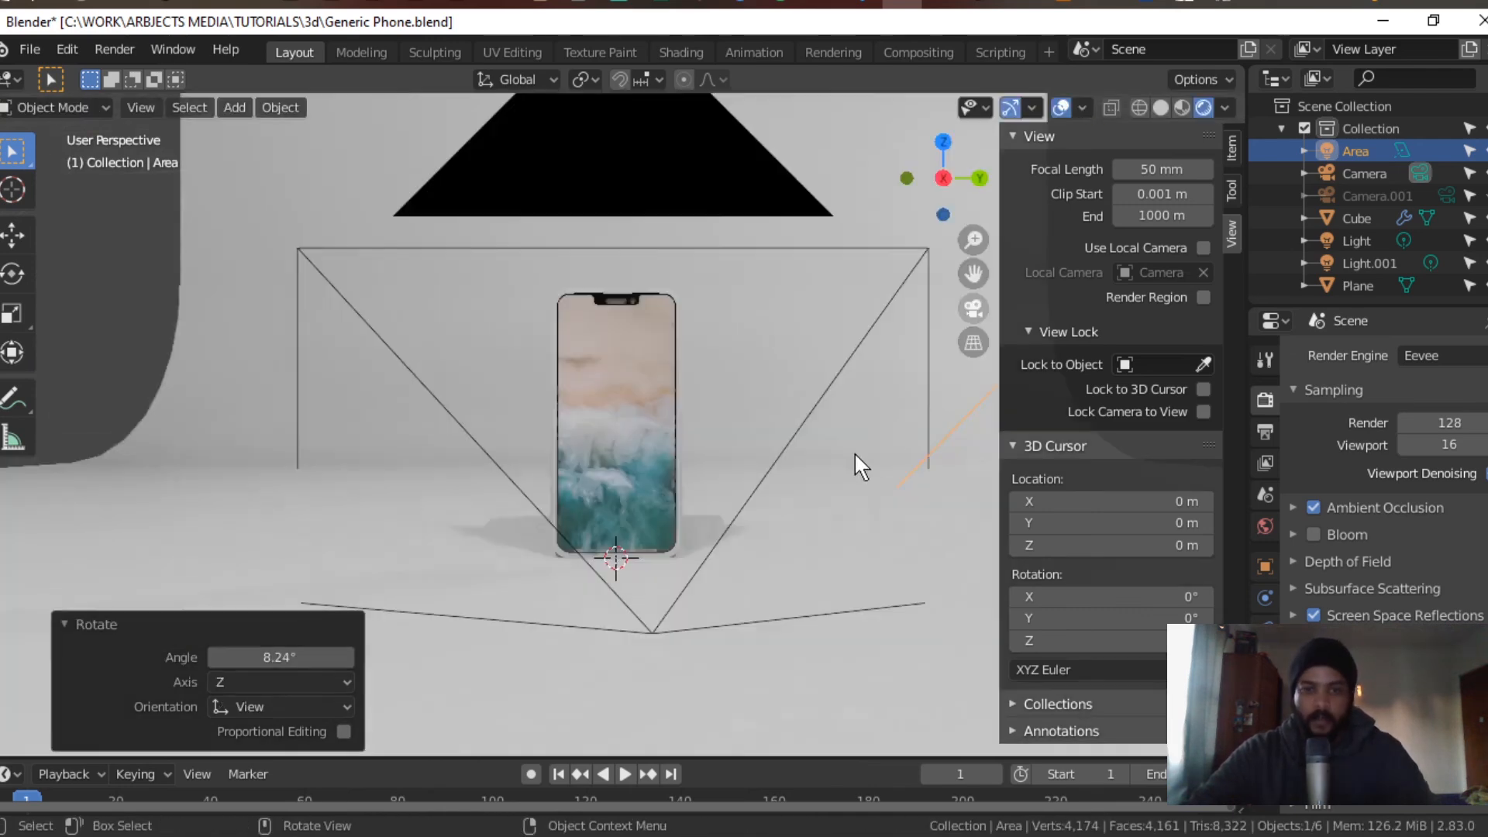
pyautogui.scroll(2, 808, 481)
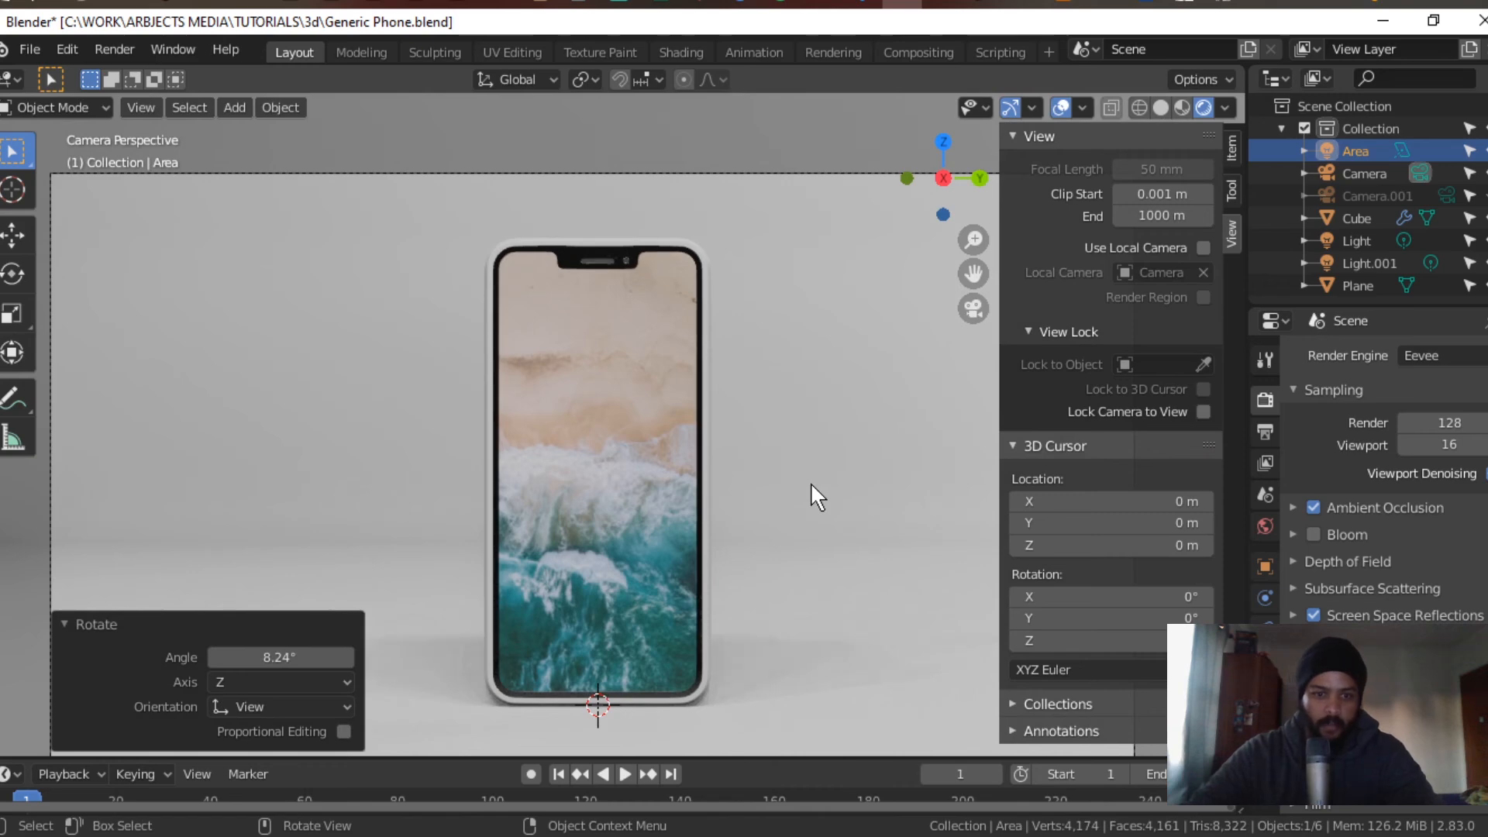
pyautogui.click(623, 421)
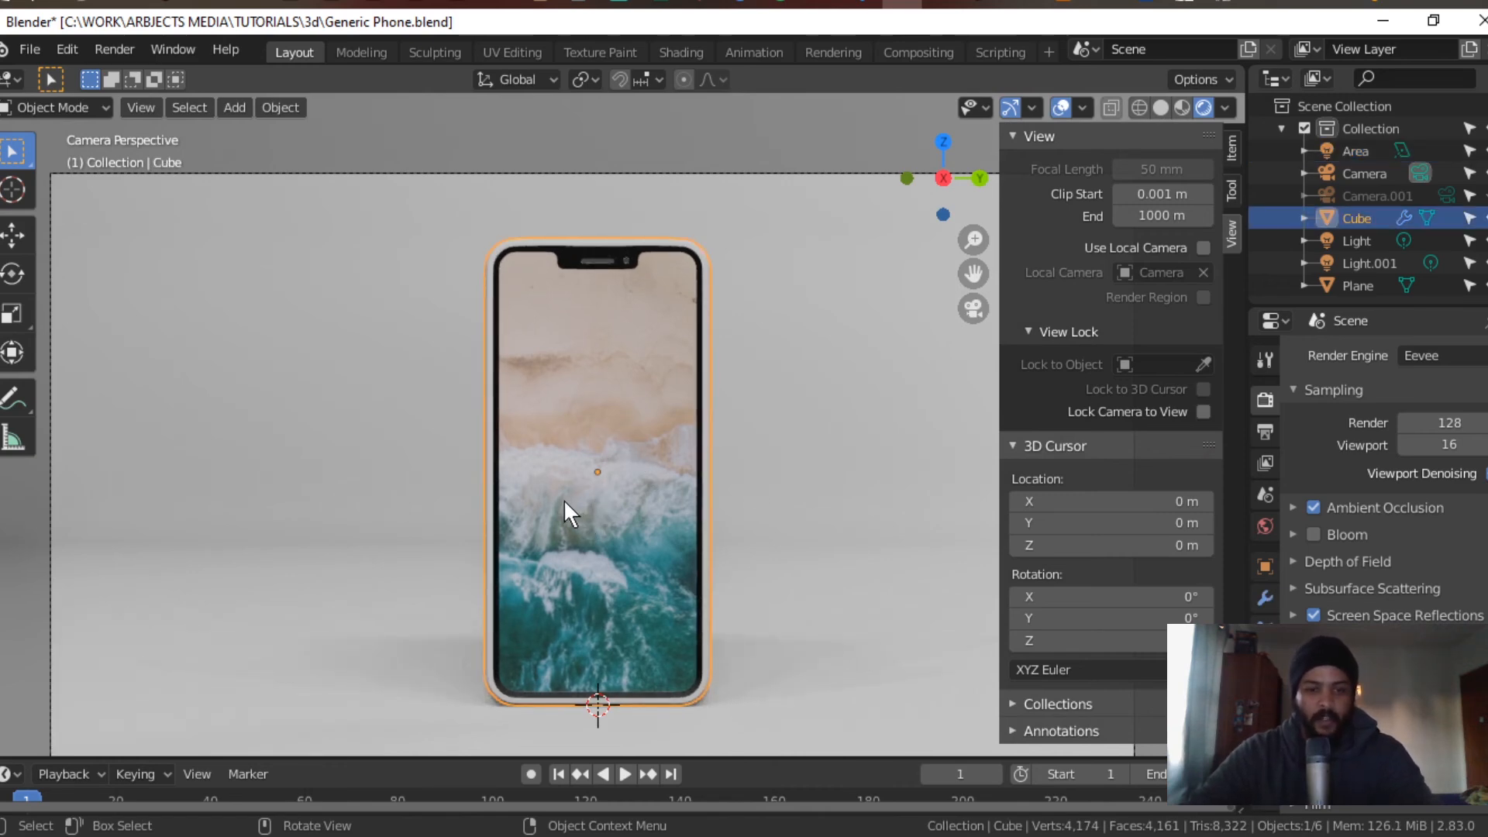
pyautogui.press('r')
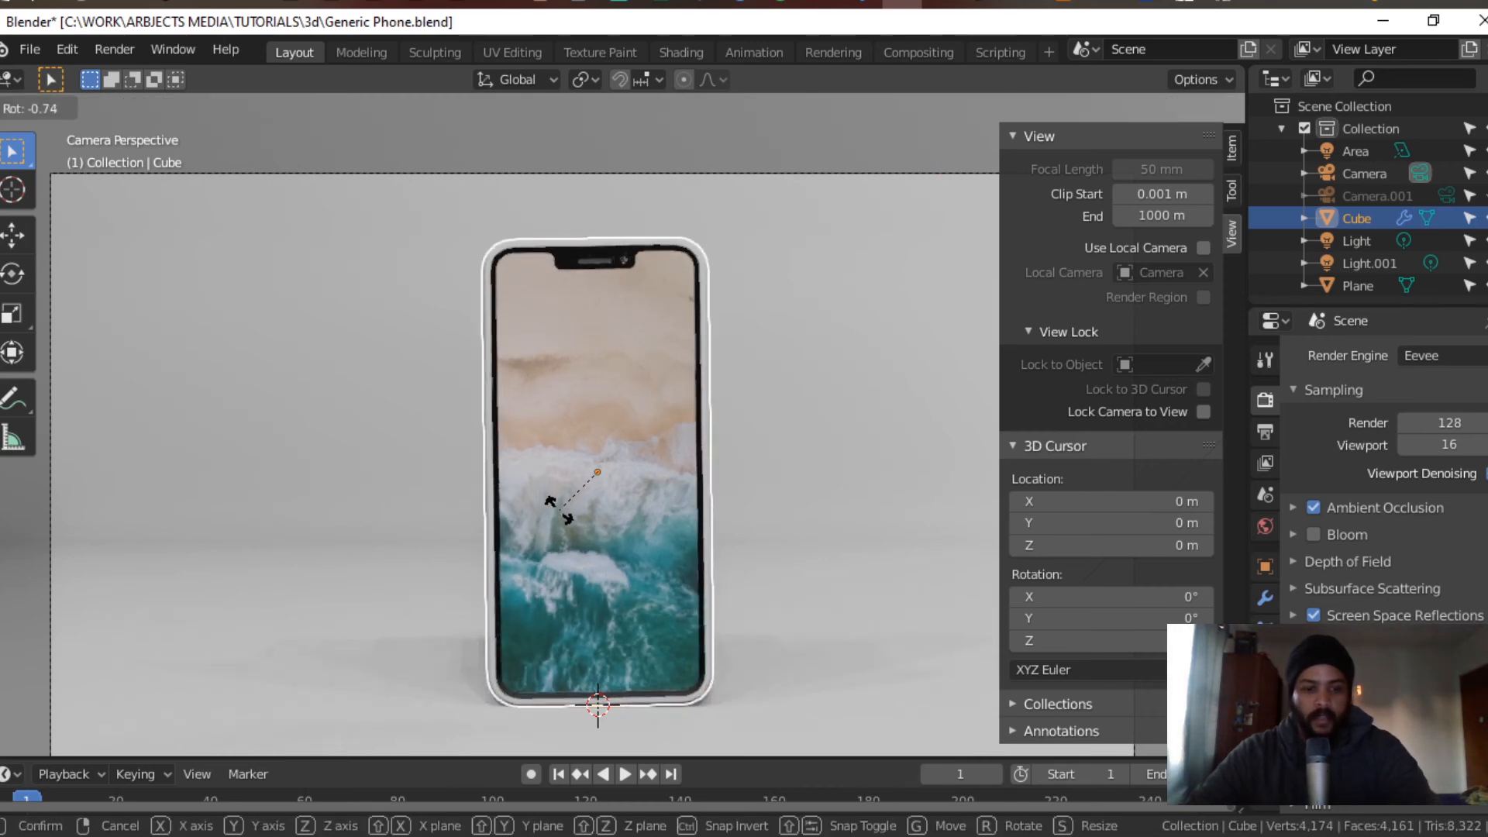
pyautogui.press('x')
pyautogui.press('y')
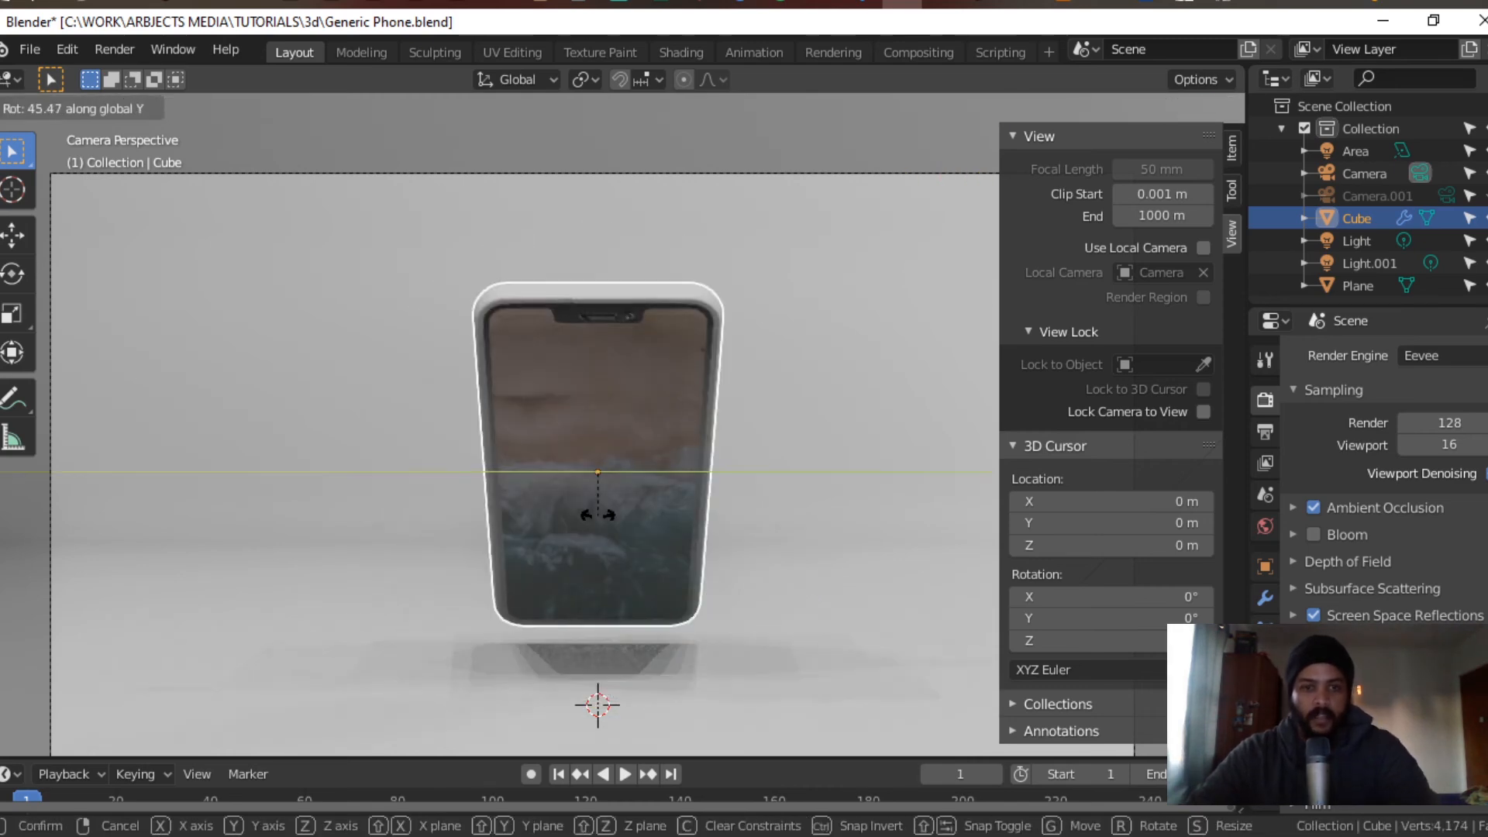
pyautogui.press('z')
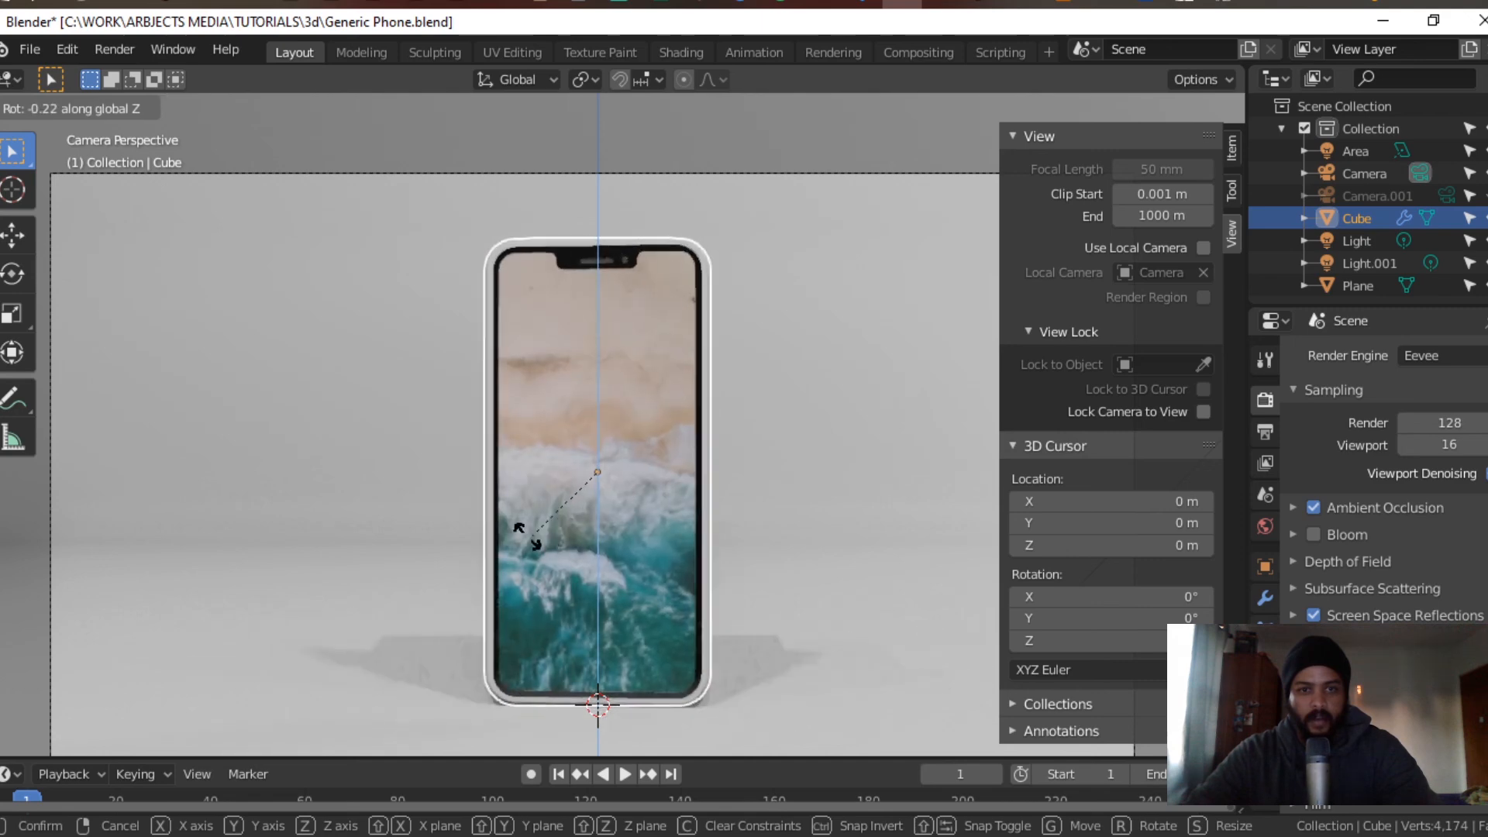
pyautogui.click(275, 558)
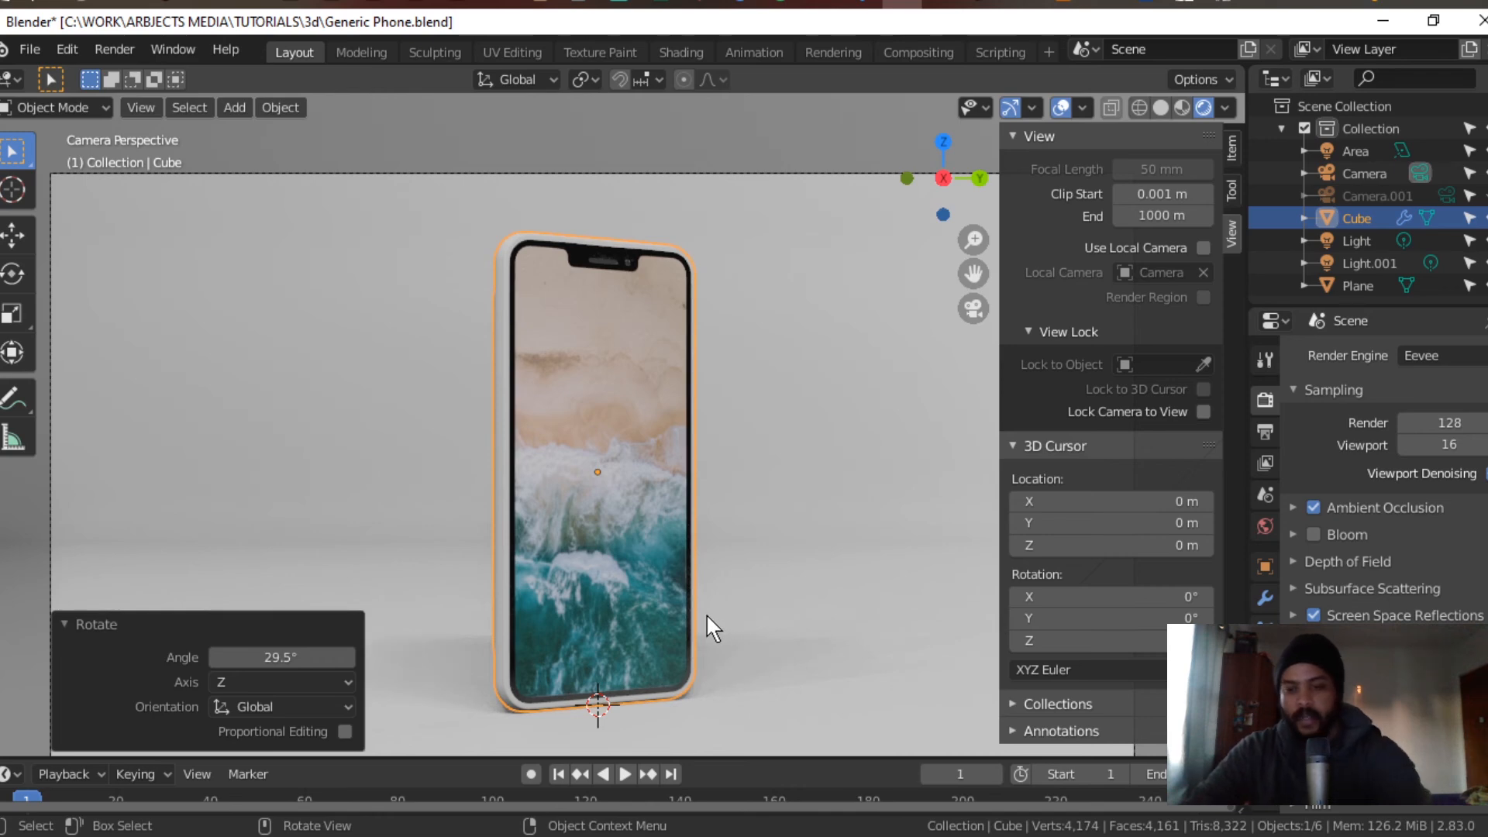
# Step: Render the current frame, examine the phone and its shadows up close, and close the render window
pyautogui.press('F12')
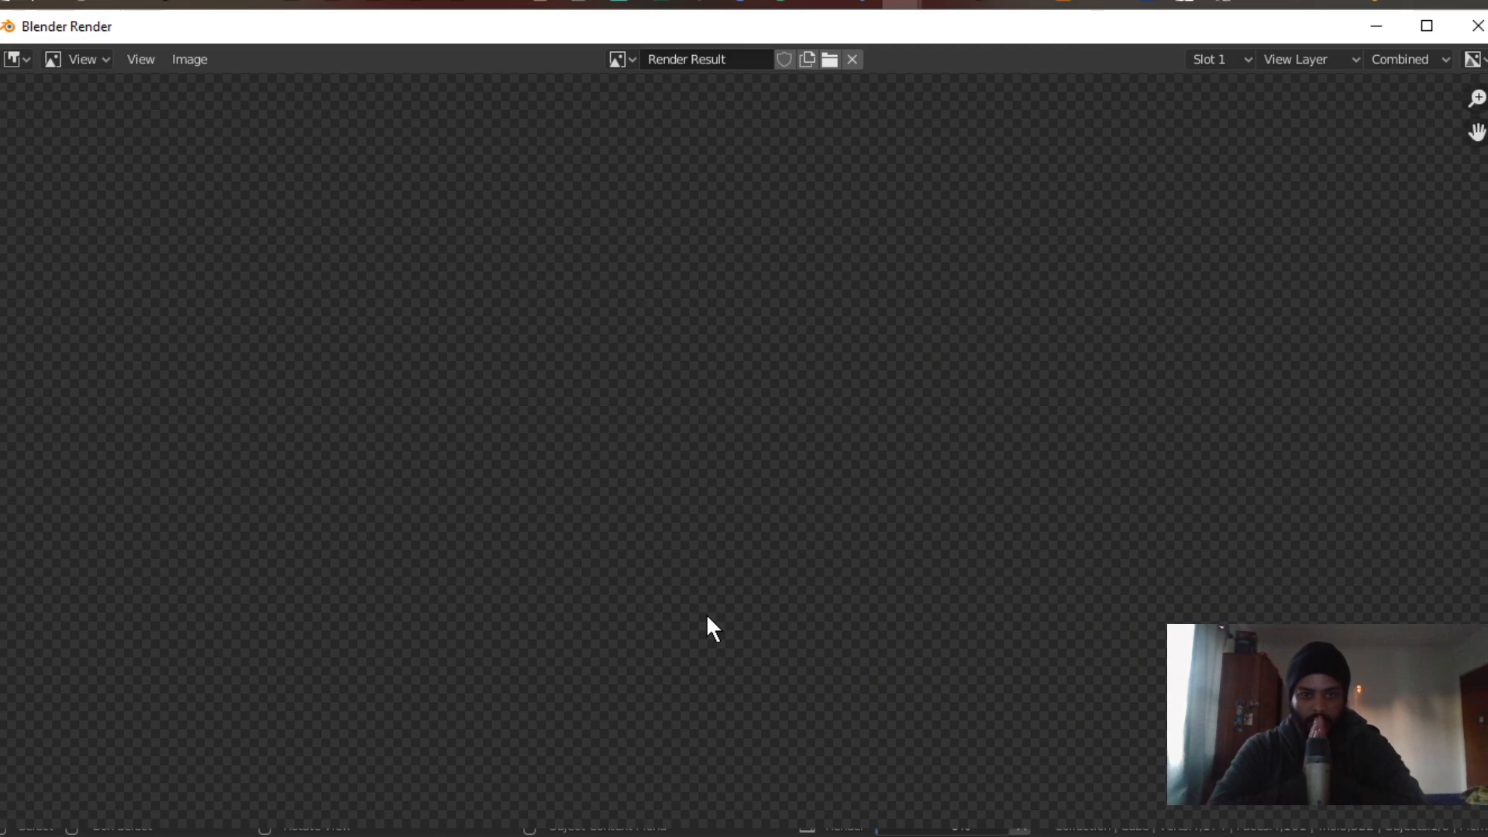
pyautogui.scroll(2, 993, 463)
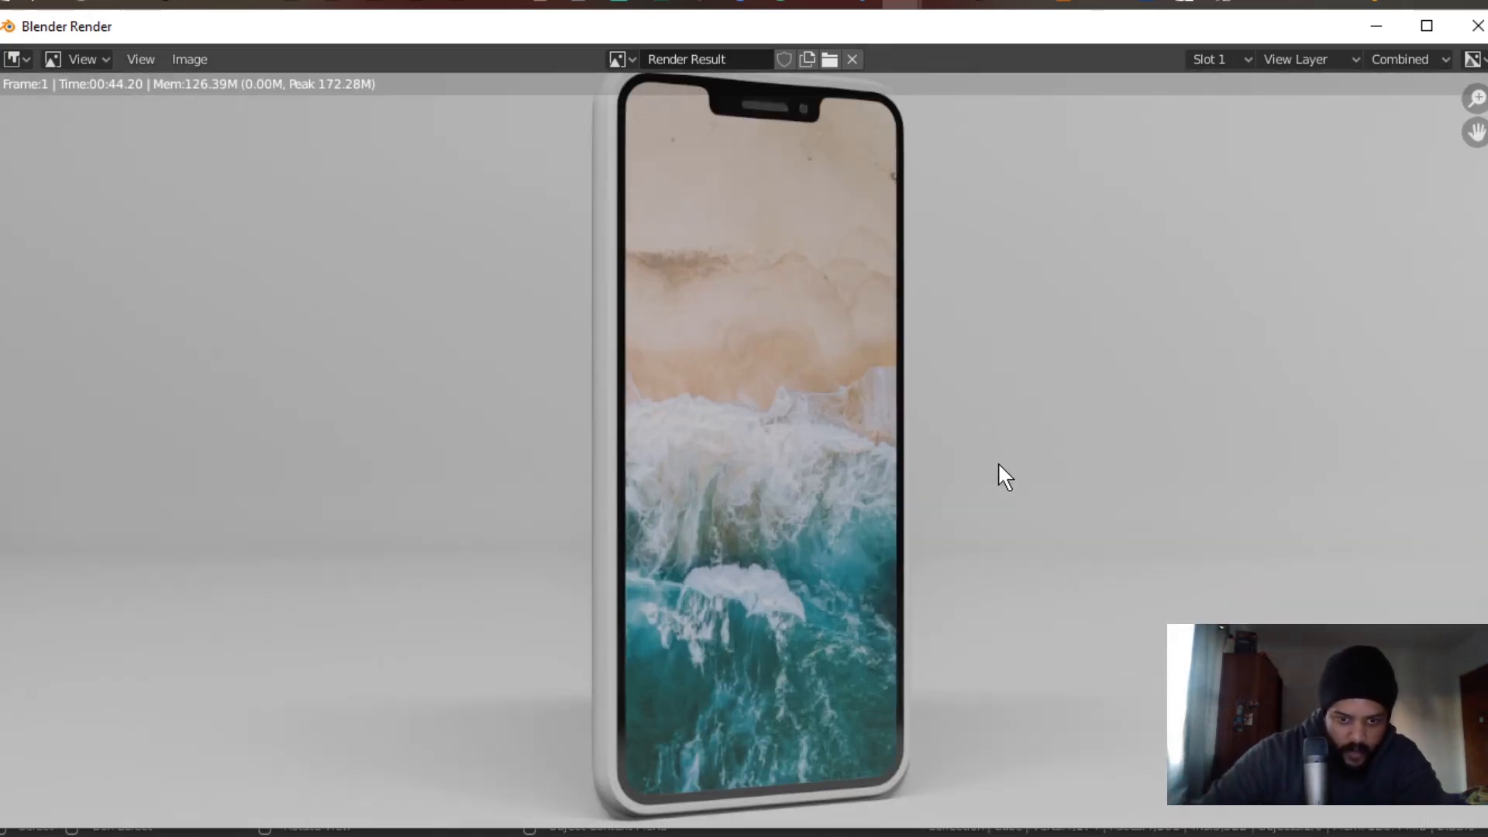
pyautogui.scroll(-1, 998, 465)
pyautogui.scroll(1, 998, 465)
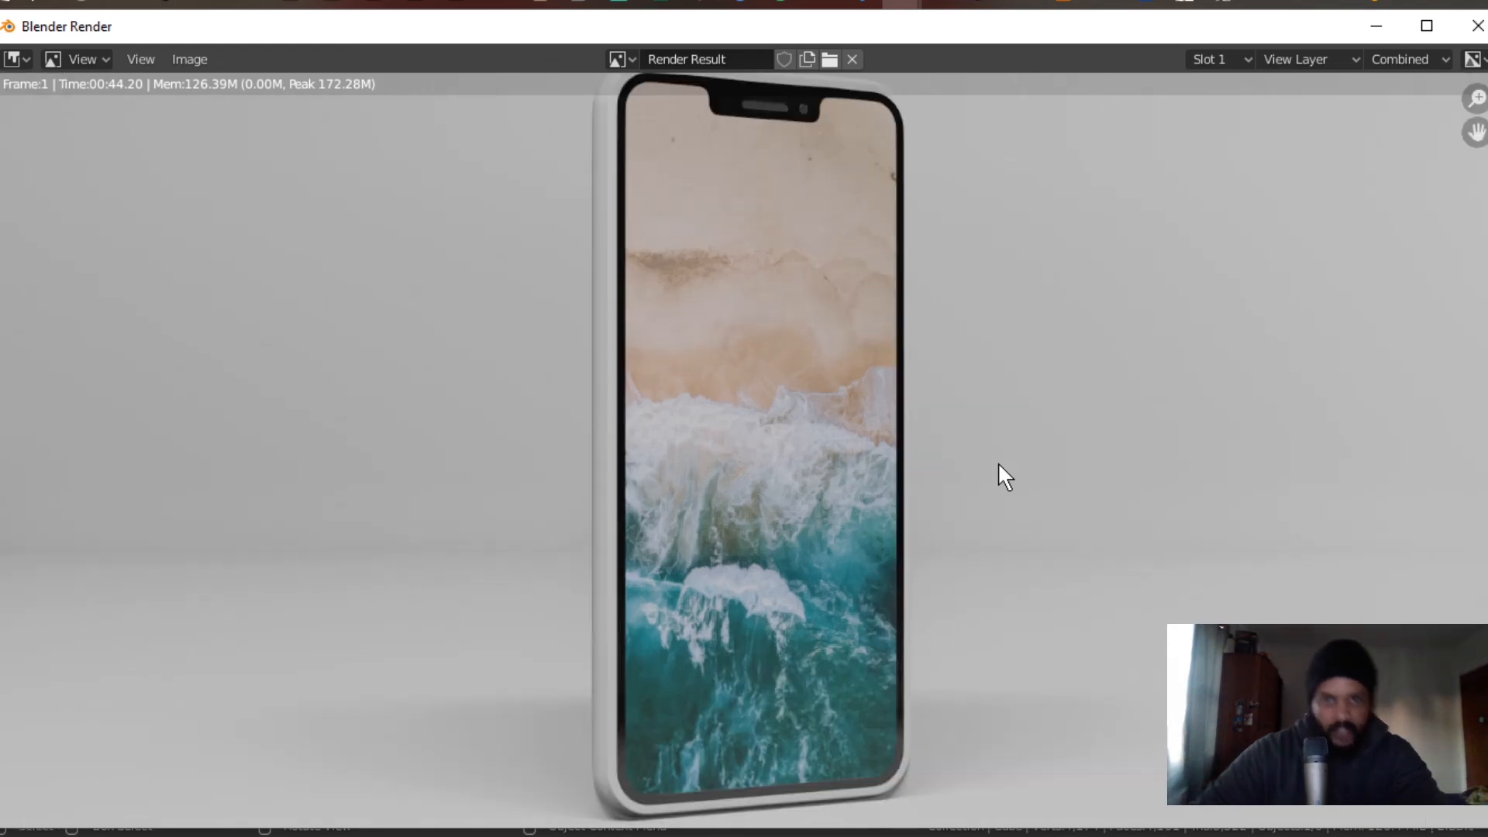
pyautogui.scroll(-1, 1057, 402)
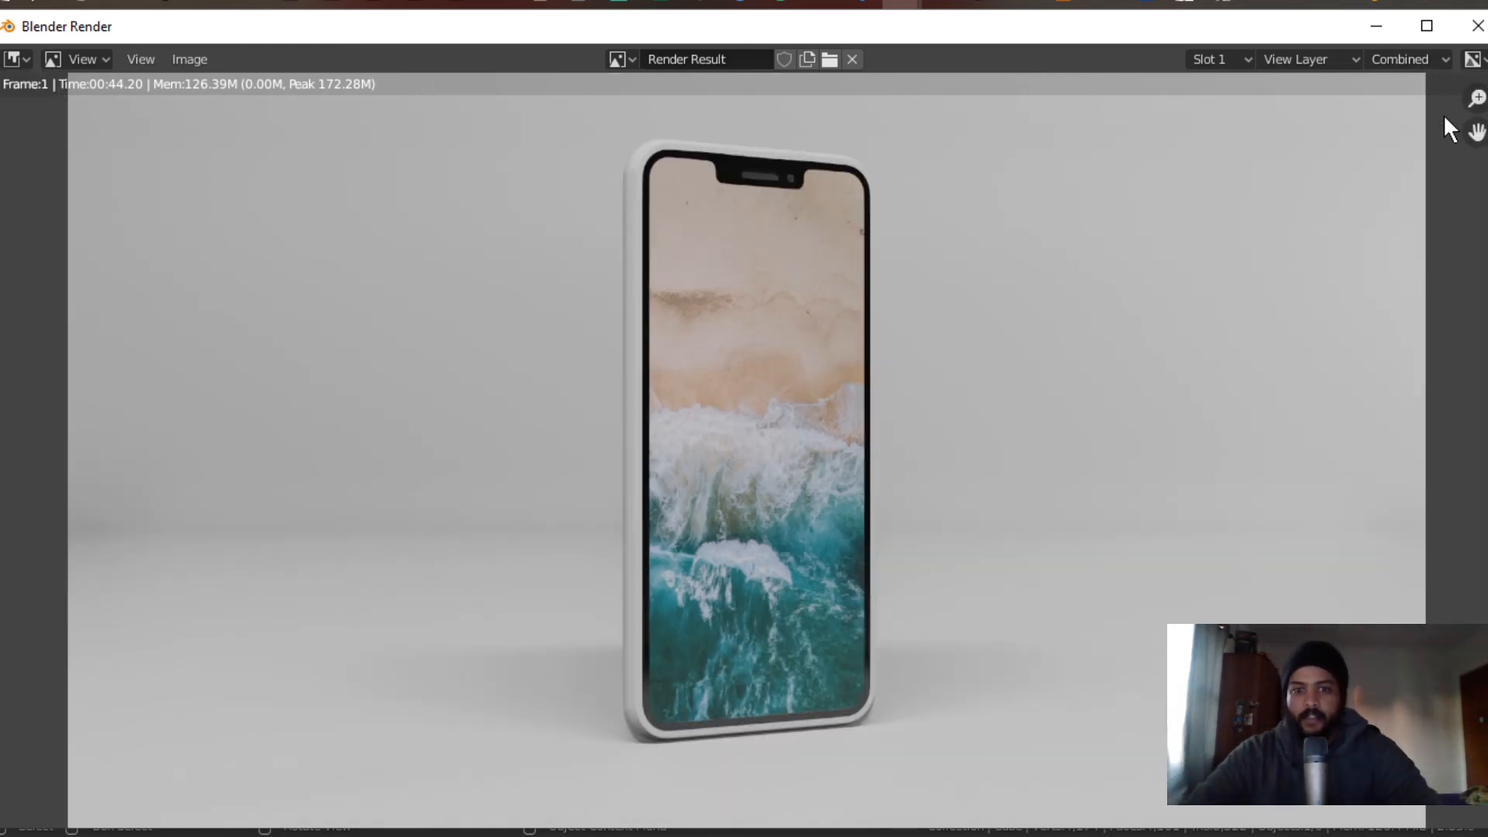
pyautogui.click(1476, 25)
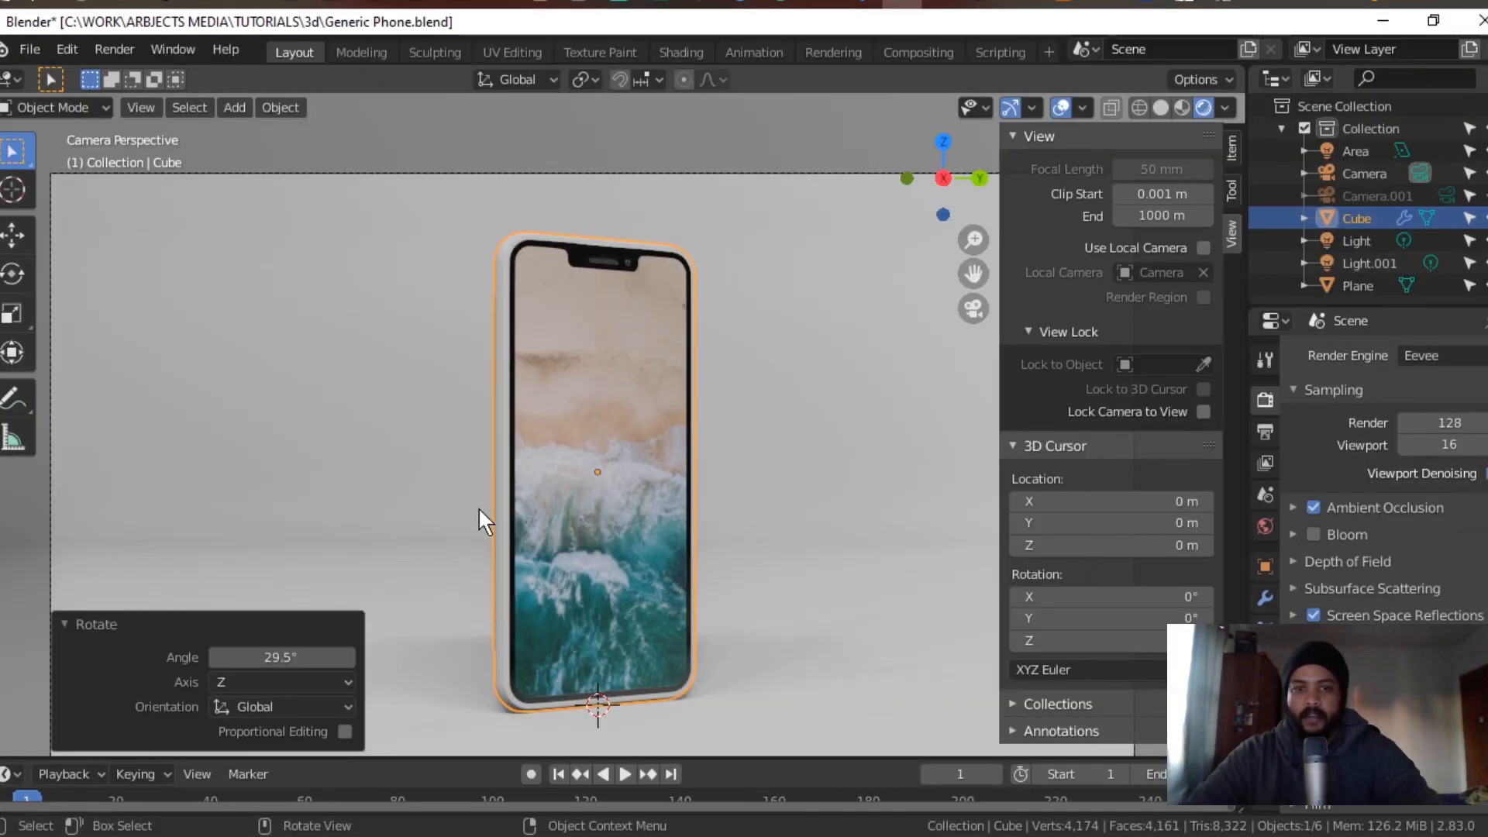
# Step: Darken the base color of the curved backdrop's plane material to black
pyautogui.click(928, 382)
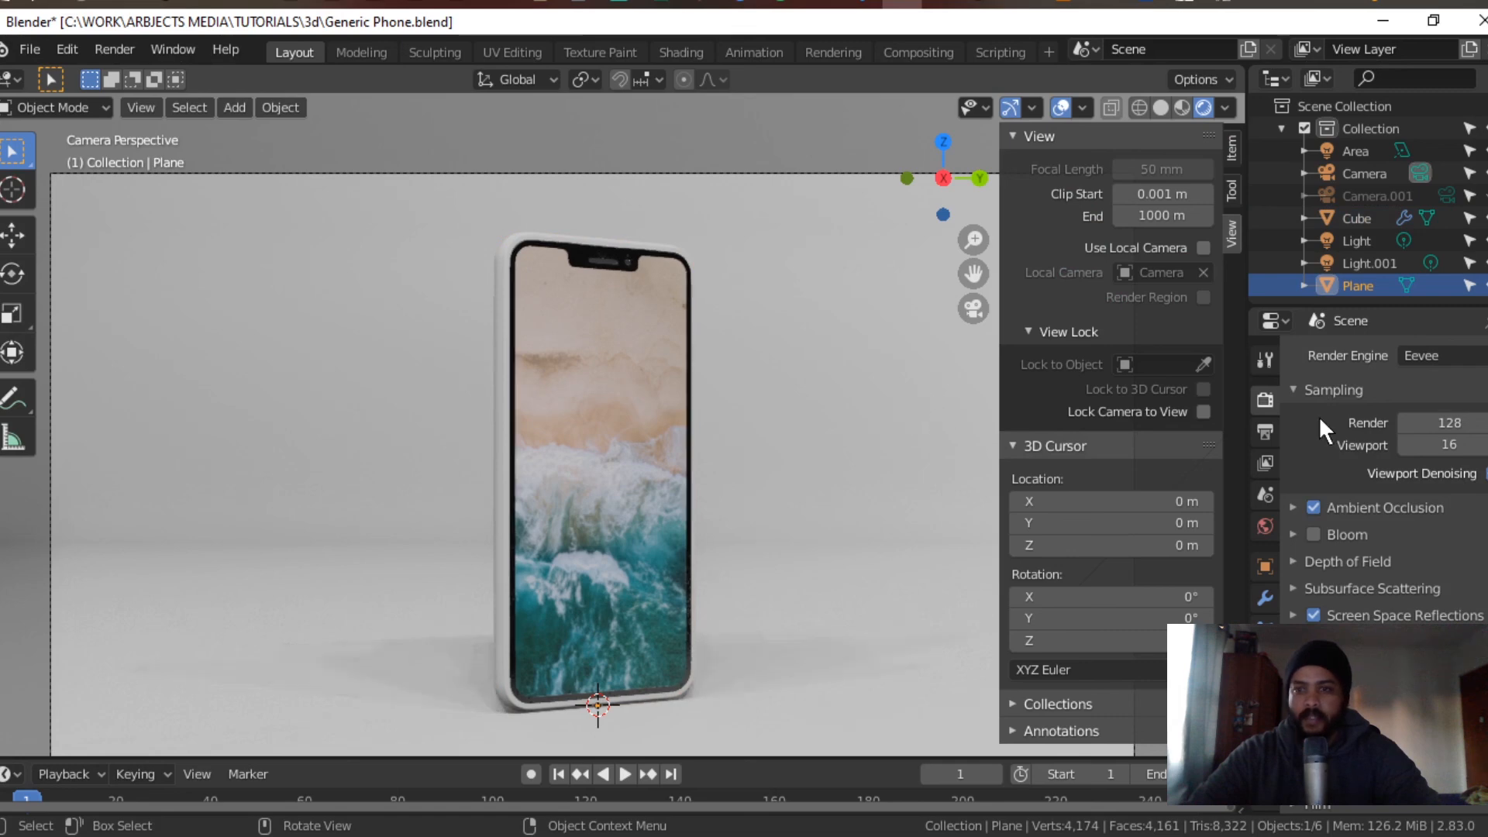
pyautogui.click(1265, 568)
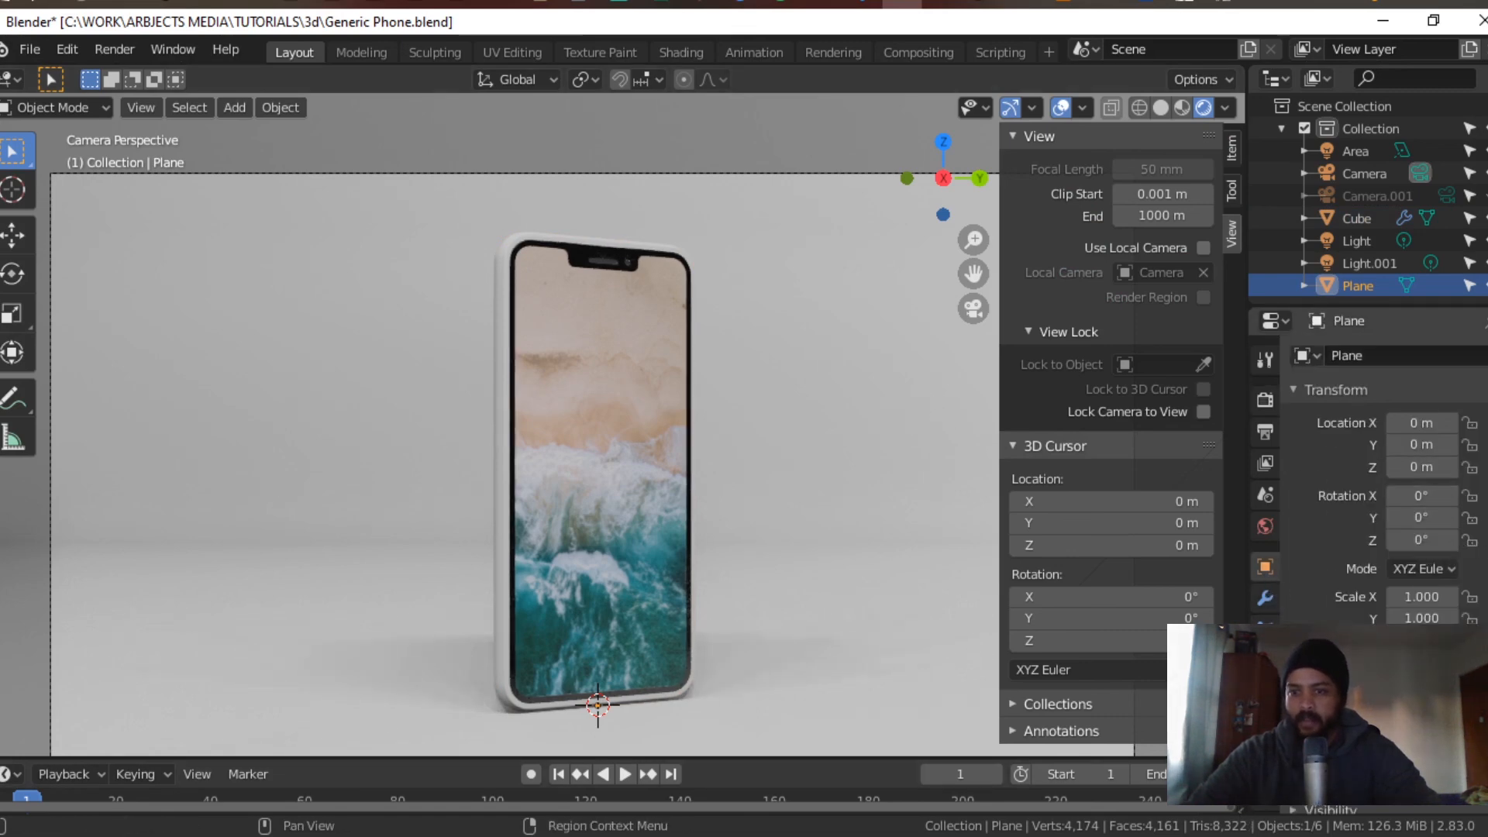
pyautogui.click(1265, 756)
pyautogui.click(1441, 681)
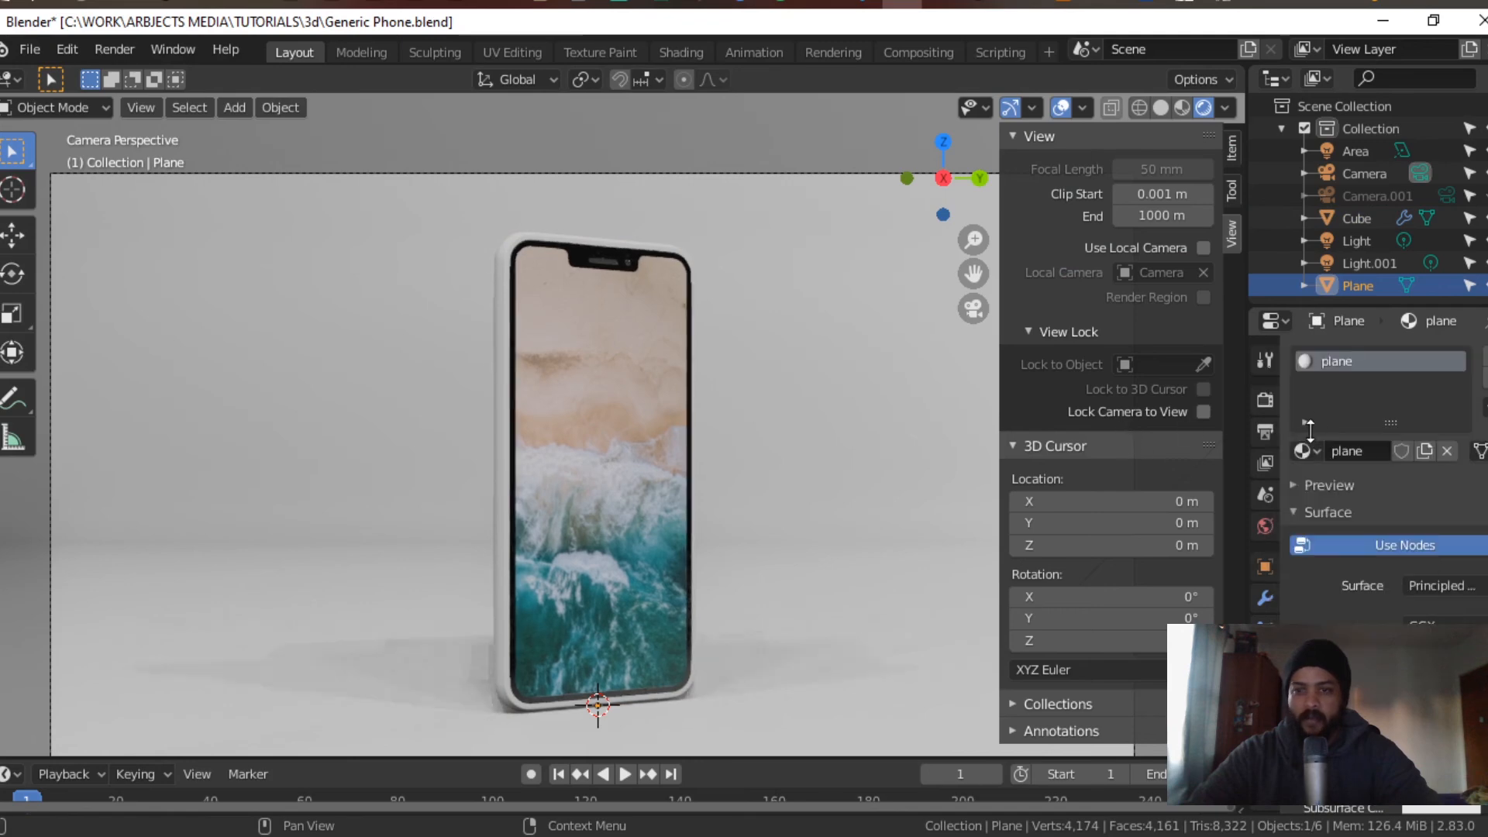
pyautogui.click(1443, 681)
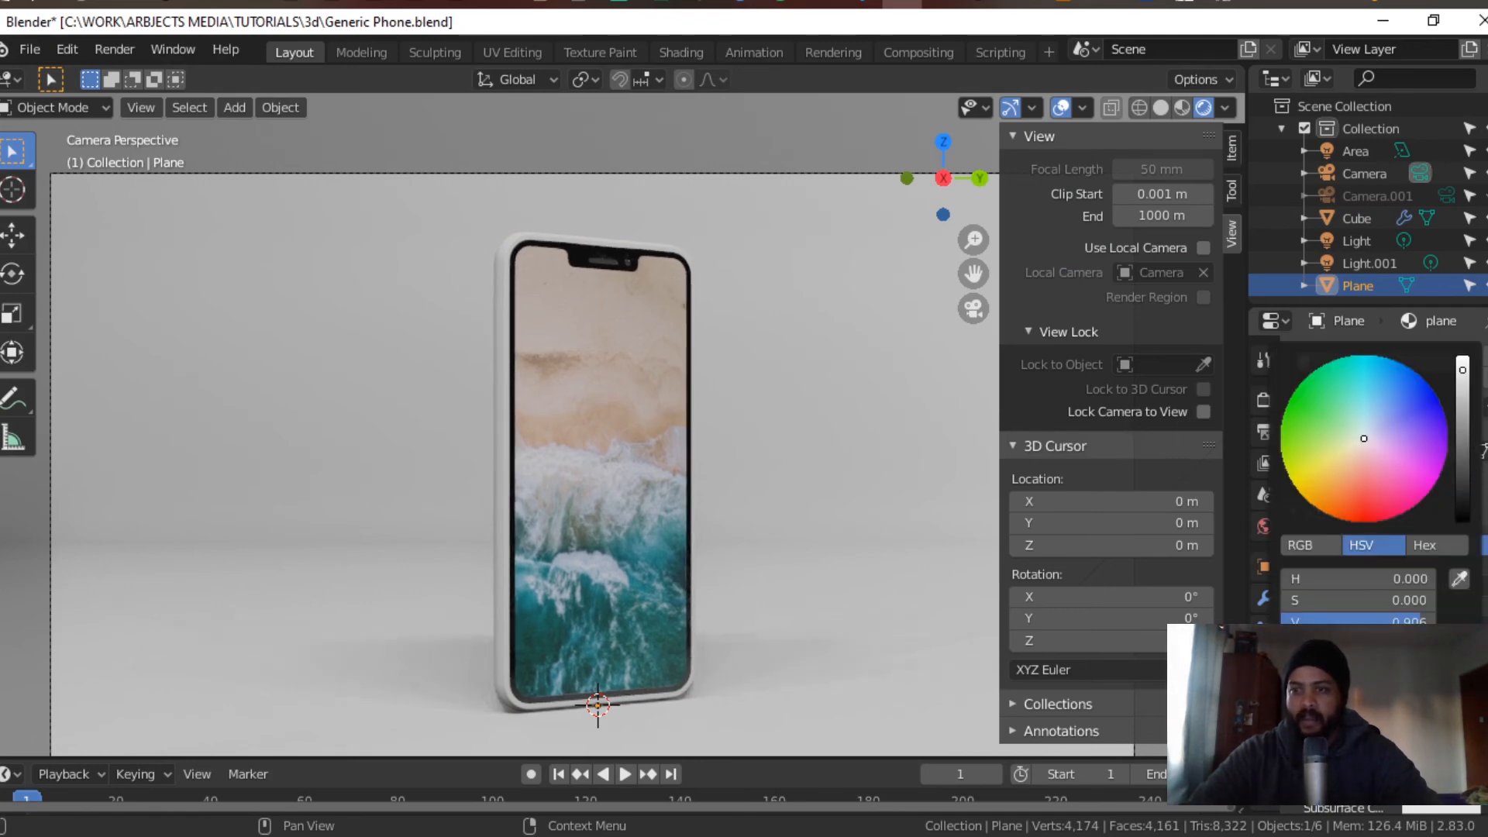
pyautogui.moveTo(1462, 370); pyautogui.dragTo(1462, 520)
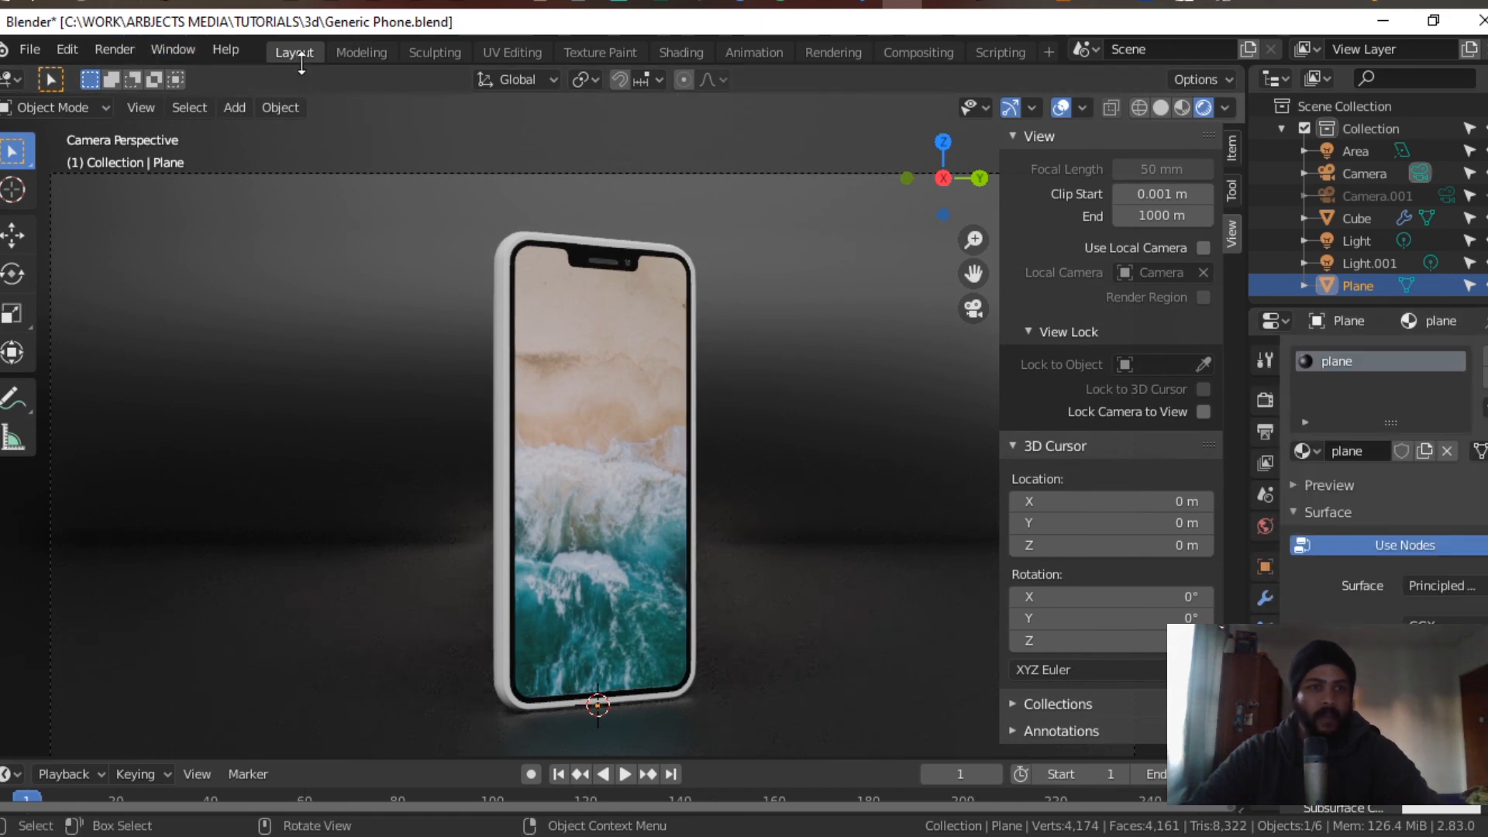
# Step: In the Shading workspace, add a Noise Texture node to the plane material and place it well before the Principled BSDF
pyautogui.click(686, 52)
pyautogui.moveTo(700, 309); pyautogui.dragTo(742, 446, button='middle')
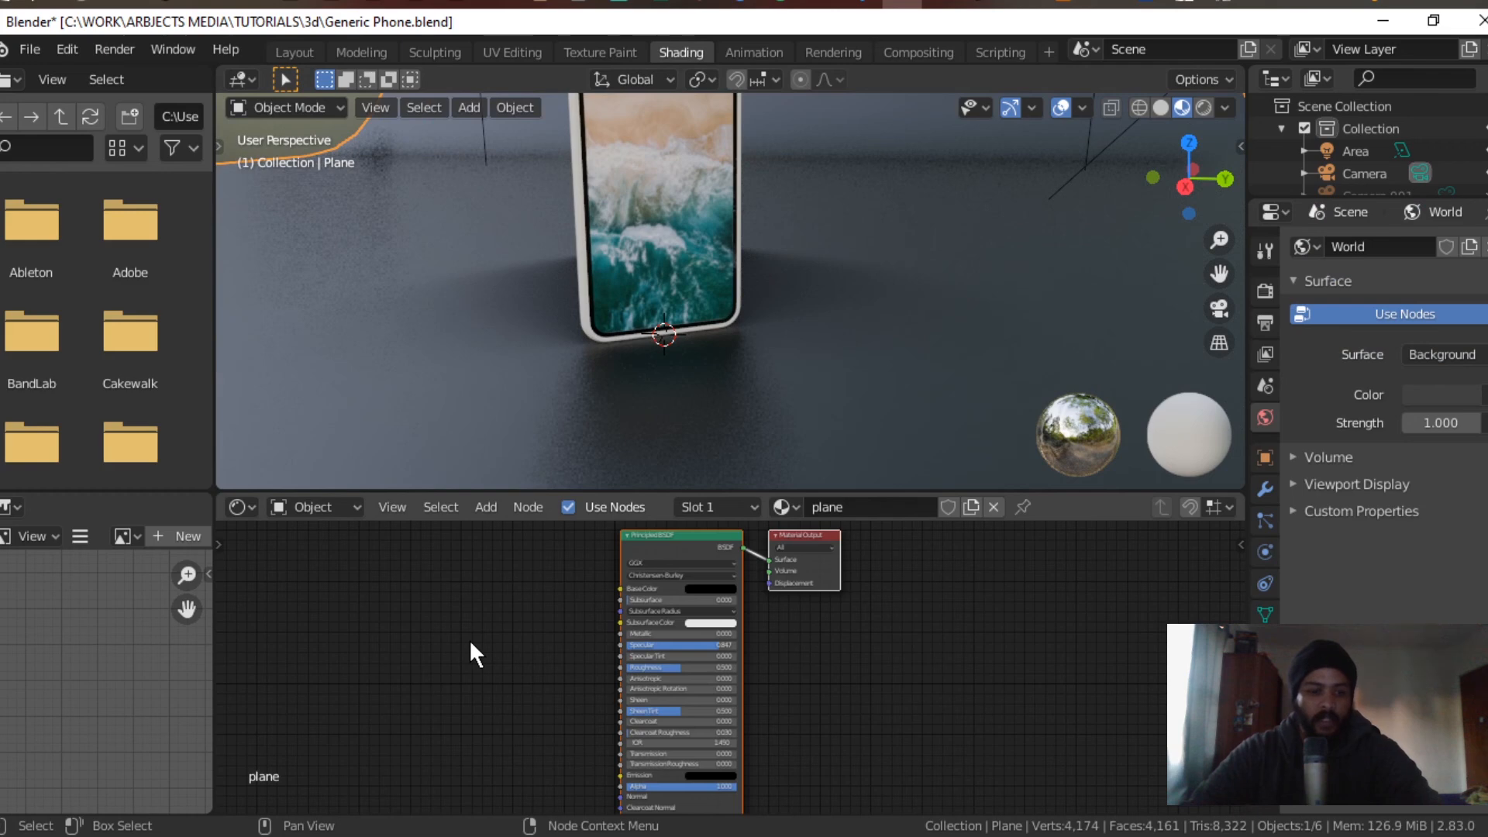
pyautogui.hotkey('shift', 'a')
pyautogui.click(443, 573)
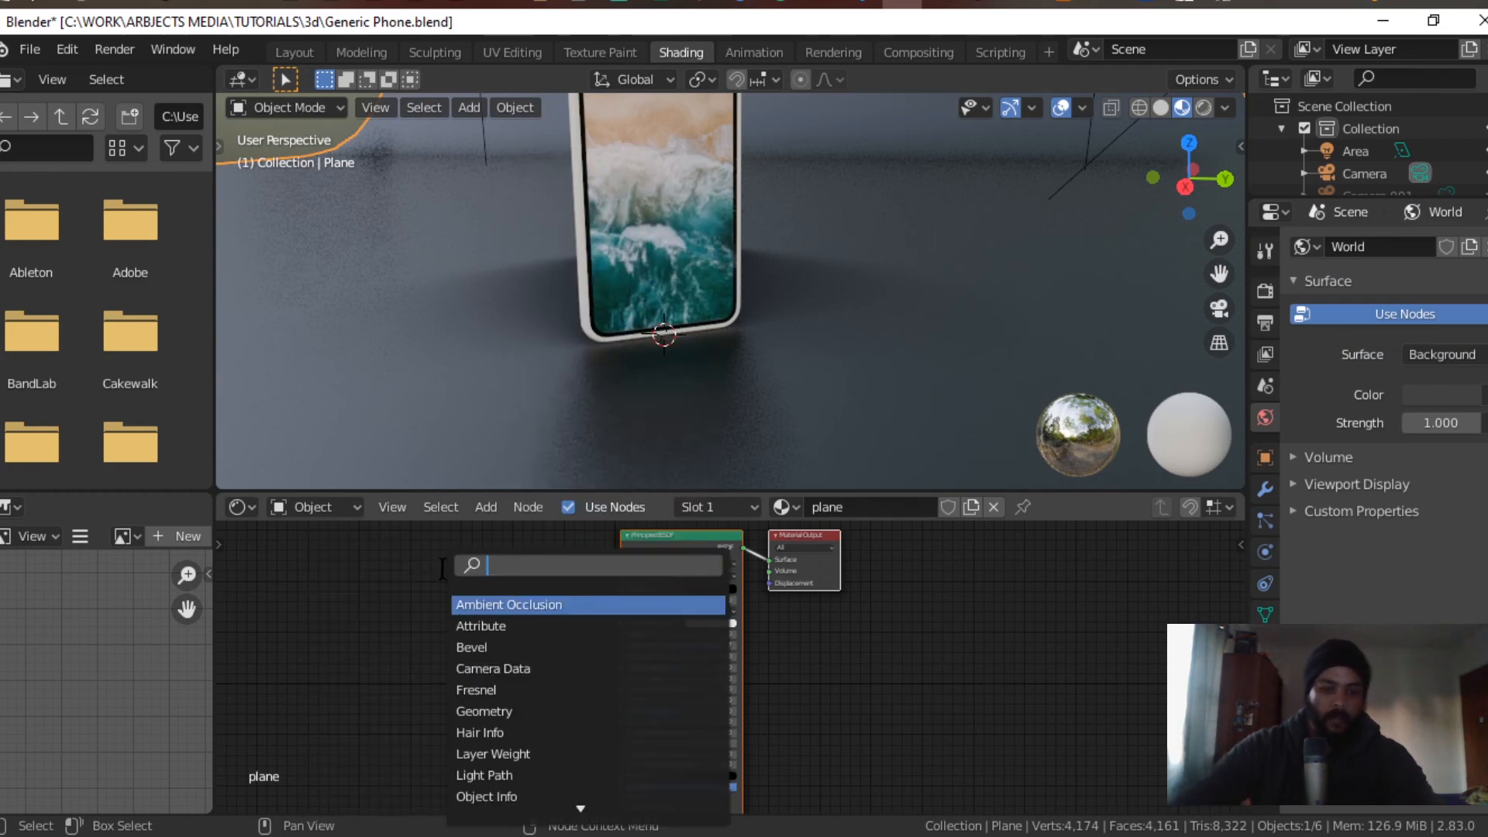
pyautogui.write('noise')
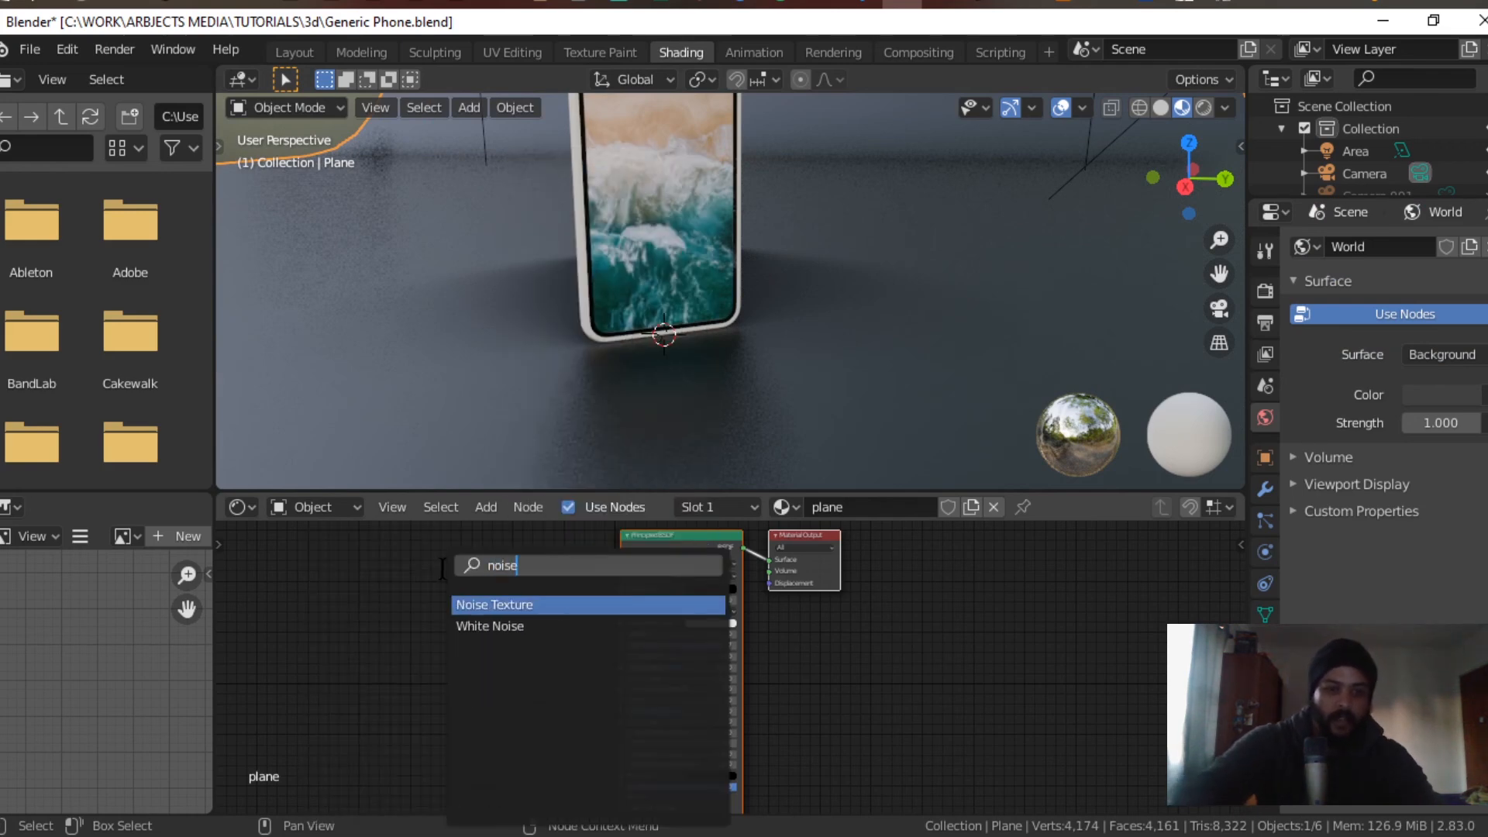
pyautogui.click(491, 605)
pyautogui.click(499, 608)
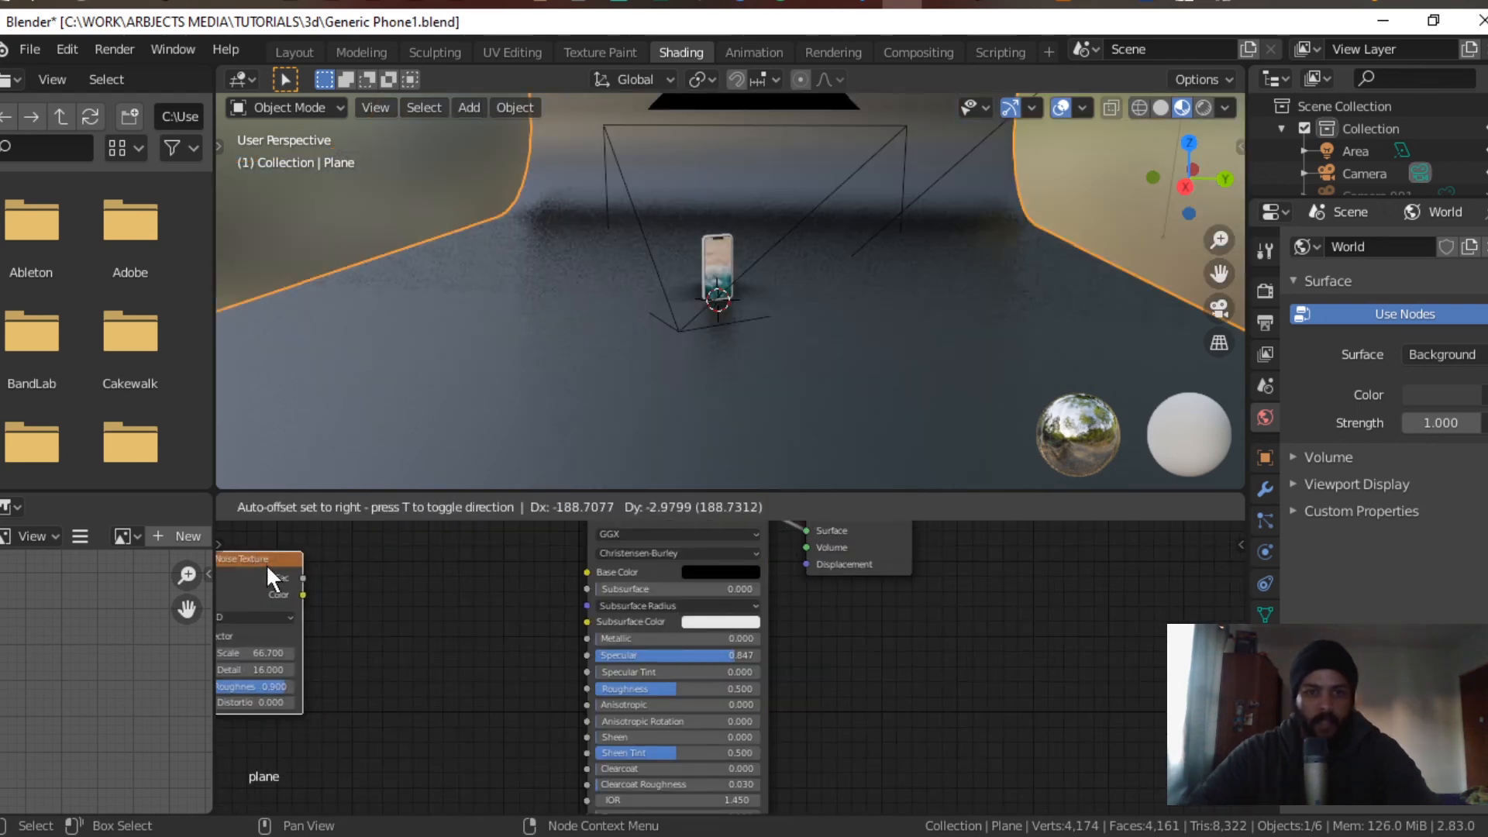
pyautogui.click(267, 564)
# Step: Add a ColorRamp node between the Noise Texture and the Principled BSDF in the plane material
pyautogui.hotkey('shift', 'a')
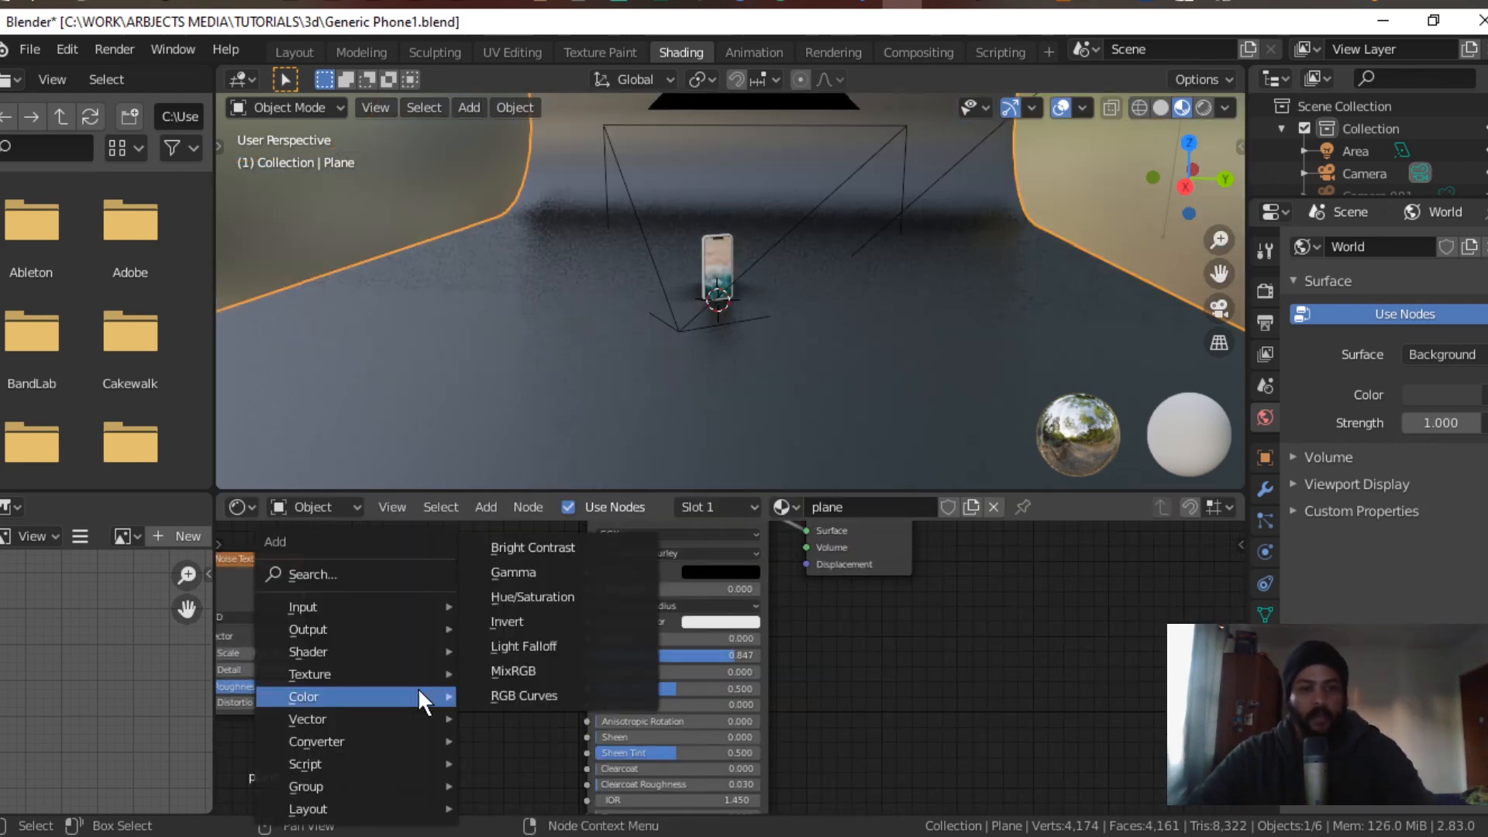
pyautogui.click(376, 573)
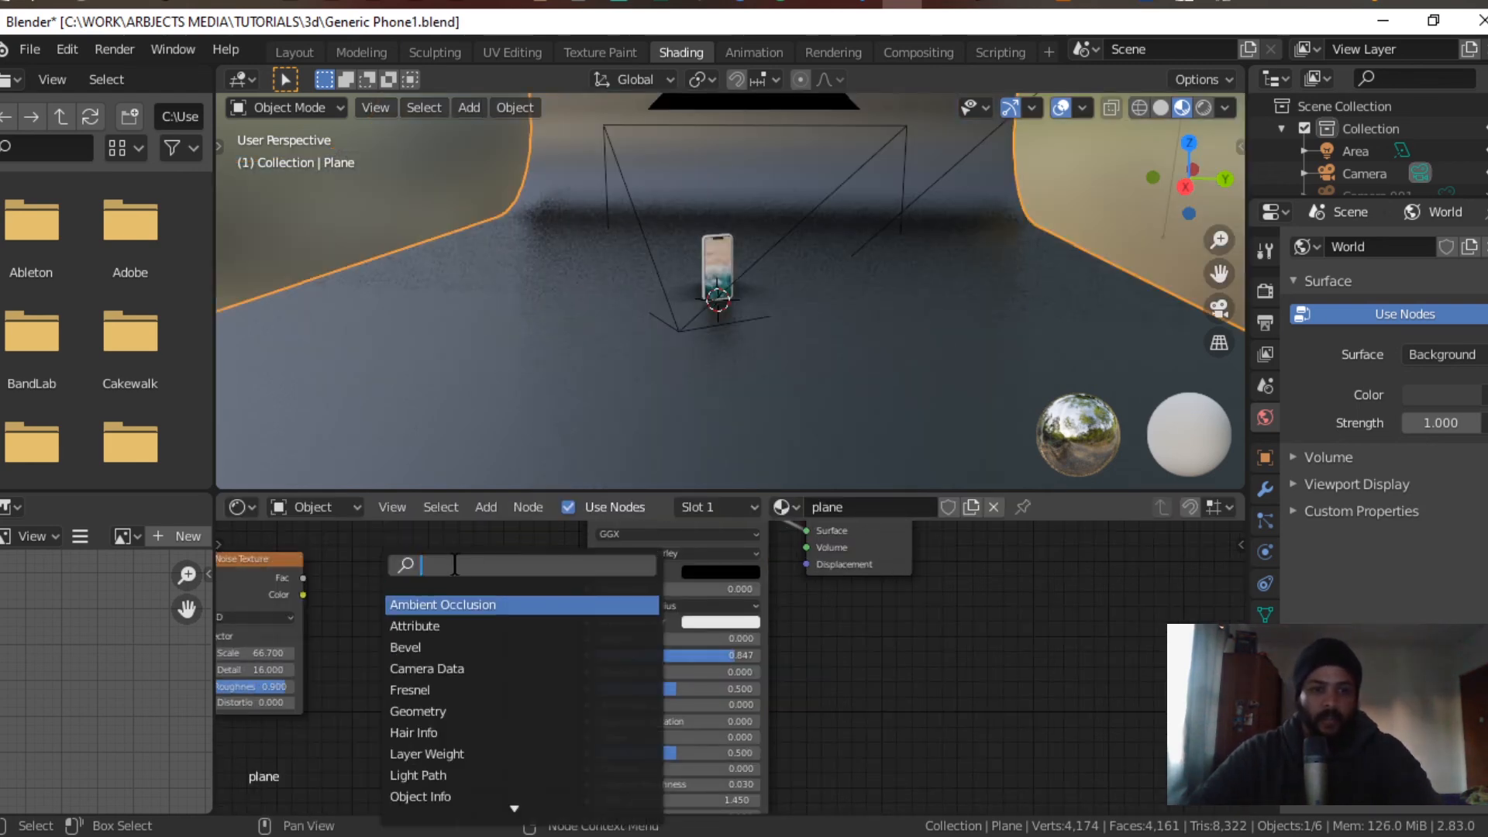
pyautogui.write('color')
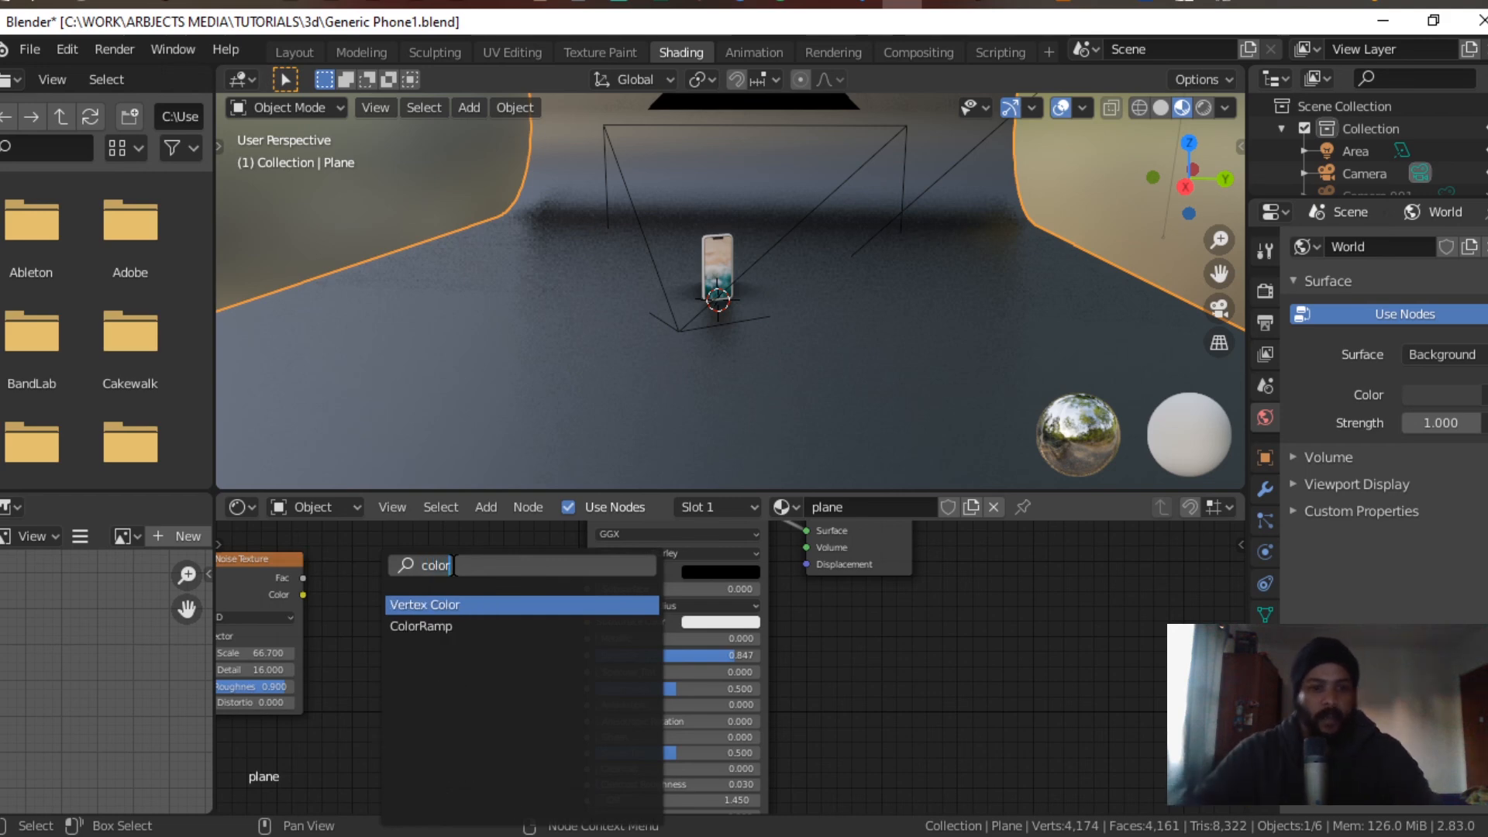
pyautogui.click(434, 625)
pyautogui.click(412, 608)
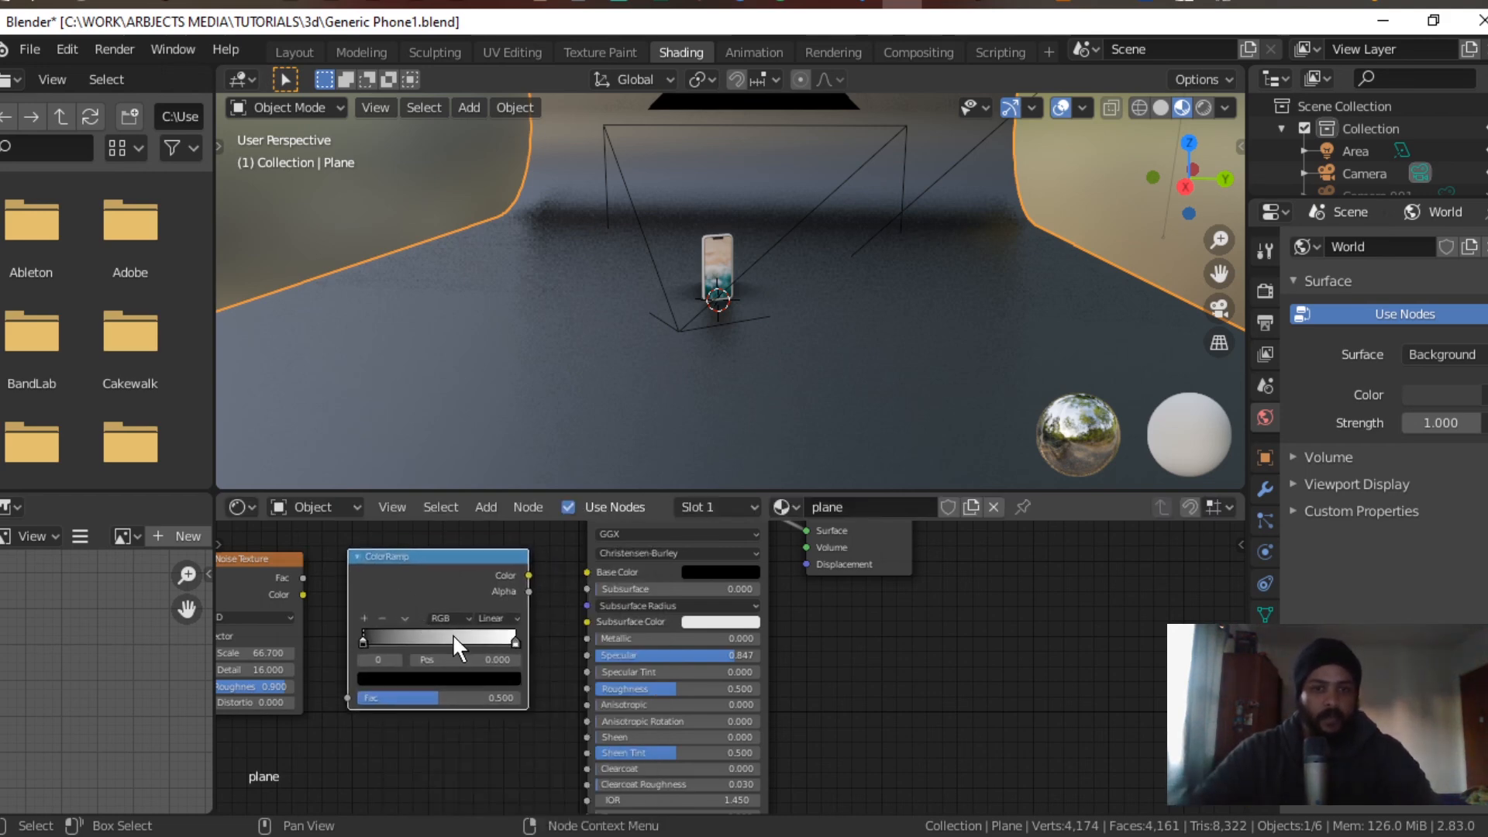
# Step: Try black for the ColorRamp stop at position 1.000, and set that stop to a light grey with value 0.850
pyautogui.click(515, 640)
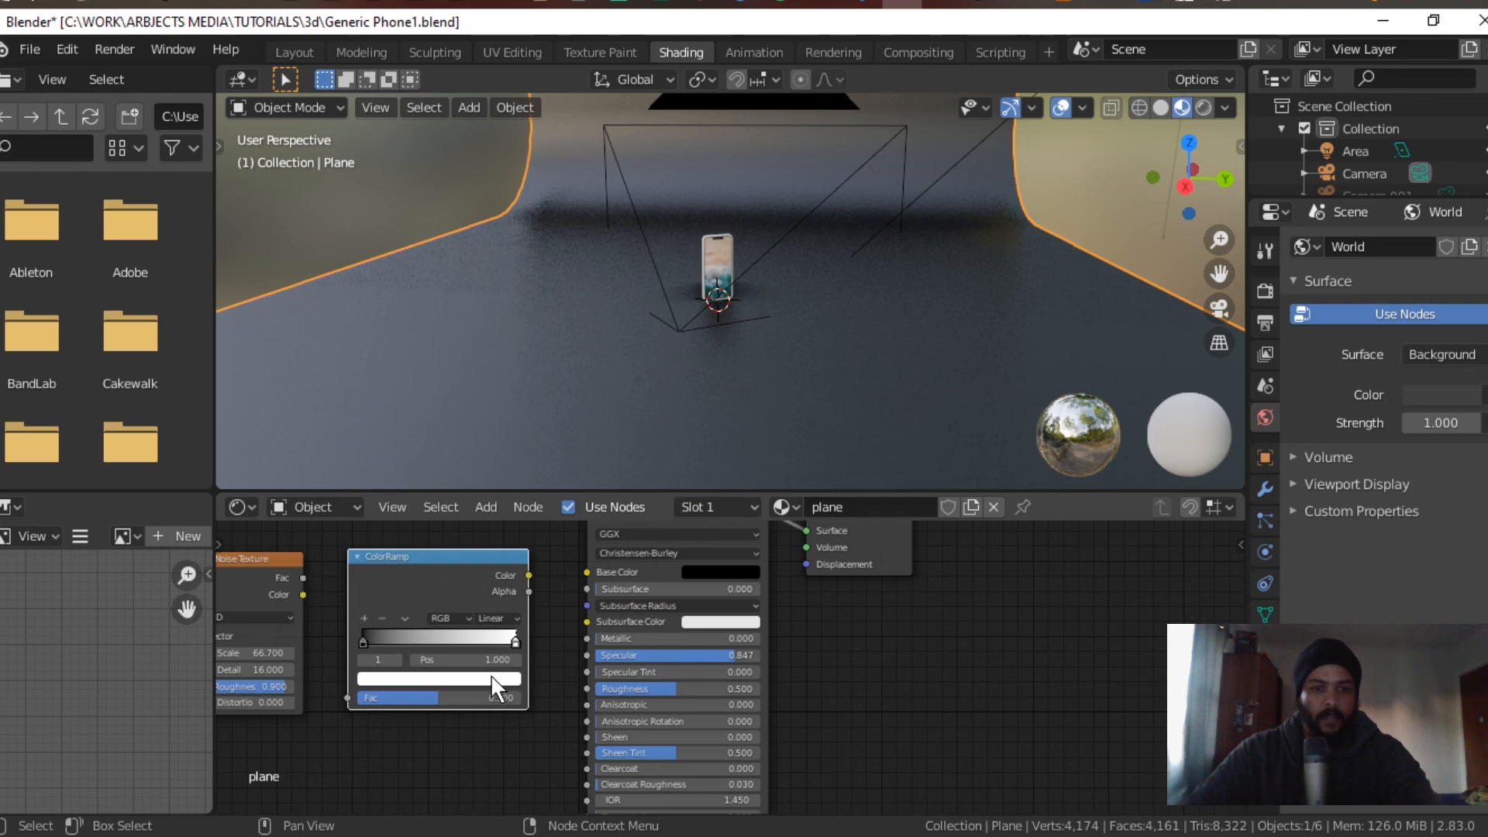
pyautogui.click(486, 680)
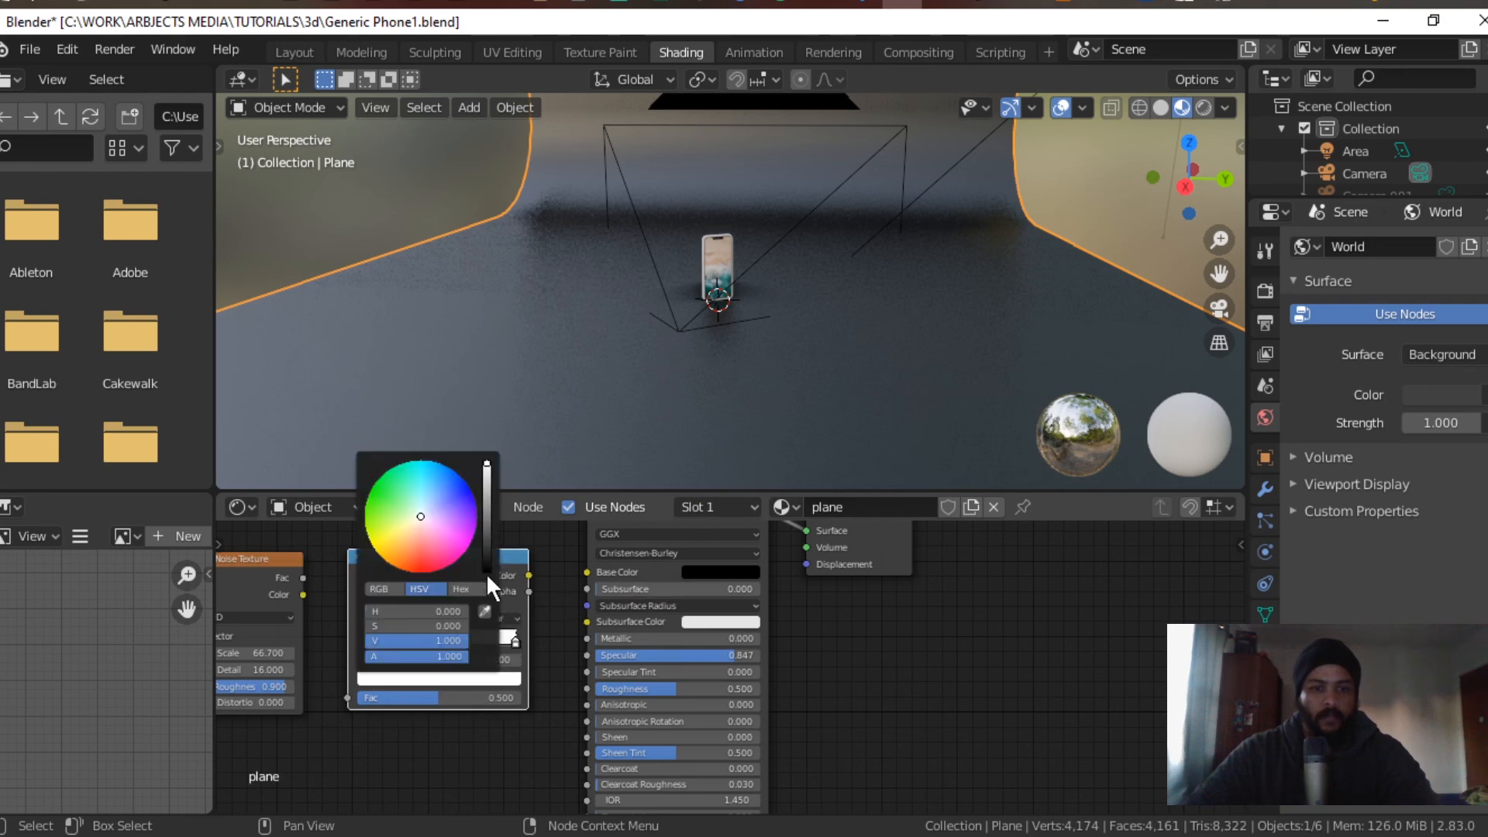
pyautogui.click(486, 573)
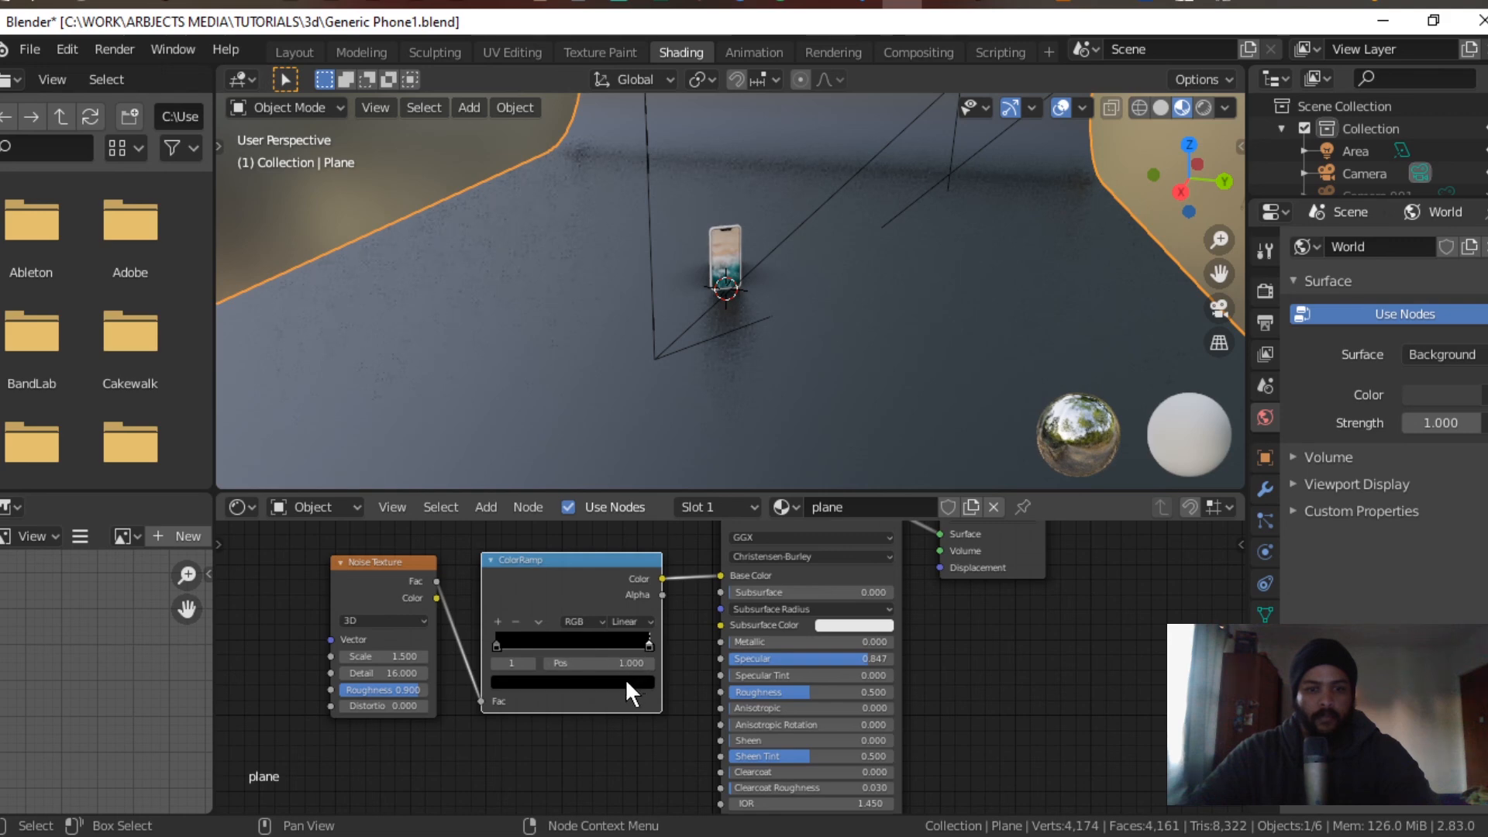
pyautogui.click(624, 679)
pyautogui.click(619, 480)
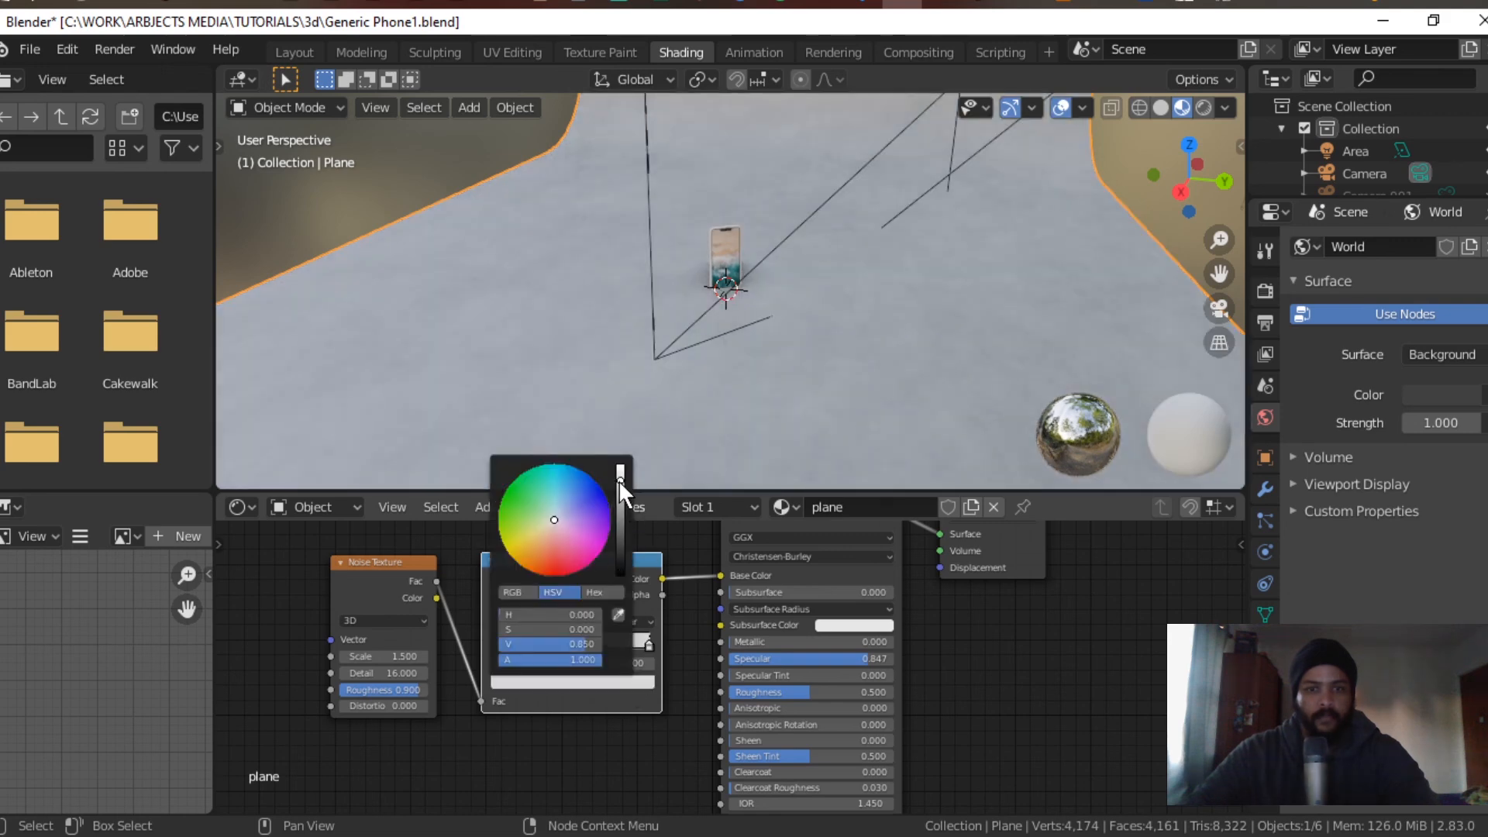
# Step: Try white for the ColorRamp stop at position 1.000, and set that stop to a dark grey
pyautogui.moveTo(620, 509); pyautogui.dragTo(621, 469)
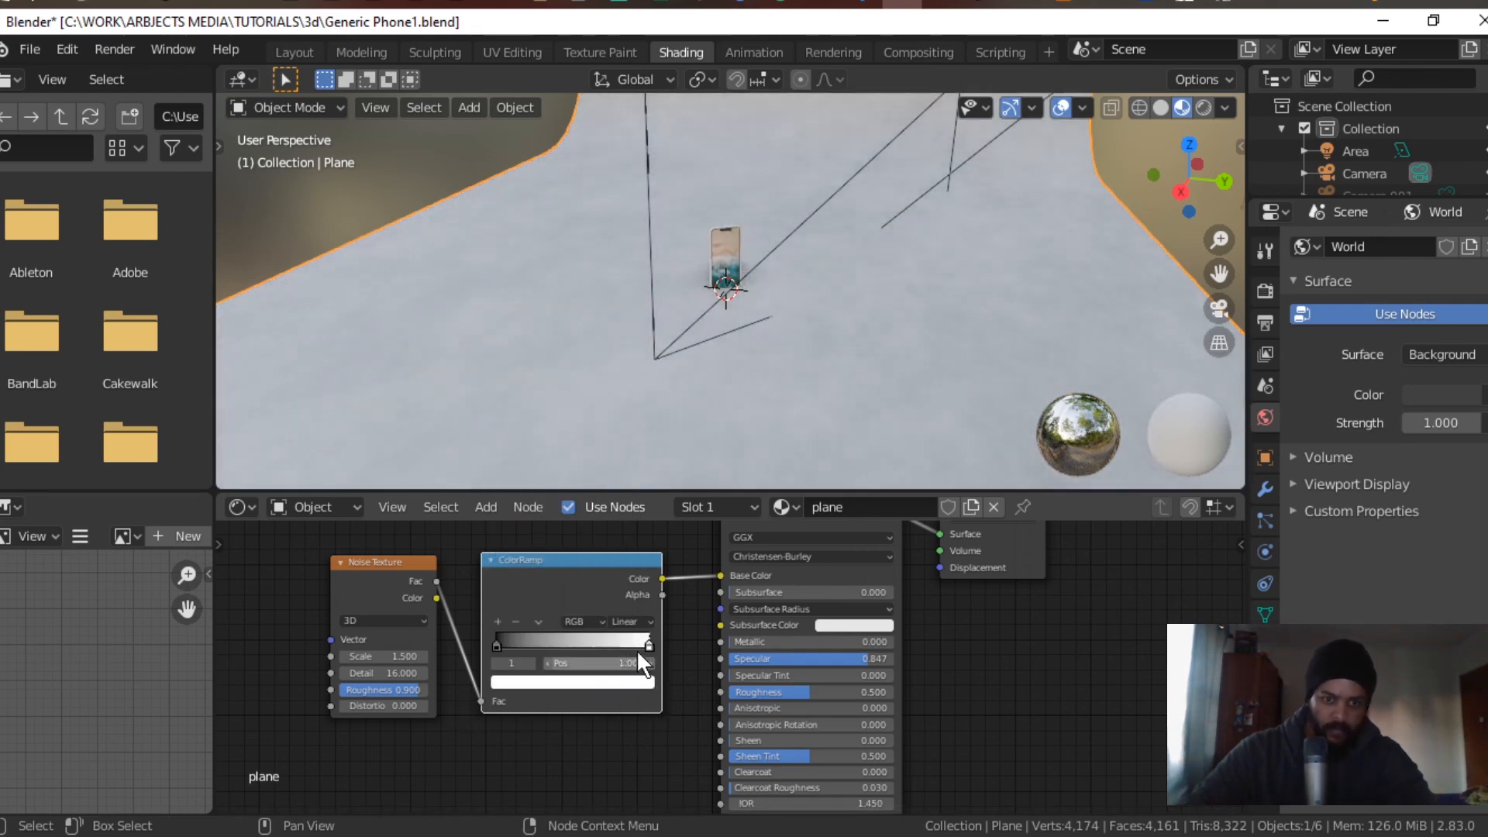
pyautogui.click(616, 681)
pyautogui.click(621, 522)
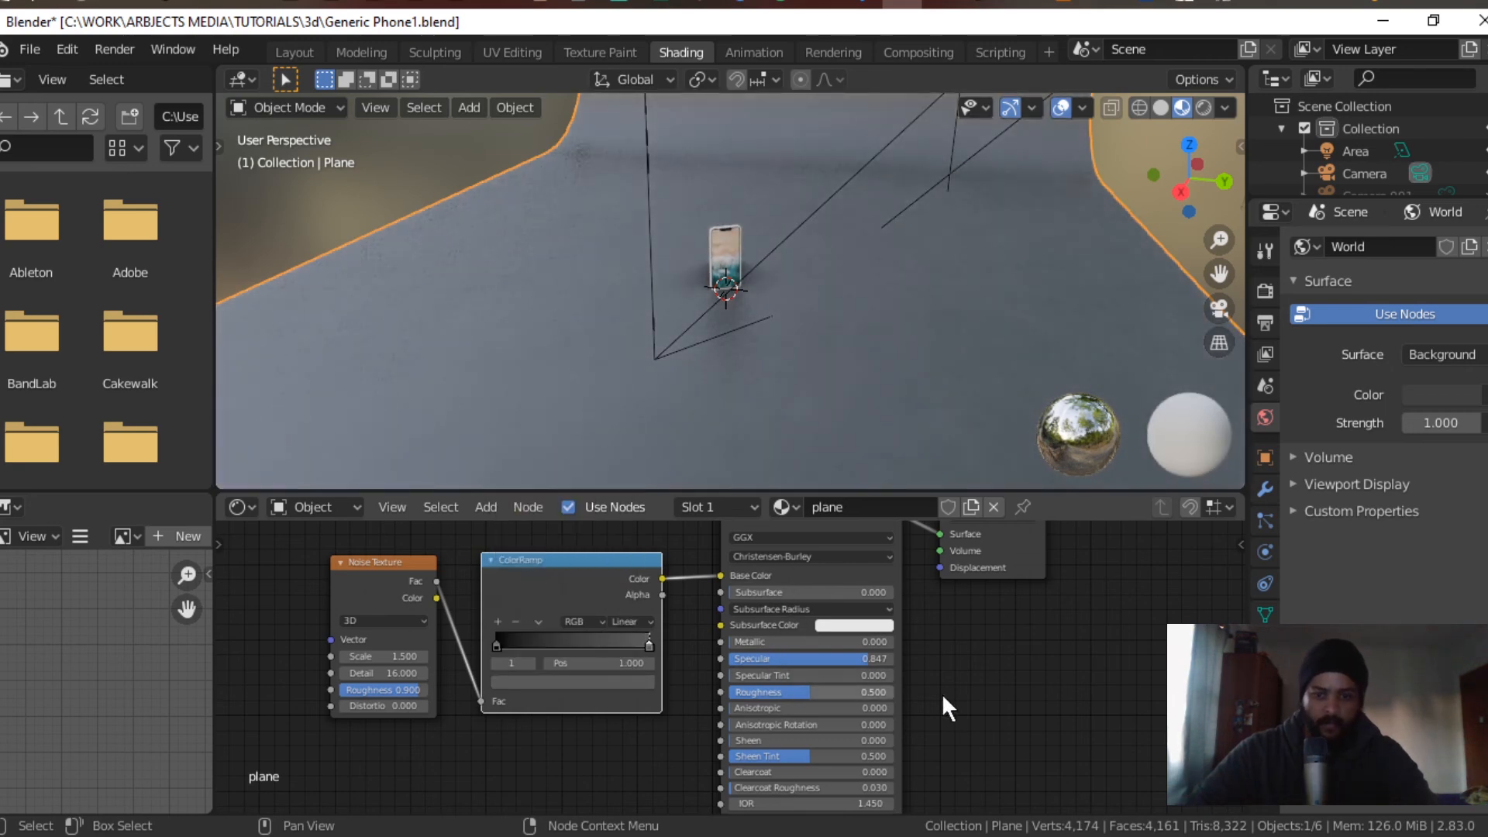
# Step: Render the angled phone on the darkened backdrop and check the whole image
pyautogui.moveTo(980, 711); pyautogui.dragTo(929, 721, button='middle')
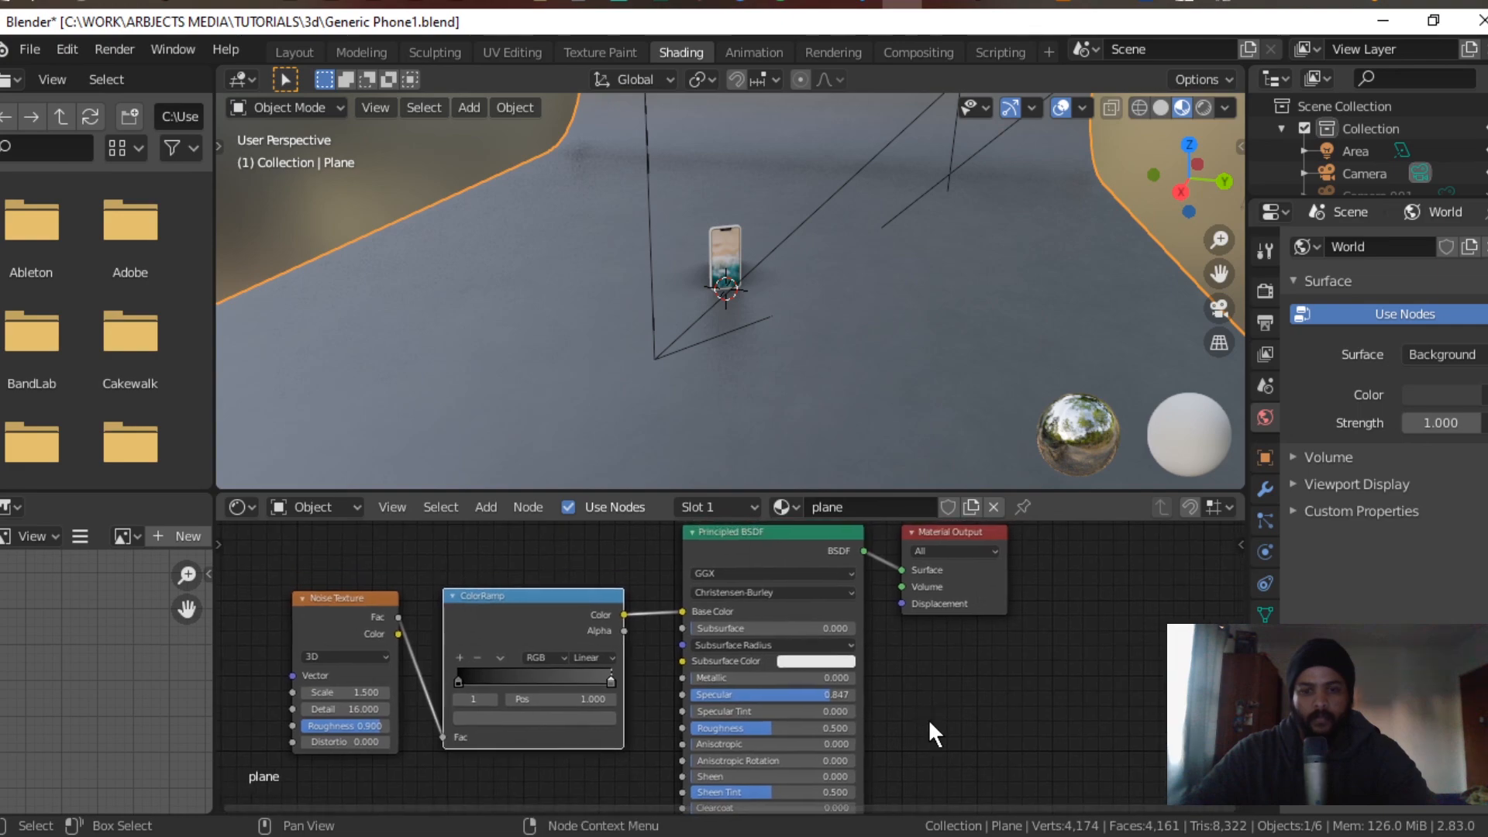
pyautogui.press('F12')
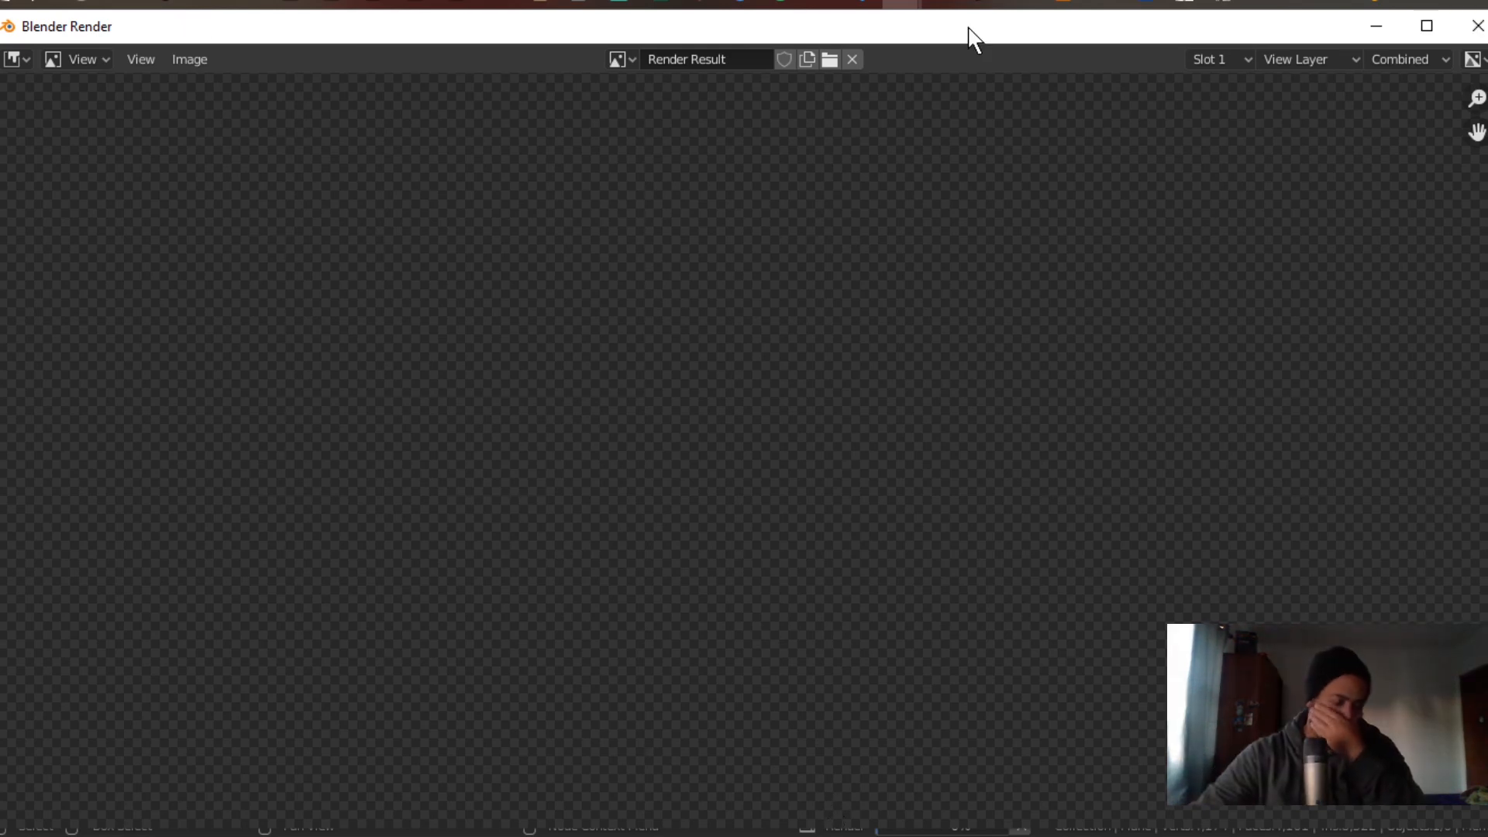
pyautogui.scroll(-3, 1017, 455)
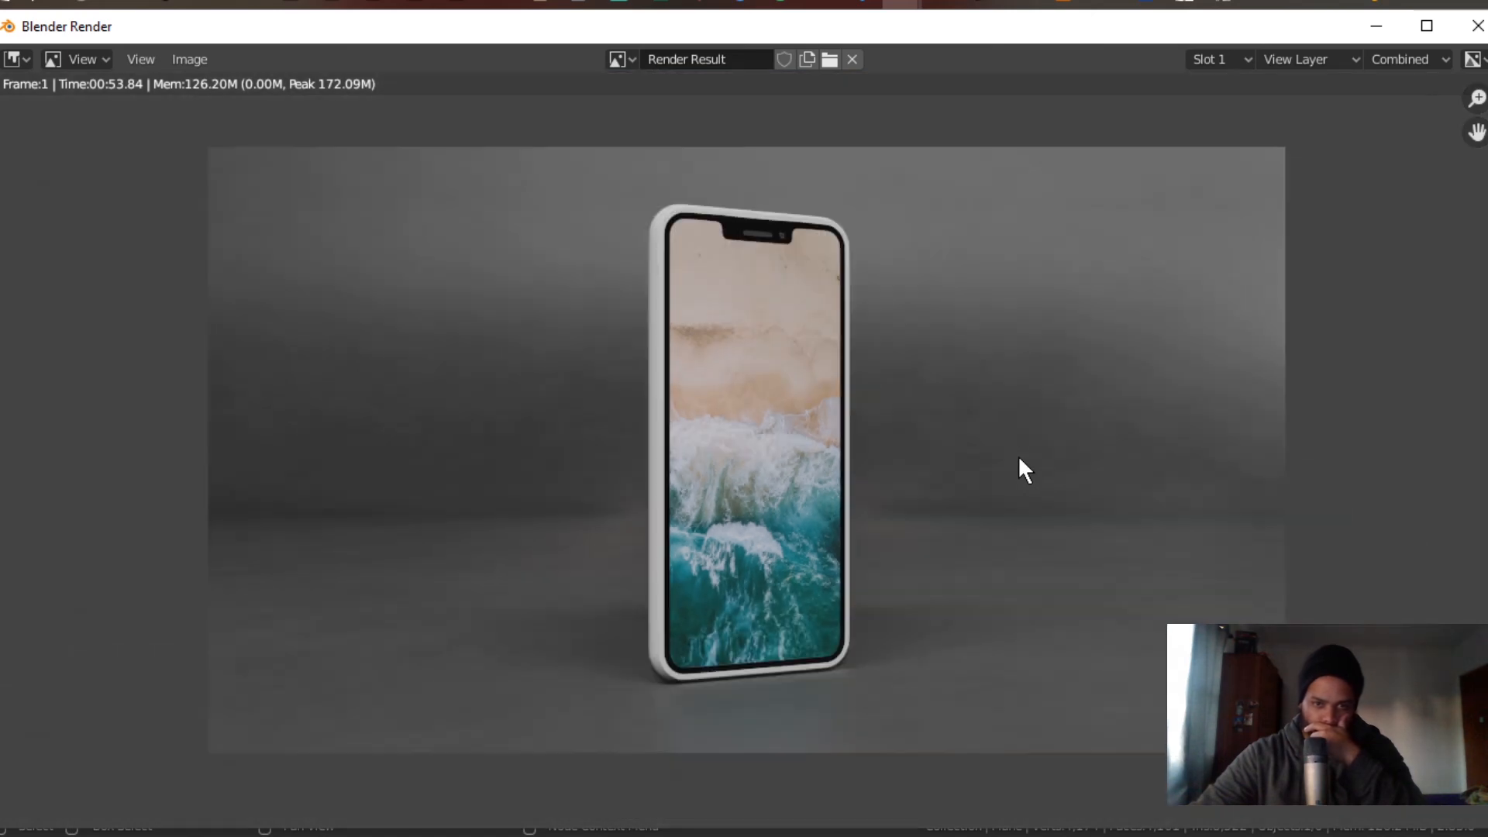
pyautogui.scroll(1, 1019, 459)
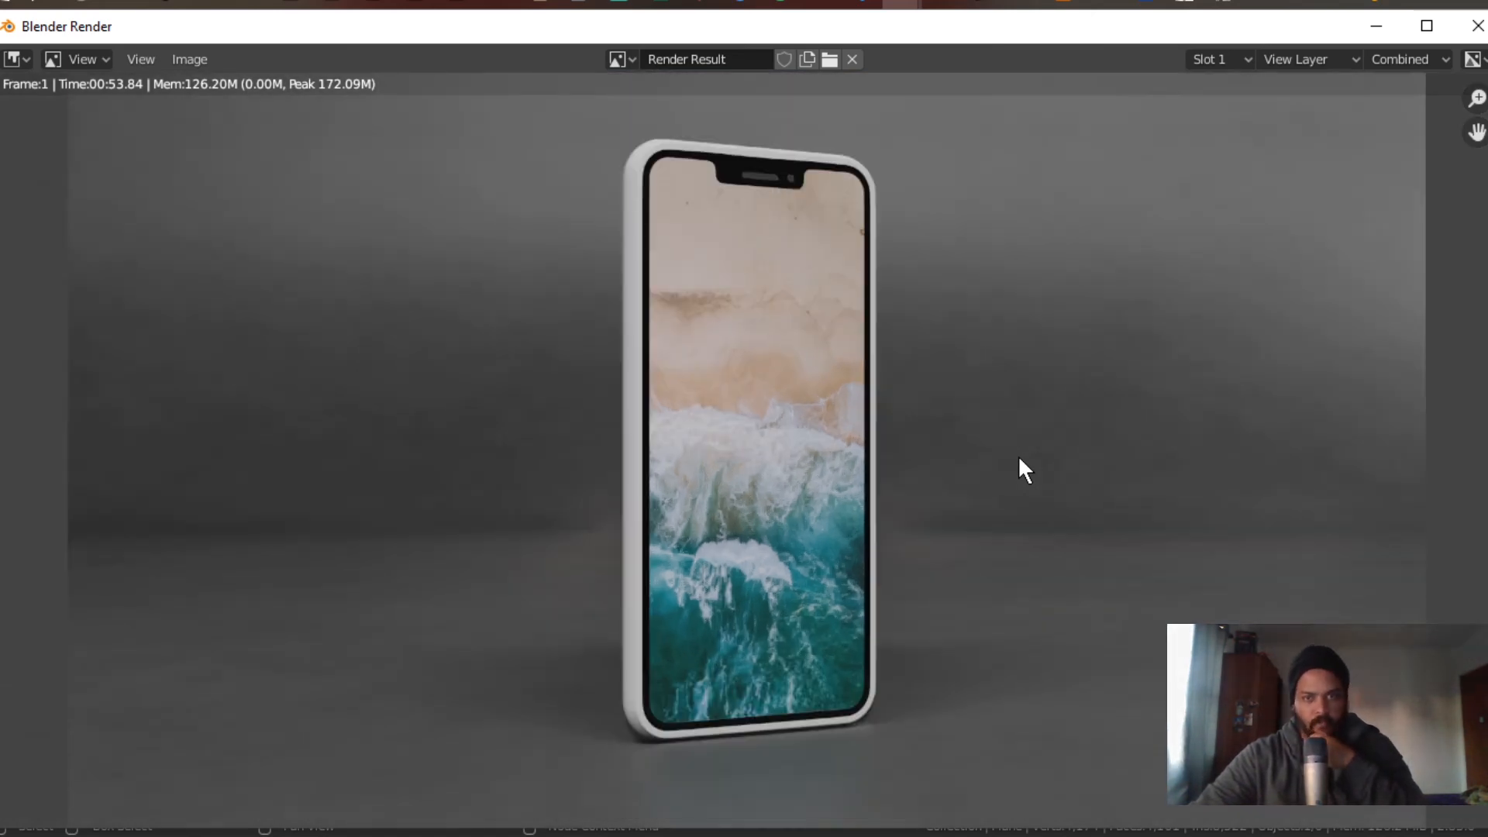
# Step: Save the render as phone 1.png in the 3d folder and close the render window
pyautogui.click(182, 62)
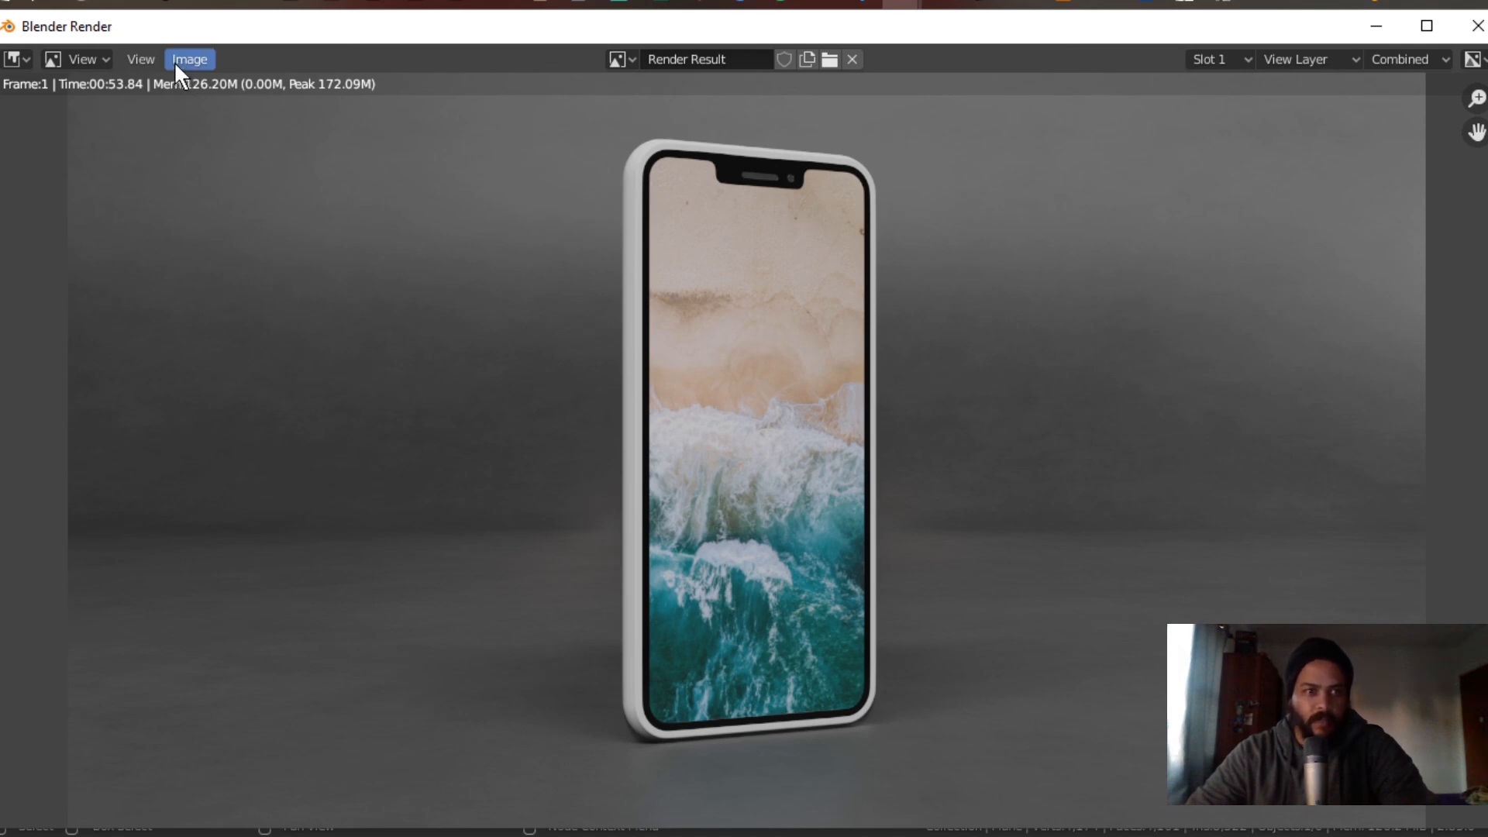
pyautogui.click(224, 217)
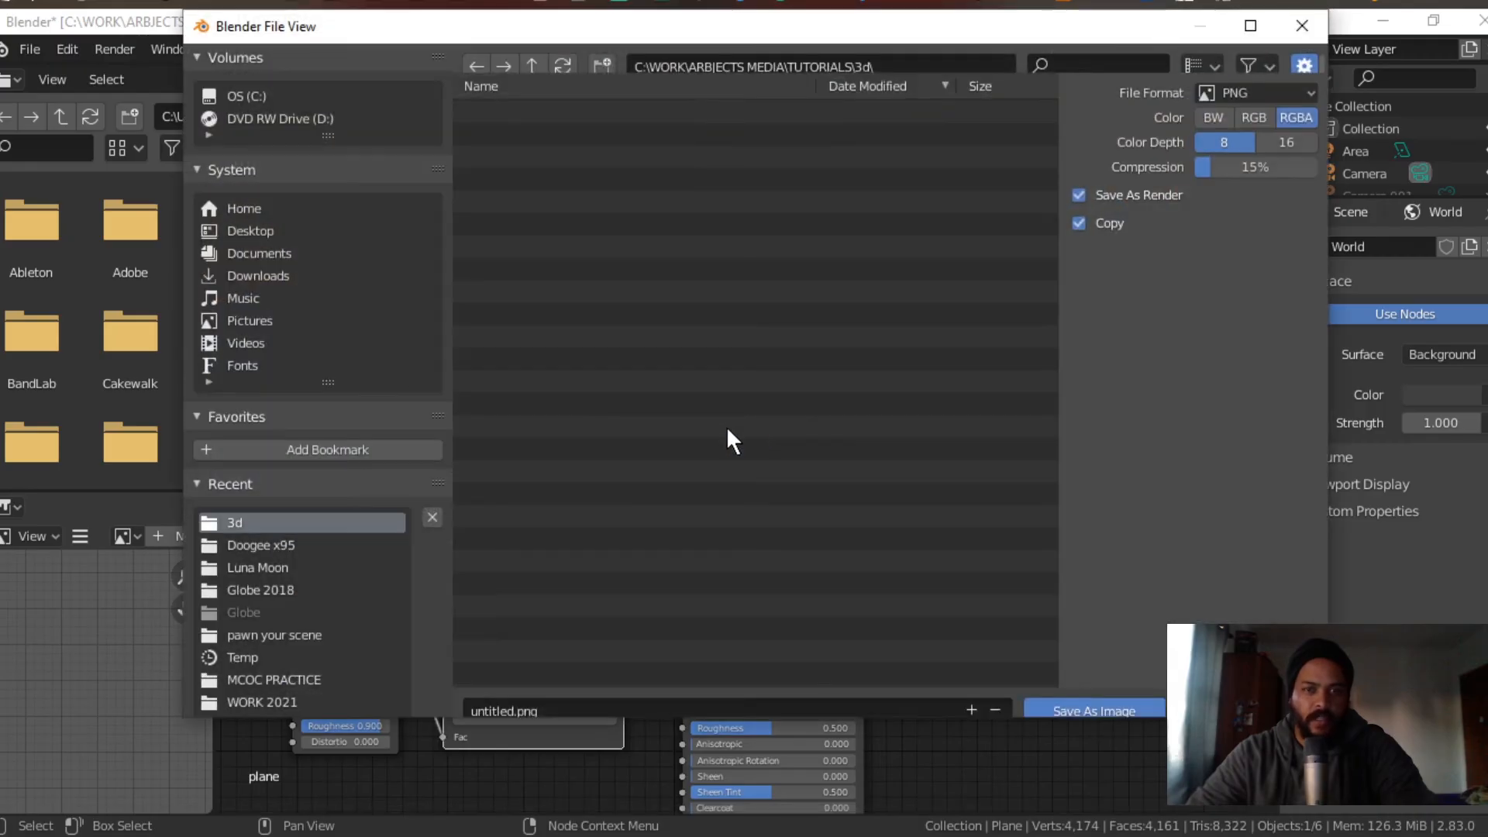
pyautogui.click(576, 693)
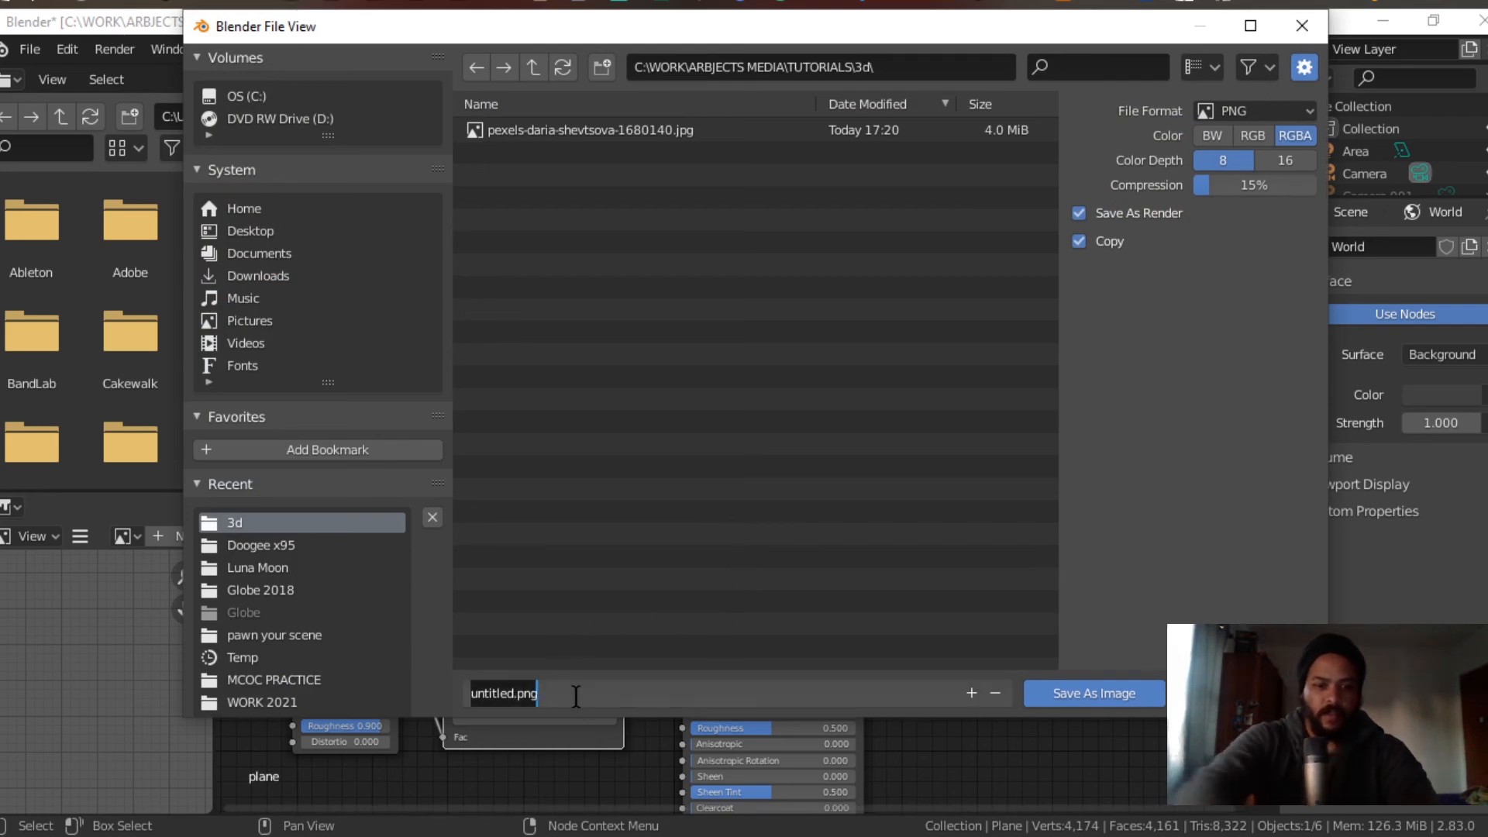
pyautogui.write('phone')
pyautogui.press('Return')
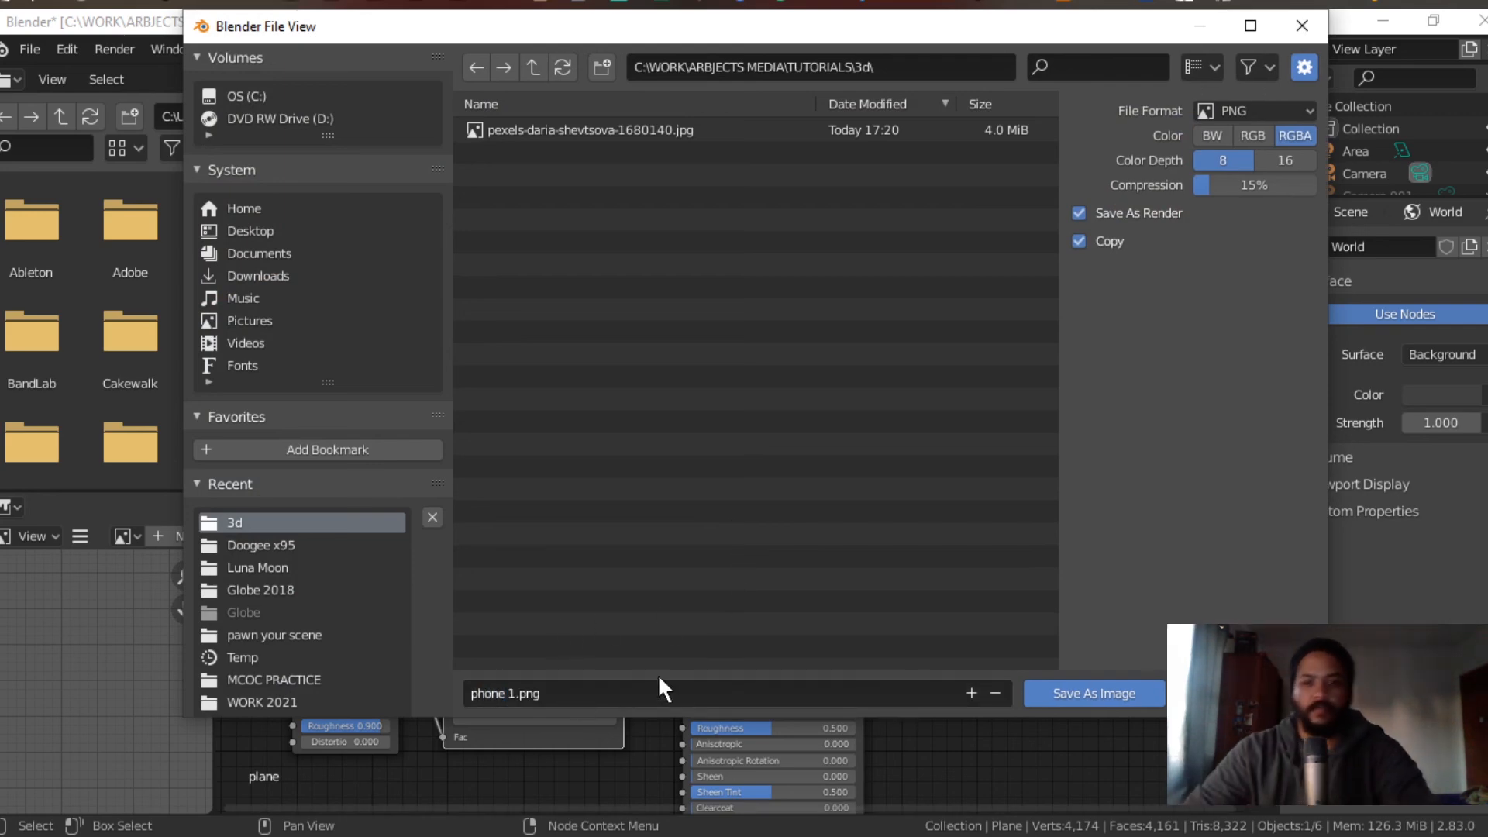
pyautogui.click(1053, 692)
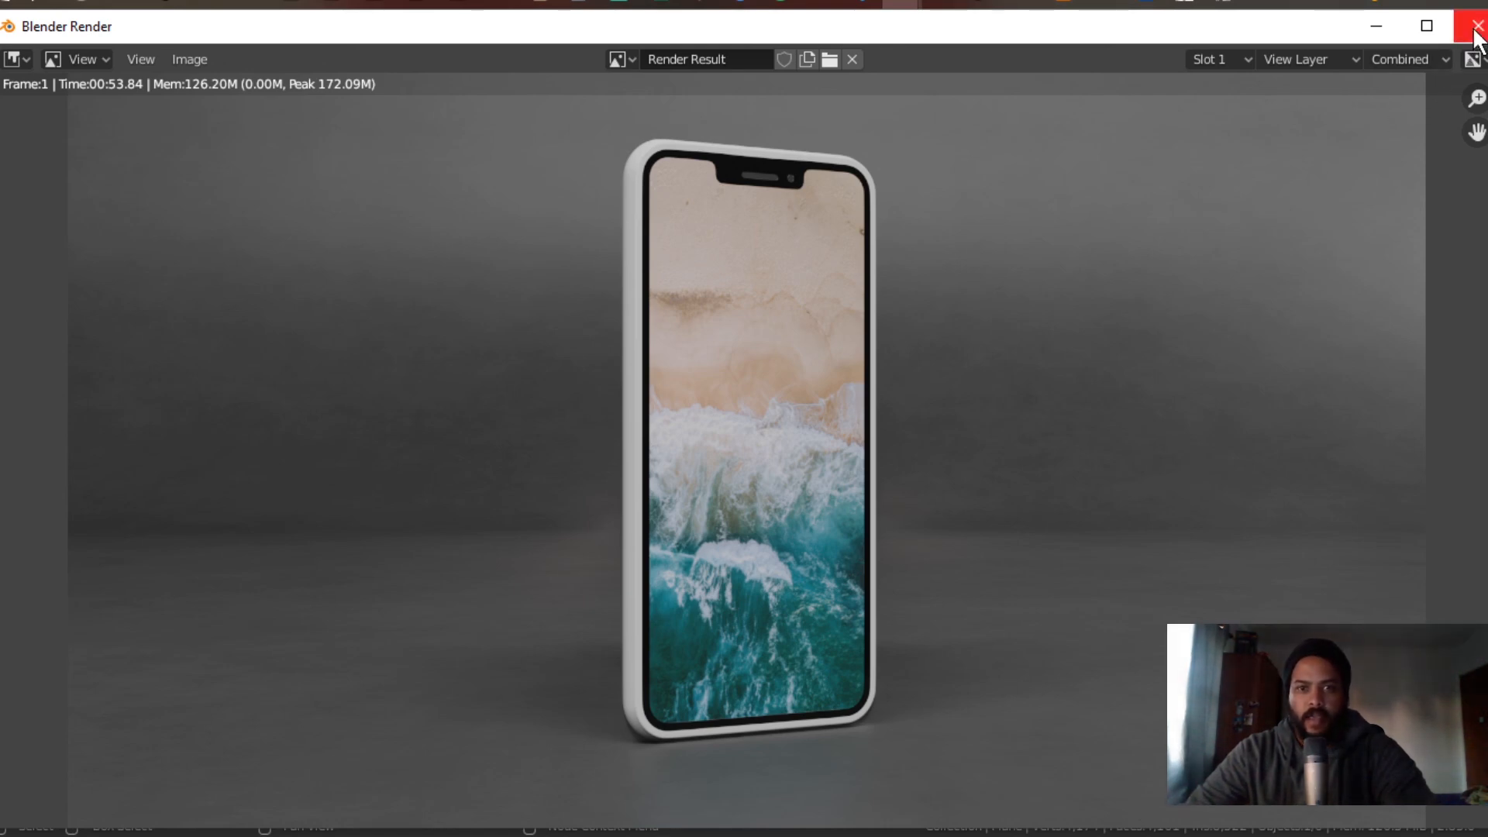
pyautogui.click(1473, 28)
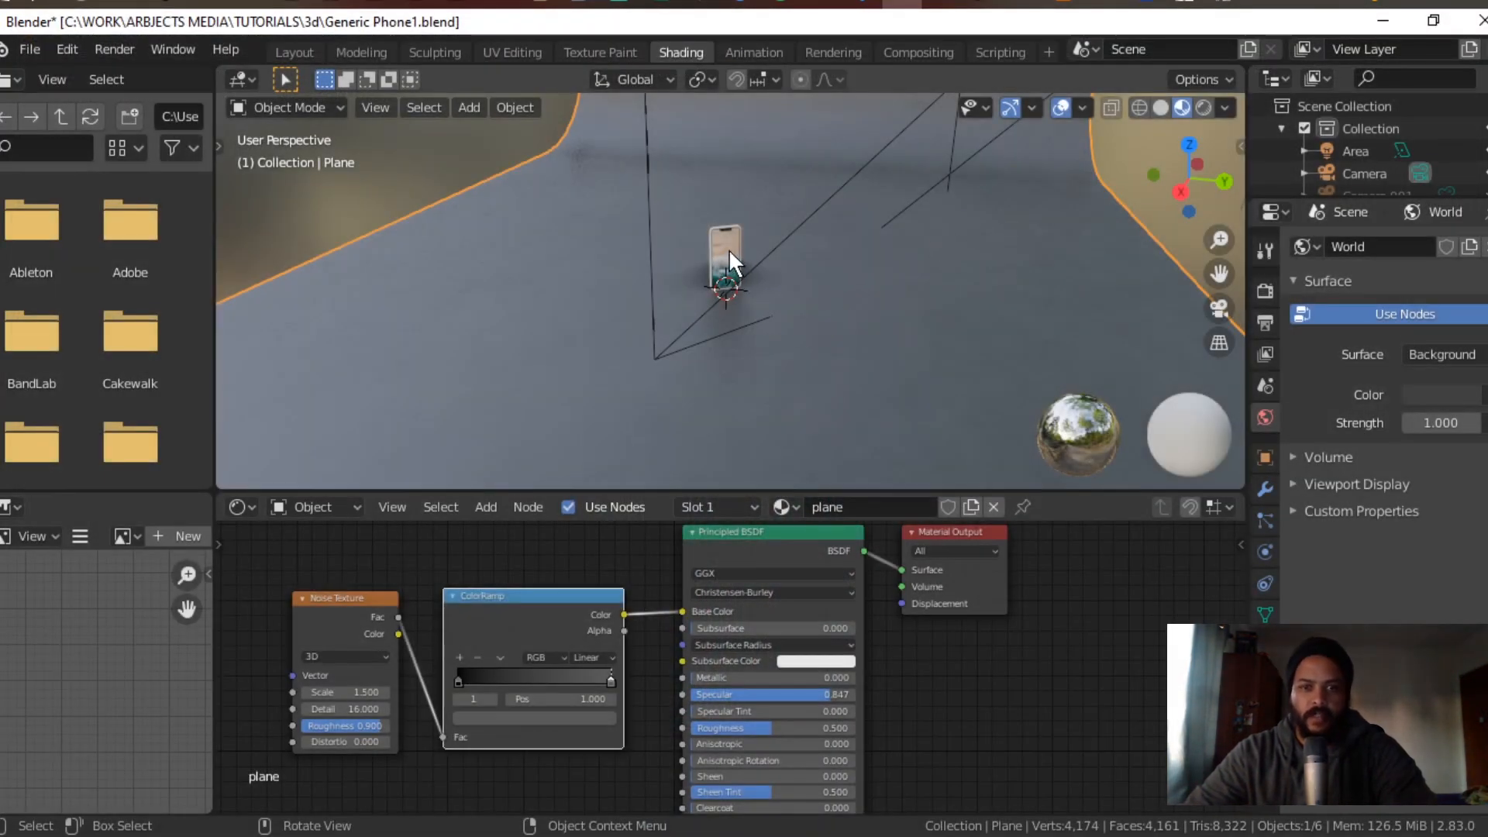
# Step: Select the phone and, in the Layout workspace, set its Z rotation to 0° so it faces the camera
pyautogui.click(728, 247)
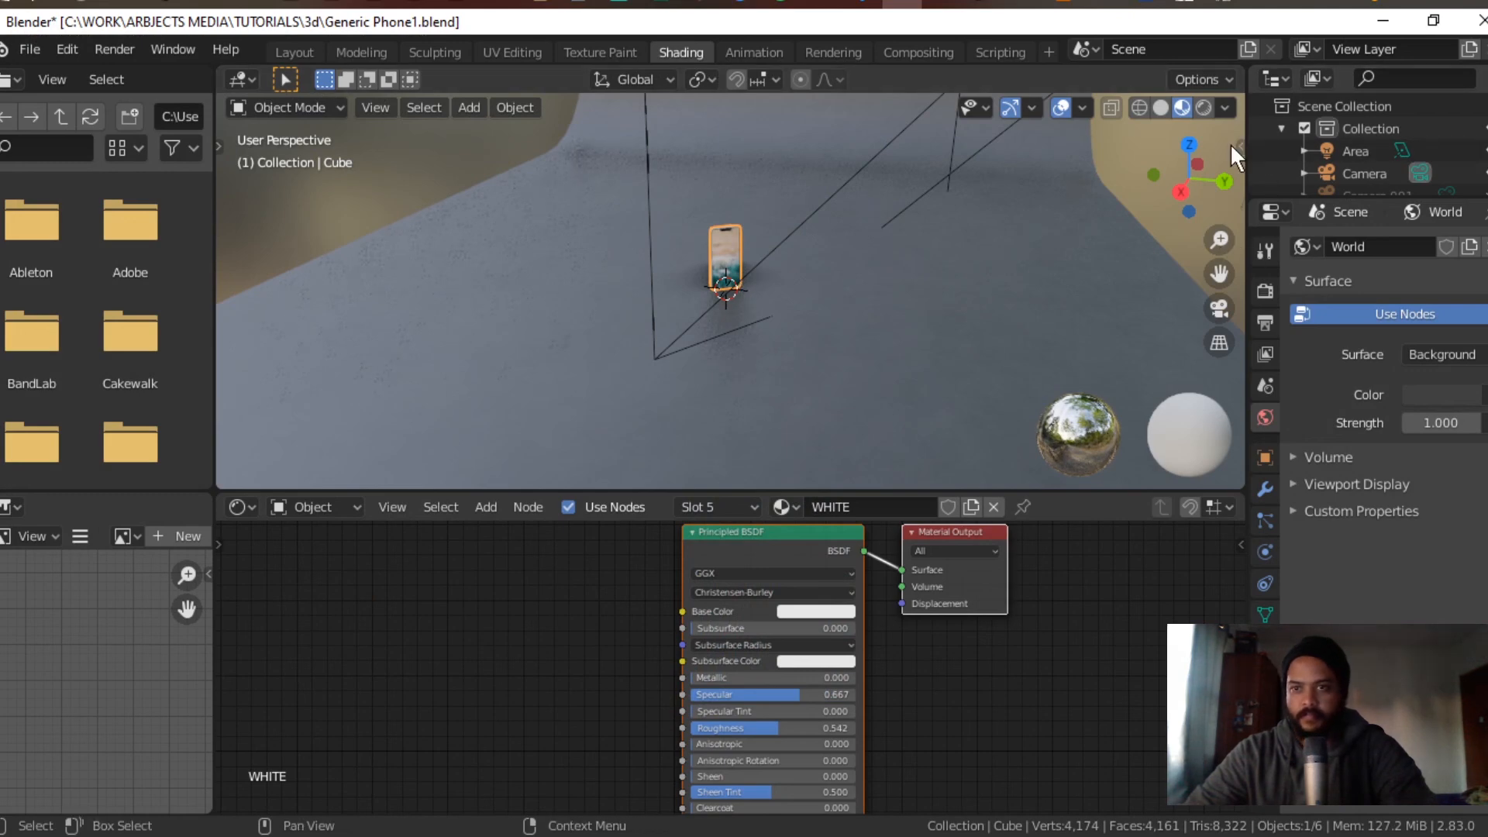
pyautogui.click(295, 54)
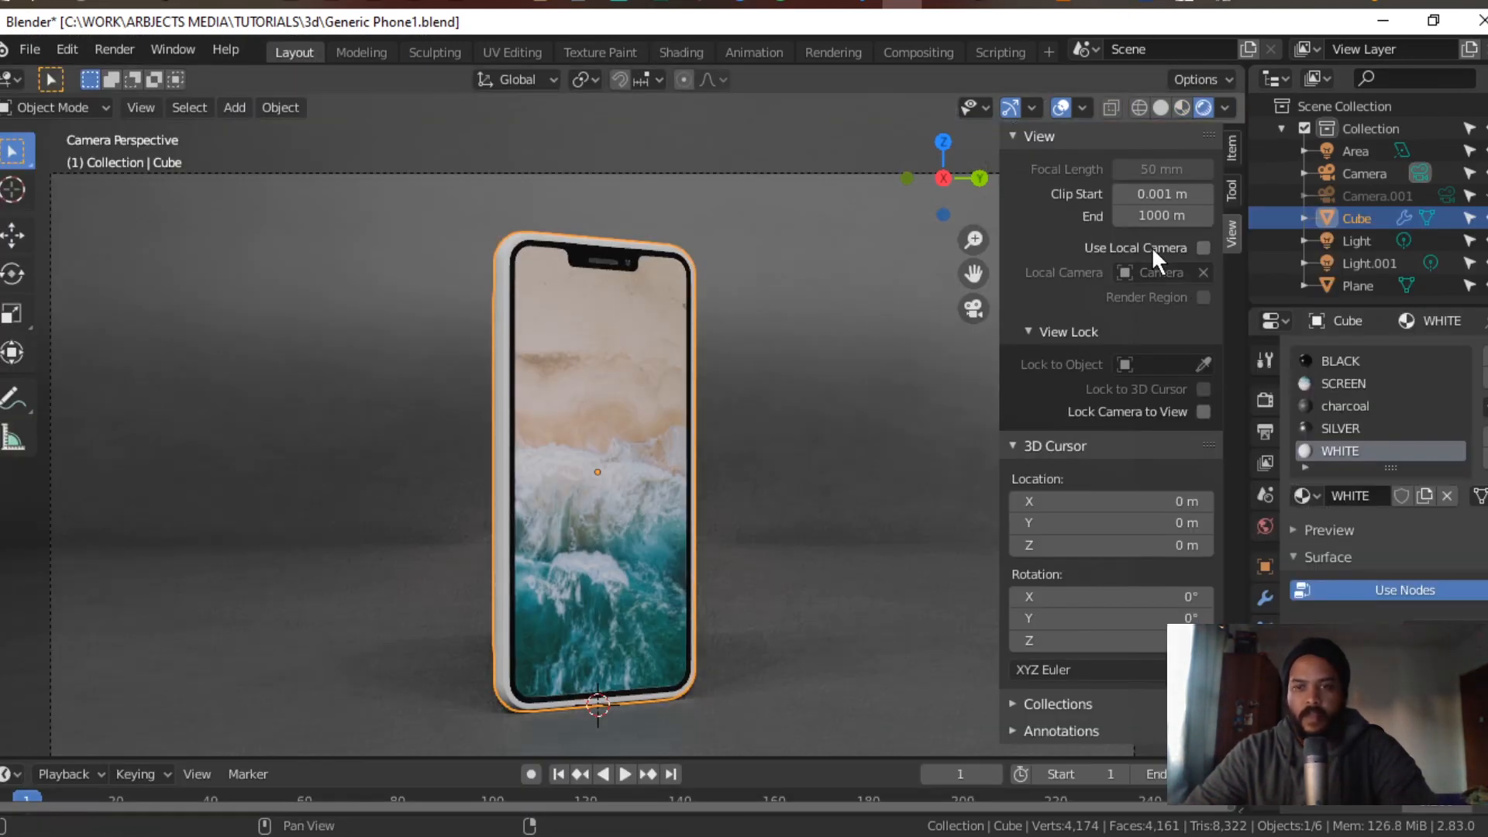
pyautogui.click(1229, 146)
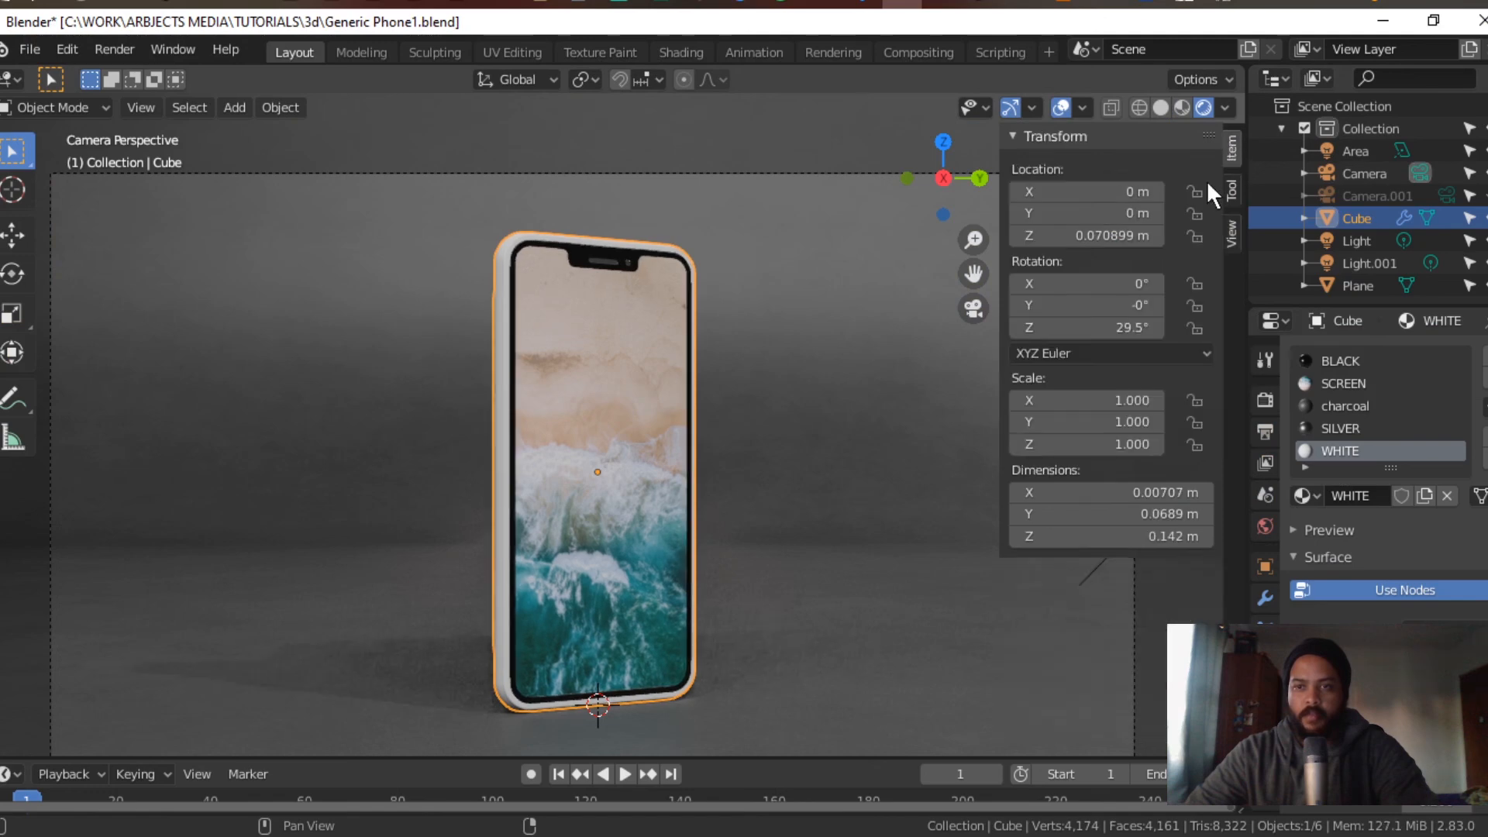
pyautogui.click(1233, 231)
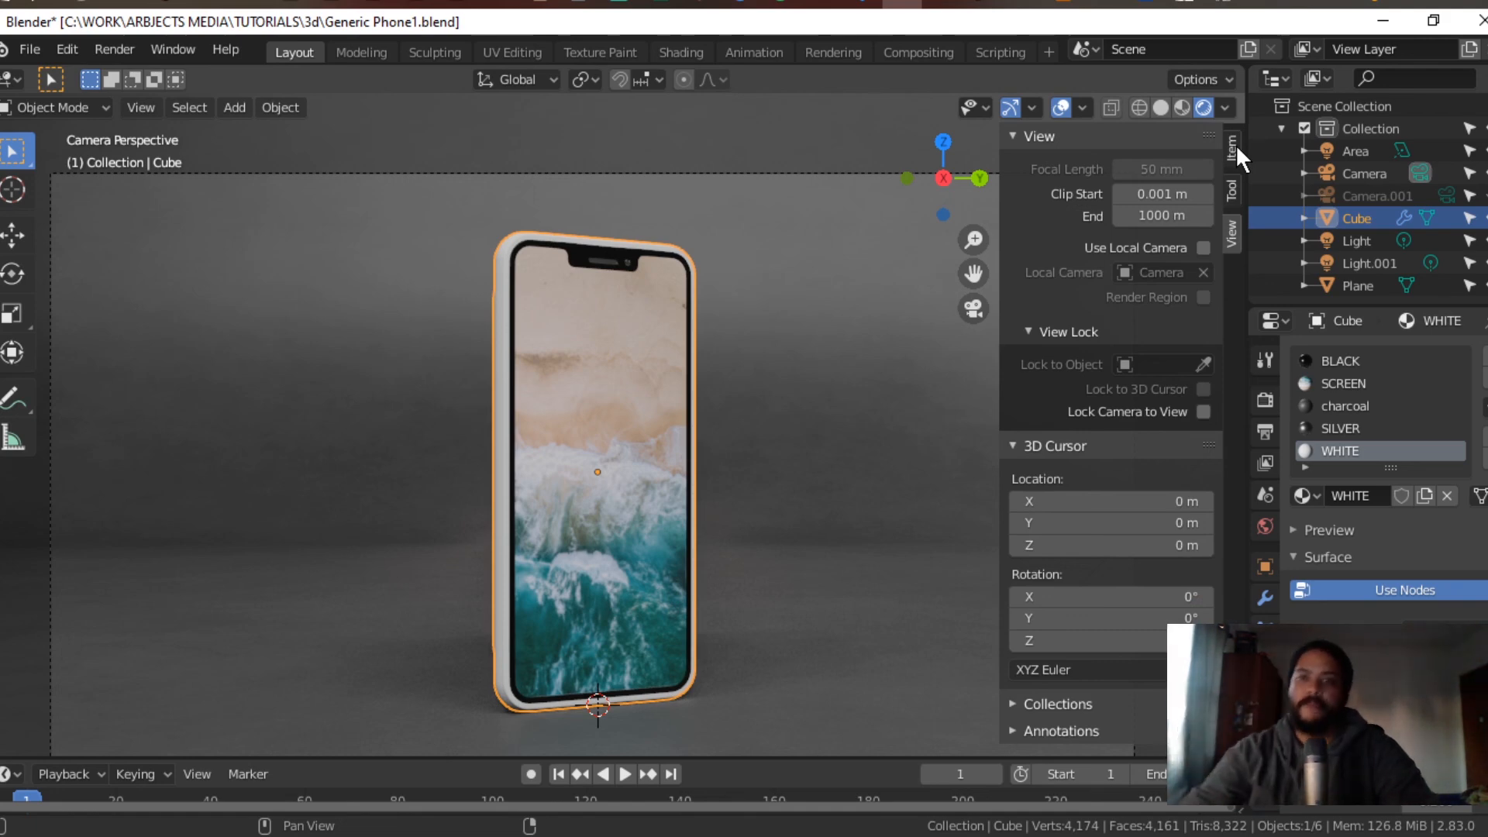
pyautogui.click(1235, 144)
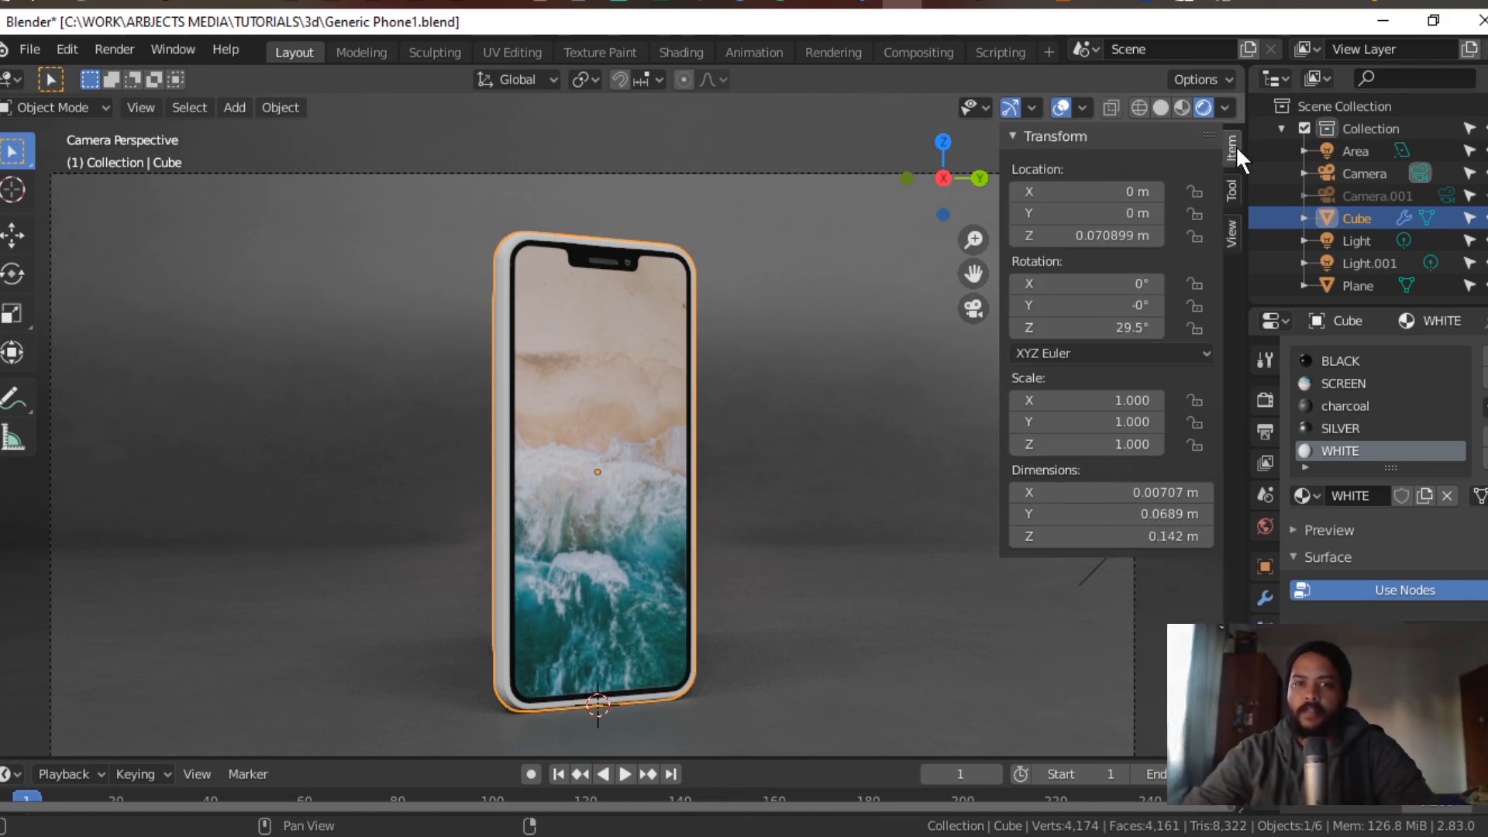
pyautogui.click(1234, 194)
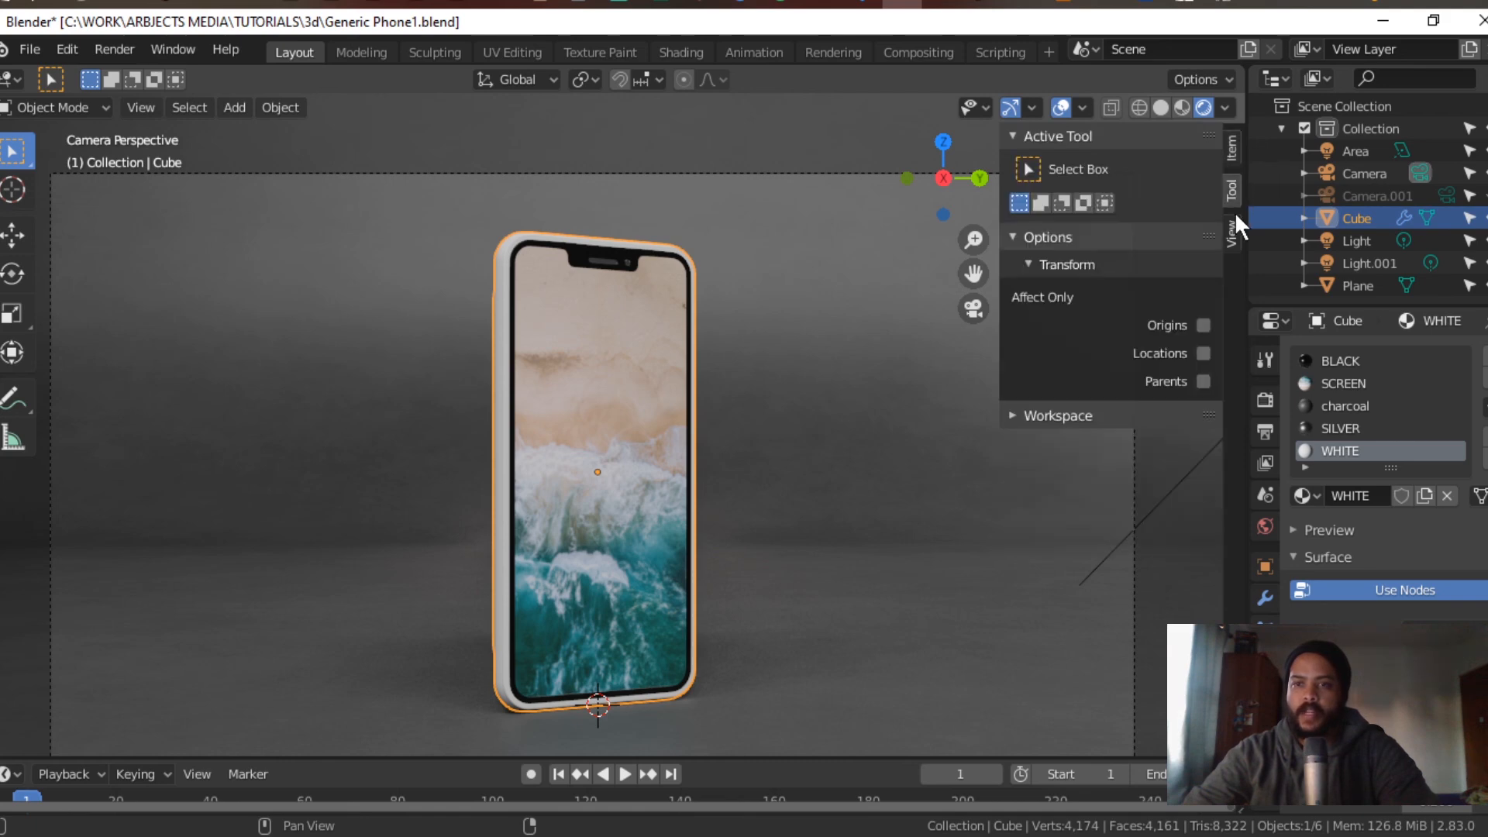
pyautogui.click(1232, 231)
pyautogui.click(1234, 147)
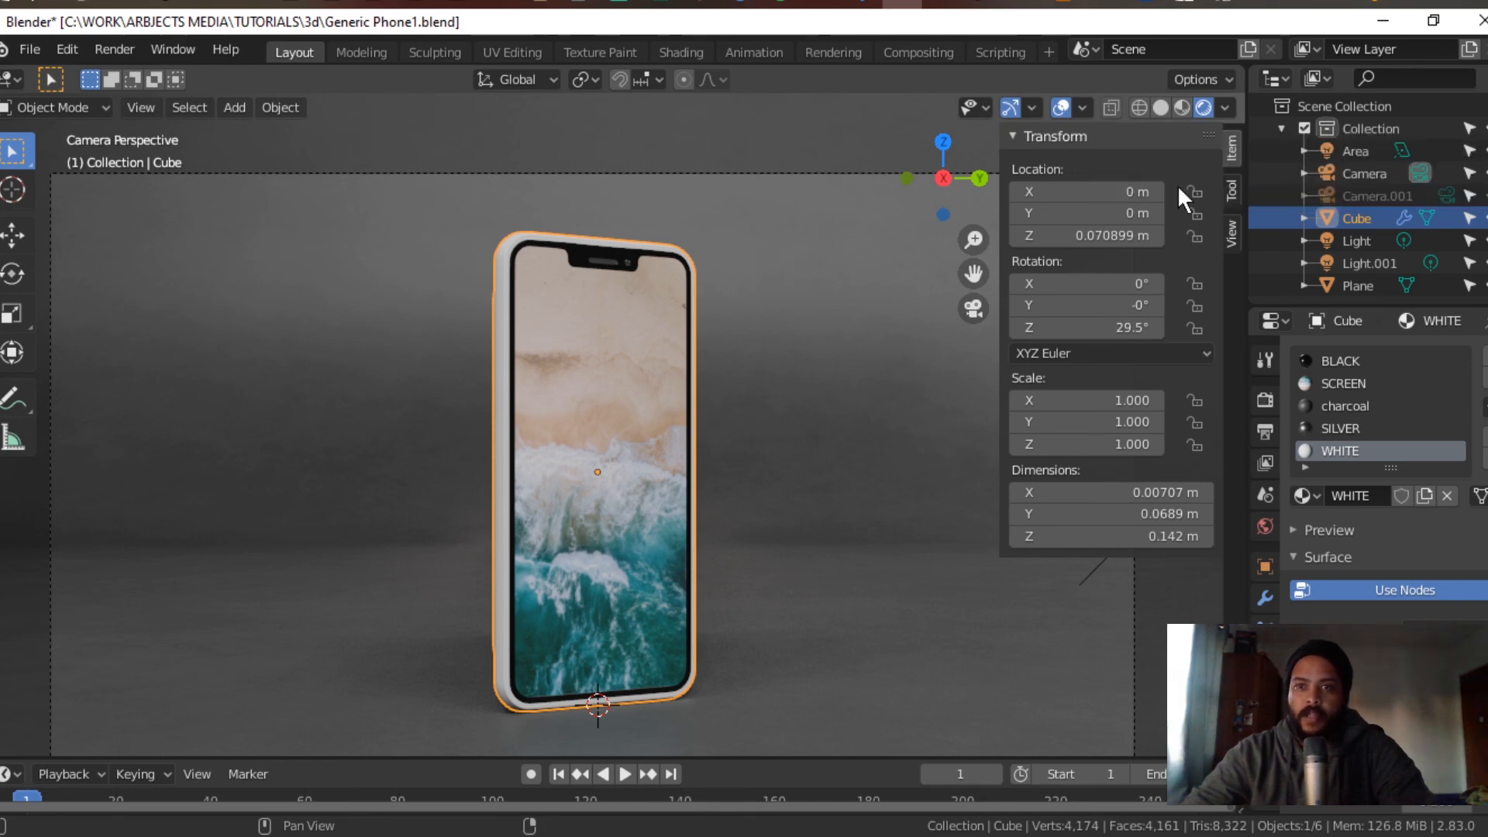
pyautogui.doubleClick(1131, 327)
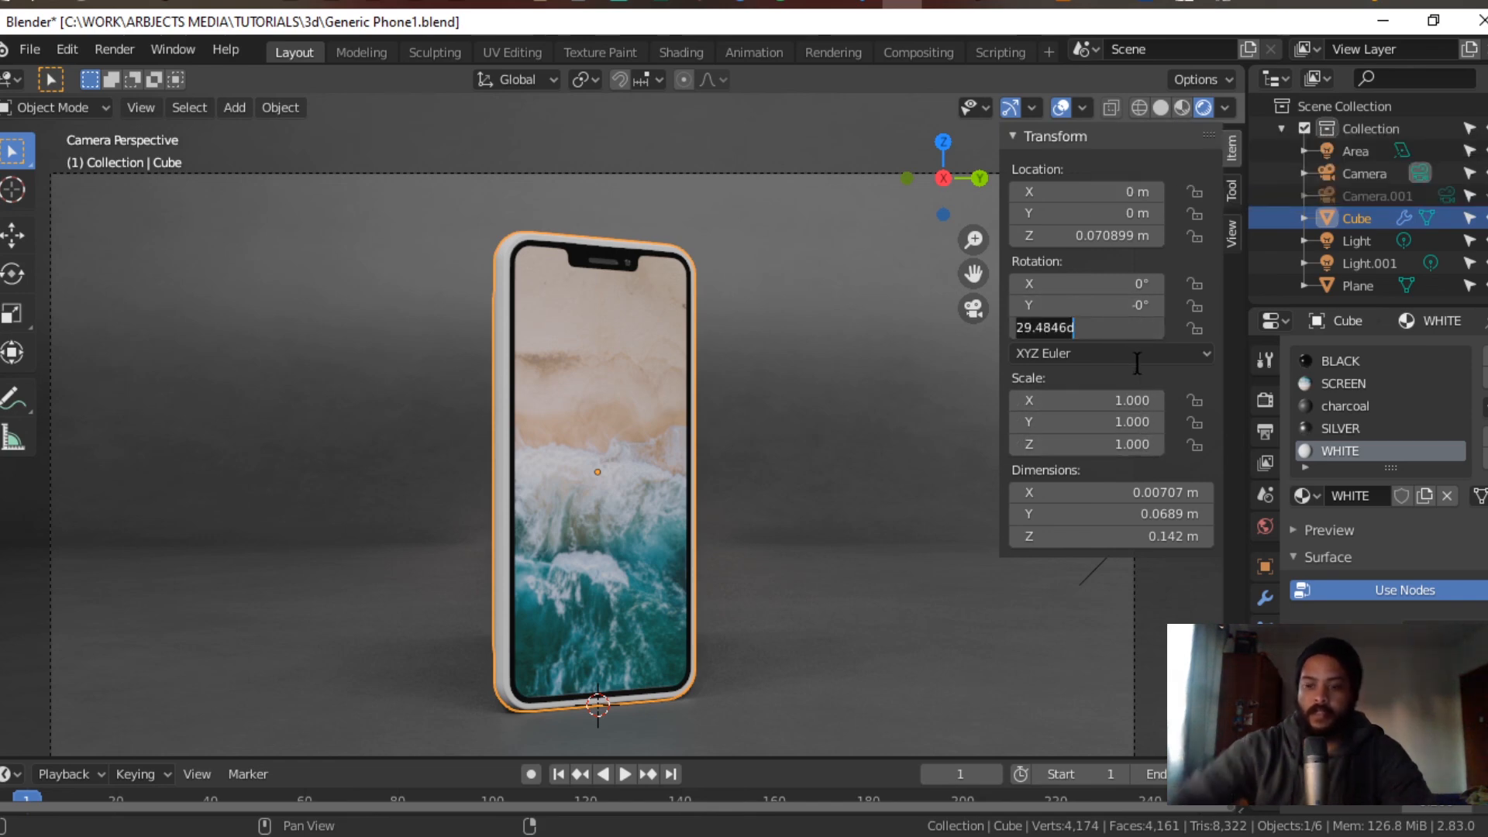
pyautogui.write('0')
pyautogui.press('Return')
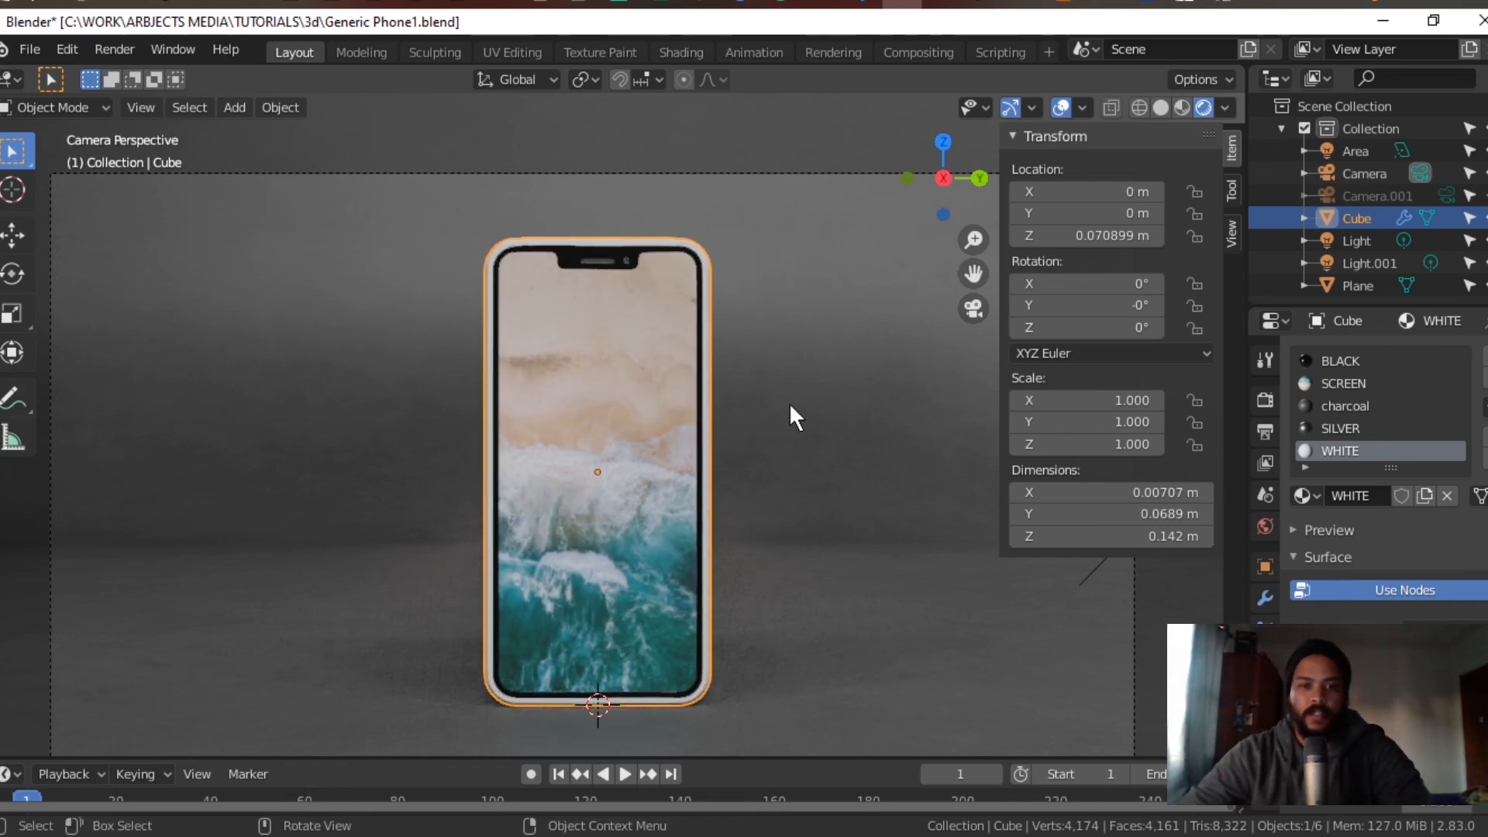
# Step: Leave the camera view, save the project file, then render the front-facing phone and check the image
pyautogui.press('KP_0')
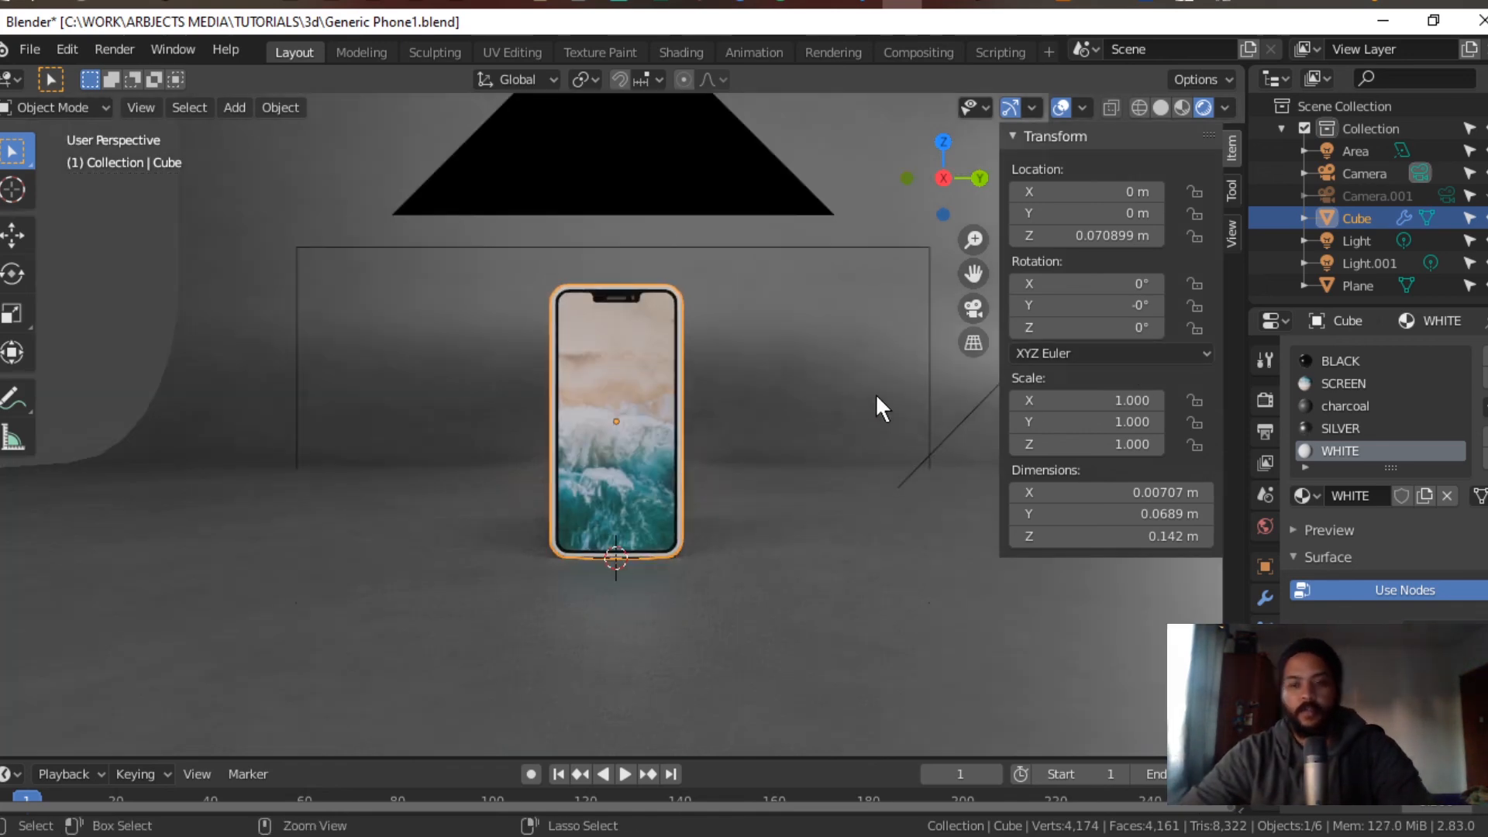
pyautogui.hotkey('ctrl', 's')
pyautogui.press('F12')
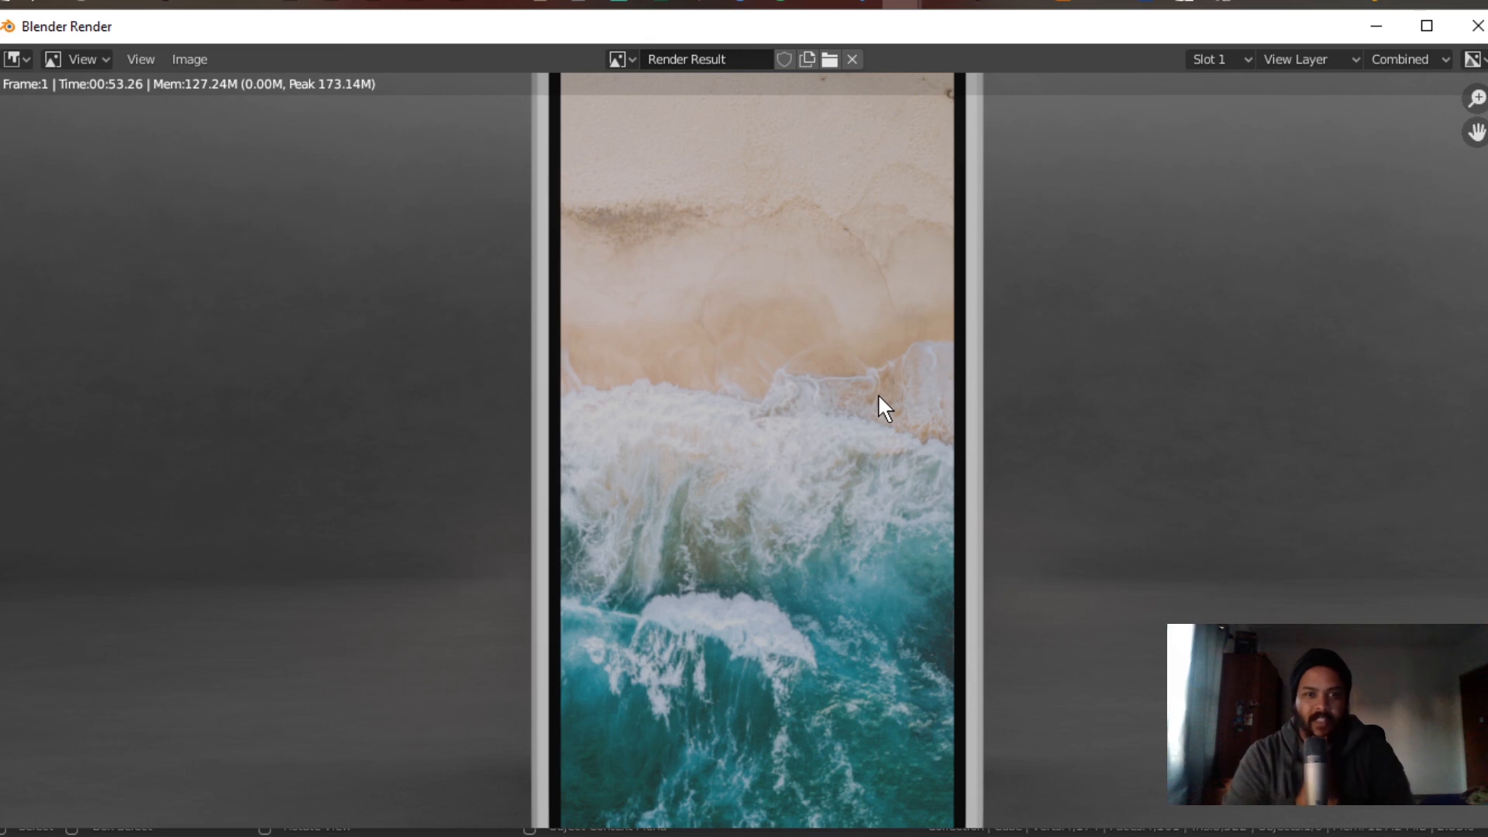
pyautogui.scroll(-2, 884, 407)
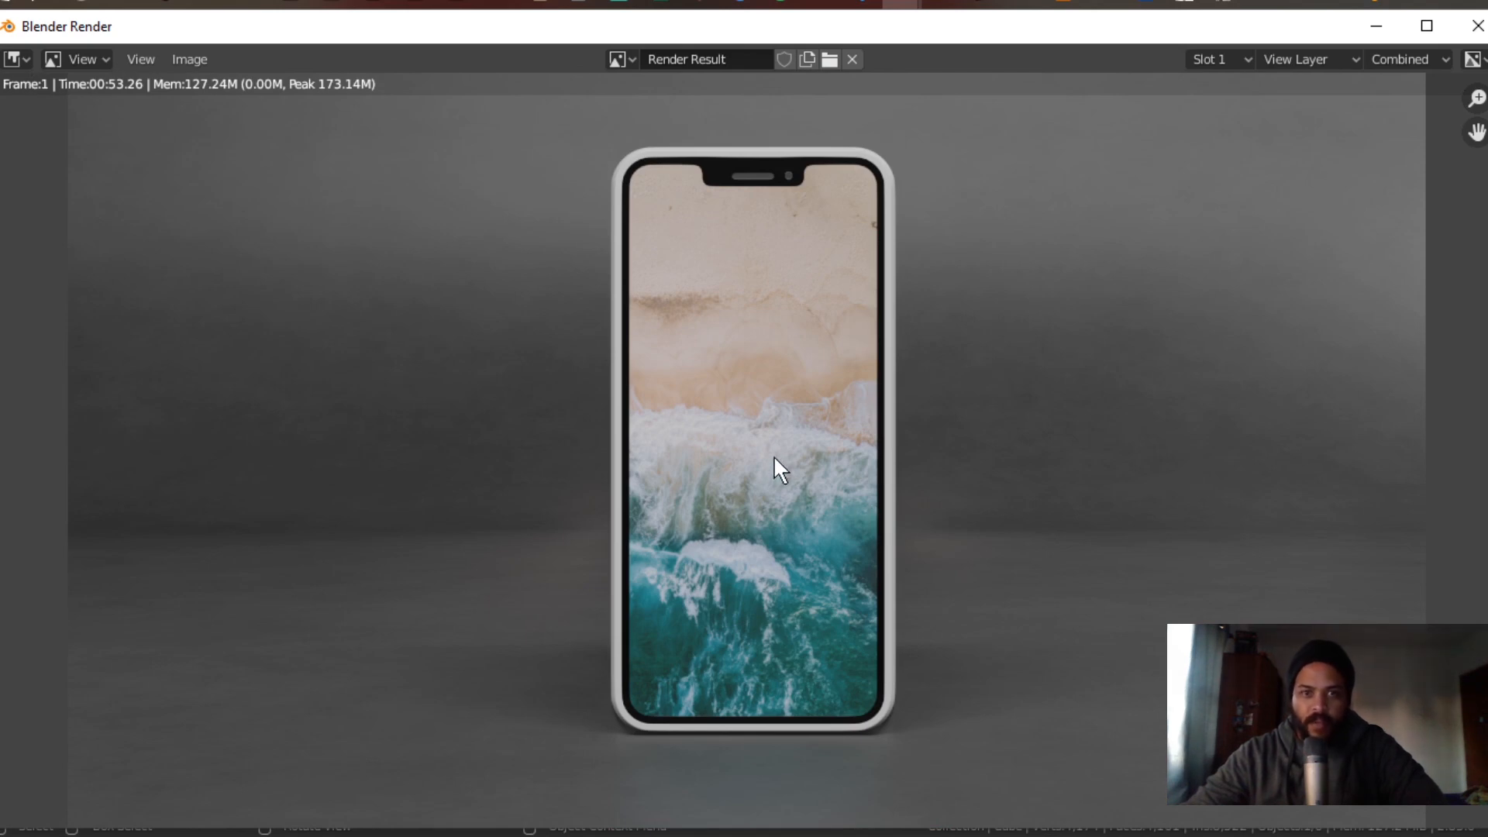
pyautogui.scroll(1, 802, 563)
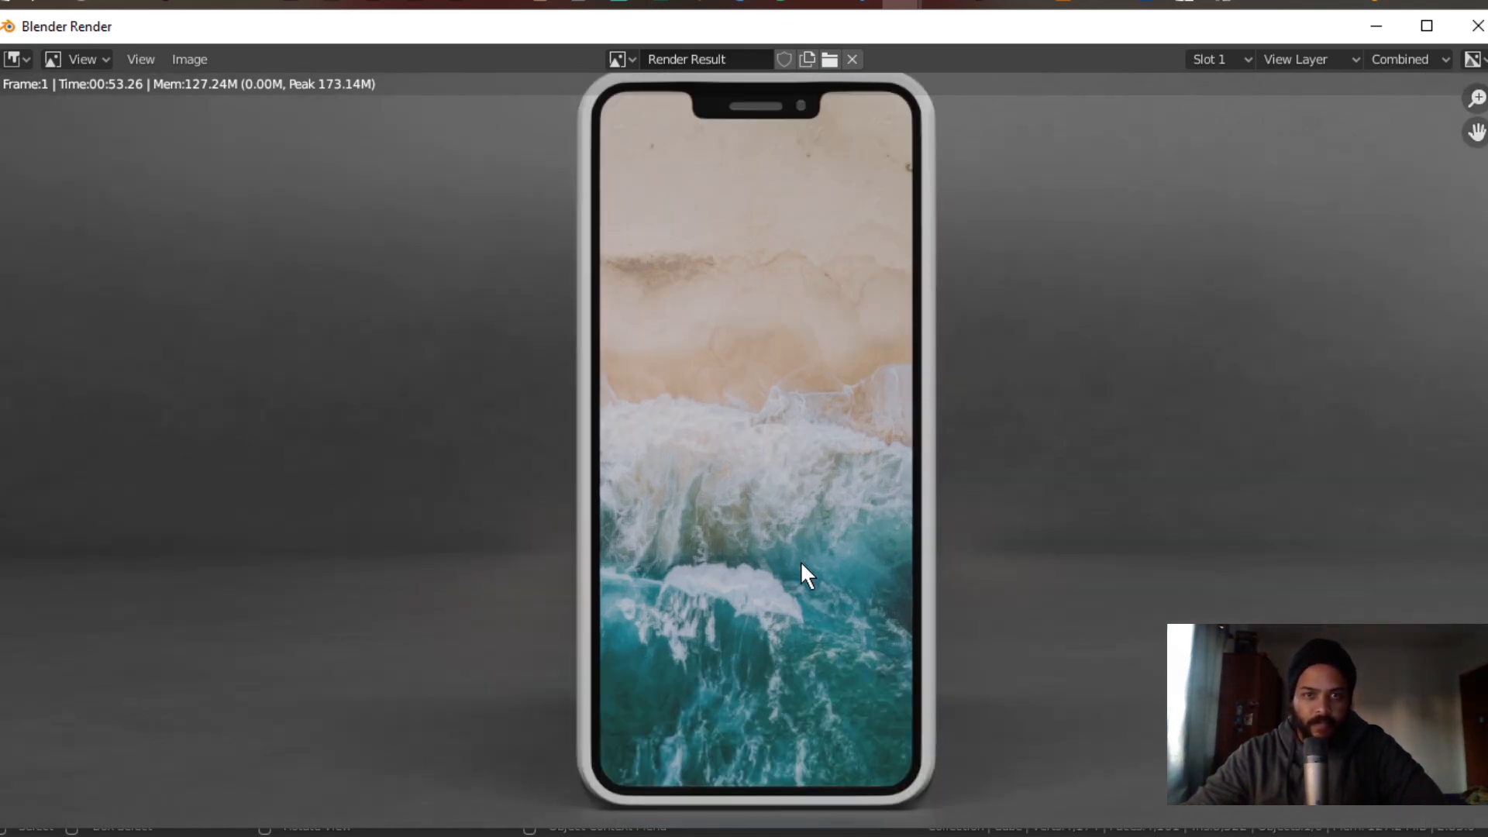
pyautogui.scroll(1, 801, 563)
pyautogui.scroll(-1, 800, 563)
pyautogui.scroll(-1, 800, 563)
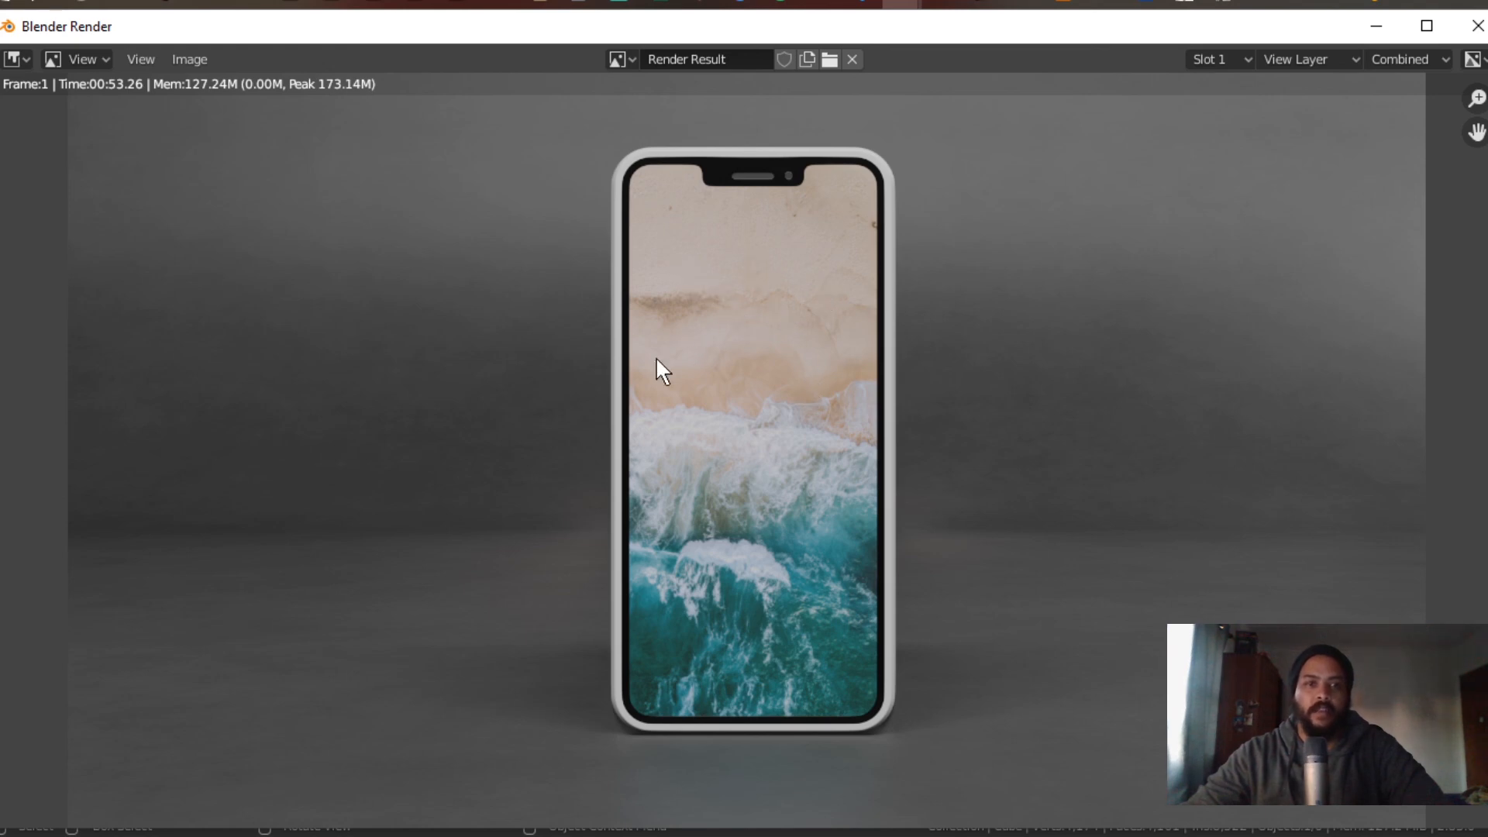
# Step: Save the front-facing phone render as phone 2.png in the 3d folder
pyautogui.click(198, 59)
pyautogui.click(281, 217)
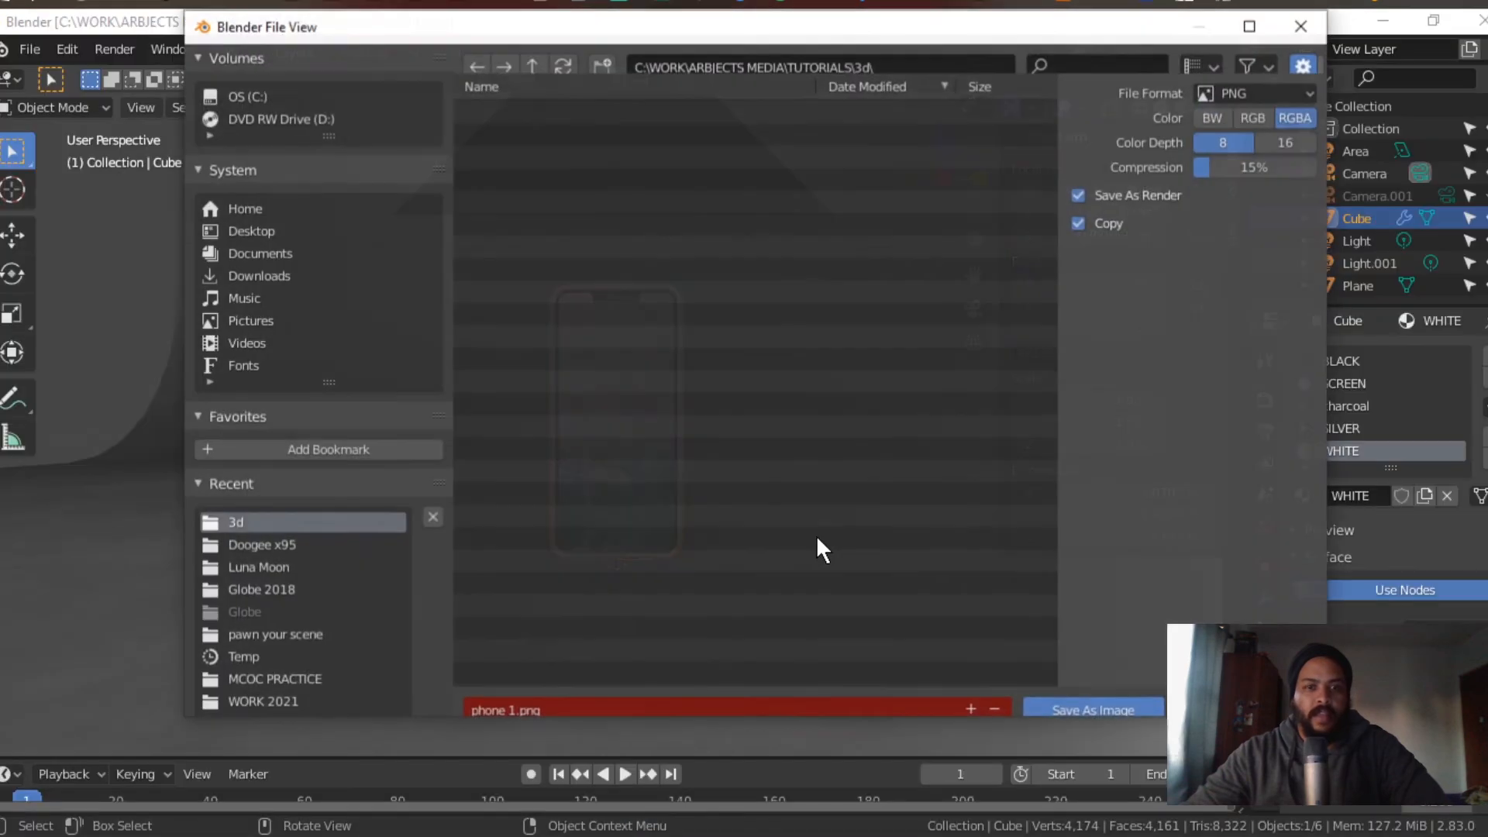
pyautogui.click(971, 692)
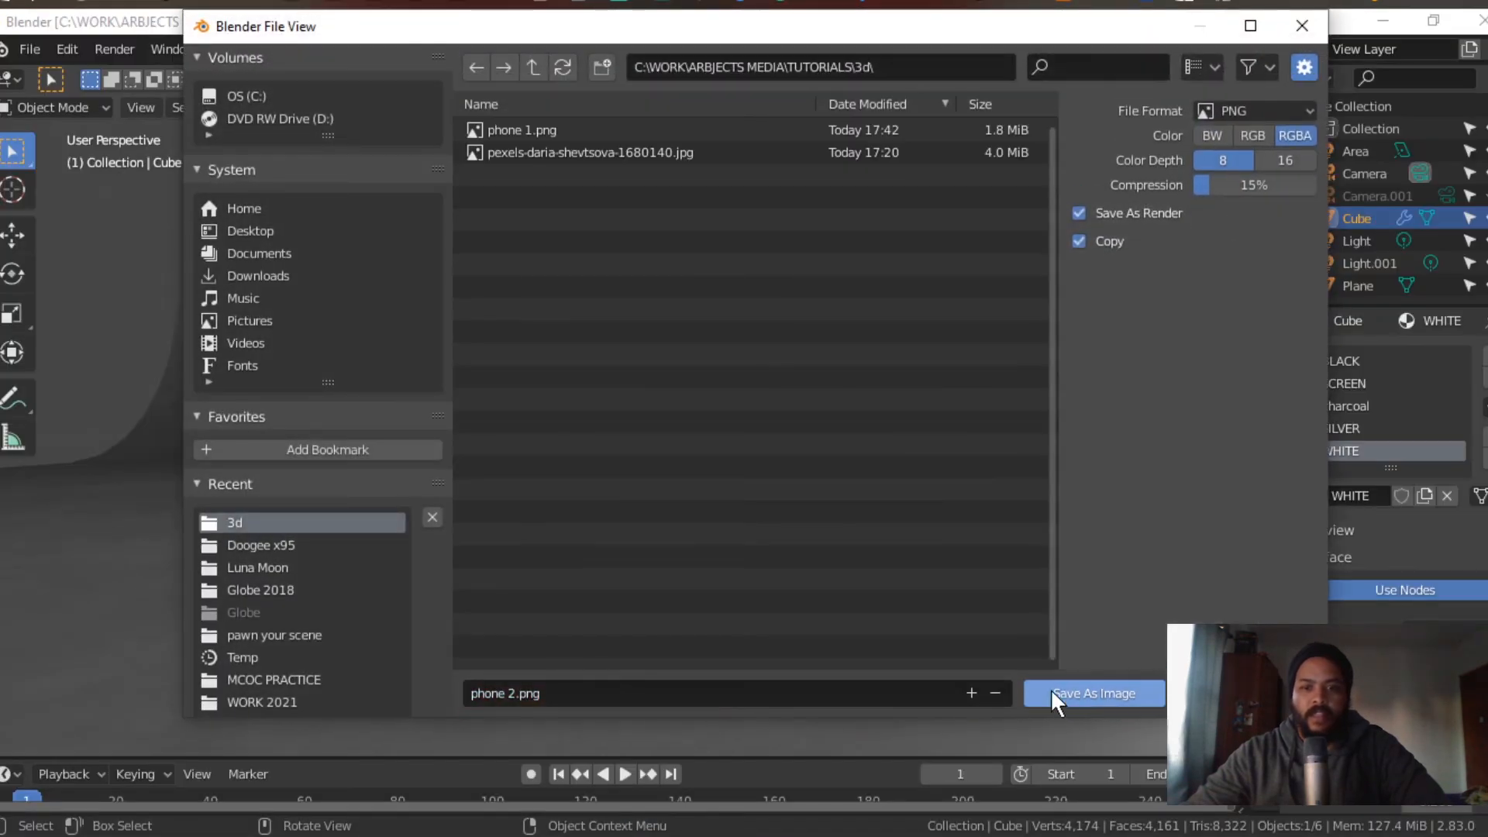
pyautogui.click(1057, 694)
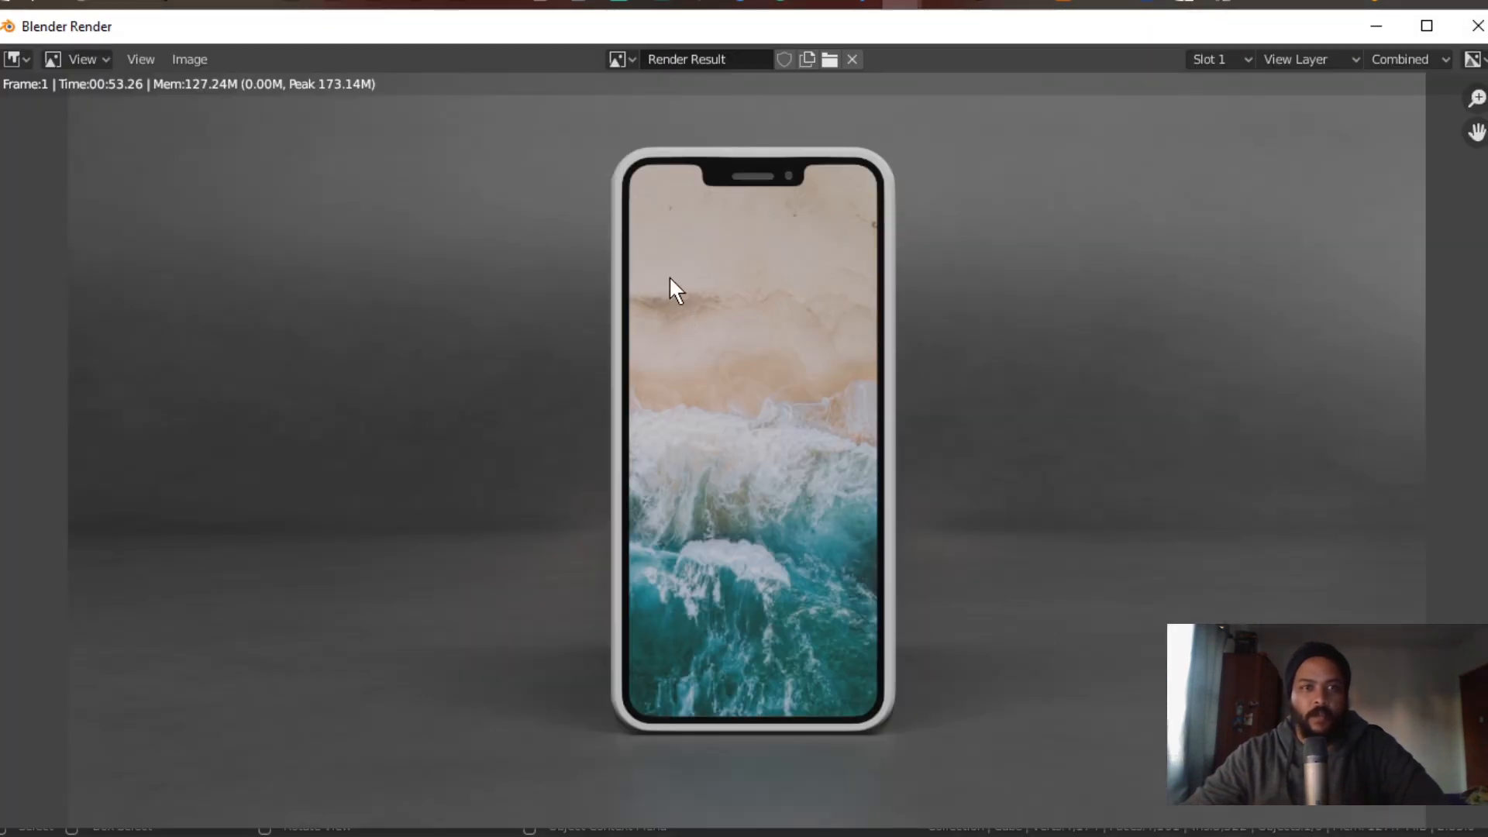